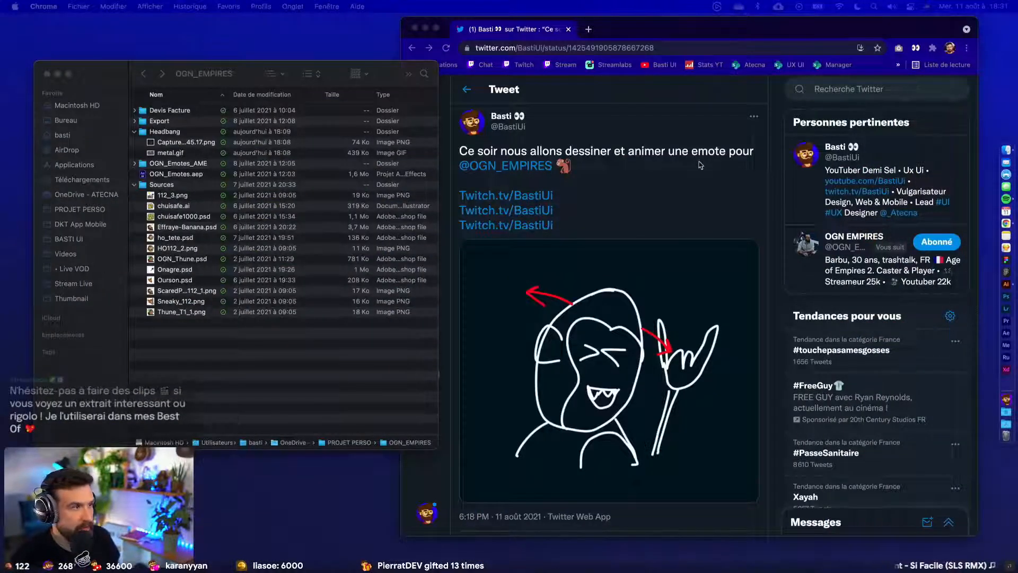
- Move the OGN_EMPIRES folder window clear of the browser and open the tweet's headbanging sketch in full view
left_click_drag(263, 72, 240, 68)
left_click(702, 183)
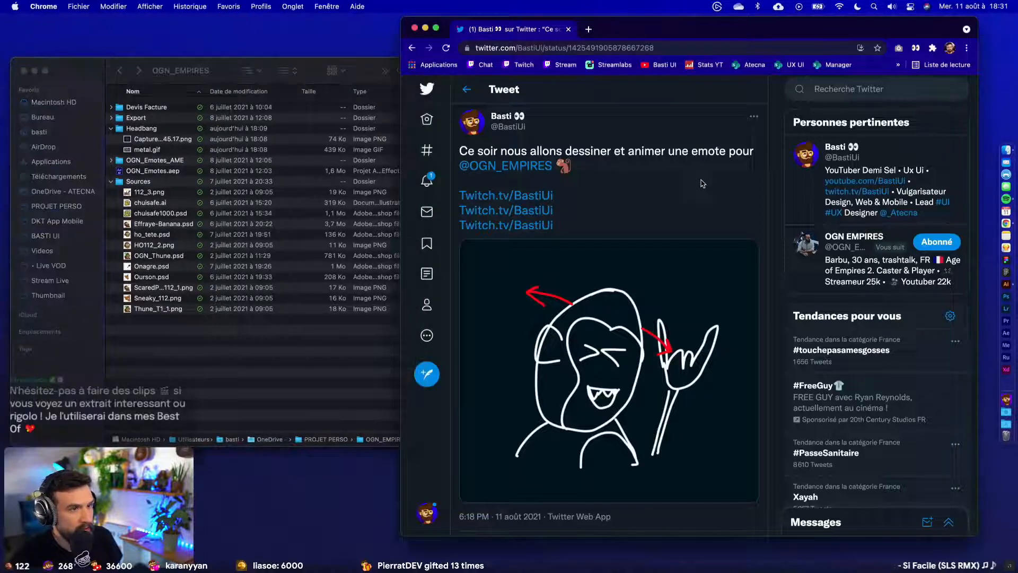
left_click_drag(589, 153, 659, 154)
left_click(656, 156)
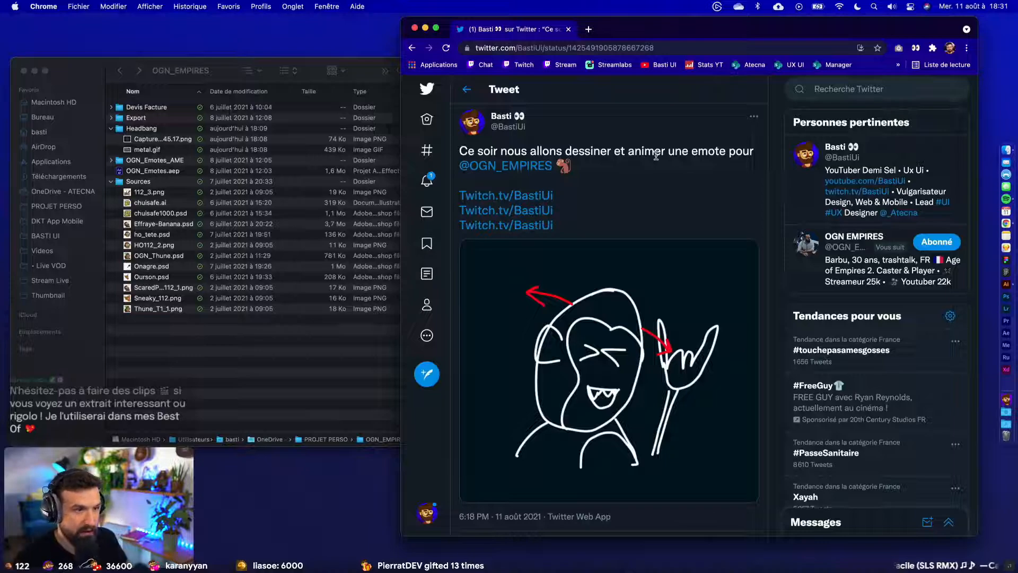
left_click(676, 329)
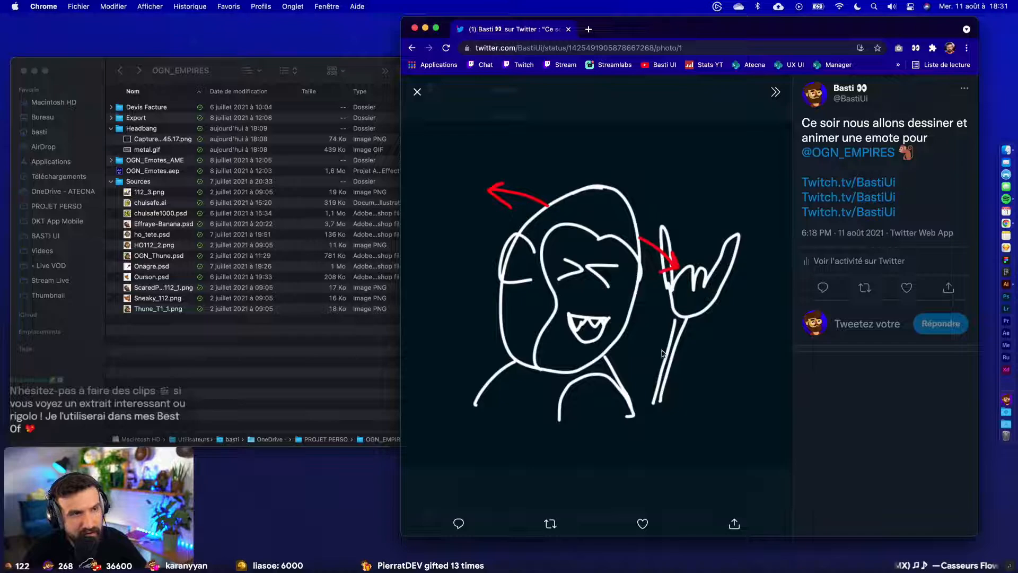
- Preview metal.gif from the Headbang folder at an enlarged size, compare it with the sketch, and close the preview
left_click(277, 168)
left_click(159, 150)
key("space")
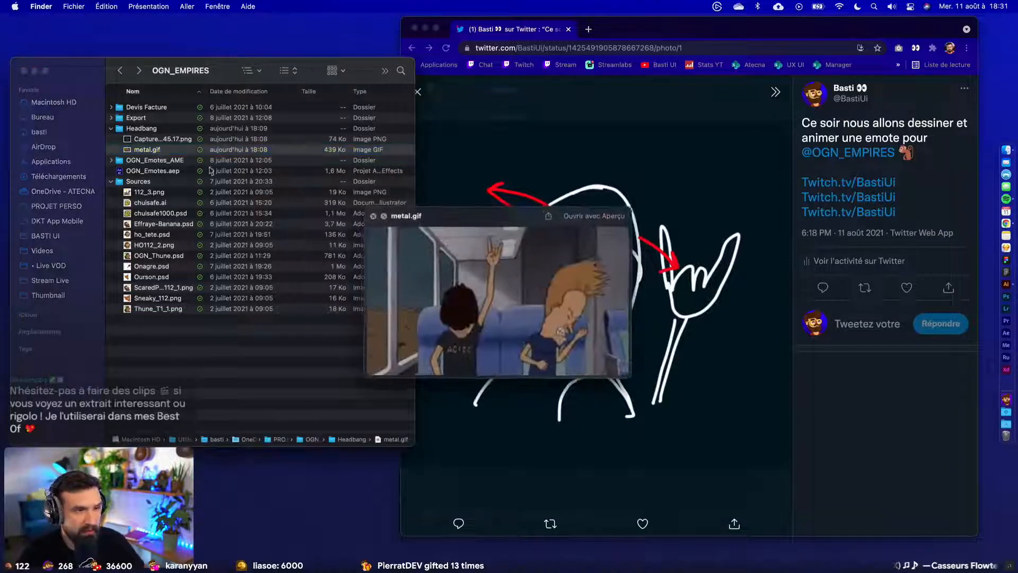
left_click_drag(637, 211, 938, 63)
left_click_drag(793, 72, 736, 149)
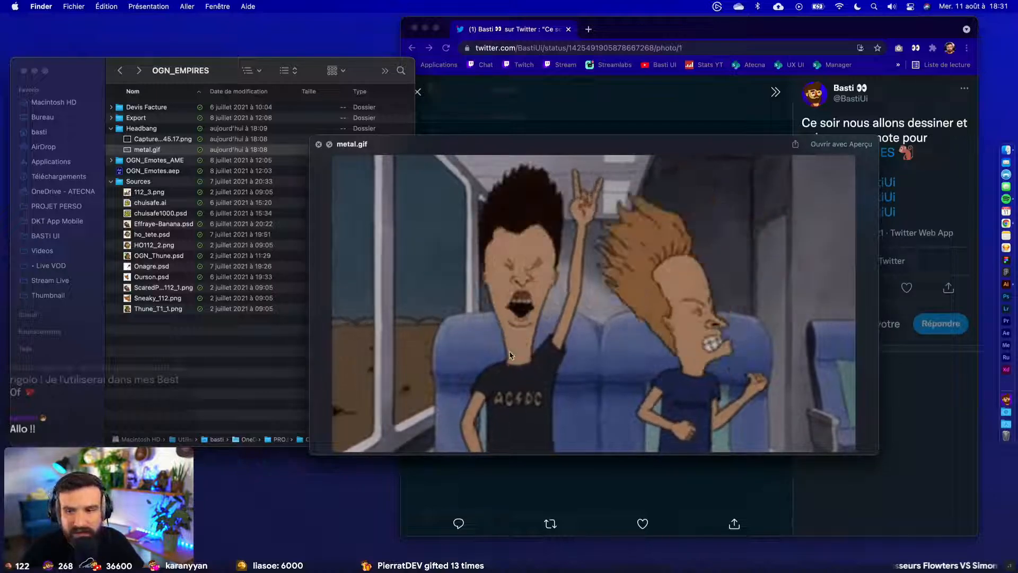
key("super+Tab")
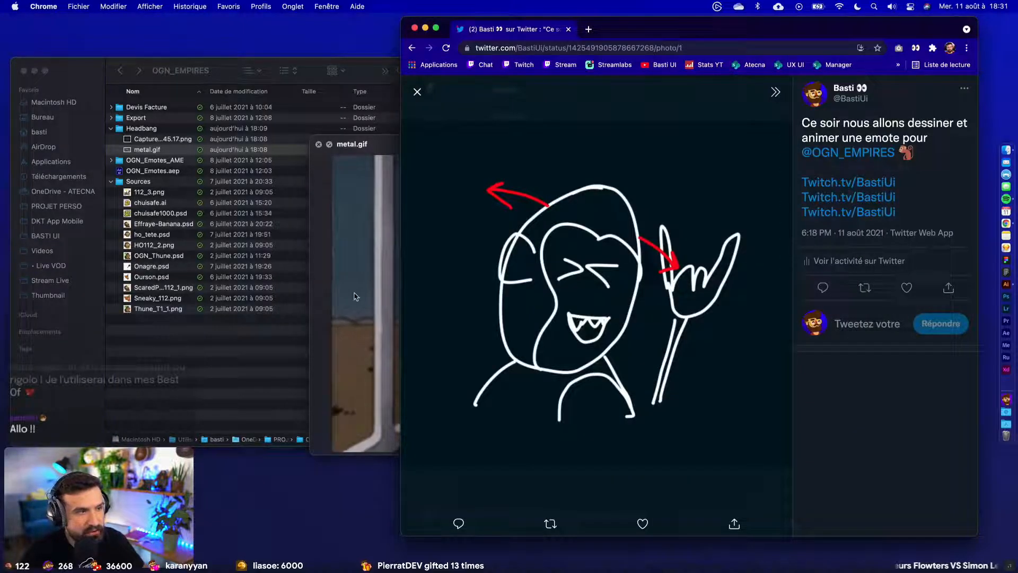
left_click(355, 296)
mouse_move(700, 143)
left_mouse_down()
mouse_move(435, 167)
mouse_move(653, 451)
mouse_move(700, 300)
mouse_move(363, 125)
mouse_move(467, 155)
mouse_move(603, 163)
left_mouse_up()
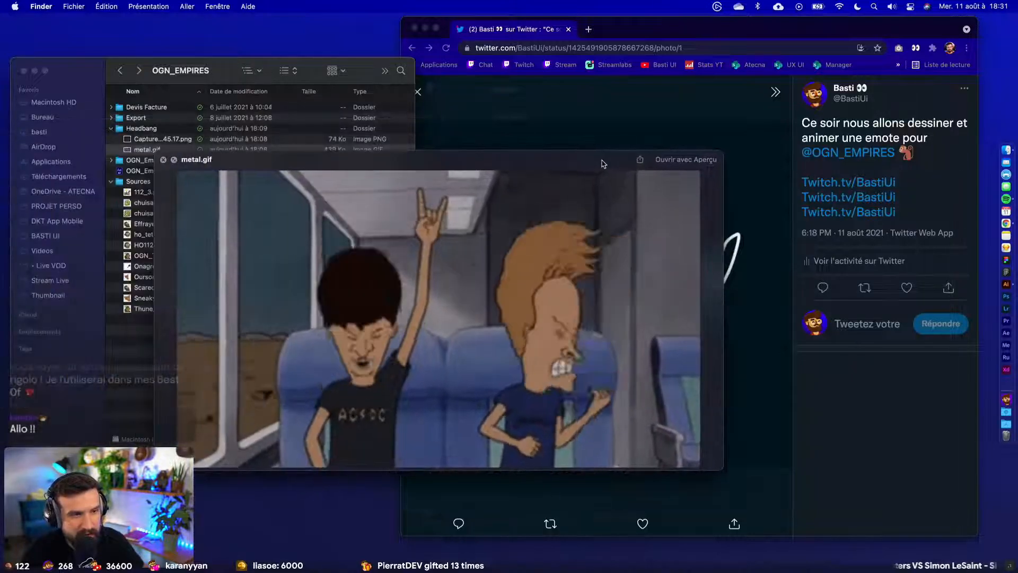
key("space")
- Switch to Illustrator and examine the sketch, the blank artboard and the existing monkey emotes
key("ctrl+Right")
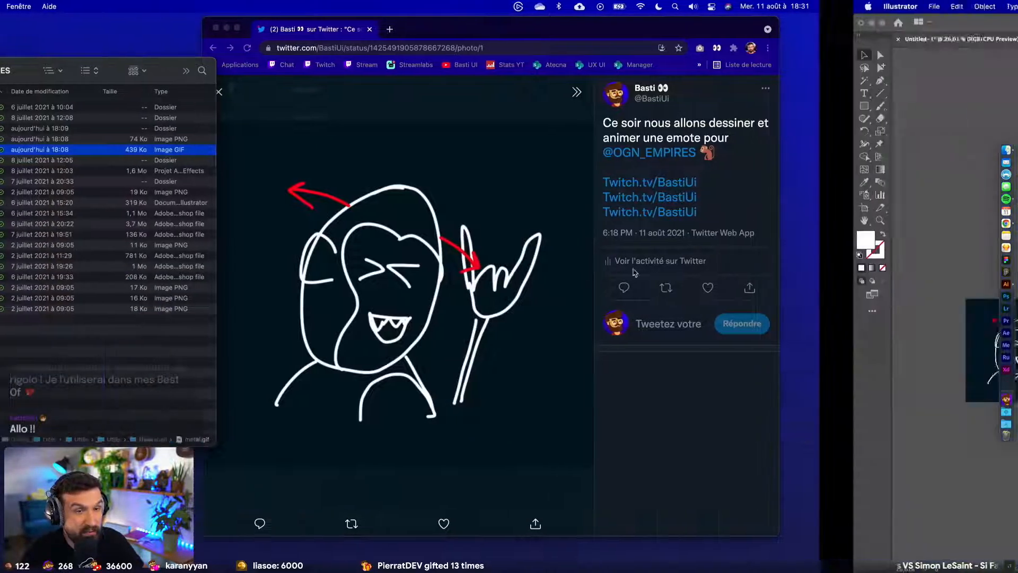
scroll(602, 269, "up", 1)
left_click_drag(595, 273, 514, 231)
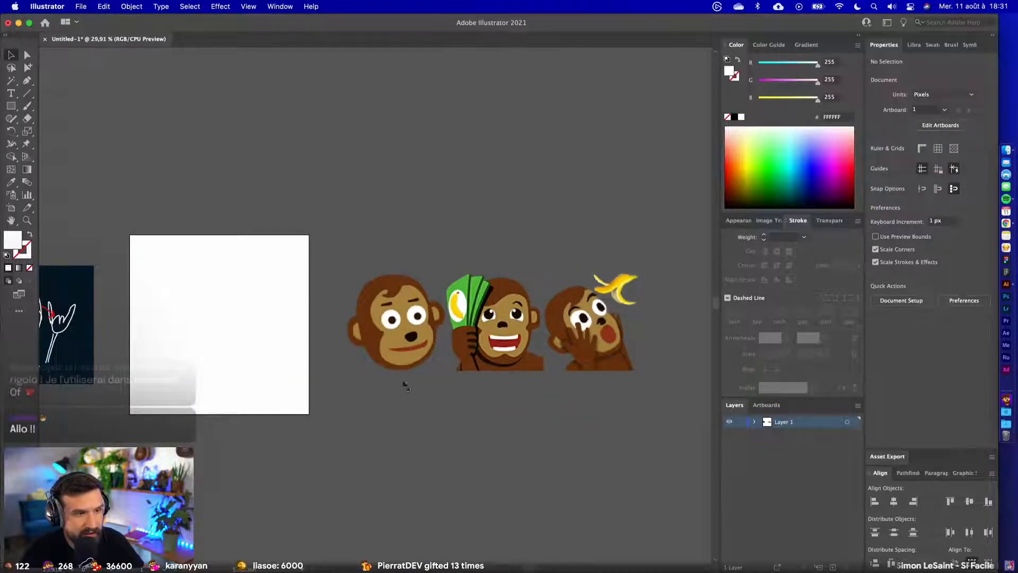
scroll(427, 437, "up", 2)
scroll(430, 436, "down", 3)
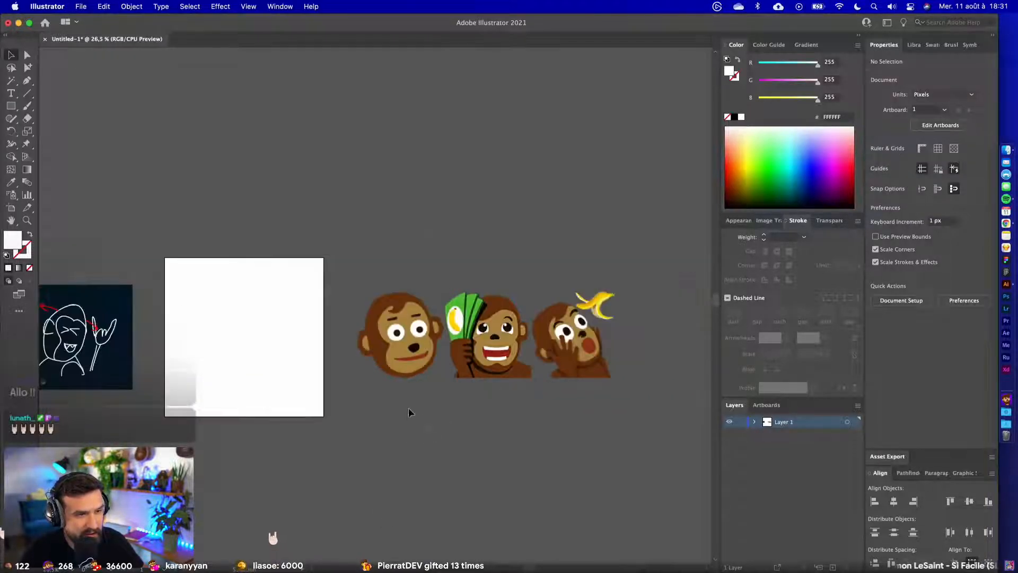
left_click_drag(402, 402, 505, 441)
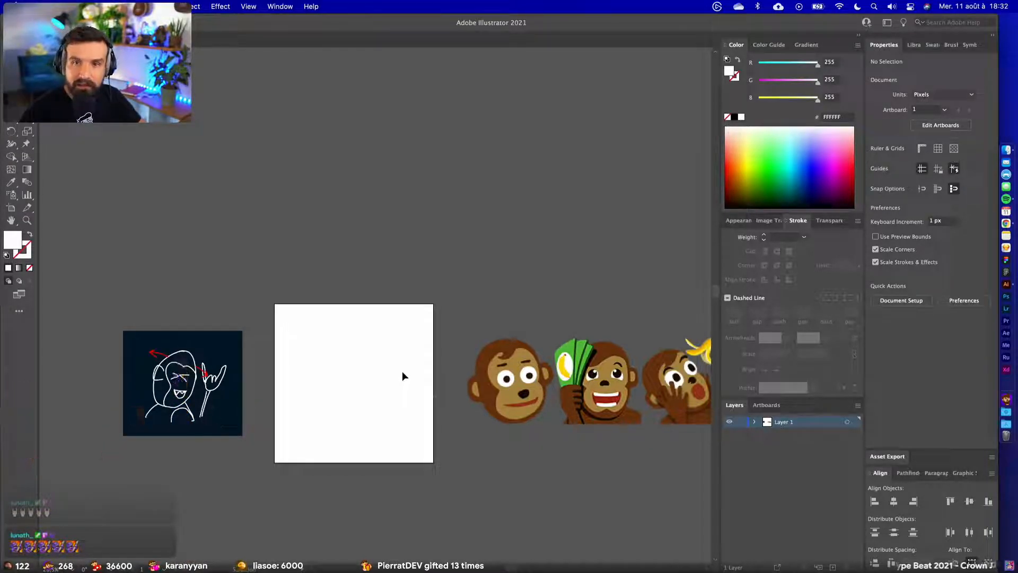
left_click_drag(398, 294, 530, 248)
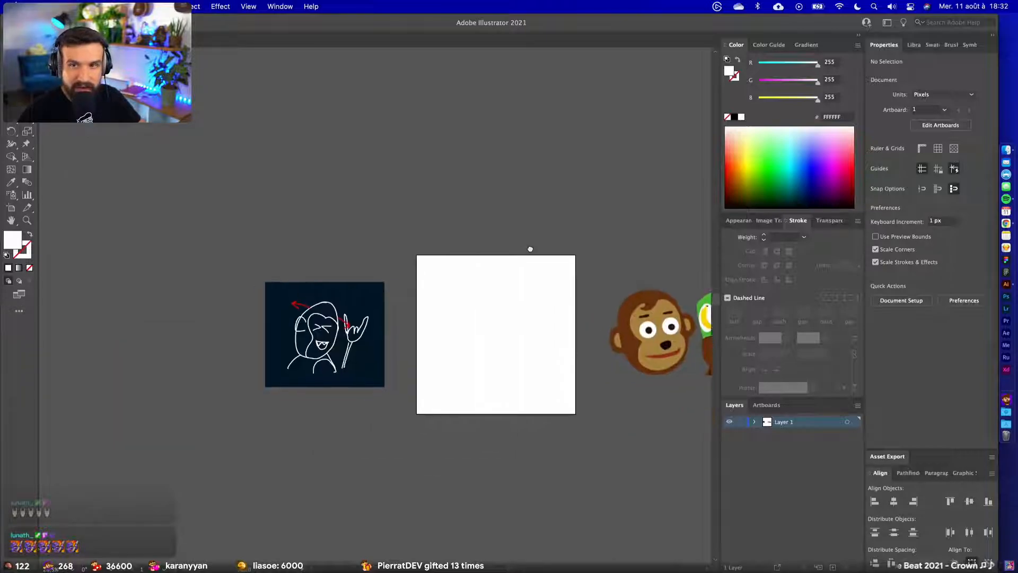
scroll(354, 391, "up", 3)
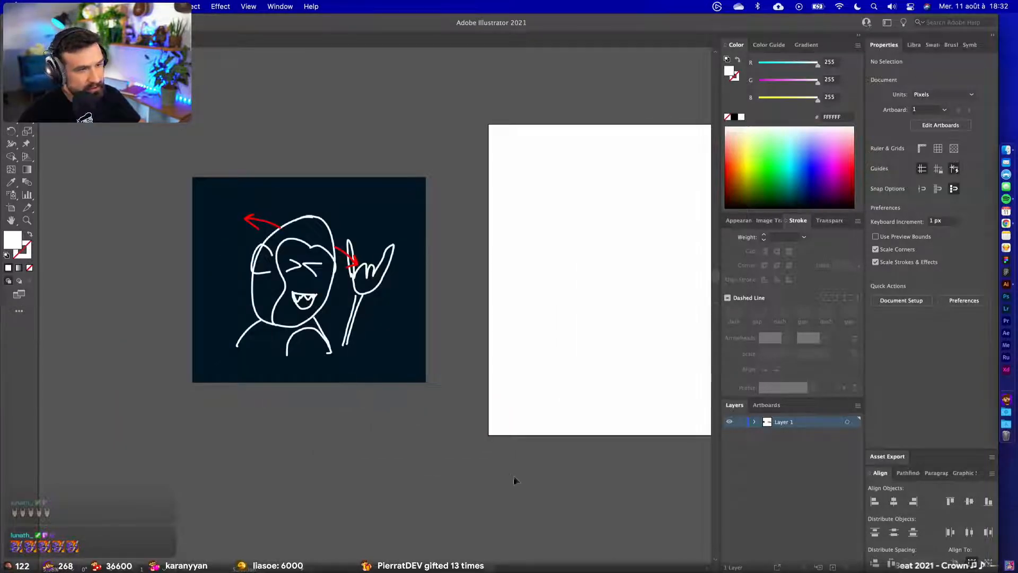
scroll(513, 479, "down", 5)
scroll(432, 435, "up", 3)
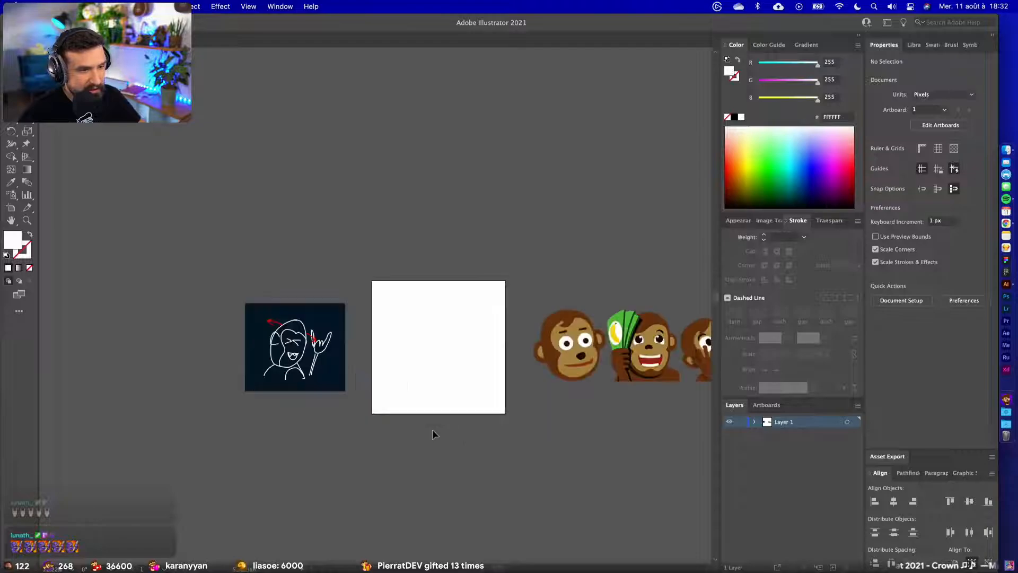
scroll(504, 391, "up", 2)
scroll(482, 425, "right", 3)
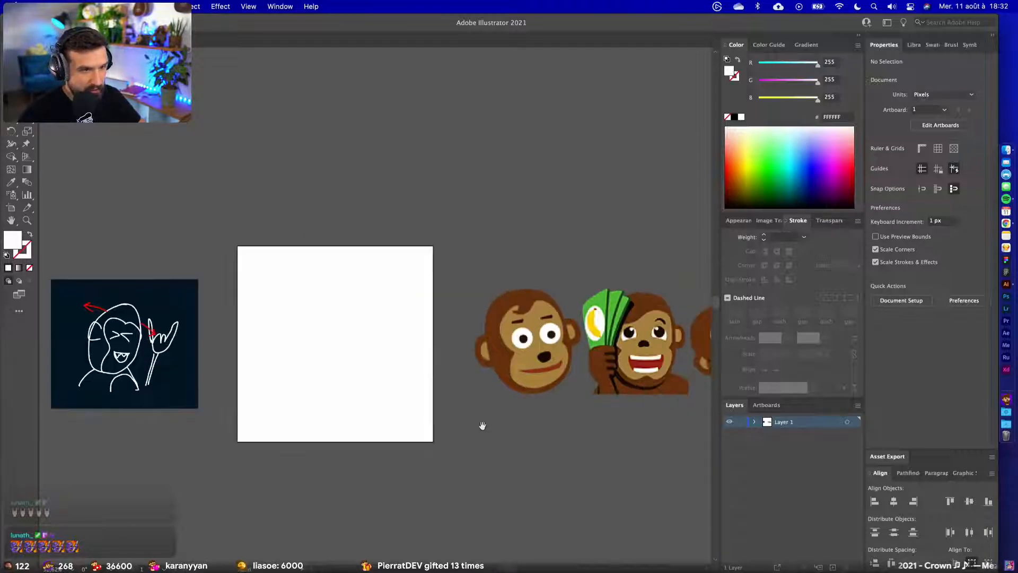
- Duplicate the plain monkey head image onto the blank artboard
left_click(520, 318)
left_click_drag(582, 420, 675, 416)
left_click_drag(599, 339, 412, 332)
left_click(541, 459)
- Scale the copied monkey head up proportionally from its centre to about 883 px wide so it nearly fills the artboard
scroll(483, 409, "up", 5)
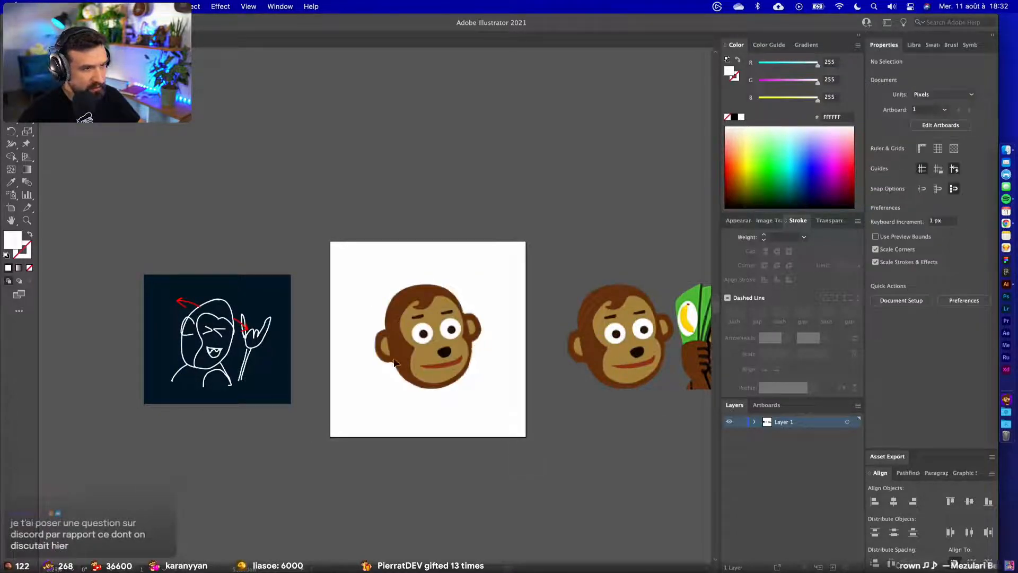
left_click(375, 306)
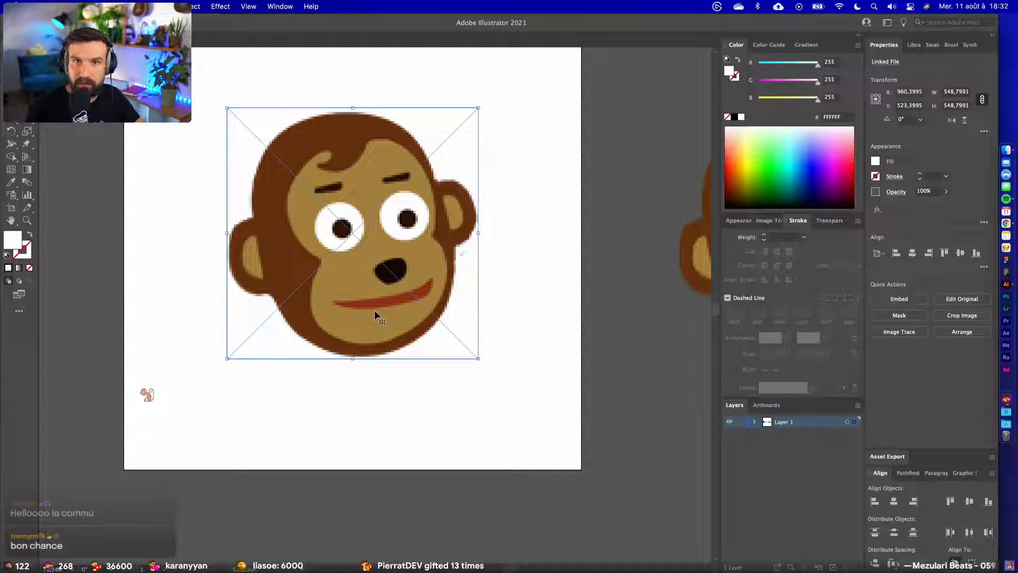
left_click(515, 114)
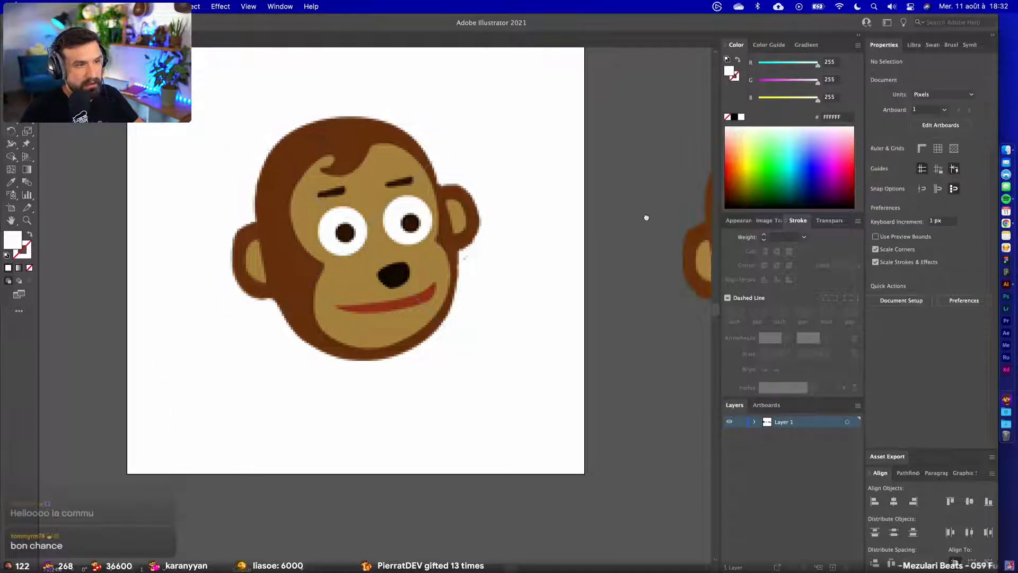
scroll(517, 267, "left", 5)
scroll(517, 267, "up", 2)
left_click(609, 192)
left_click_drag(609, 191, 687, 117)
scroll(568, 216, "right", 3)
scroll(568, 216, "down", 2)
scroll(568, 216, "down", 3)
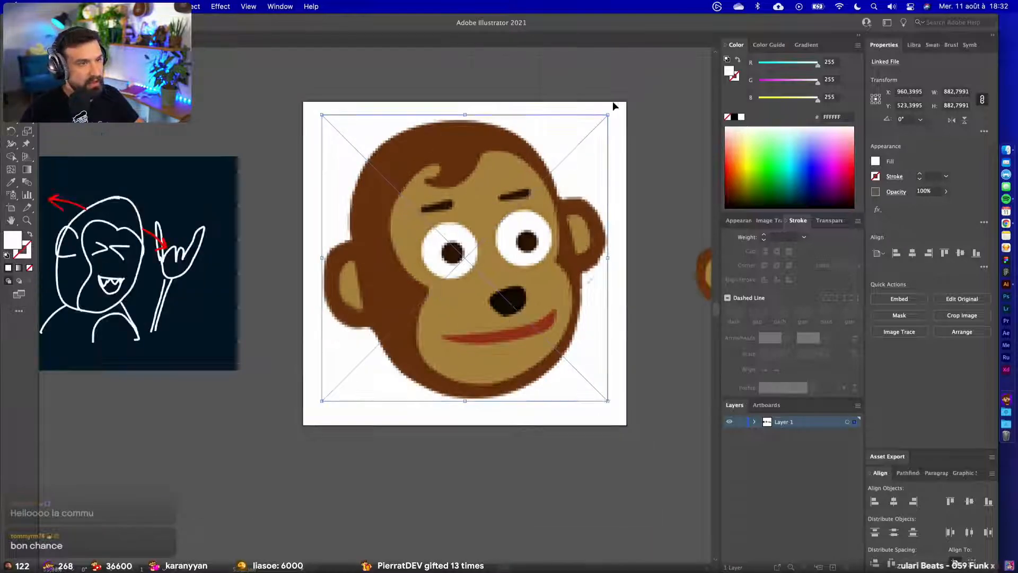
left_click(626, 99)
- Trace the monkey's head outline without the ears as a closed curved path with the Pen tool
scroll(440, 166, "up", 3)
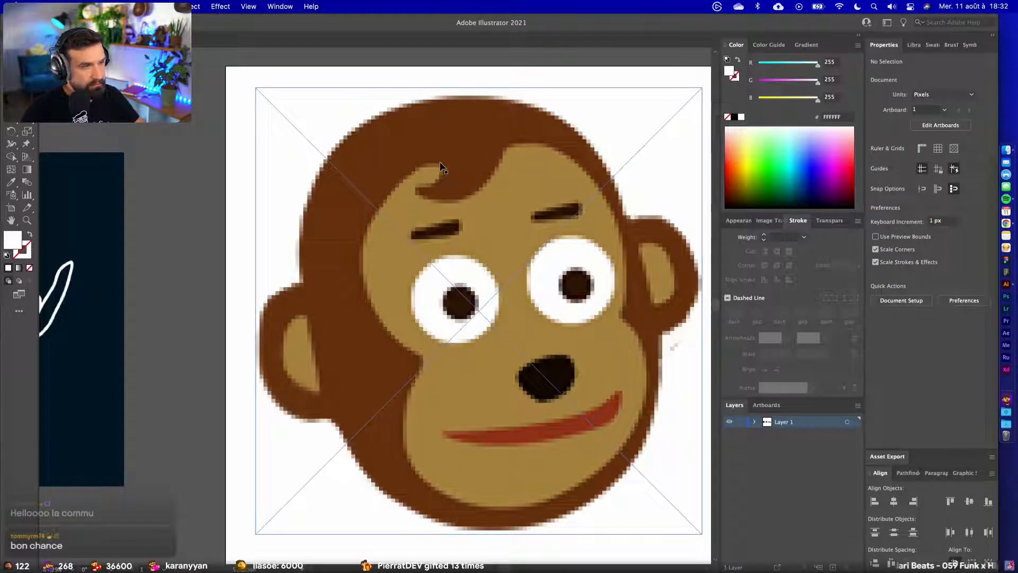
left_click_drag(440, 163, 433, 167)
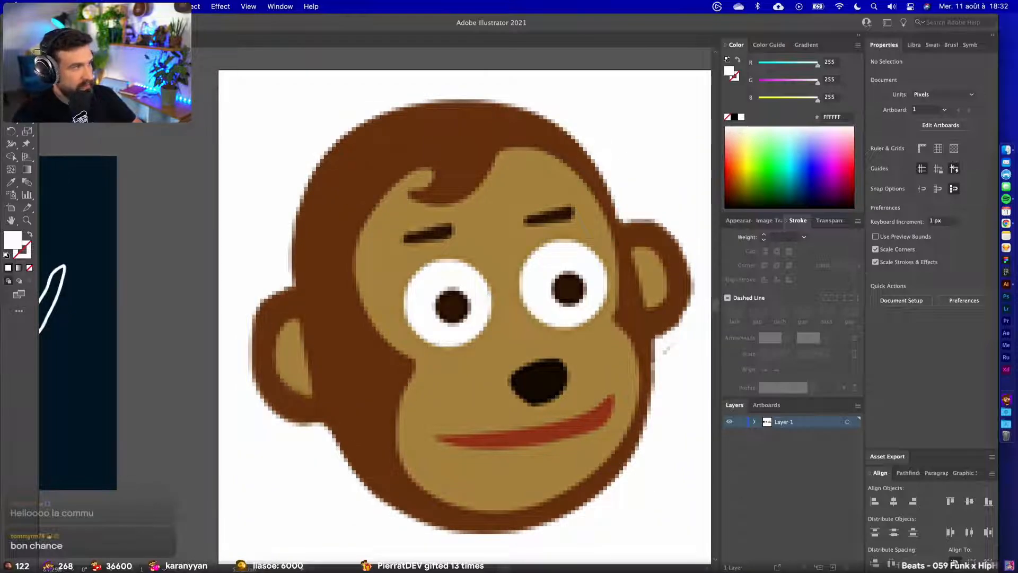
key("p")
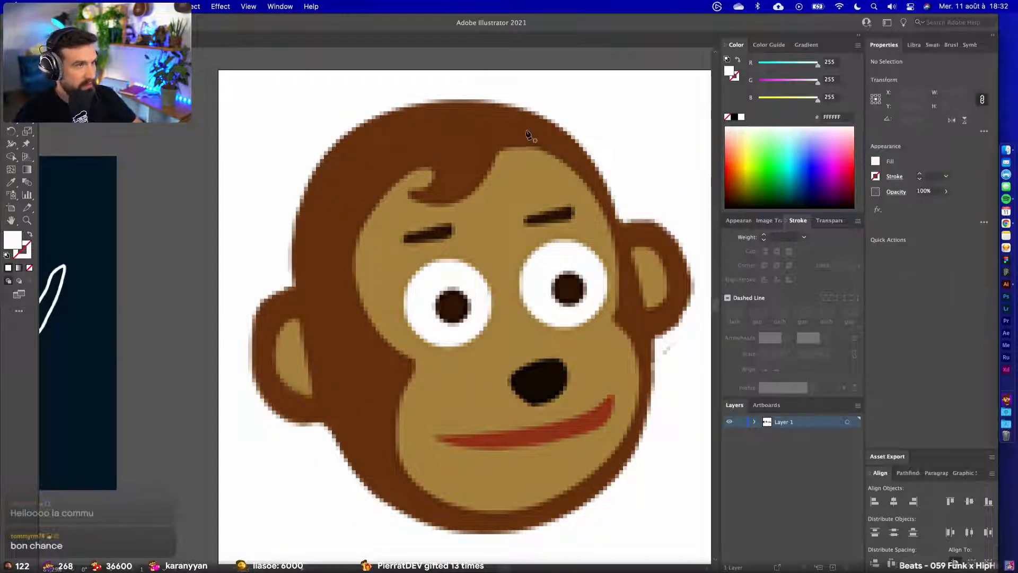
left_click(449, 99)
left_click_drag(292, 284, 295, 466)
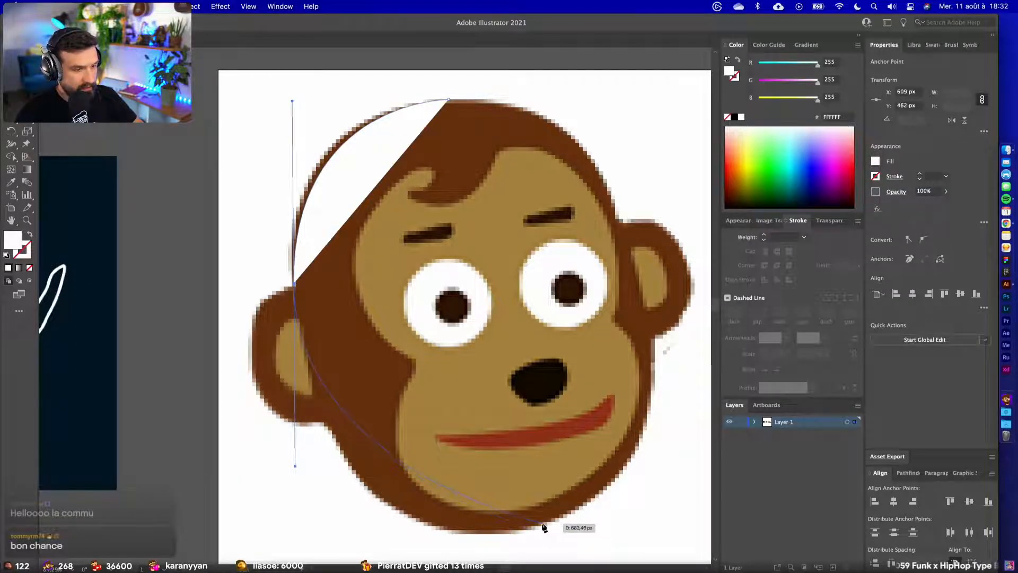
left_click_drag(542, 523, 660, 473)
left_click_drag(615, 206, 540, 67)
left_click(449, 100)
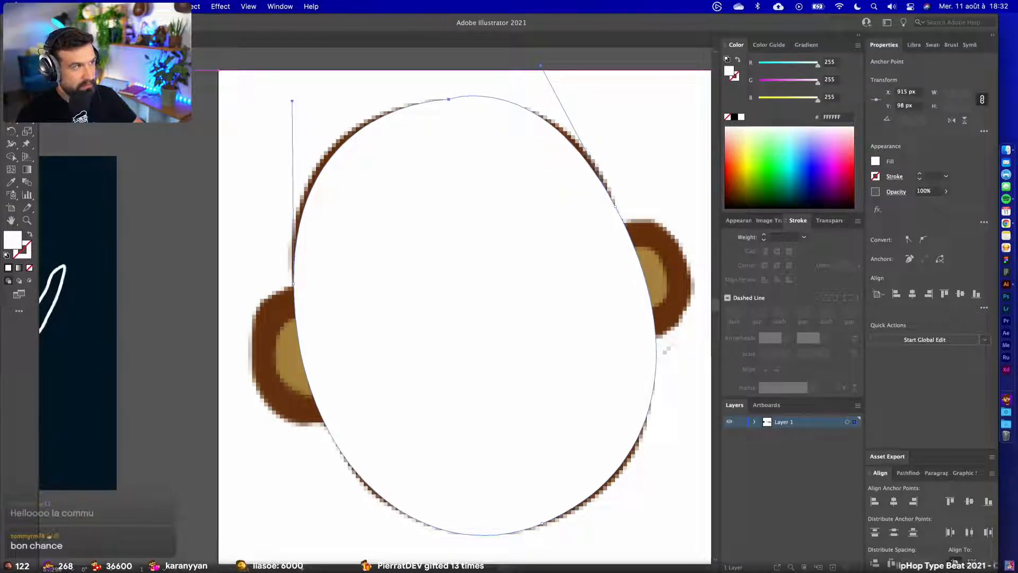
- Convert the head path's top anchor to smooth, move it to about X 875, Y 101 px, and reshape the surrounding curve handles
left_click(449, 99)
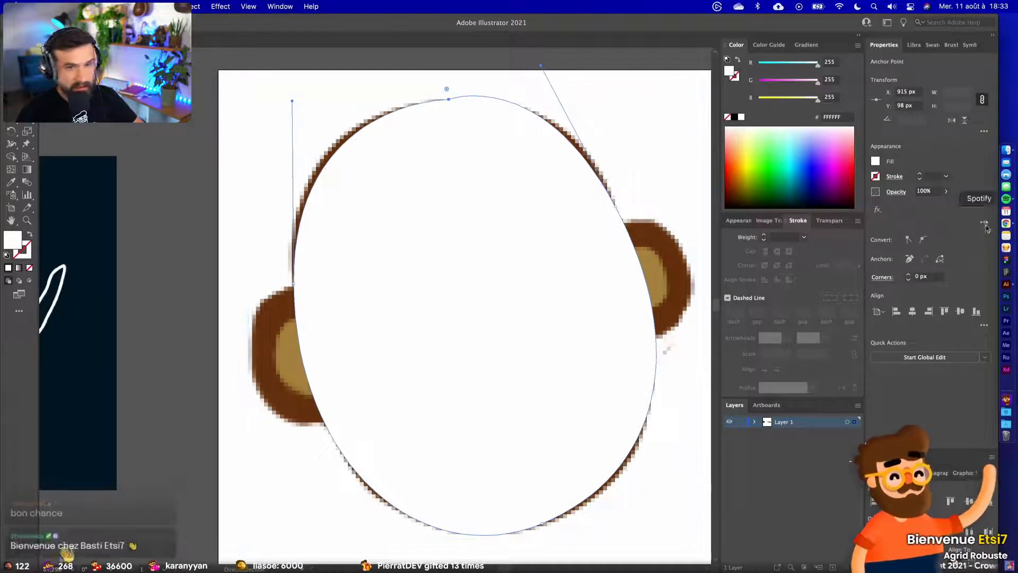
left_click(923, 240)
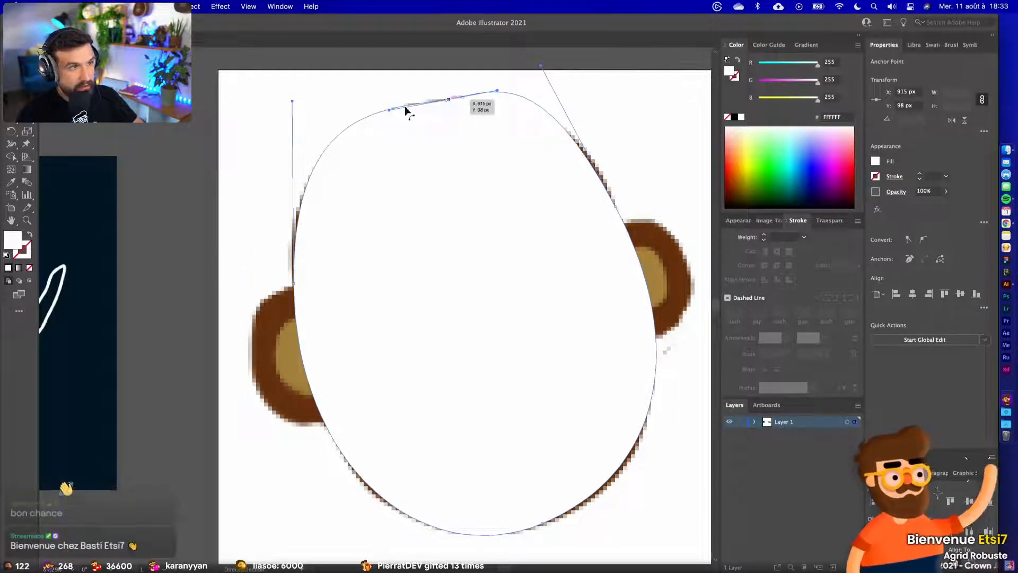
left_click_drag(292, 101, 290, 135)
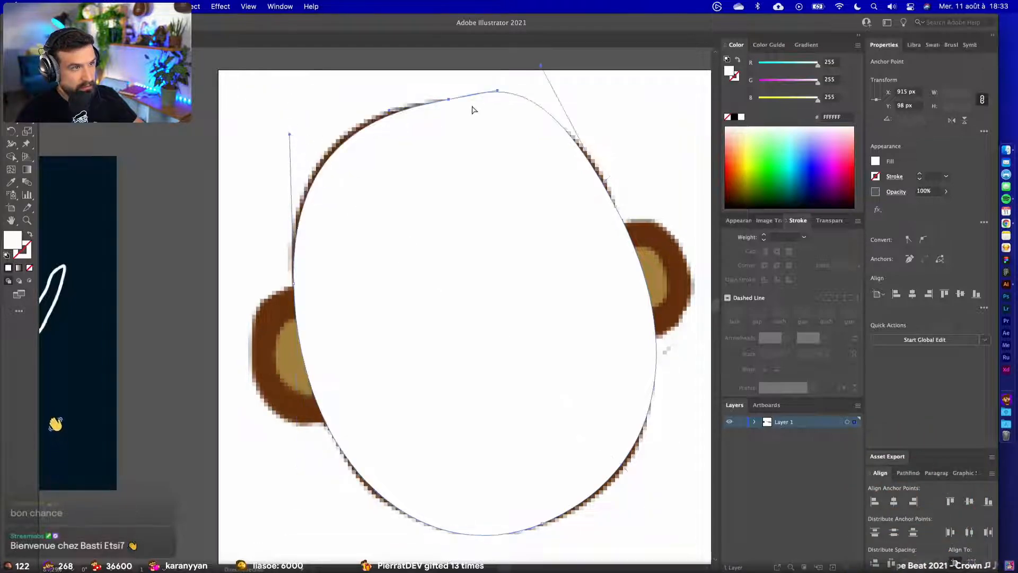
left_click_drag(448, 103, 428, 103)
left_click_drag(369, 111, 354, 111)
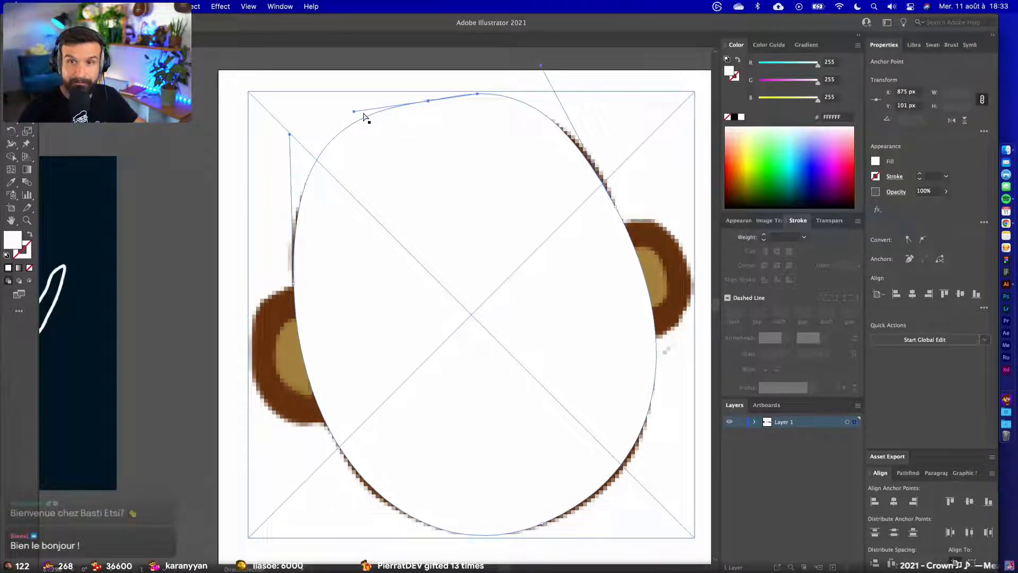
left_click_drag(478, 94, 485, 91)
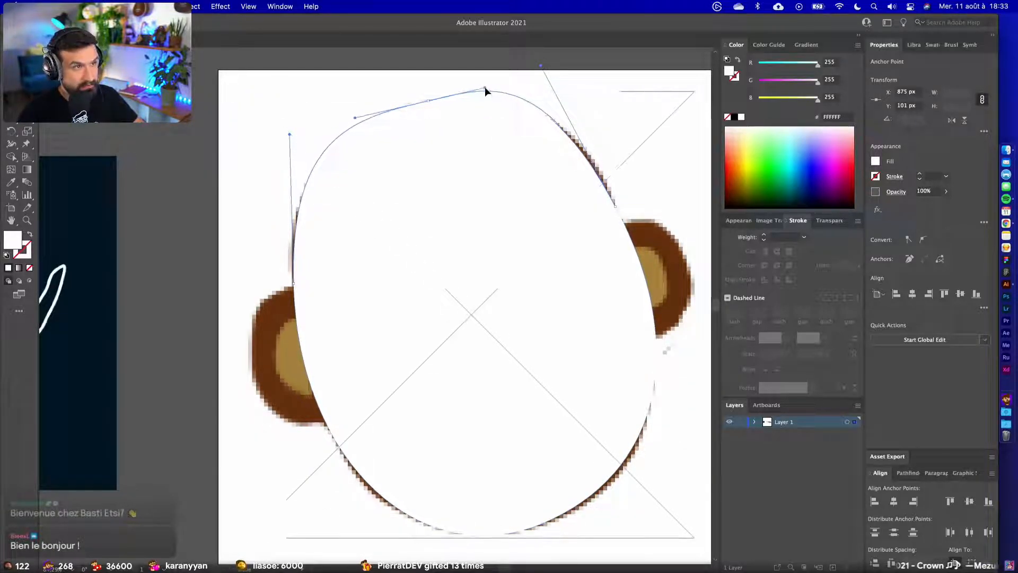
- Shorten the upper handle of the right-hand anchor and shift the bottom anchor to about X 1108, Y 933 px
left_click_drag(541, 65, 558, 93)
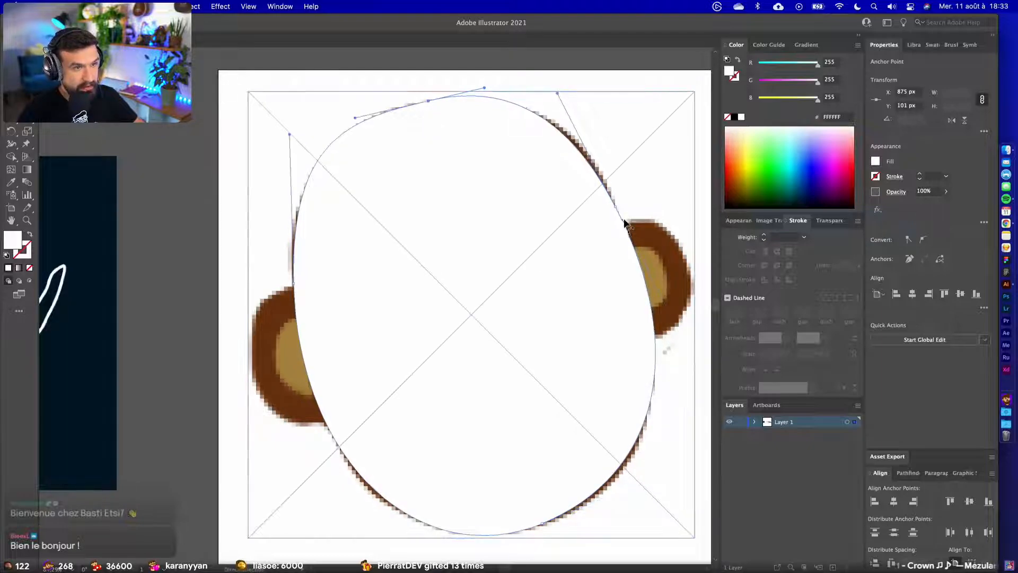
left_click(616, 206)
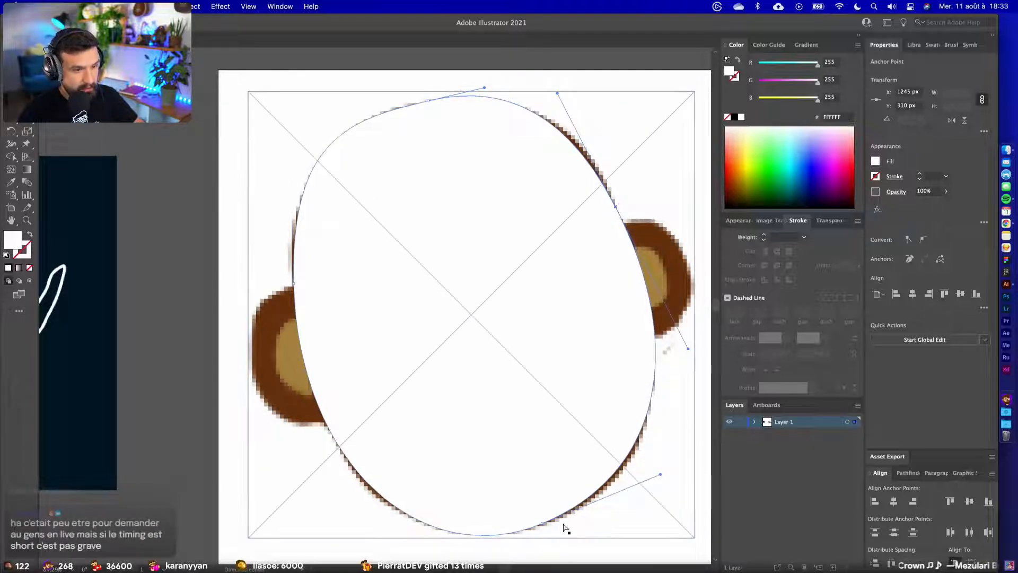
left_click_drag(543, 525, 548, 527)
scroll(551, 485, "down", 5)
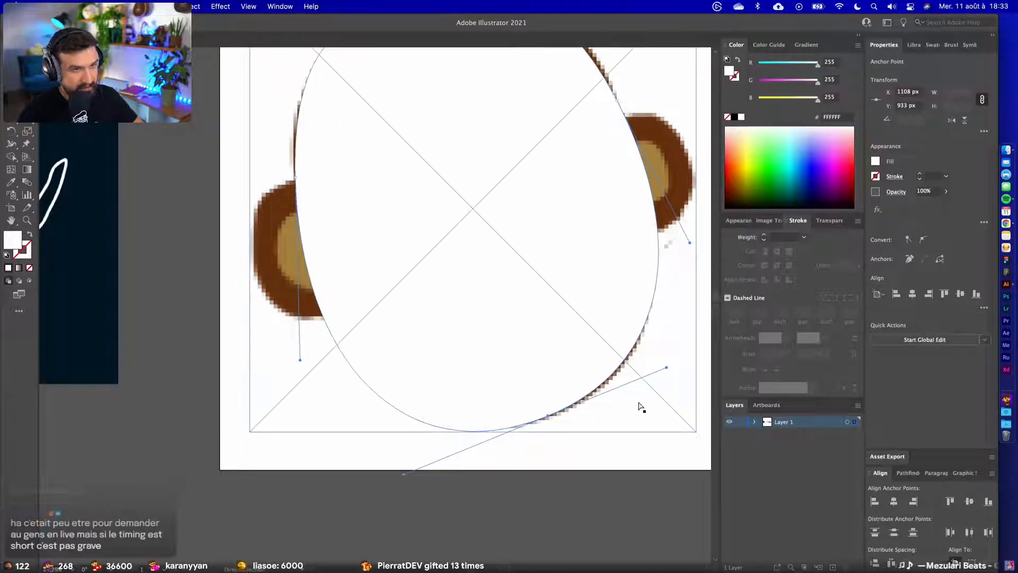
- Select the traced head path and sample the brown fur colour 6F3502 from the original monkey head as its fill
scroll(641, 403, "down", 5)
left_click(668, 495)
left_click(602, 341)
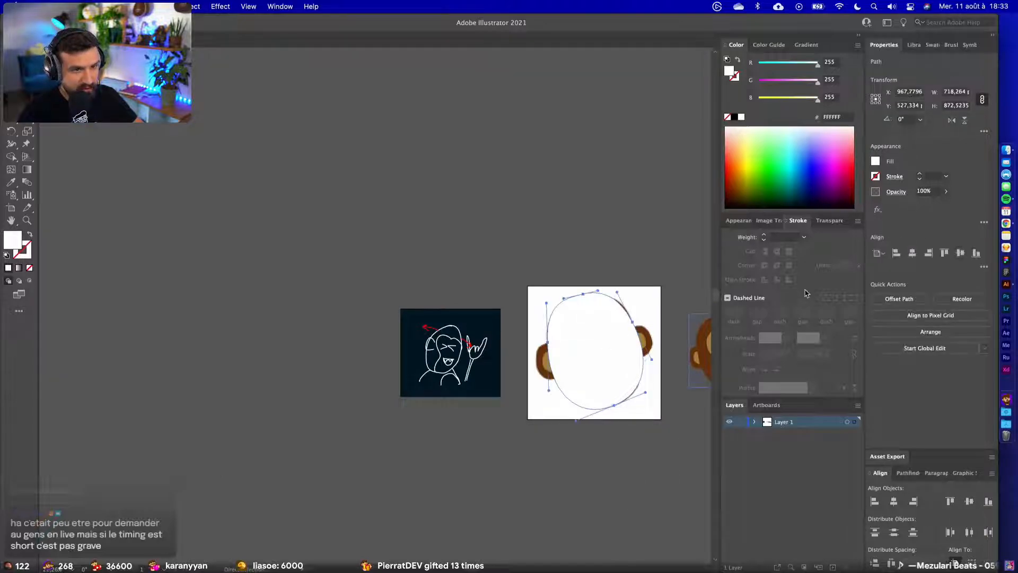
scroll(626, 274, "right", 1)
scroll(626, 274, "right", 3)
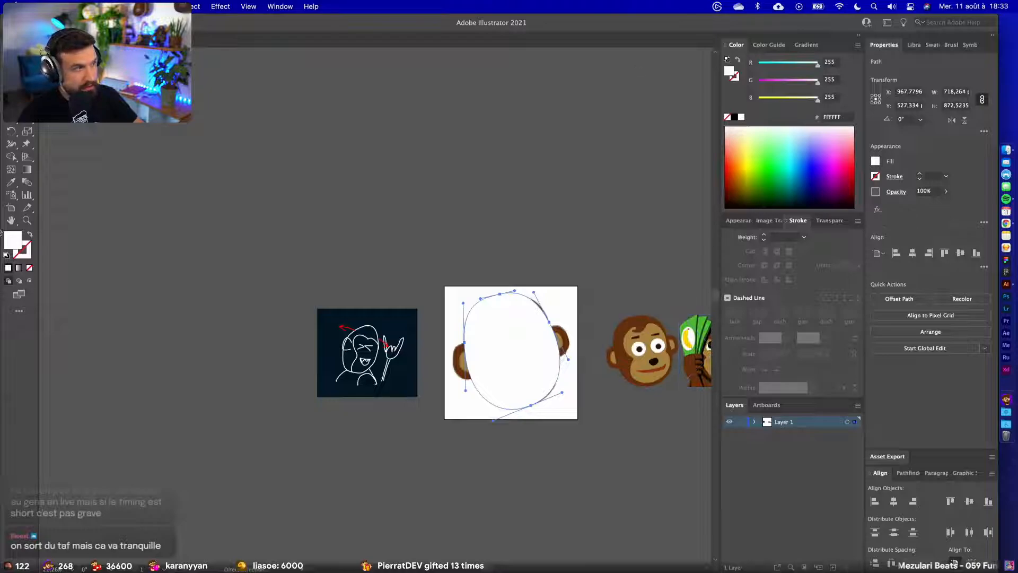
left_click(11, 182)
left_click(627, 329)
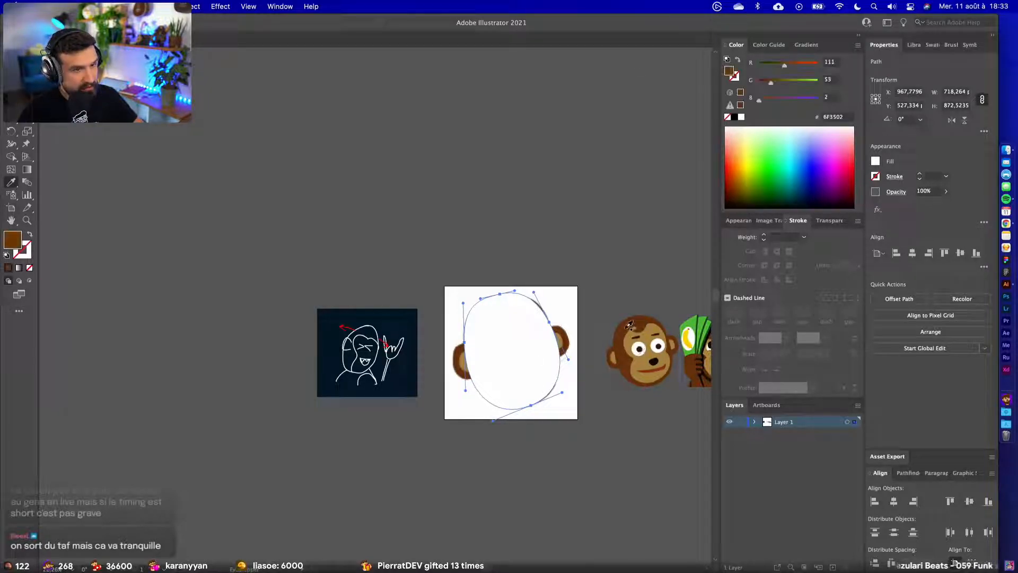
- Move the brown head shape off the reference picture to the empty canvas above the artboard and deselect it
key("v")
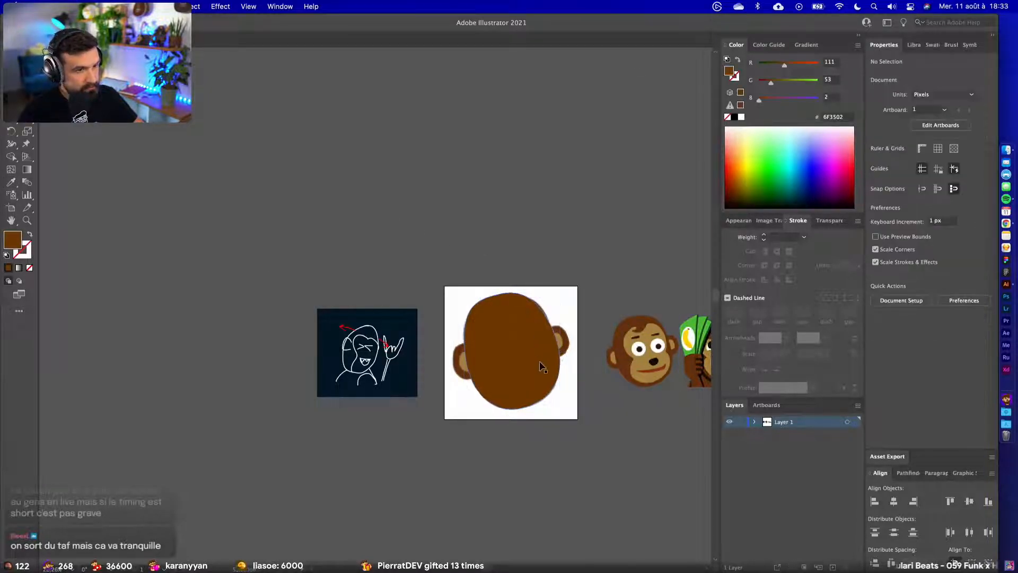
left_click_drag(539, 364, 534, 179)
left_click(580, 268)
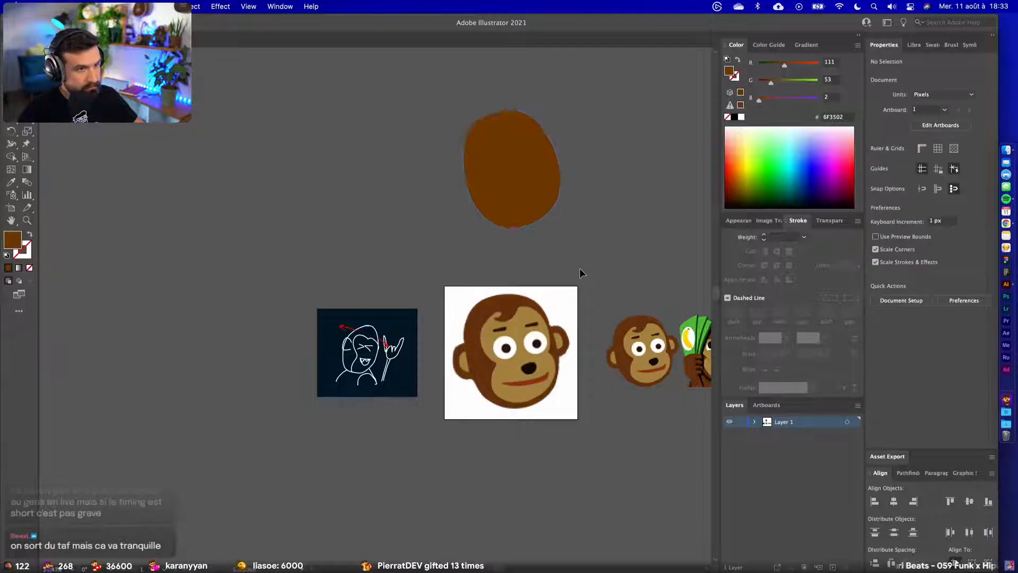
- Trace the reference monkey's light face area, including the muzzle and ignoring the hair tuft, as a closed curved path with the Pen tool
scroll(580, 269, "up", 3)
scroll(578, 267, "up", 3)
left_click_drag(551, 312, 561, 161)
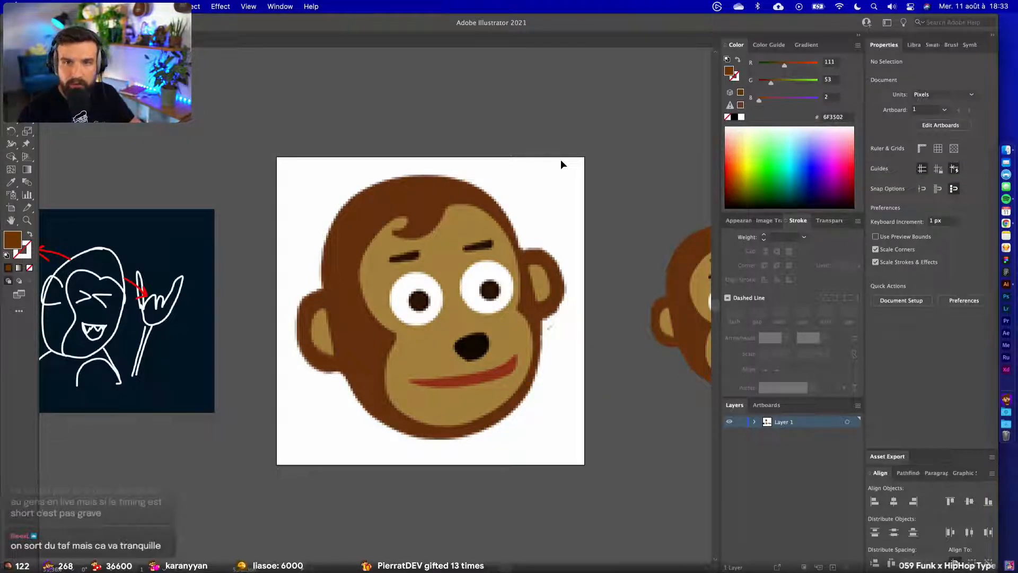
key("p")
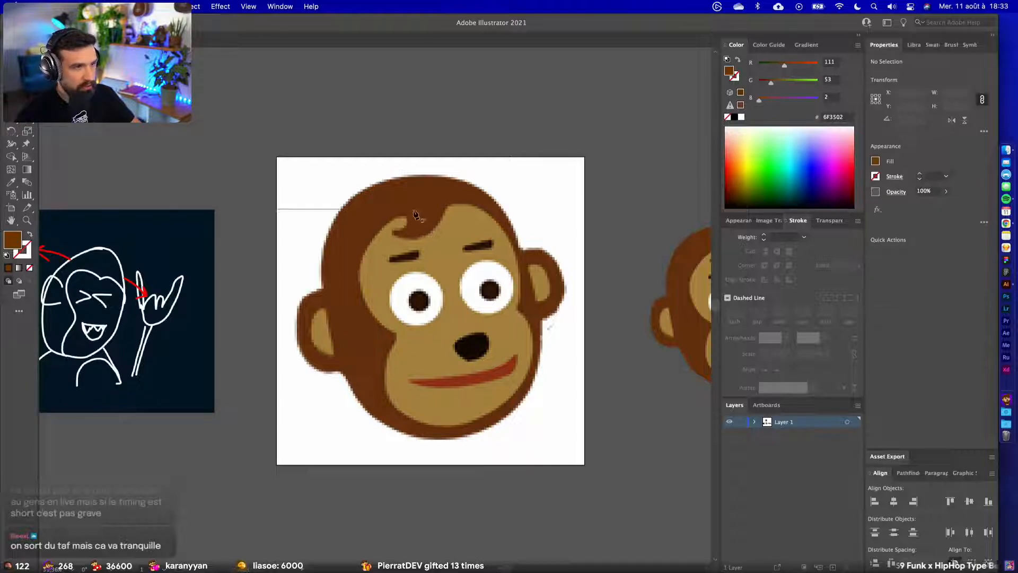
left_click(430, 207)
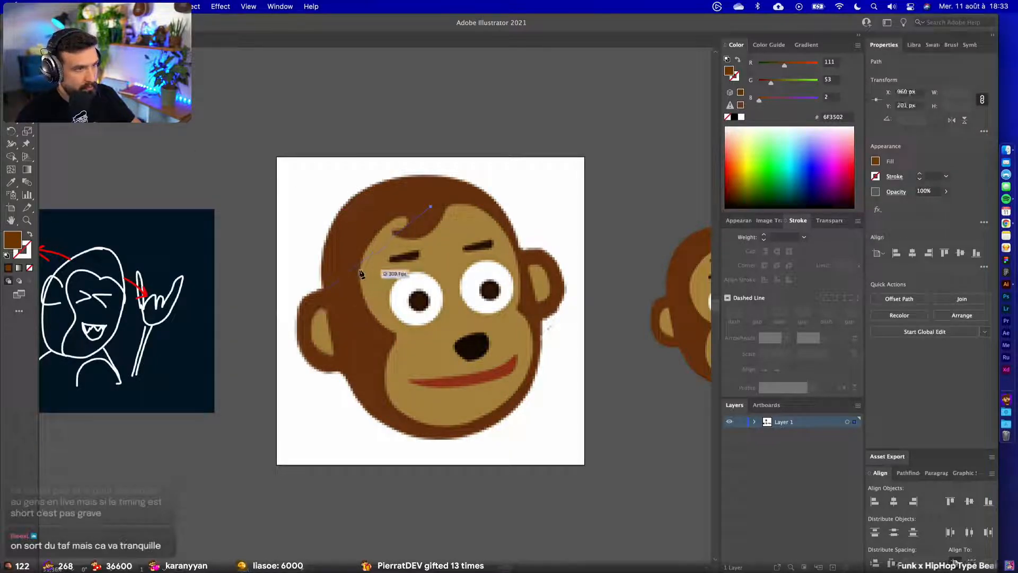
left_click_drag(360, 270, 360, 308)
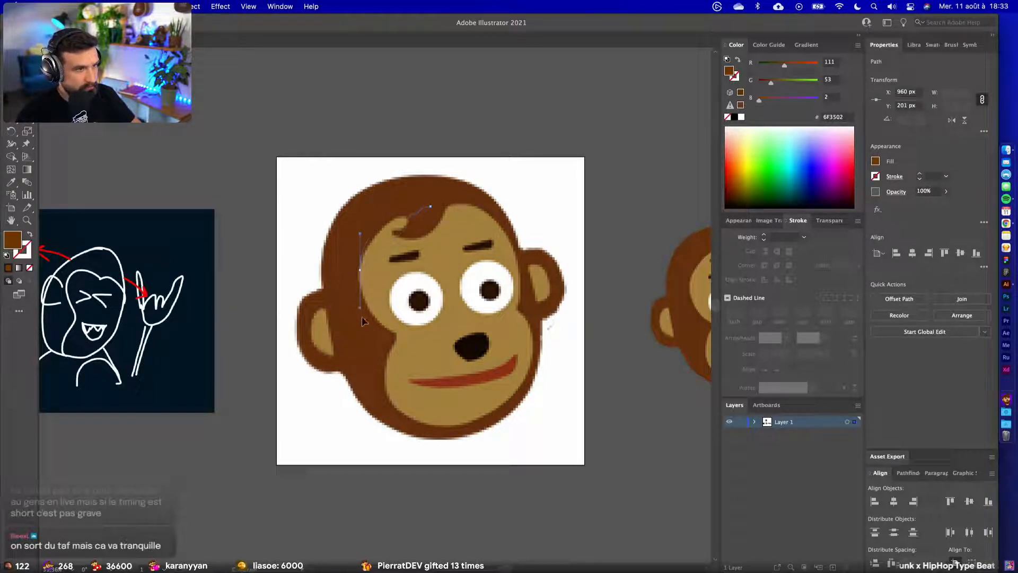
left_click(395, 335)
mouse_move(475, 419)
left_mouse_down()
mouse_move(496, 424)
mouse_move(517, 378)
mouse_move(612, 388)
mouse_move(610, 403)
left_mouse_up()
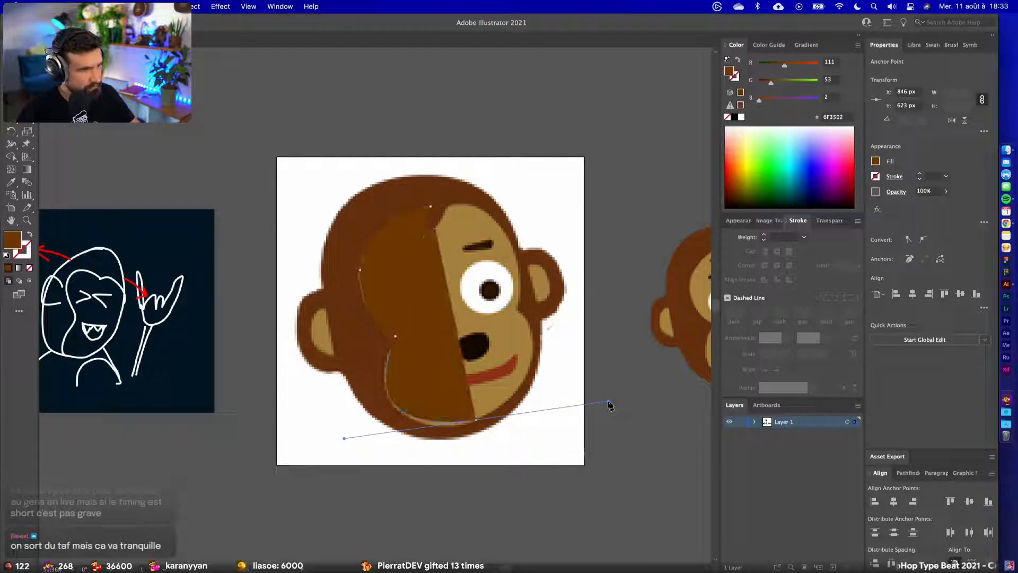
key("super+z")
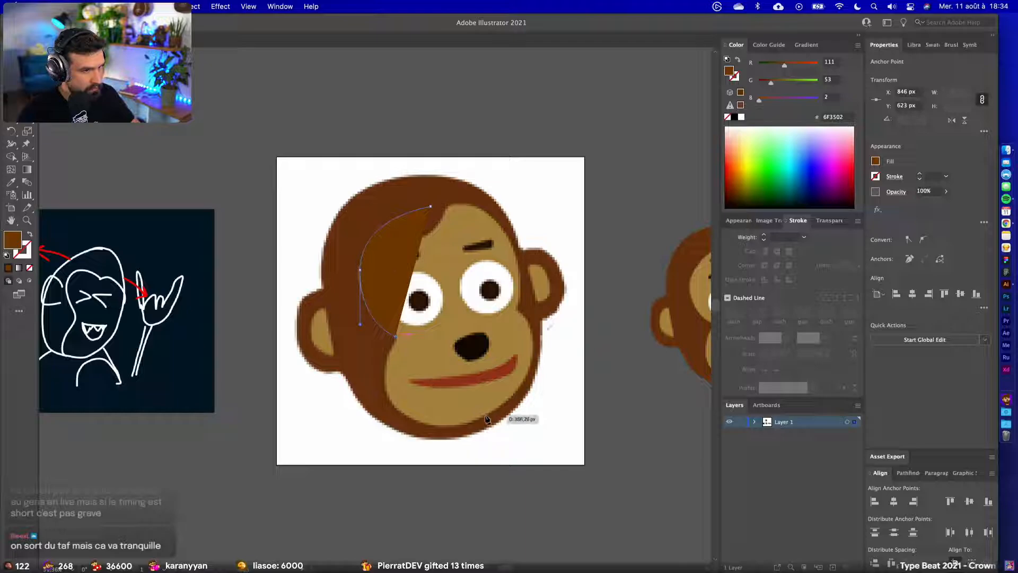
left_click_drag(534, 380, 546, 383)
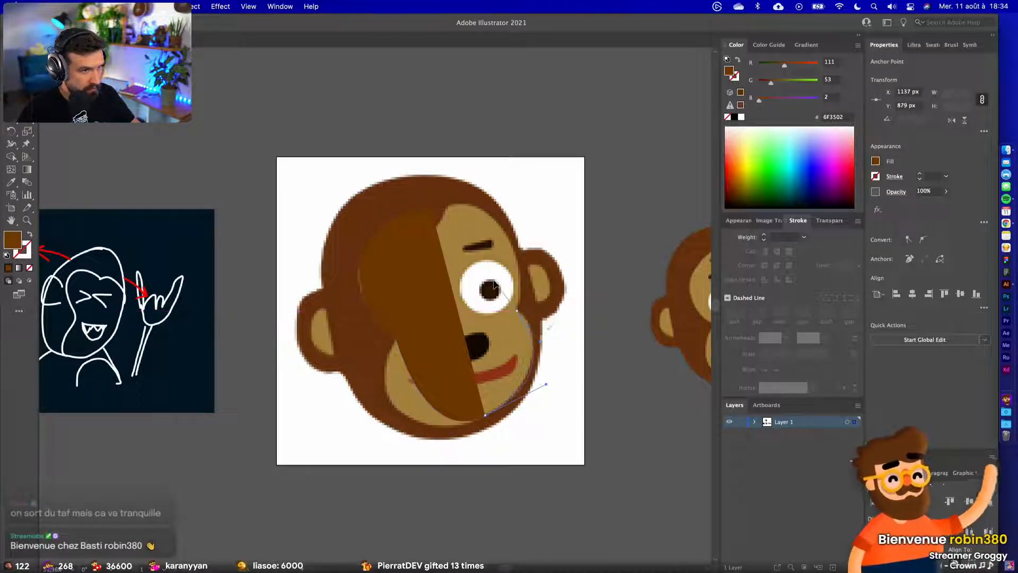
left_click_drag(517, 310, 533, 260)
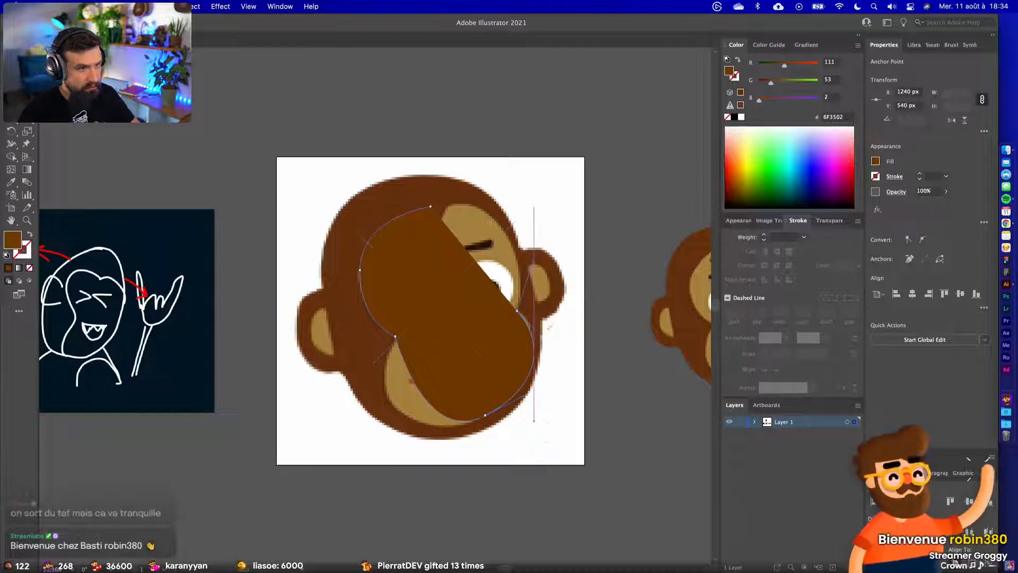
left_click_drag(431, 206, 365, 231)
- Convert the face path's left notch anchor to smooth, reshape its handles along the muzzle, and nudge the left forehead anchor to X 731, Y 411 px
key("a")
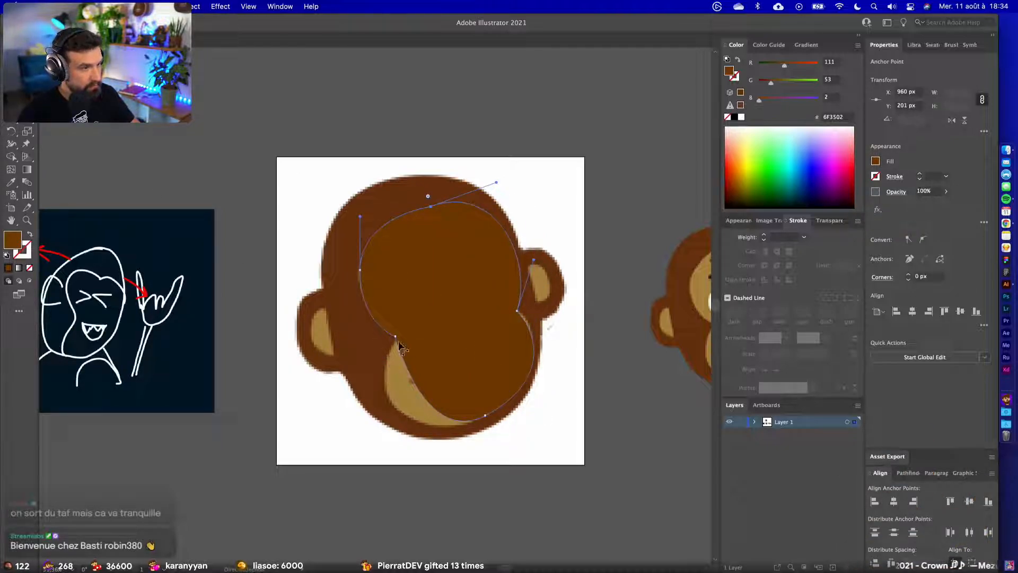
left_click(395, 337)
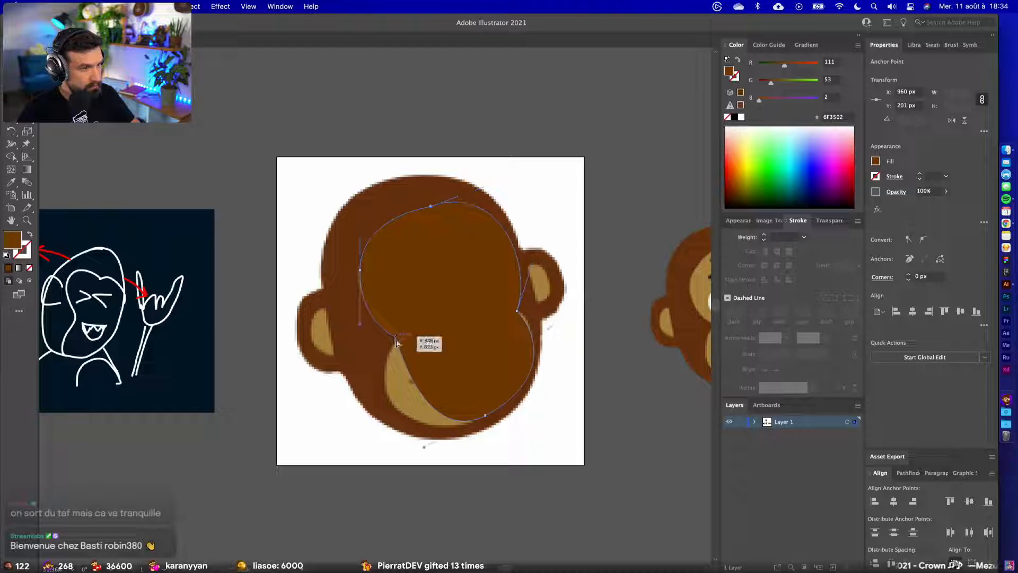
left_click(923, 239)
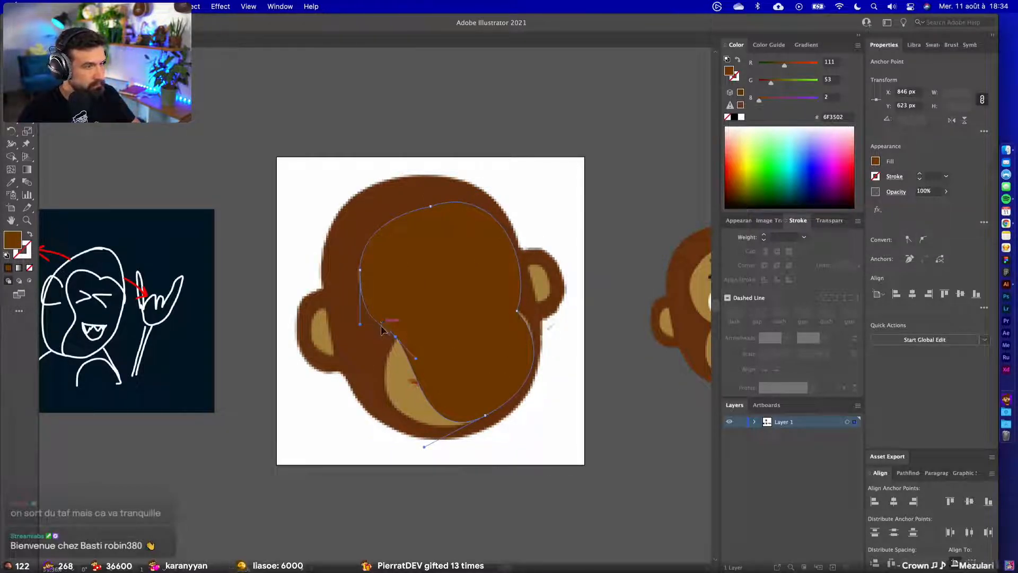
left_click_drag(381, 329, 360, 408)
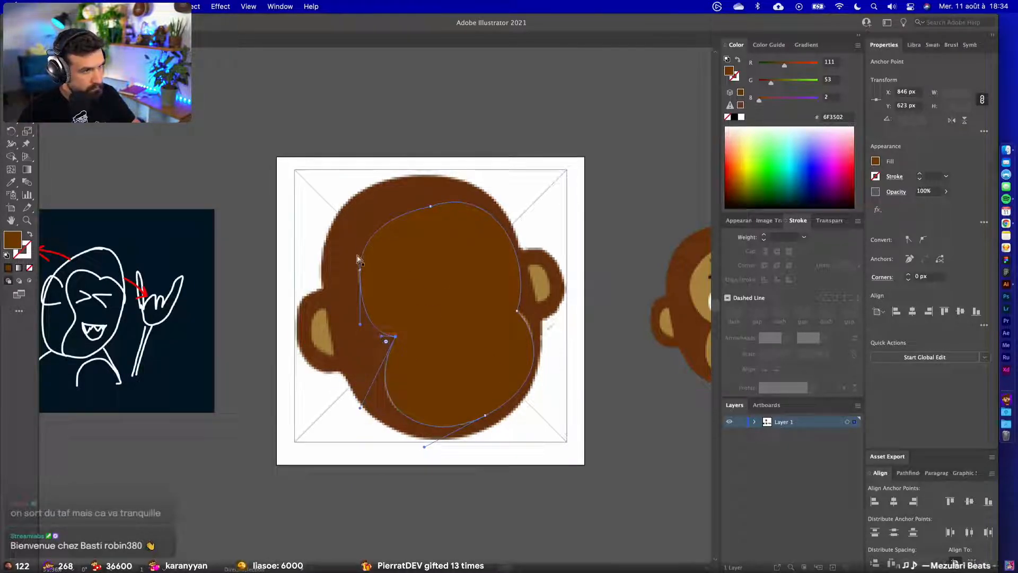
left_click_drag(360, 270, 360, 271)
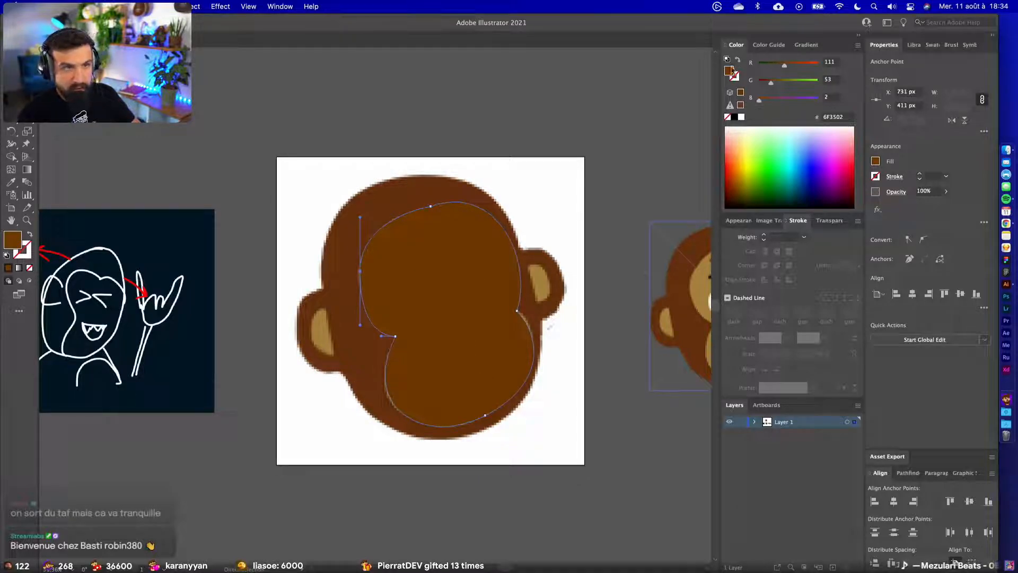
- Fill the face path with the beige AD8640 sampled from the inside of the reference monkey's left ear, and deselect it
left_click(11, 182)
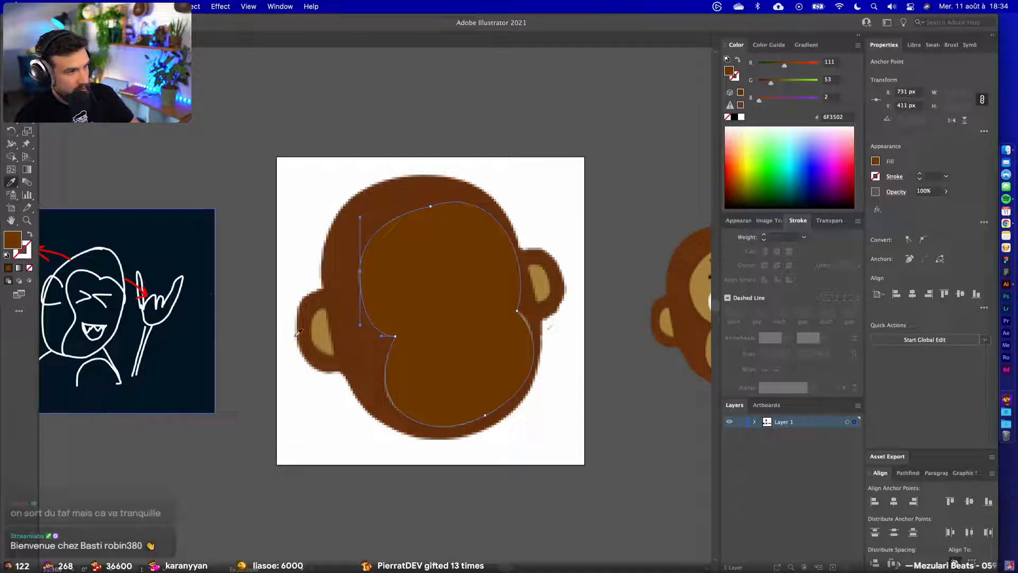
left_click(327, 324)
key("v")
left_click(375, 129)
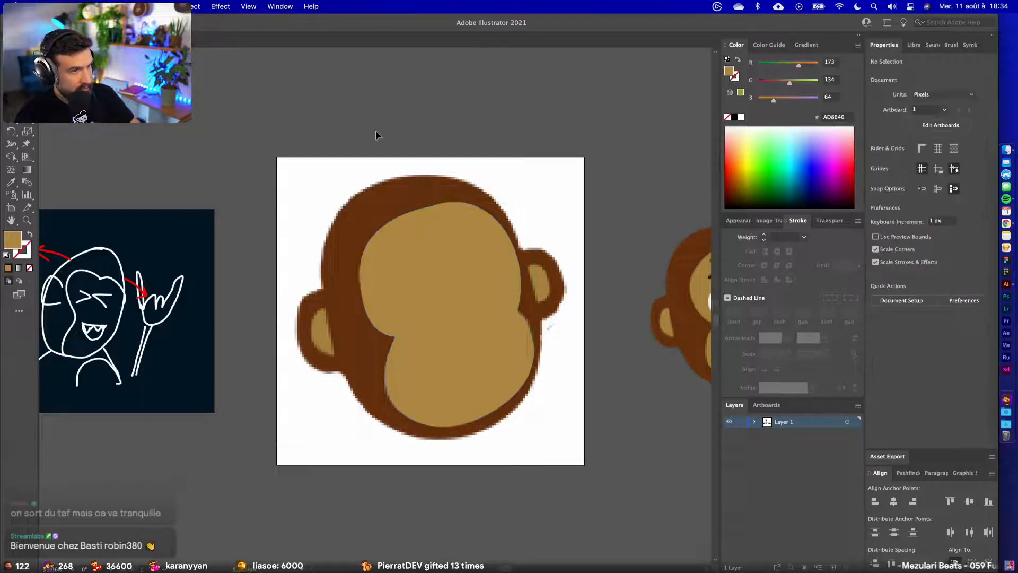
- Move the beige face shape up onto the brown head shape above the artboard
scroll(376, 130, "down", 5)
left_click_drag(451, 134, 473, 269)
left_click_drag(432, 360, 551, 139)
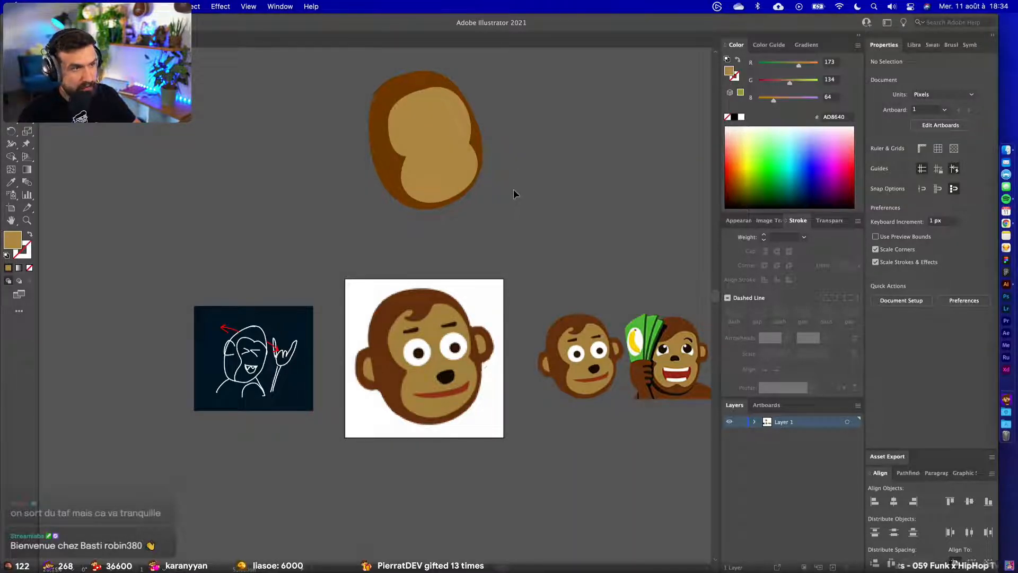
- Move the face shape's top anchor to about X 940, Y -1149 px and shorten and flatten its right-hand handle
scroll(513, 193, "up", 5)
left_click(466, 254)
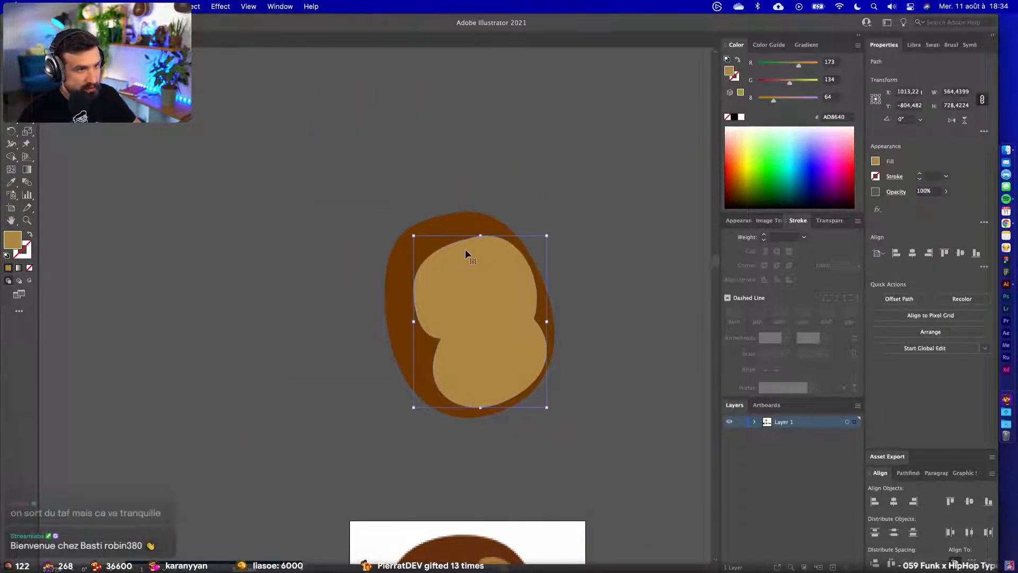
scroll(465, 249, "up", 3)
key("a")
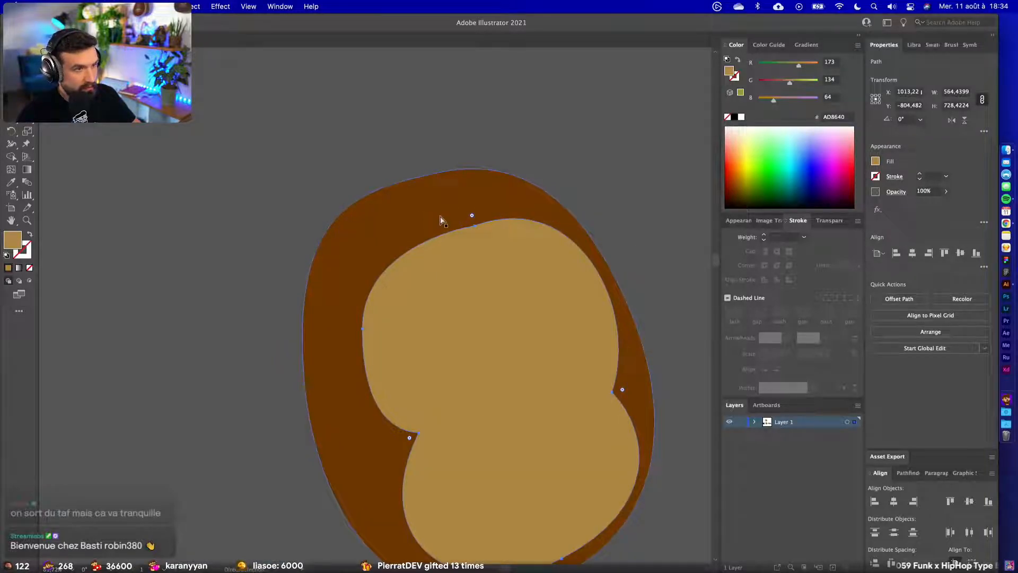
left_click(472, 229)
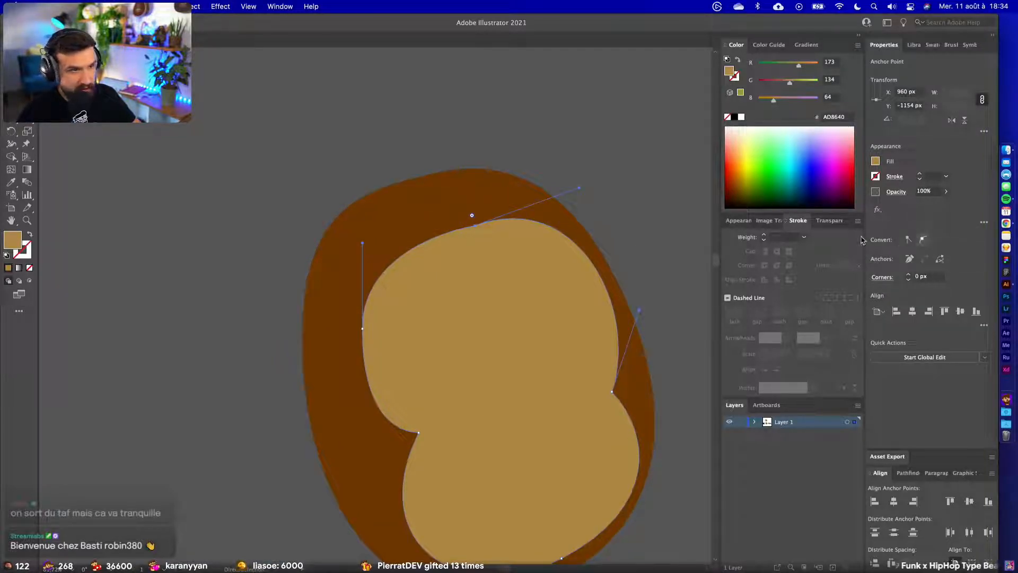
left_click_drag(471, 215, 465, 229)
left_click_drag(574, 201, 562, 204)
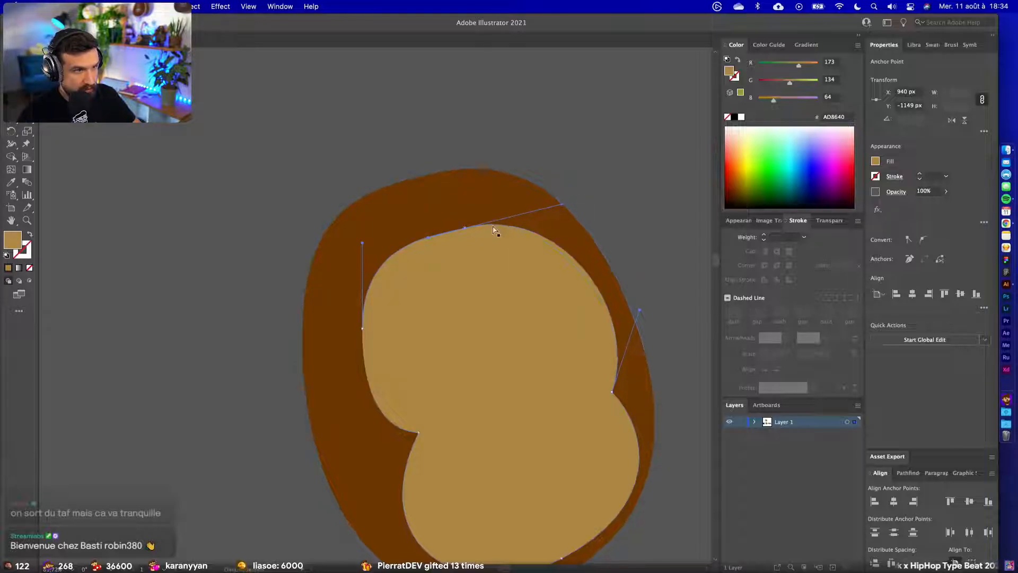
- Lower the face's left anchor to about X 731, Y -925 px and lengthen both handles of the top anchor for a rounder forehead
left_click_drag(362, 329, 361, 340)
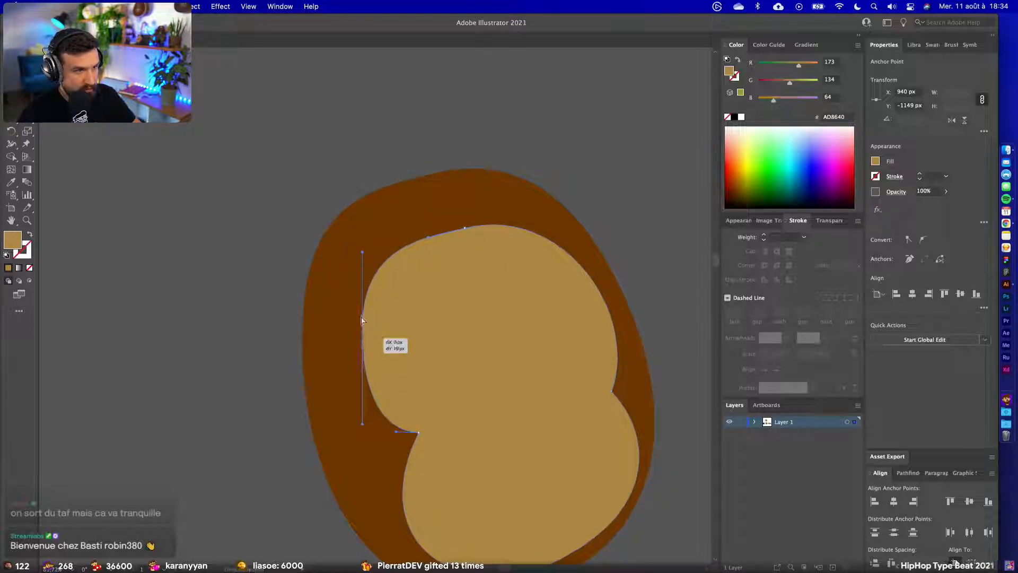
left_click_drag(365, 268, 407, 243)
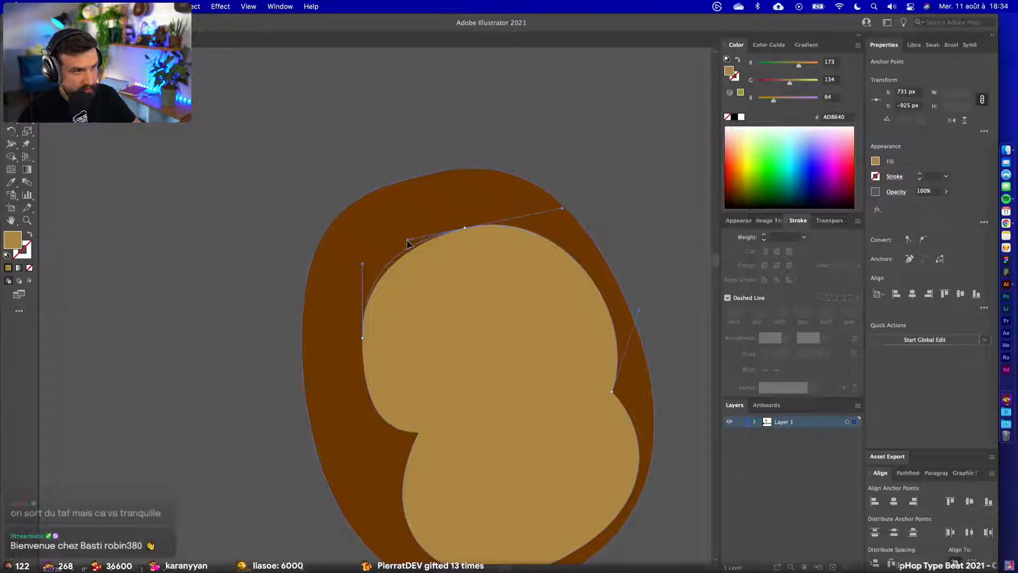
left_click(466, 228)
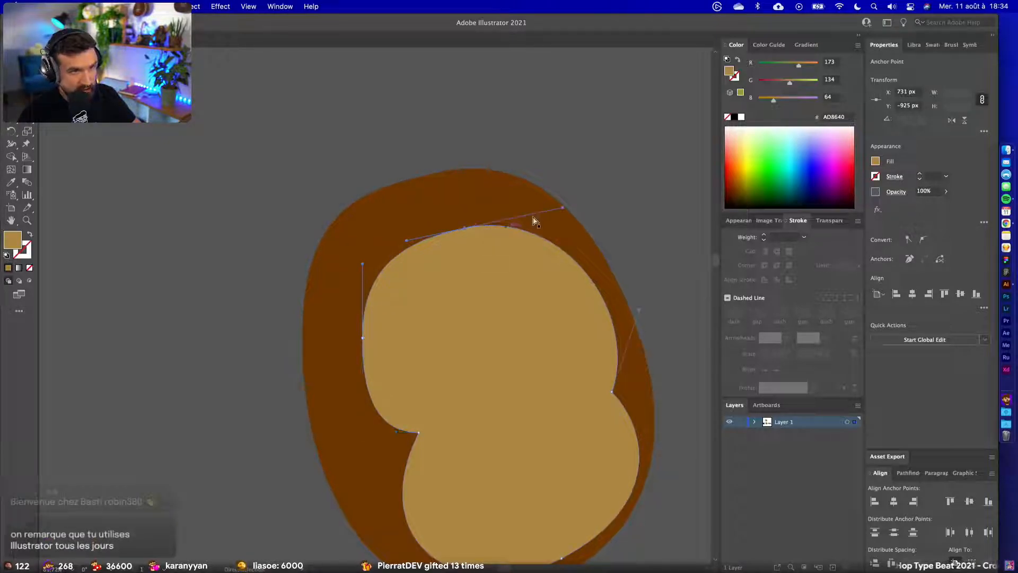
left_click_drag(562, 211, 577, 205)
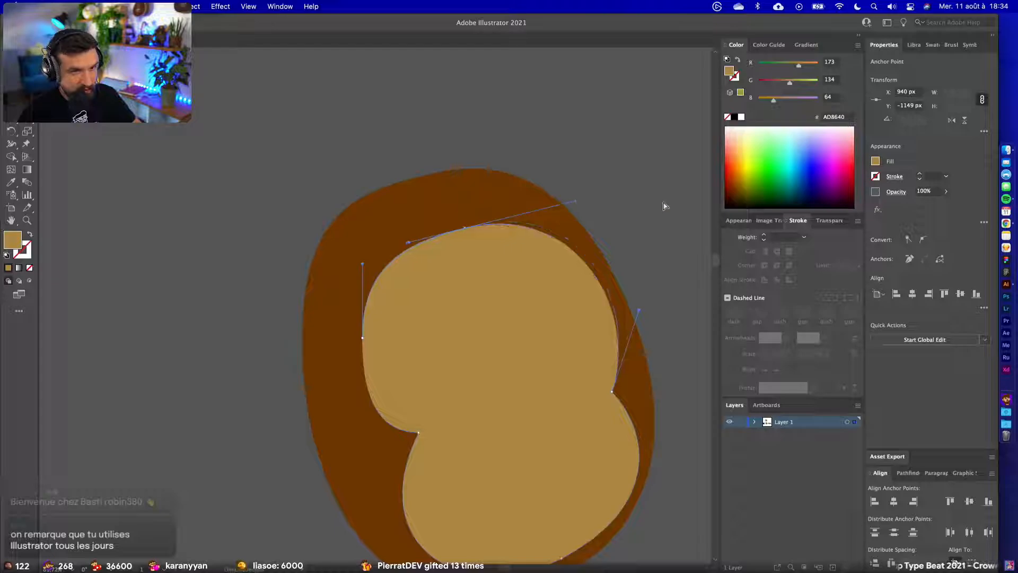
left_click(665, 205)
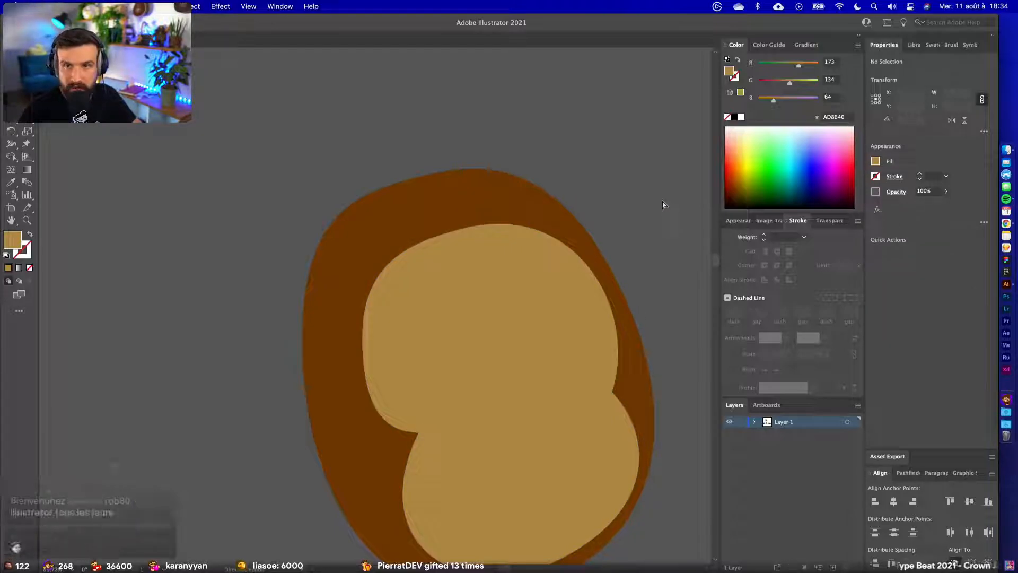
- Trace the reference monkey's forehead hair tuft as a closed curved path about 241 by 165 px with the Pen tool
scroll(663, 206, "down", 3)
left_click_drag(614, 417, 467, 220)
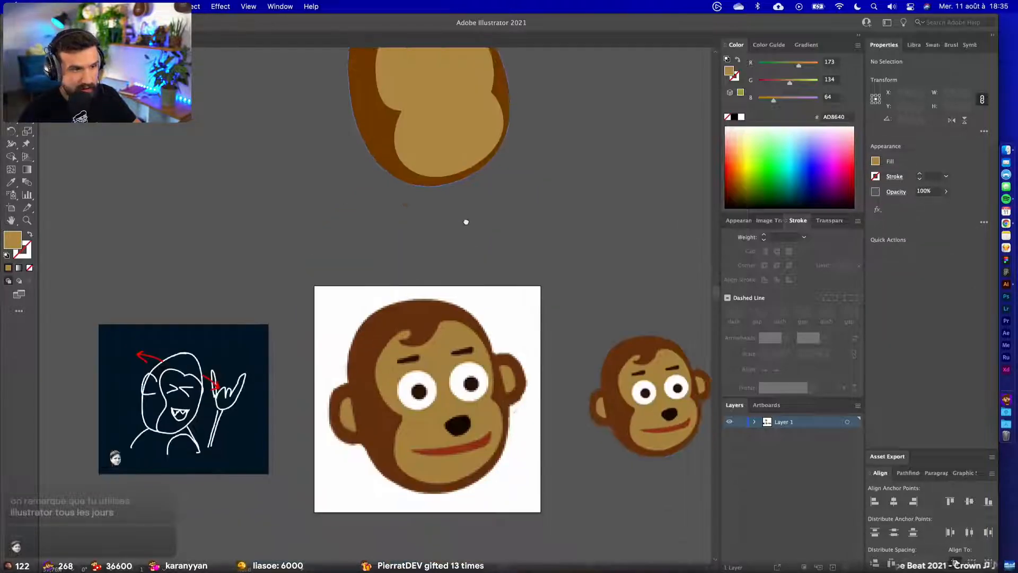
scroll(462, 286, "up", 3)
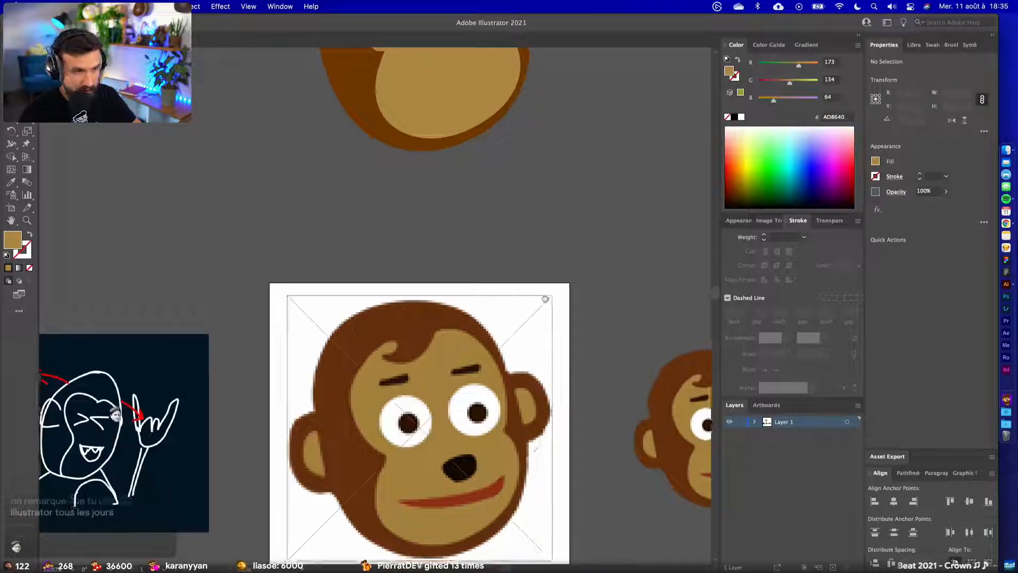
scroll(504, 360, "down", 4)
scroll(504, 360, "left", 2)
scroll(522, 311, "up", 3)
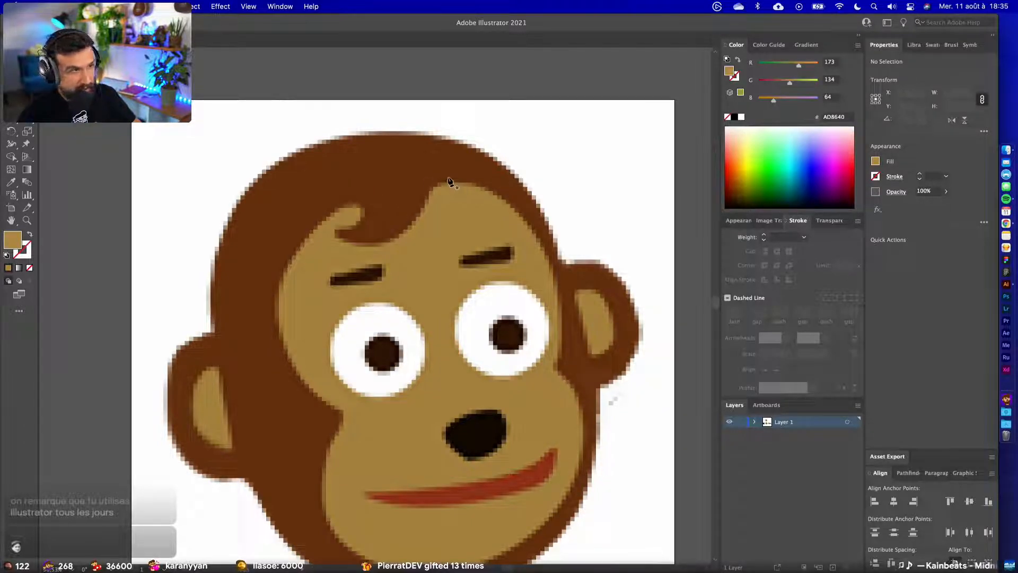
left_click(340, 205)
left_click_drag(365, 215, 335, 243)
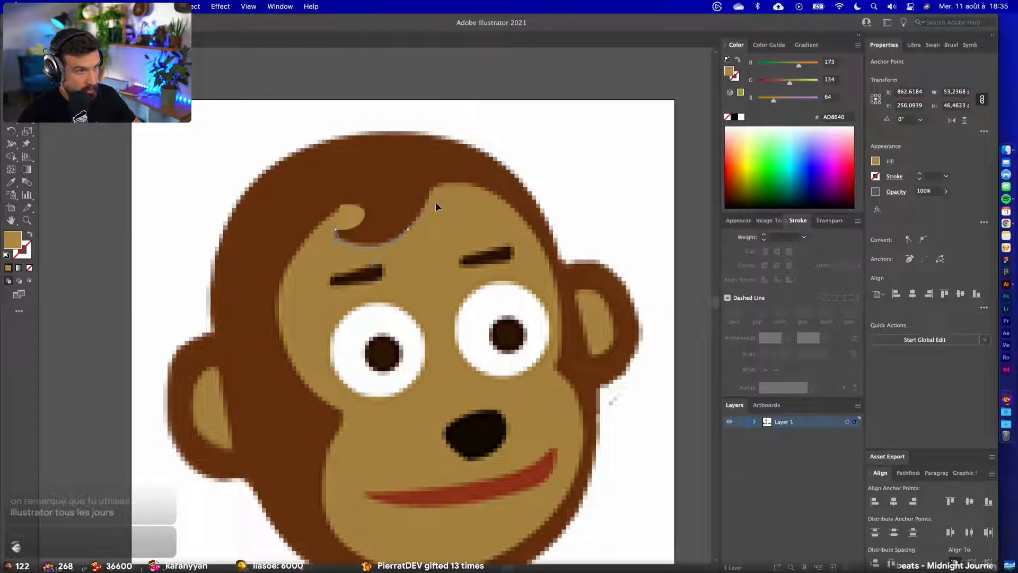
left_click_drag(435, 202, 473, 165)
left_click(351, 156)
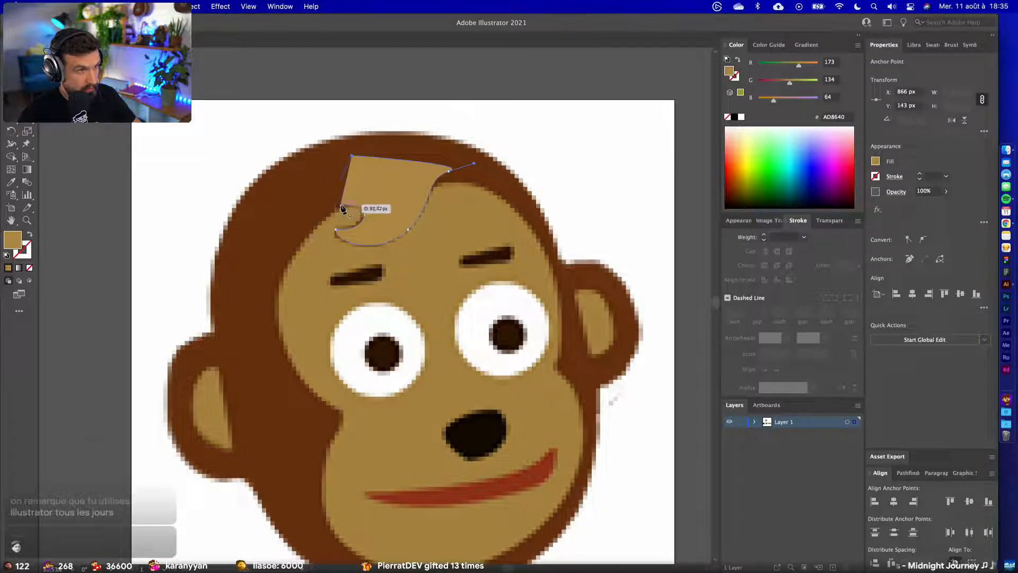
left_click_drag(342, 207, 391, 241)
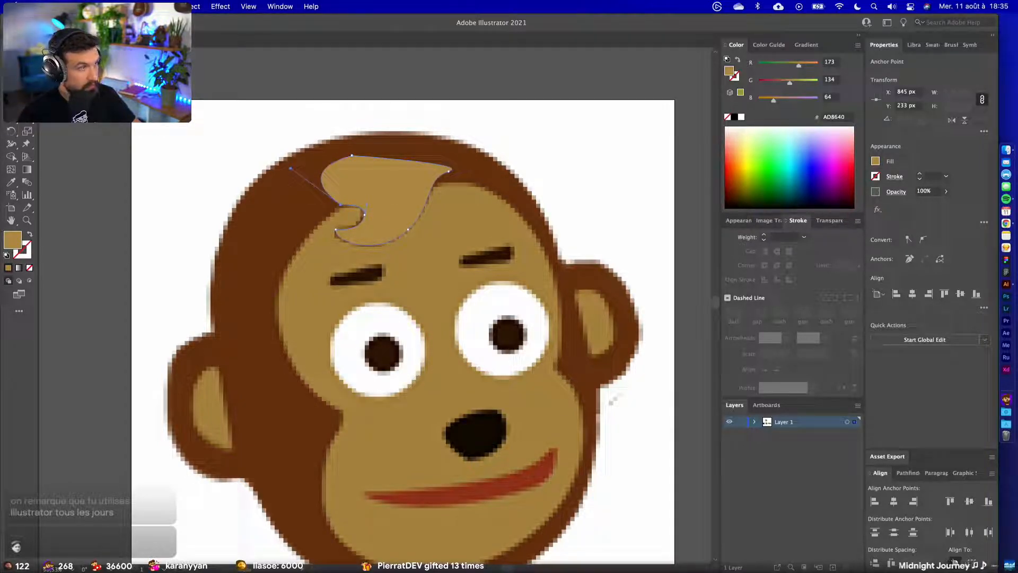
left_click(252, 112)
- Move the traced hair tuft onto the forehead of the redrawn head, at about X 930, Y -1103 px
scroll(238, 109, "down", 5)
left_click_drag(409, 125, 527, 357)
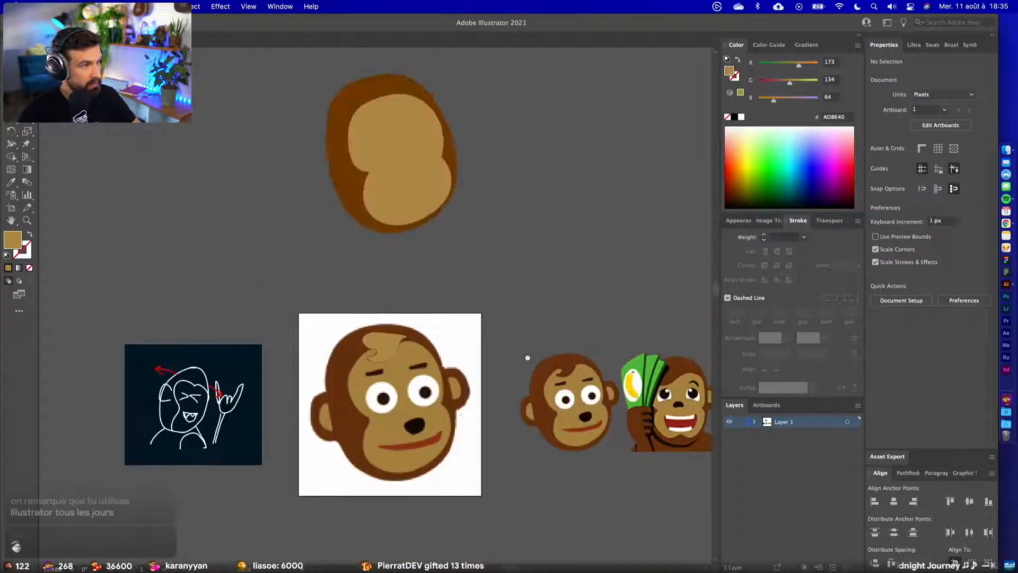
left_click_drag(394, 364, 394, 118)
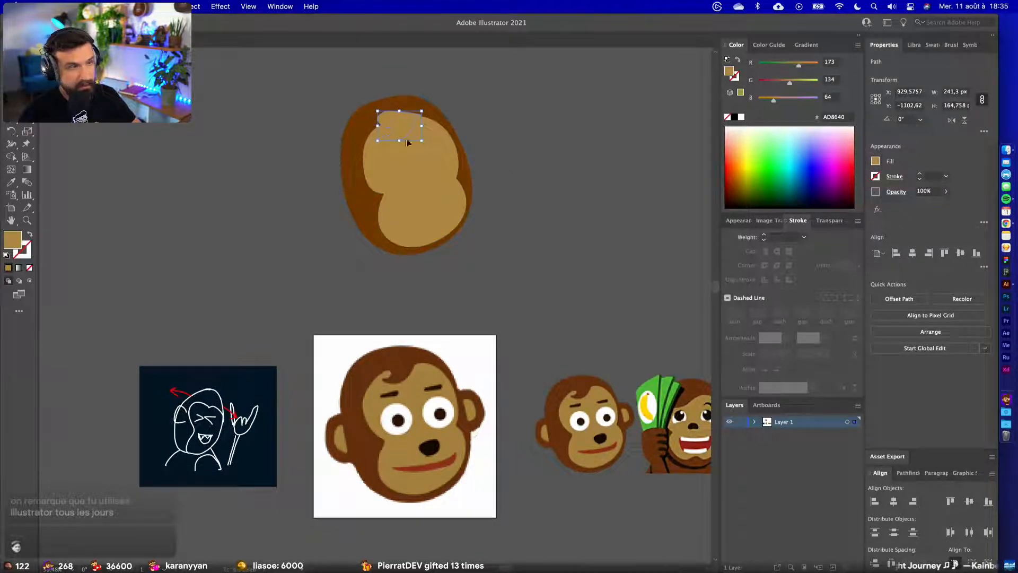
- Recolour the forehead hair tuft by sampling the redrawn head's dark brown (6F3502) with the Eyedropper tool
left_click(11, 182)
left_click(344, 128)
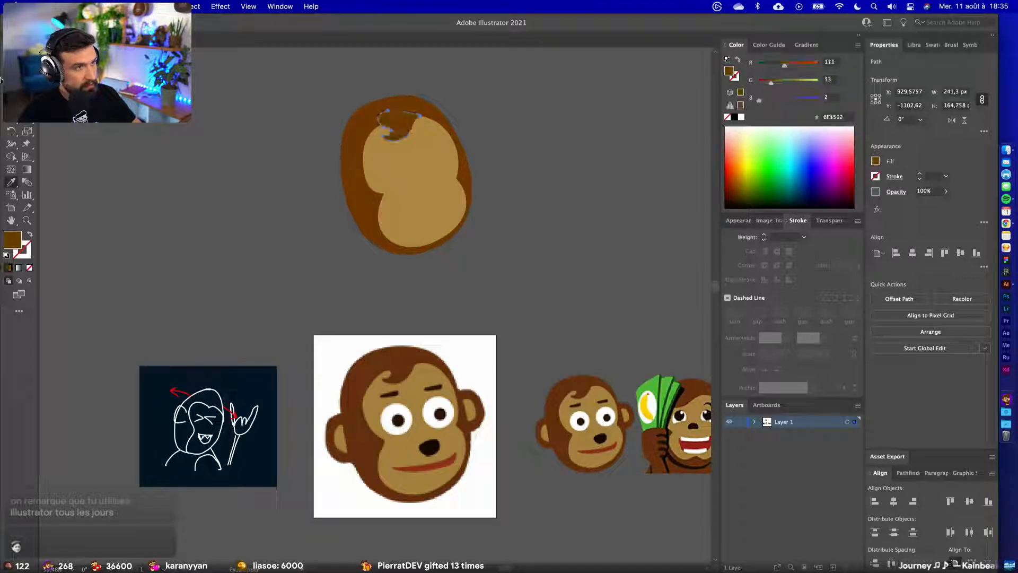
left_click(281, 272)
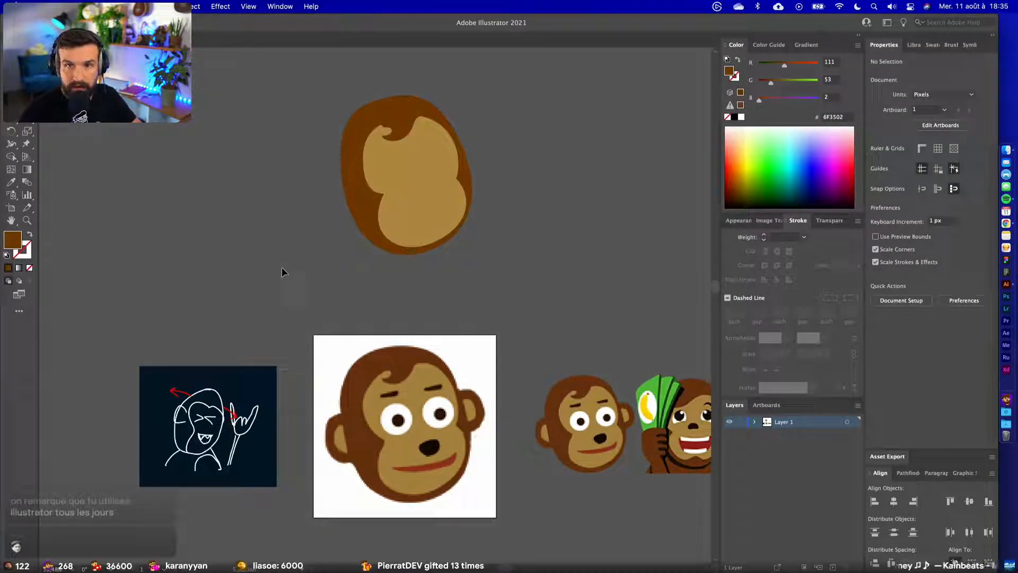
- Examine the headbanging sketch, the enlarged reference monkey and the existing monkey emotes for how the head should look
scroll(282, 269, "down", 3)
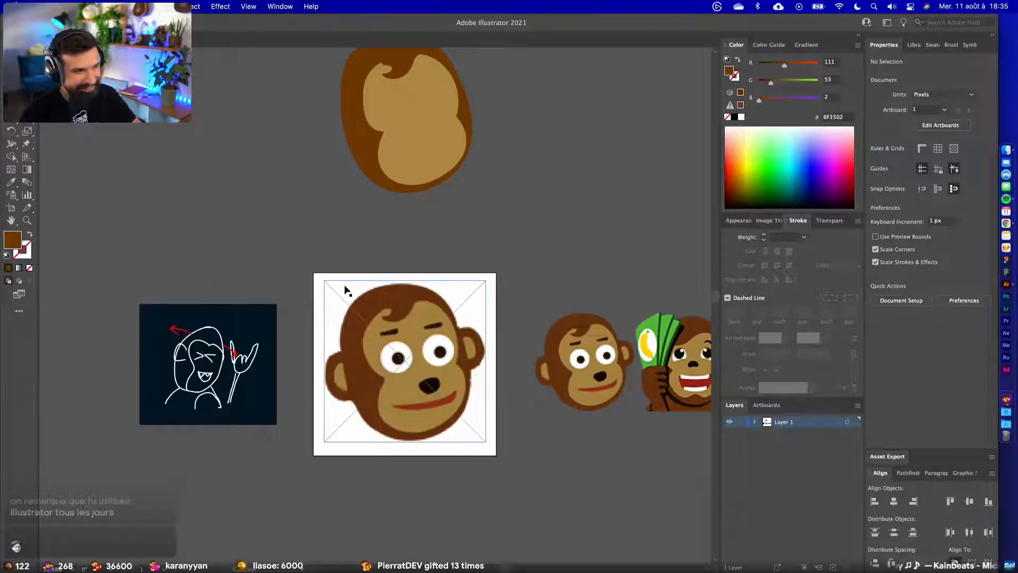
scroll(345, 291, "down", 1)
scroll(388, 322, "up", 2)
scroll(215, 381, "left", 8)
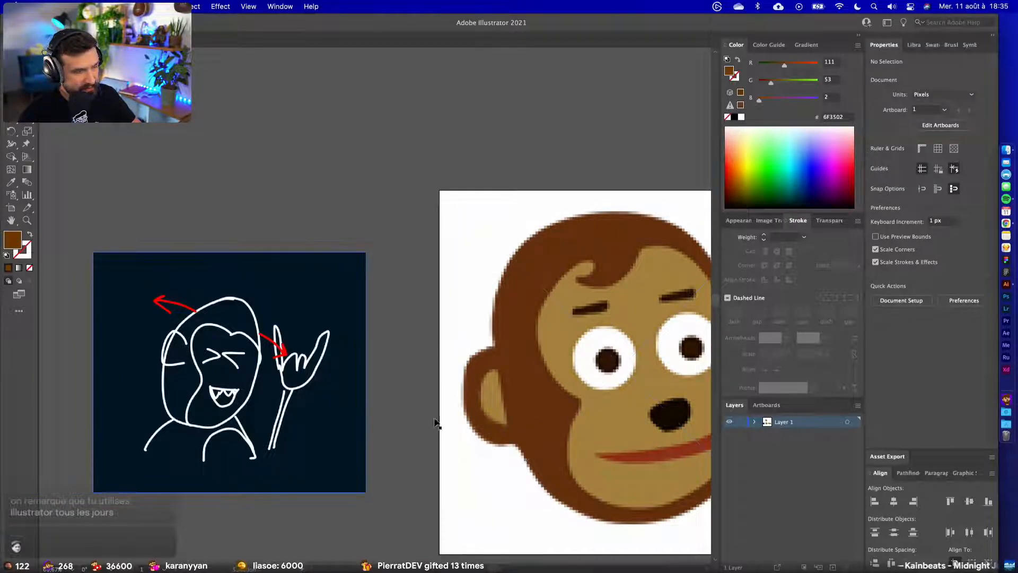
scroll(372, 409, "right", 10)
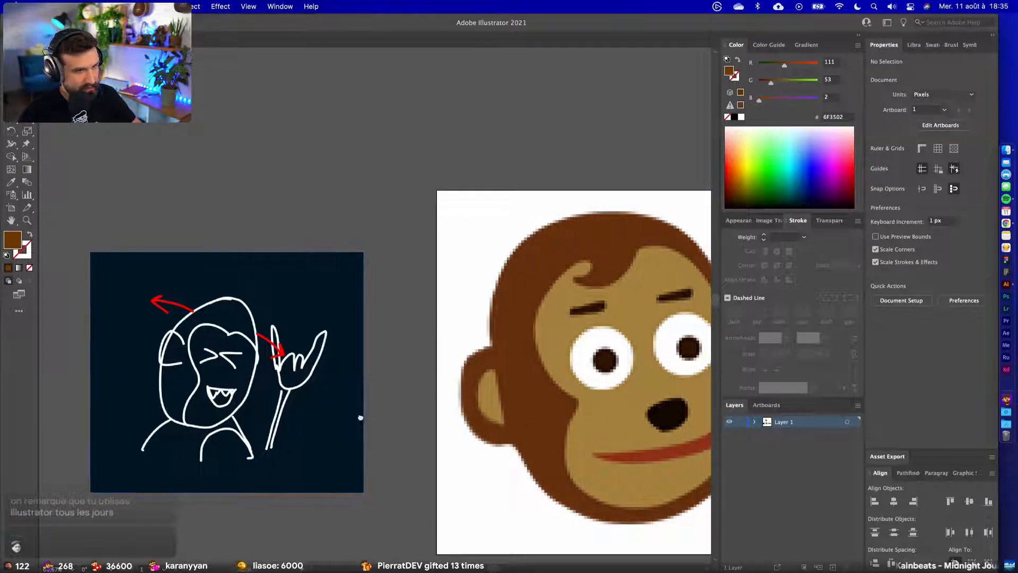
scroll(203, 408, "left", 5)
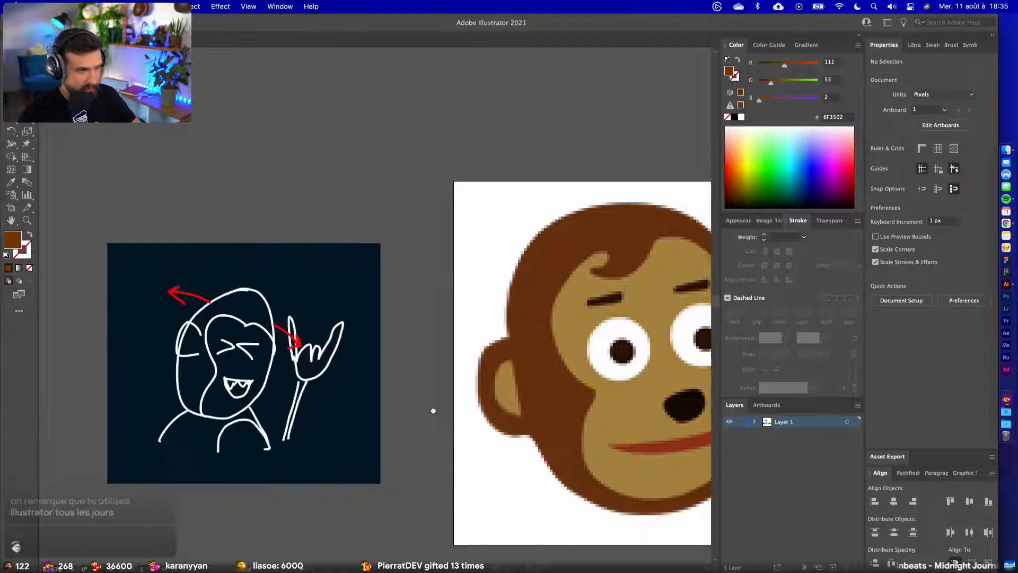
scroll(159, 398, "right", 15)
scroll(120, 385, "right", 3)
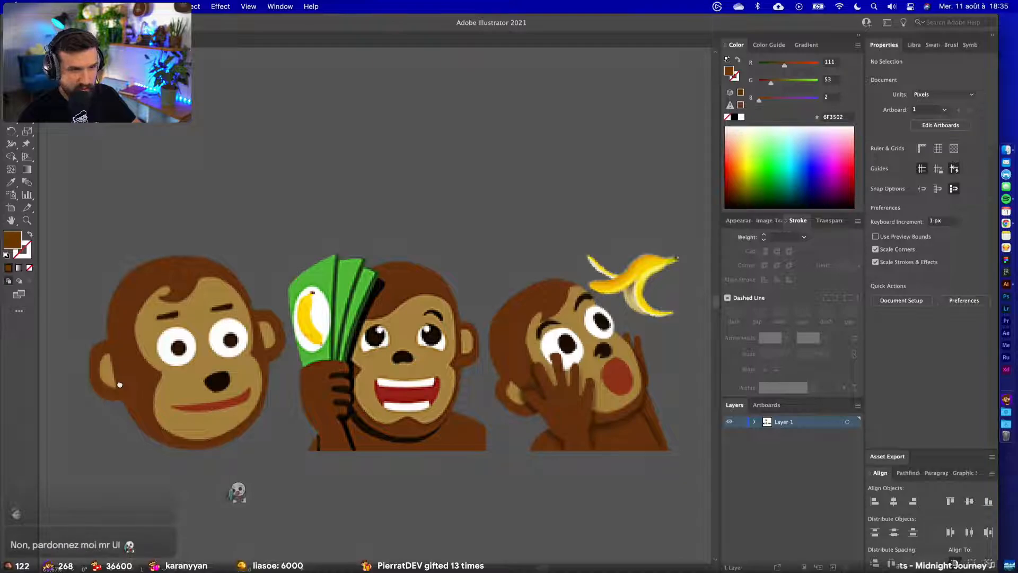
scroll(119, 385, "left", 3)
scroll(174, 386, "left", 1)
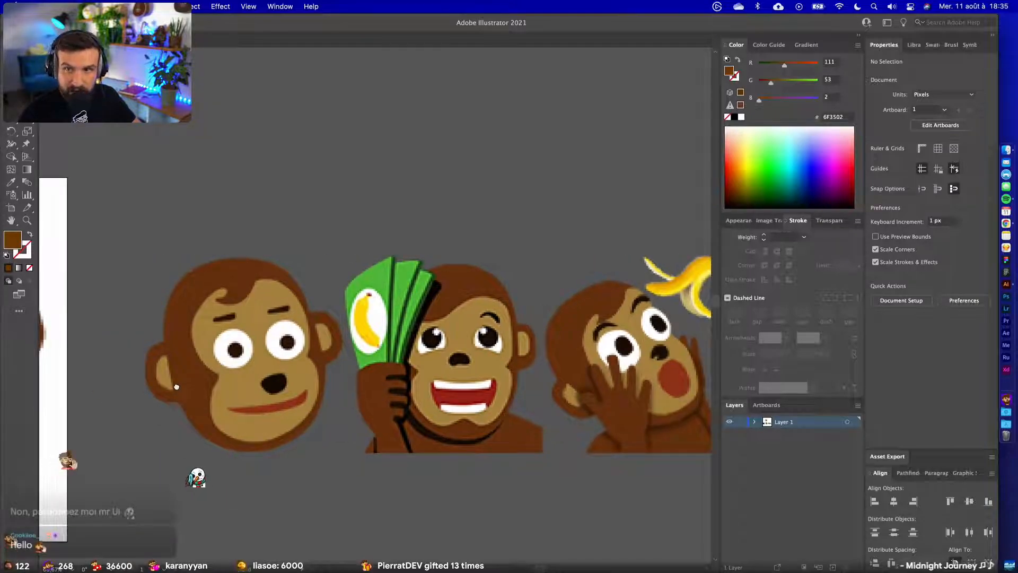
scroll(278, 390, "left", 3)
scroll(277, 390, "left", 10)
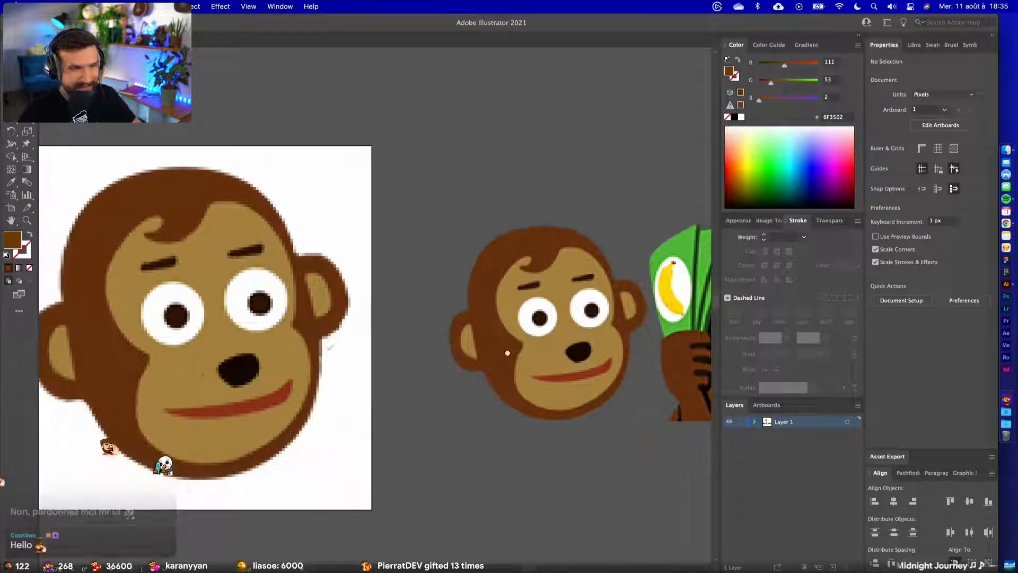
scroll(513, 345, "left", 6)
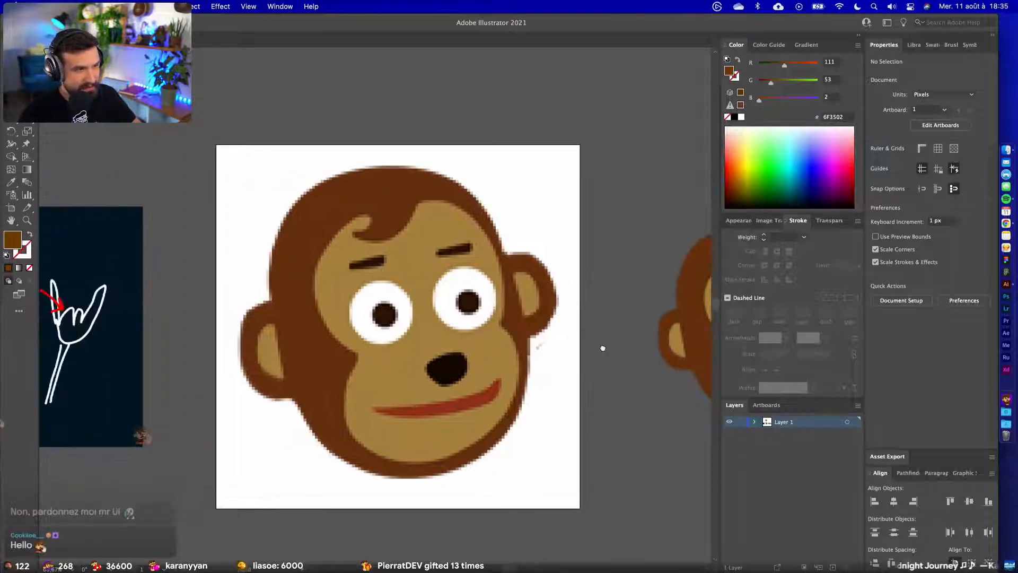
- Adjust the handles of the face shape's left notch and round both notches between forehead and cheeks, the right one by about 44 px
scroll(606, 349, "up", 5)
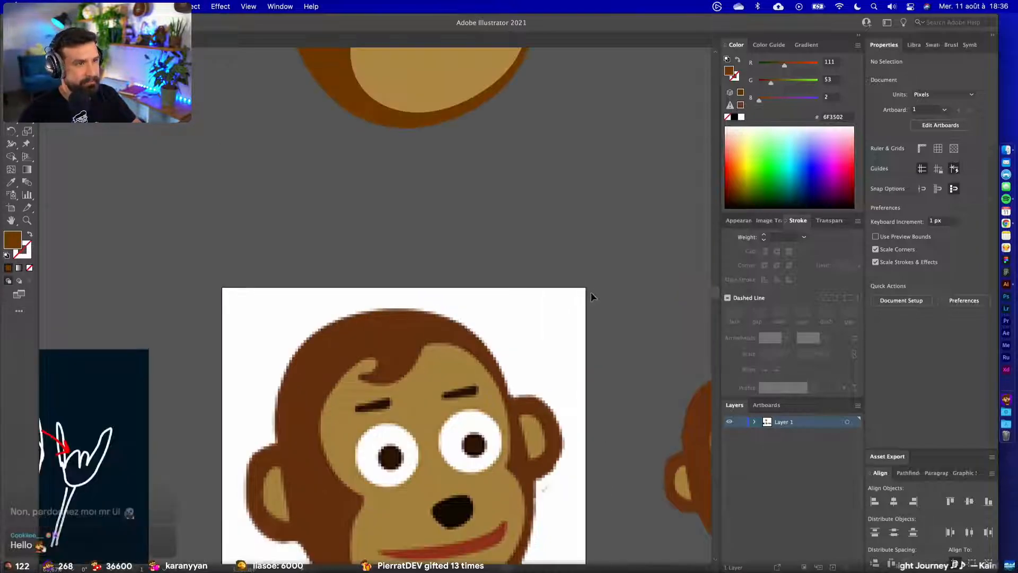
scroll(549, 268, "up", 8)
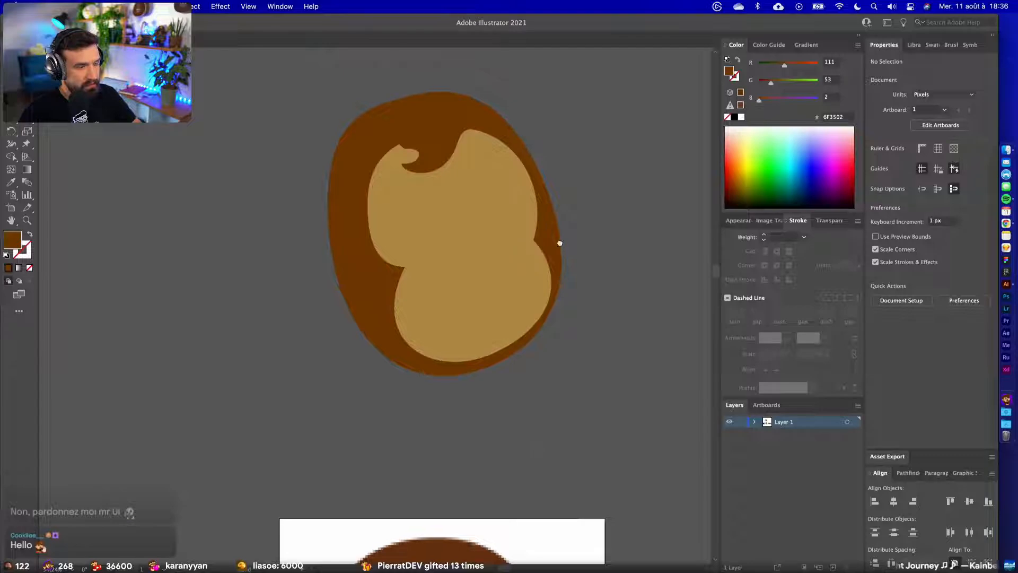
scroll(560, 242, "down", 7)
scroll(559, 243, "up", 5)
left_click(450, 228)
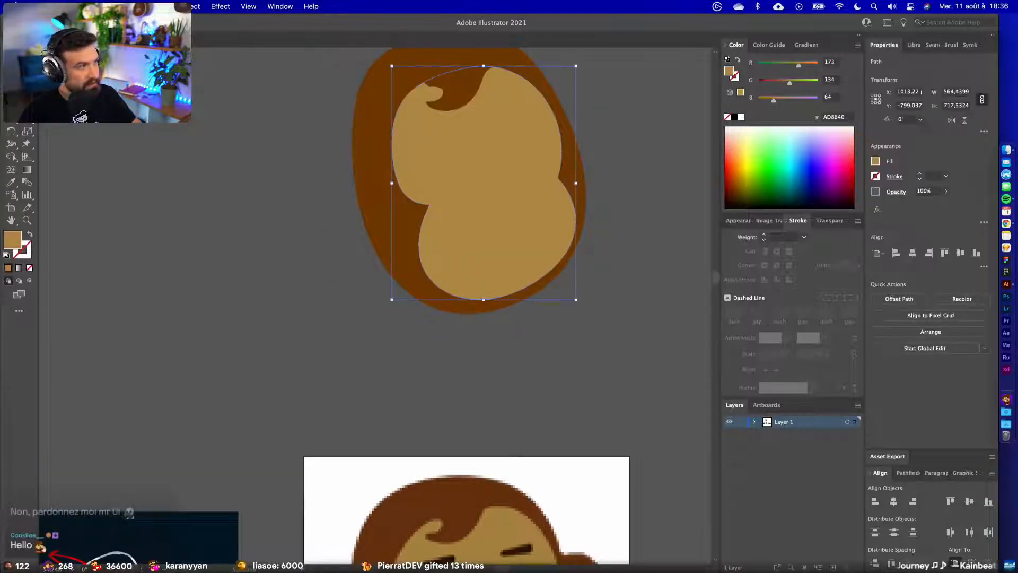
key("a")
left_click_drag(430, 209, 408, 196)
left_click_drag(391, 279, 396, 271)
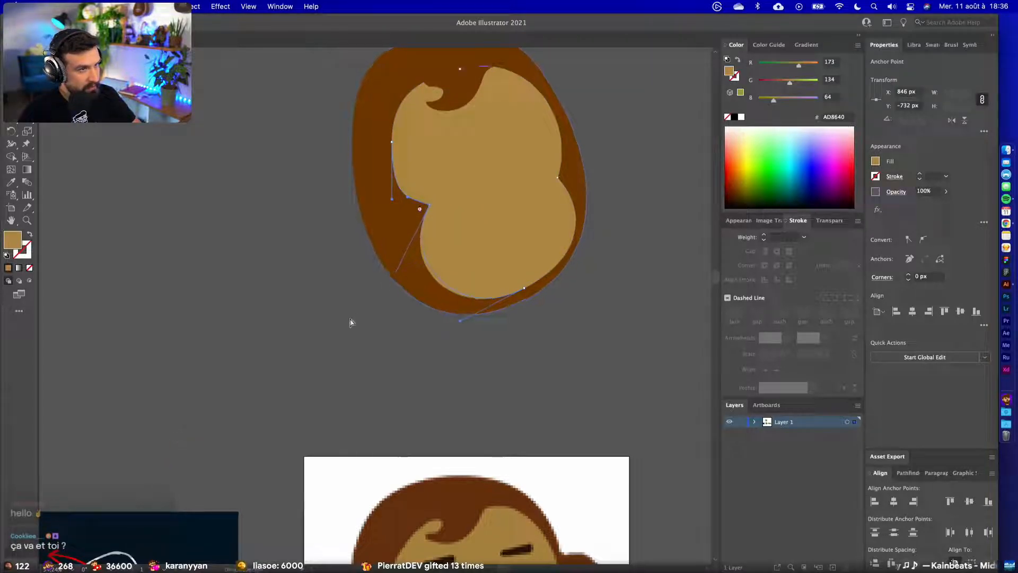
left_click_drag(416, 209, 410, 208)
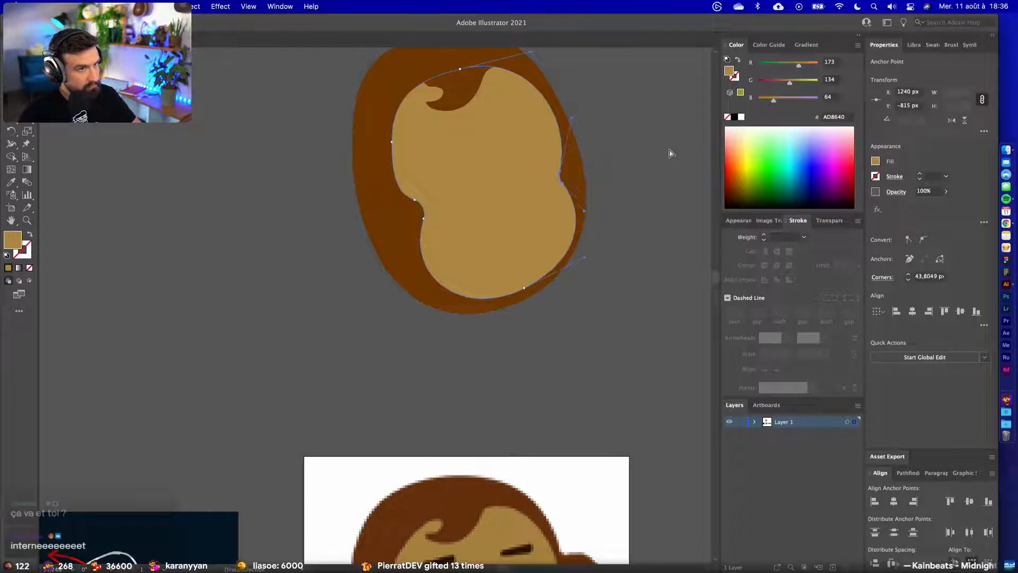
left_click(619, 299)
- Move the hair tuft straight up by about 10 px on the redrawn forehead
scroll(619, 318, "down", 5)
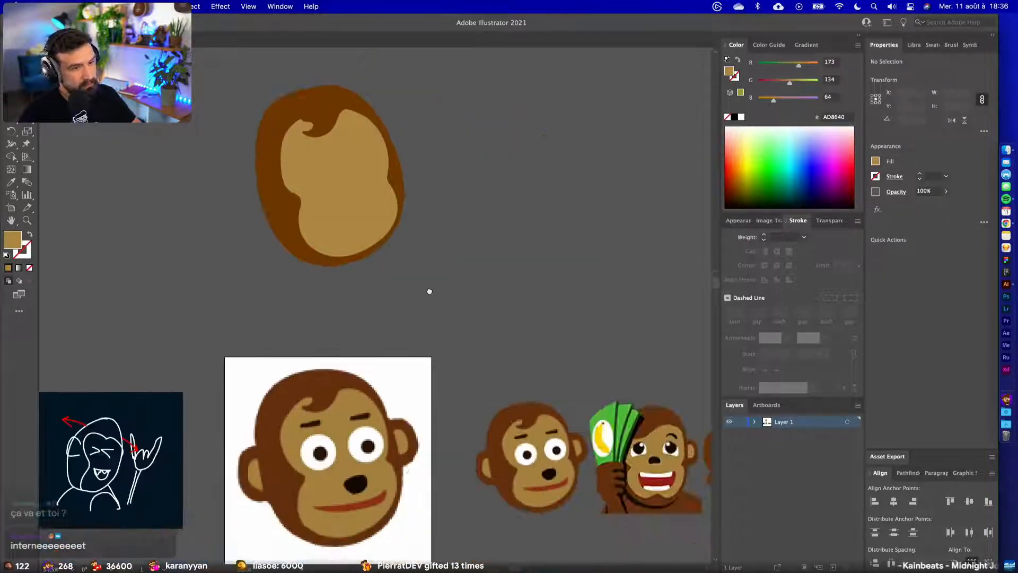
left_click_drag(442, 295, 445, 300)
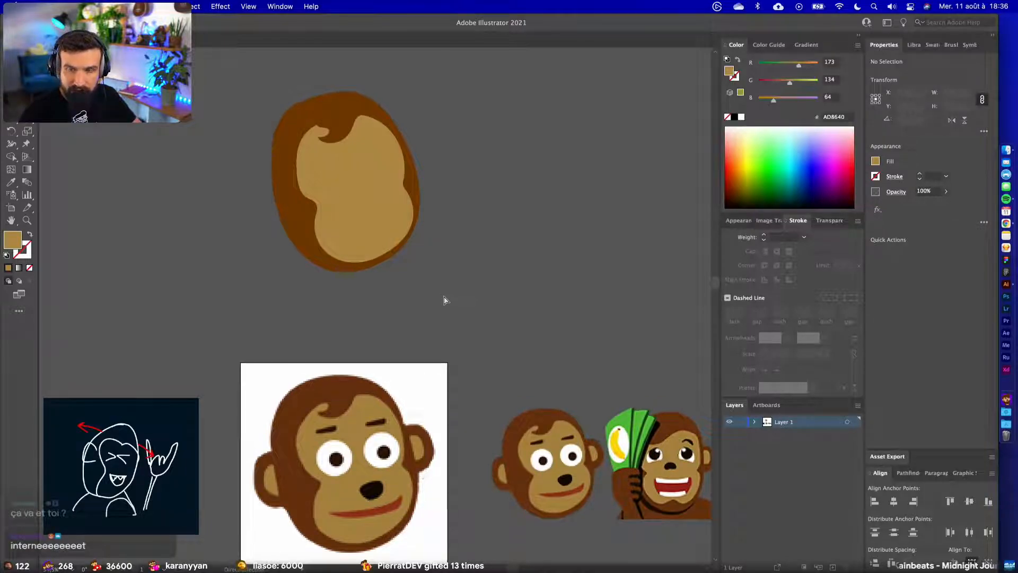
scroll(444, 300, "left", 2)
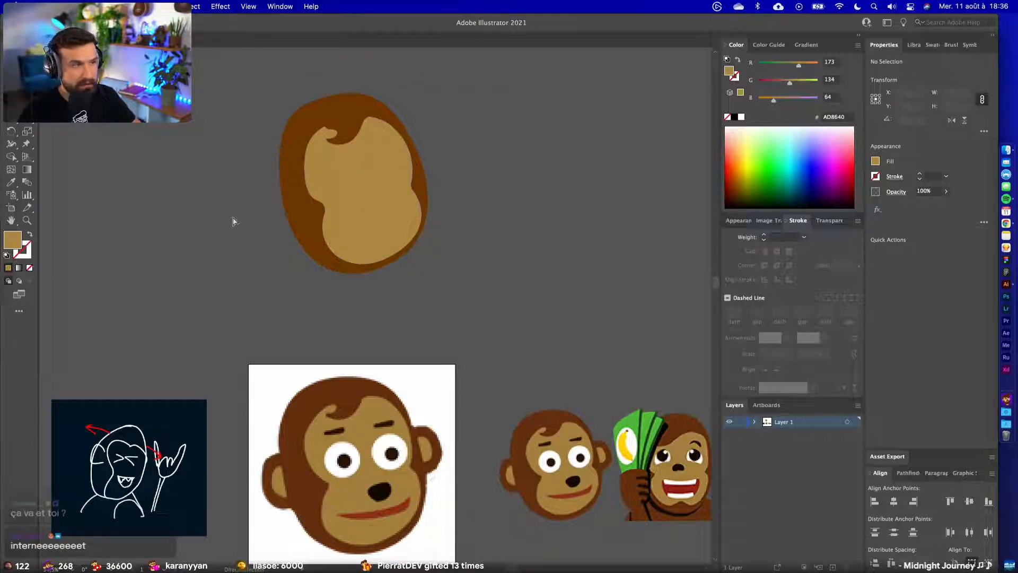
scroll(257, 242, "up", 5)
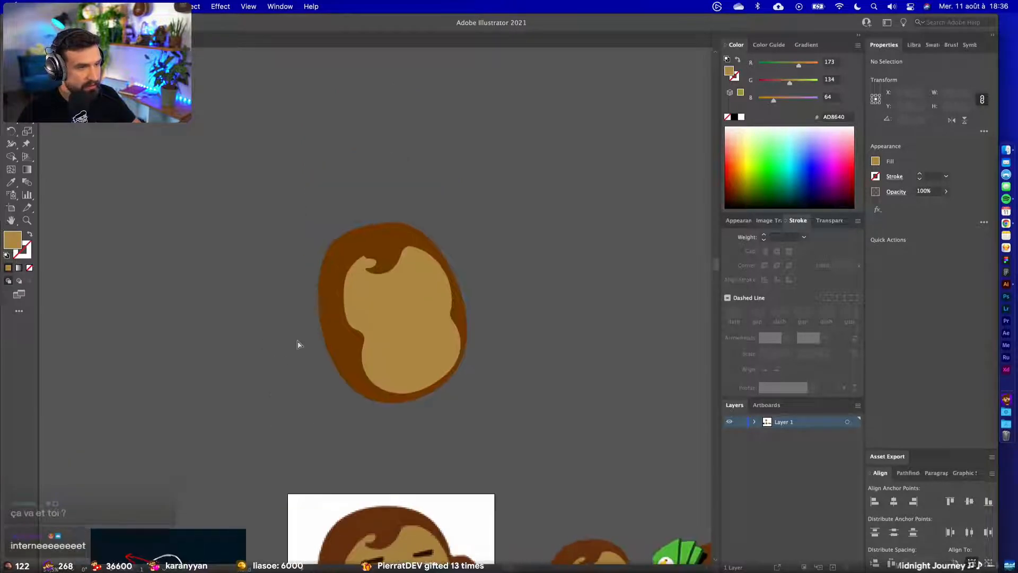
scroll(295, 327, "up", 3)
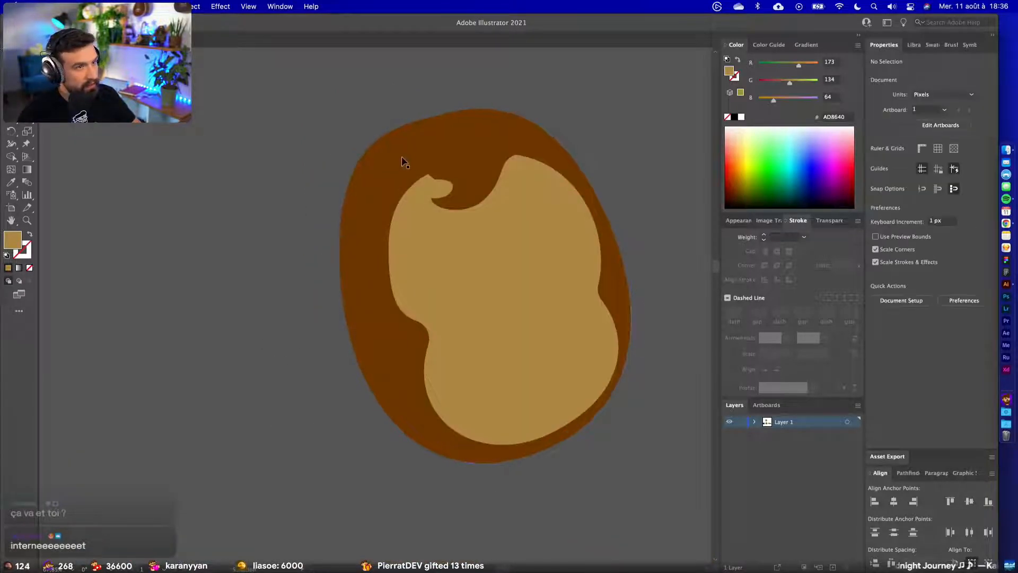
left_click(462, 175)
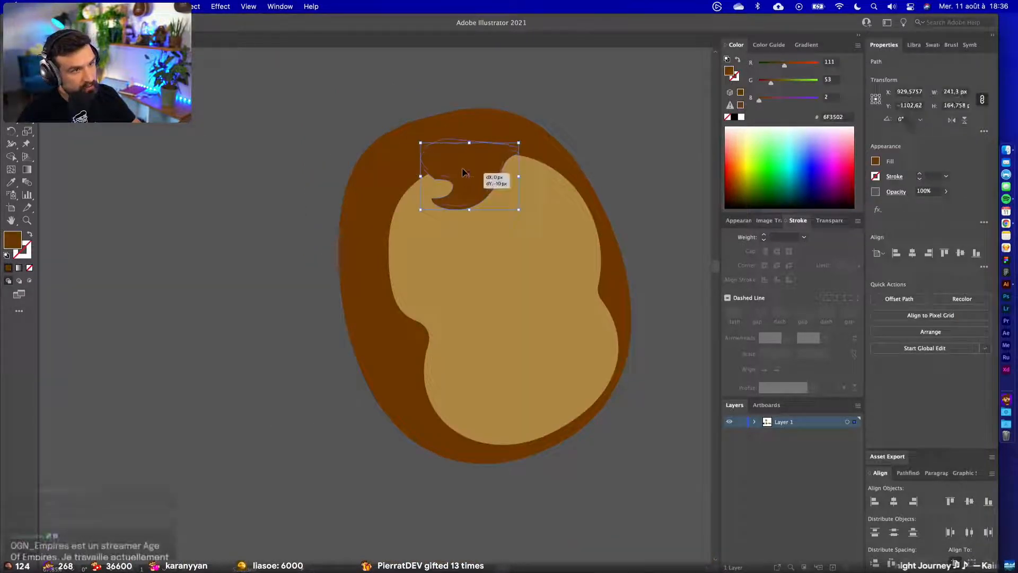
left_click(648, 117)
scroll(625, 128, "down", 3)
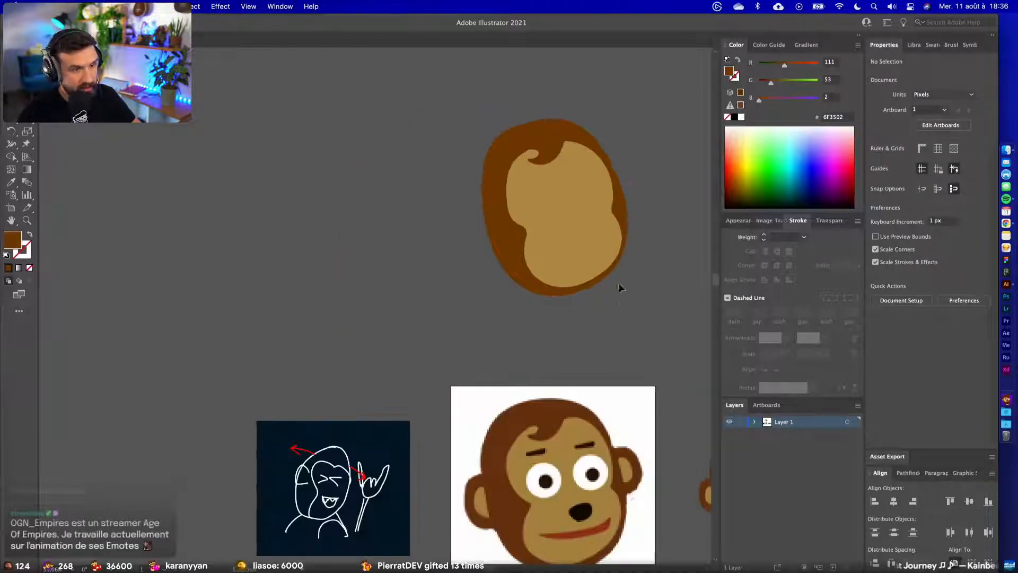
- Try laying the redrawn head, face and hair over the reference monkey for comparison, and undo the move
left_click_drag(614, 364, 533, 270)
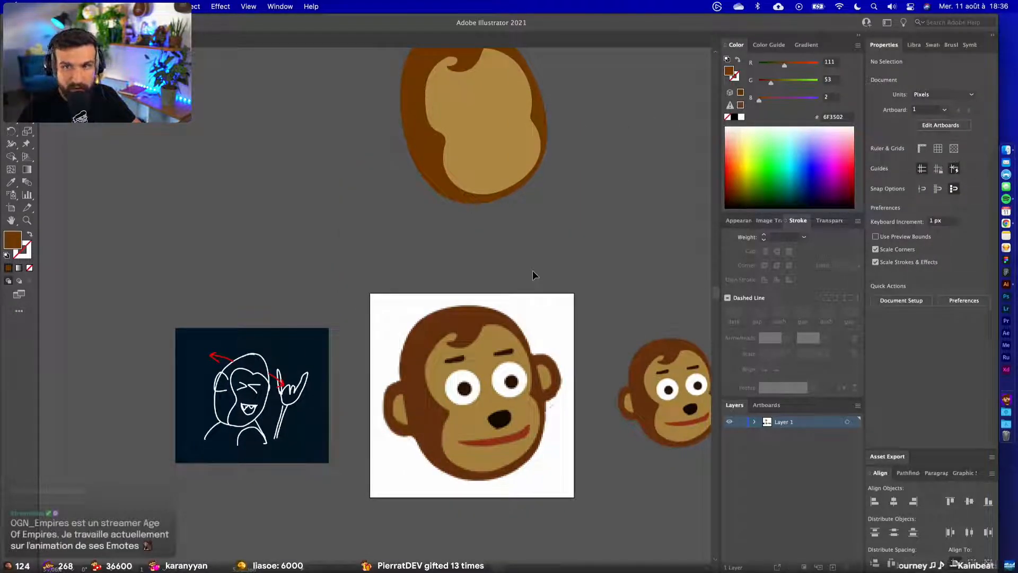
left_click(527, 341)
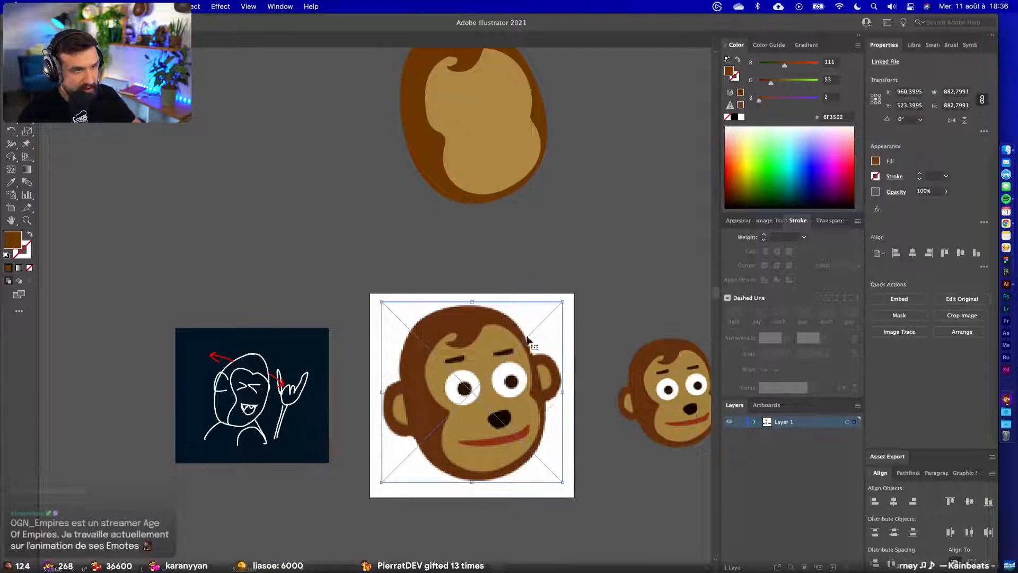
scroll(500, 238, "up", 2)
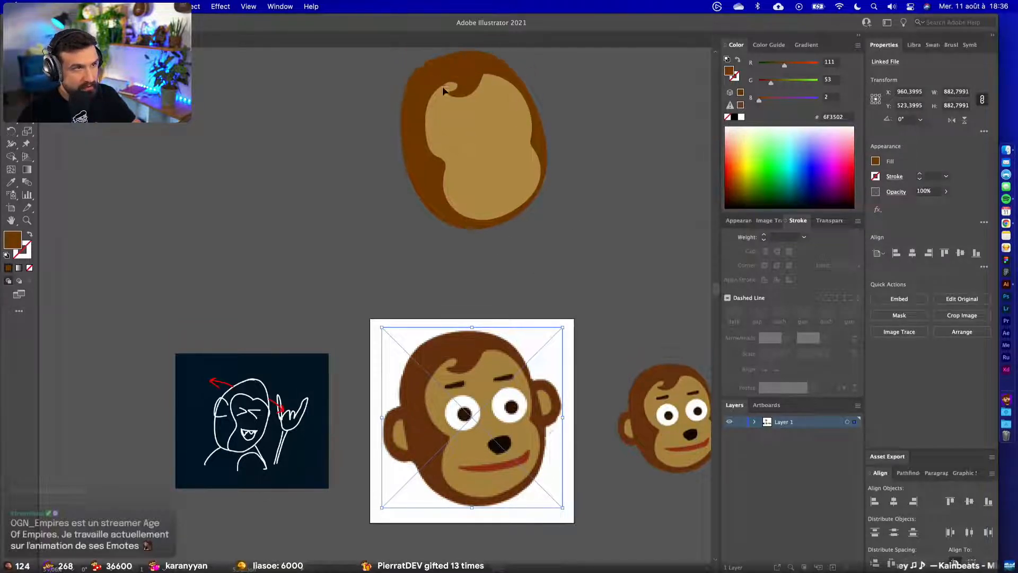
left_click(501, 156)
left_click_drag(501, 155, 527, 433)
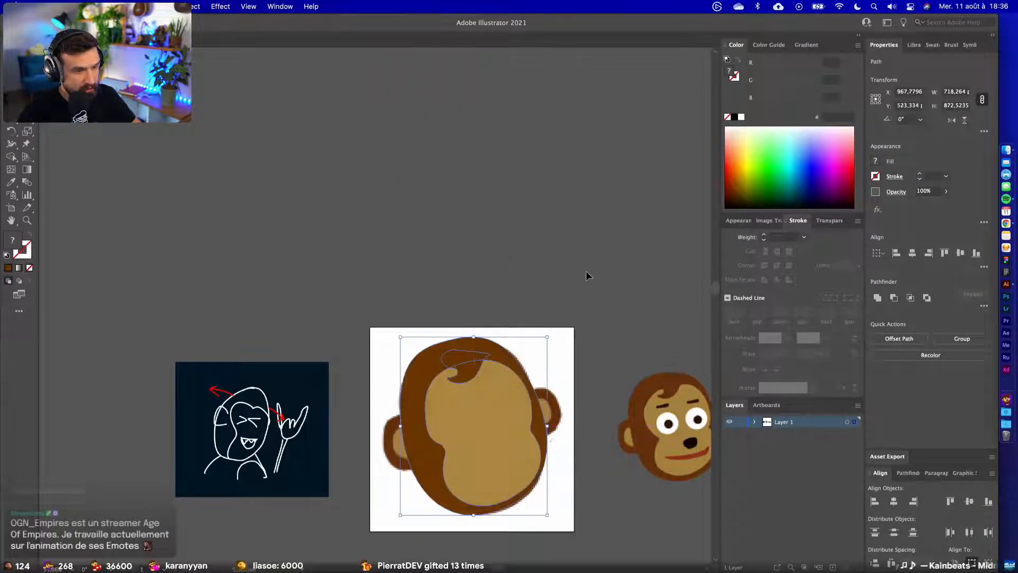
key("super+z")
scroll(497, 439, "down", 2)
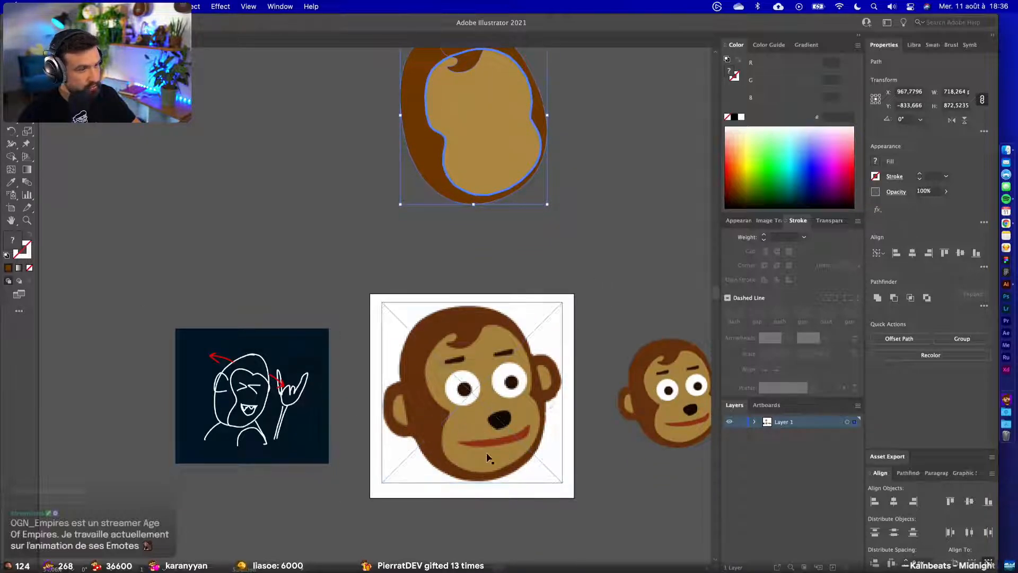
- Trace the reference monkey's left ear as a closed brown shape about 199 by 271 px and move it up to about X 625, Y 218 px
scroll(490, 455, "up", 3, "alt")
key("super+h")
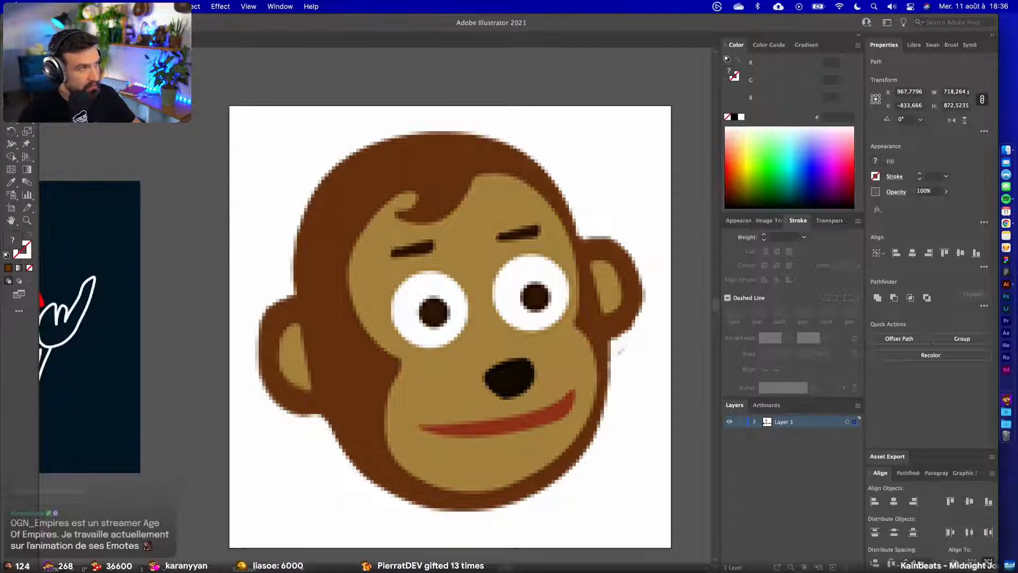
left_click(300, 294)
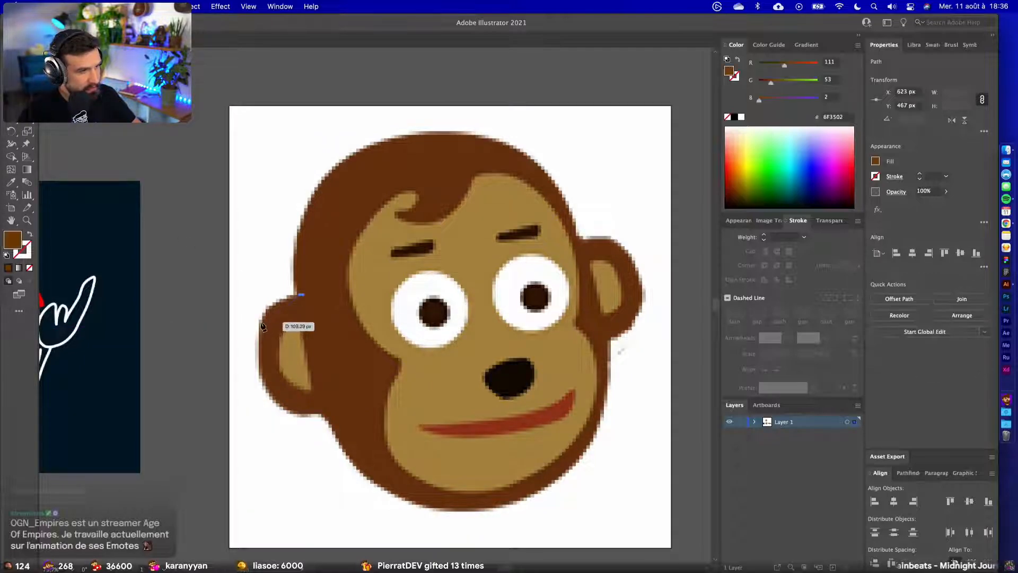
left_click_drag(262, 319, 255, 341)
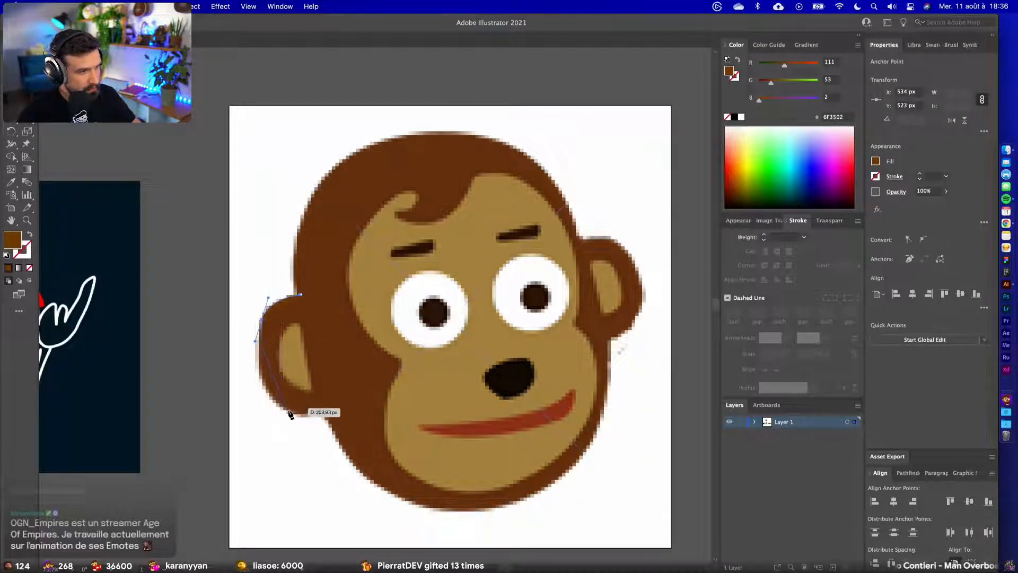
left_click_drag(293, 411, 329, 425)
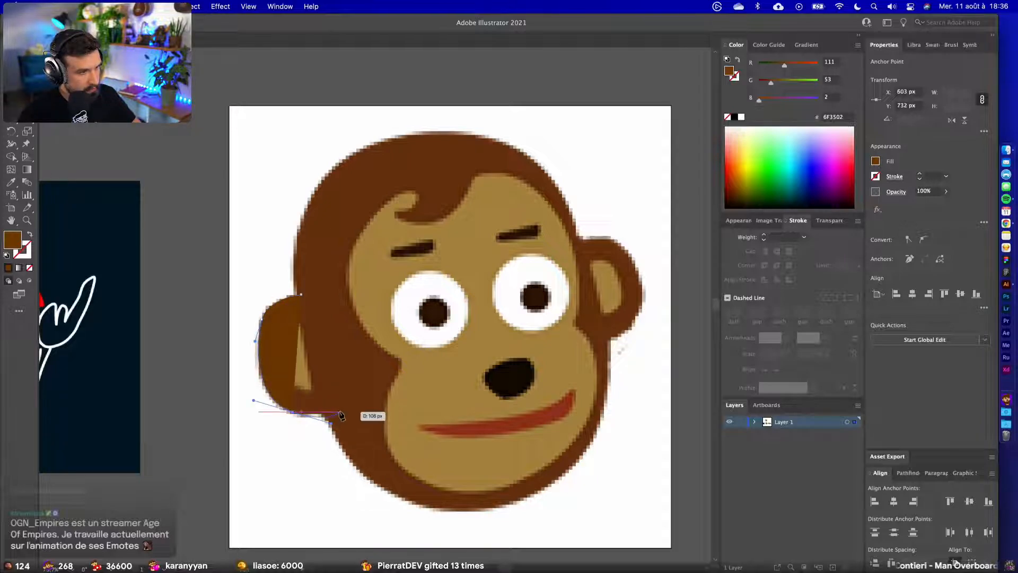
left_click(345, 394)
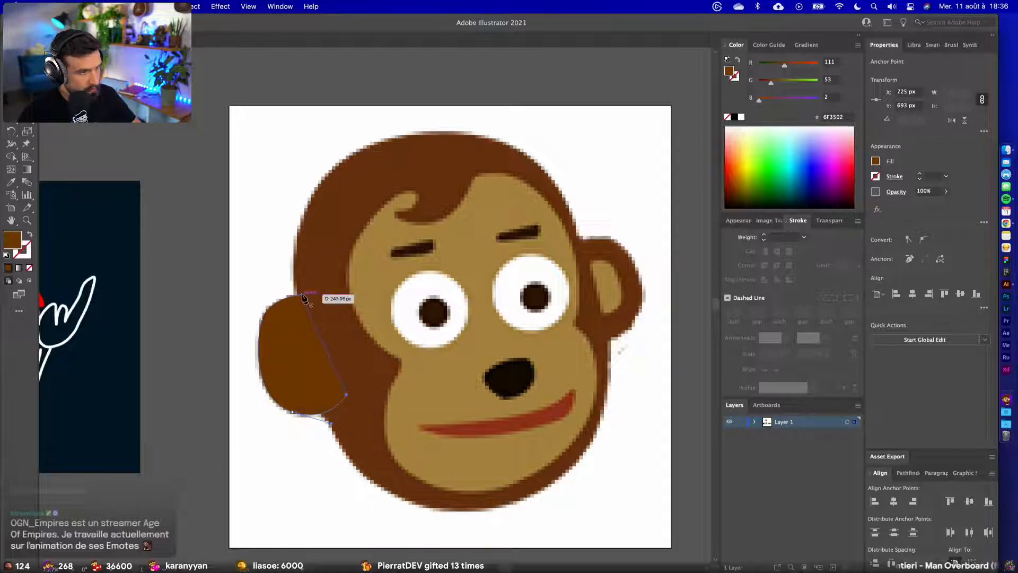
left_click(300, 295)
key("v")
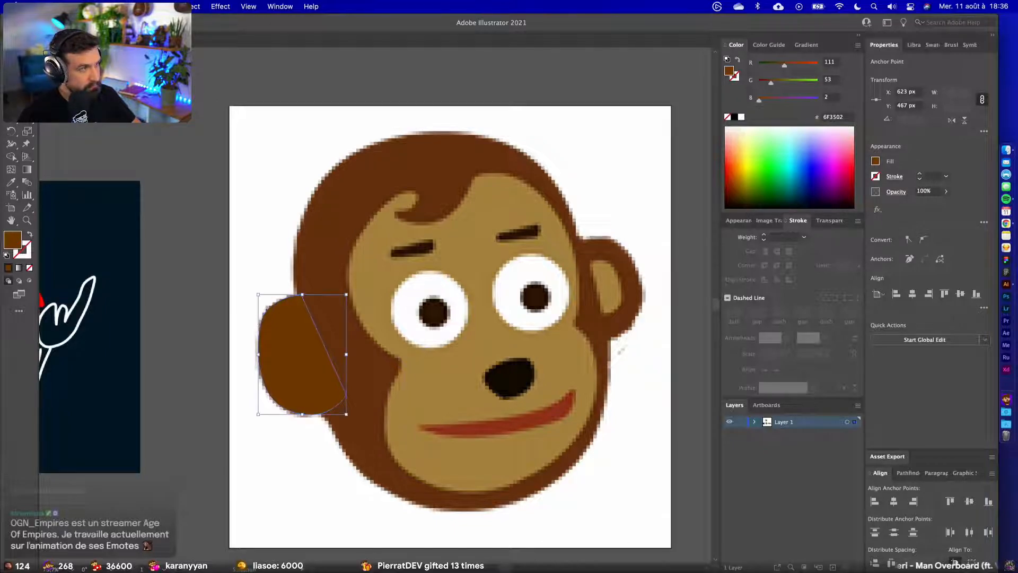
left_click_drag(321, 394, 283, 224)
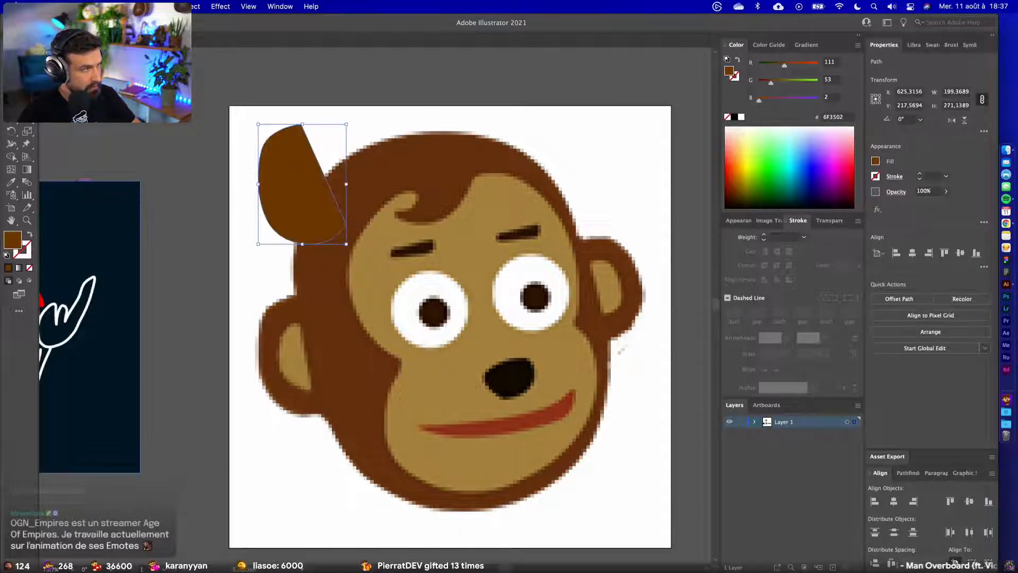
- Trace the inner area of the reference monkey's left ear as a closed half-oval about 77 by 149 px and fill it with tan AD8640
key("p")
scroll(305, 340, "up", 7)
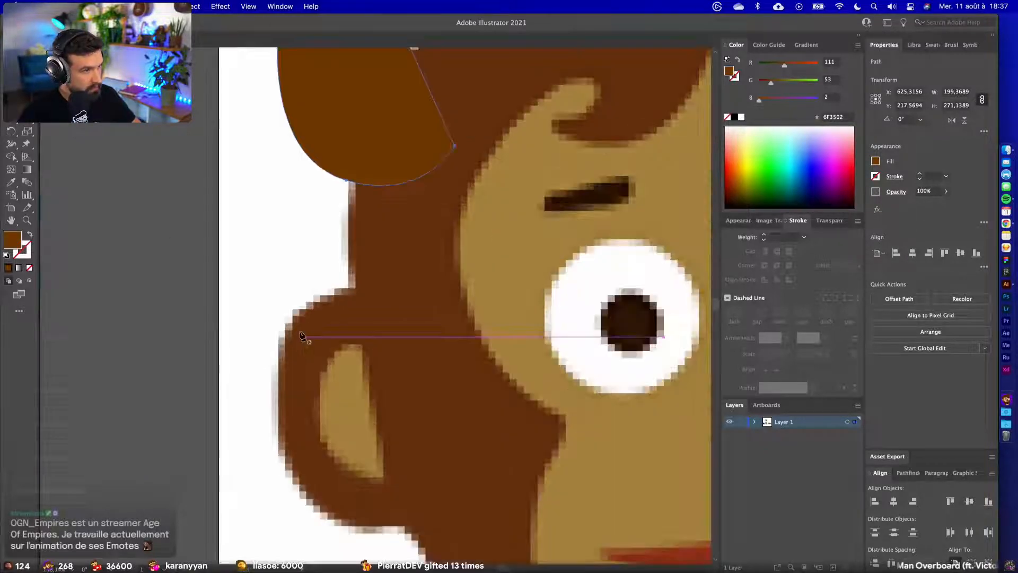
left_click(360, 347)
left_click(385, 478)
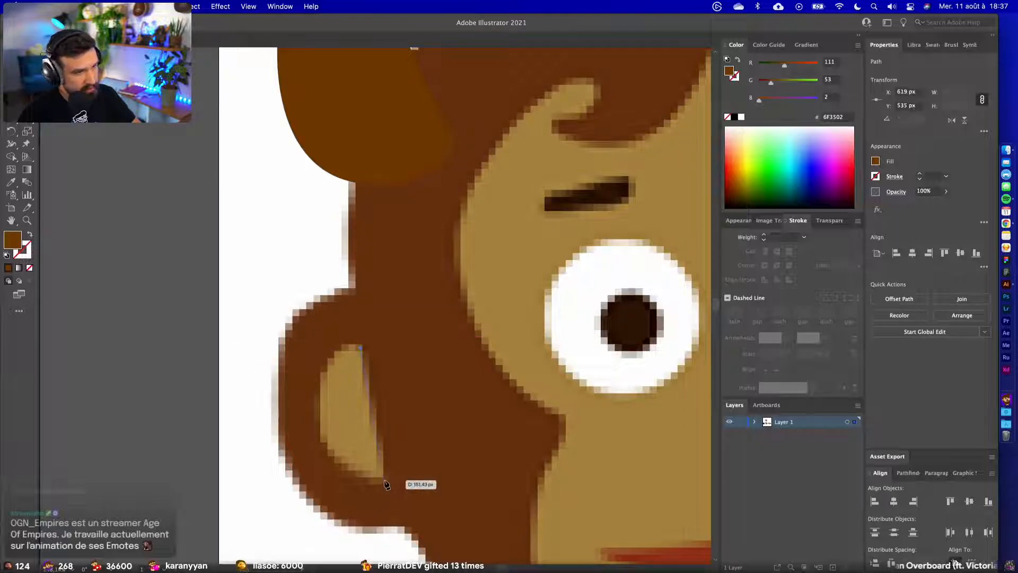
left_click_drag(316, 413, 314, 357)
left_click(360, 348)
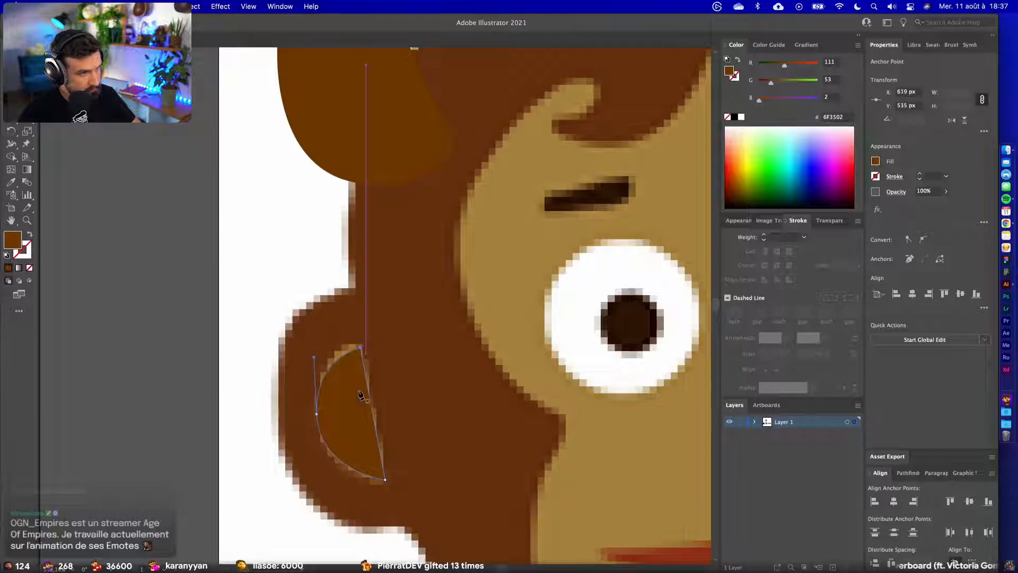
left_click(494, 246)
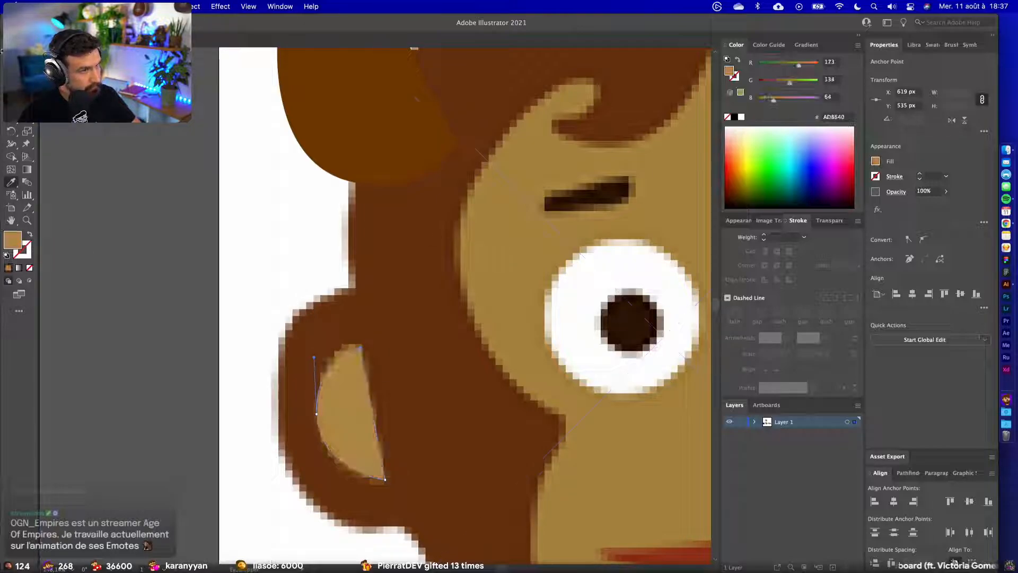
- Move the tan inner-ear shape up into the separate brown ear shape
left_click(11, 55)
left_click(231, 257)
scroll(231, 256, "down", 3)
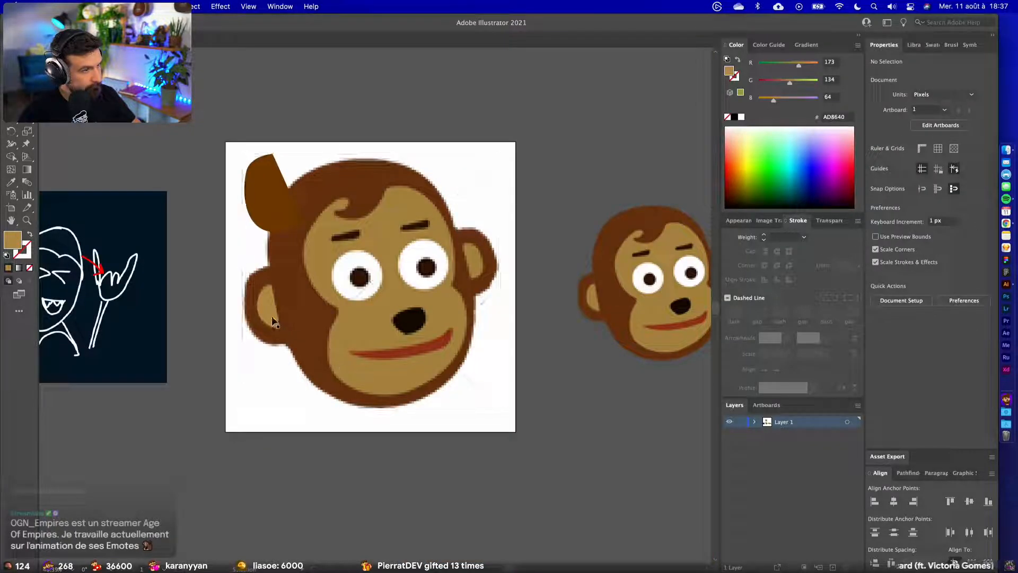
left_click_drag(271, 315, 270, 203)
- Move the brown and tan ear shapes together about 974 px up onto the left side of the redrawn head
left_click(262, 166, "shift")
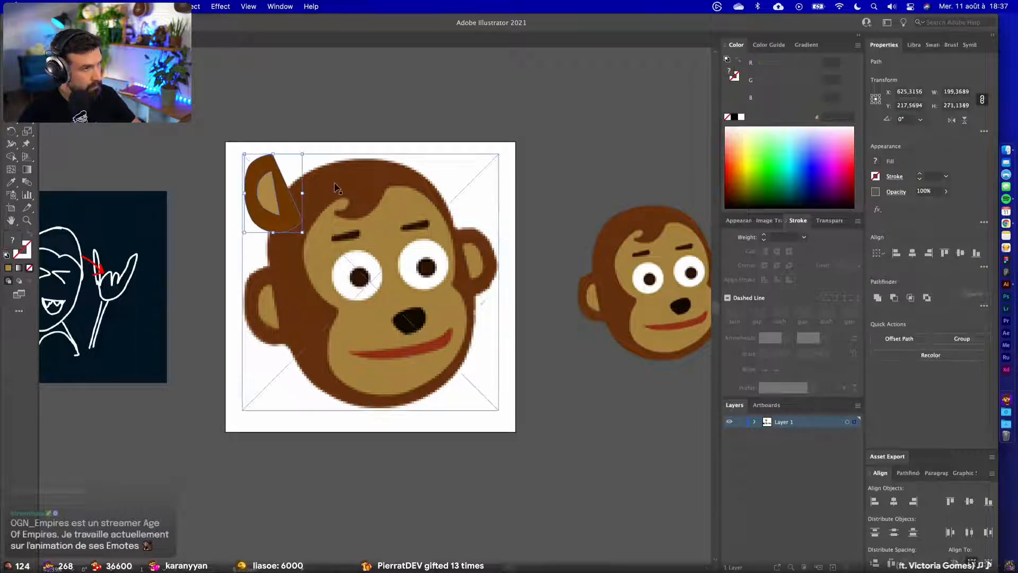
scroll(335, 187, "down", 5)
left_click_drag(341, 202, 395, 213)
scroll(406, 367, "up", 5)
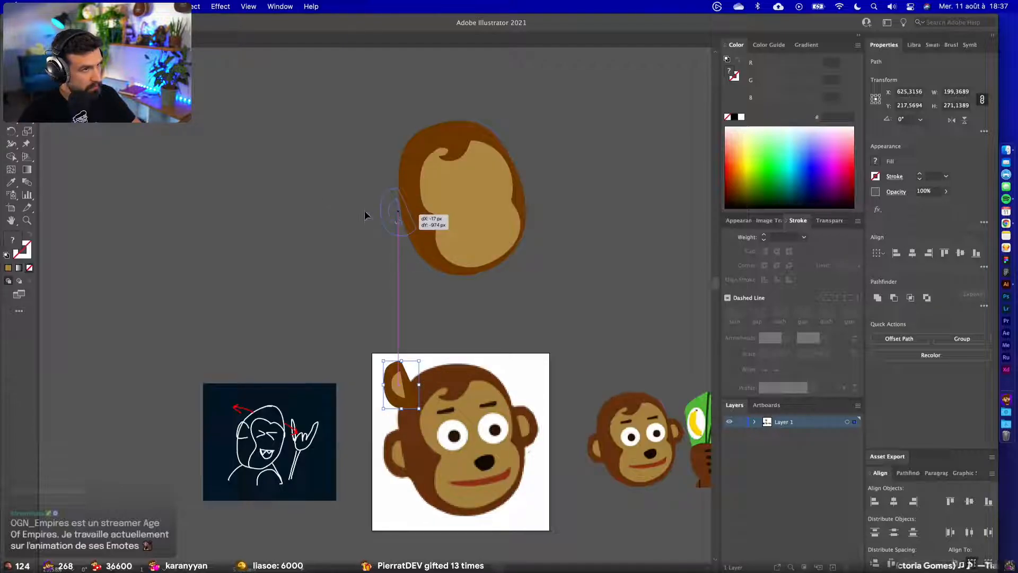
left_click(327, 197)
scroll(326, 196, "up", 5)
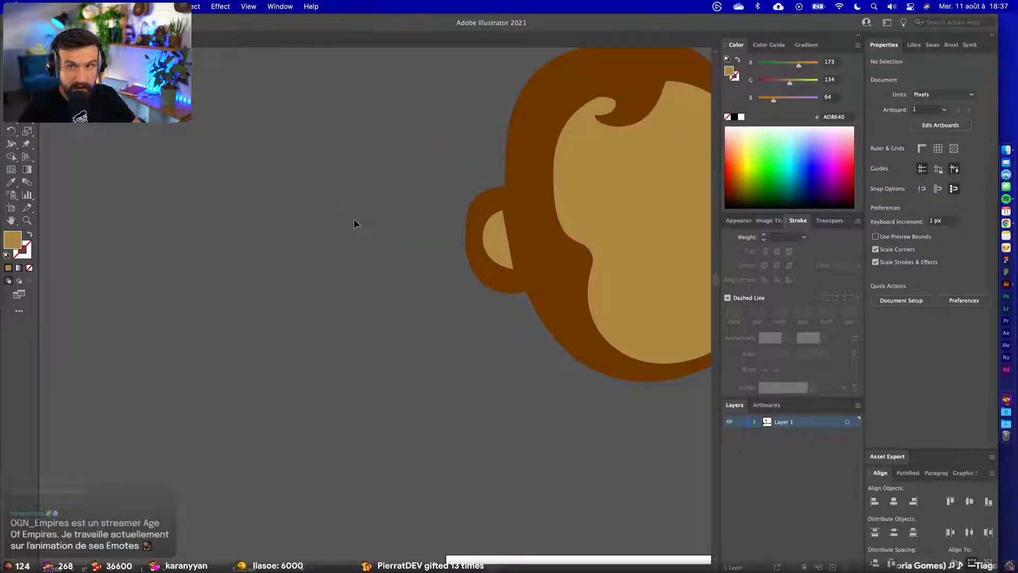
scroll(354, 219, "down", 5)
left_click_drag(377, 282, 338, 286)
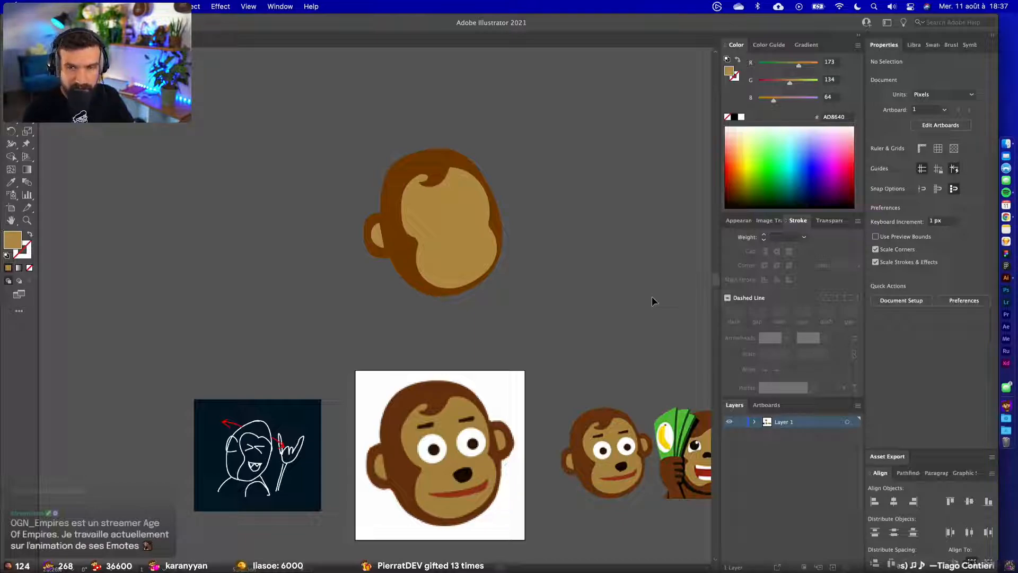
key("ctrl+Right")
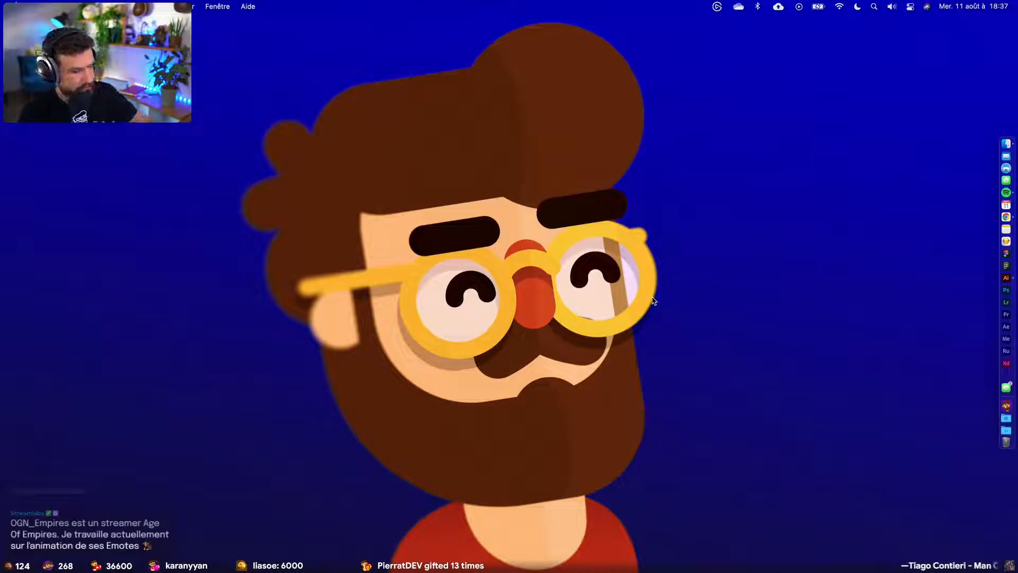
key("ctrl+Left")
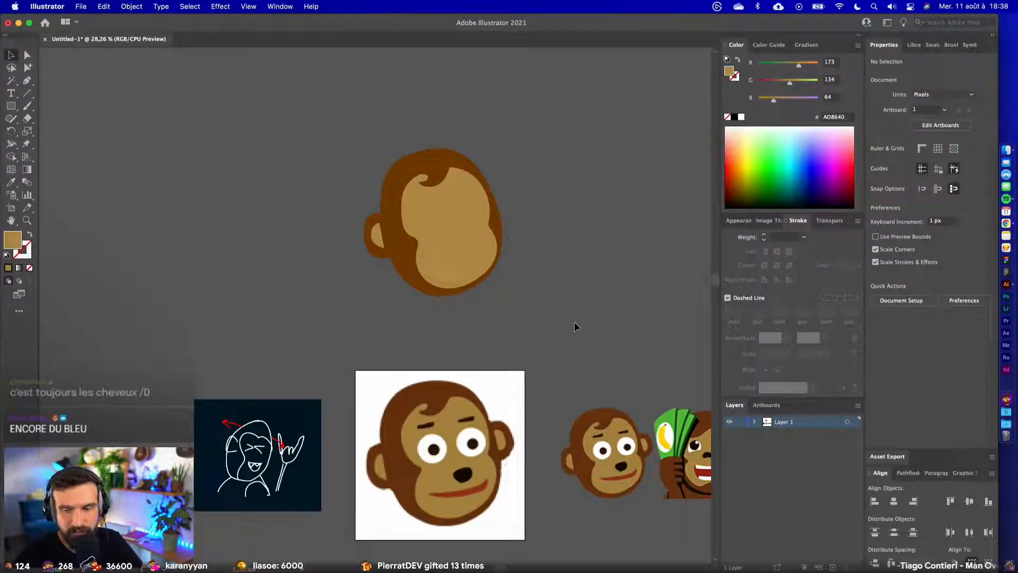
- Copy the left ear to the right side of the redrawn head, rotate it 180° and position it at about X 1302, Y -921 px
left_click_drag(507, 443, 528, 443)
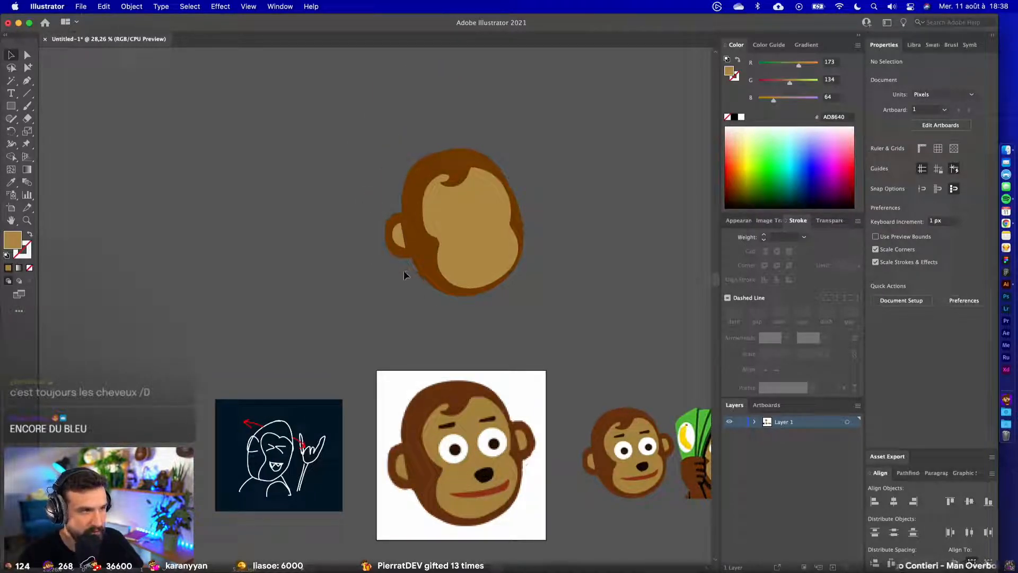
left_click_drag(402, 236, 533, 207)
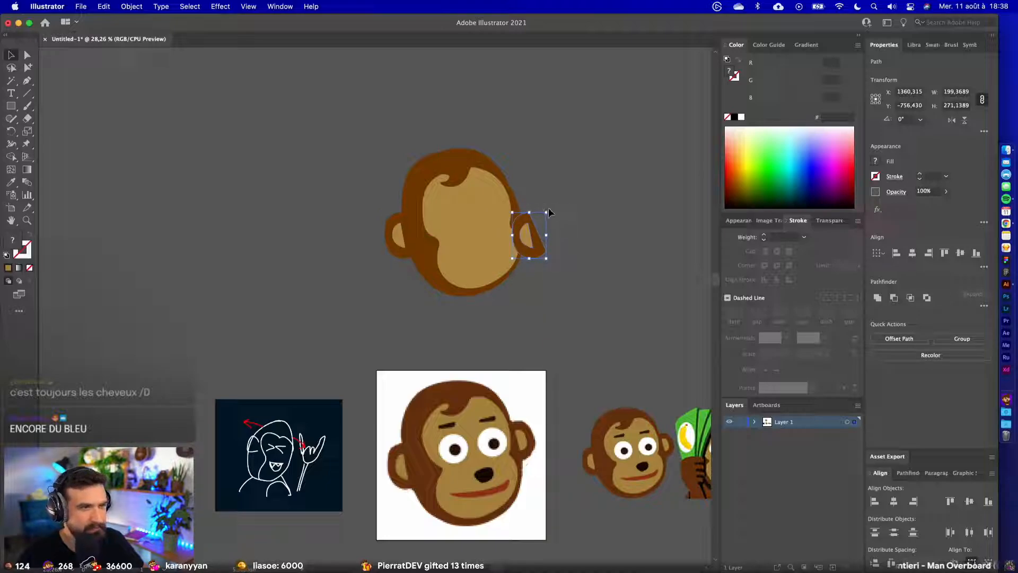
left_click_drag(557, 312, 489, 327)
scroll(563, 230, "up", 5)
left_click_drag(517, 239, 491, 197)
- Send both shapes of the right ear to the back, behind the redrawn head
right_click(492, 197)
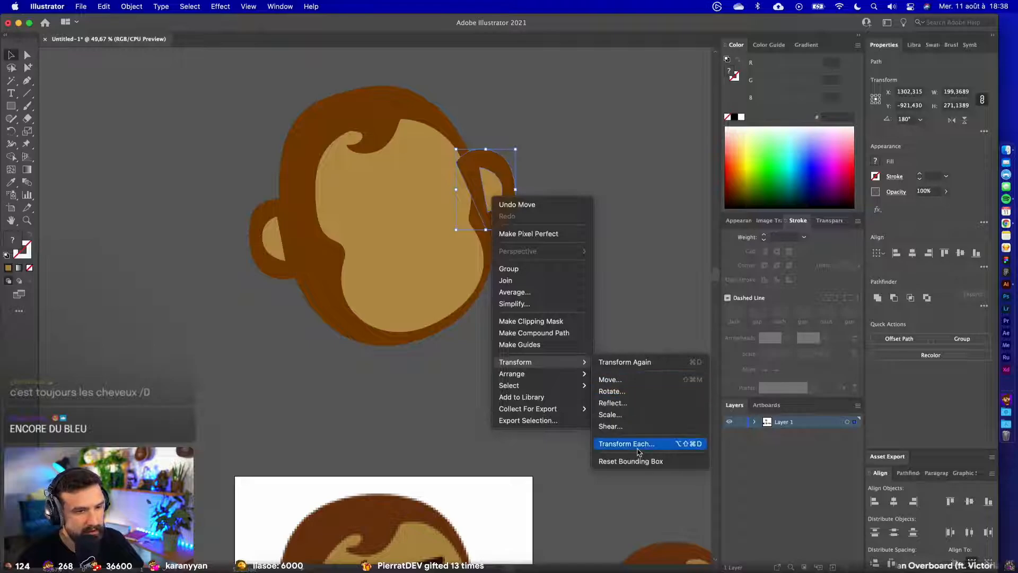
mouse_move(531, 374)
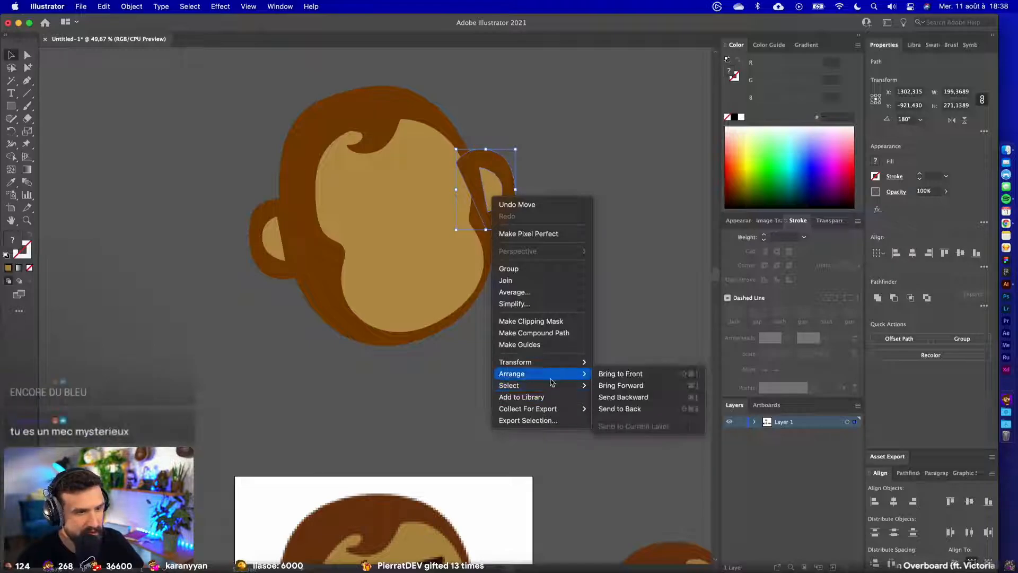
left_click(615, 408)
left_click(511, 129)
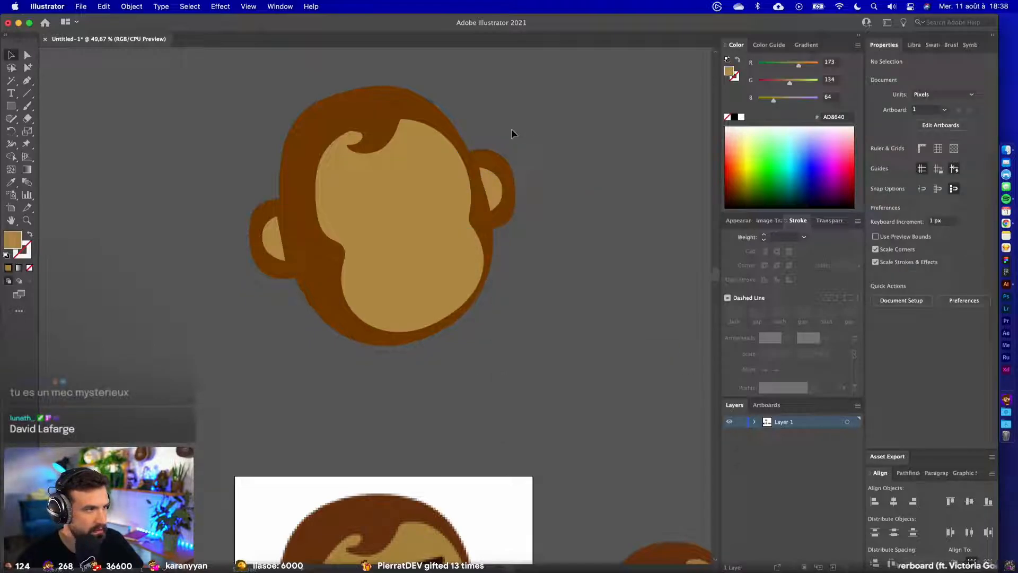
- Nudge both right ear shapes outward to about X 1304 px and rotate them slightly counterclockwise to follow the head's contour
scroll(511, 128, "down", 3)
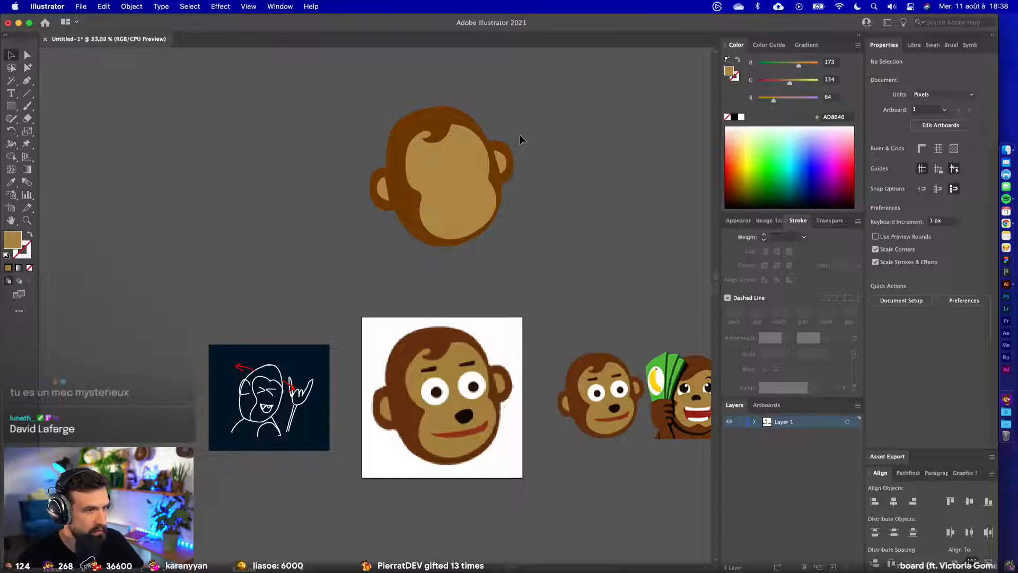
scroll(519, 135, "up", 3)
left_click(479, 182)
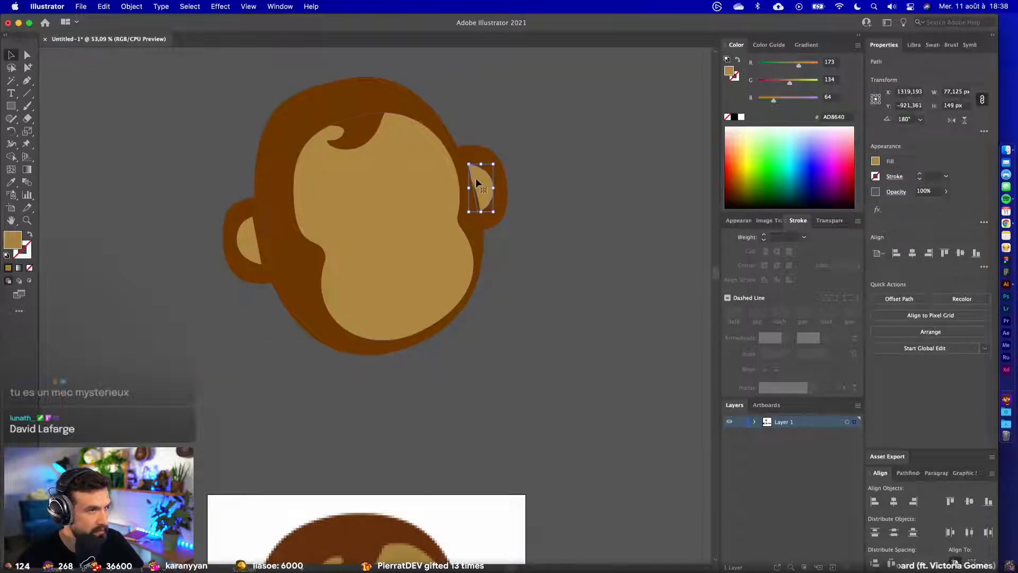
scroll(523, 140, "up", 2)
left_click(465, 174)
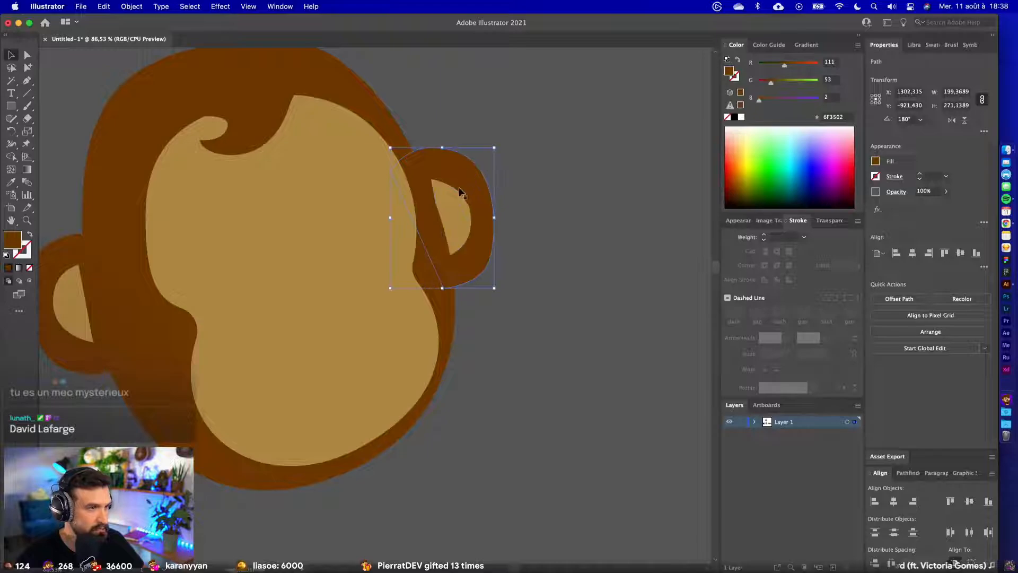
left_click(452, 200, "shift")
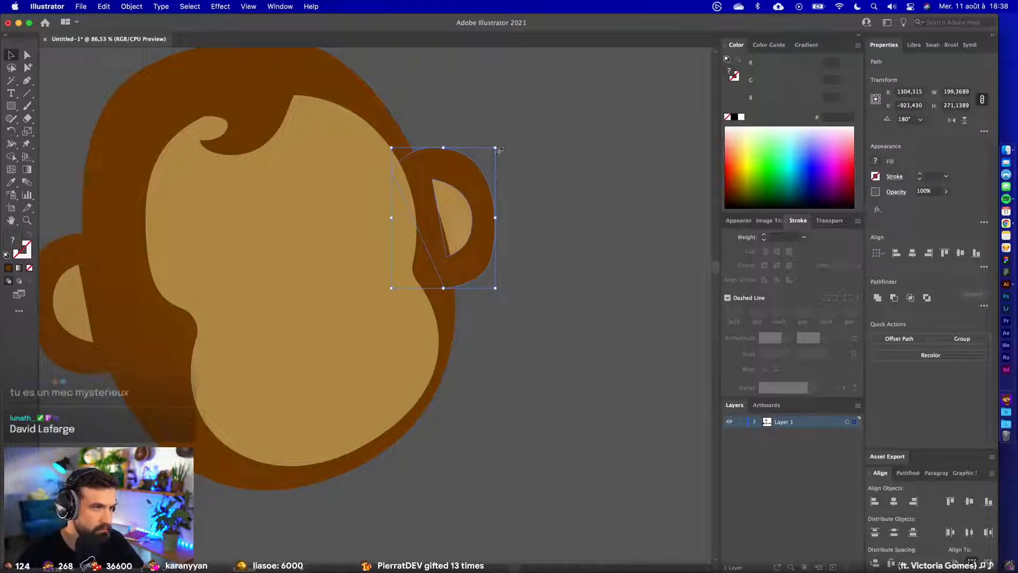
left_click_drag(498, 145, 498, 143)
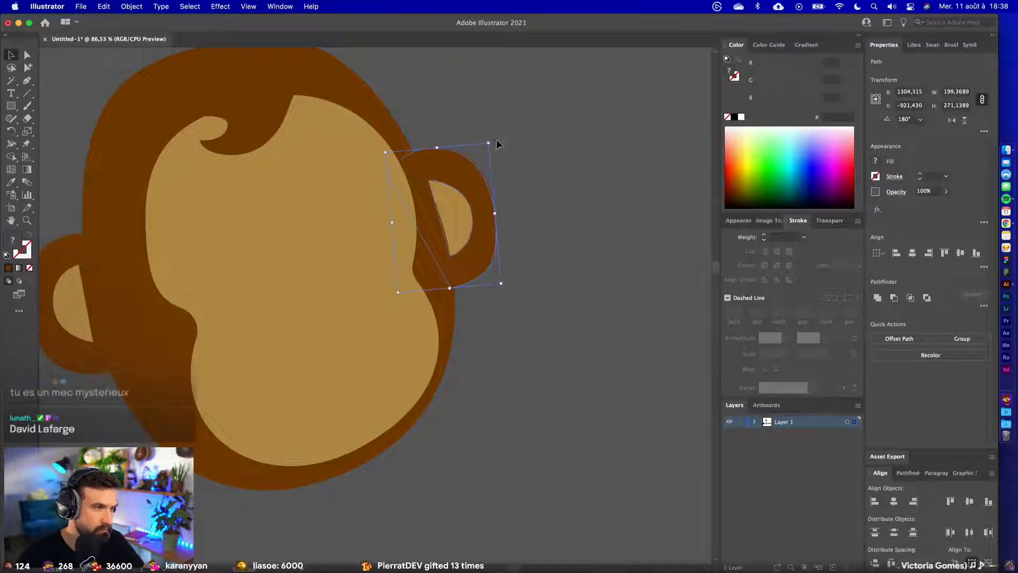
left_click(516, 129)
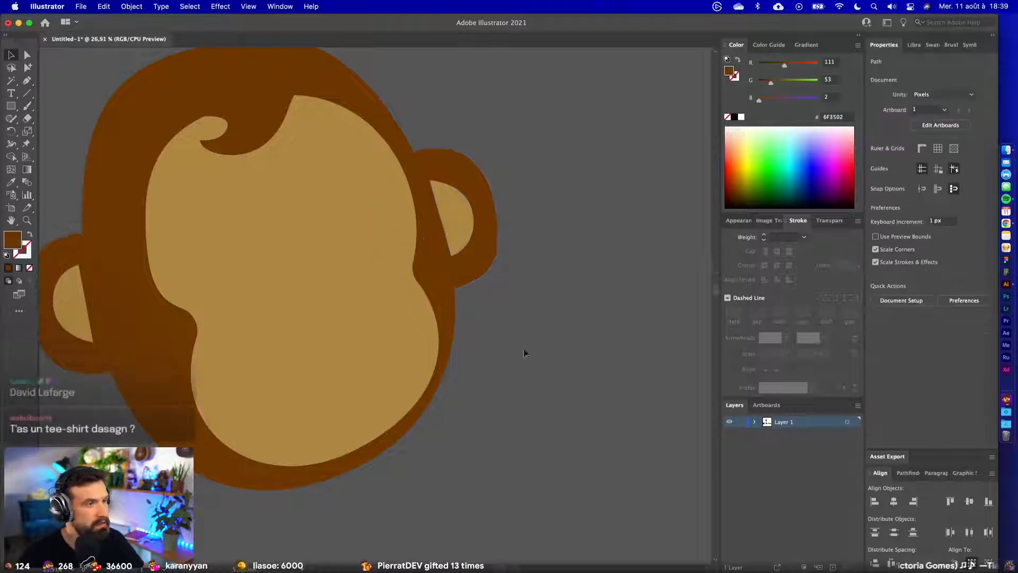
- Compare the redrawn head with the reference monkey and examine the faces and expressions of the three existing emotes
scroll(525, 350, "down", 6)
left_click_drag(567, 177, 564, 211)
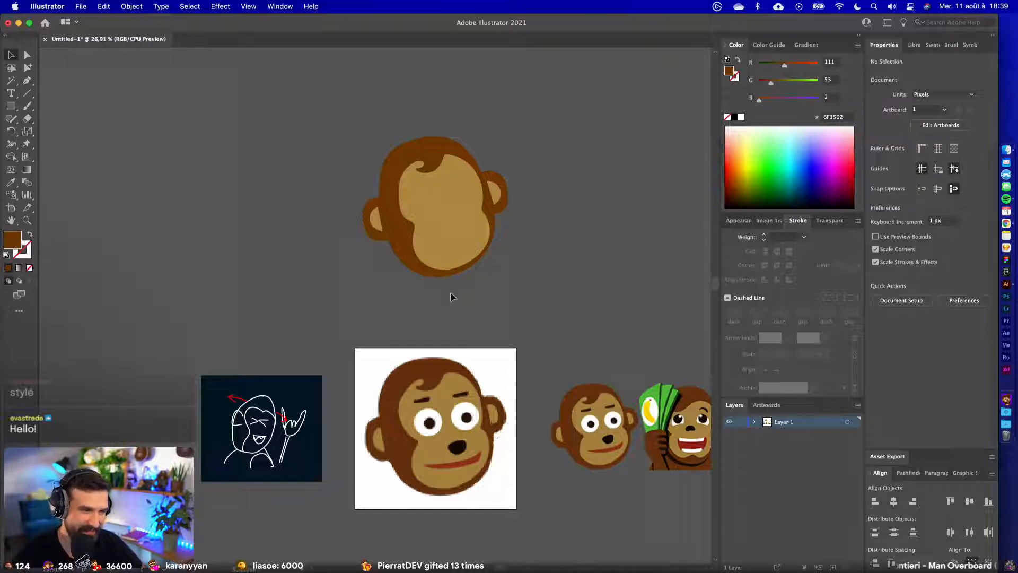
left_click_drag(529, 257, 424, 228)
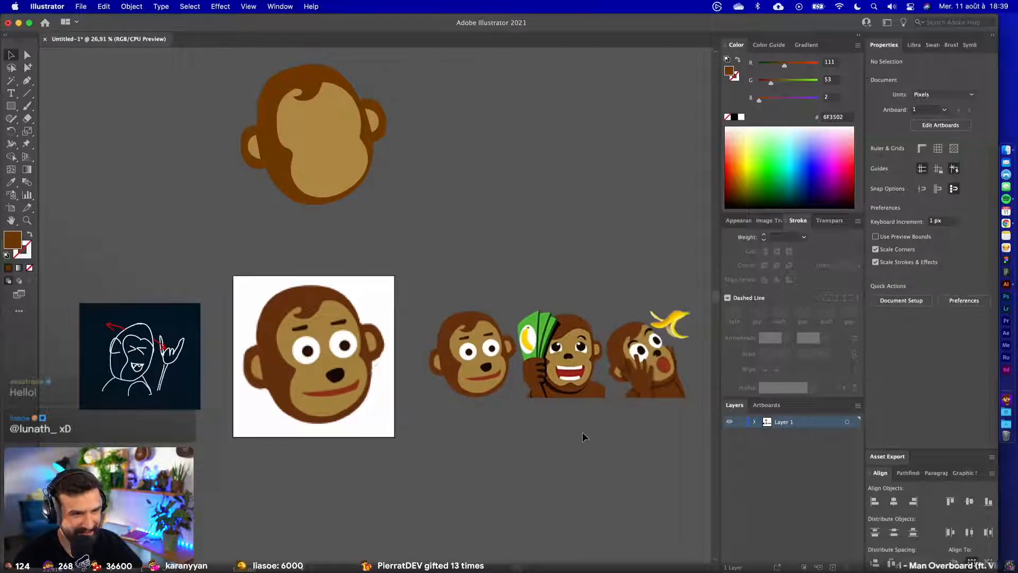
scroll(588, 424, "up", 3)
scroll(550, 418, "right", 3)
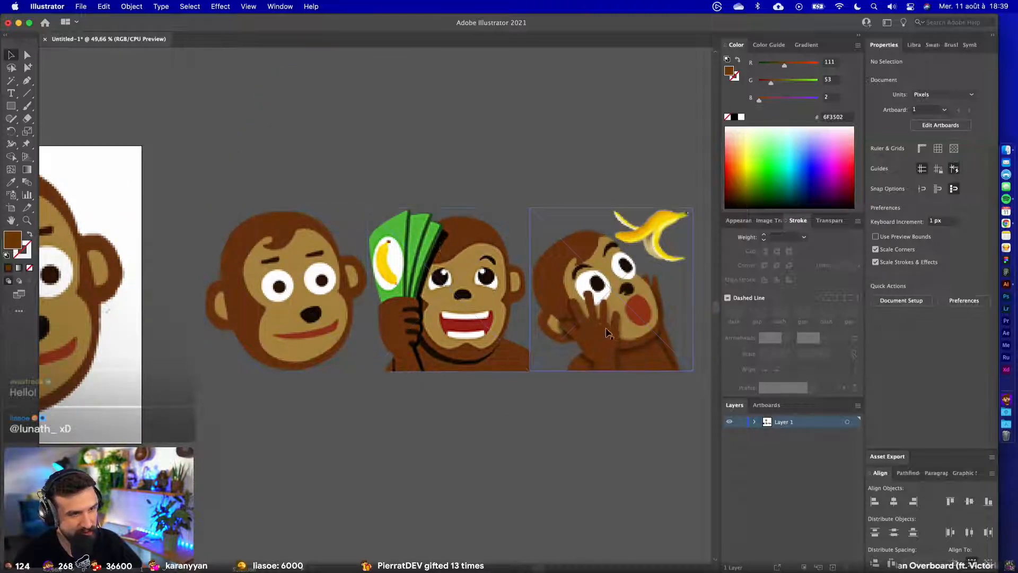
scroll(489, 453, "down", 3)
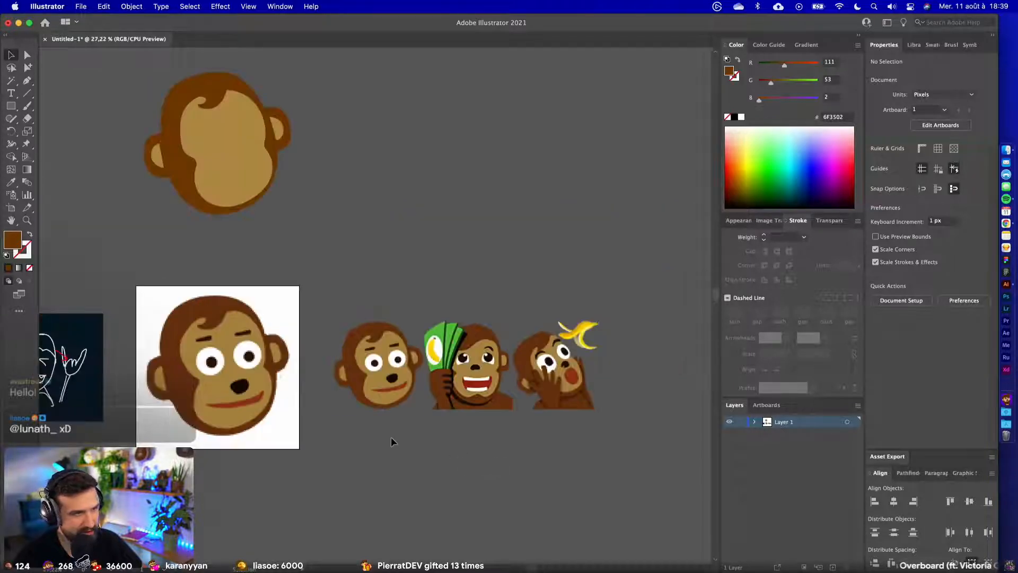
scroll(517, 433, "left", 3)
scroll(514, 445, "up", 1)
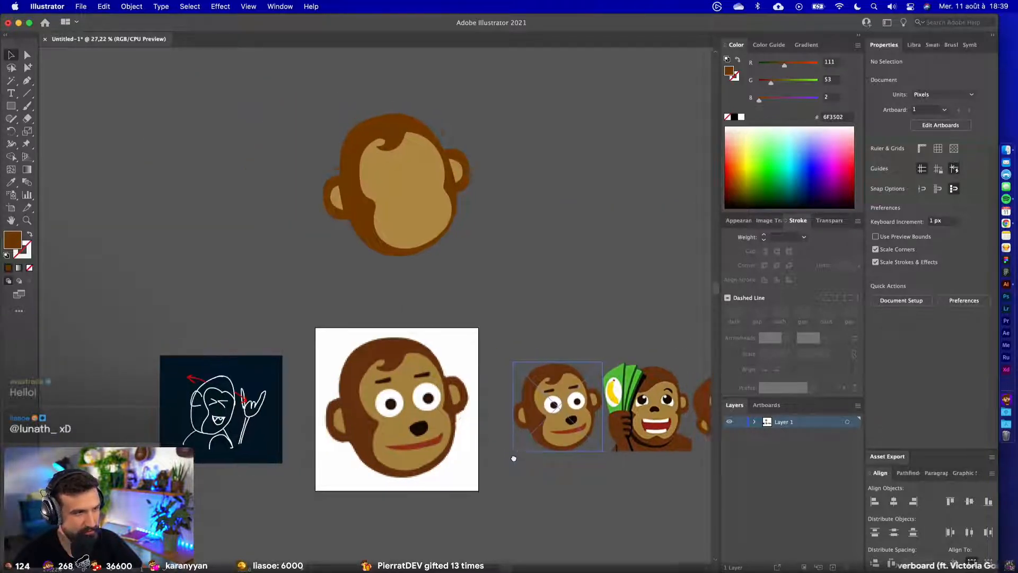
scroll(467, 446, "right", 2)
scroll(477, 449, "left", 1)
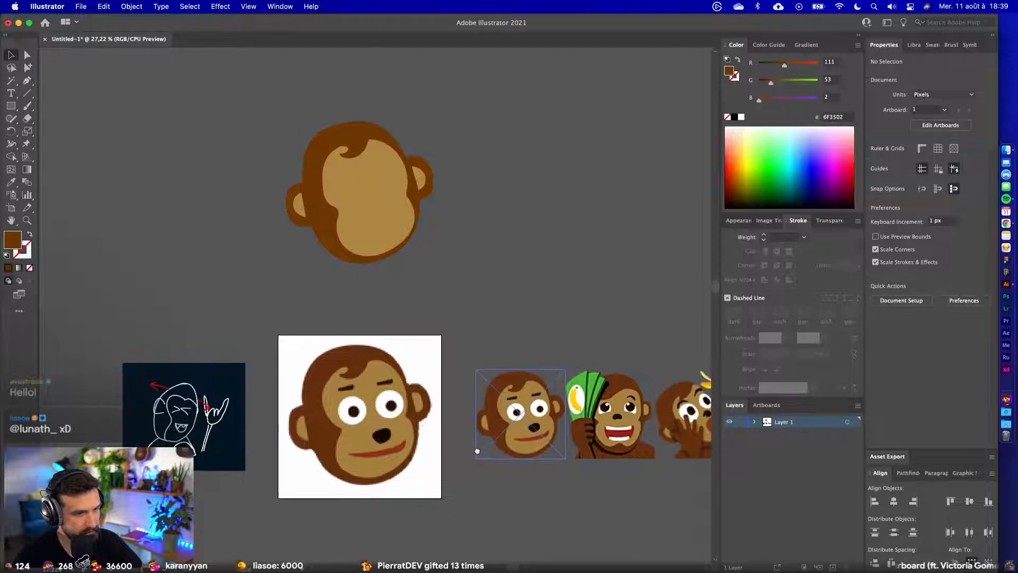
scroll(633, 443, "up", 1)
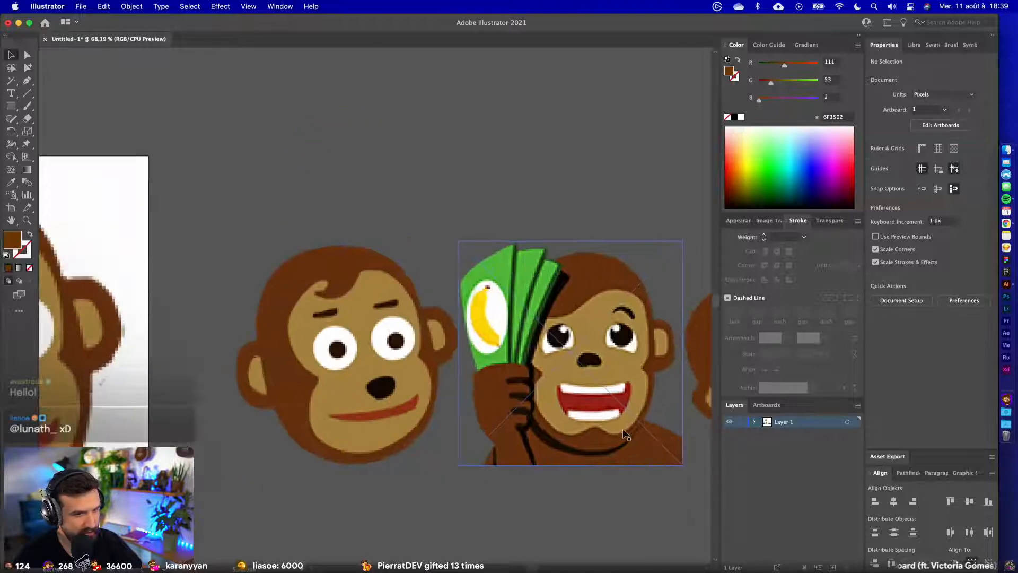
- Trace the nose of the small reference monkey beside the banknote emote as a closed, rounded shape
key("p")
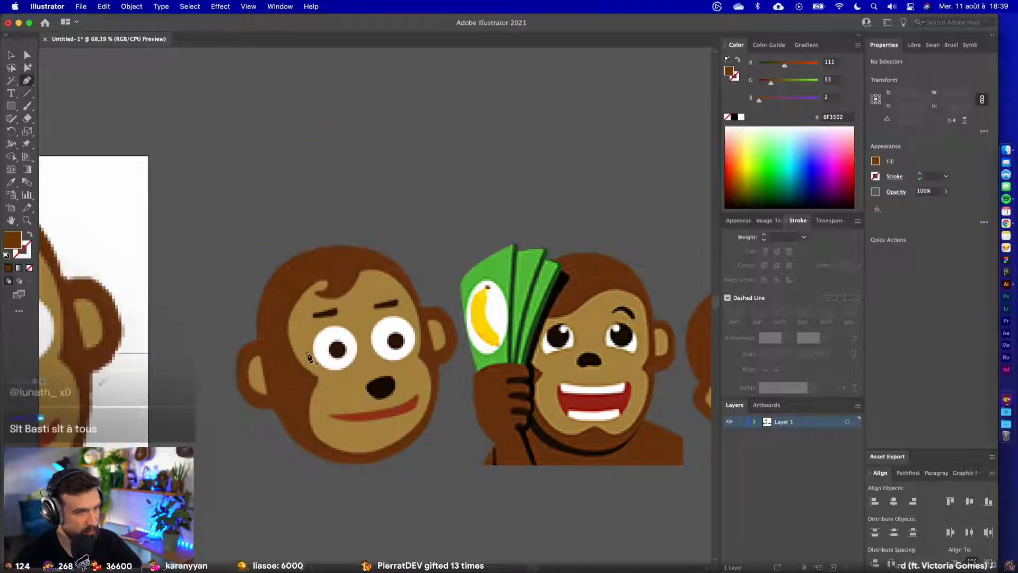
scroll(350, 379, "up", 3)
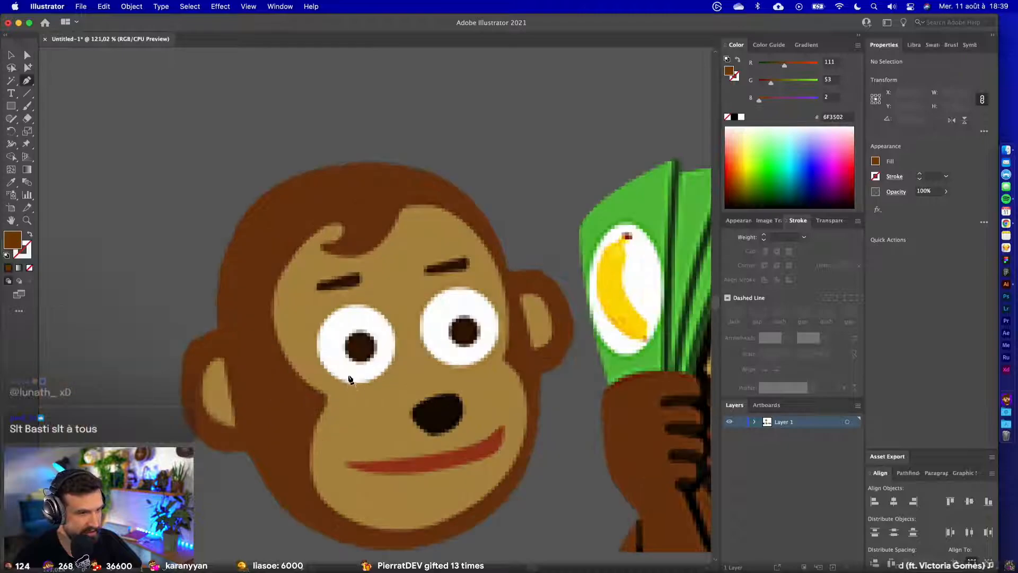
left_click(411, 409)
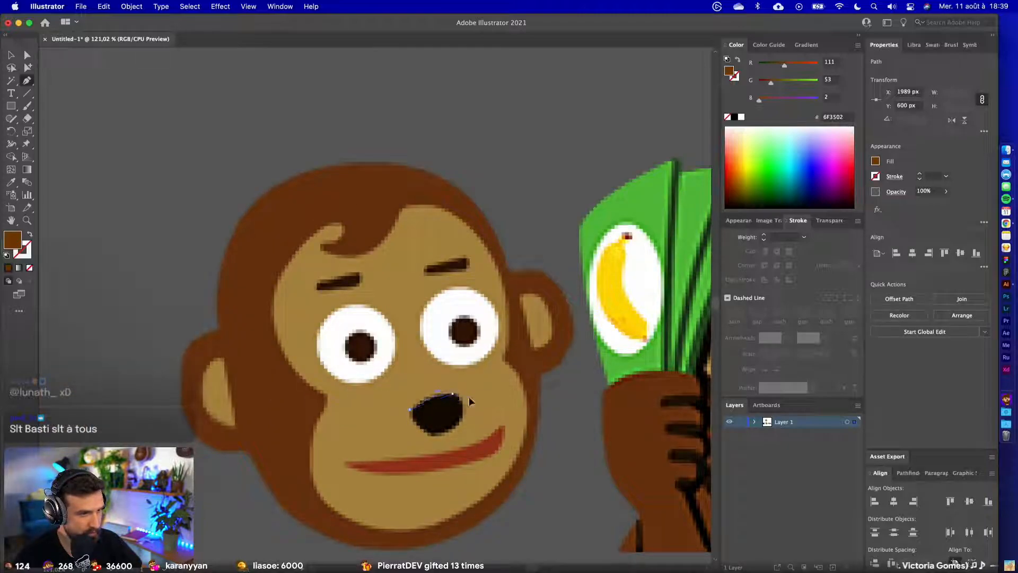
left_click_drag(468, 396, 413, 397)
- Fill the traced nose with the dark brown (RGB 53, 21, 2) sampled from the small reference monkey's left pupil
scroll(452, 442, "down", 10)
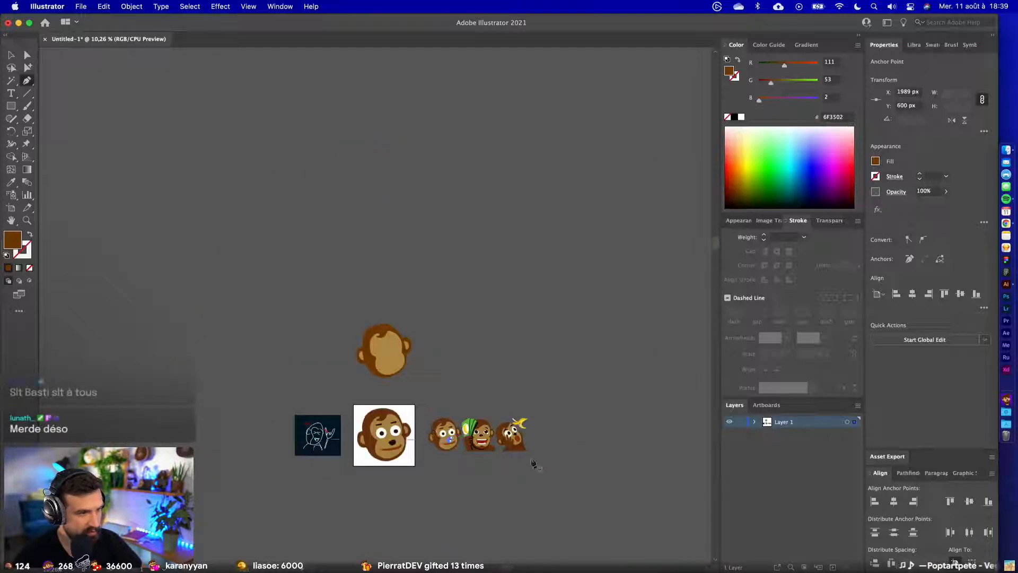
scroll(418, 451, "up", 3)
key("i")
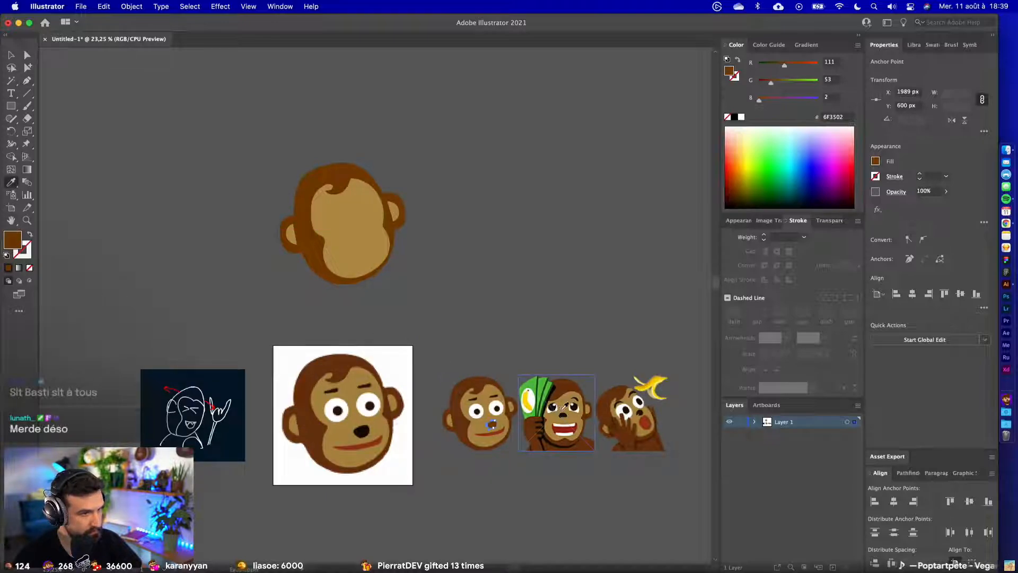
scroll(525, 411, "up", 4)
left_click(326, 408)
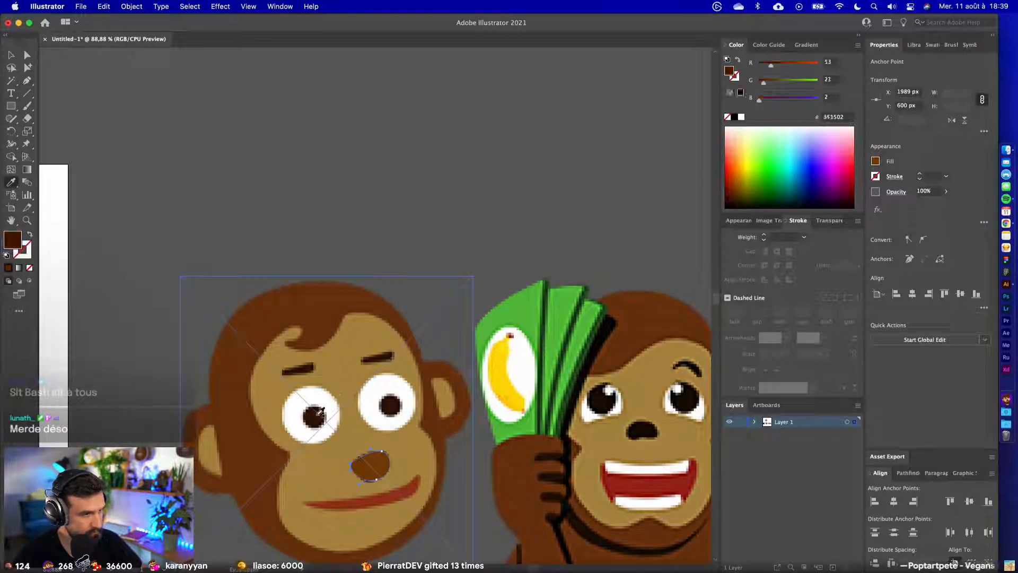
- Convert the nose's pointed left anchor to a smooth point and adjust its handle to round that side evenly
left_click(11, 55)
scroll(359, 422, "up", 5)
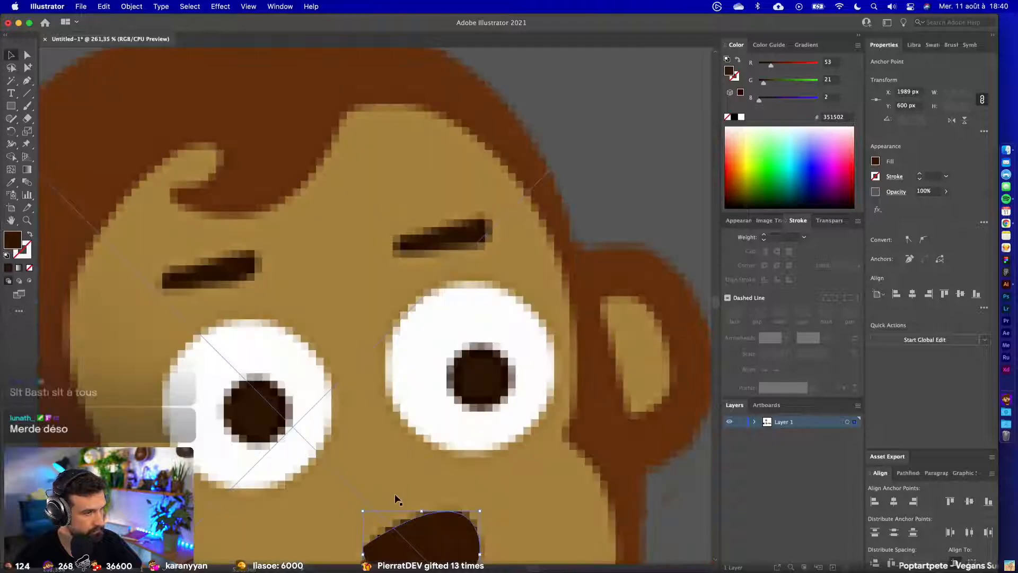
scroll(468, 277, "down", 2)
key("a")
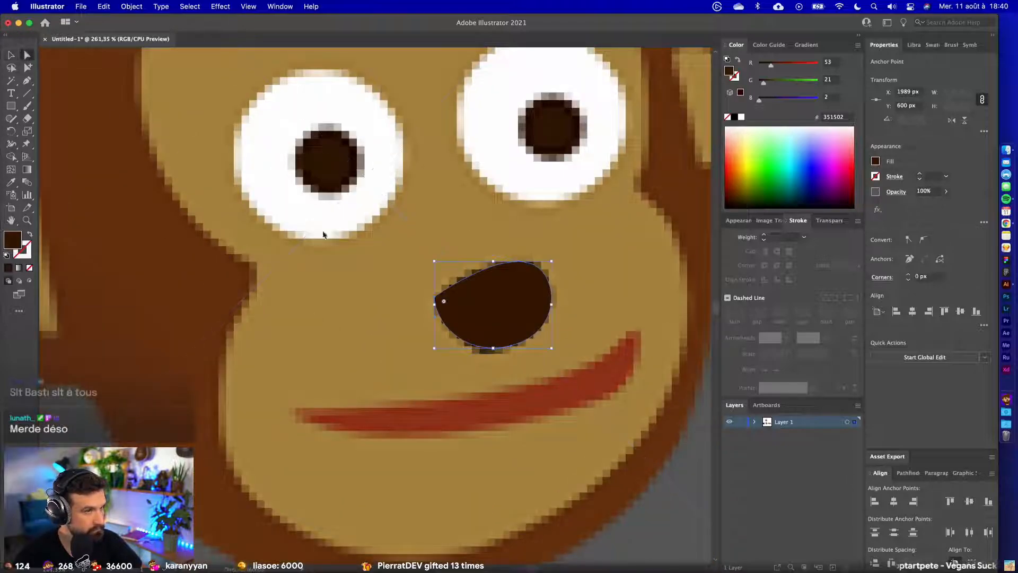
left_click(437, 301)
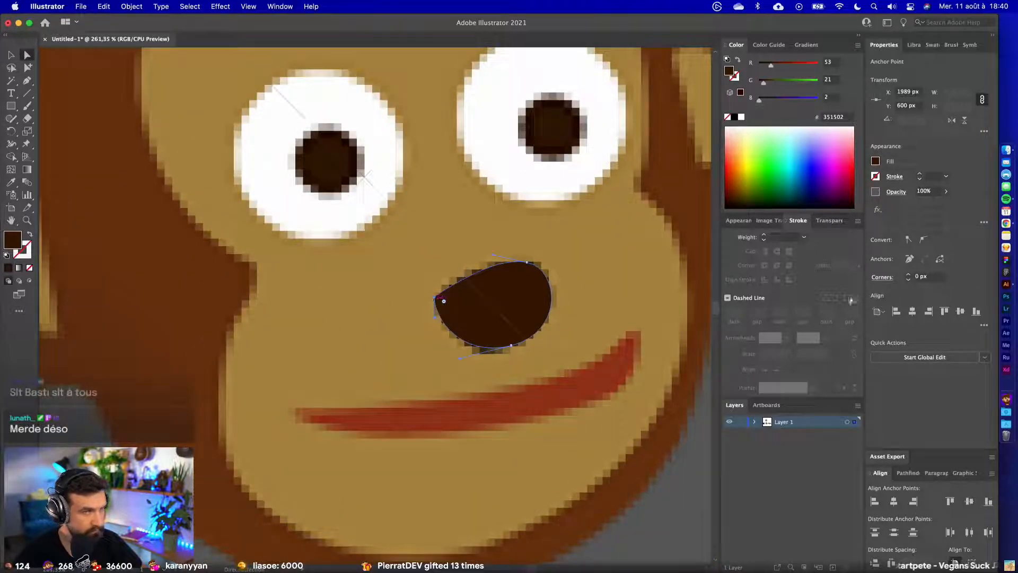
left_click(923, 239)
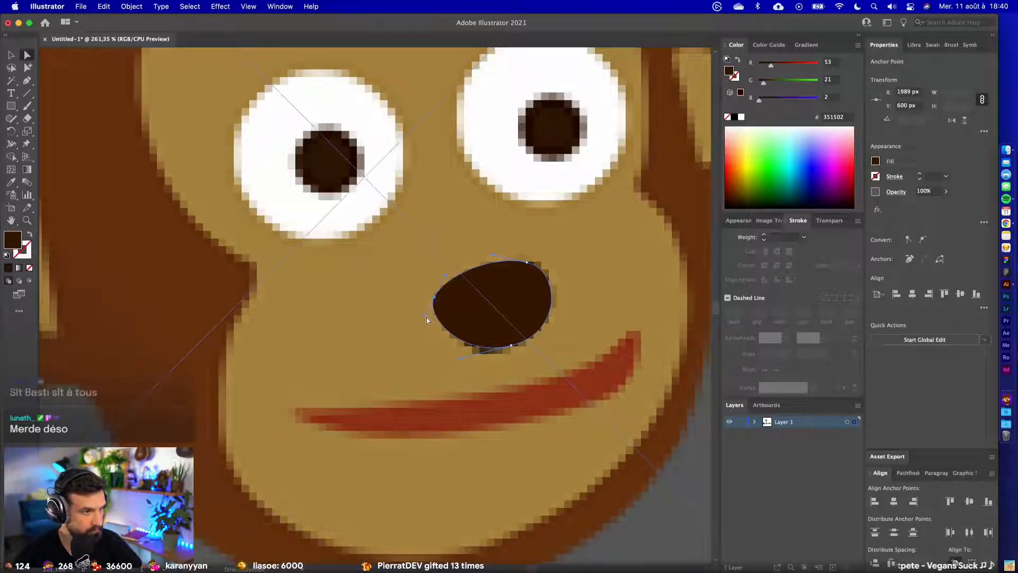
left_click_drag(428, 316, 437, 281)
left_click(621, 294)
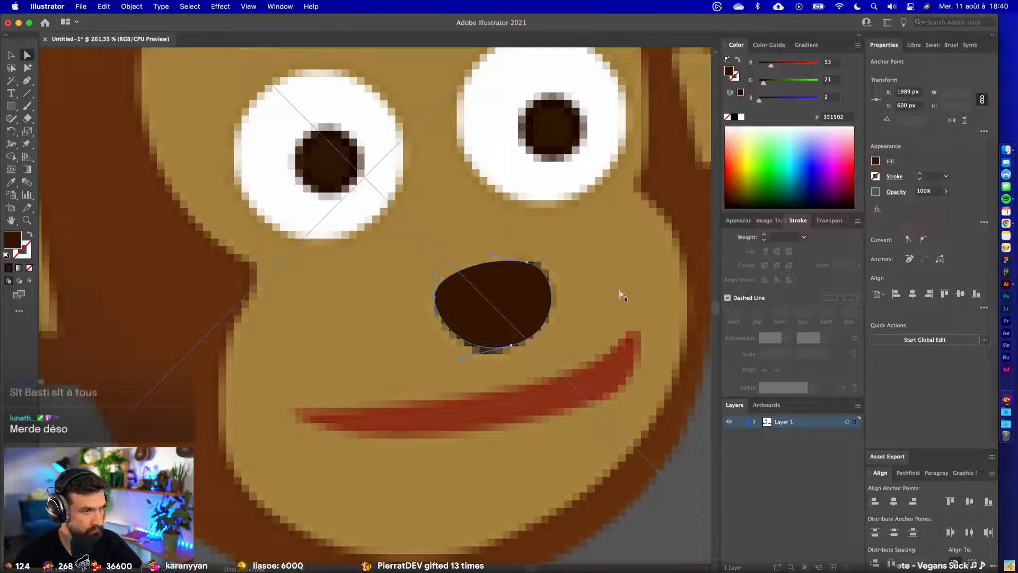
- Move the traced nose onto the large reference monkey's nose and enlarge it to about 113 × 84 px
scroll(615, 295, "down", 10)
left_click_drag(597, 298, 581, 396)
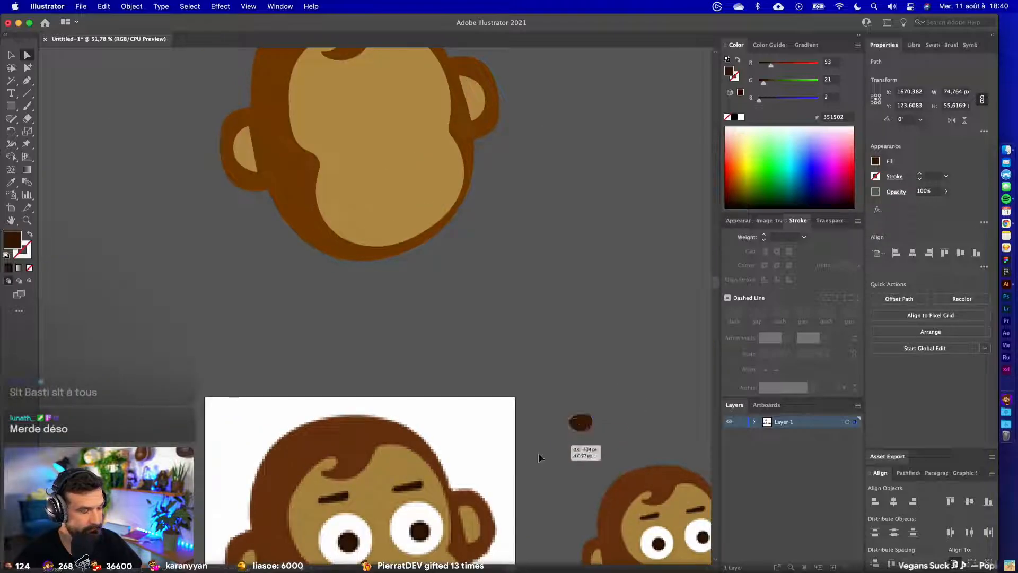
left_click_drag(406, 524, 489, 310)
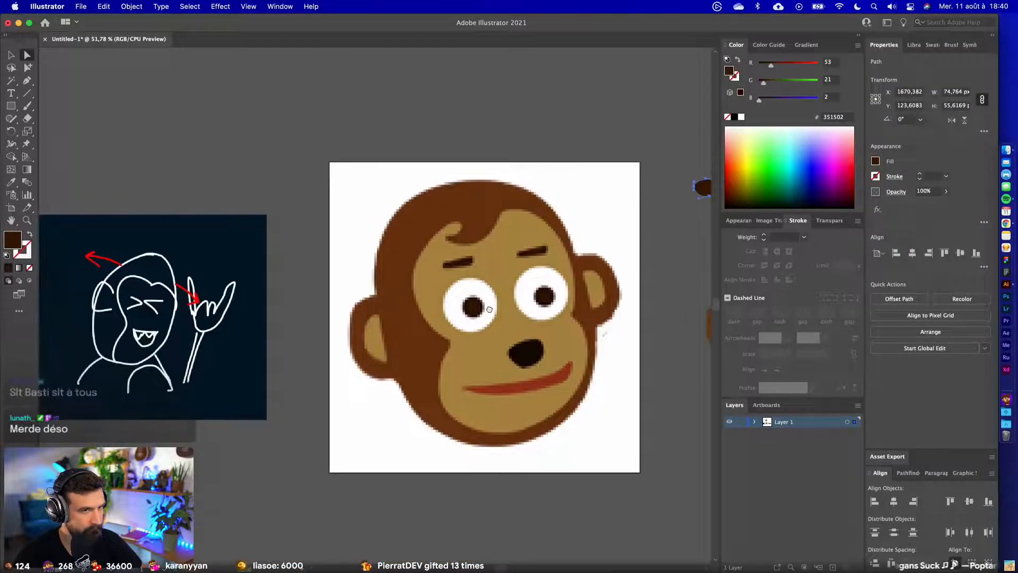
left_click(688, 280)
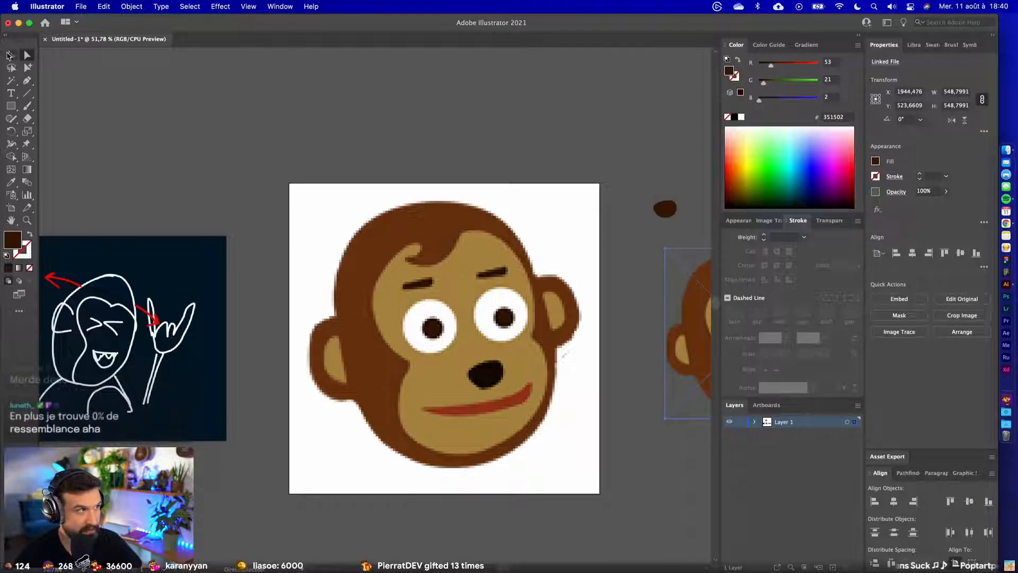
key("v")
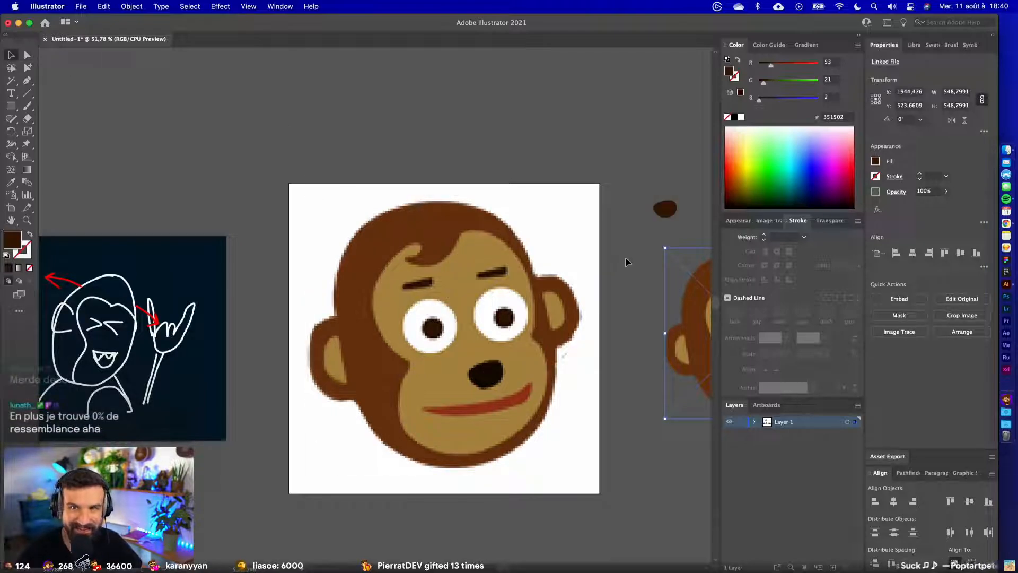
left_click_drag(675, 217, 499, 374)
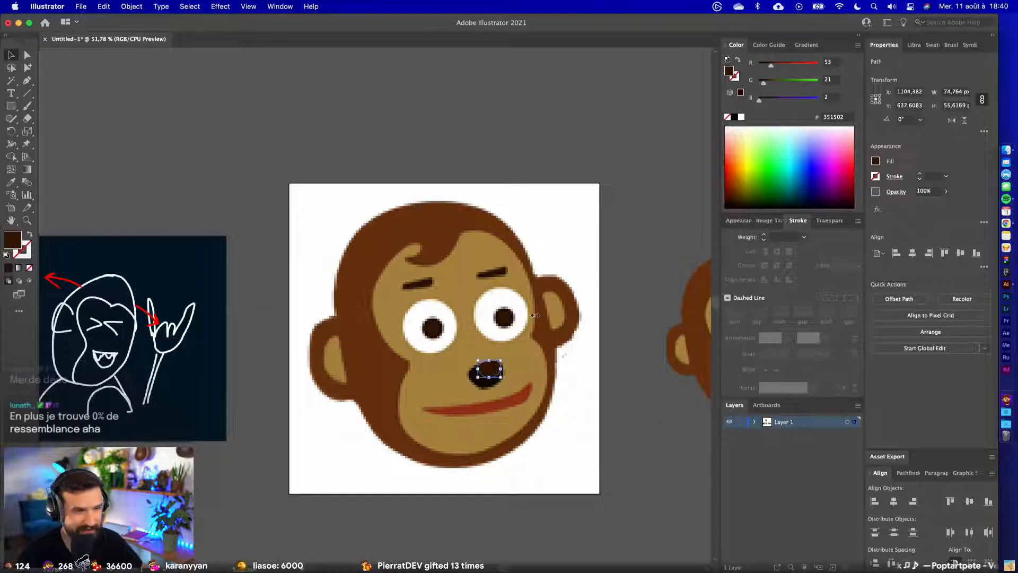
scroll(509, 362, "up", 5)
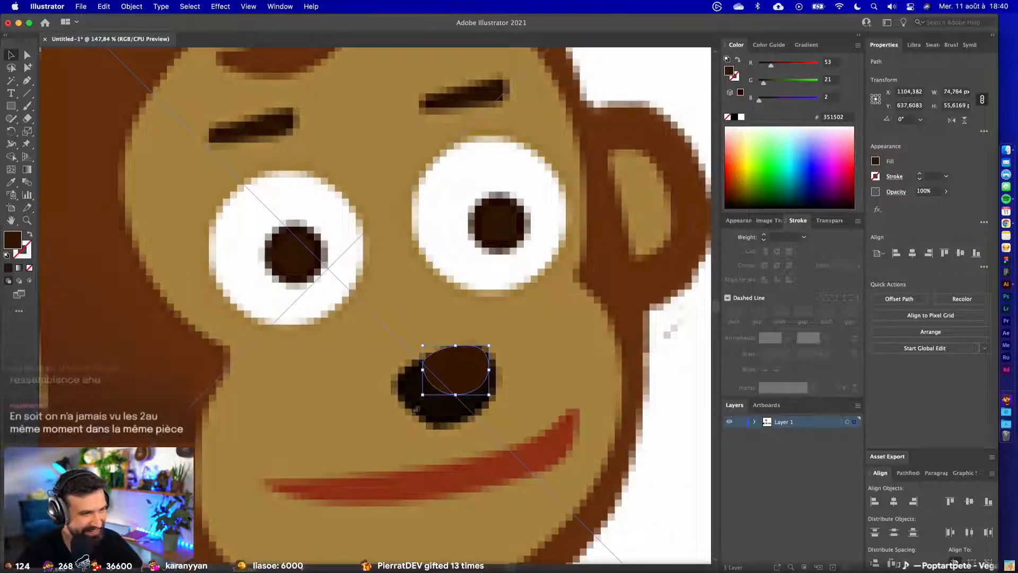
left_click_drag(422, 394, 392, 441)
left_click_drag(478, 393, 512, 397)
- Fill the nose with the near-black (RGB 11, 4, 1) sampled from the large reference monkey's nose
key("i")
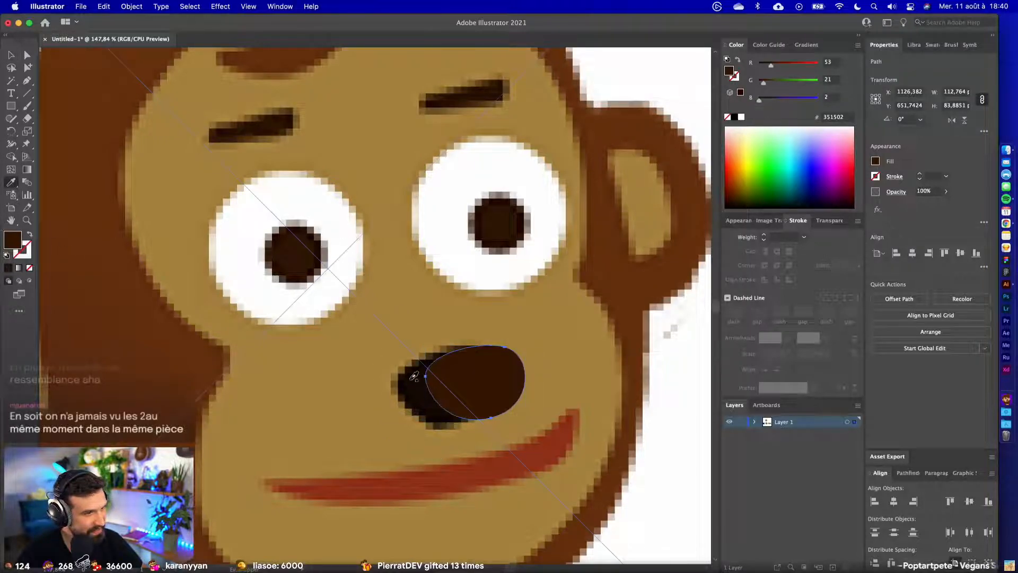
left_click(412, 378)
key("v")
- Place the nose in the middle of the redrawn monkey's face, at about X 1058 px, Y -756 px
left_click(562, 267)
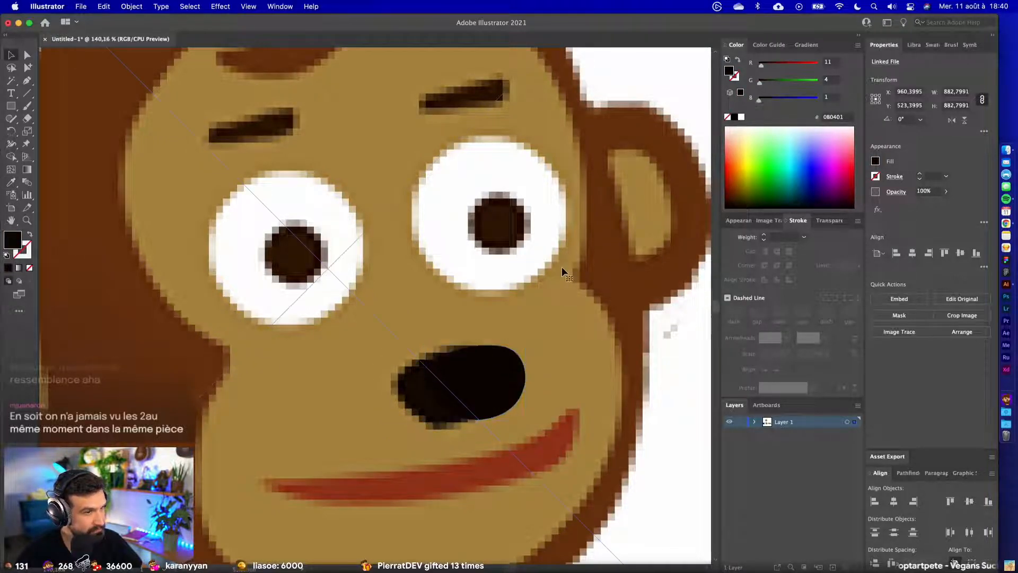
key("super+0")
scroll(478, 265, "up", 15)
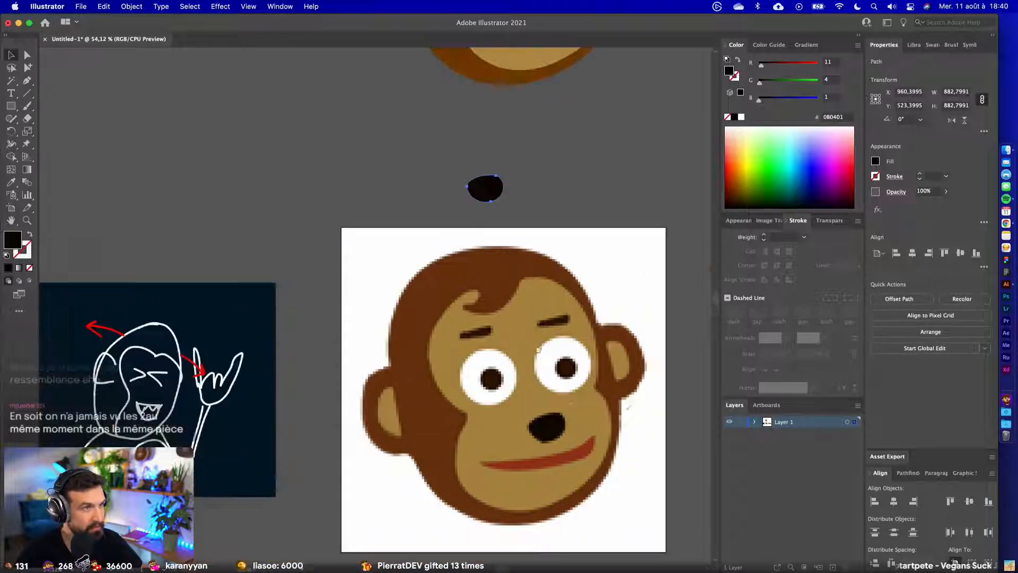
left_click(462, 464)
left_click_drag(463, 464, 520, 243)
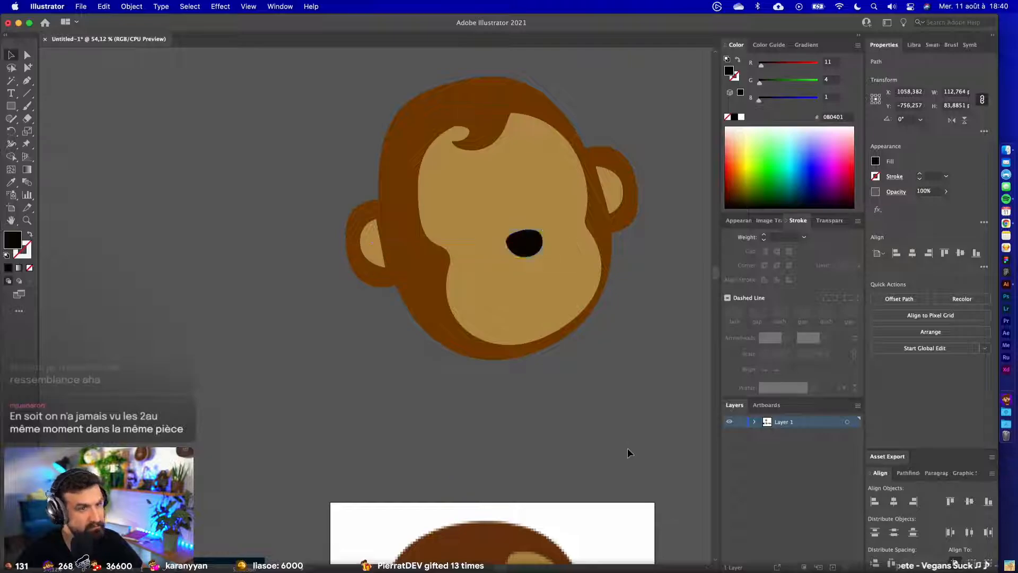
left_click(628, 447)
- Examine the existing emotes' mouths and preview metal.gif from the Headbang folder in Finder, then return to the redrawn face in Illustrator
scroll(656, 415, "down", 5)
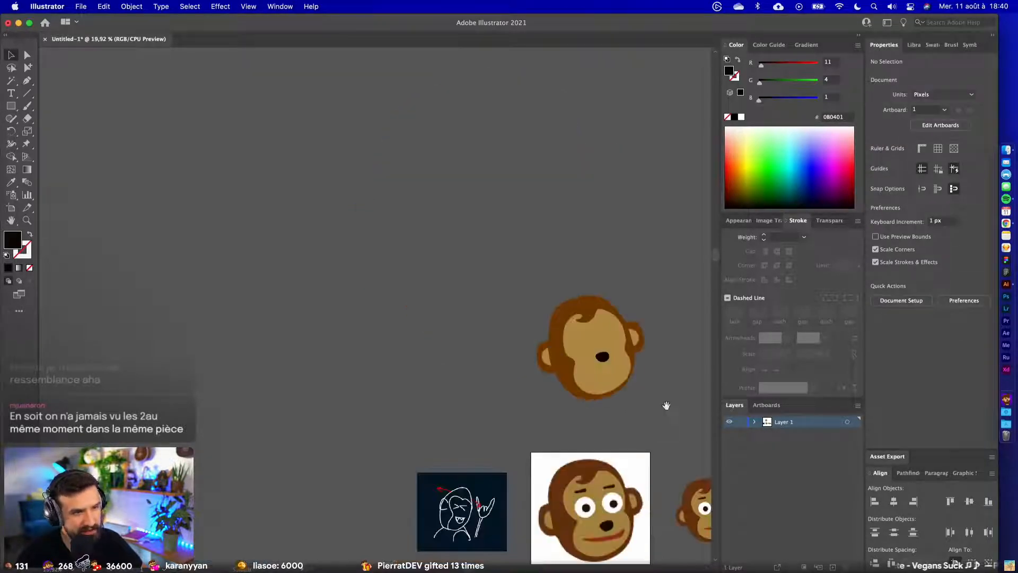
left_click_drag(663, 404, 427, 209)
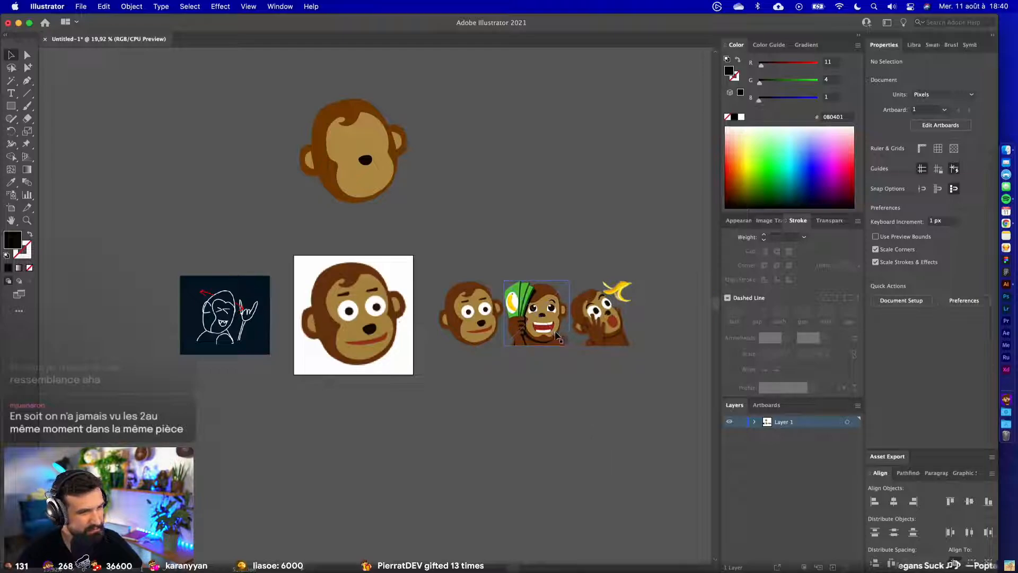
key("ctrl+Left")
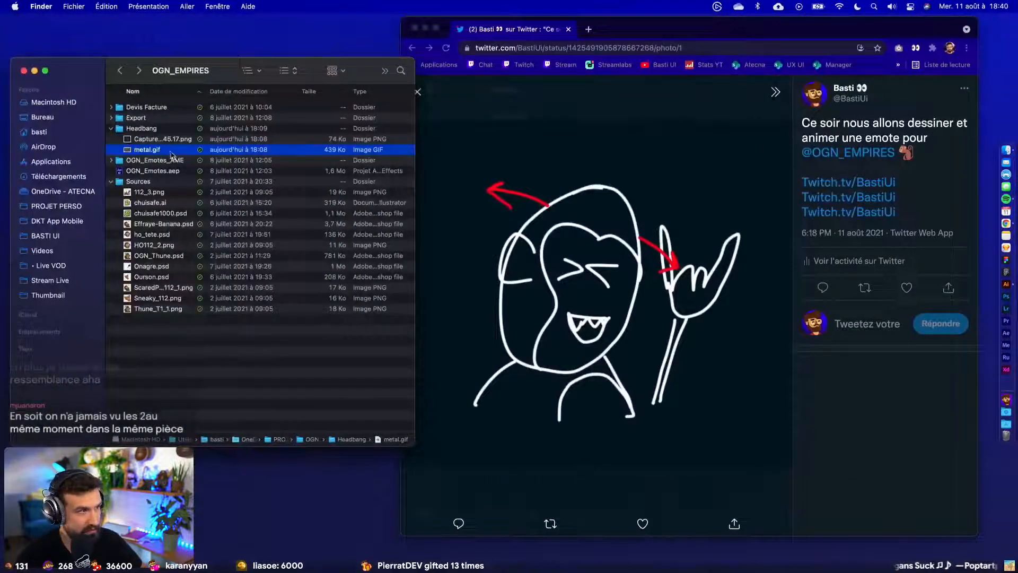
key("space")
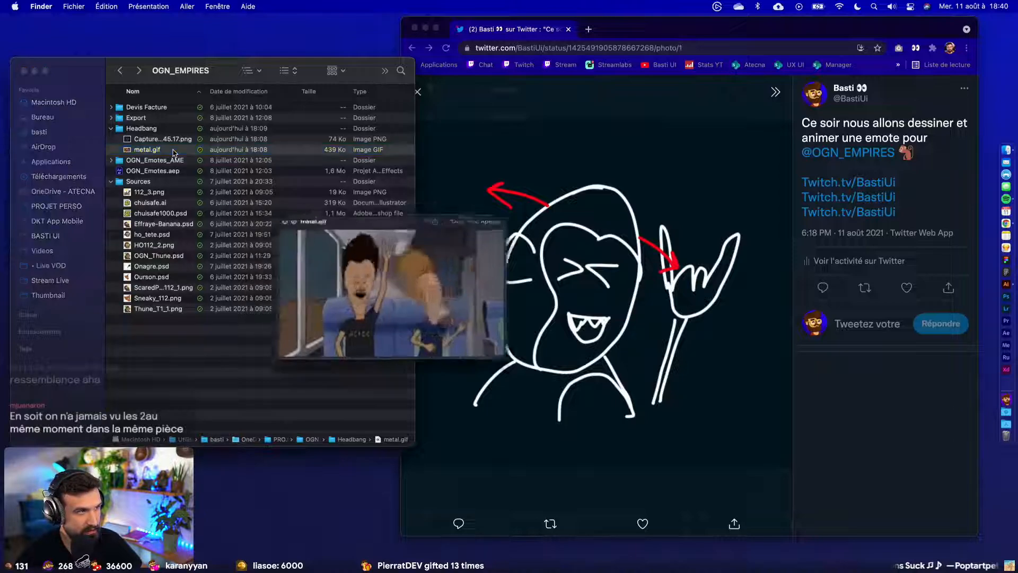
left_click_drag(572, 394, 696, 509)
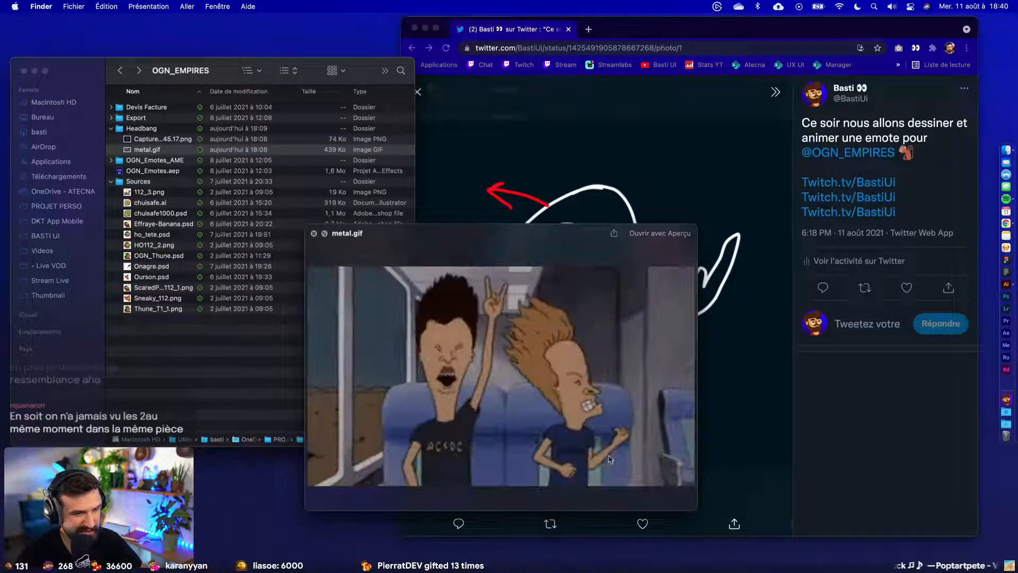
key("ctrl+Right")
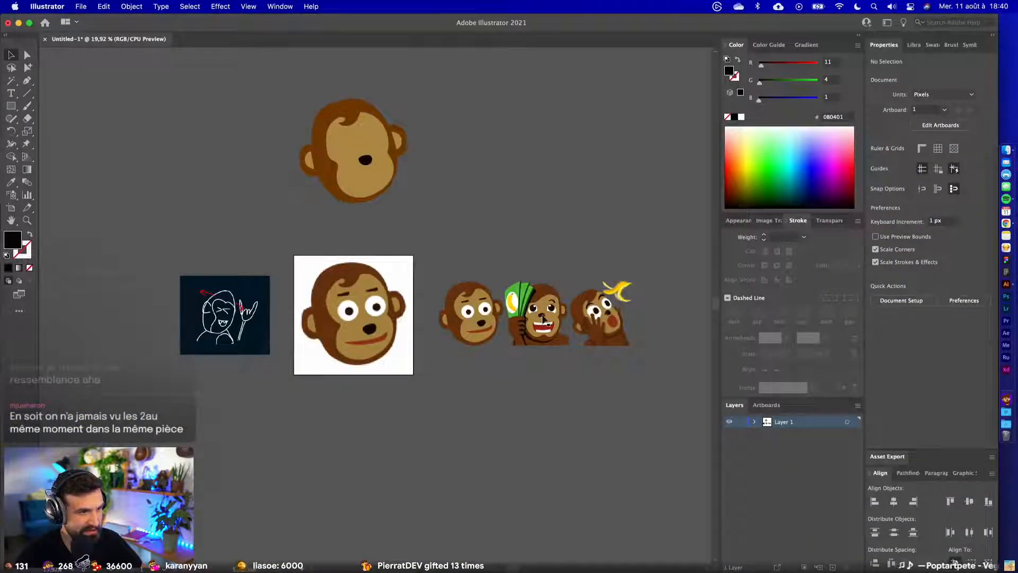
scroll(520, 318, "up", 5)
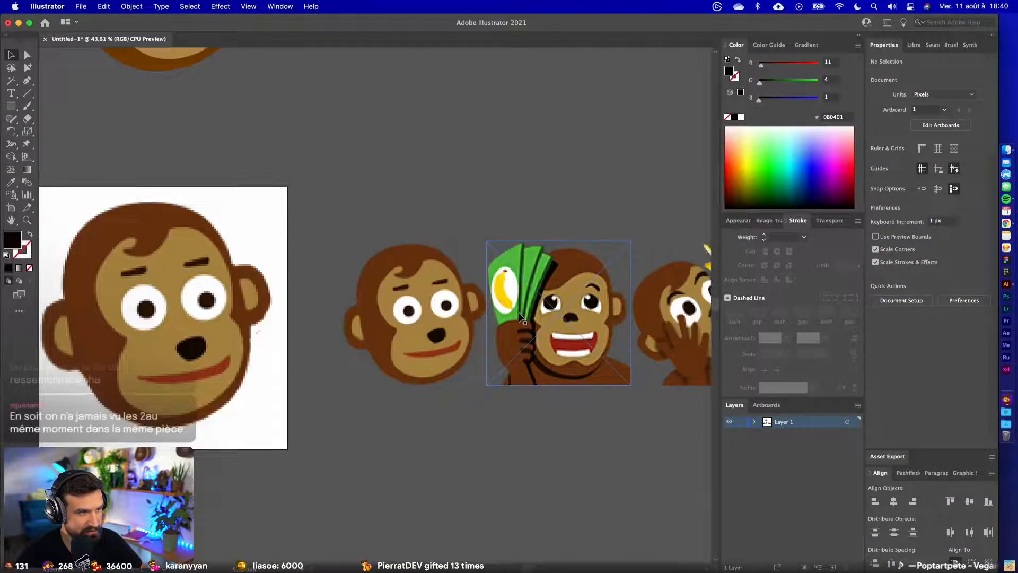
left_click_drag(348, 193, 637, 500)
scroll(469, 317, "up", 4)
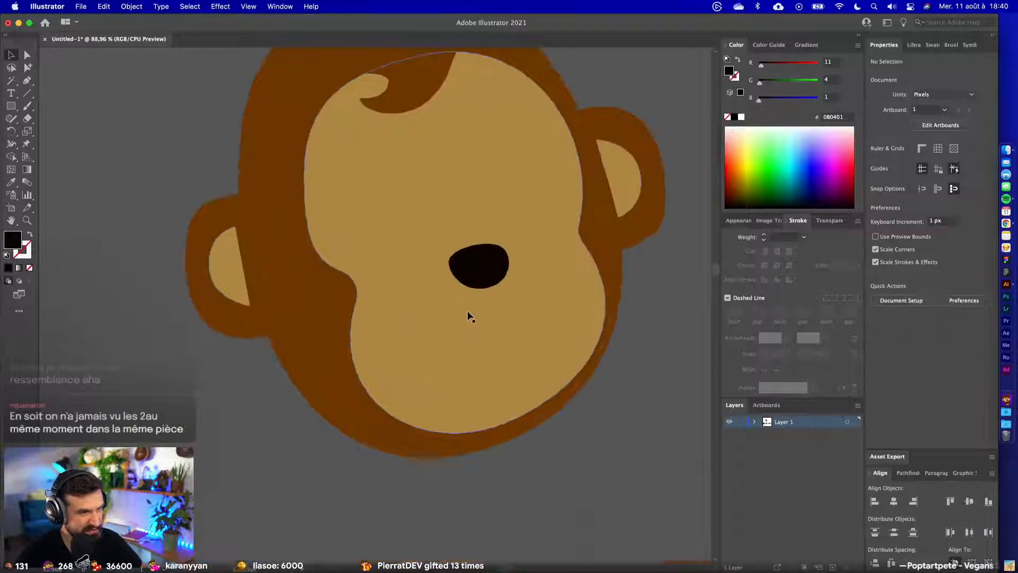
left_click(27, 80)
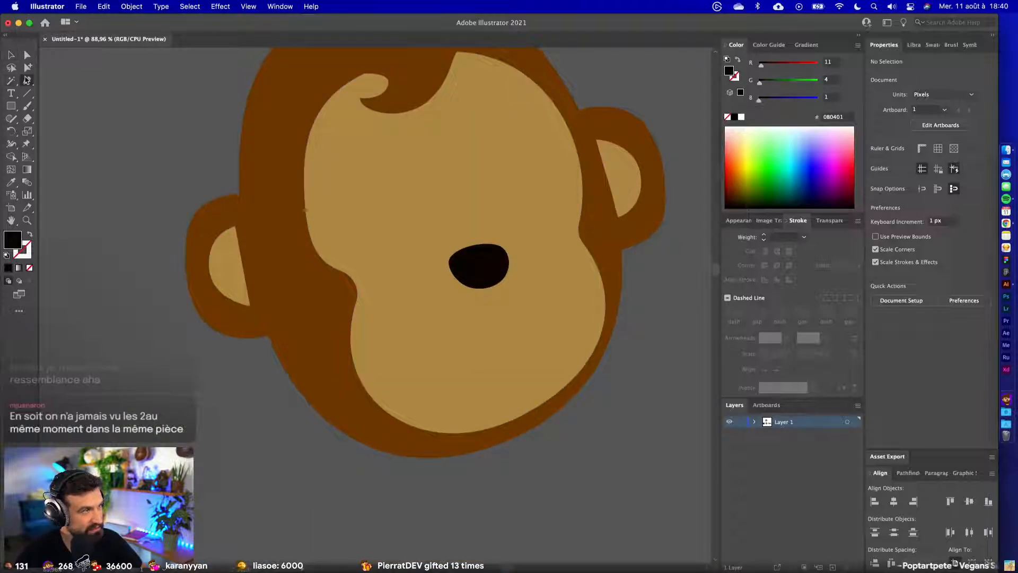
left_click(425, 327)
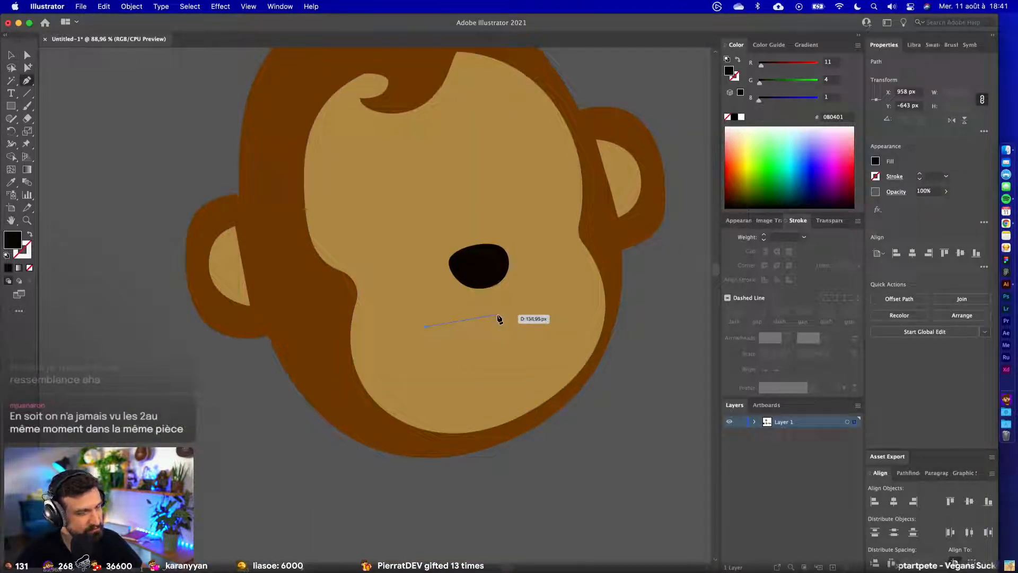
left_click(27, 80)
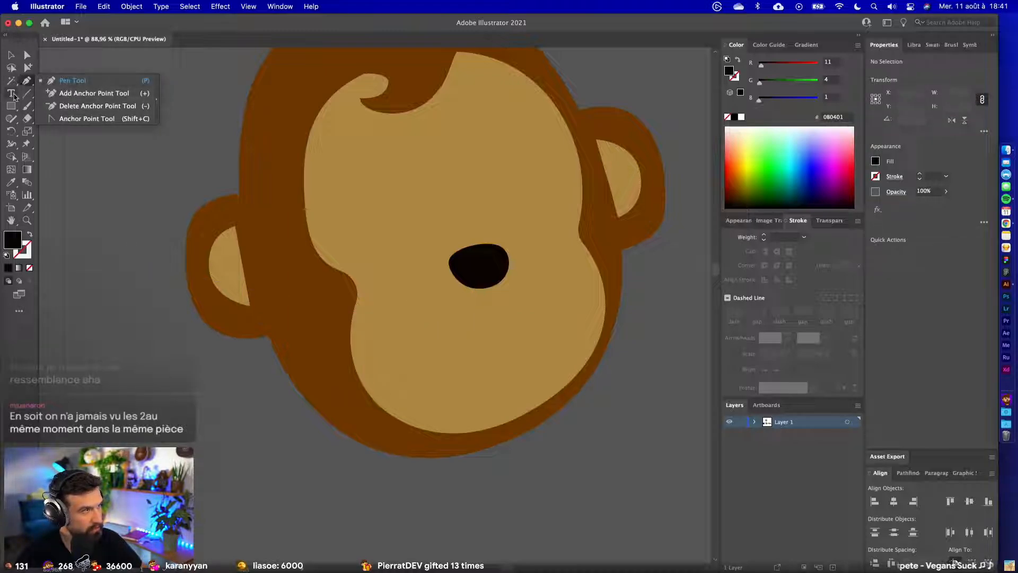
- Draw a closed, wavy open-mouth shape about 315 × 165 px below the nose with the Curvature tool, rising toward the right cheek
left_click(12, 81)
left_click(35, 93)
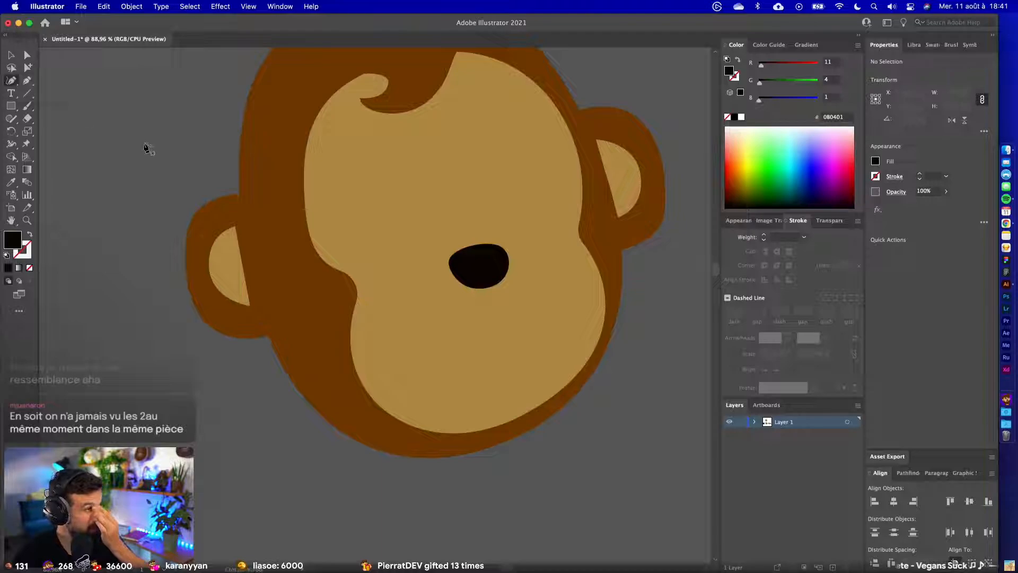
left_click(516, 312)
left_click(549, 286)
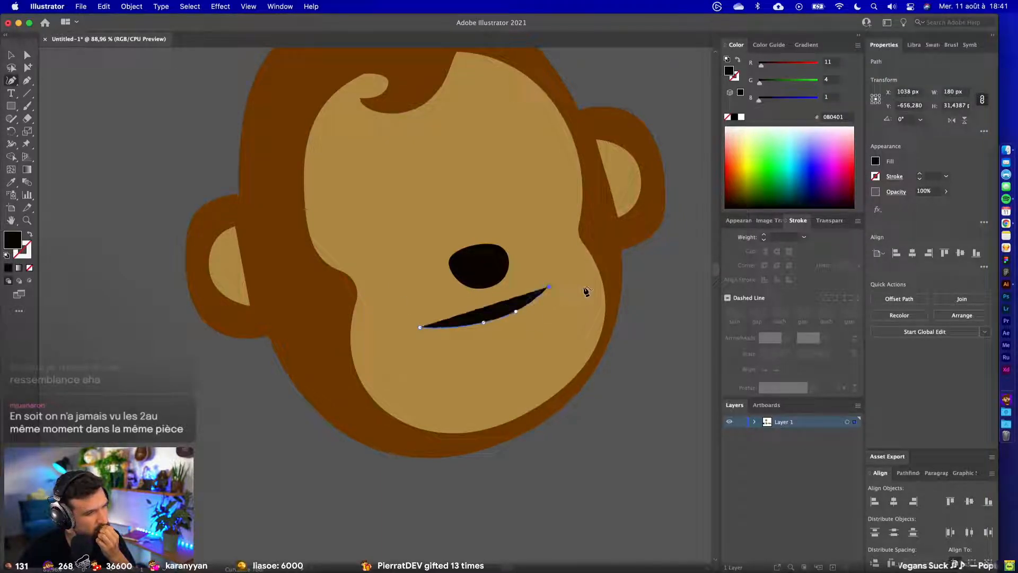
left_click(575, 288)
left_click(579, 314)
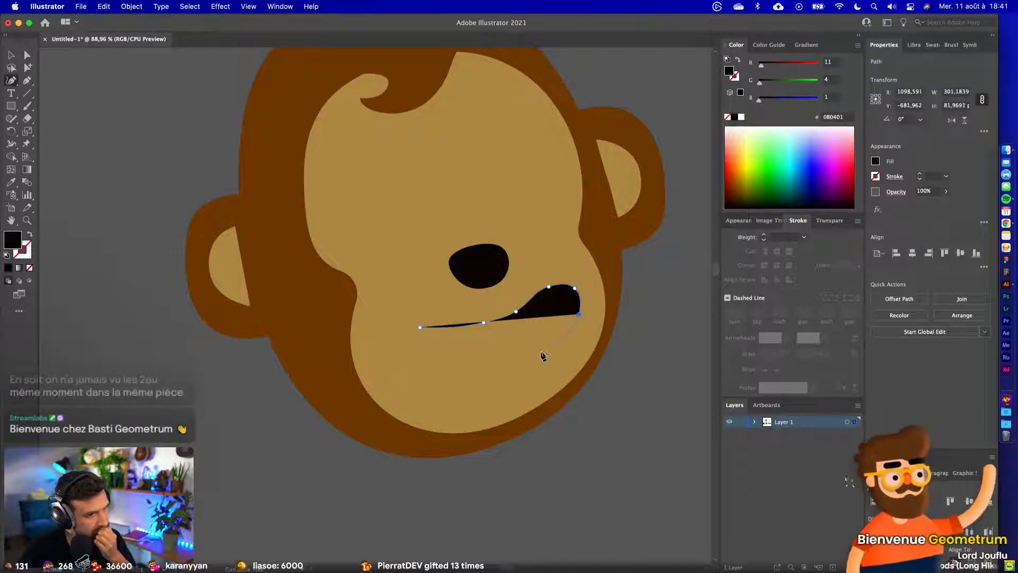
left_click(540, 351)
left_click(503, 353)
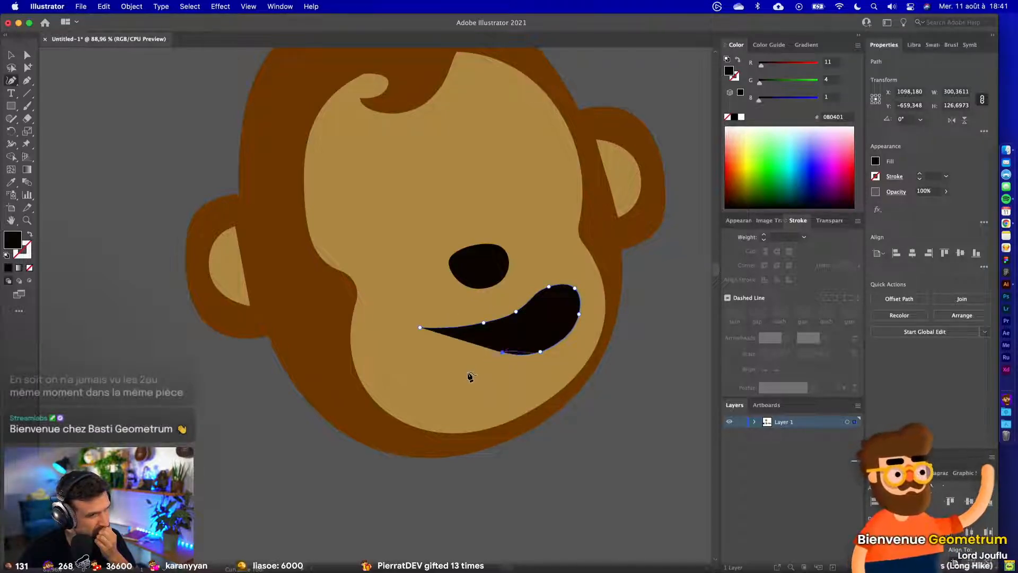
left_click(463, 368)
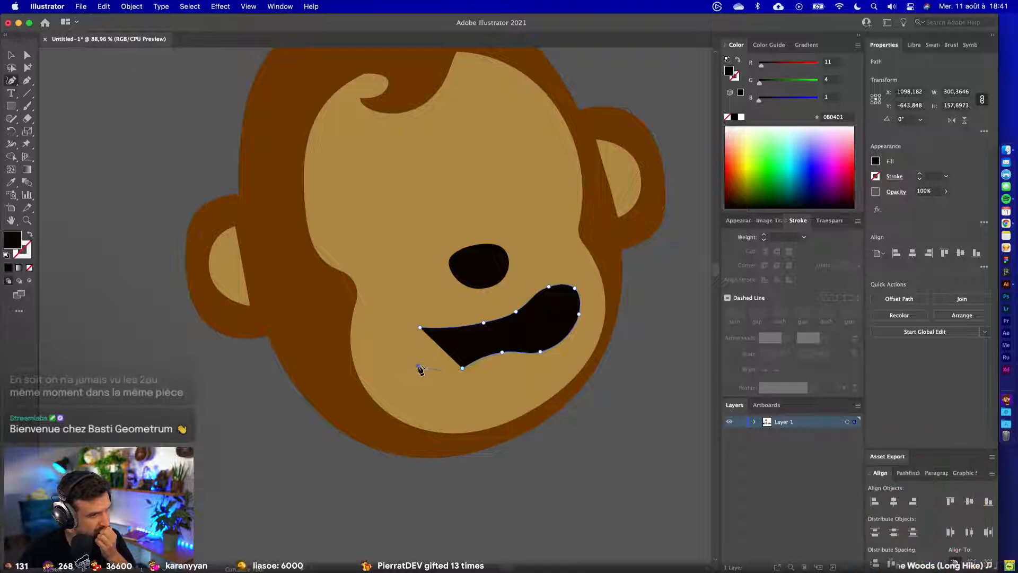
left_click(418, 365)
left_click(419, 327)
left_click(419, 329)
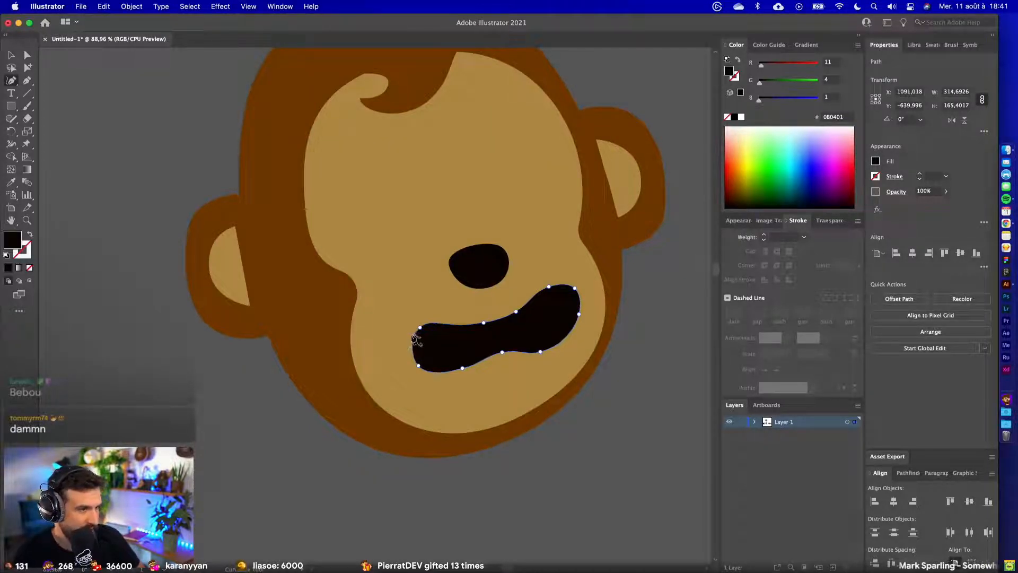
- Reshape the mouth outline by shifting its corner, upper-edge and lower-edge anchor points, making it about 320 × 169 px
left_click_drag(403, 336, 413, 330)
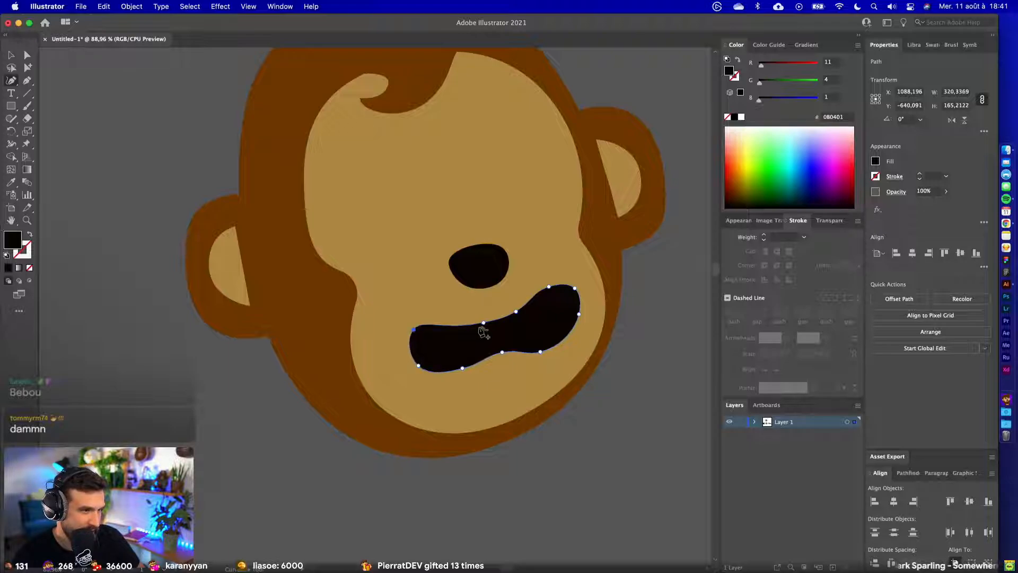
left_click(475, 322)
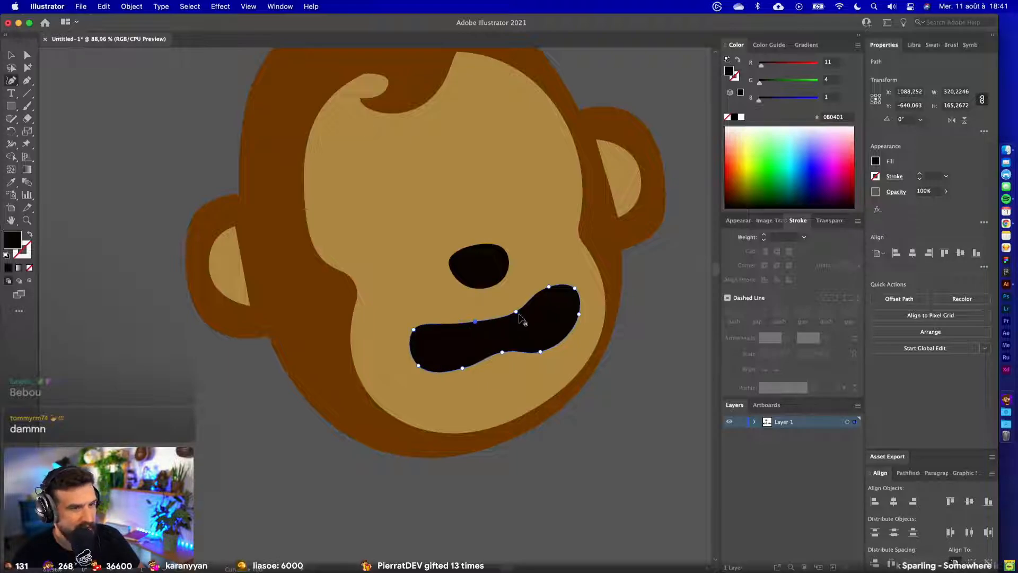
left_click(515, 308)
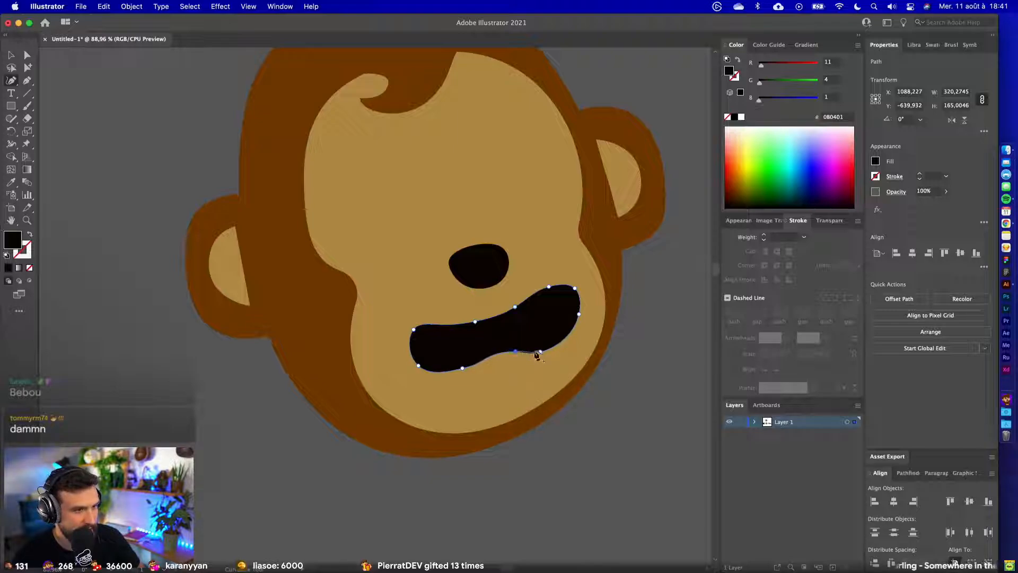
left_click(514, 351)
left_click(563, 340)
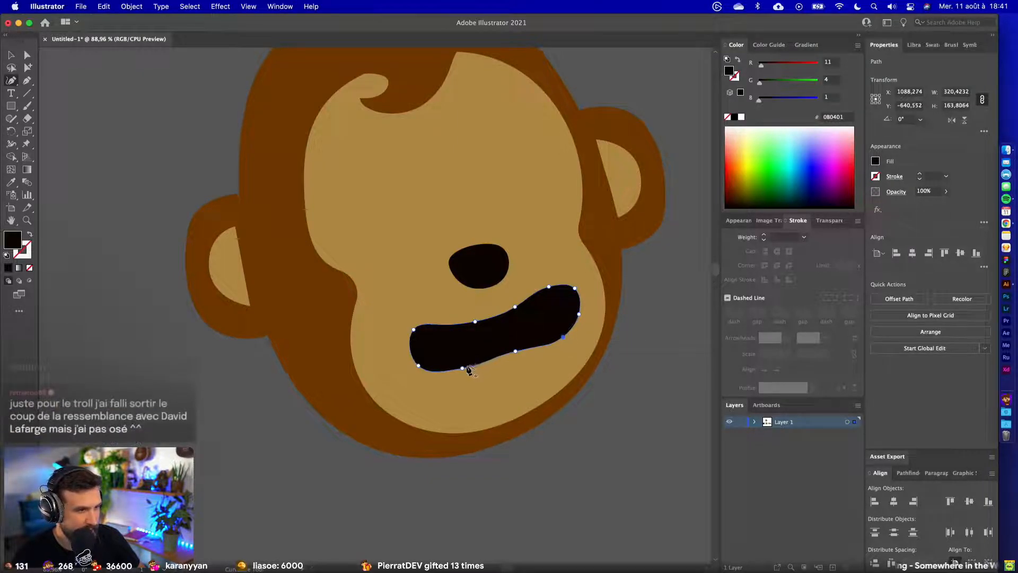
left_click(514, 350)
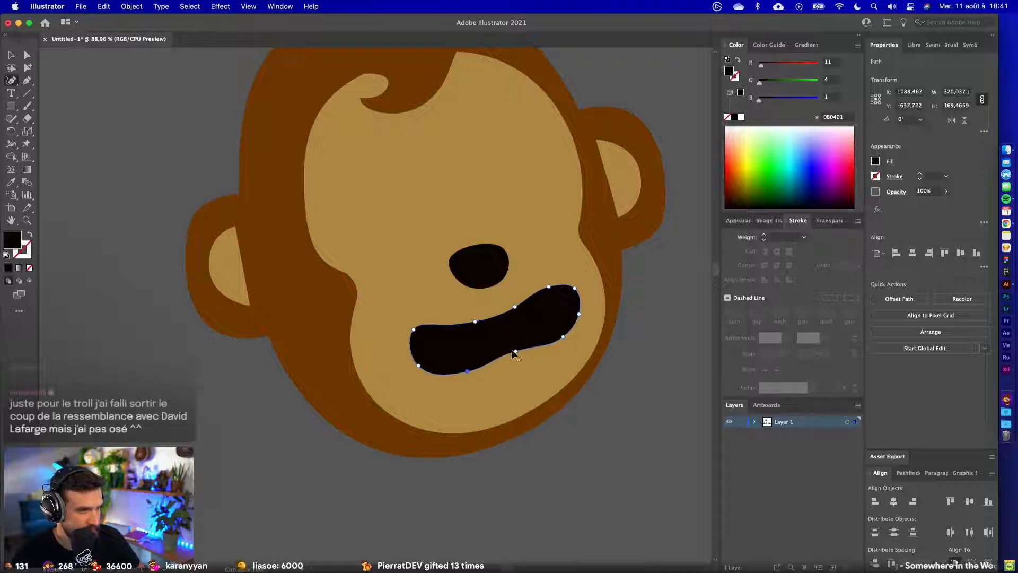
left_click(510, 355)
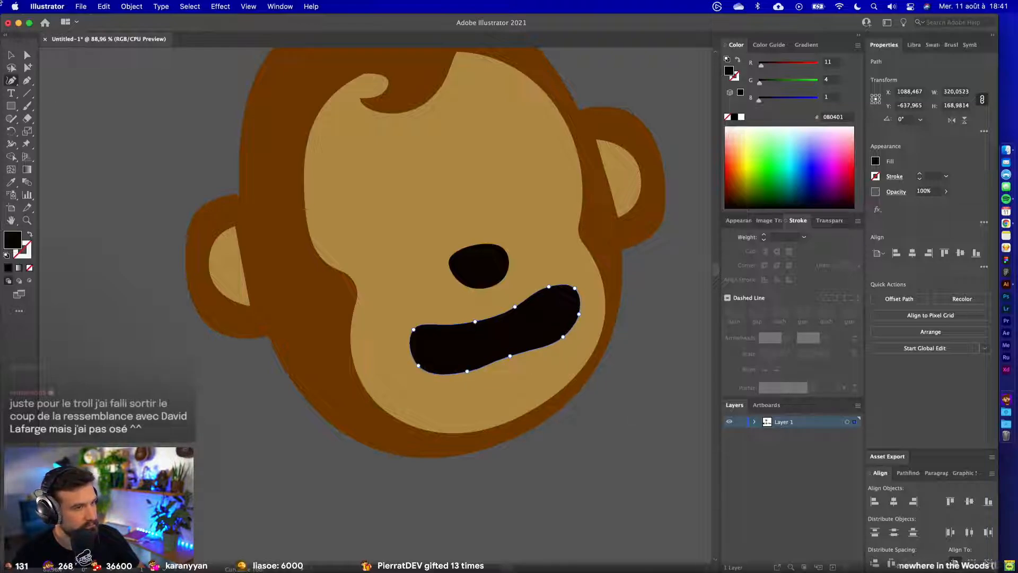
left_click(11, 54)
left_click(93, 117)
- Fill the mouth with white (FFFFFF) sampled from the large reference monkey's eye
key("super+0")
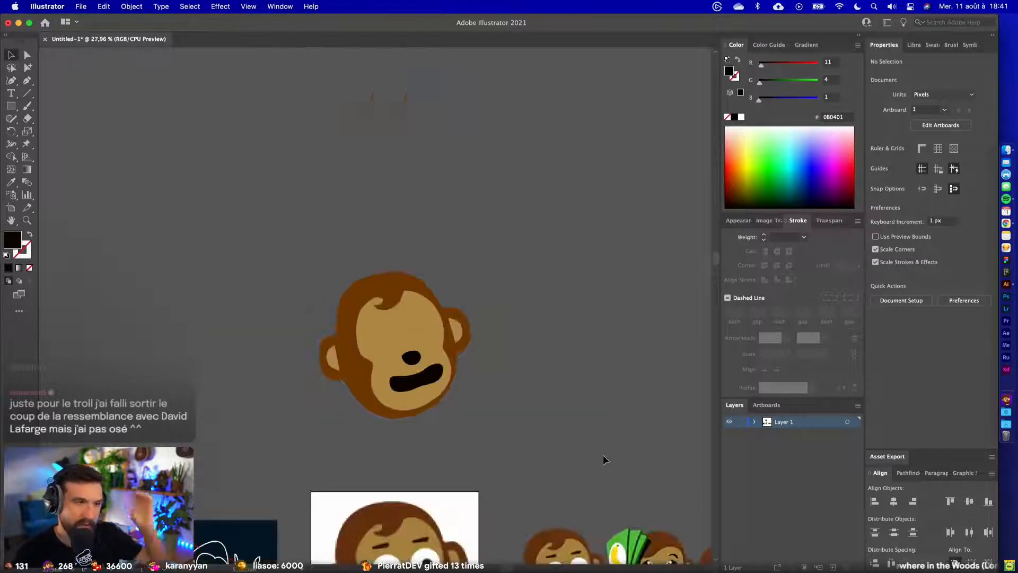
scroll(453, 432, "down", 5)
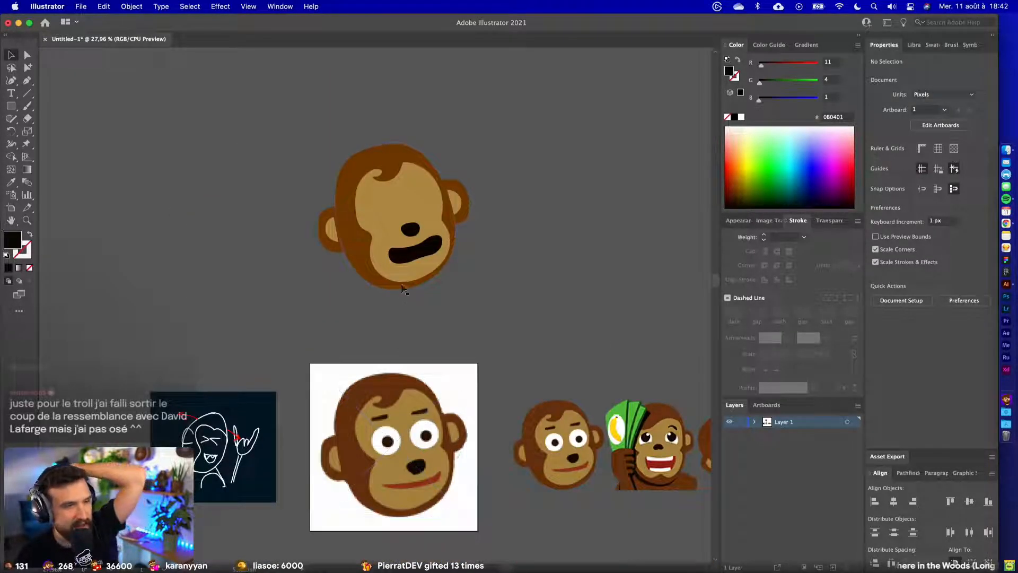
left_click(419, 252)
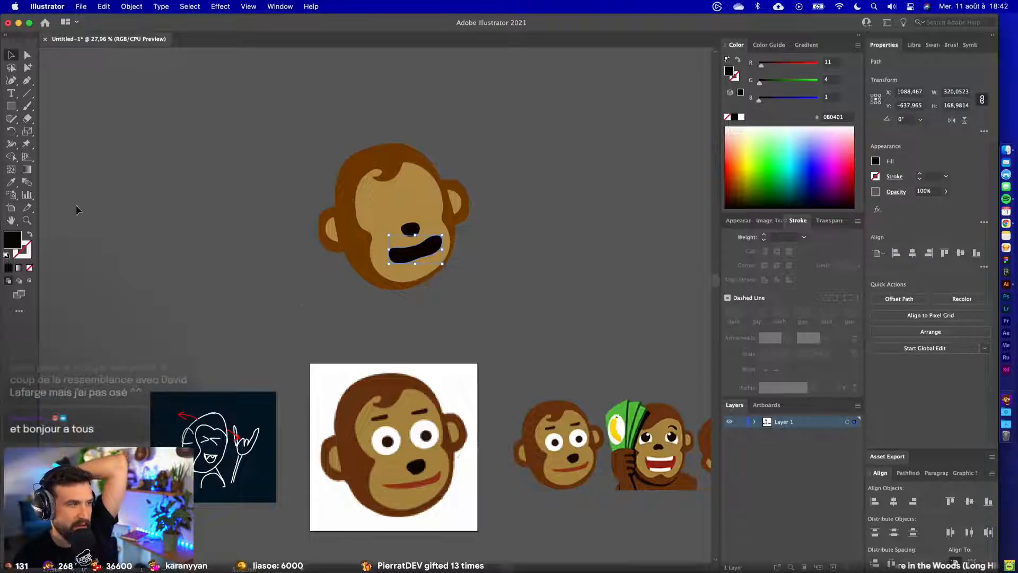
left_click(10, 183)
left_click(390, 430)
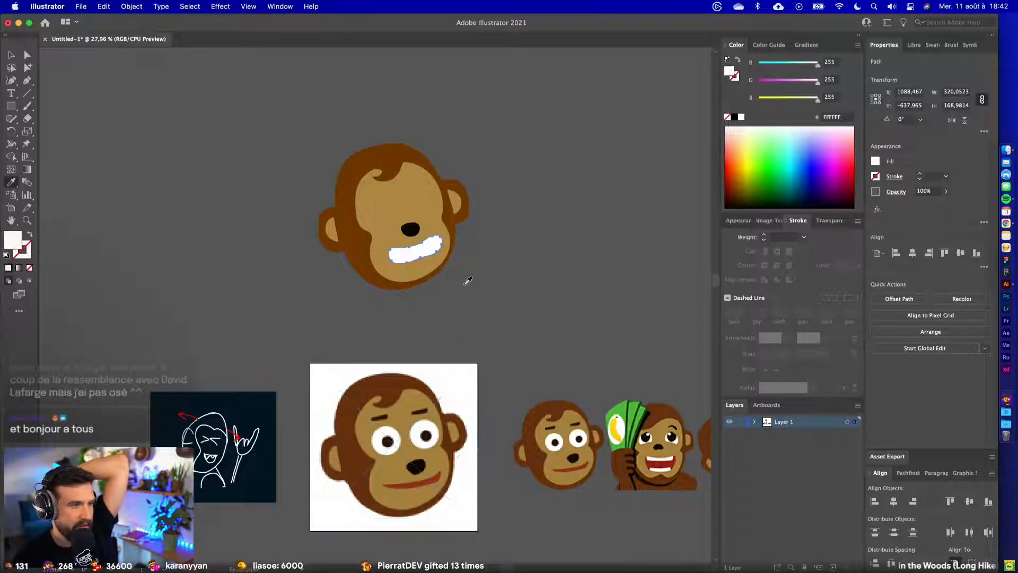
left_click(189, 164)
left_click(322, 371)
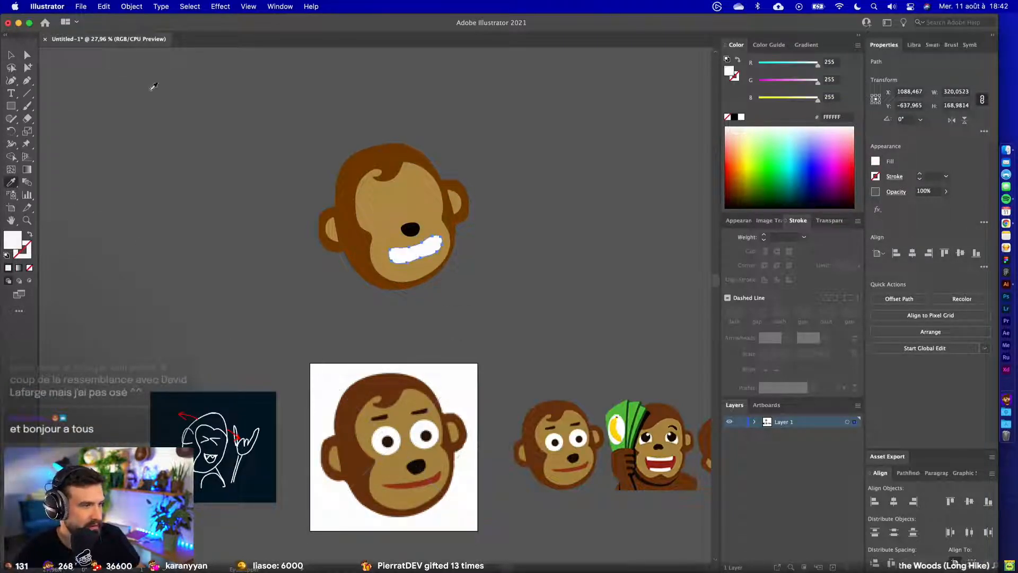
left_click(11, 55)
left_click(251, 197)
- Draw a three-point curve about 286 × 97 px along the middle of the mouth with the Curvature tool, with a brown stroke and no fill
scroll(377, 244, "up", 5)
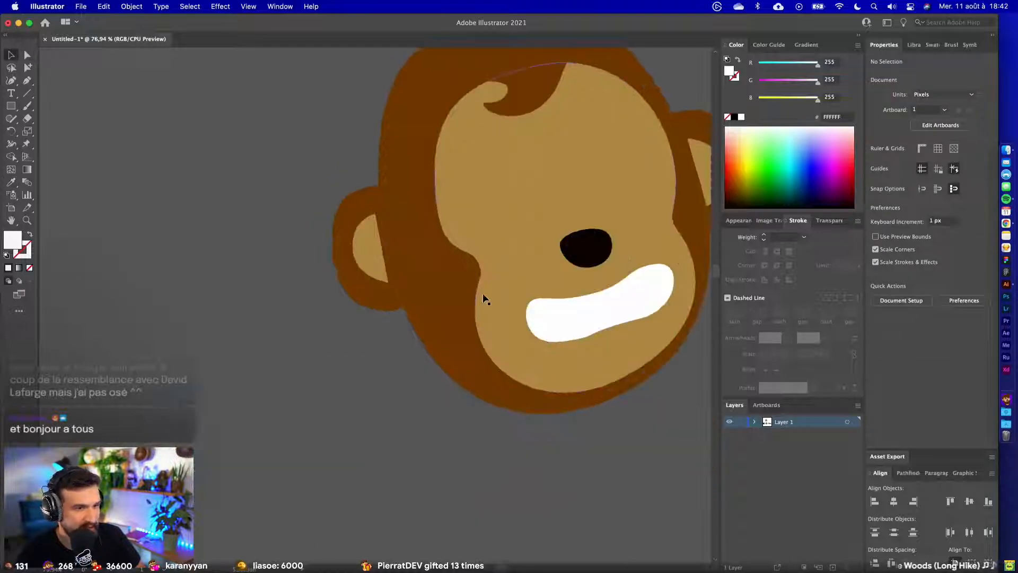
left_click_drag(566, 299, 352, 290)
scroll(384, 288, "up", 3)
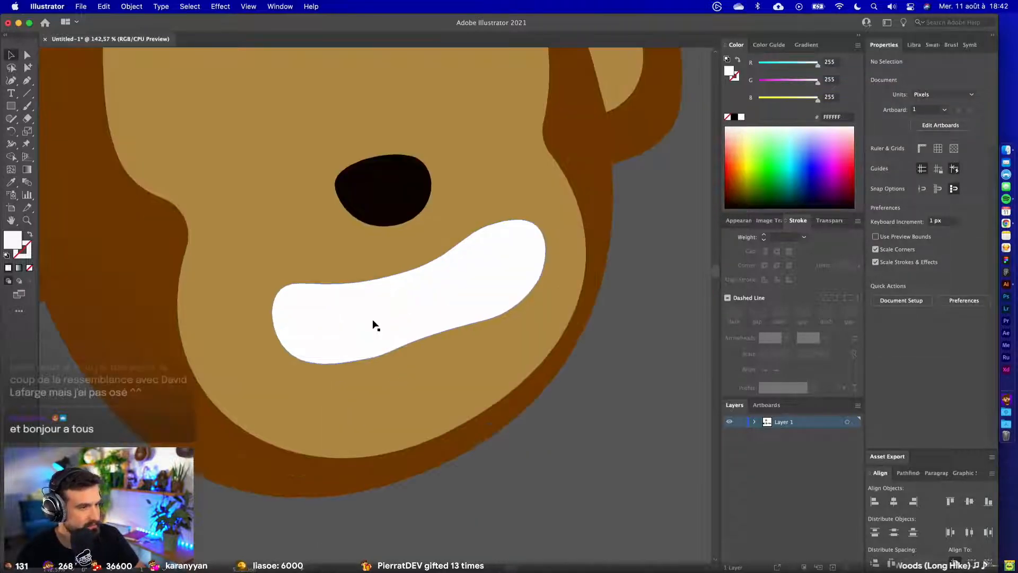
left_click(375, 325)
left_click(11, 80)
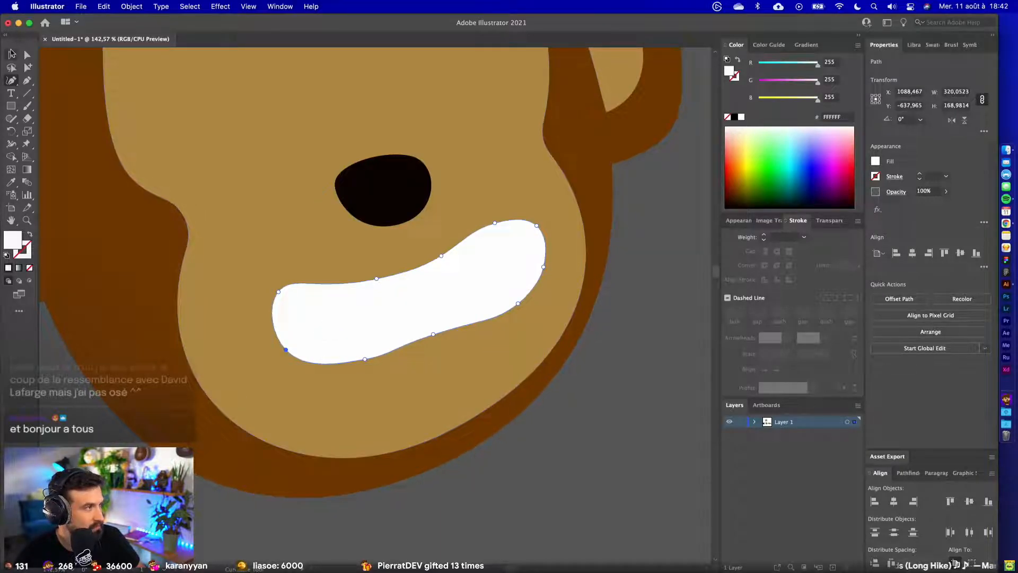
left_click(11, 55)
left_click(66, 140)
left_click(11, 81)
left_click(289, 324)
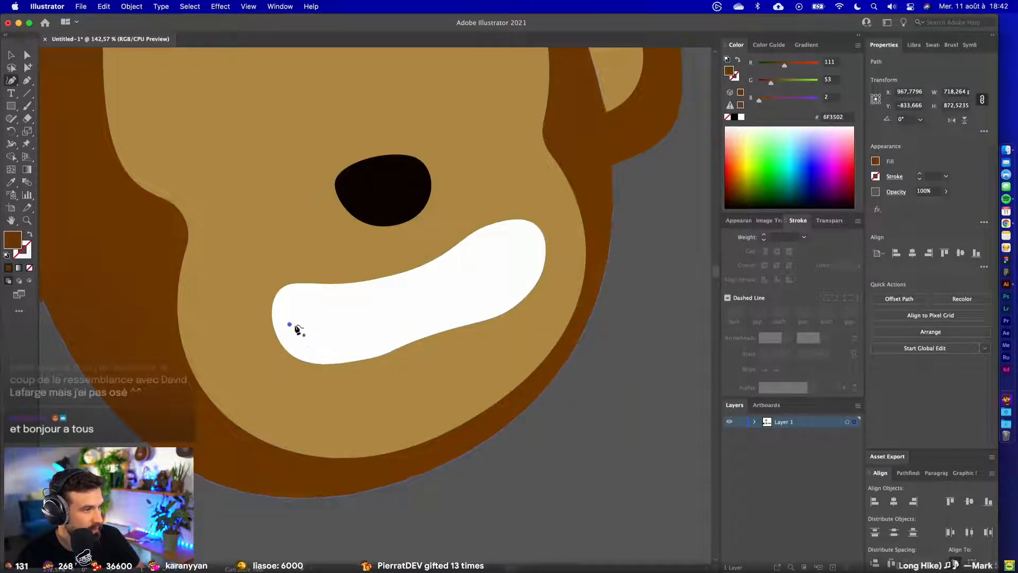
left_click(423, 309)
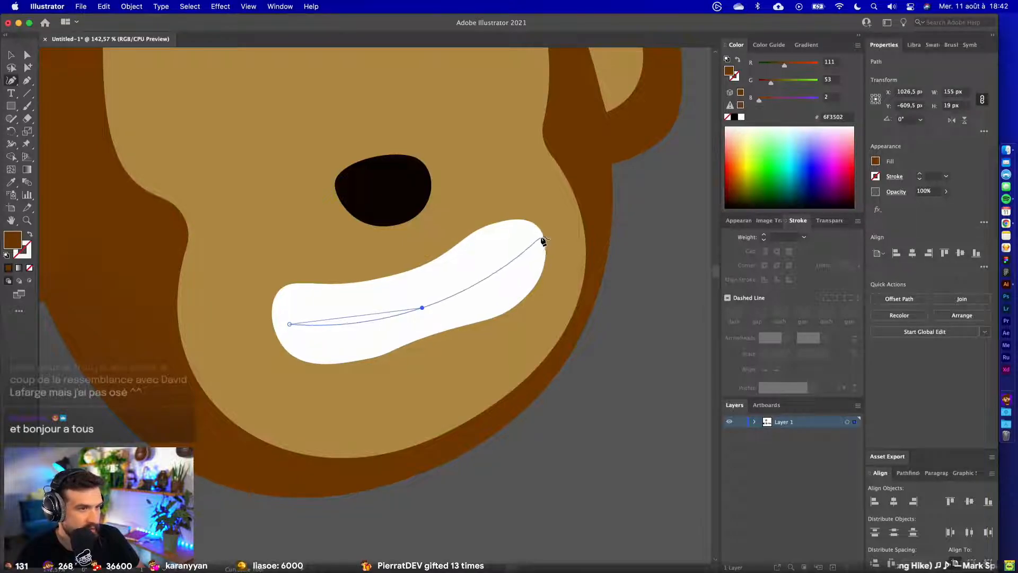
key("super+z")
key("super+z")
key("shift+super+z")
key("shift+super+z")
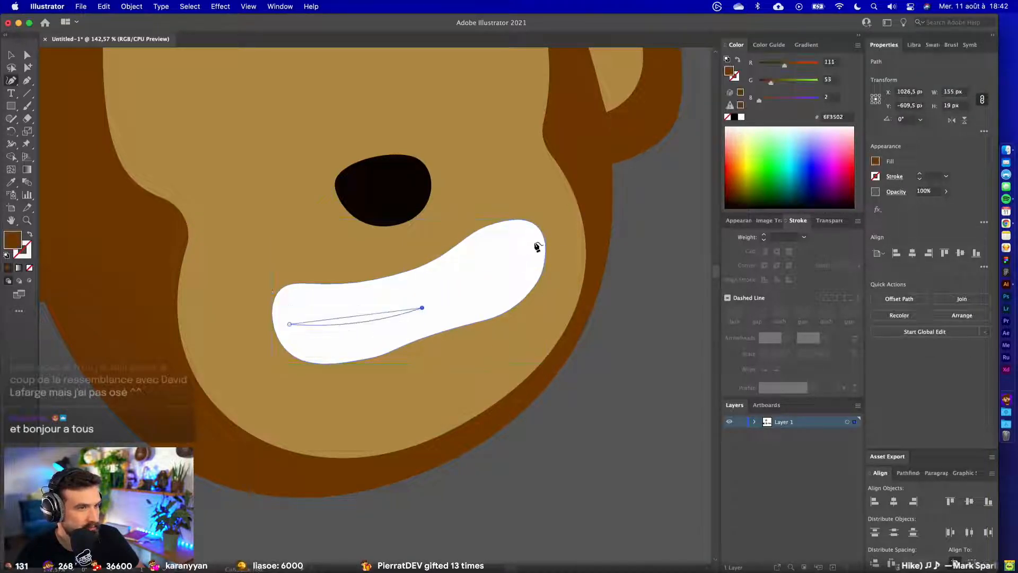
left_click(534, 242)
left_click(738, 60)
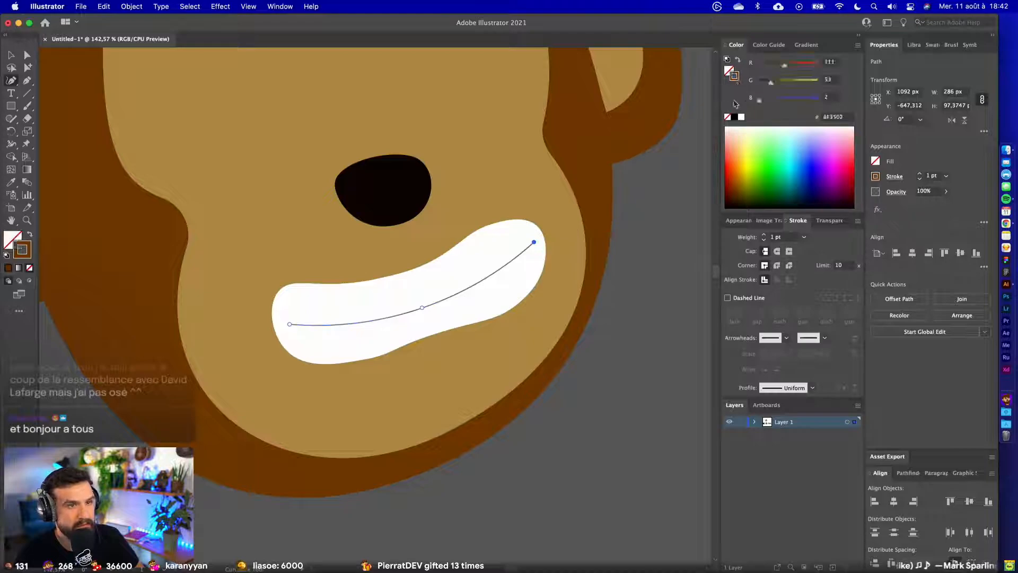
- Extend both ends of the mouth's middle line to the mouth edges, making it about 316 px wide
left_click(25, 57)
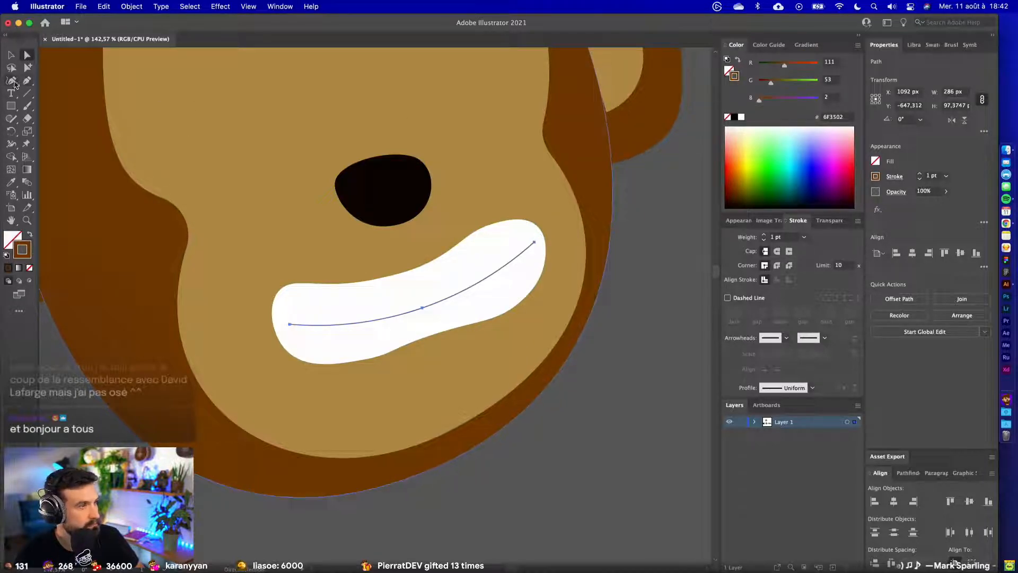
left_click(11, 82)
scroll(532, 244, "up", 5)
scroll(533, 244, "up", 4)
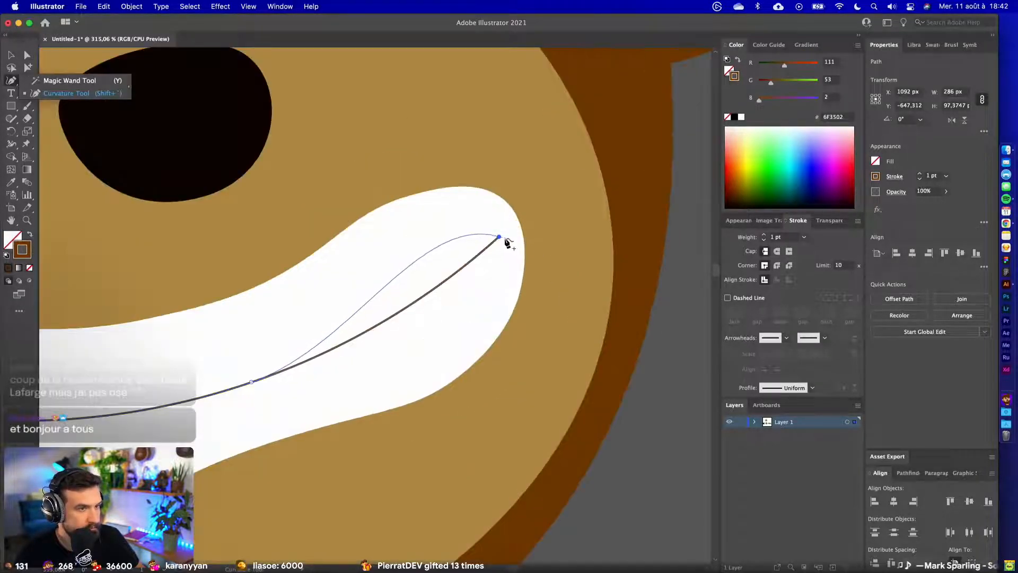
left_click_drag(515, 225, 519, 221)
scroll(502, 236, "down", 5)
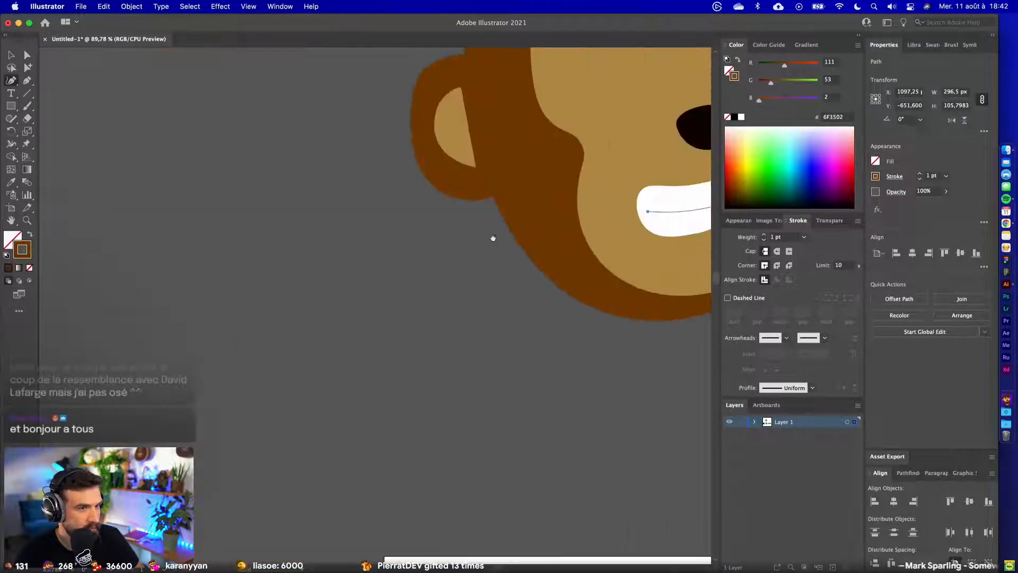
scroll(452, 249, "up", 3)
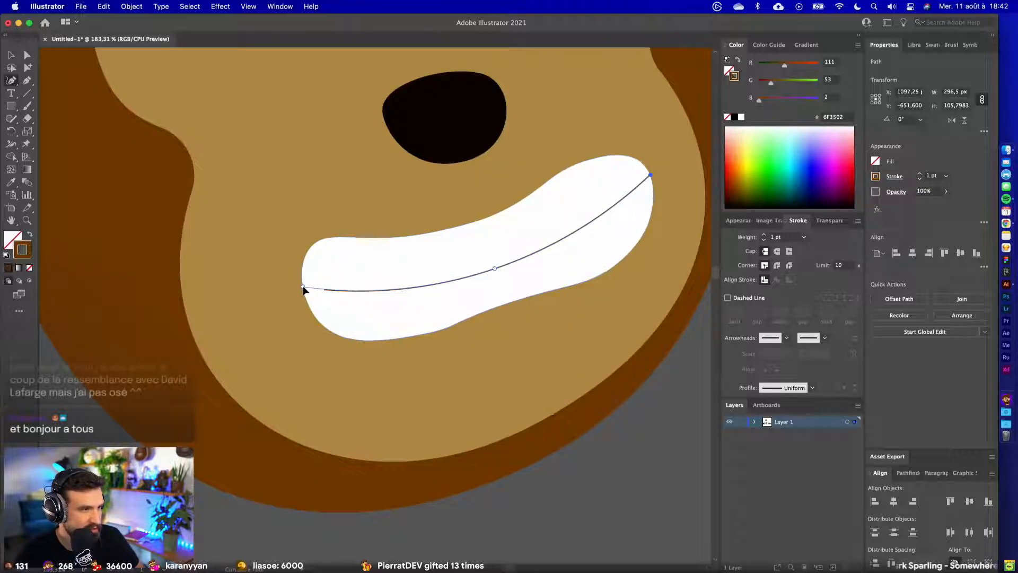
left_click(303, 286)
- Set the mouth line's stroke weight to 4 pt
double_click(770, 237)
type("4")
key("Return")
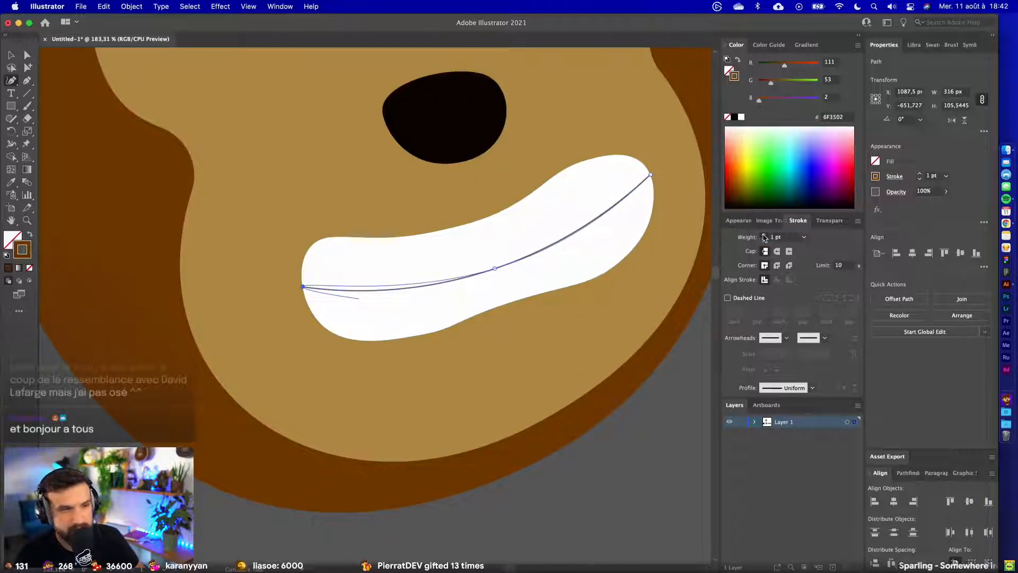
key("v")
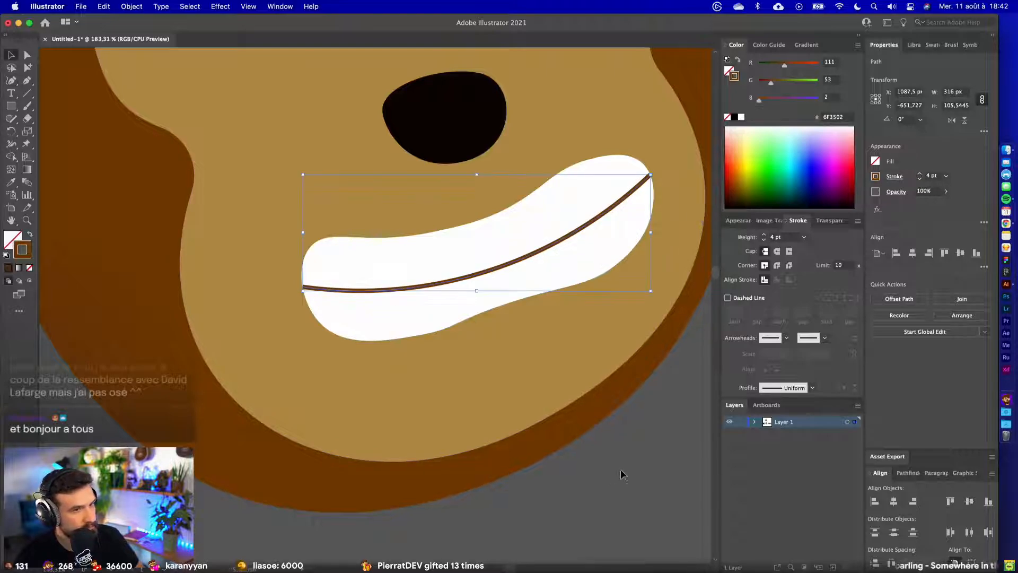
left_click(645, 455)
- Thicken the mouth line's stroke to 6 pt
scroll(647, 455, "down", 10)
left_click_drag(673, 470, 519, 362)
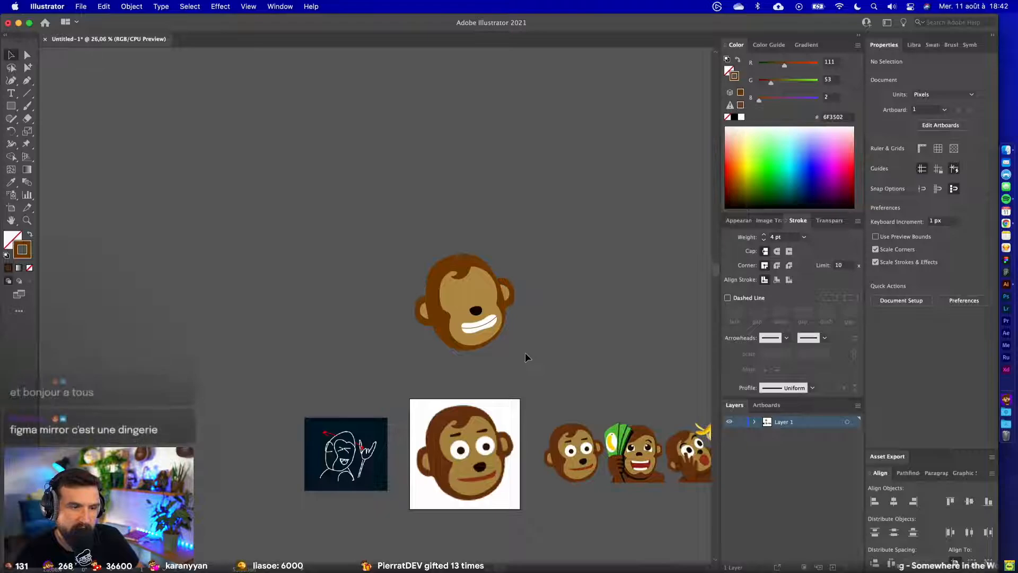
scroll(525, 353, "up", 3)
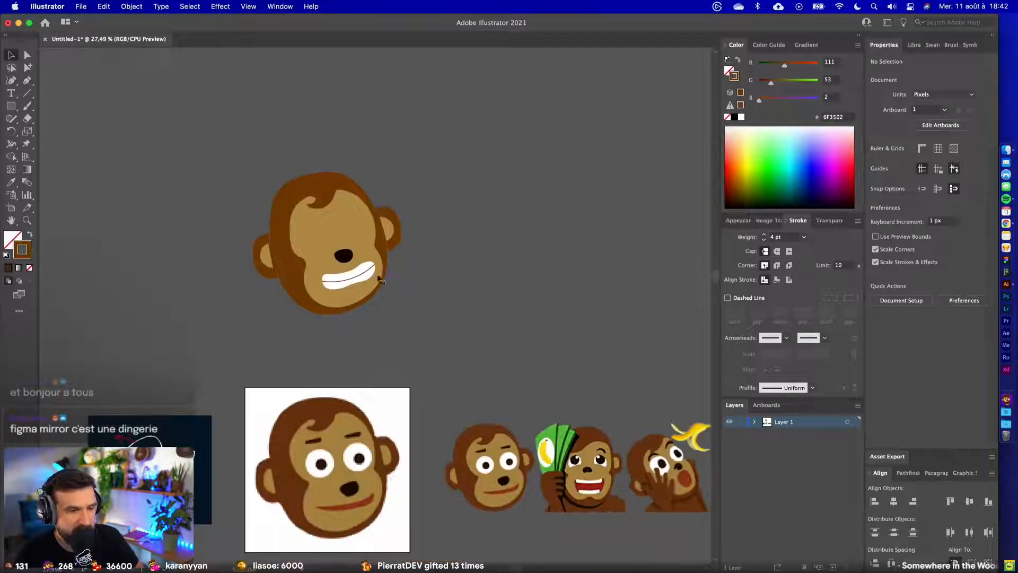
left_click(361, 280)
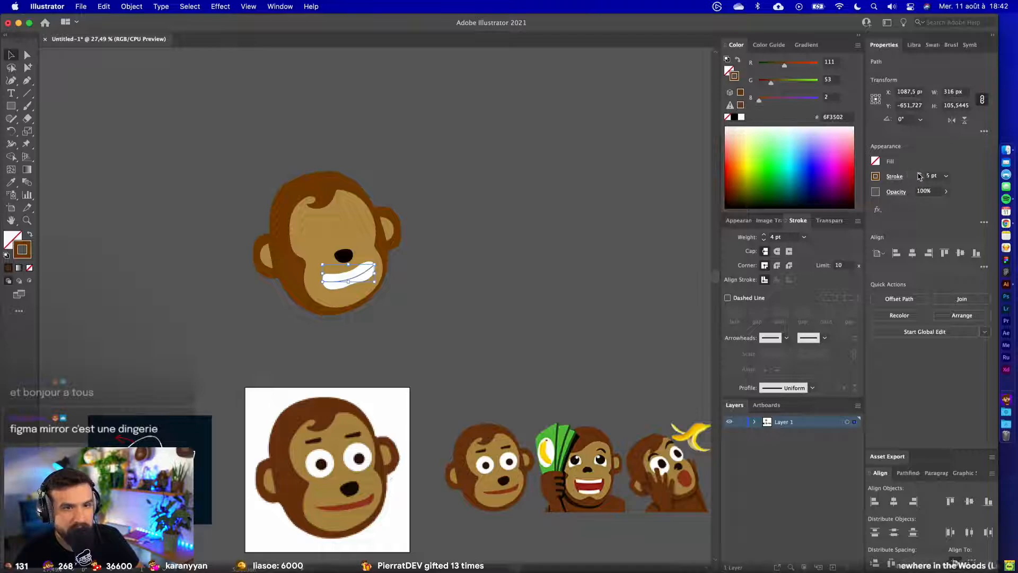
- Recolor the mouth line's stroke with the face's tan, AD8640
left_click(342, 225)
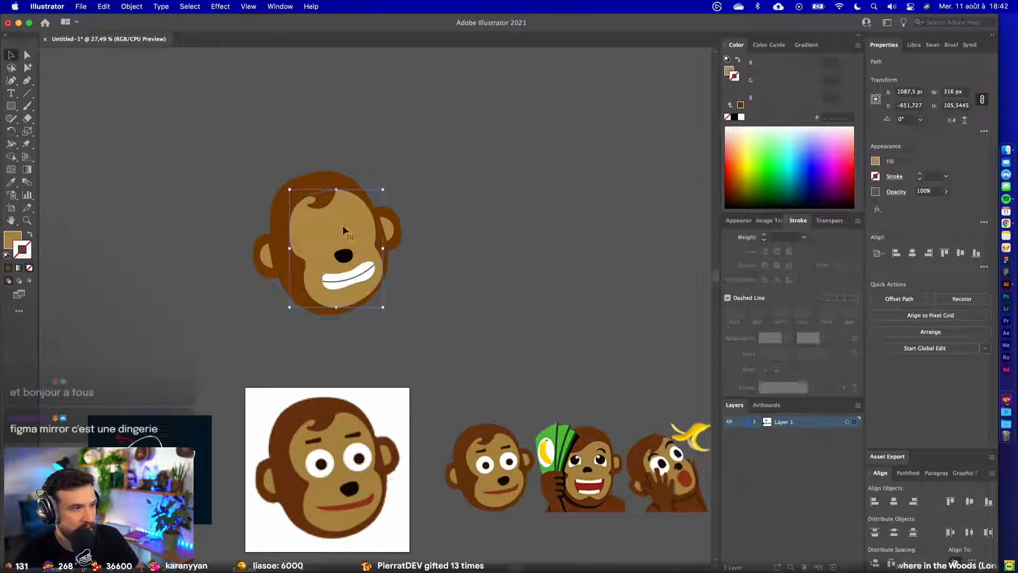
double_click(729, 71)
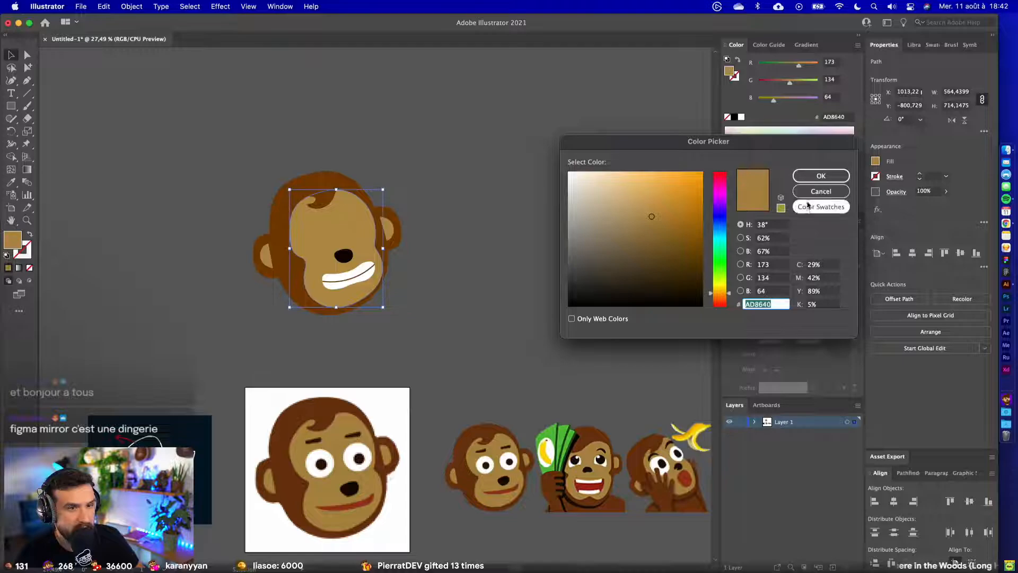
left_click(821, 176)
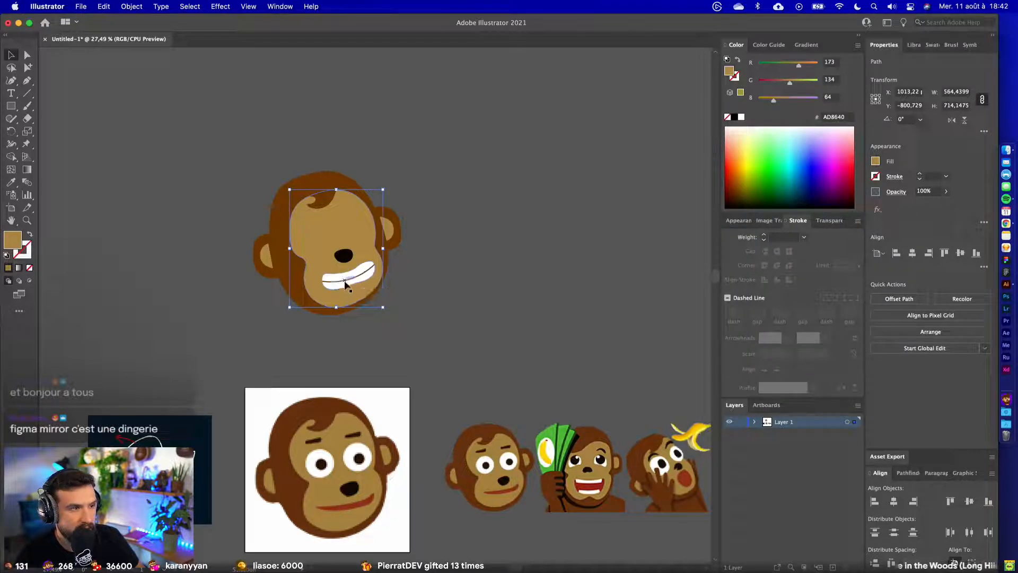
left_click(345, 284)
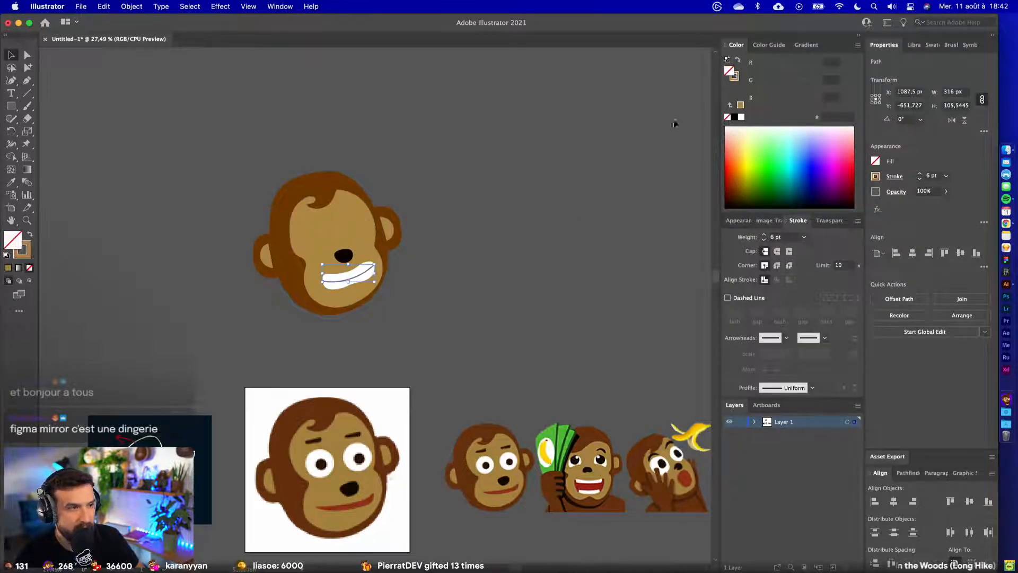
left_click(291, 305)
- Give the tan mouth line a round cap and round corners
scroll(291, 304, "up", 5)
scroll(616, 336, "up", 3)
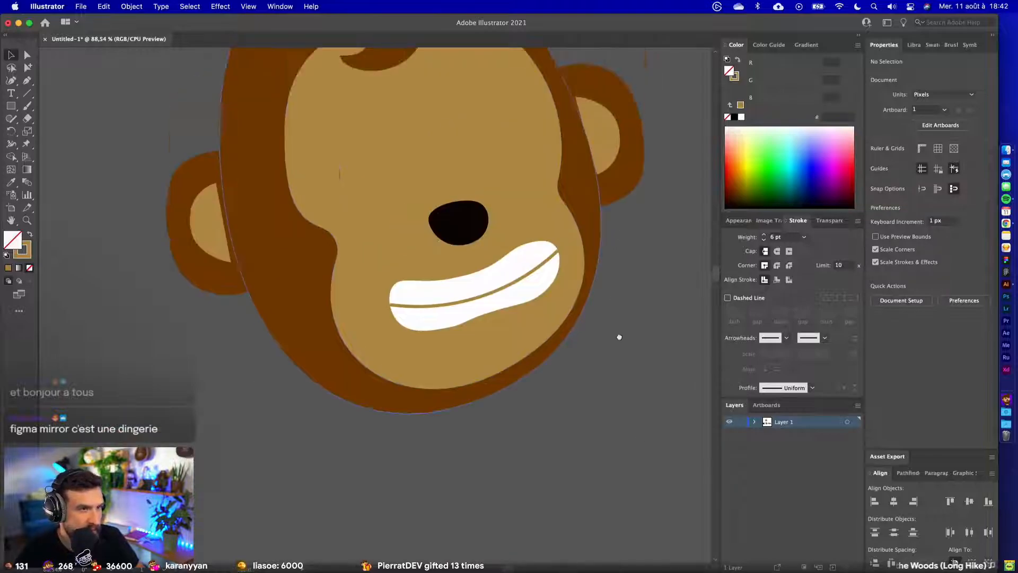
scroll(511, 288, "up", 5)
left_click(608, 305)
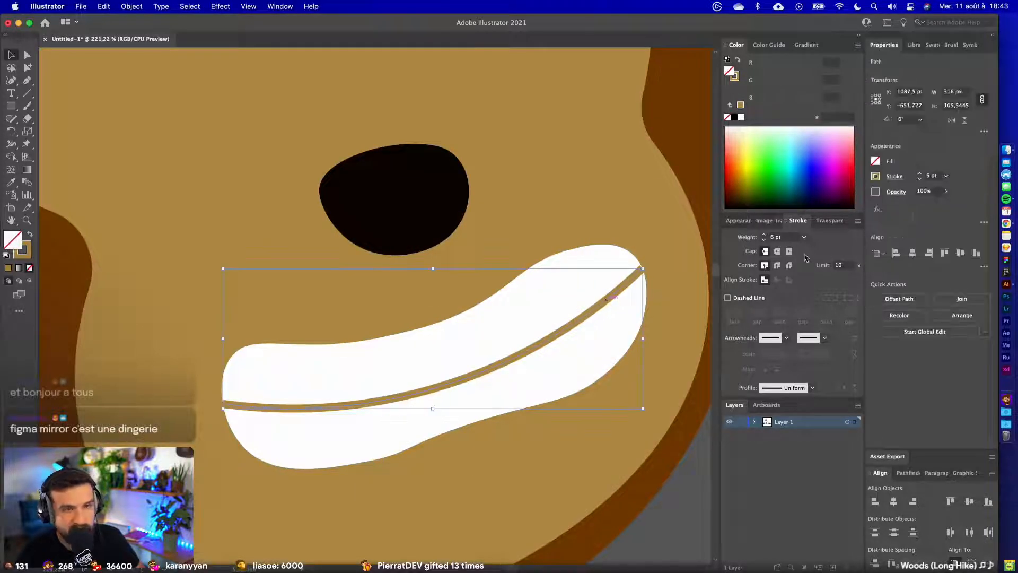
left_click(674, 541)
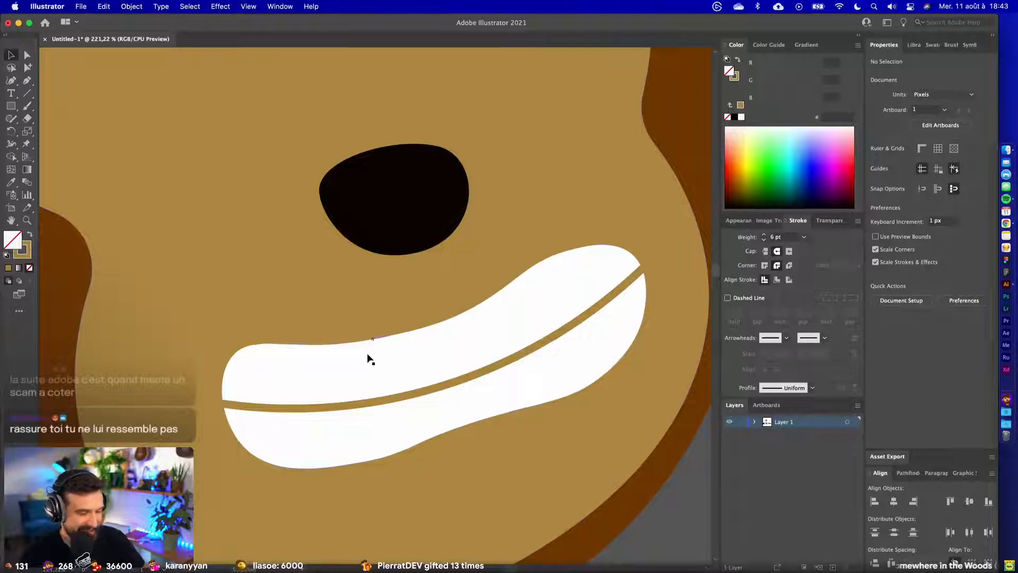
- Draw a slanted straight tooth divider with the Pen tool across the mouth's left end, from its upper edge to its lower edge
left_click(27, 80)
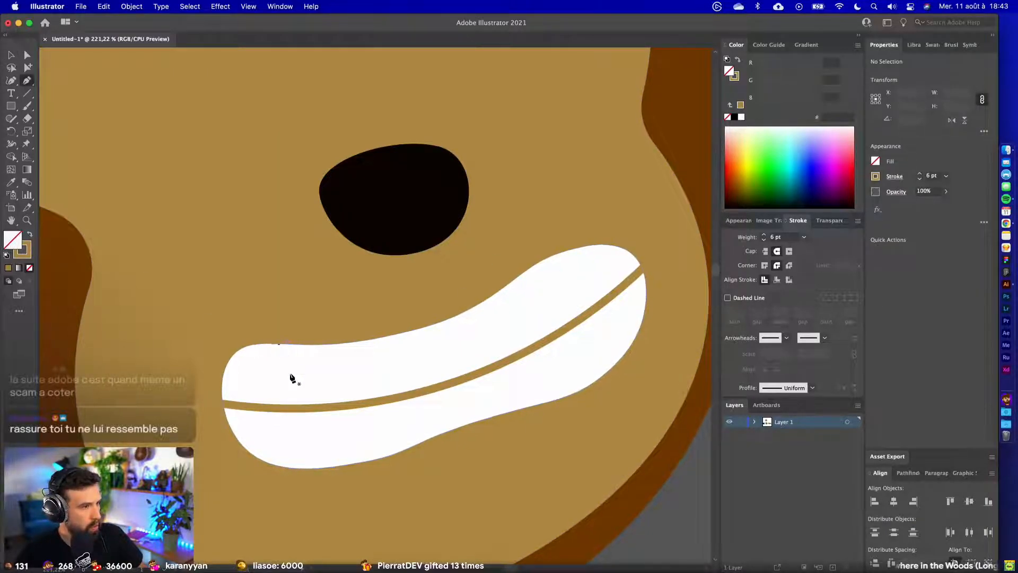
left_click(279, 343)
key("super+z")
left_click(287, 347)
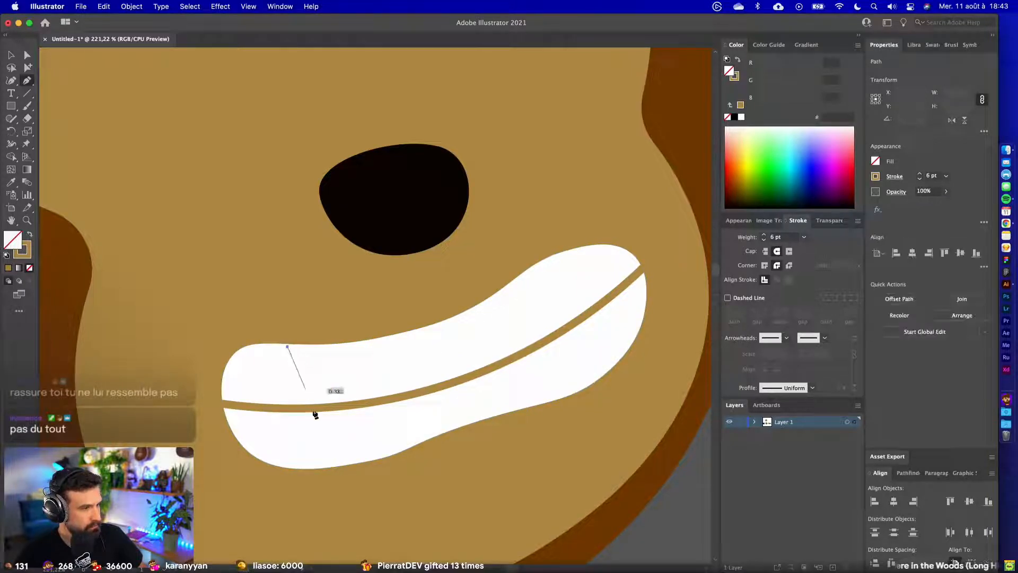
left_click(330, 471)
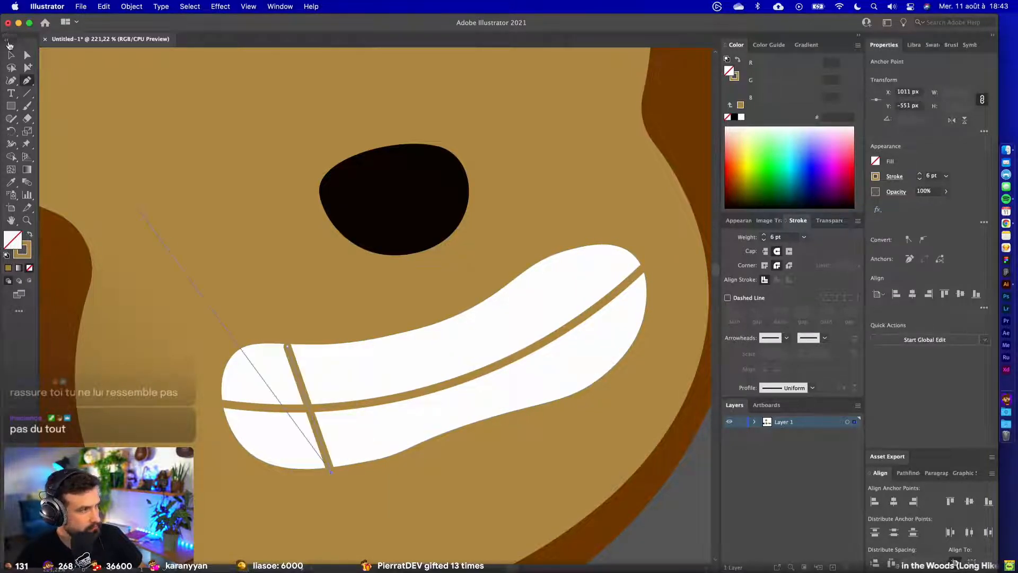
- Move the top end of the tooth divider slightly right along the mouth's upper edge to make the line steeper
left_click(9, 54)
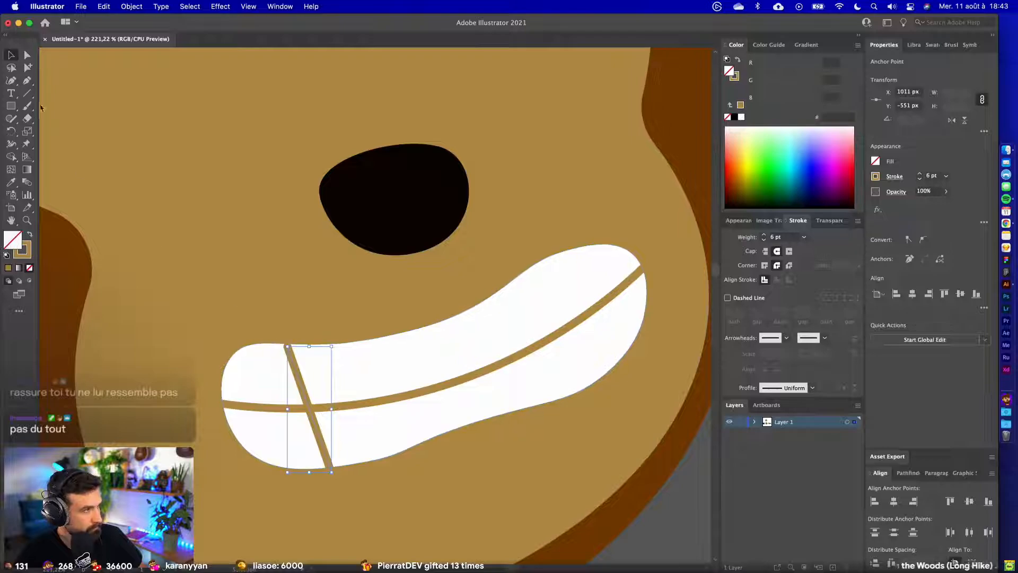
left_click(27, 55)
scroll(277, 330, "up", 3)
left_click_drag(298, 367, 317, 365)
left_click(11, 55)
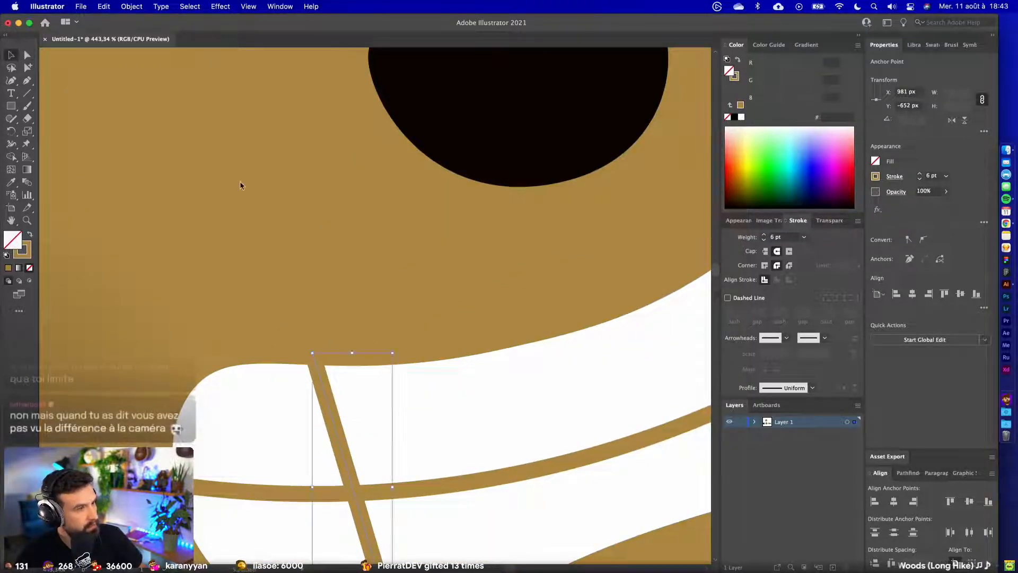
left_click(241, 186)
scroll(241, 187, "down", 5)
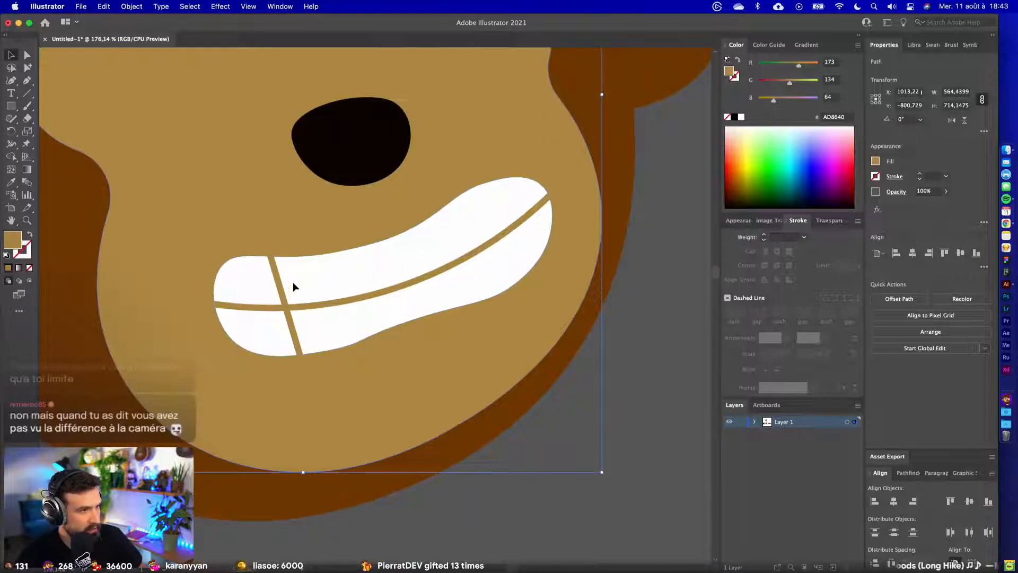
- Duplicate the tooth divider three times along the mouth and space the middle copies evenly between the outer ones
mouse_move(295, 288)
left_mouse_down()
mouse_move(351, 272)
mouse_move(281, 286)
left_mouse_up()
left_click_drag(353, 268, 484, 219)
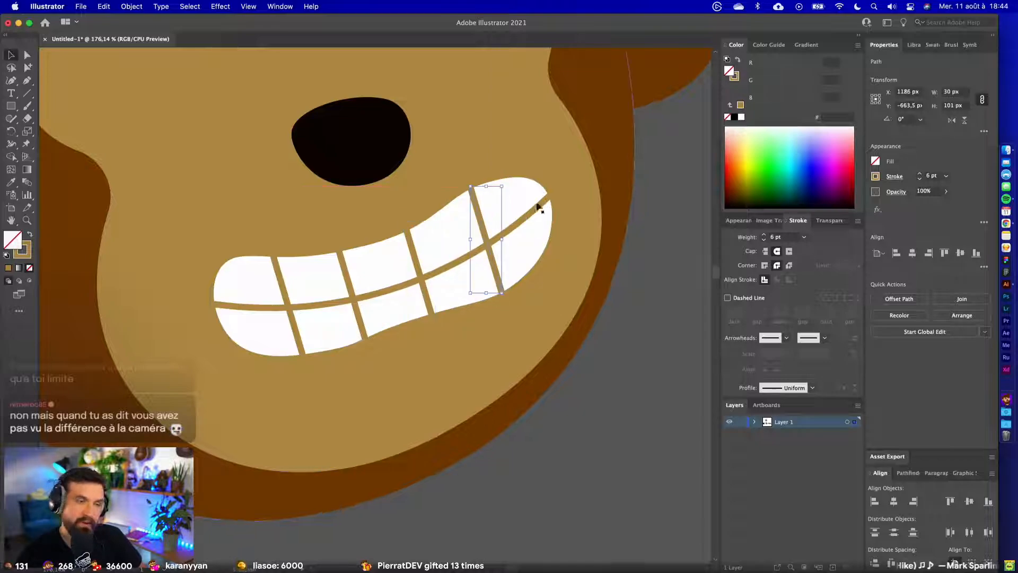
left_click(410, 250, "shift")
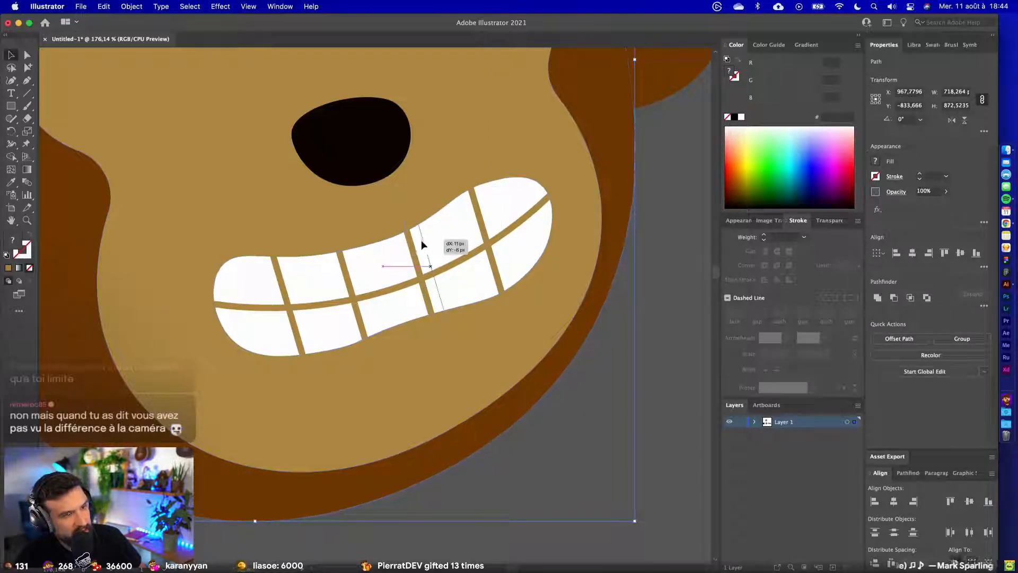
left_click_drag(421, 241, 352, 259)
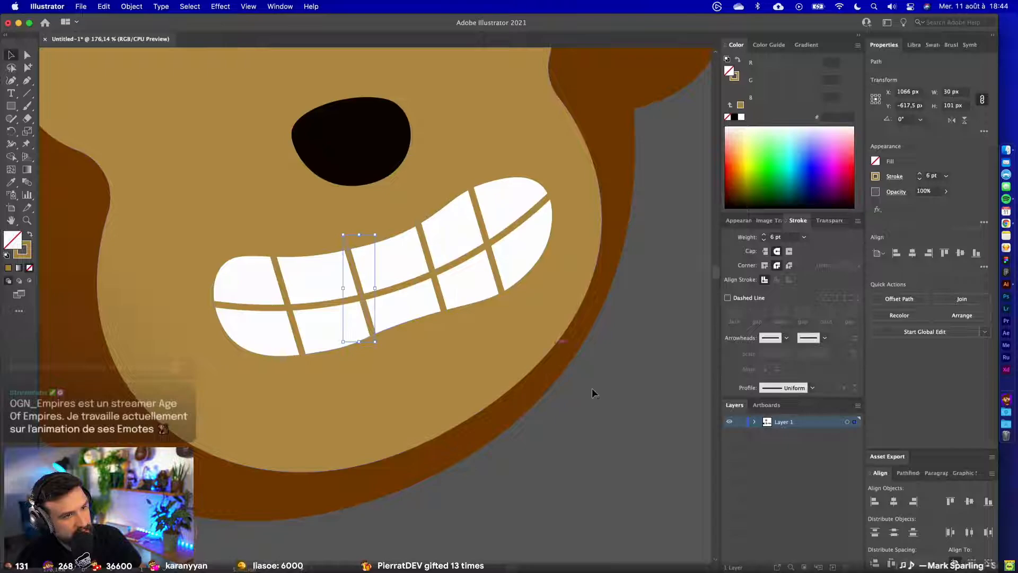
left_click(591, 399)
scroll(591, 400, "down", 10)
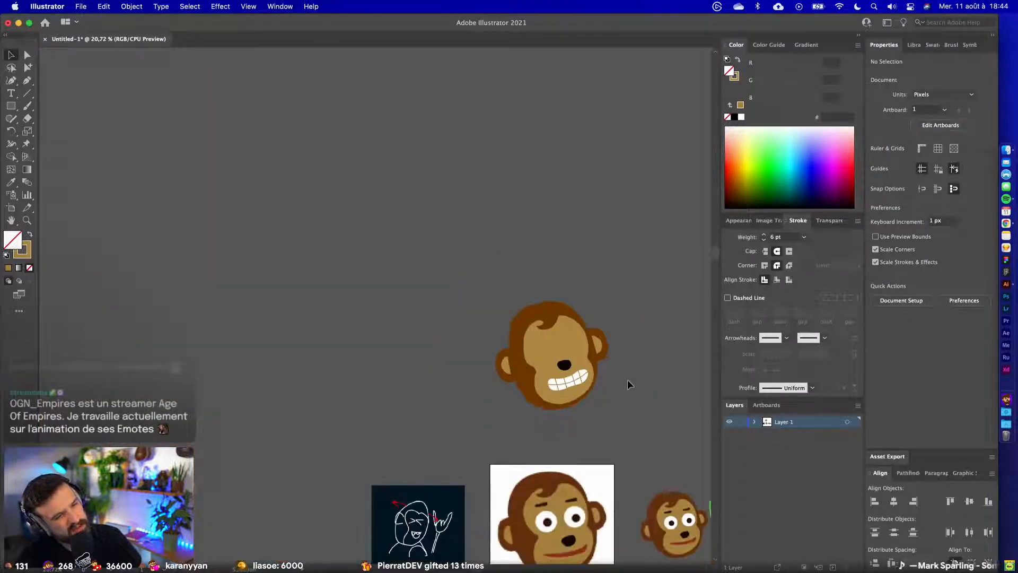
scroll(635, 379, "down", 2)
scroll(635, 378, "right", 2)
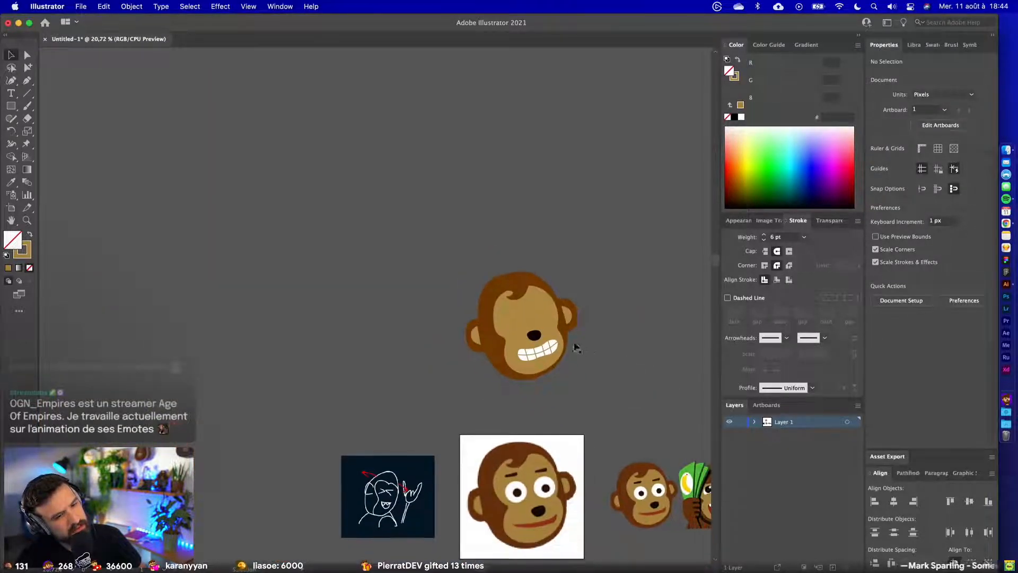
- Add an anchor near the middle of the rightmost tooth divider, convert it to smooth and bend the line into a slight curve
scroll(562, 339, "up", 6)
scroll(573, 340, "up", 4)
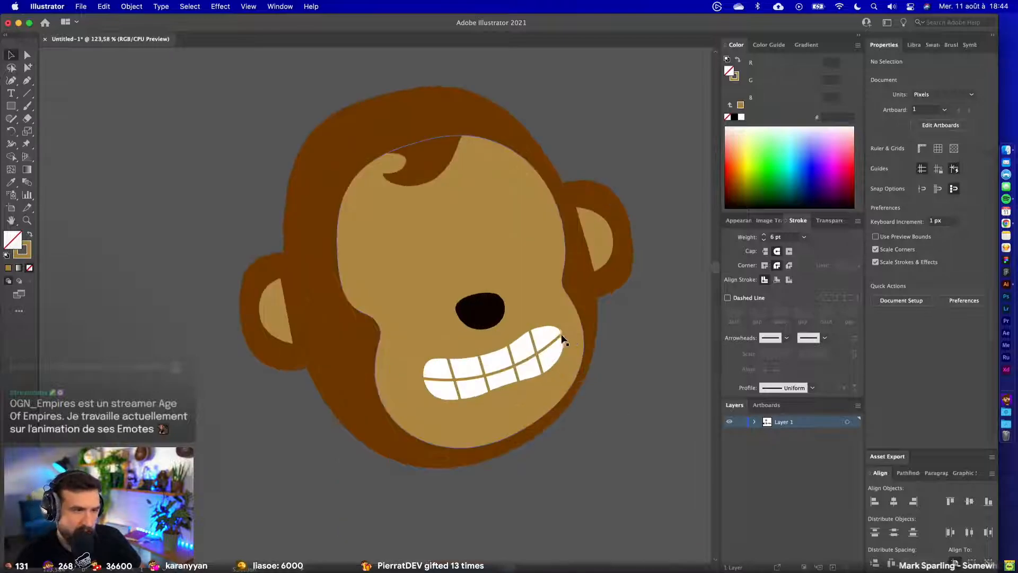
left_click(561, 353)
left_click(504, 342)
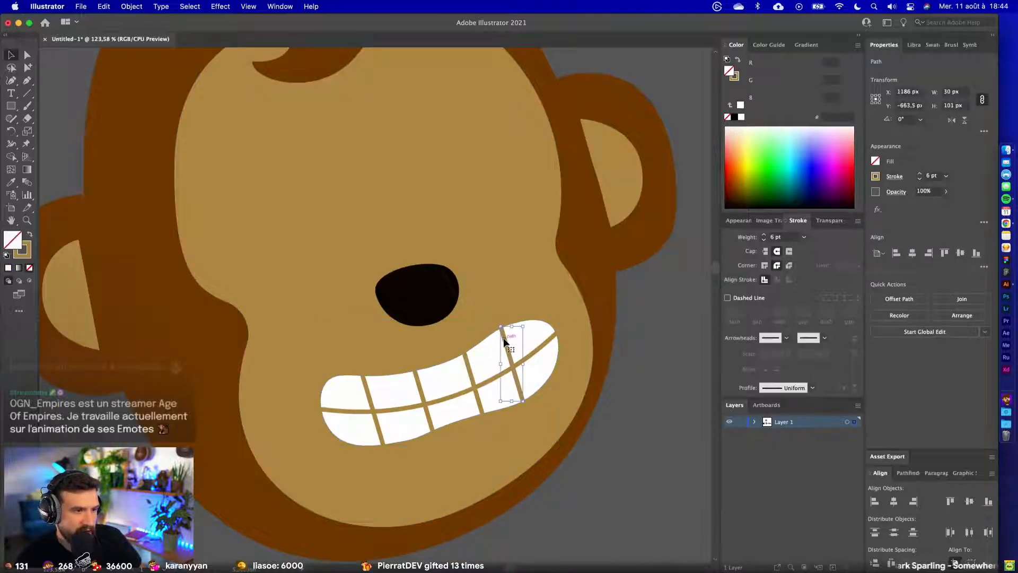
scroll(504, 344, "up", 5)
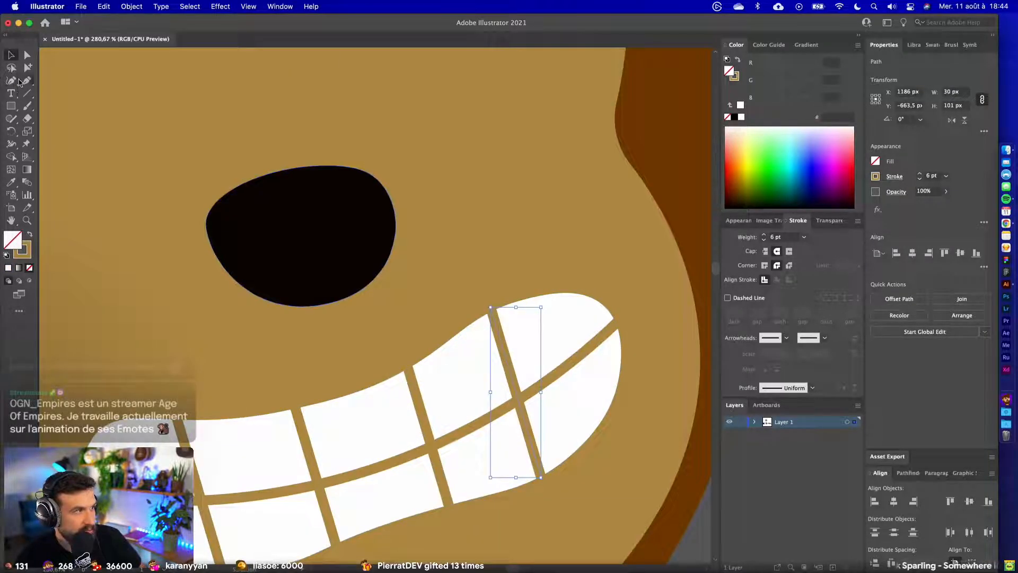
left_click(27, 80)
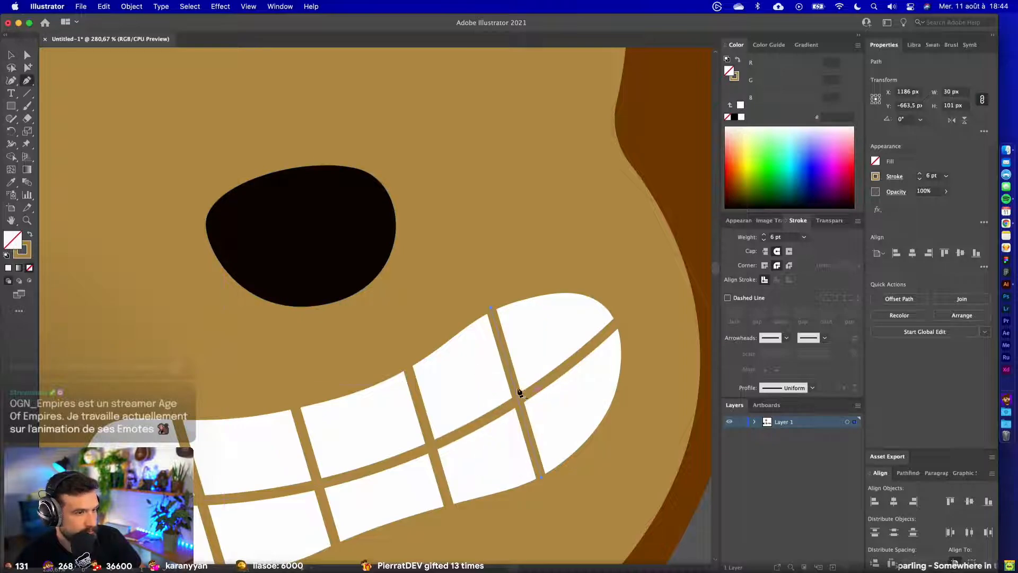
left_click(520, 392)
left_click(27, 55)
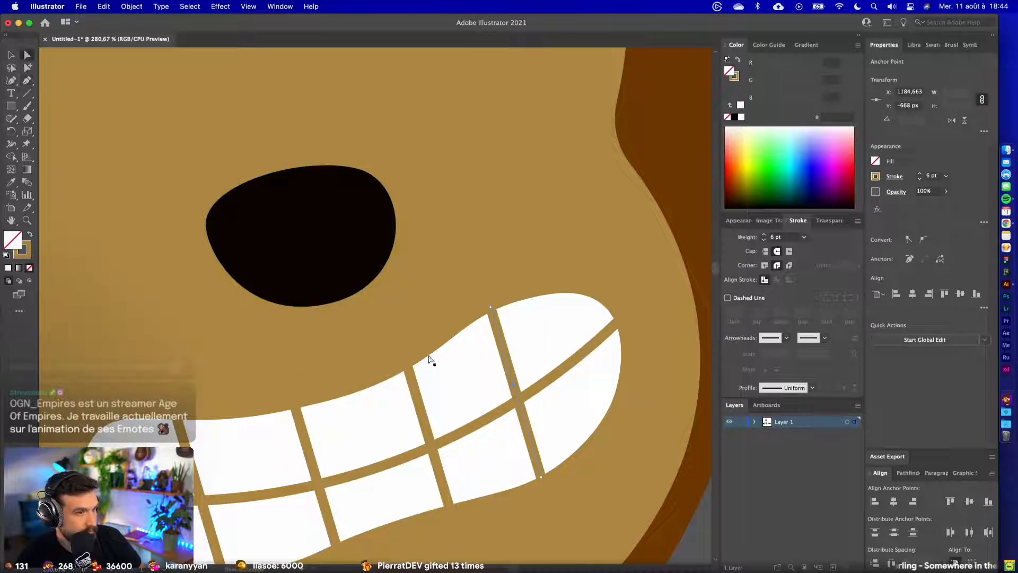
left_click_drag(516, 386, 525, 380)
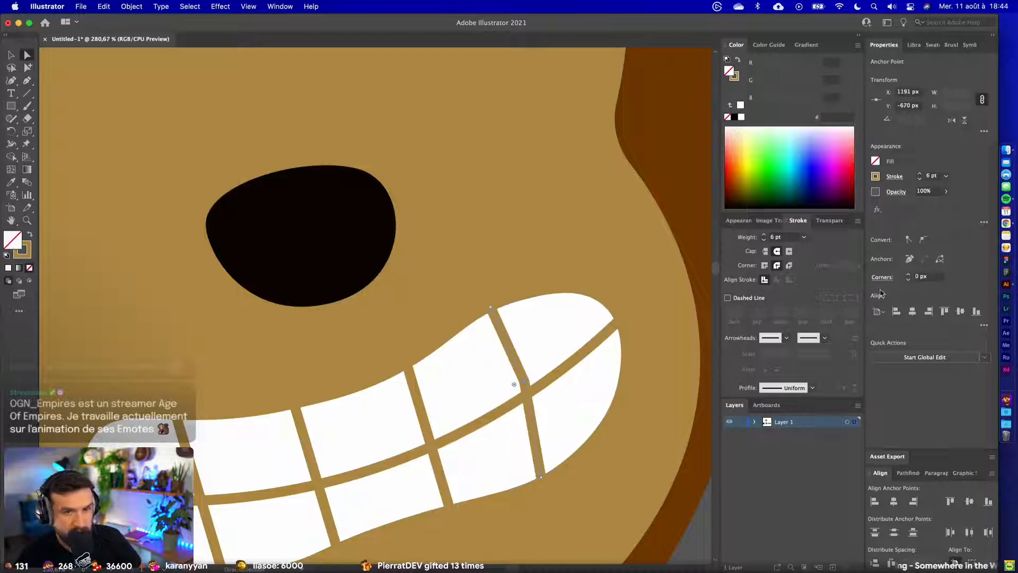
left_click(921, 239)
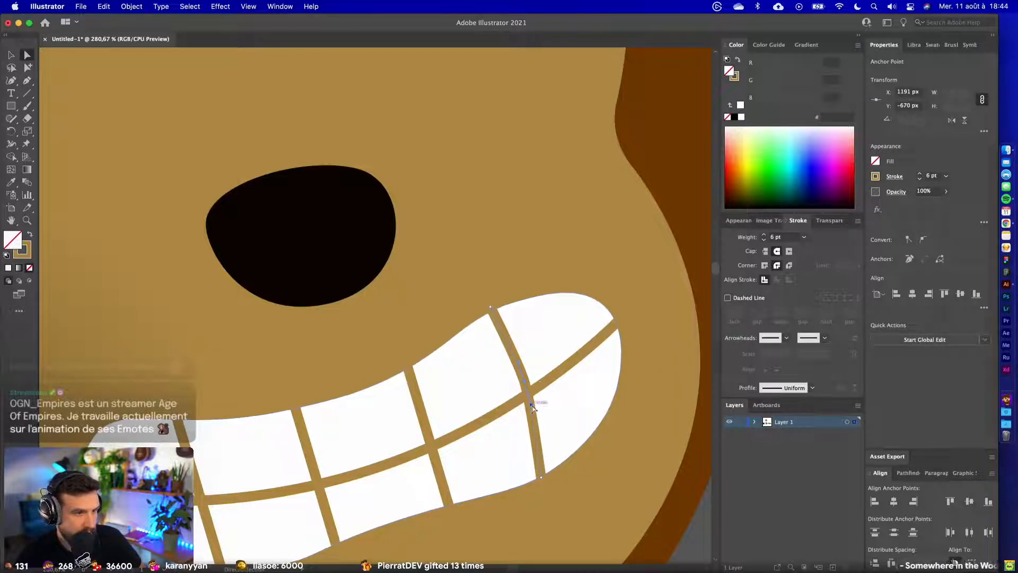
left_click_drag(530, 416, 518, 375)
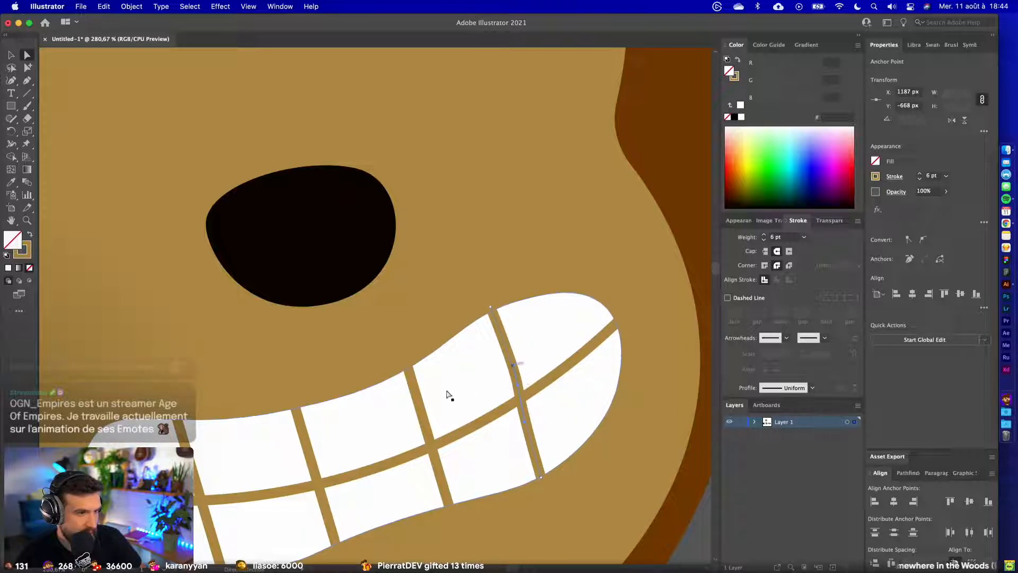
- Curve the two middle tooth dividers with smooth handles, at the third line's lower end and the second line's upper end
left_click(424, 420)
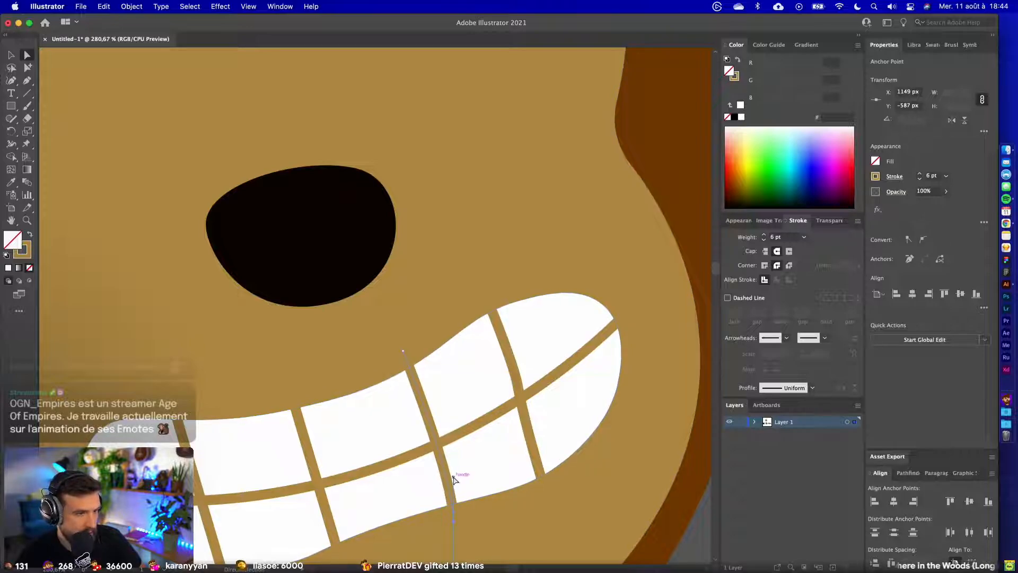
scroll(416, 289, "down", 5)
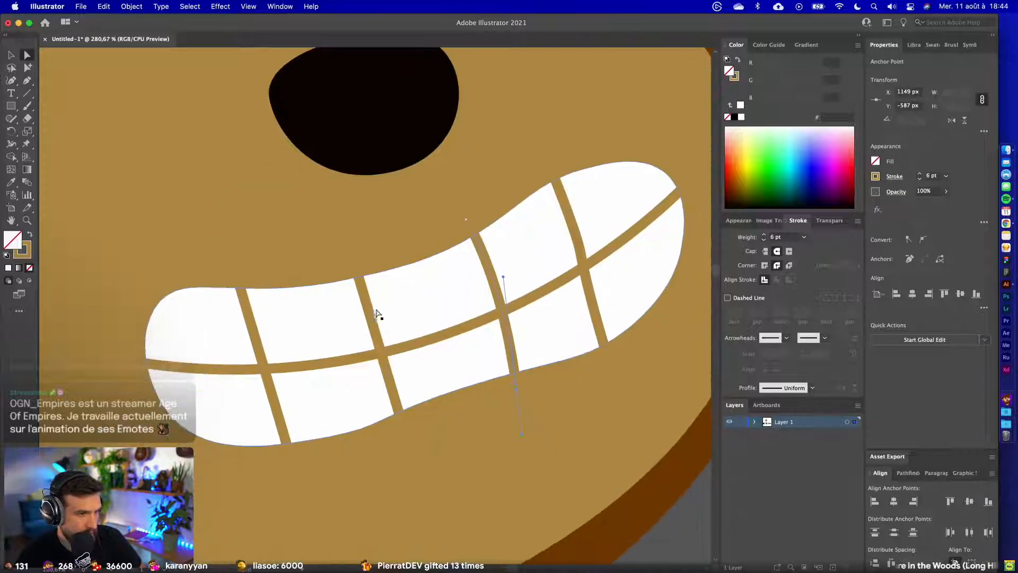
left_click(370, 314)
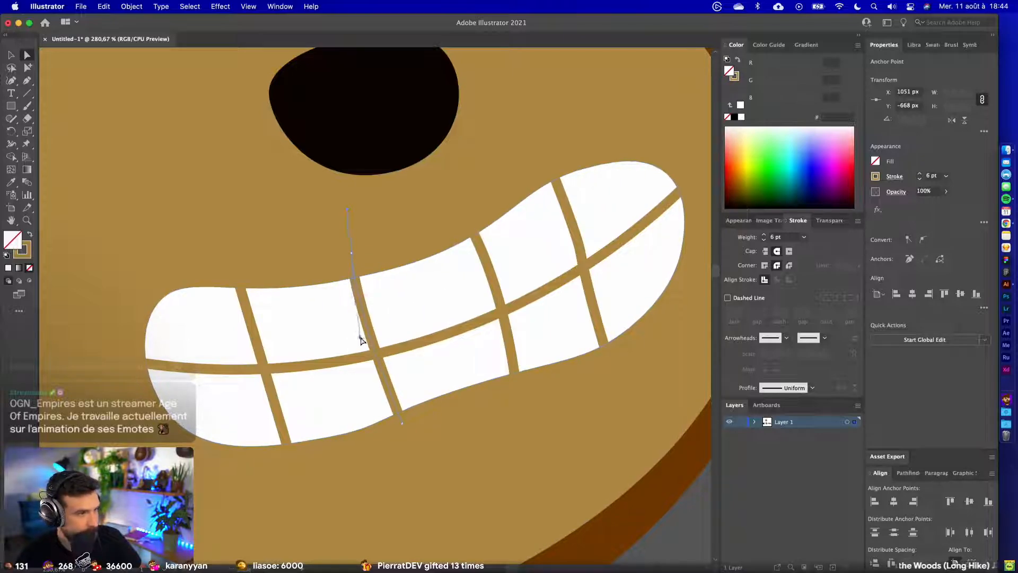
- Convert the leftmost tooth divider's bottom anchor to smooth and adjust its handle to curve the line
left_click(249, 316)
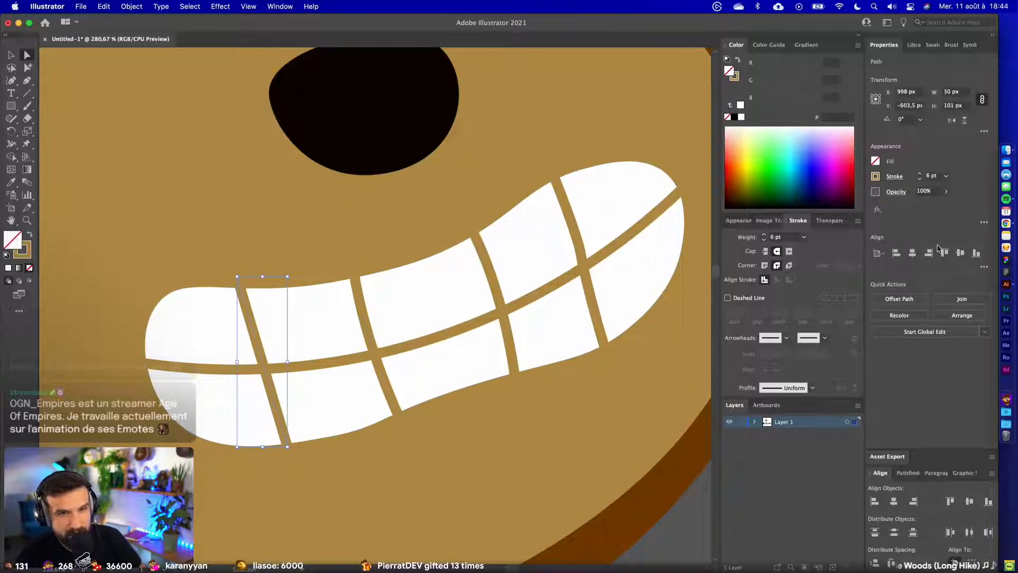
left_click(288, 447)
left_click(922, 240)
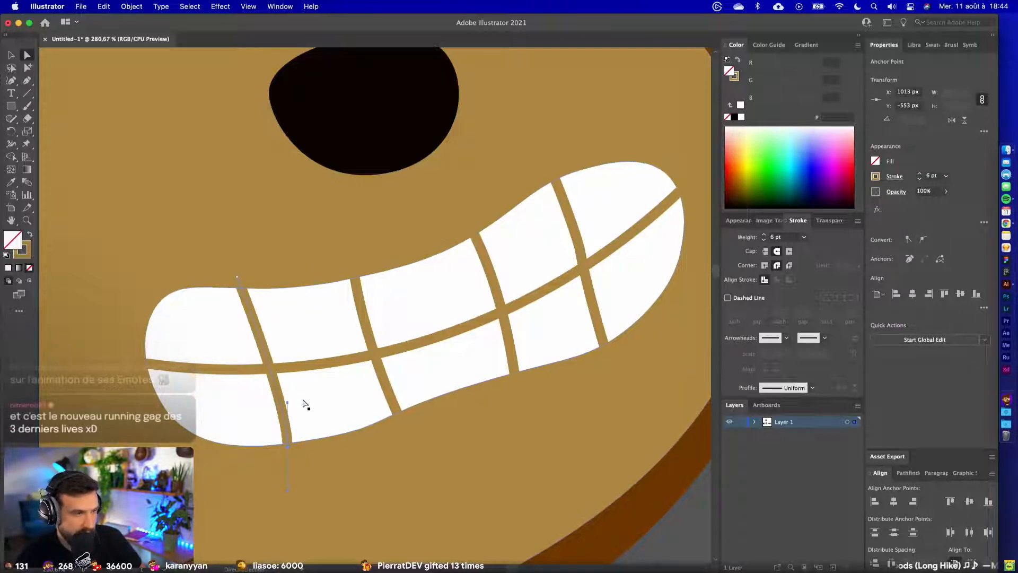
left_click_drag(287, 402, 276, 370)
scroll(629, 481, "down", 5)
left_click(693, 531)
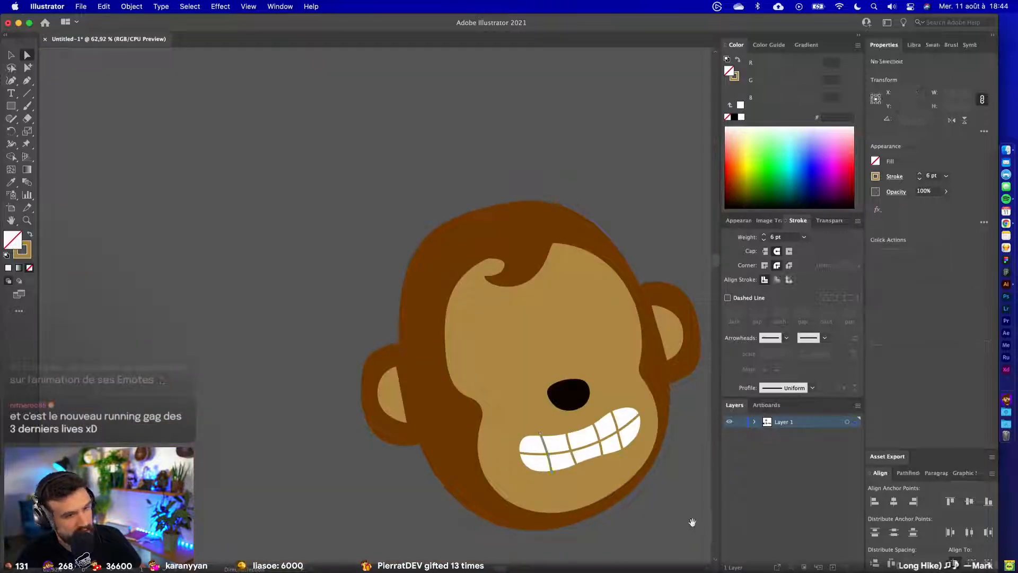
left_click_drag(693, 522, 567, 431)
scroll(515, 414, "down", 1)
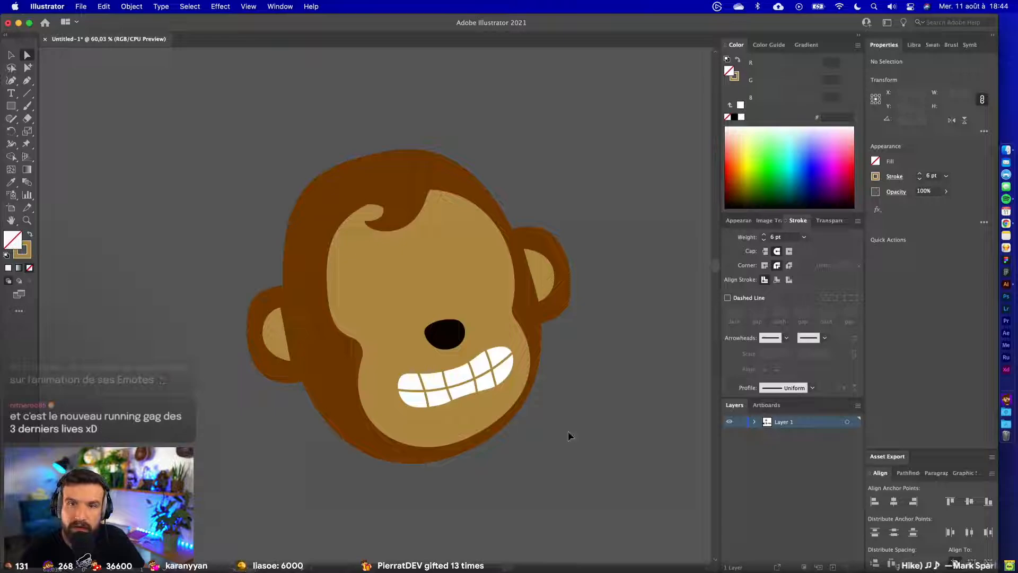
- Start saving the document and browse to the Headbang folder inside PROJET PERSO's OGN_EMPIRES folder
key("super+s")
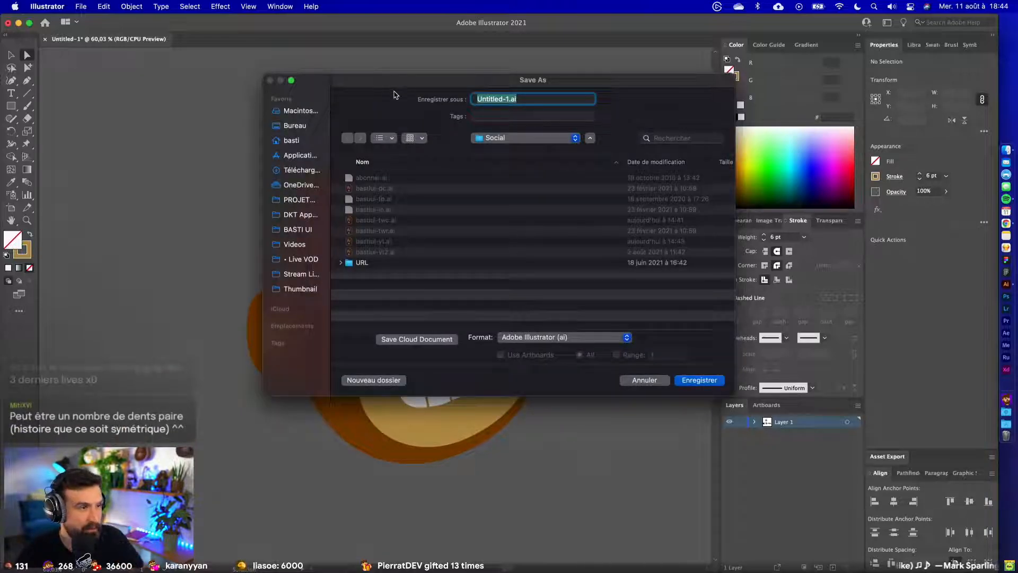
left_click(295, 127)
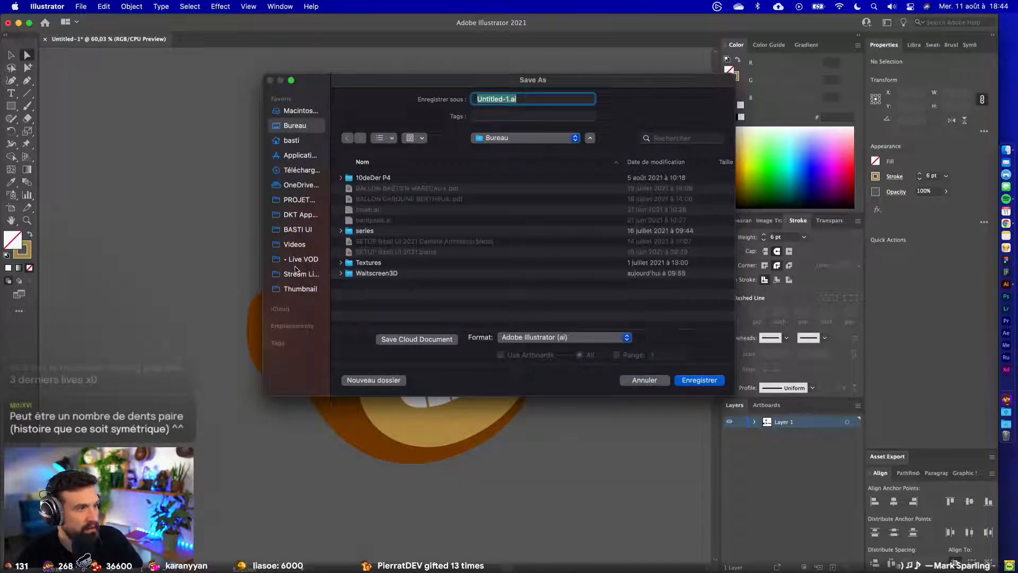
left_click(296, 230)
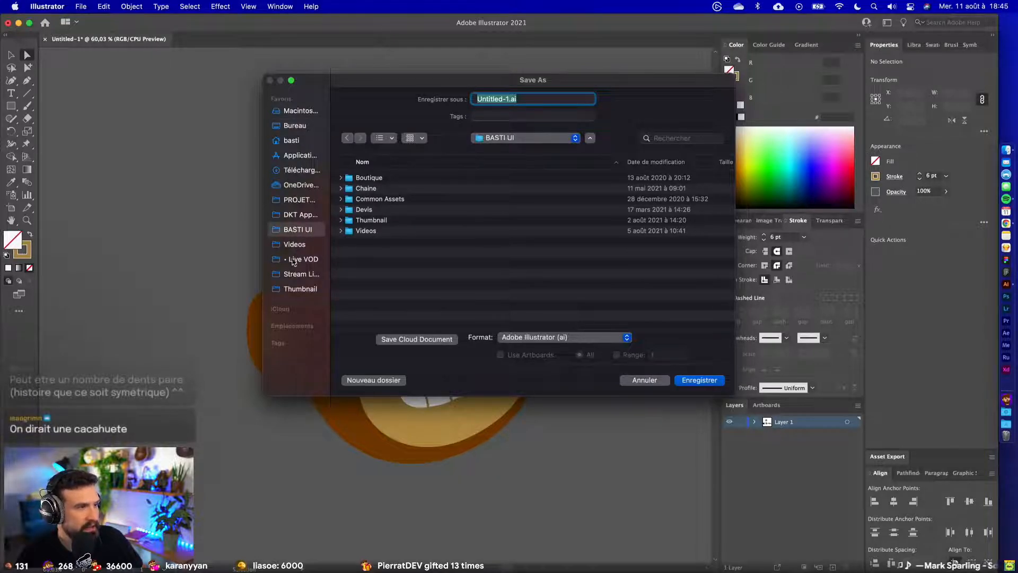
left_click(525, 138)
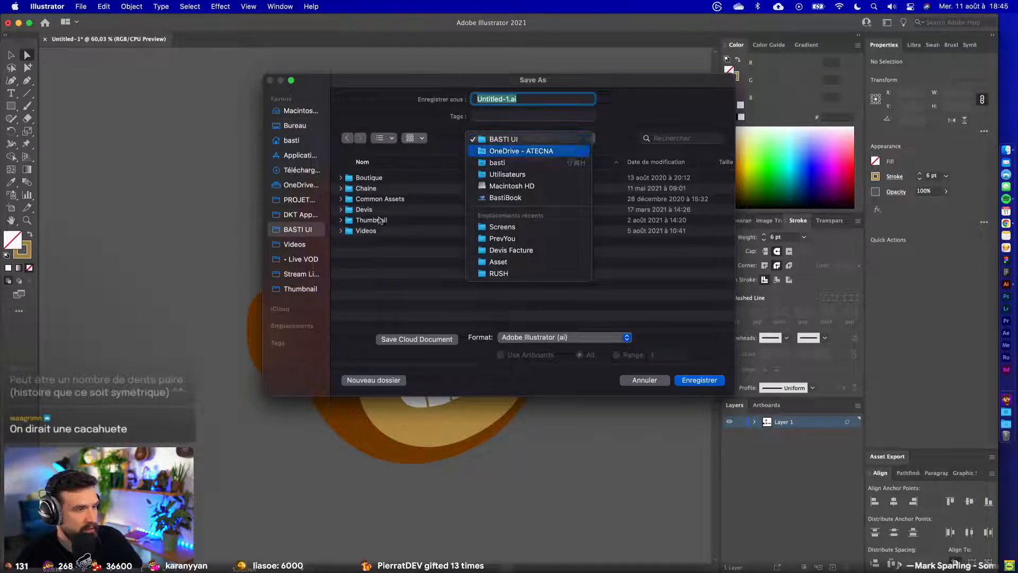
left_click(578, 150)
left_click(374, 255)
double_click(375, 259)
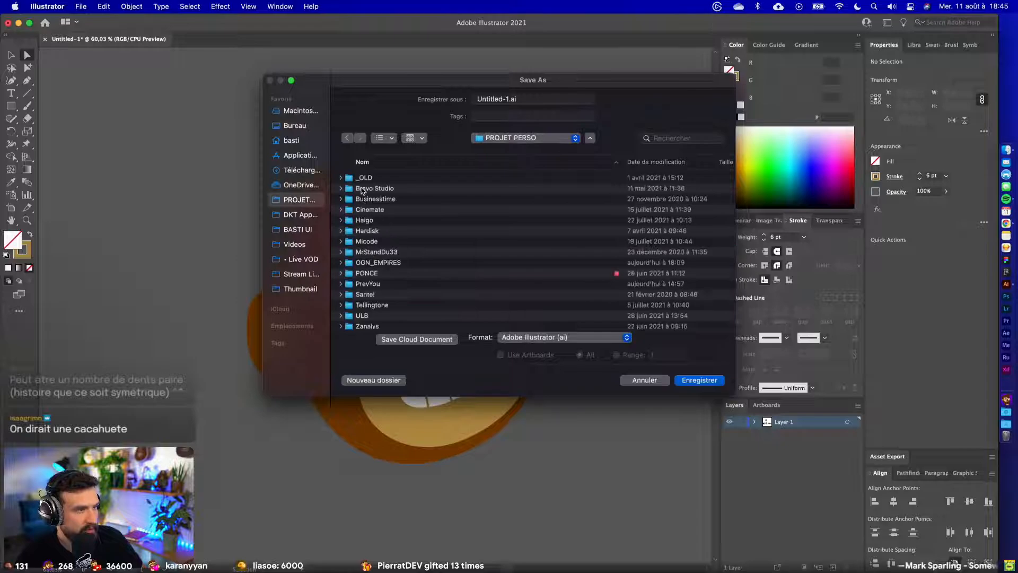
double_click(374, 263)
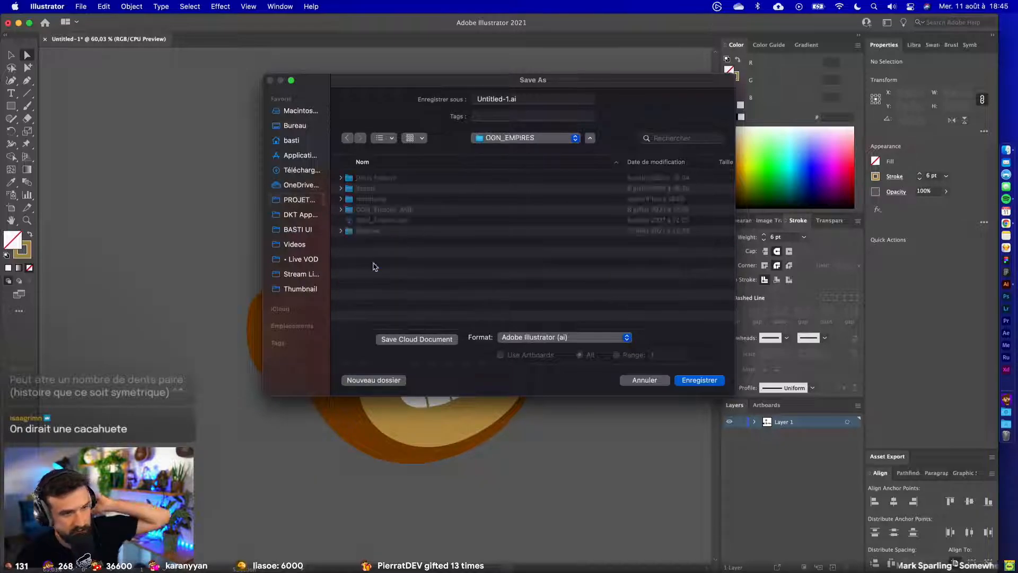
double_click(373, 199)
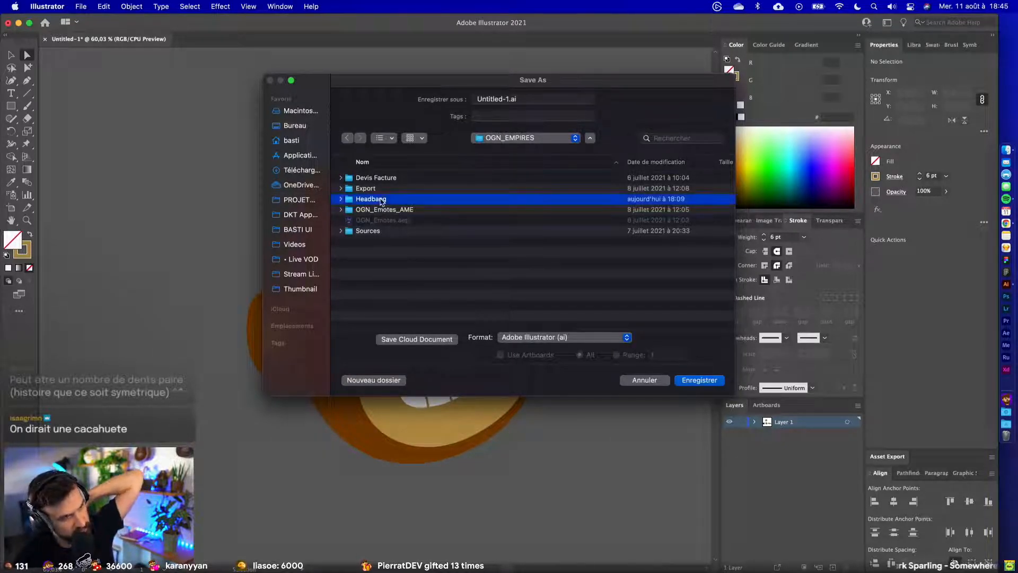
- Name the file HeadBang Illustration.ai and save it in Adobe Illustrator format with the default options
left_click(503, 99)
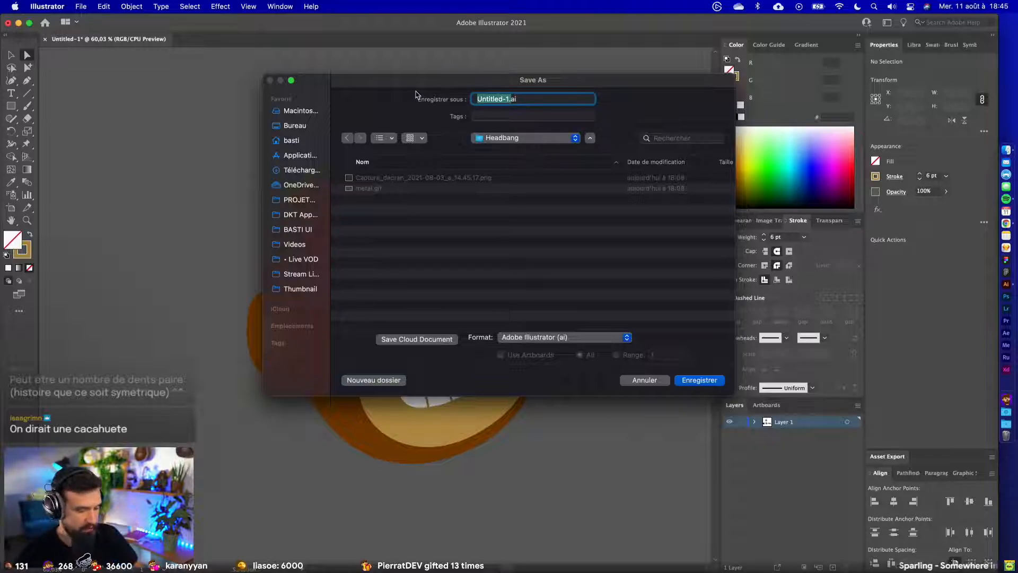
left_click(480, 99)
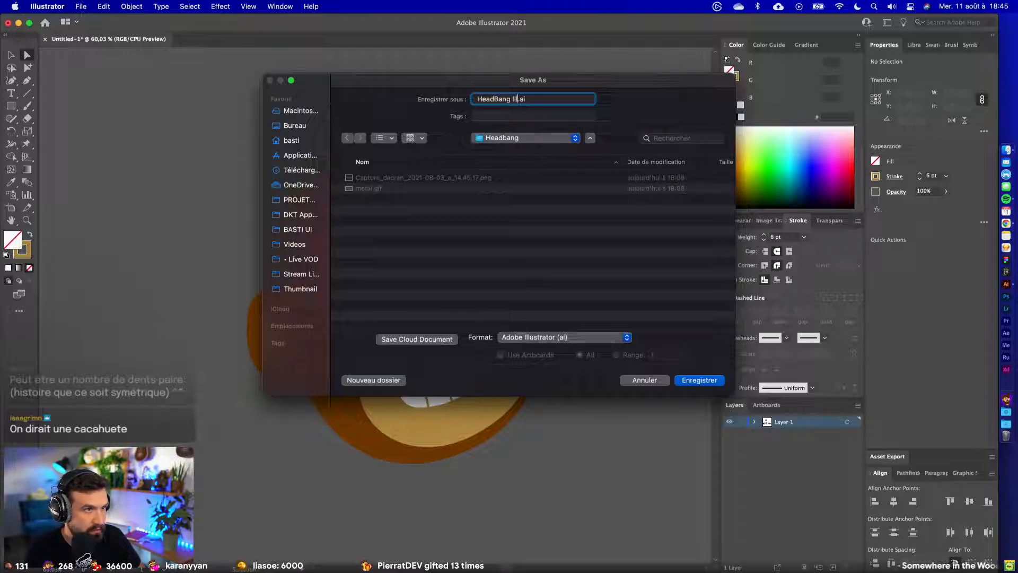
type("ustration")
key("Return")
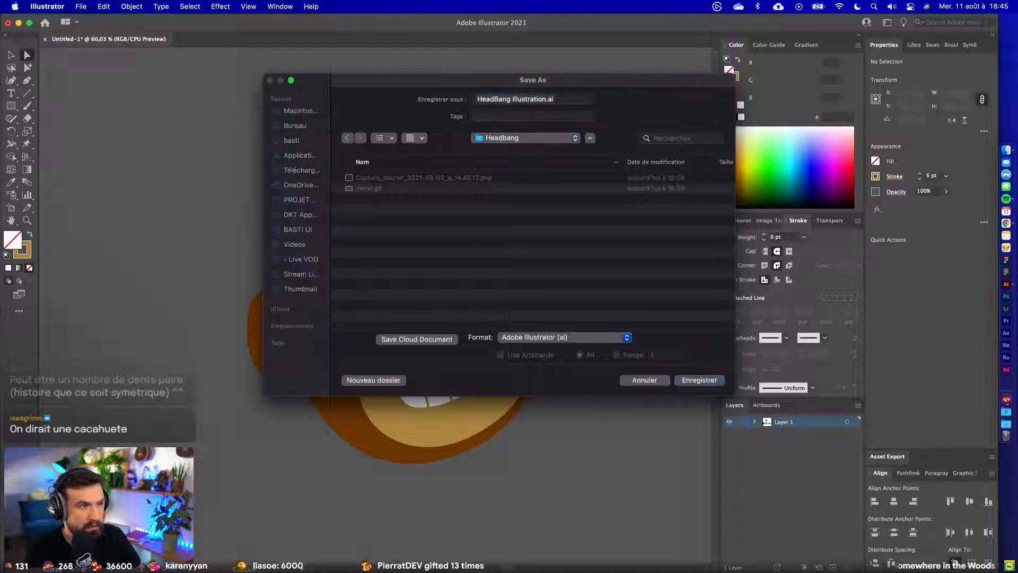
key("Return")
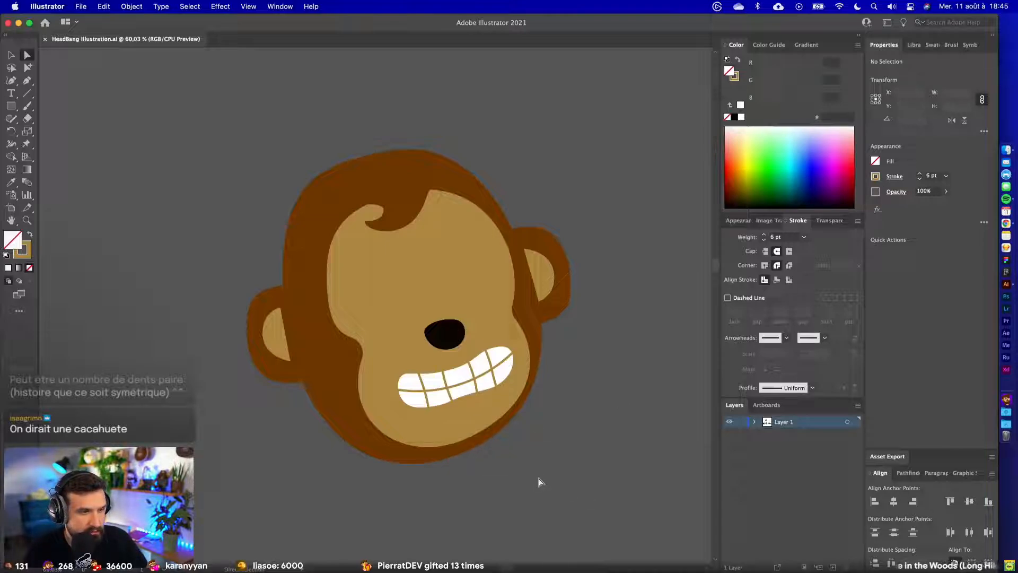
- Bend the second tooth divider towards the middle of the mouth and delete the third divider
scroll(550, 477, "down", 5)
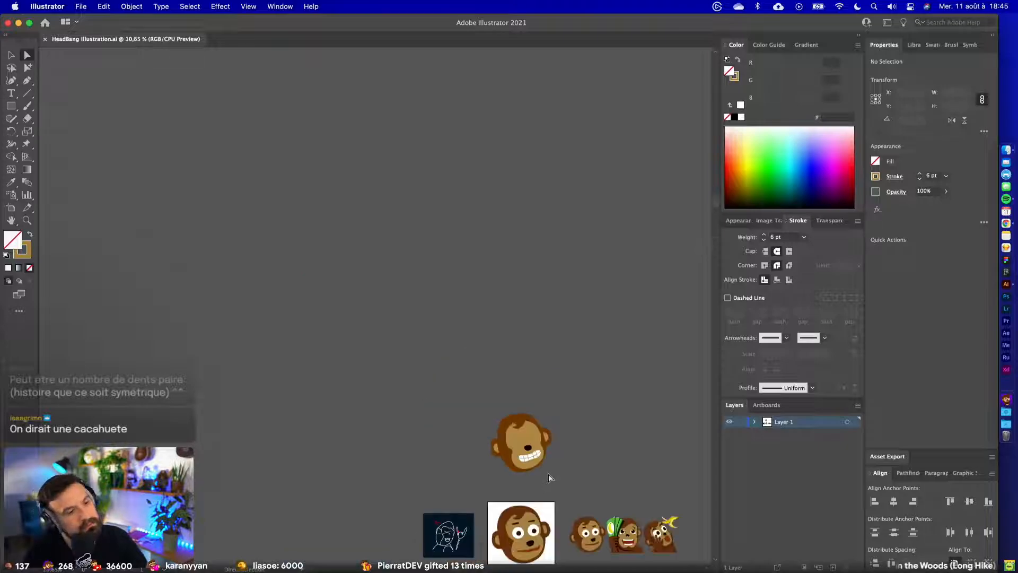
scroll(565, 425, "down", 3)
scroll(538, 399, "up", 5)
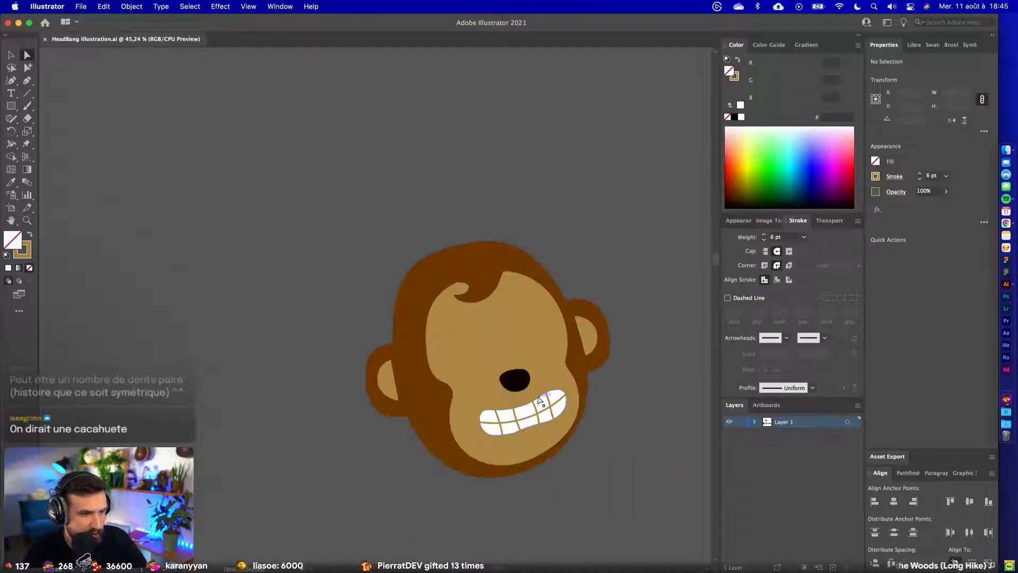
scroll(538, 398, "up", 3)
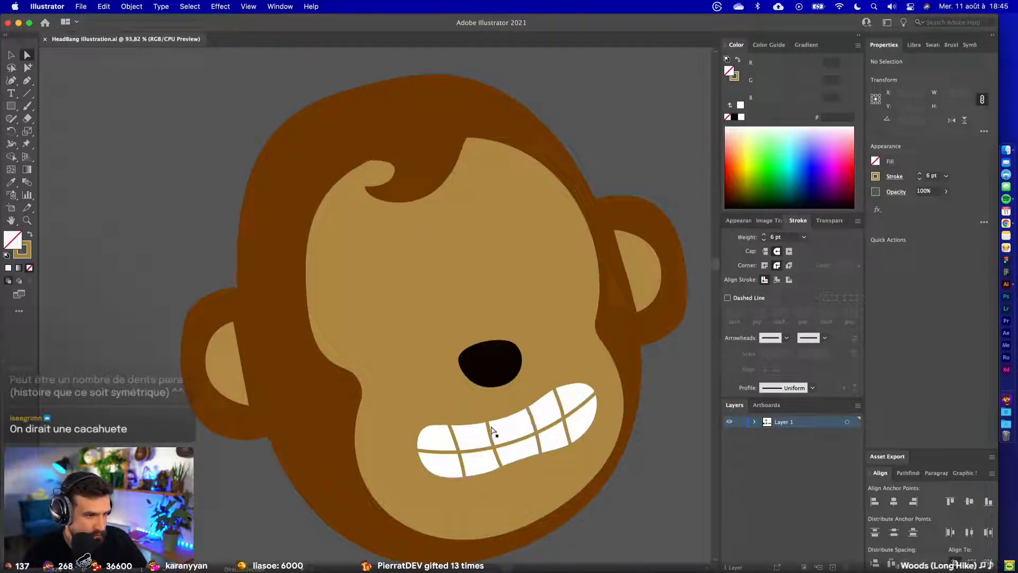
left_click_drag(490, 431, 513, 425)
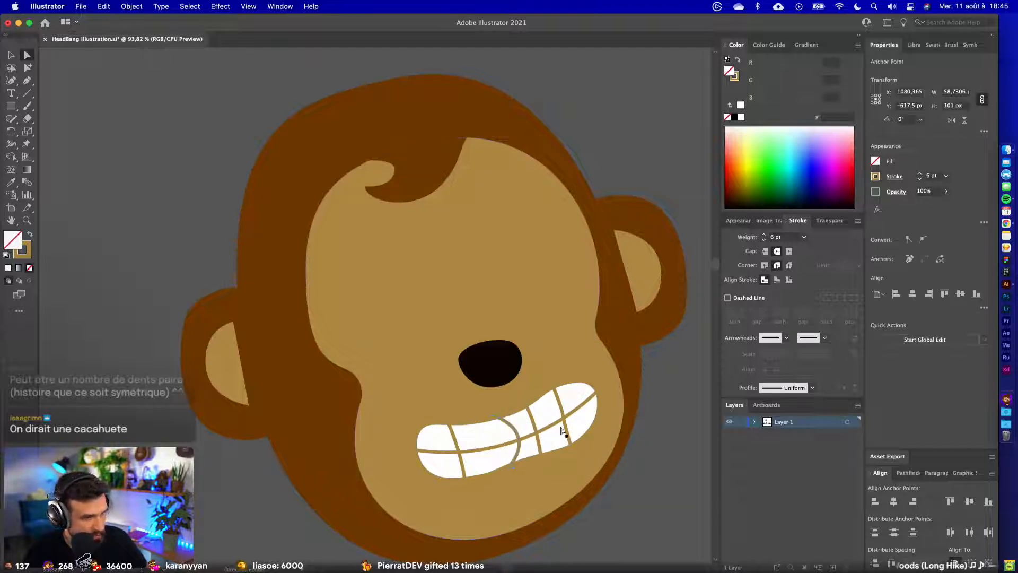
left_click(530, 414)
key("Delete")
key("Delete")
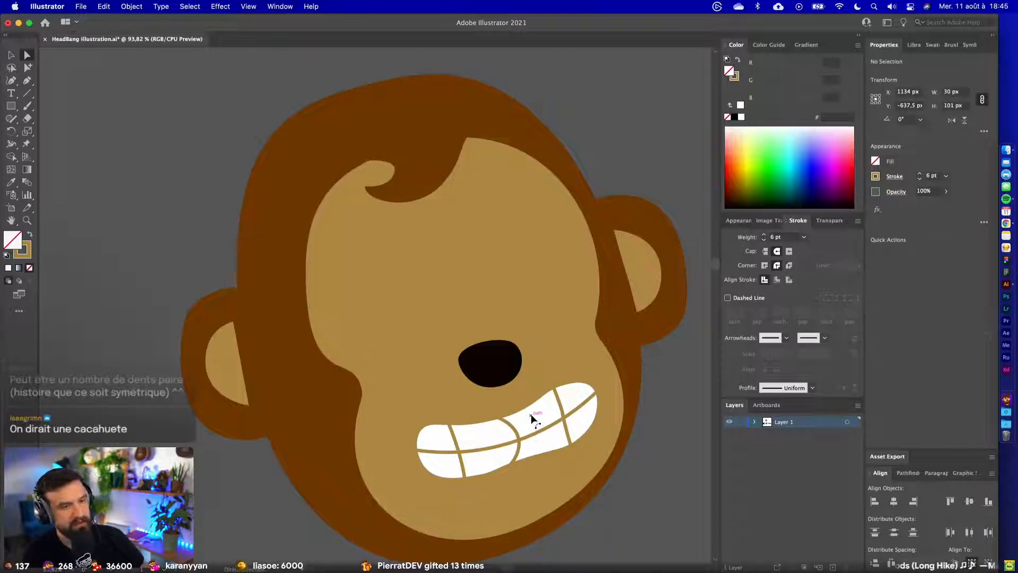
- Adjust the handles of the middle tooth divider's upper and lower anchors to reduce its bend to a slight curve
key("v")
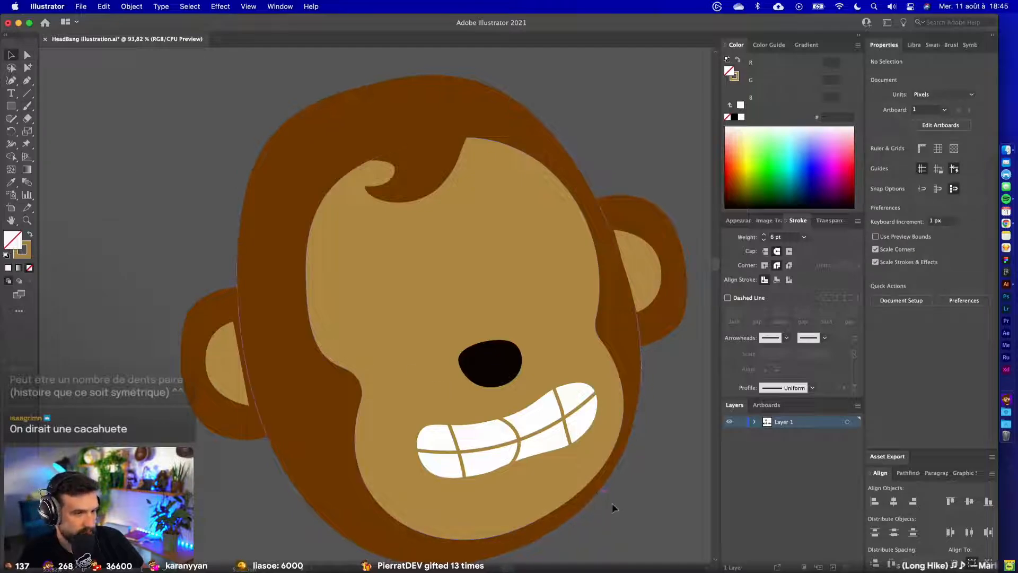
scroll(530, 446, "up", 5)
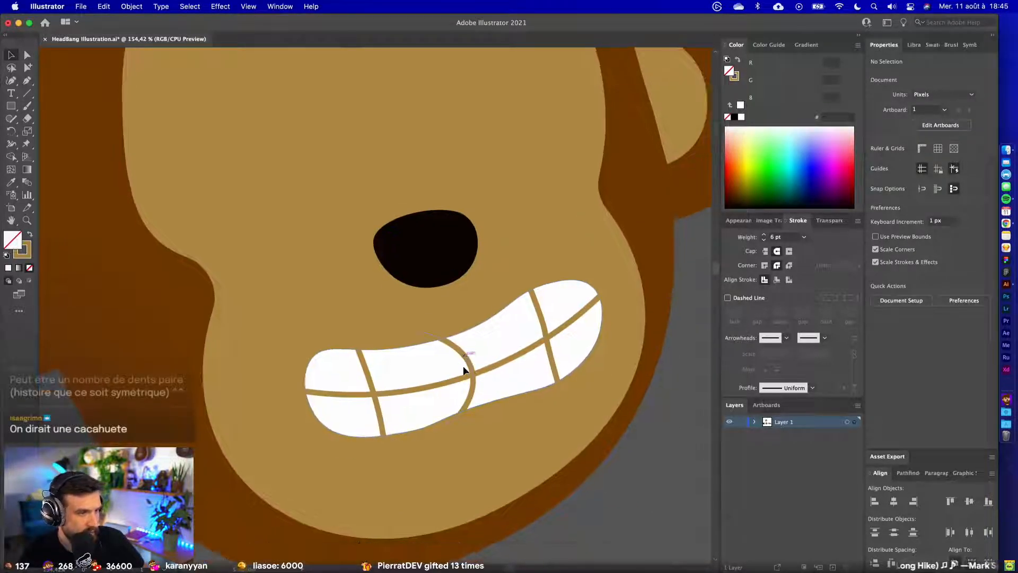
left_click(464, 367)
left_click(27, 54)
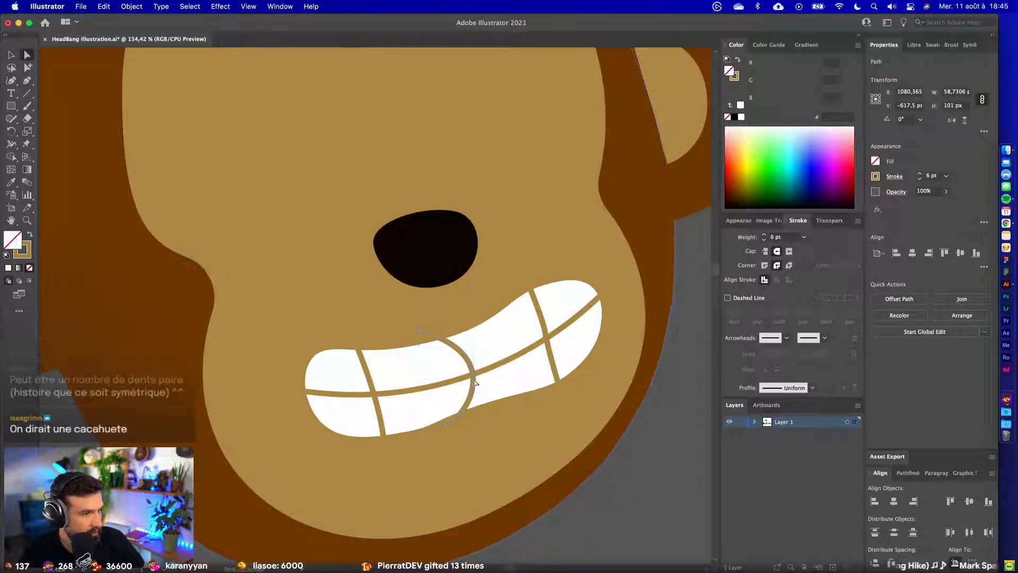
left_click(447, 424)
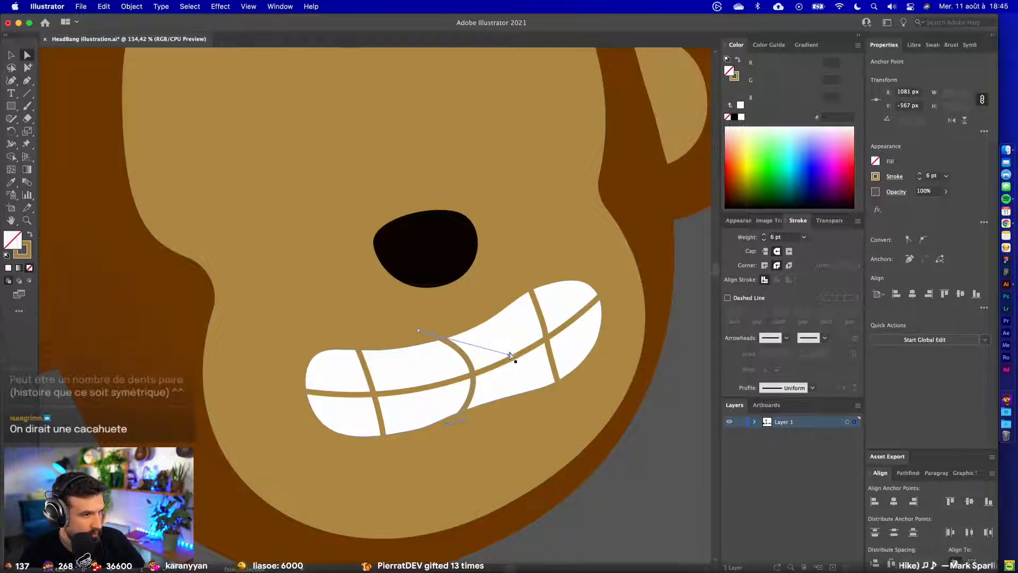
left_click_drag(511, 357, 438, 363)
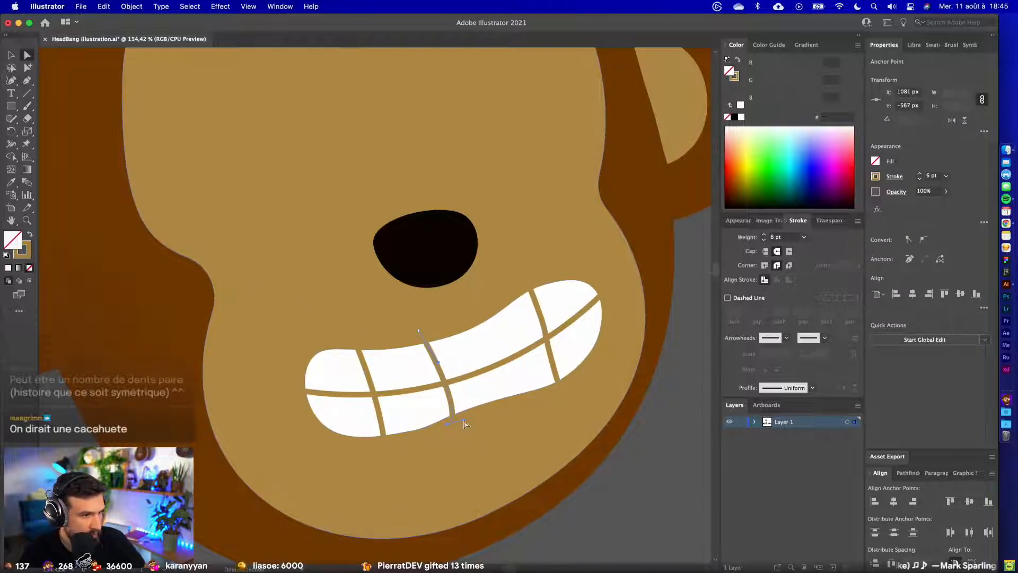
left_click_drag(464, 419, 449, 406)
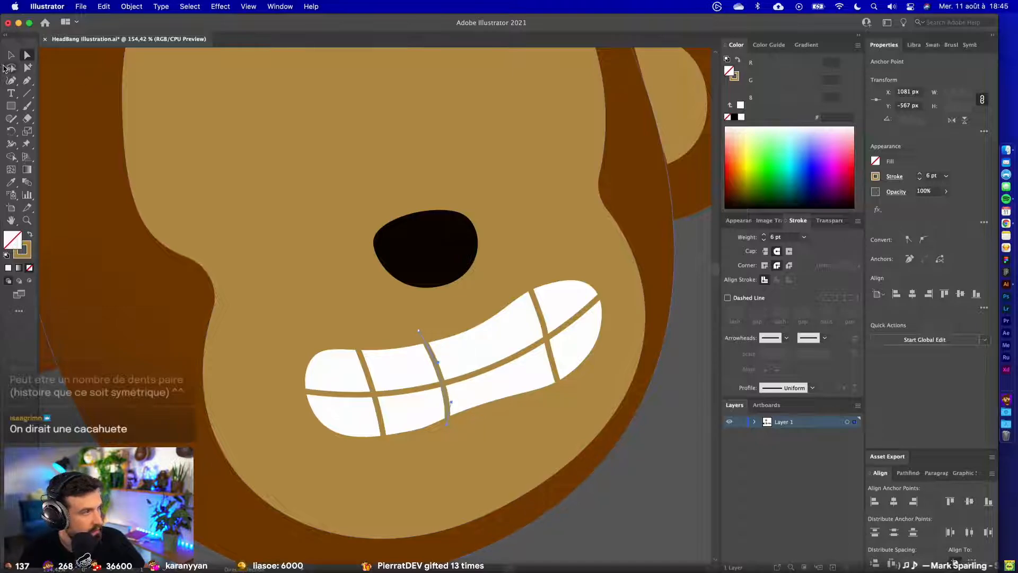
- Move the middle tooth divider to the mouth's centre and bring the two outer dividers closer to it at even spacing
left_click(11, 55)
left_click(435, 317)
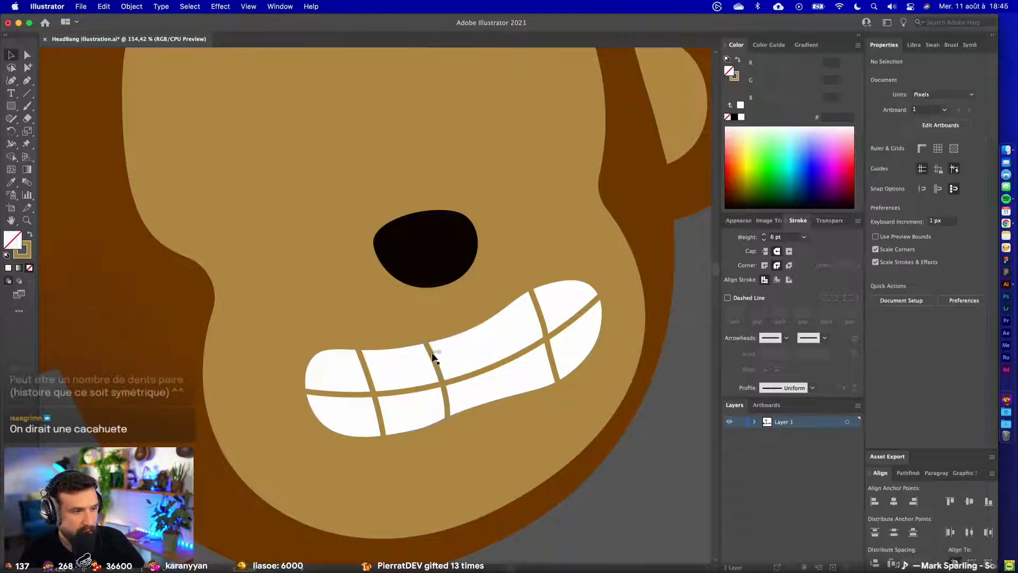
left_click_drag(460, 348, 460, 346)
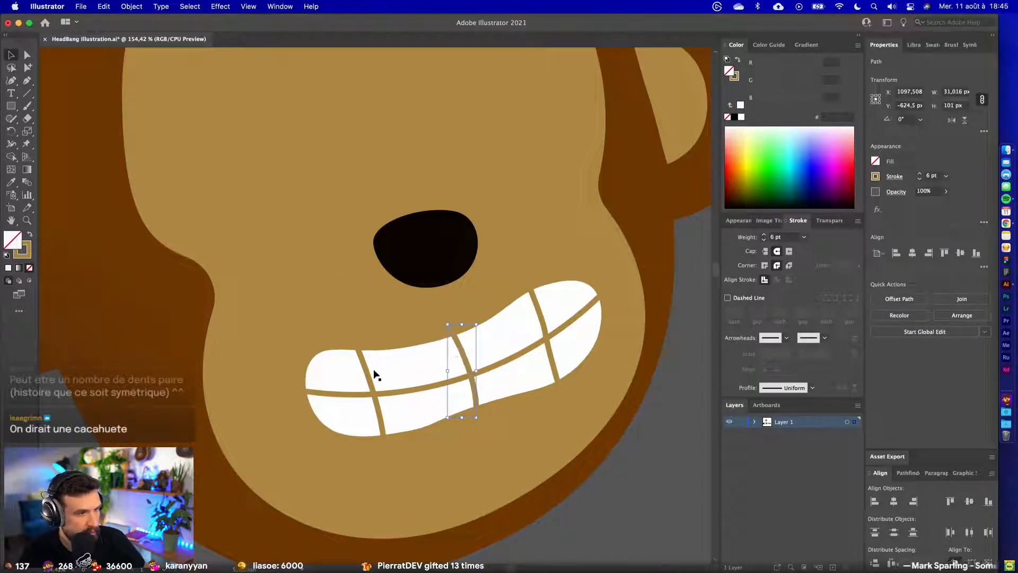
left_click_drag(370, 367, 407, 363)
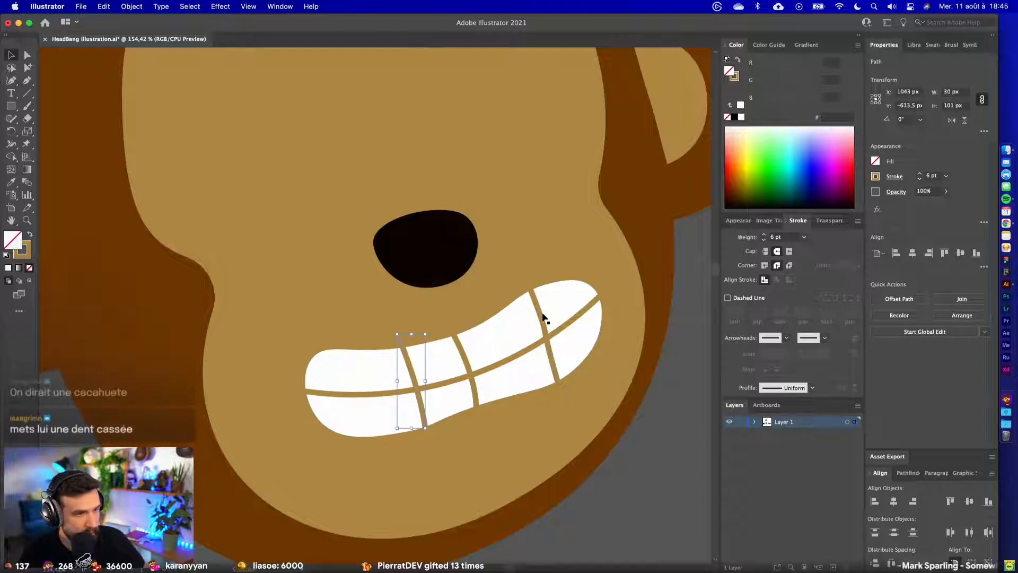
left_click(540, 313)
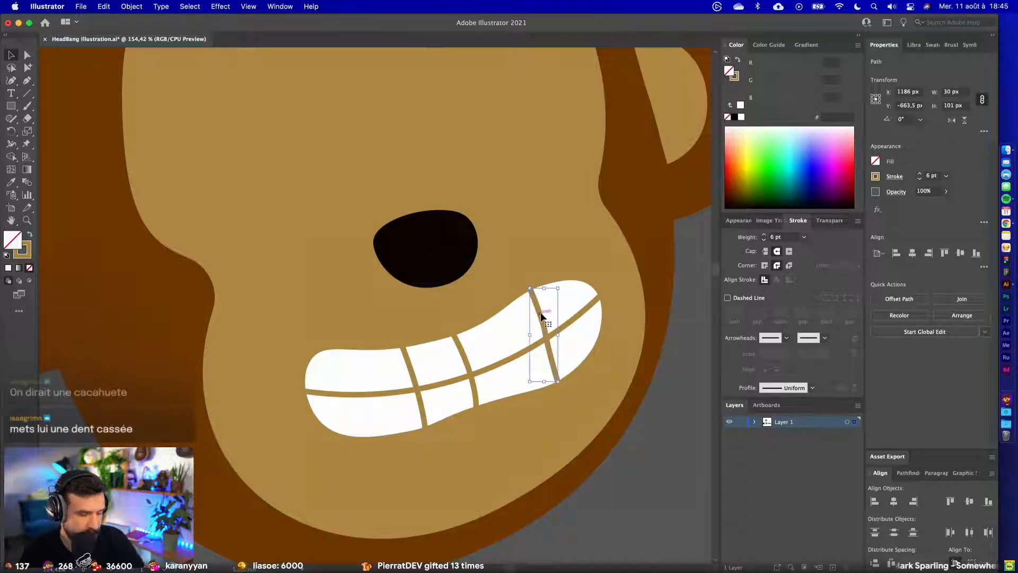
left_click_drag(540, 316, 511, 337)
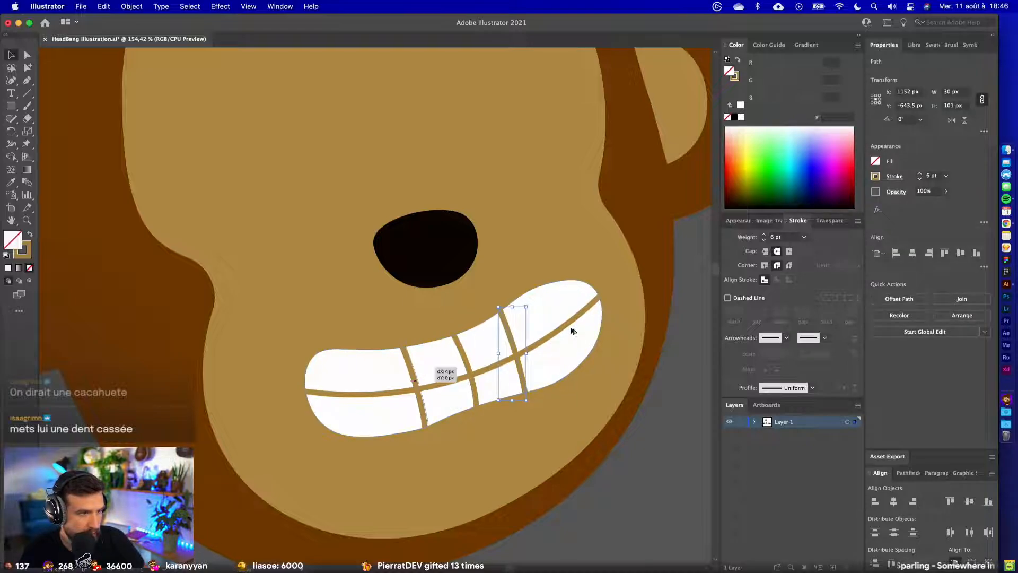
- Add one more tooth divider towards each end of the mouth, evenly spaced with the others, and save the document
left_click_drag(571, 331, 363, 379)
left_click(648, 435)
key("super+alt+0")
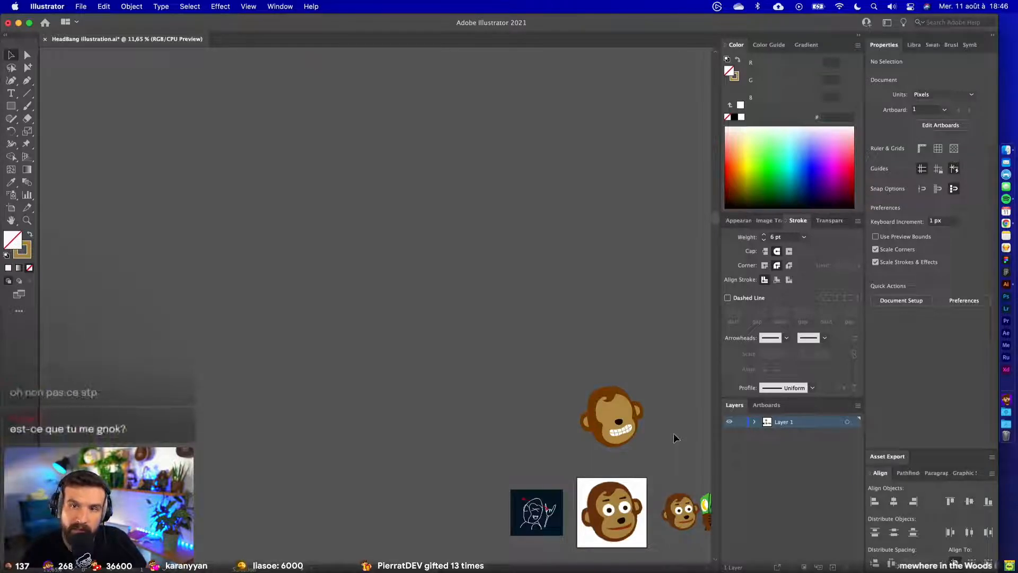
scroll(673, 433, "up", 3)
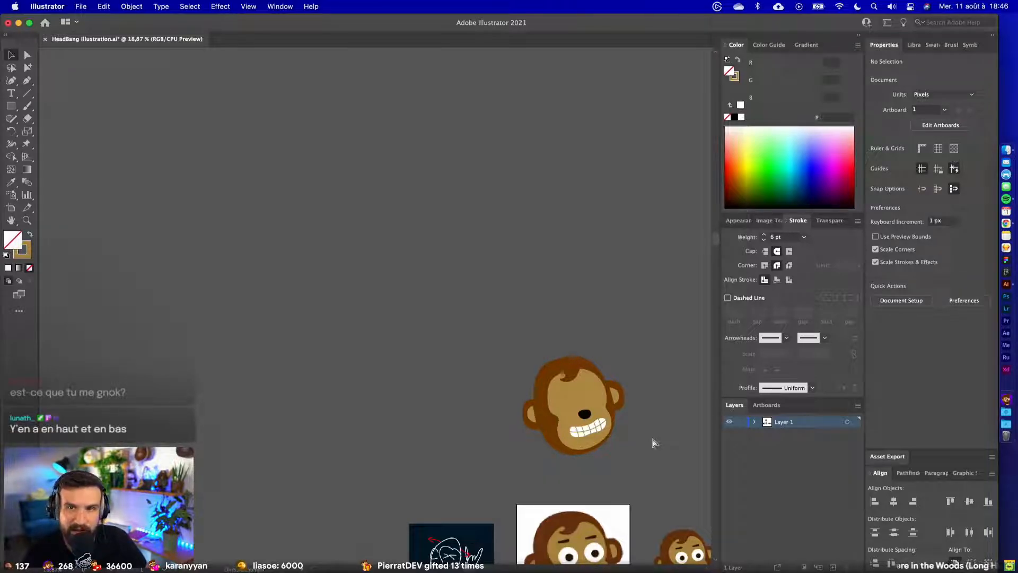
left_click(616, 313)
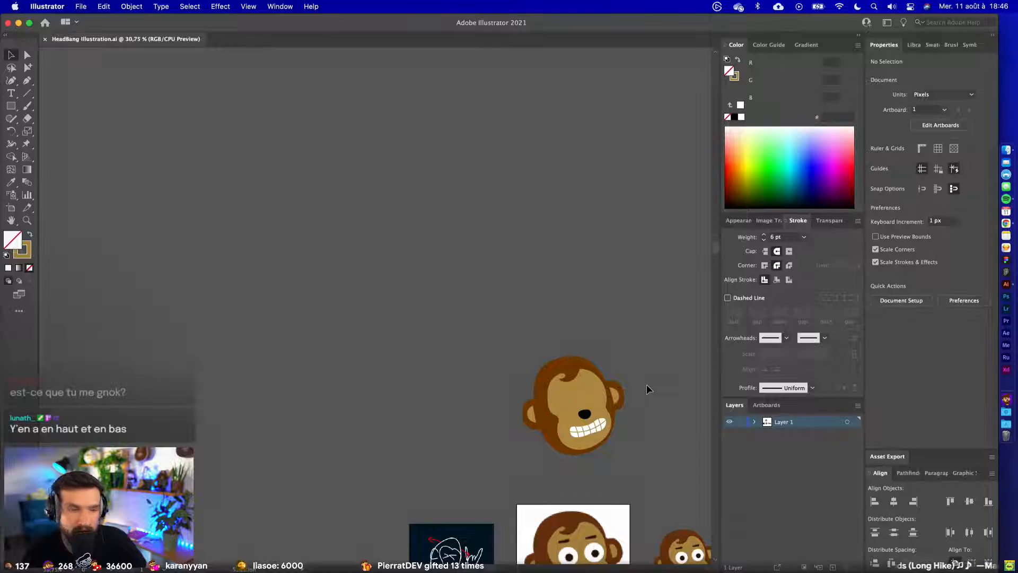
- Draw the left squinting eye with the Pen tool as an open, inward-pointing chevron about 115 px wide and 98 px high
scroll(647, 384, "up", 5)
left_click_drag(622, 459, 610, 238)
mouse_move(434, 206)
left_mouse_down()
mouse_move(240, 167)
mouse_move(240, 190)
mouse_move(583, 258)
left_mouse_up()
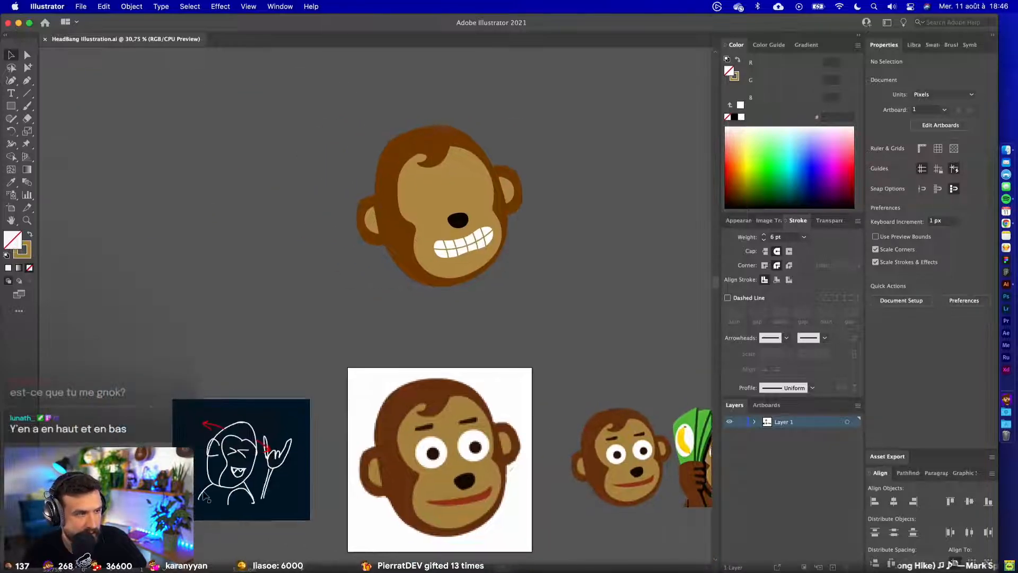
scroll(458, 198, "up", 3)
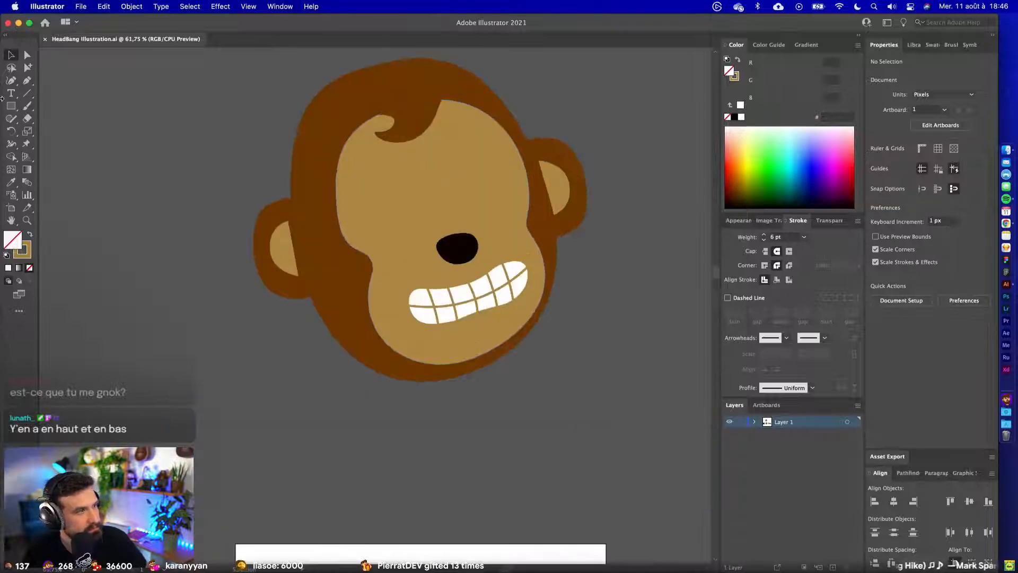
left_click(28, 81)
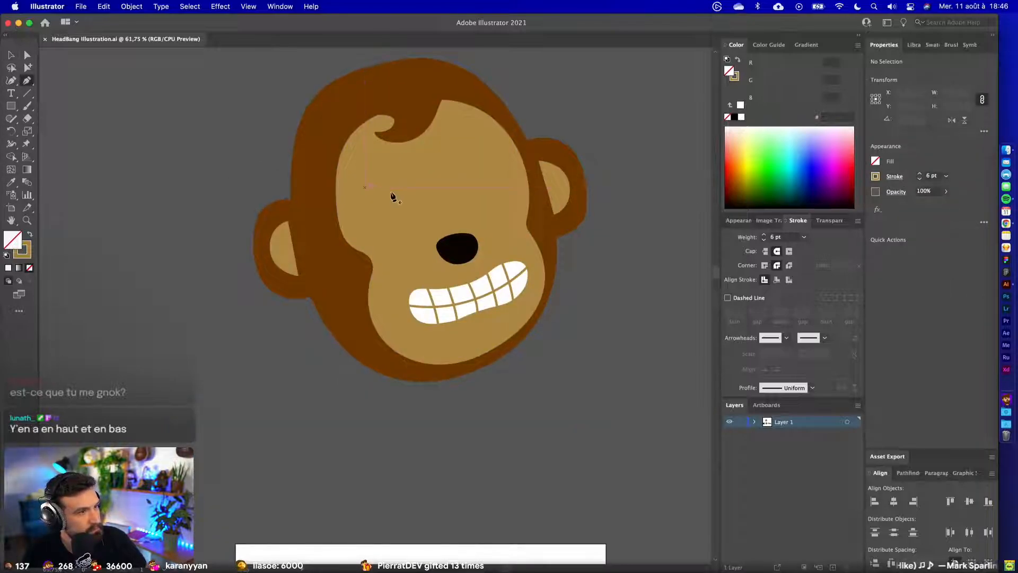
left_click(376, 202)
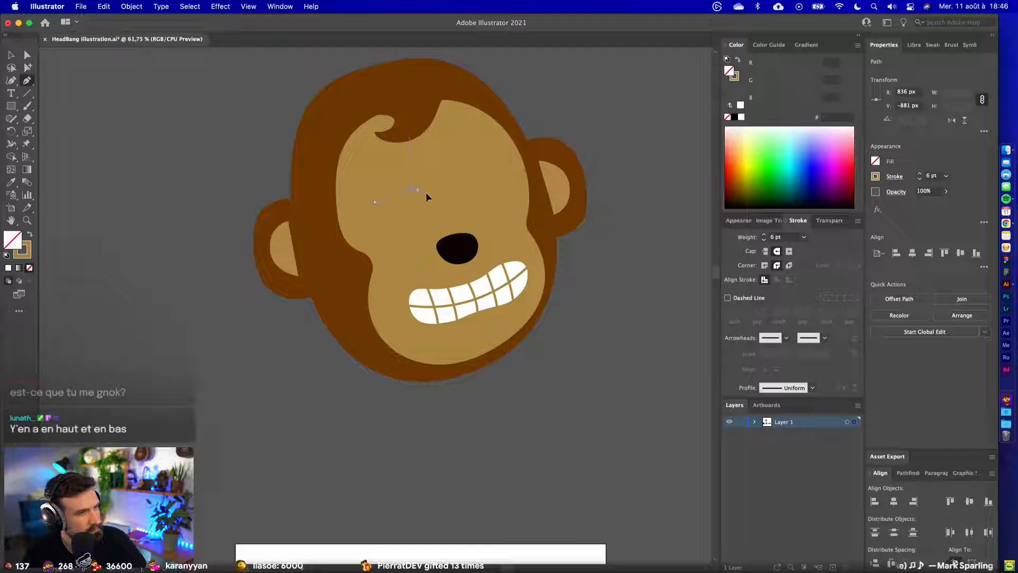
left_click(416, 190)
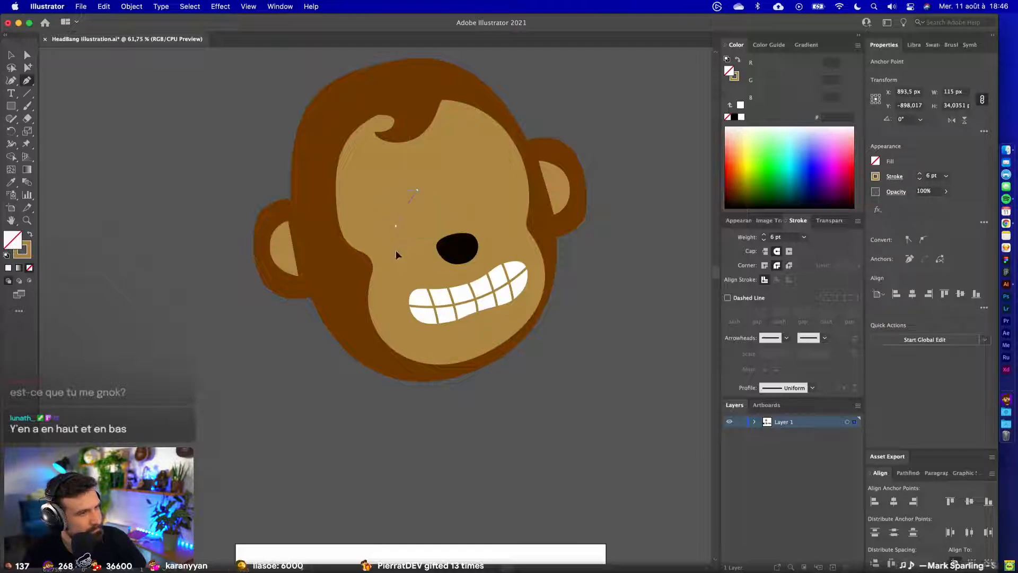
left_click_drag(395, 226, 389, 251)
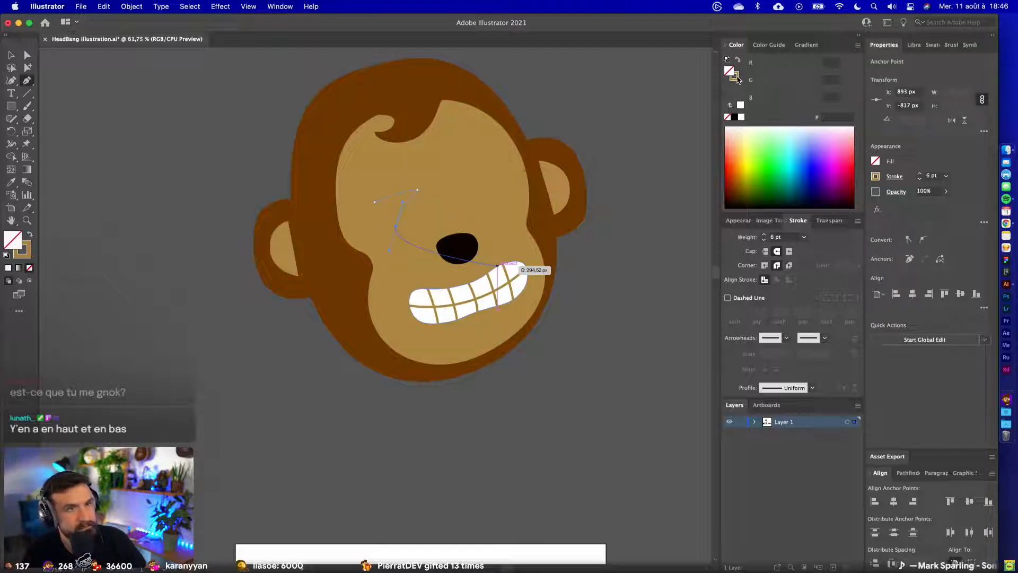
- Give the left eye path a black stroke and rotate it about 9 degrees clockwise
left_click(737, 78)
left_click(735, 116)
left_click(10, 55)
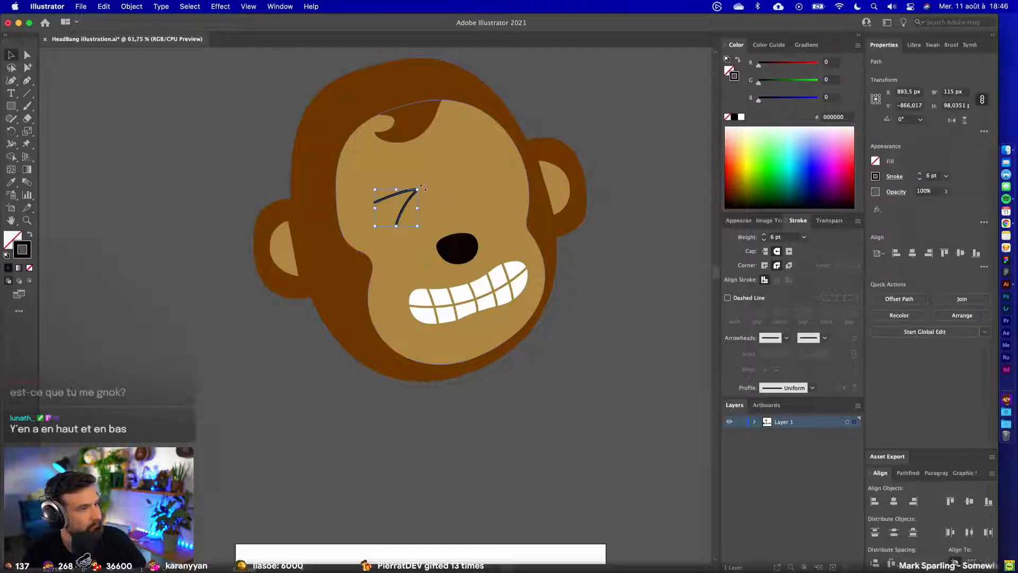
left_click_drag(422, 187, 441, 198)
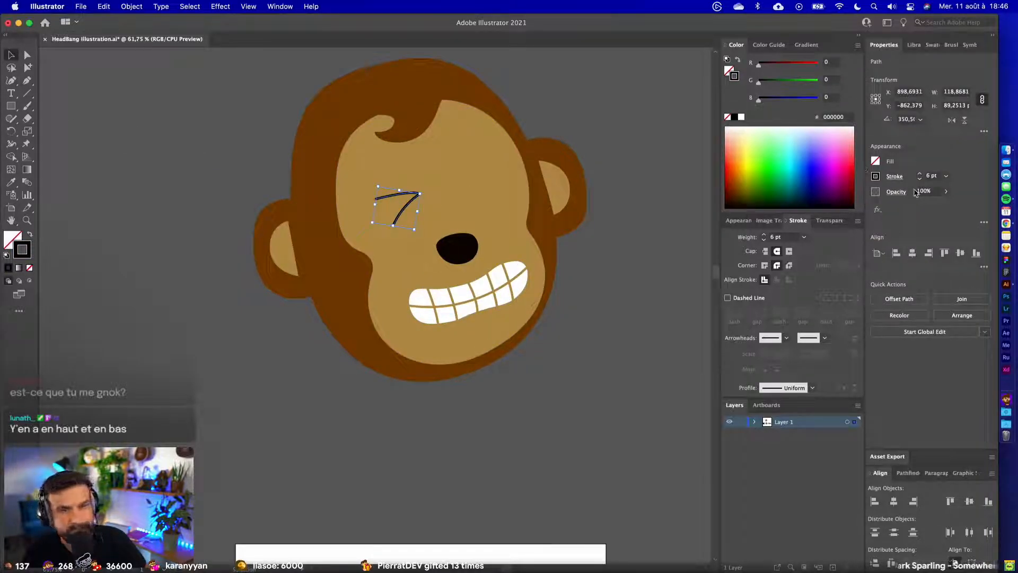
- Apply the nose colour 0B0401 to the left eye's stroke and set its weight to 13 pt
left_click(476, 247)
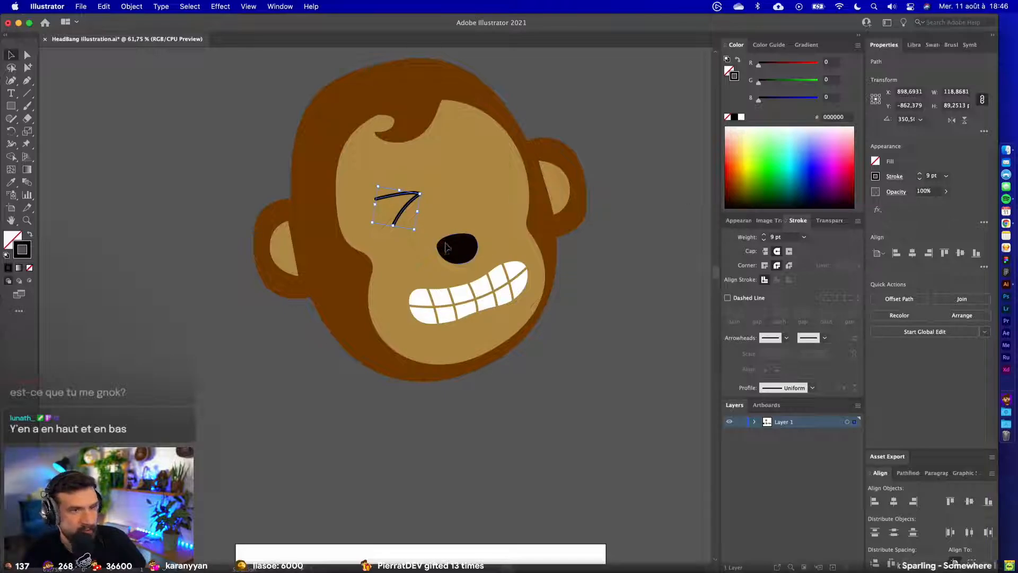
left_click(729, 70)
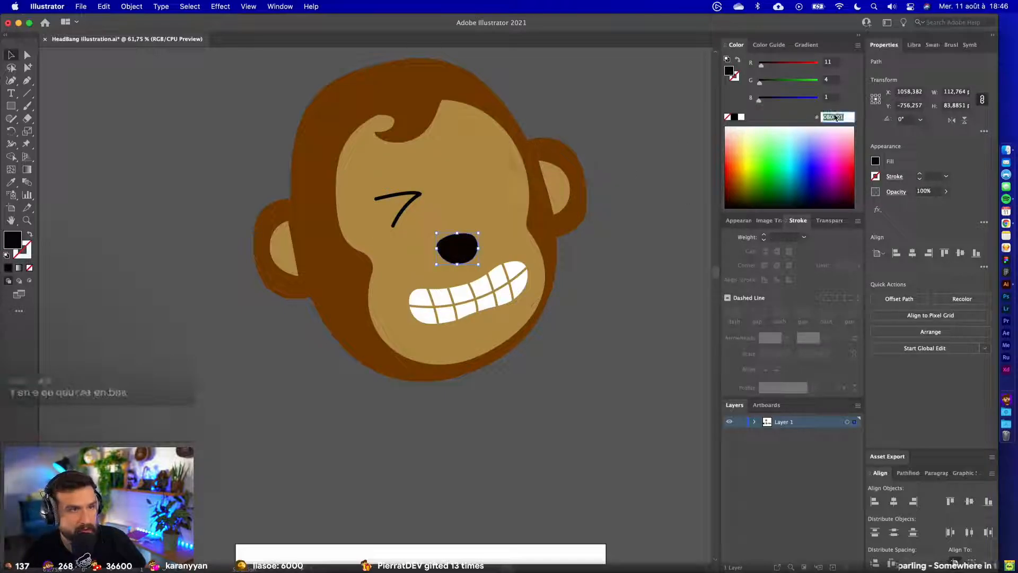
left_click(411, 198)
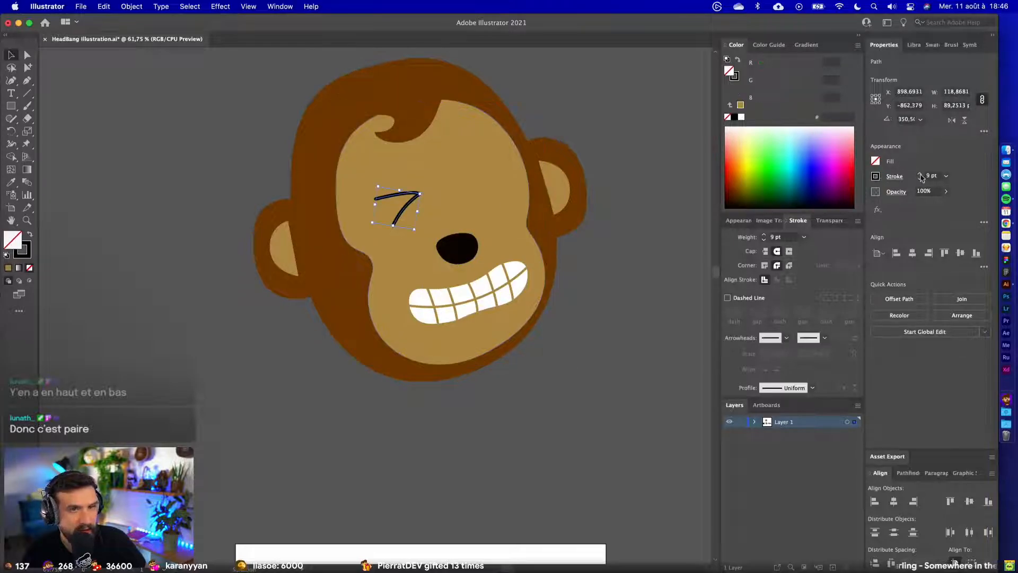
left_click(920, 173)
left_click(921, 174)
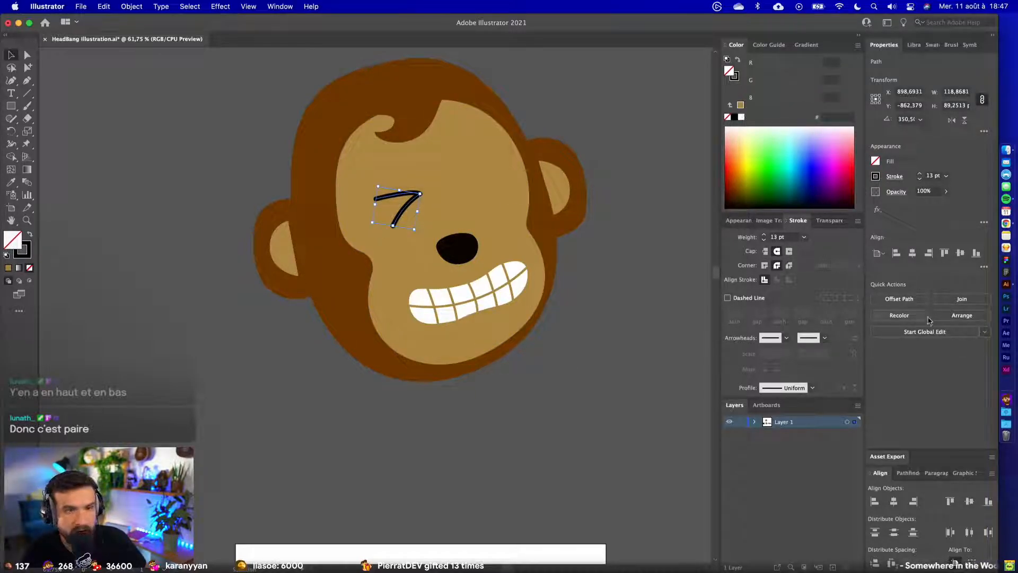
double_click(734, 77)
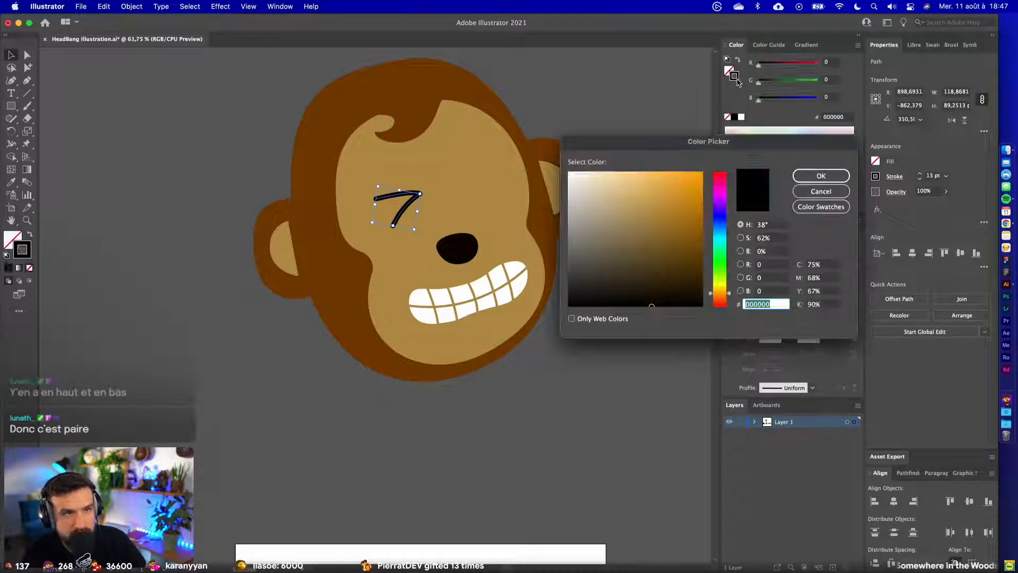
left_click(807, 175)
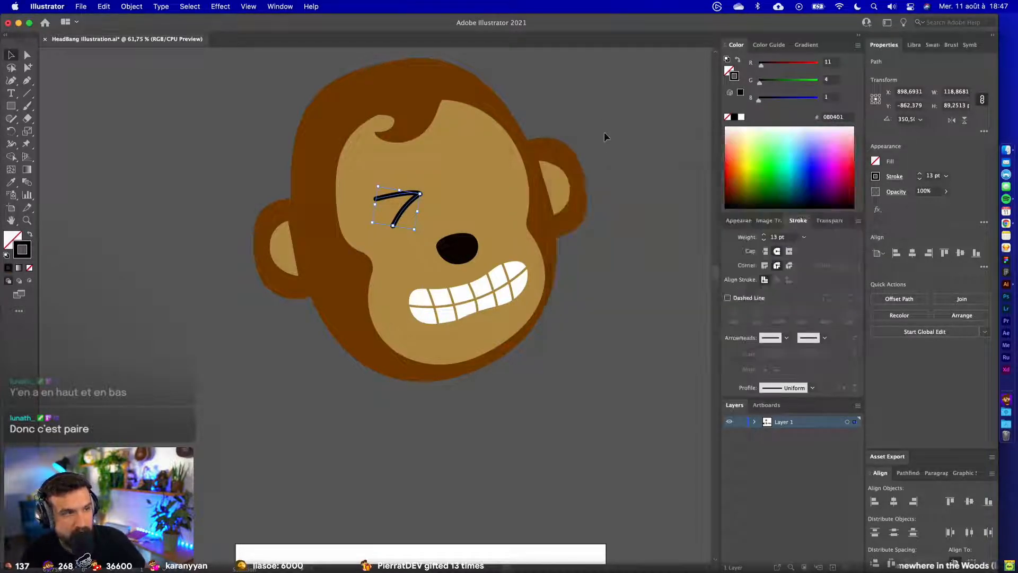
key("super+shift+a")
- Narrow the left eye by moving its outer end down and its lower end up towards the upper line
scroll(407, 158, "up", 5)
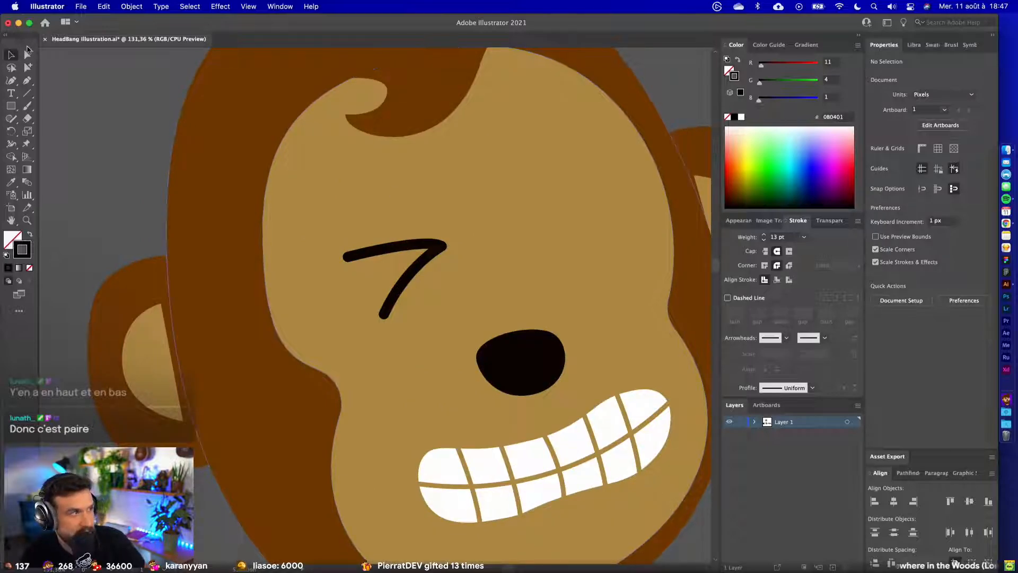
key("a")
mouse_move(349, 258)
left_mouse_down()
mouse_move(366, 257)
mouse_move(365, 272)
mouse_move(336, 277)
left_mouse_up()
left_click_drag(384, 315, 393, 291)
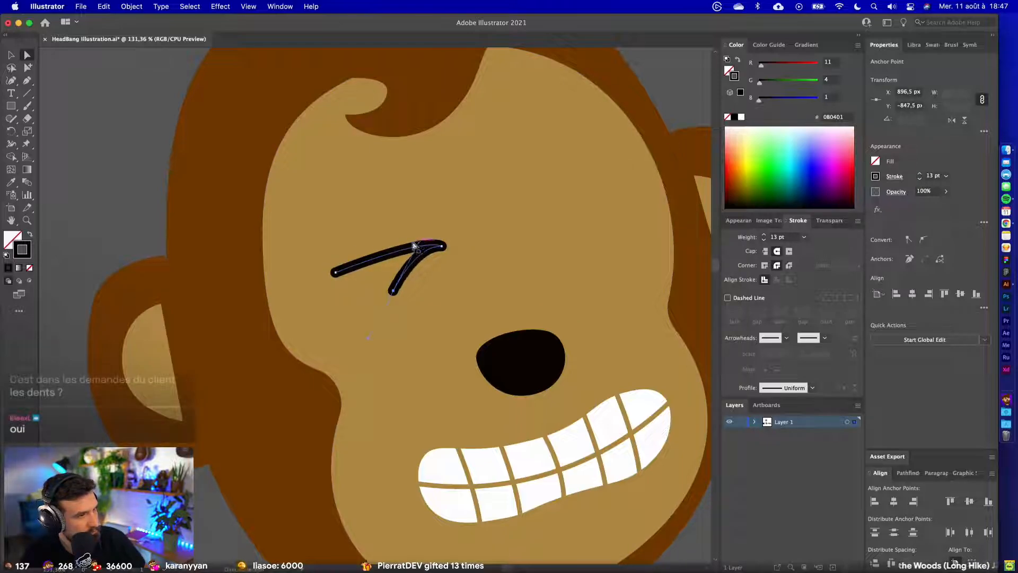
left_click(152, 169)
scroll(151, 170, "down", 5)
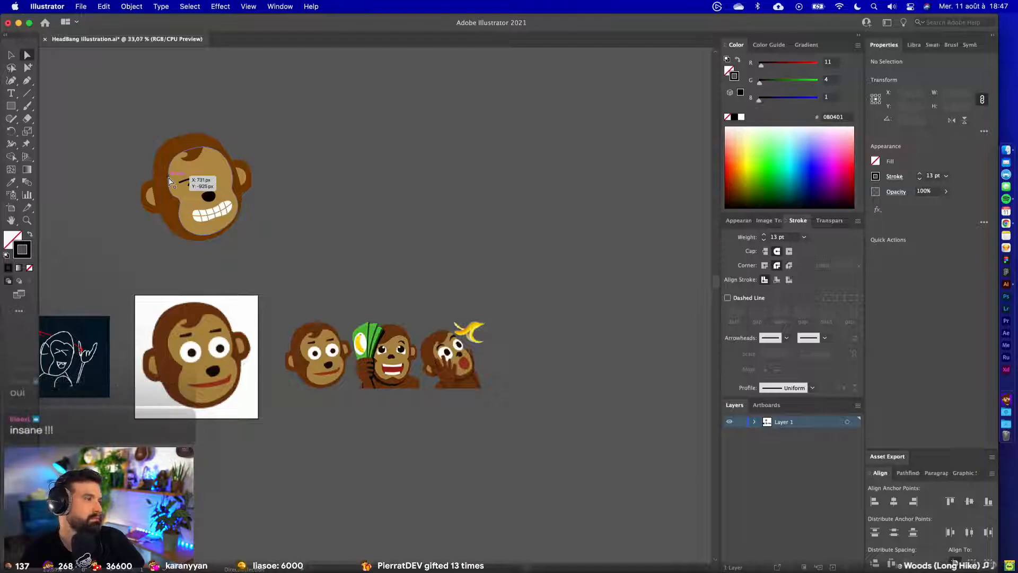
scroll(152, 170, "up", 2)
left_click_drag(233, 224, 298, 259)
scroll(298, 259, "up", 3)
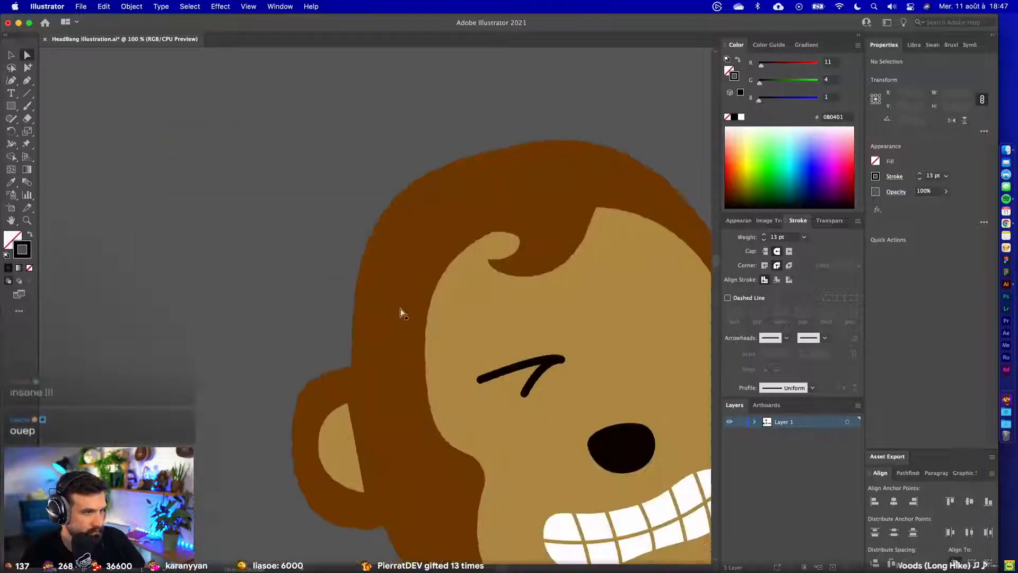
- Open the left eye's chevron wider by shortening the upper line and extending the lower end down and outwards
left_click(549, 364)
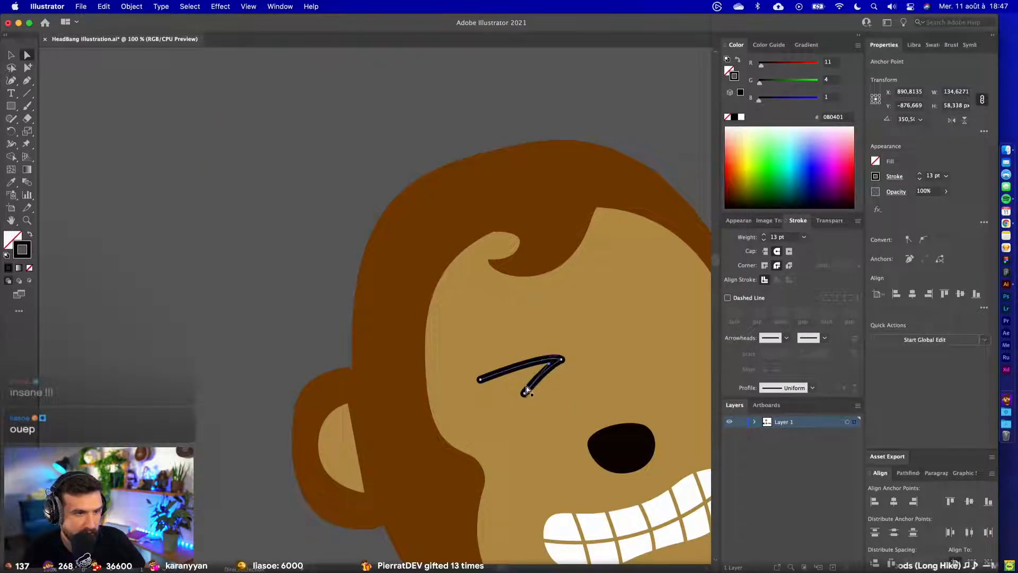
mouse_move(524, 393)
left_mouse_down()
mouse_move(509, 404)
mouse_move(491, 374)
mouse_move(497, 364)
left_mouse_up()
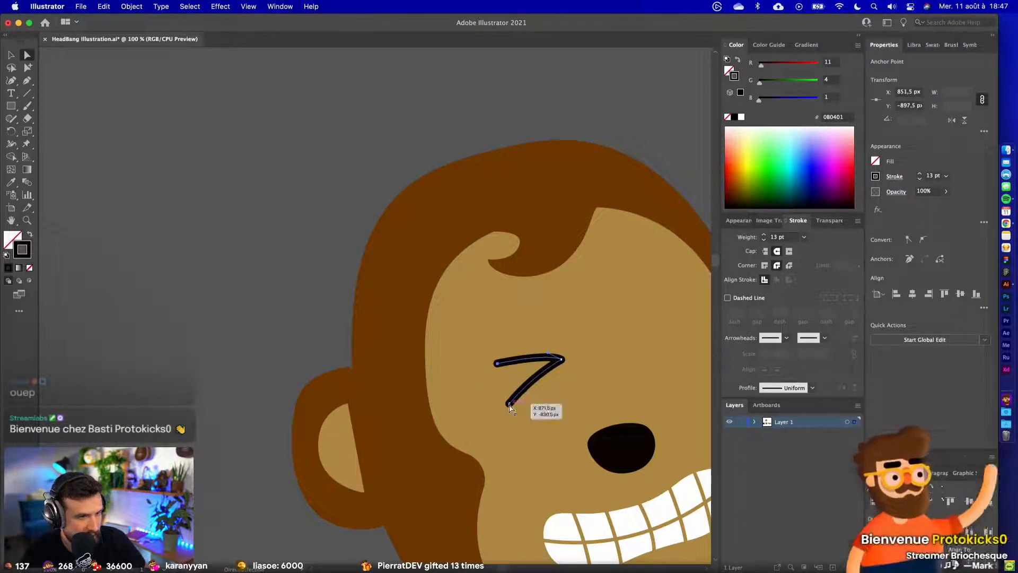
left_click_drag(510, 407, 500, 411)
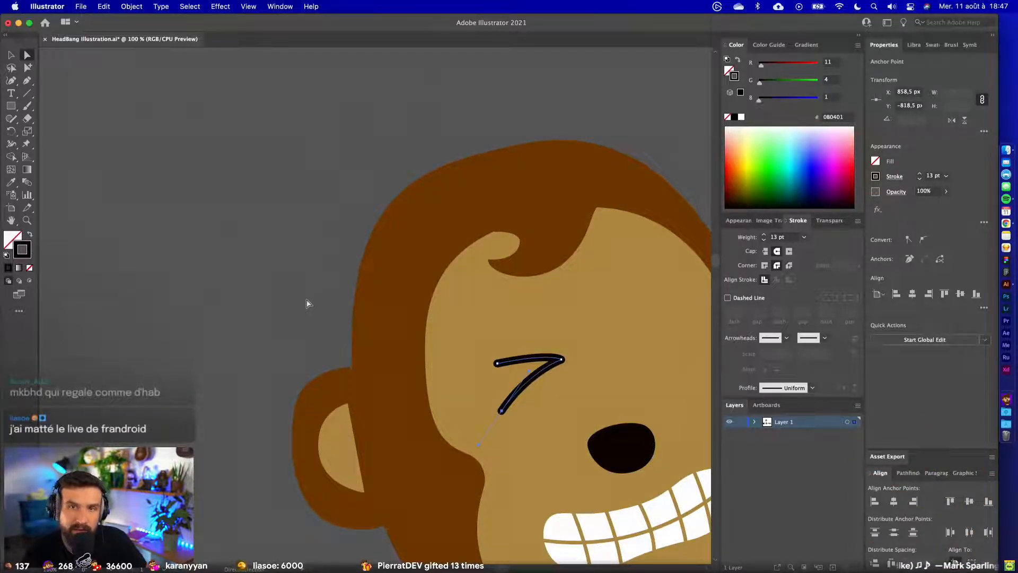
left_click(281, 285)
- Duplicate the left eye onto the right side of the face and reflect the copy across the vertical axis
scroll(289, 269, "right", 3)
scroll(288, 268, "down", 1)
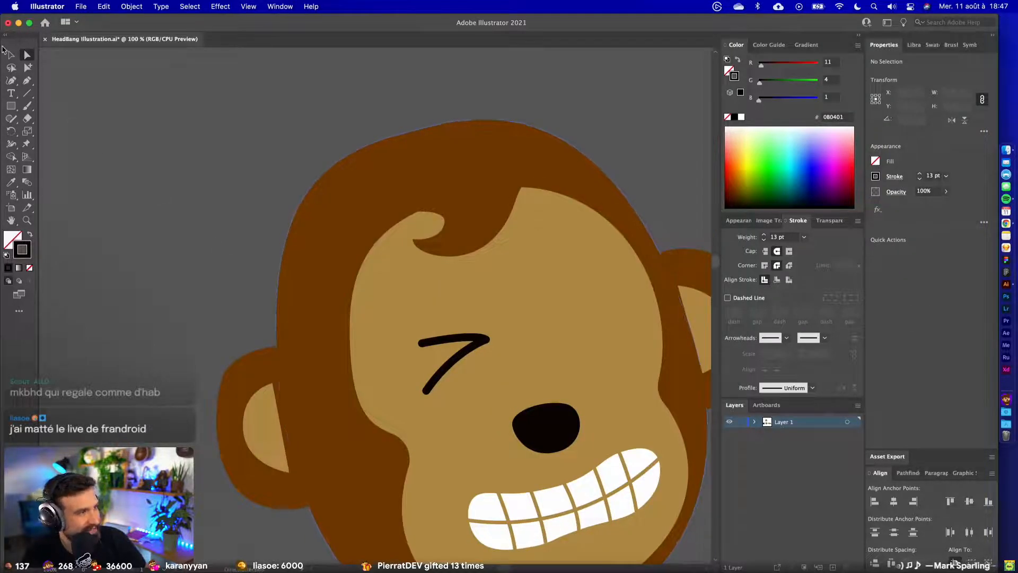
left_click(11, 55)
left_click_drag(489, 336, 599, 302)
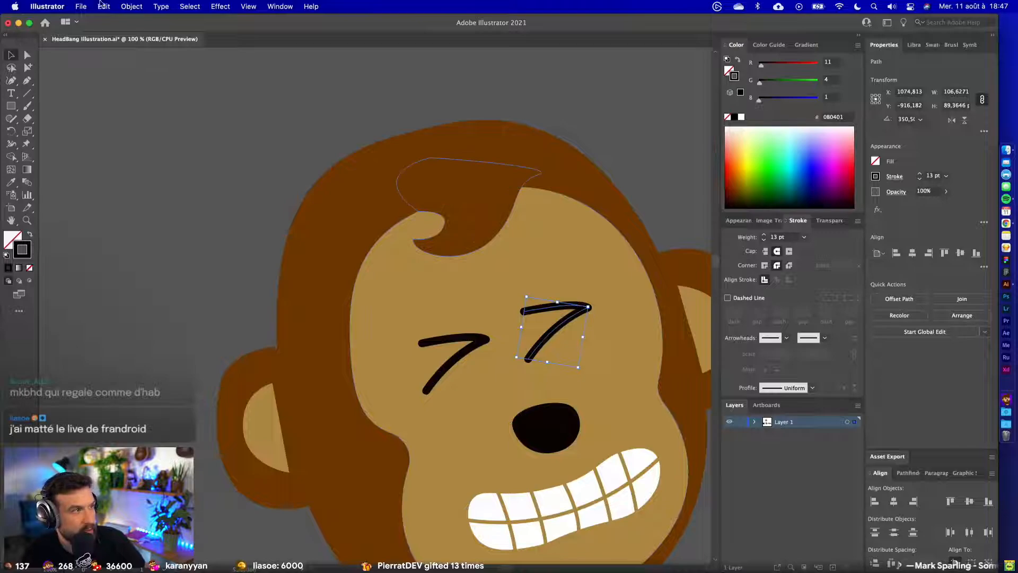
left_click(132, 7)
mouse_move(149, 24)
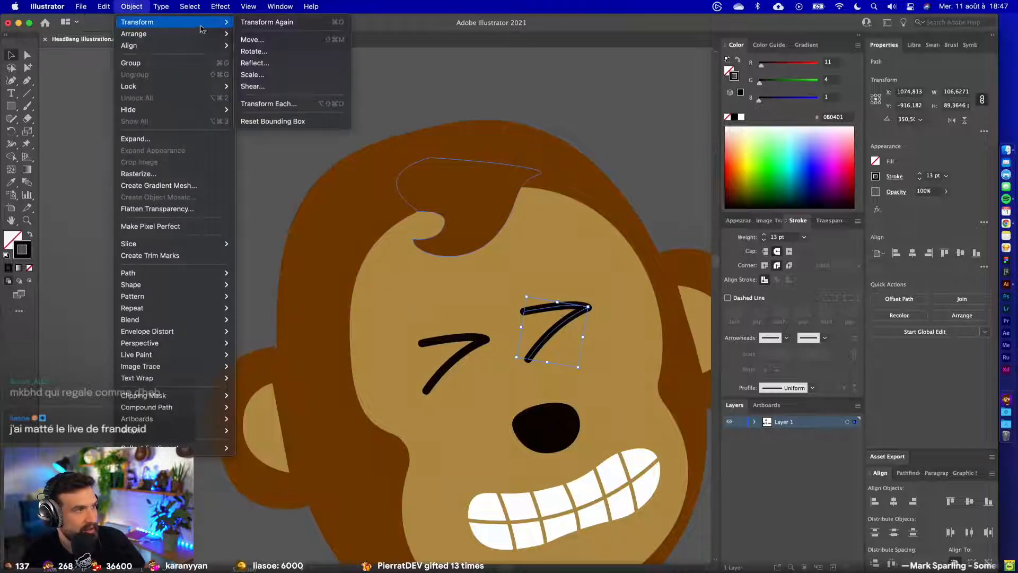
left_click(252, 63)
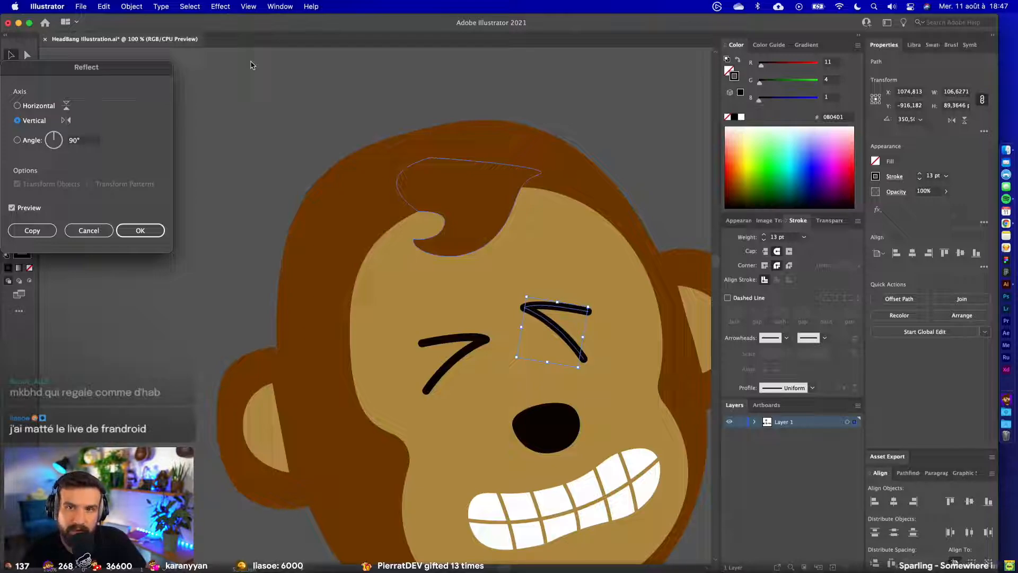
left_click(140, 230)
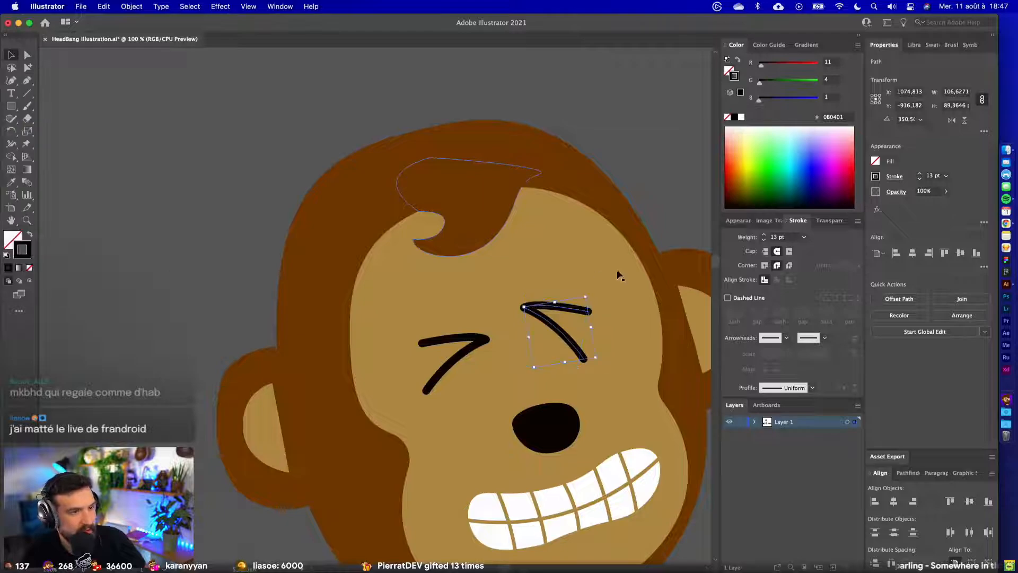
- Rotate the right eye counterclockwise to follow the head's tilt and move the left eye slightly down
mouse_move(589, 293)
left_mouse_down()
mouse_move(603, 270)
mouse_move(595, 261)
mouse_move(558, 305)
mouse_move(581, 305)
left_mouse_up()
left_click_drag(479, 338, 471, 356)
left_click(129, 249)
key("super+0")
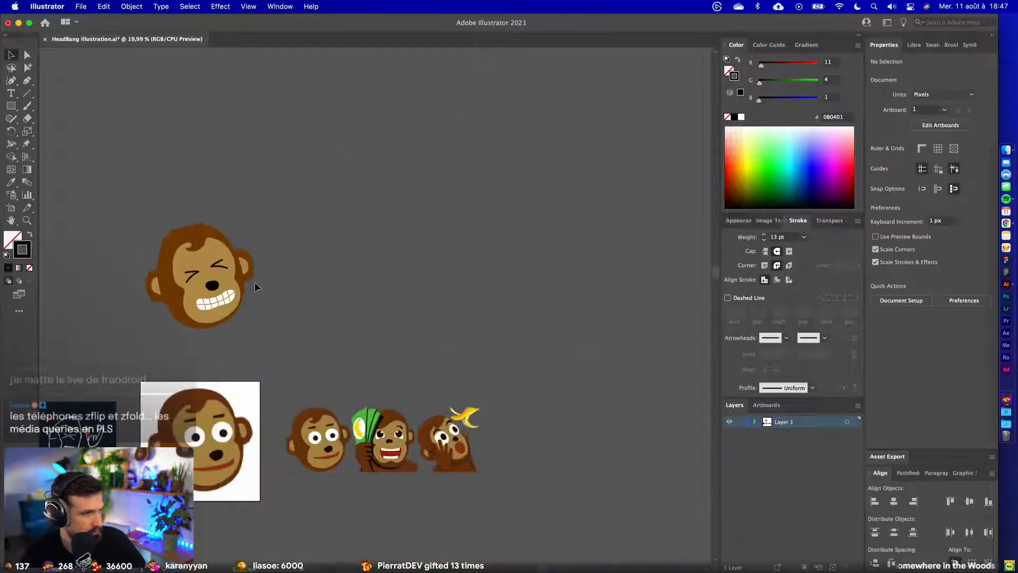
- Select both eyes and set their stroke weight to 19 pt
scroll(166, 257, "up", 3)
left_click_drag(262, 236, 396, 189)
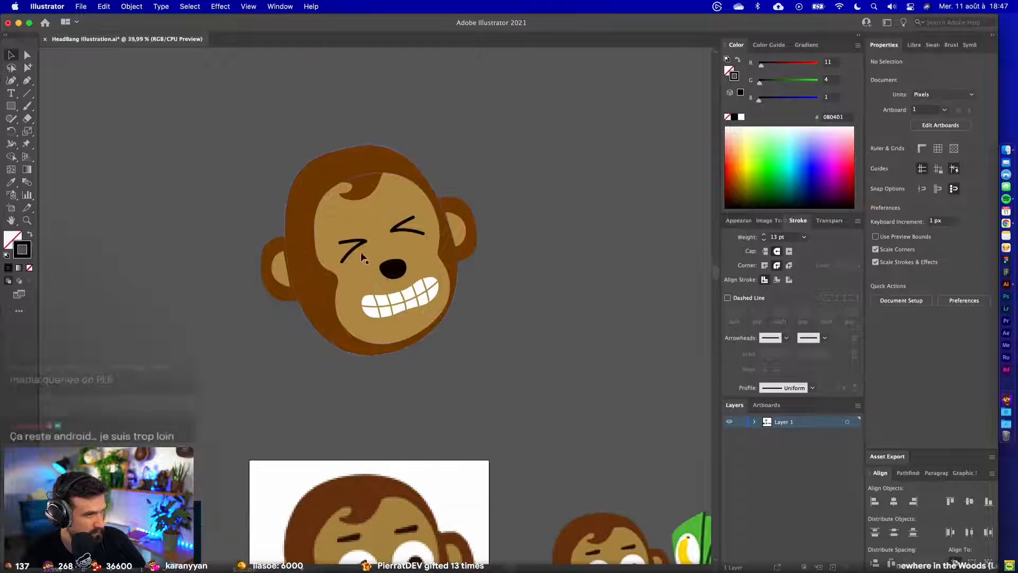
left_click(395, 233)
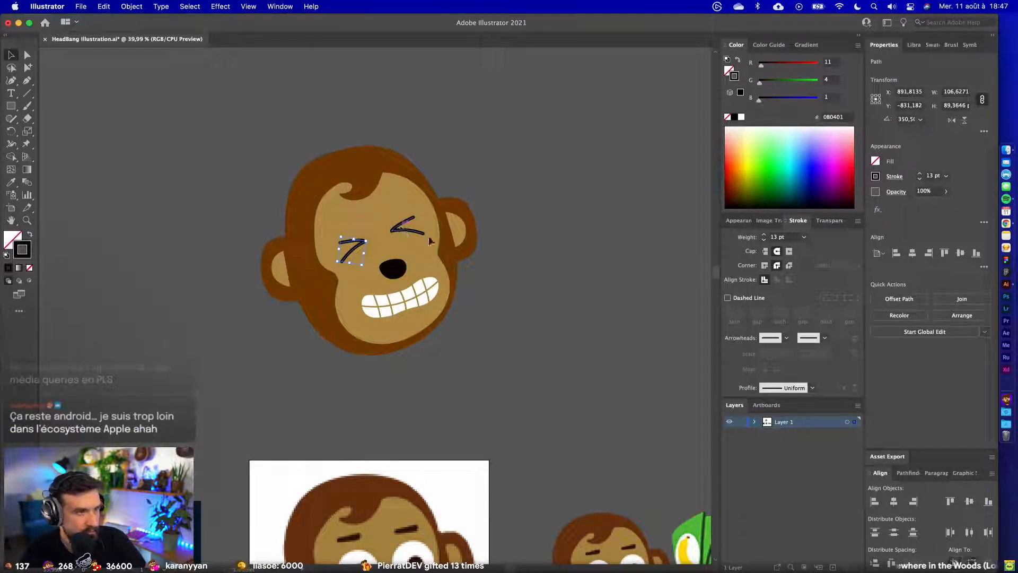
left_click(764, 235)
left_click(764, 235)
left_click(765, 235)
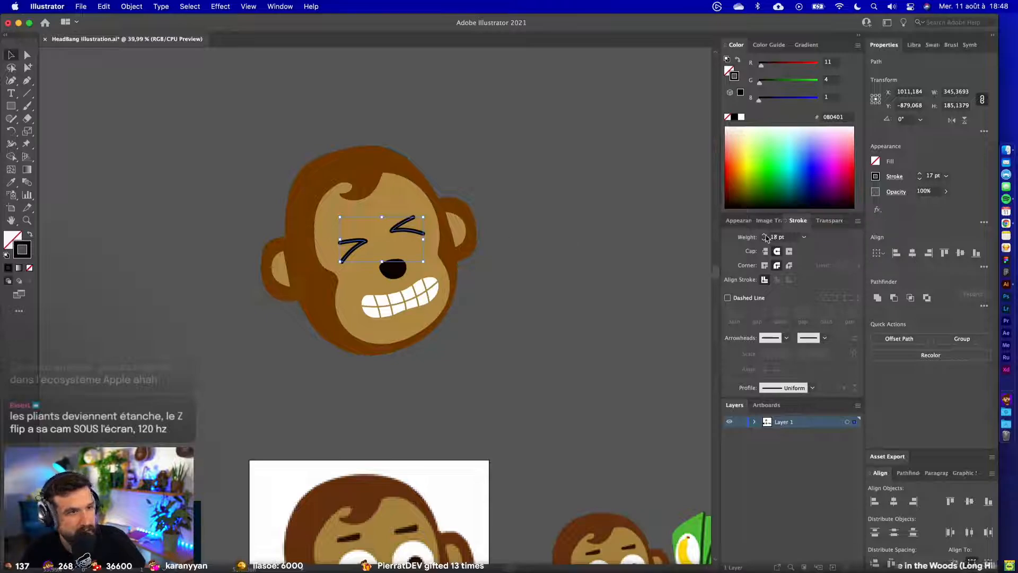
left_click(522, 226)
- Move the left eye slightly towards the middle of the face and lower the right eye a little
scroll(380, 201, "up", 5)
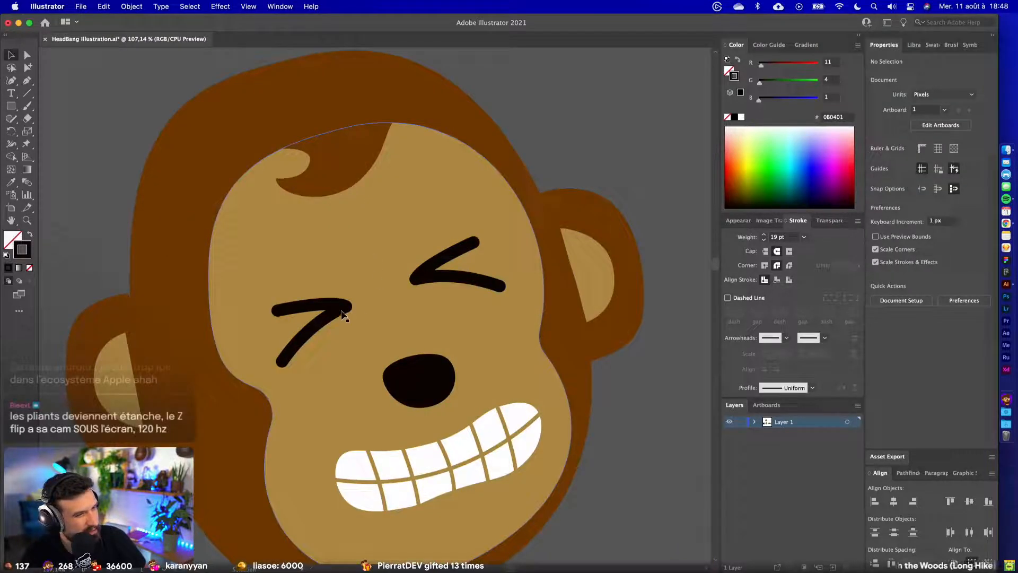
left_click_drag(342, 311, 352, 307)
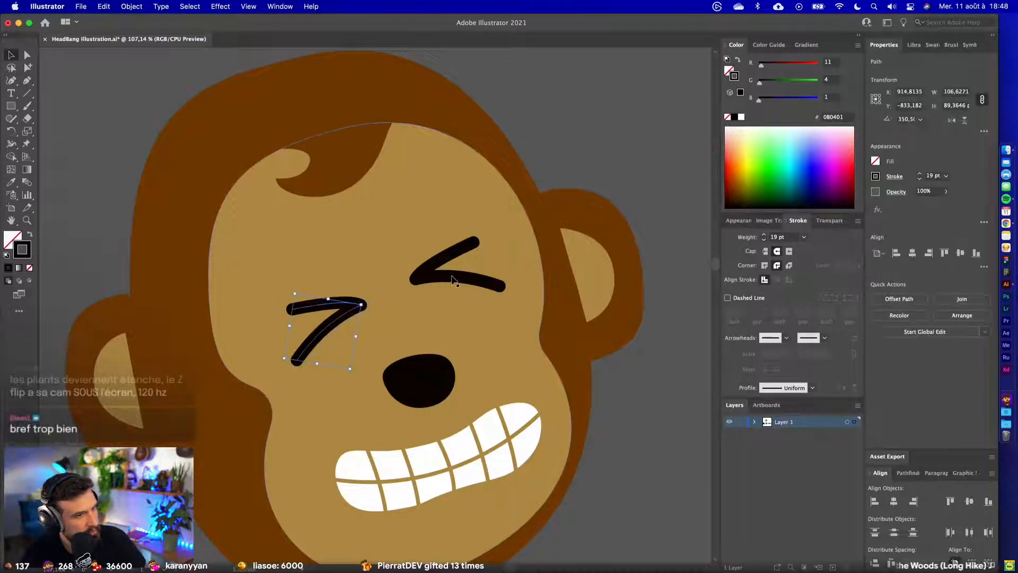
left_click_drag(454, 280, 454, 291)
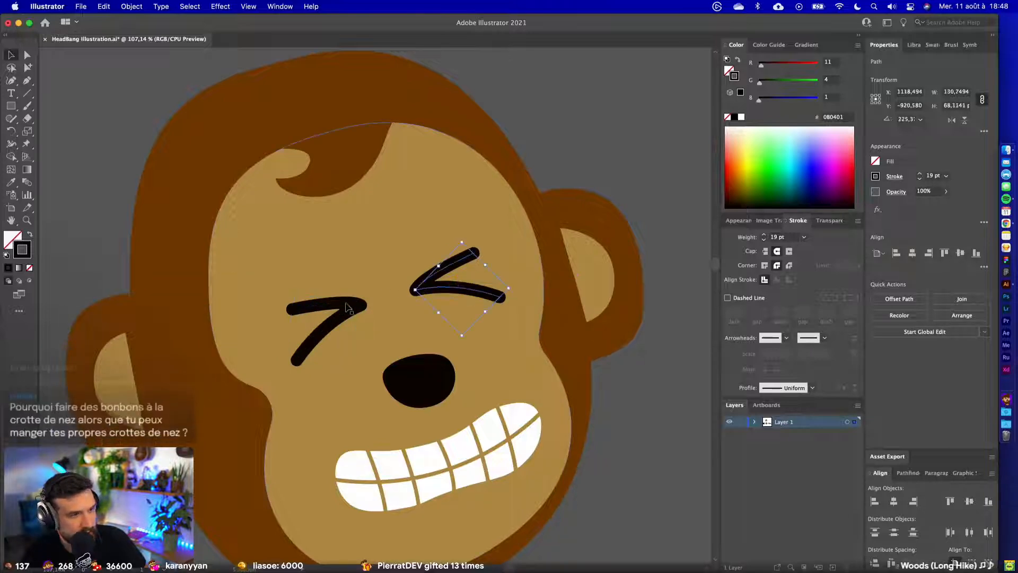
left_click(348, 307)
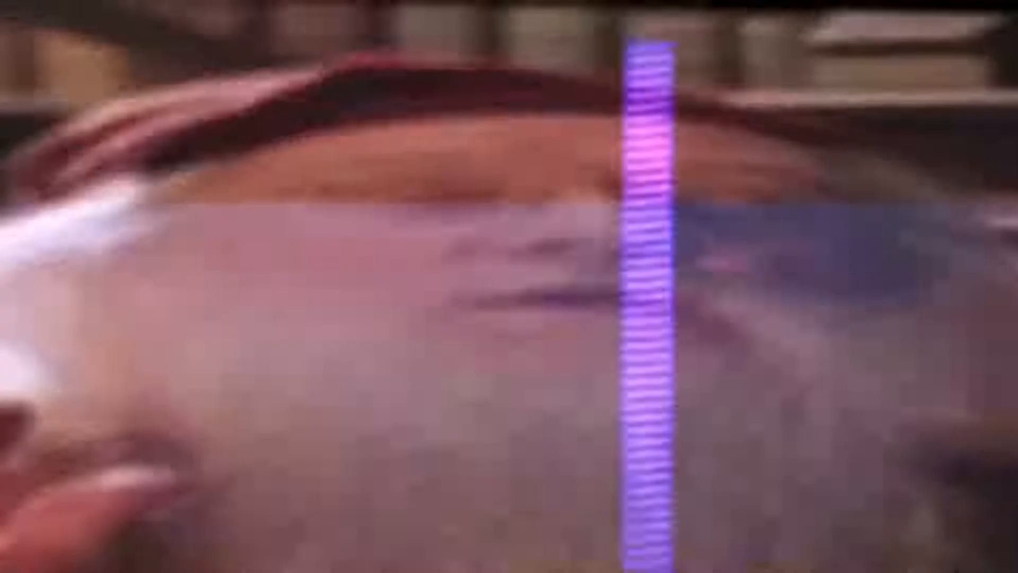
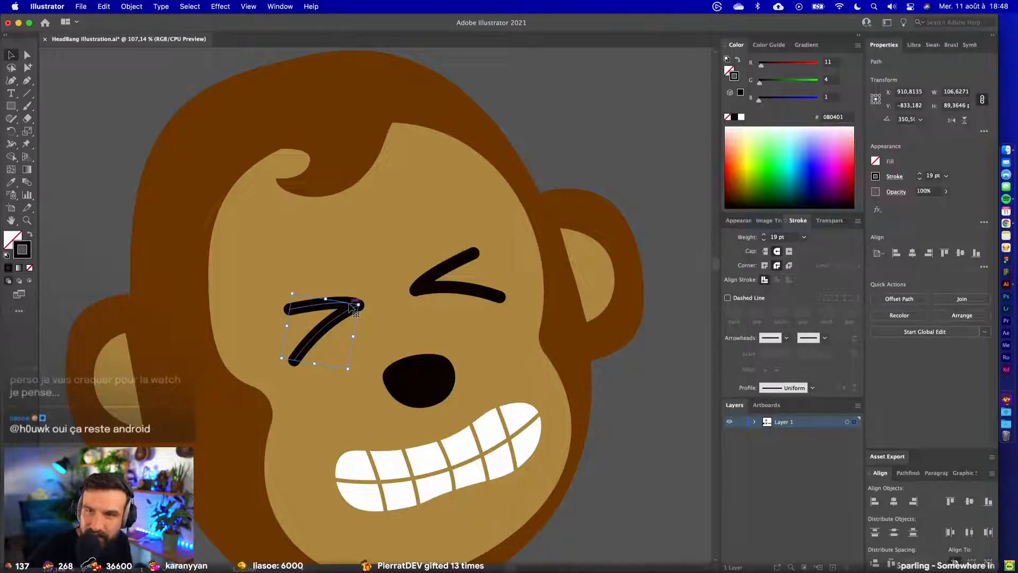
- Nudge the right eye slightly towards the middle of the face and clear the selection
left_click(665, 135)
left_click(424, 289)
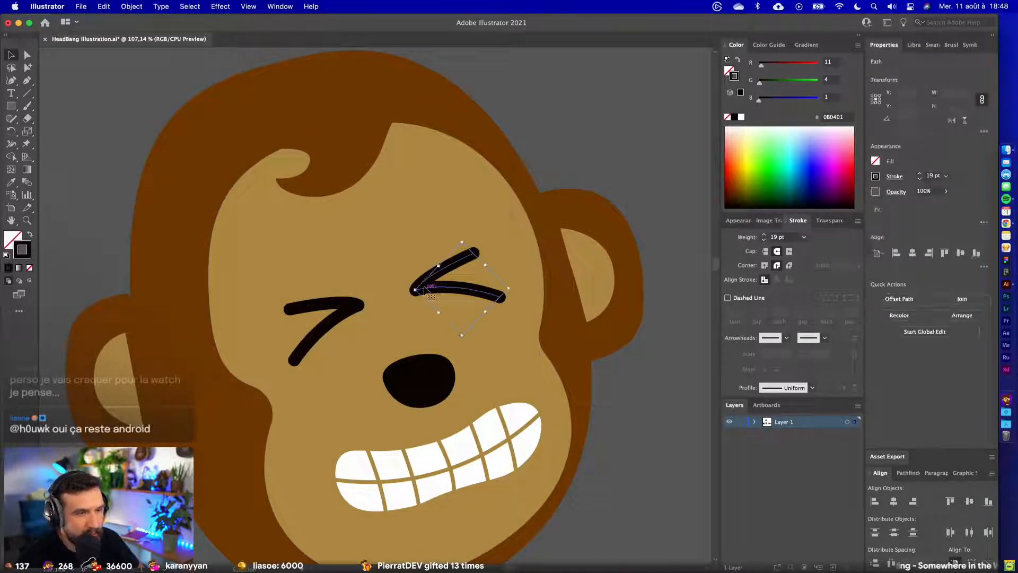
key("Left")
key("Left")
key("Left")
key("Left")
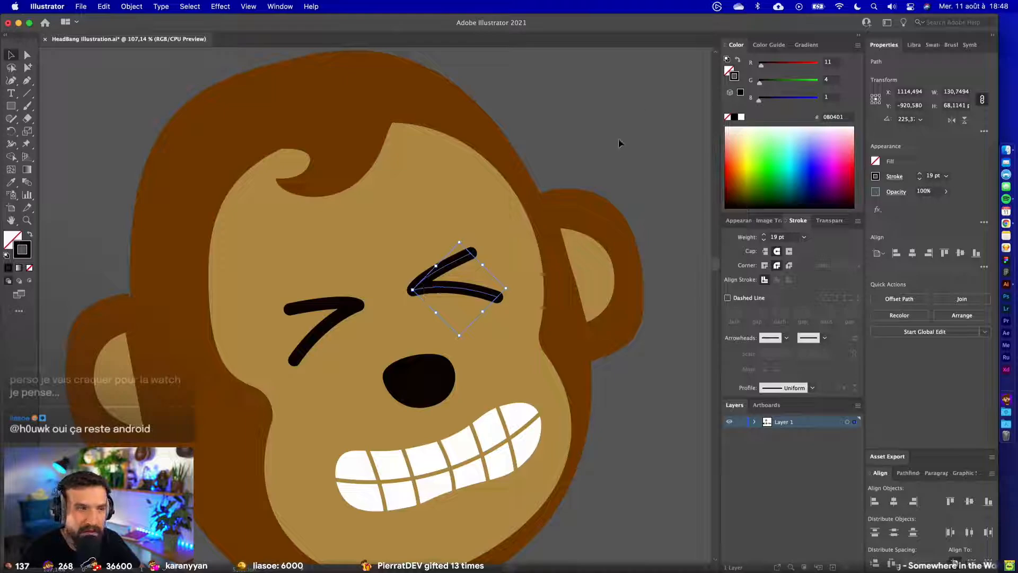
left_click(619, 139)
- Delete the reference monkey image from the artboard and move the drawn monkey head into its place
scroll(618, 140, "down", 8)
scroll(618, 140, "right", 1)
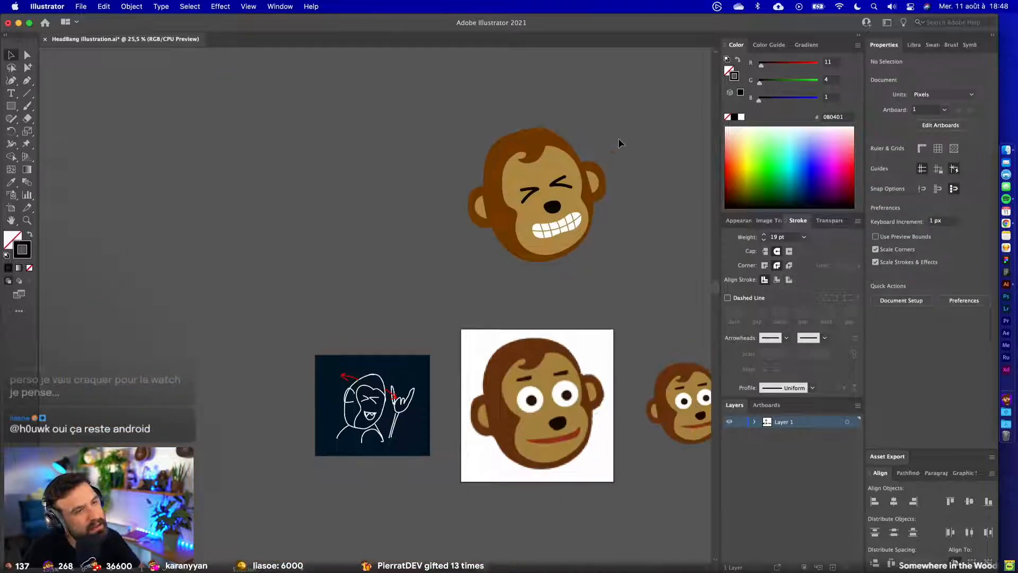
scroll(619, 143, "right", 3)
scroll(619, 143, "up", 1)
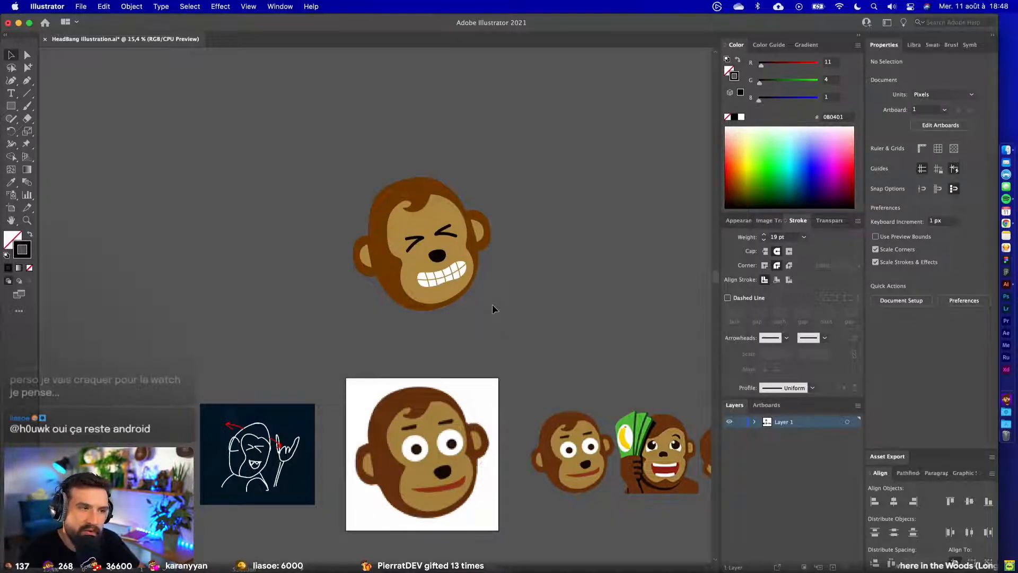
scroll(492, 309, "down", 2)
left_click(480, 407)
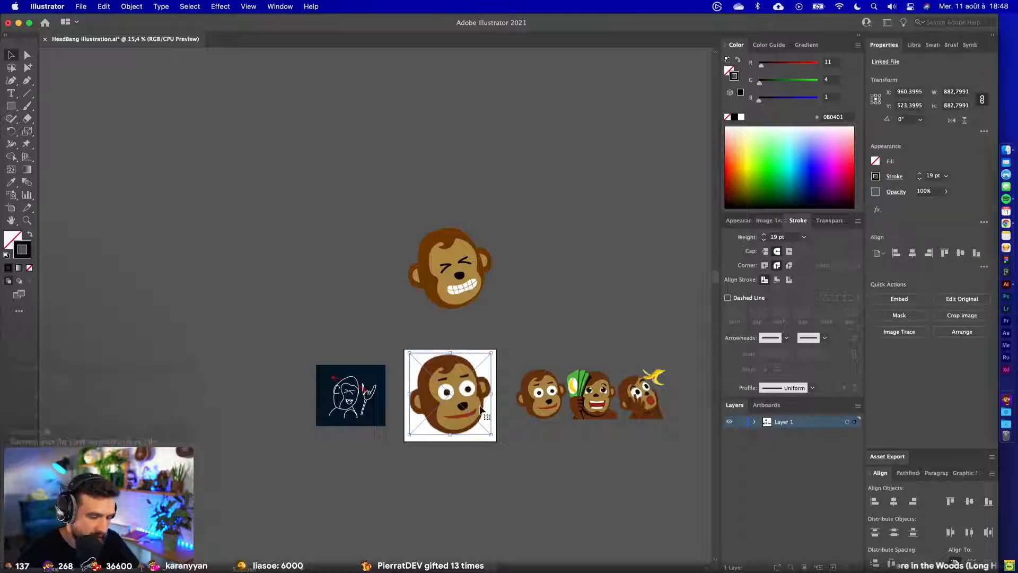
key("Delete")
left_click_drag(459, 281, 456, 405)
left_click(490, 251)
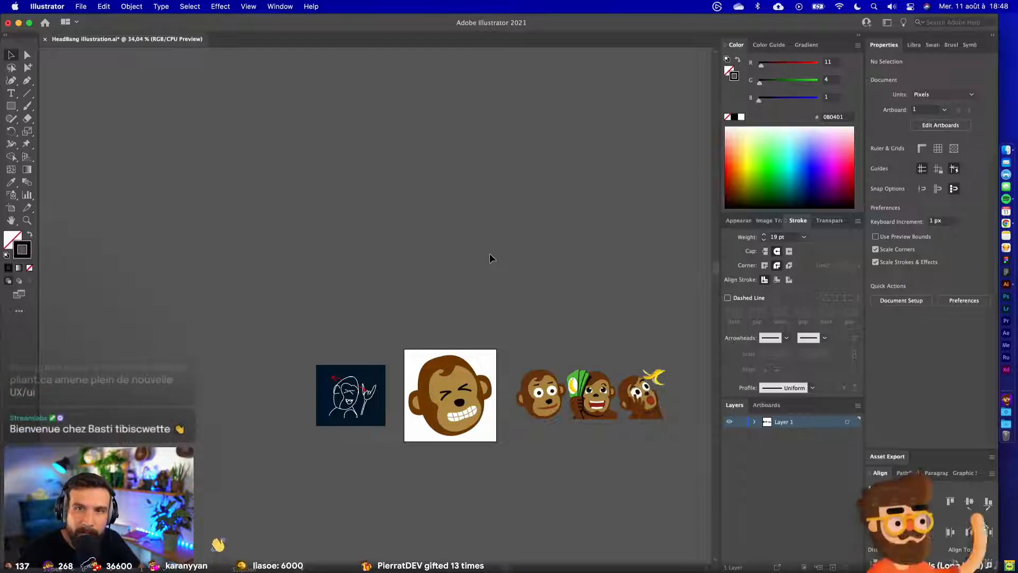
- Select both eyes and enlarge them proportionally around their shared centre, then deselect them
scroll(489, 253, "up", 3)
scroll(463, 272, "down", 5)
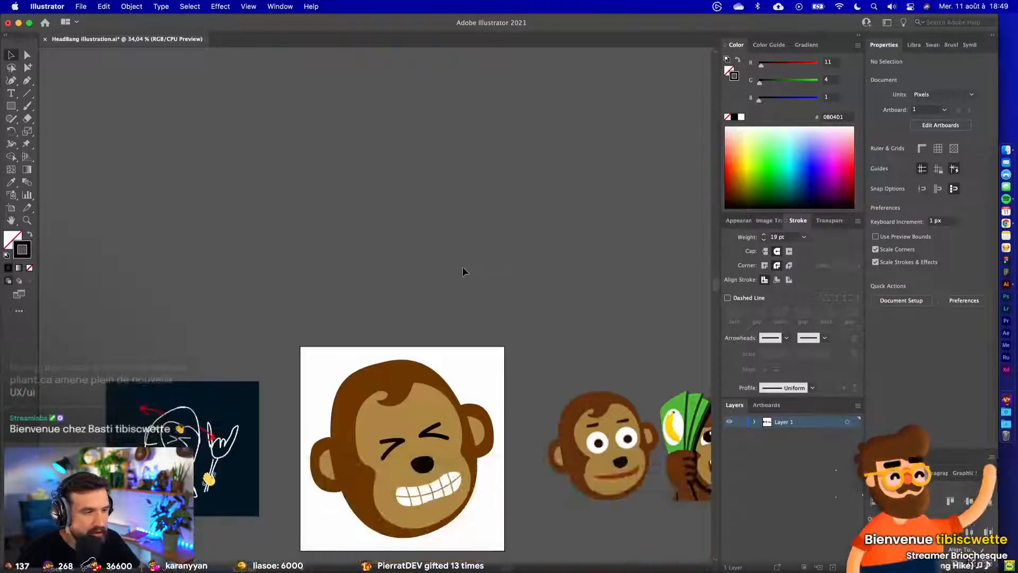
scroll(411, 362, "up", 3)
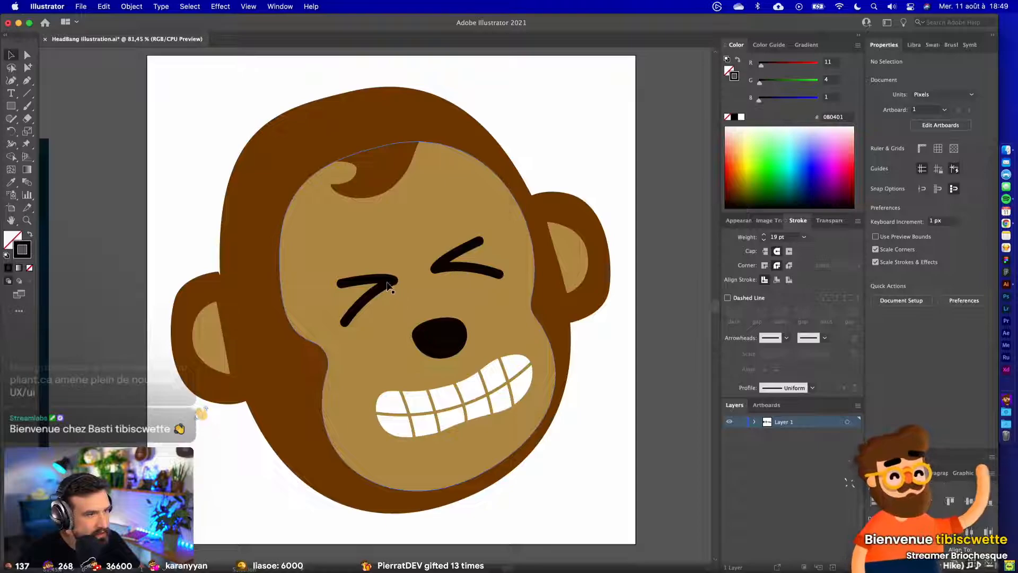
left_click(371, 300)
mouse_move(341, 298)
left_mouse_down()
mouse_move(361, 300)
mouse_move(343, 303)
left_mouse_up()
left_click(445, 270, "shift")
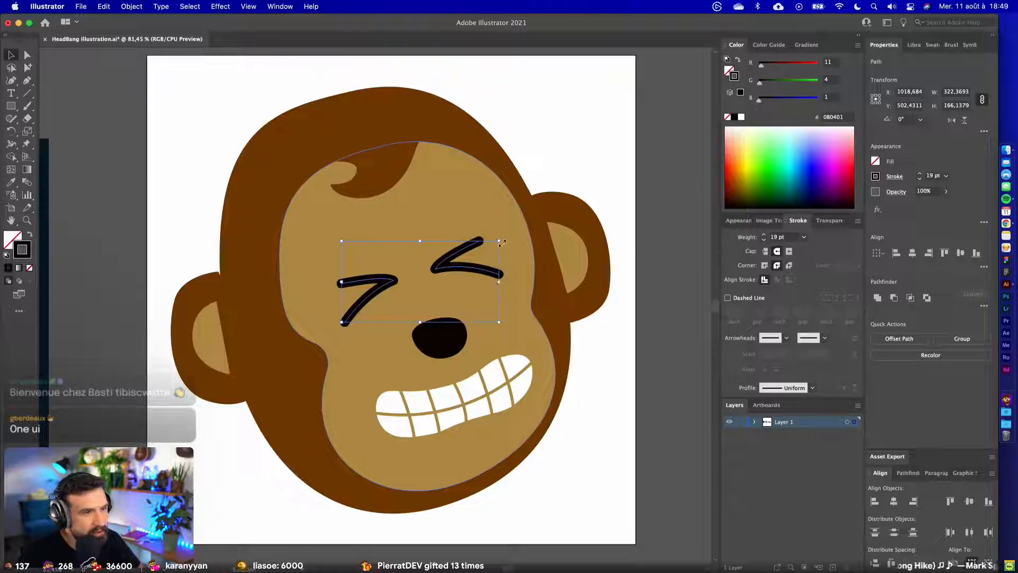
left_click_drag(501, 243, 519, 233)
key("super+shift+a")
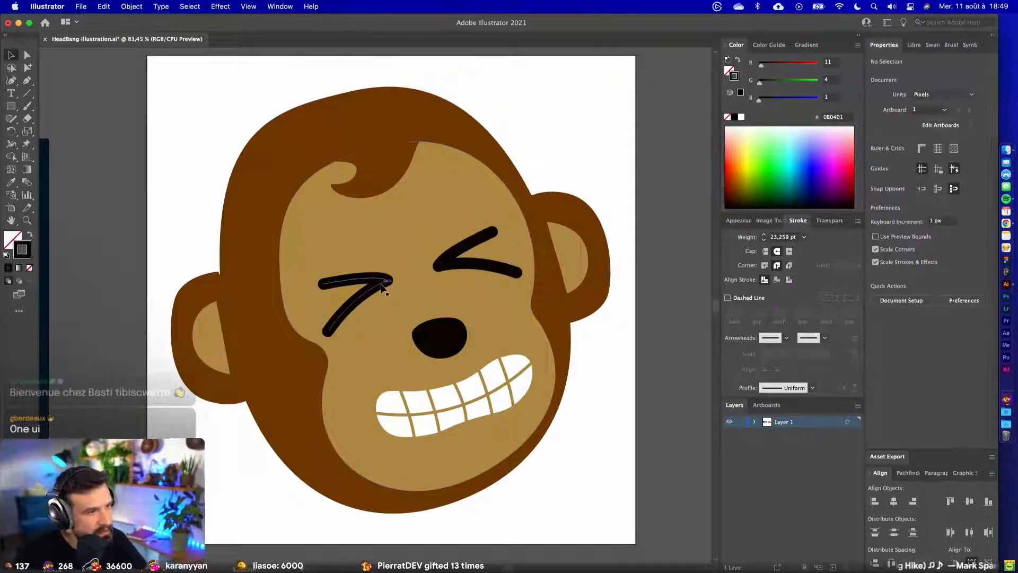
- Move the left eye slightly down and towards the middle of the face, and lower the right eye a little
left_click_drag(381, 285, 379, 288)
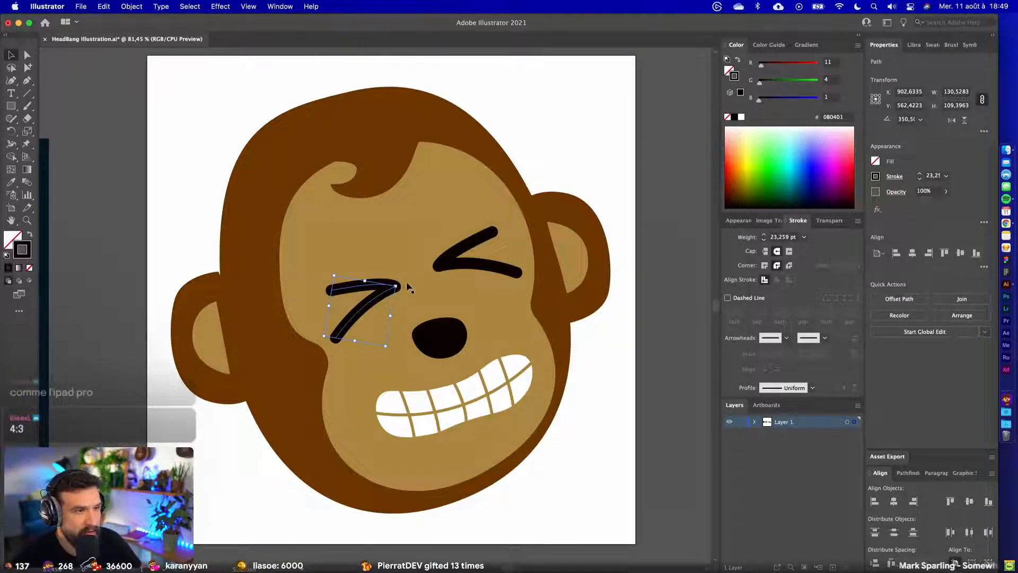
left_click(447, 263)
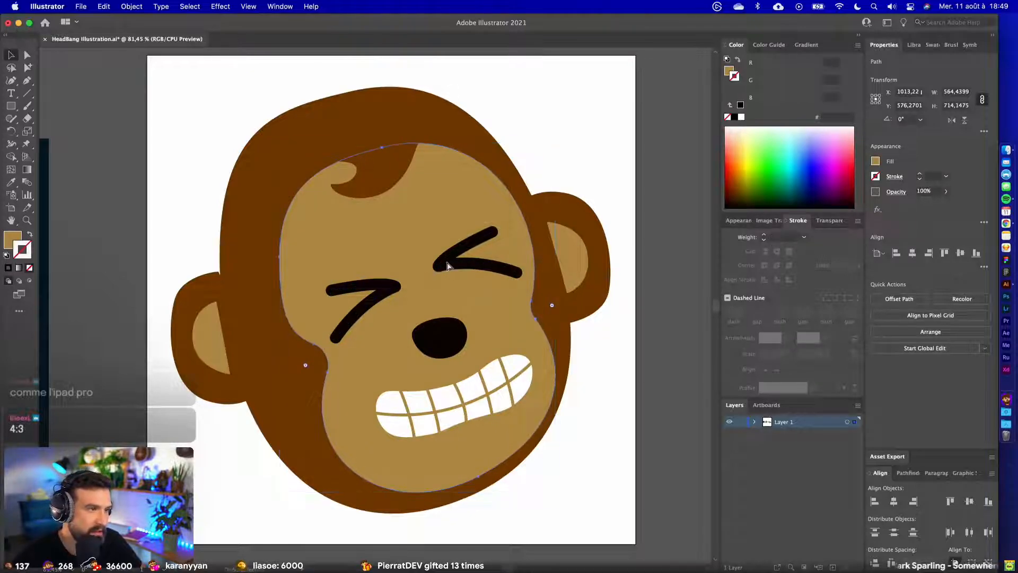
key("Up")
key("Up")
key("Up")
left_click(444, 269)
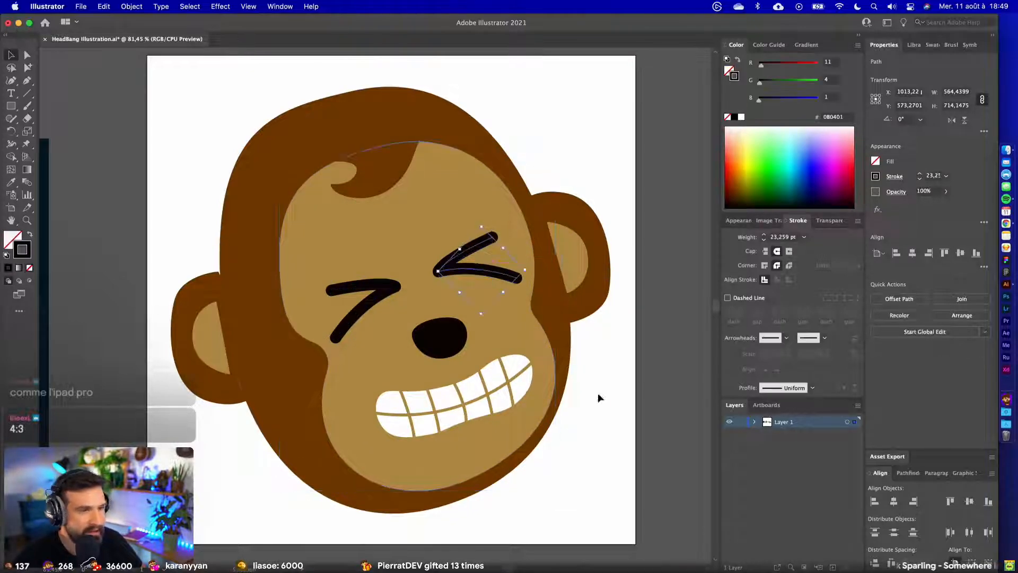
left_click(648, 378)
- Scale both eyes down slightly around their shared centre to about 379 px wide overall
scroll(648, 378, "down", 5)
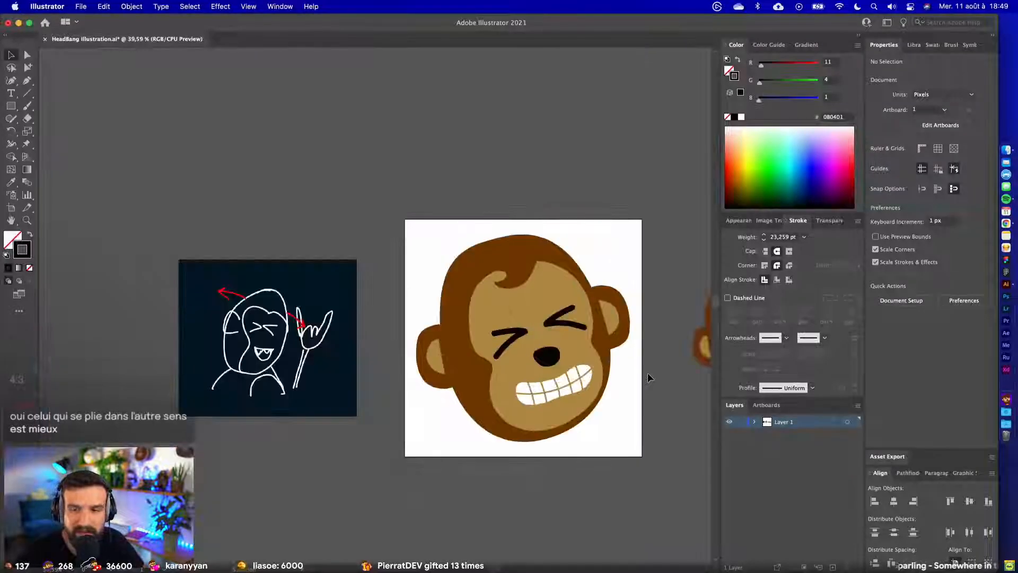
left_click(517, 333)
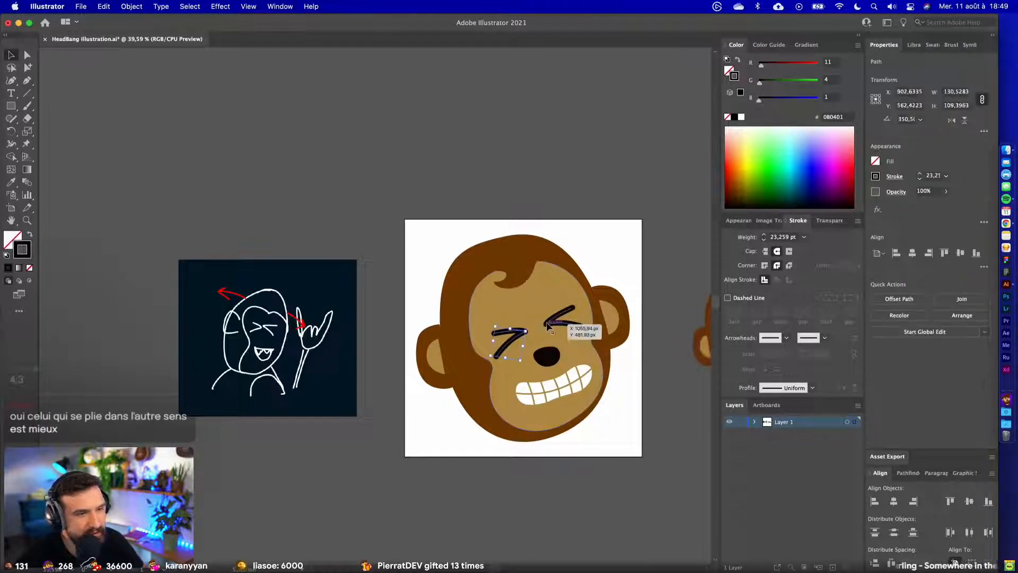
left_click(550, 322, "shift")
left_click_drag(585, 307, 582, 309)
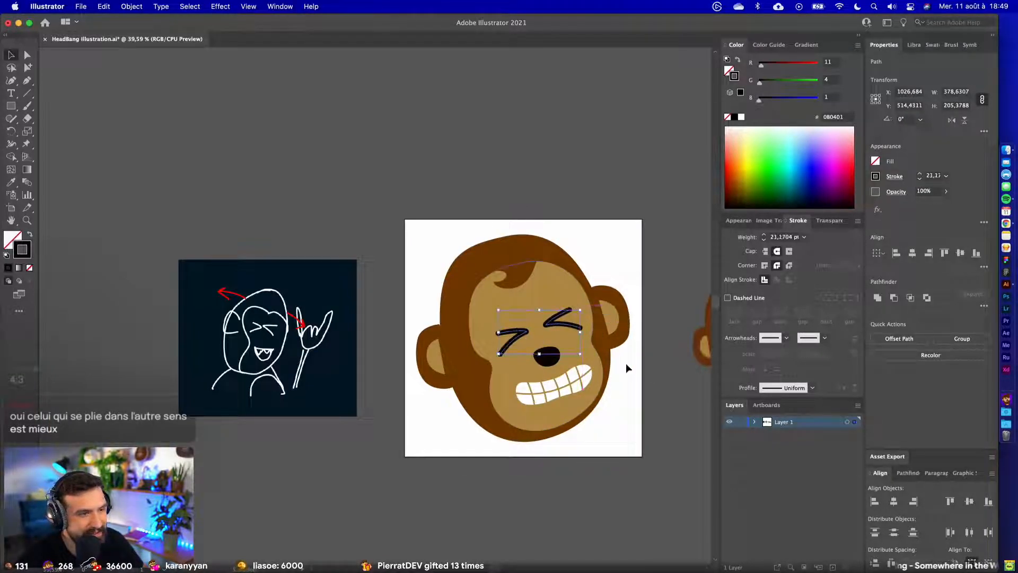
left_click(616, 390)
scroll(616, 390, "up", 8)
scroll(475, 312, "down", 8)
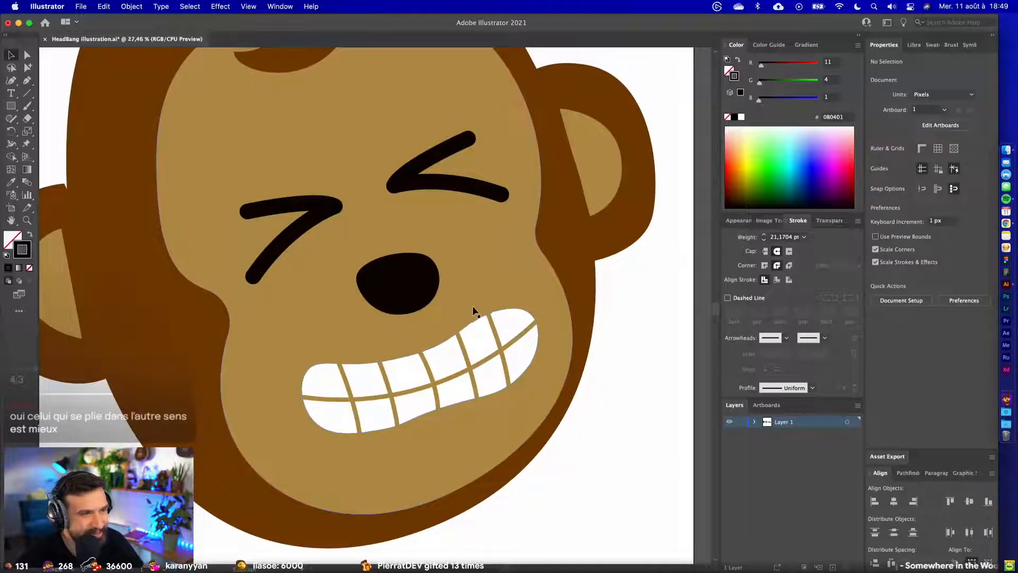
left_click_drag(615, 359, 504, 390)
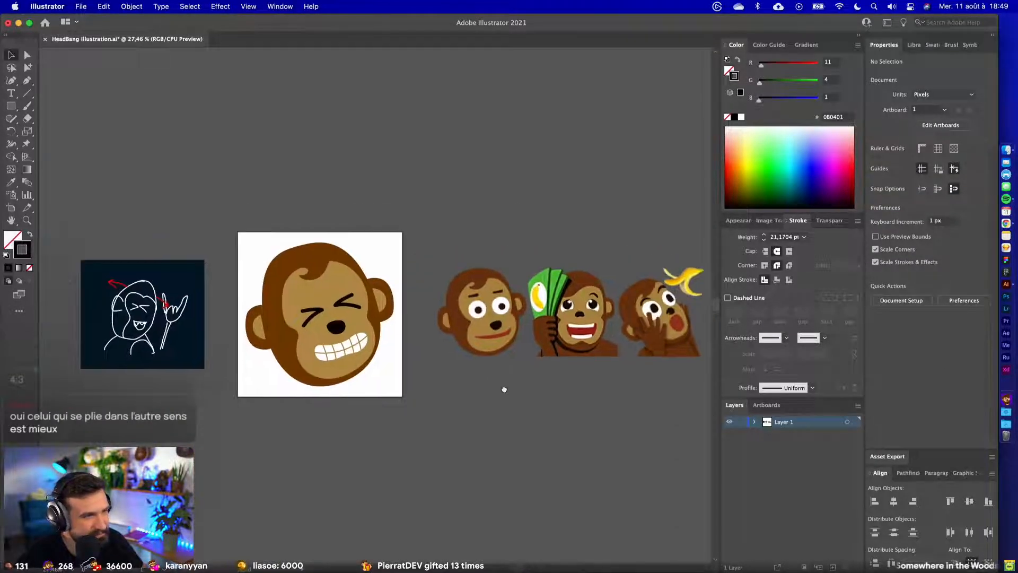
scroll(333, 291, "up", 2)
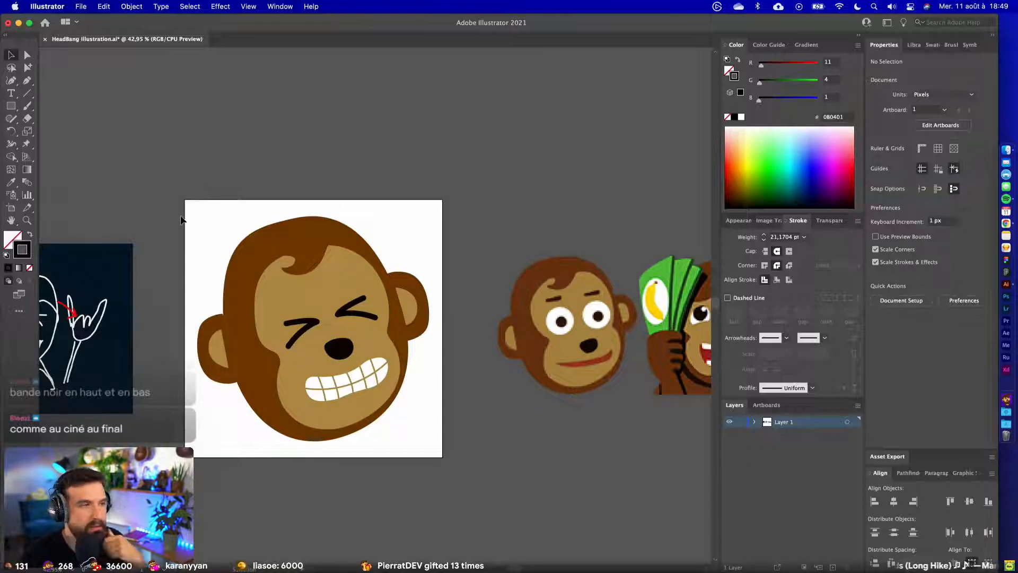
- Switch to Chrome and search Google for "Samsung pliant" in a new tab
left_click(1005, 223)
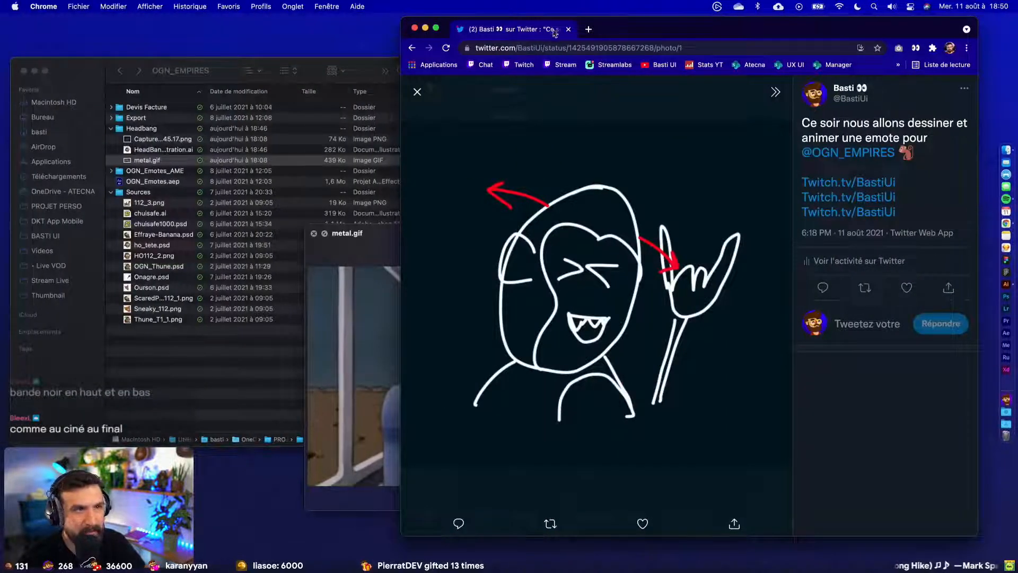
left_click(587, 29)
type("Samsung")
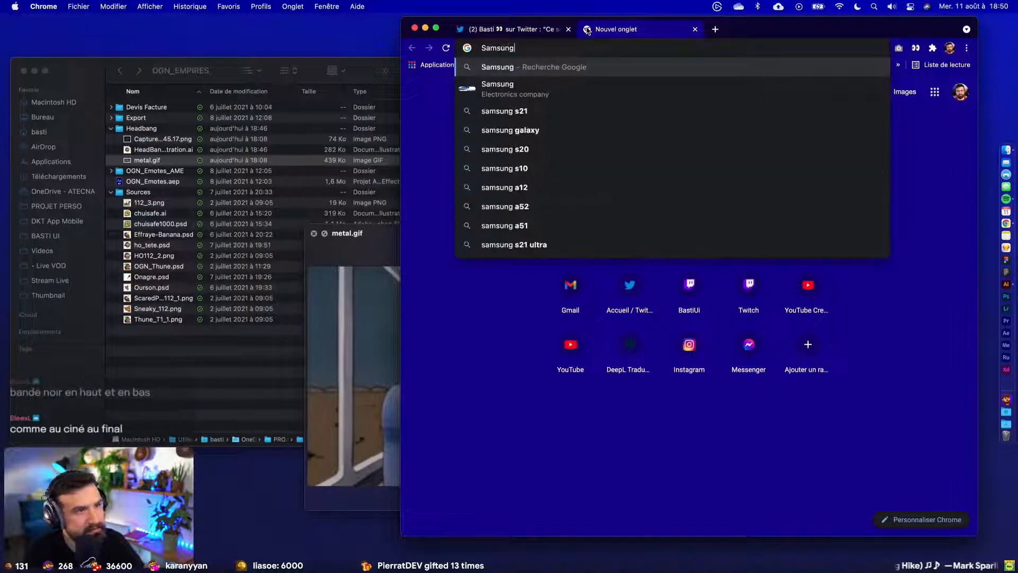
type(" pliant")
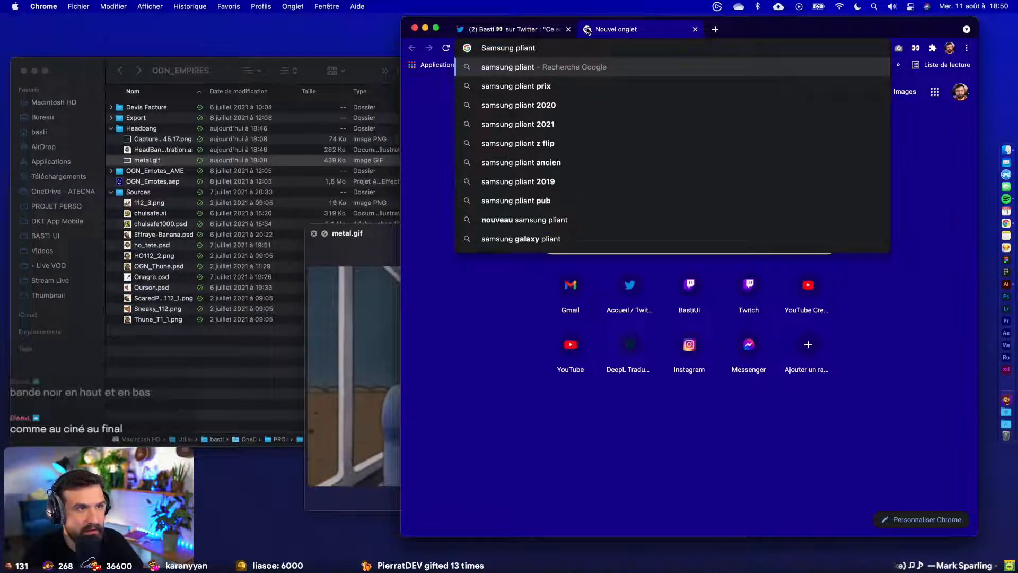
key("Return")
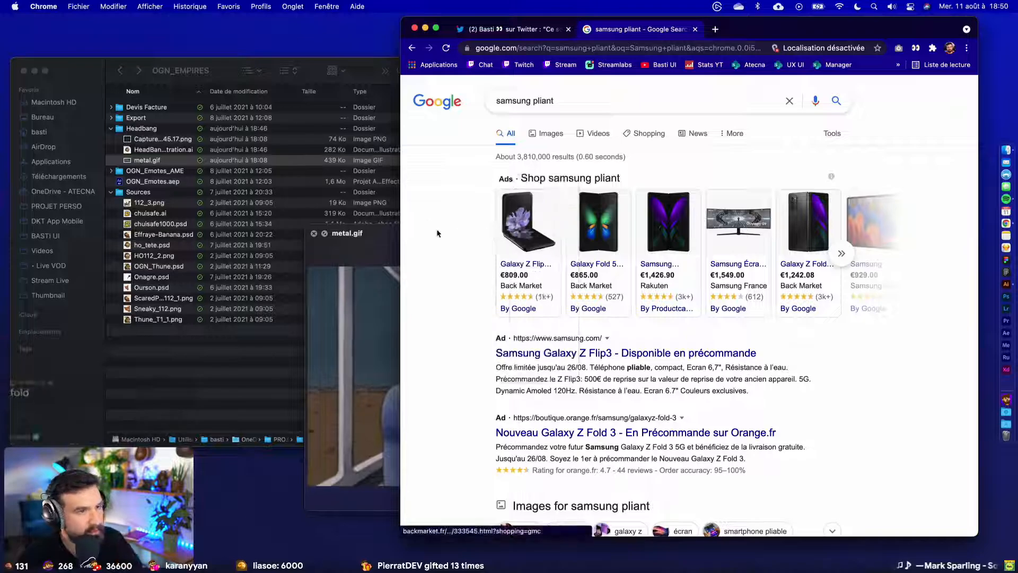
- Examine the foldable Samsung phones in the shopping ads and image results
scroll(503, 218, "up", 5)
scroll(530, 227, "up", 2)
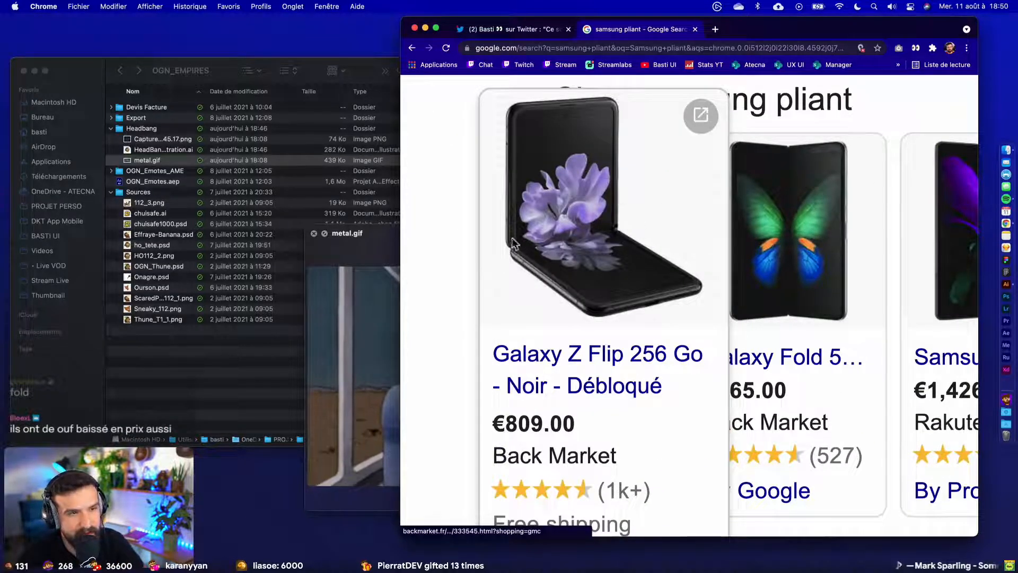
scroll(598, 250, "down", 7)
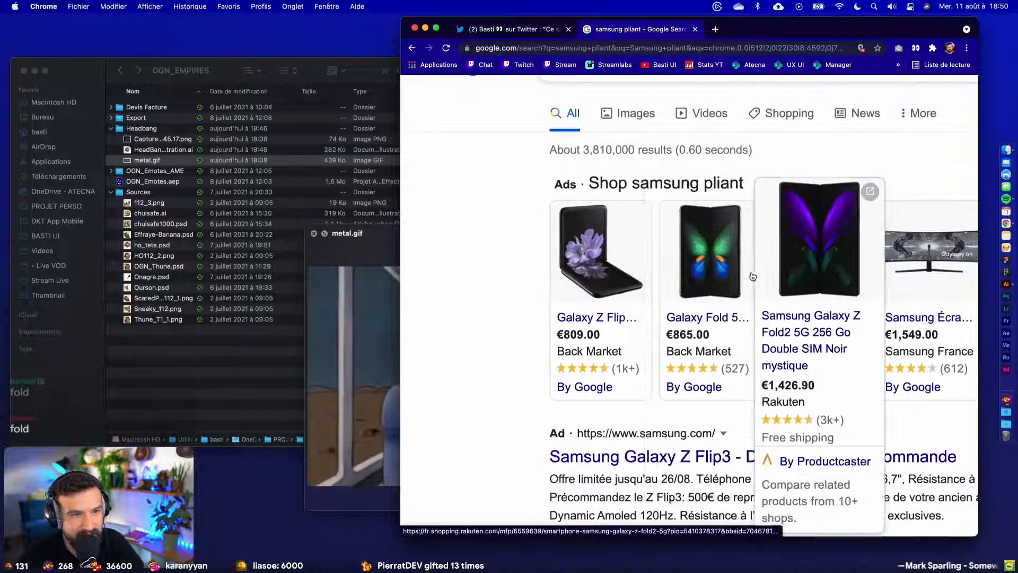
scroll(752, 276, "down", 3)
scroll(648, 269, "up", 2)
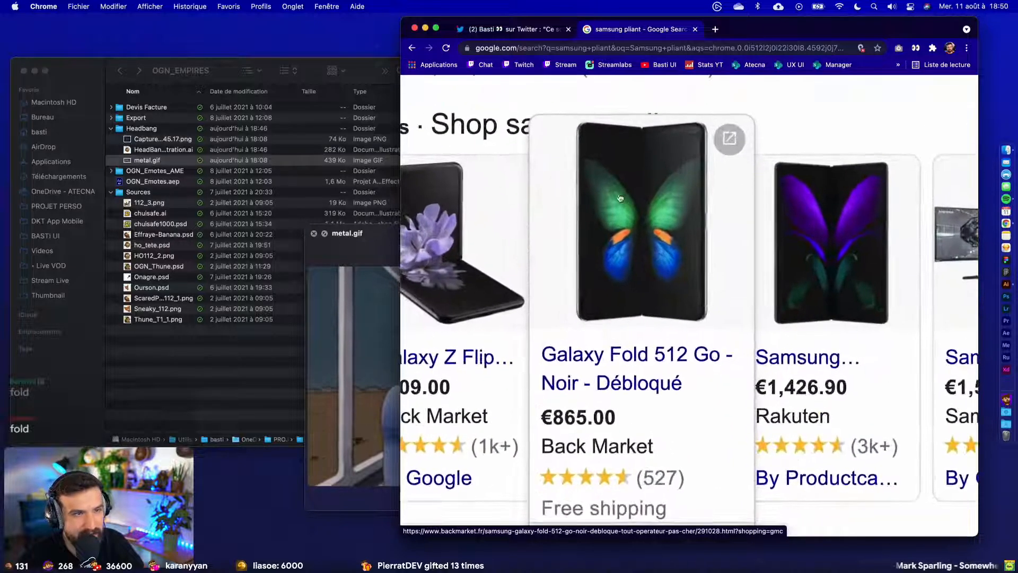
scroll(637, 283, "down", 4)
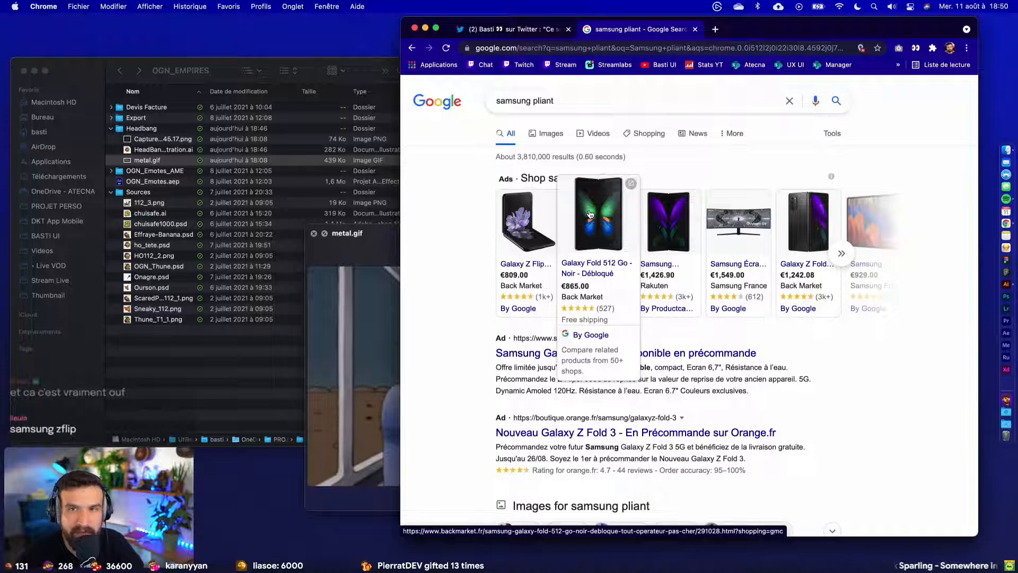
scroll(646, 322, "down", 3)
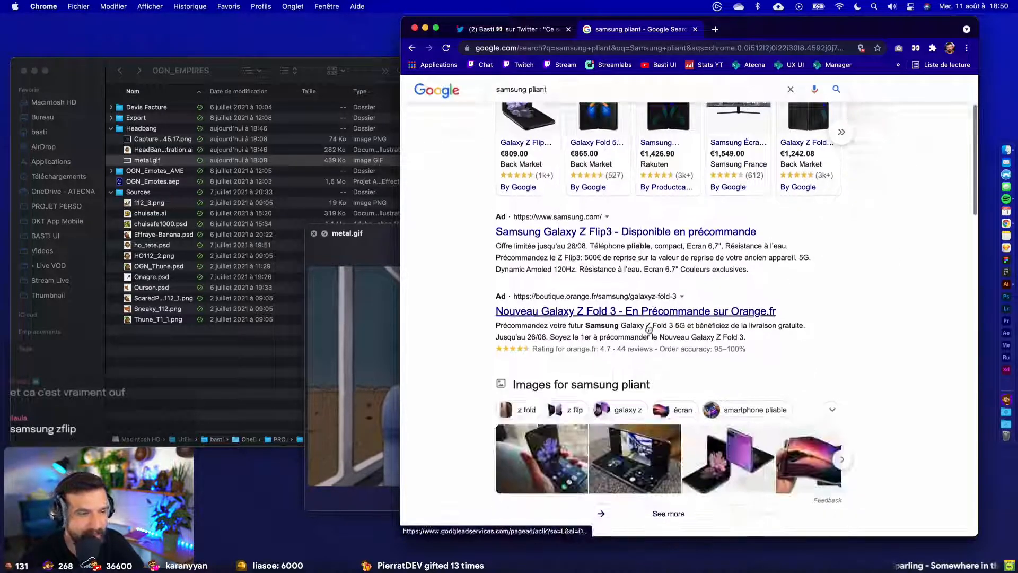
scroll(645, 322, "down", 2)
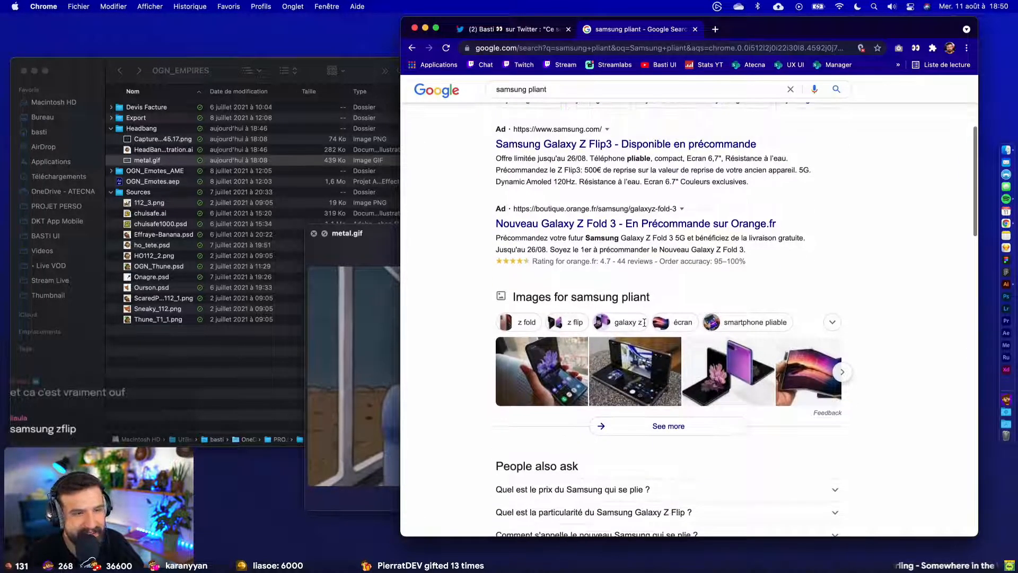
scroll(780, 369, "up", 5)
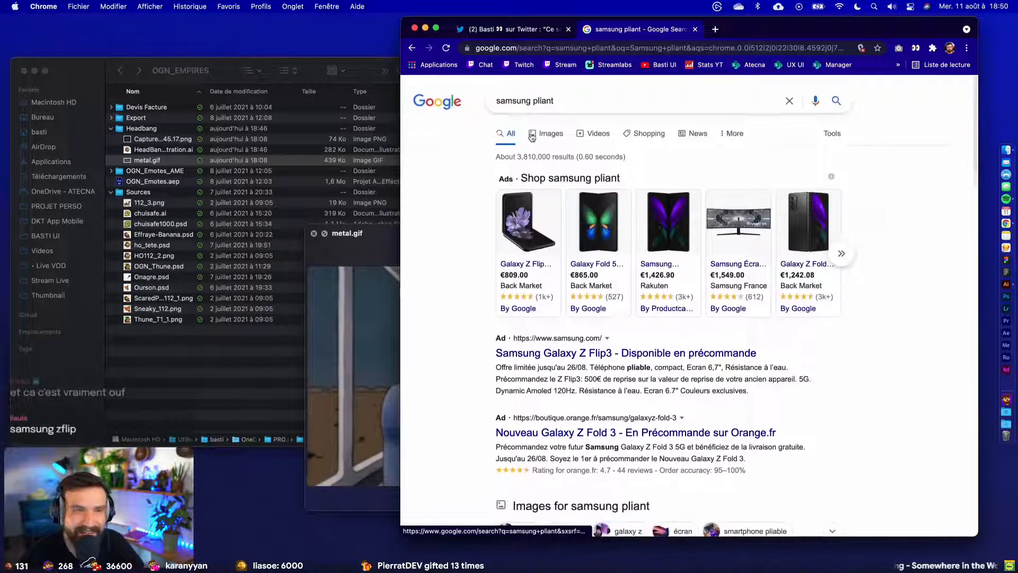
- Change the Google search to "samsung z fold" and run it
double_click(542, 101)
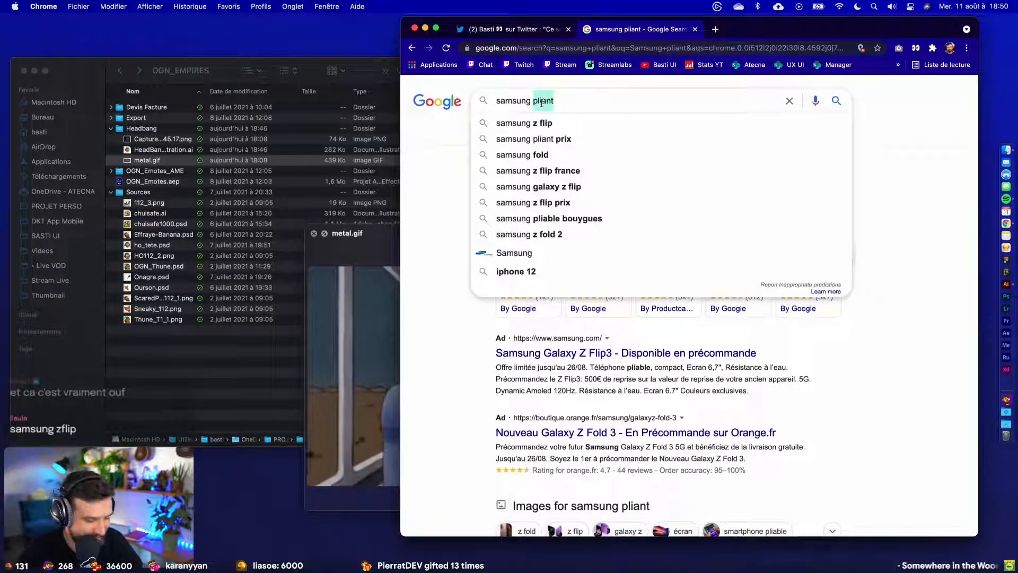
type("z flo")
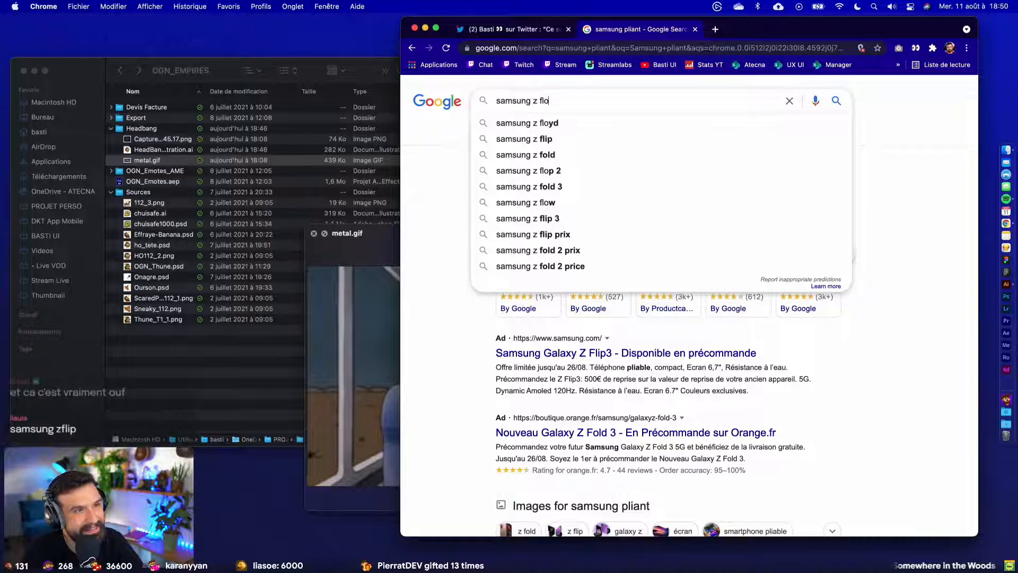
key("BackSpace")
key("BackSpace")
type("old")
key("Return")
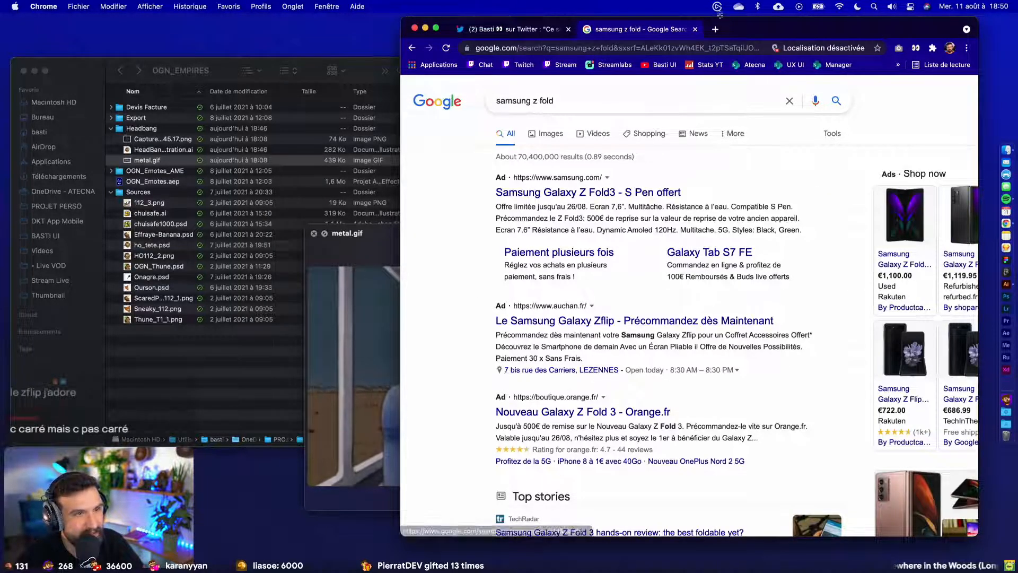
- Look through the Samsung Z Fold web results and open the image results for the same search
left_click_drag(756, 27, 733, 25)
scroll(758, 236, "down", 4)
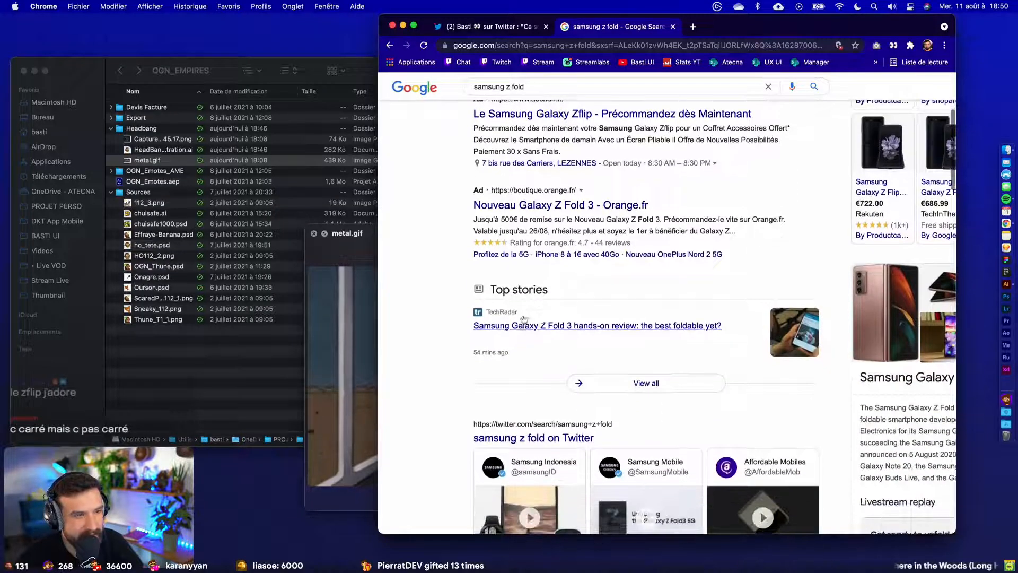
scroll(524, 319, "down", 4)
scroll(721, 315, "down", 4)
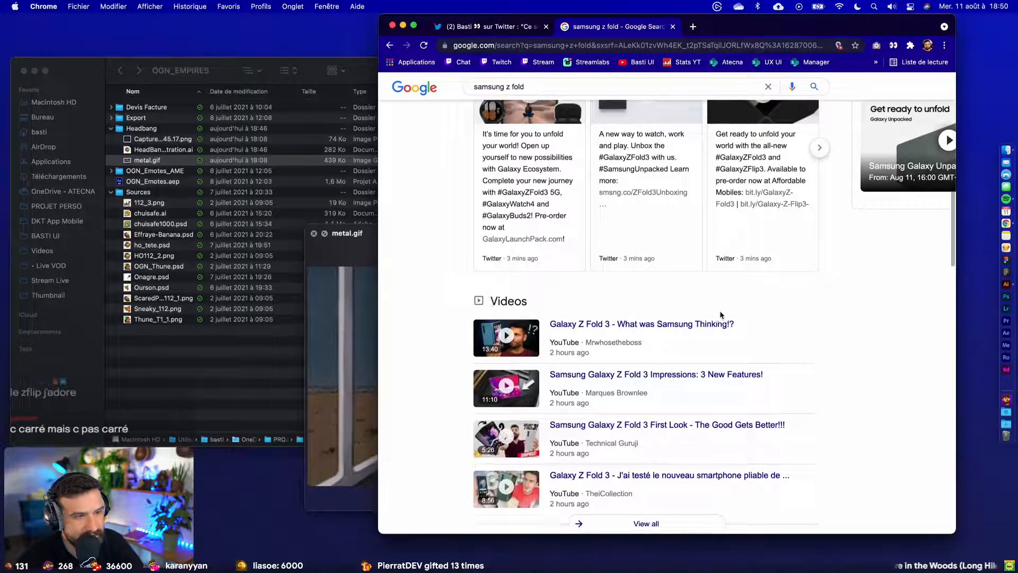
scroll(721, 315, "up", 10)
left_click(515, 132)
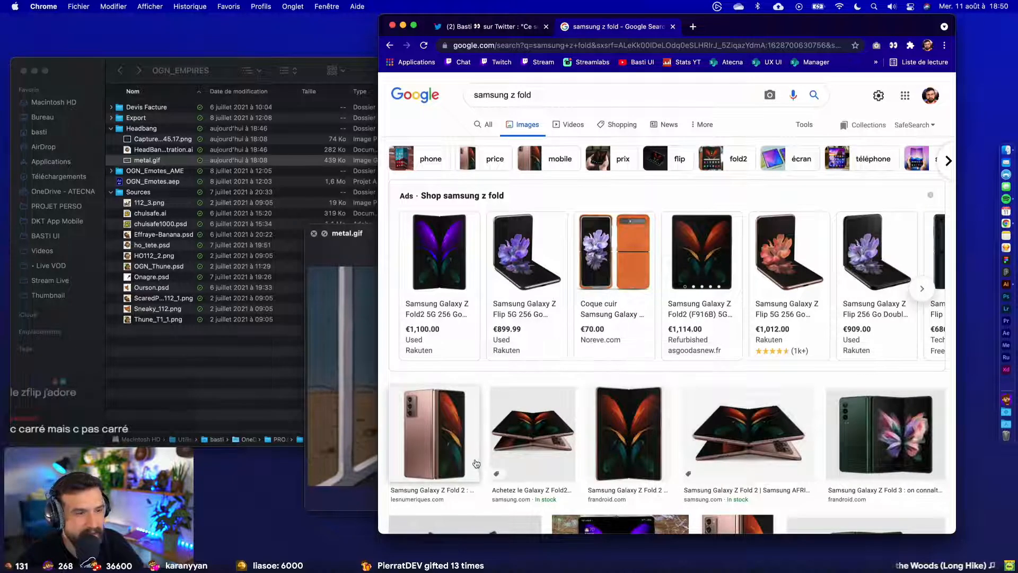
- View the Galaxy Z Fold2 5G photo enlarged on Rakuten, accepting the cookies, and close that page to return to the sketch tweet
left_click(450, 268)
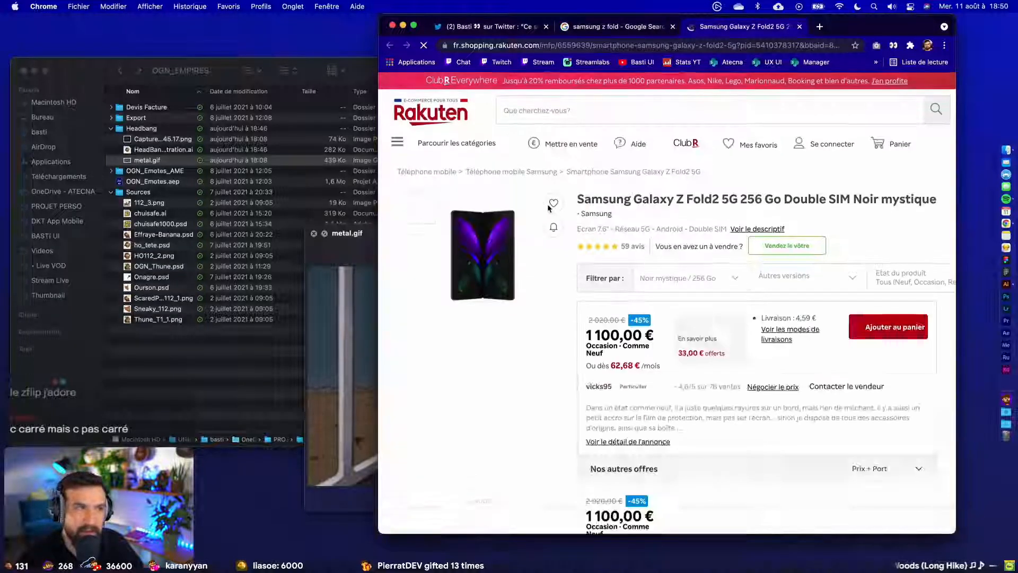
left_click(488, 270)
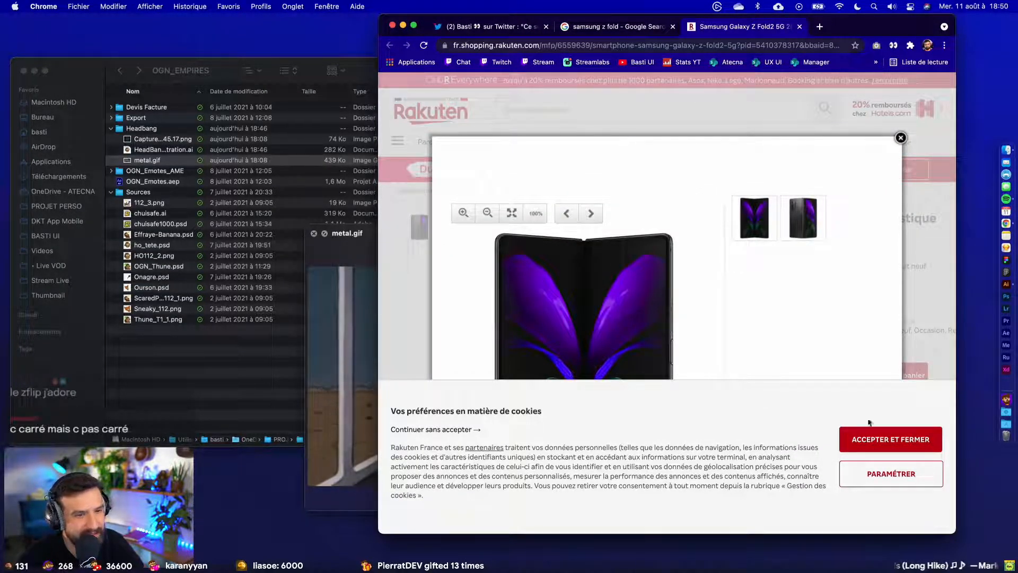
left_click(872, 438)
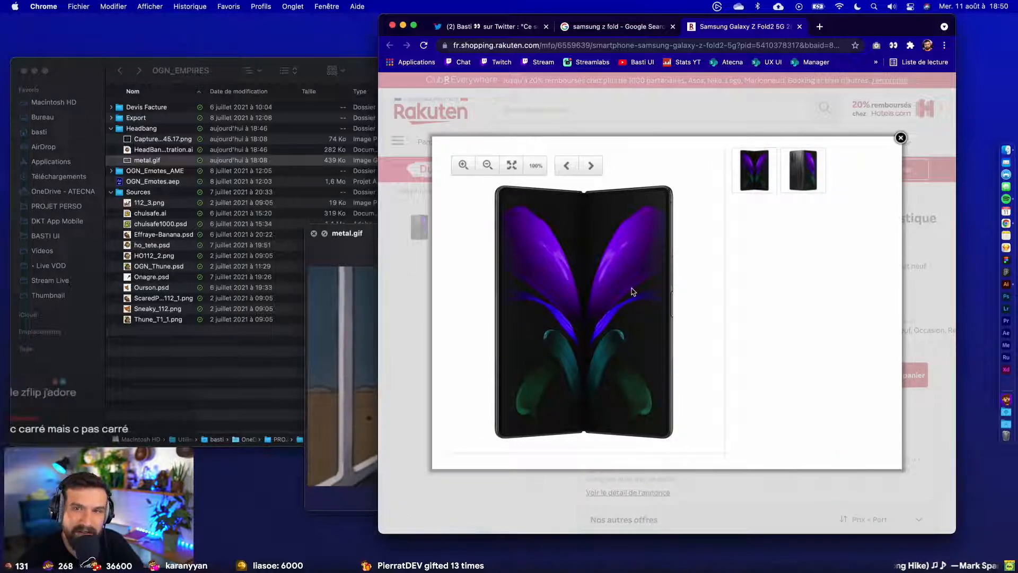
left_click(799, 27)
left_click(528, 29)
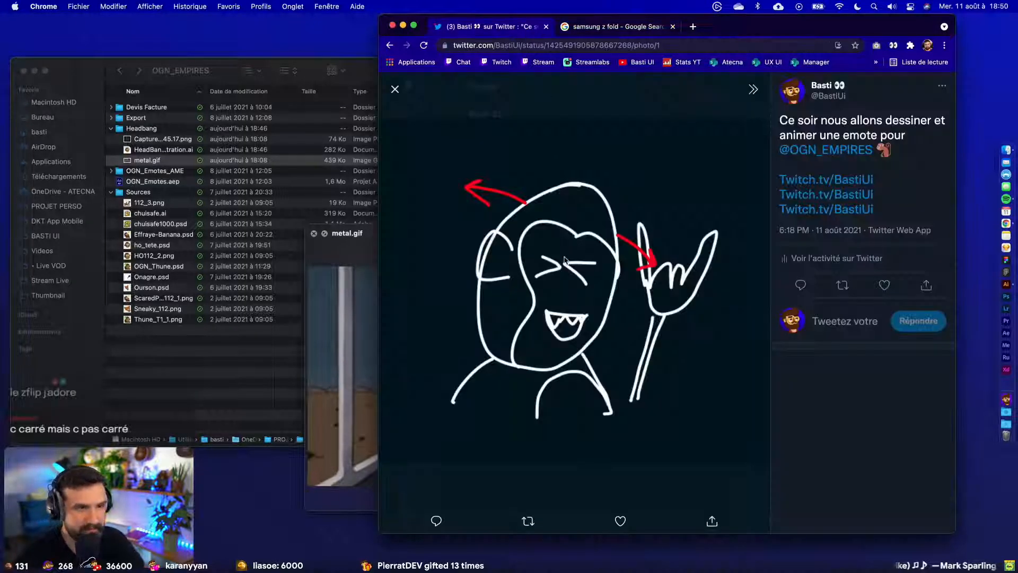
- Switch to Illustrator and draw a slanted closed eyebrow bar about 84 by 94 px above the right-hand eye, with black fill and no stroke
key("super+Tab")
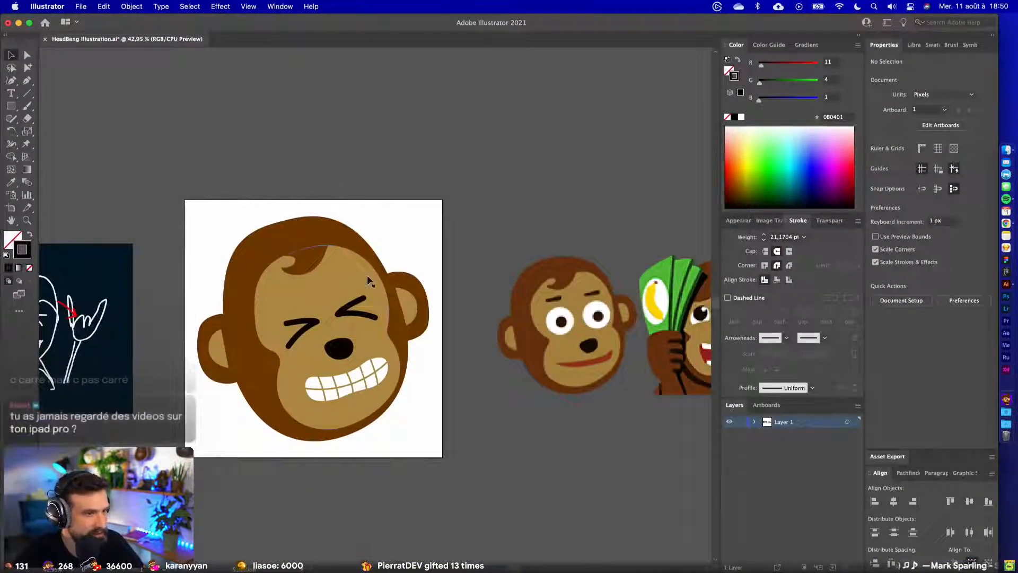
scroll(350, 278, "up", 2)
key("p")
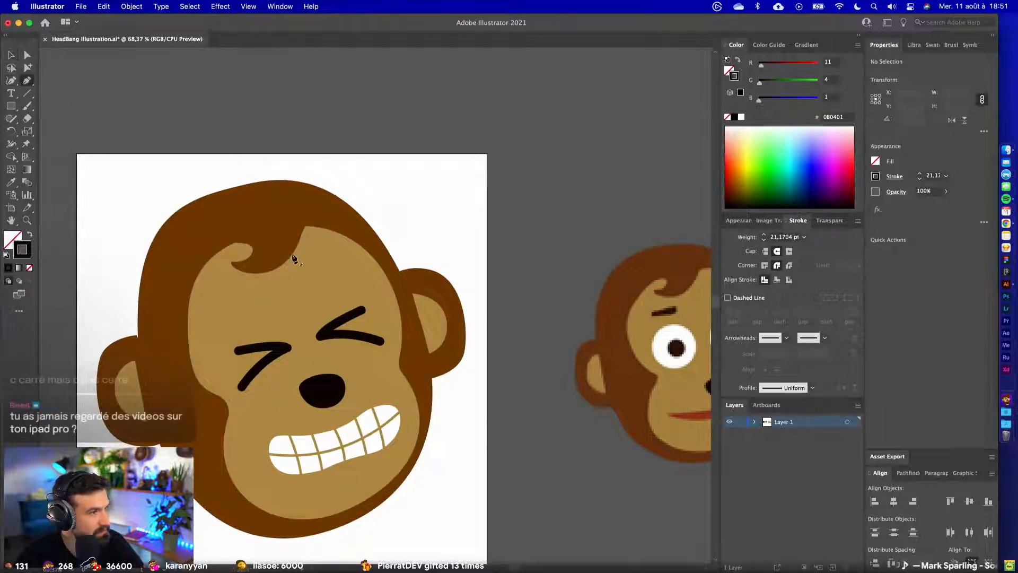
left_click(334, 265)
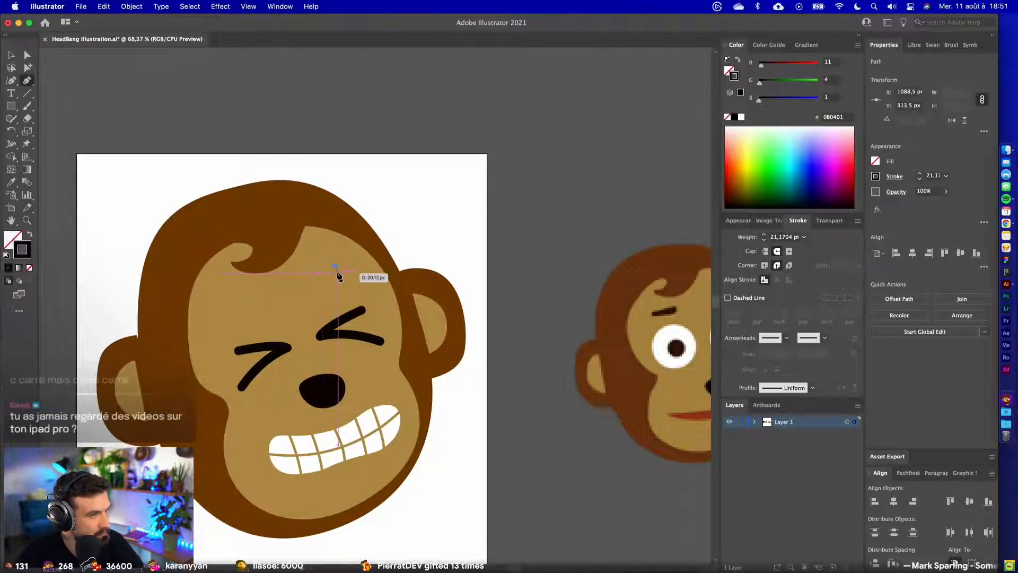
left_click(307, 302)
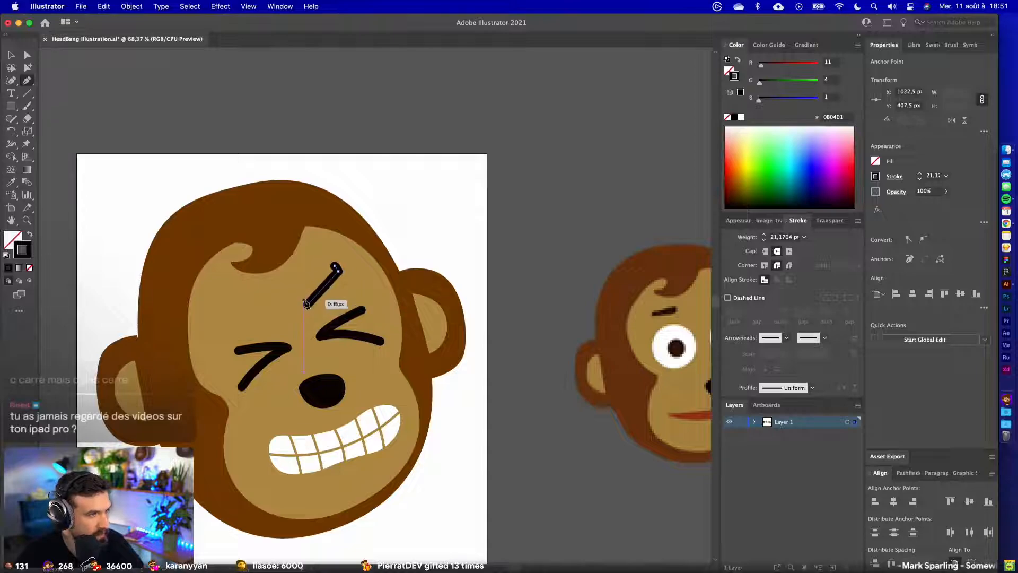
left_click(335, 265)
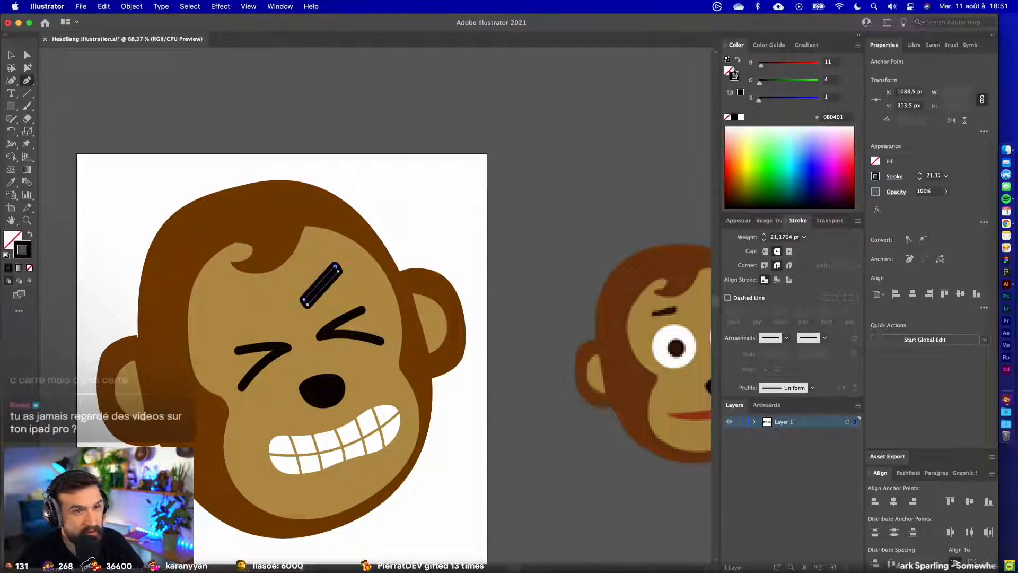
left_click(738, 59)
key("v")
left_click(180, 84)
- Reshape the eyebrow so it is wider at its outer end and tapers toward the nose, and round its corners
scroll(319, 186, "up", 5)
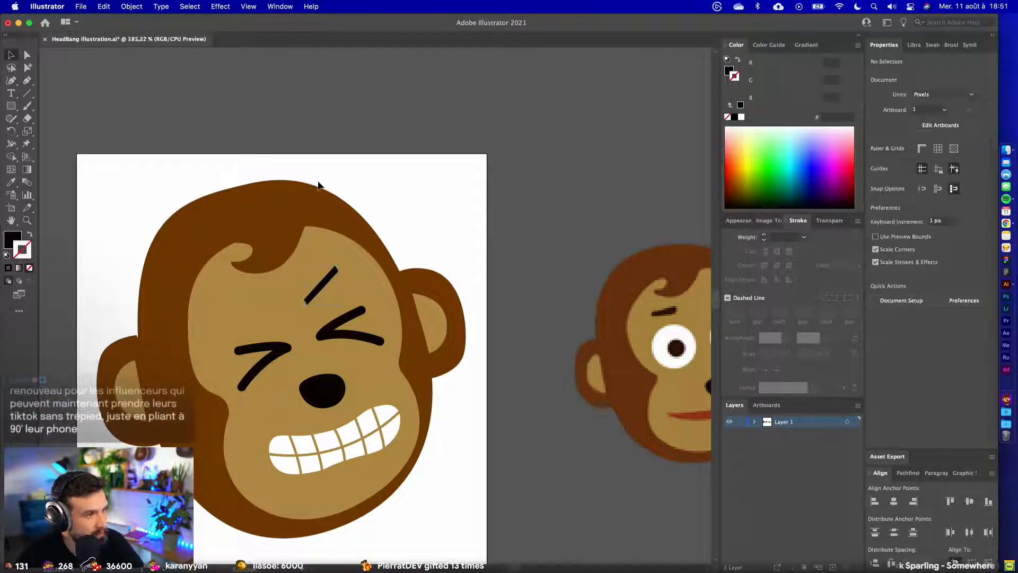
scroll(318, 185, "up", 3)
left_click_drag(400, 445, 574, 267)
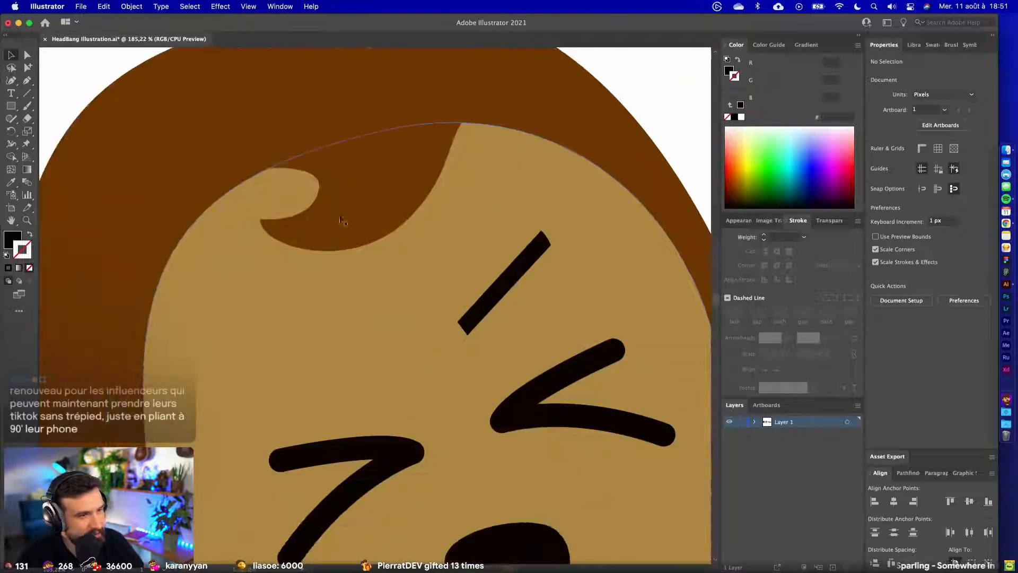
left_click(25, 54)
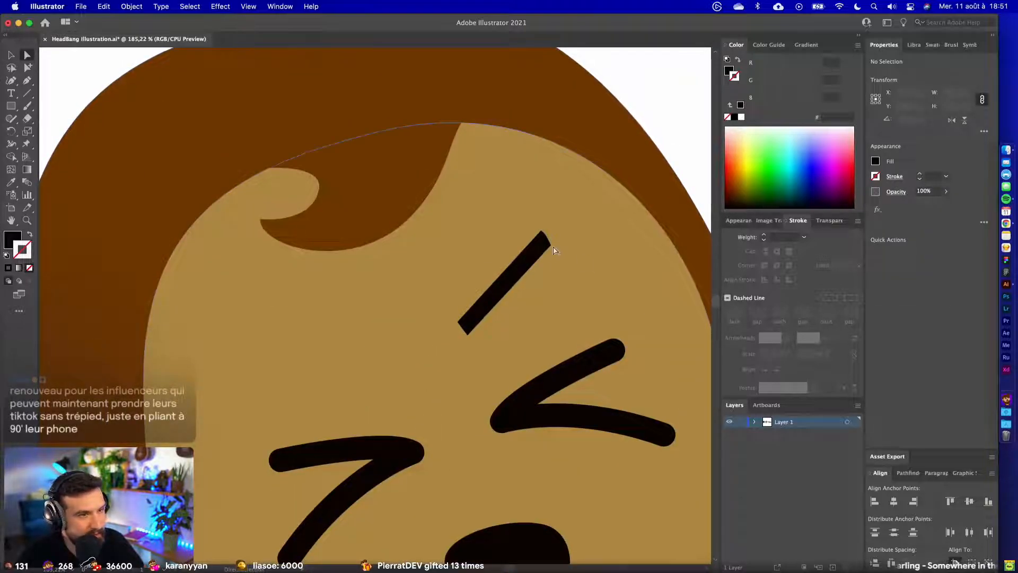
left_click(571, 255)
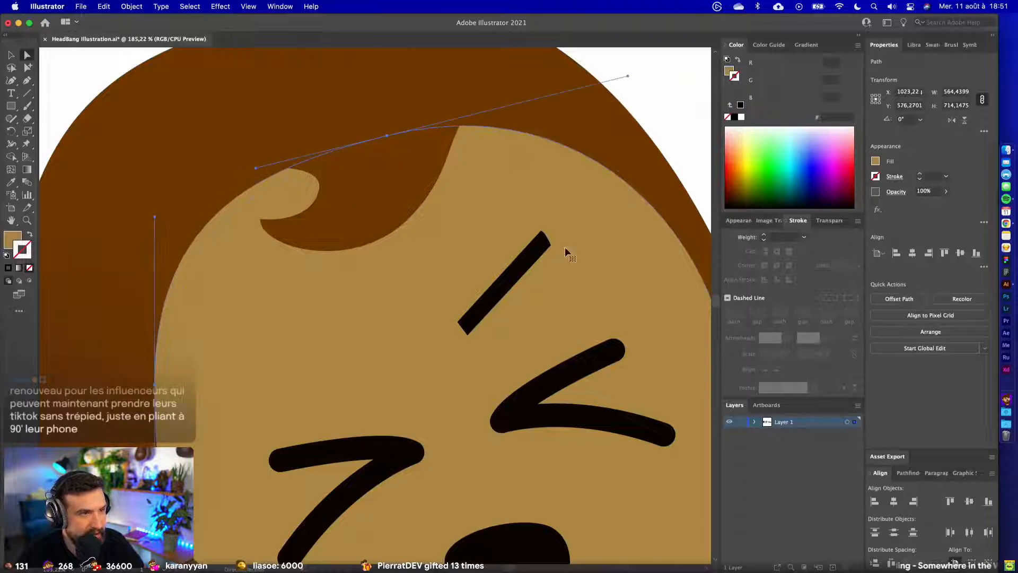
left_click(542, 237)
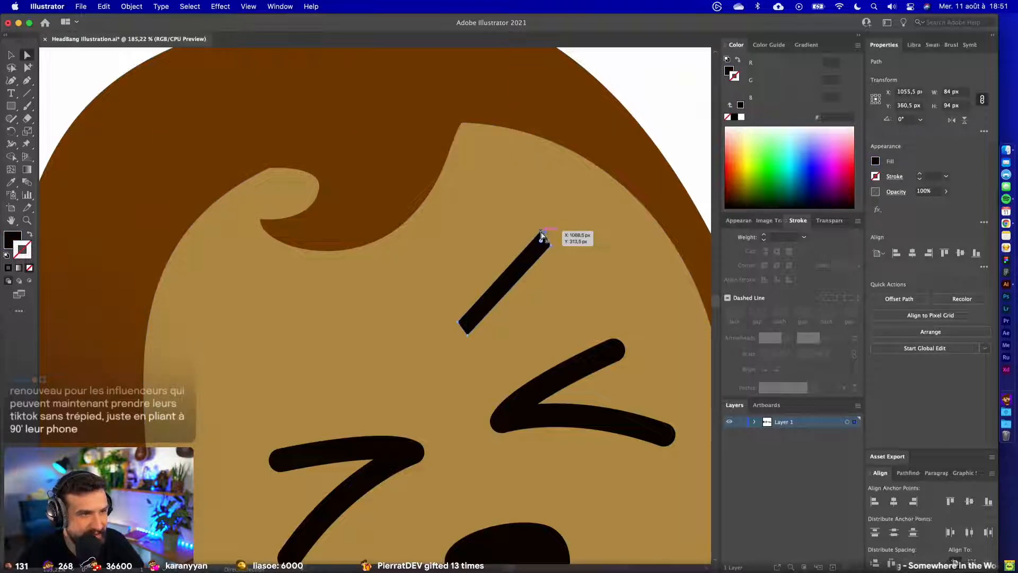
left_click_drag(542, 237, 535, 221)
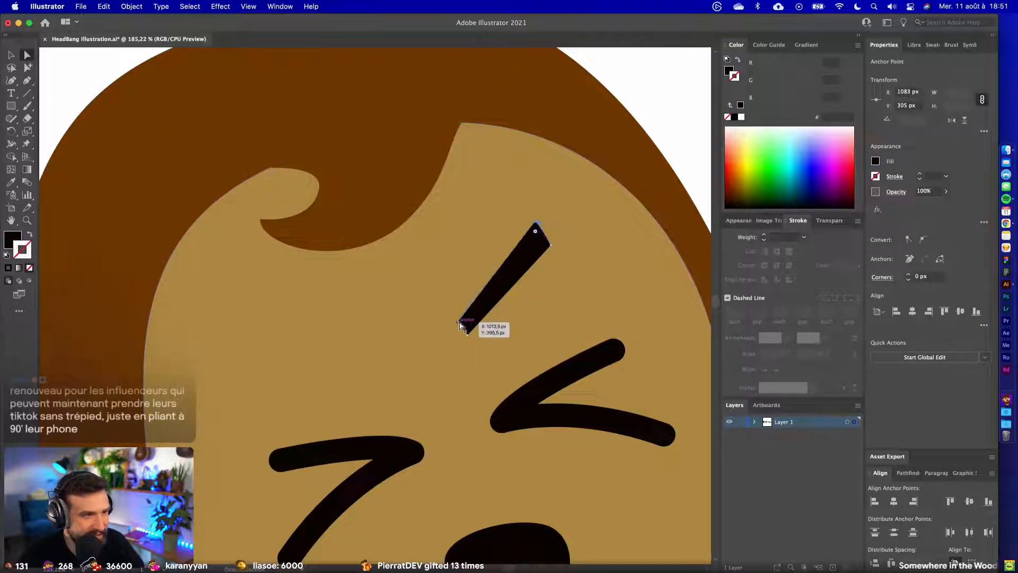
left_click_drag(458, 321, 461, 324)
left_click(532, 264)
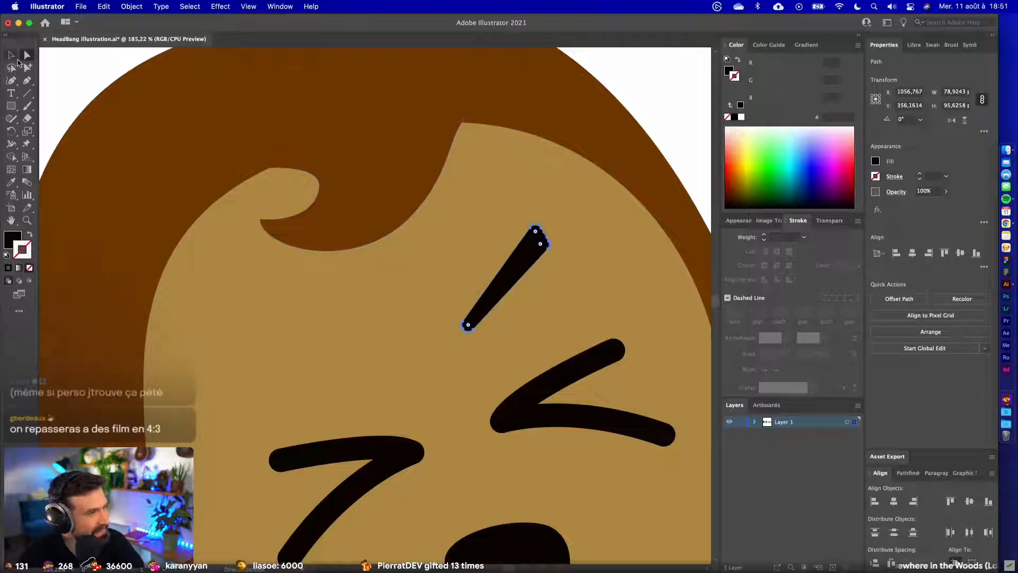
- Duplicate the eyebrow above the left-hand eye, rotate the copy to slant down toward the nose, and check the whole face
left_click(12, 55)
left_click_drag(528, 269, 356, 289)
left_click_drag(395, 244, 264, 277)
left_click_drag(358, 310, 365, 366)
key("super+alt+0")
left_click(585, 177)
scroll(585, 177, "down", 2)
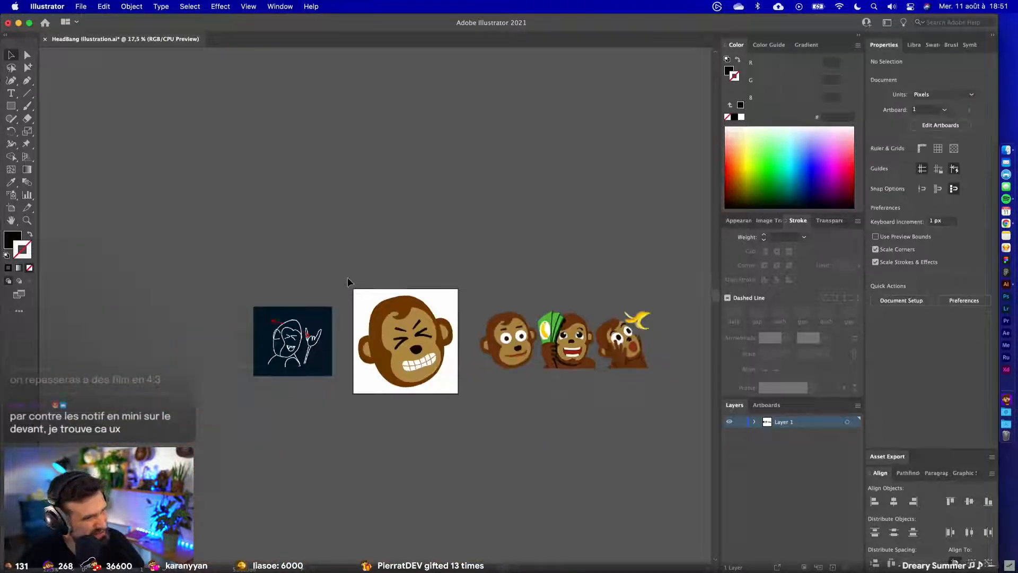
scroll(320, 323, "up", 3)
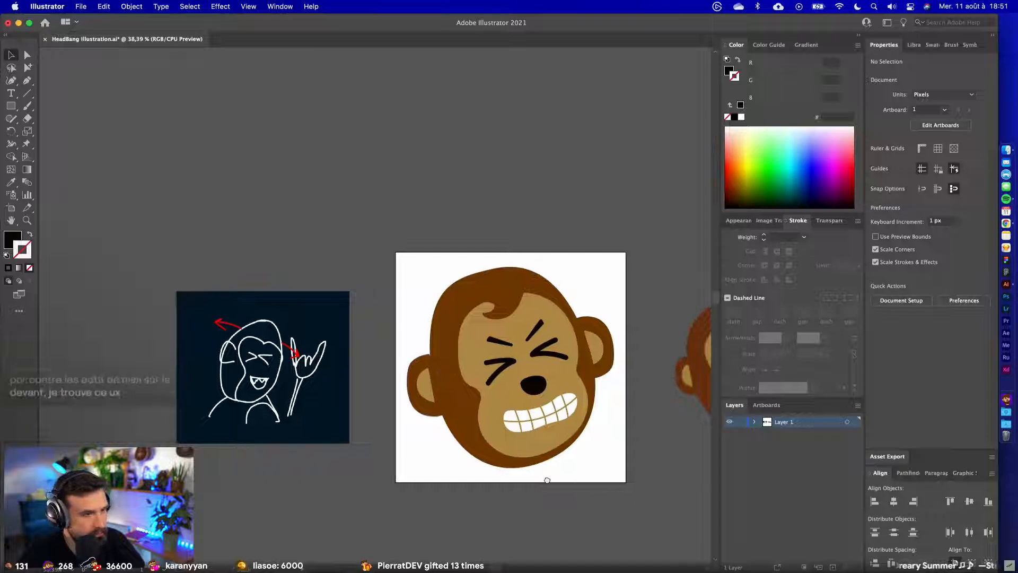
scroll(544, 479, "right", 3)
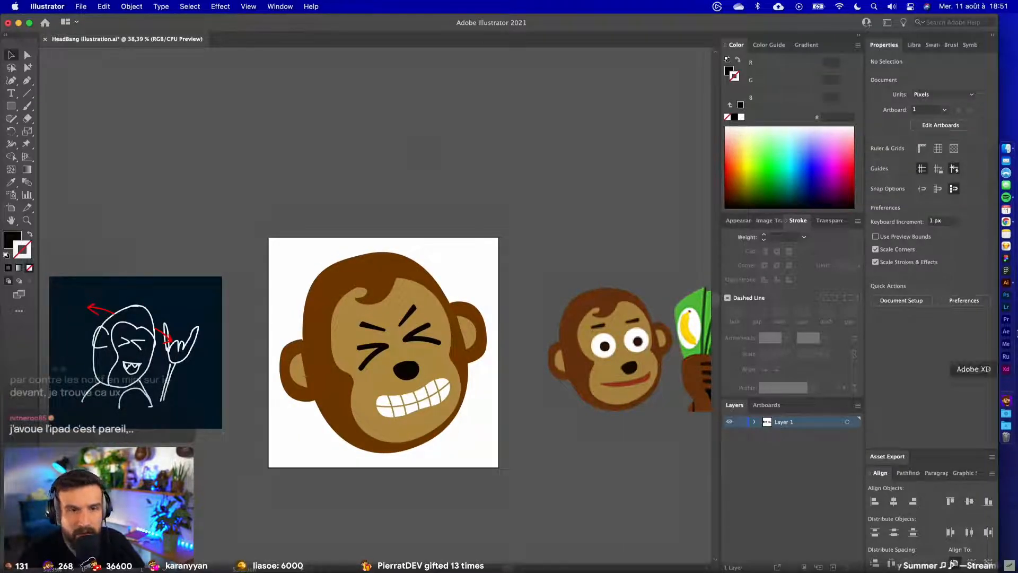
- Switch to Chrome, change the Google search to "samsung z flip" and show all web results
left_click(1005, 223)
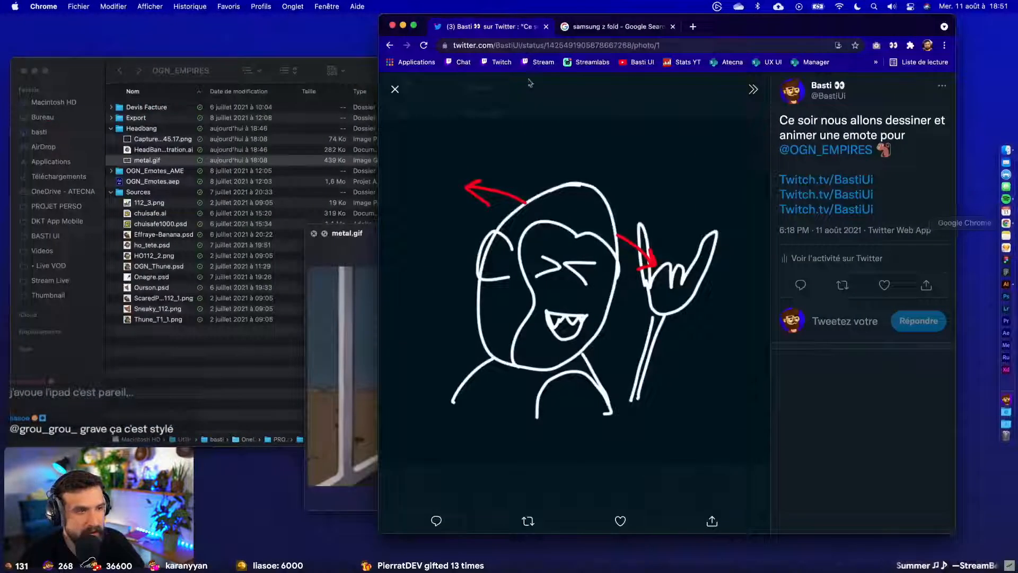
left_click(614, 33)
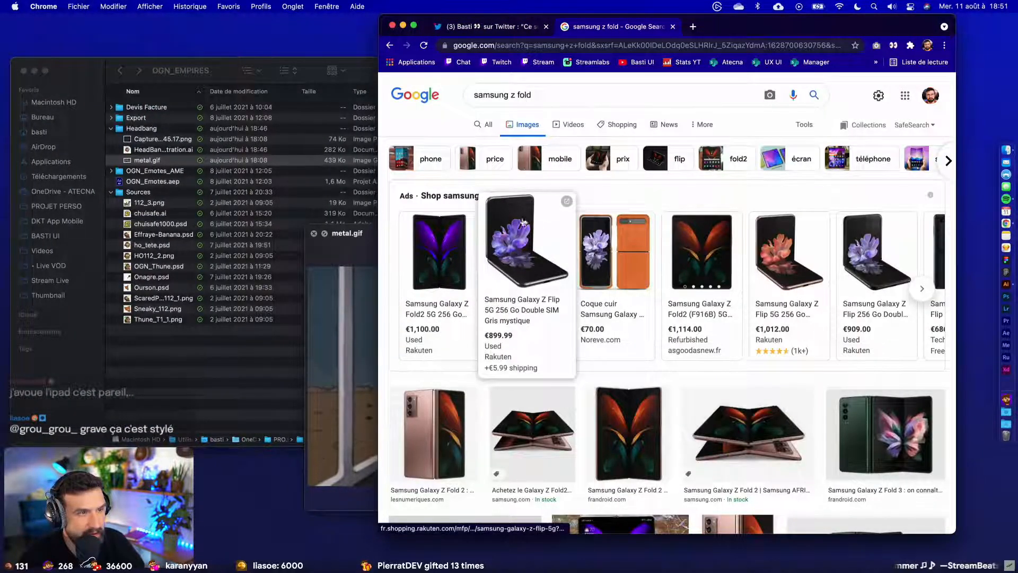
double_click(521, 95)
type("flip")
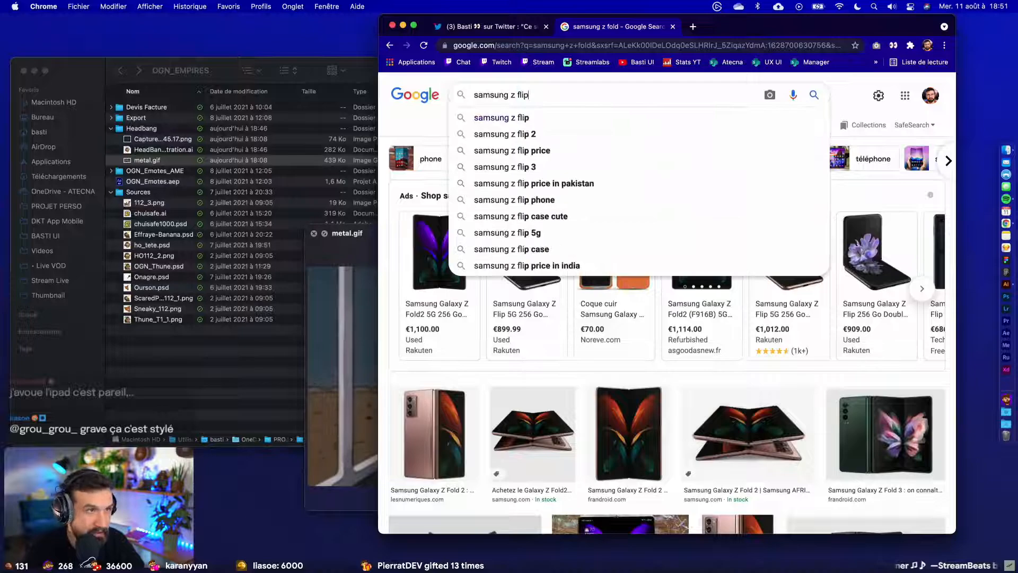
key("Return")
left_click(485, 133)
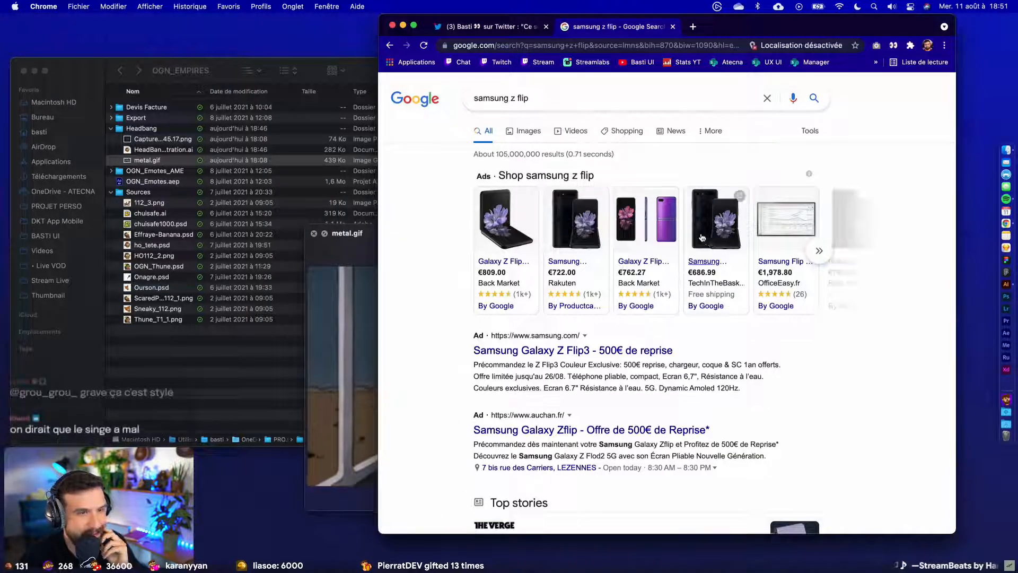
- Open The Verge's Samsung Galaxy Z Flip 3 article from the top stories and accept its cookies
scroll(519, 246, "down", 5)
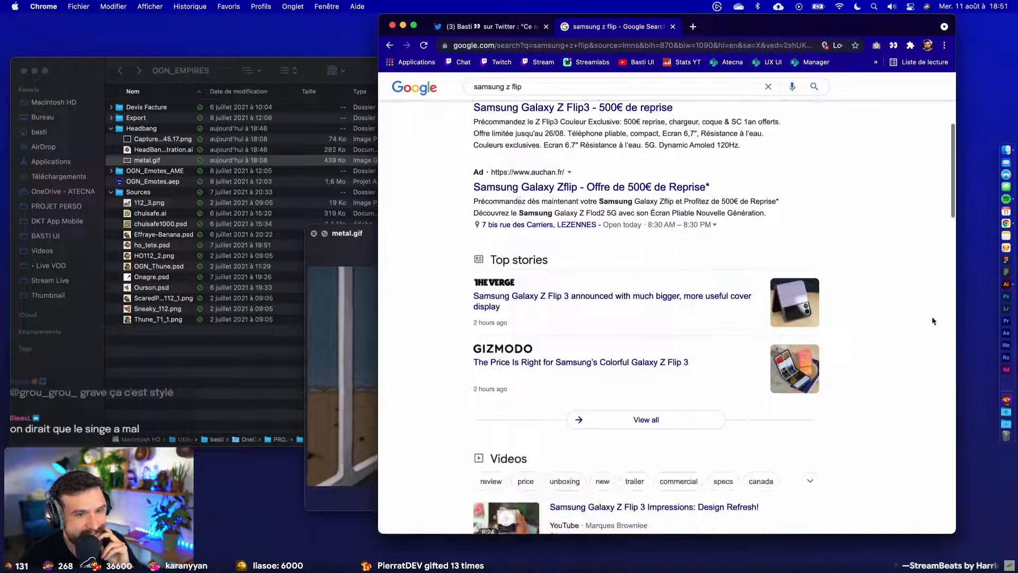
left_click(795, 313)
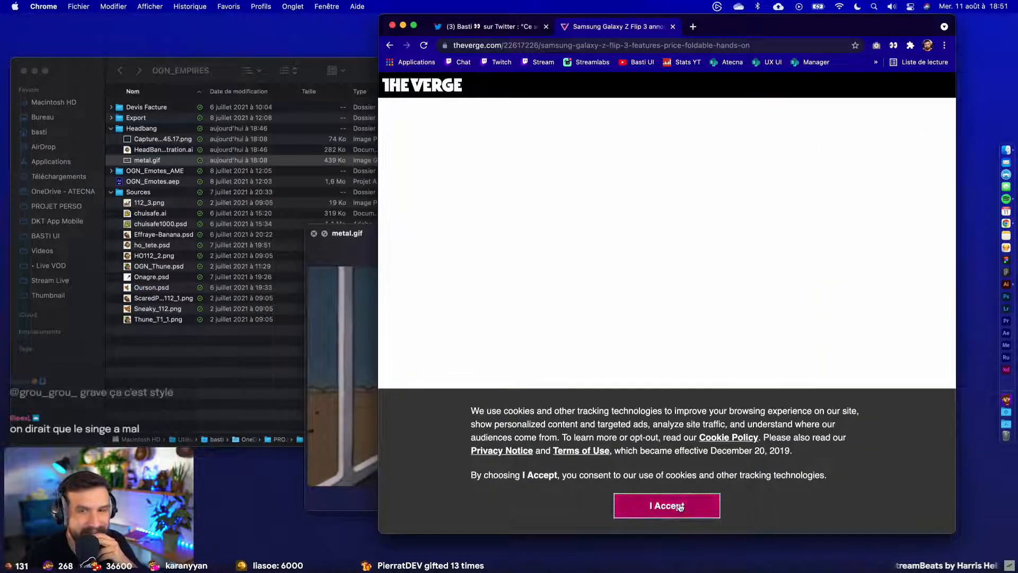
left_click(680, 507)
scroll(544, 316, "down", 20)
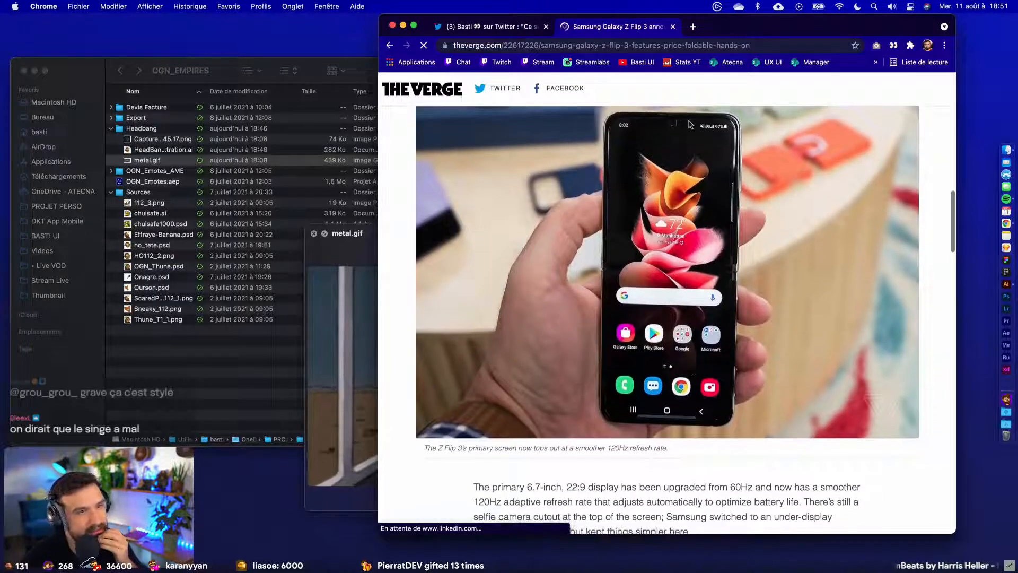
- Examine the Z Flip 3 case and screen crease photos in the article, widening the browser window for a larger view
scroll(676, 342, "down", 4)
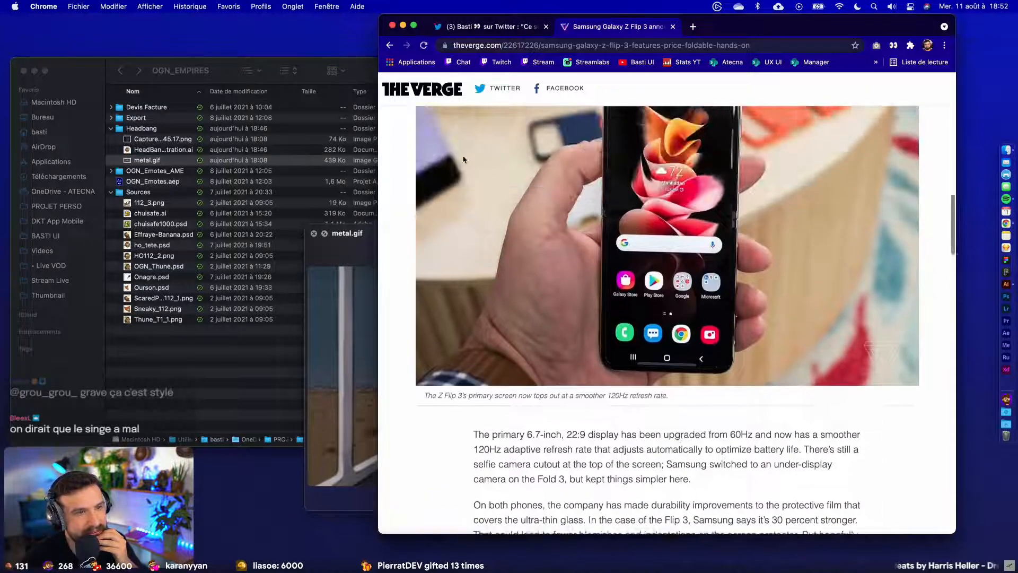
scroll(538, 341, "down", 7)
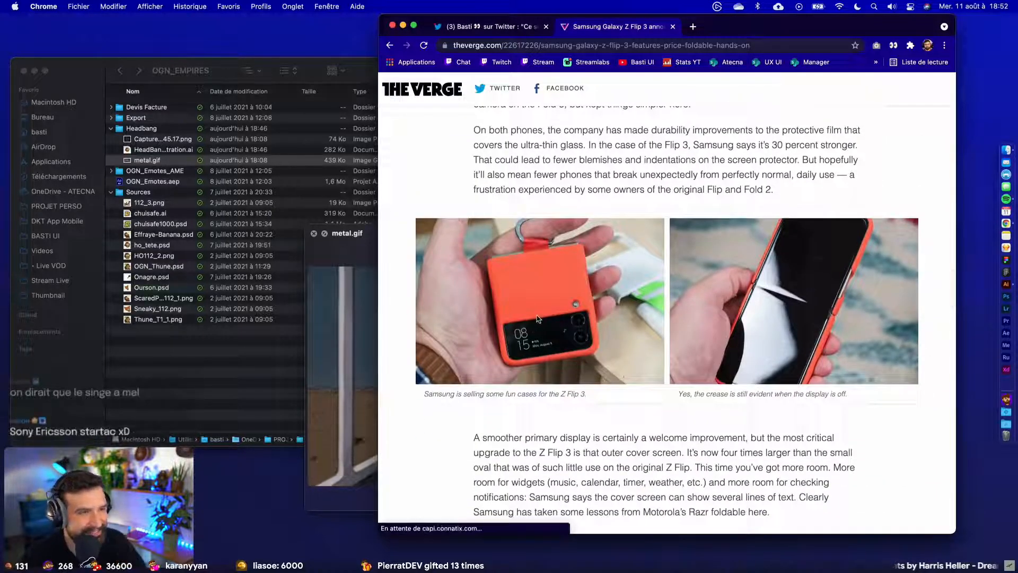
scroll(539, 341, "up", 5)
scroll(550, 339, "down", 1)
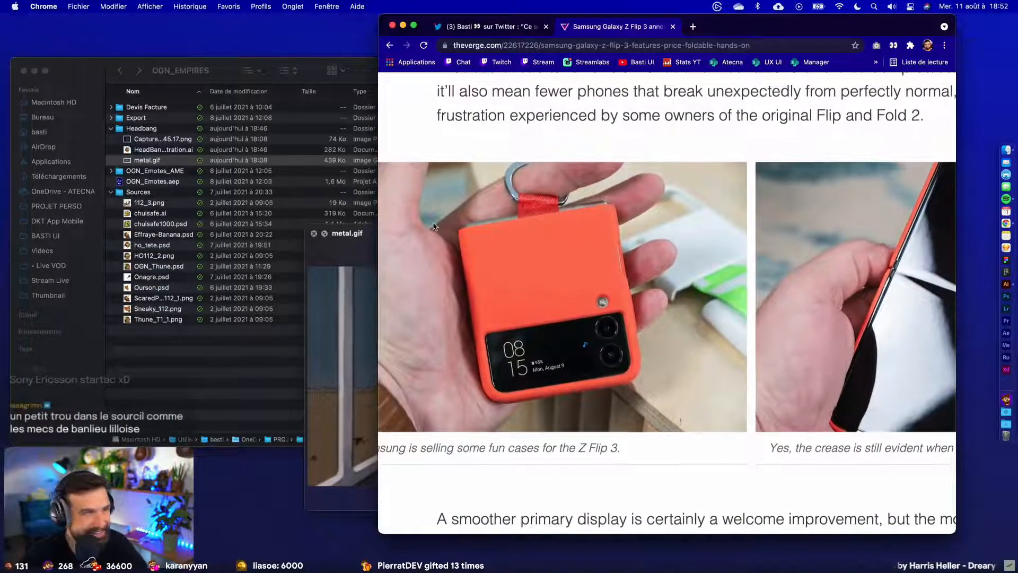
left_click_drag(378, 22, 184, 22)
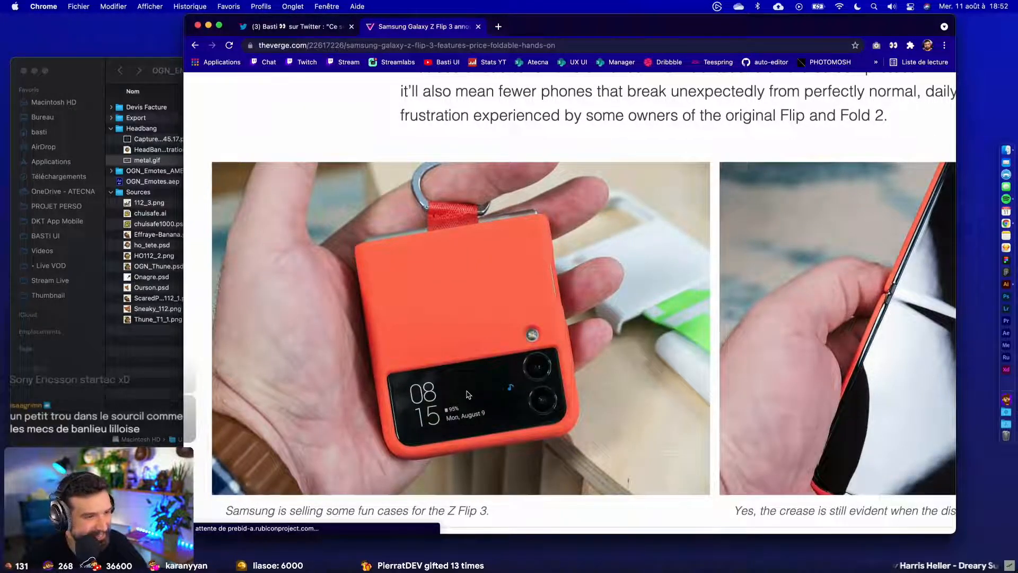
scroll(468, 393, "down", 5)
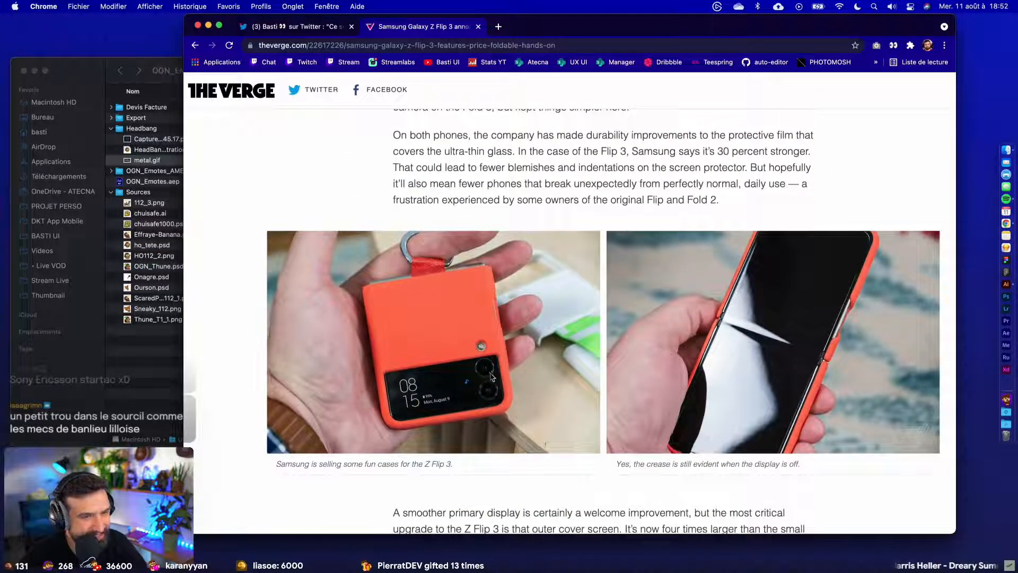
scroll(426, 401, "up", 3)
scroll(439, 399, "down", 4)
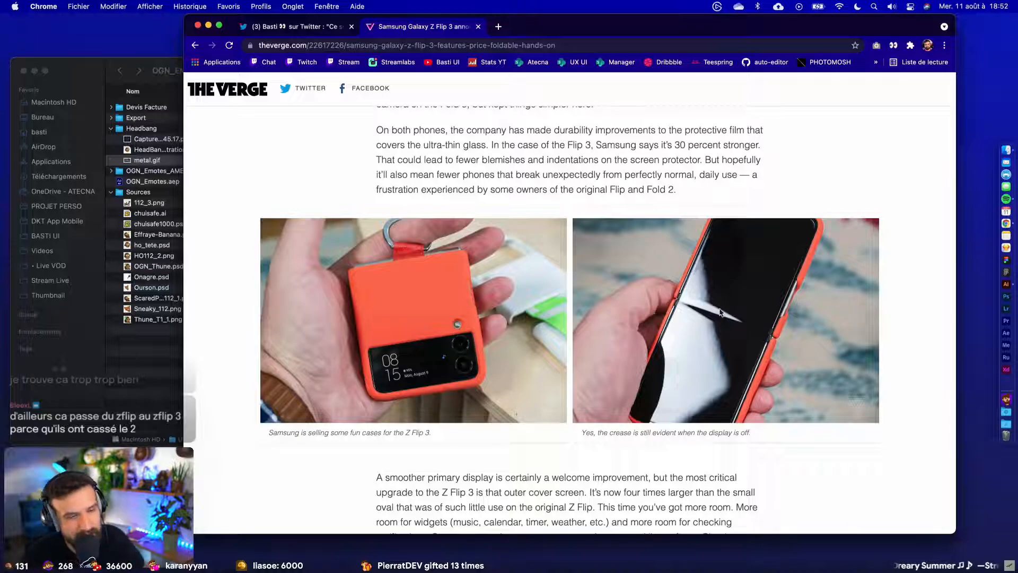
- Examine the remaining Z Flip 3 photos and text in the article, from the crease to the cover screen, and switch back to Illustrator
scroll(720, 312, "up", 5)
scroll(729, 334, "down", 5)
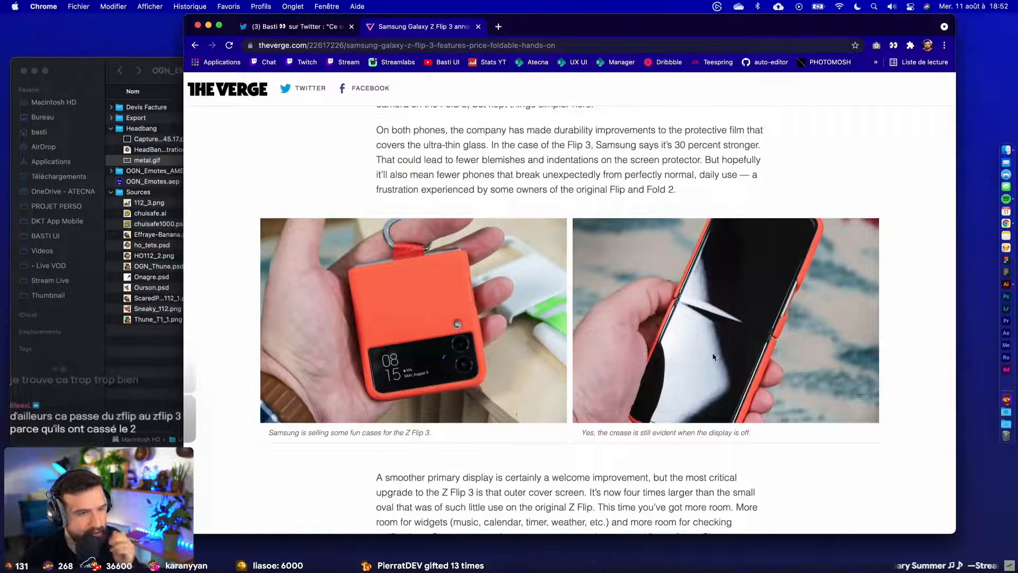
scroll(713, 356, "down", 10)
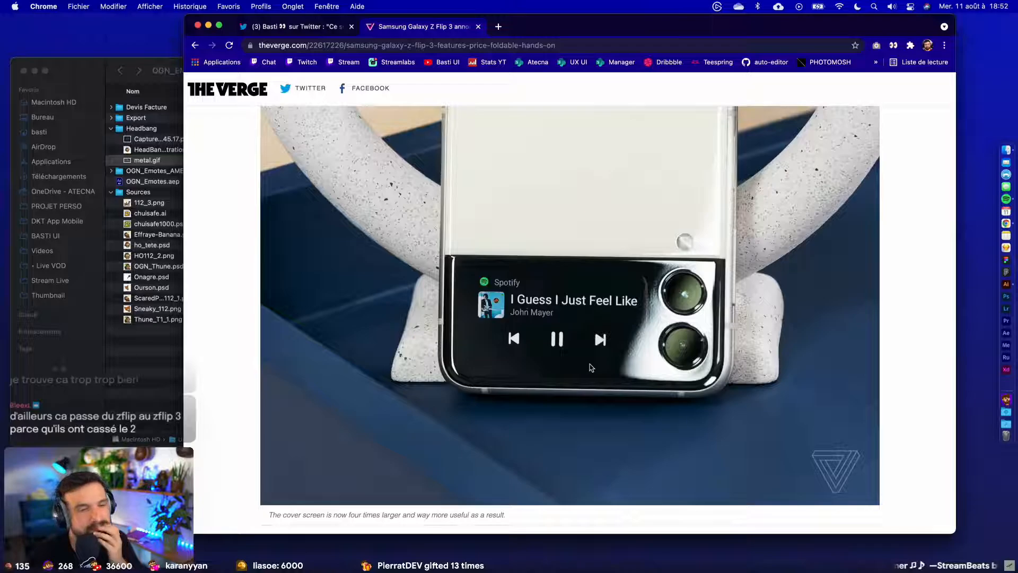
scroll(592, 367, "down", 8)
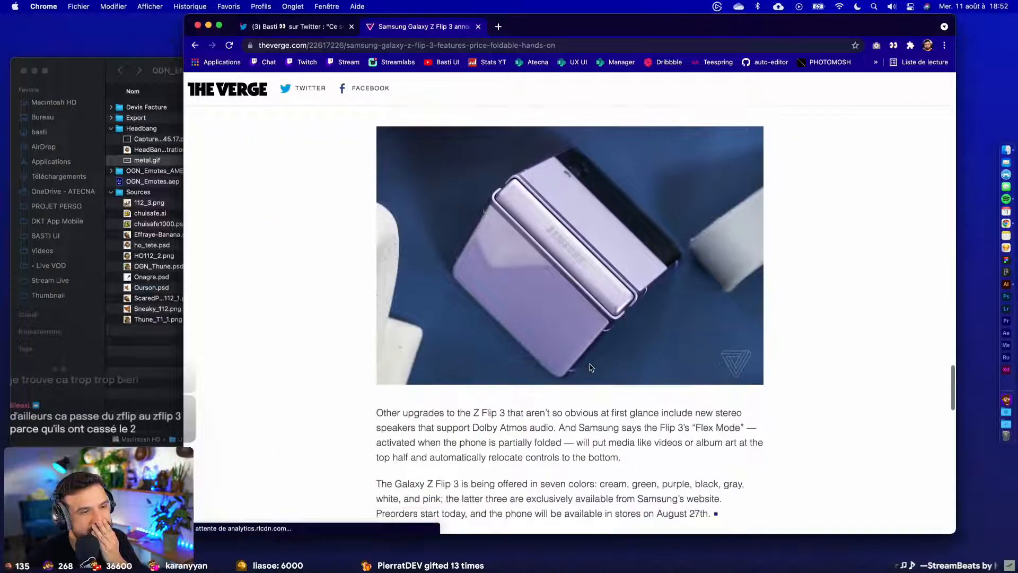
scroll(636, 385, "down", 5)
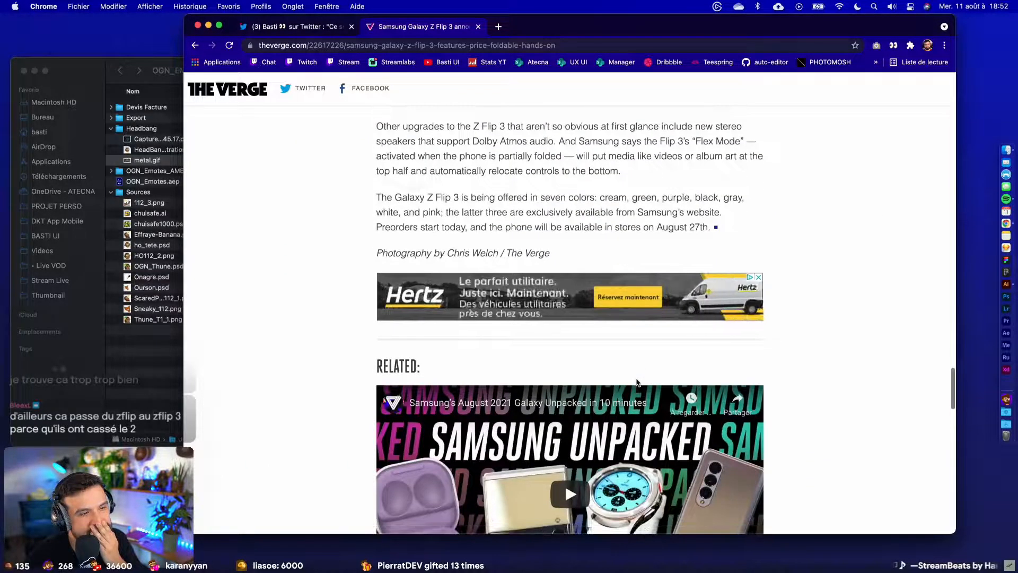
scroll(637, 385, "down", 4)
scroll(637, 381, "up", 15)
scroll(636, 379, "down", 6)
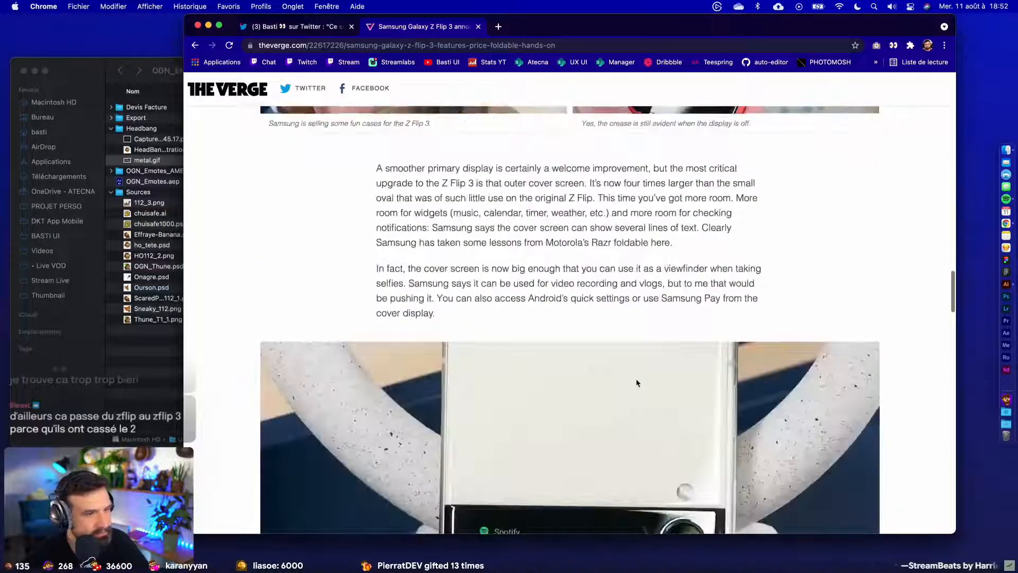
scroll(636, 379, "up", 2)
key("ctrl+Right")
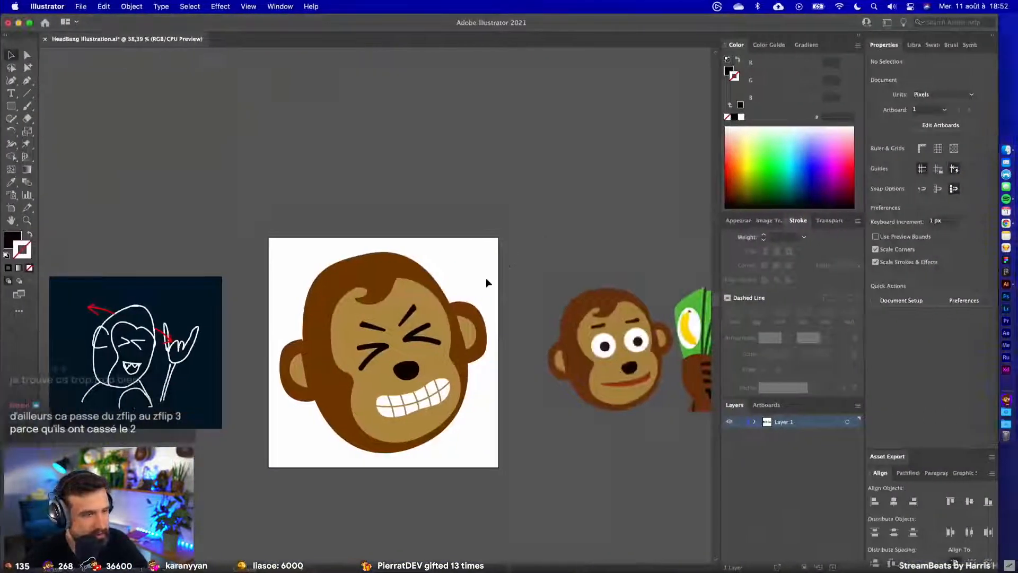
- Try to enlarge and rotate the hair tuft on the headbanging monkey's forehead
scroll(454, 310, "up", 3)
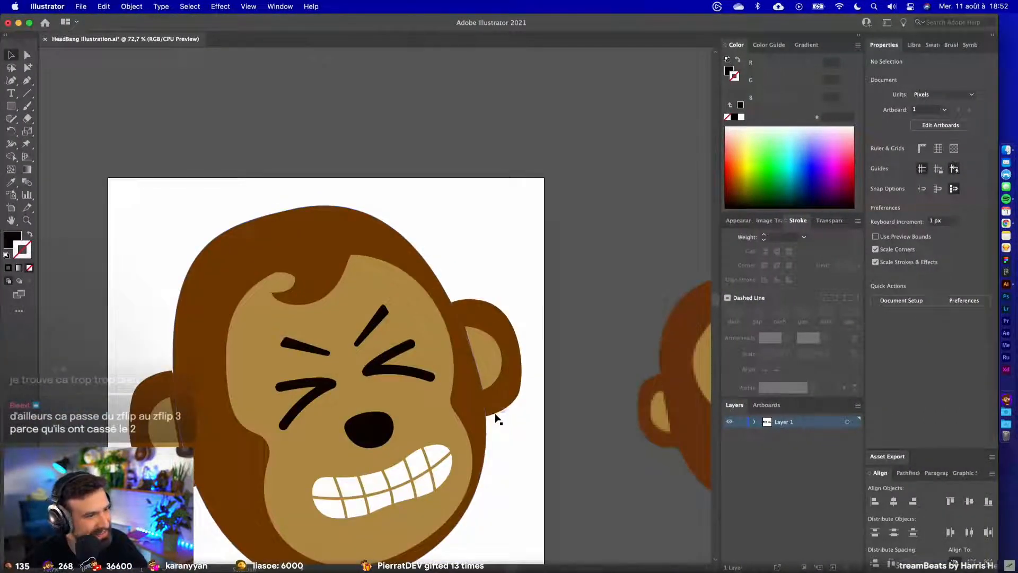
left_click(316, 287)
scroll(354, 250, "down", 4)
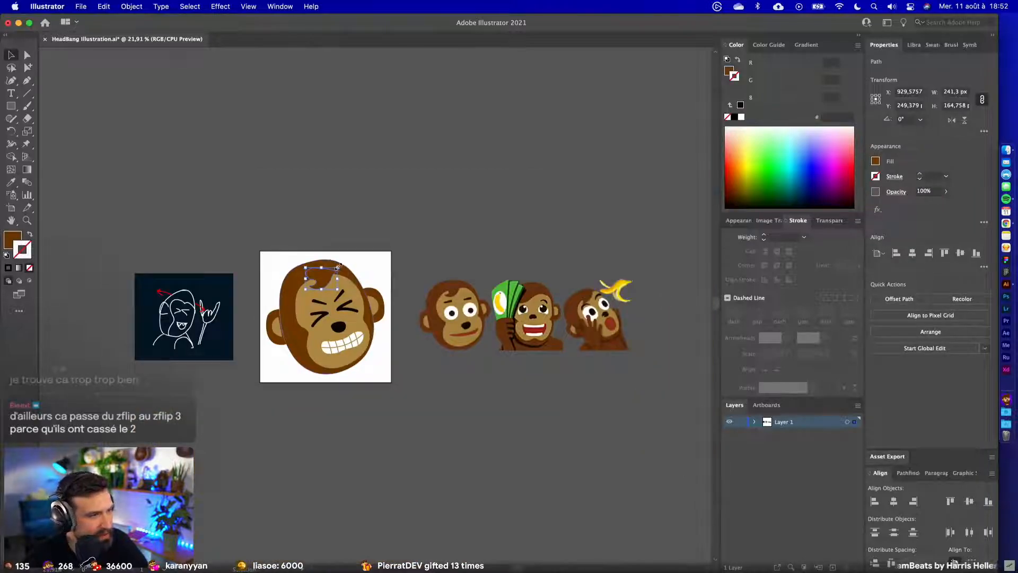
scroll(338, 266, "up", 3)
left_click_drag(339, 269, 307, 212)
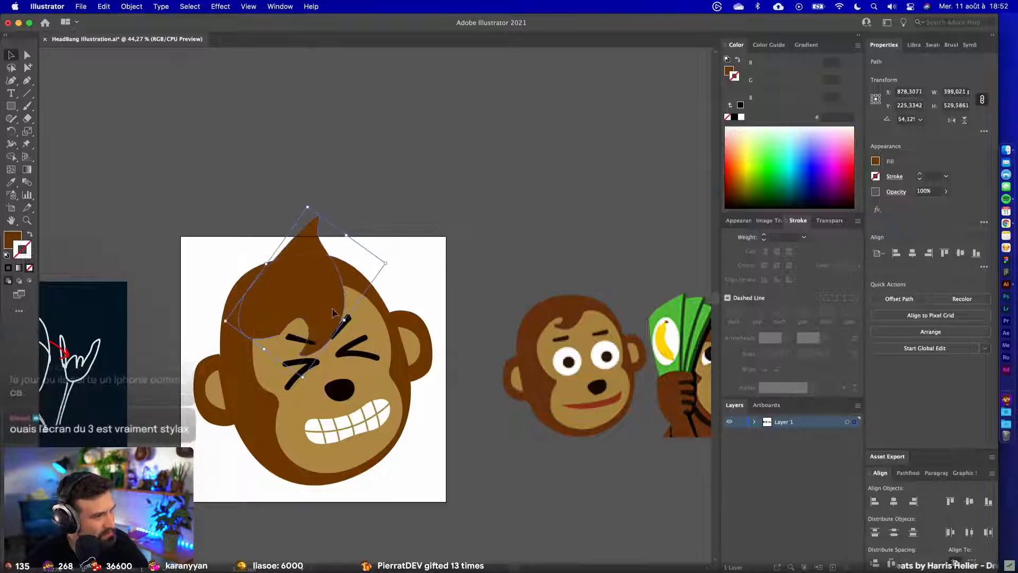
key("super+z")
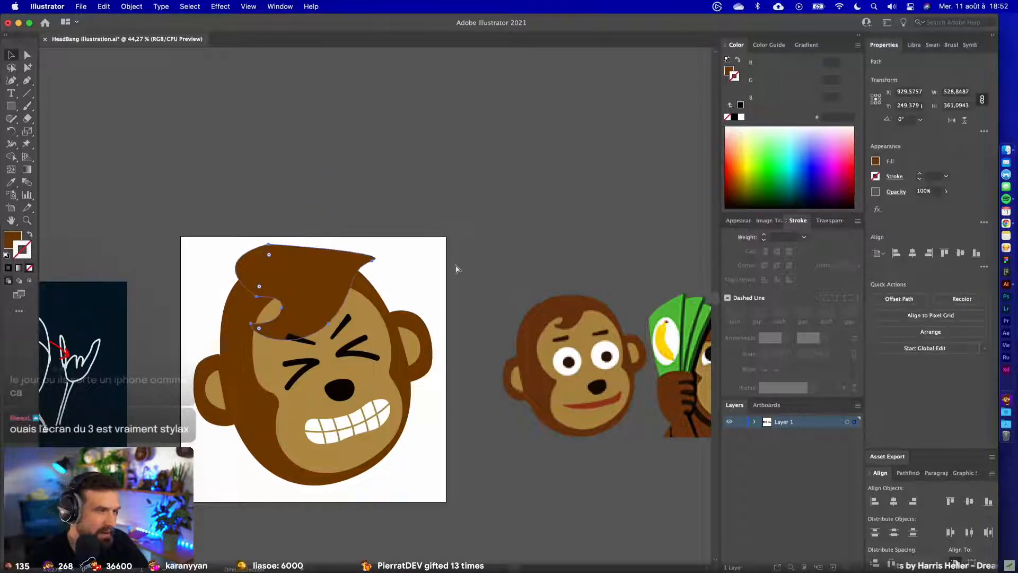
key("super+z")
left_click(455, 270)
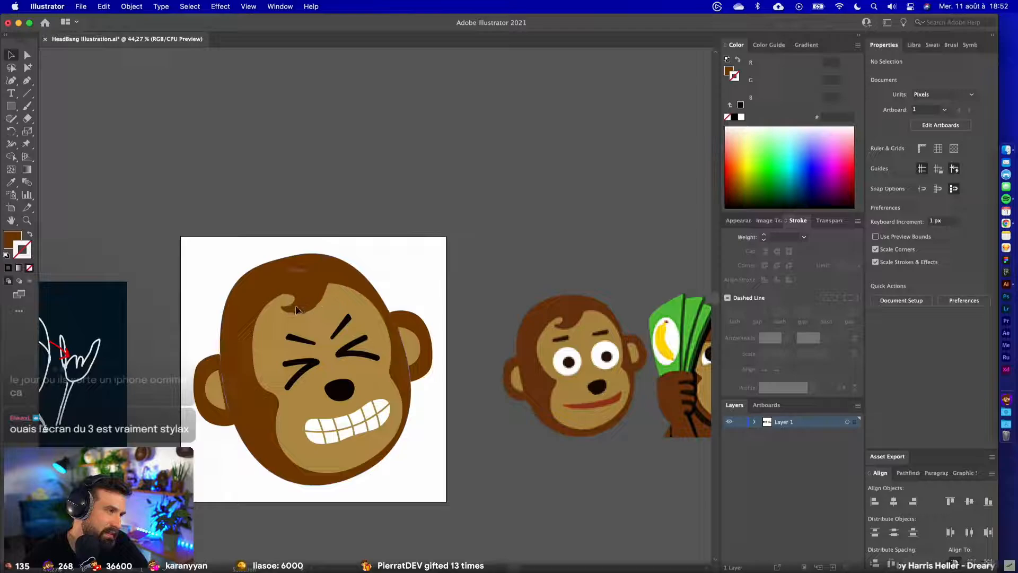
- Rotate the hair tuft on the monkey's forehead by about 13° to follow the tilt of the head
left_click(297, 311)
left_click(452, 253)
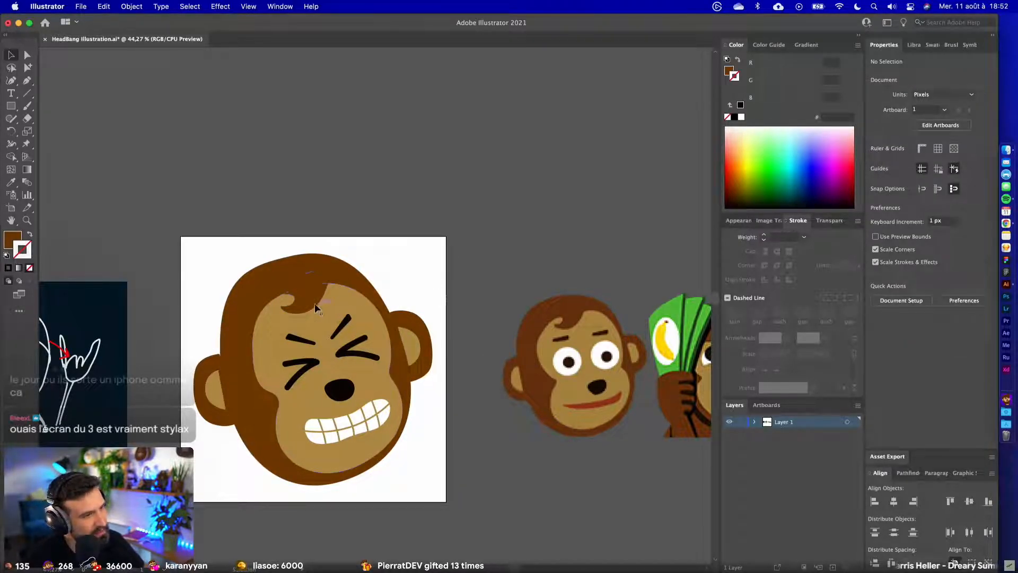
left_click(331, 285)
left_click_drag(344, 267, 339, 258)
mouse_move(321, 287)
left_mouse_down()
mouse_move(335, 309)
mouse_move(330, 291)
left_mouse_up()
left_click(498, 245)
key("super+z")
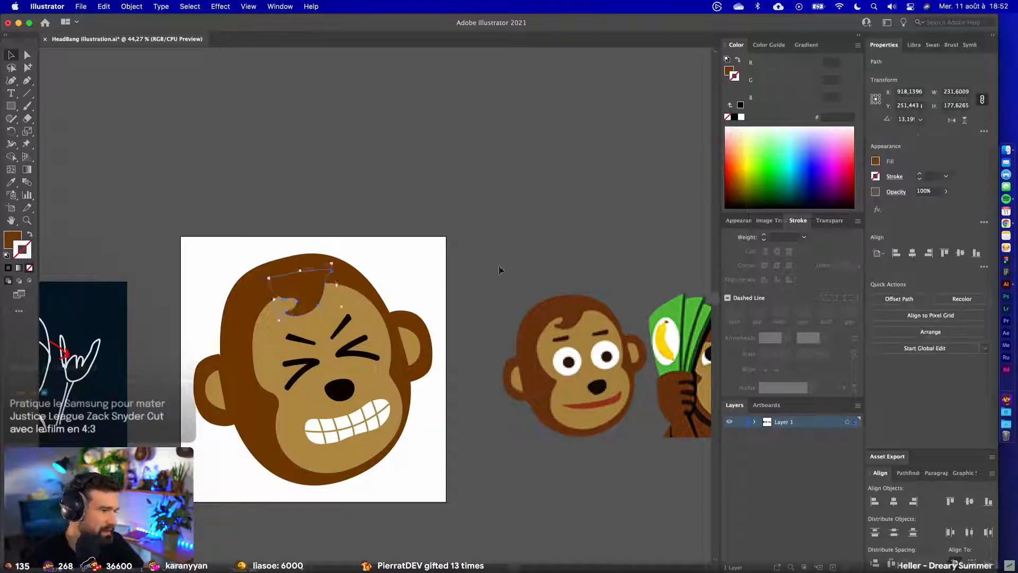
left_click(499, 267)
- Try to move the whole monkey head toward the artboard's upper-left corner and resize it
left_click_drag(446, 509, 64, 159)
left_click(442, 250)
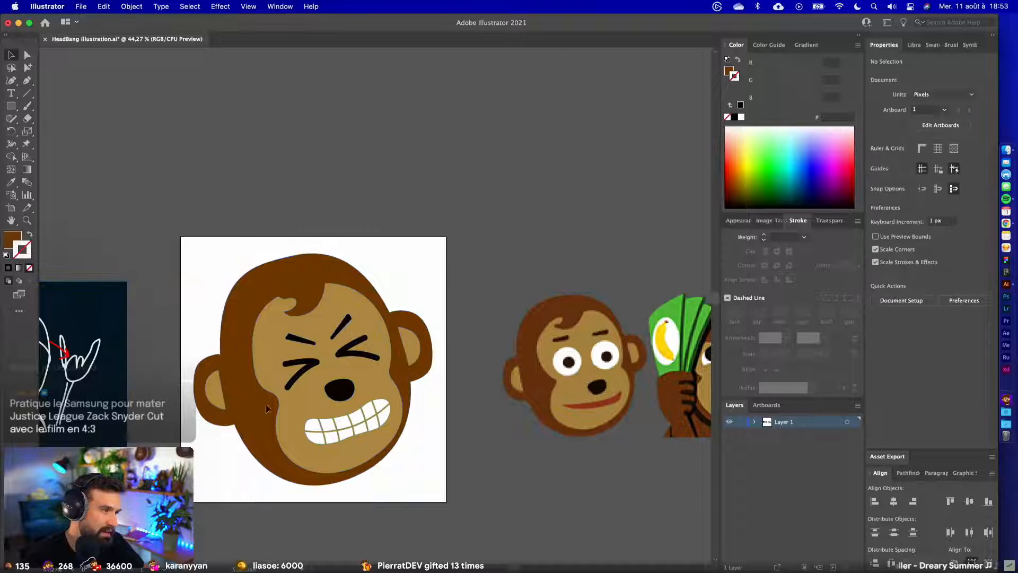
left_click(368, 324)
left_click_drag(436, 251, 511, 476)
key("super+z")
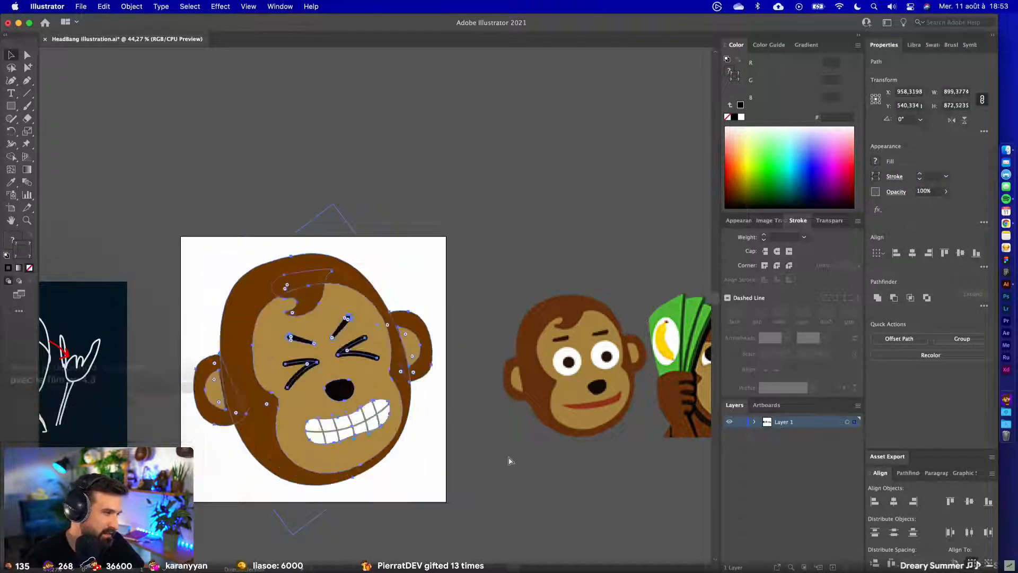
left_click(455, 490)
left_click_drag(232, 249, 220, 244)
left_click_drag(324, 365, 313, 356)
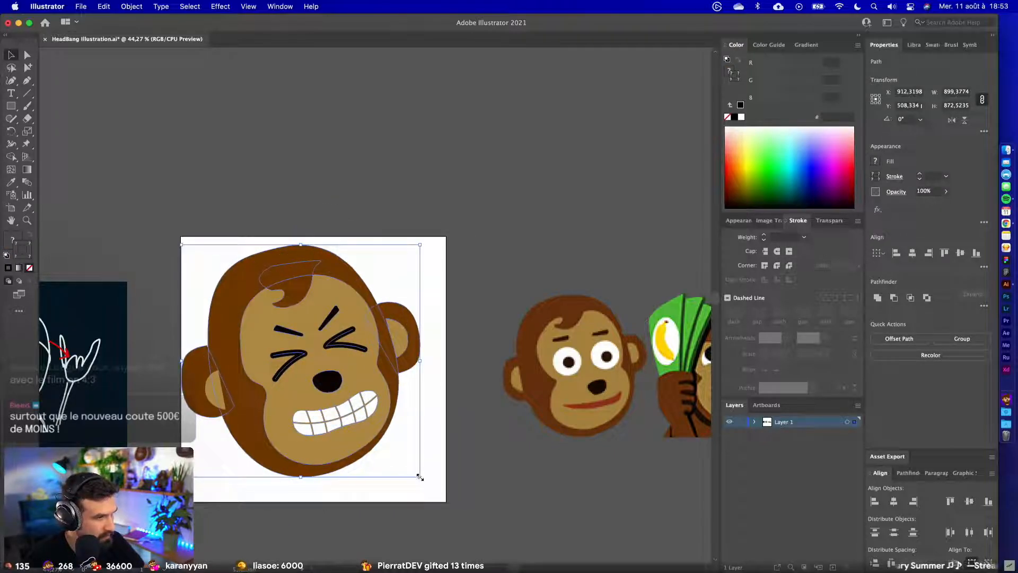
left_click_drag(420, 477, 168, 275)
key("super+z")
key("super+z")
key("super+z")
- Scale the whole monkey head down slightly and place it against the artboard's upper-left corner
left_click(201, 327)
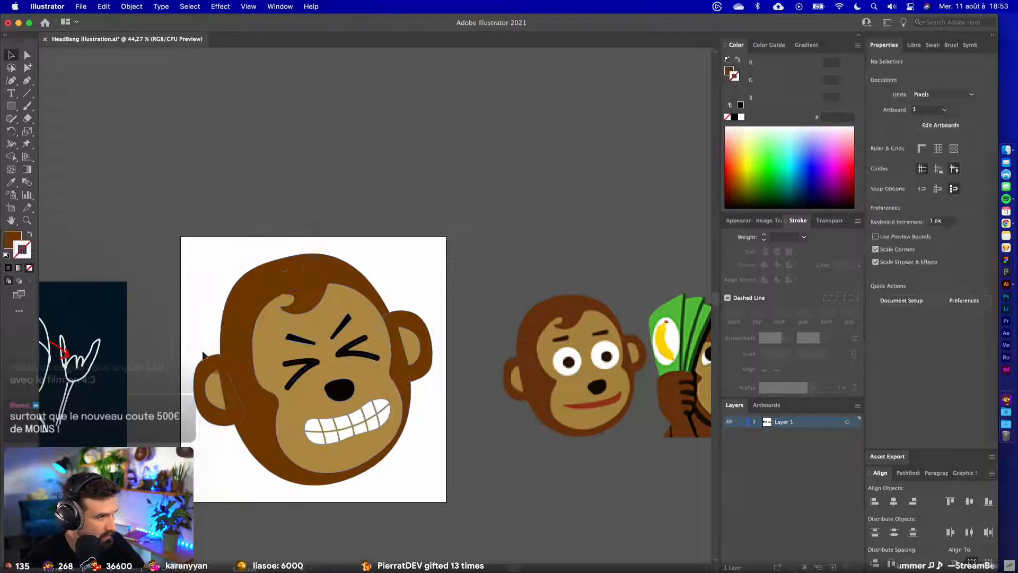
left_click(215, 393)
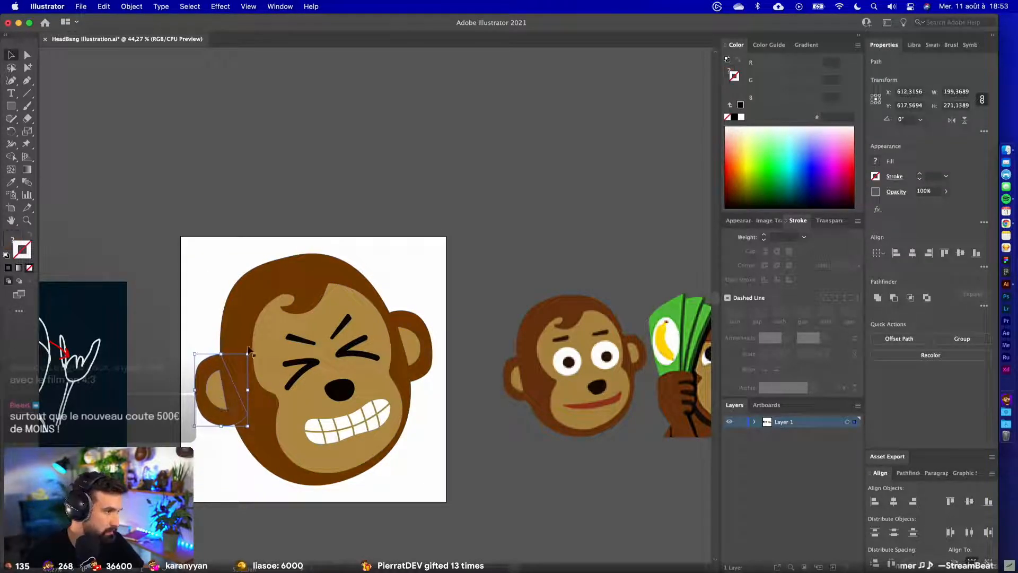
key("super+a")
left_click_drag(432, 485, 411, 465)
left_click_drag(357, 419, 345, 407)
left_click(477, 482)
left_click_drag(542, 464, 318, 461)
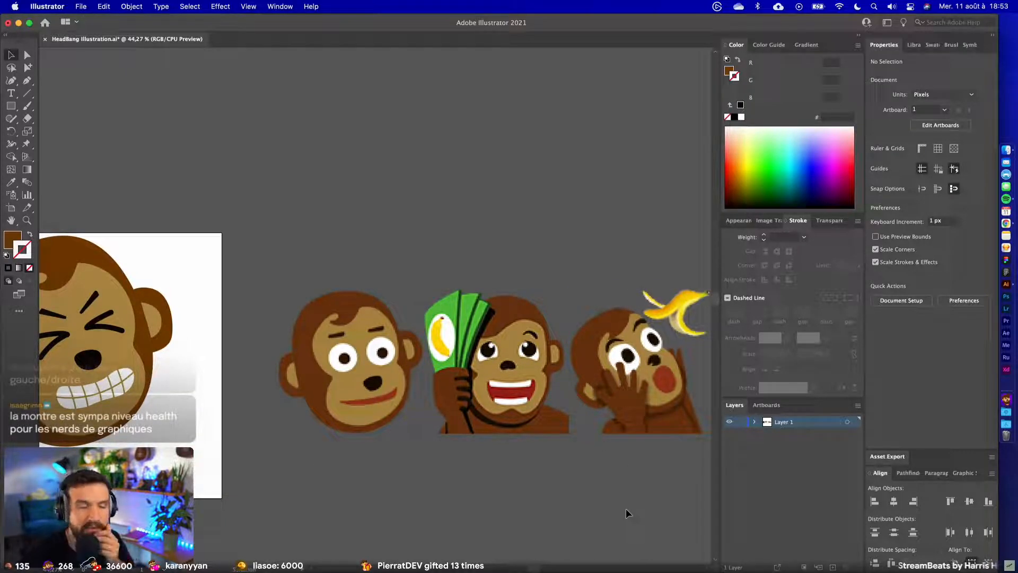
- Switch to Finder and preview metal.gif in the Headbang folder to study the headbanging pose against the existing monkey emotes
key("super+Tab")
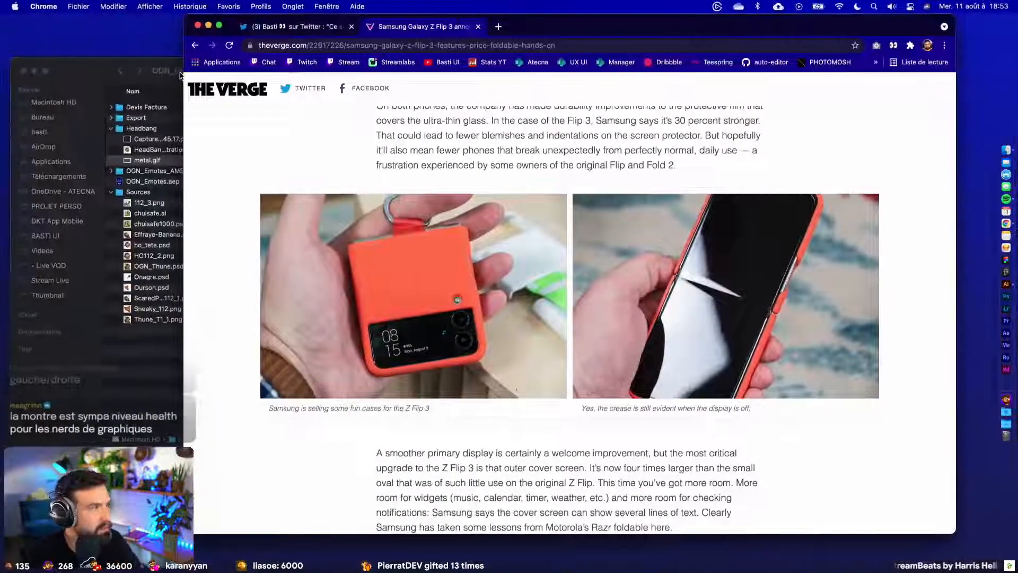
left_click(180, 74)
key("space")
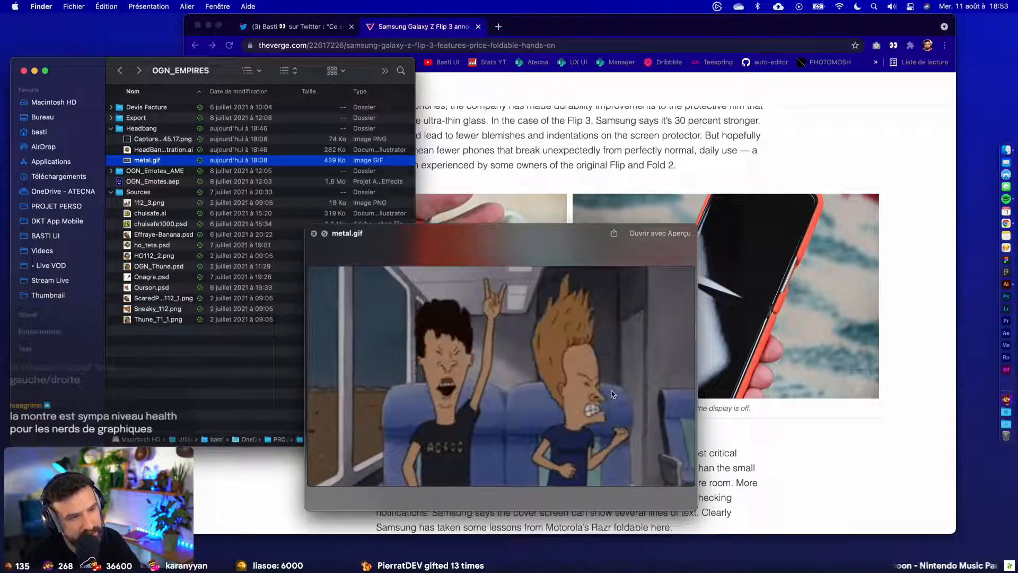
key("super+Tab")
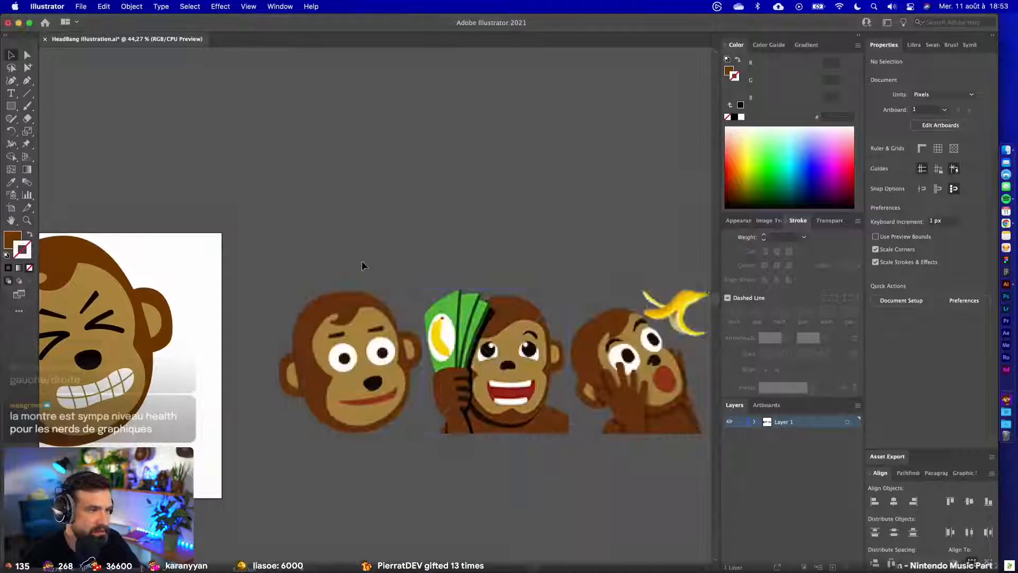
key("super+Tab")
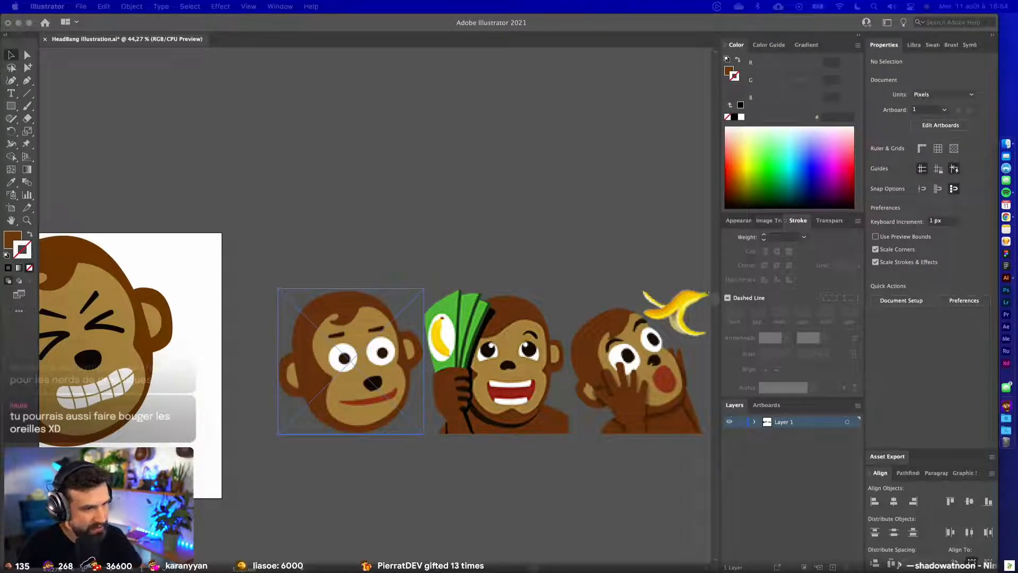
- Back in Illustrator, select the white teeth shape with its dividing lines and reduce the stroke weight to 0.75 pt
left_click(475, 455)
scroll(385, 458, "up", 5)
left_click_drag(286, 469, 640, 468)
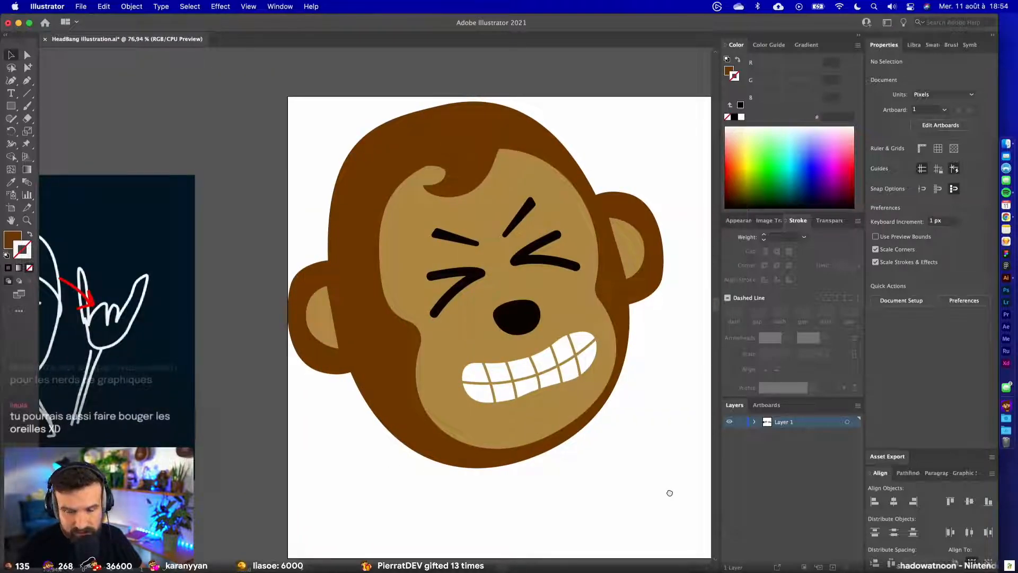
left_click(583, 352)
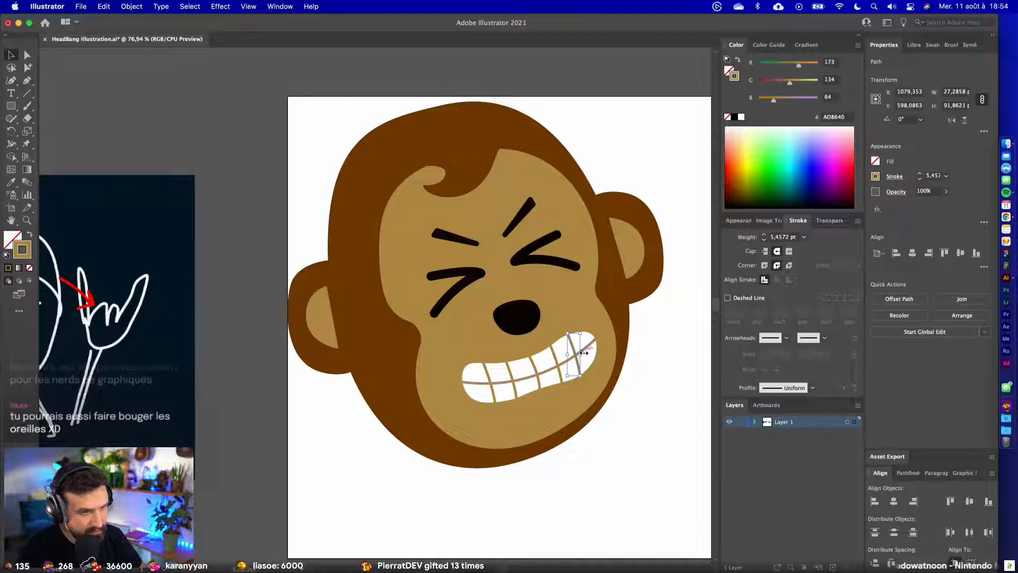
left_click(457, 349, "shift")
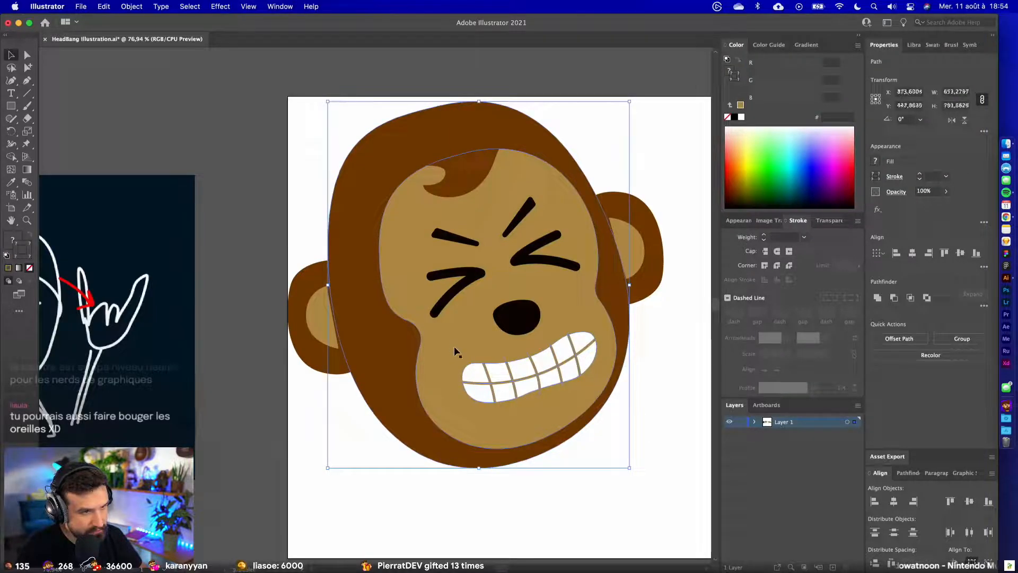
left_click(622, 294, "shift")
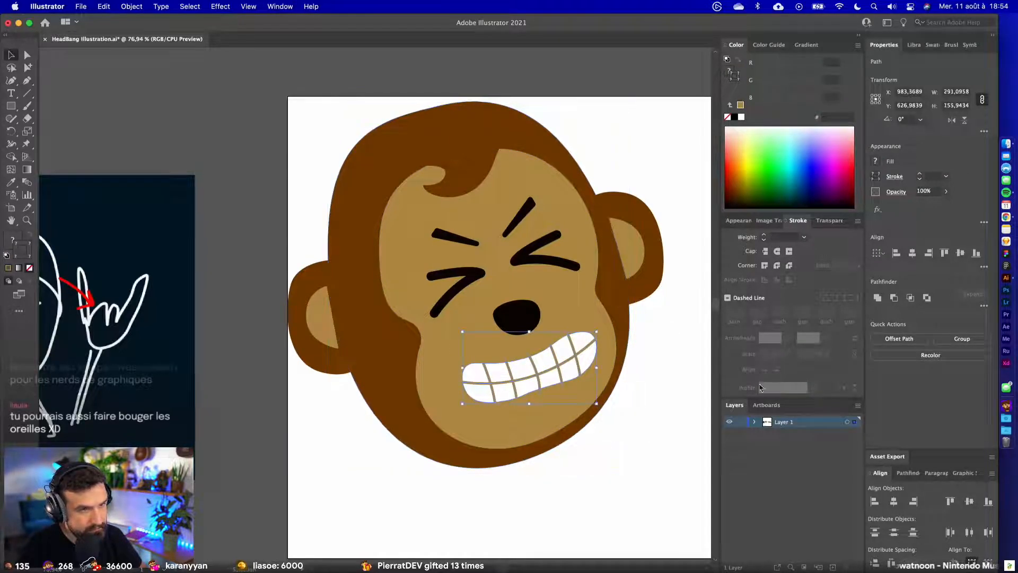
left_click(765, 238)
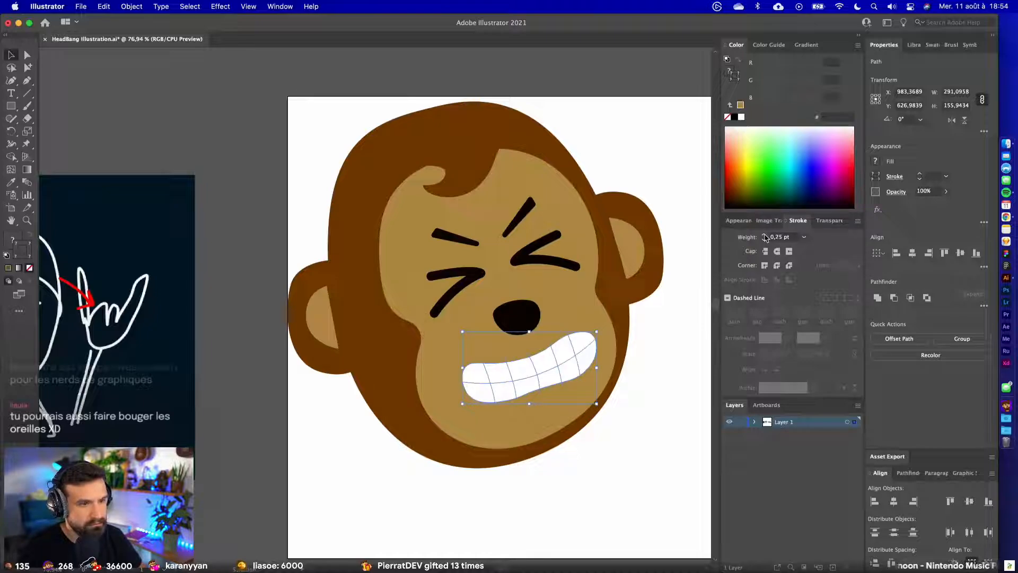
left_click(774, 238)
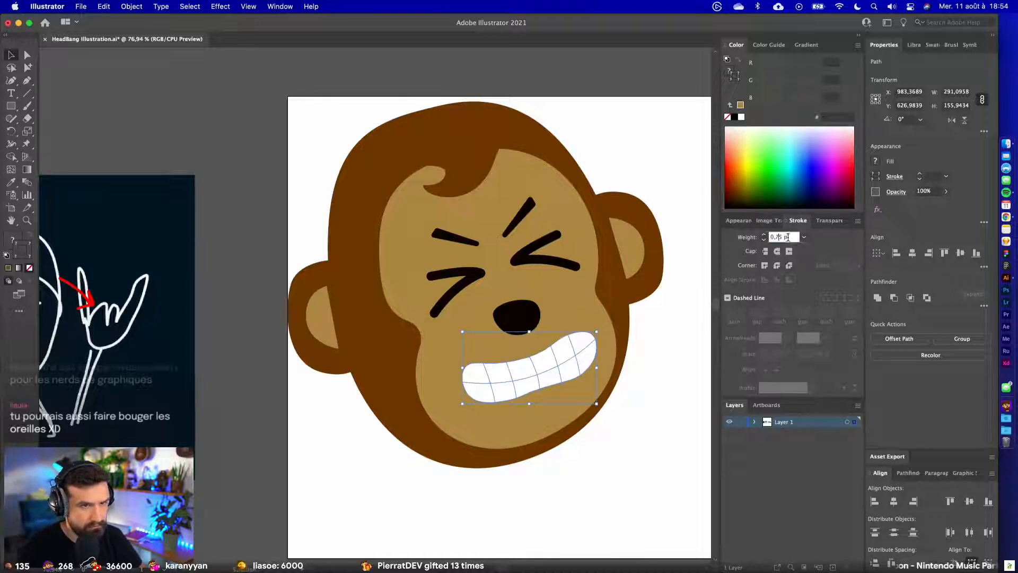
left_click(937, 177)
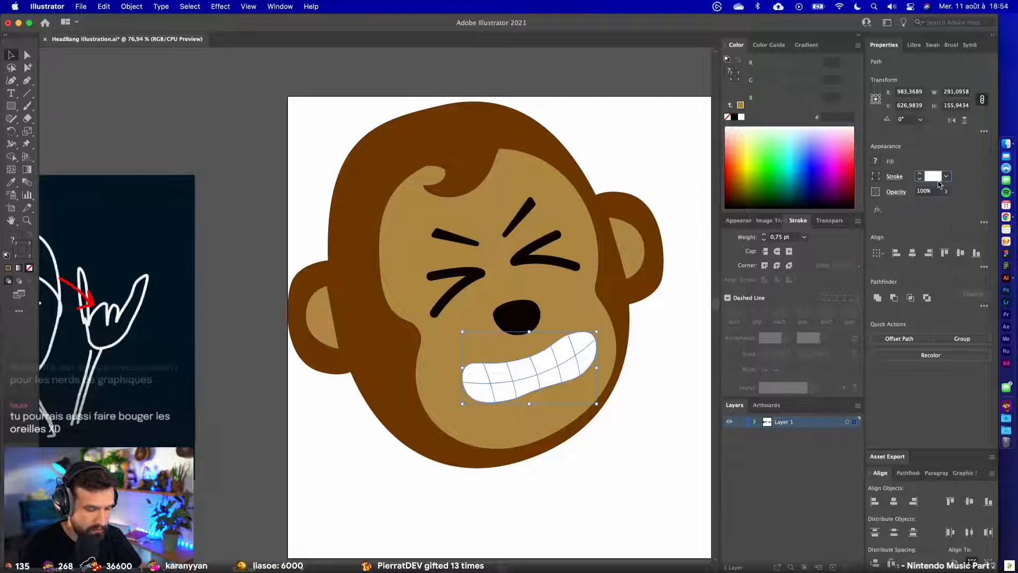
- Apply the tan AD8640 colour to the dividing lines between the monkey's teeth and deselect them
key("Return")
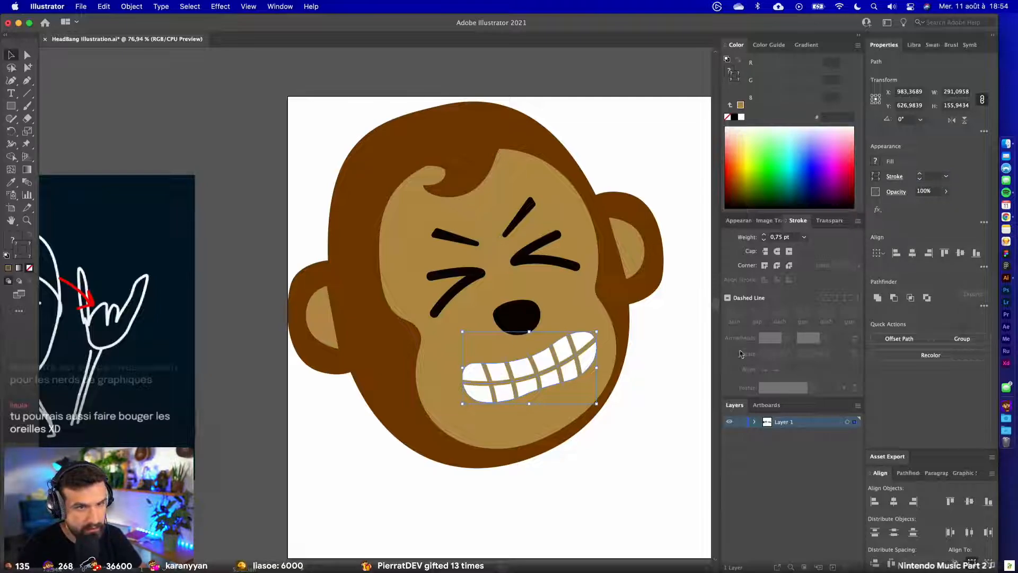
left_click(634, 408)
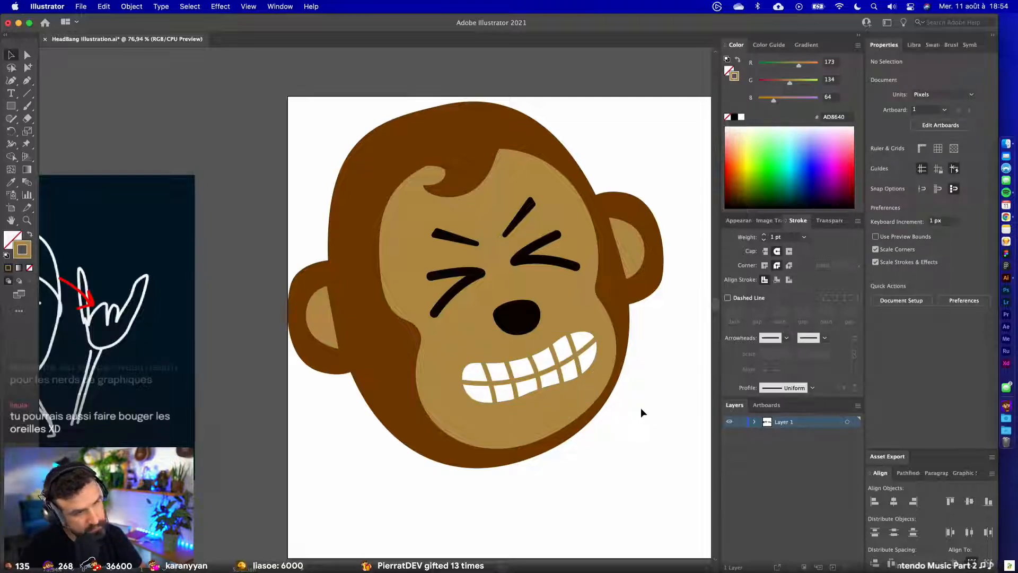
- Examine the monkey head alongside the rough headbang sketch and the finished reference monkeys
scroll(640, 408, "down", 5)
scroll(645, 410, "up", 3)
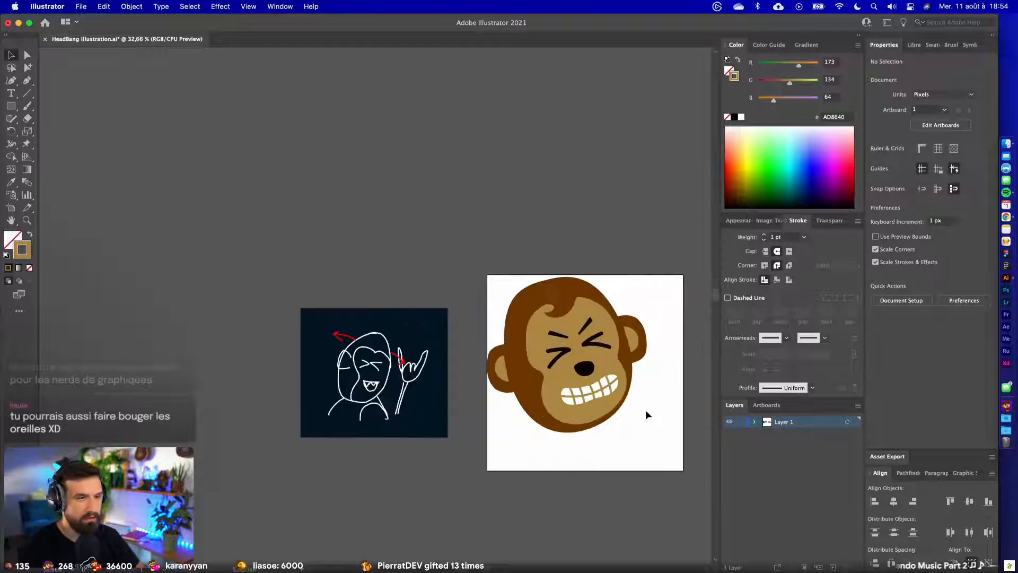
scroll(589, 232, "right", 10)
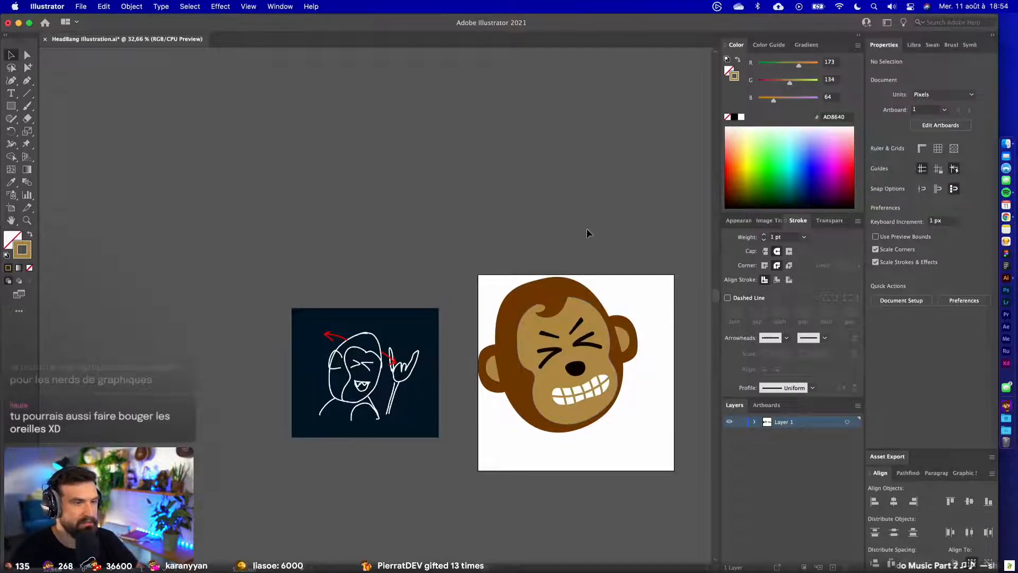
scroll(587, 232, "right", 5)
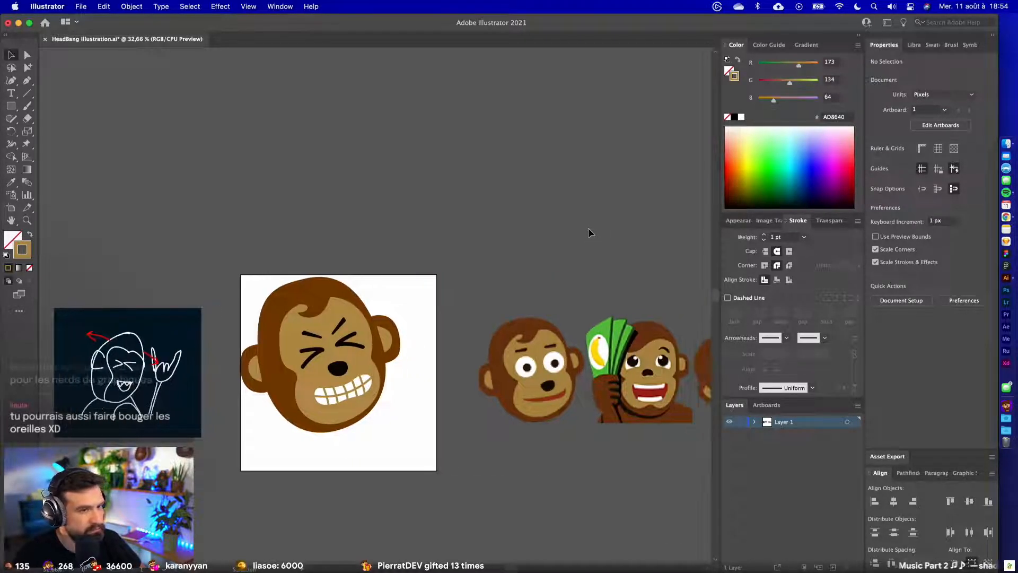
scroll(586, 235, "left", 7)
scroll(585, 231, "left", 3)
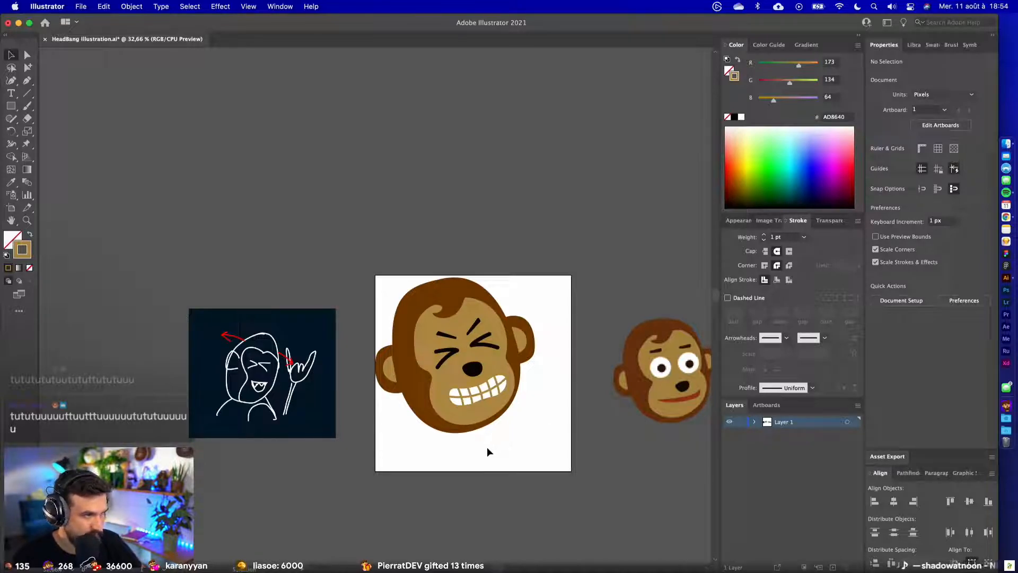
left_click_drag(585, 445, 350, 441)
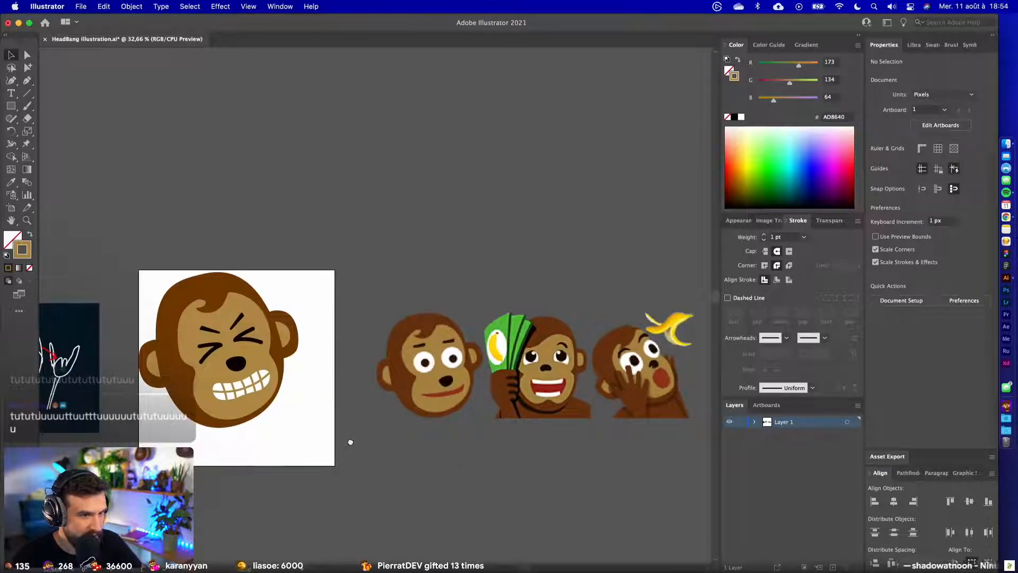
left_click_drag(499, 443, 595, 439)
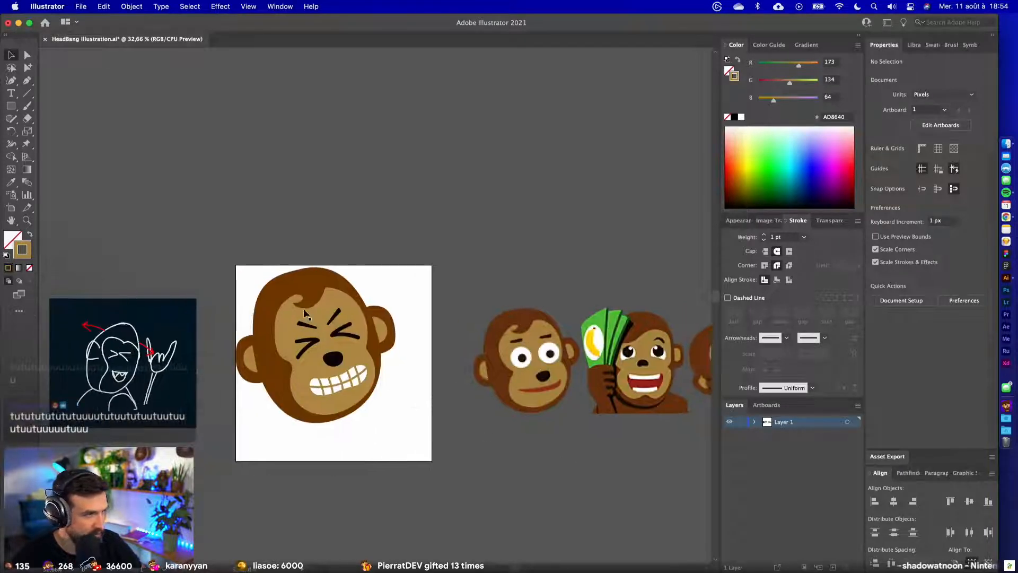
- Create a brown body behind the head from a rotated, resized copy of the head shape, about 793 × 640 px
left_click_drag(277, 298, 289, 415)
left_click_drag(400, 392, 280, 423)
left_click_drag(341, 465, 371, 461)
left_click(496, 496)
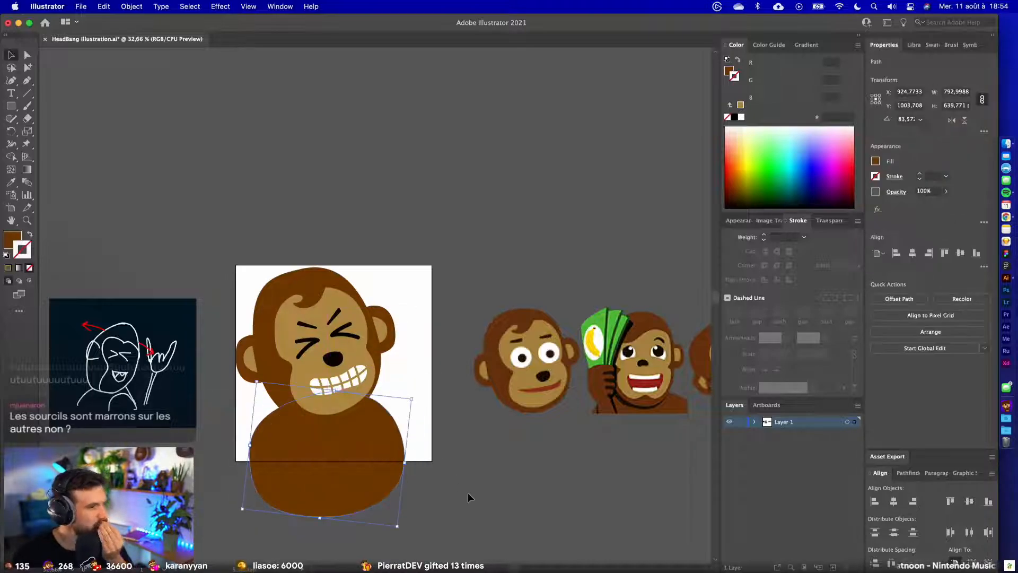
left_click(469, 496)
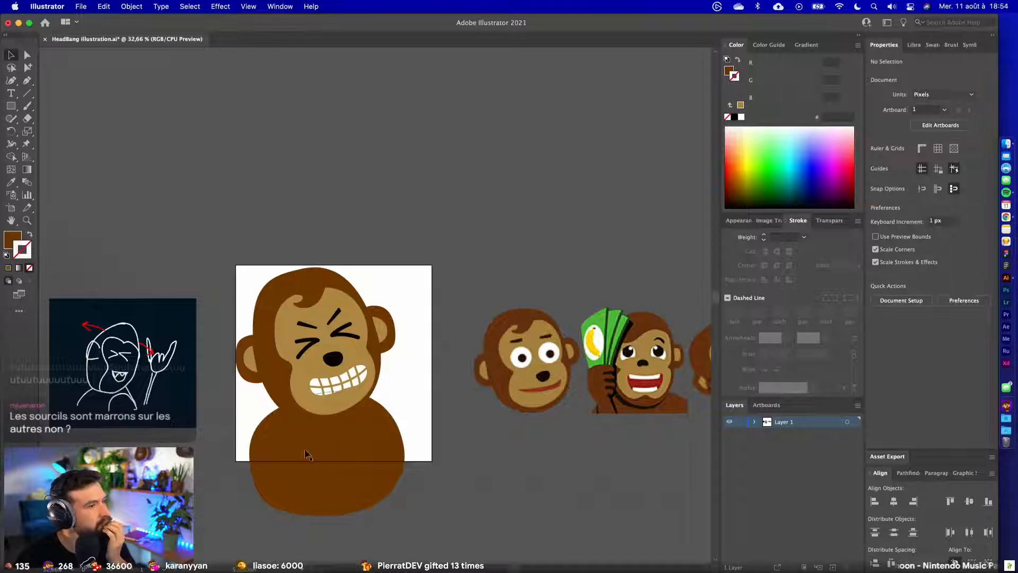
- Stretch the body to about 795 × 925 px, tilt it, and shift it slightly left beneath the head
left_click(274, 376)
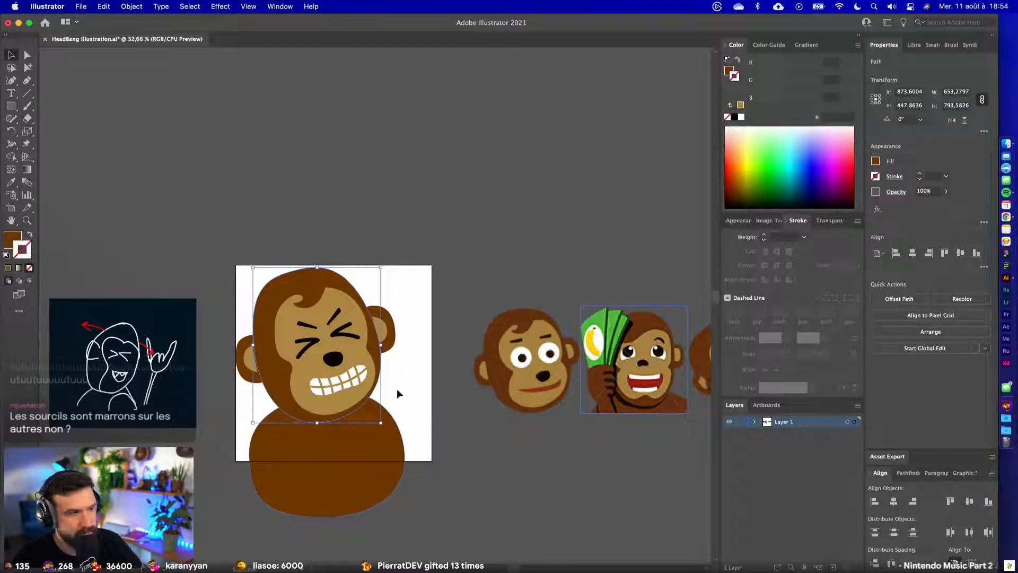
scroll(399, 393, "left", 3)
scroll(399, 393, "down", 1)
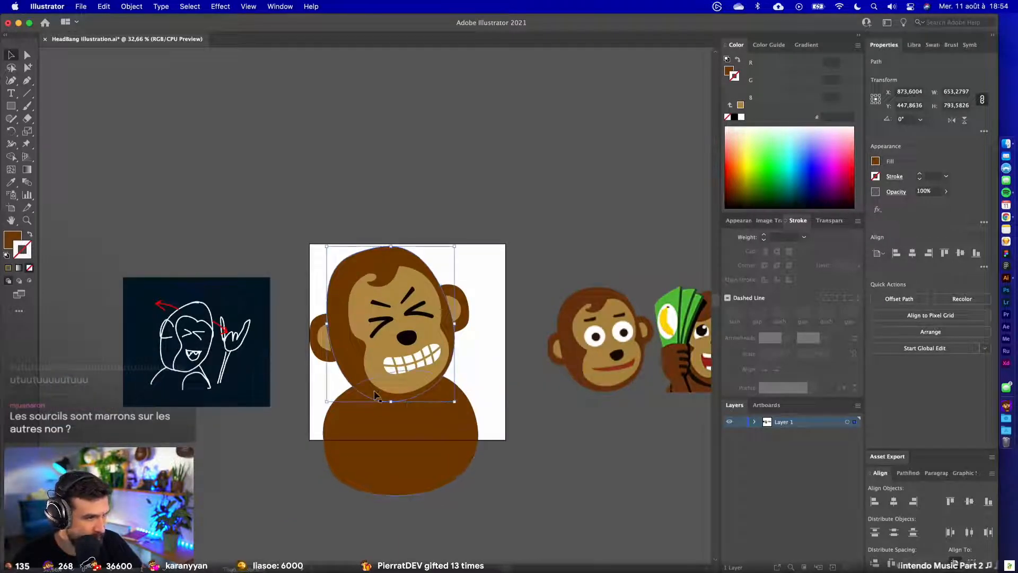
left_click(367, 417)
left_click_drag(394, 495, 400, 545)
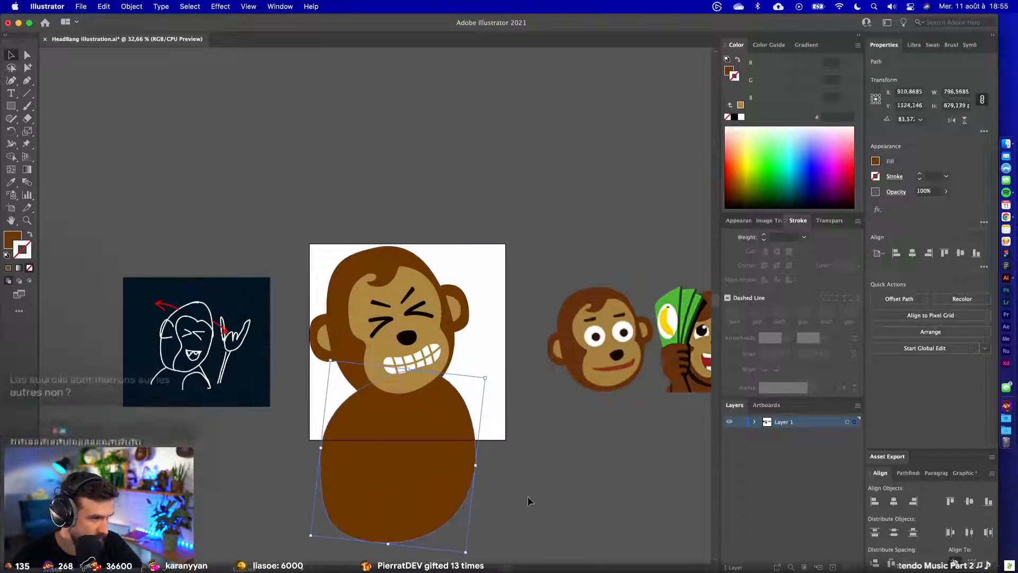
mouse_move(487, 374)
left_mouse_down()
mouse_move(466, 359)
mouse_move(475, 360)
left_mouse_up()
left_click(577, 488)
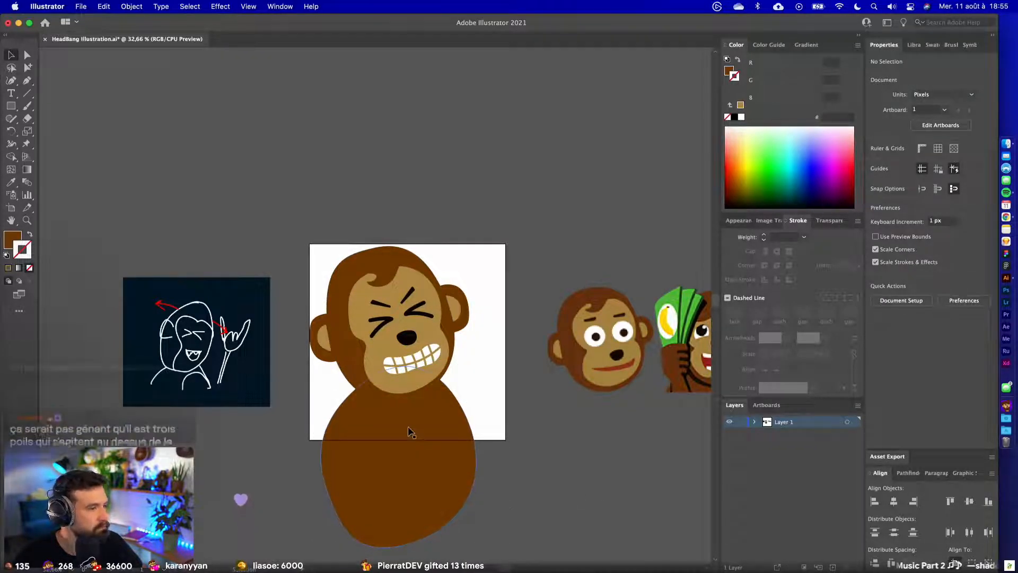
left_click_drag(411, 432, 404, 433)
left_click(487, 367)
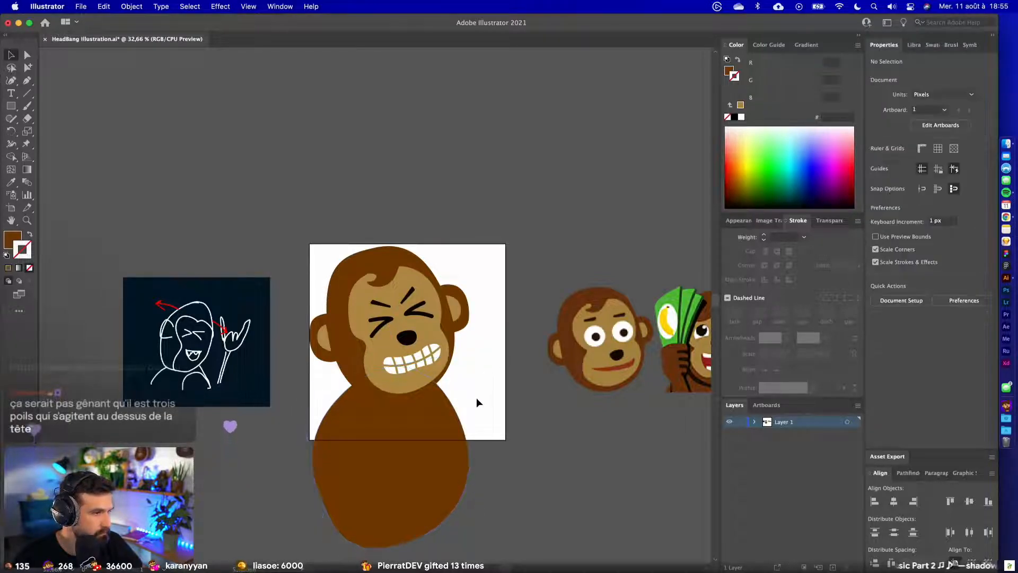
- Duplicate the brown head shape and the body together and place the copies to the right of the monkey
scroll(424, 427, "up", 2)
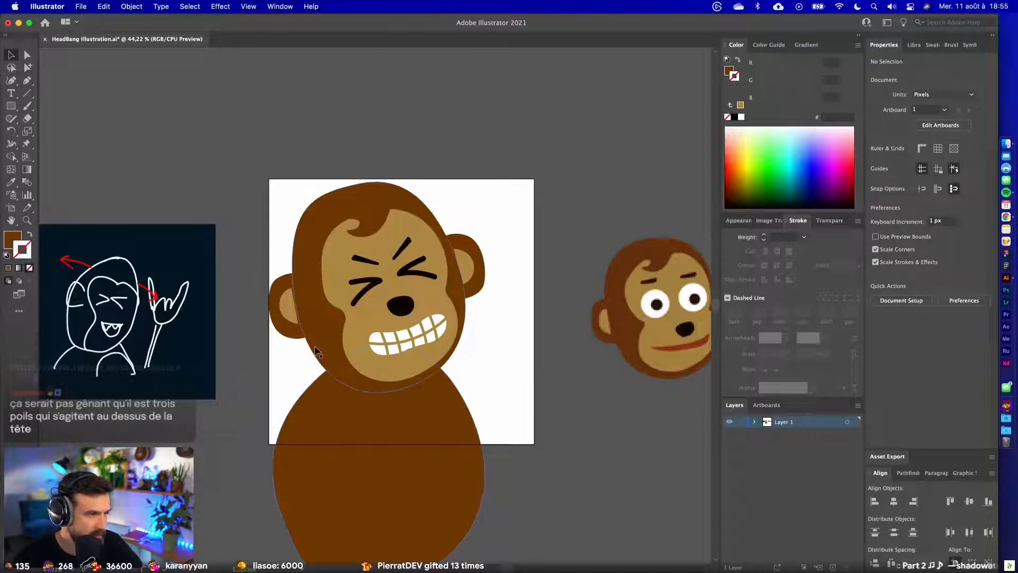
left_click(316, 351)
scroll(411, 366, "down", 3)
scroll(411, 365, "left", 2)
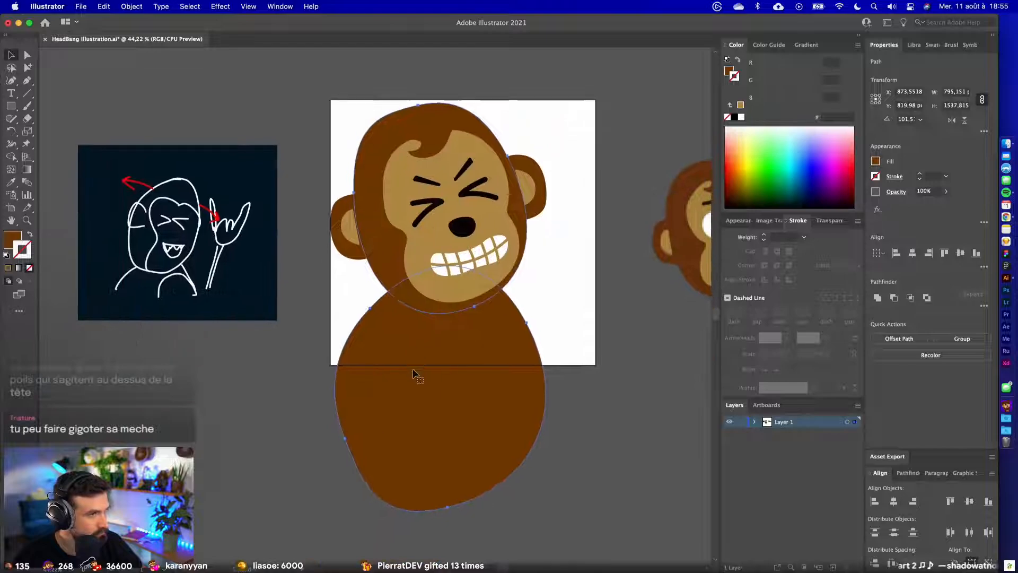
left_click_drag(414, 374, 652, 155)
- Intersect the slightly lowered head copy with the body copy and move the overlap shape back under the monkey's chin
left_click(578, 209)
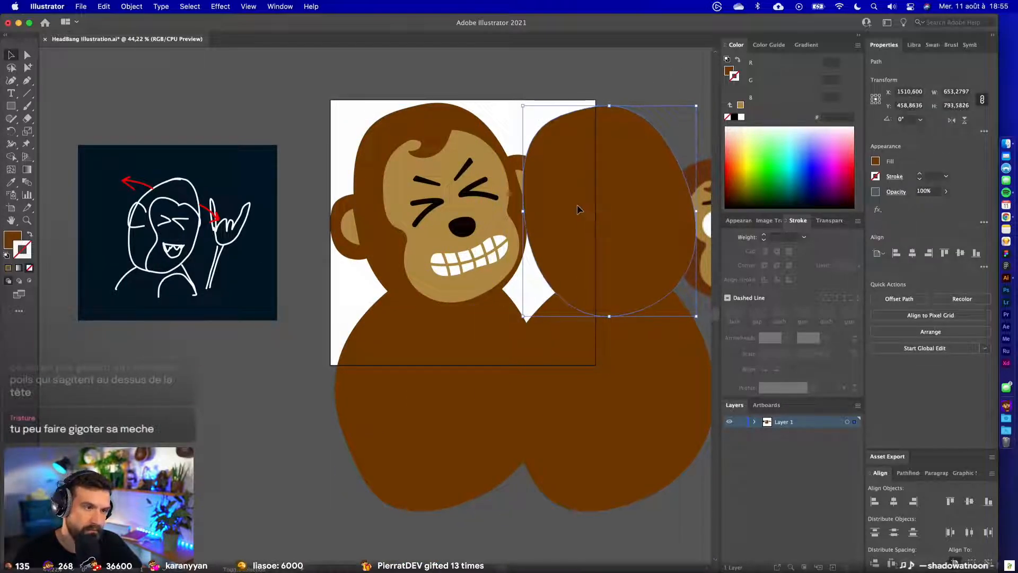
left_click(622, 371, "shift")
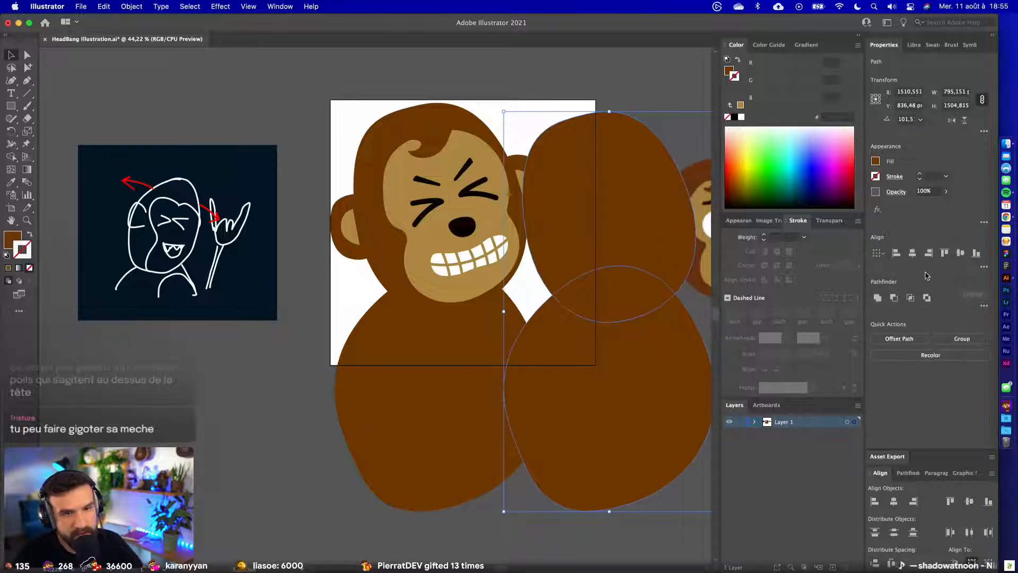
left_click(911, 297)
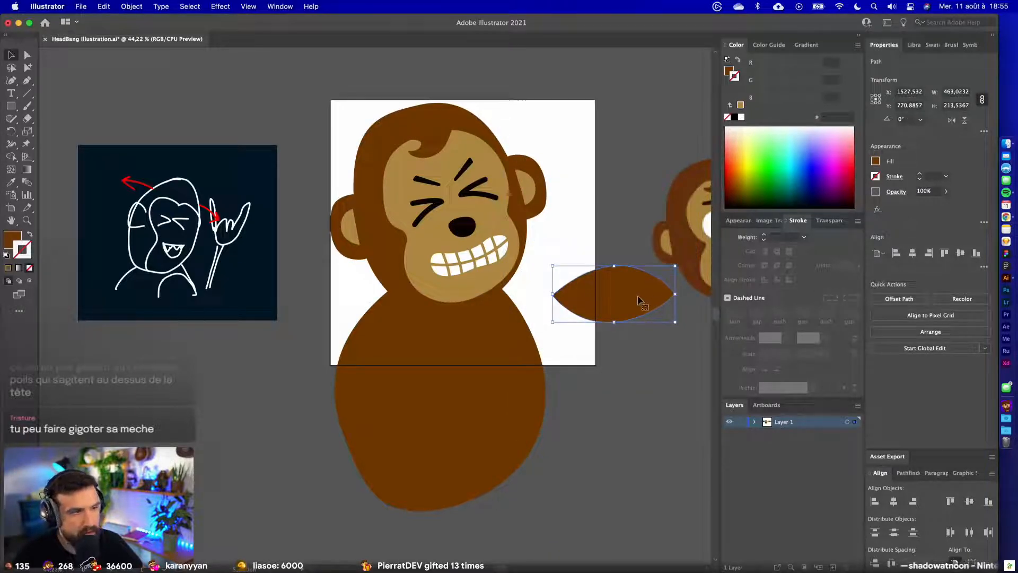
left_click_drag(639, 300, 468, 297)
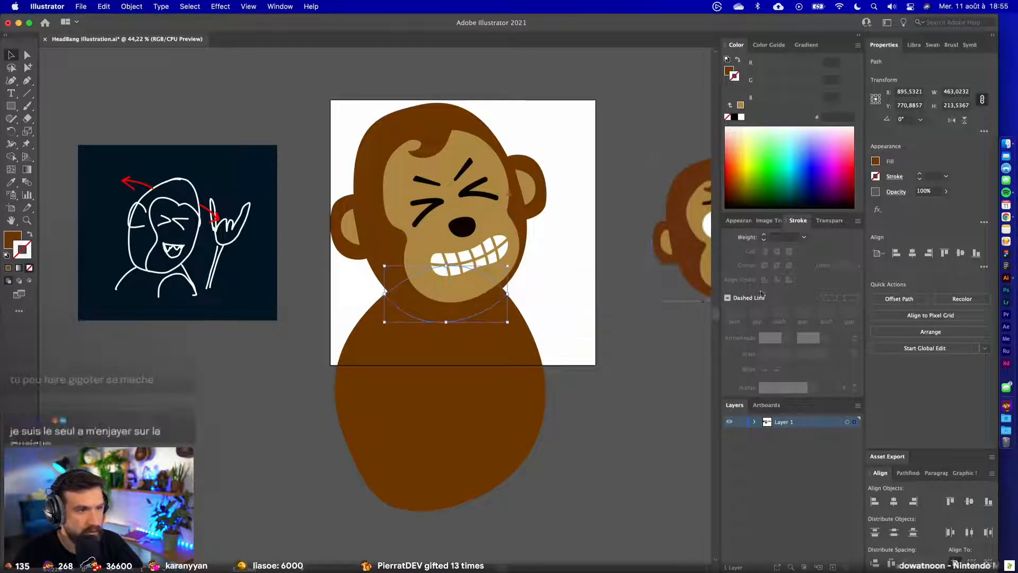
- Set the fill of the overlap shape at the neck to black, 000000
left_click(875, 161)
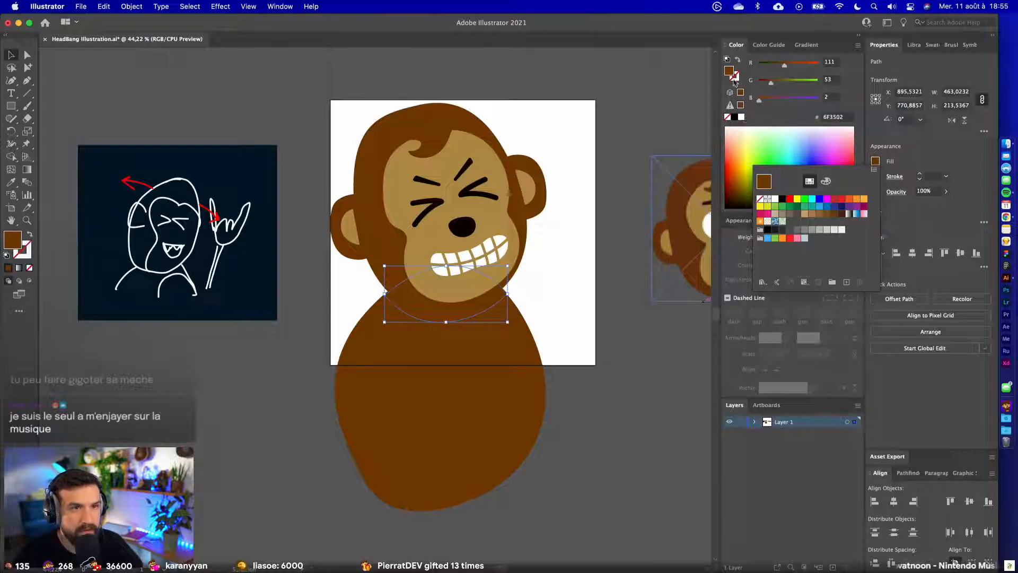
left_click(832, 120)
left_click(832, 121)
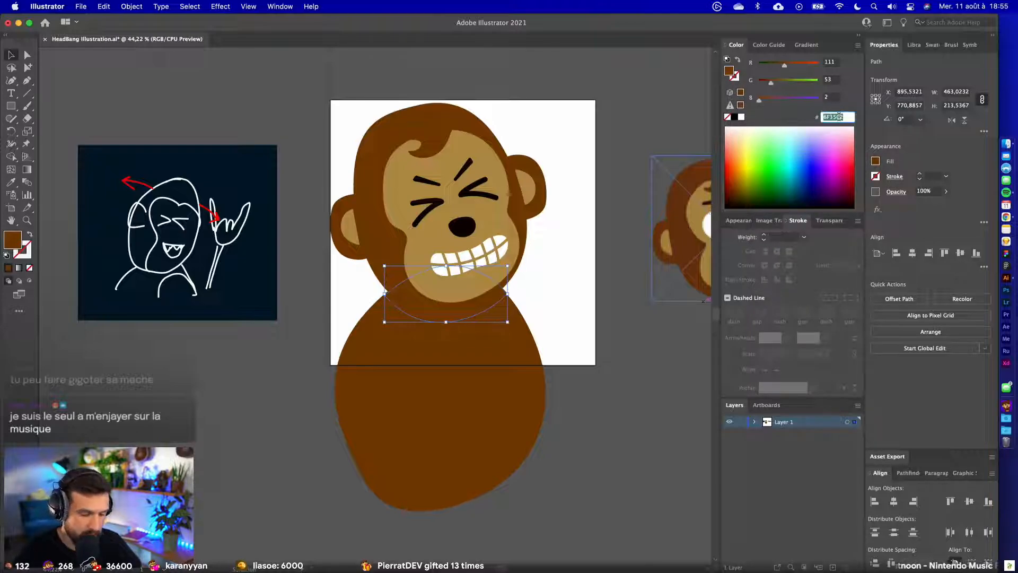
type("000000")
key("Return")
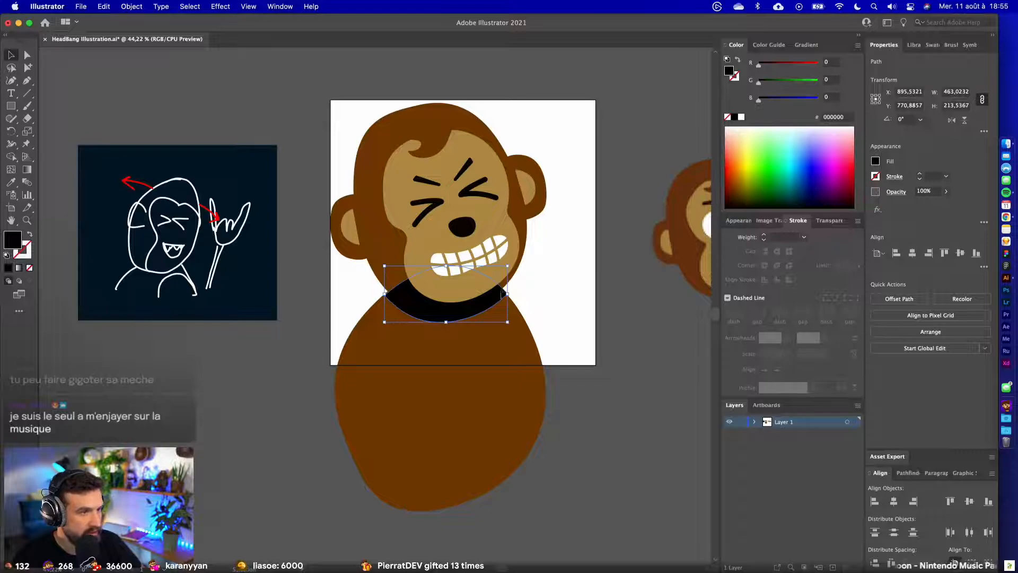
left_click(512, 287)
left_click(458, 295)
key("super+x")
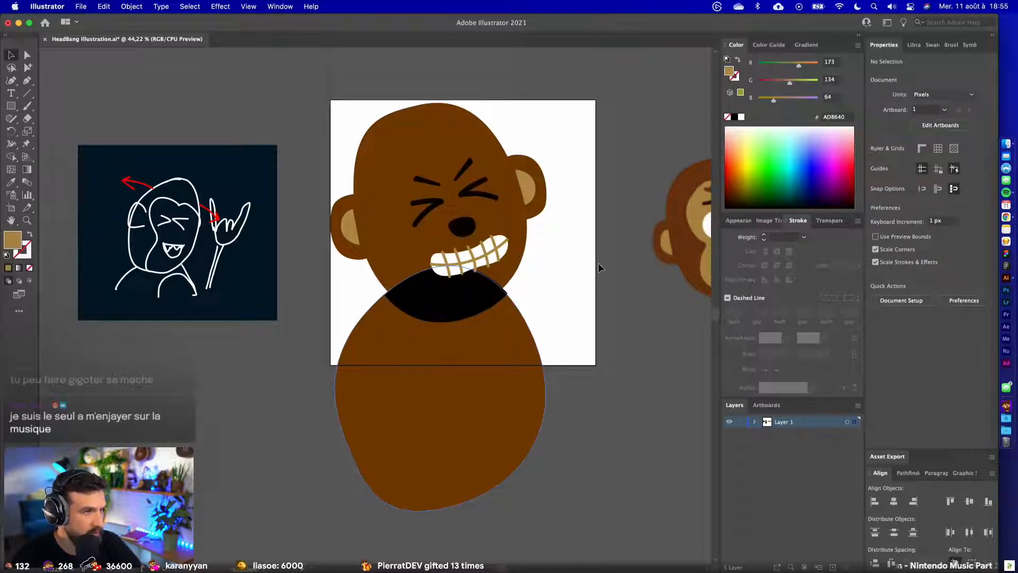
key("super+z")
left_click(599, 264)
left_click(452, 316)
key("BackSpace")
left_click(413, 340)
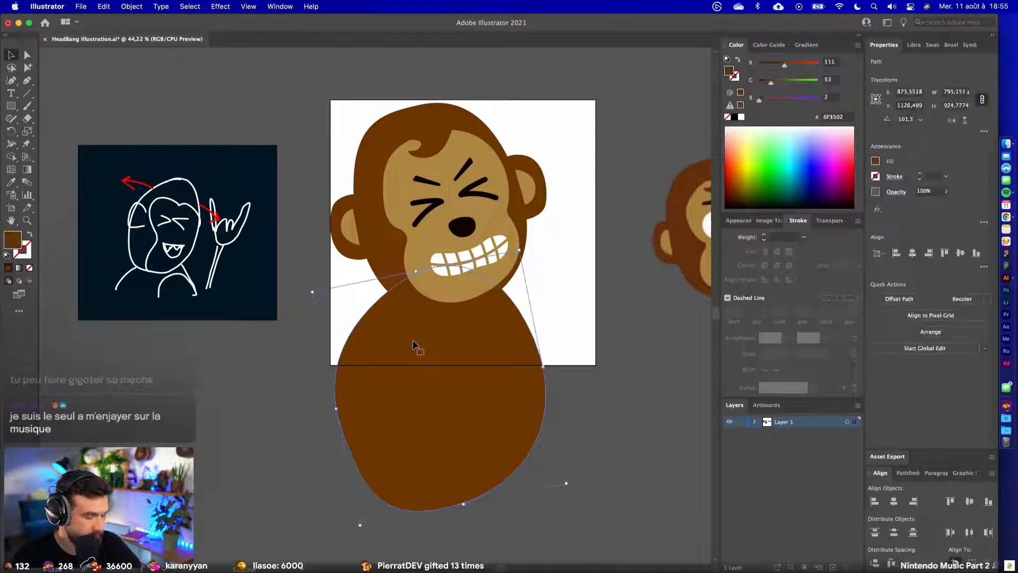
key("super+z")
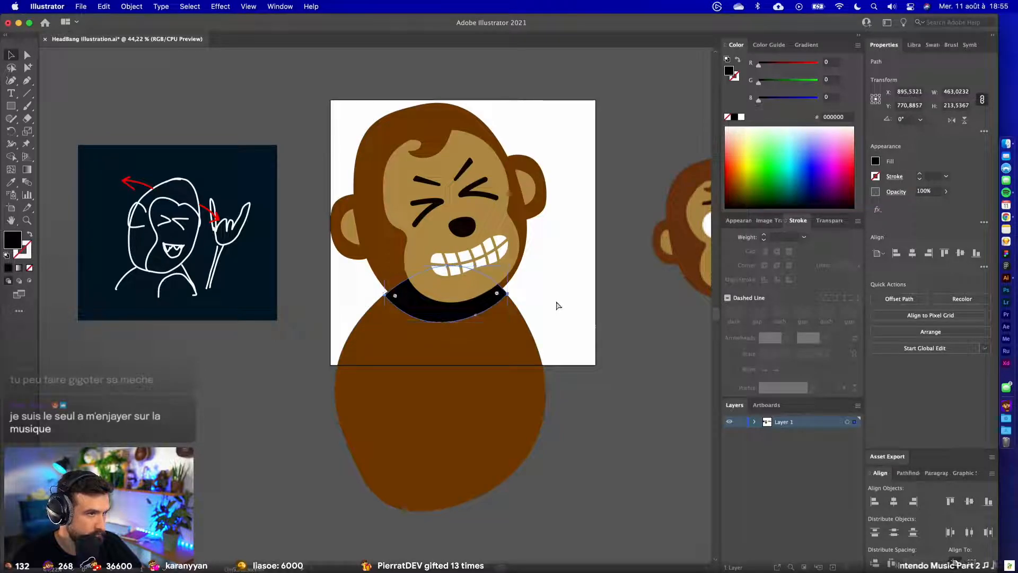
key("BackSpace")
left_click(487, 308)
key("super+z")
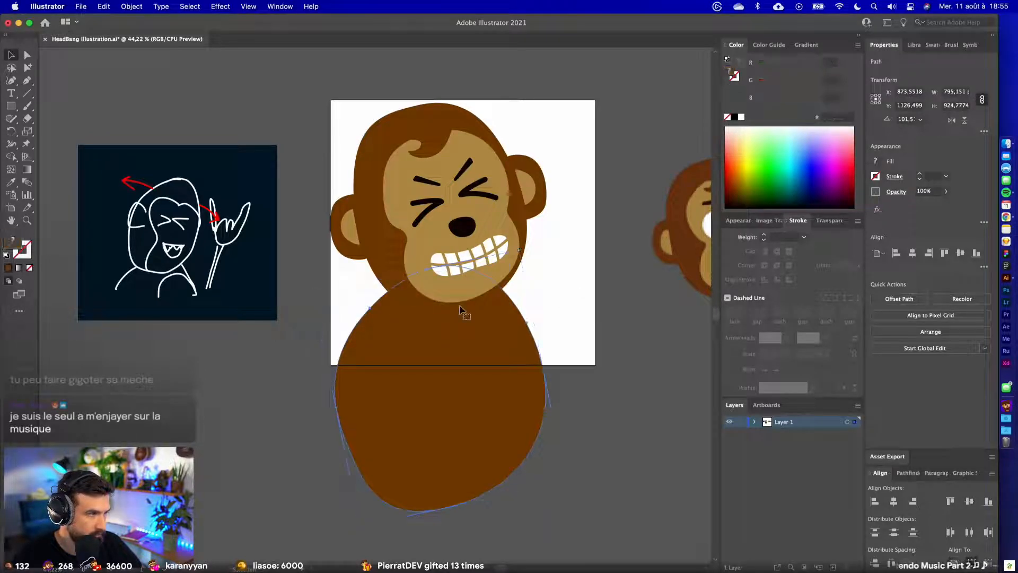
- Cut the body and the black neck shape together and paste them behind the head
left_click(520, 322, "shift")
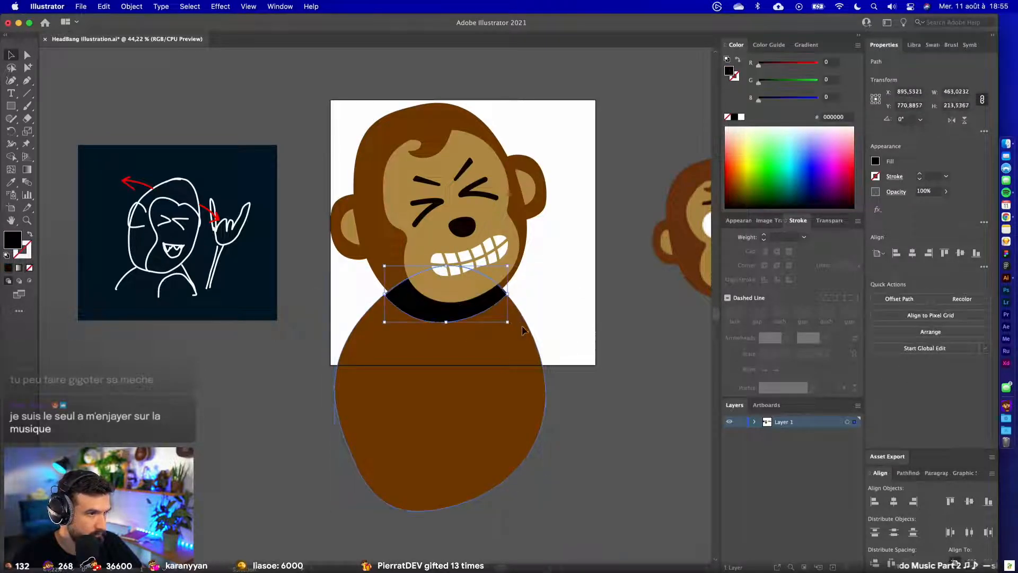
left_click(507, 297, "shift")
key("super+x")
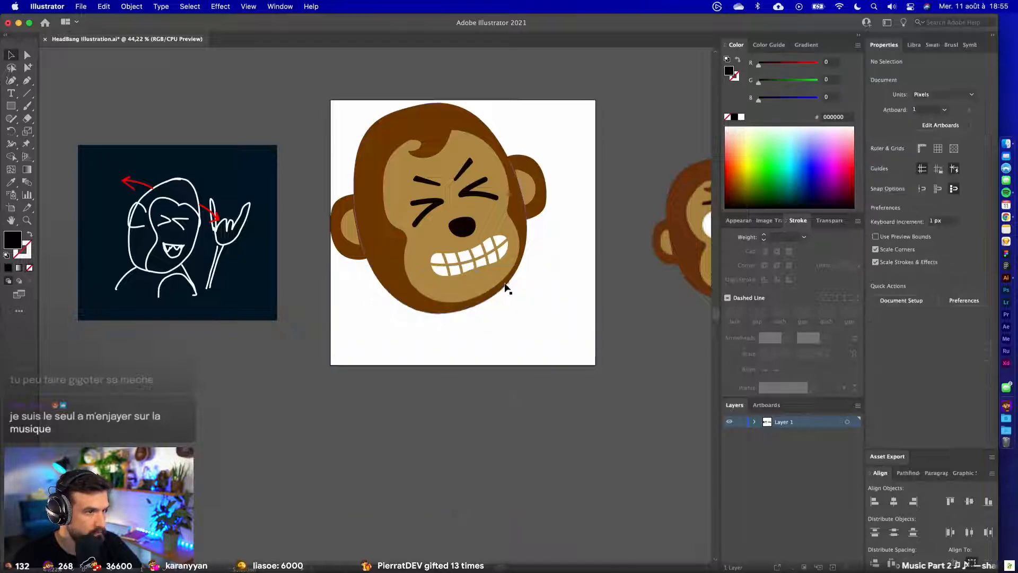
key("super+b")
left_click(548, 279)
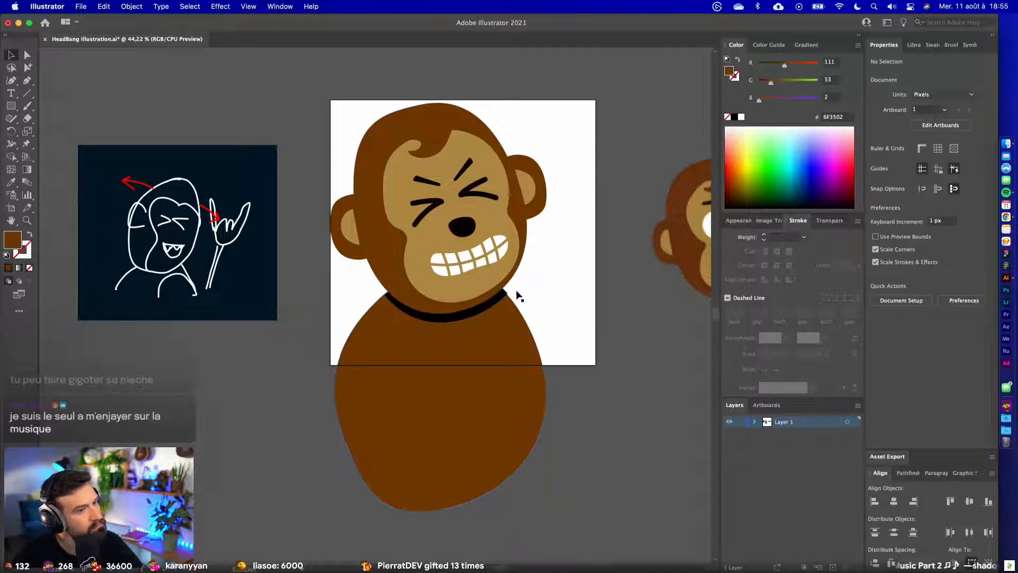
- Nudge the black neck shadow slightly left and set its opacity to 20%
scroll(477, 294, "up", 5)
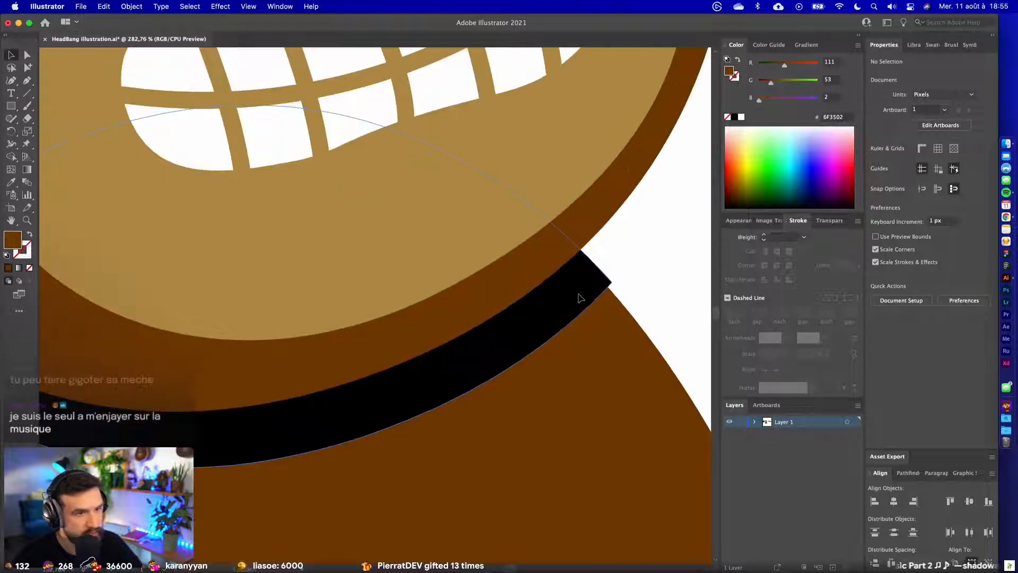
left_click(576, 296)
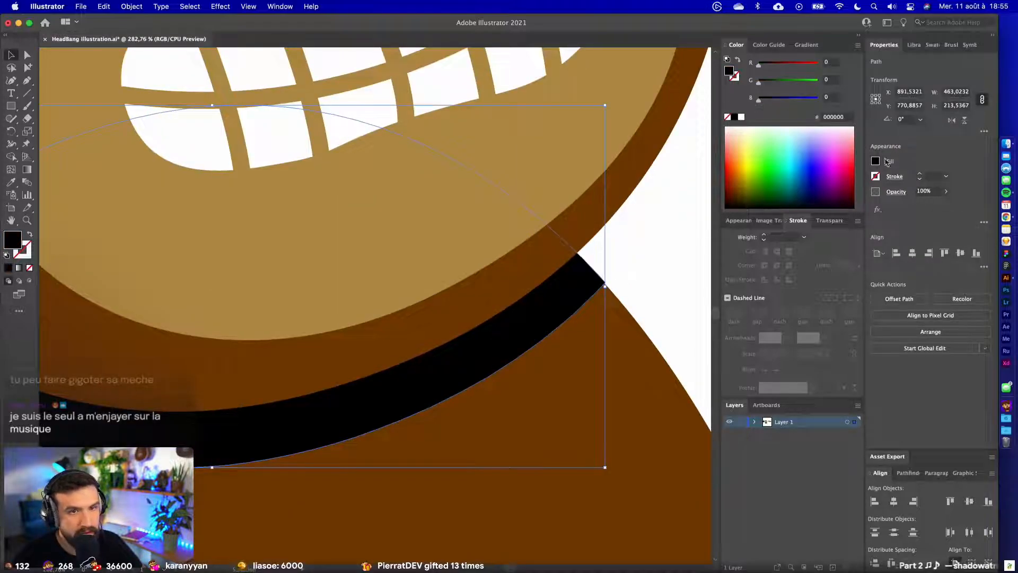
left_click(927, 191)
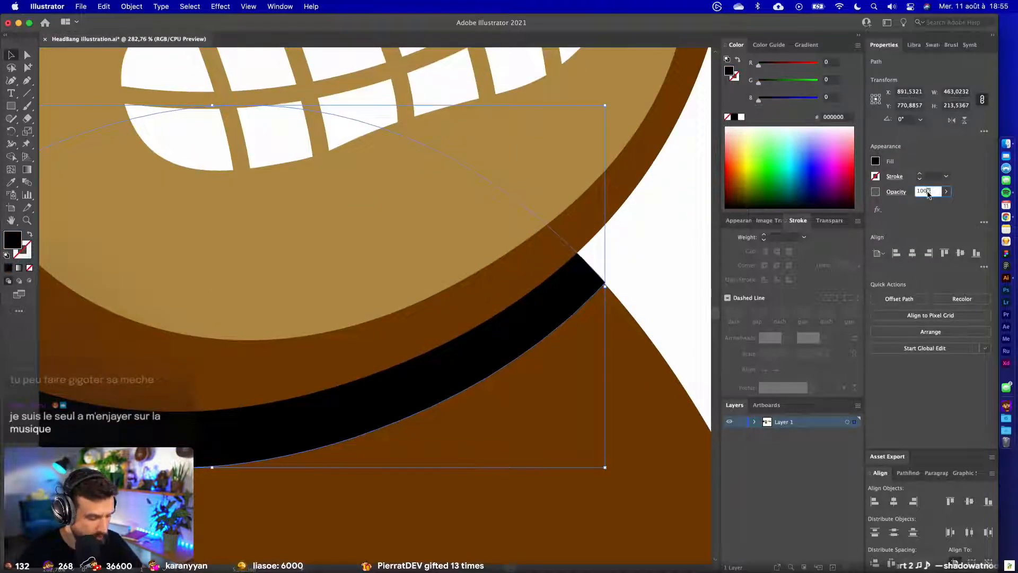
type("20")
key("Return")
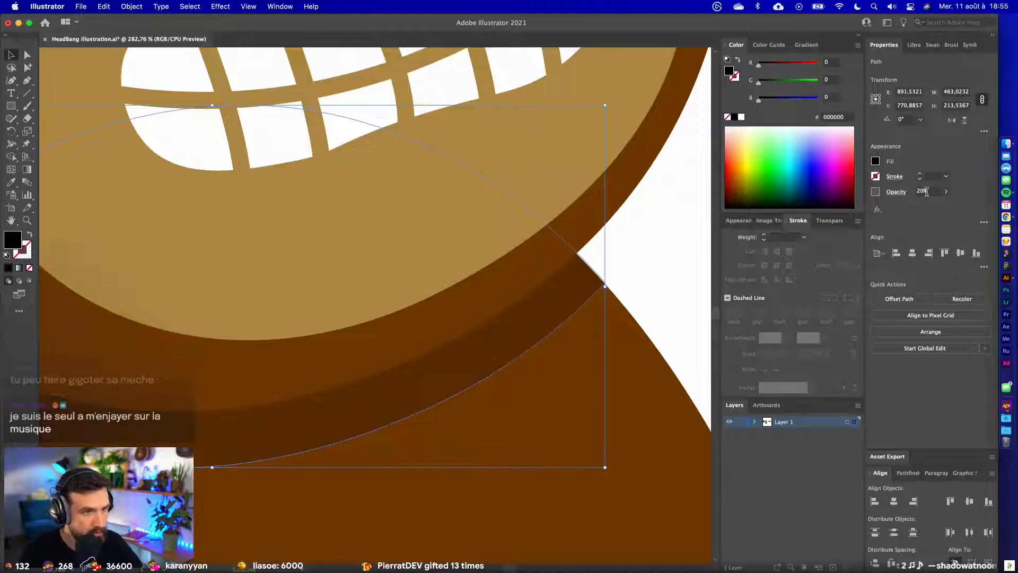
- Shift the neck shadow 1 px left so its edge lines up with the body outline
left_click(658, 253)
scroll(657, 249, "up", 3)
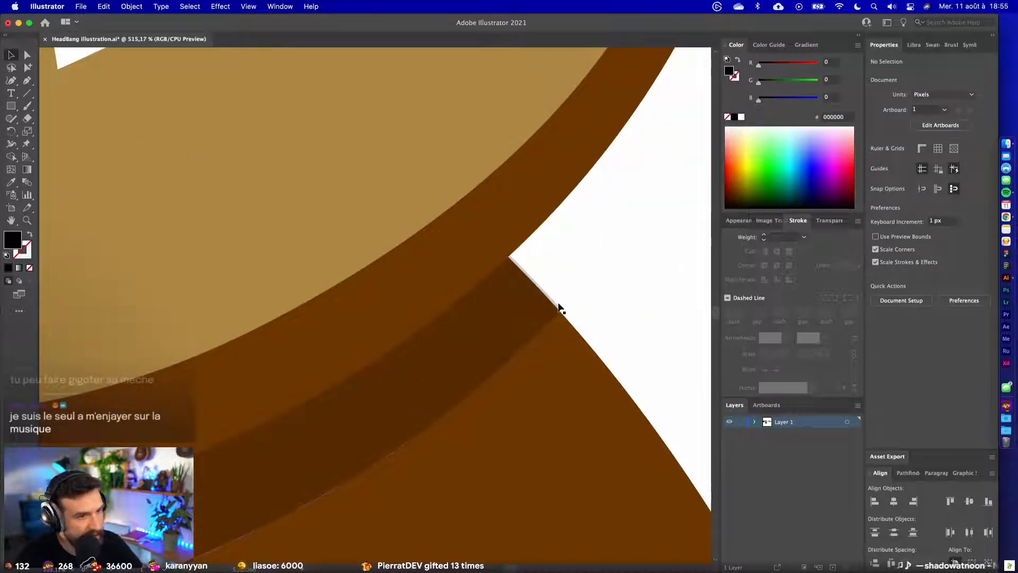
left_click_drag(549, 307, 546, 303)
left_click(598, 279)
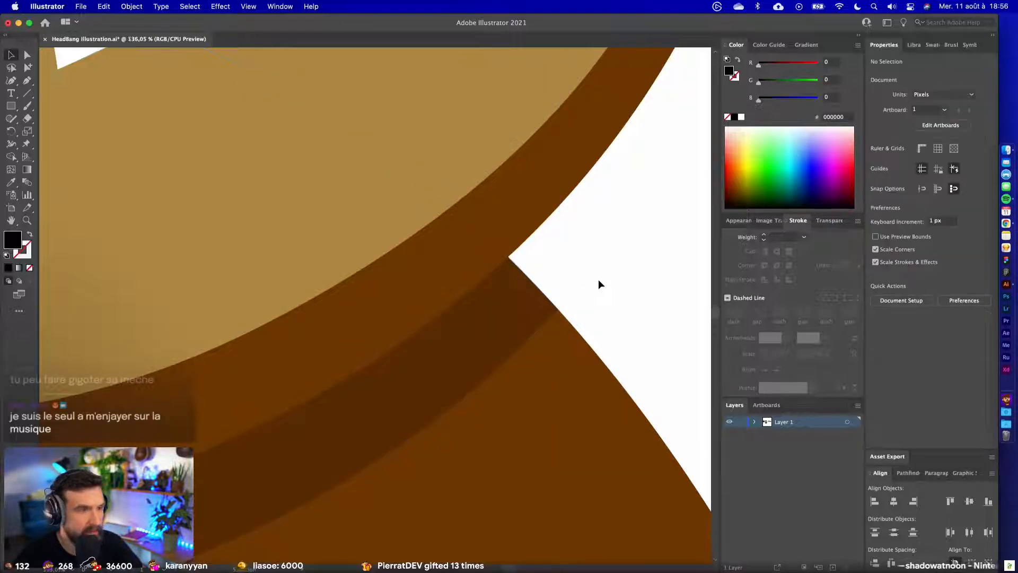
- Set the opacity of the black neck shadow under the monkey's chin to 50%
scroll(599, 280, "down", 10)
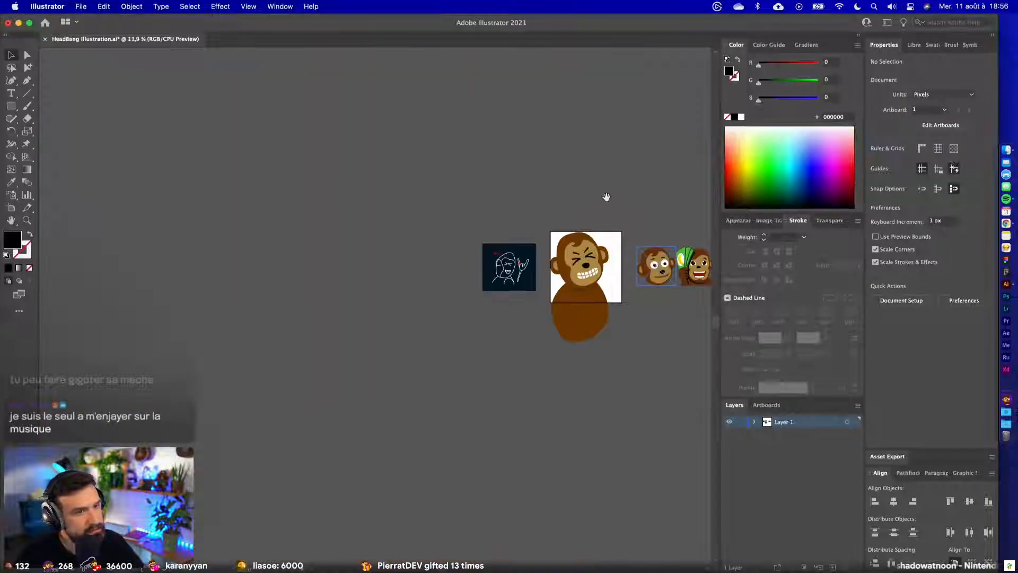
left_click_drag(606, 197, 331, 67)
scroll(584, 214, "up", 3)
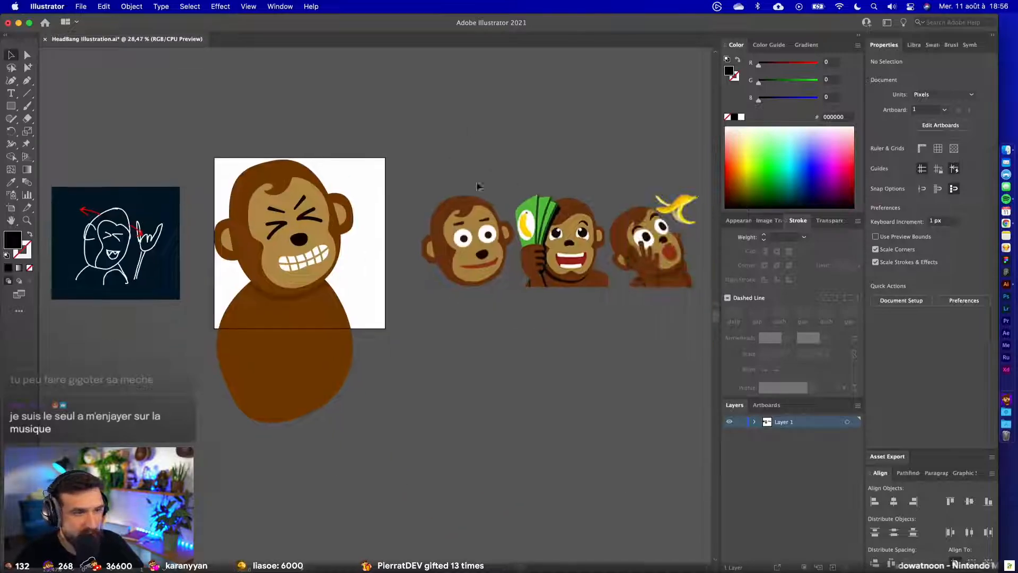
left_click(301, 300)
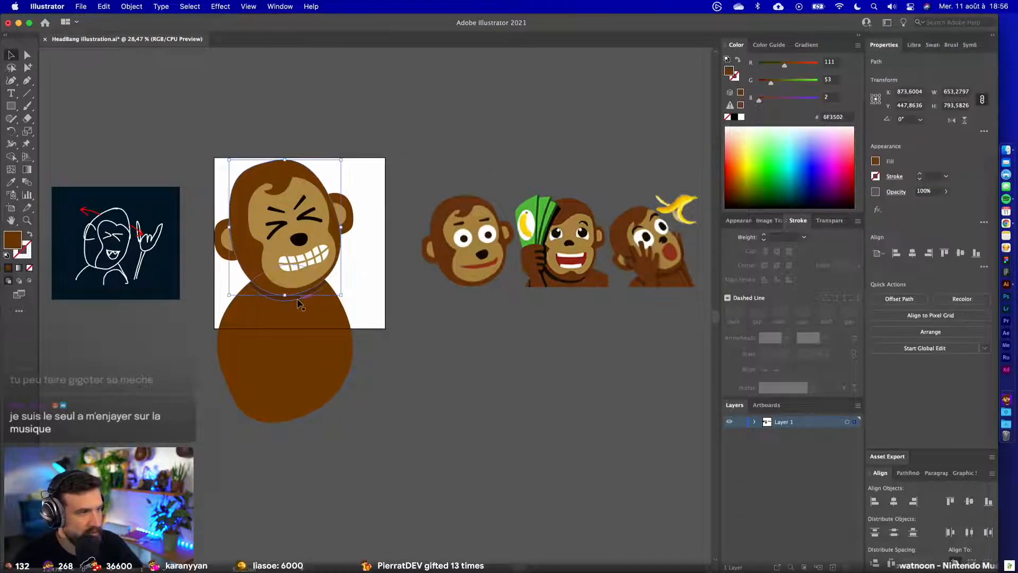
left_click(929, 190)
type("50")
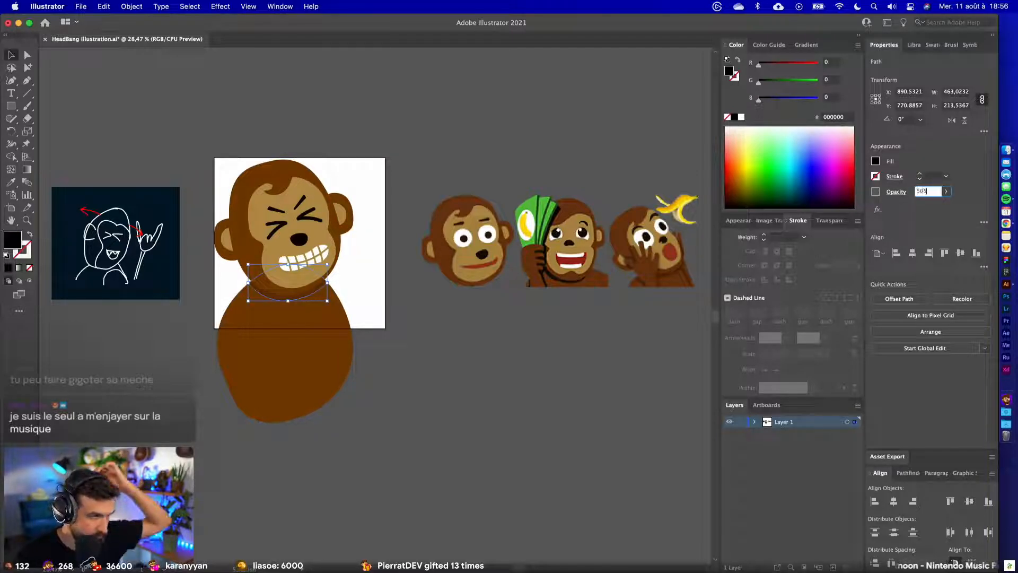
key("Return")
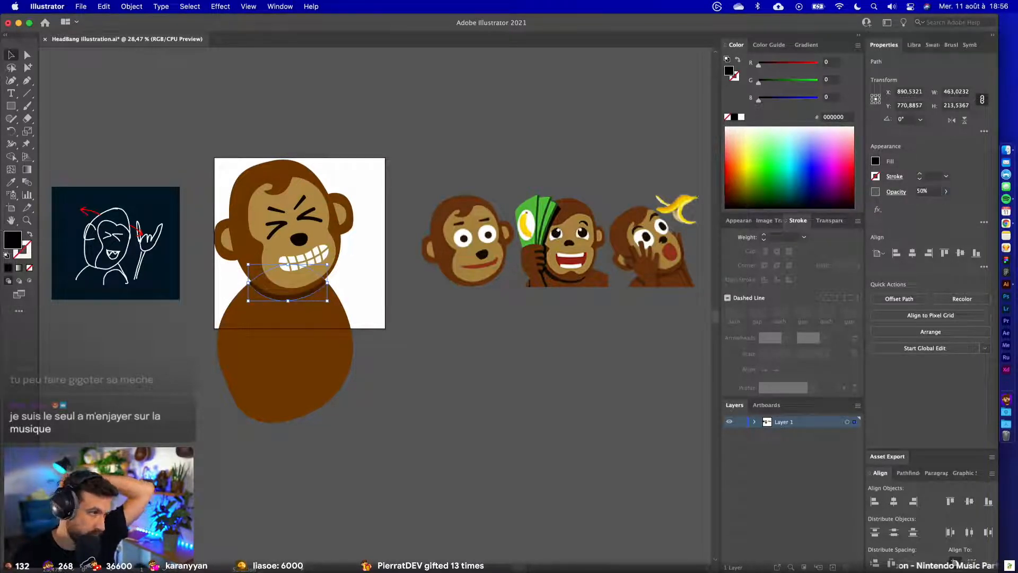
left_click(350, 419)
scroll(351, 418, "left", 3)
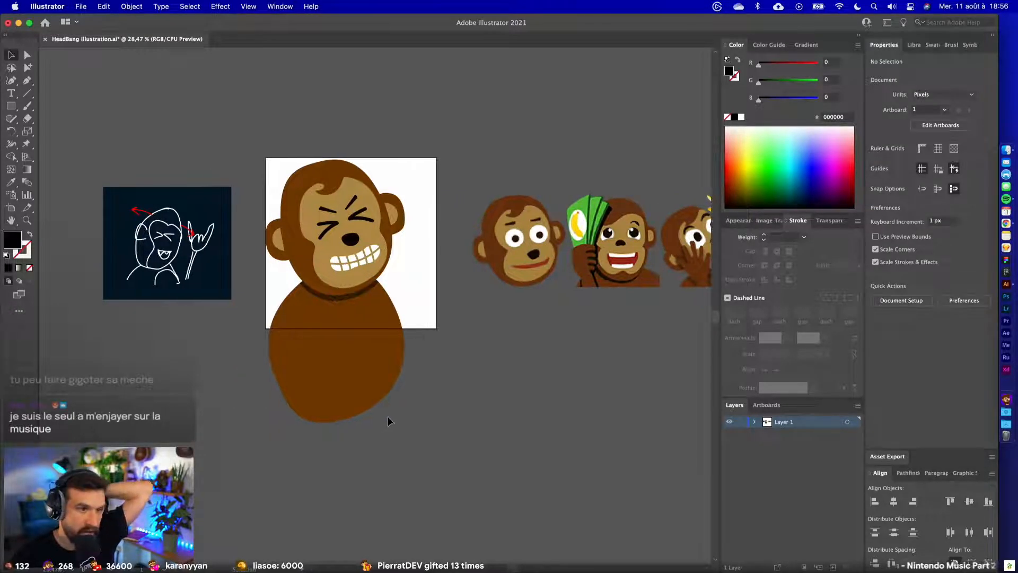
scroll(387, 415, "right", 3)
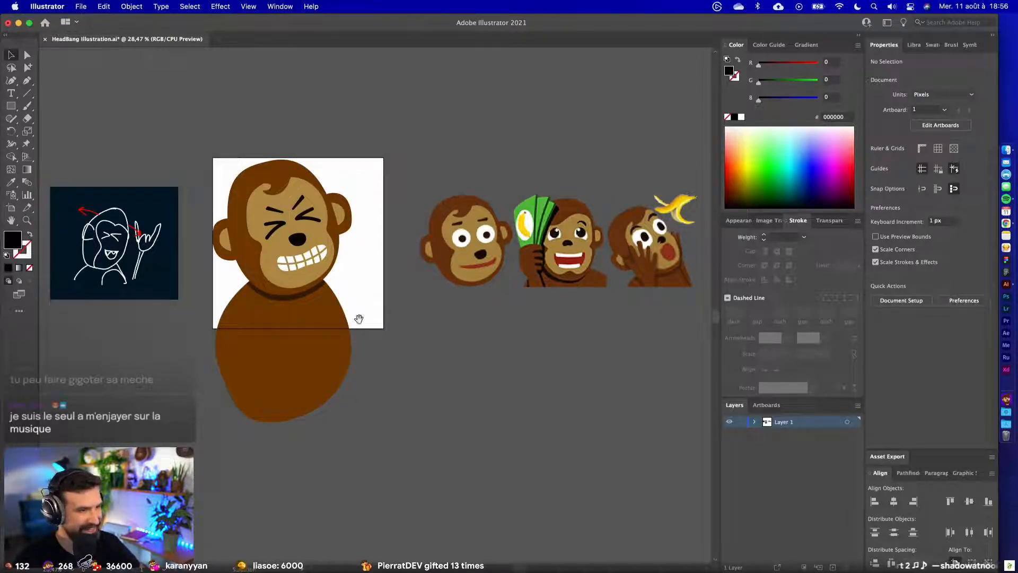
- Draw a tapering forearm shape about 167 × 454 px beside the body and fill it with the body's brown, 6F3502
left_click_drag(379, 302, 405, 333)
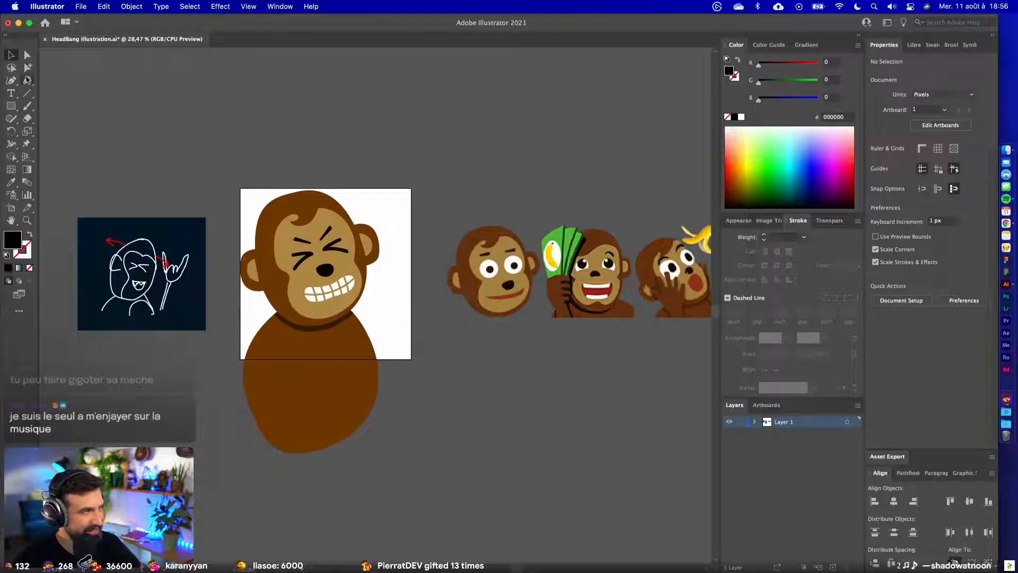
left_click(26, 82)
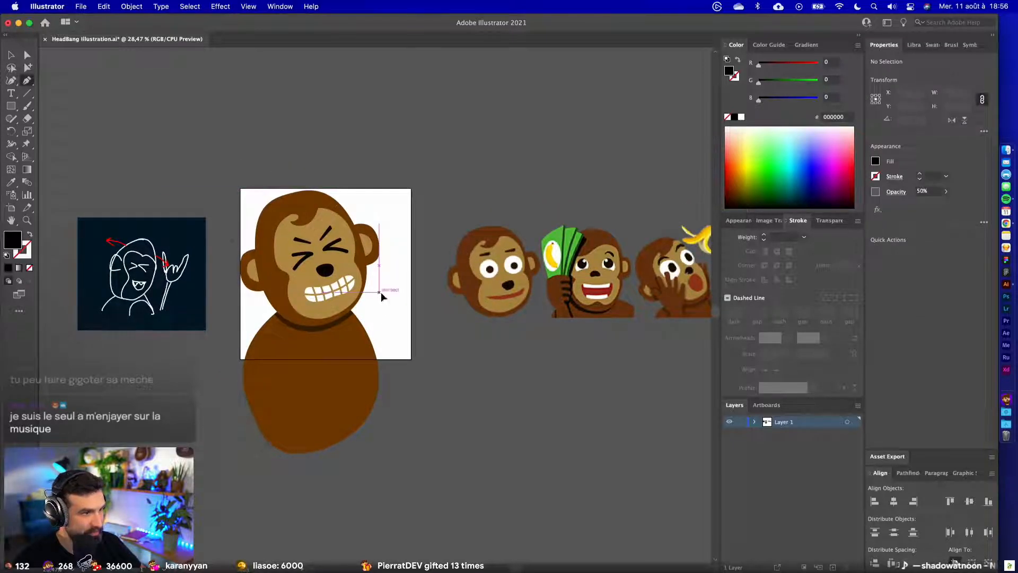
left_click(379, 291)
left_click(373, 359)
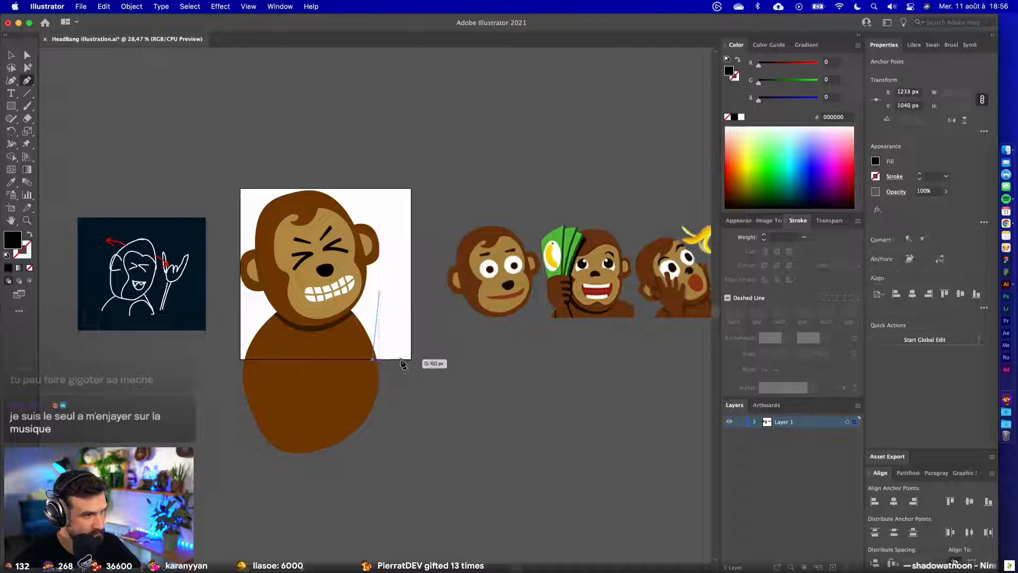
left_click(401, 359)
left_click(388, 282)
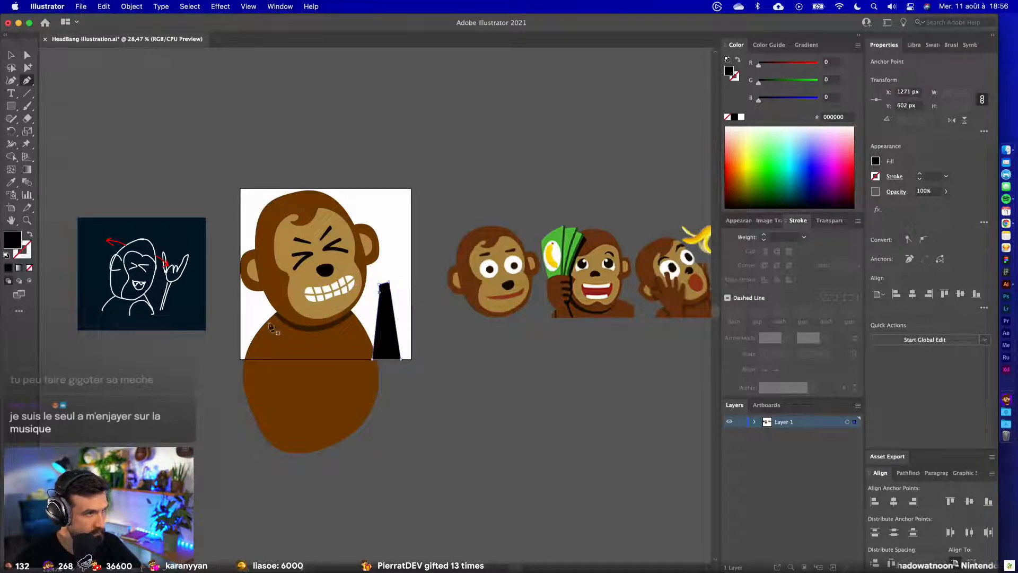
left_click(313, 360)
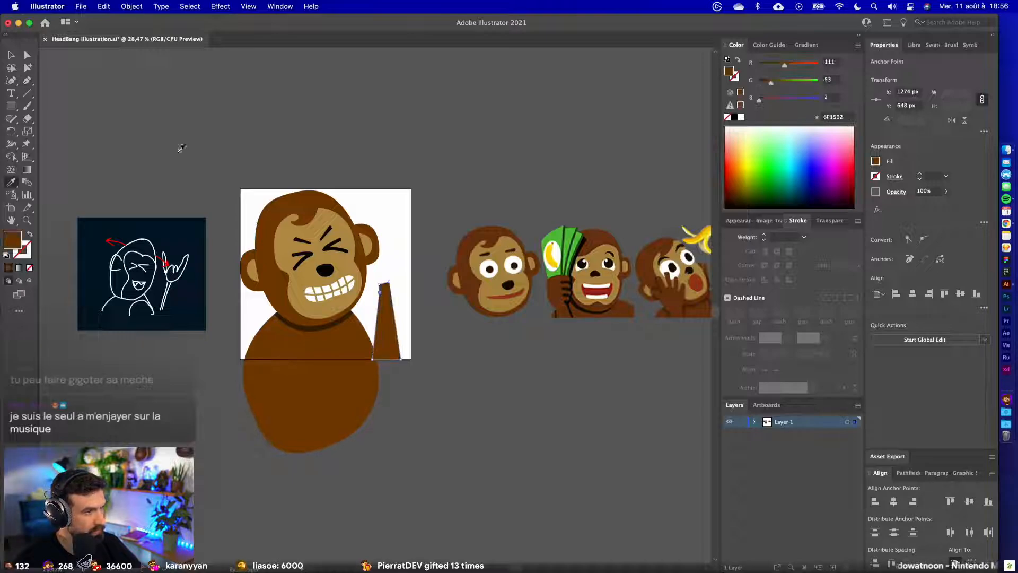
left_click(489, 205)
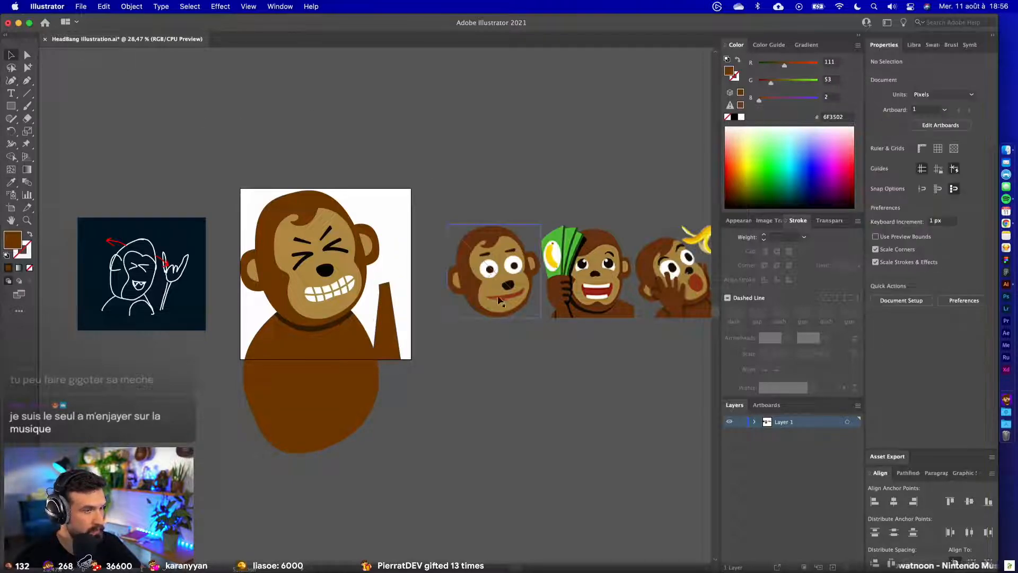
- Move the plain-faced monkey reference to the far end of the emote row and the forearm shape just outside the artboard's right edge
left_click_drag(500, 301, 354, 272)
left_click_drag(422, 271, 698, 272)
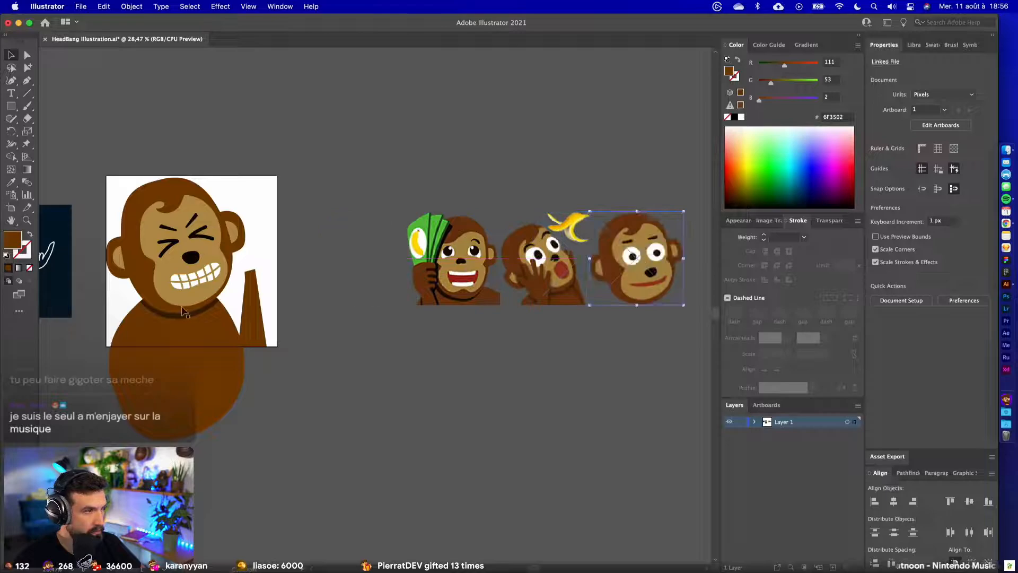
left_click_drag(261, 311, 309, 312)
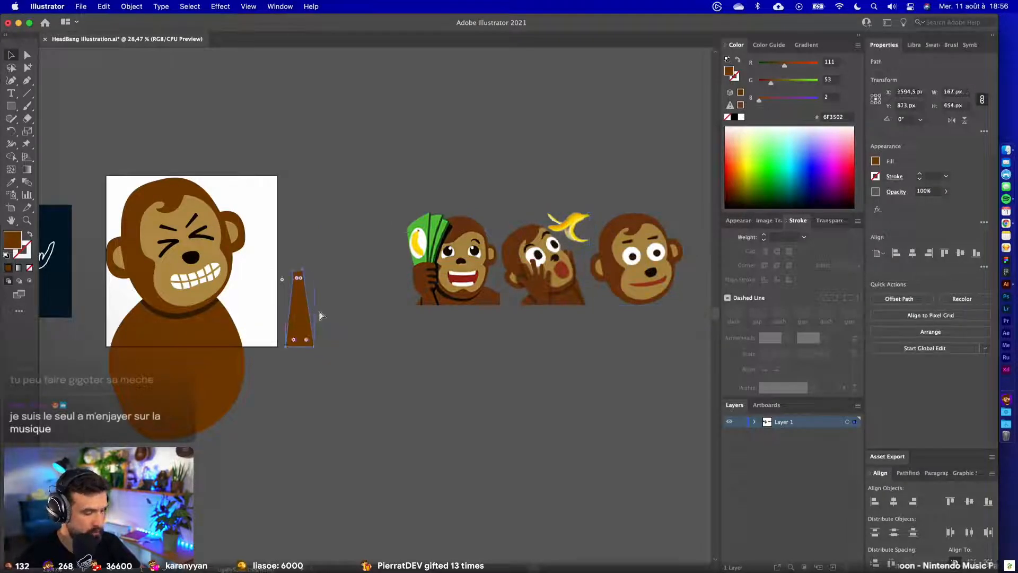
- Delete the extra anchor point near the top of the forearm shape's left edge
key("shift+super+h")
scroll(320, 311, "up", 5)
left_click_drag(338, 269, 475, 332)
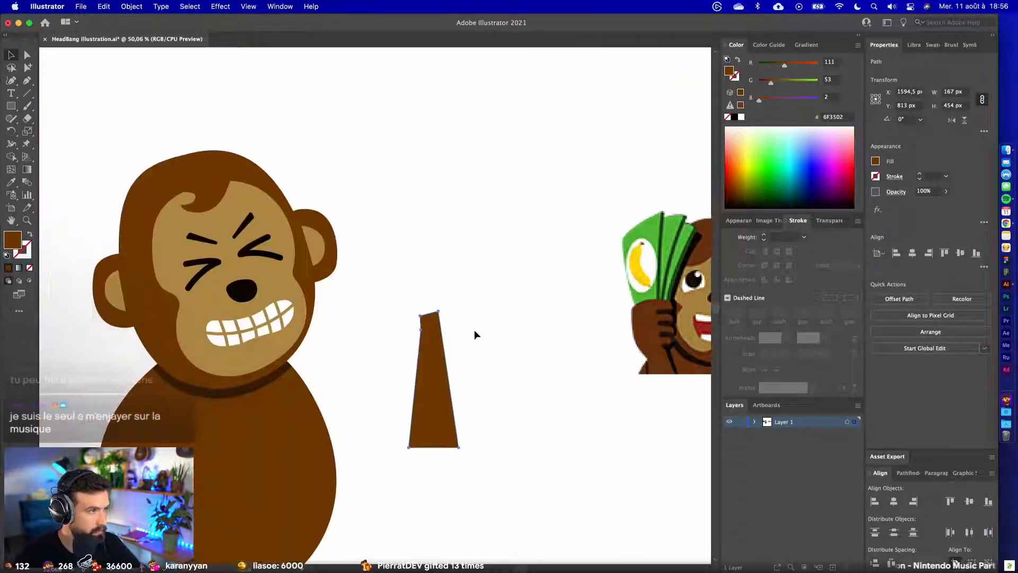
key("a")
key("shift+super+h")
key("v")
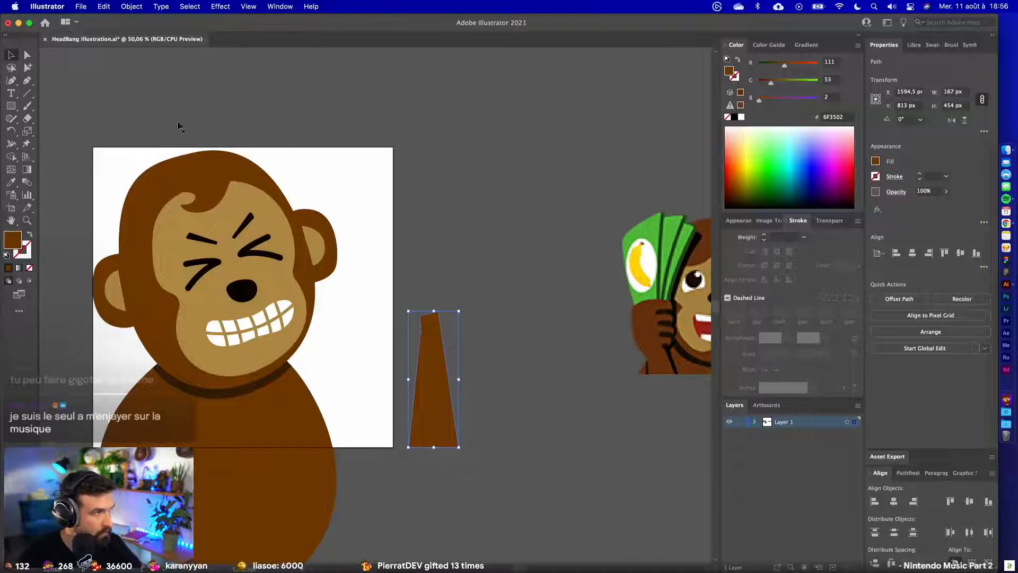
left_click(26, 81)
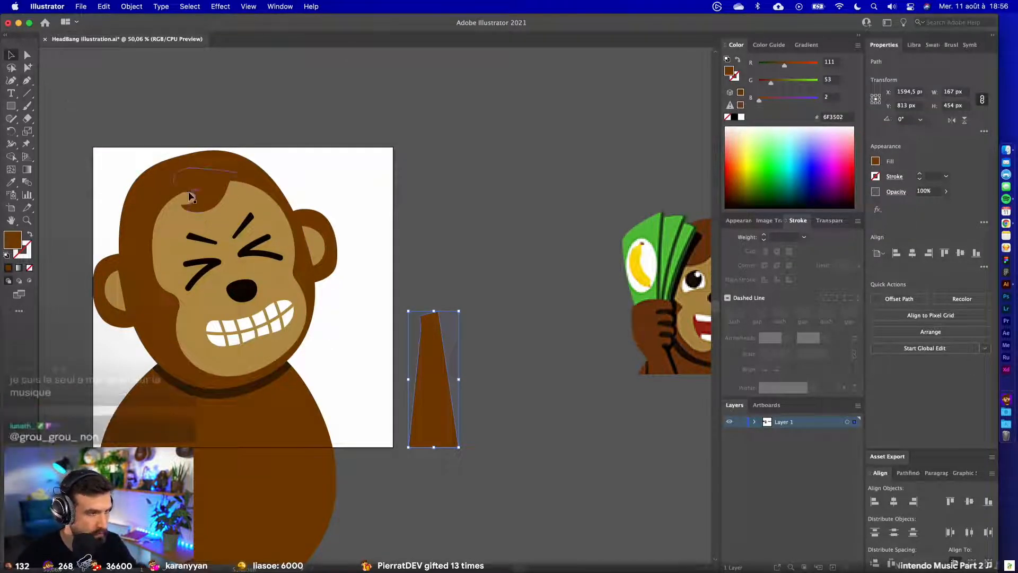
left_click(422, 333)
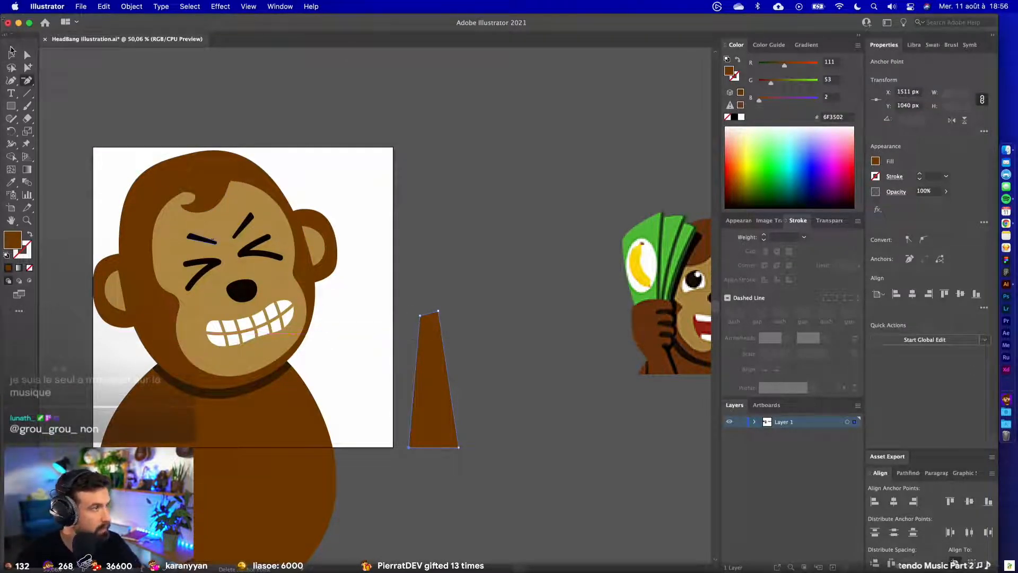
left_click(406, 226)
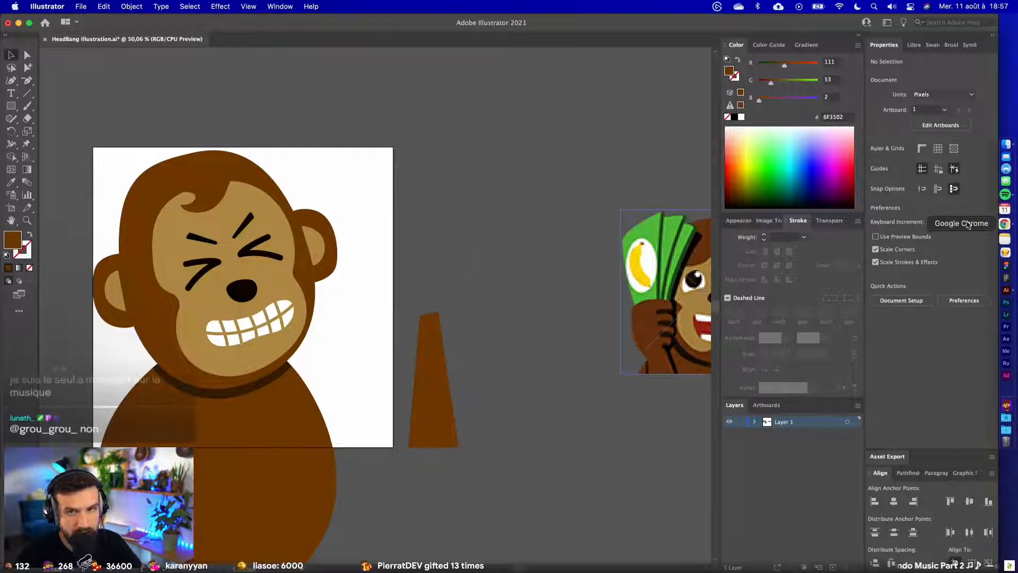
- Switch to Chrome and search Google Images for "Hand punk" in a new tab
key("ctrl+Left")
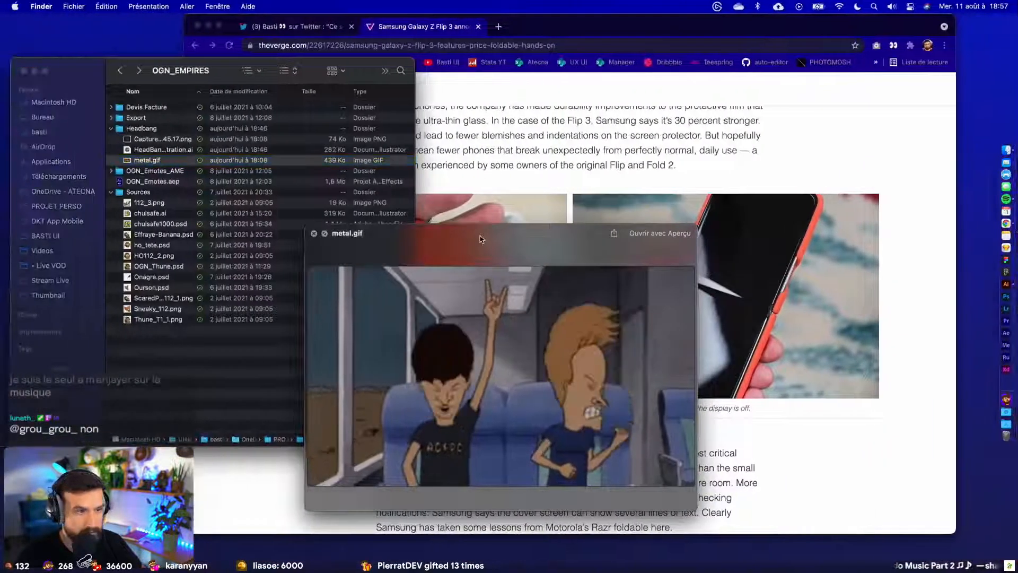
left_click(498, 28)
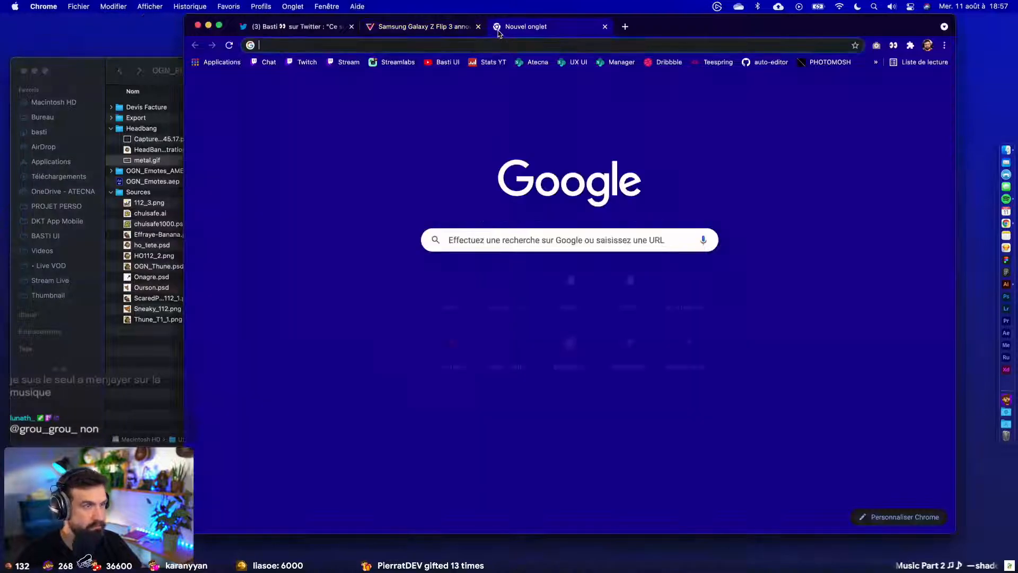
type("Hand punk")
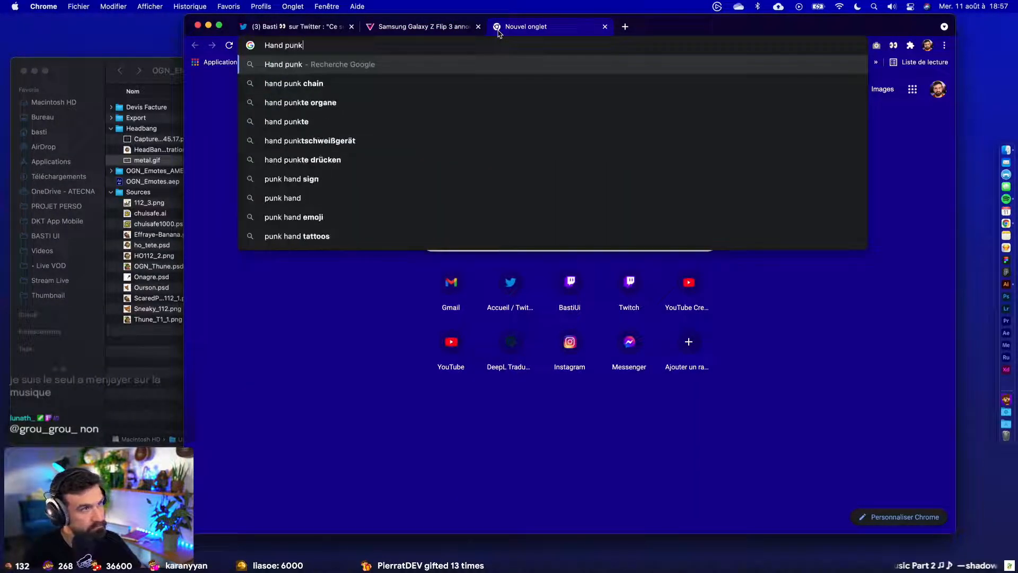
key("Return")
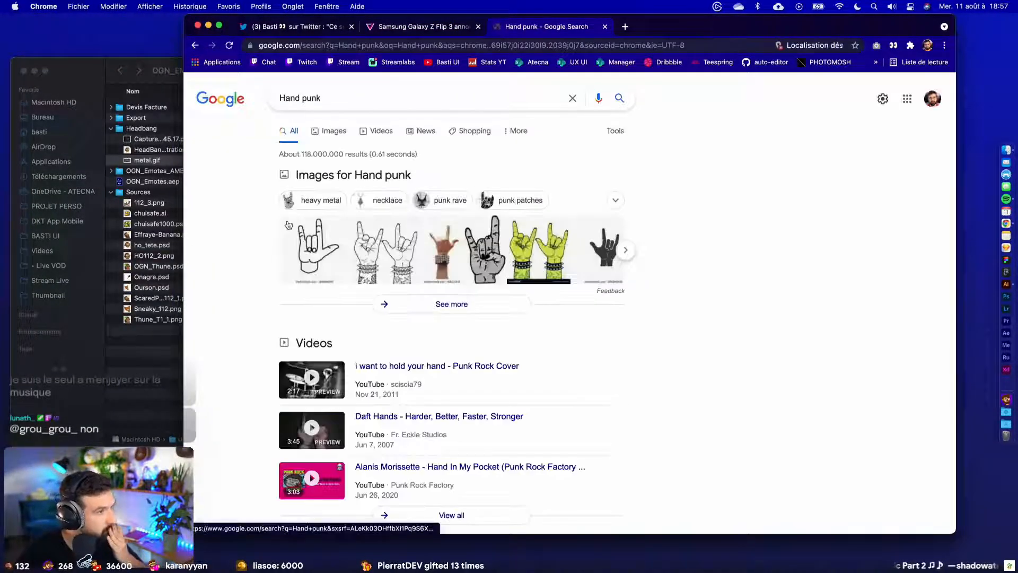
left_click(328, 130)
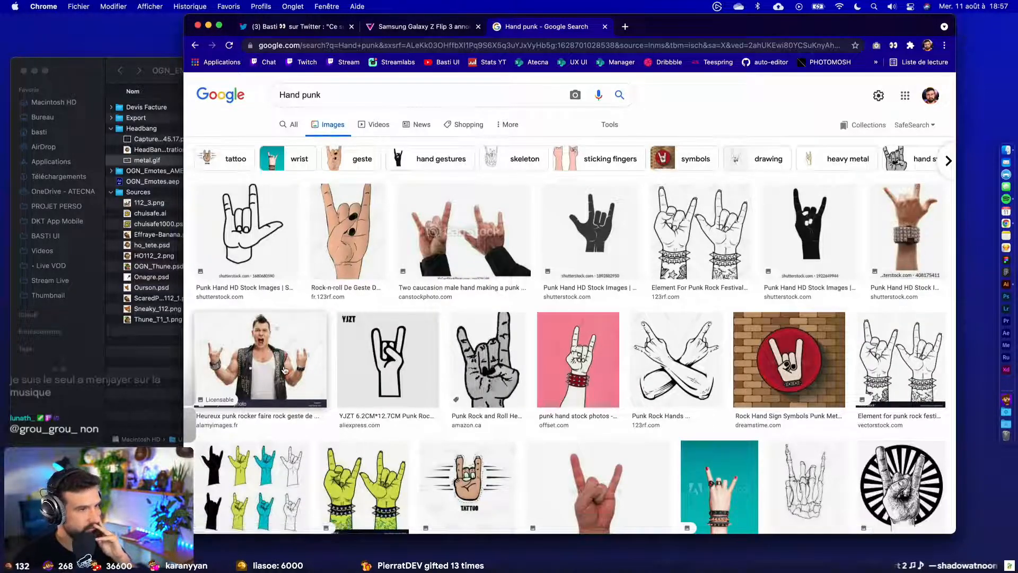
- Open the YJZT punk rock hand sticker image from the results and copy the image
left_click(386, 356)
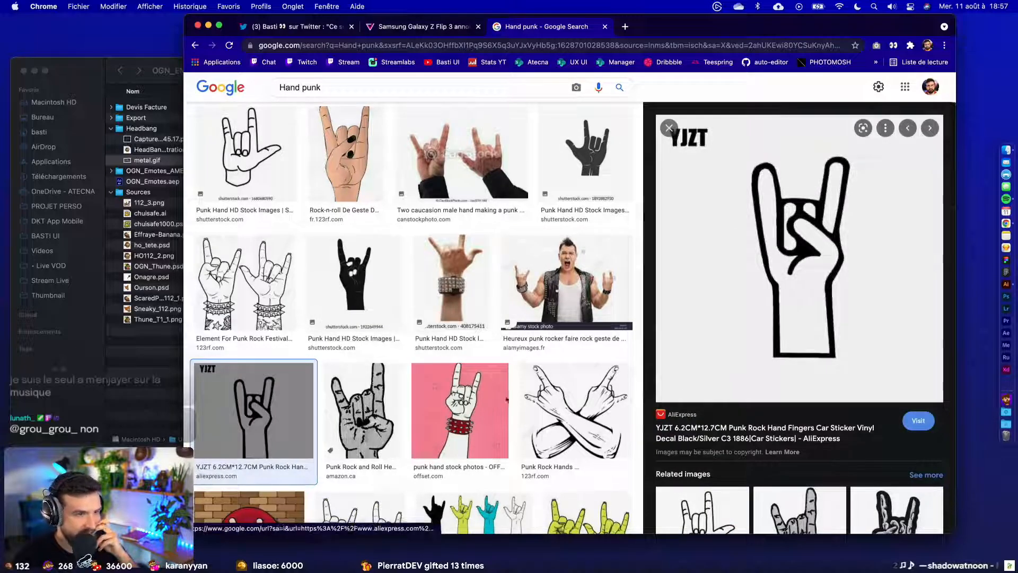
scroll(350, 429, "down", 5)
scroll(350, 430, "down", 5)
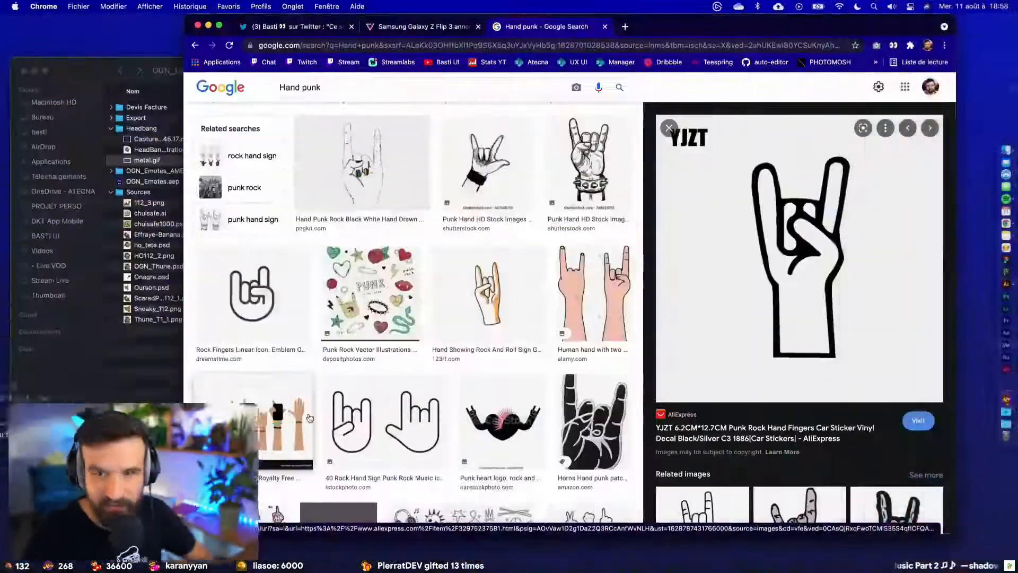
right_click(681, 258)
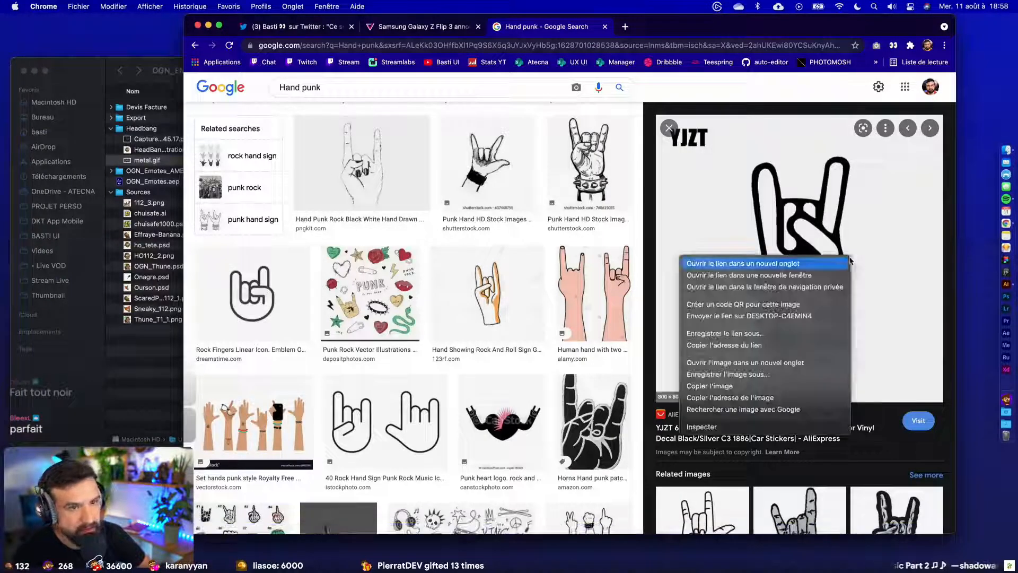
left_click(711, 386)
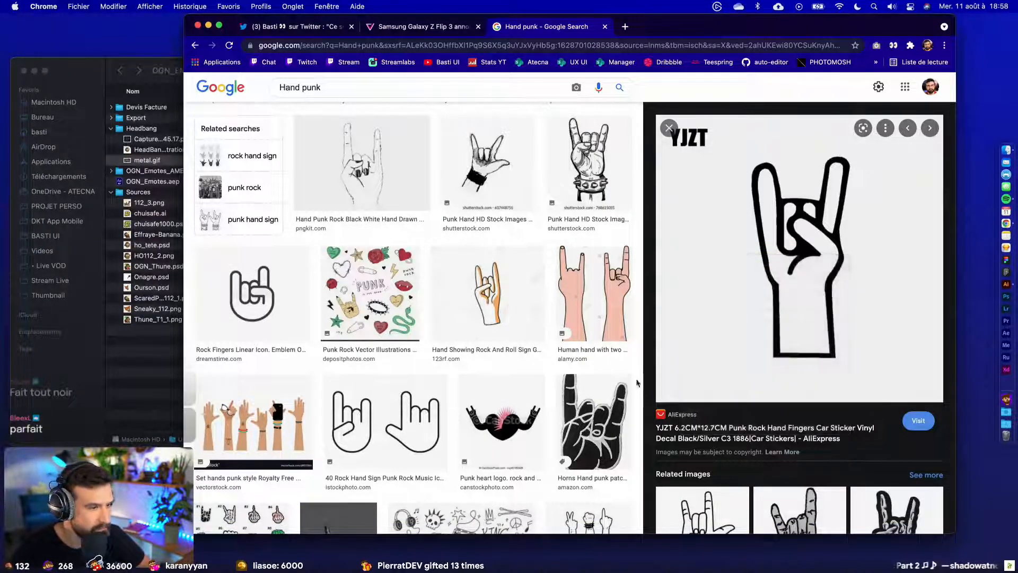
- Paste the hand reference into the Illustrator document, scale it down and place it right of the artboard above the forearm shape
key("ctrl+Right")
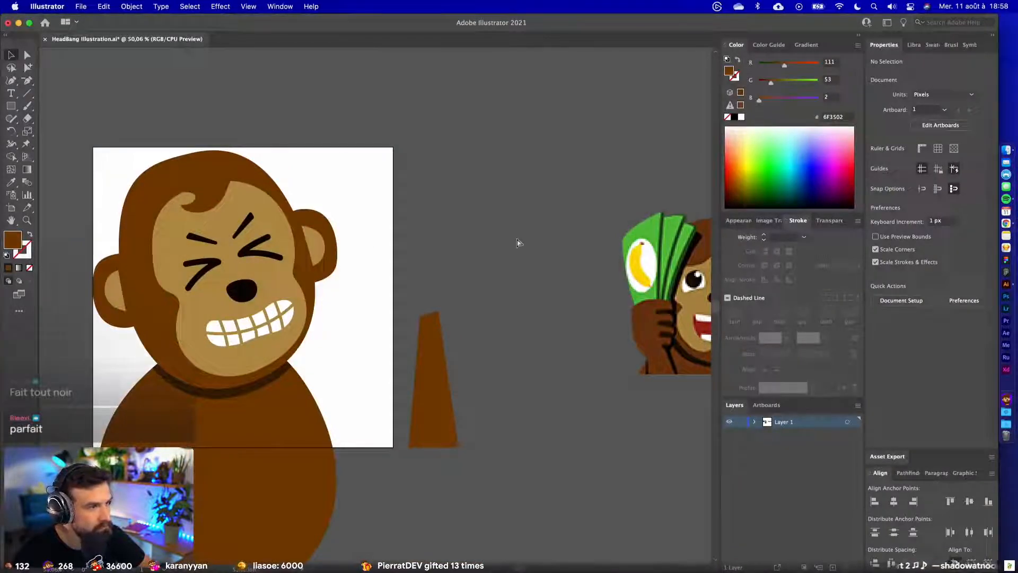
key("super+v")
left_click_drag(444, 263, 575, 225)
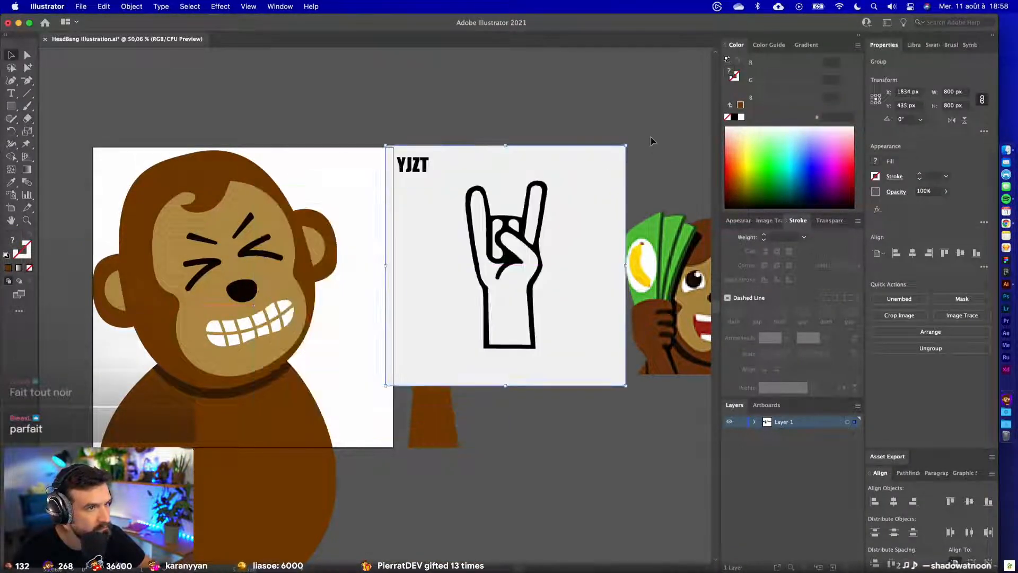
left_click_drag(627, 144, 580, 189)
left_click_drag(523, 299, 525, 249)
left_click(536, 397)
- Scale the YJZT hand reference down to 496 × 496 px beside the artboard, above the forearm shape
left_click_drag(536, 397, 159, 408)
scroll(323, 419, "left", 10)
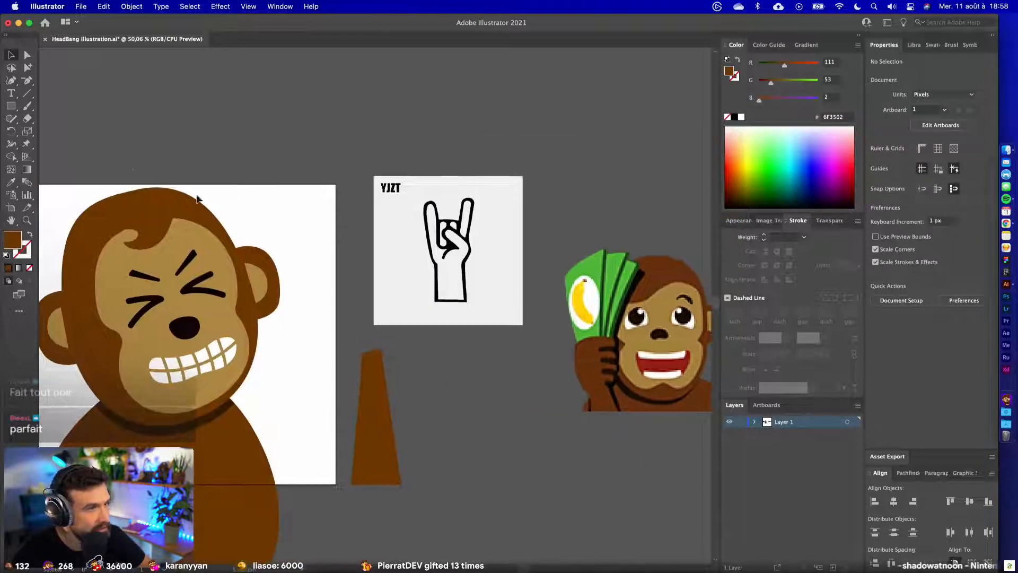
- Examine the horns hand reference and the hands of the finished monkey emotes beside it
left_click(15, 80)
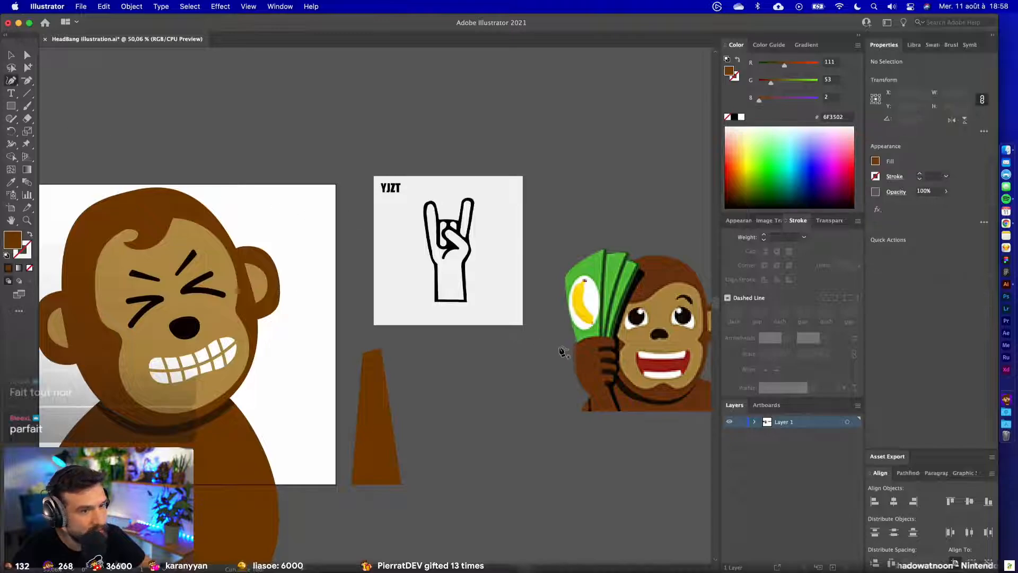
scroll(564, 351, "right", 5)
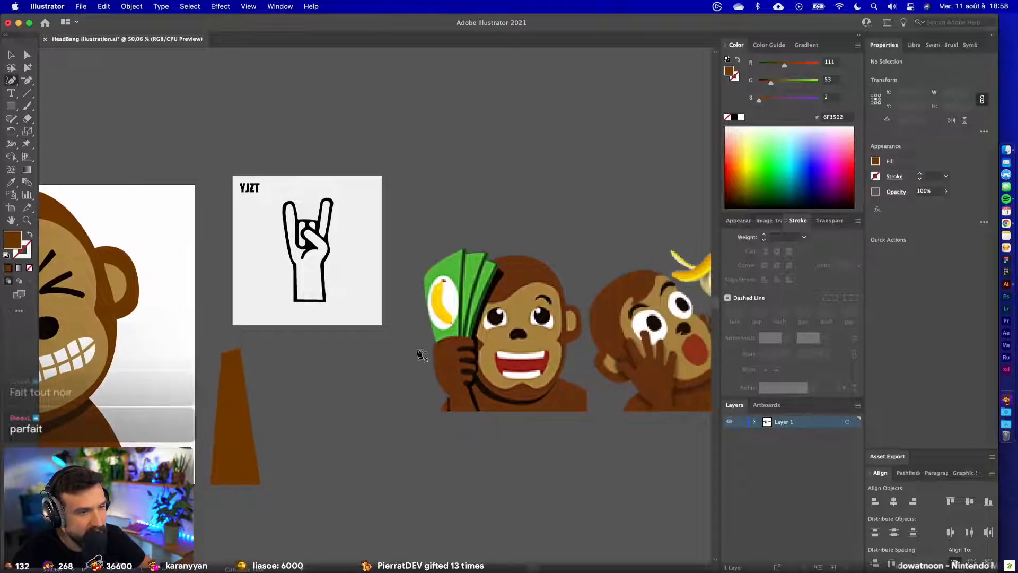
scroll(422, 354, "right", 4)
scroll(405, 352, "left", 5)
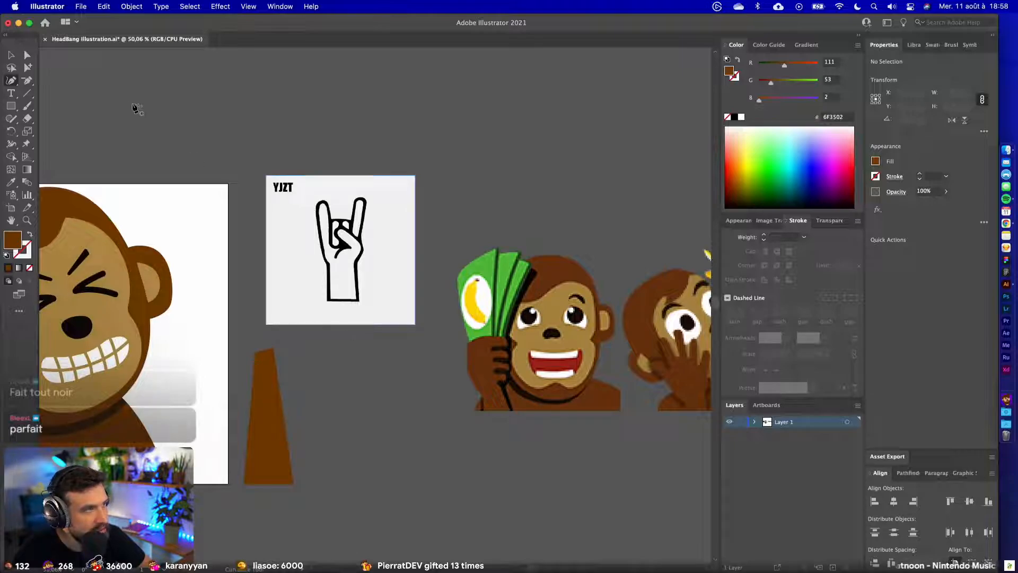
left_click(17, 55)
left_click(336, 226)
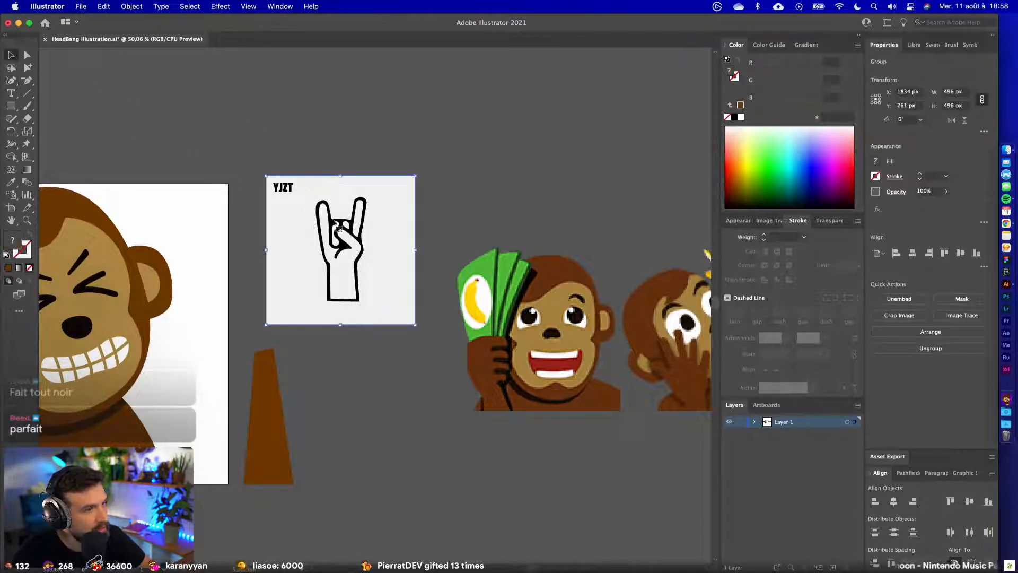
scroll(243, 356, "up", 2)
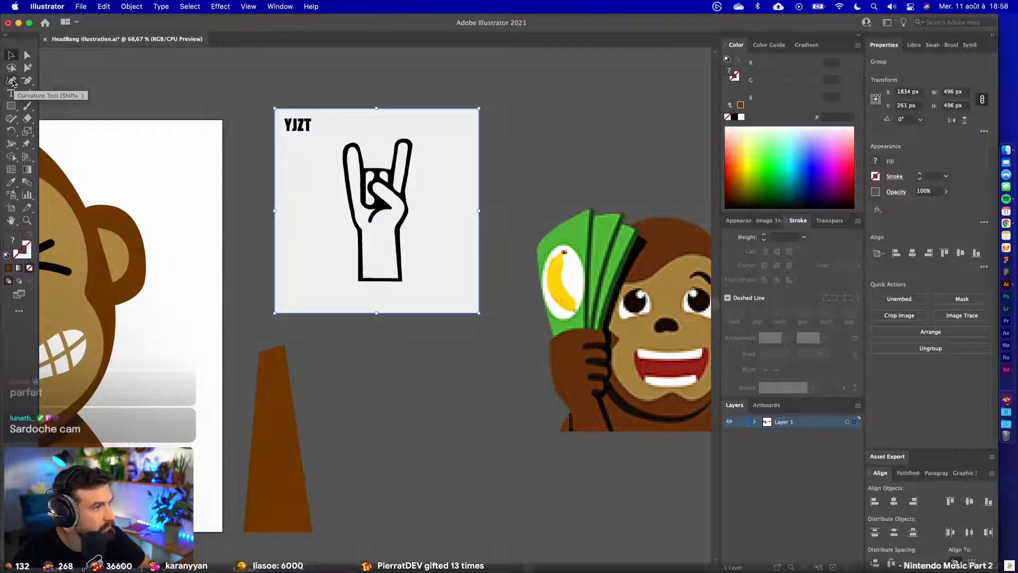
scroll(434, 240, "right", 5)
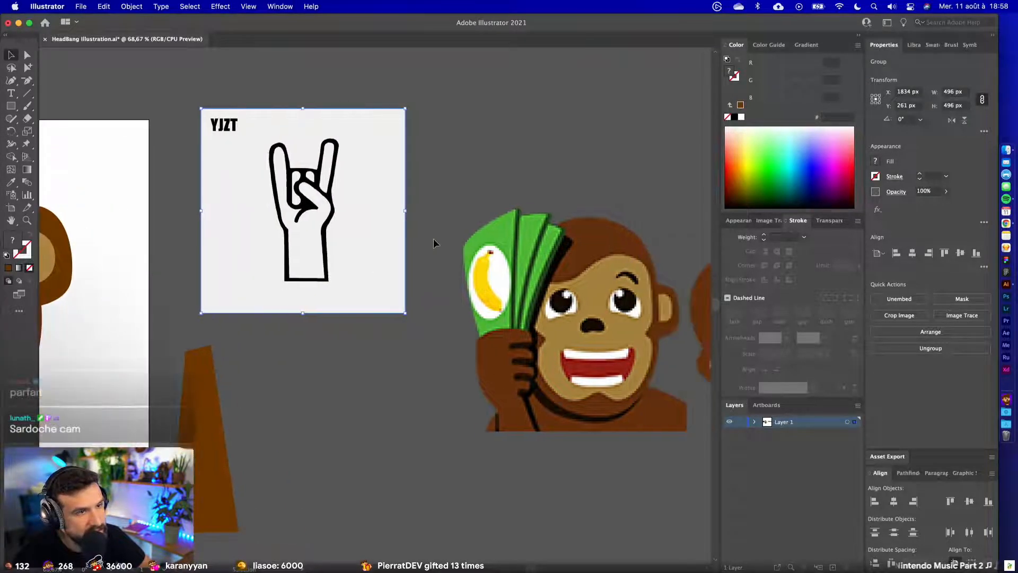
scroll(434, 244, "left", 4)
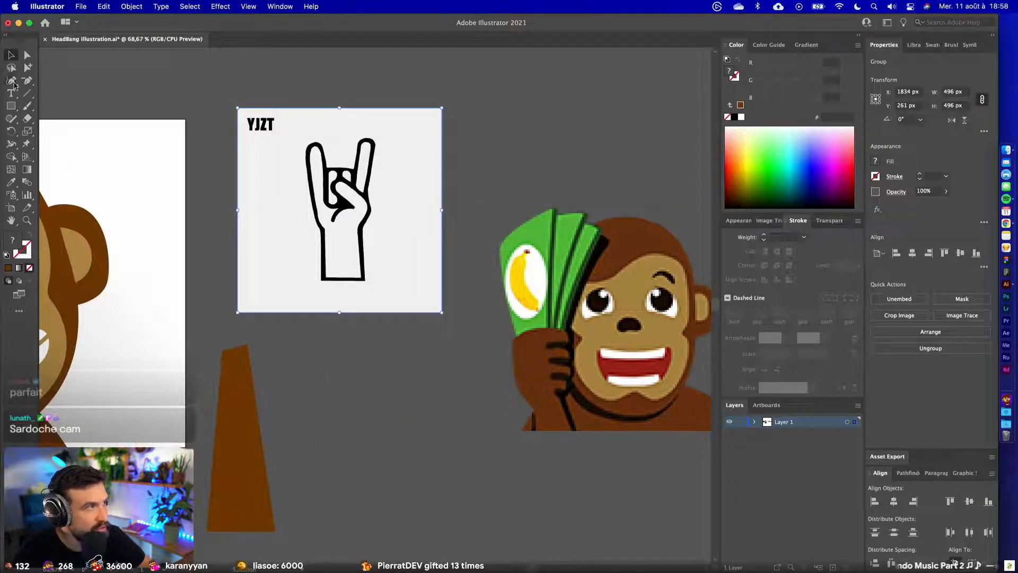
- Start a brown Pen tool outline at the reference's left wrist, tracing the palm edge and left raised finger down to the folded fingers
left_click_drag(27, 81, 61, 81)
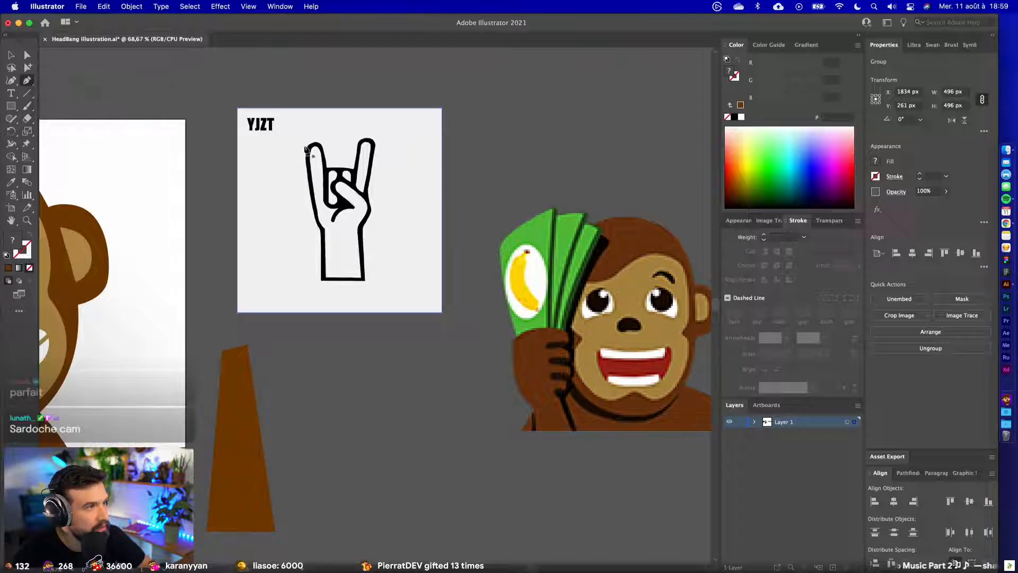
left_click(322, 229)
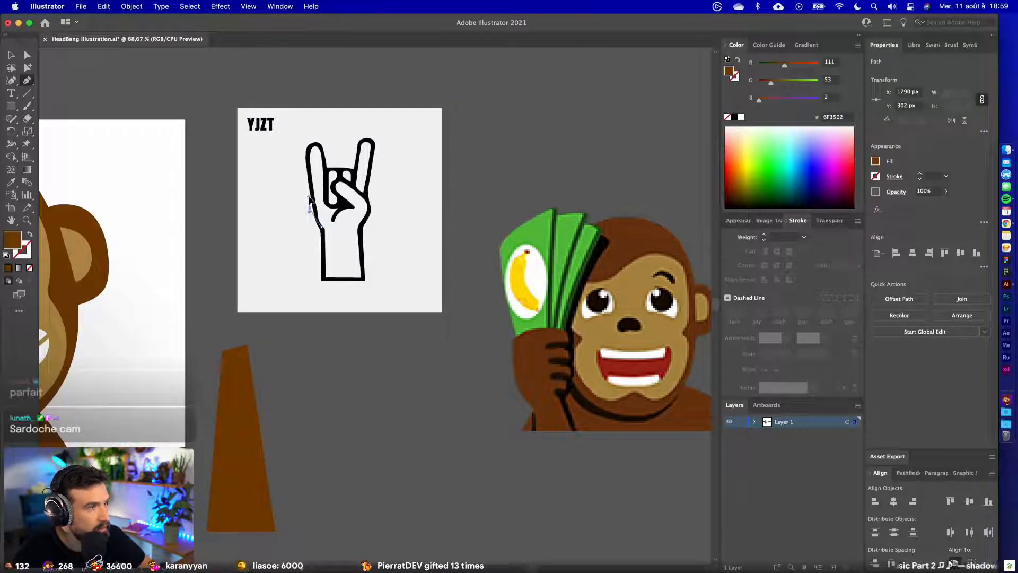
left_click(309, 204)
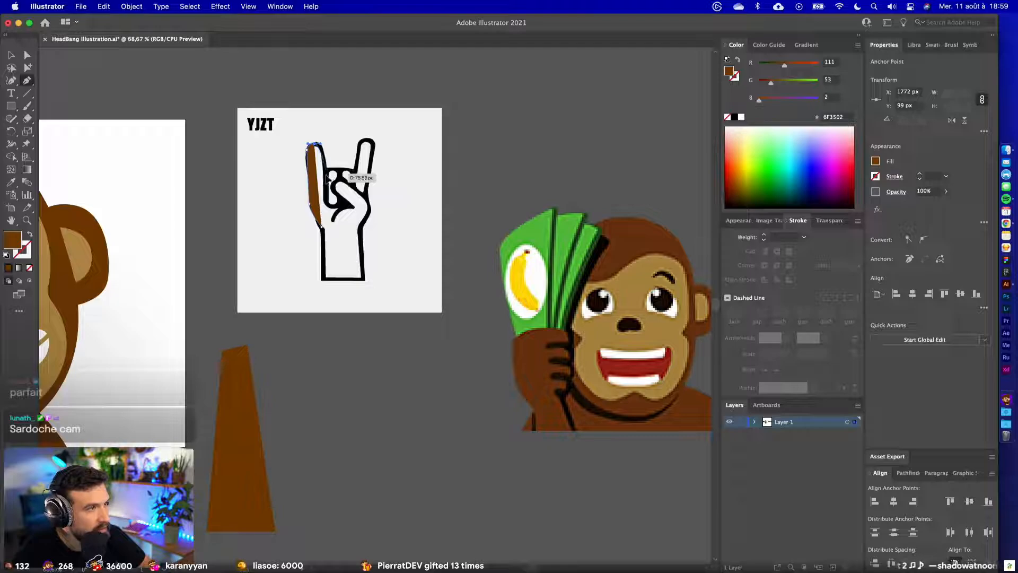
left_click(325, 171)
scroll(329, 170, "up", 5)
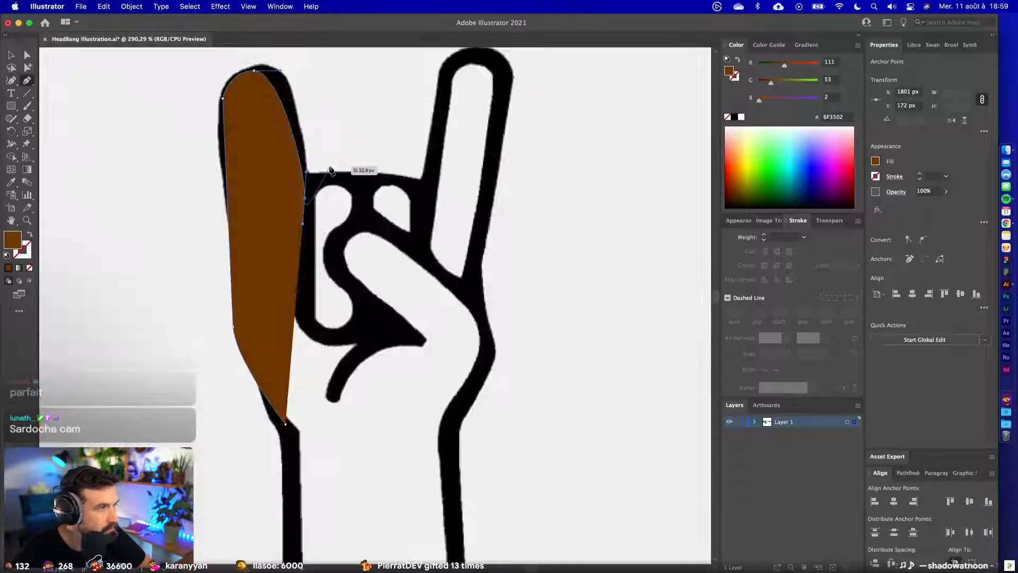
- Continue the hand outline with curved segments over the two folded fingers to the base of the right raised finger
left_click_drag(303, 224, 313, 164)
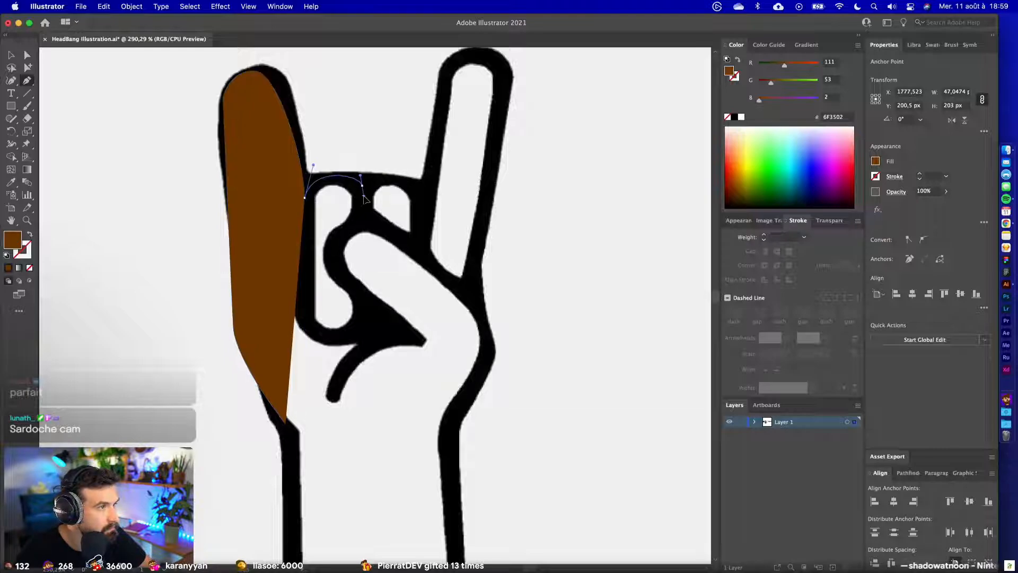
left_click_drag(367, 205, 365, 201)
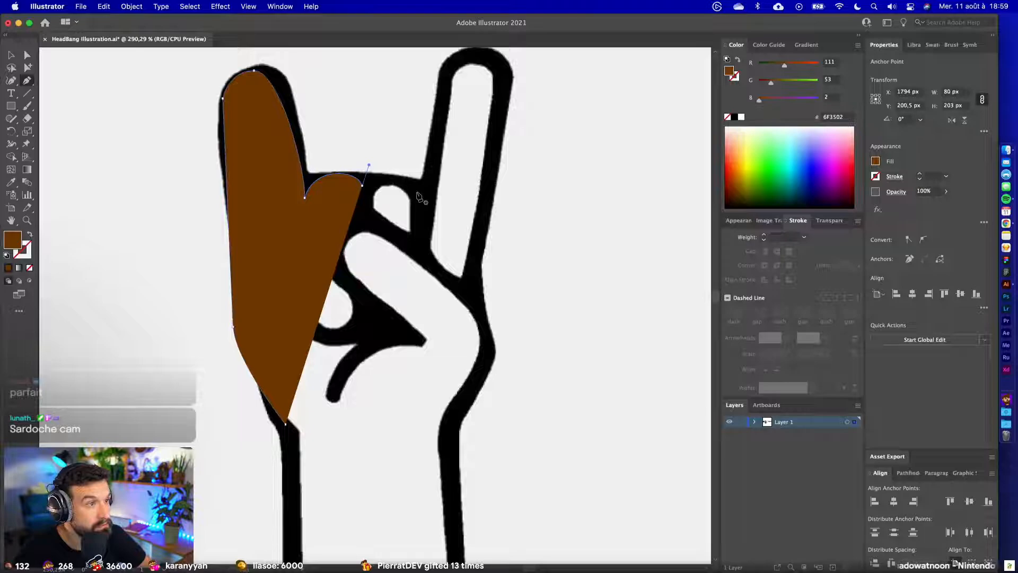
left_click_drag(422, 208, 423, 149)
key("super+z")
left_click(363, 186)
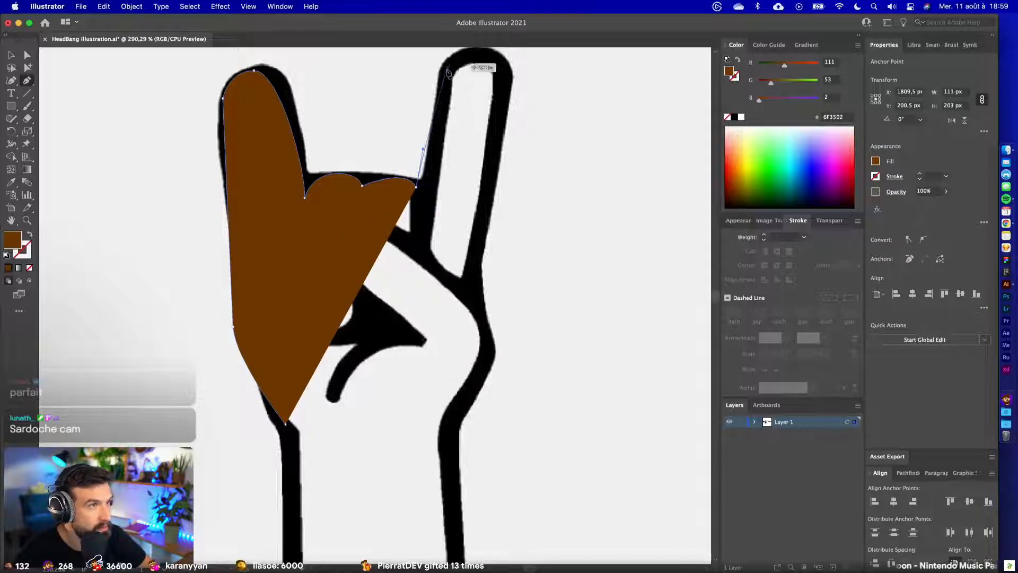
- Trace the right raised finger and palm edge, then close the hand shape with a curved base, about 163 × 226 px overall
left_click_drag(451, 61, 500, 68)
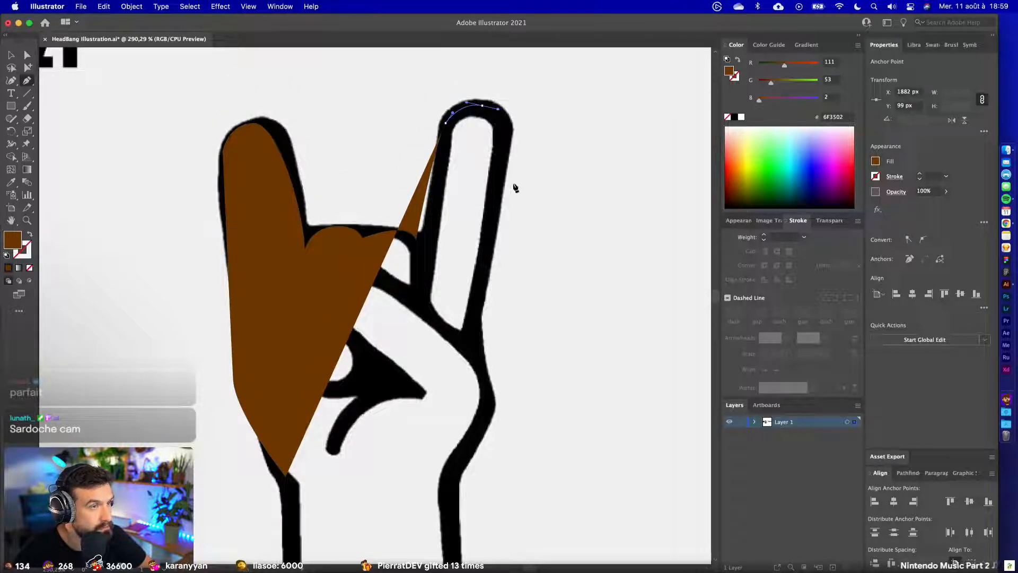
left_click_drag(507, 140, 503, 161)
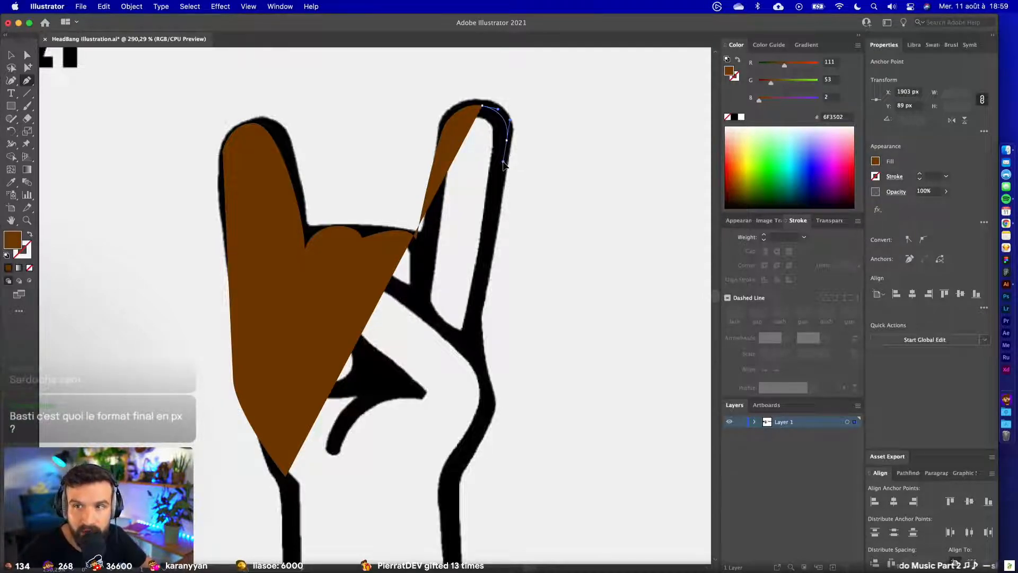
left_click_drag(502, 162, 503, 162)
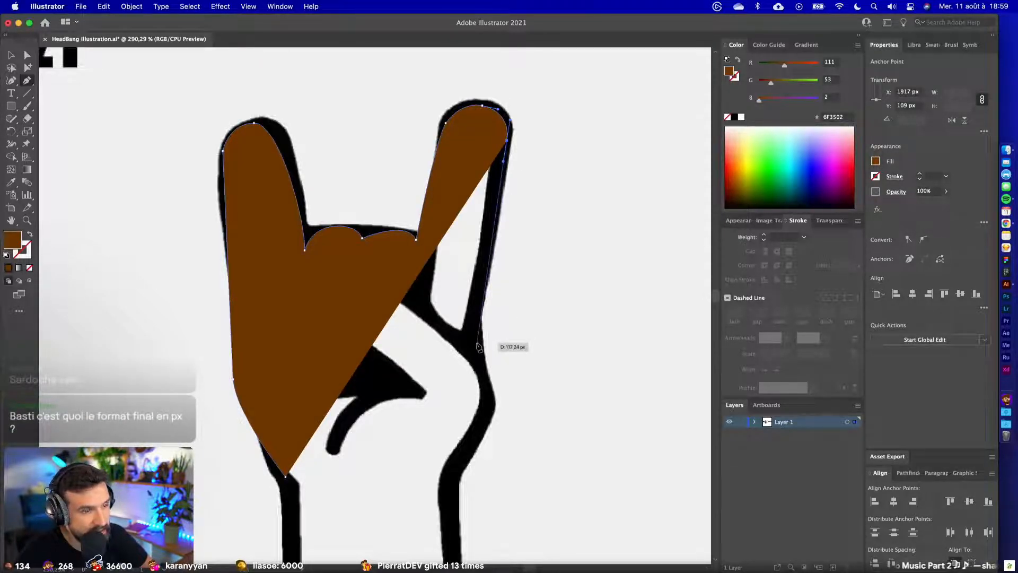
left_click_drag(477, 340, 483, 369)
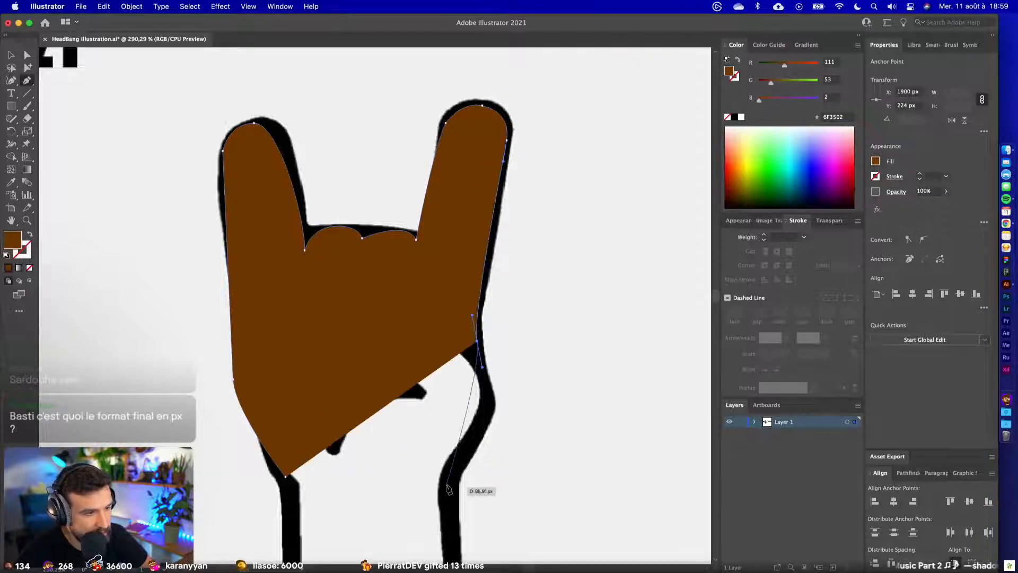
left_click_drag(450, 476, 390, 528)
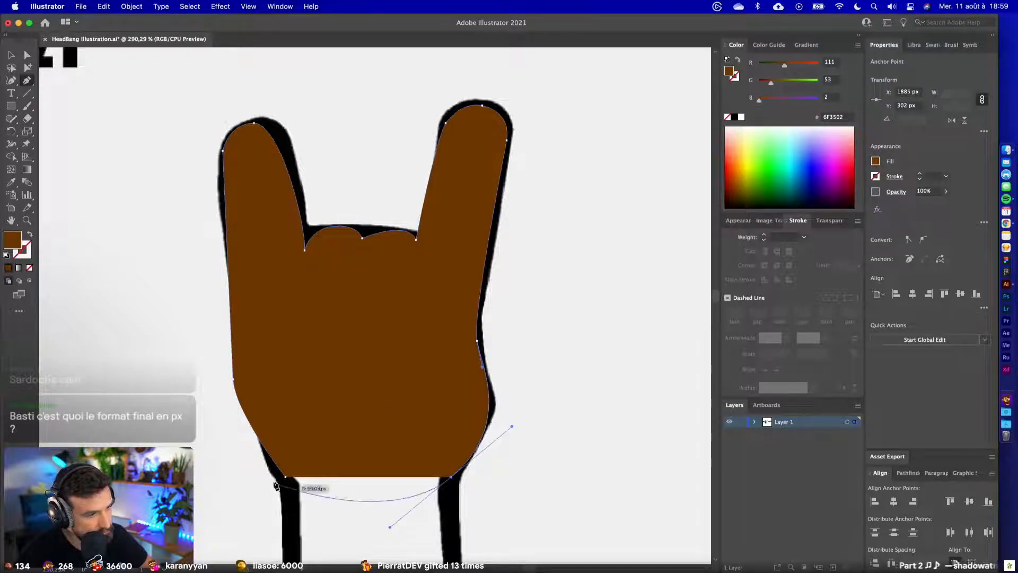
left_click(286, 476)
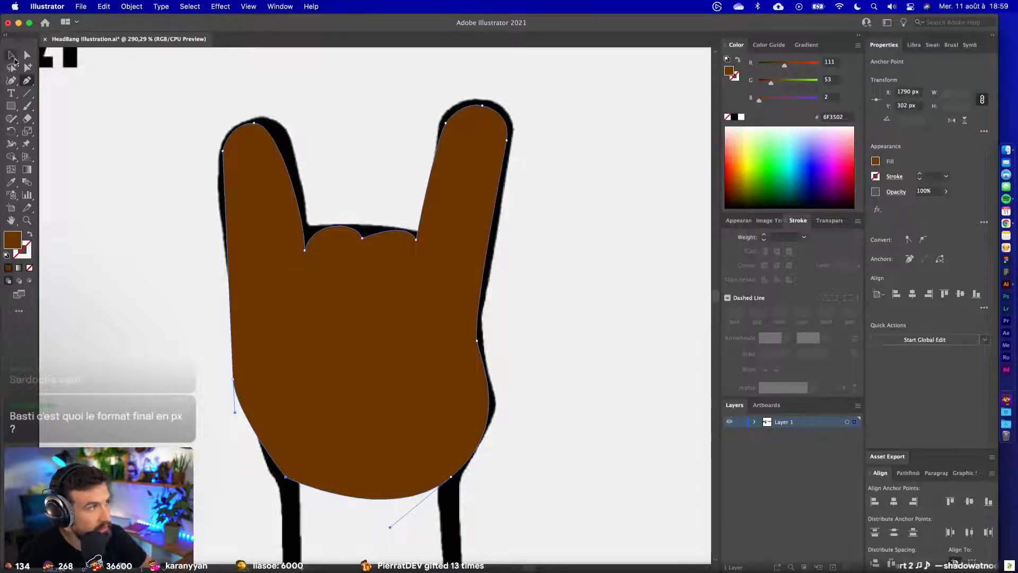
- Convert the anchor point between the folded fingers to smooth and reshape its handles into two rounded knuckles meeting in a notch
left_click(11, 55)
left_click(386, 106)
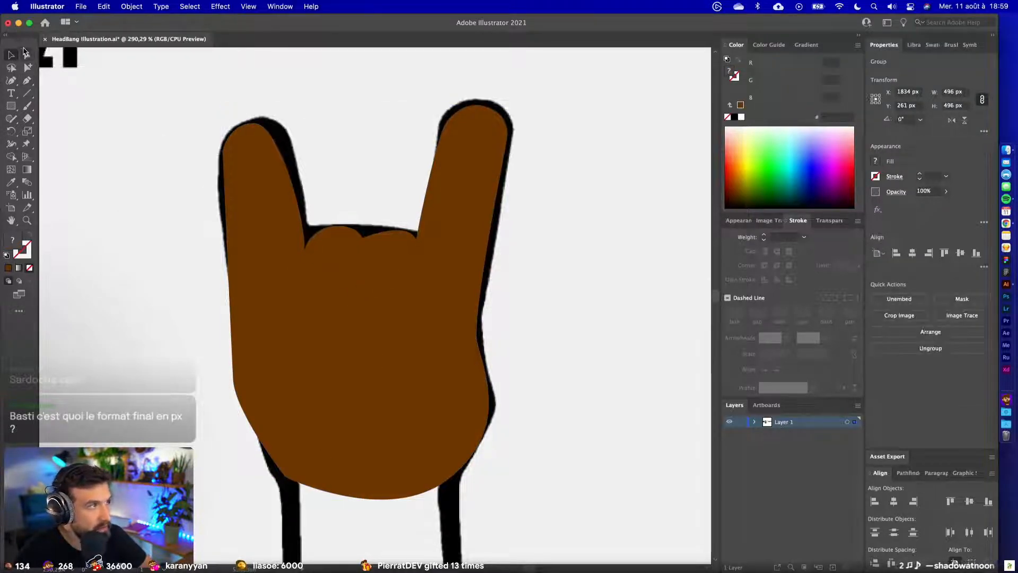
left_click(368, 243)
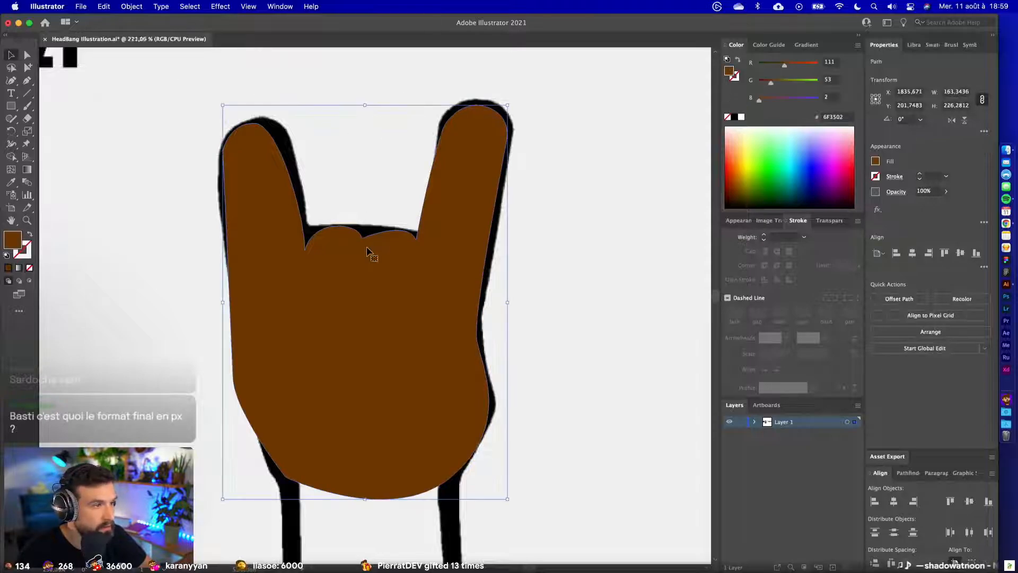
scroll(367, 244, "up", 5)
left_click(26, 55)
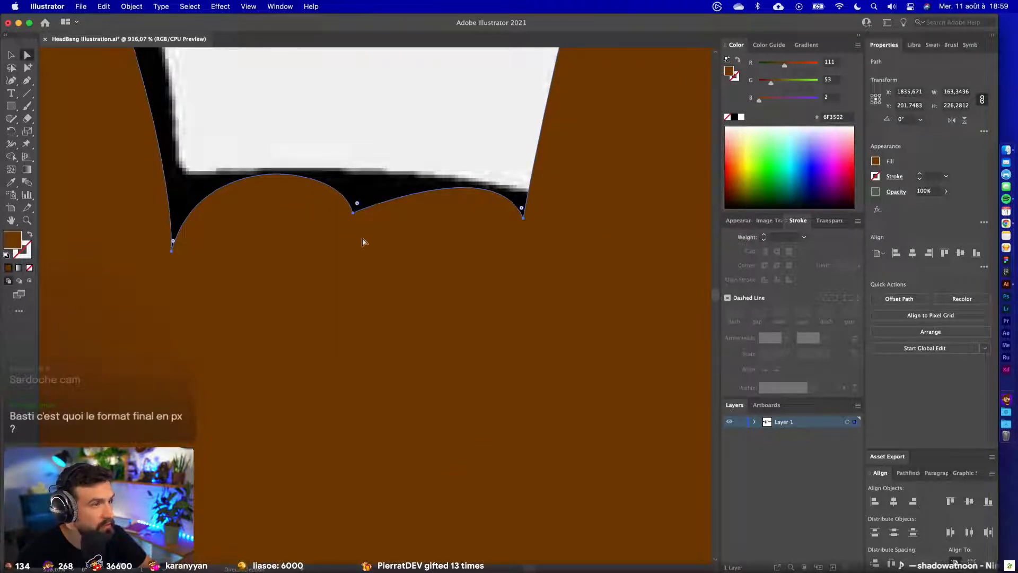
left_click(354, 212)
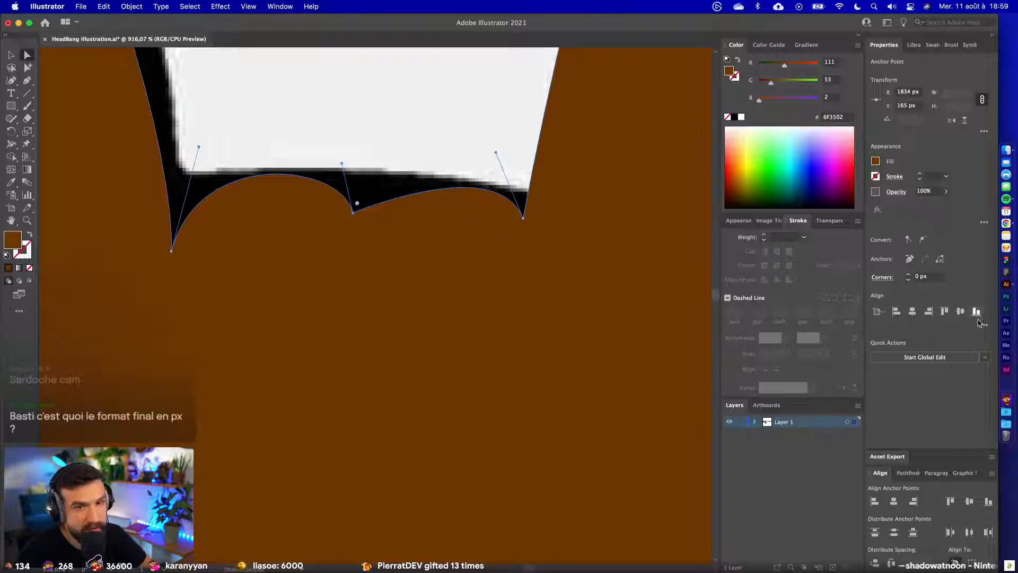
left_click(923, 241)
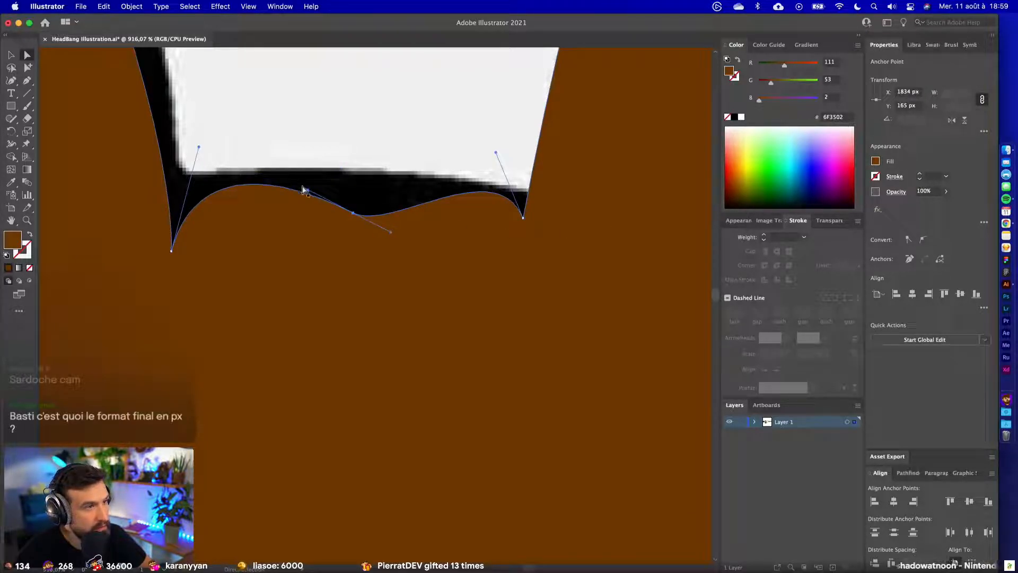
left_click_drag(305, 190, 334, 167)
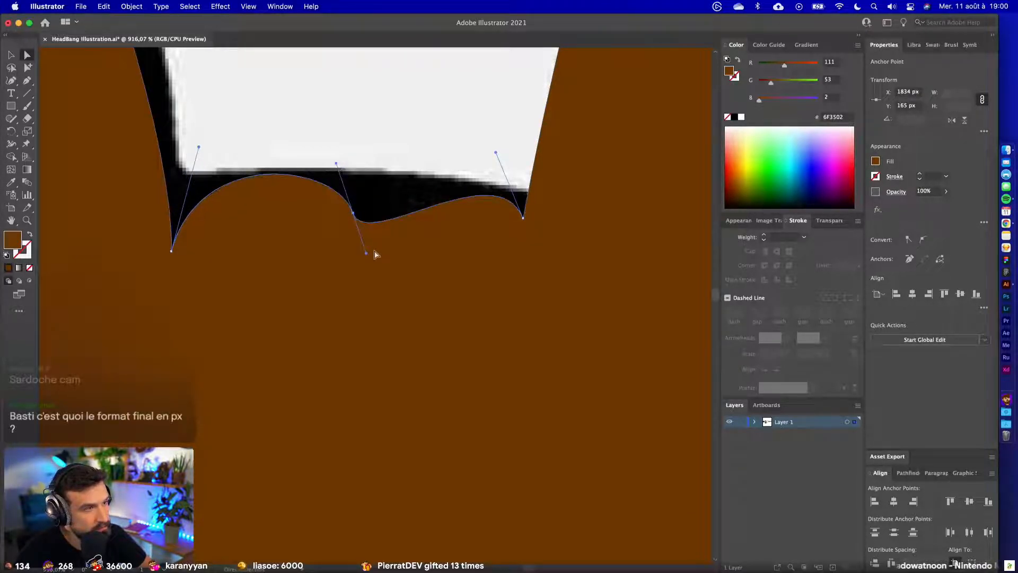
left_click_drag(366, 253, 367, 179)
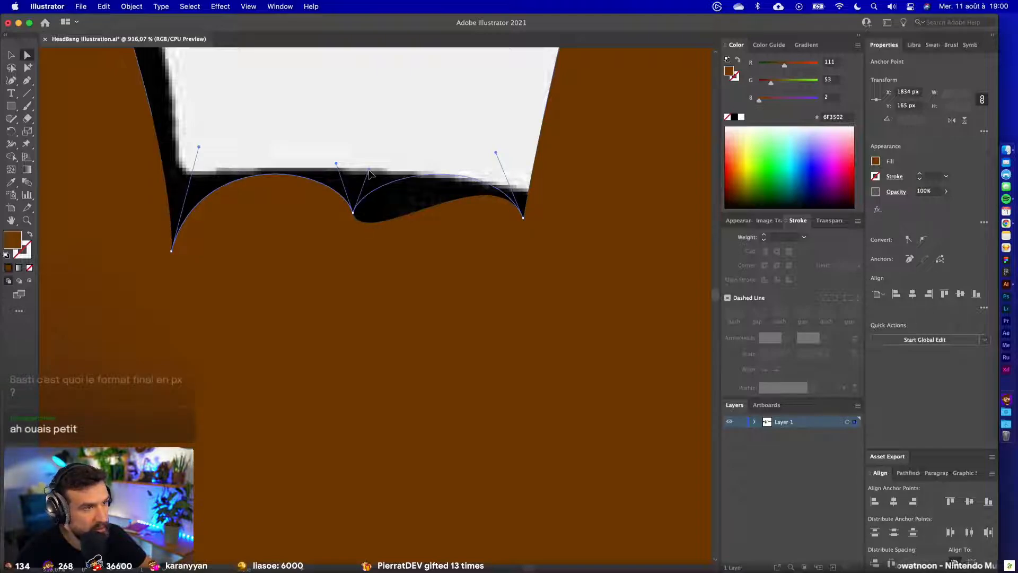
left_click(399, 129)
- Move the traced hand onto the top of the forearm shape and move the hand reference up out of the way
scroll(398, 130, "down", 10)
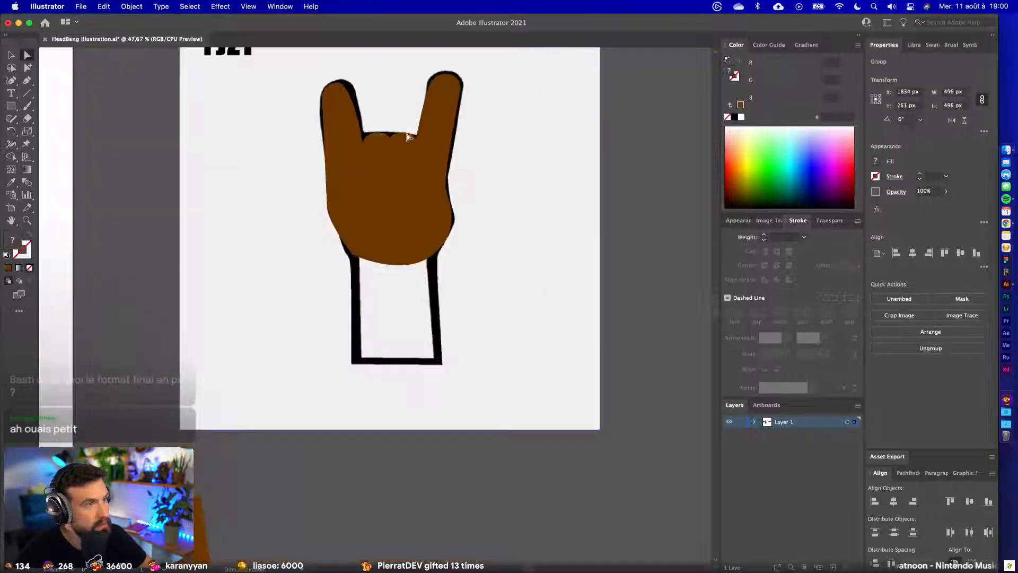
left_click_drag(444, 143, 545, 168)
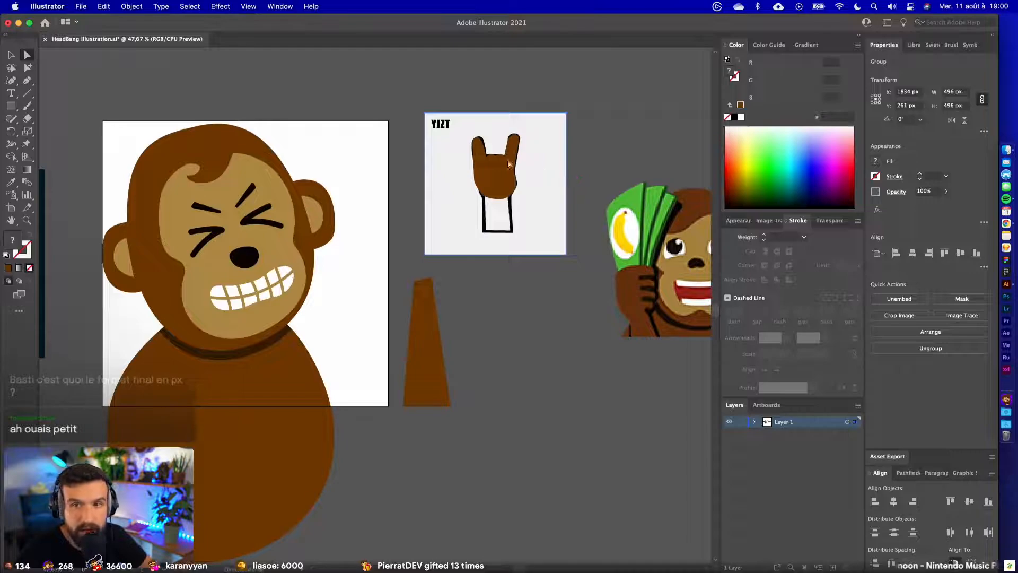
key("v")
left_click_drag(415, 284, 448, 245)
left_click_drag(534, 182, 536, 169)
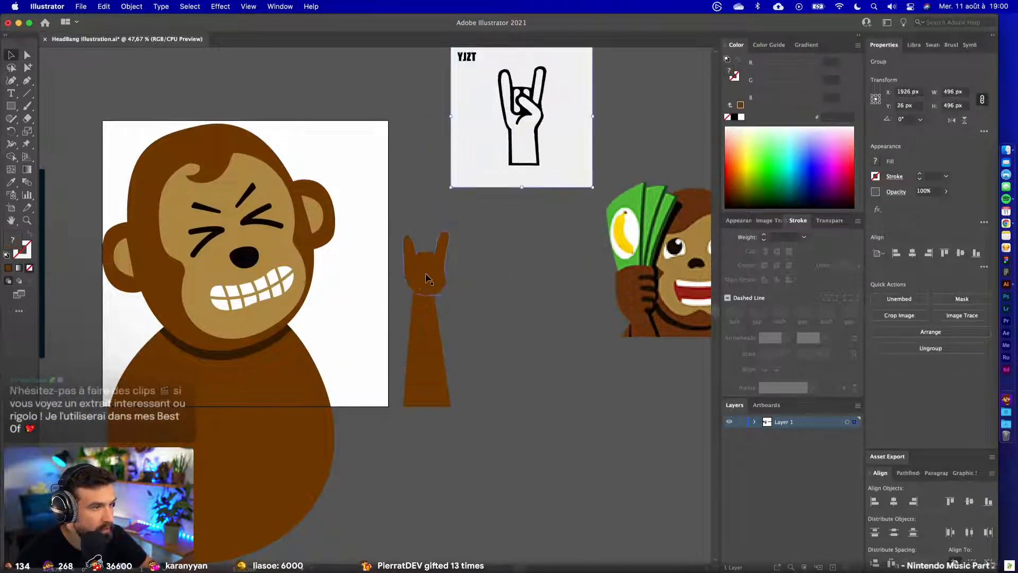
- Move the hand and forearm together onto the artboard, to the right of the monkey's face and body
left_click(428, 261)
left_click(425, 300, "shift")
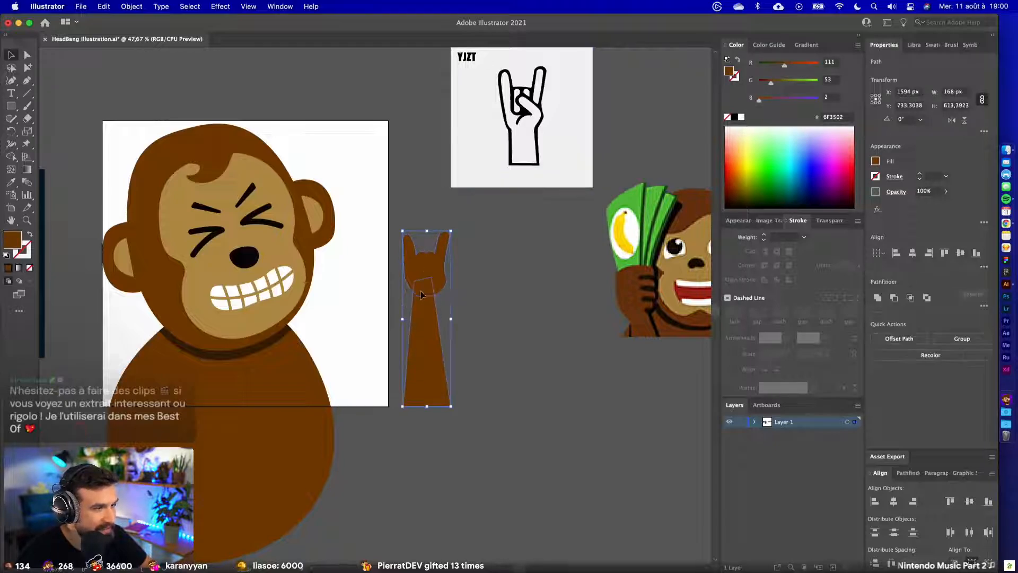
left_click_drag(424, 300, 404, 296)
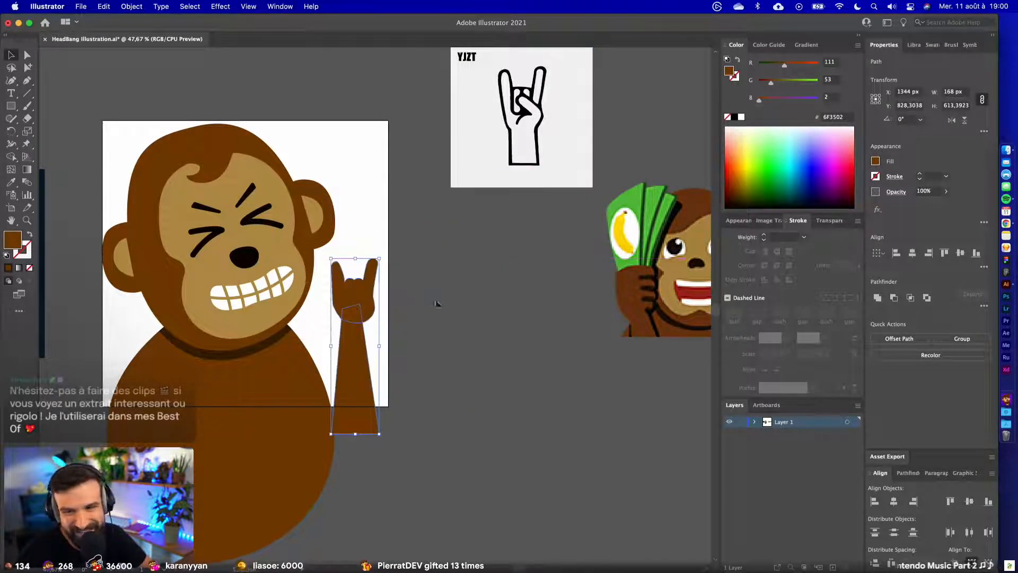
left_click(447, 299)
- Enlarge the horns hand to about 295 × 409 px and shift it slightly left above the forearm
scroll(419, 319, "left", 3)
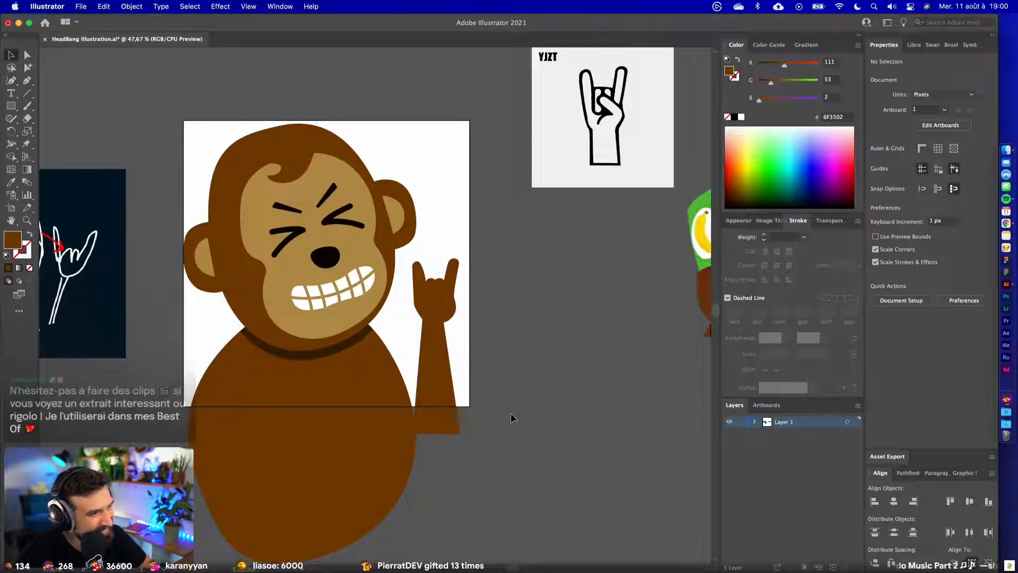
left_click(416, 281)
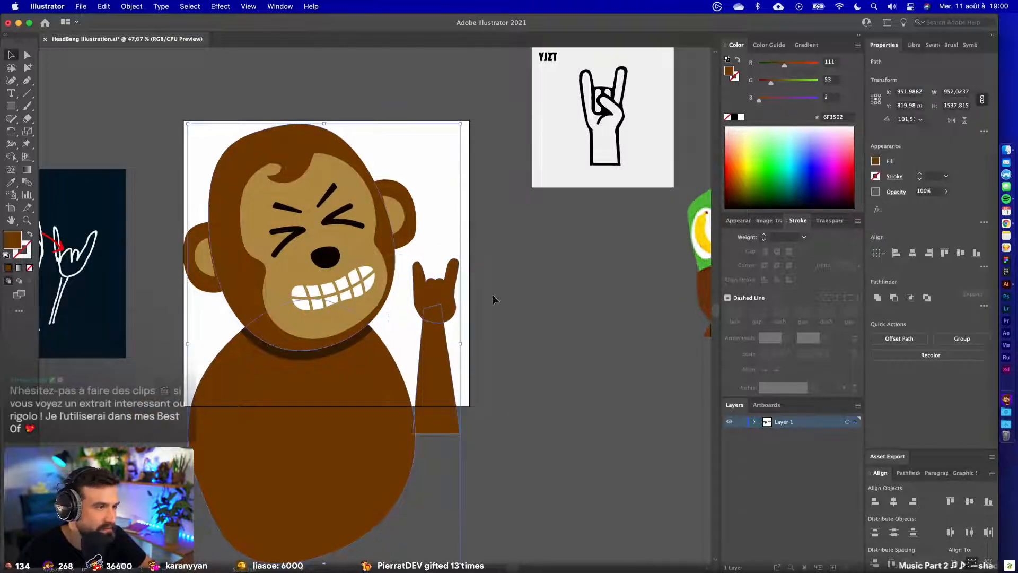
left_click(493, 298)
left_click_drag(490, 394, 436, 206)
left_click(492, 284)
left_click(441, 305)
left_click_drag(436, 279, 432, 279)
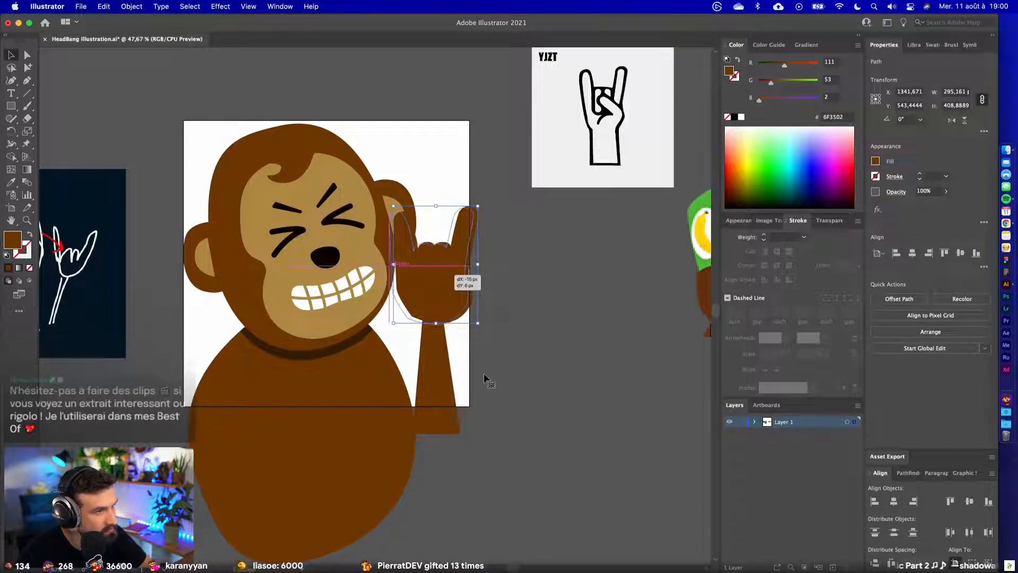
- Move the hand and forearm together off the artboard into the empty area to its right
left_click_drag(484, 377, 468, 380)
left_click(433, 339, "shift")
left_click_drag(436, 287, 574, 279)
left_click(636, 277)
- Scale the hand down to about 219 × 303 px and seat it on the top of the forearm
left_click(587, 218)
left_click_drag(570, 201, 569, 216)
left_click_drag(582, 295, 584, 302)
- Spread the forearm's two top anchor points outward so the wrist matches the width of the palm's base
left_click(575, 333)
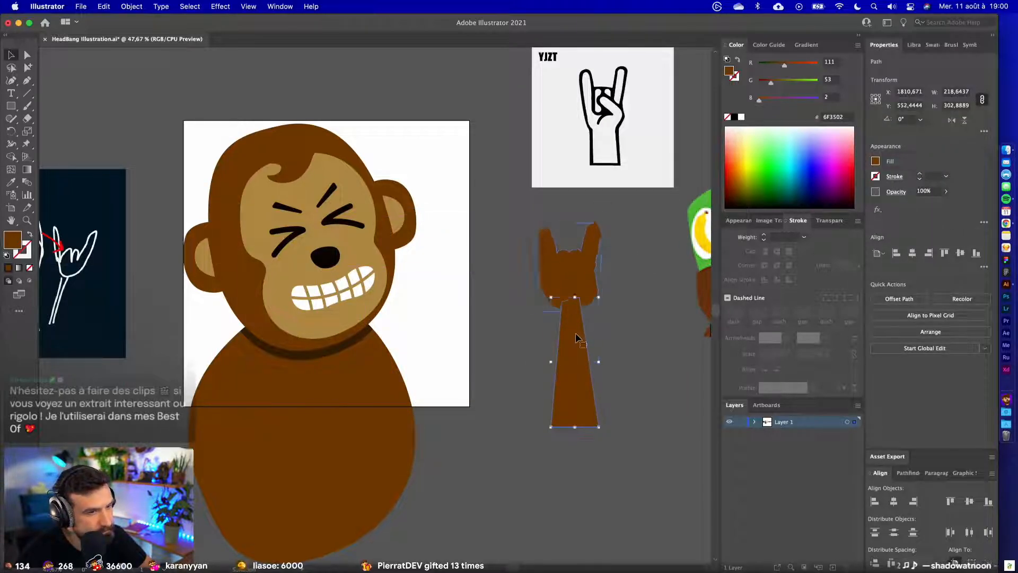
scroll(622, 332, "right", 5)
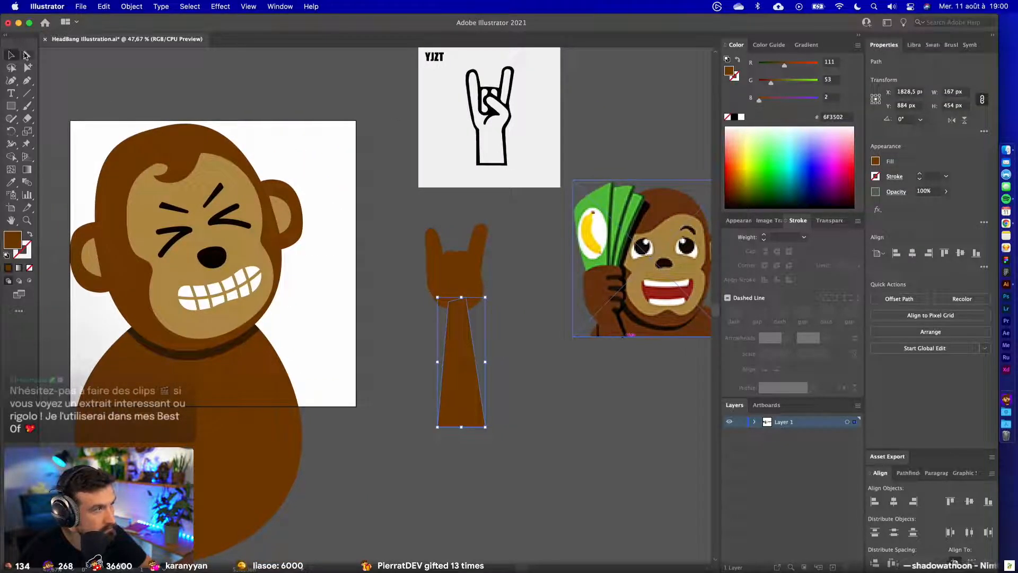
left_click(25, 55)
left_click_drag(460, 315, 453, 309)
left_click_drag(484, 318, 505, 337)
key("super+z")
scroll(505, 337, "up", 5)
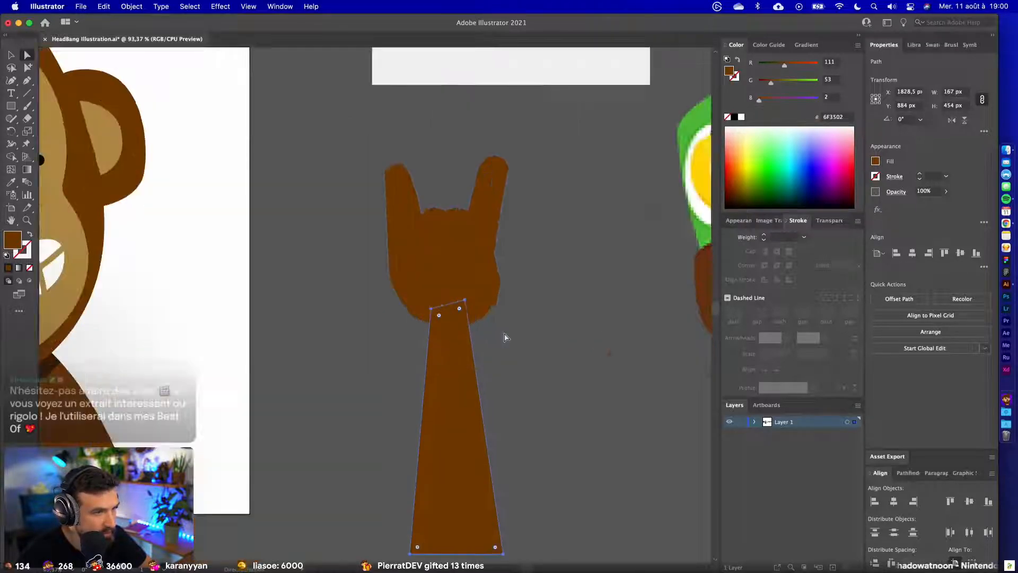
left_click_drag(465, 300, 414, 307)
left_click(509, 315)
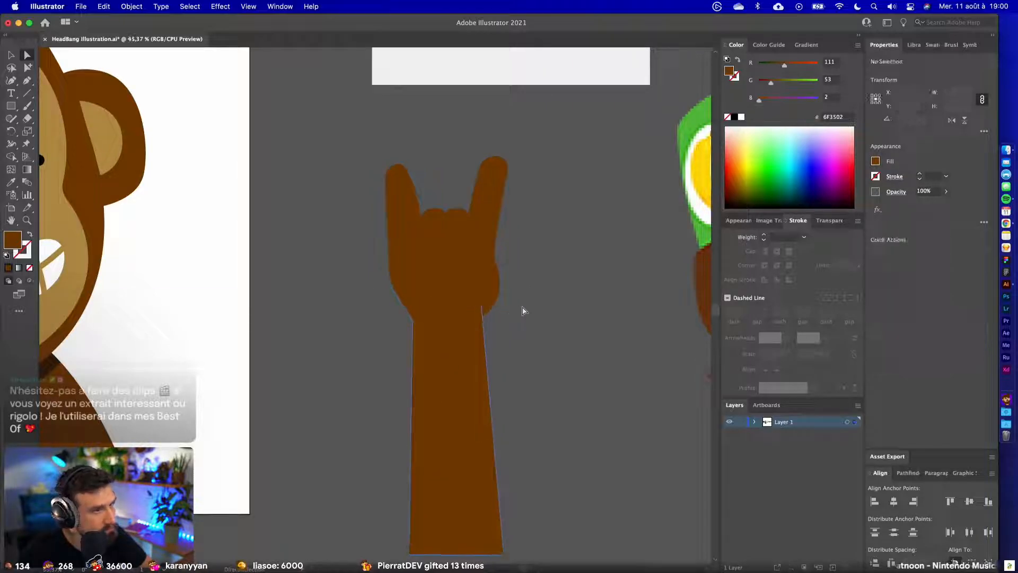
scroll(510, 314, "down", 5)
left_click_drag(539, 216, 520, 404)
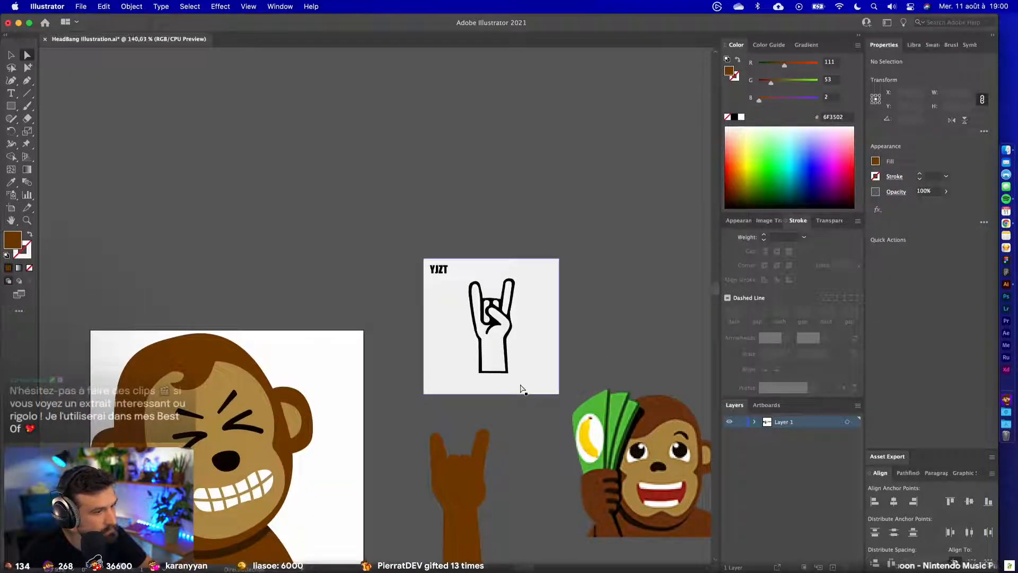
scroll(521, 376, "up", 8)
left_click(11, 81)
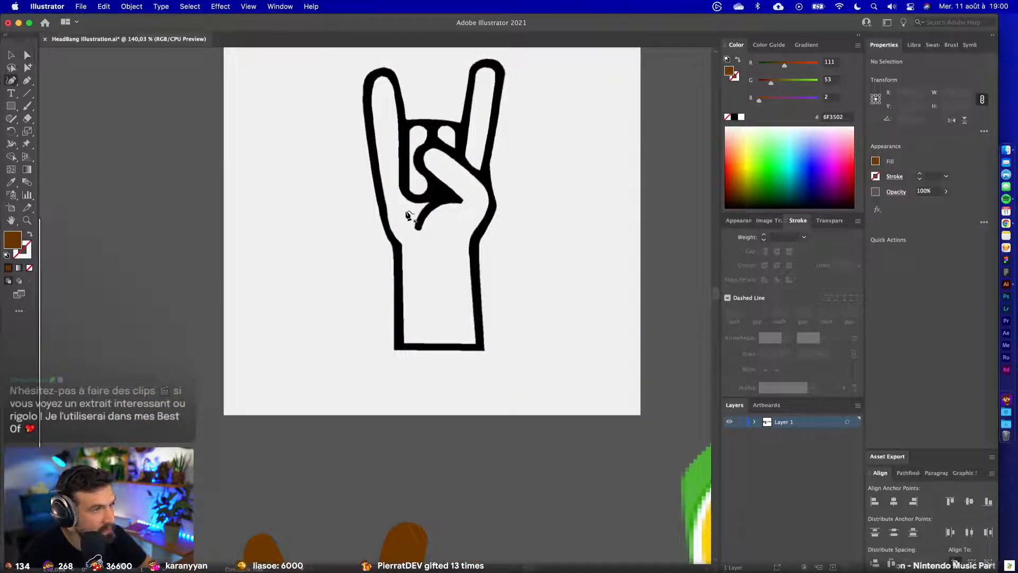
left_click(417, 225)
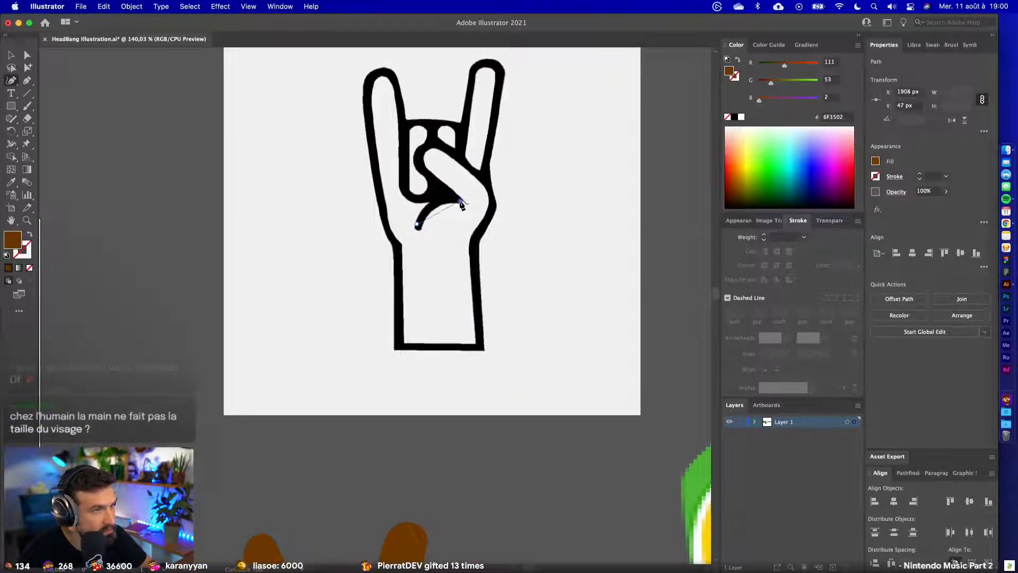
left_click(27, 81)
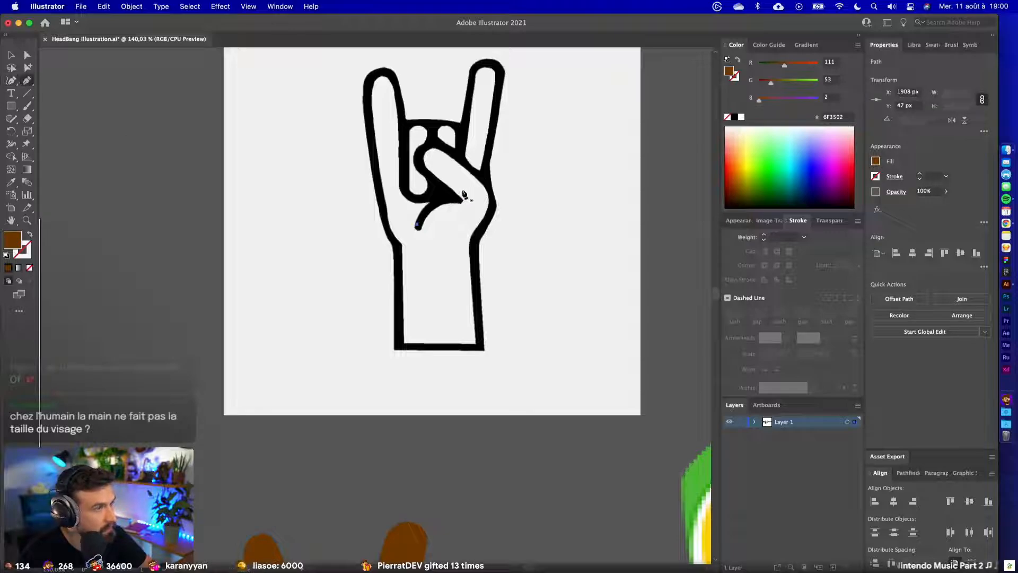
left_click_drag(457, 200, 470, 211)
key("super+z")
key("super+z")
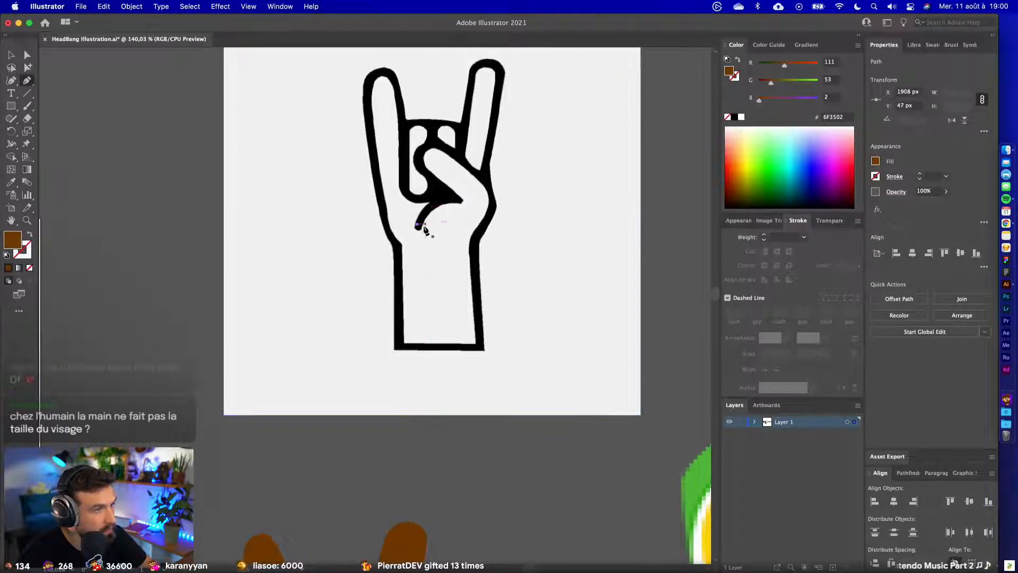
- Trace the folded thumb and its palm crease from the hand reference as a closed Pen shape, about 92 × 116 px
left_click(419, 224)
left_click_drag(457, 198, 488, 218)
key("super+z")
left_click(472, 242)
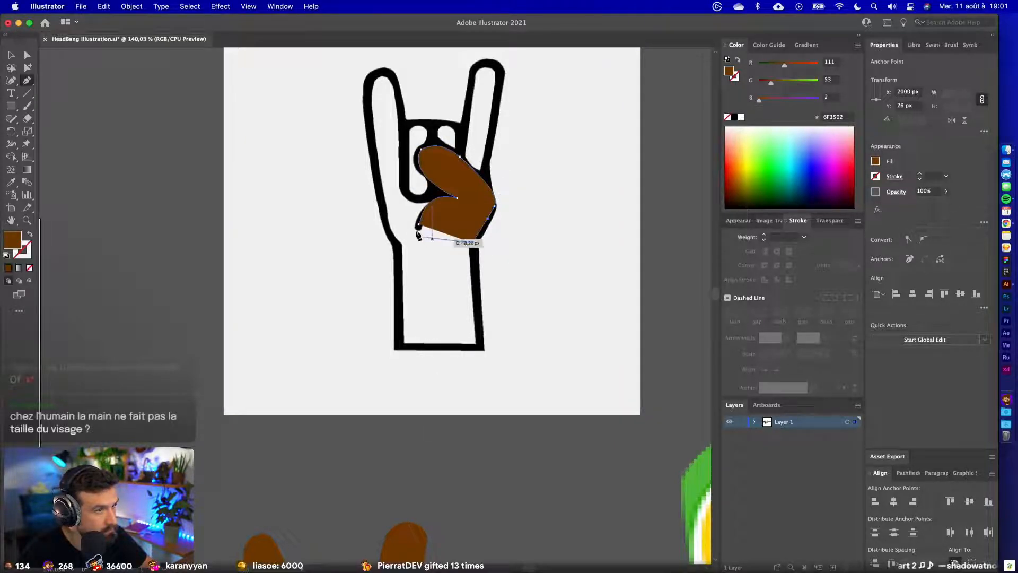
left_click(419, 224)
- Move the traced thumb onto the palm of the brown hand and recolour its fill to olive green 6F8702
scroll(457, 258, "down", 10)
left_click(9, 55)
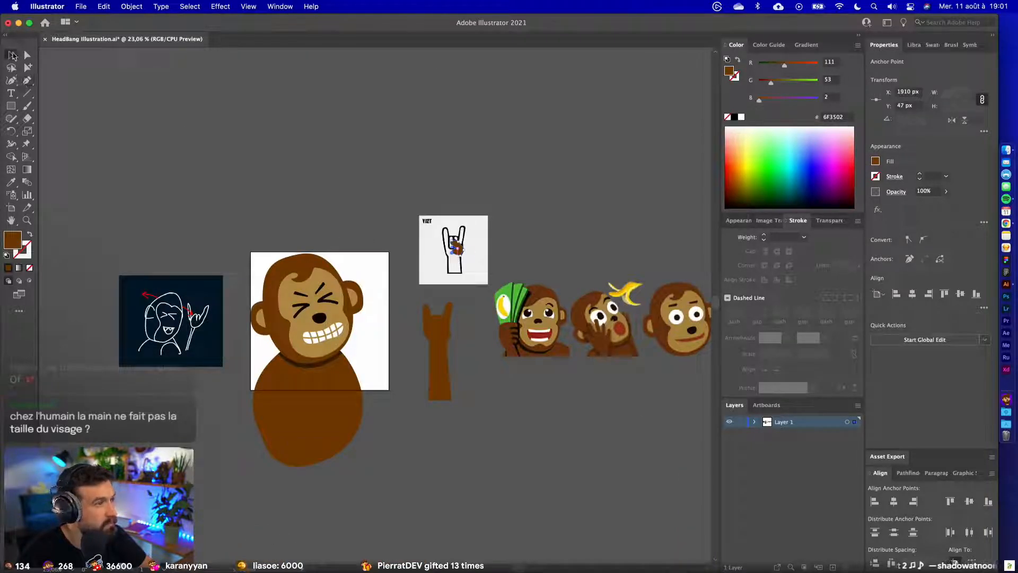
left_click(472, 252)
scroll(463, 255, "up", 5)
left_click_drag(453, 242, 422, 431)
left_click_drag(771, 82, 790, 82)
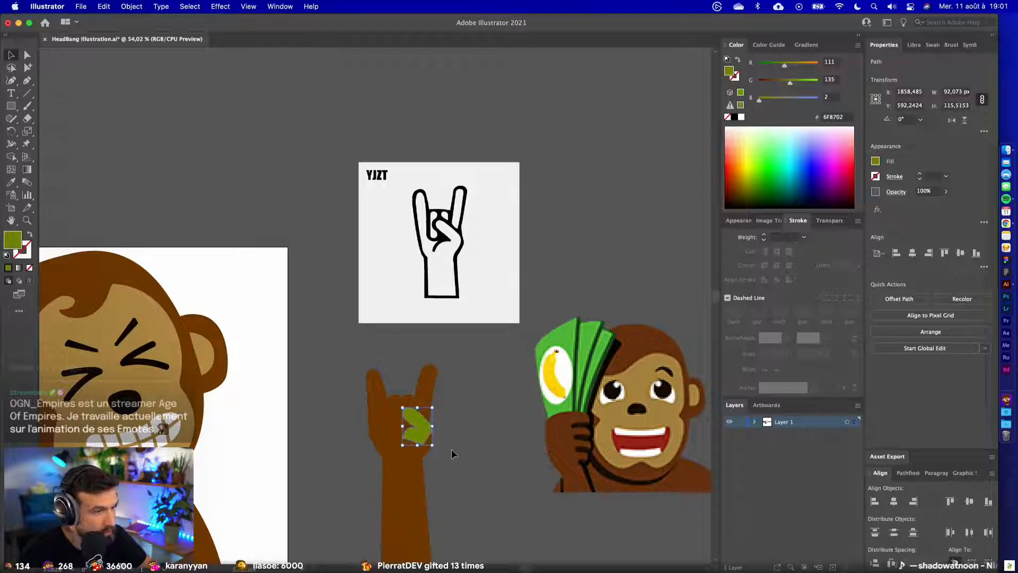
- Enlarge the thumb shape to about 115 × 144 px and align it with the right edge of the palm
scroll(448, 450, "up", 6)
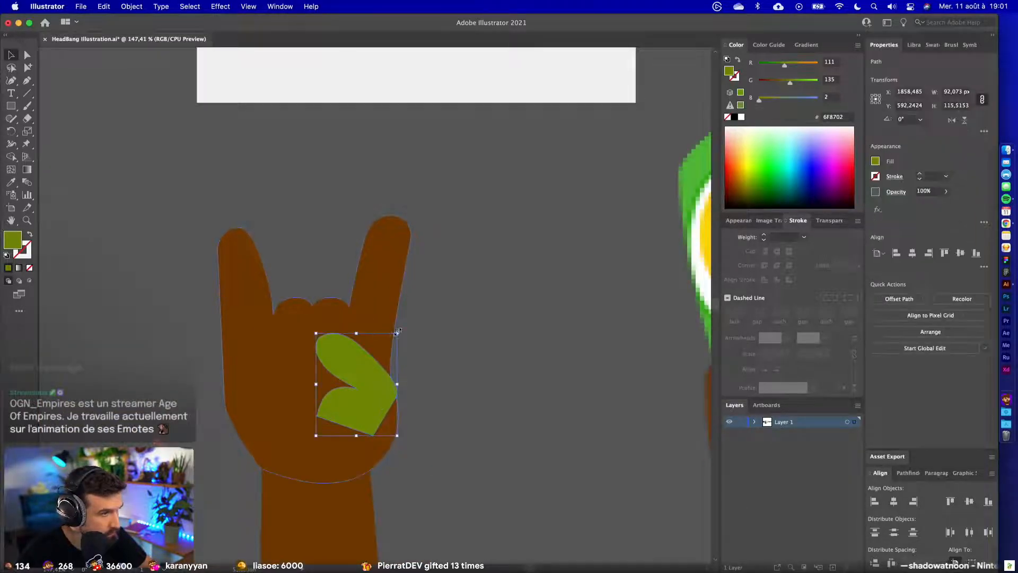
left_click_drag(398, 331, 412, 316)
mouse_move(371, 378)
left_mouse_down()
mouse_move(352, 403)
mouse_move(361, 394)
left_mouse_up()
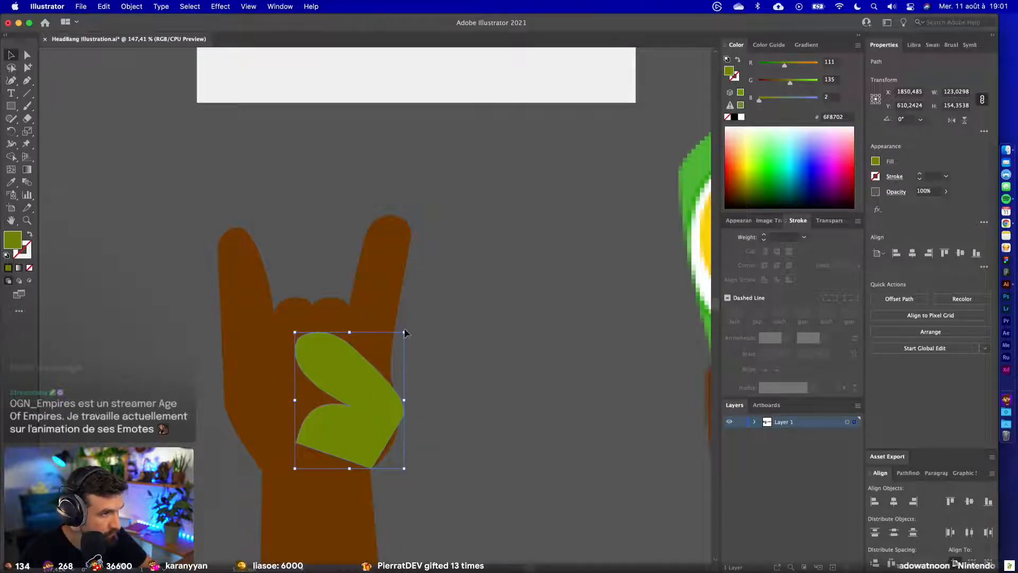
left_click_drag(404, 332, 400, 336)
left_click(447, 409)
scroll(446, 409, "down", 5)
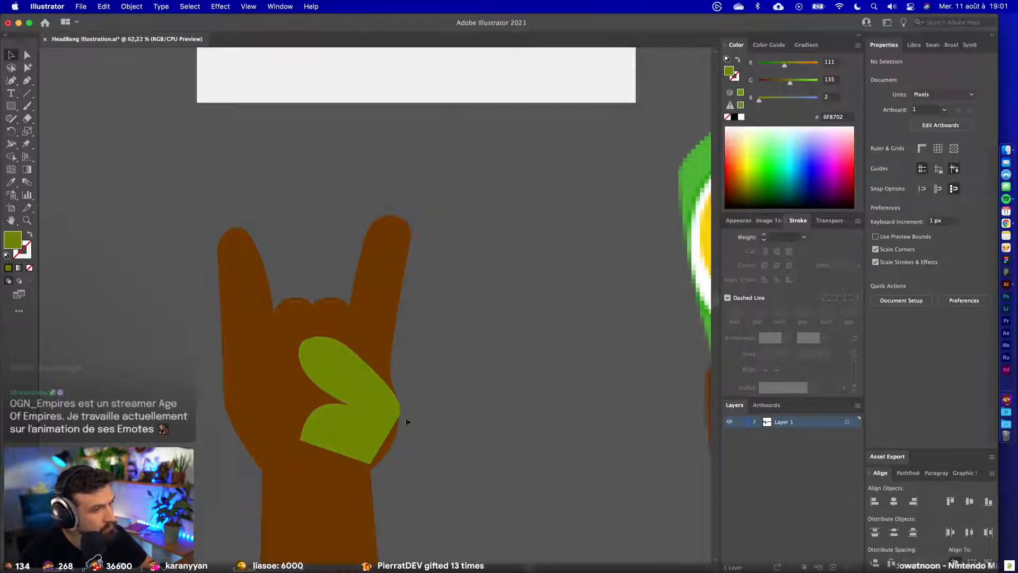
- Sample the hand's brown 6F3502 with the Eyedropper to fill the thumb shape
left_click(393, 419)
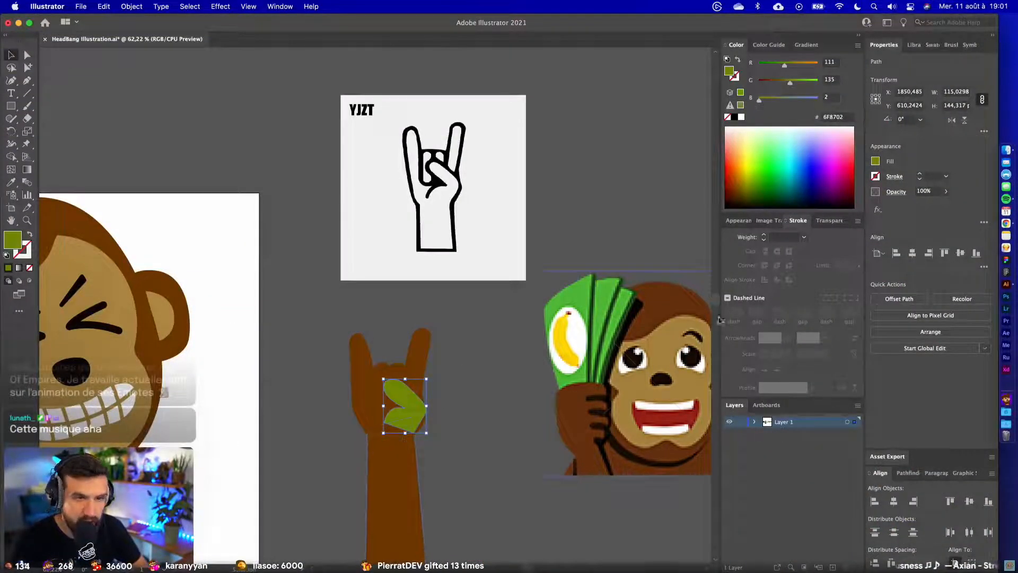
left_click(10, 182)
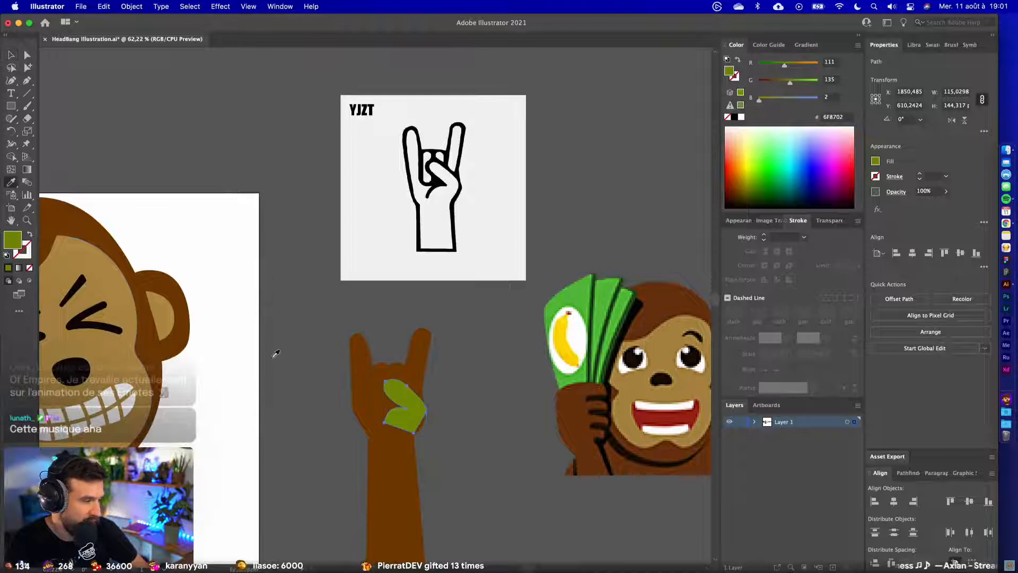
left_click(374, 375)
left_click(11, 55)
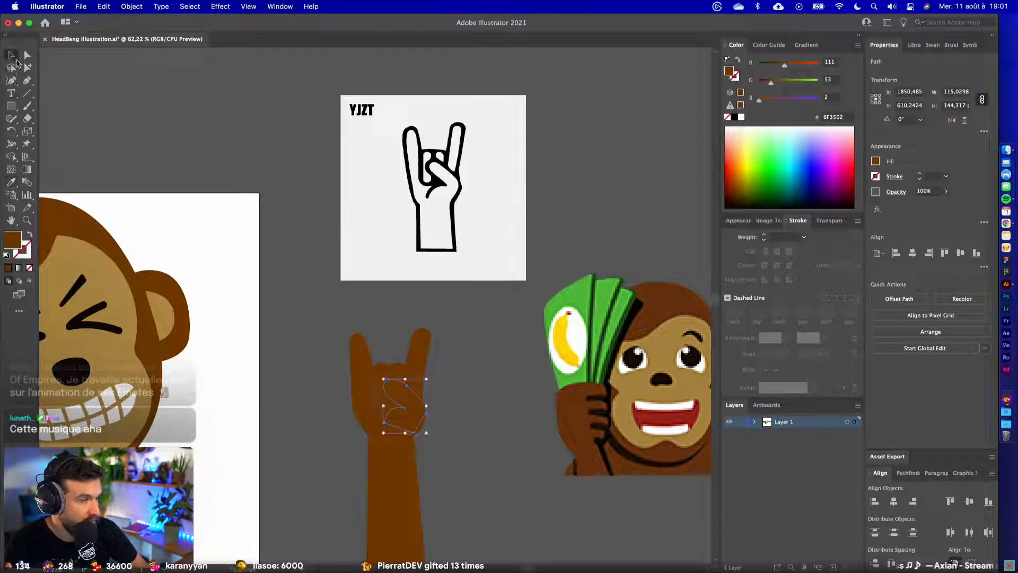
left_click(300, 323)
- Add a Drop Shadow effect to the thumb shape with its blur reduced to 0 px
scroll(405, 391, "up", 5)
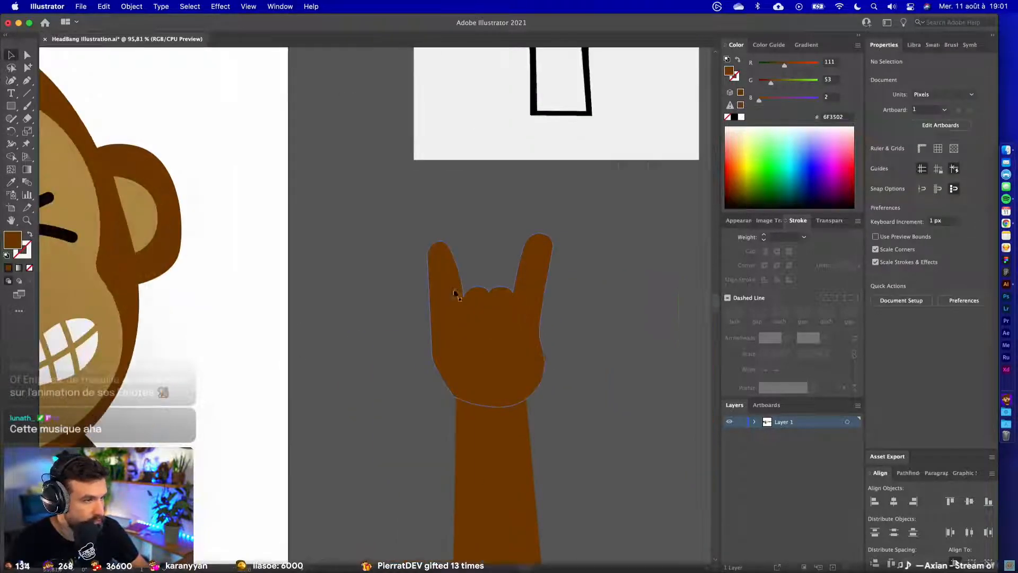
left_click(505, 348)
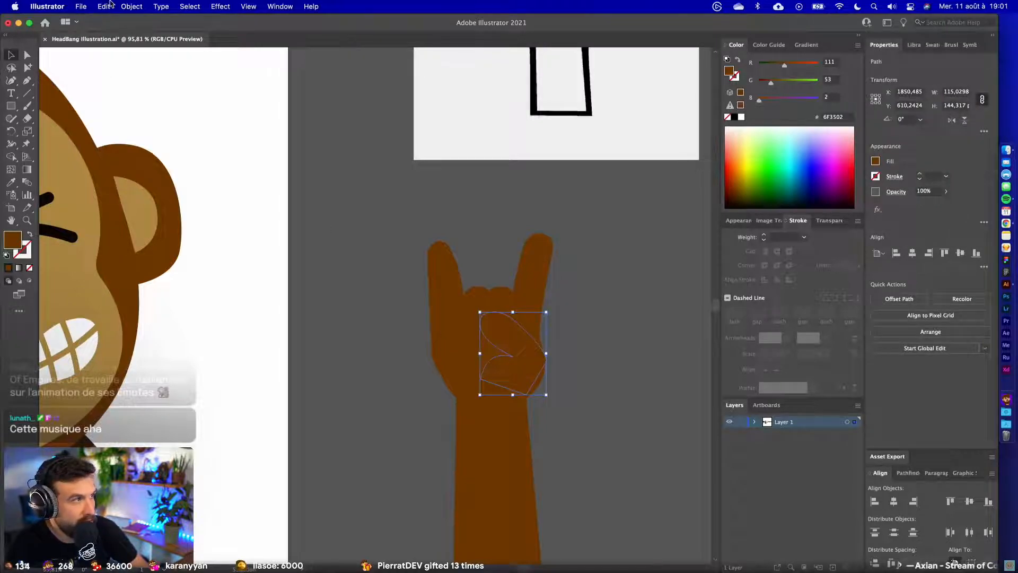
scroll(347, 265, "right", 8)
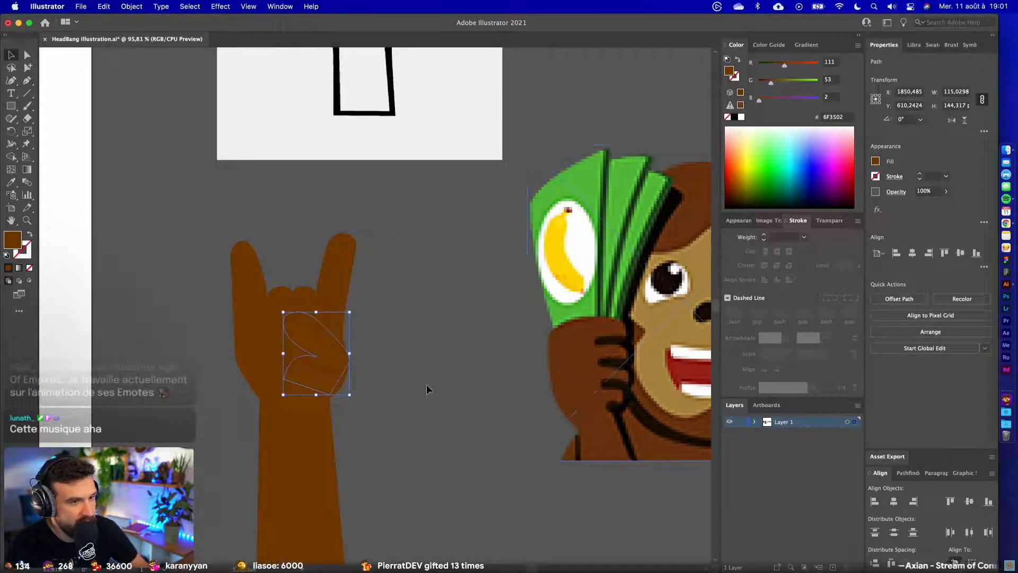
scroll(428, 387, "left", 6)
left_click(220, 7)
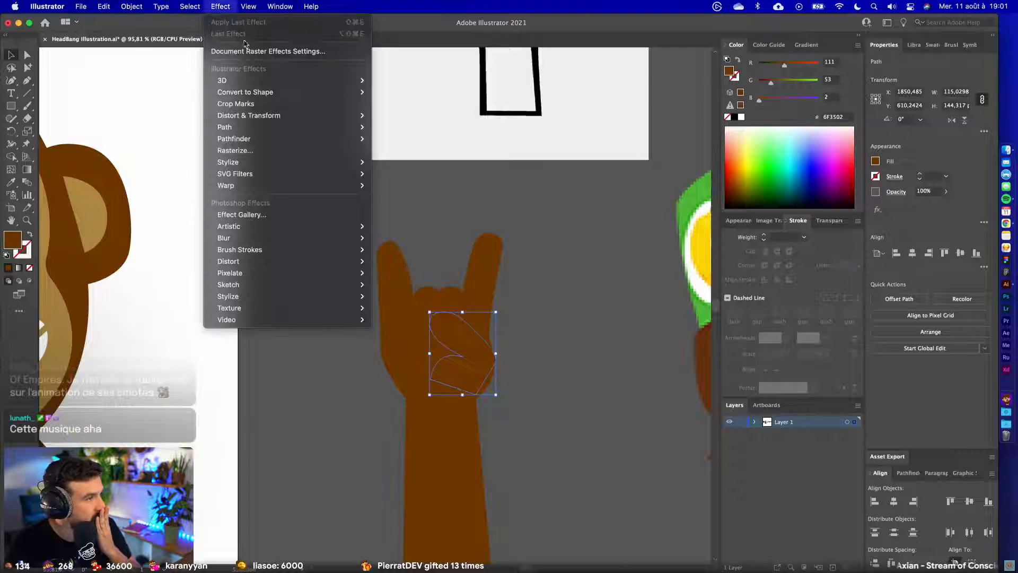
mouse_move(265, 162)
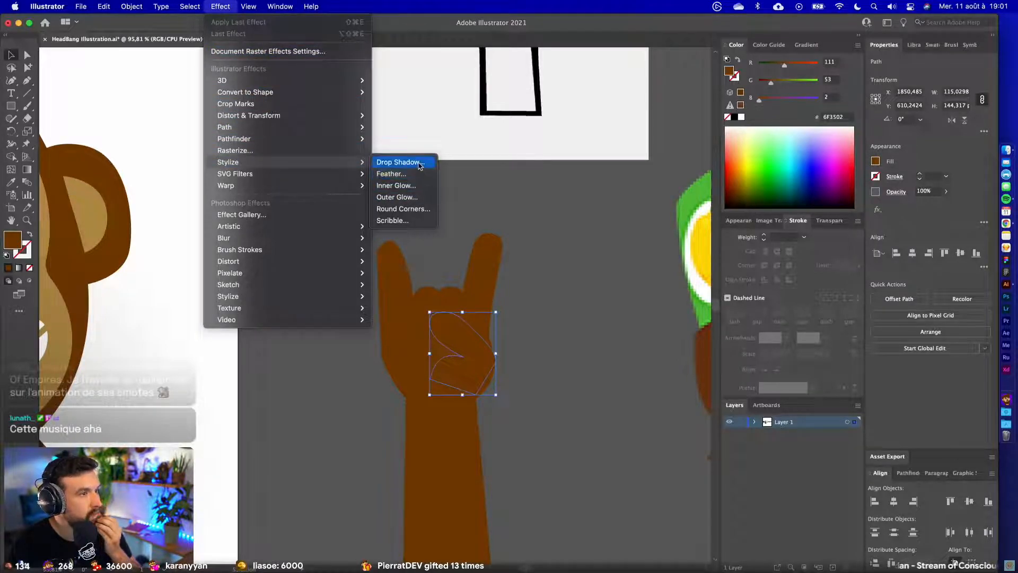
left_click(416, 163)
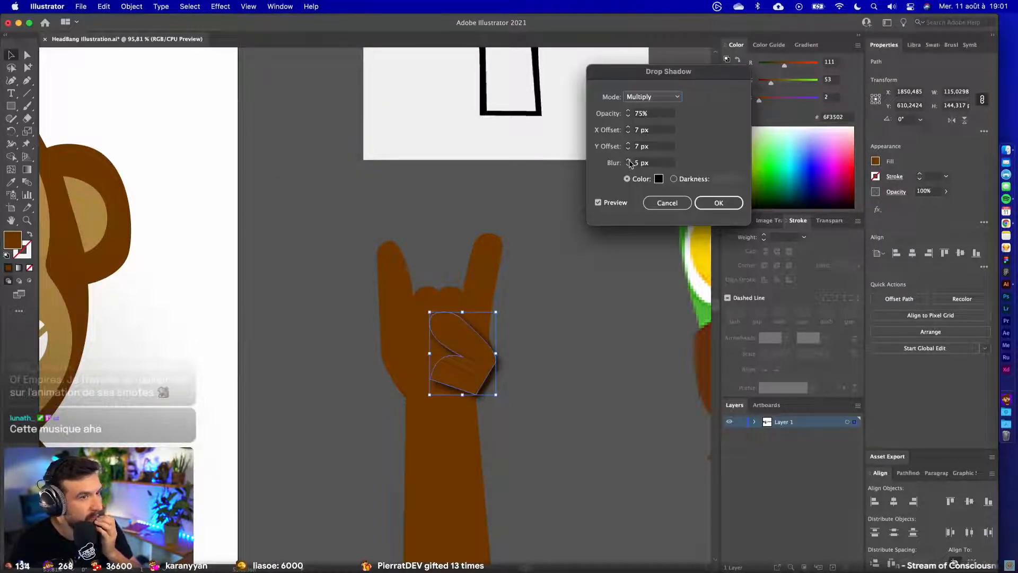
left_click(628, 160)
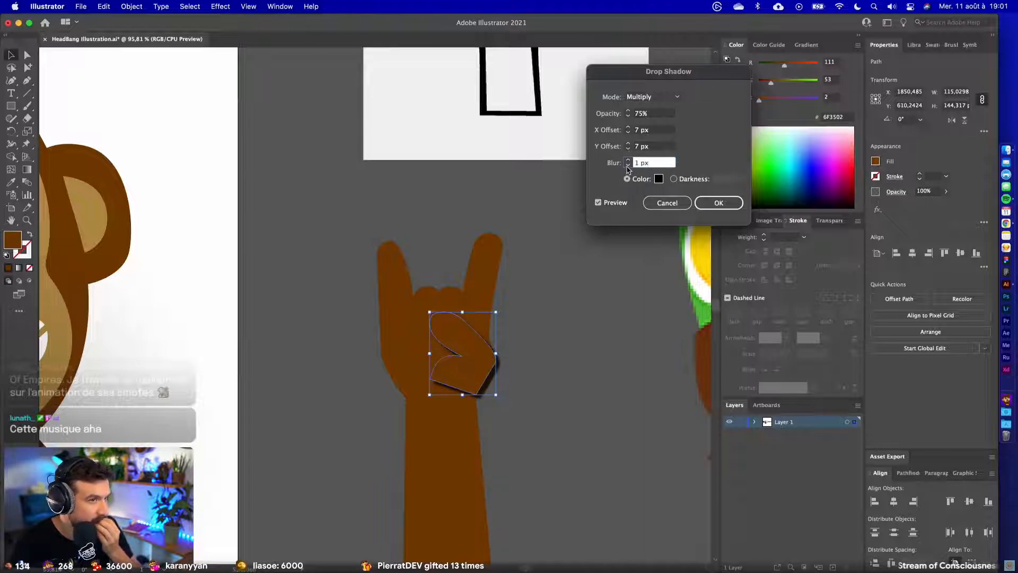
- Set the thumb shadow's Y offset to 4 px and its X offset to -9 px
left_click(628, 150)
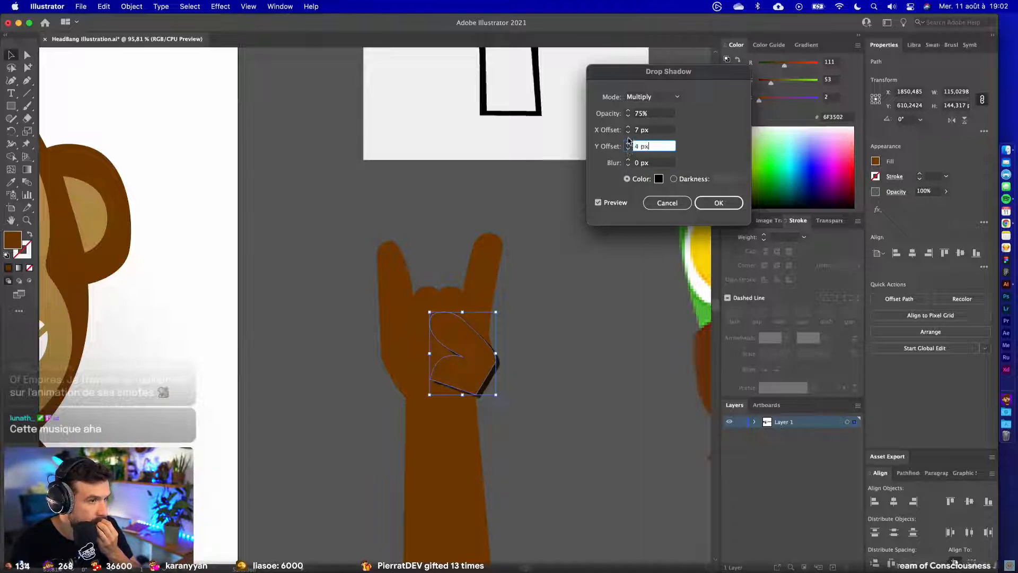
left_click(628, 132)
left_click(628, 133)
left_click(629, 133)
left_click(629, 132)
left_click(628, 132)
left_click(628, 132)
left_click(628, 132)
left_click(628, 133)
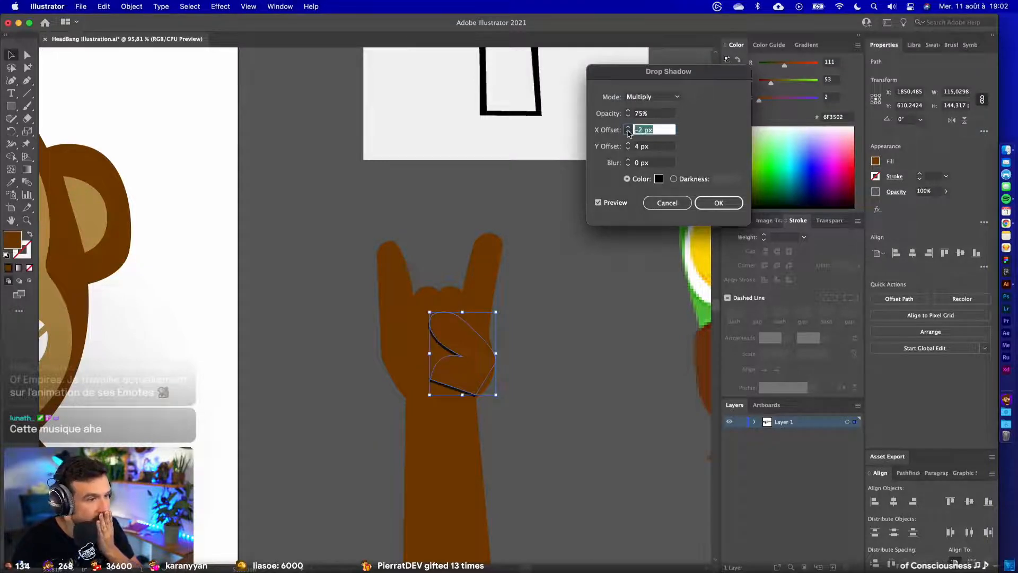
left_click(628, 133)
left_click(629, 133)
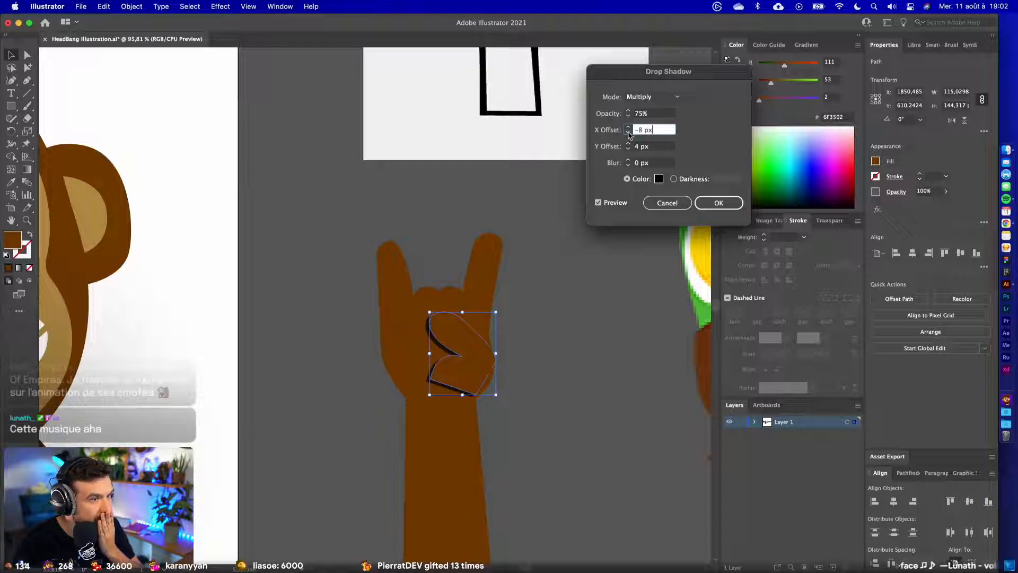
- Set the thumb shadow's Y offset to -7 px and X offset to -6 px, and apply the effect
key("Tab")
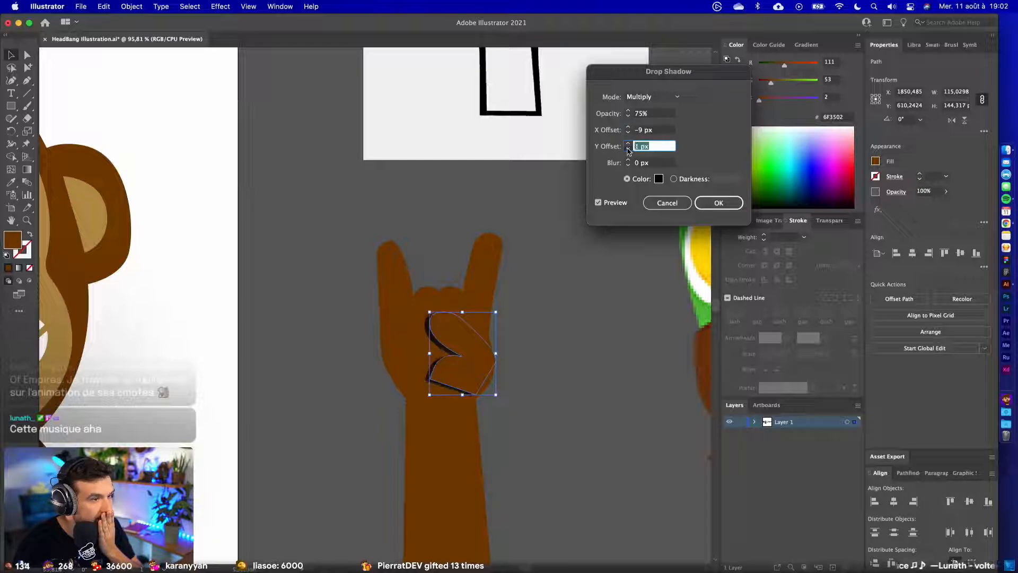
left_click(628, 149)
left_click(628, 149)
left_click(628, 149)
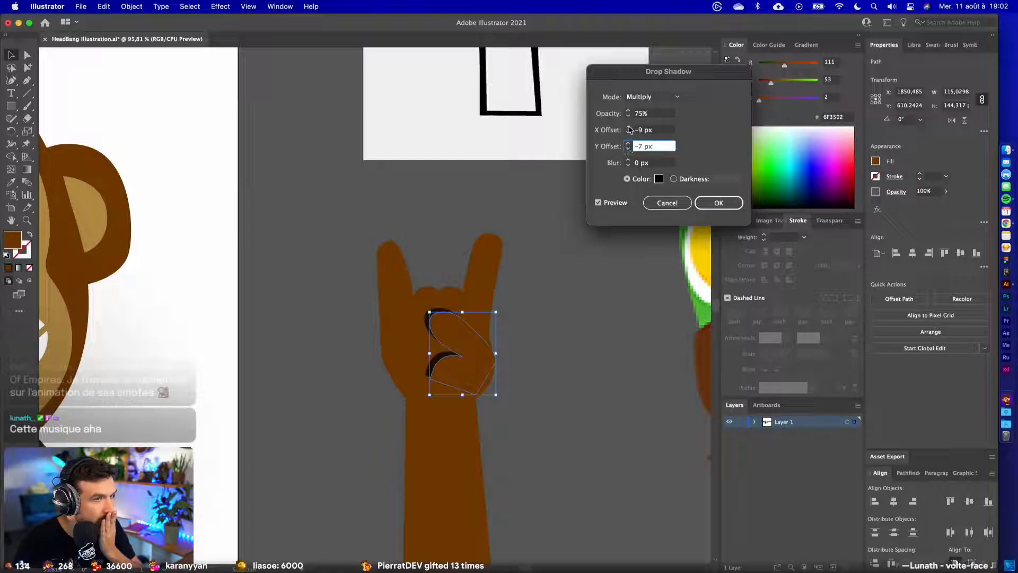
left_click(629, 128)
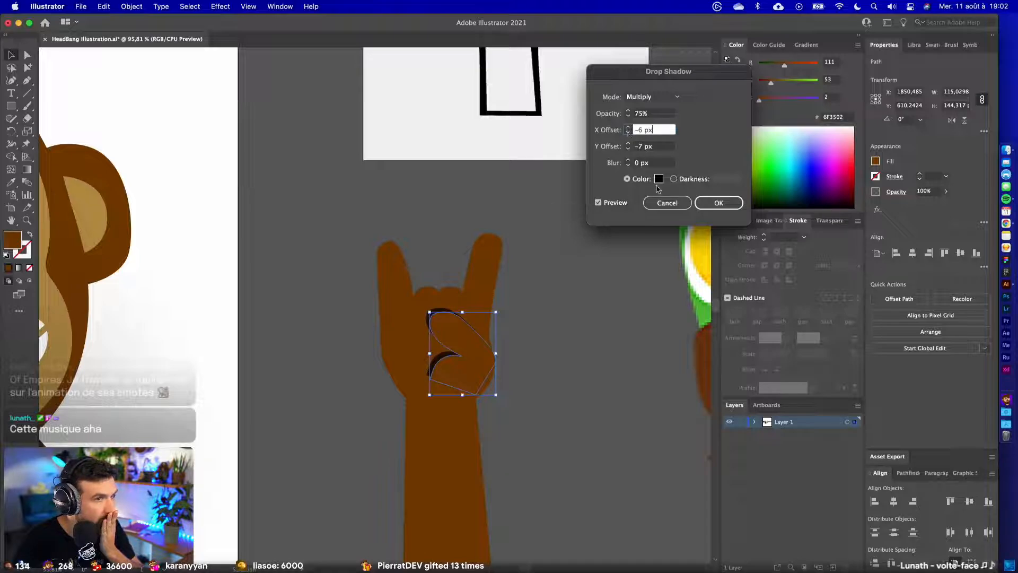
left_click(711, 203)
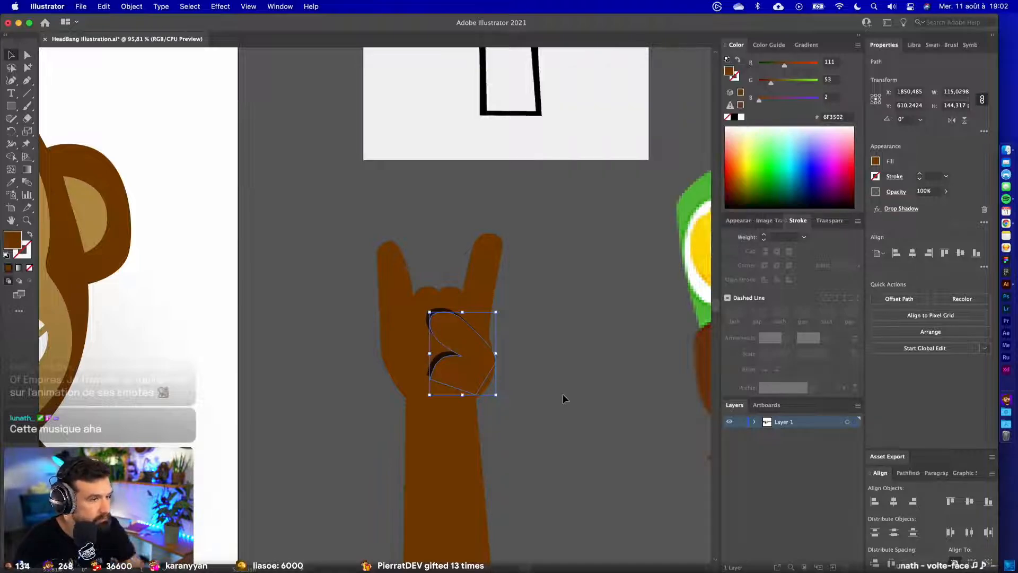
- Hide the Drop Shadow effect applied to the hand's thumb shape
left_click(561, 393)
scroll(562, 393, "down", 3)
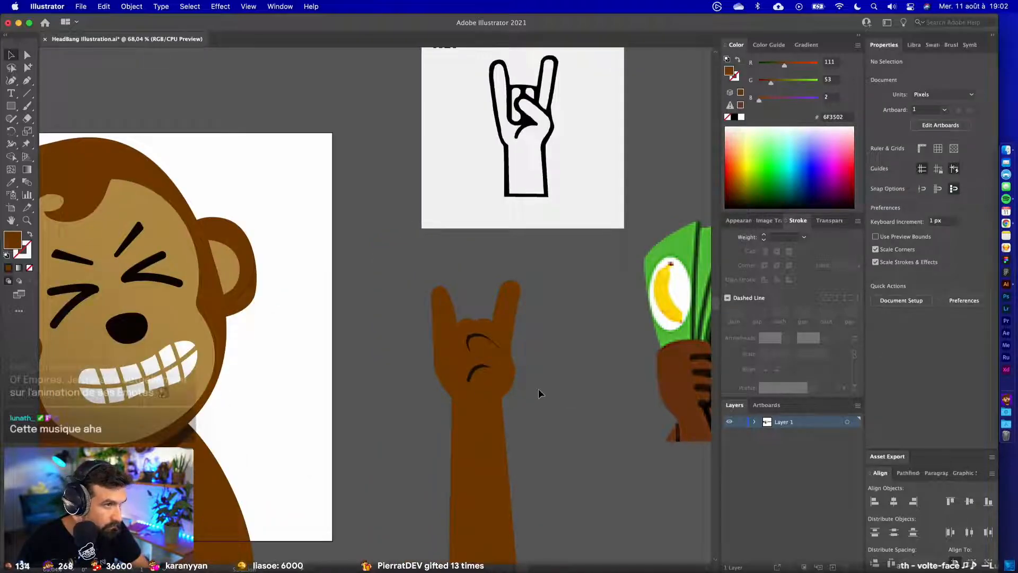
scroll(522, 378, "right", 5)
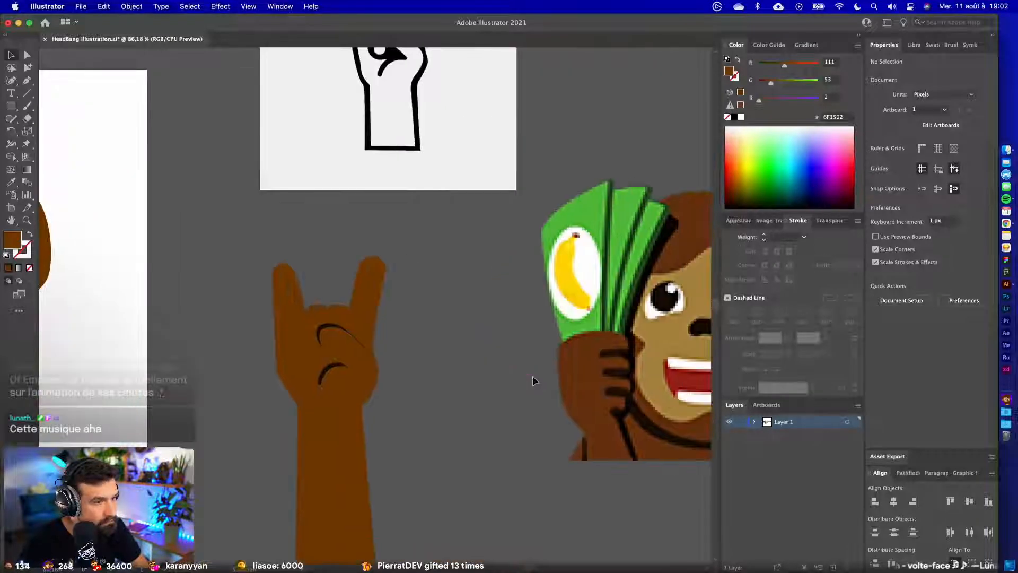
scroll(391, 368, "left", 1)
scroll(393, 380, "left", 3)
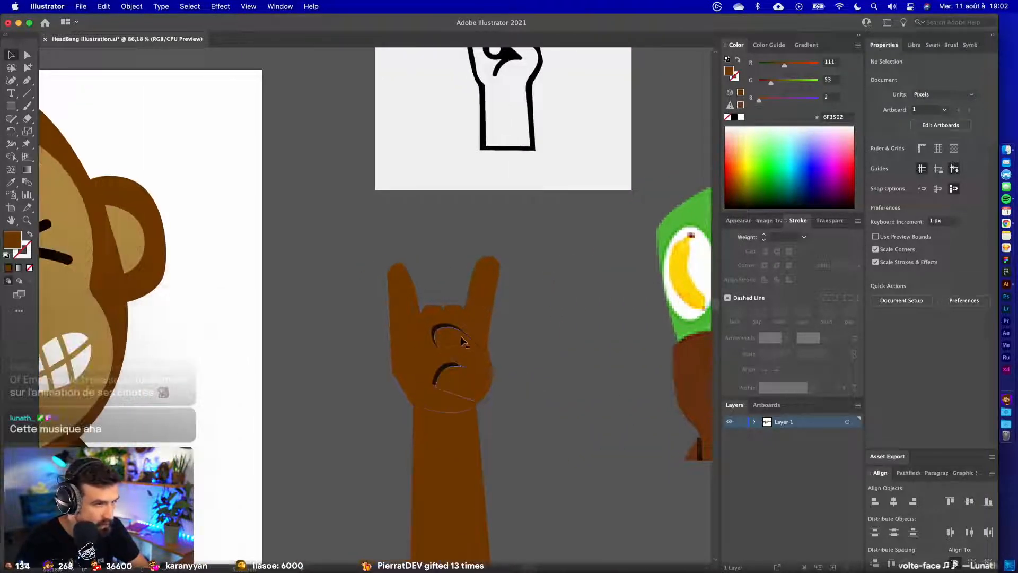
left_click(490, 374)
left_click(738, 220)
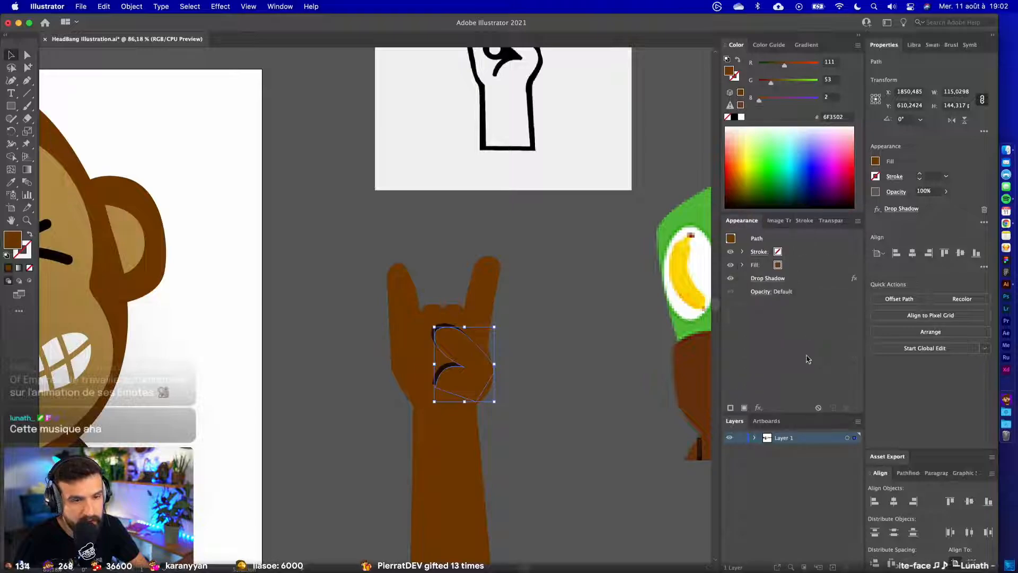
left_click(805, 277)
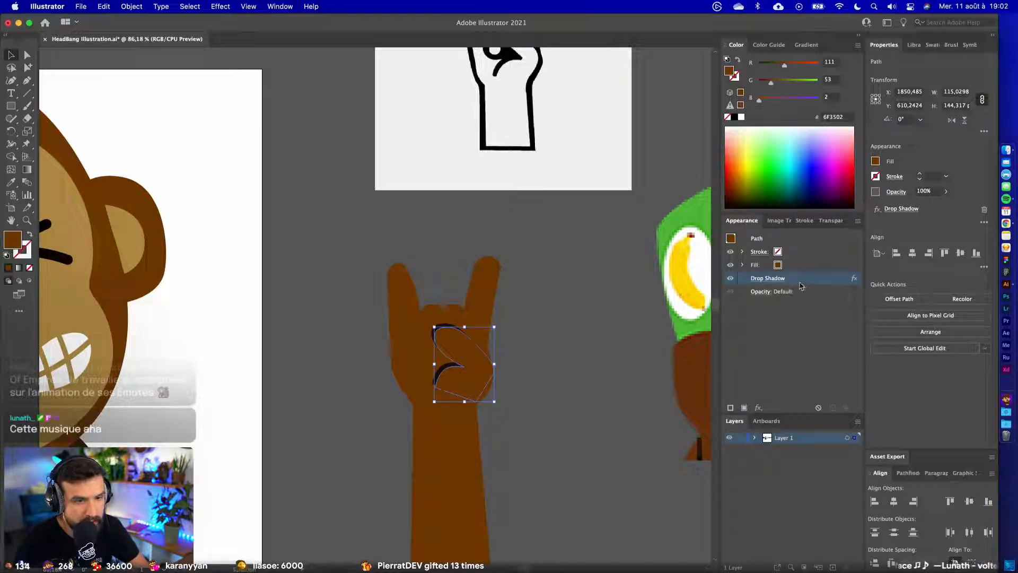
left_click(731, 279)
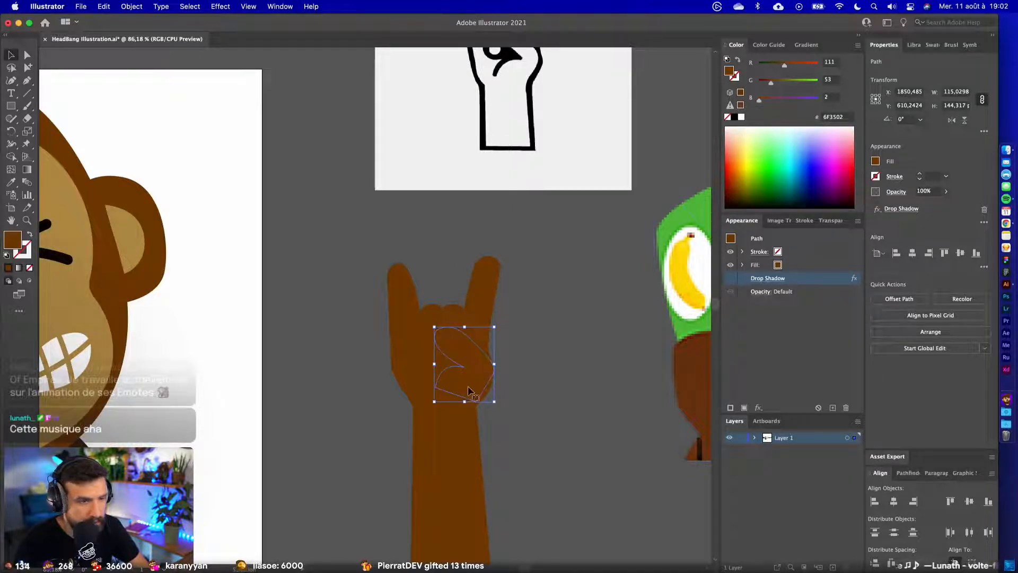
- Place a black 000000 duplicate of the thumb shape behind the brown thumb, offset up and to the left as a hard shadow
scroll(469, 385, "up", 3)
left_click_drag(470, 375, 454, 374)
left_click(736, 117)
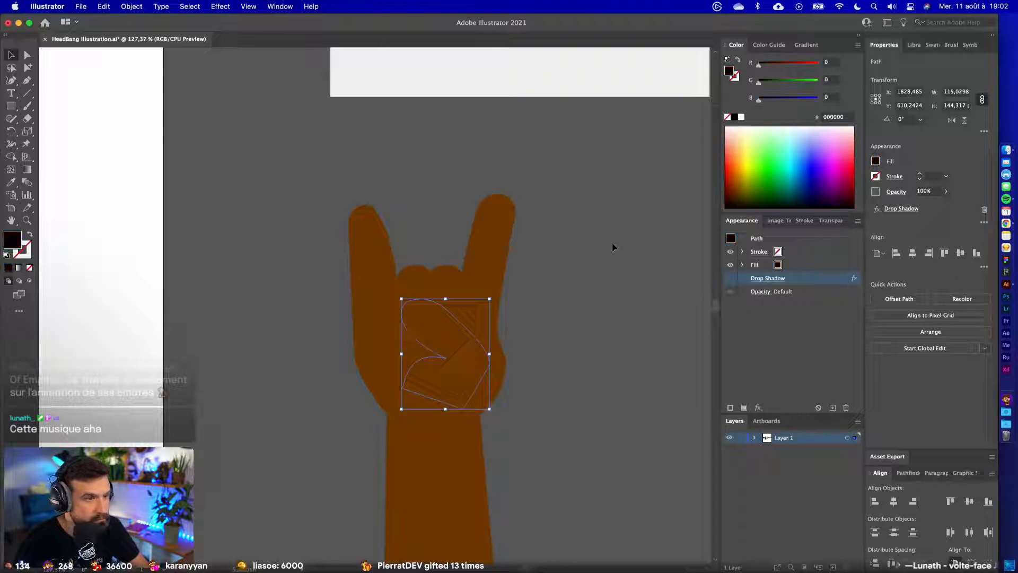
key("super+z")
key("super+z")
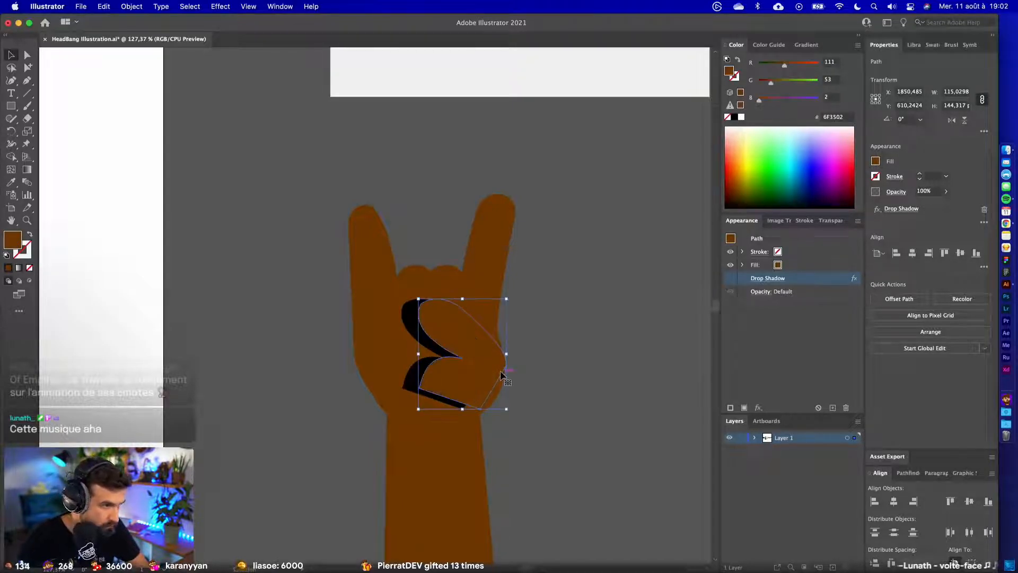
scroll(434, 373, "up", 4)
left_click_drag(337, 276, 350, 272)
left_click(599, 345)
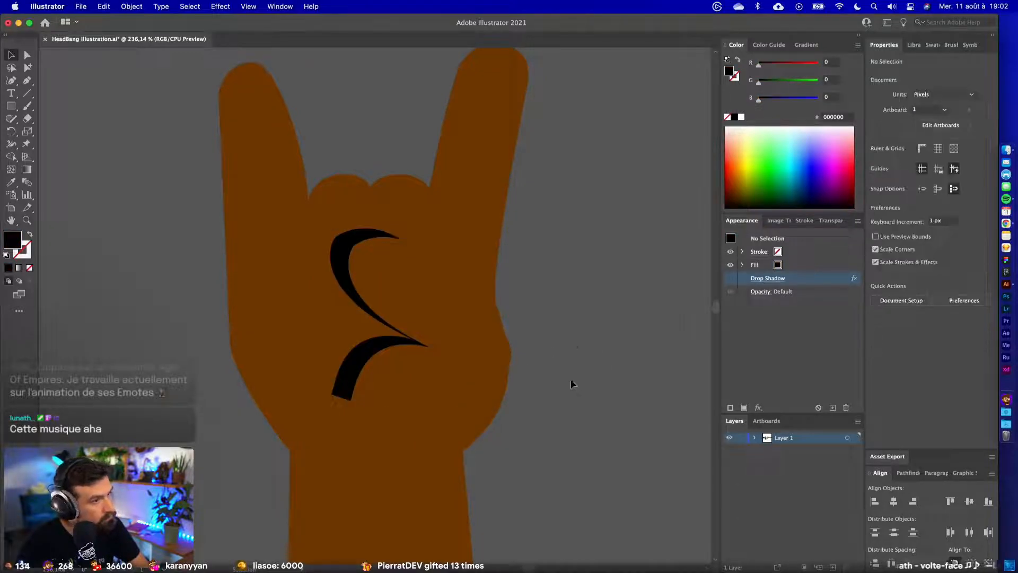
- Shift the black shadow shape's outer anchor points so a dark line follows the thumb's upper edge down to the hand's contour
left_click(370, 344)
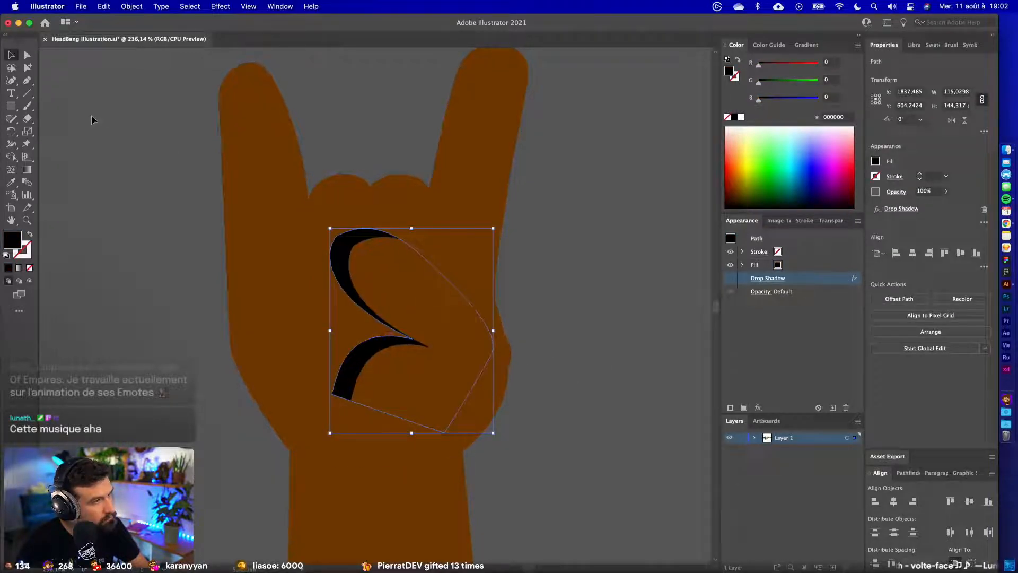
left_click(28, 56)
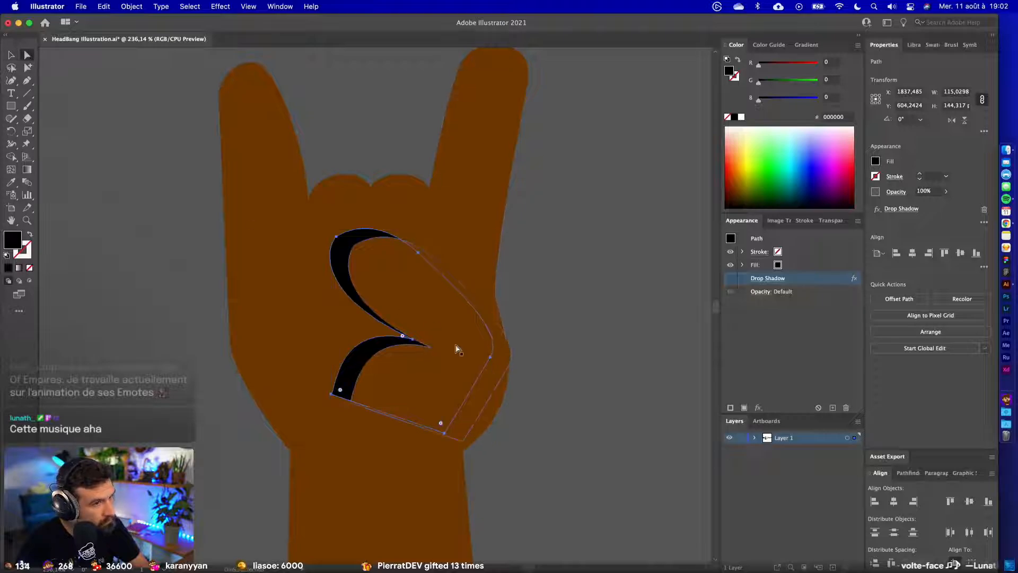
left_click(347, 241)
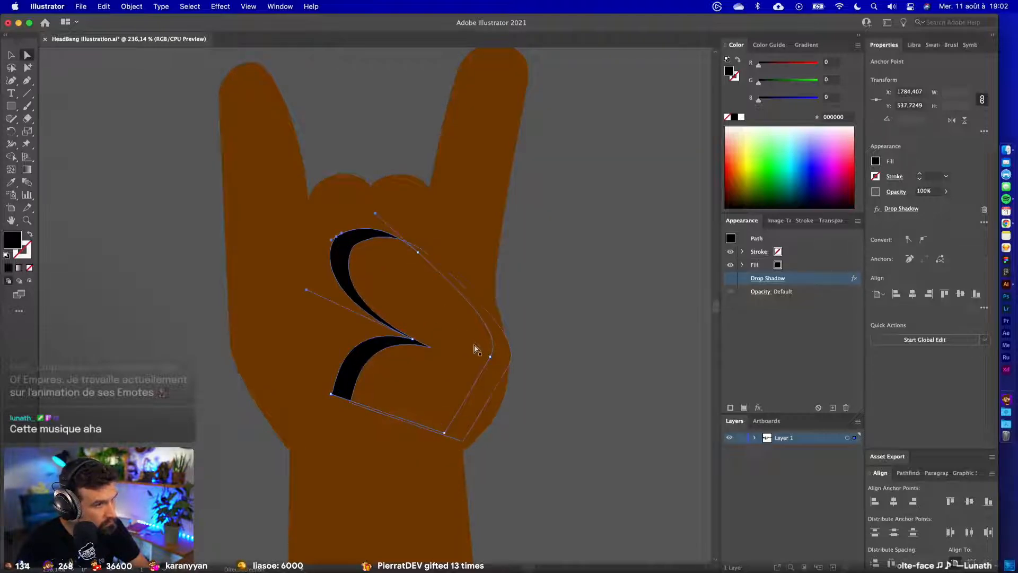
left_click_drag(492, 358, 506, 351)
left_click_drag(418, 252, 430, 251)
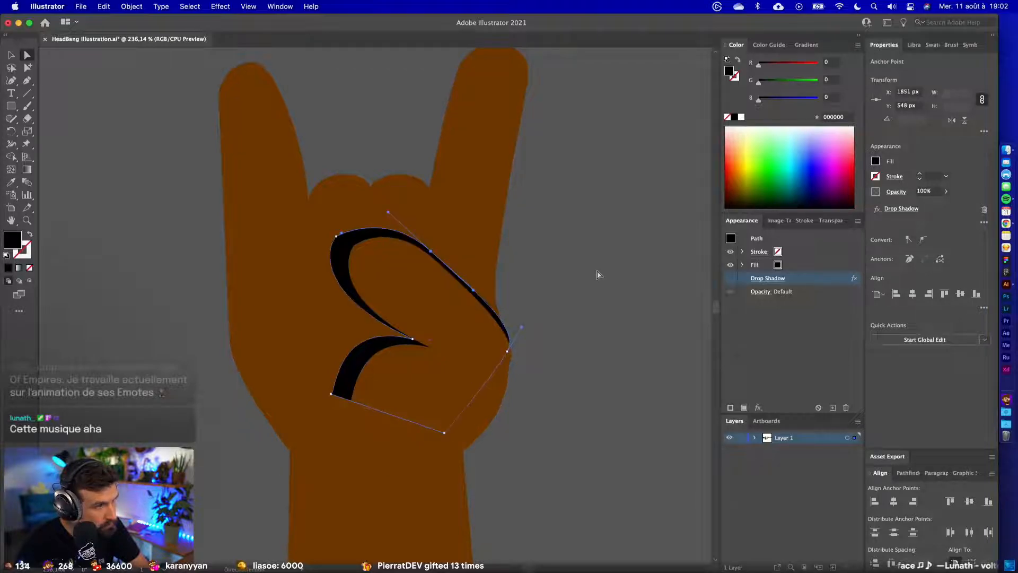
left_click(598, 272)
- Adjust the shadow's inner crease anchor and the brown thumb's tip curve to refine the black line's thickness
left_click(385, 336)
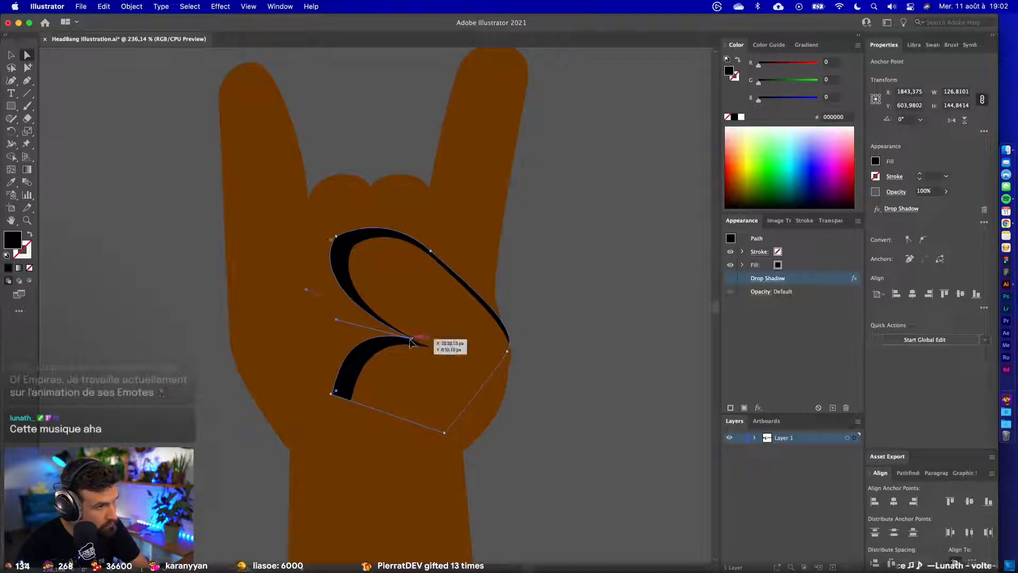
left_click_drag(411, 342, 430, 347)
left_click(611, 275)
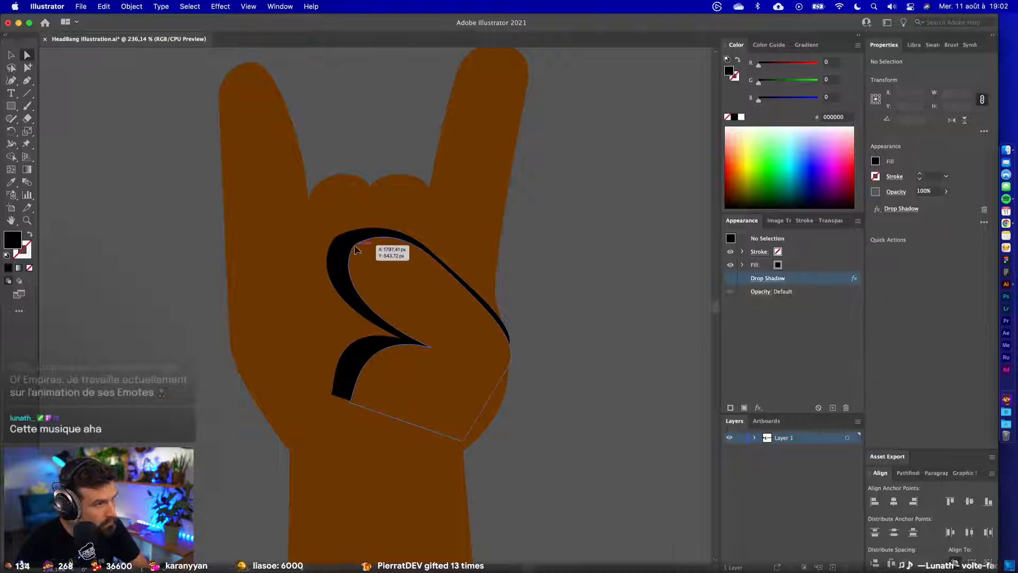
left_click(355, 249)
left_click_drag(363, 239, 336, 286)
left_click(602, 275)
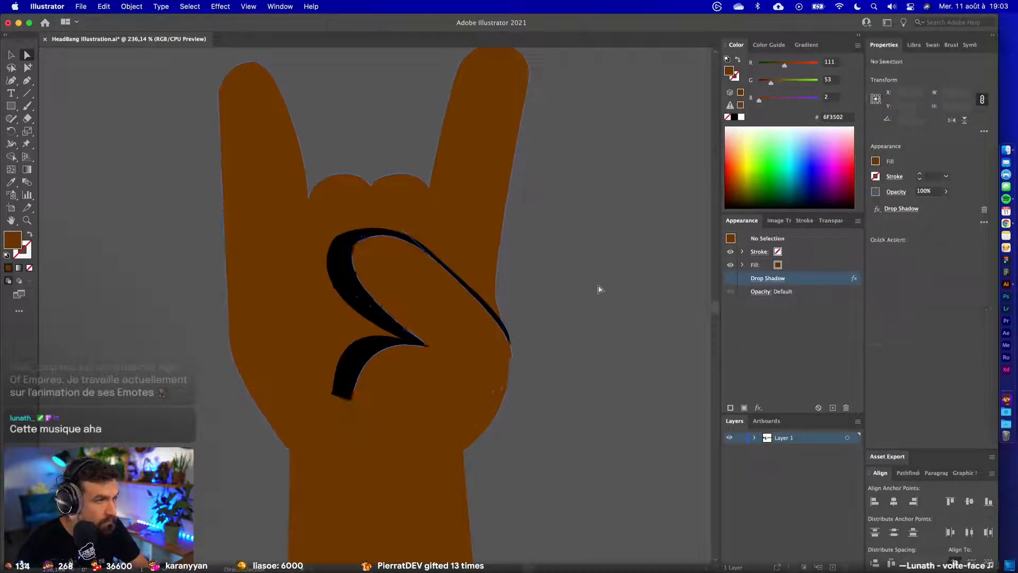
- Move the arm with its horns hand and thumb onto the artboard, beside the monkey's head on the ear side
scroll(583, 317, "down", 5)
scroll(602, 318, "down", 3)
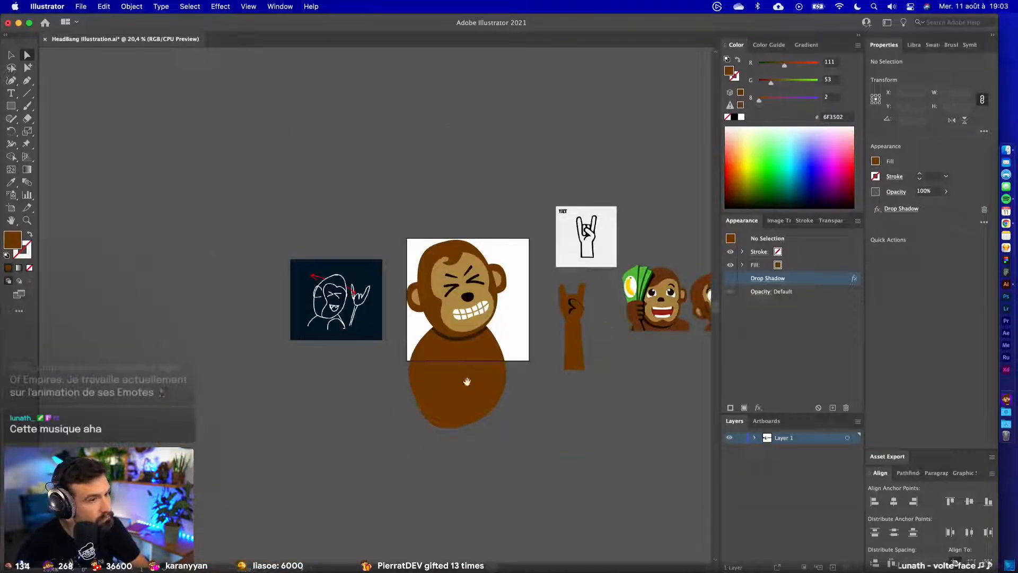
left_click(11, 55)
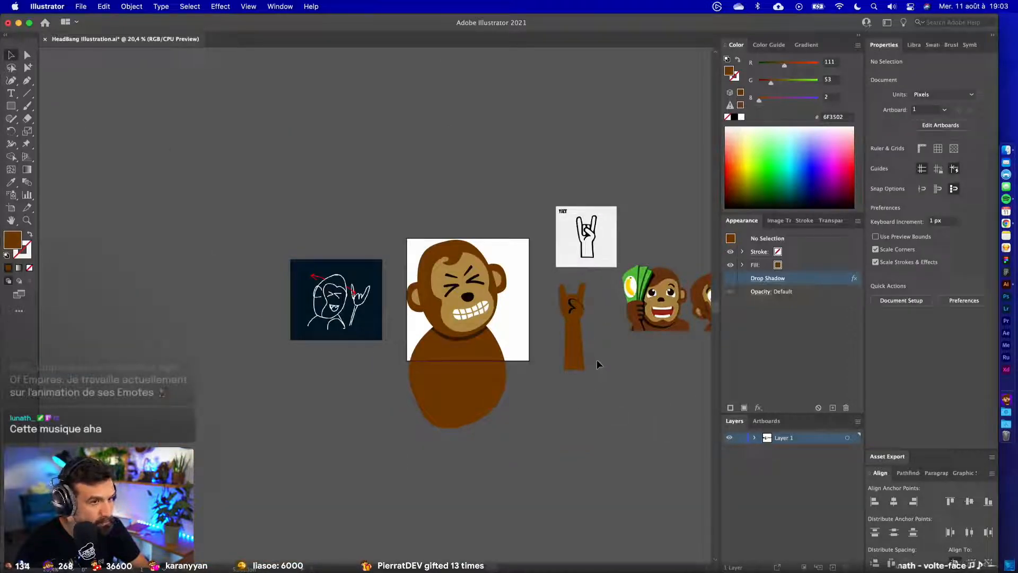
scroll(594, 375, "up", 2)
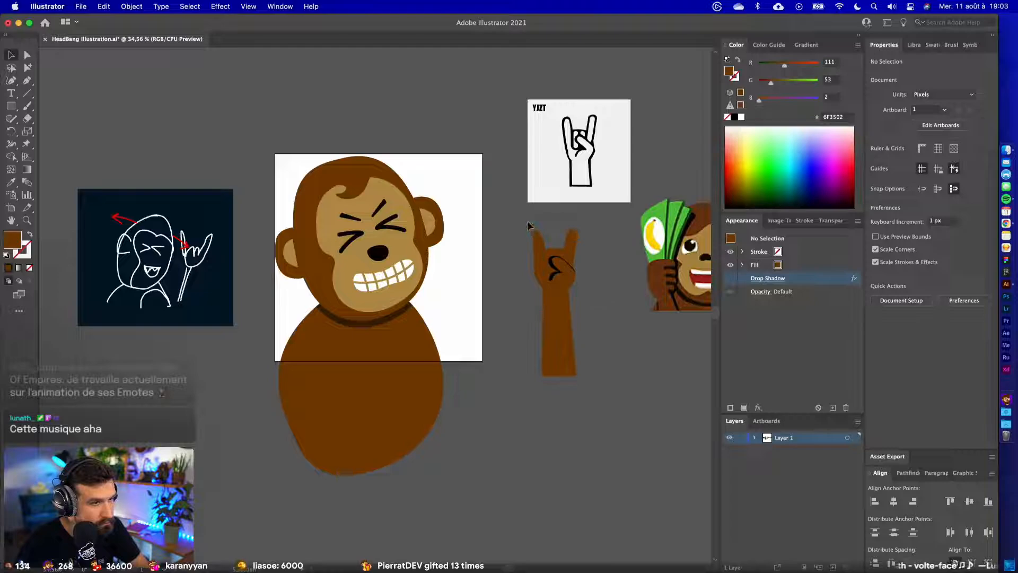
left_click_drag(549, 273, 445, 258)
left_click_drag(479, 209, 478, 202)
left_click_drag(457, 279, 444, 289)
left_click_drag(526, 280, 529, 279)
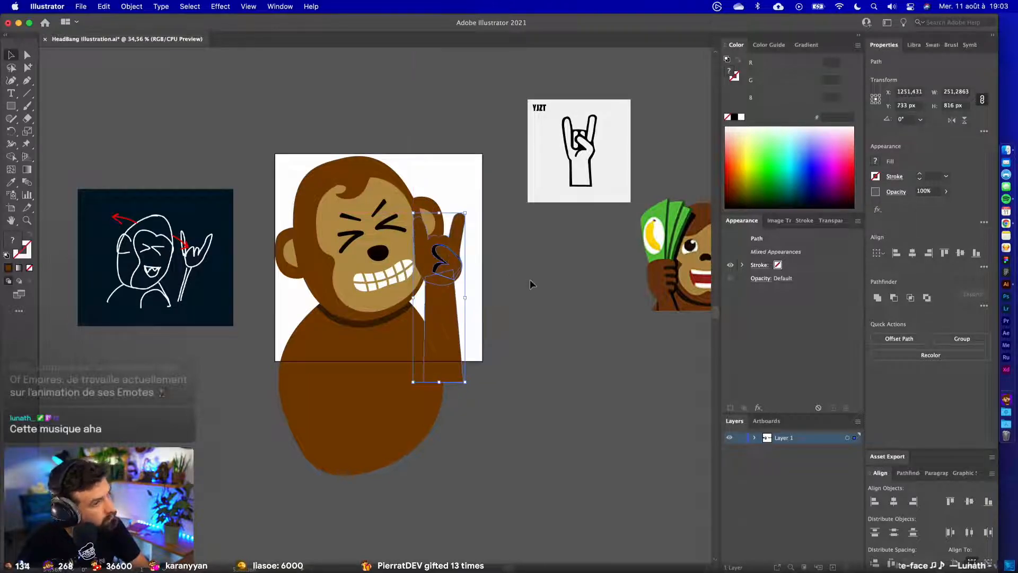
left_click(530, 279)
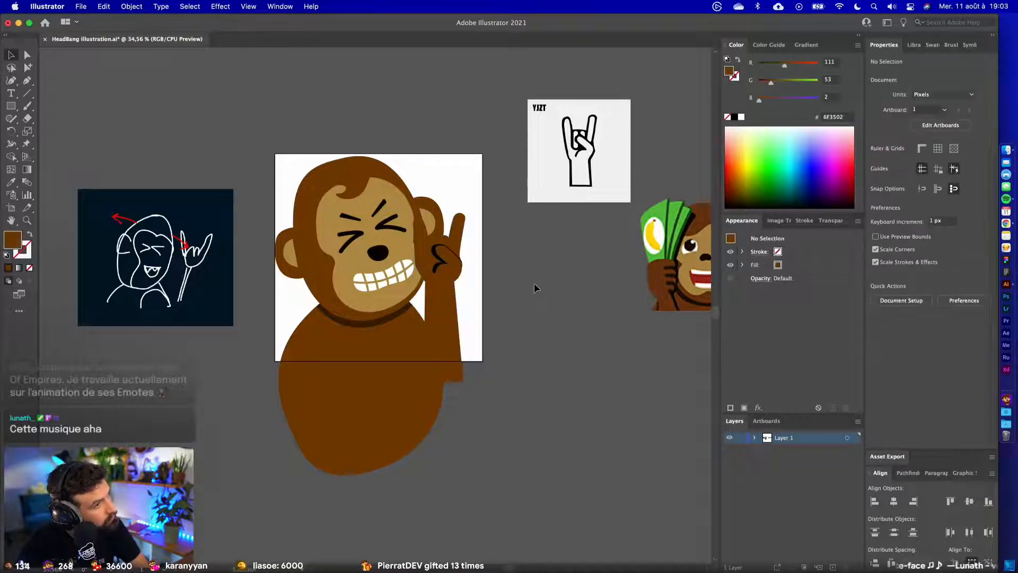
- Group the arm and hand shapes, tilt them slightly clockwise, and nudge them away from the monkey's face
left_click(455, 257)
mouse_move(466, 213)
left_mouse_down()
mouse_move(473, 199)
mouse_move(481, 207)
left_mouse_up()
left_click_drag(440, 296, 448, 302)
left_click(510, 306)
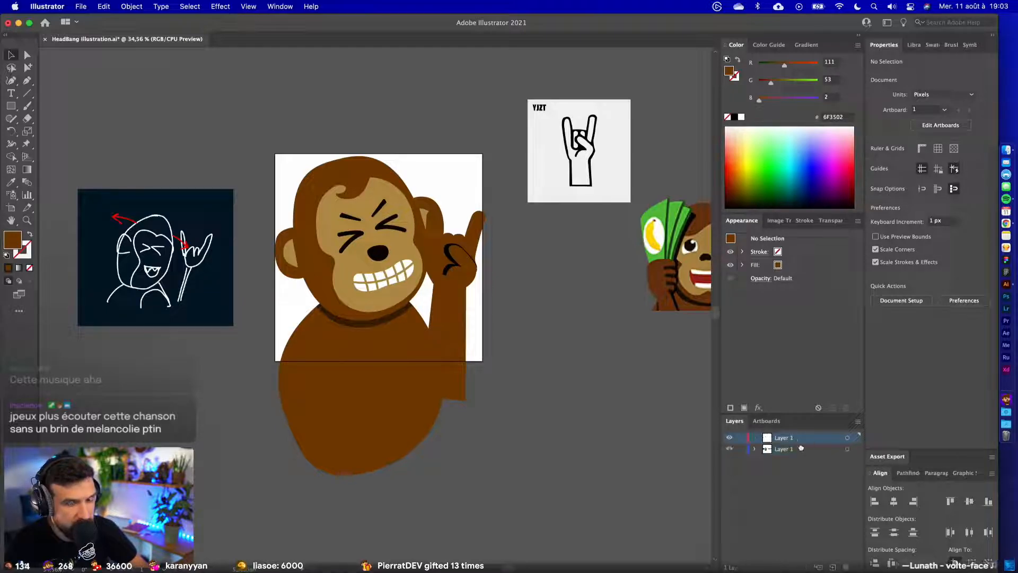
- Put a new layer beneath the artwork, draw a black 1000 × 1000 px rectangle covering the artboard on it, and lock the layer
left_click_drag(801, 447, 799, 460)
left_click(11, 105)
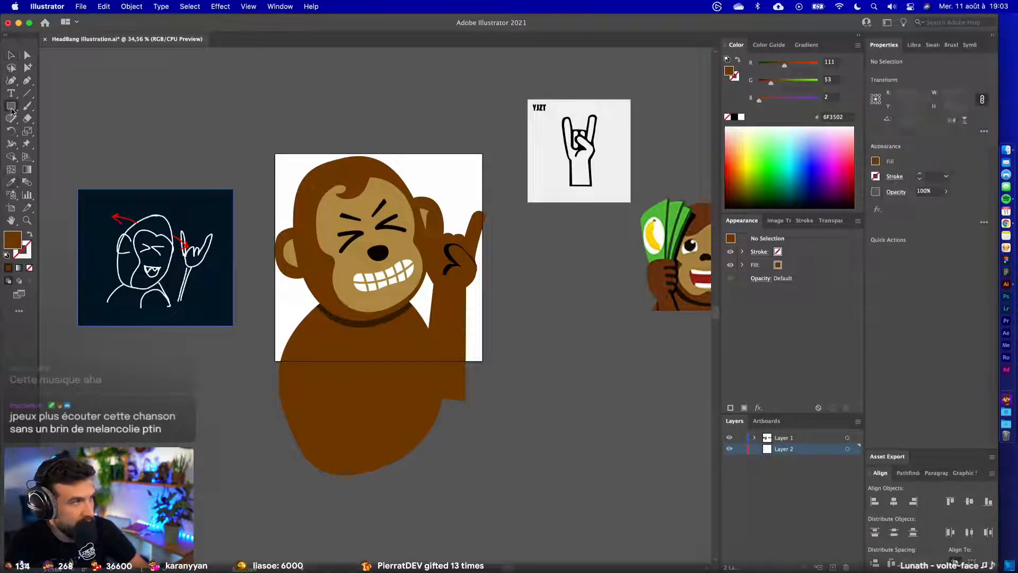
left_click_drag(276, 154, 482, 361)
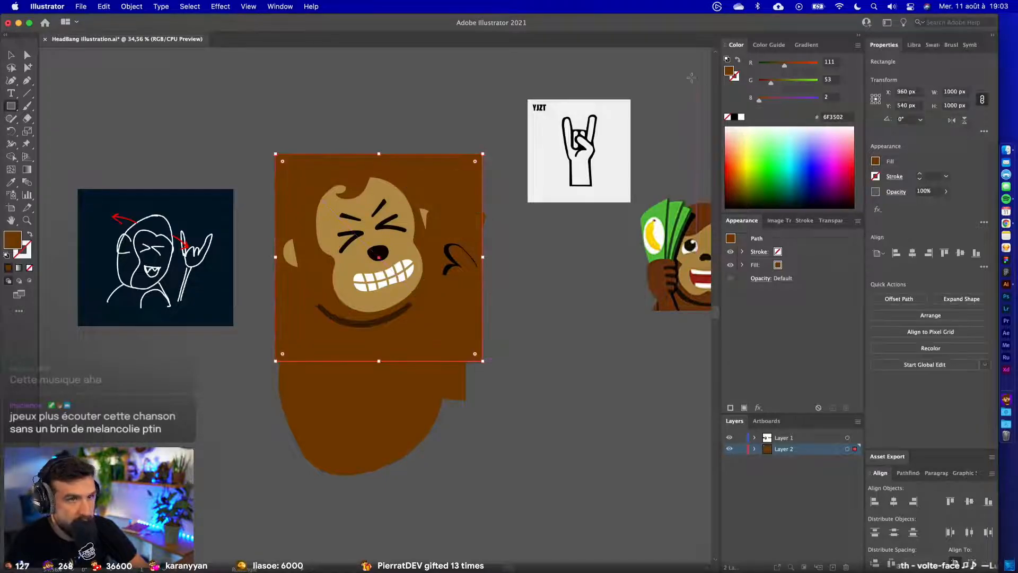
left_click(734, 118)
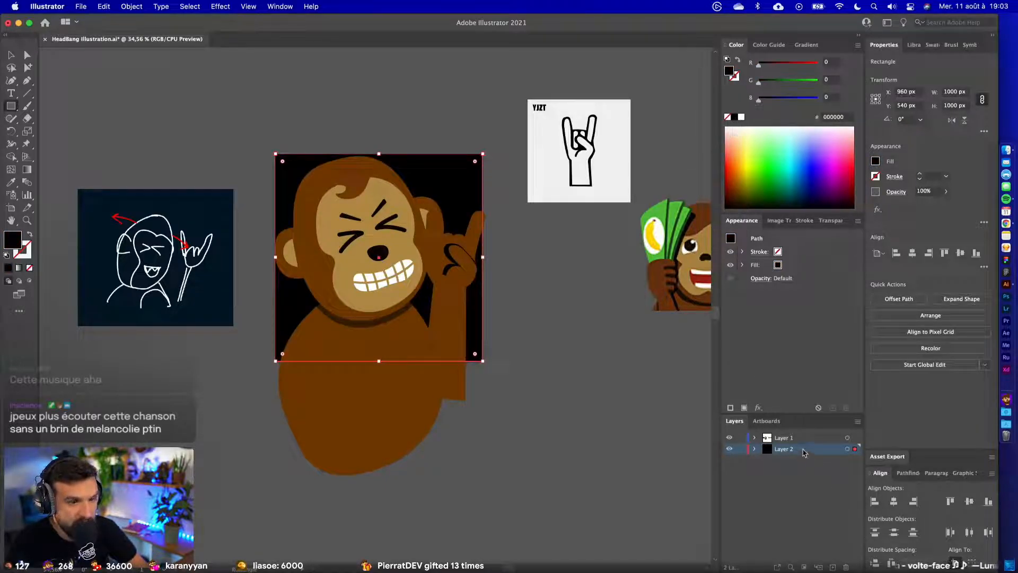
key("super+shift+a")
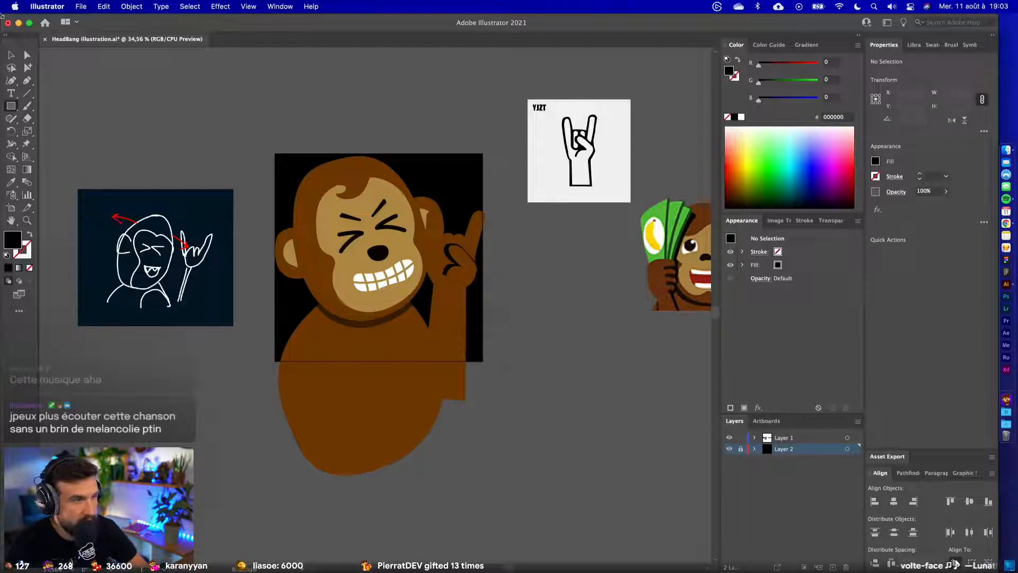
left_click(11, 55)
- Switch to Finder and preview metal.gif from the Headbang folder to check the raised arm's pose, returning to Illustrator
scroll(452, 186, "up", 3)
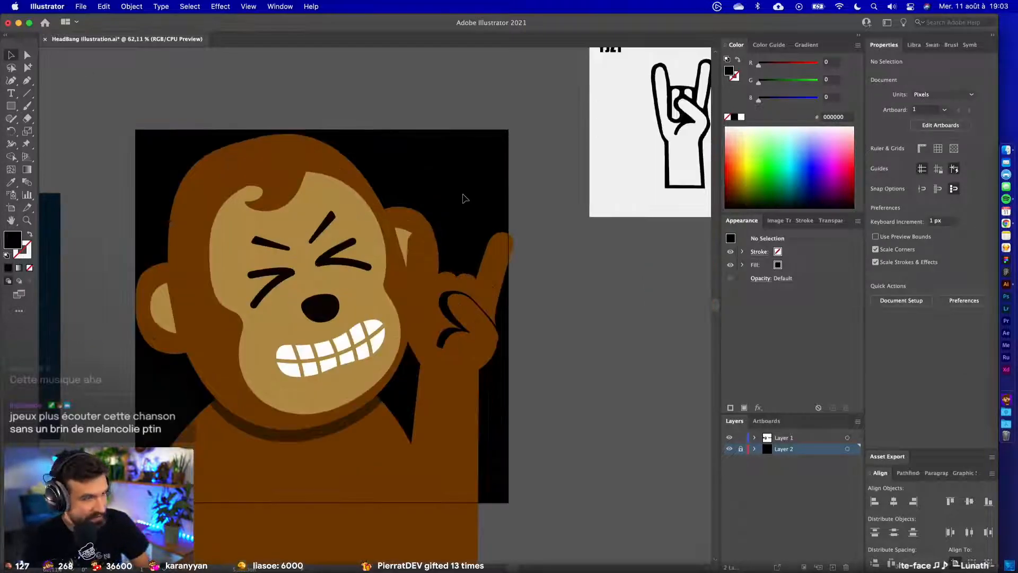
scroll(567, 287, "down", 3)
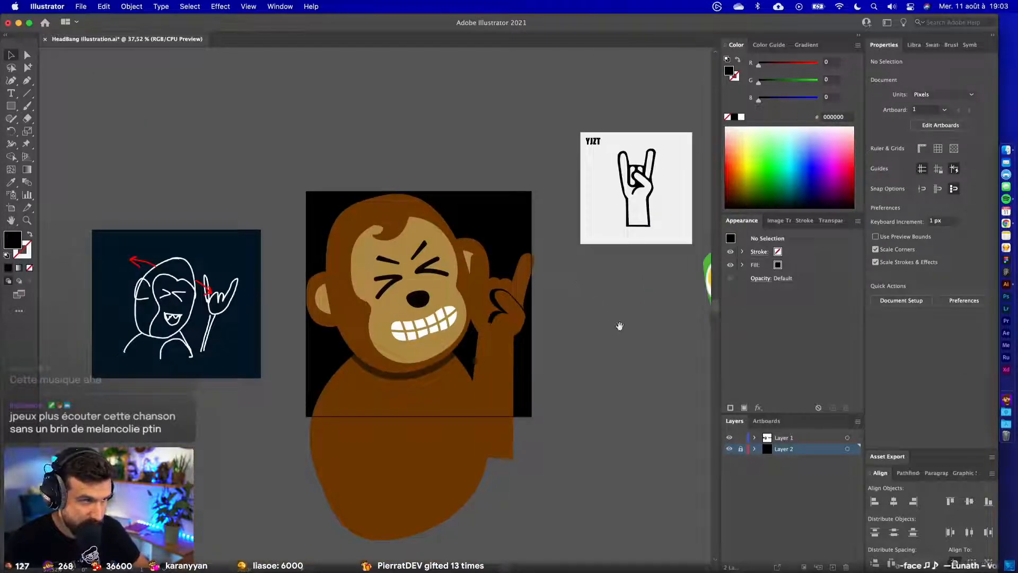
left_click_drag(618, 325, 581, 323)
key("ctrl+Left")
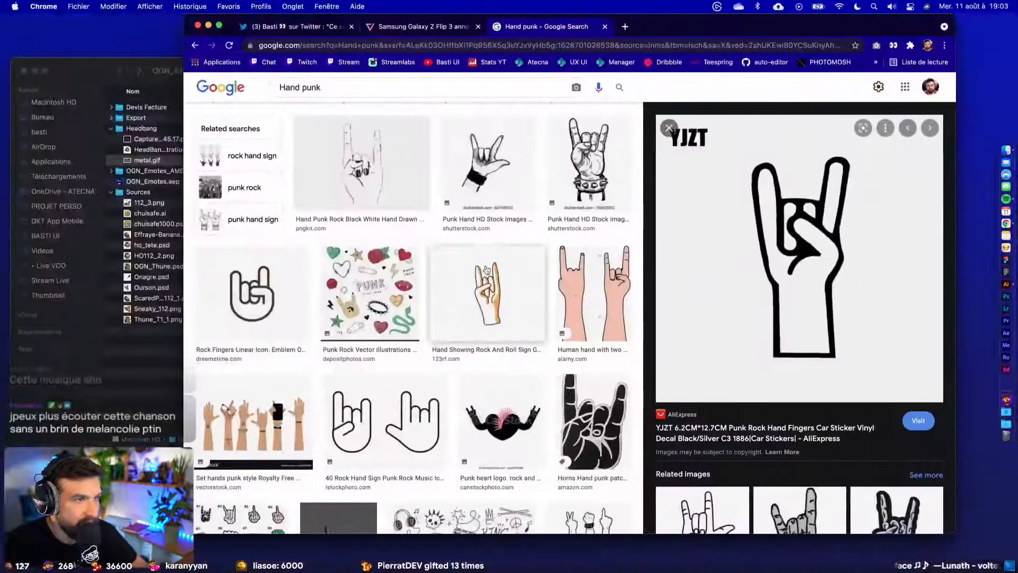
left_click(121, 160)
key("space")
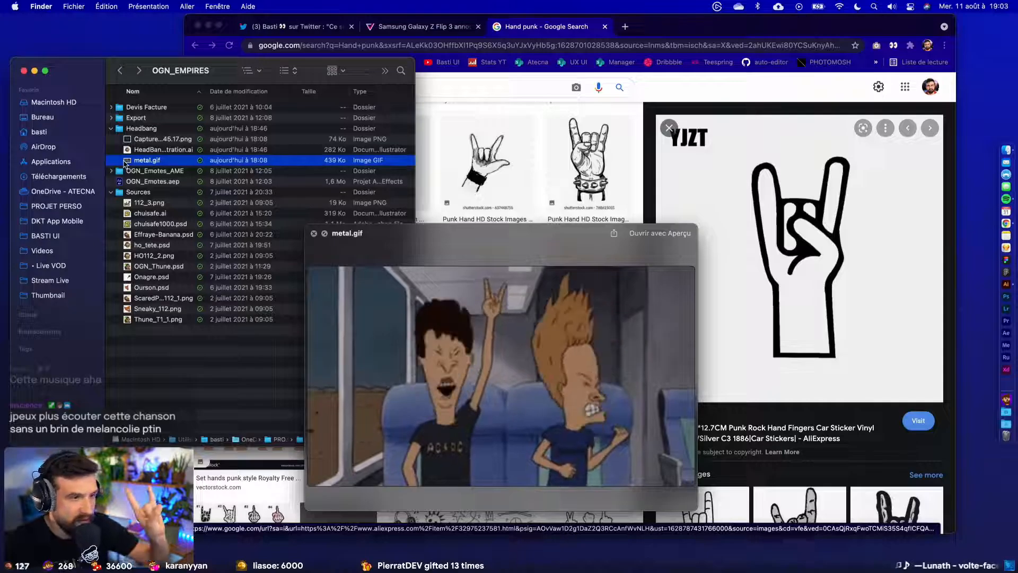
key("ctrl+Right")
left_click(220, 358)
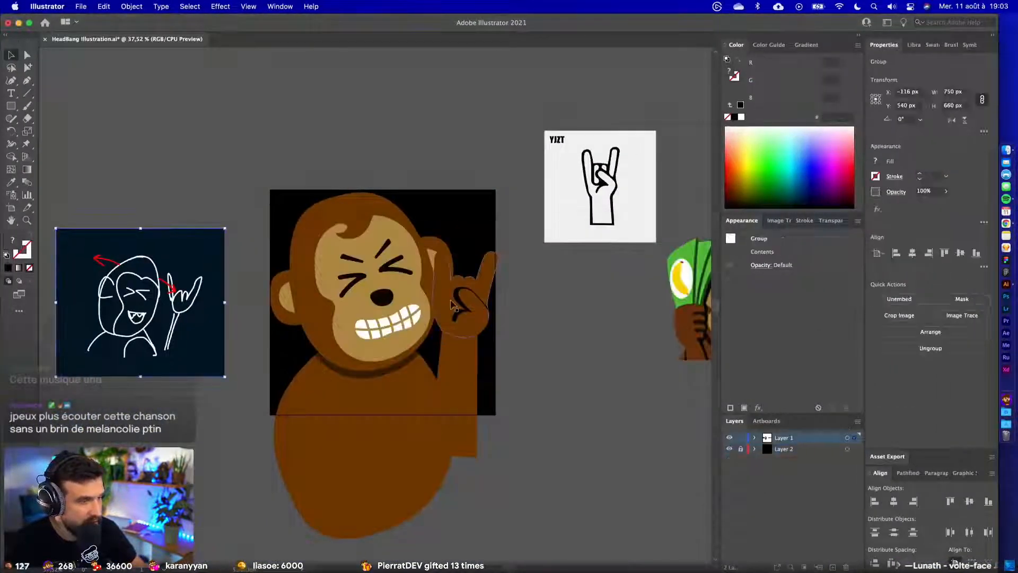
- Mirror the arm group horizontally, raise it so its base meets the artboard's lower edge, and adjust its tilt slightly
left_click(473, 300)
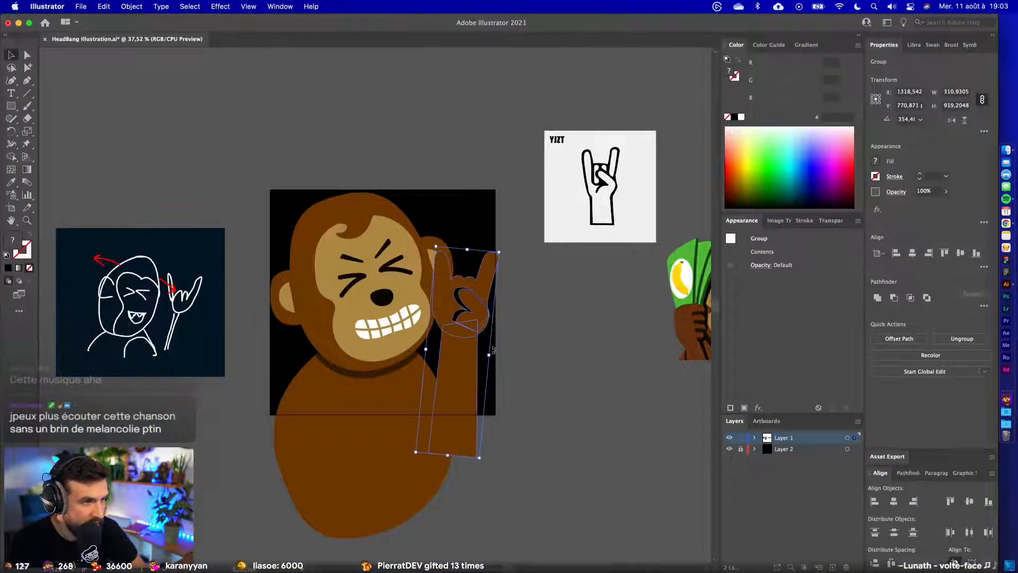
left_click_drag(488, 357, 429, 356)
left_click_drag(475, 310, 471, 272)
left_click_drag(504, 212, 496, 203)
left_click_drag(464, 348, 470, 348)
left_click(503, 351)
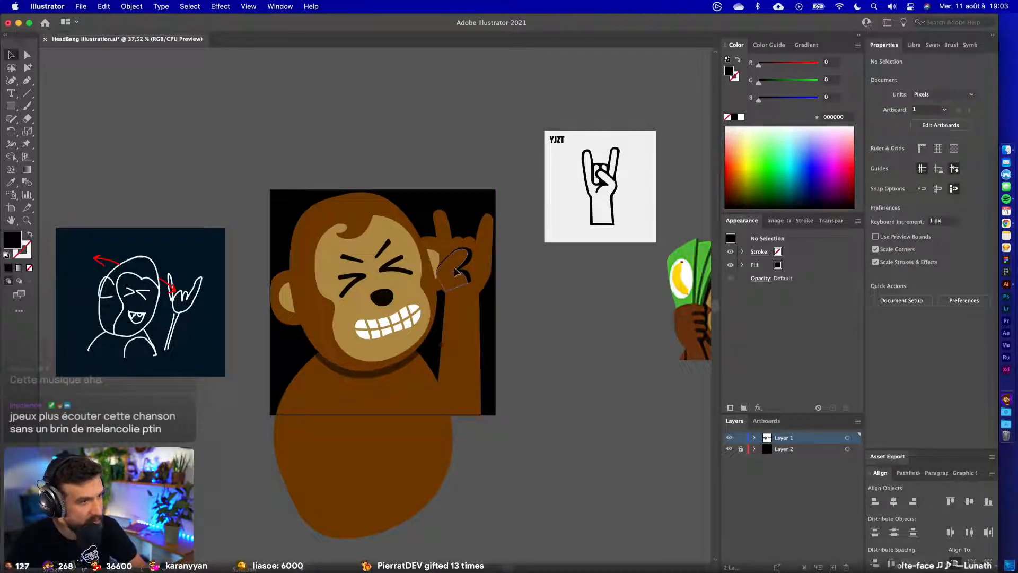
- Enlarge the horns hand and its thumb shapes slightly about their centre inside the arm group, keeping the forearm's size
left_click(454, 272)
scroll(466, 262, "up", 2)
double_click(472, 252)
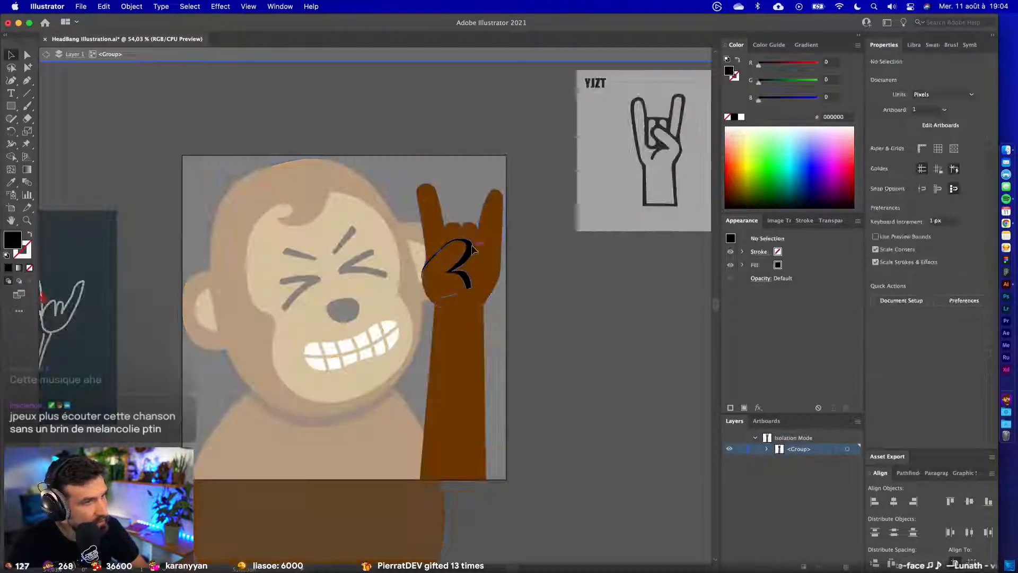
left_click(474, 249)
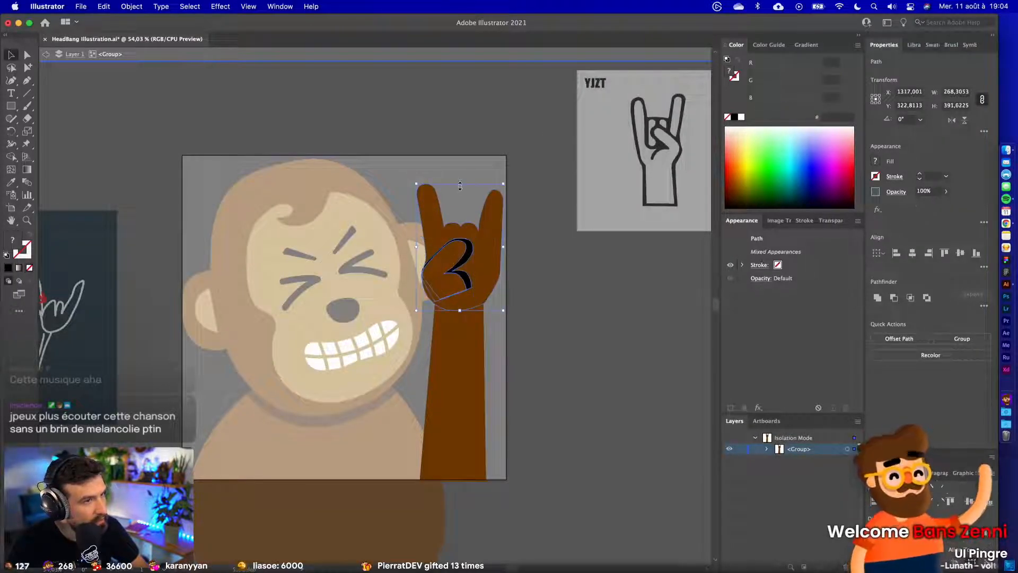
left_click_drag(459, 185, 462, 173)
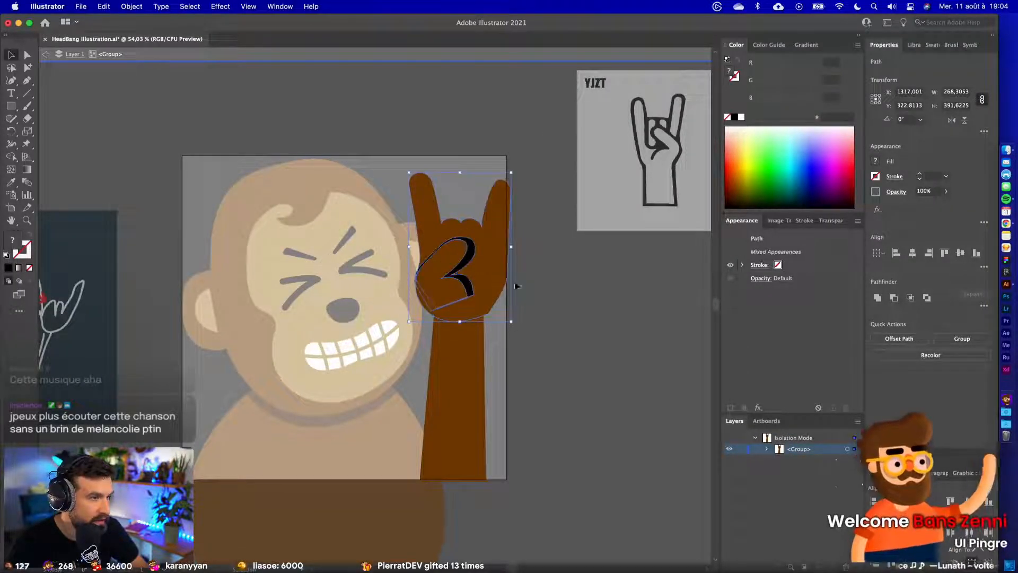
left_click(474, 374)
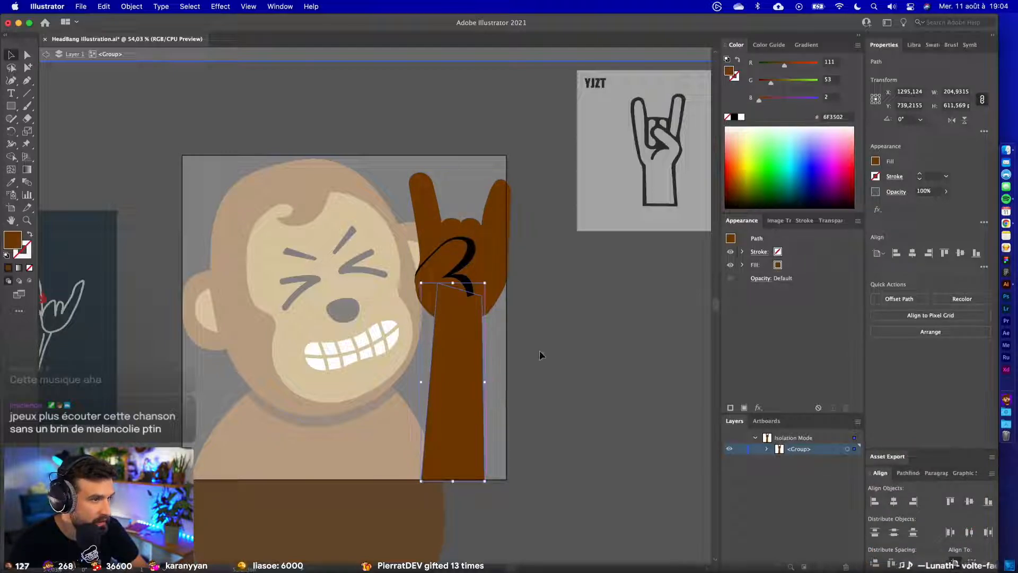
double_click(562, 403)
scroll(598, 371, "down", 2)
scroll(599, 372, "left", 2)
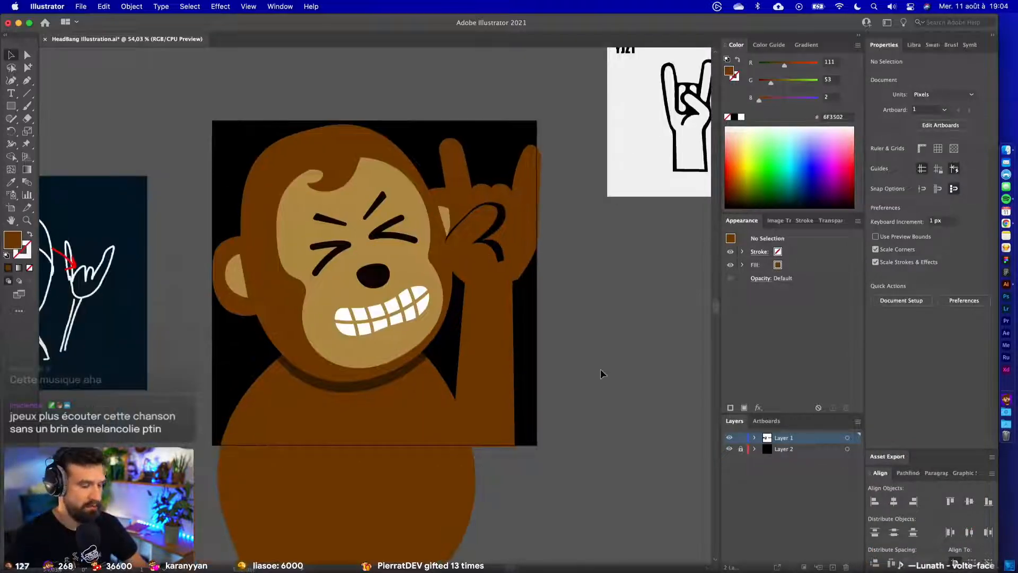
- Scale the whole monkey artwork, including the arm, down proportionally about its centre to about 918 px wide
scroll(609, 368, "down", 3)
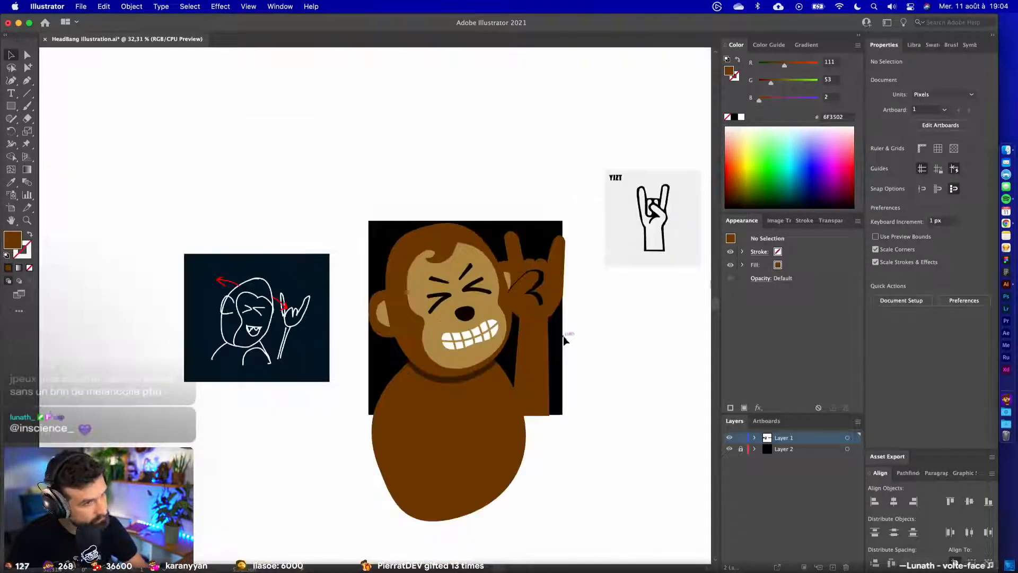
scroll(569, 341, "up", 2)
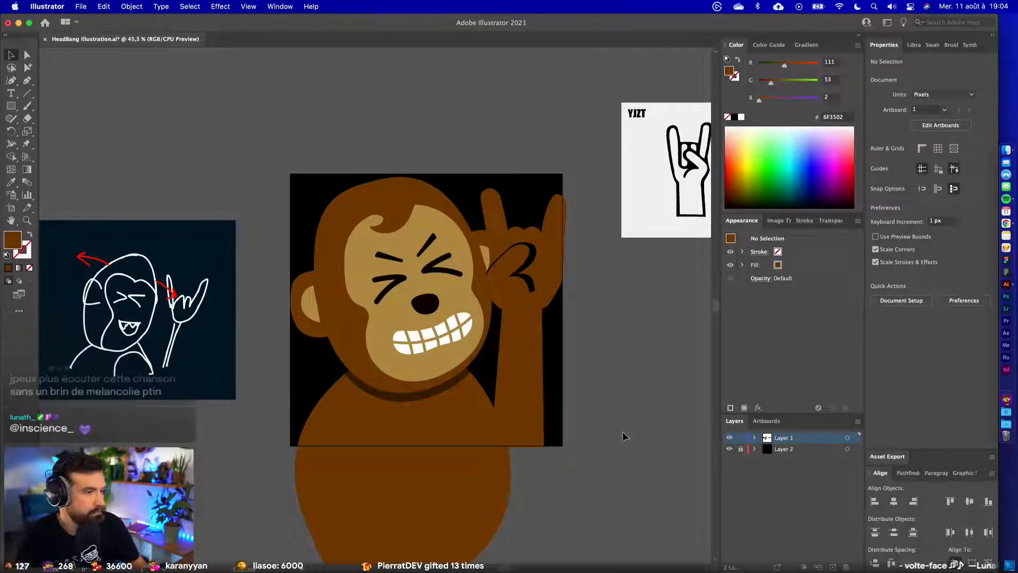
left_click_drag(584, 471, 278, 157)
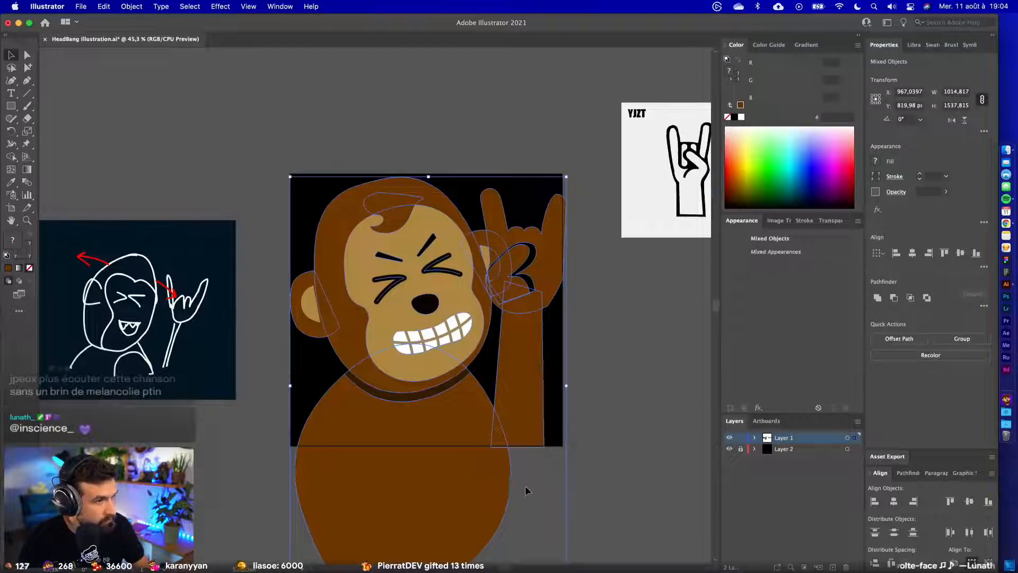
left_click_drag(565, 178, 550, 191)
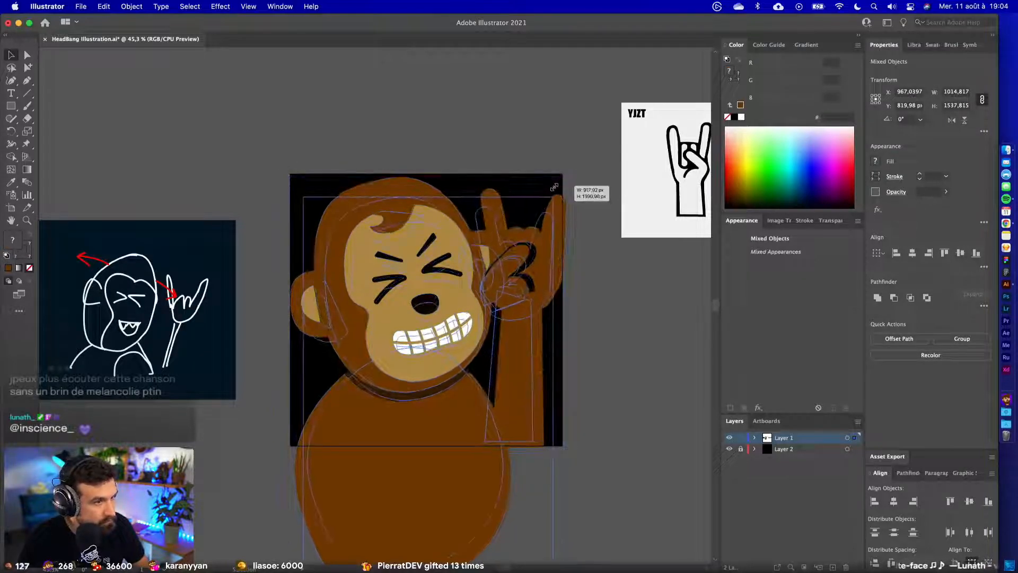
left_click(603, 306)
- Reshape the black thumb shadow inside the arm group by adjusting the anchor point at the thumb's upper tip
left_click(522, 273)
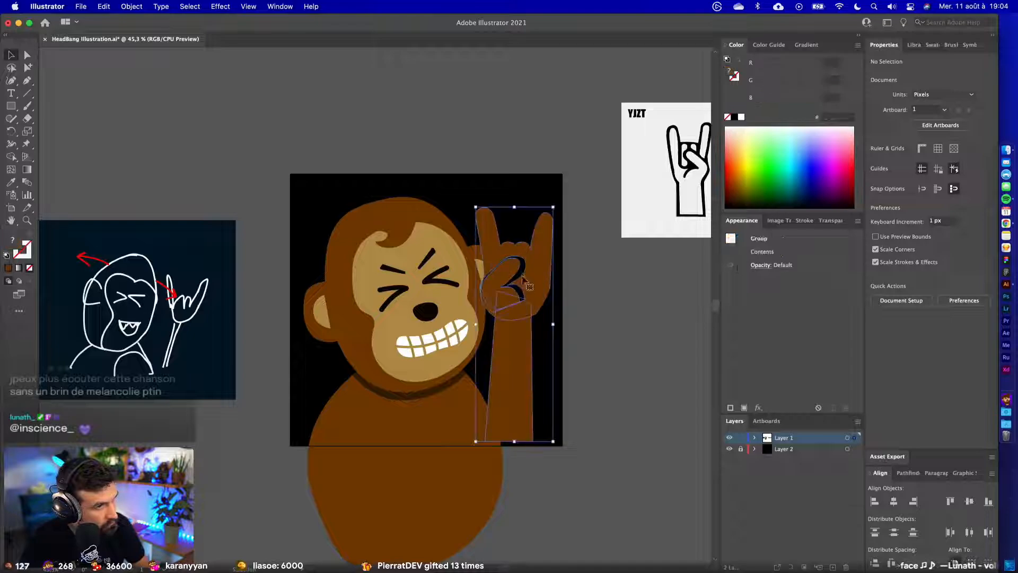
scroll(524, 271, "up", 3)
double_click(523, 271)
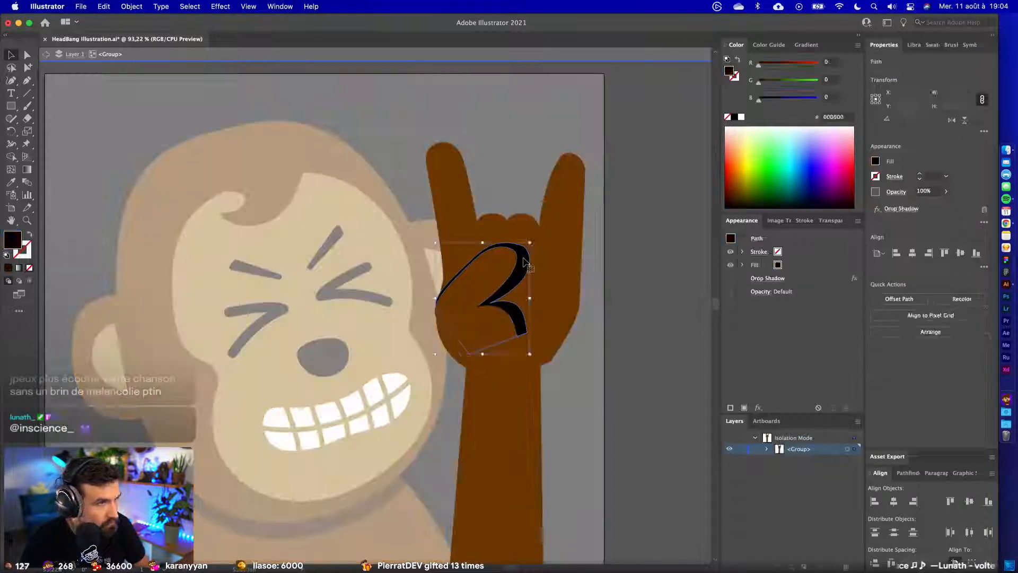
left_click(27, 54)
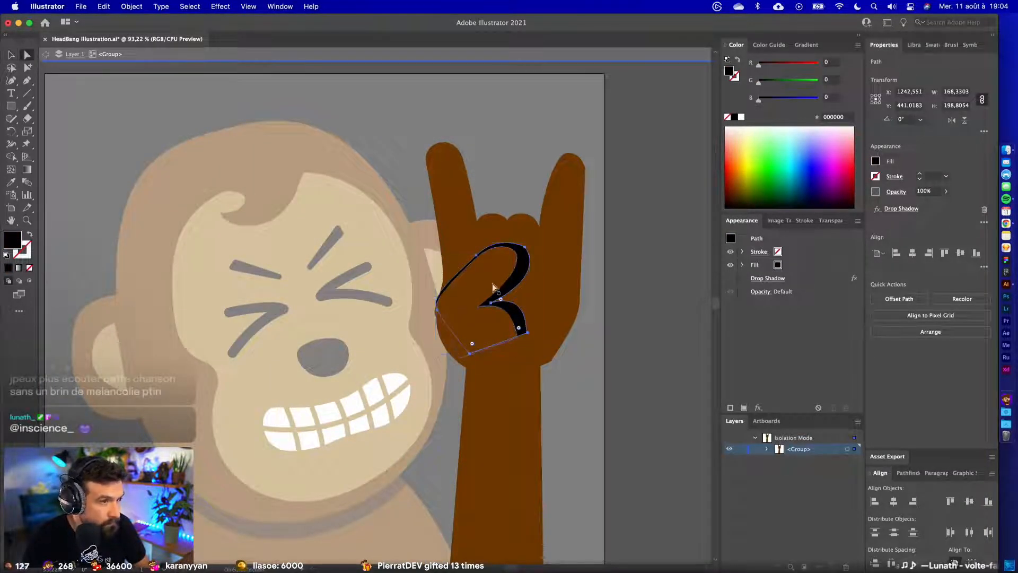
left_click(524, 248)
left_click_drag(545, 275, 518, 254)
scroll(526, 247, "up", 5)
scroll(517, 274, "down", 6)
double_click(620, 386)
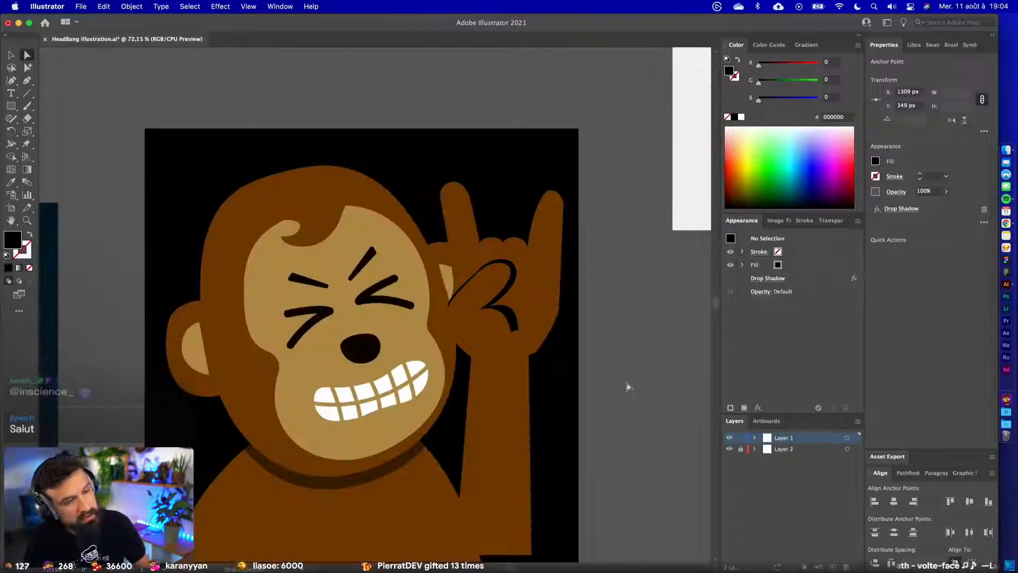
- Add a black Multiply drop shadow to the arm group with offsets of -8 px in X and -1 px in Y and 0 px blur
key("v")
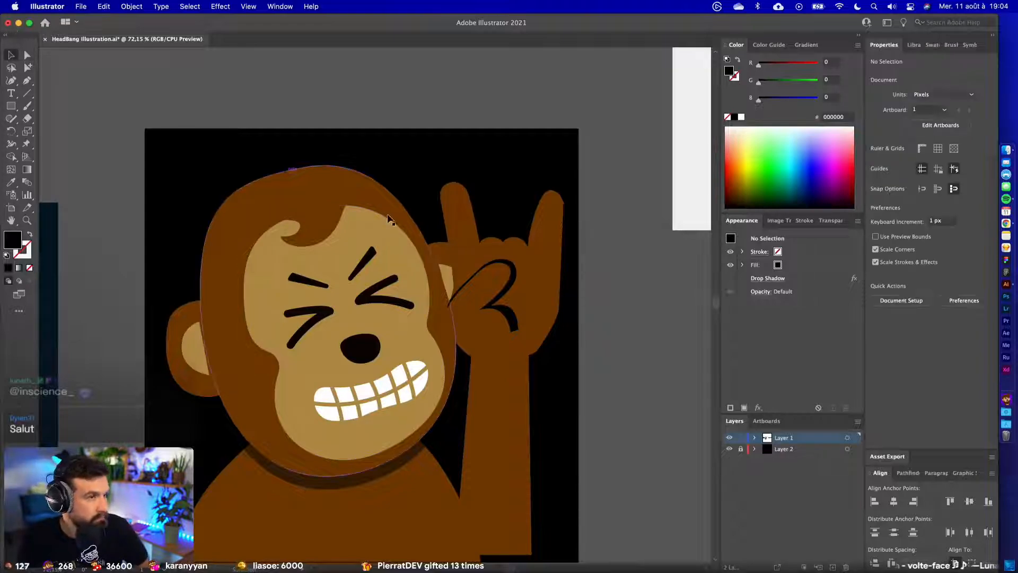
left_click(458, 217)
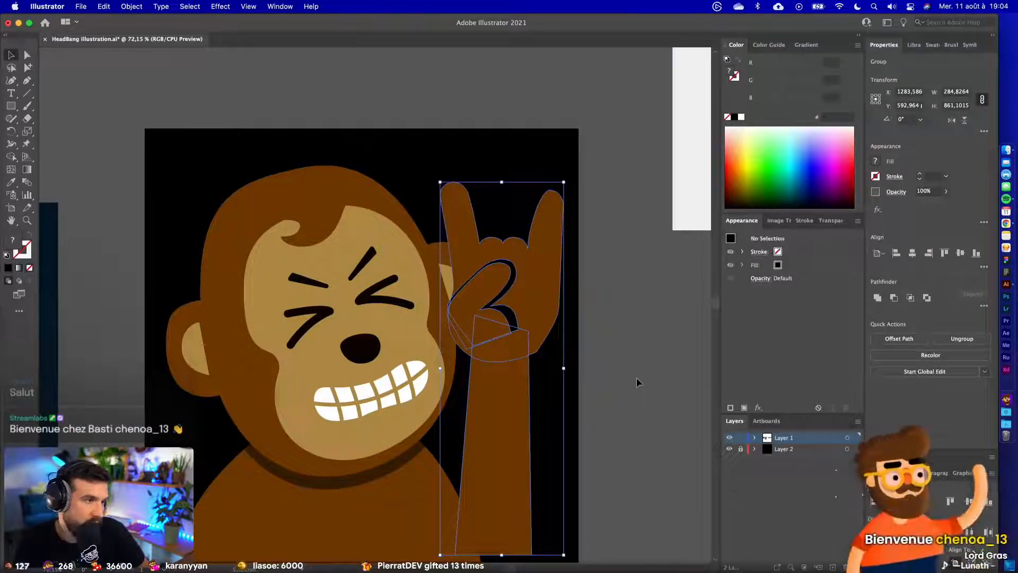
left_click(530, 410)
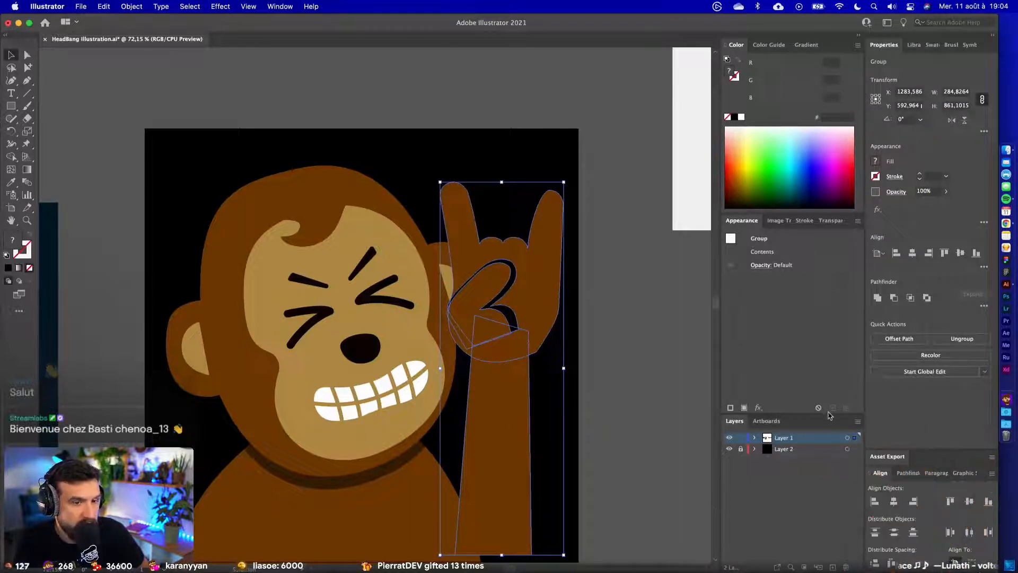
left_click(758, 408)
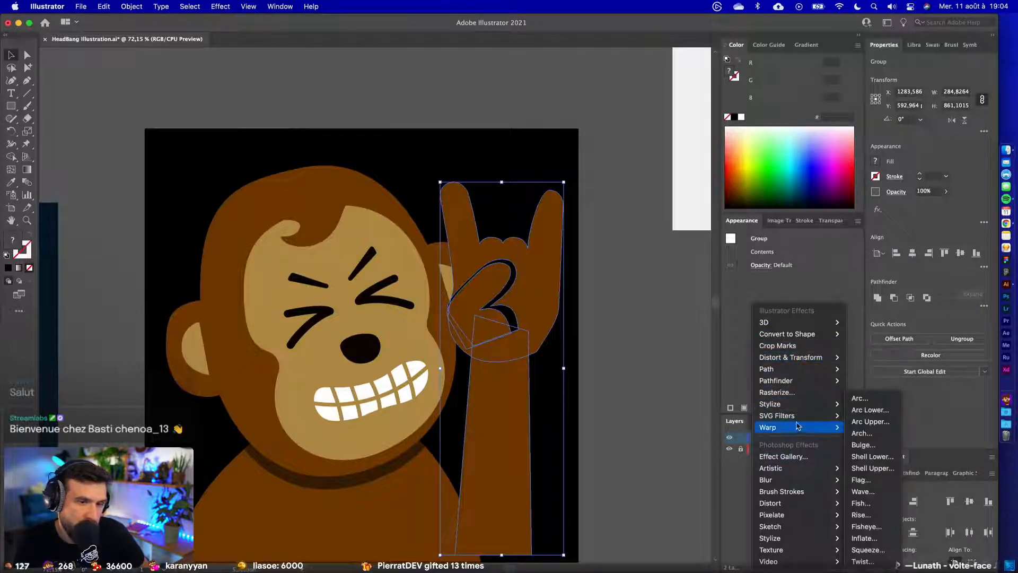
mouse_move(795, 406)
left_click(875, 403)
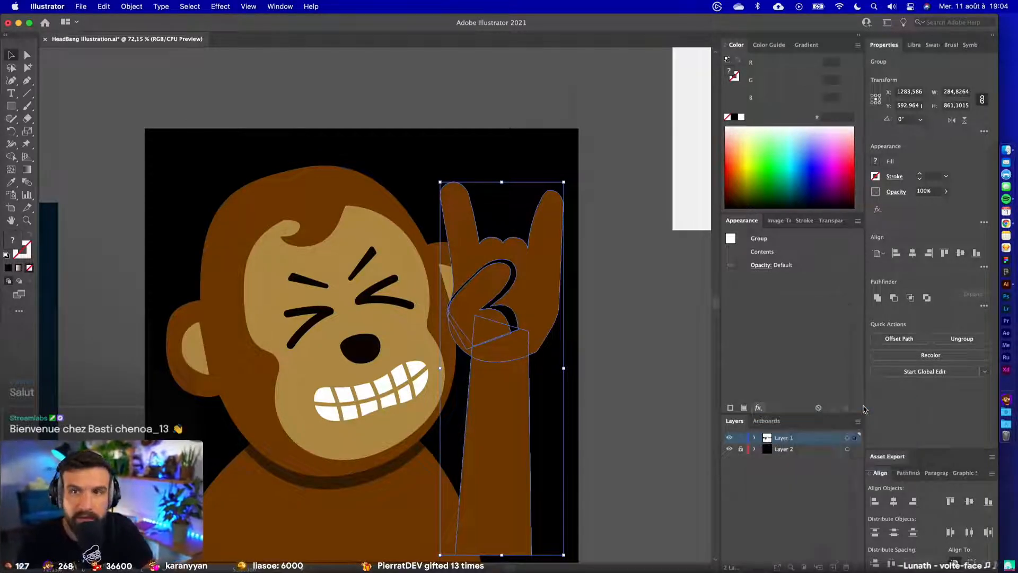
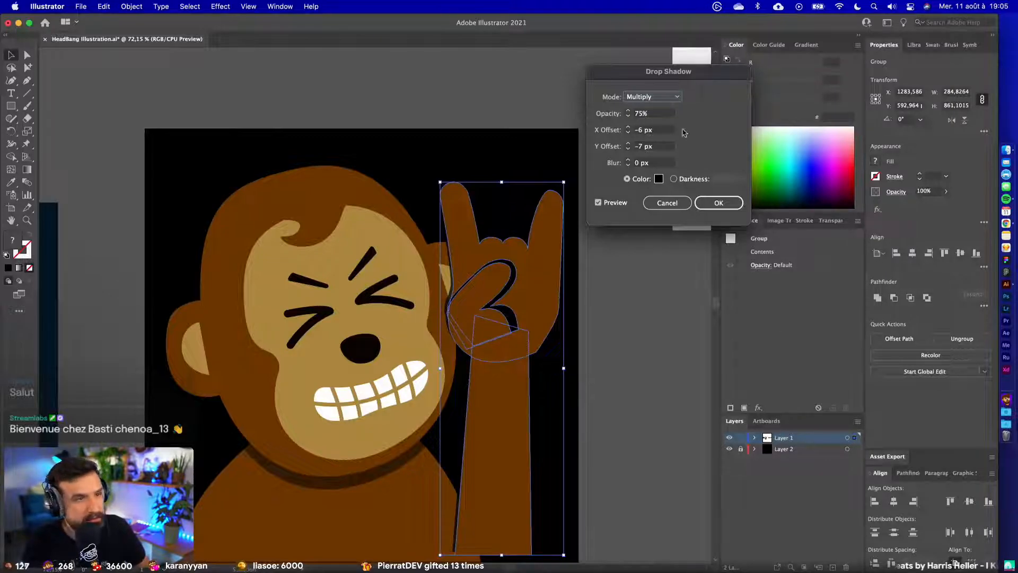
left_click(627, 150)
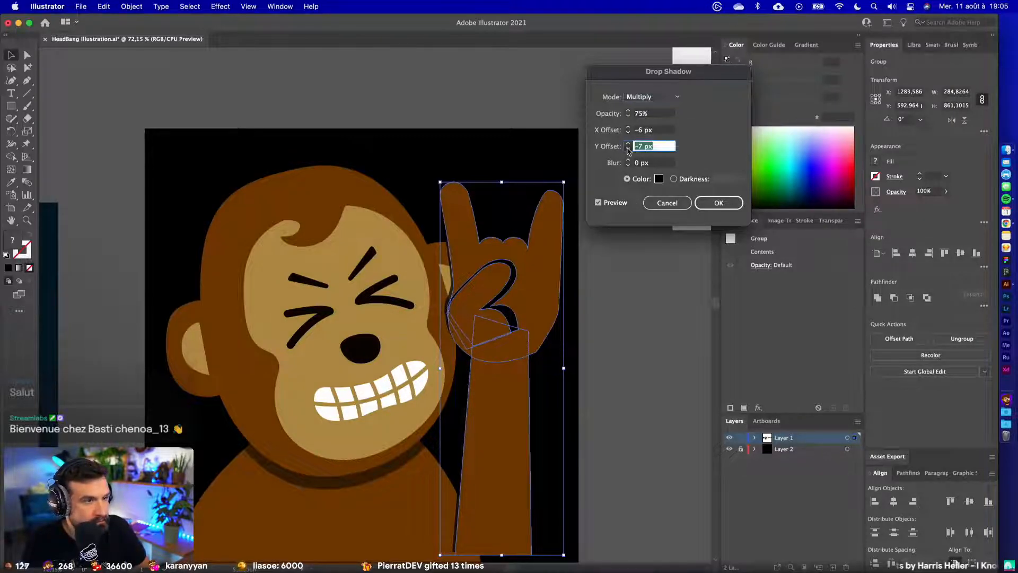
left_click(626, 162)
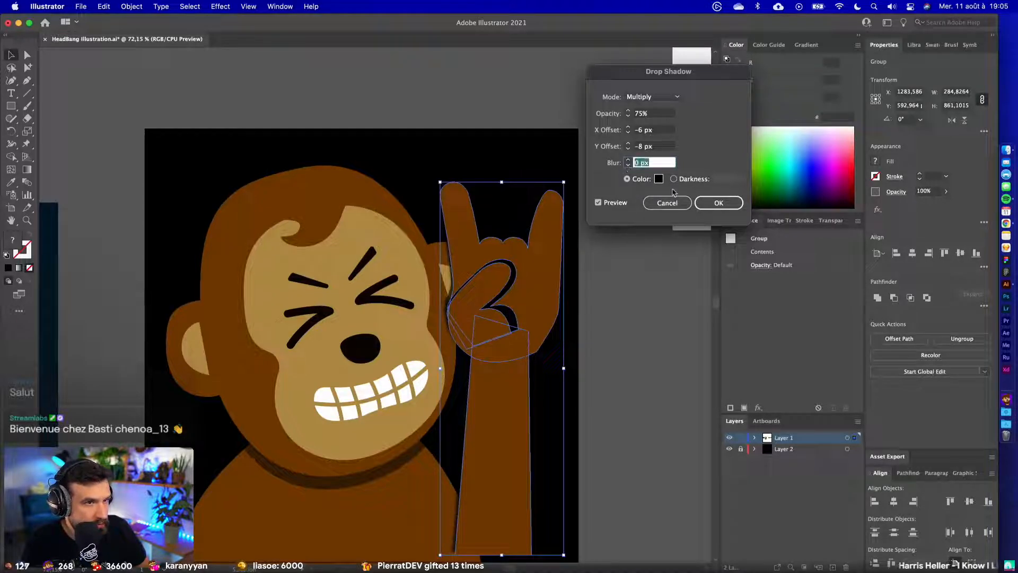
left_click(627, 133)
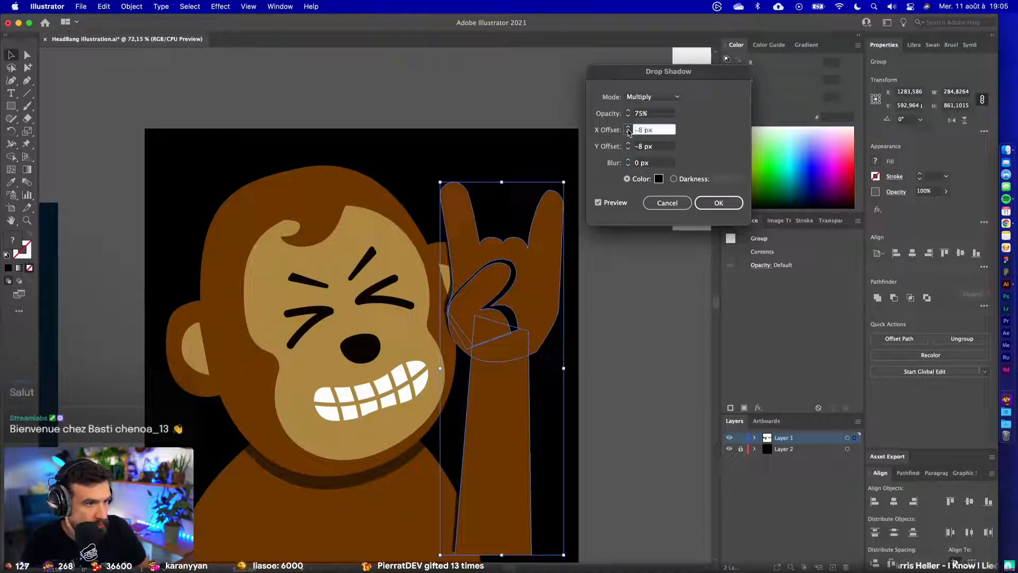
left_click(627, 150)
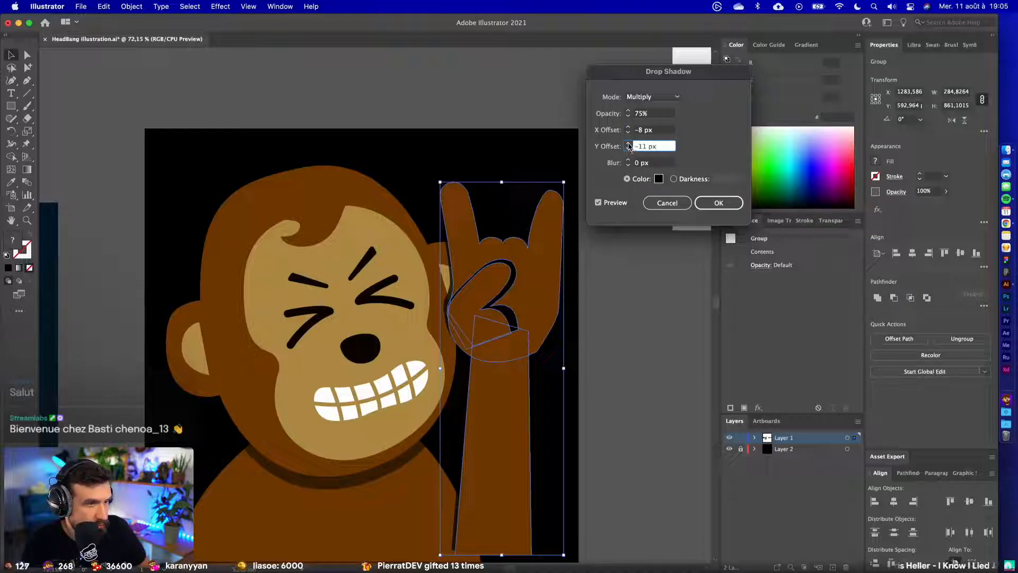
left_click(627, 144)
left_click(628, 144)
left_click(628, 144)
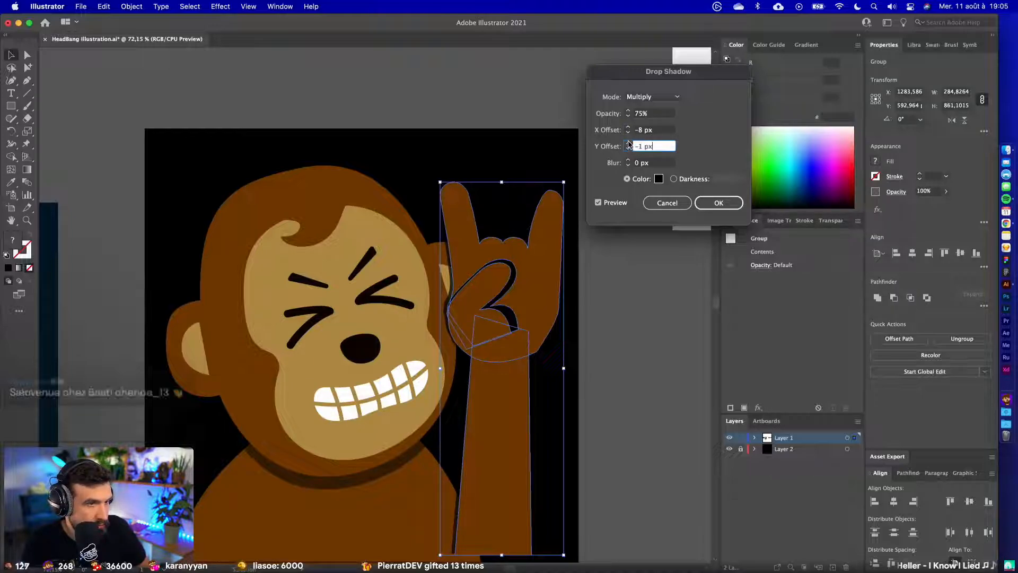
- Set the arm shadow's X offset to -19 px, raise its opacity, and apply the effect
left_click(627, 132)
left_click(628, 133)
left_click(628, 132)
left_click(627, 132)
left_click(628, 133)
left_click(628, 133)
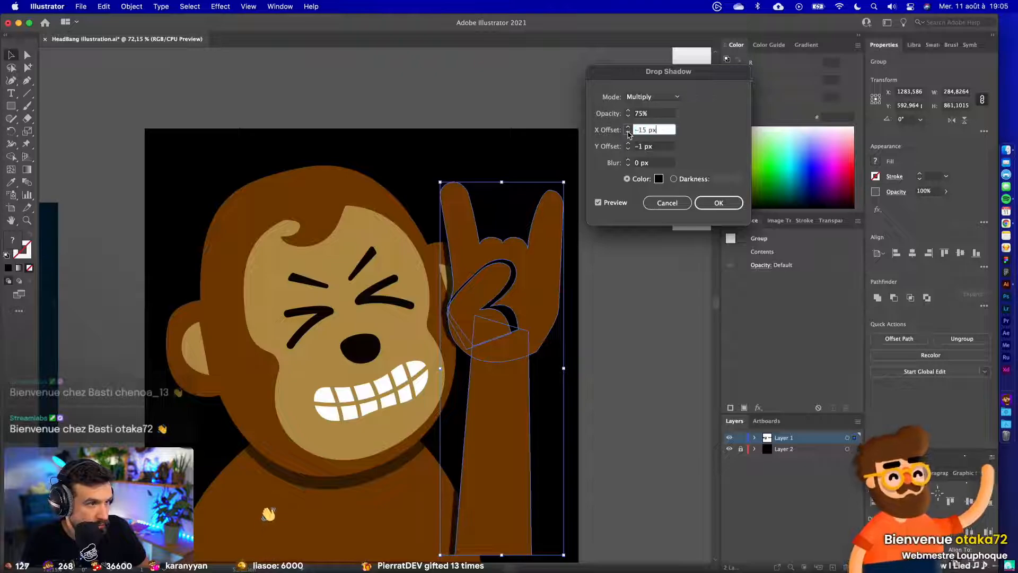
left_click(628, 133)
left_click(628, 133)
left_click(628, 132)
left_click(628, 132)
left_click(628, 133)
left_click(591, 115)
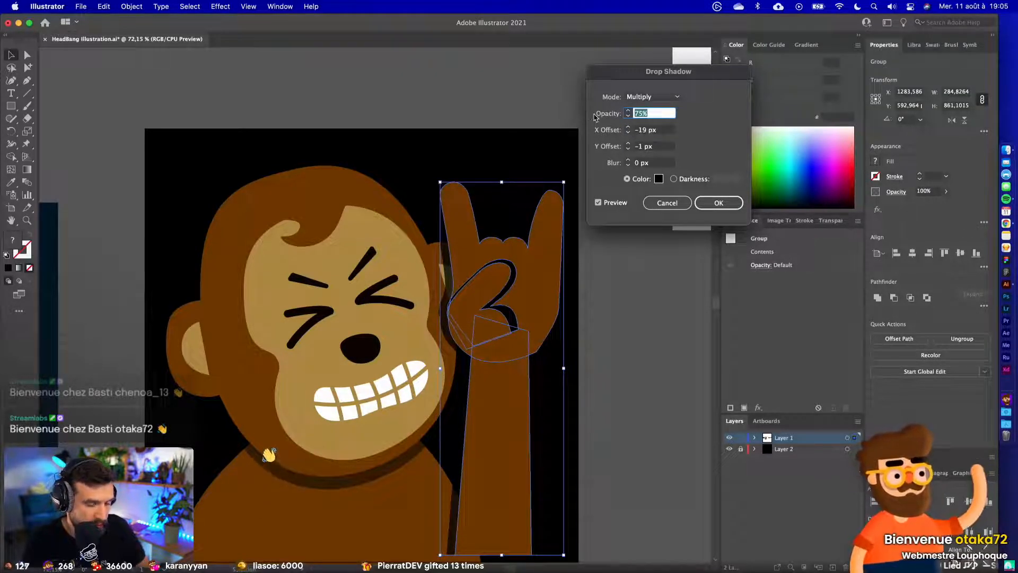
key("Return")
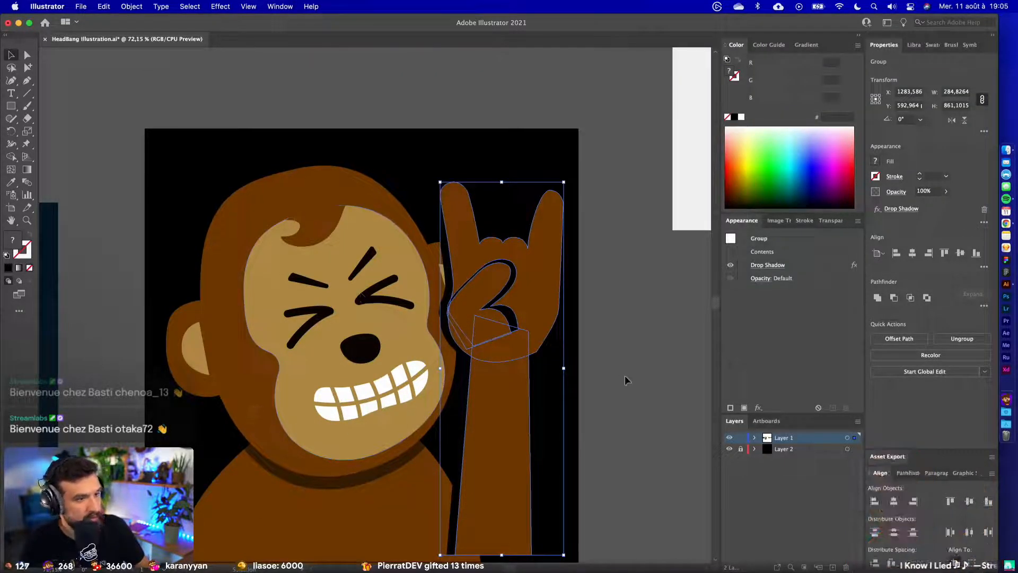
- Examine the shadowed arm at reduced size and compare the illustration with the sketch and the finished monkey emotes
scroll(629, 379, "down", 2)
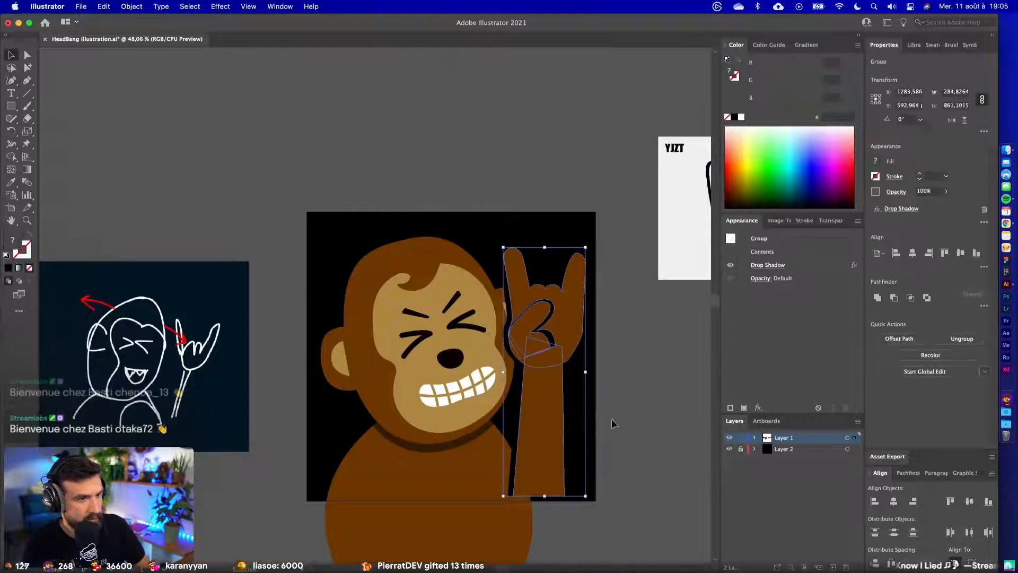
left_click(677, 397)
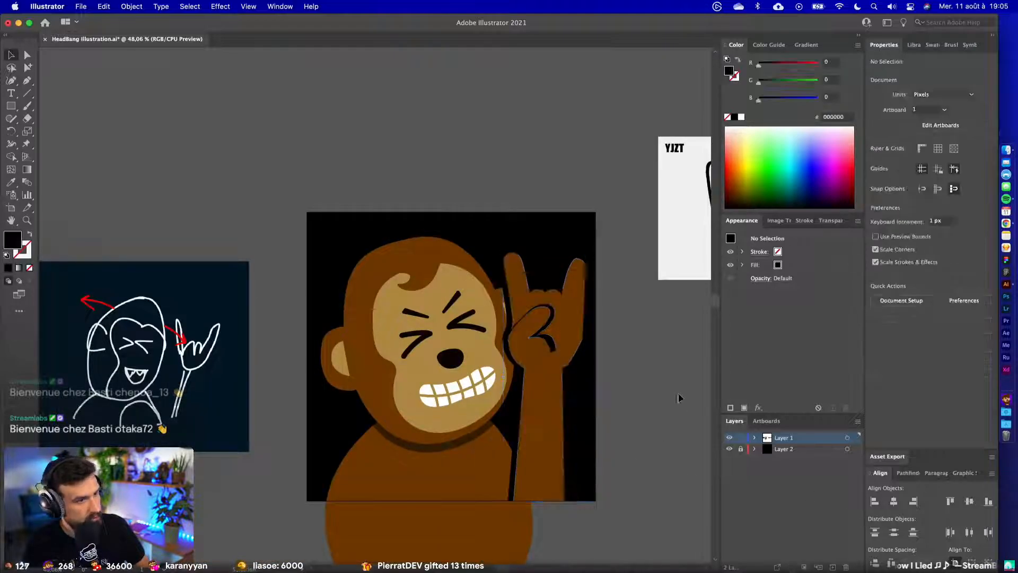
scroll(646, 379, "down", 3)
scroll(527, 377, "right", 3)
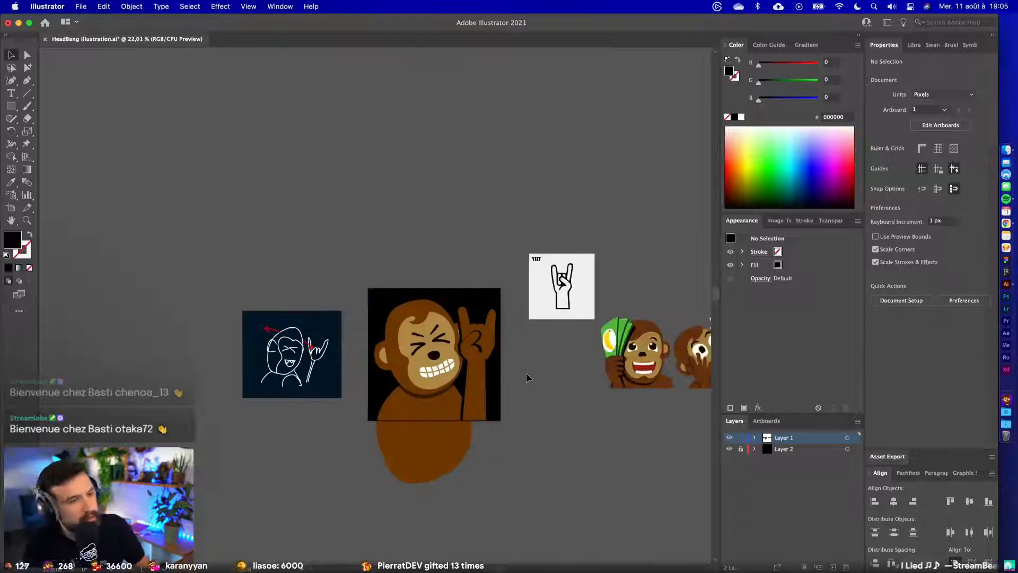
scroll(528, 377, "down", 5)
scroll(424, 387, "up", 5)
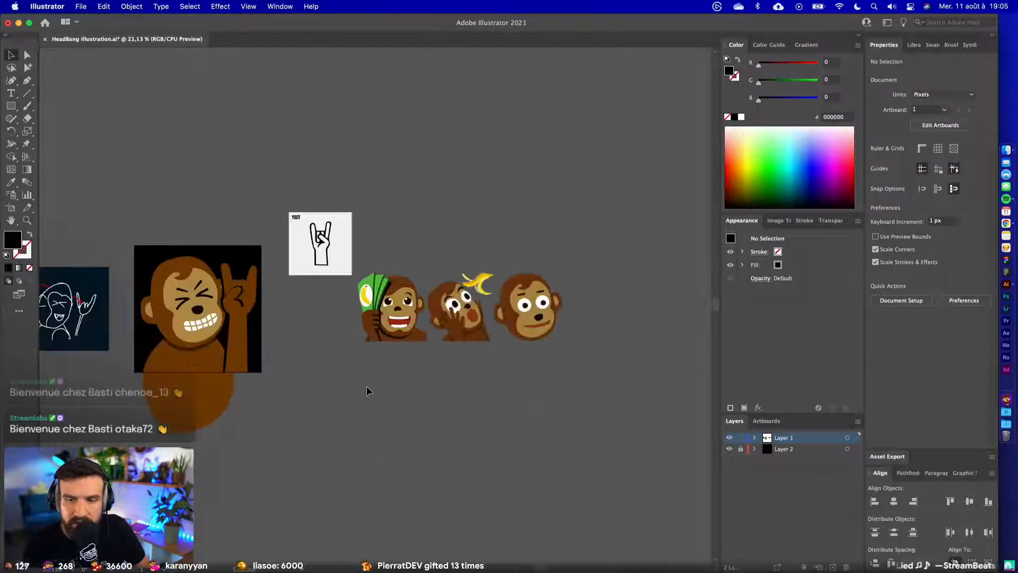
scroll(346, 379, "left", 10)
scroll(346, 378, "up", 2)
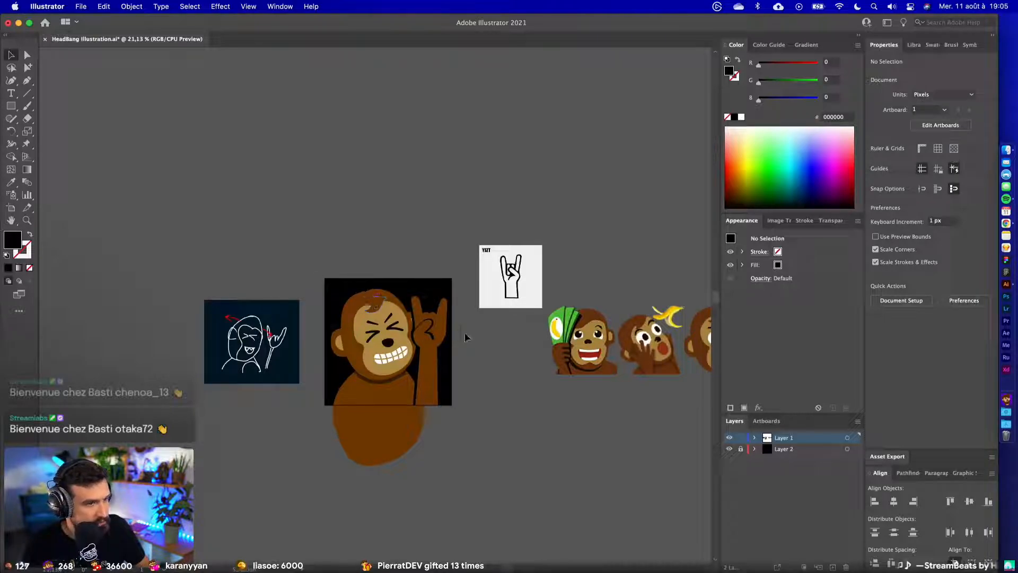
scroll(451, 339, "up", 3)
scroll(350, 334, "up", 3)
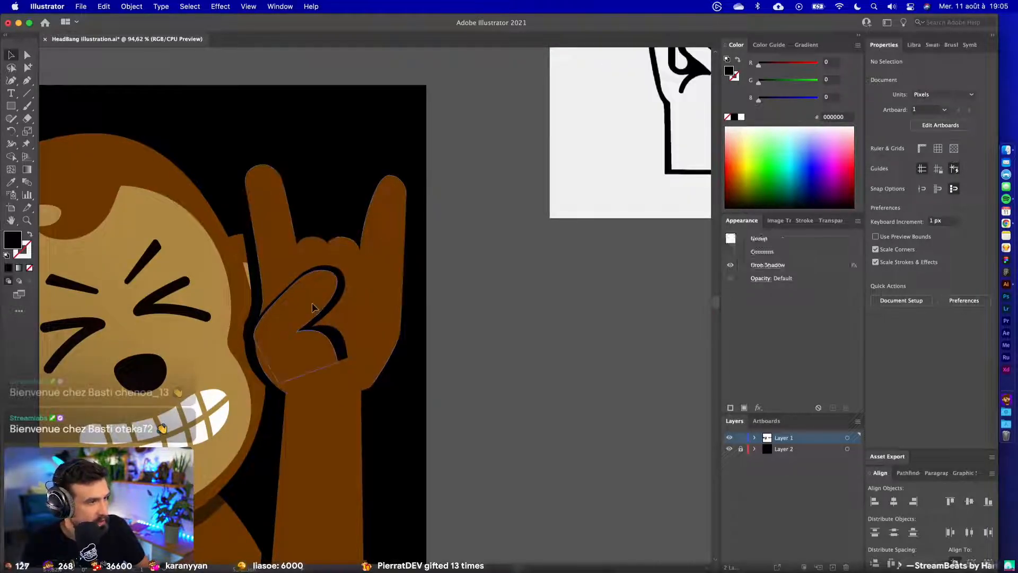
- Scale the thumb and its black shadow down slightly together inside the arm group
left_click(313, 307)
double_click(322, 284)
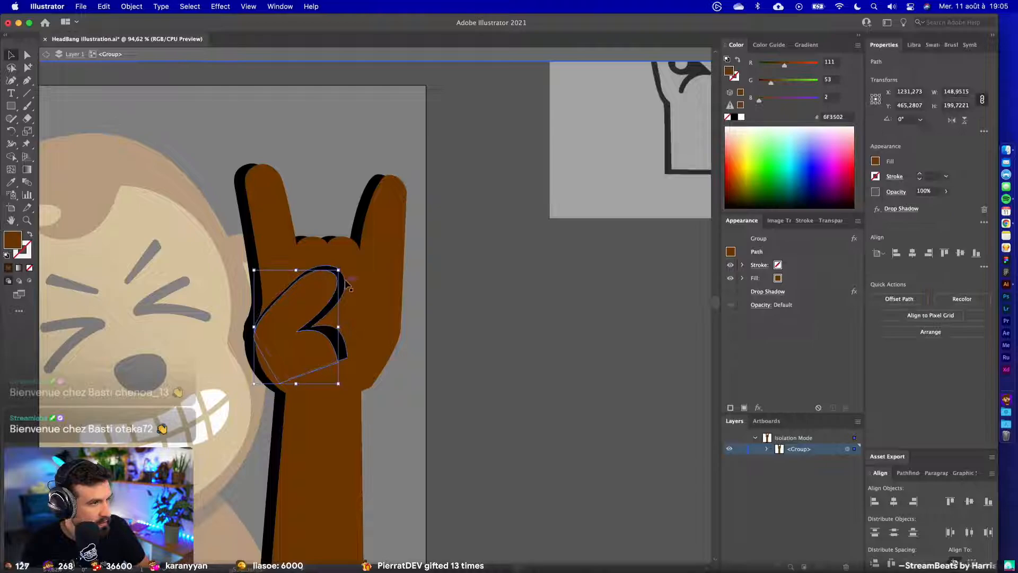
left_click(346, 272, "shift")
left_click_drag(345, 268, 334, 276)
left_click(439, 403)
scroll(438, 402, "left", 5)
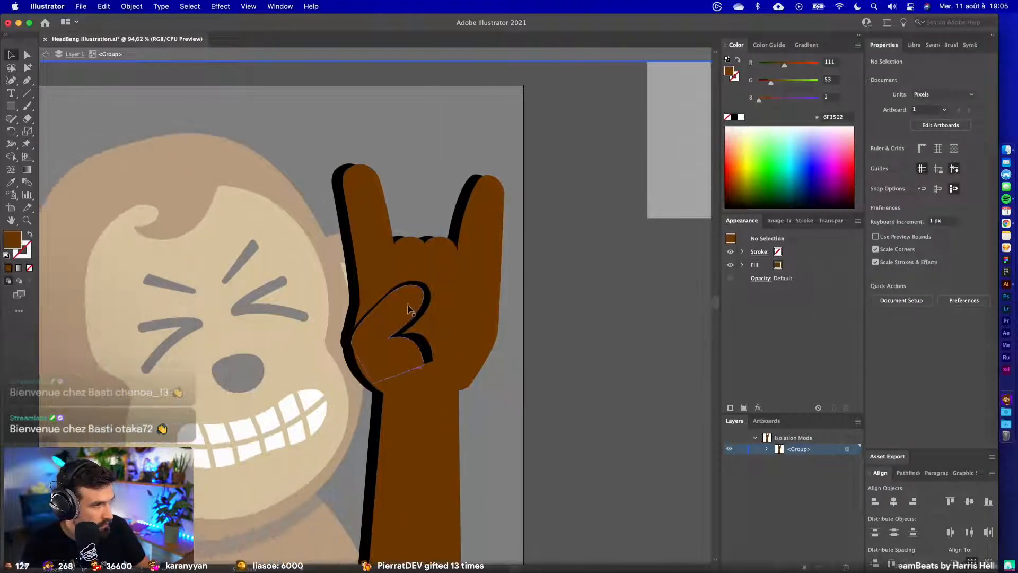
- Nudge the thumb's black shadow shape up 4 px and deselect it
left_click(411, 285)
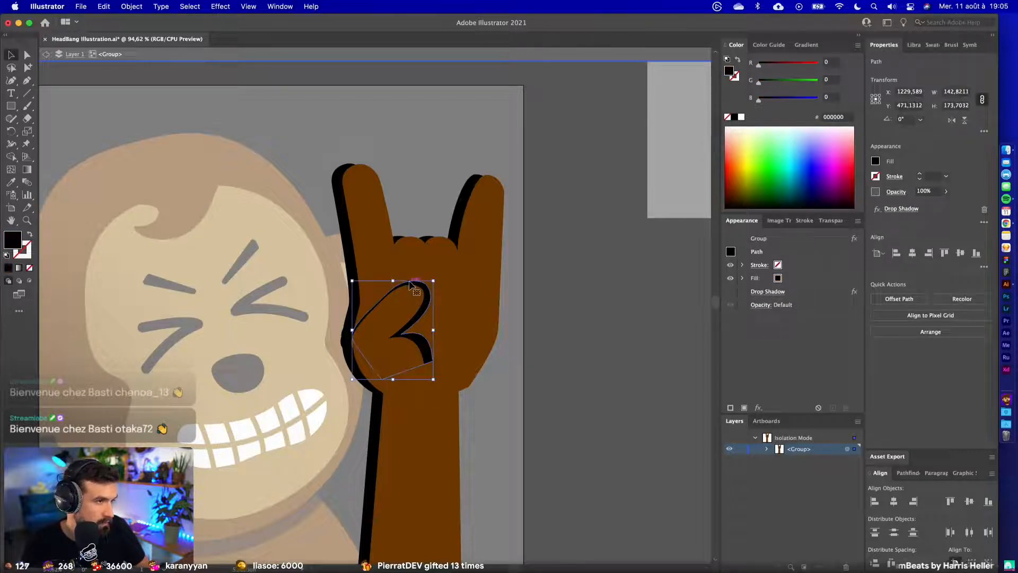
key("Up")
key("Up")
key("Up")
key("Up")
scroll(415, 301, "right", 1)
key("shift+super+a")
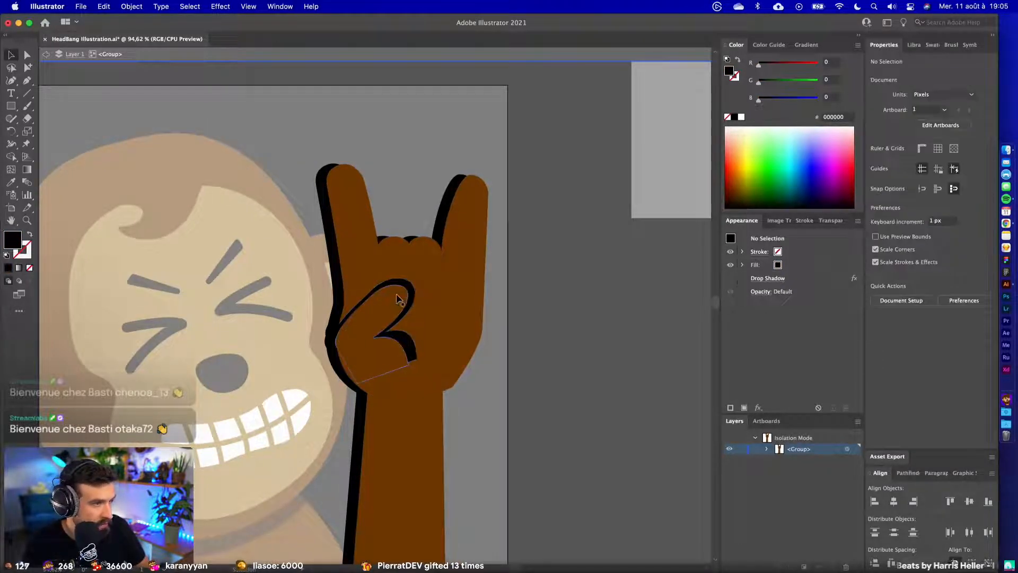
- Enlarge the thumb and its black shadow together to about 156 × 199 px and shift them slightly down
scroll(396, 297, "up", 5)
left_click(394, 301)
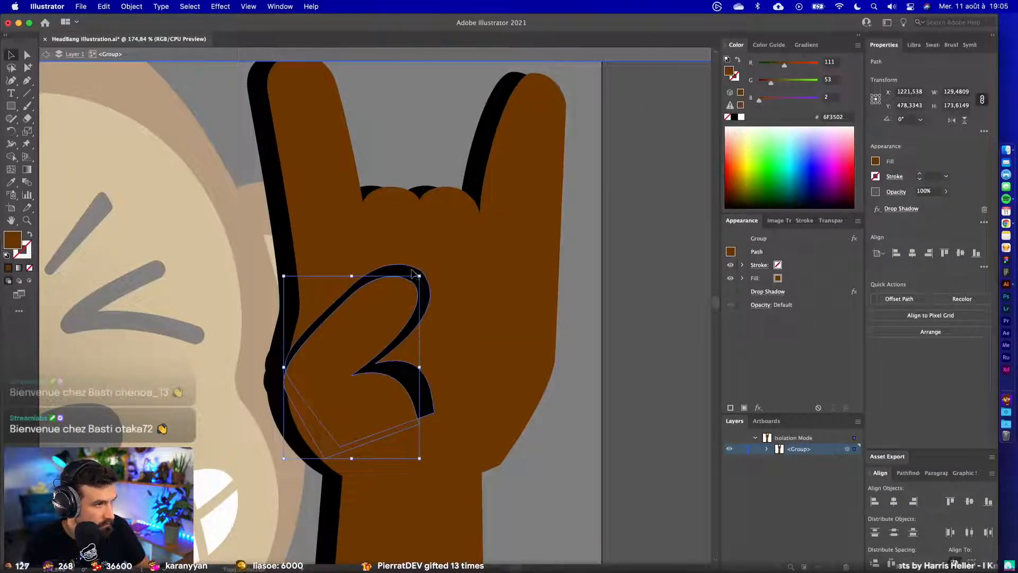
left_click(430, 271, "shift")
left_click_drag(436, 264, 442, 256)
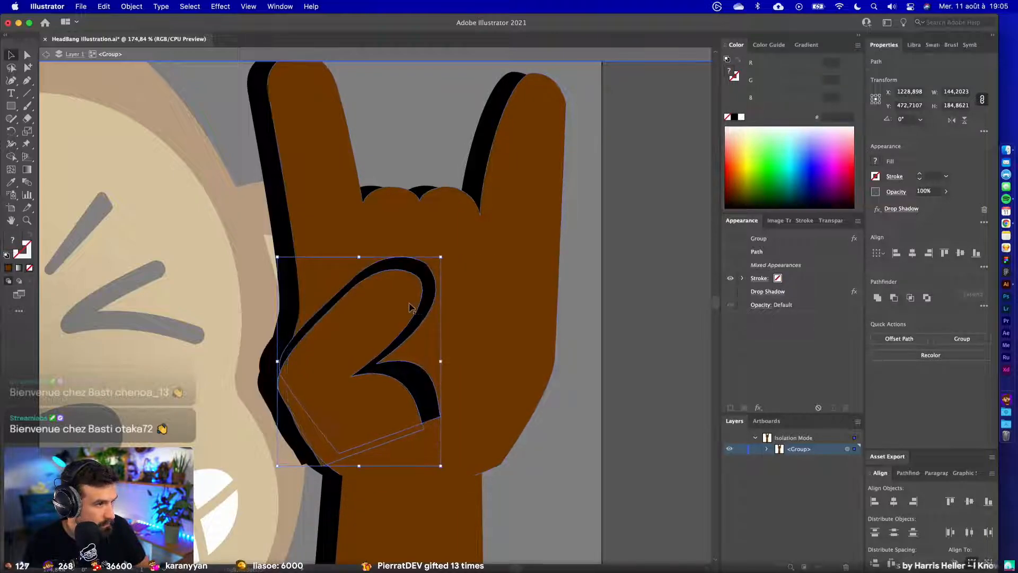
left_click_drag(339, 365, 345, 375)
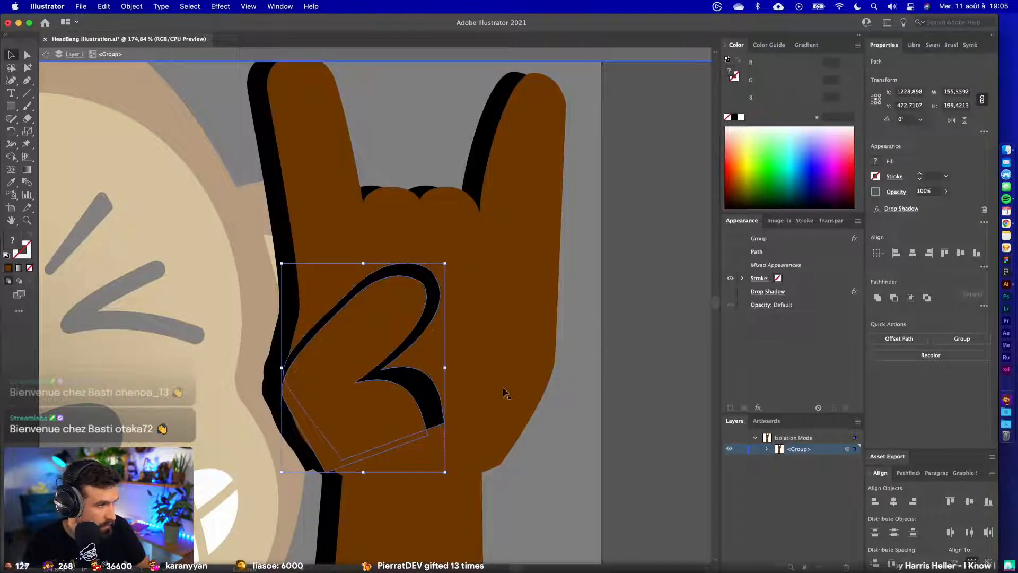
- Nudge the thumb and its shadow together 12 px right and 4 px up
key("Right")
key("Right")
key("Right")
key("Right")
key("Right")
key("Right")
key("Right")
key("Right")
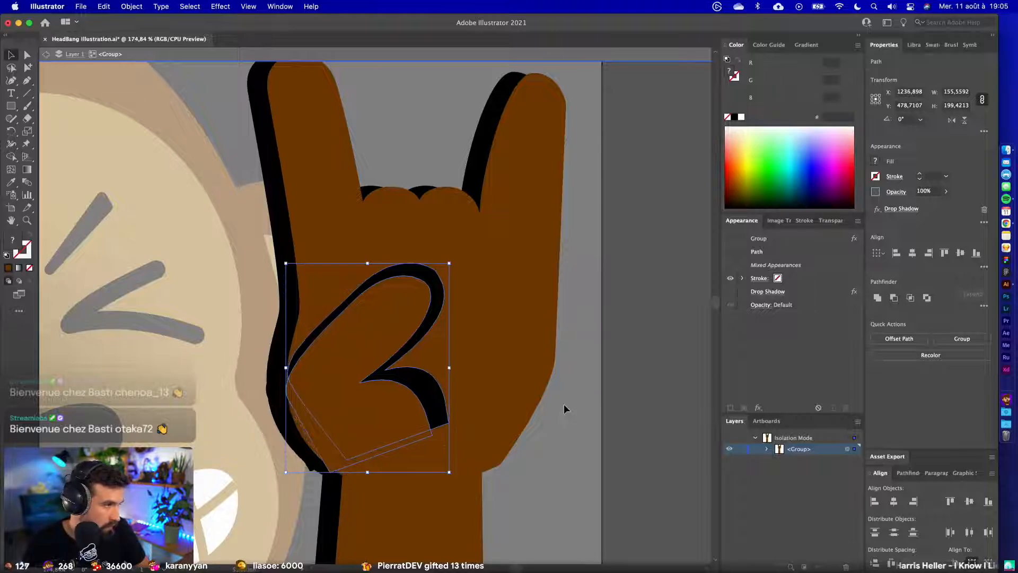
key("Up")
key("Up")
key("Up")
key("Up")
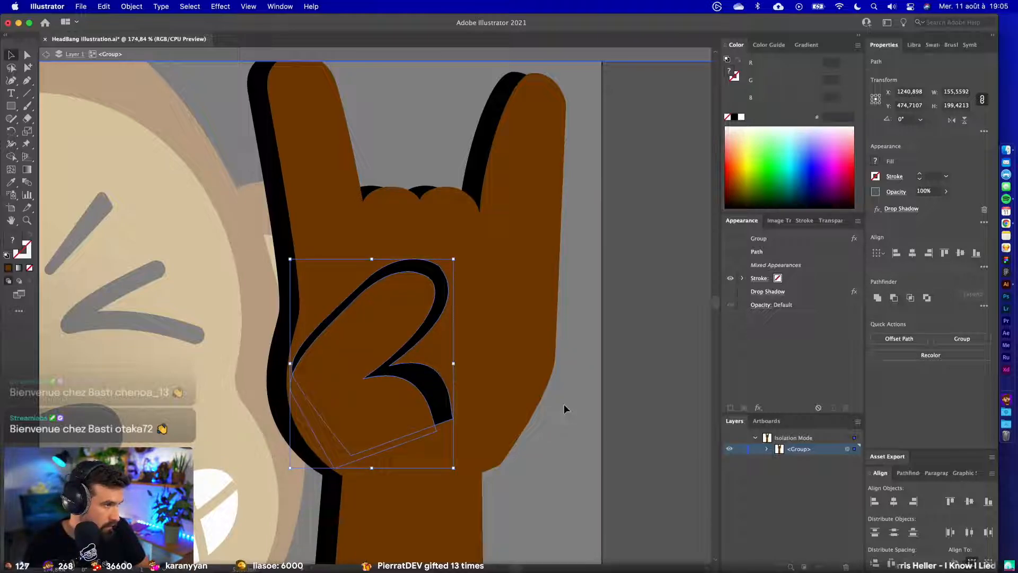
left_click(564, 408)
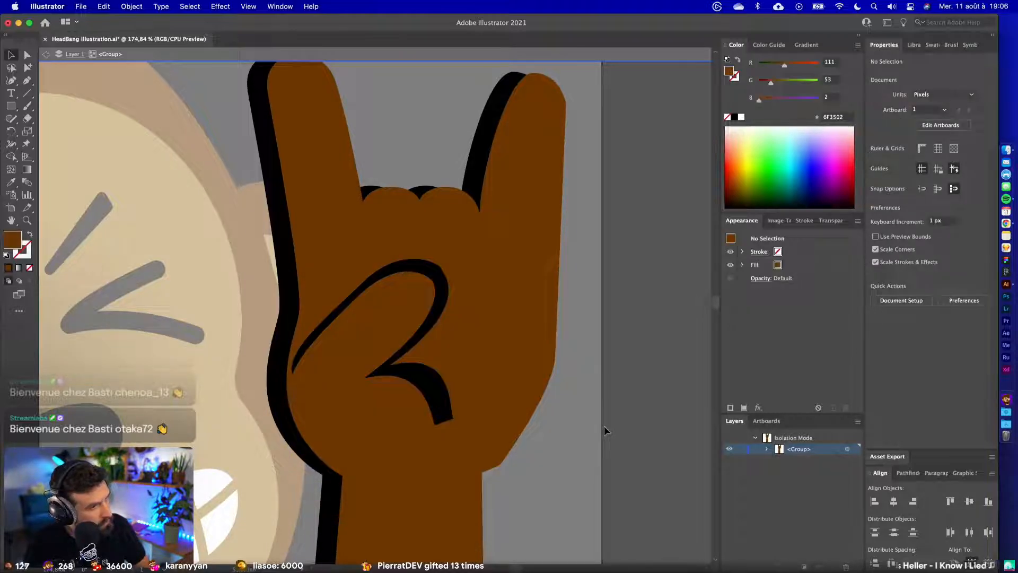
- Nudge the brown thumb shape alone 4 px left, widening the black shadow beside it
left_click(372, 406)
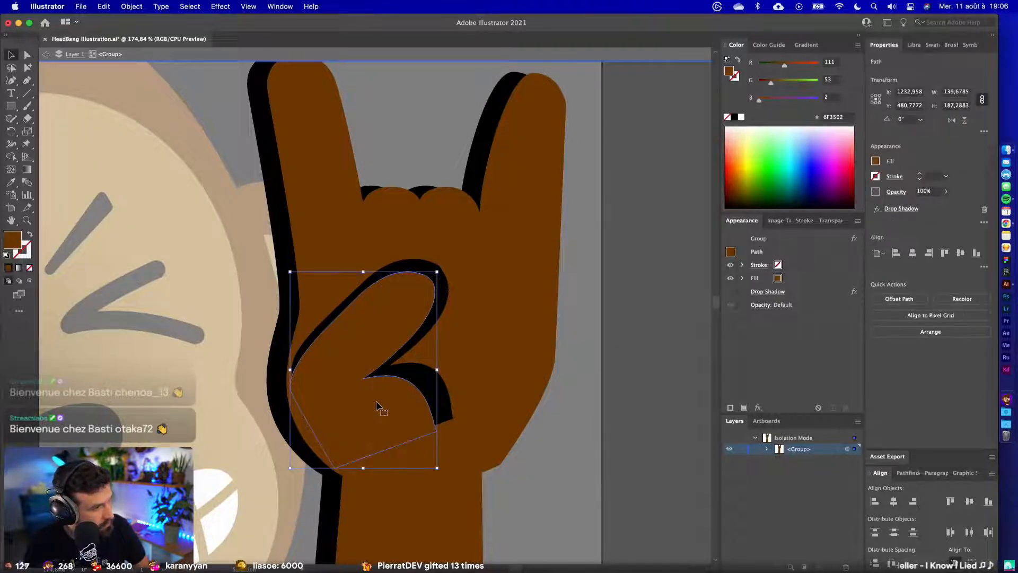
key("Left")
key("Left")
key("Left")
key("Left")
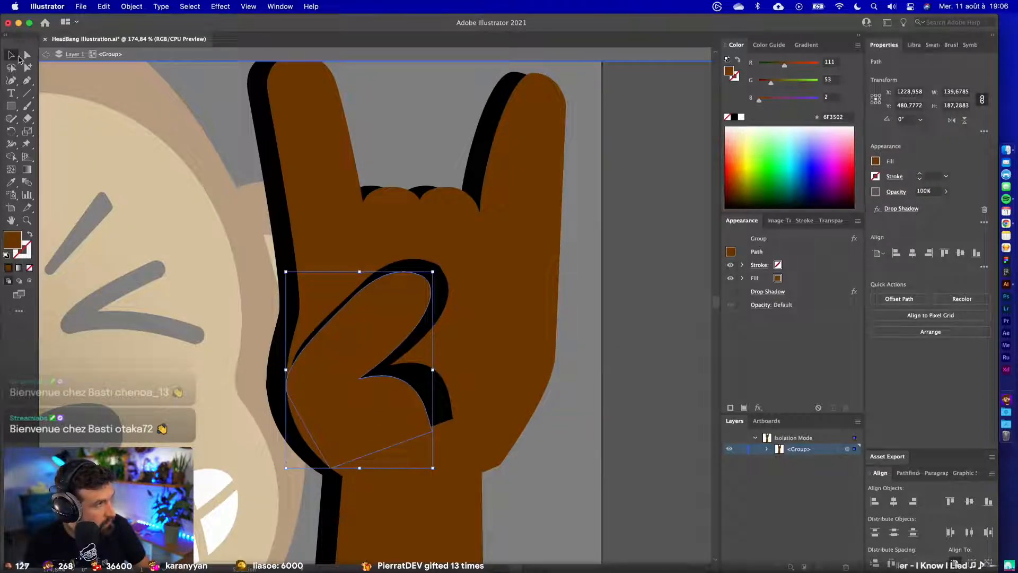
- Adjust the curve of the brown thumb's outer edge near the palm and exit the arm group's isolation
left_click(27, 55)
left_click_drag(288, 395, 290, 348)
double_click(620, 397)
scroll(620, 397, "down", 5)
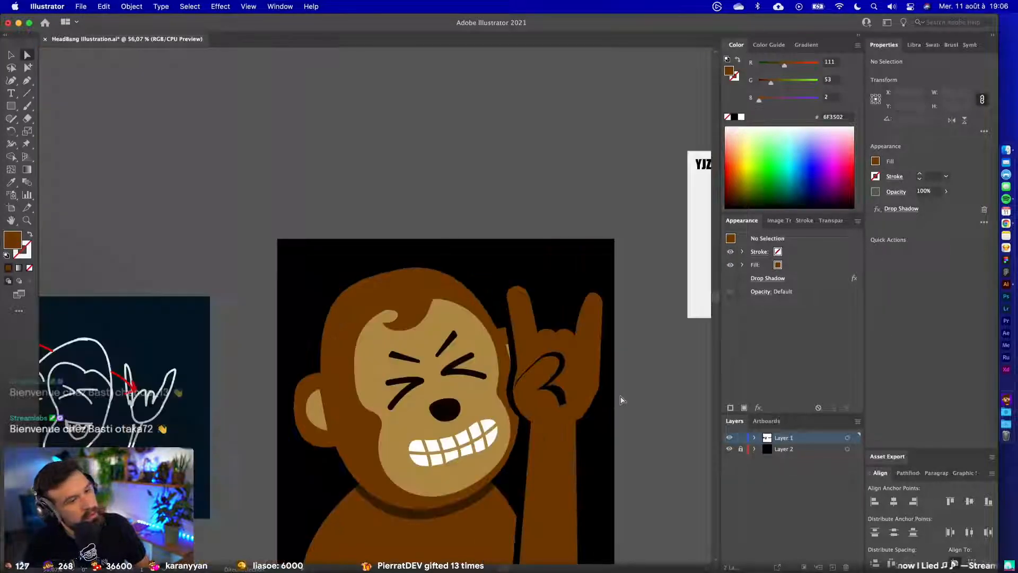
- Taper the lower end of the thumb's black shadow to a point by merging its outer corner into the thumb edge
scroll(619, 399, "right", 3)
scroll(493, 416, "up", 5)
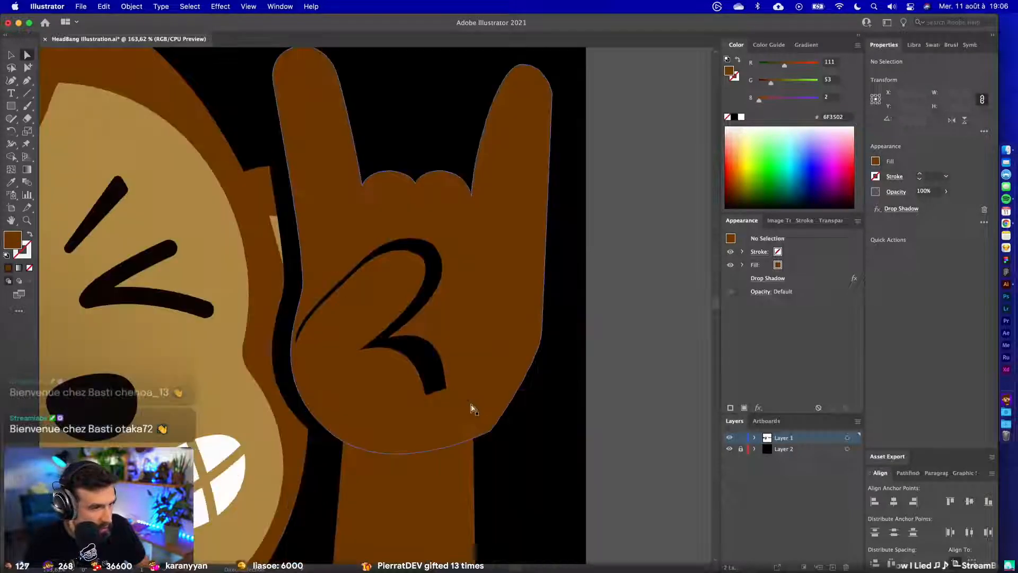
left_click(438, 384)
left_click_drag(447, 392, 426, 395)
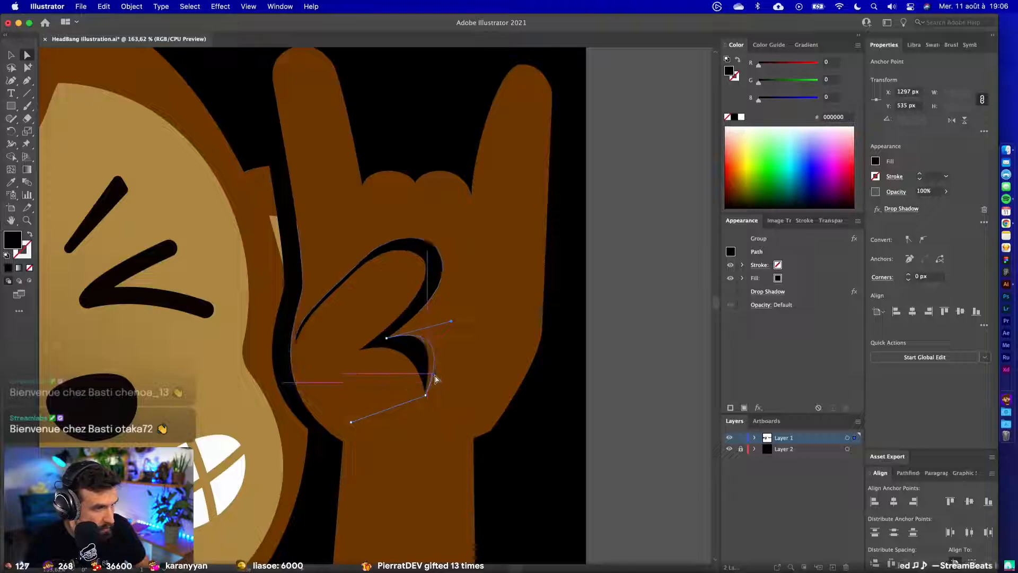
left_click(588, 445)
scroll(609, 440, "down", 5)
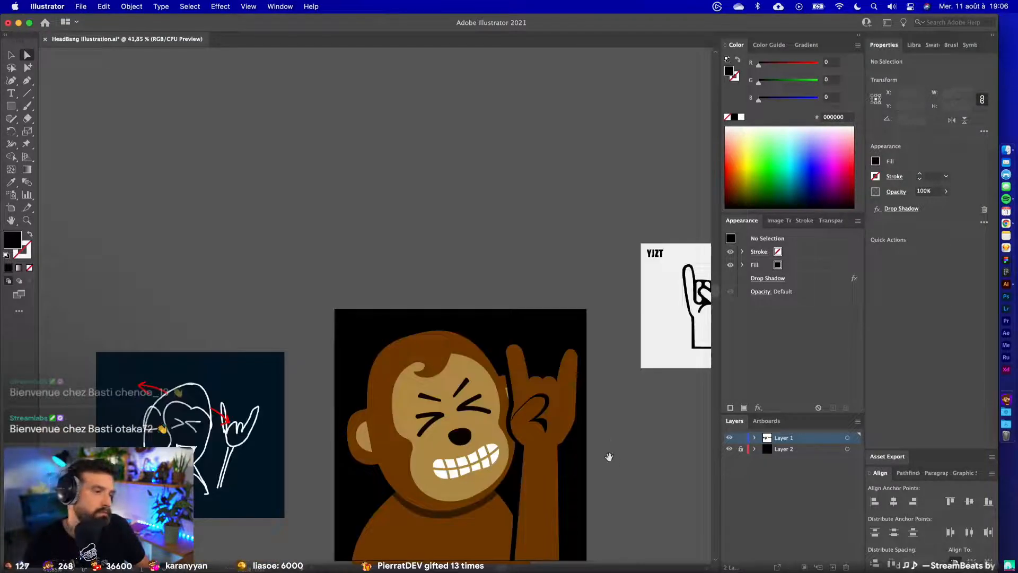
- Move the thumb shadow's outer anchor onto the palm edge at about X 1160, Y 502 px and smooth its curve
left_click_drag(609, 456, 526, 445)
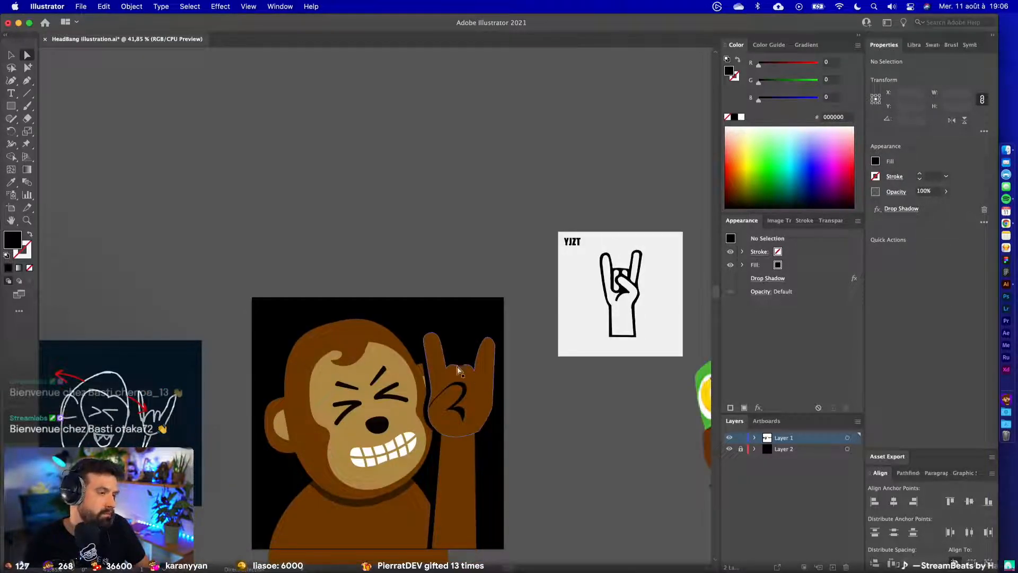
scroll(441, 386, "up", 4)
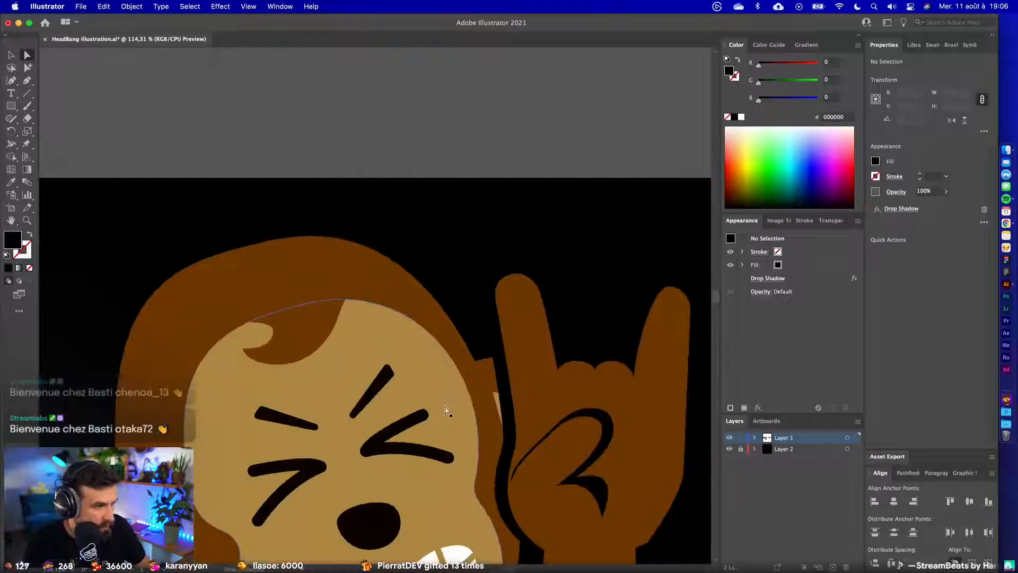
left_click(591, 413)
scroll(532, 500, "up", 5)
left_click_drag(456, 365, 381, 223)
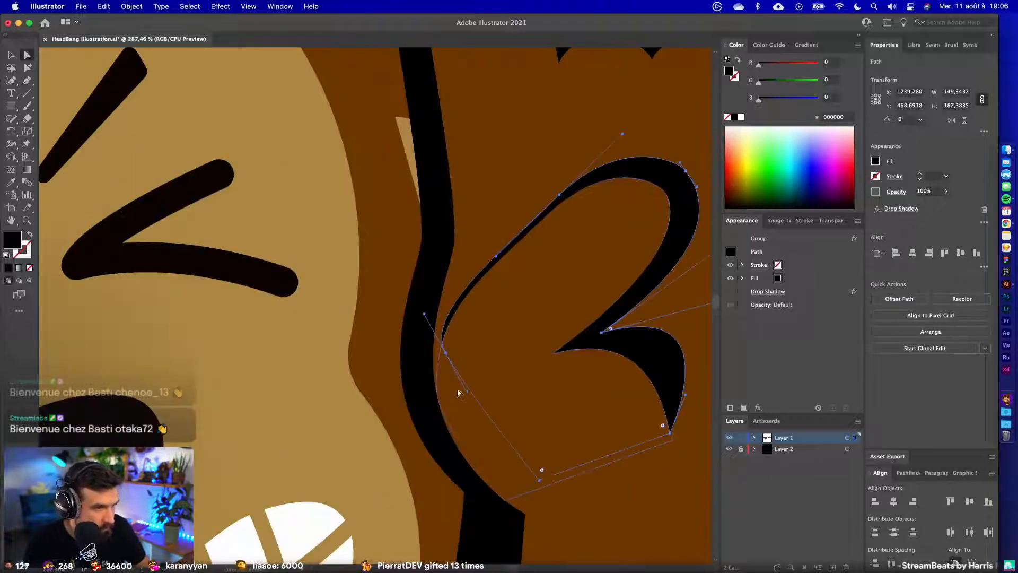
left_click_drag(444, 349, 433, 375)
left_click_drag(414, 337, 437, 293)
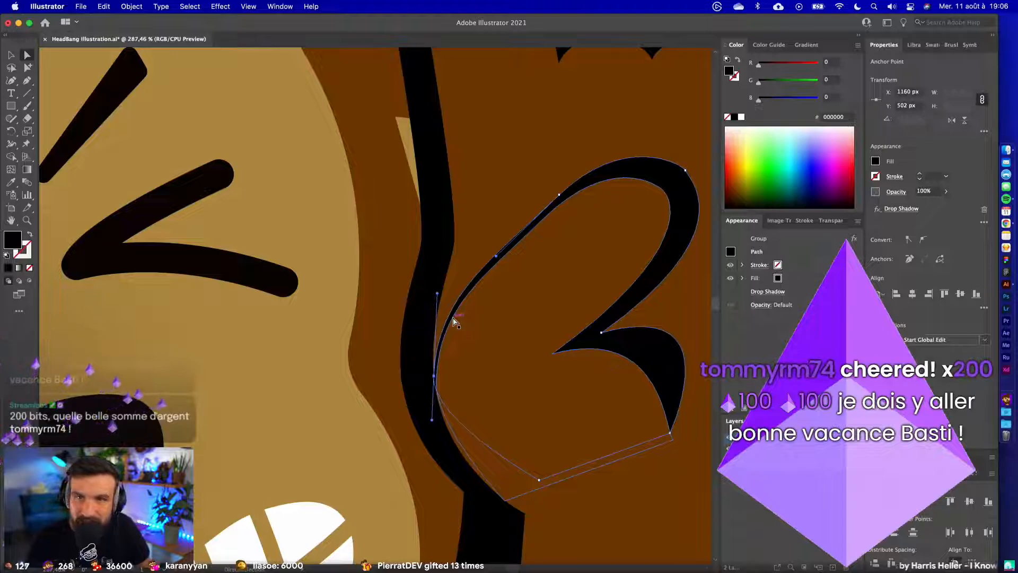
- Flatten the upper curve of the shadow's lower lobe below the thumb notch and deselect the path
left_click(604, 334)
scroll(627, 345, "right", 5)
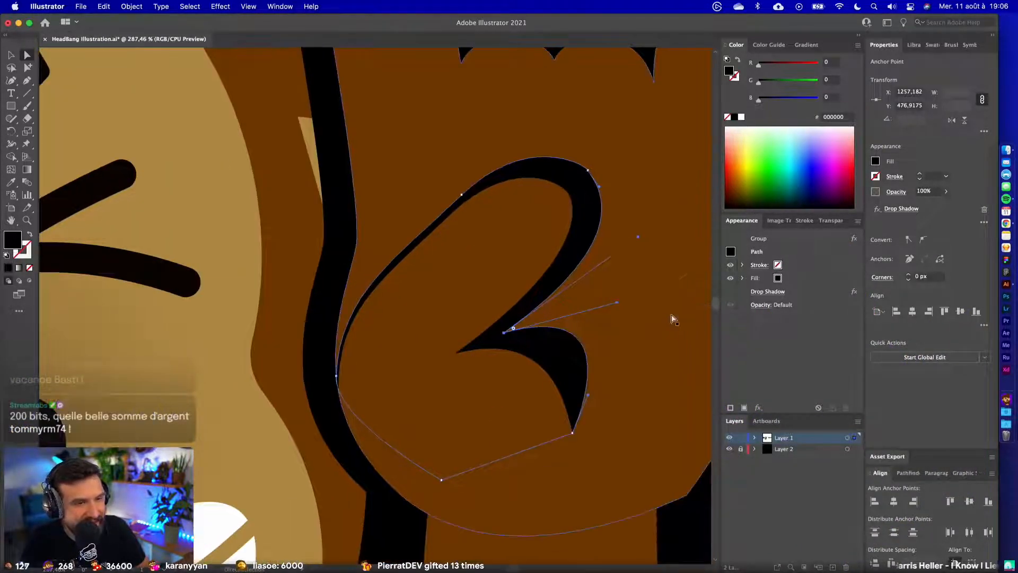
left_click_drag(617, 303, 607, 320)
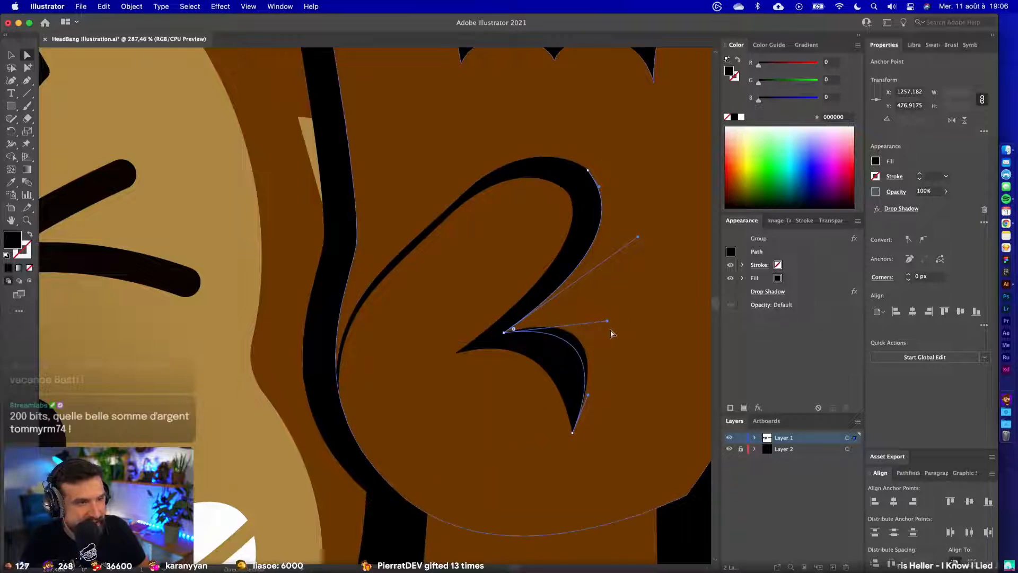
scroll(622, 368, "down", 10)
left_click(674, 415)
- Recolour the horns-hand palm shape bright red by raising its fill's R value to 252
left_click_drag(674, 392, 558, 440)
scroll(559, 437, "down", 4)
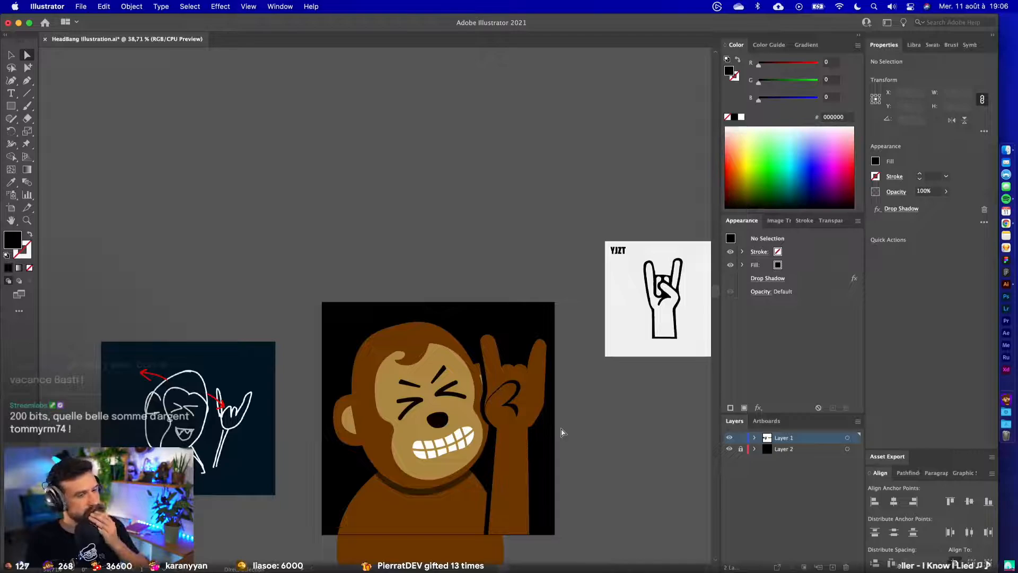
scroll(561, 427, "right", 2)
scroll(524, 459, "right", 5)
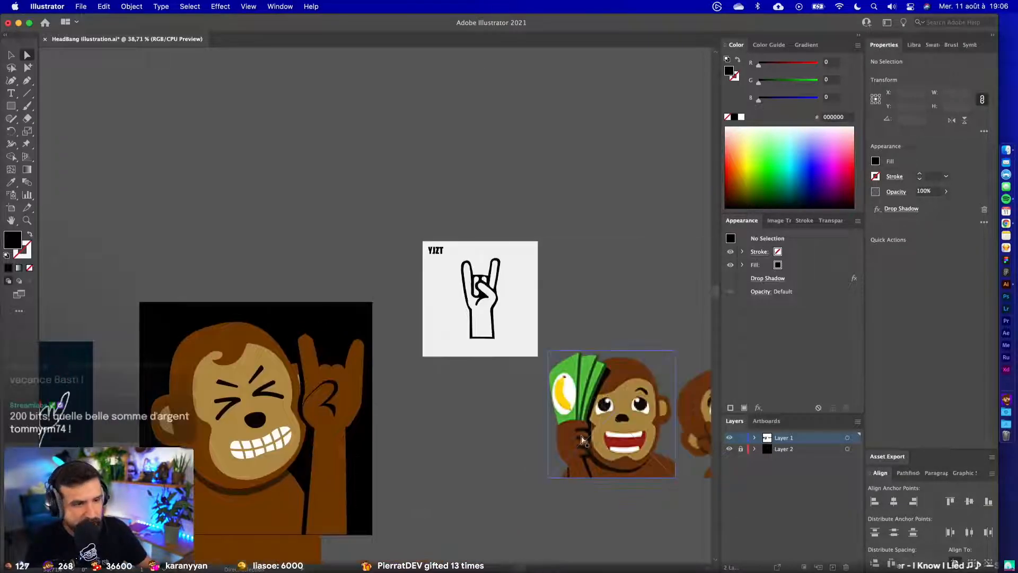
scroll(345, 359, "up", 8)
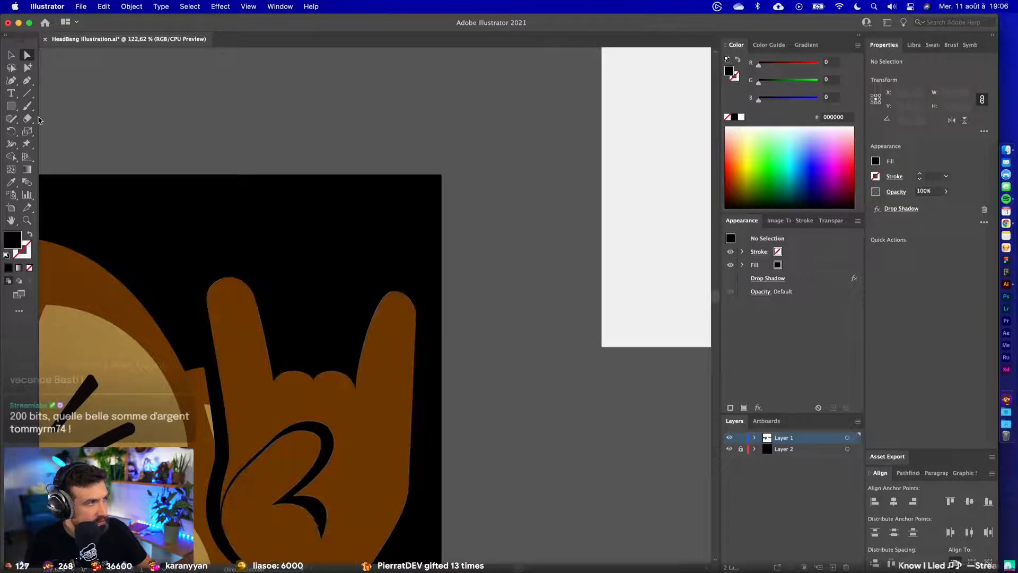
left_click(236, 341)
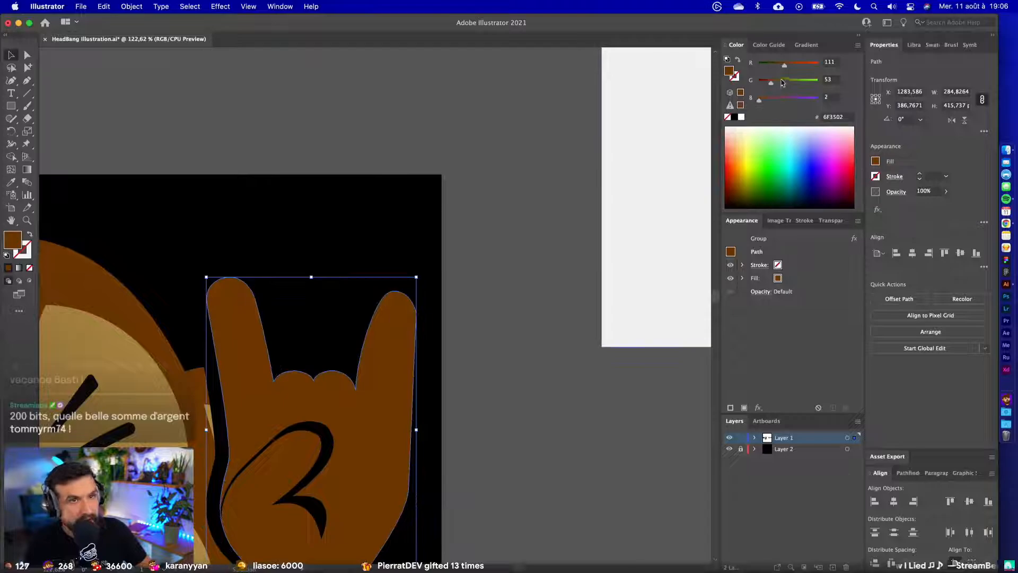
left_click_drag(784, 65, 817, 66)
- Isolate the arm group and undo the trial moves of the red hand shape
left_click_drag(415, 418, 480, 411)
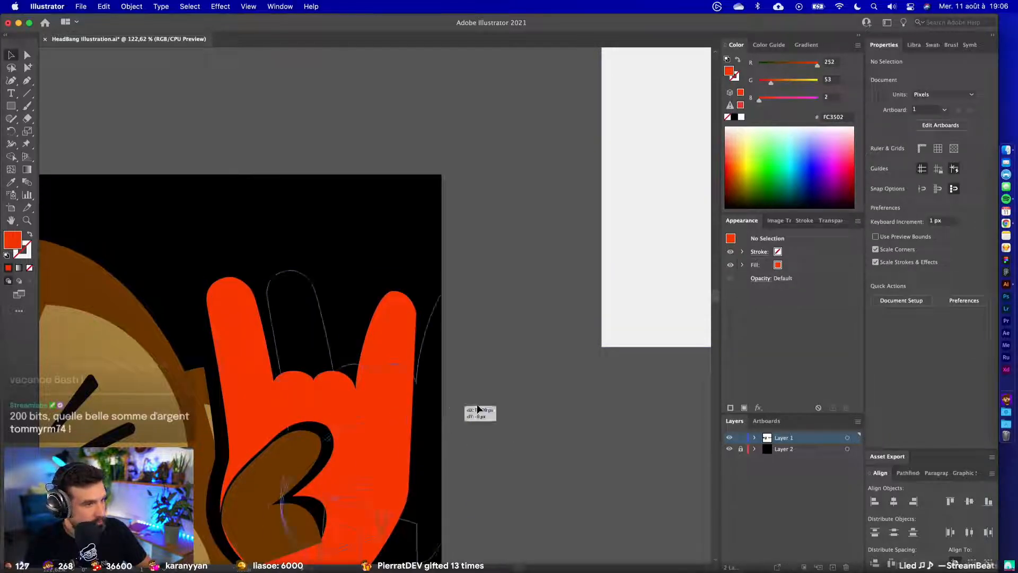
key("super+z")
double_click(360, 411)
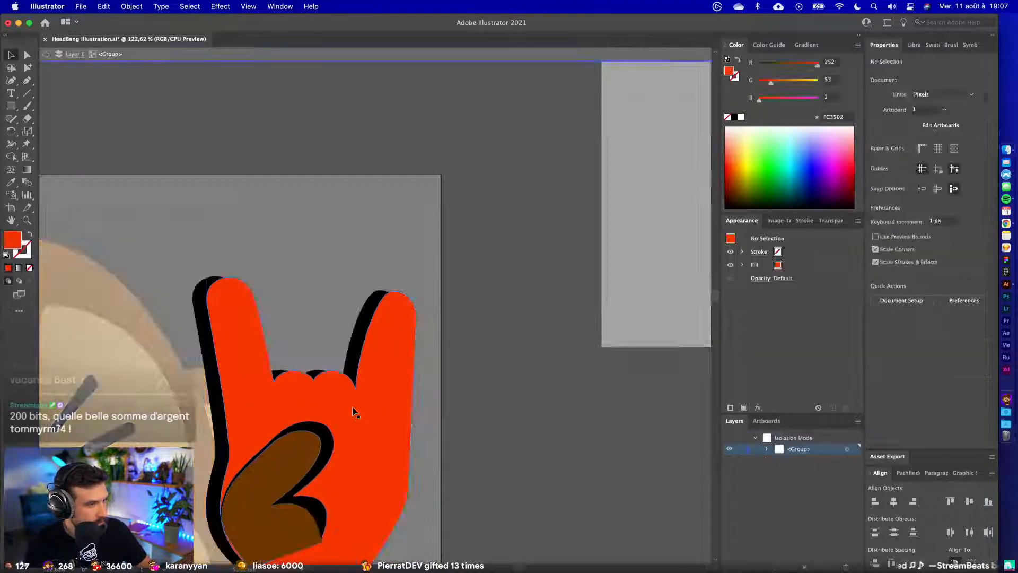
left_click_drag(348, 411, 435, 407)
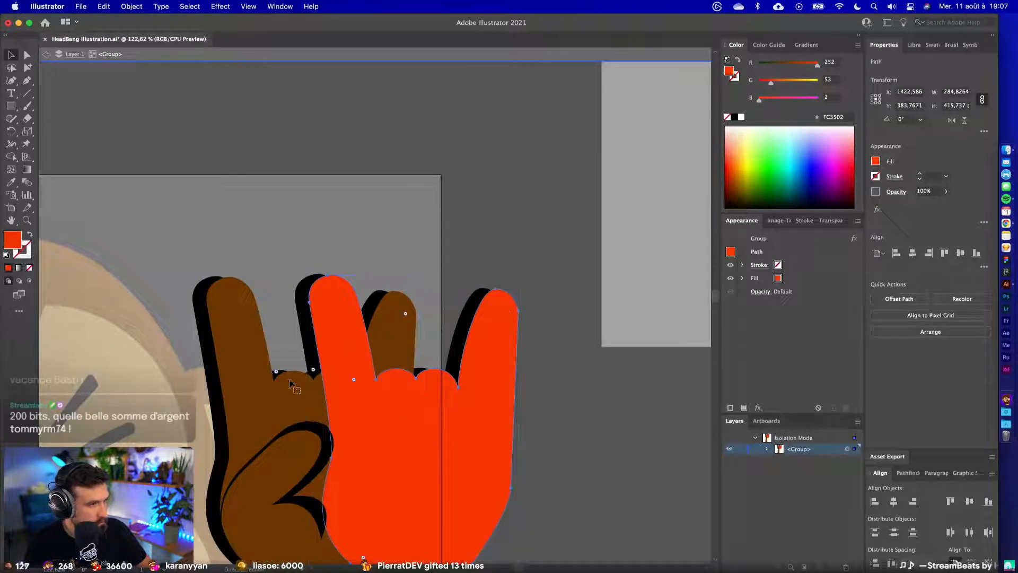
key("super+z")
- Draw a closed Pen shape between the two raised fingers, with two rounded arches for the taller folded fingers
scroll(199, 360, "up", 2)
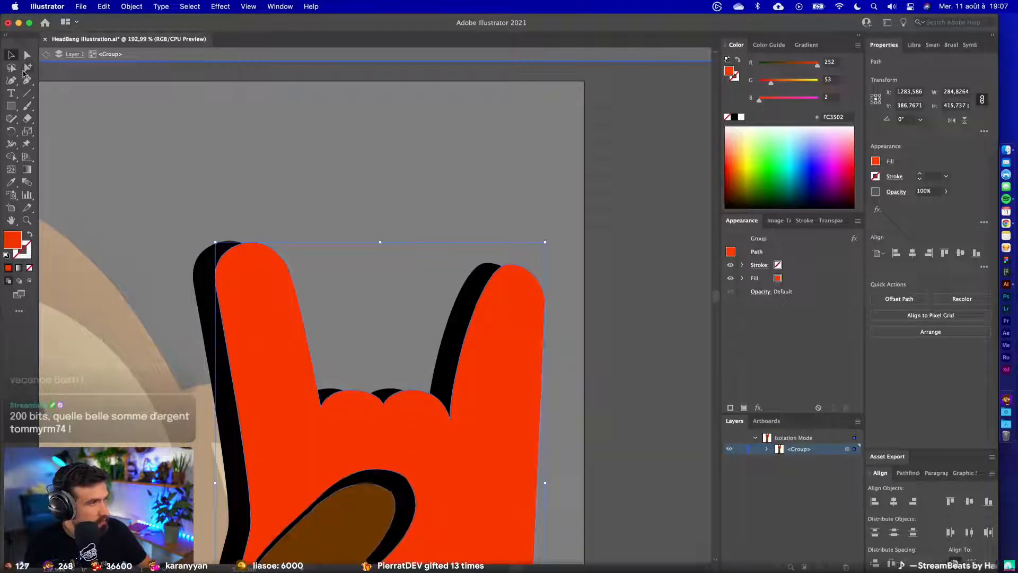
left_click(27, 80)
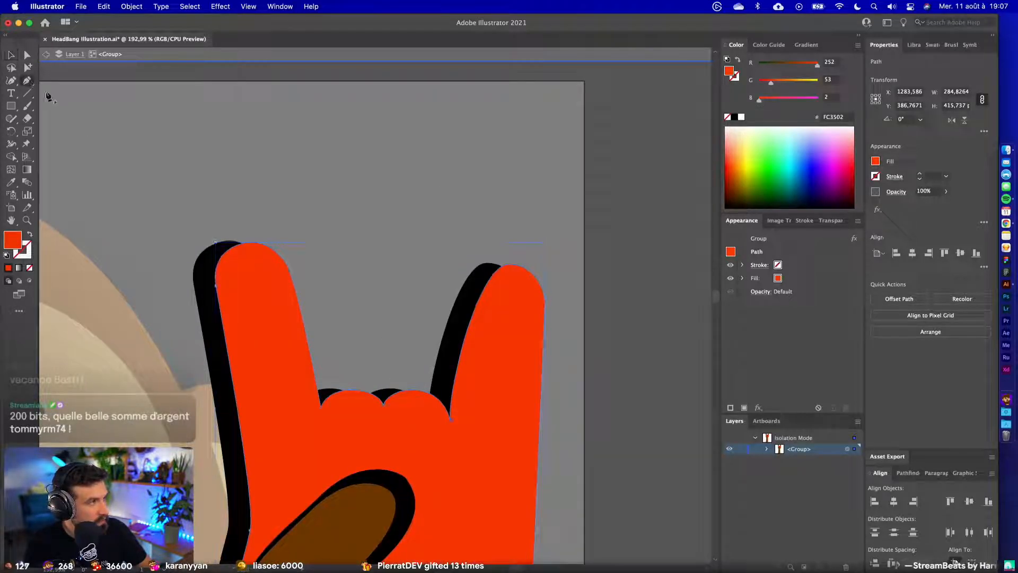
left_click(290, 257)
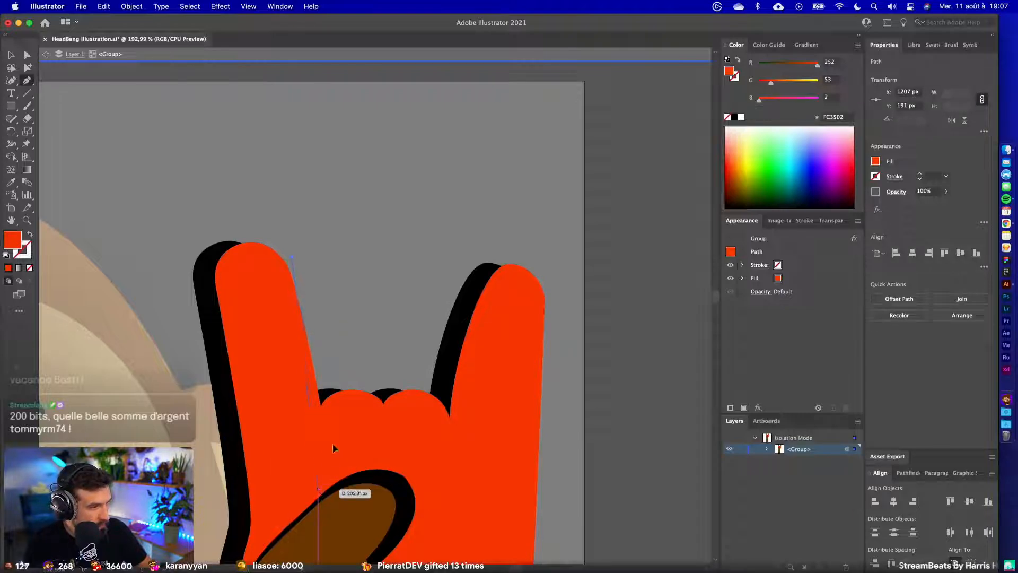
left_click_drag(332, 448, 358, 334)
left_click_drag(380, 463, 408, 529)
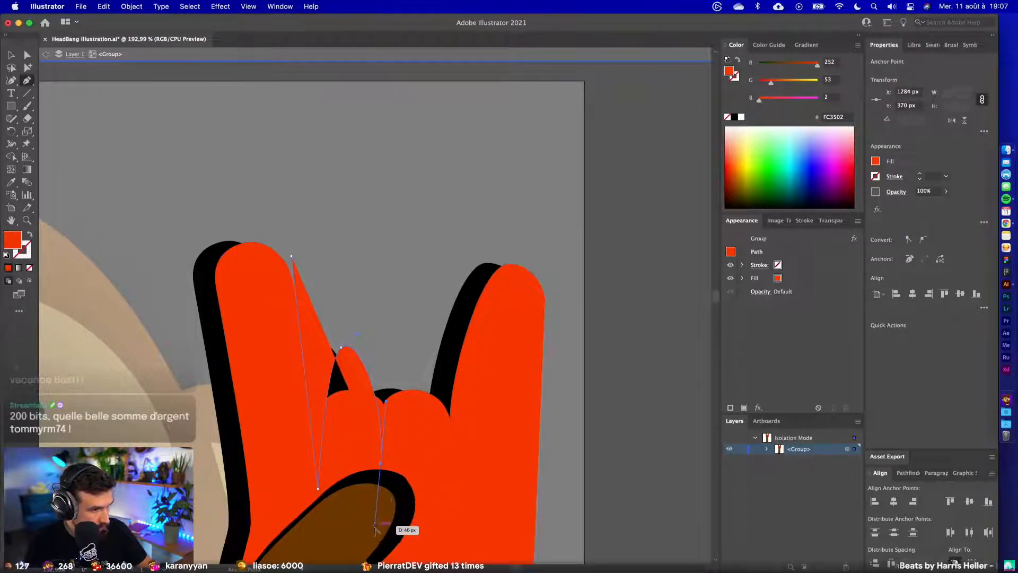
left_click_drag(399, 463, 405, 352)
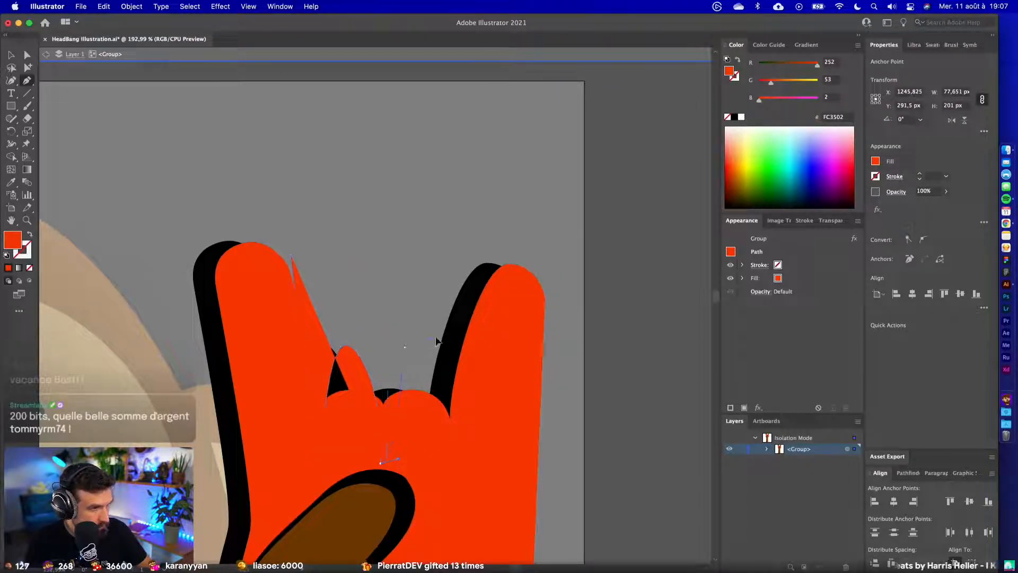
left_click(447, 477)
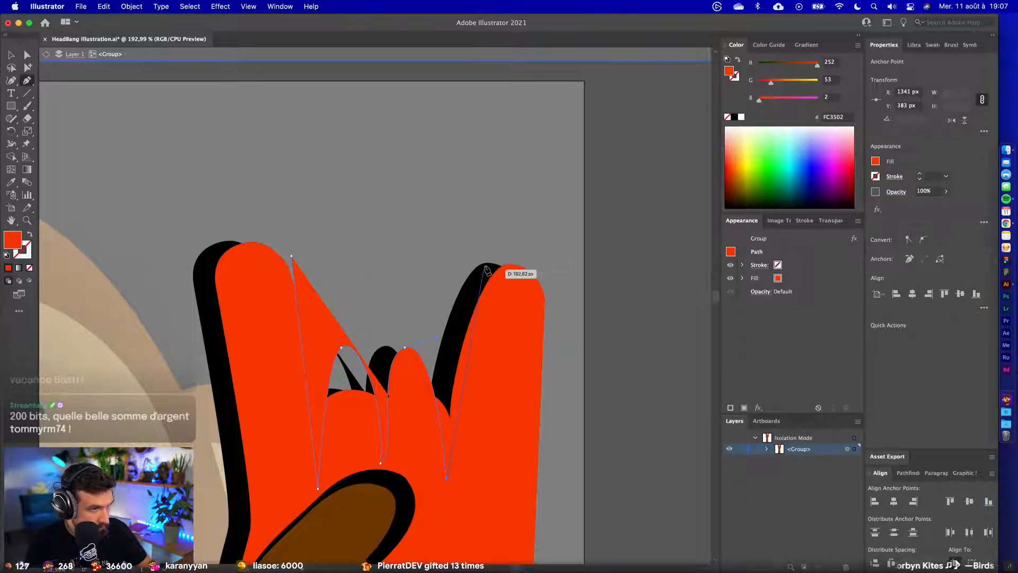
left_click_drag(483, 269, 504, 238)
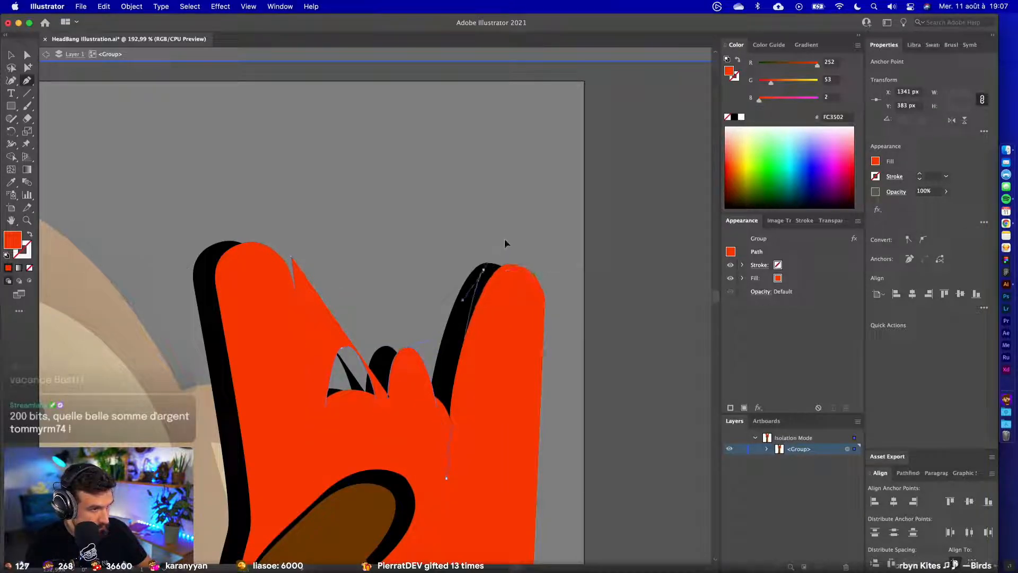
left_click(292, 257)
left_click(18, 56)
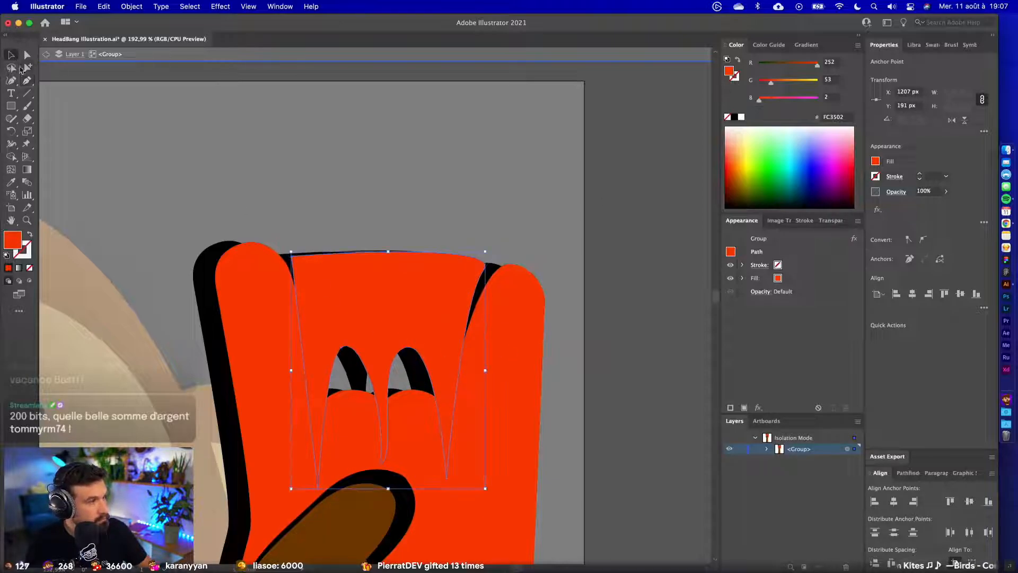
- Intersect the new folded-finger shape with the red hand copy, fill the resulting slivers black and deselect them
left_click(249, 299)
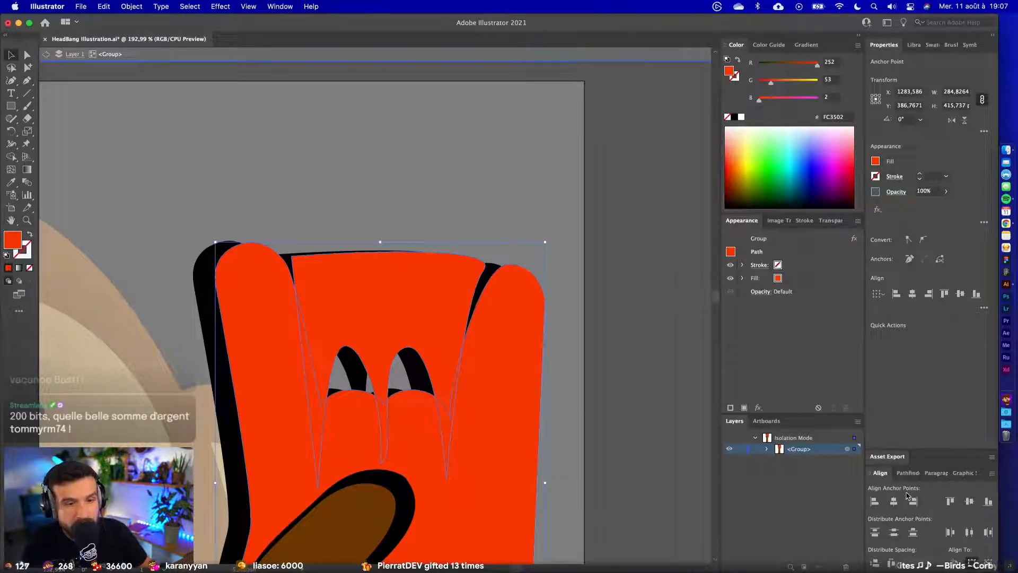
left_click(906, 473)
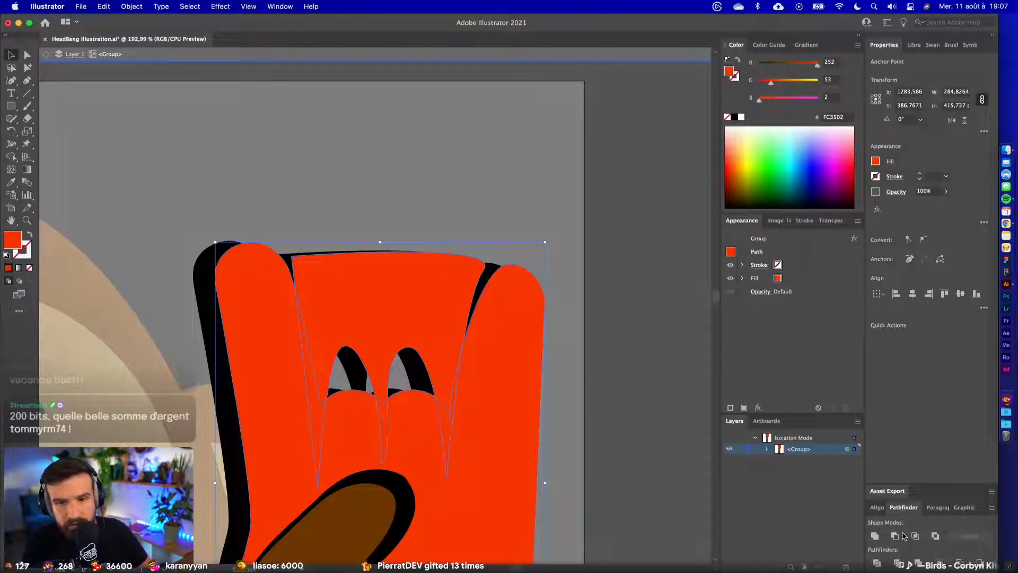
left_click(902, 537)
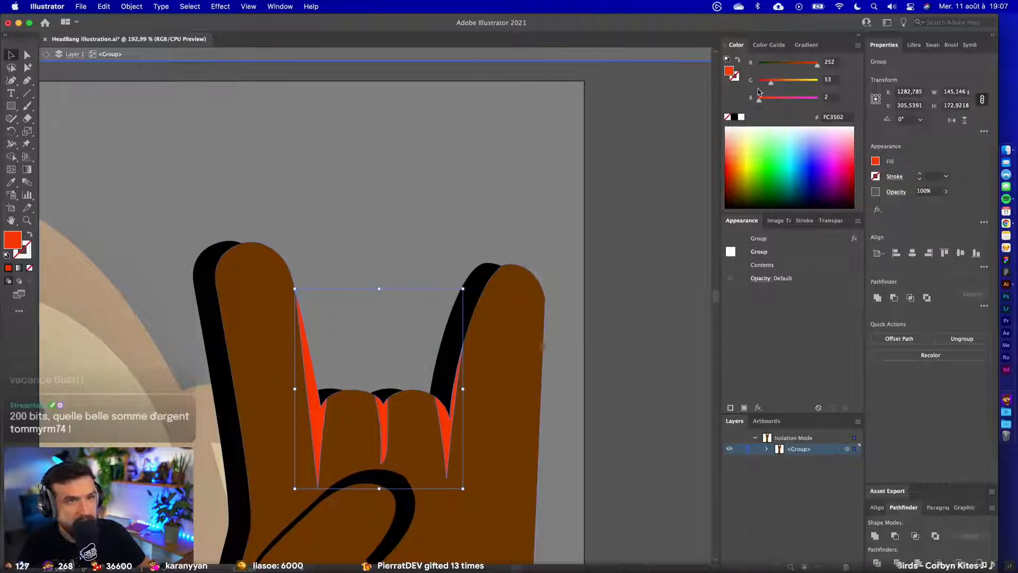
left_click(734, 118)
left_click(549, 409)
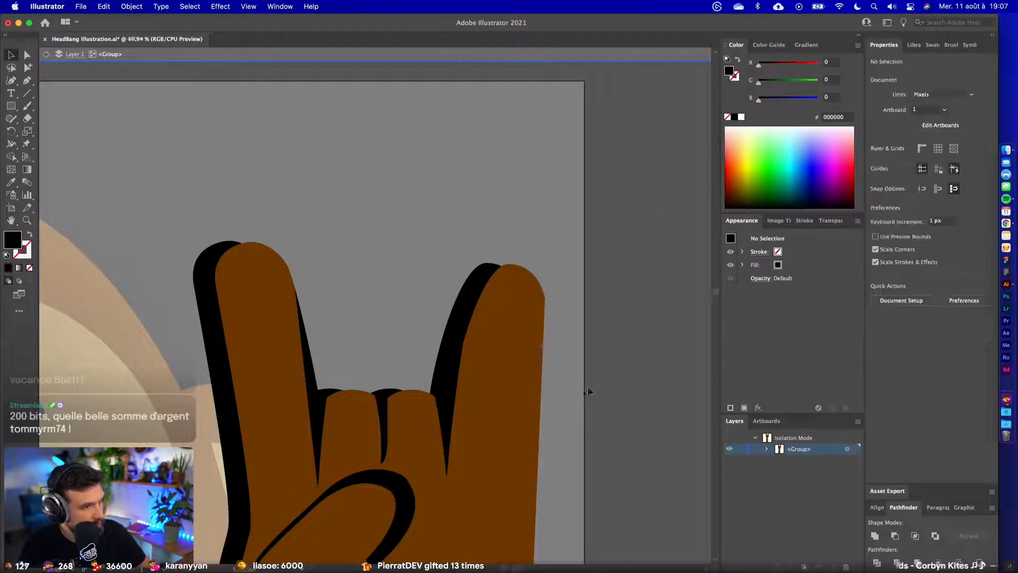
- Exit the arm group's isolation and hide the black background Layer 2 to show the hand against white
scroll(589, 390, "down", 5)
double_click(592, 388)
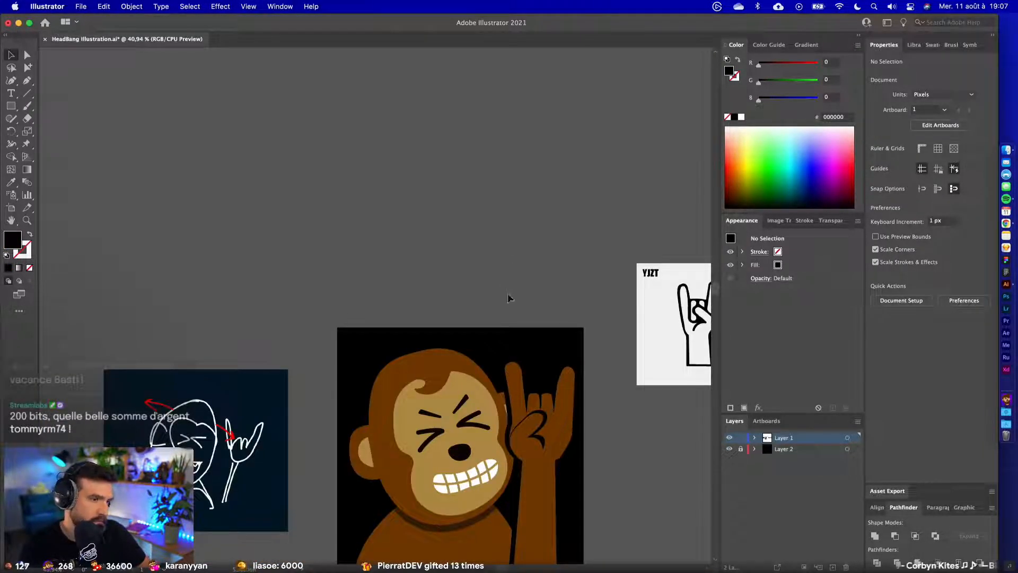
scroll(507, 297, "right", 5)
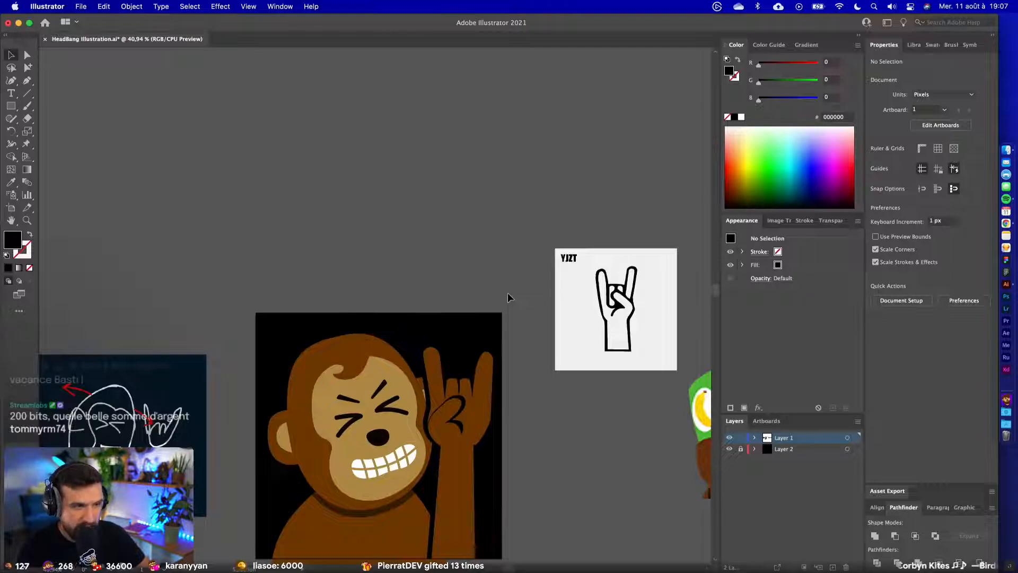
scroll(508, 291, "up", 5)
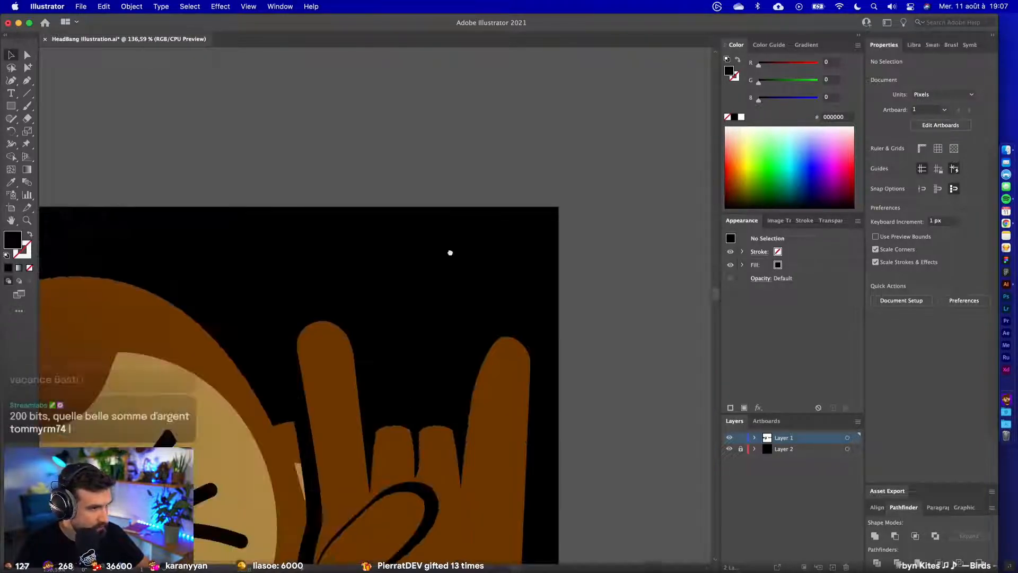
left_click(729, 448)
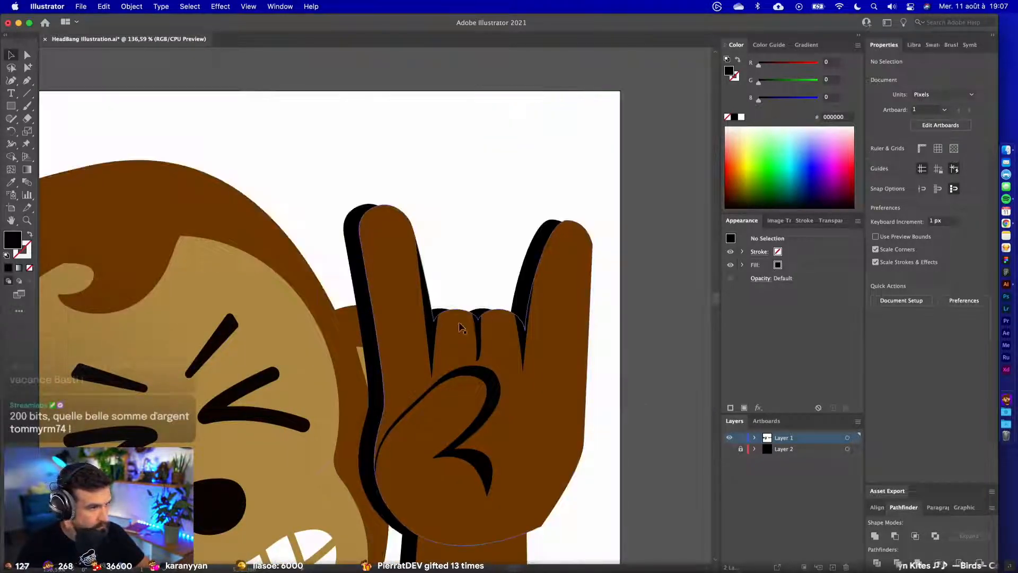
- Move the upper corner anchor of the first folded finger's black gap to X 1250, Y 307 px and curve its handle along the fingertip
scroll(460, 326, "up", 3)
left_click(411, 322)
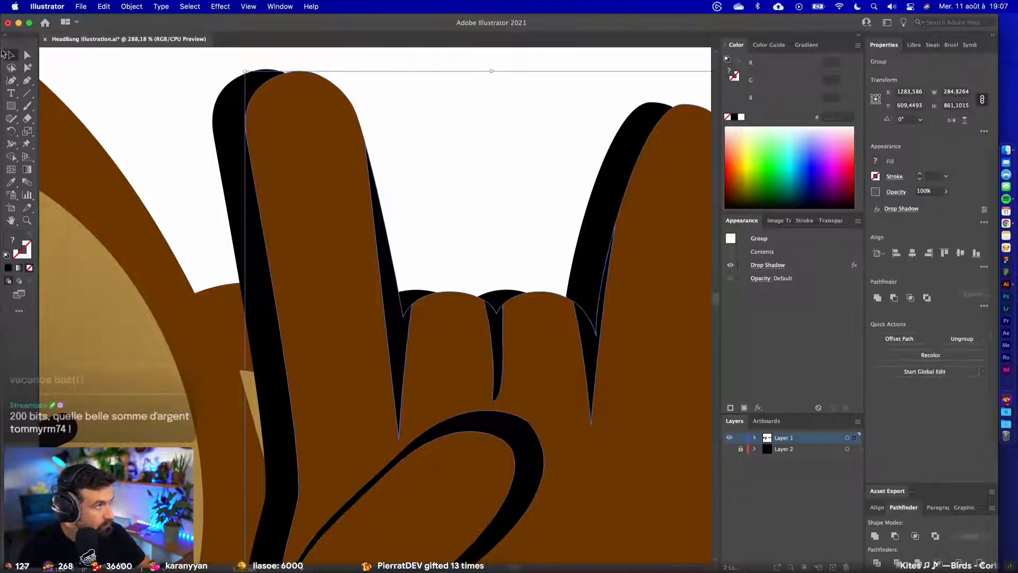
left_click(27, 55)
left_click(415, 310)
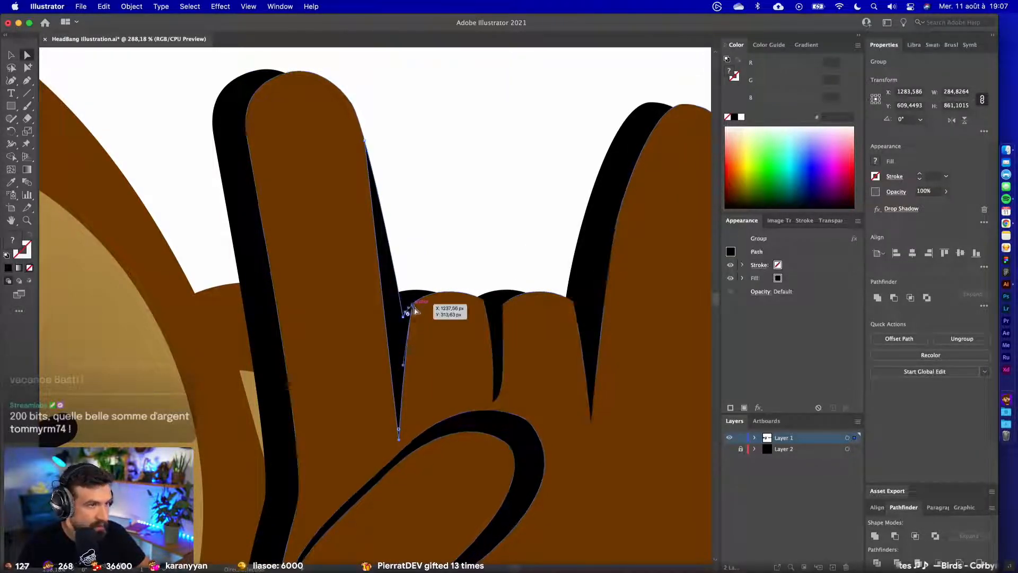
scroll(422, 317, "up", 3)
left_click_drag(400, 291, 449, 278)
scroll(441, 275, "up", 3)
scroll(466, 247, "up", 5)
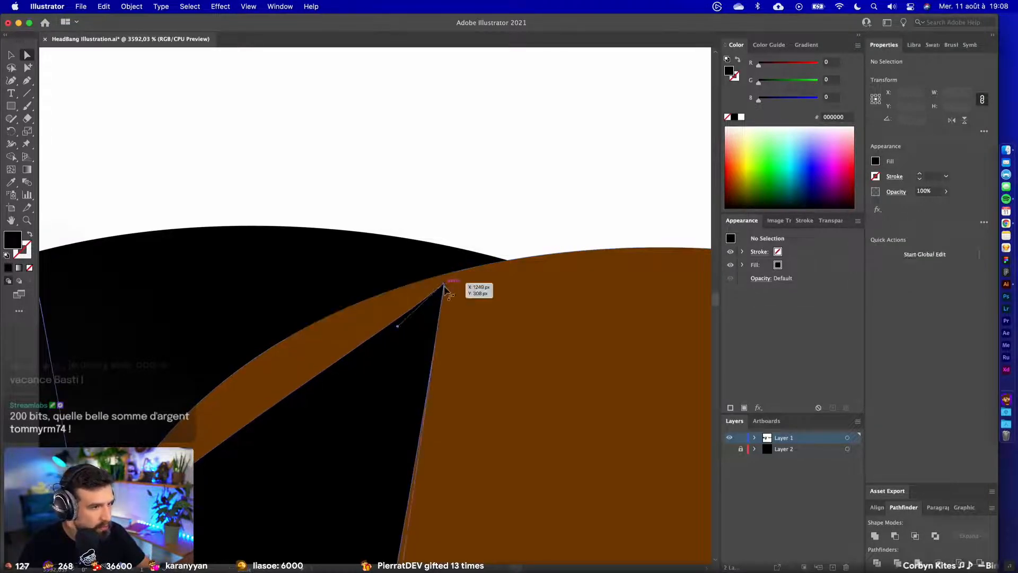
mouse_move(444, 287)
left_mouse_down()
mouse_move(445, 263)
mouse_move(458, 273)
left_mouse_up()
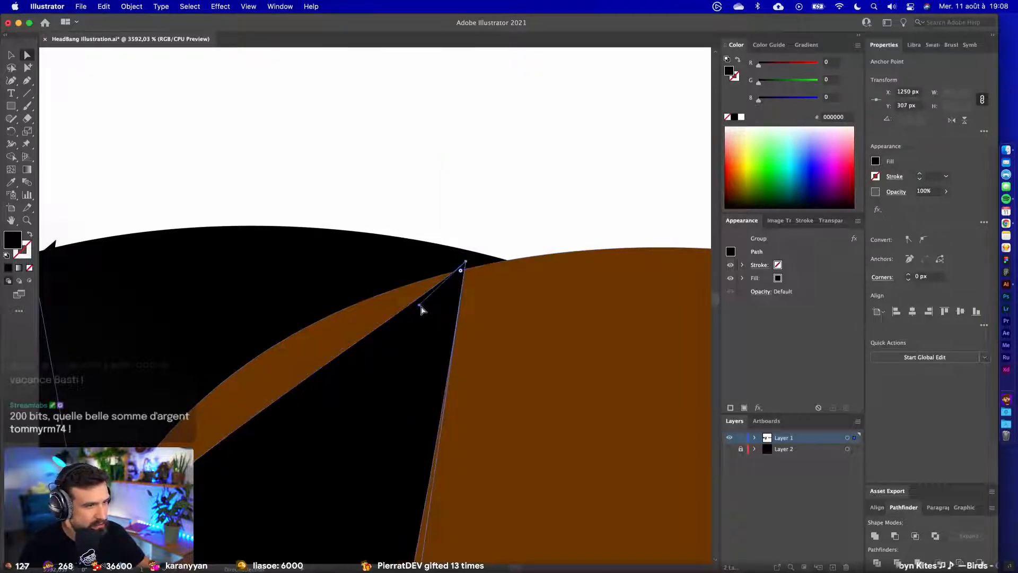
left_click_drag(419, 304, 271, 308)
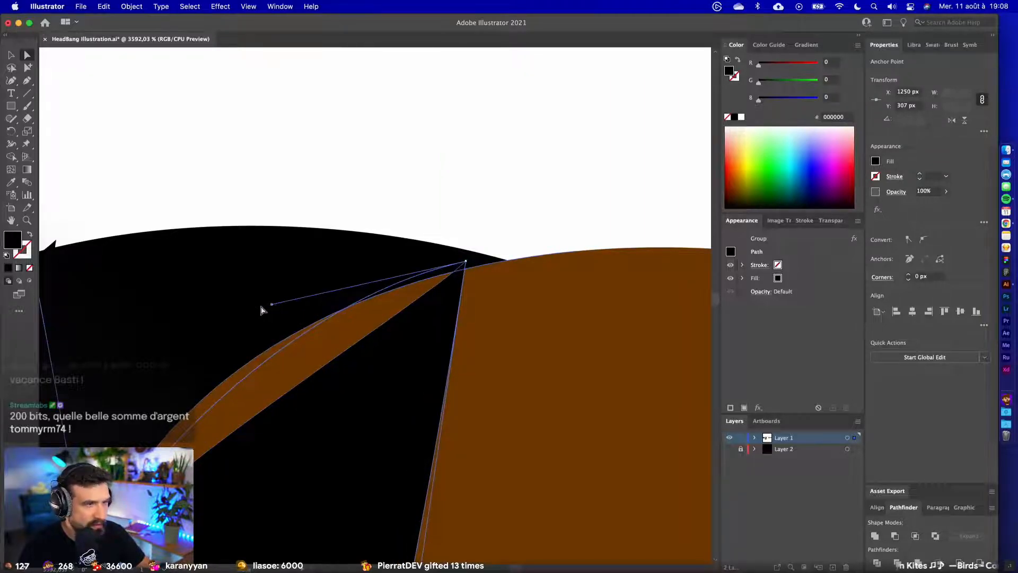
left_click(984, 131)
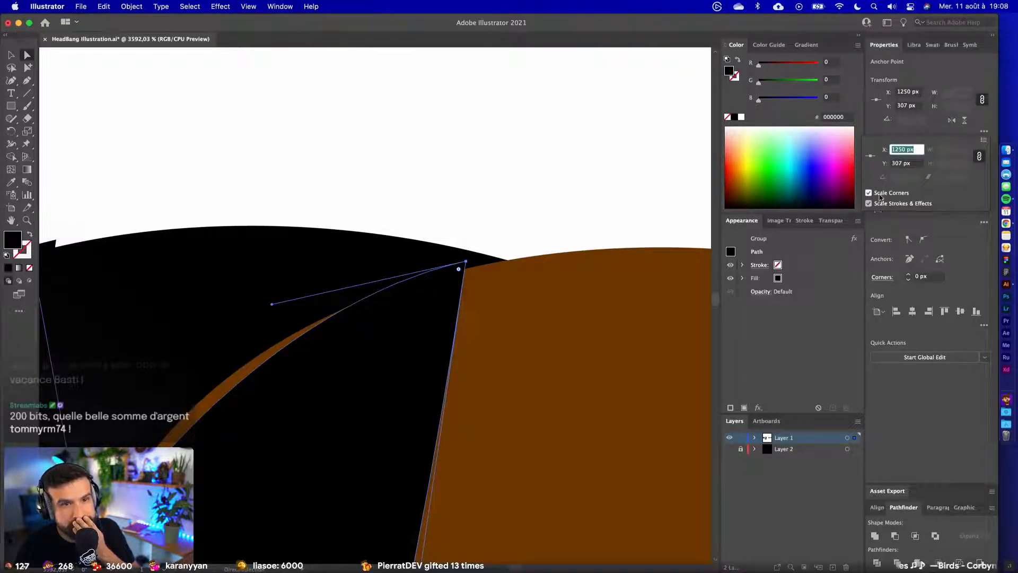
left_click(983, 132)
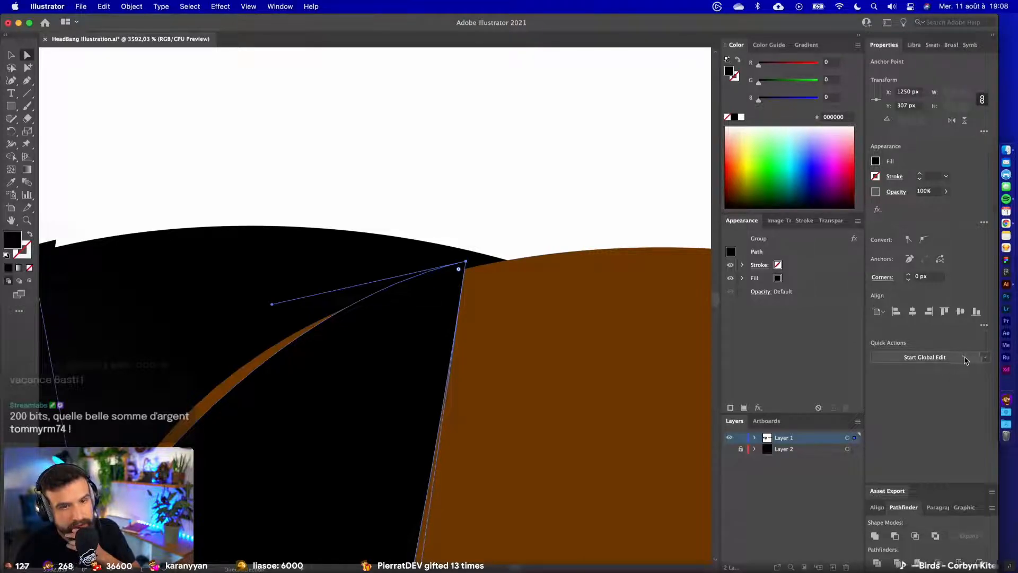
left_click(985, 357)
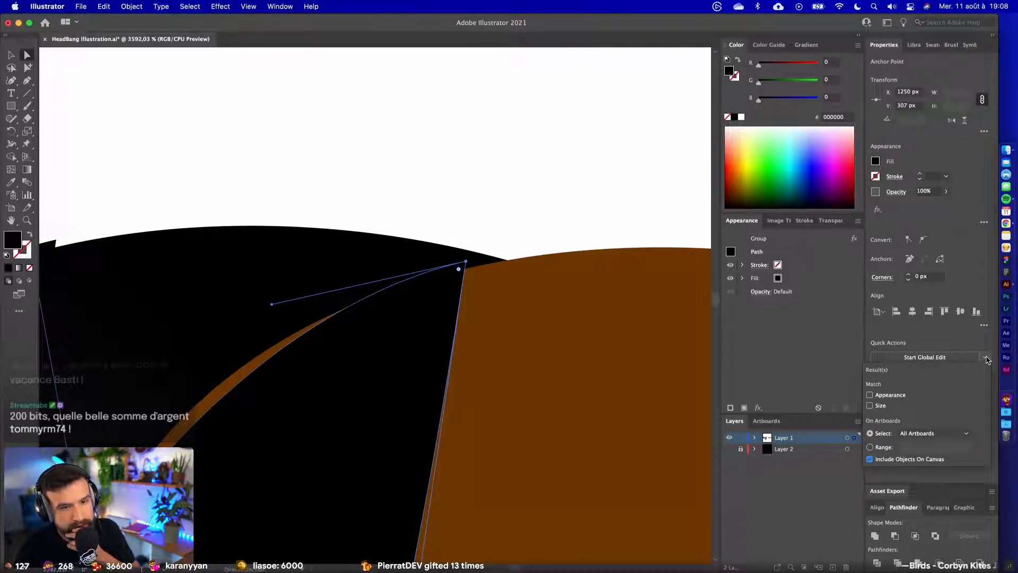
left_click(986, 358)
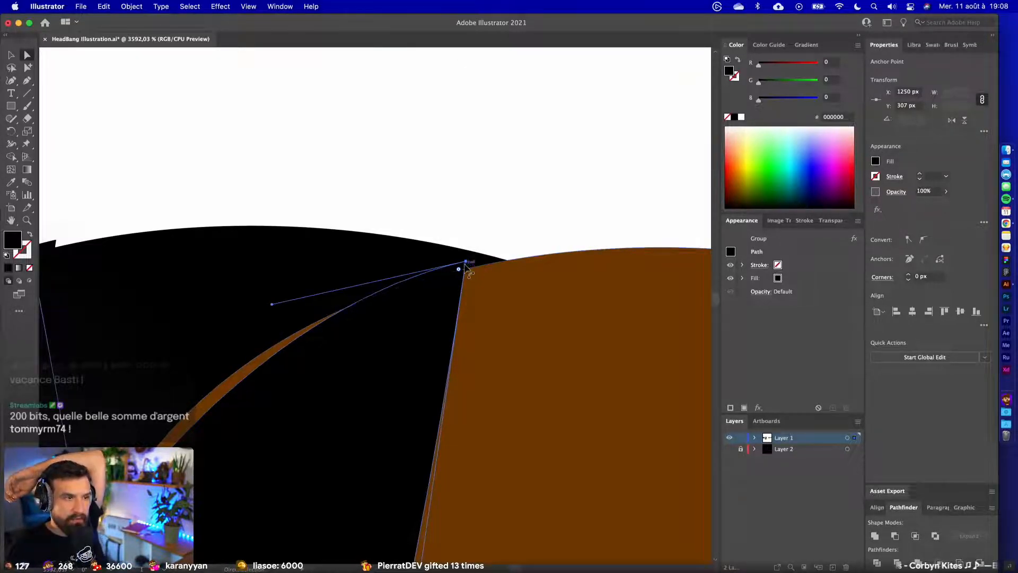
- Try to shift the black gap's corner anchor to X 1251, Y 308 px and deselect the path
left_click_drag(471, 263, 479, 285)
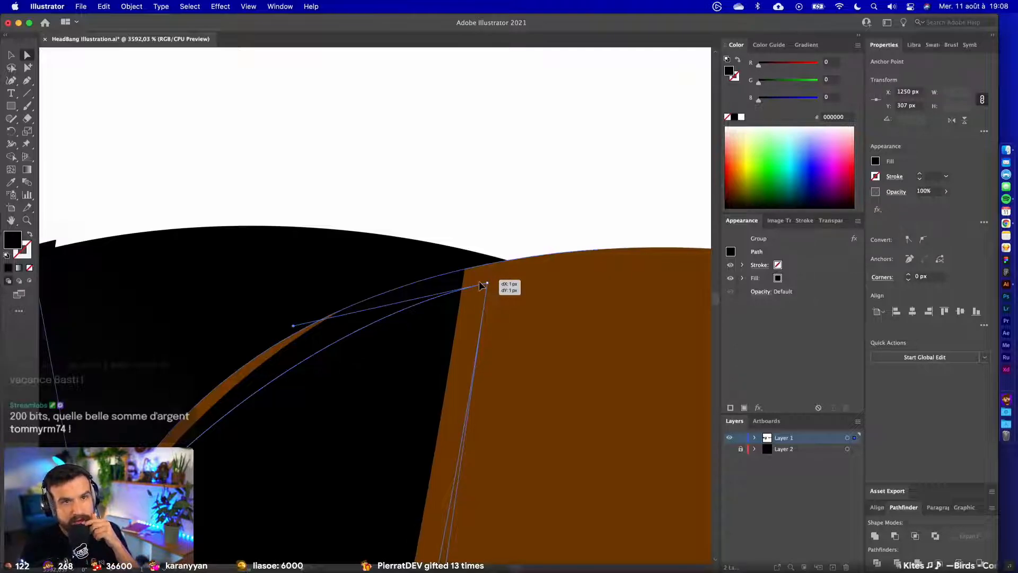
left_click_drag(481, 287, 480, 287)
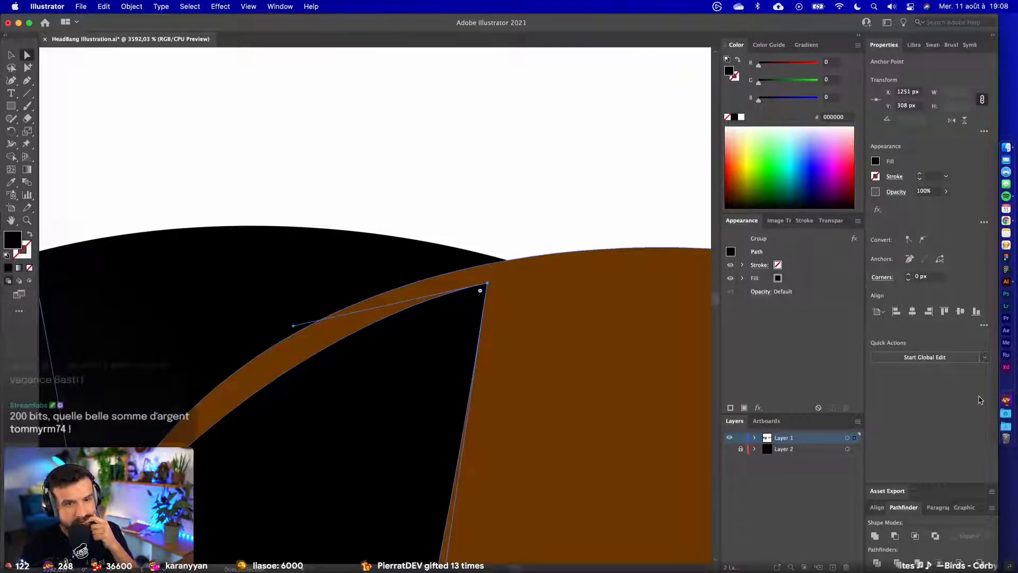
left_click(548, 146)
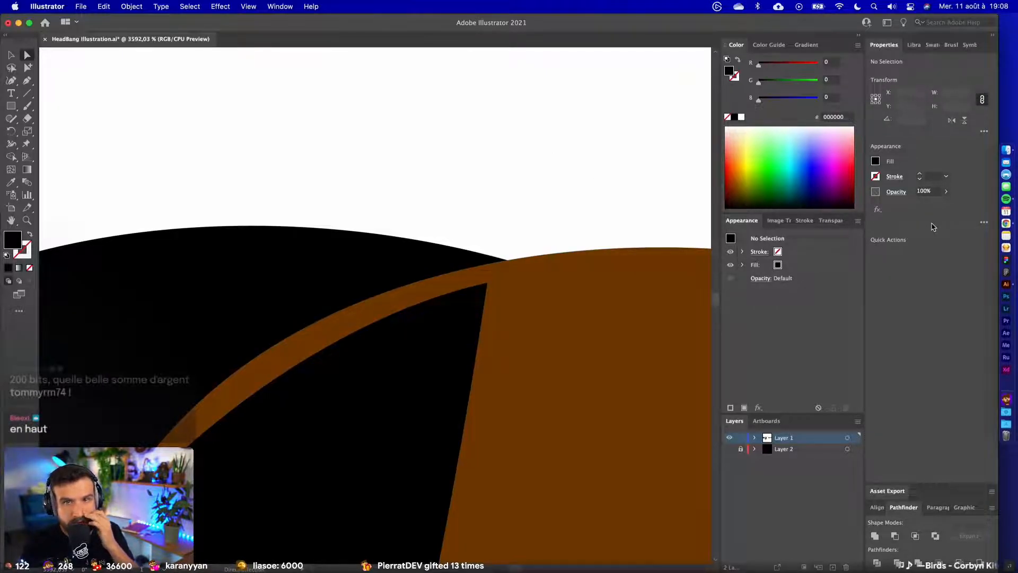
- Look through the workspace layouts, trying Essentials Classic and returning to Essentials
left_click(888, 23)
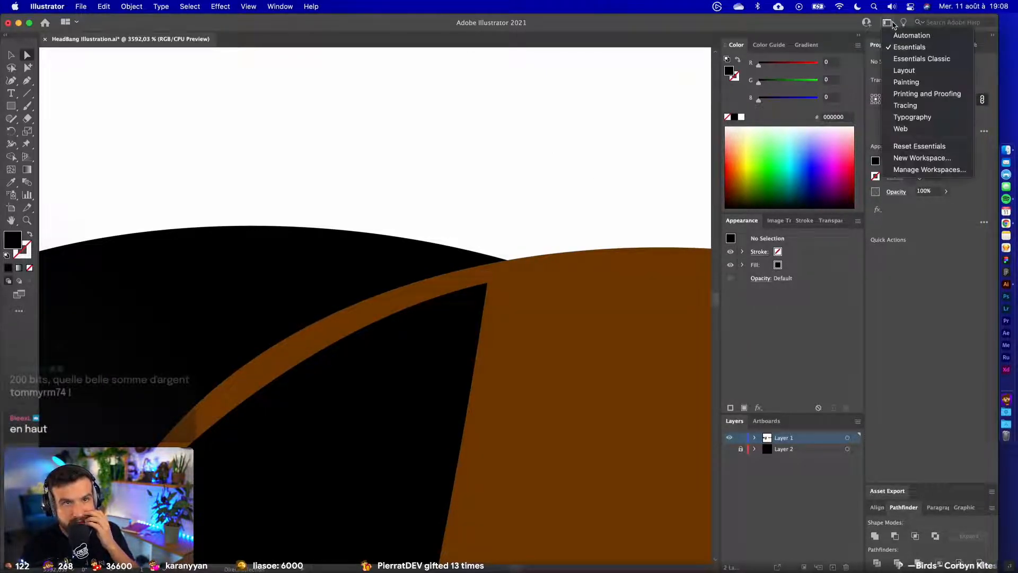
left_click(893, 25)
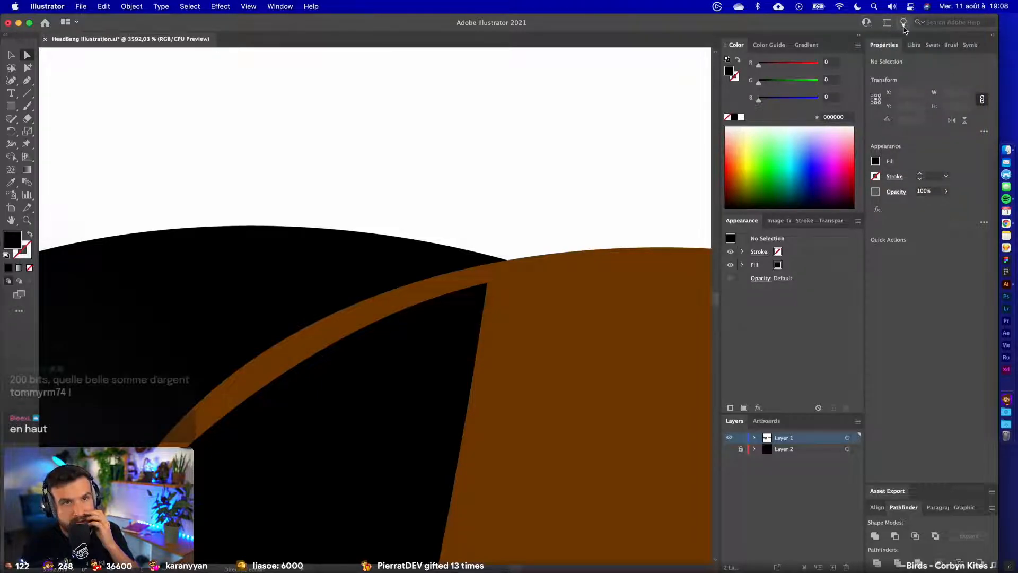
left_click(992, 36)
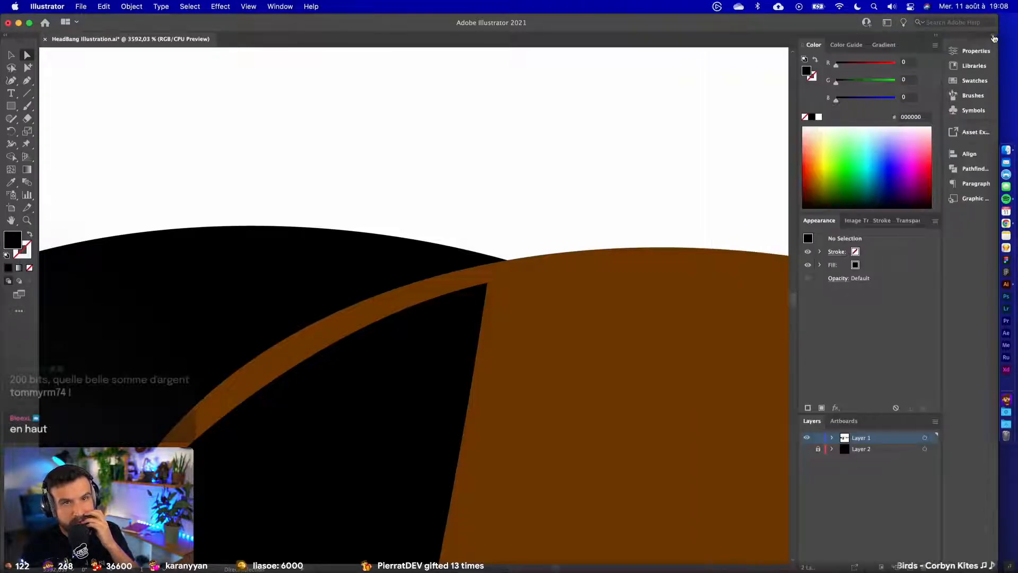
left_click(993, 37)
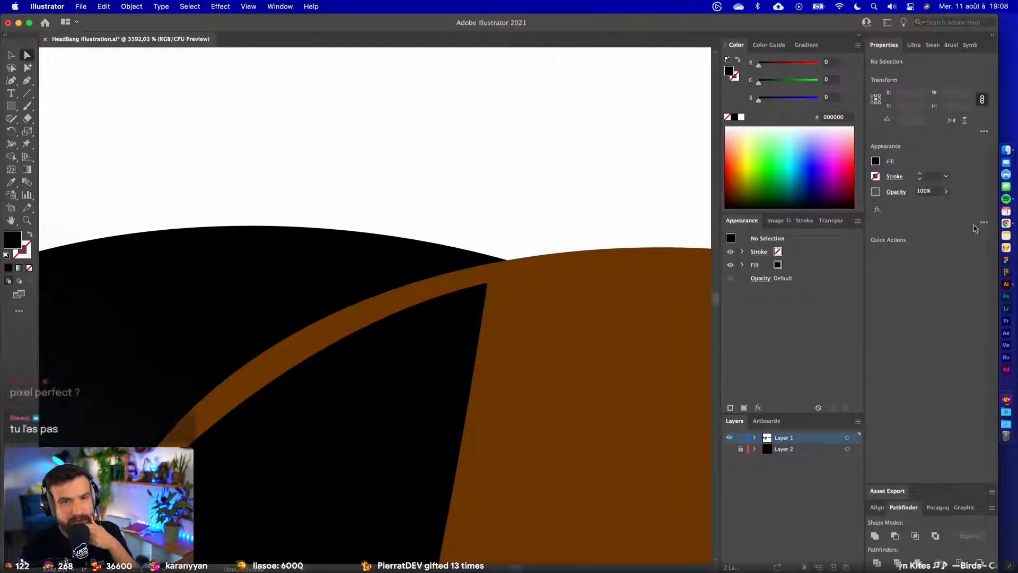
left_click(887, 22)
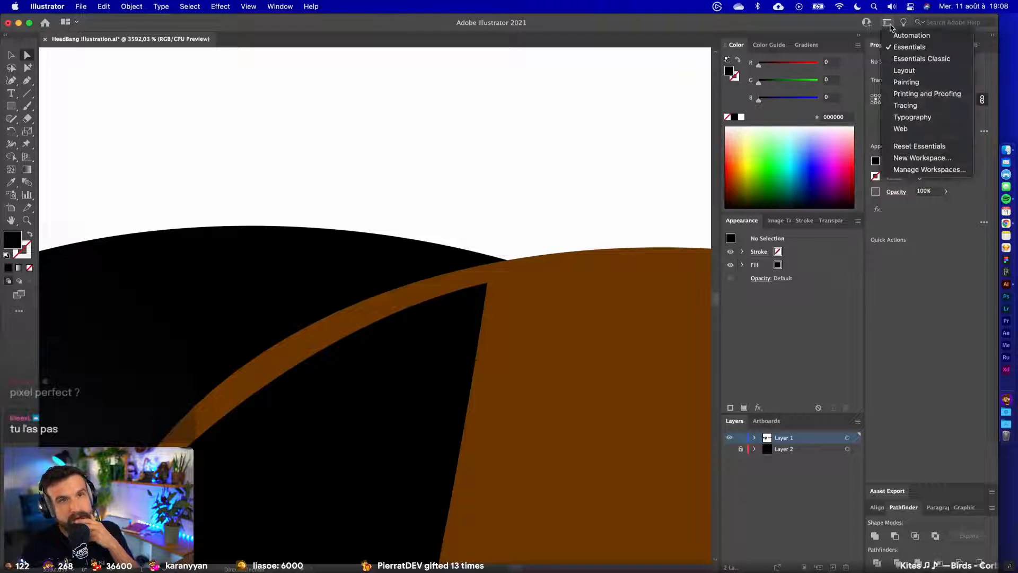
left_click(925, 58)
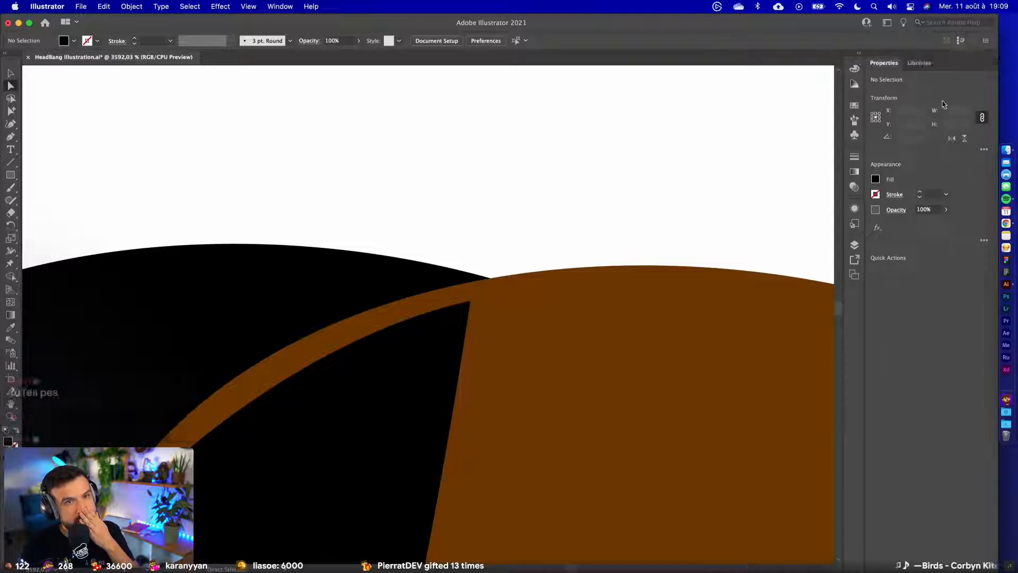
left_click(887, 23)
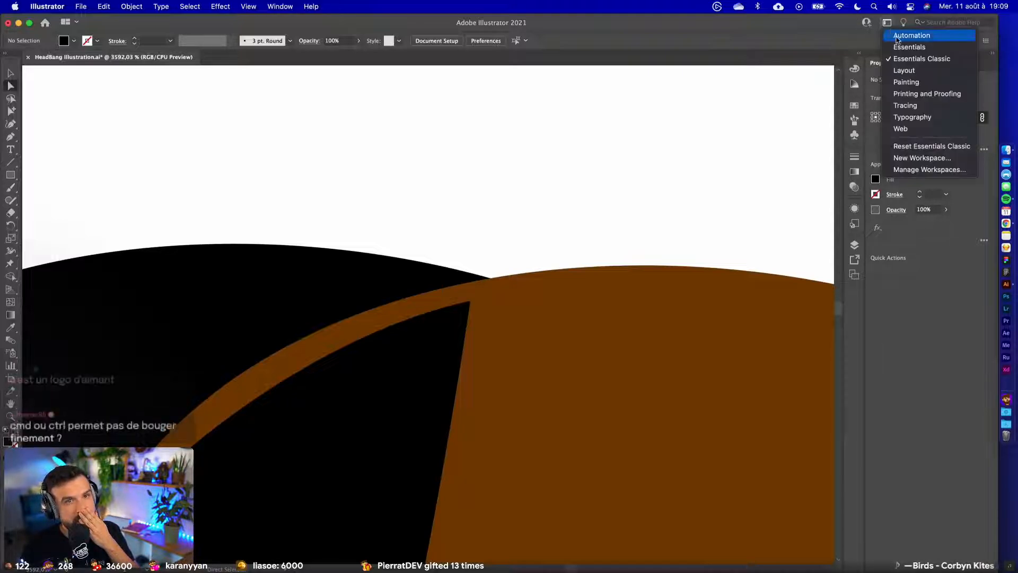
left_click(901, 46)
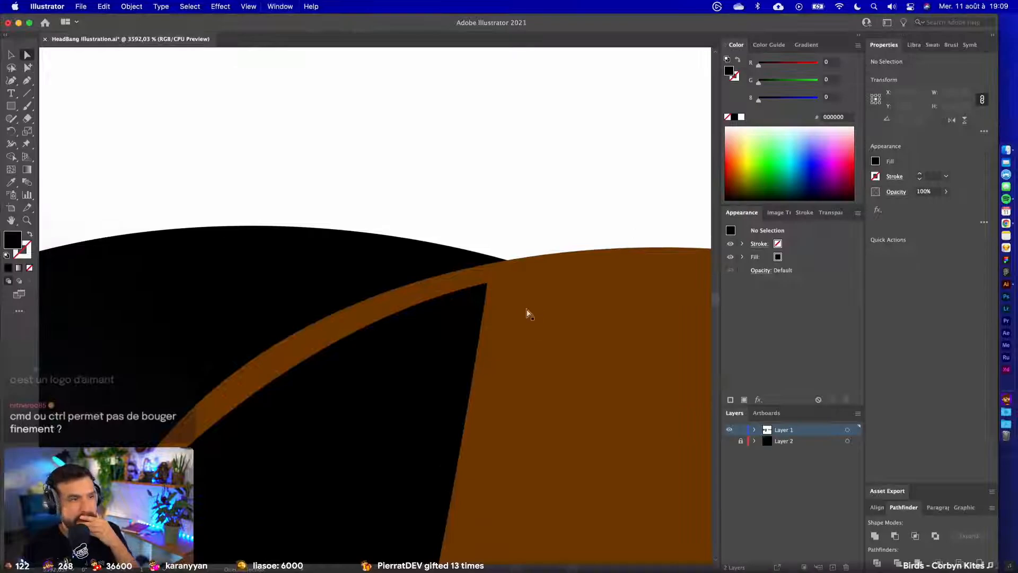
- Move the gap's corner anchor onto the point where shadow and fingertip meet, extend its handle along the fingertip curve and deselect
left_click(488, 287)
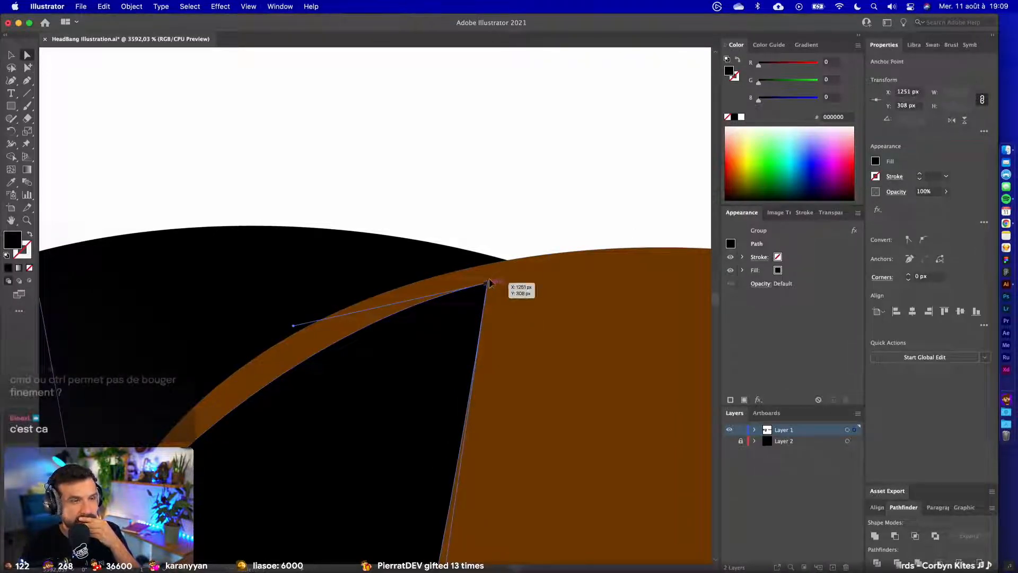
left_click_drag(488, 282, 507, 263)
left_click_drag(314, 302, 208, 307)
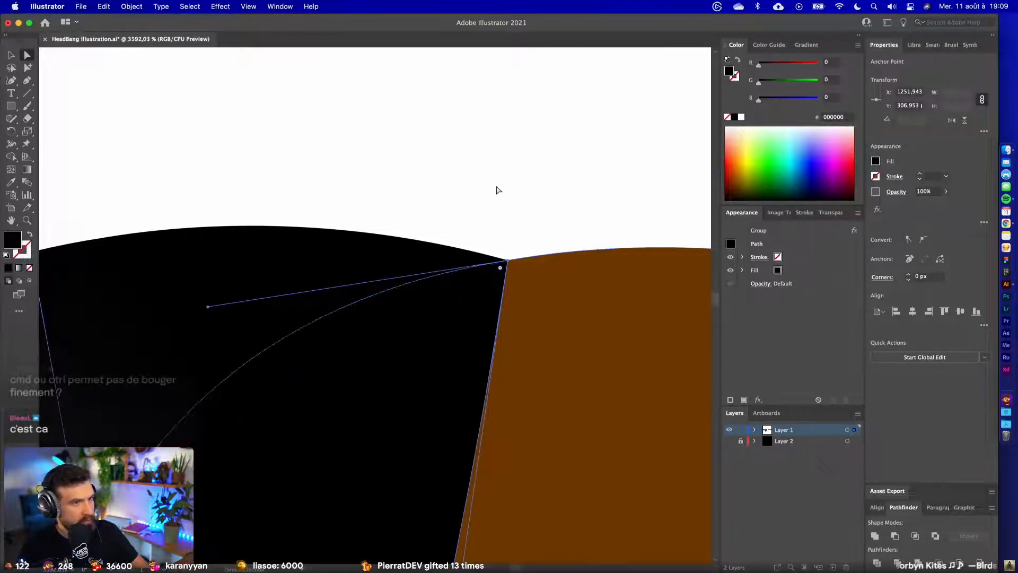
left_click(507, 182)
- Curve the black gap's edge along the first folded finger so the finger's side looks rounded, and deselect the path
scroll(507, 182, "down", 15)
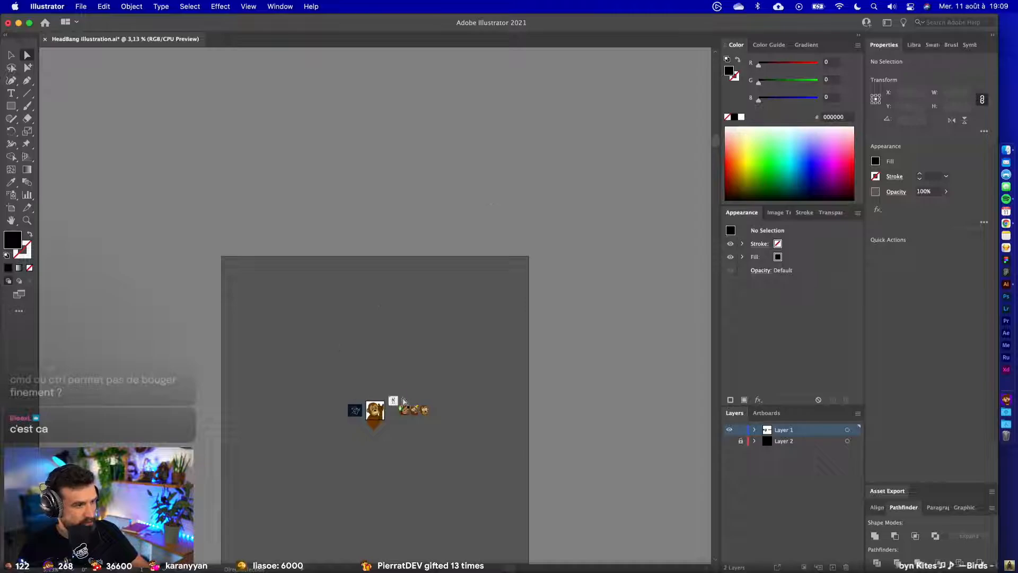
scroll(403, 401, "up", 5)
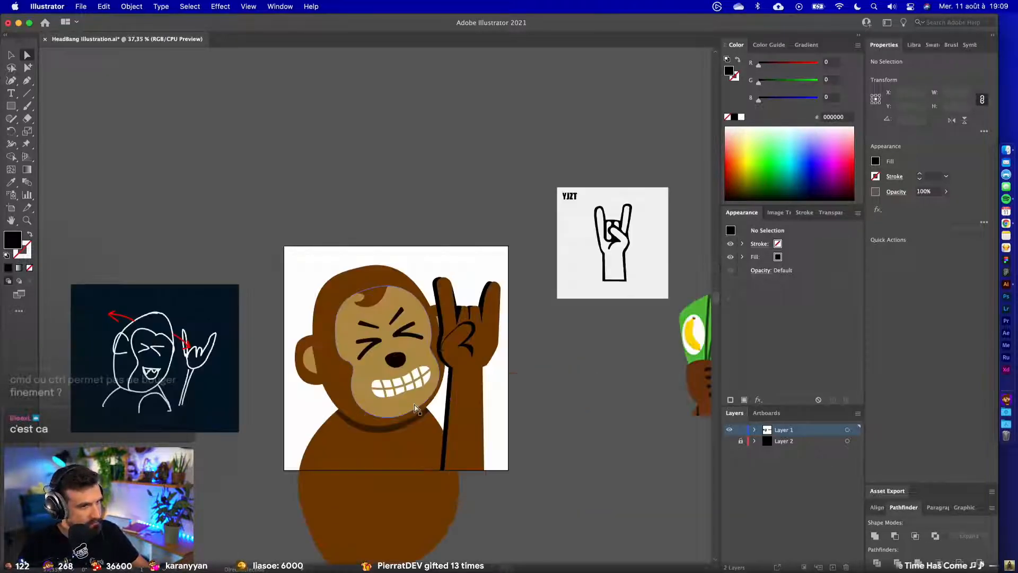
scroll(416, 408, "up", 2)
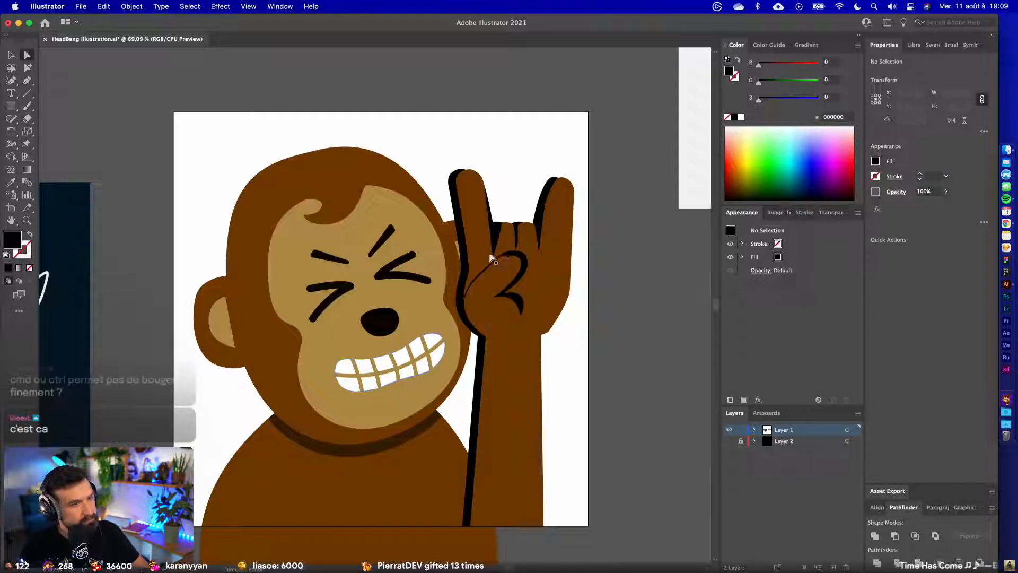
left_click(511, 233)
scroll(503, 238, "up", 4)
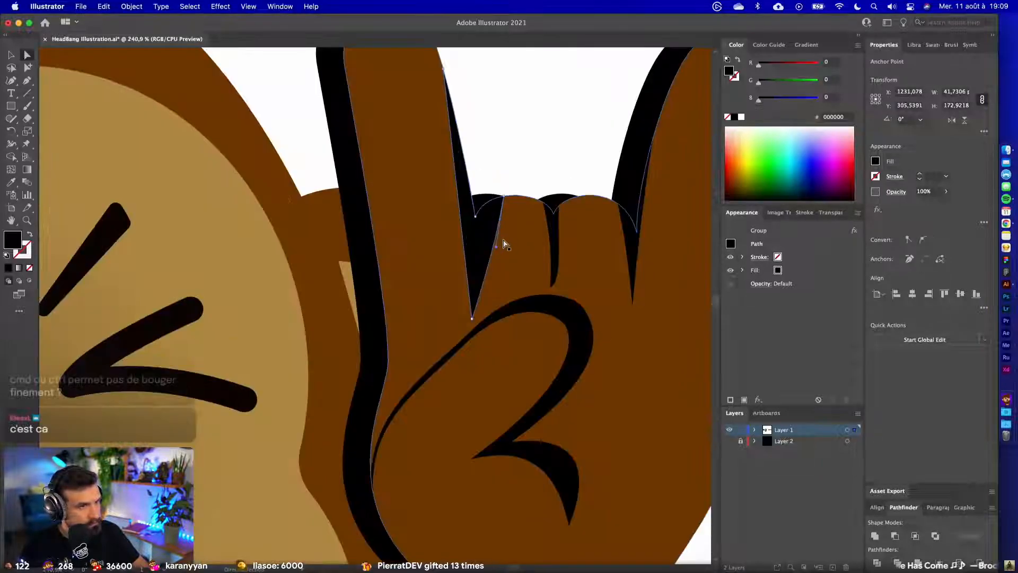
left_click_drag(505, 244, 478, 204)
left_click(506, 164)
scroll(527, 160, "up", 2)
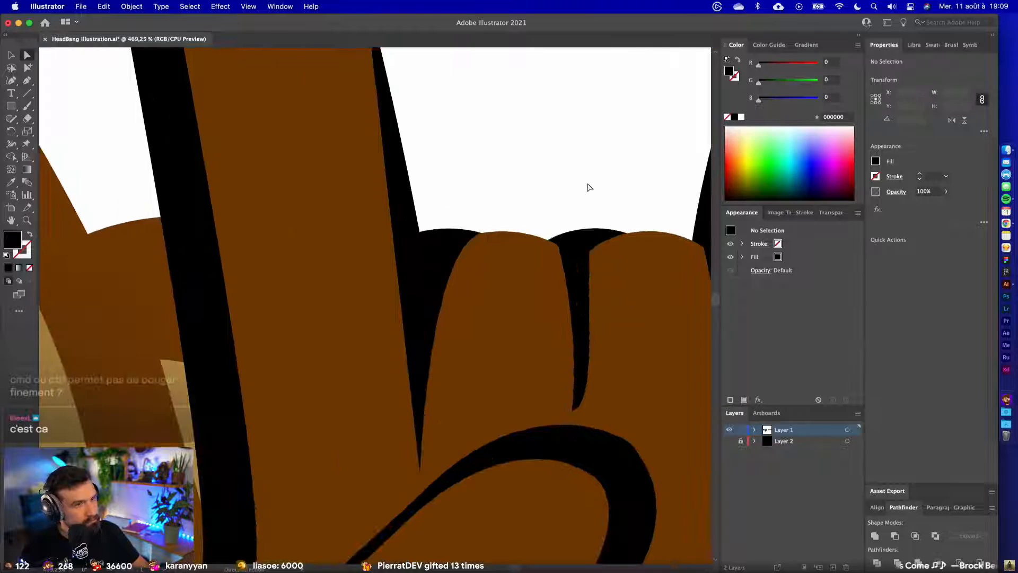
- Move the middle gap's upper corner anchor to about X 1274, Y 309 px on the first folded fingertip and curve the gap's edge inward
left_click(575, 262)
scroll(578, 264, "up", 2)
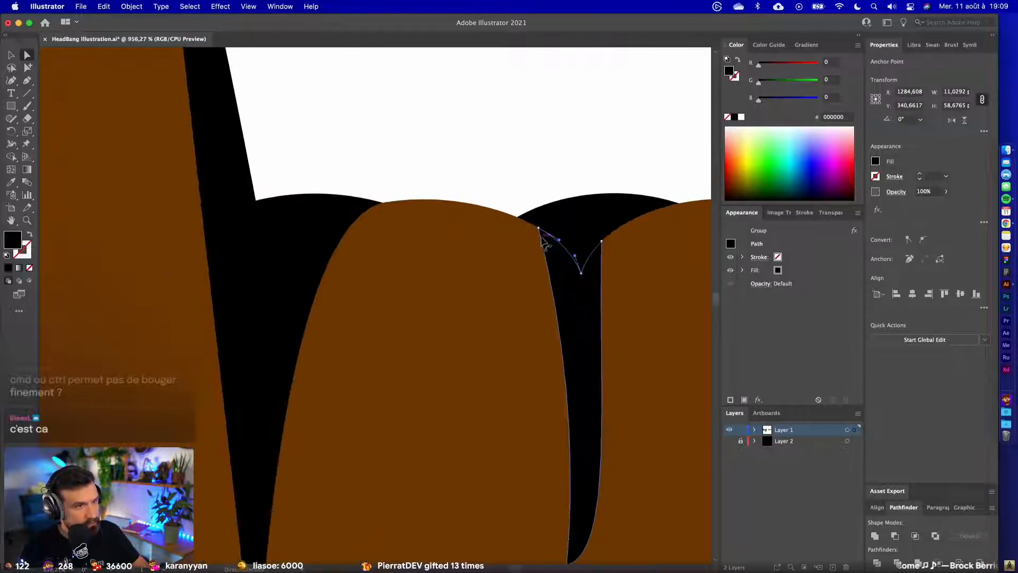
left_click_drag(538, 228, 568, 237)
scroll(517, 225, "up", 2)
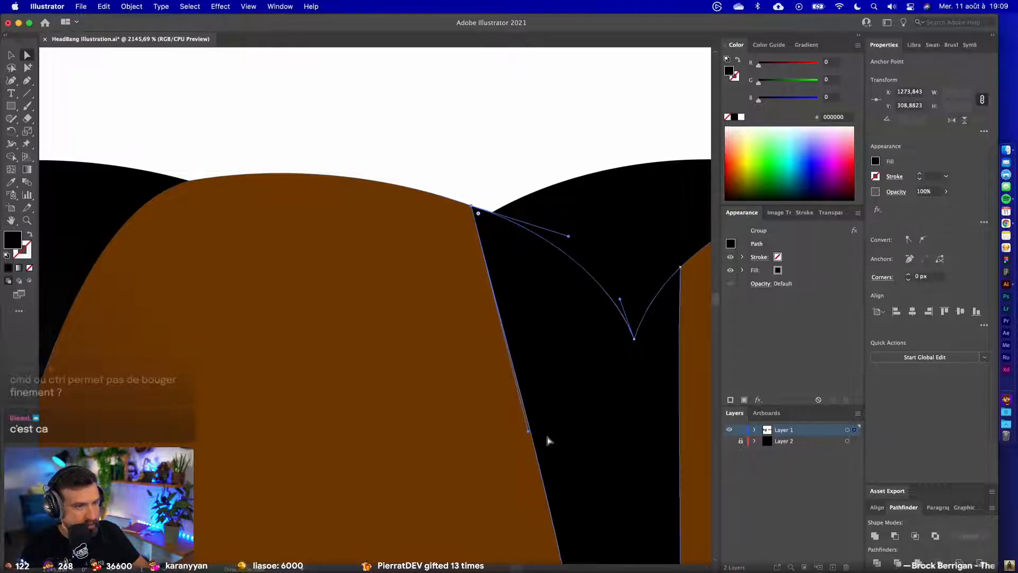
left_click_drag(532, 436, 592, 367)
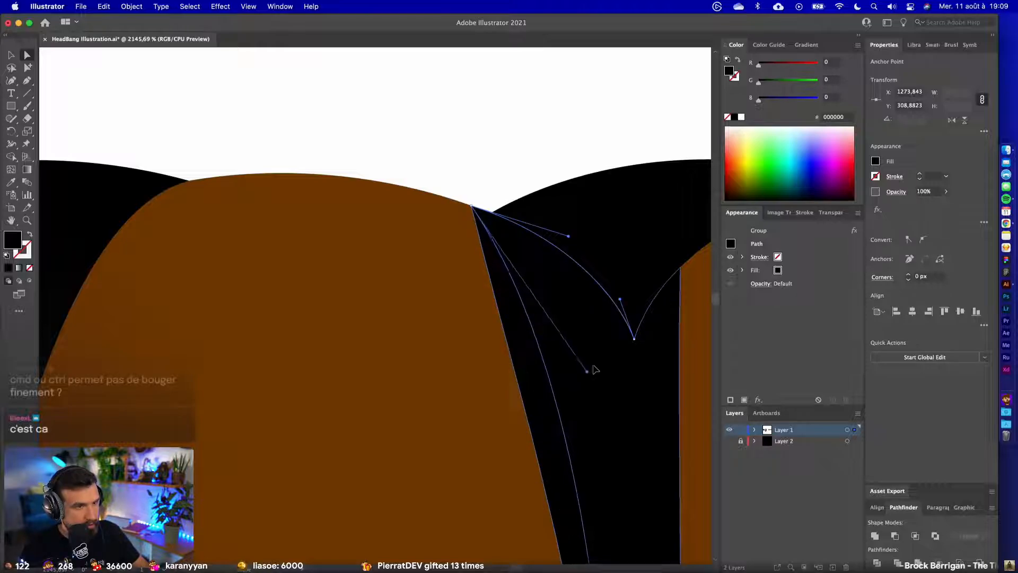
left_click(602, 209)
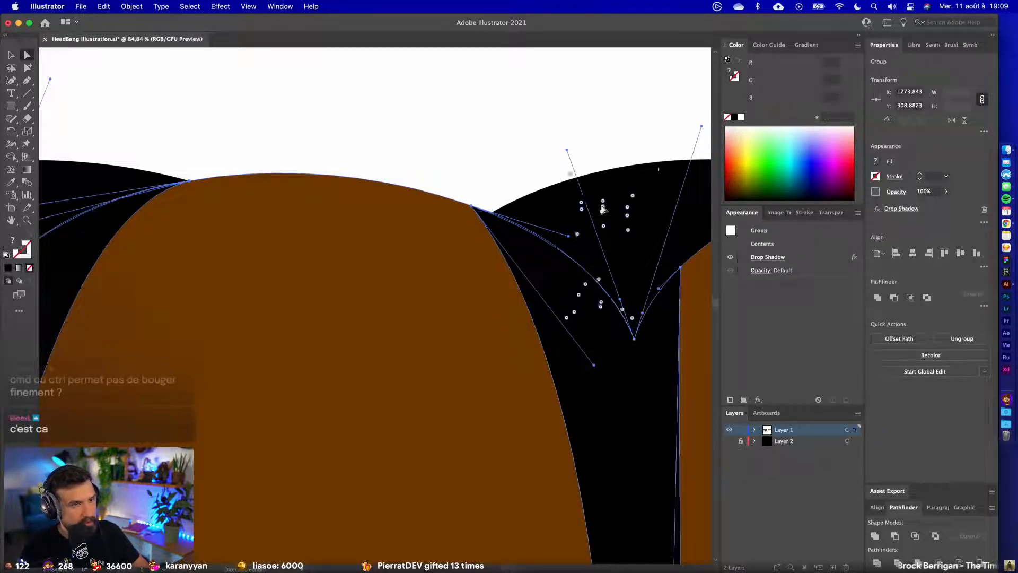
left_click(616, 121)
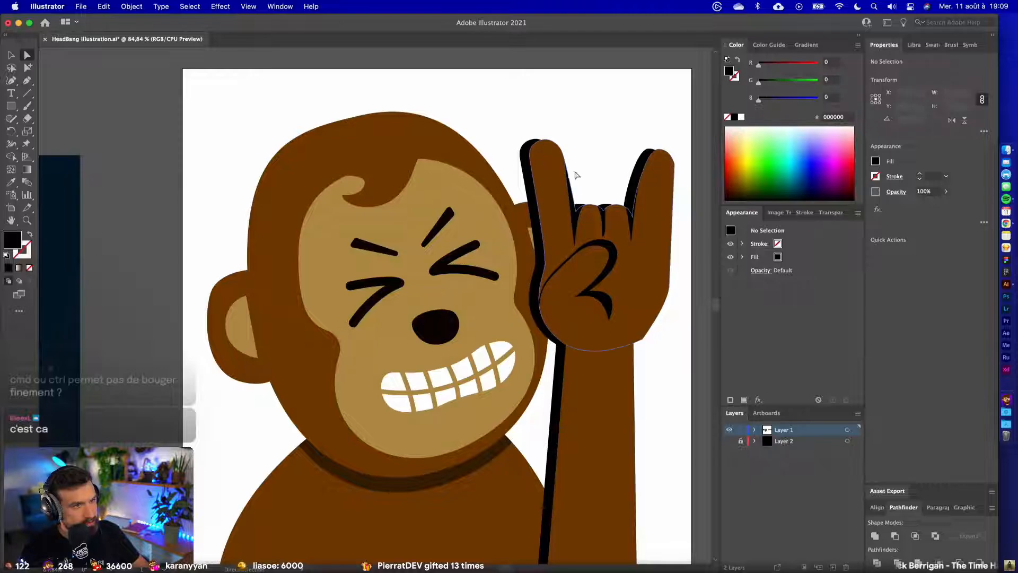
- Move the middle gap's opposite corner anchor to about X 1298, Y 309 px and bend its handle so the second folded finger's side is rounded
scroll(586, 194, "up", 5)
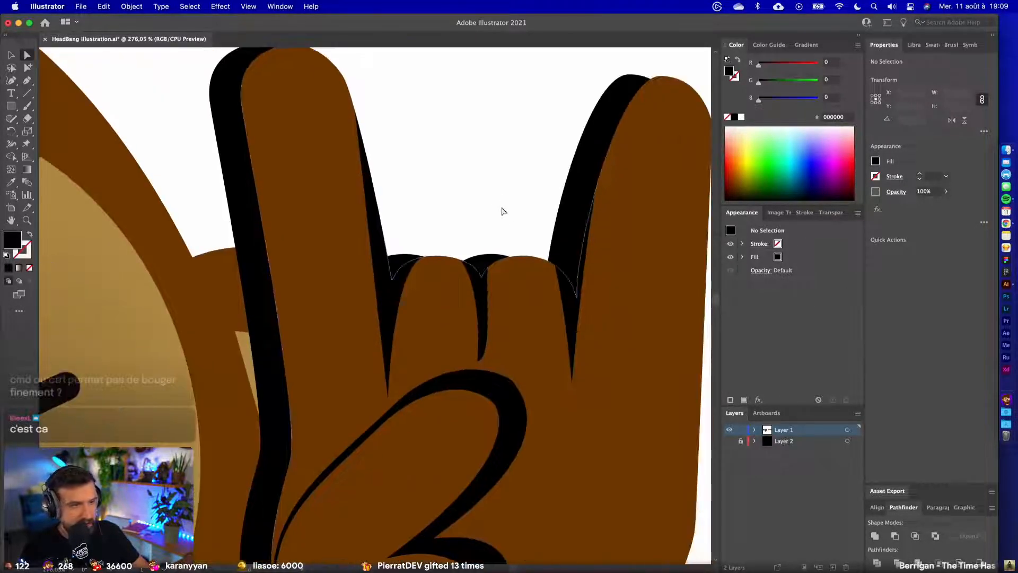
scroll(504, 277, "up", 5)
left_click(471, 320)
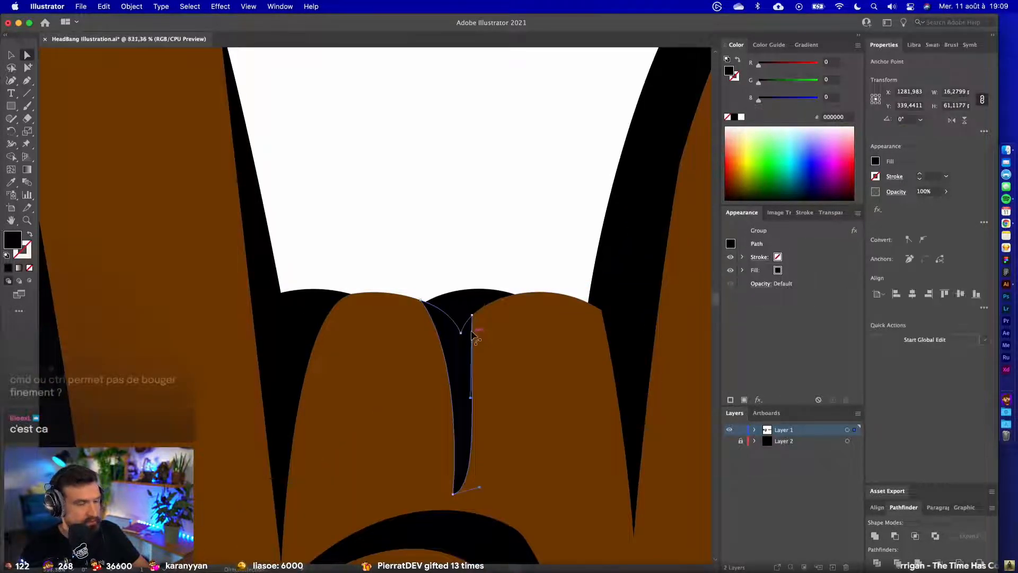
scroll(475, 335, "up", 4)
left_click_drag(472, 258, 476, 223)
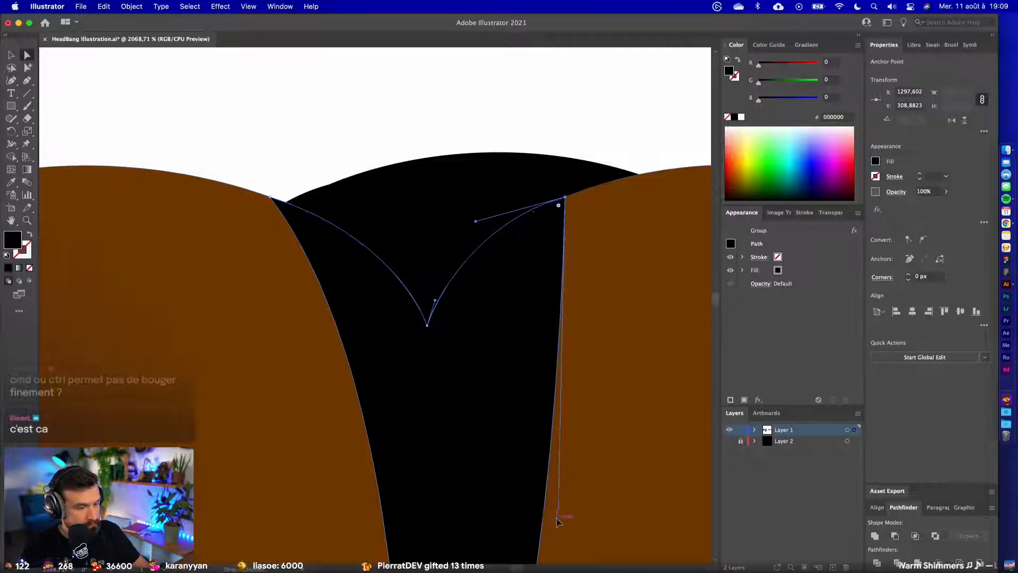
left_click_drag(558, 522, 453, 404)
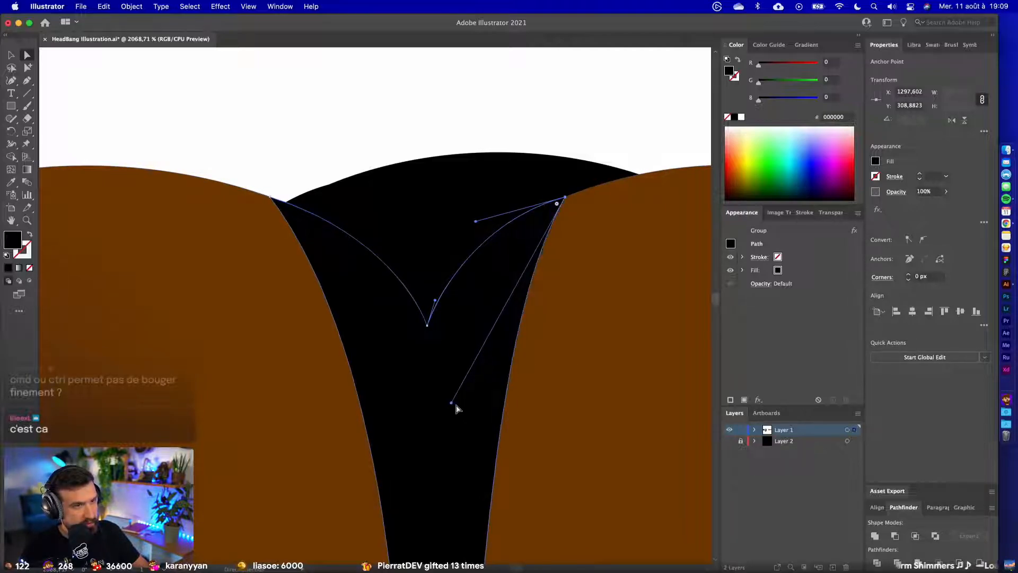
scroll(455, 404, "down", 10)
- Move the corner anchor of the gap beside the little finger to about X 1327, Y 310 px, round the folded finger's side and deselect
scroll(539, 336, "up", 4)
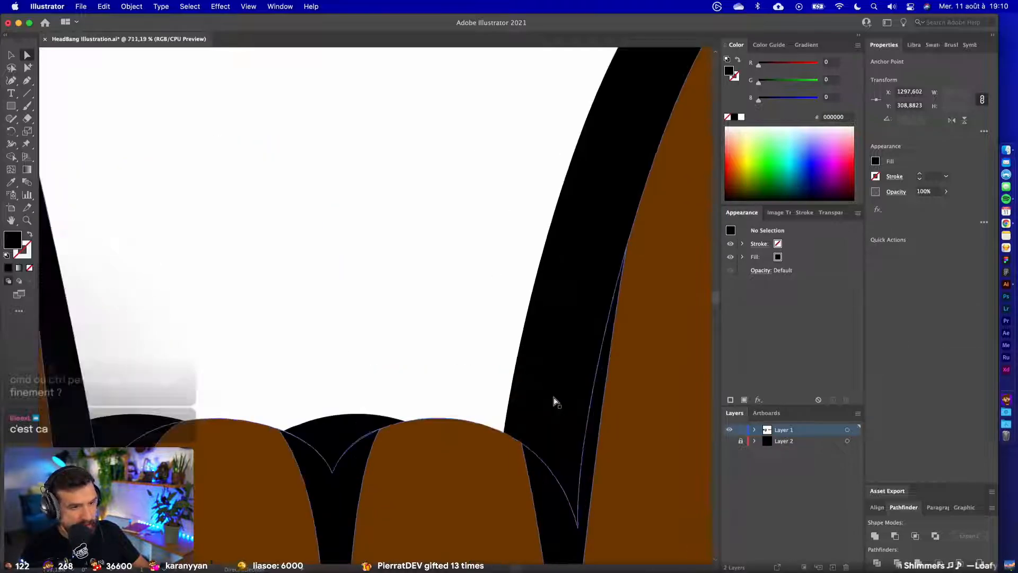
scroll(540, 475, "up", 4)
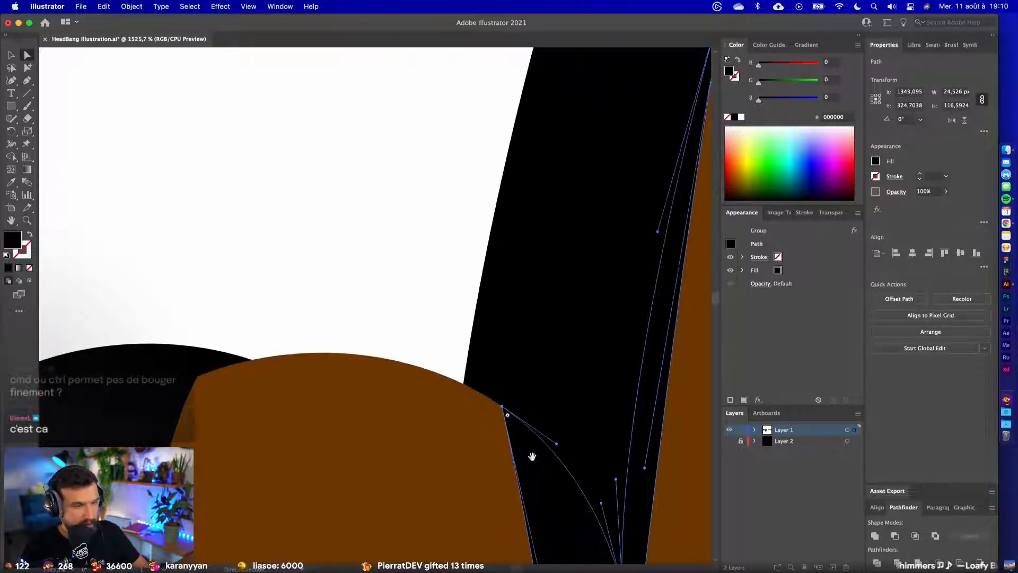
left_click_drag(515, 278, 576, 306)
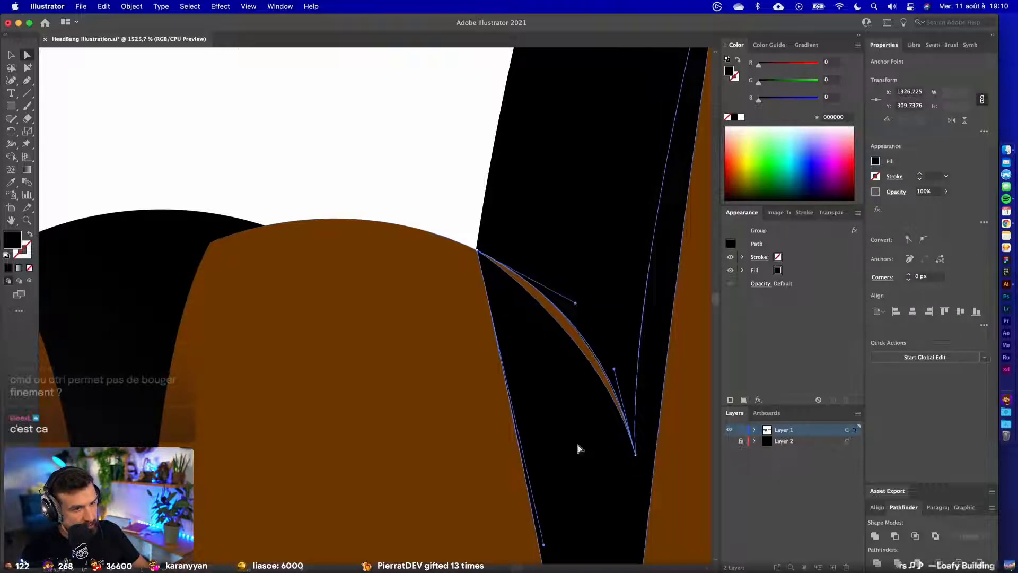
left_click_drag(545, 546, 611, 485)
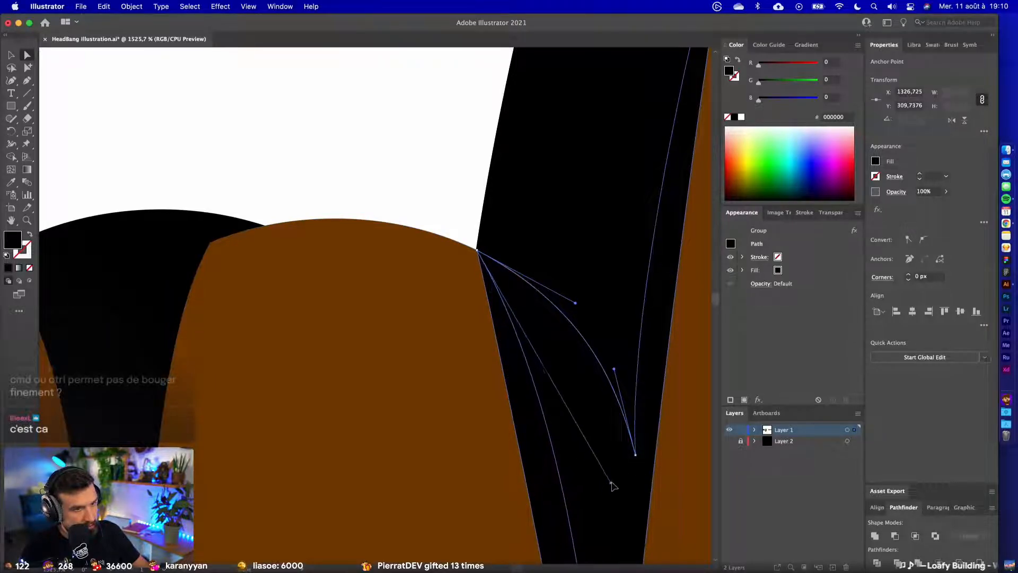
scroll(596, 325, "down", 10)
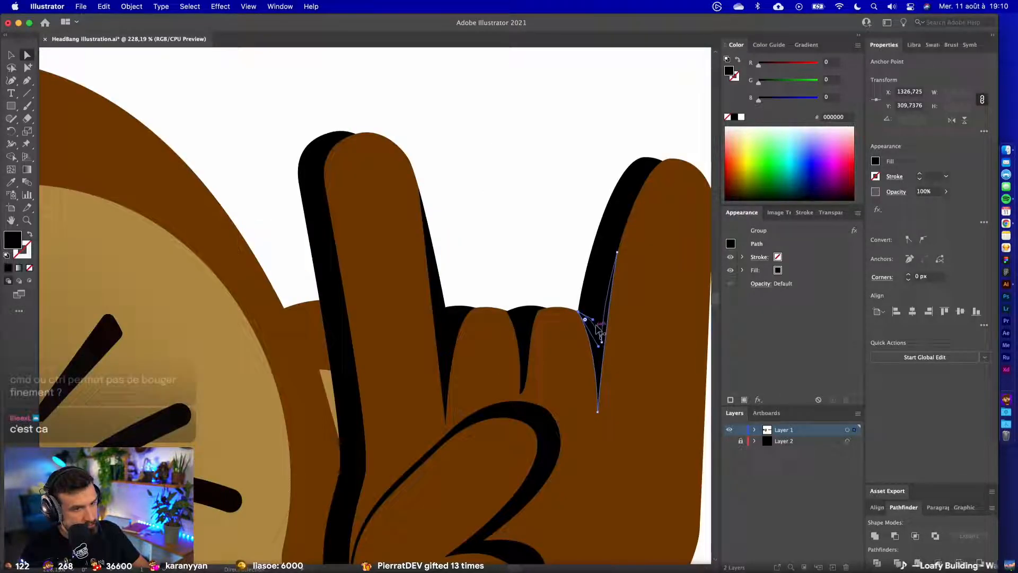
left_click(595, 178)
scroll(559, 173, "down", 3)
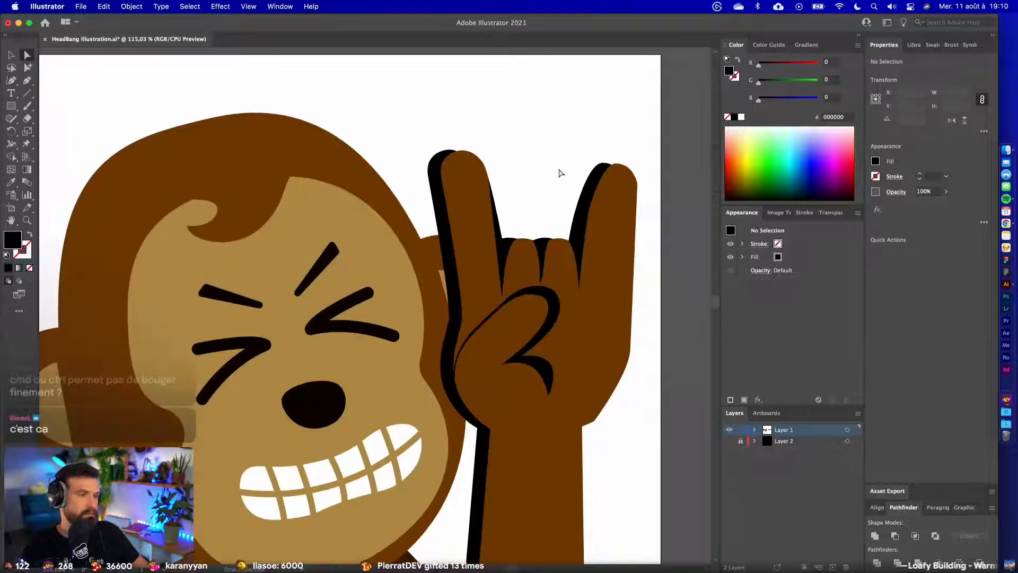
scroll(562, 173, "down", 2)
- Pull the upper outer anchor of the thumb's black shadow inward to slim its curve, and deselect the path
scroll(561, 291, "up", 4)
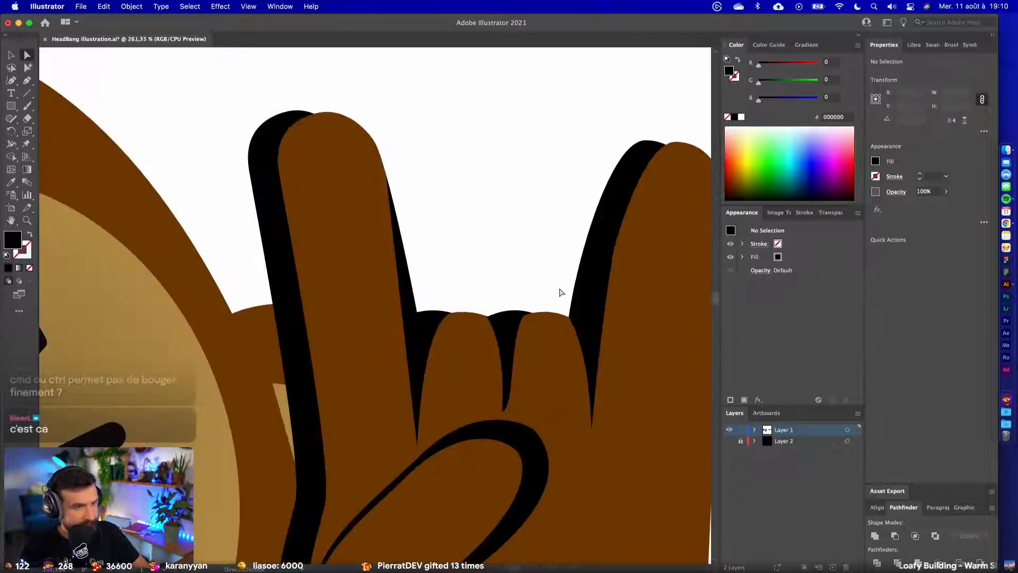
scroll(551, 445, "up", 3)
left_click(523, 489)
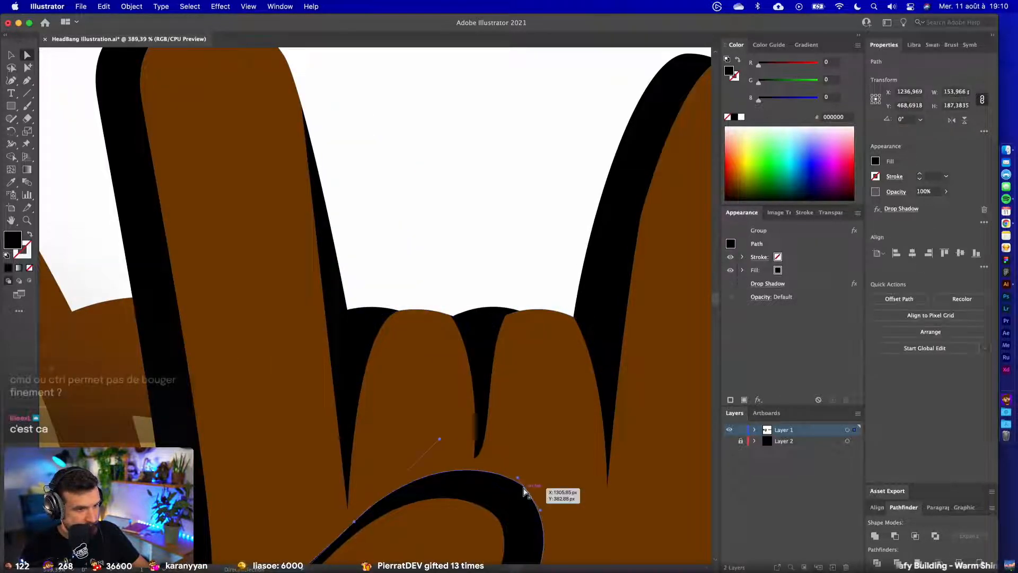
left_click_drag(524, 489, 503, 488)
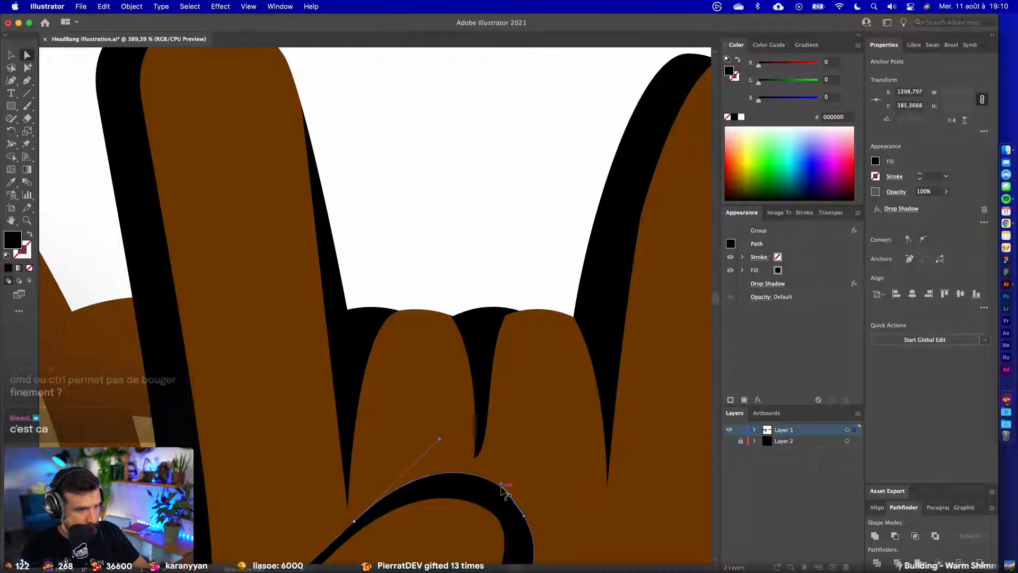
scroll(522, 481, "down", 10)
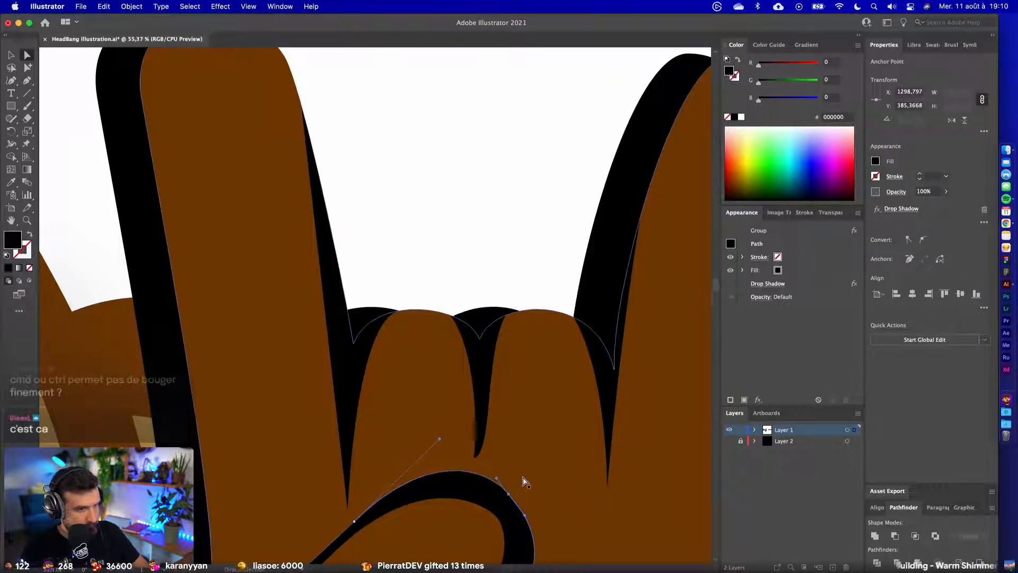
left_click(498, 334)
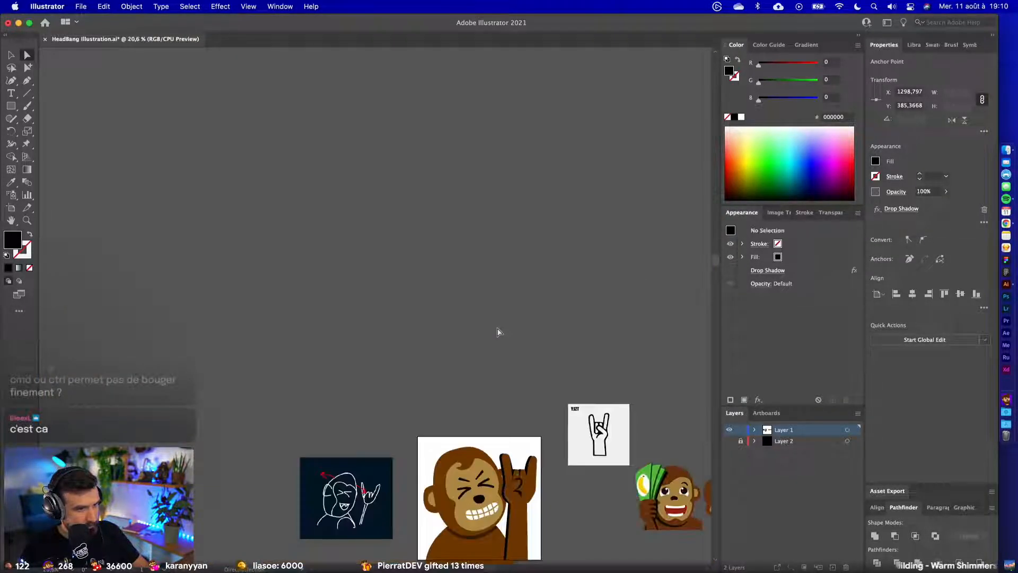
- Show the black background layer, Layer 2, and reposition the monkey's body at about X 882, Y 1097 px
left_click(728, 441)
scroll(566, 539, "up", 3)
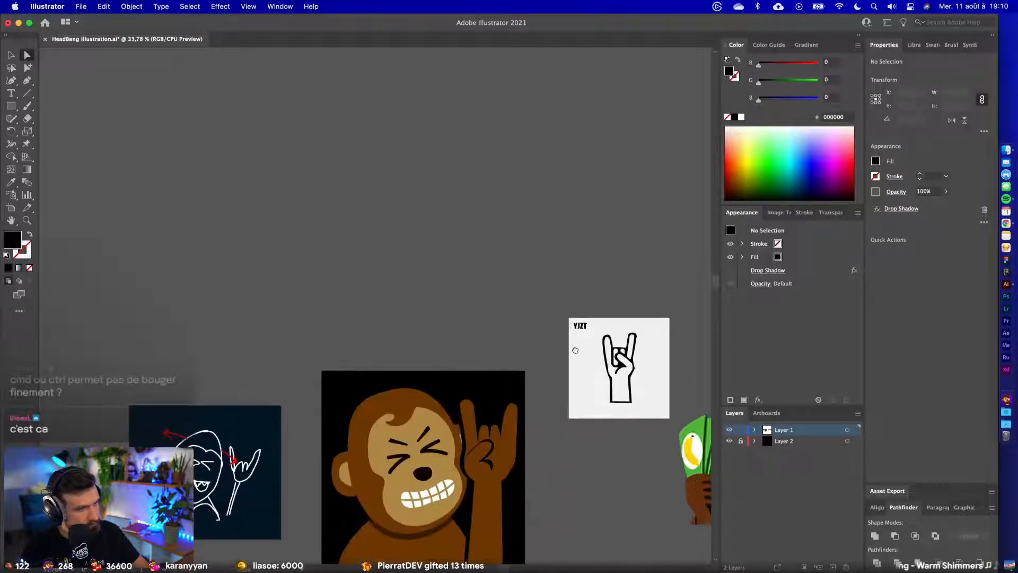
scroll(444, 387, "down", 5)
left_click(412, 402)
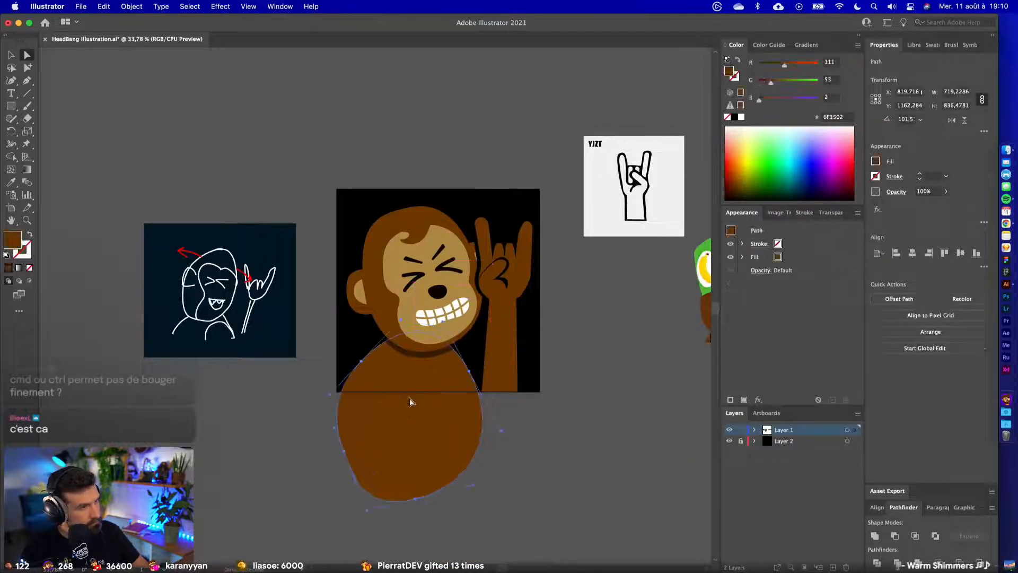
left_click(12, 55)
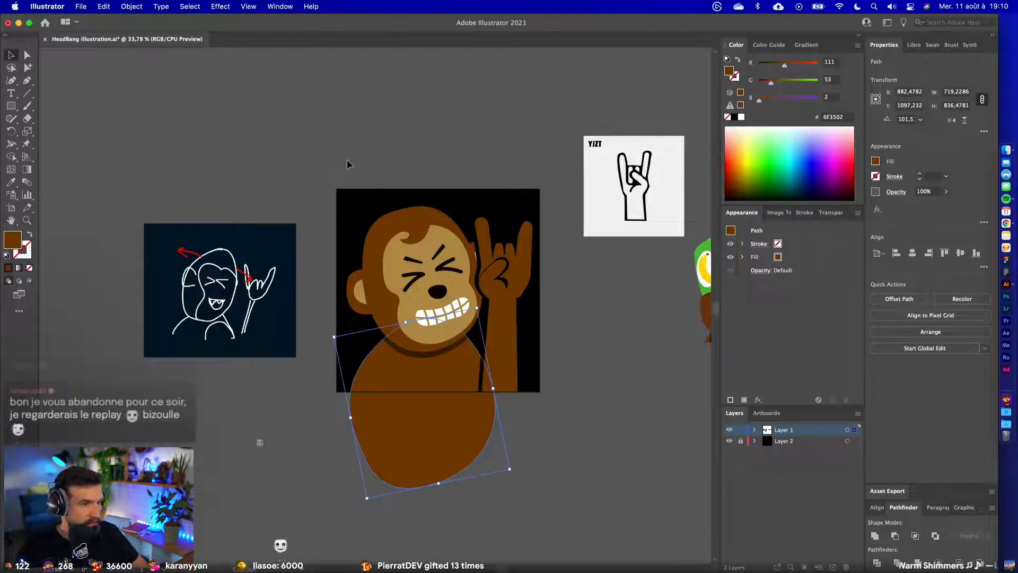
- Group the monkey's head, face, ears and body together, leaving the raised arm out of the group
left_click_drag(509, 276, 617, 241)
key("super+z")
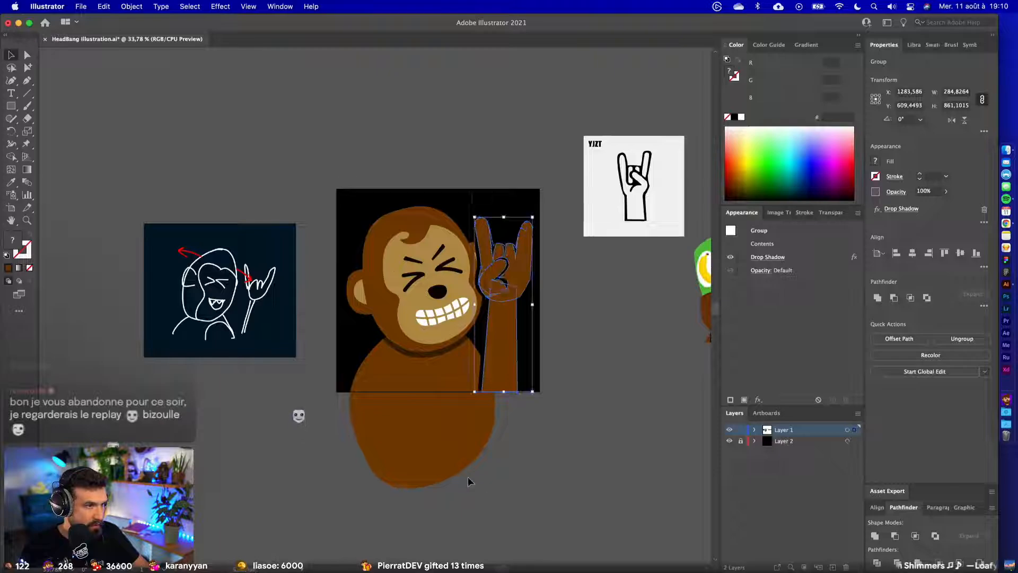
key("super+a")
left_click(499, 351, "shift")
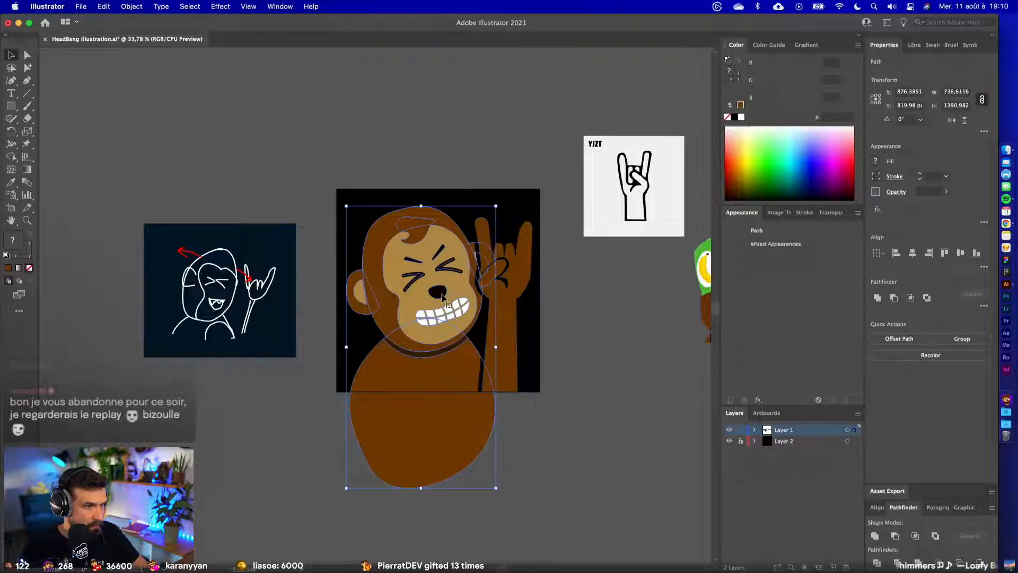
key("super+g")
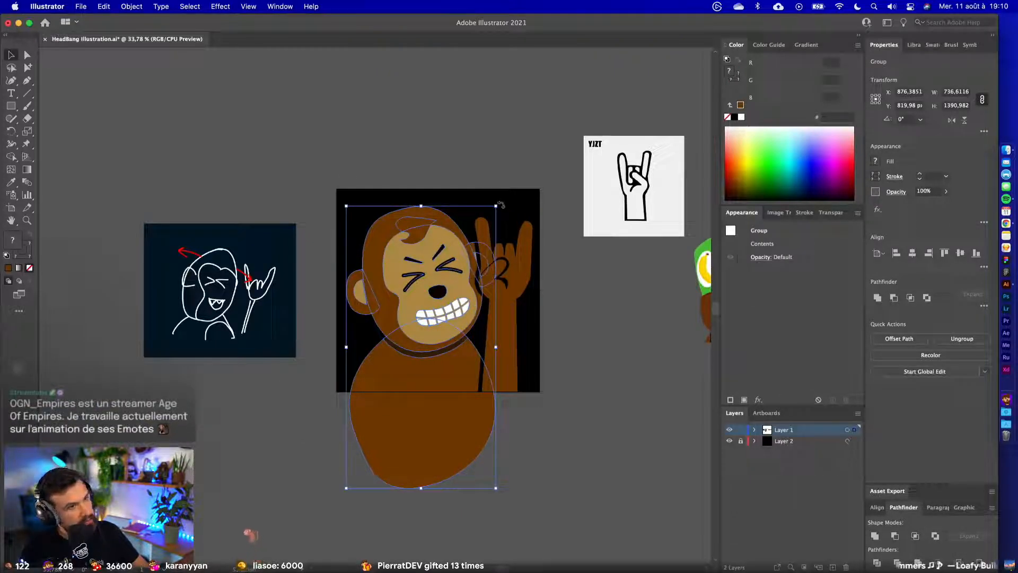
- Shift the head-and-body group to about X 841, Y 870 px and nudge the raised arm to about X 1299 px
left_click_drag(461, 242, 457, 251)
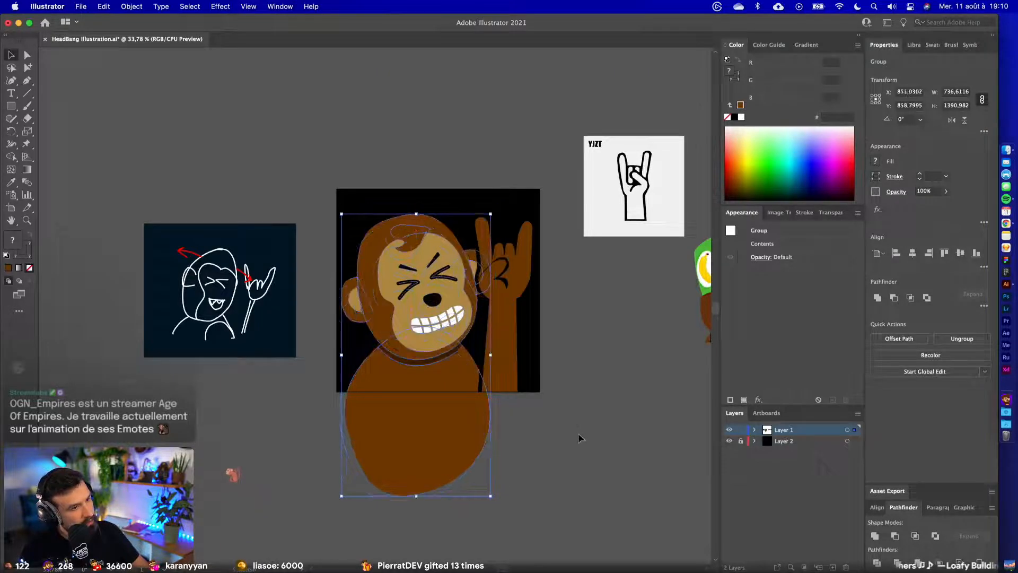
left_click(578, 434)
left_click_drag(425, 379, 424, 383)
left_click(547, 390)
left_click_drag(508, 341, 513, 340)
left_click(628, 412)
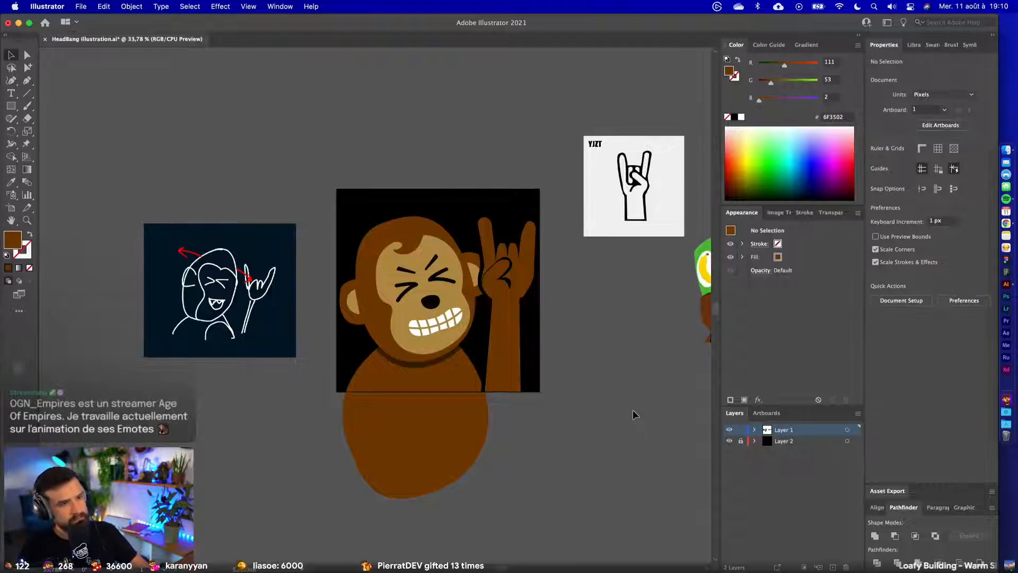
- Isolate the head-and-body group, try rotating all its artwork clockwise until the face is upright, and leave isolation
left_click(481, 289)
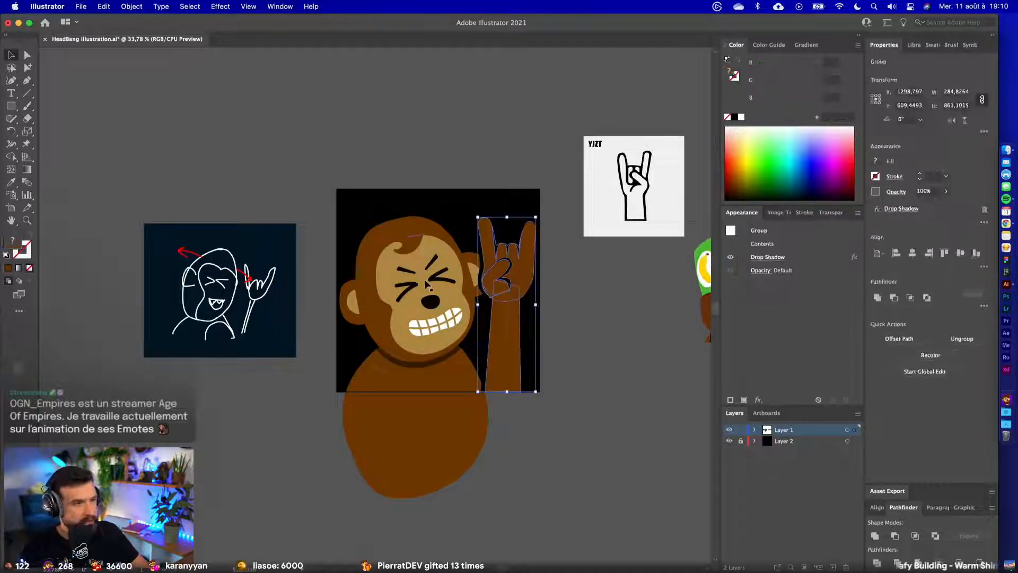
double_click(409, 237)
left_click(408, 237)
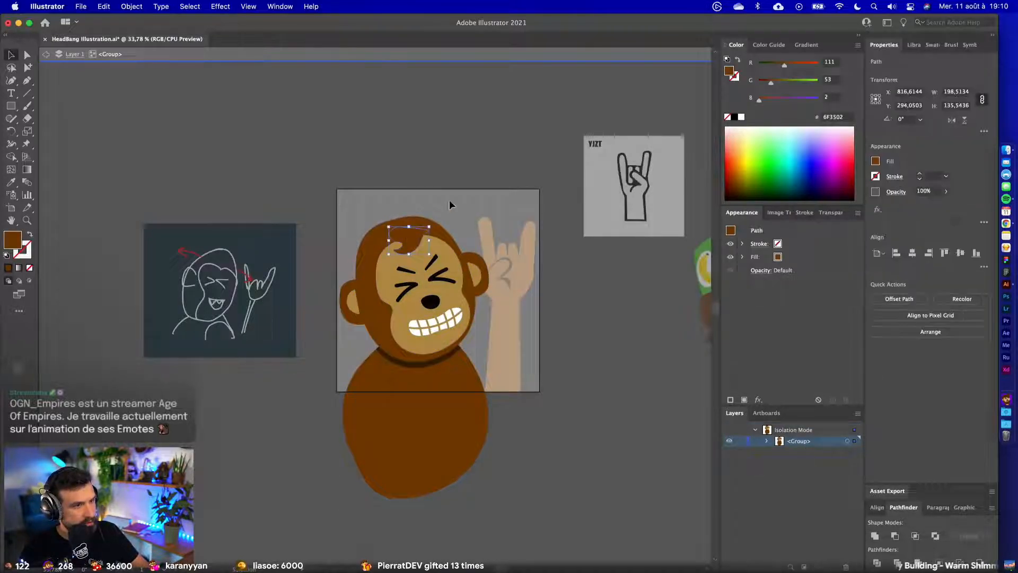
key("super+a")
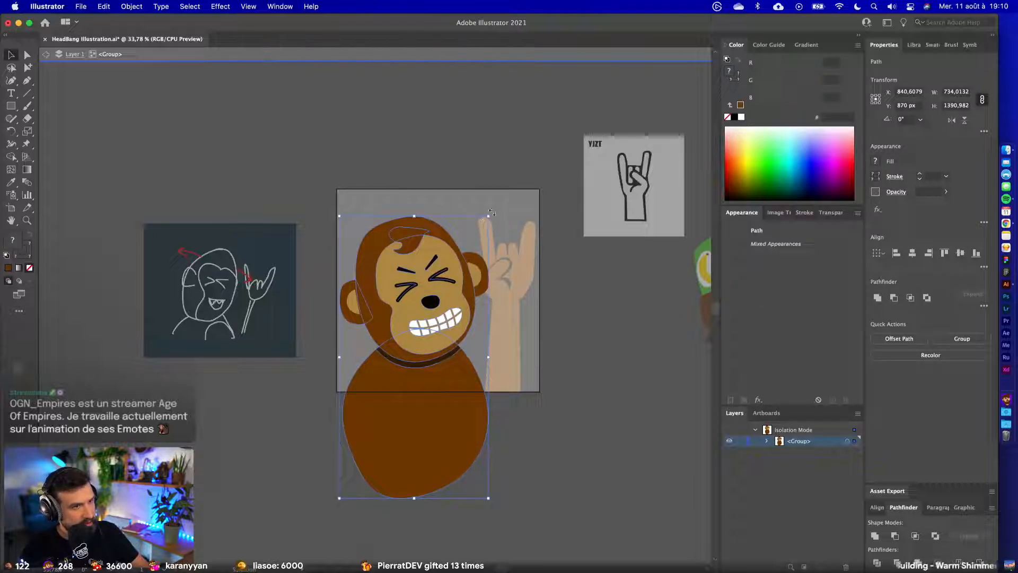
left_click_drag(491, 212, 501, 258)
double_click(622, 358)
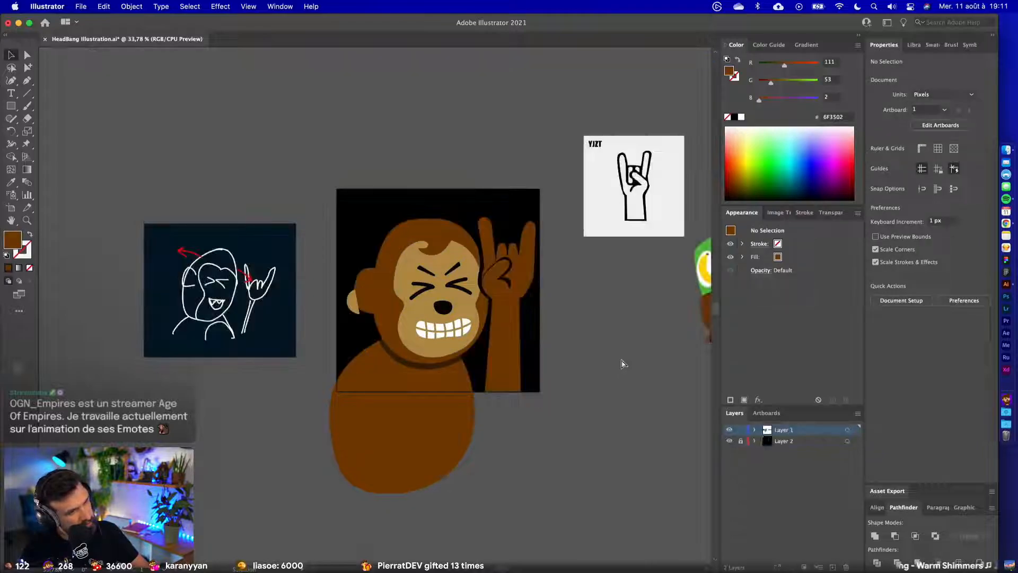
- Undo the rotation of the head and body, leave the group's isolation and deselect everything
key("super+z")
left_click(512, 446)
left_click(462, 430)
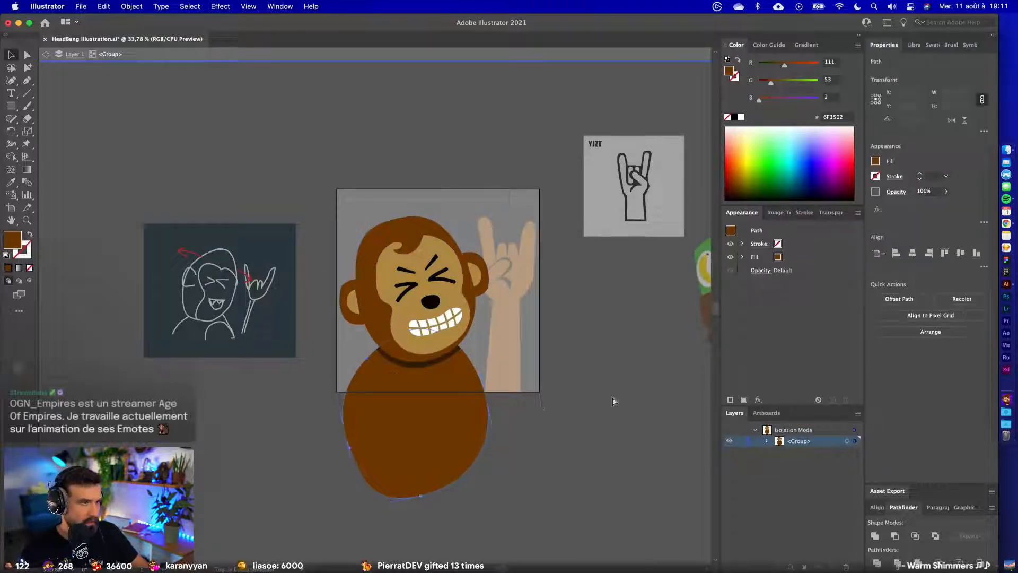
double_click(622, 385)
left_click(416, 284)
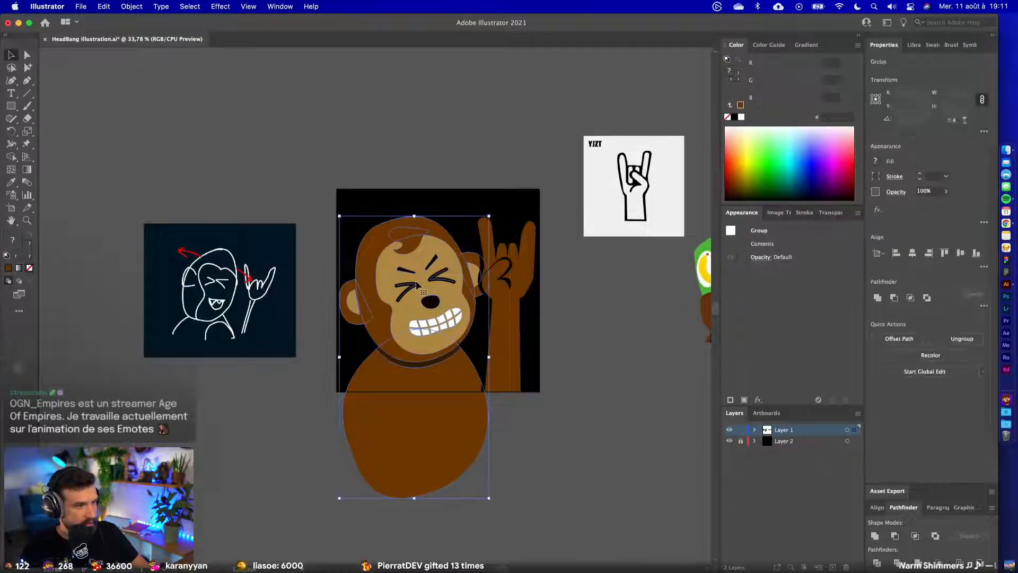
left_click(606, 353)
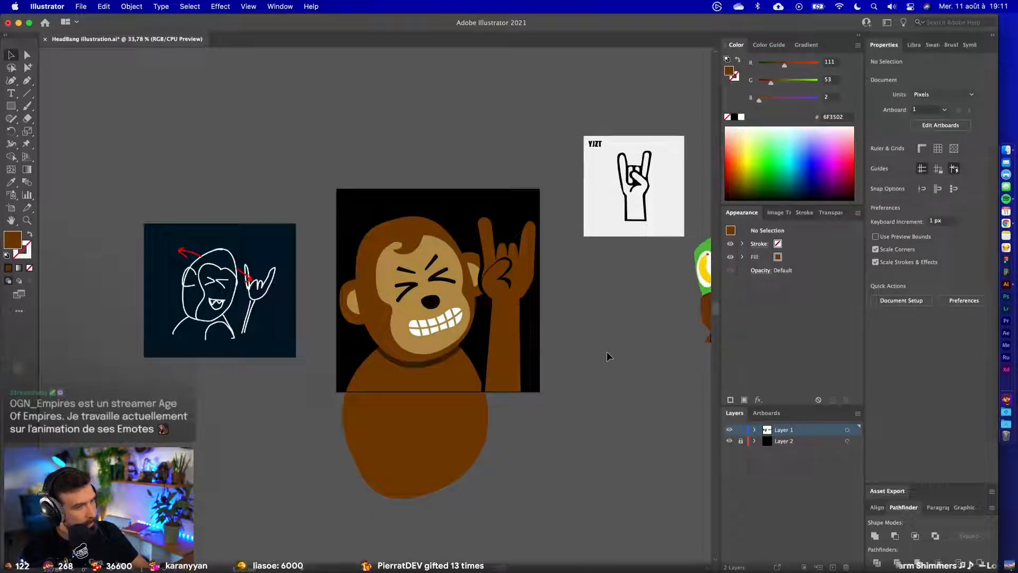
- Select the head, face and ear shapes without the body, test moving them, undo the move and group them
left_click(396, 332)
scroll(354, 300, "up", 2)
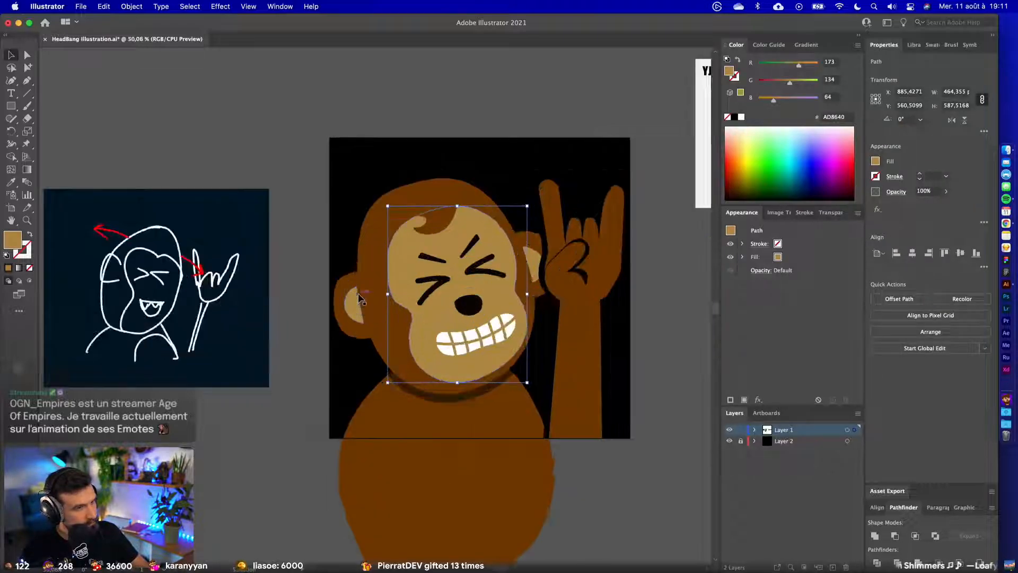
scroll(354, 300, "right", 3)
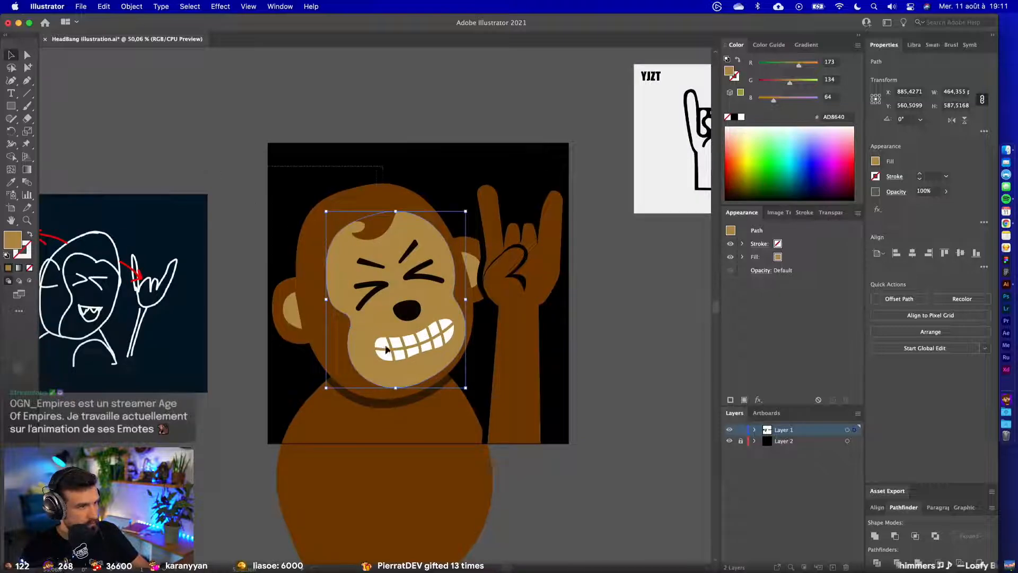
left_click(459, 335, "shift")
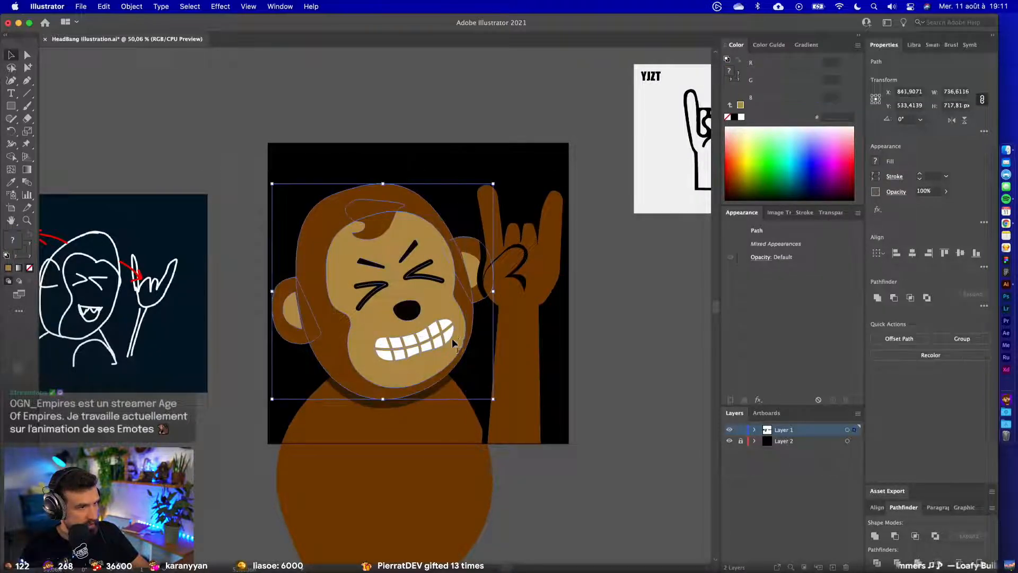
left_click_drag(410, 372, 390, 288)
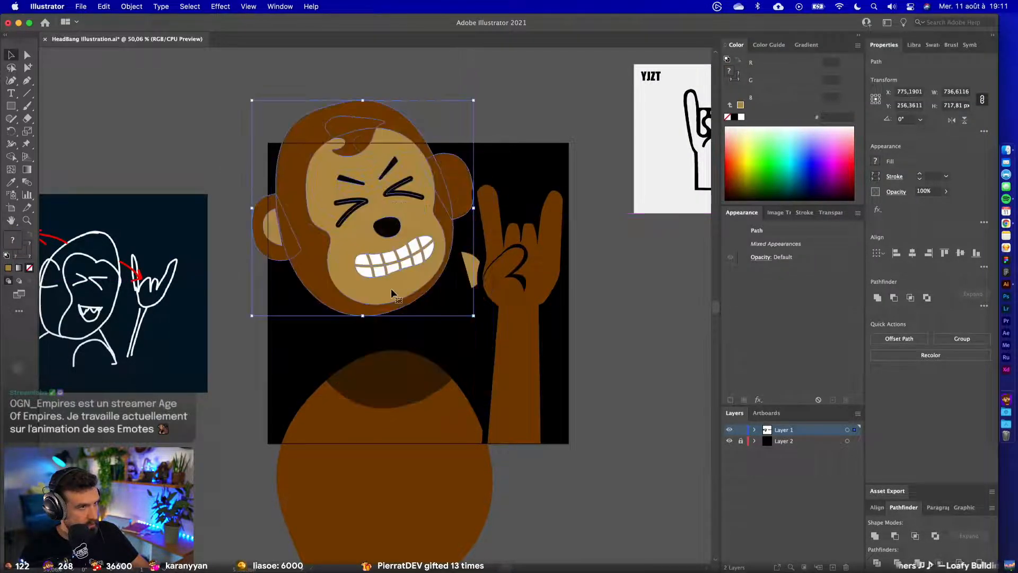
key("super+z")
key("super+g")
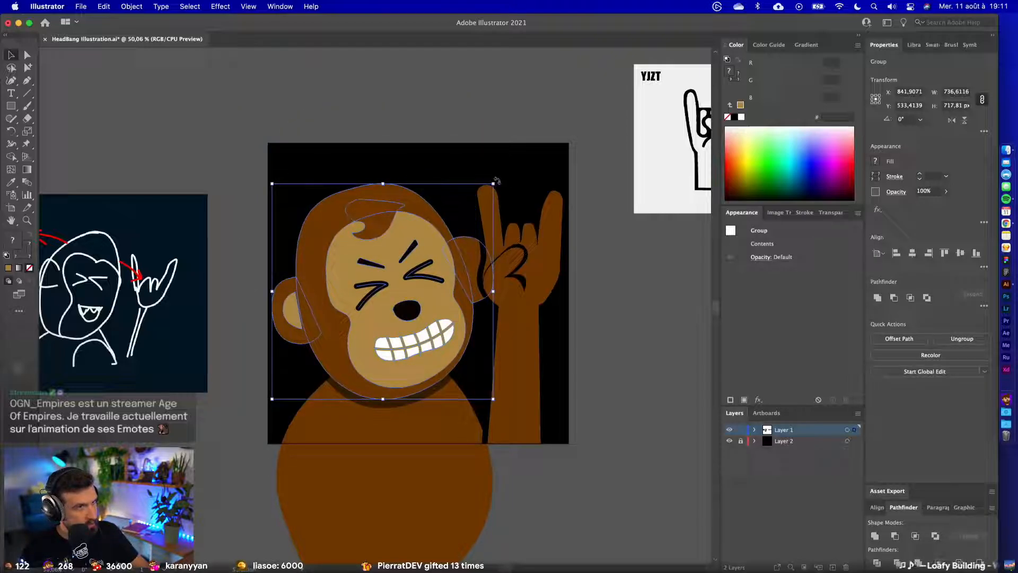
- Try rotating the head group clockwise until the face is upright and repositioning it slightly over the neck
left_click_drag(496, 181, 543, 227)
mouse_move(393, 301)
left_mouse_down()
mouse_move(409, 296)
mouse_move(404, 307)
left_mouse_up()
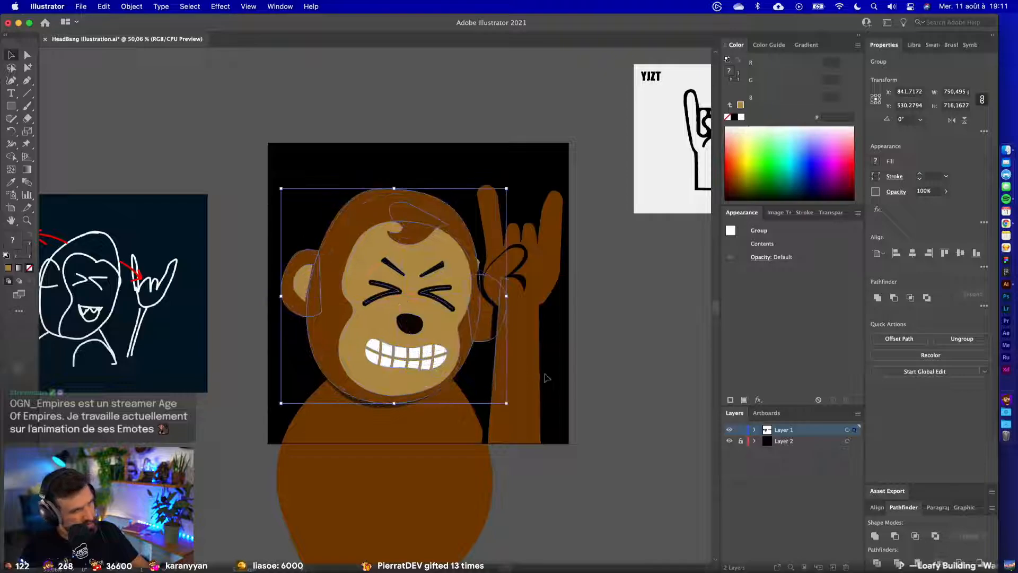
left_click(600, 384)
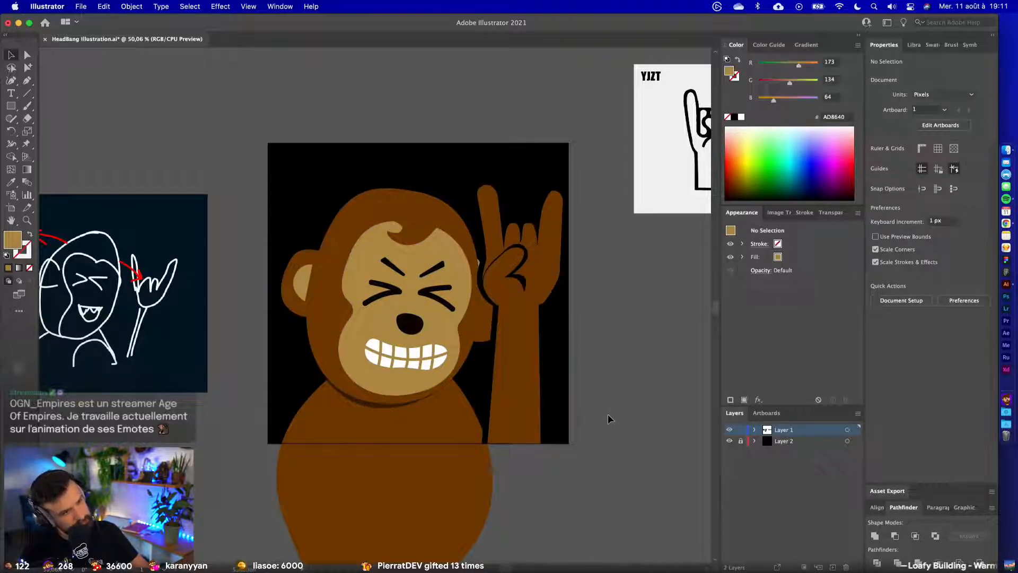
scroll(607, 415, "down", 5)
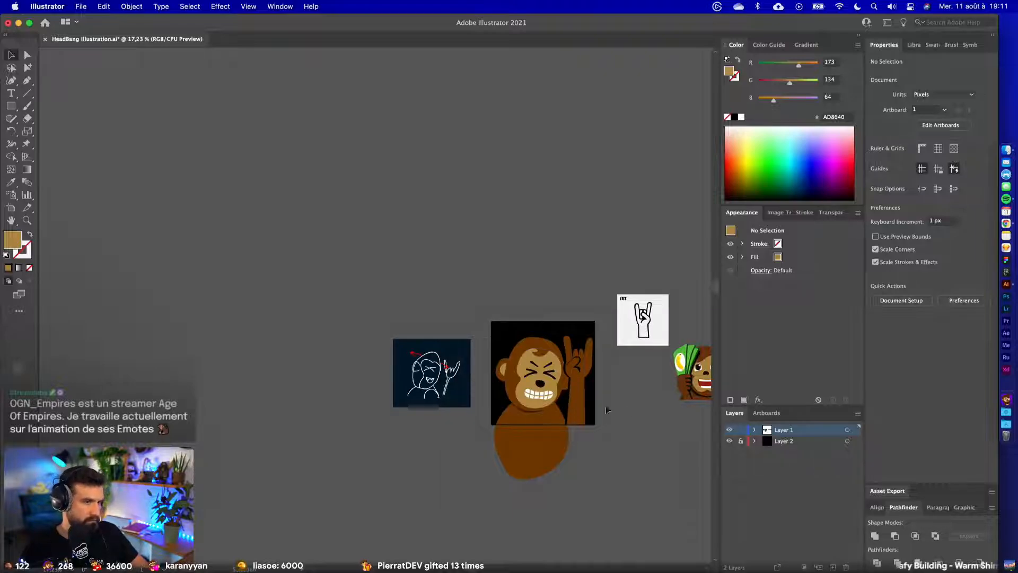
- Undo the head group's repositioning and rotation along with the grouping of its parts
key("super+z")
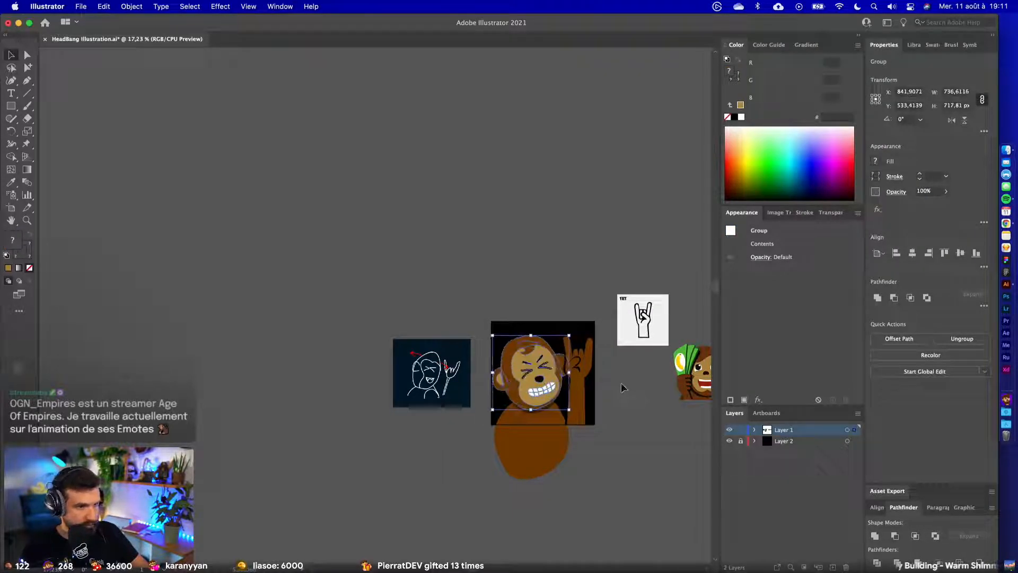
scroll(622, 386, "up", 3)
key("super+z")
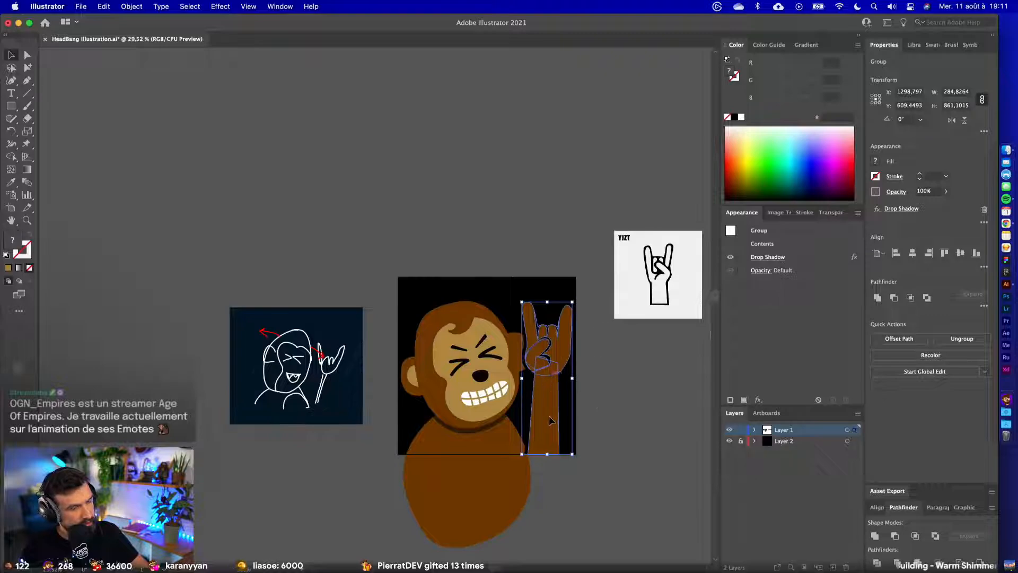
- Try shifting the raised arm slightly up and toward the head, undo the shift and deselect everything
left_click_drag(550, 420, 546, 365)
left_click(630, 390)
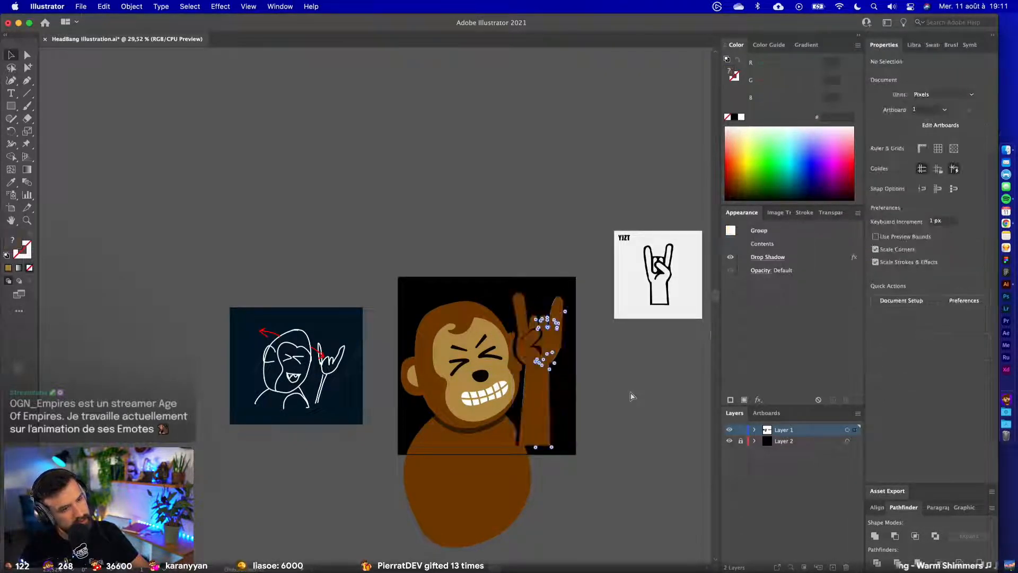
key("super+z")
left_click(634, 393)
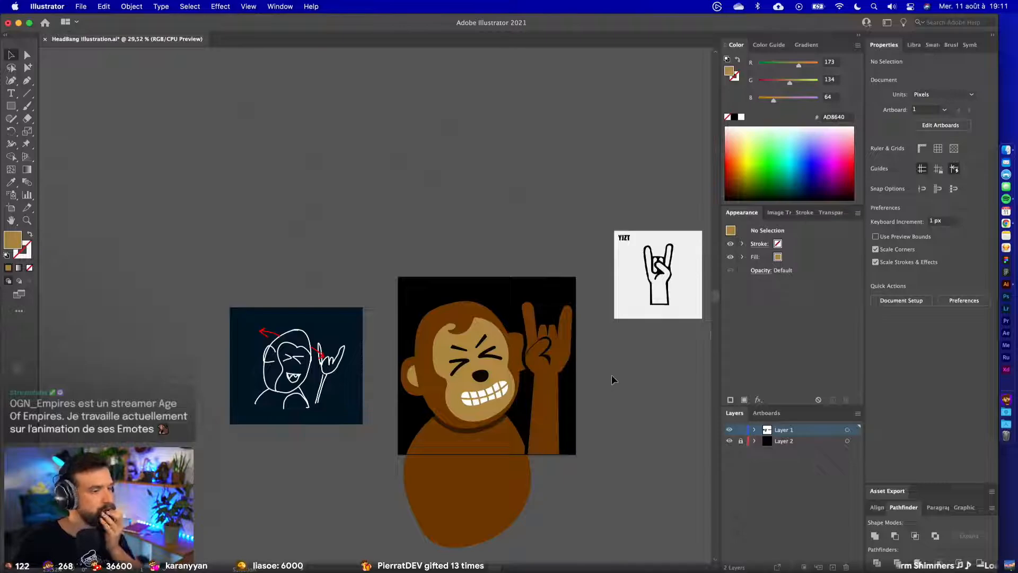
- Delete the horns-hand reference image beside the artboard
left_click(646, 277)
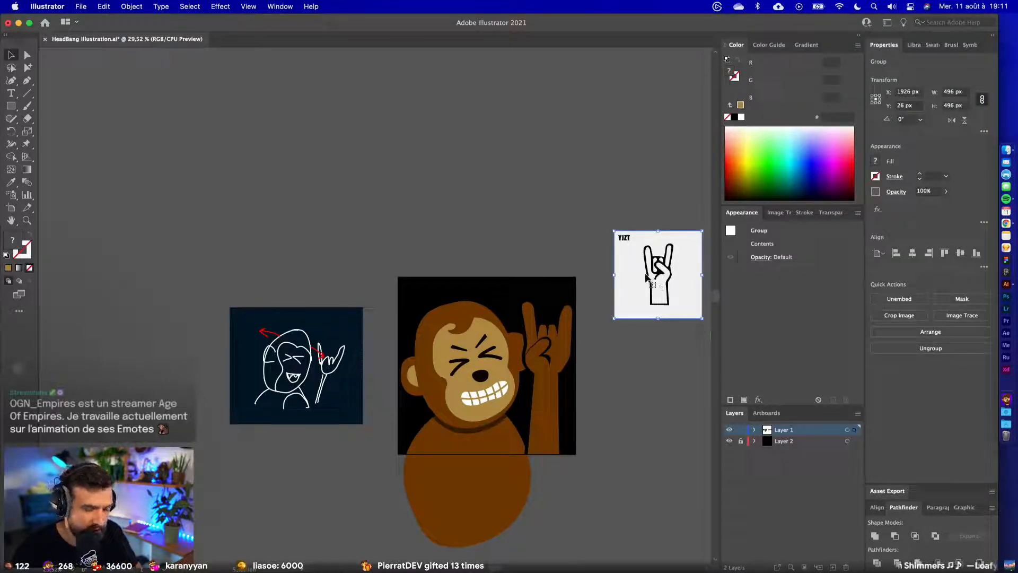
key("Delete")
- Reshape the palm's outer edge between the little finger and the wrist by adjusting the hand outline's anchor points and handles
left_click_drag(580, 343, 412, 343)
scroll(411, 342, "up", 5)
left_click(27, 54)
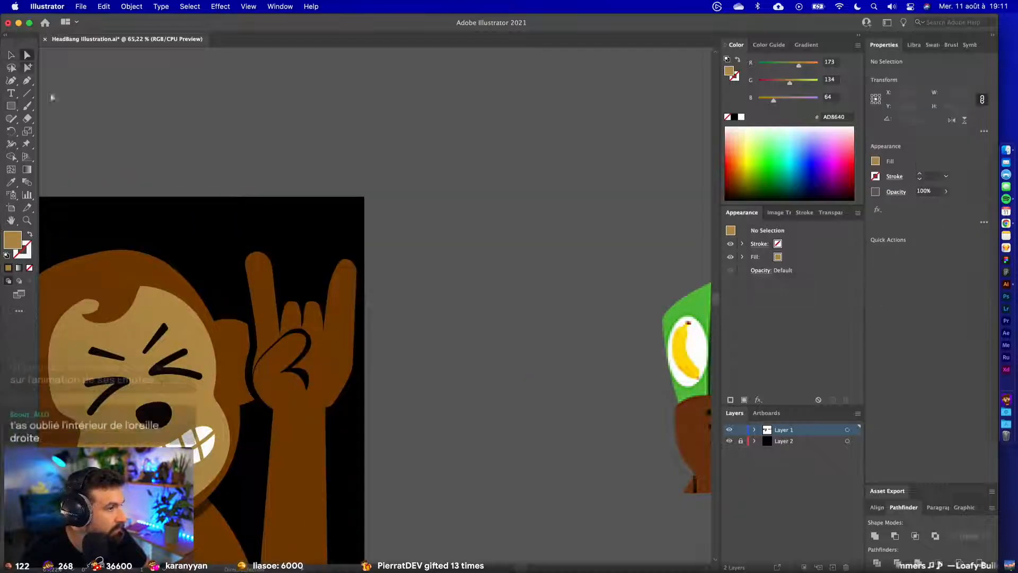
left_click(335, 381)
left_click_drag(352, 366, 373, 355)
key("super+z")
scroll(334, 374, "up", 5)
left_click_drag(375, 318, 383, 308)
left_click(330, 460)
left_click_drag(325, 460, 291, 423)
left_click(489, 428)
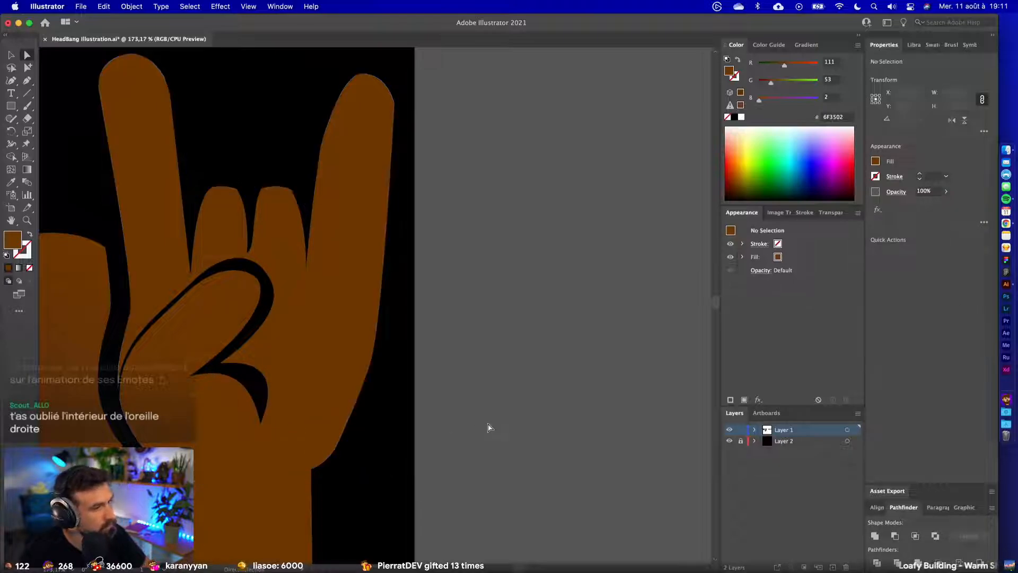
- Slim the little finger by moving outer-edge anchors inward, and adjust the anchor beside the ring finger to about X 1362, Y 334 px
scroll(489, 427, "down", 10)
scroll(478, 409, "up", 5)
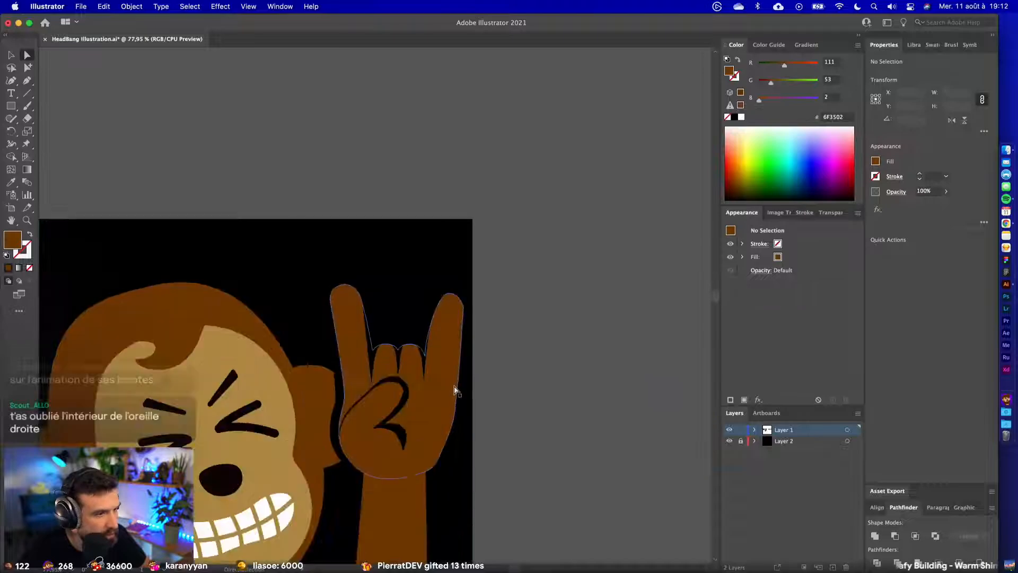
left_click(448, 369)
left_click_drag(455, 421, 456, 424)
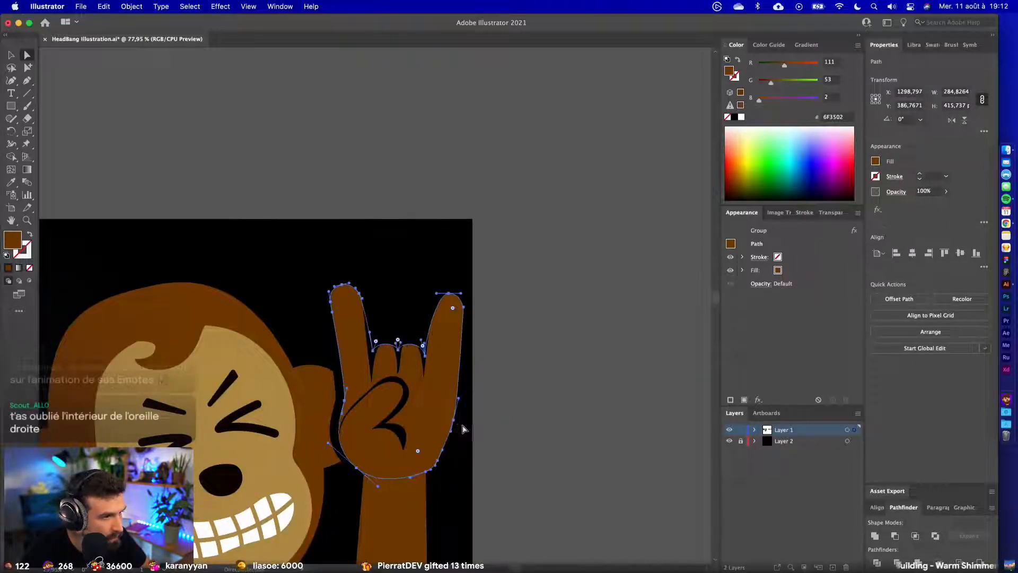
scroll(454, 424, "up", 3)
left_click(451, 421)
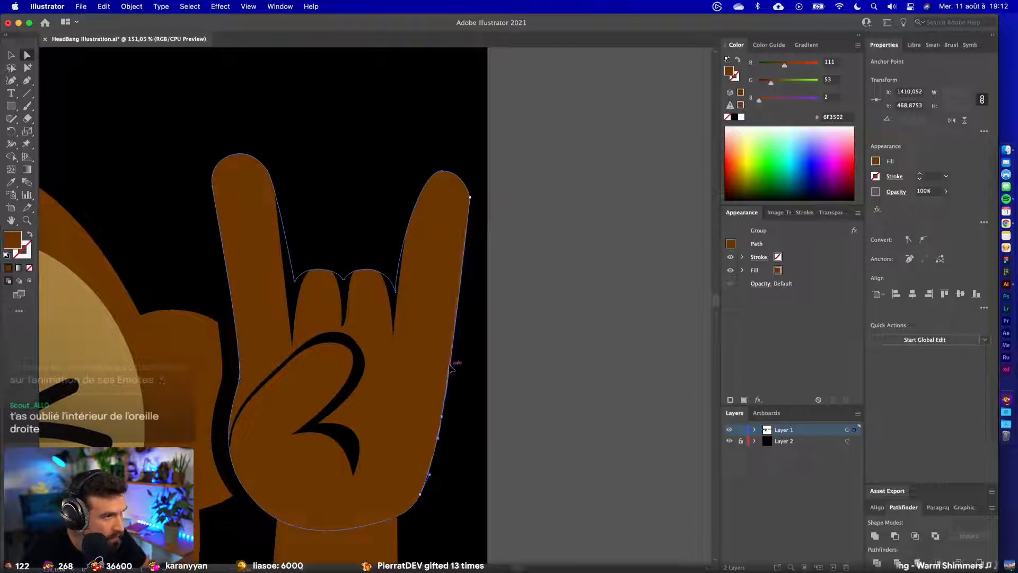
left_click_drag(448, 366, 448, 365)
left_click_drag(469, 200, 464, 201)
left_click_drag(401, 300, 399, 298)
left_click(495, 308)
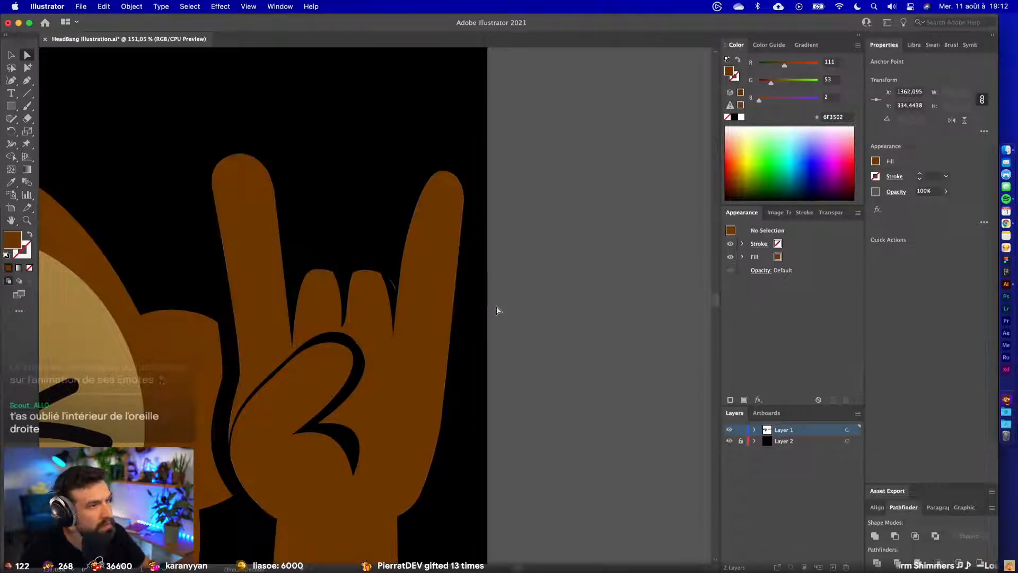
- Shorten the little finger by shifting its tip anchors down and inward, making the hand outline about 268 px wide
scroll(501, 306, "down", 4)
scroll(502, 305, "up", 4)
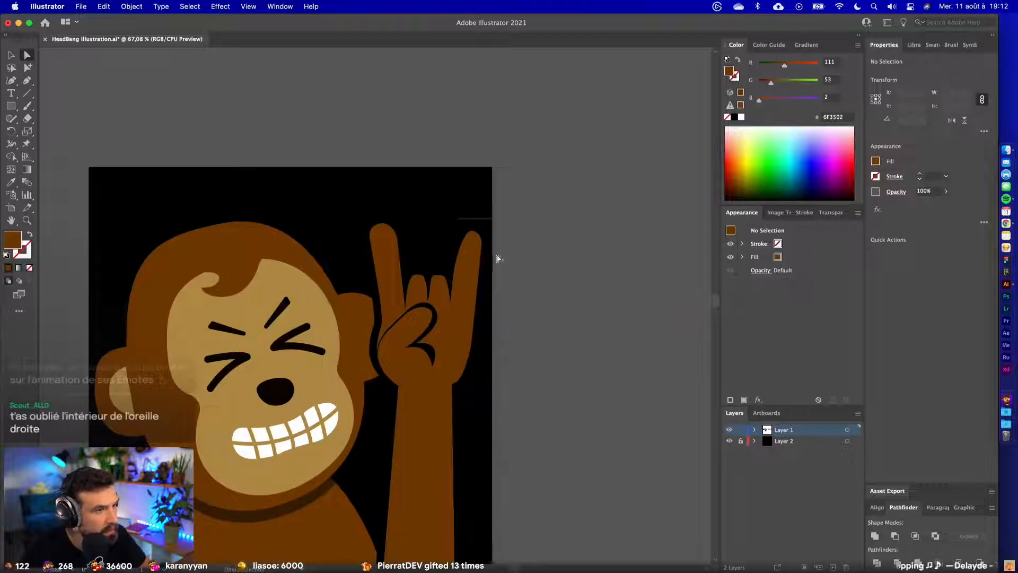
key("super+z")
key("super+z")
key("super+z")
key("super+z")
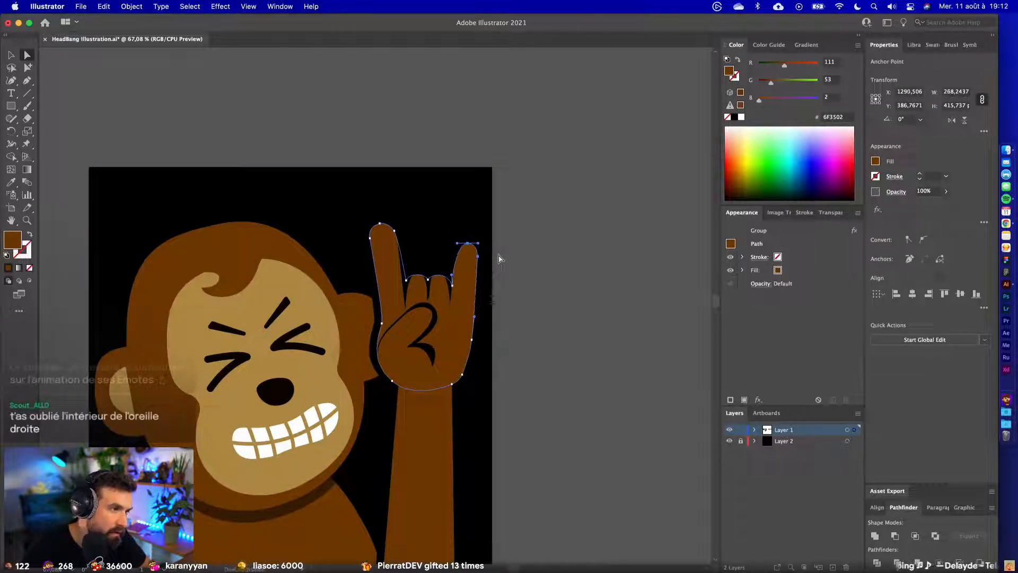
left_click(522, 278)
- Check the hand's proportions against the whole emote and inspect the anchor points around the little finger
scroll(475, 179, "down", 10)
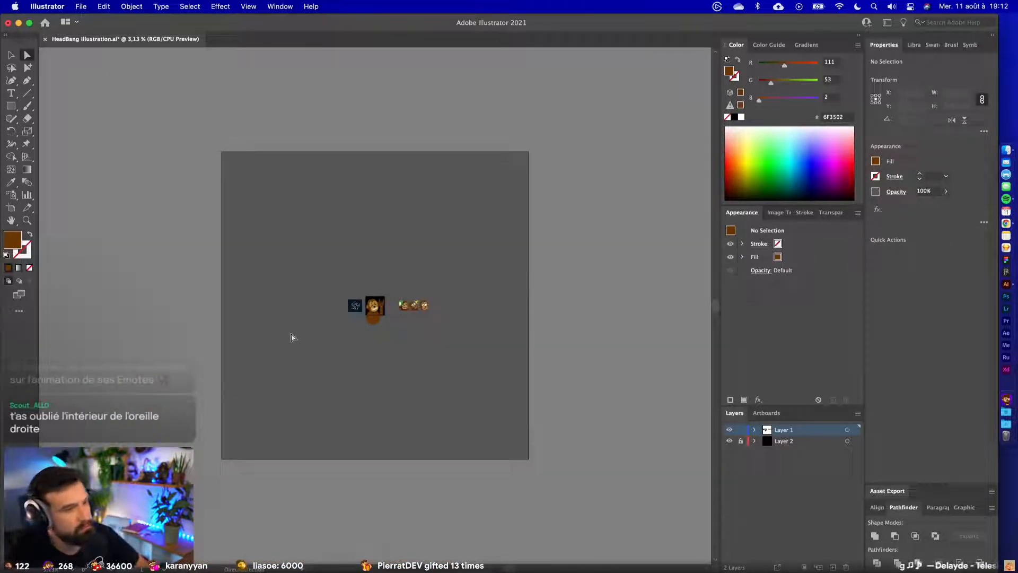
scroll(322, 322, "up", 7)
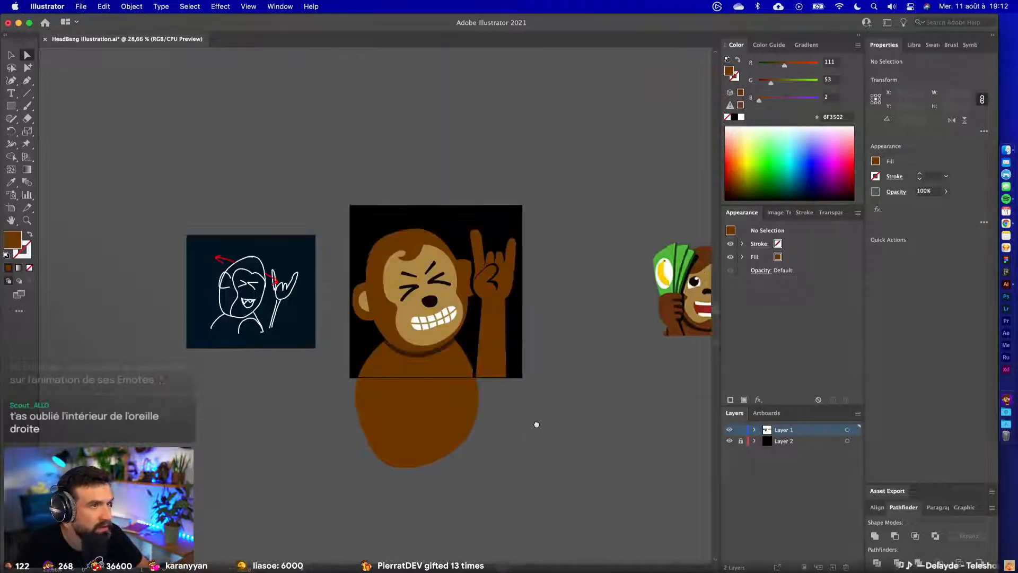
scroll(536, 424, "up", 1)
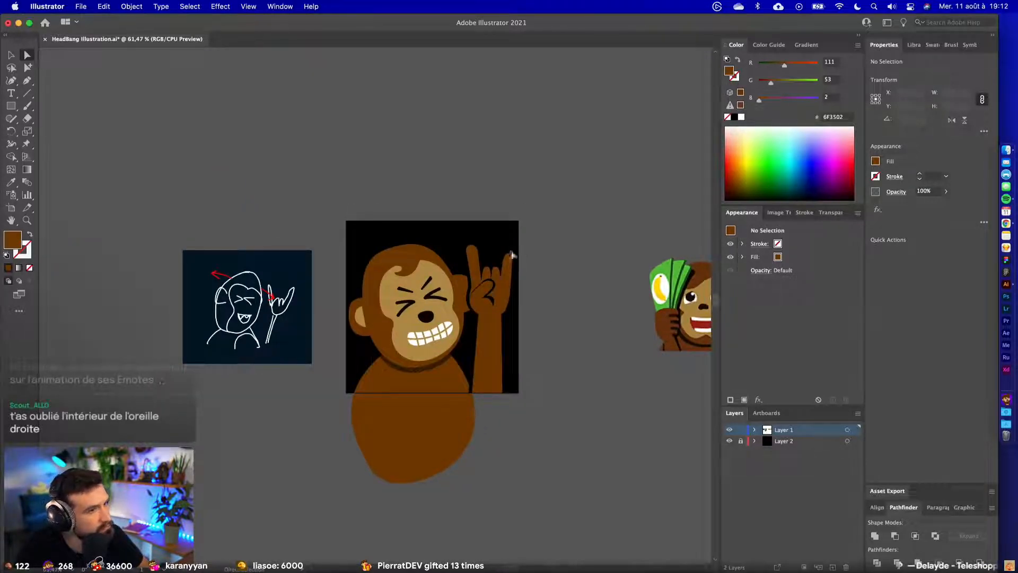
scroll(512, 255, "up", 3)
scroll(446, 292, "up", 3)
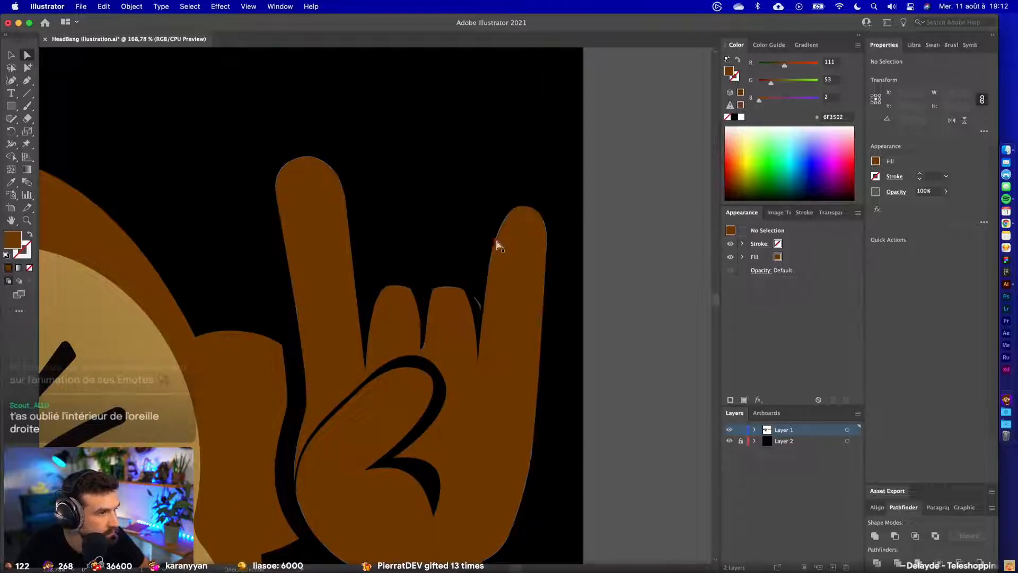
left_click_drag(472, 185, 582, 255)
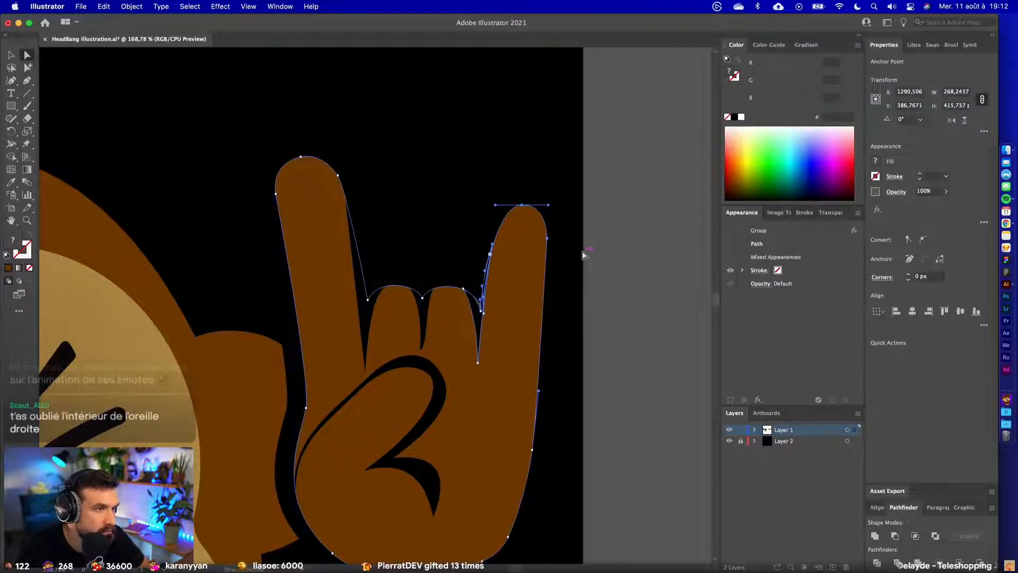
left_click(582, 254)
scroll(583, 254, "down", 3)
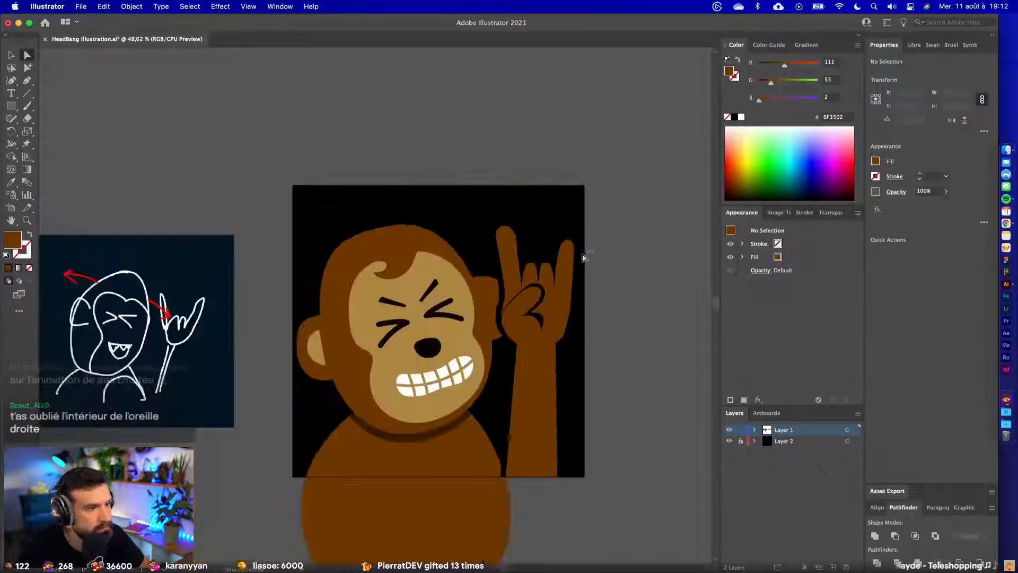
- Adjust the black gap shape's anchors beside the ring finger and shift the little finger outward, making the hand outline about 278 px wide
scroll(572, 263, "up", 3)
scroll(488, 330, "up", 3)
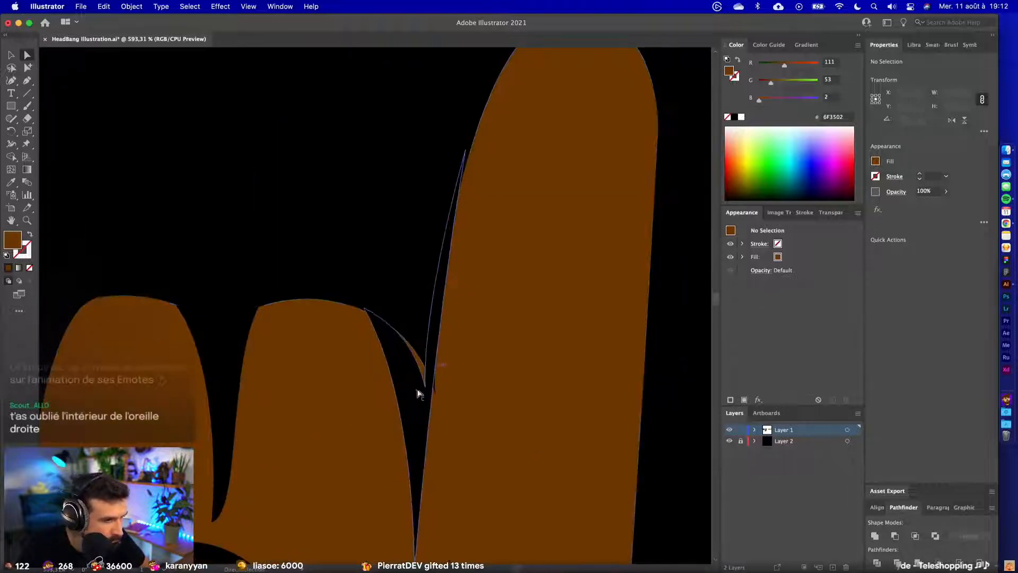
left_click(415, 400)
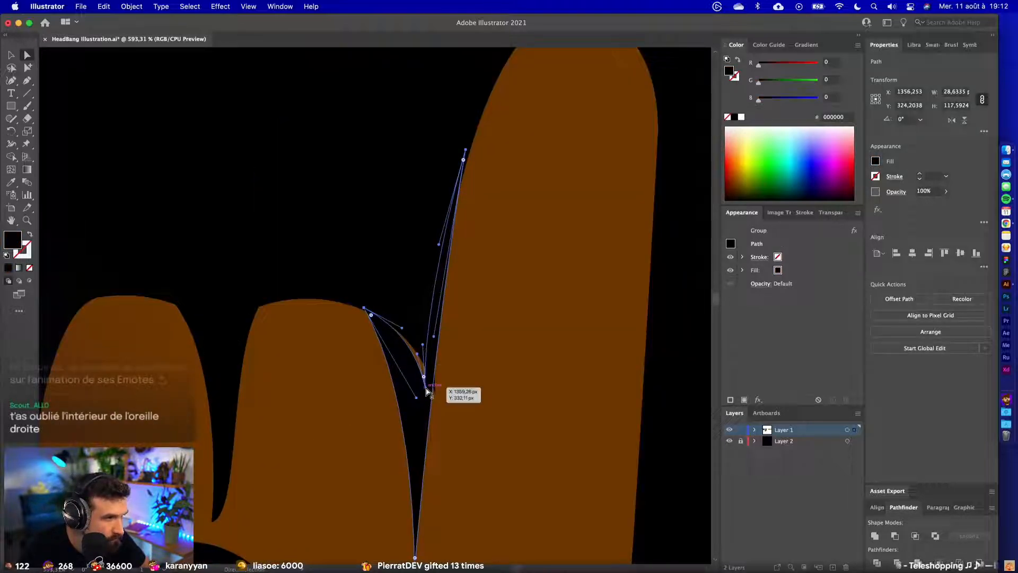
left_click_drag(429, 385, 424, 383)
left_click(424, 385)
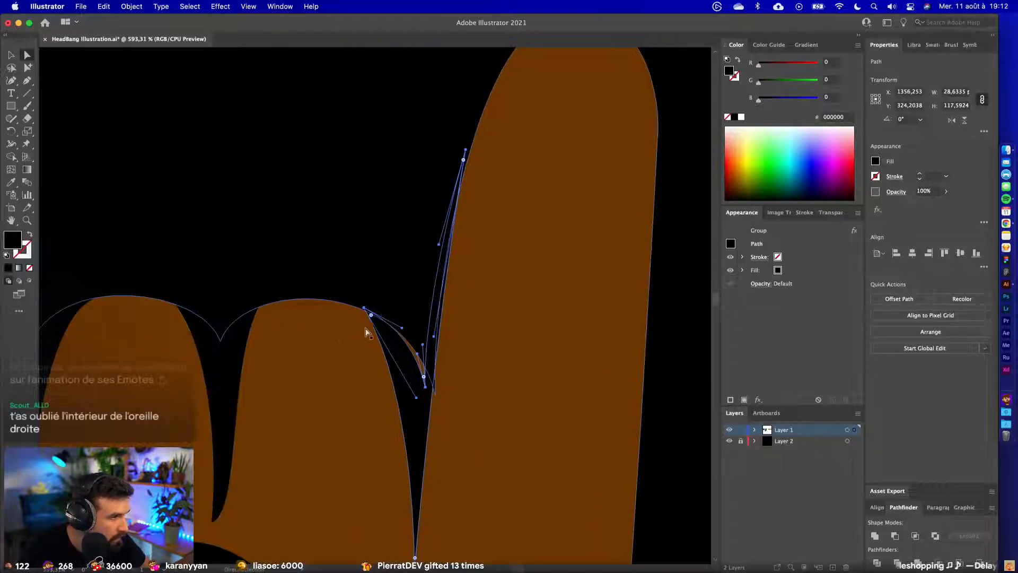
left_click_drag(363, 310, 382, 321)
scroll(364, 310, "up", 5)
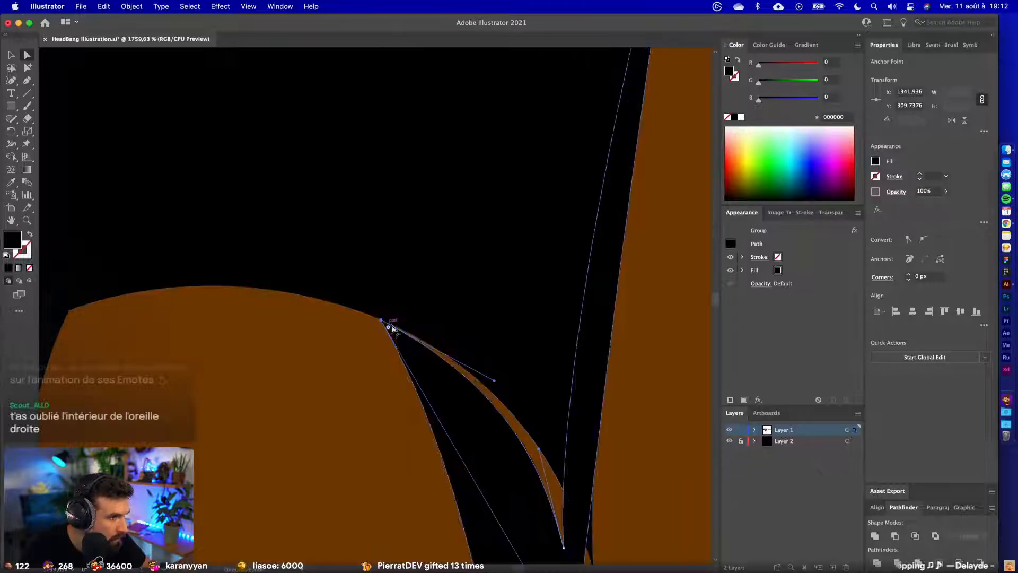
left_click(391, 329)
scroll(391, 329, "down", 5)
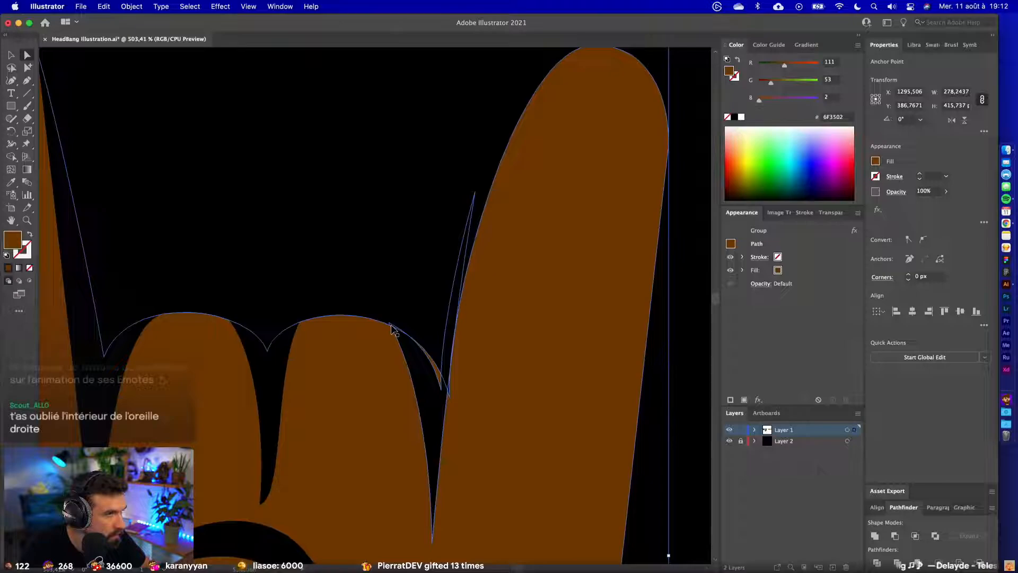
- Move the black gap shape's upper anchor to about X 1374, Y 266 px on the little finger's edge and raise its inner corner about 3 px
left_click(474, 192)
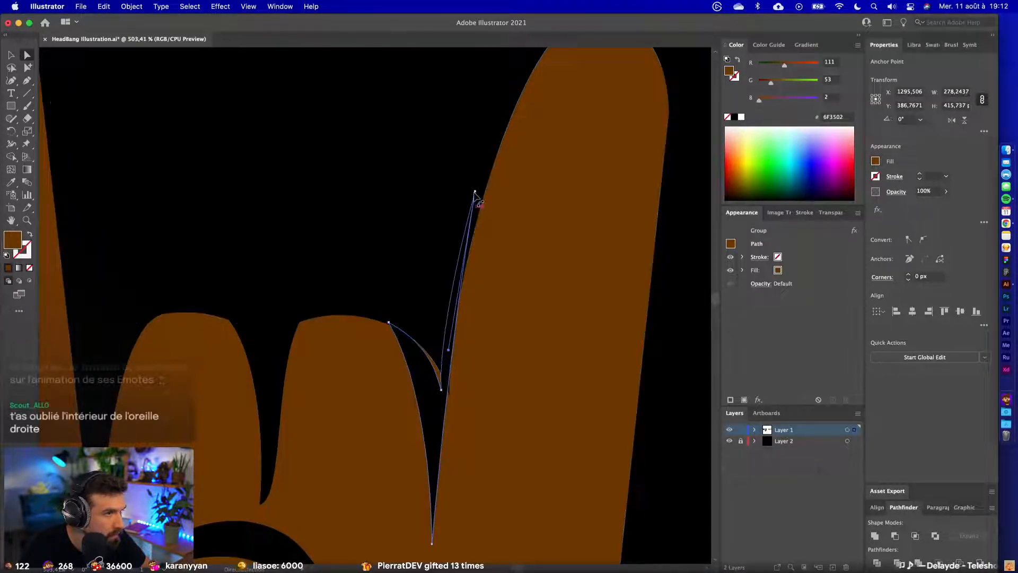
left_click_drag(475, 192, 483, 200)
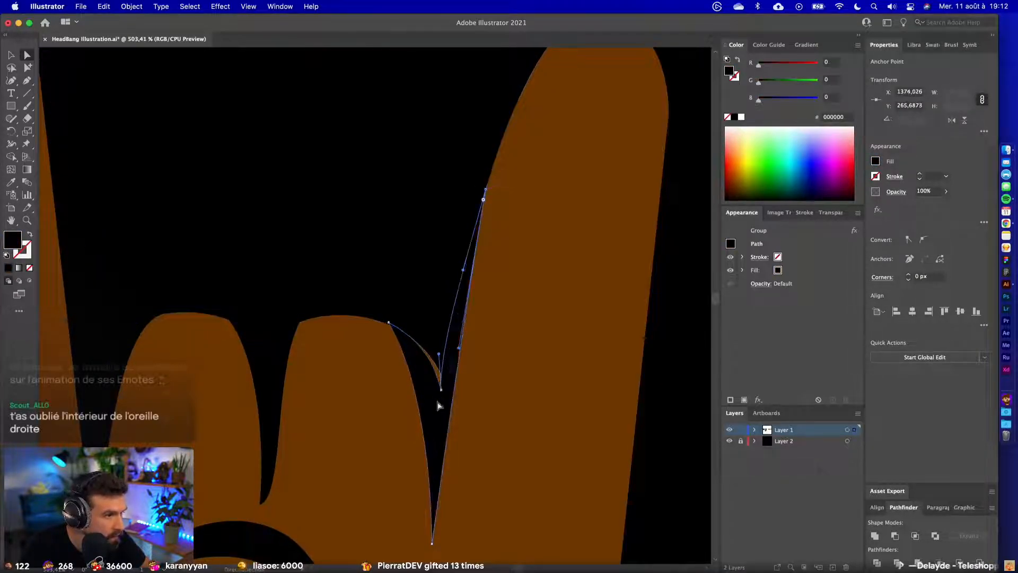
left_click_drag(440, 390, 443, 382)
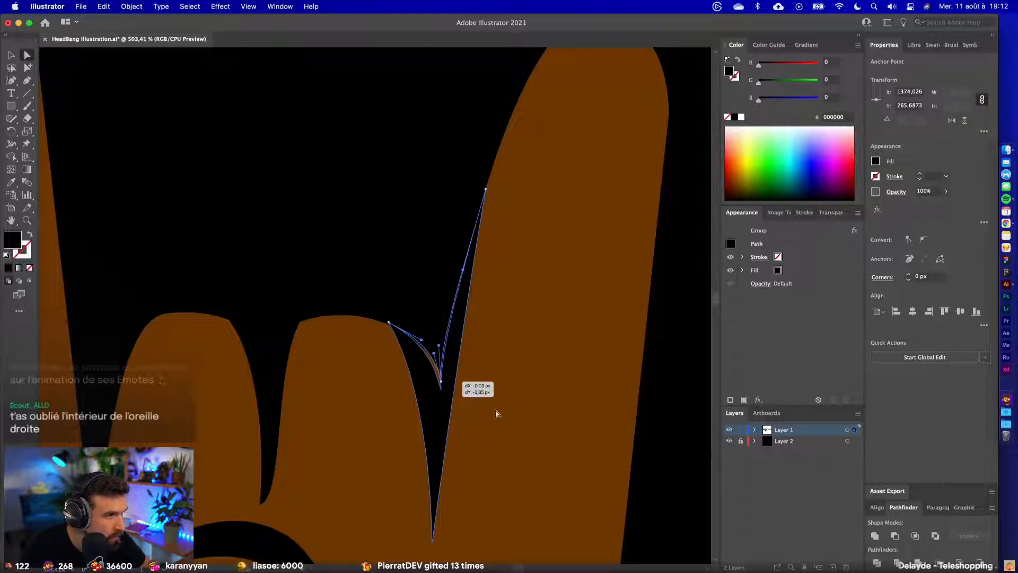
- Deselect the finger gap shape and compare the whole emote with the sketch, including the ear beside the raised hand
scroll(646, 452, "down", 10)
left_click(412, 249)
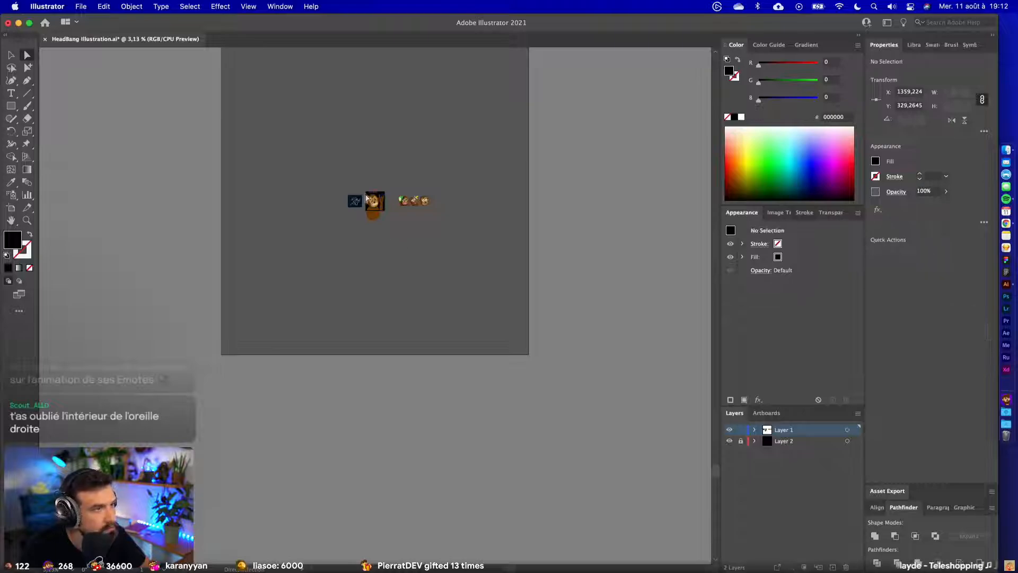
scroll(365, 200, "up", 3)
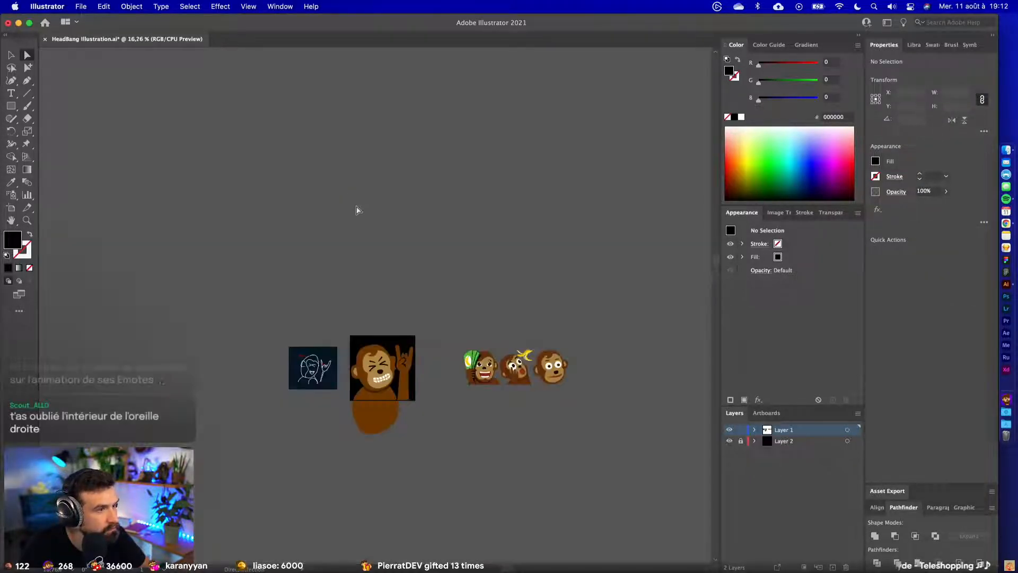
scroll(356, 210, "up", 2)
left_click_drag(352, 348, 426, 301)
scroll(421, 309, "up", 2)
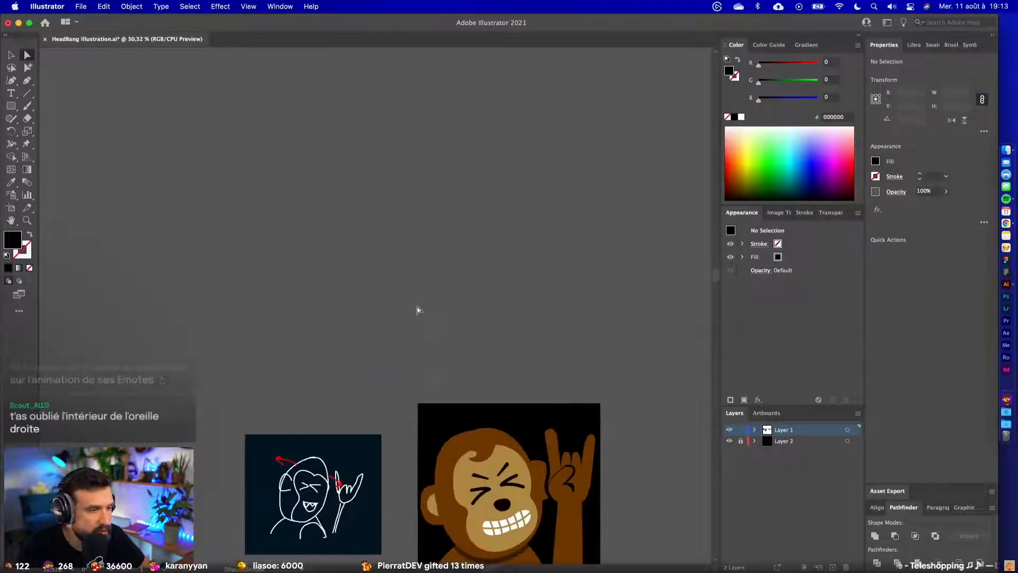
scroll(397, 313, "right", 3)
scroll(396, 313, "down", 2)
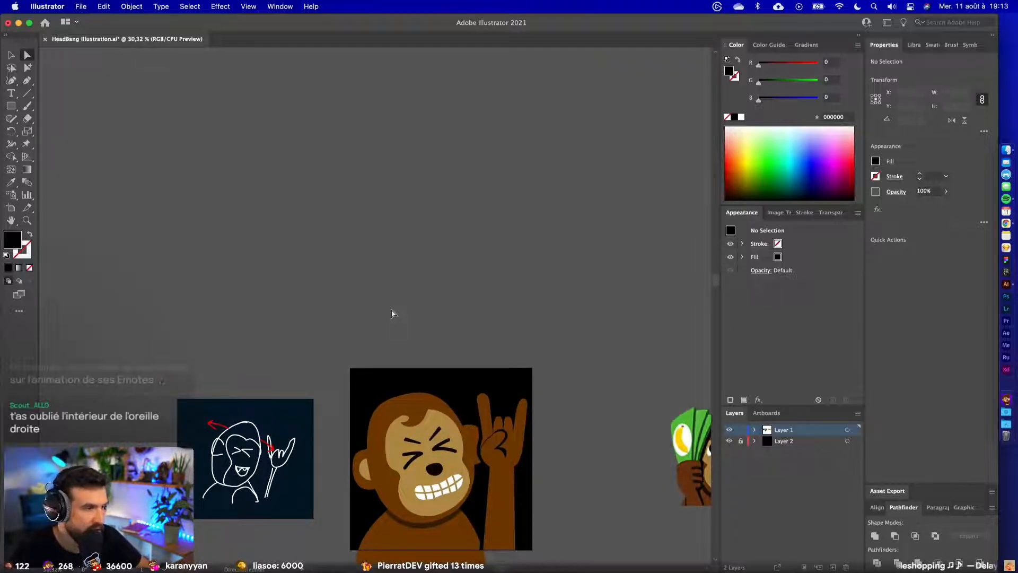
- Move the tan inner-ear path from Layer 1 into the head group so it shows on the ear beside the hand
key("v")
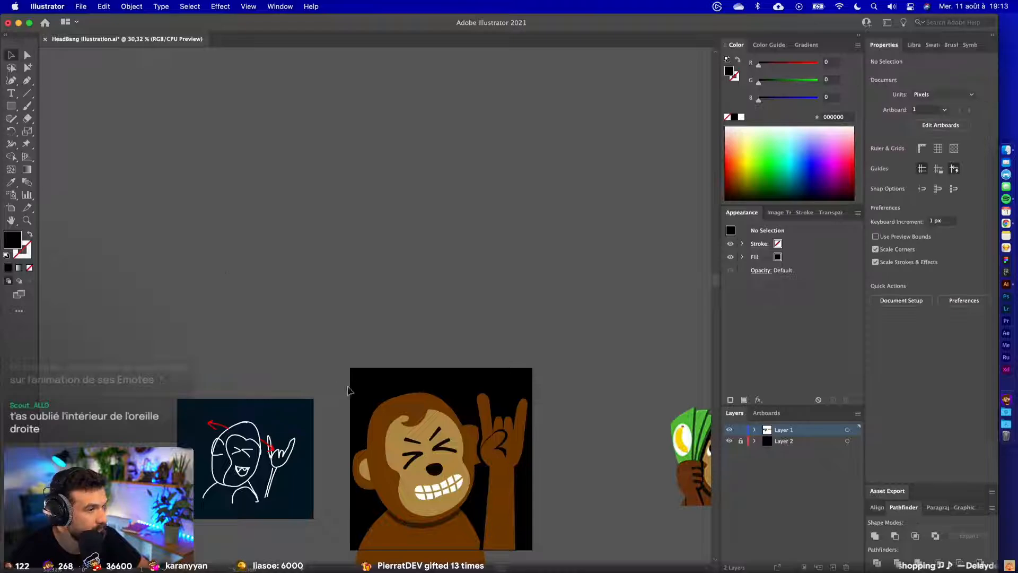
left_click(451, 459)
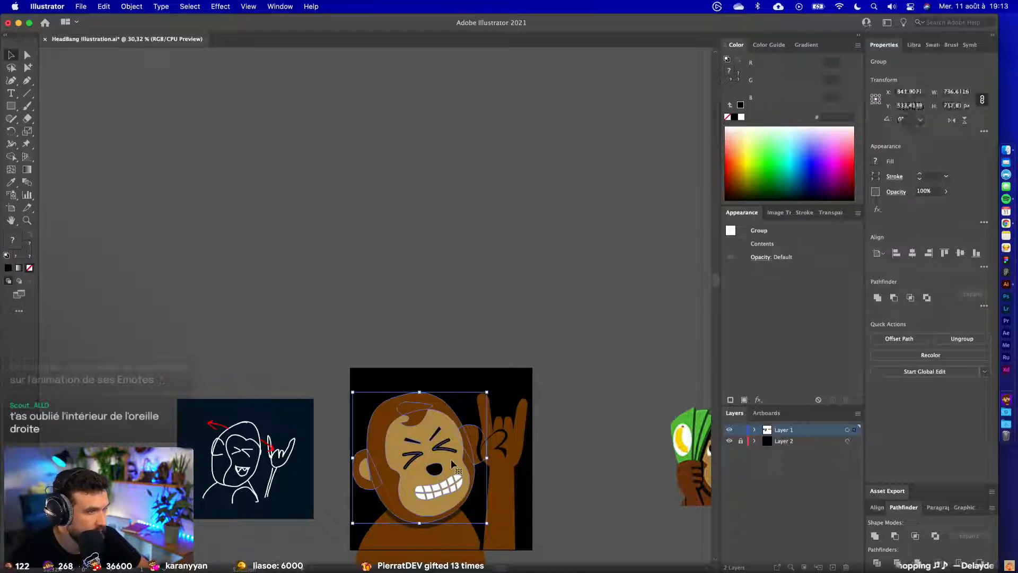
left_click(753, 430)
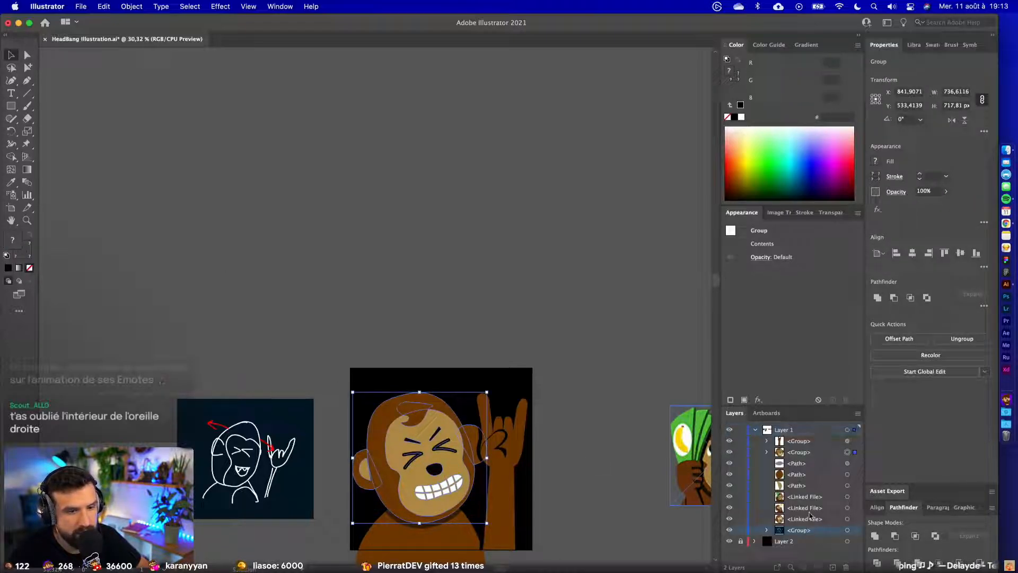
left_click(800, 442)
left_click(797, 485)
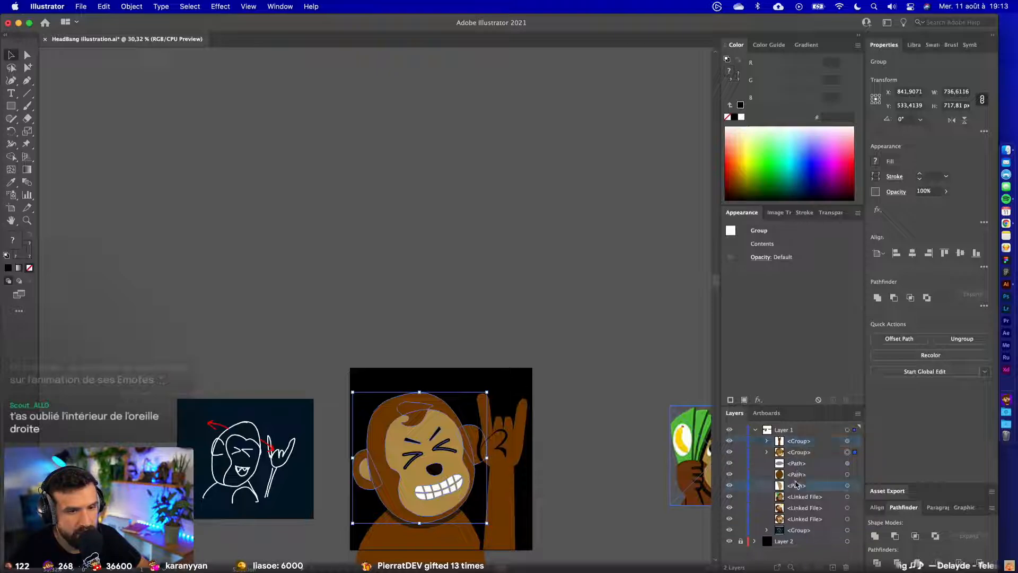
left_click(797, 474, "shift")
left_click(855, 485)
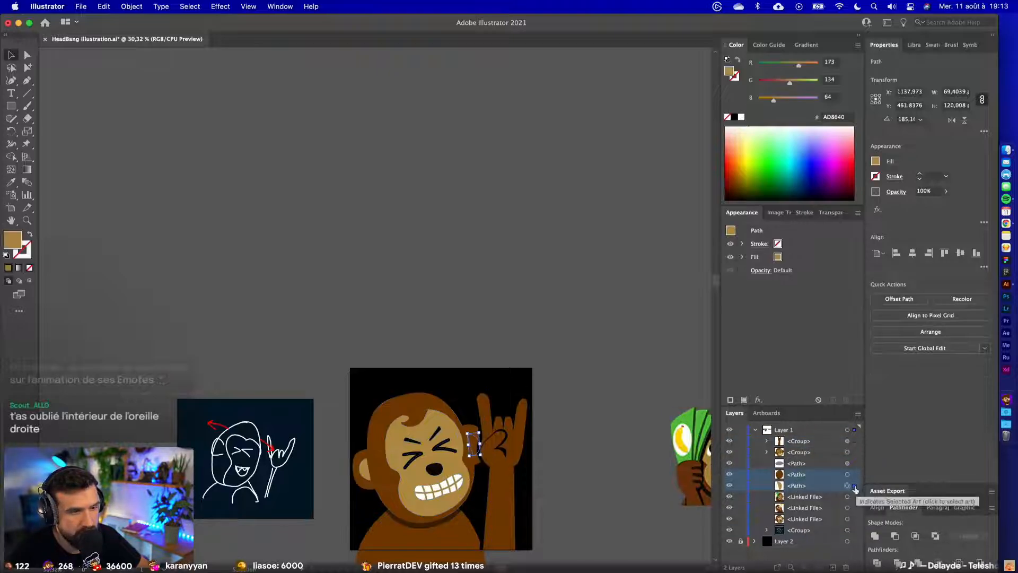
left_click(812, 473)
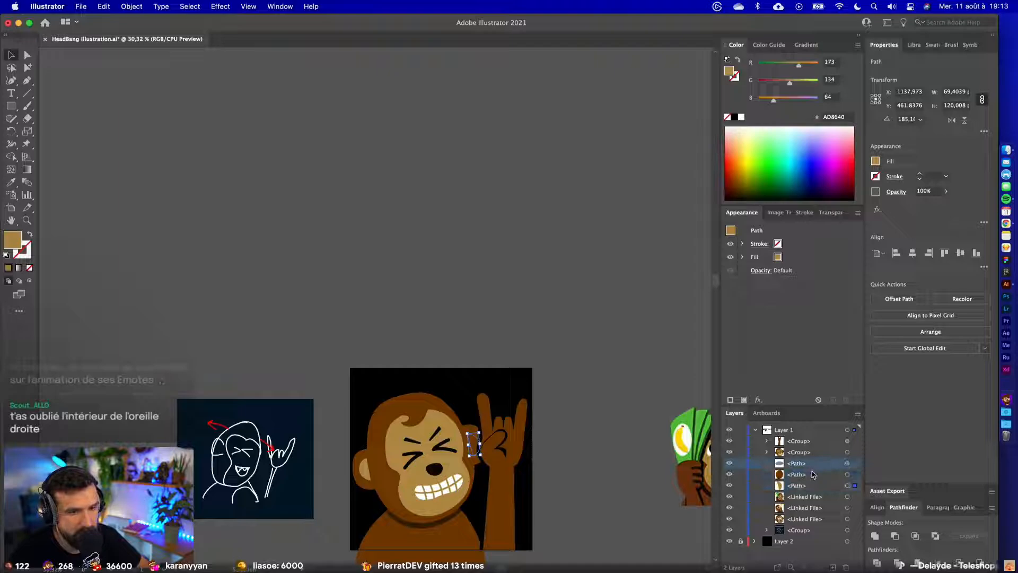
left_click(856, 475)
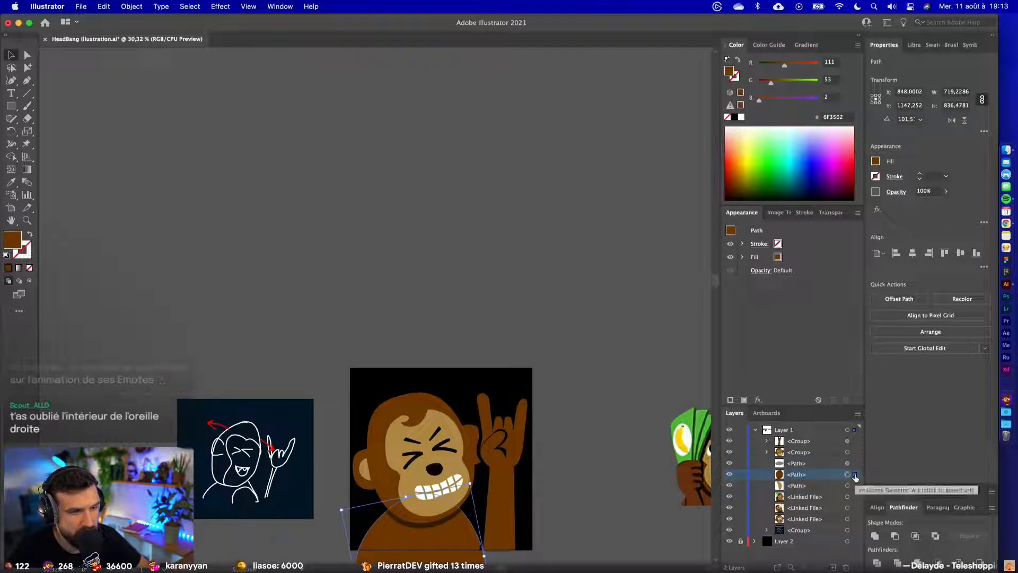
left_click(814, 486)
left_click(811, 452)
left_click_drag(811, 451, 809, 454)
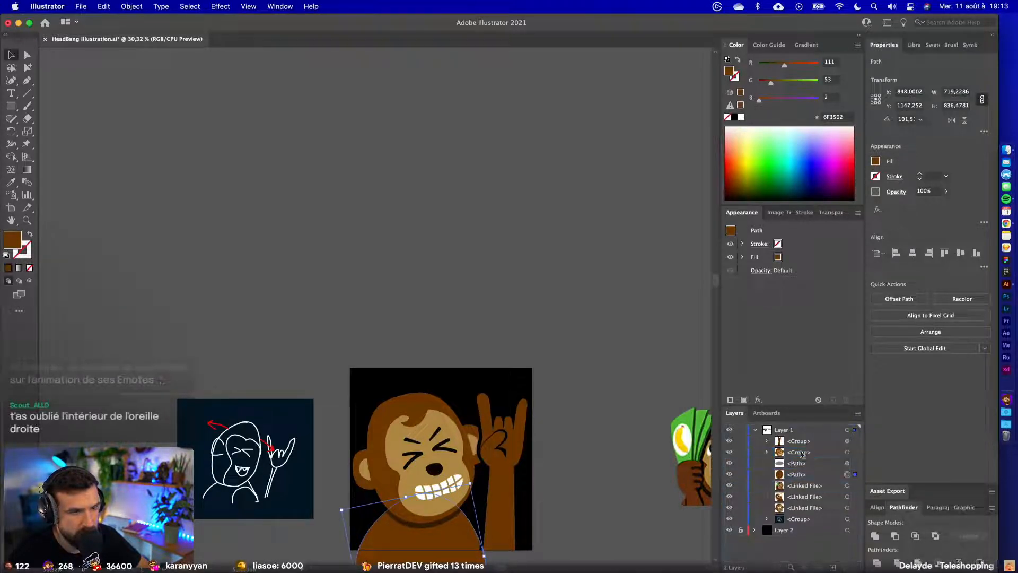
left_click(583, 452)
- Set the opacity of the black shadow shape beneath the monkey's chin to 100%
scroll(552, 491, "down", 4)
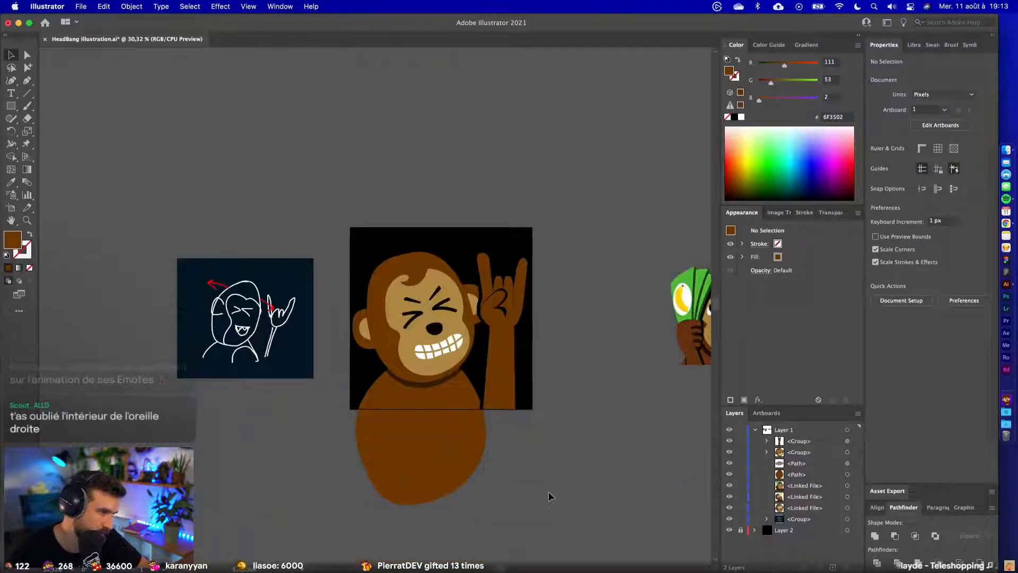
scroll(550, 496, "up", 2)
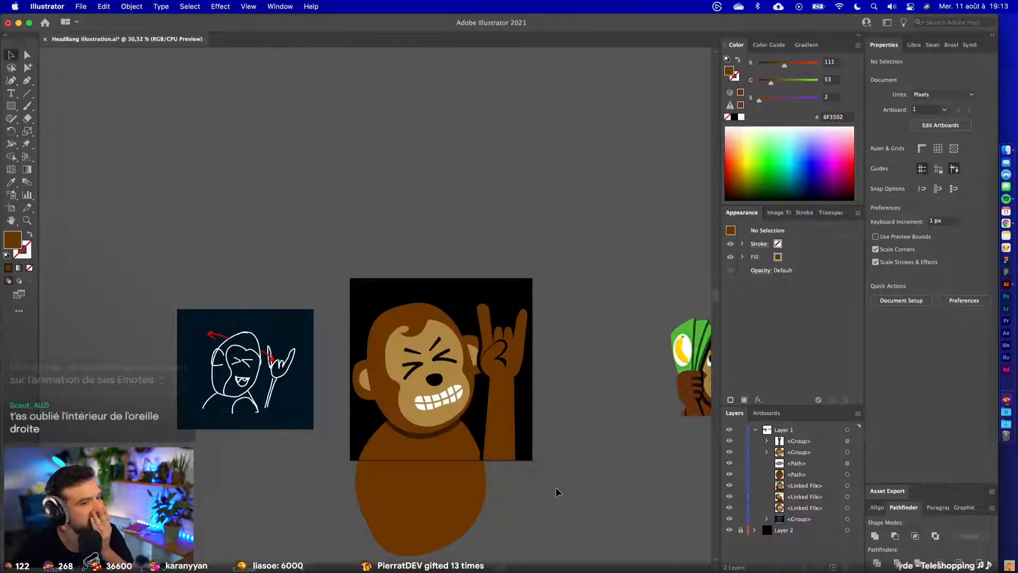
scroll(556, 492, "right", 5)
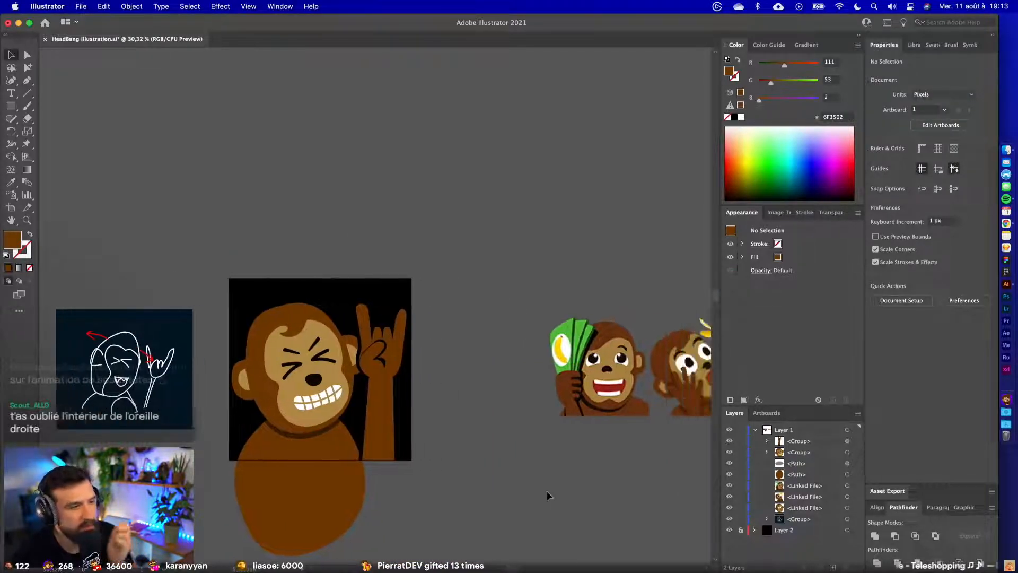
scroll(547, 495, "right", 4)
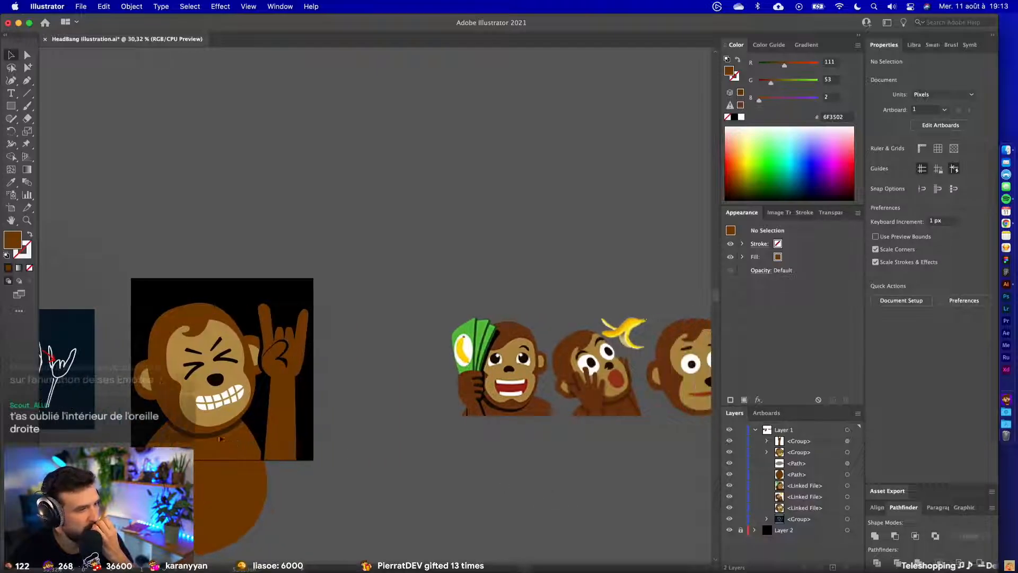
scroll(220, 439, "right", 2)
left_click(169, 436)
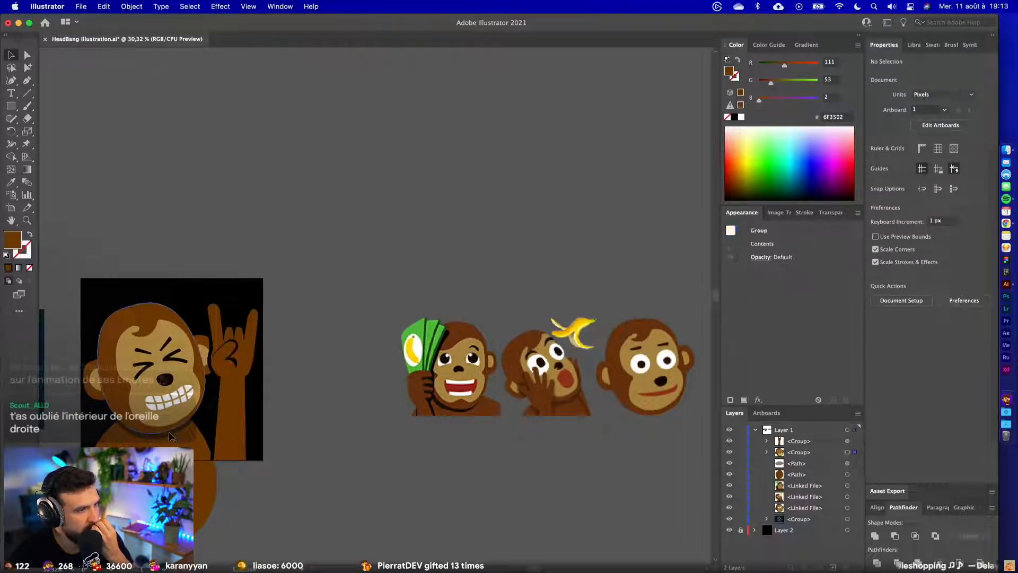
left_click(170, 436)
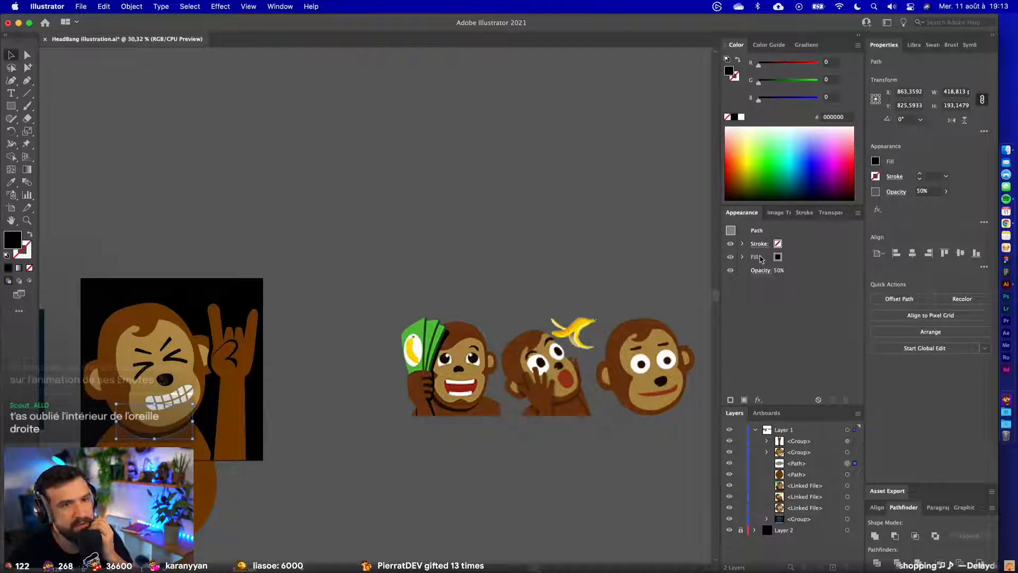
left_click(762, 270)
type("100")
key("Return")
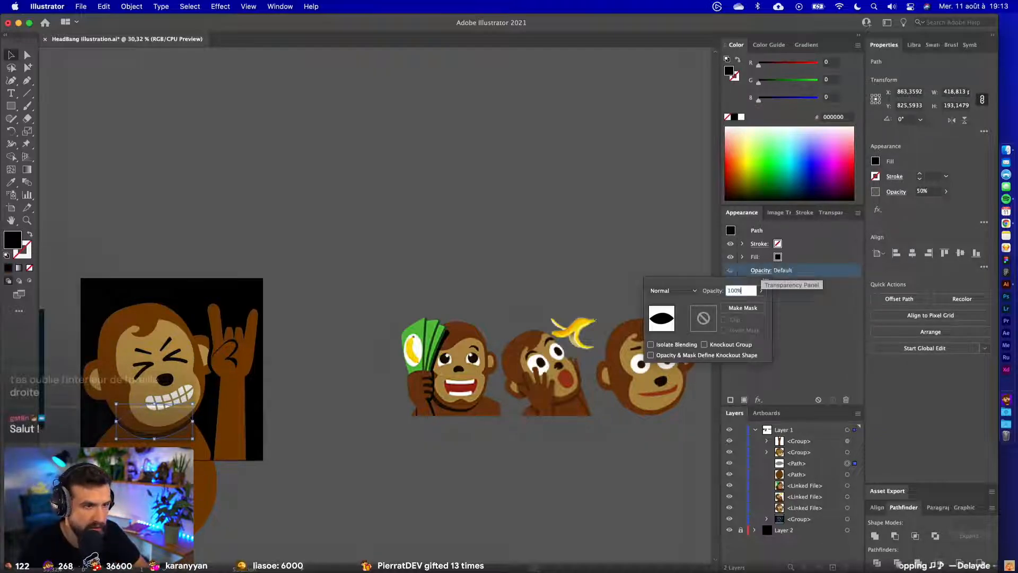
left_click(387, 471)
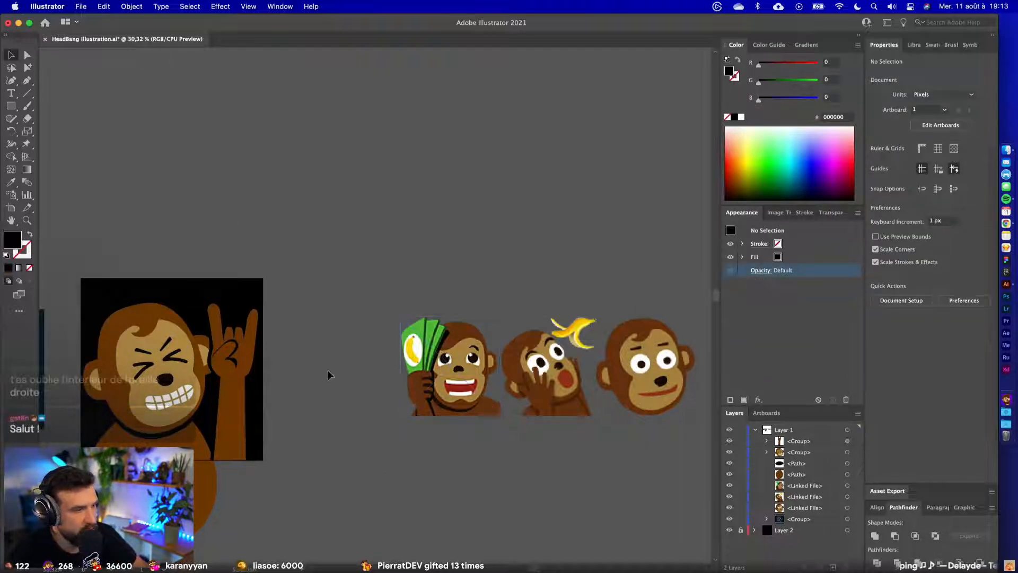
- Isolate the head group, select the tan divider lines across the teeth and switch their stroke colour sliders to HSB
scroll(328, 375, "left", 5)
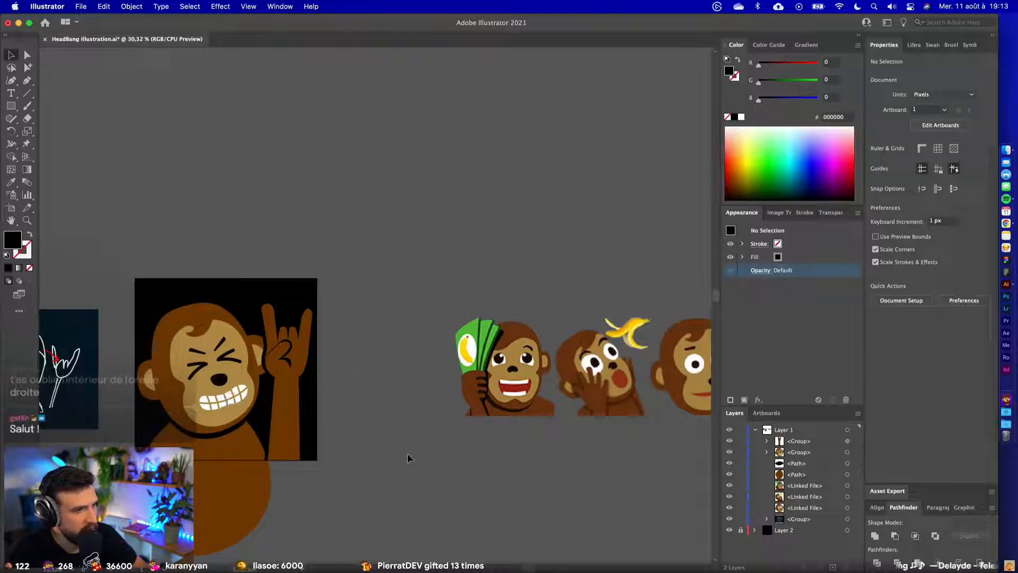
left_click(224, 399)
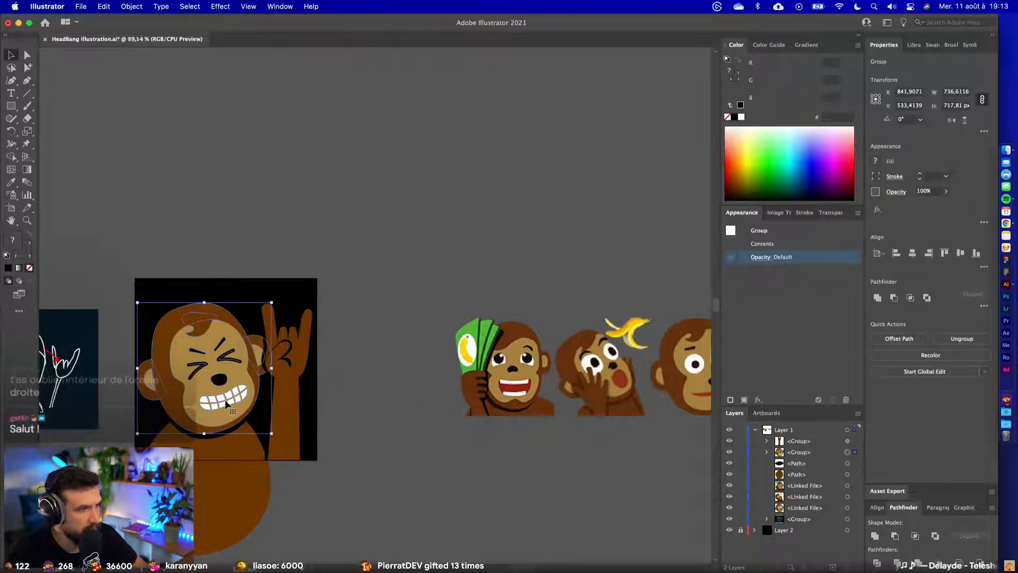
scroll(224, 400, "up", 3)
double_click(225, 399)
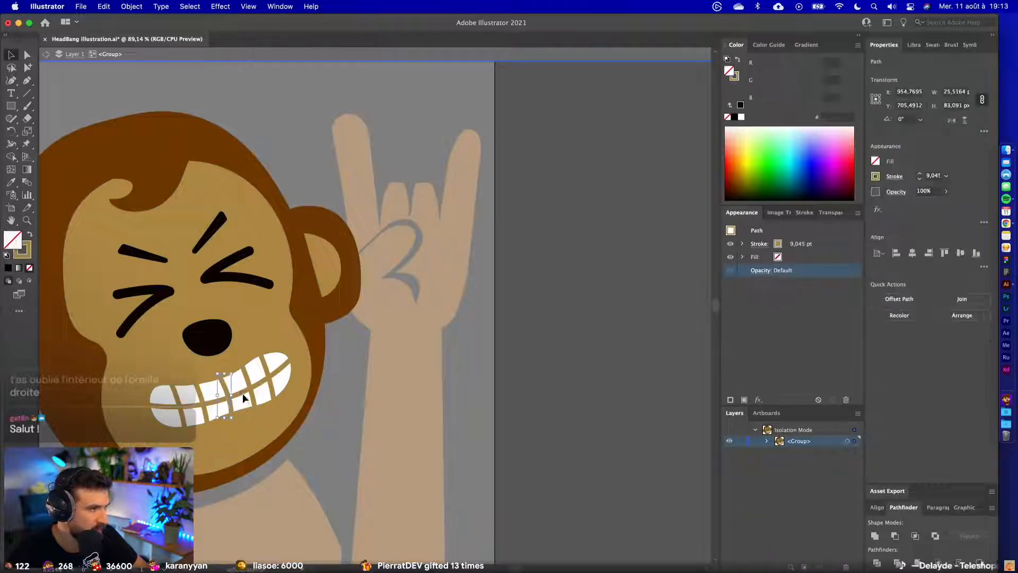
left_click(266, 368, "shift")
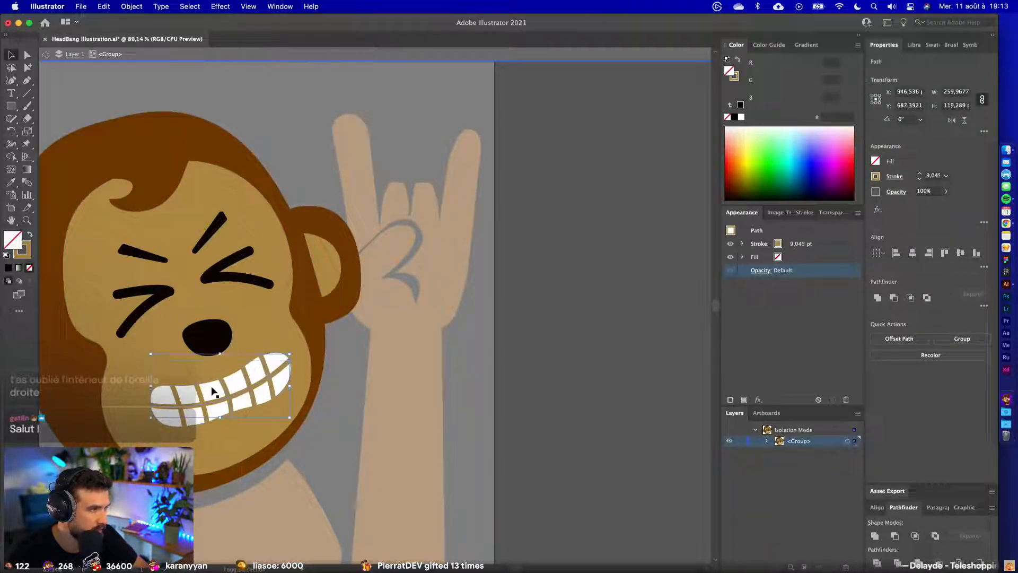
left_click(176, 396, "shift")
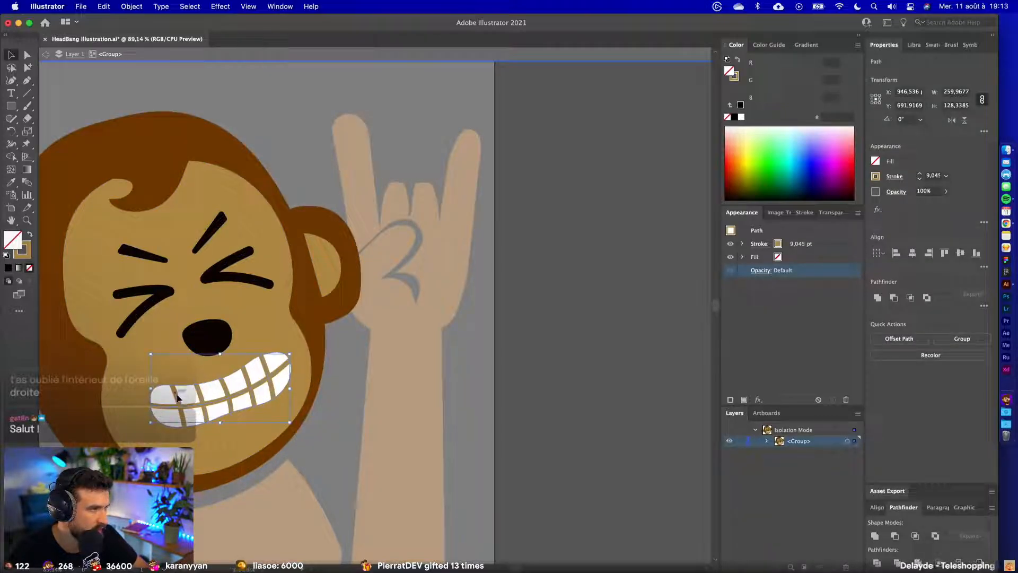
left_click(177, 399, "shift")
left_click(734, 78)
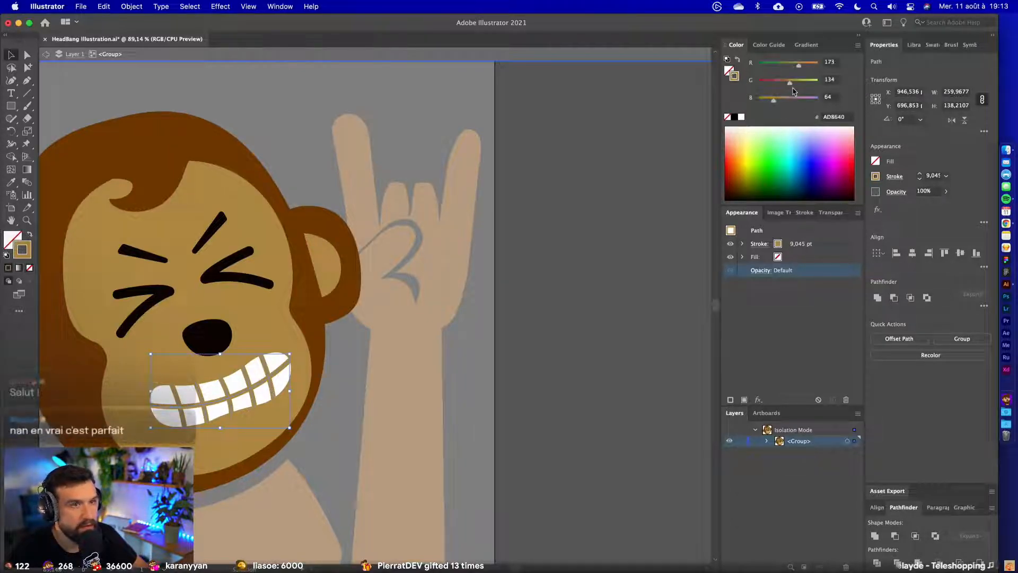
left_click(859, 46)
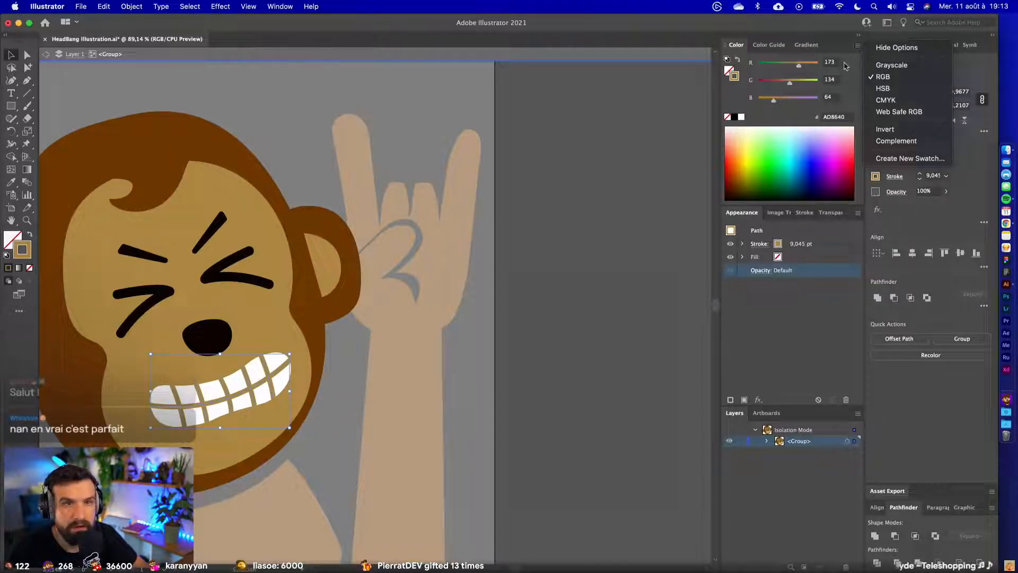
left_click(883, 88)
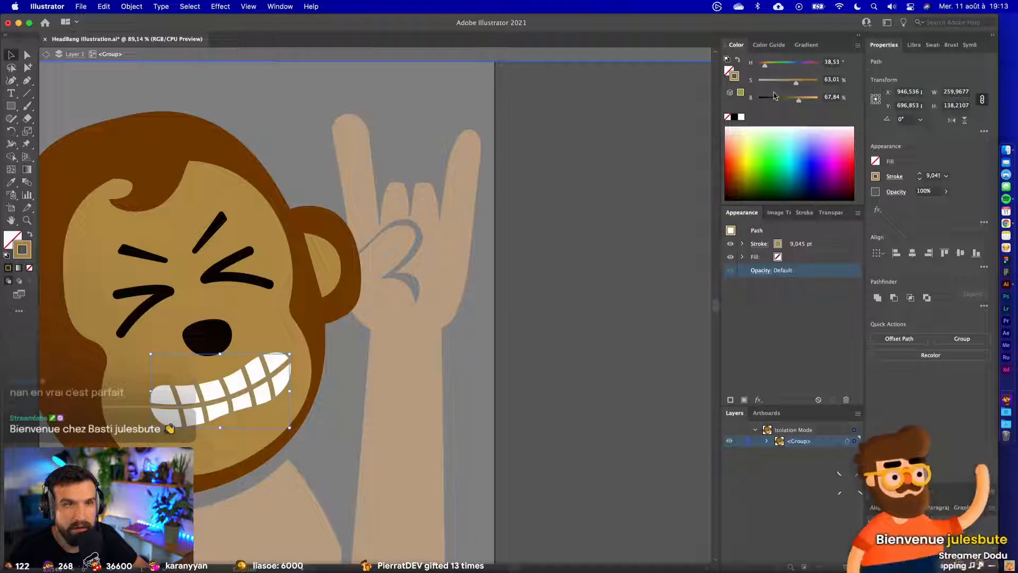
- Try darkening the teeth divider strokes to about 57% brightness, undo it and exit the head group's isolation
left_click_drag(799, 100, 793, 100)
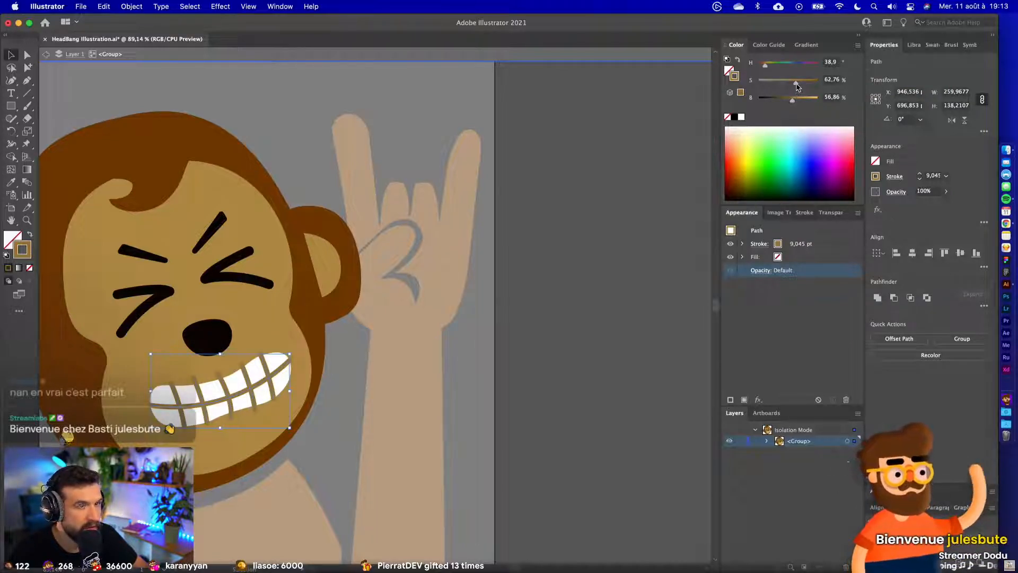
key("cmd+z")
double_click(554, 374)
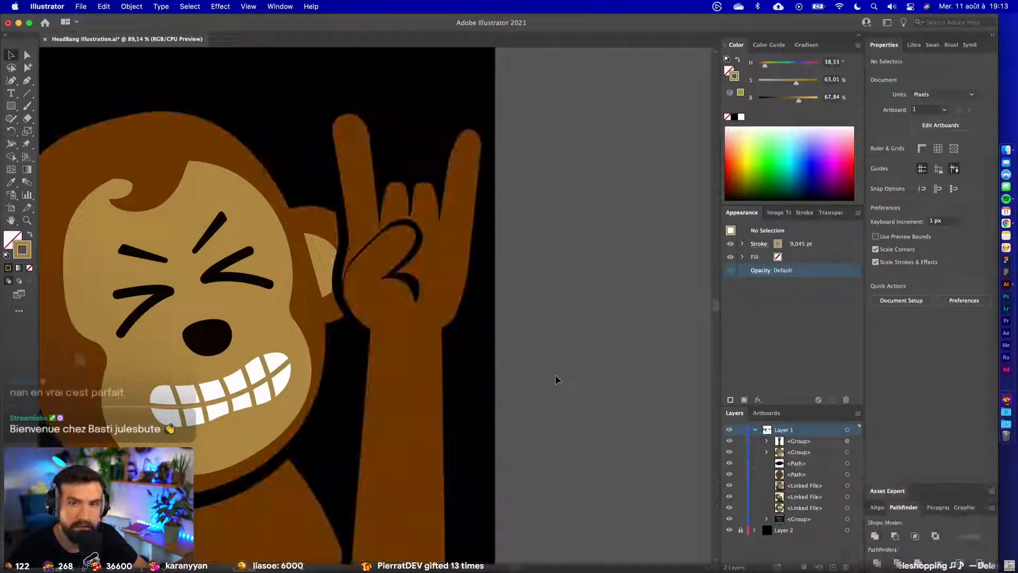
- Isolate the head group, select all the tan divider lines across the teeth and group them
scroll(555, 374, "down", 2)
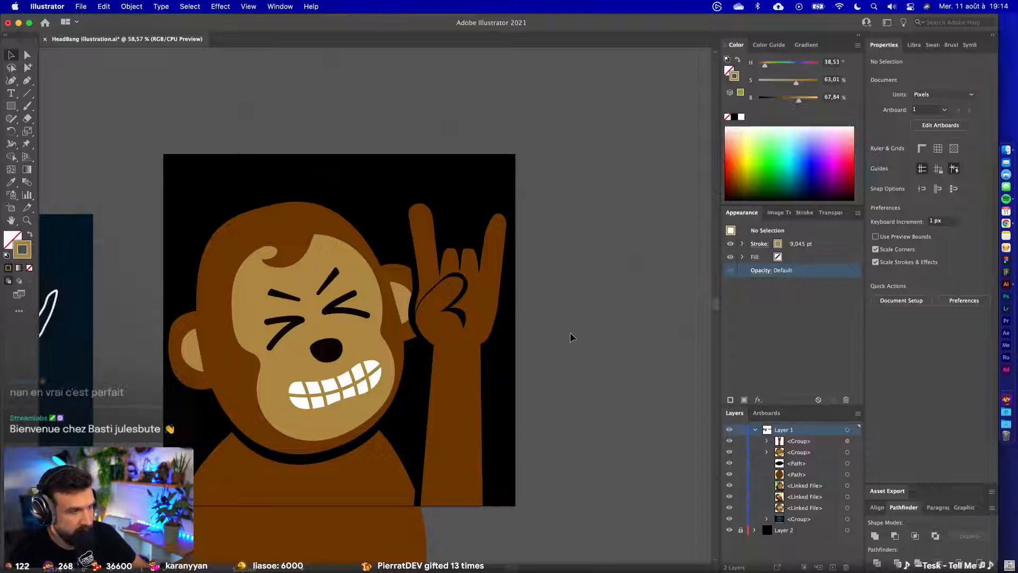
scroll(570, 332, "down", 3)
scroll(591, 300, "right", 5)
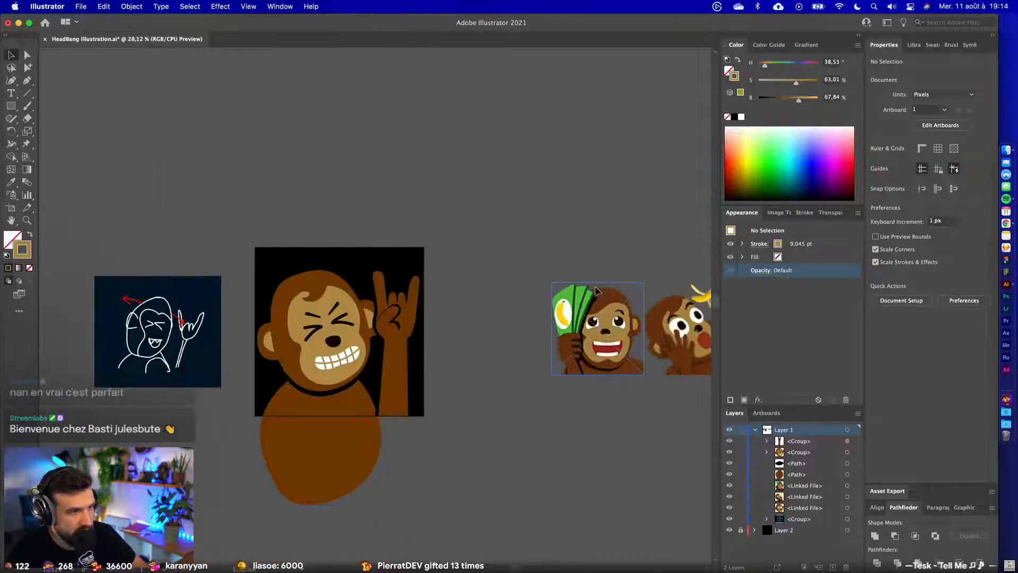
left_click(342, 360)
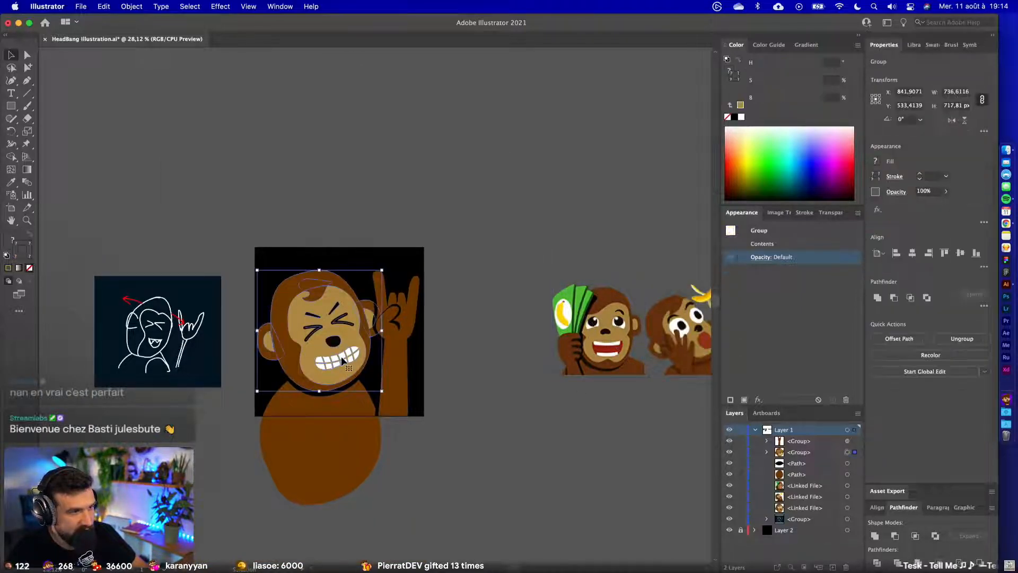
scroll(342, 361, "up", 3)
double_click(355, 354)
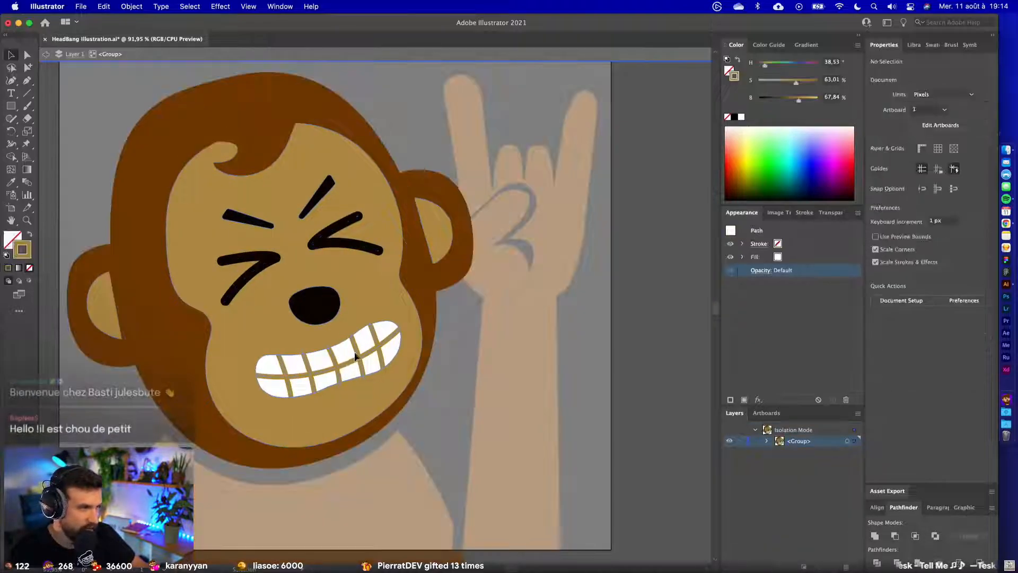
left_click(358, 354)
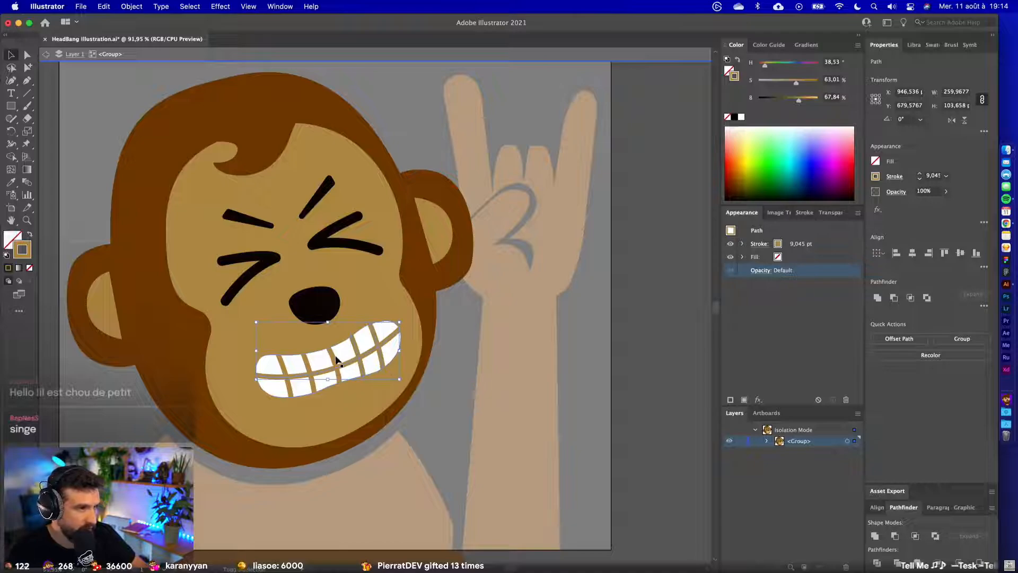
left_click(334, 357, "shift")
left_click(305, 361, "shift")
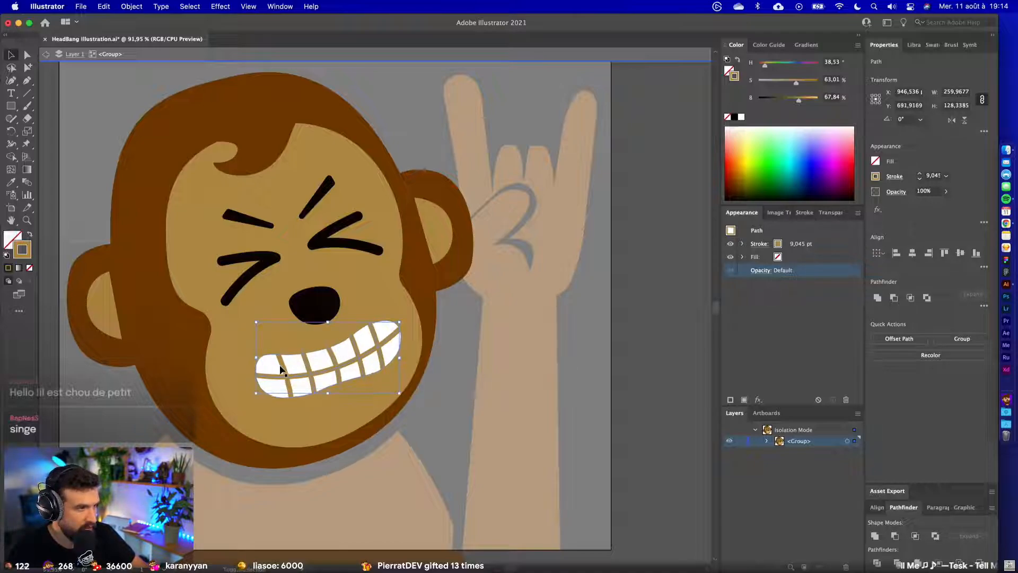
left_click(327, 395, "shift")
key("super+g")
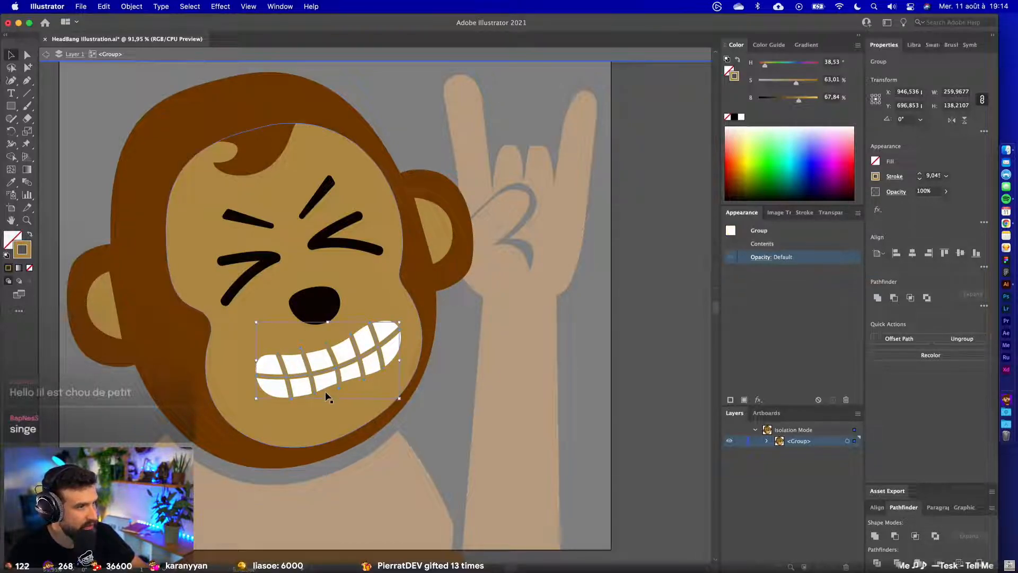
left_click(26, 144)
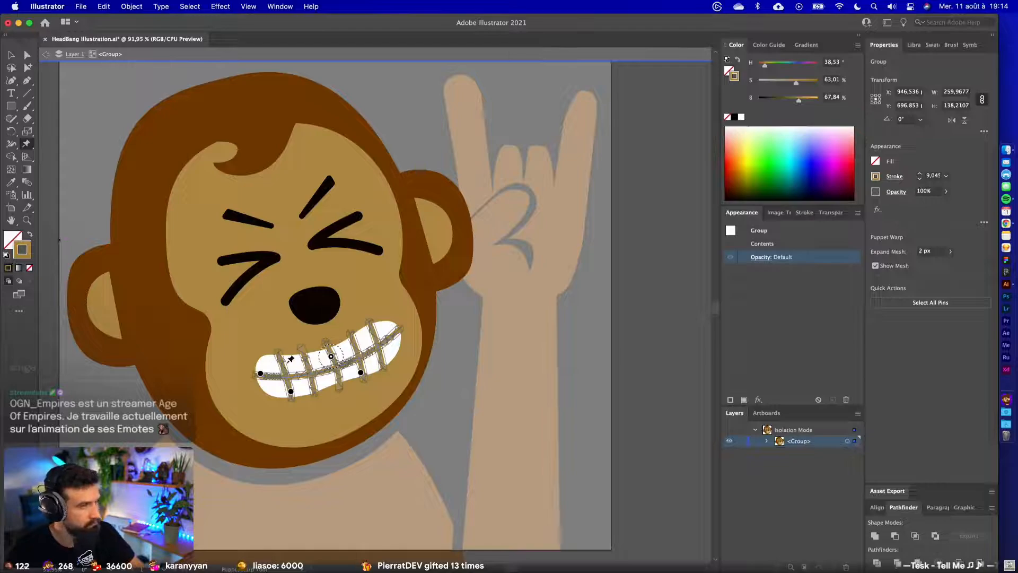
key("Escape")
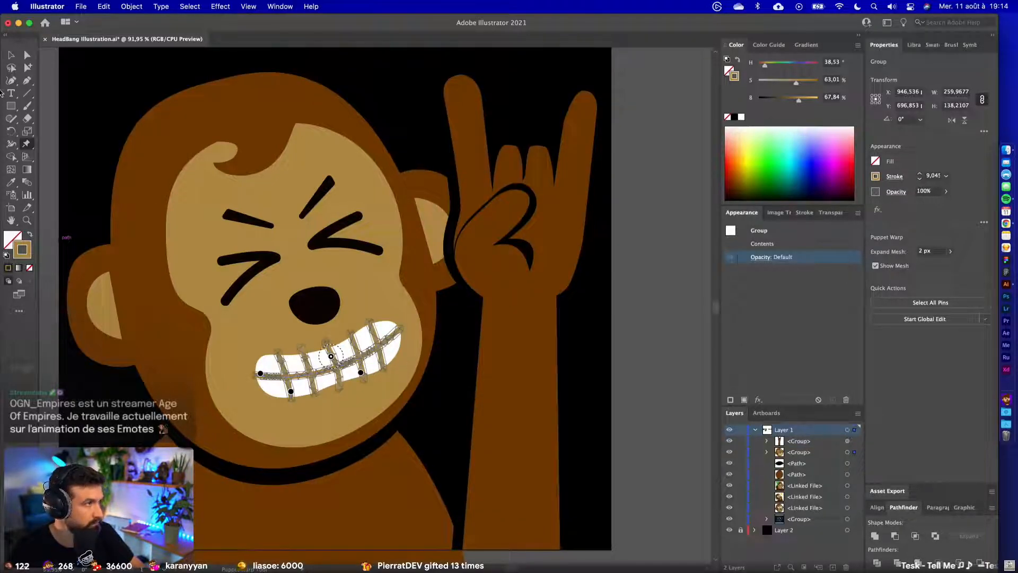
key("v")
left_click(371, 342)
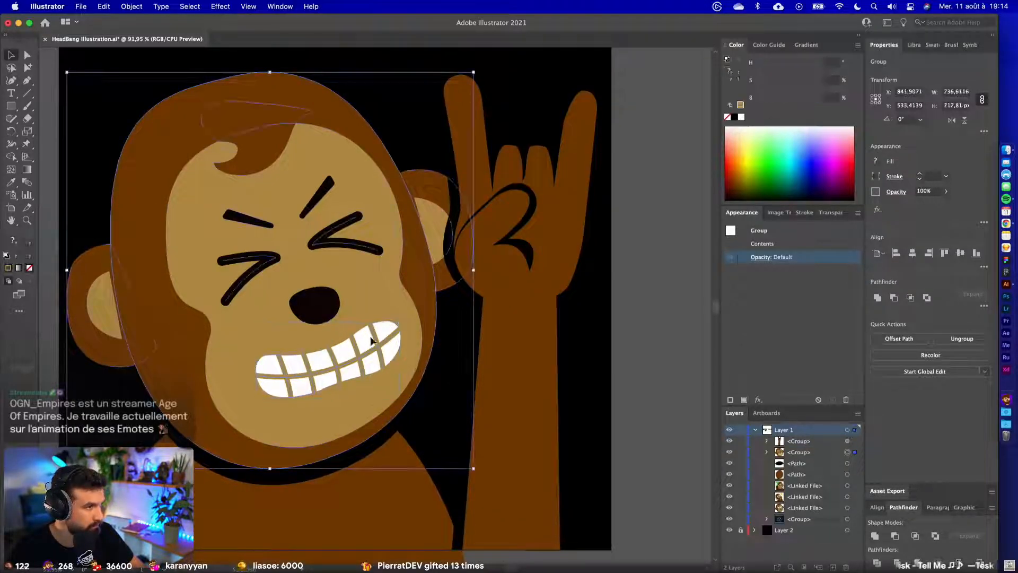
double_click(371, 348)
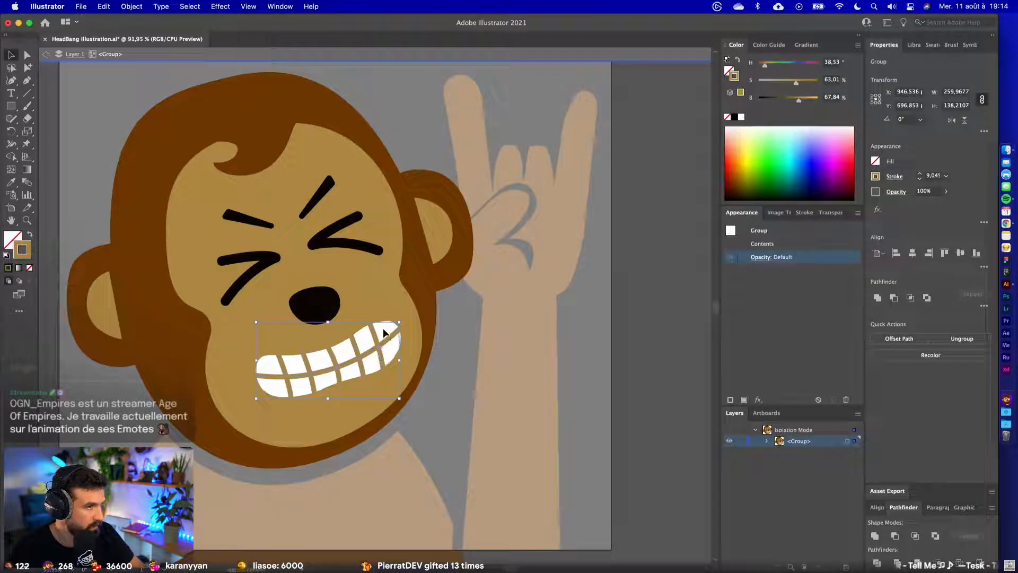
- Group the white teeth shape together with its tan divider lines
left_click(382, 329)
left_click_drag(333, 350, 396, 295)
key("super+z")
- Puppet Warp the teeth group, shifting both left-end pins slightly upward and adding a raised pin at the upper right end
left_click(27, 144)
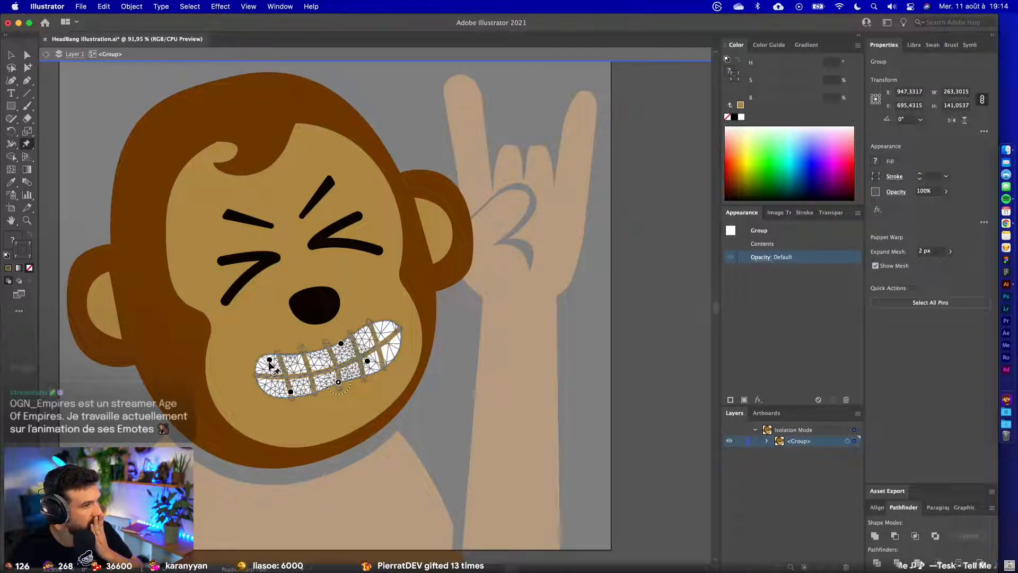
left_click_drag(269, 360, 266, 351)
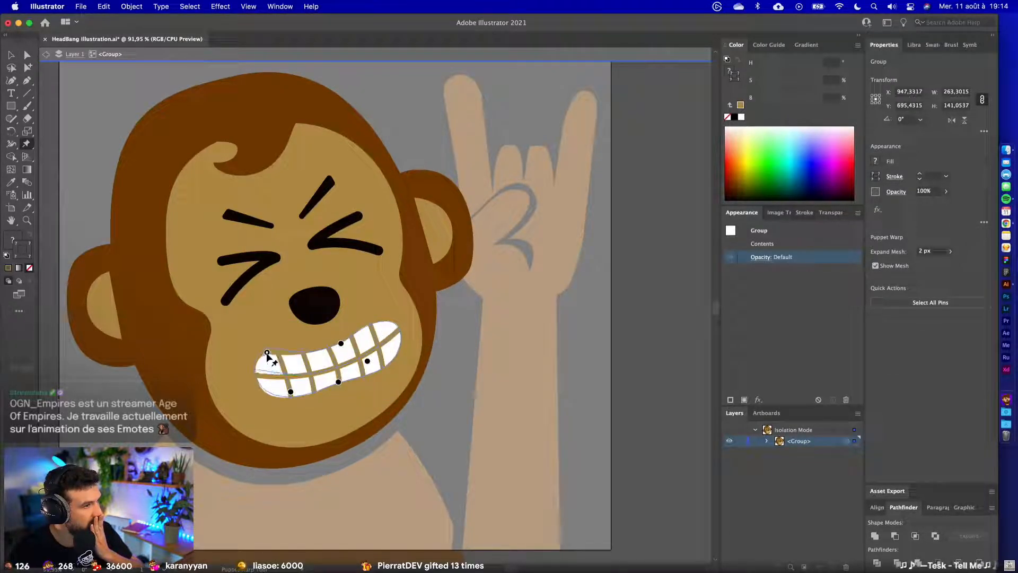
left_click(290, 391)
left_click_drag(290, 391, 288, 386)
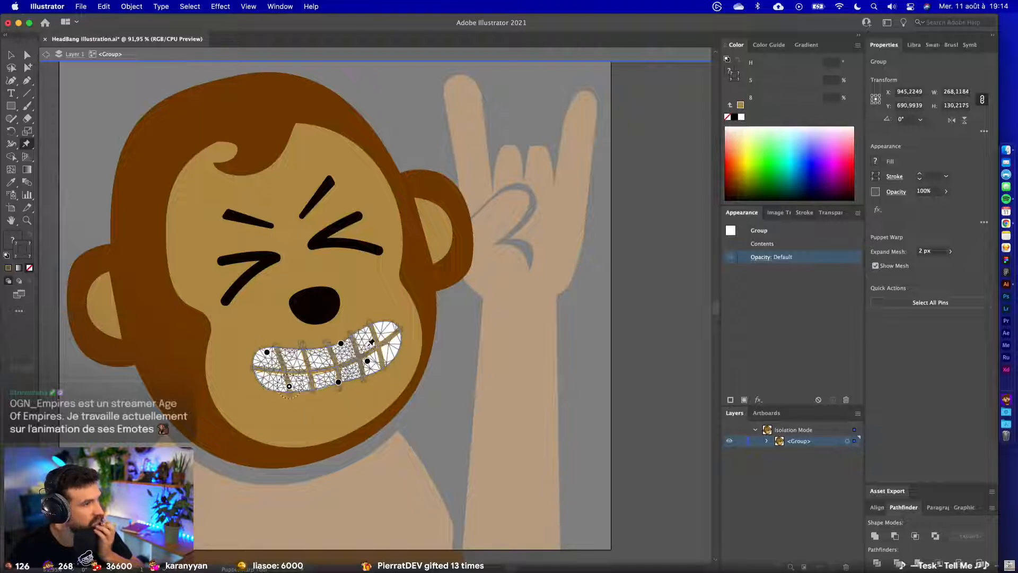
left_click(395, 327)
left_click_drag(395, 327, 406, 364)
- Remove the surplus warp pins, including the upper-middle and lower-right ones, keeping the bottom-centre pin and the upper end pins
left_click(367, 362)
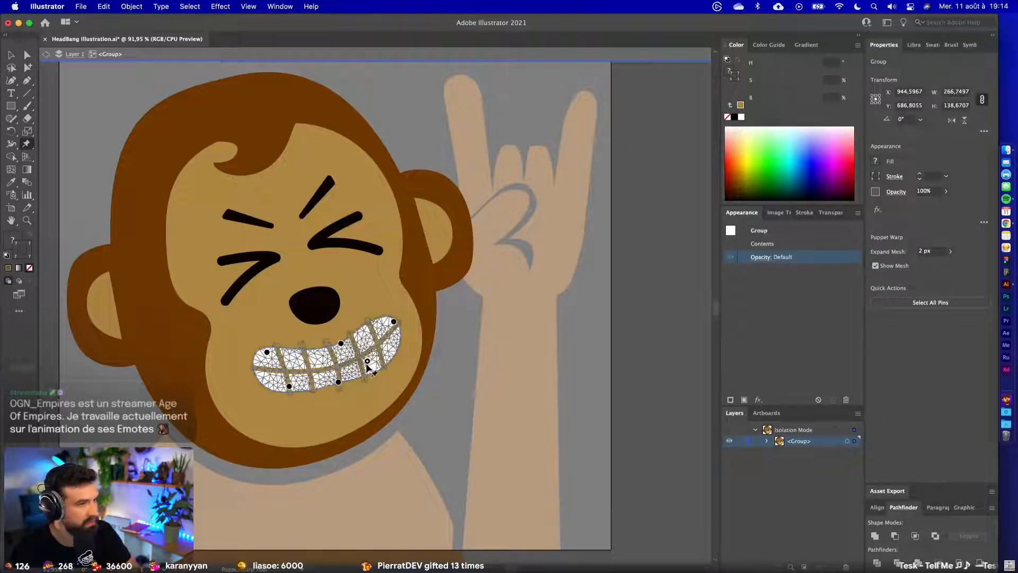
key("Delete")
left_click(341, 344)
key("Delete")
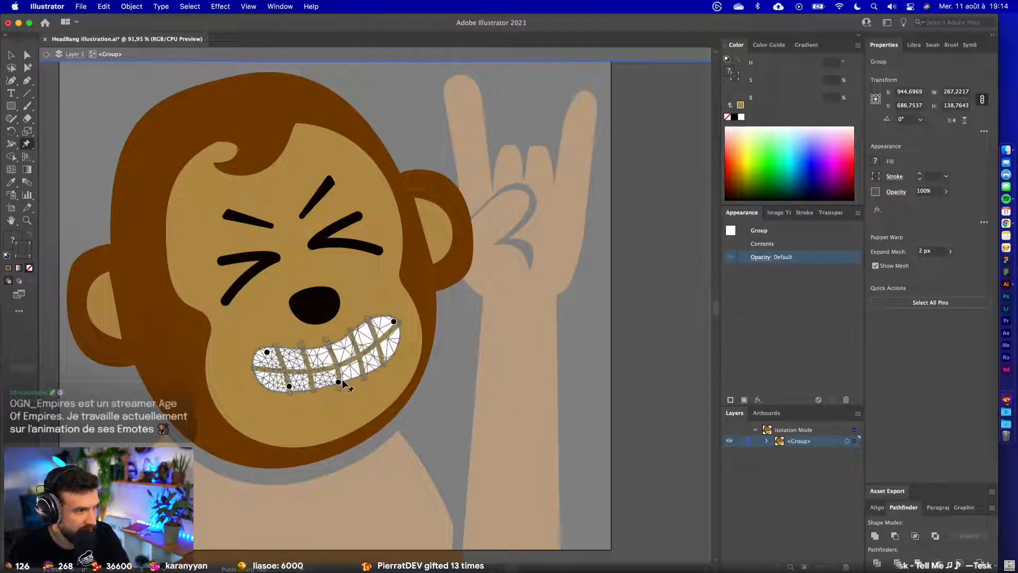
key("Delete")
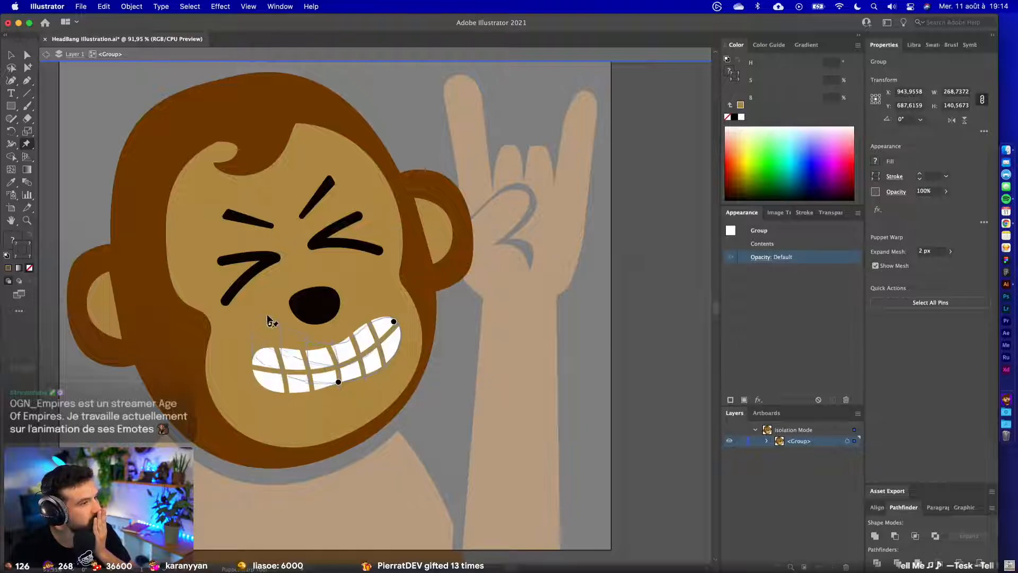
- Try stretching the left end of the teeth far up over the eyes with Puppet Warp, and undo it
left_click_drag(374, 362, 378, 96)
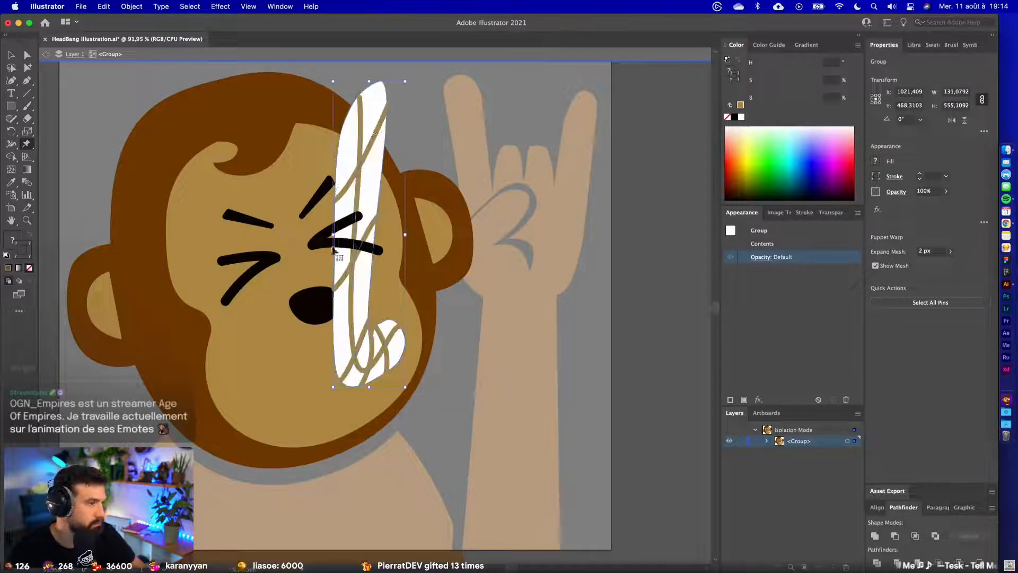
key("super+z")
key("super+z")
- Raise the right-end warp pin slightly and fine-tune the left-end pin to curve the grin more strongly
left_click_drag(267, 354, 268, 351)
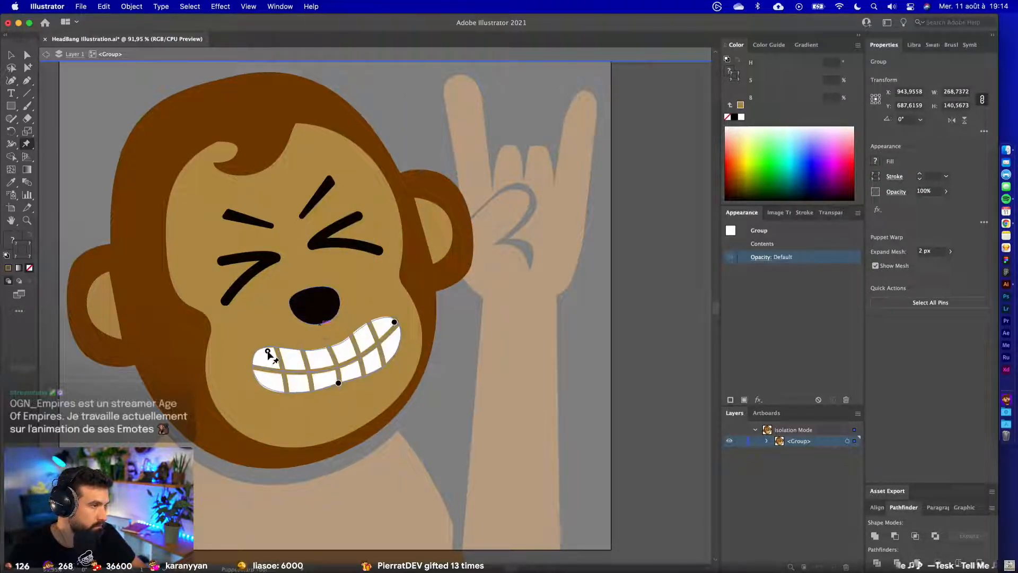
left_click_drag(394, 322, 396, 317)
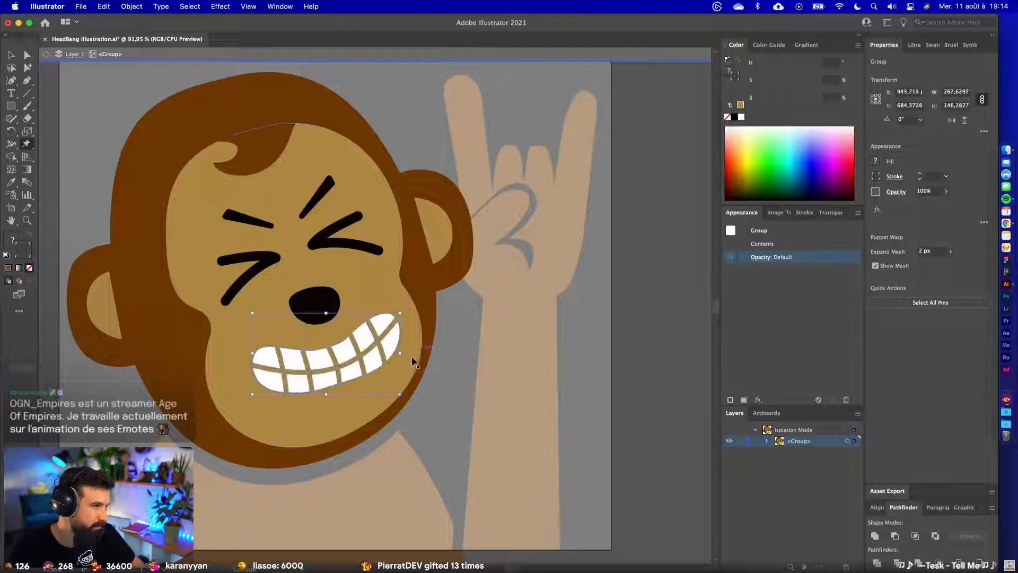
- Undo the last two warp changes to the teeth, readjust the Puppet Warp pin at their left end slightly downward, and exit the group
key("super+z")
key("super+z")
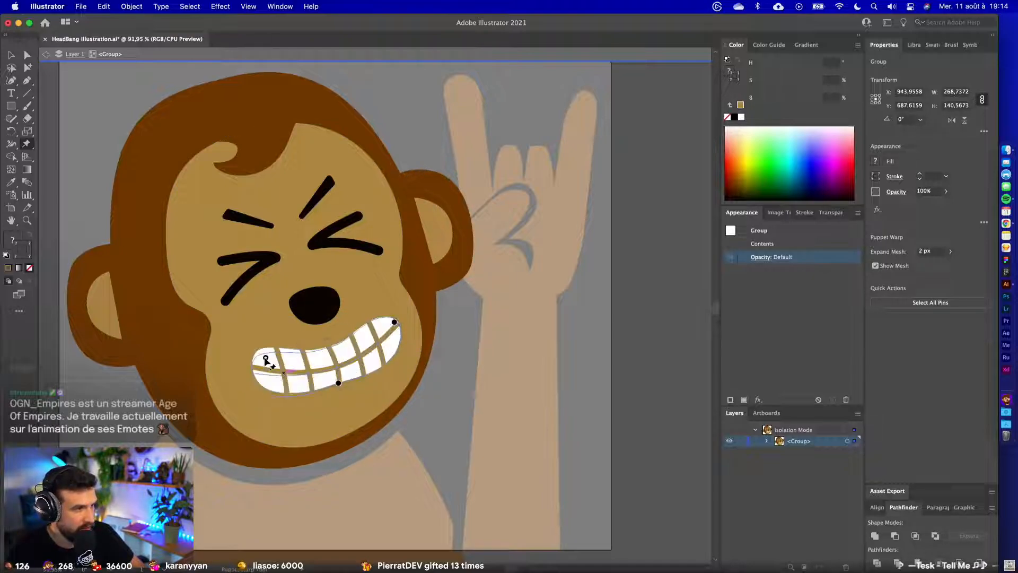
left_click_drag(267, 354, 265, 359)
key("Escape")
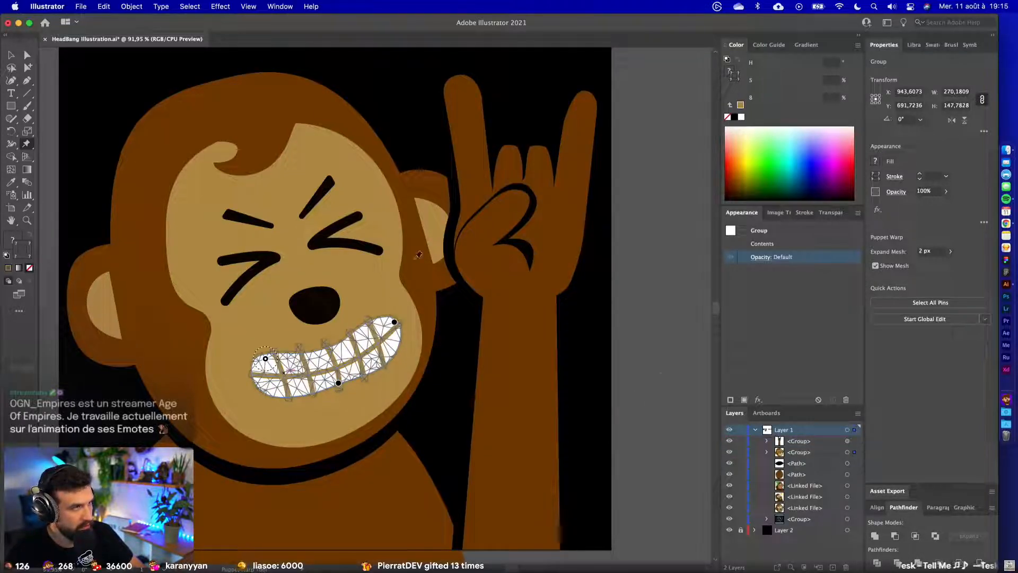
key("v")
left_click(636, 361)
- Save HeadBang Illustration.ai, overwriting the version modified outside the program
scroll(637, 361, "down", 5)
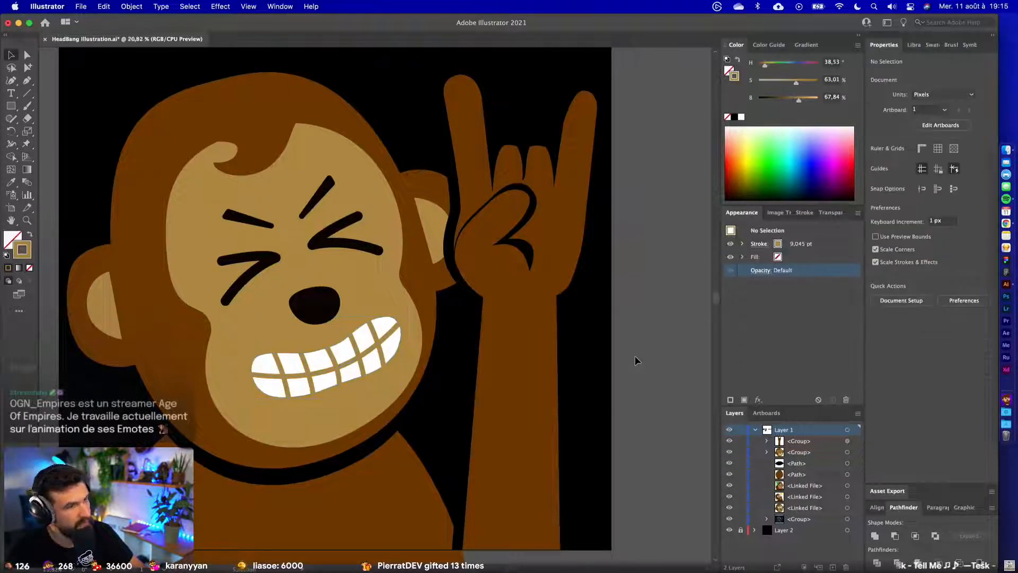
scroll(633, 361, "right", 2)
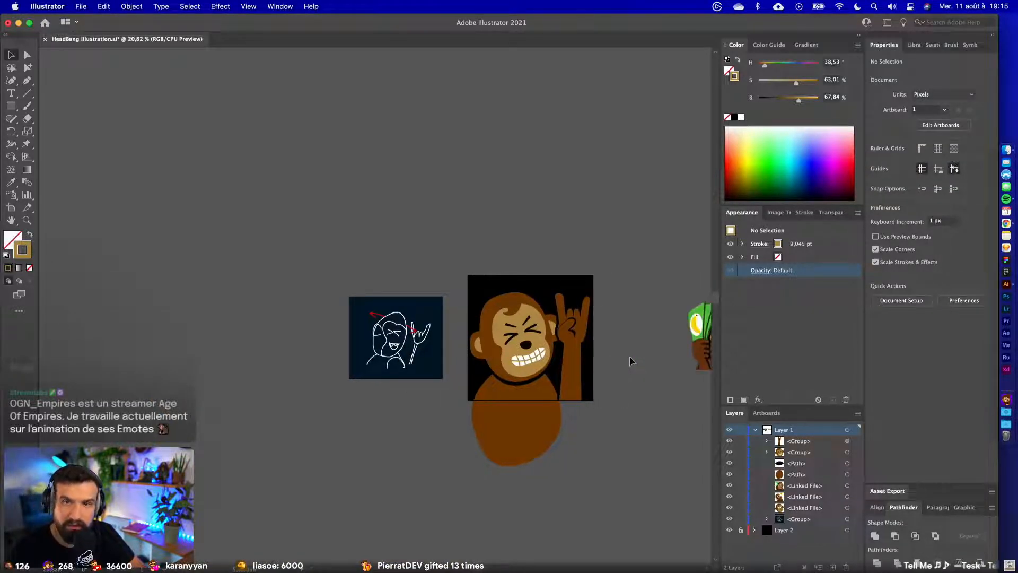
key("super+s")
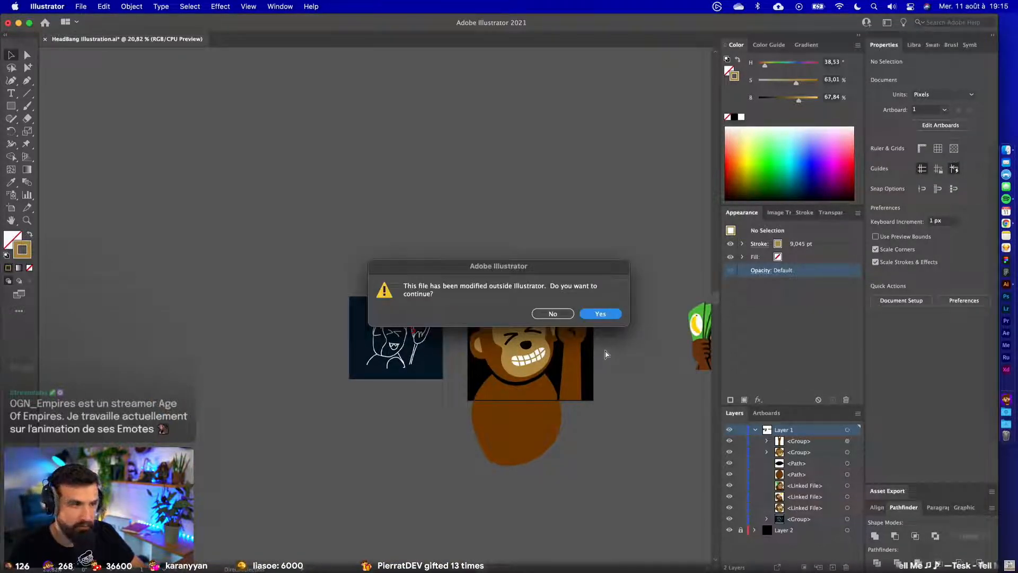
key("Return")
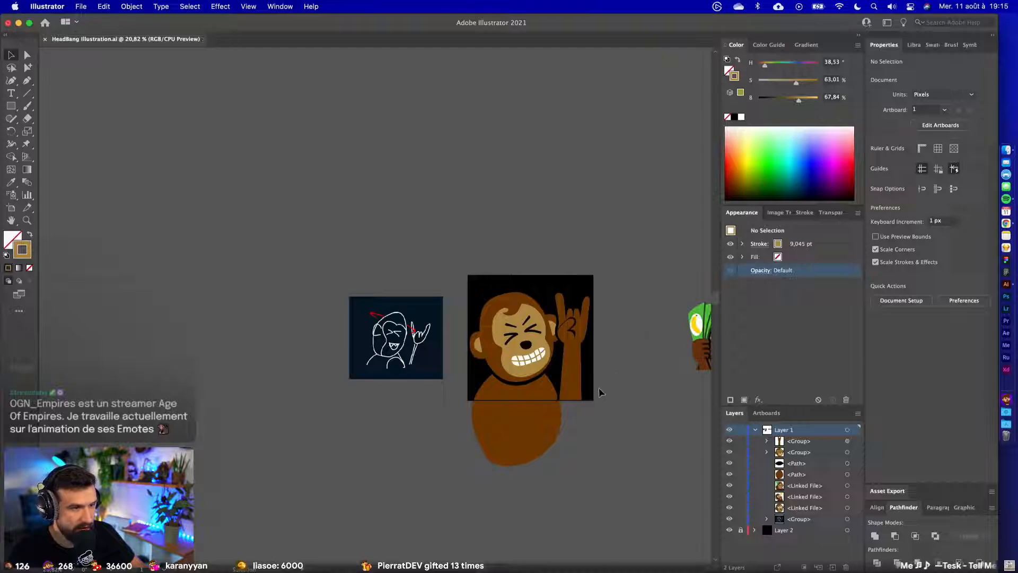
- Save a separate version of the document as HeadBang.ai in the Headbang folder with the default Illustrator options
scroll(596, 380, "up", 3)
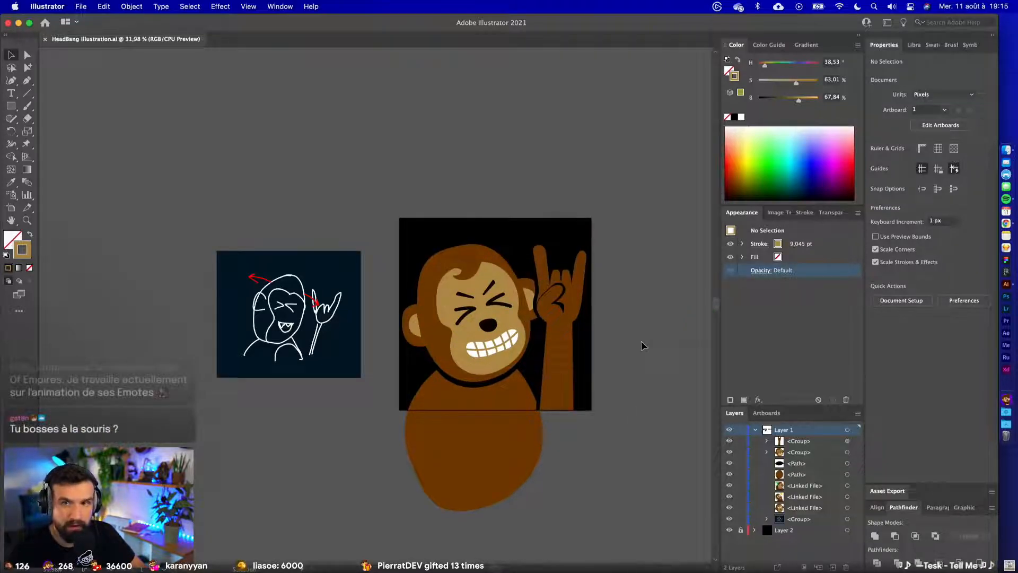
mouse_move(626, 376)
left_mouse_down()
mouse_move(534, 392)
mouse_move(347, 377)
mouse_move(380, 375)
mouse_move(401, 378)
mouse_move(295, 380)
mouse_move(479, 386)
left_mouse_up()
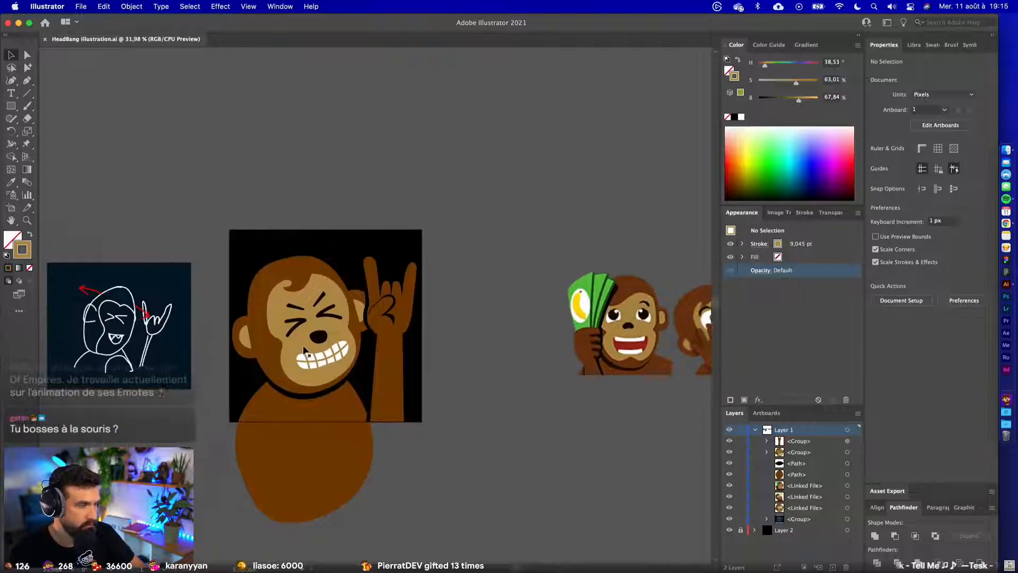
scroll(317, 327, "up", 5)
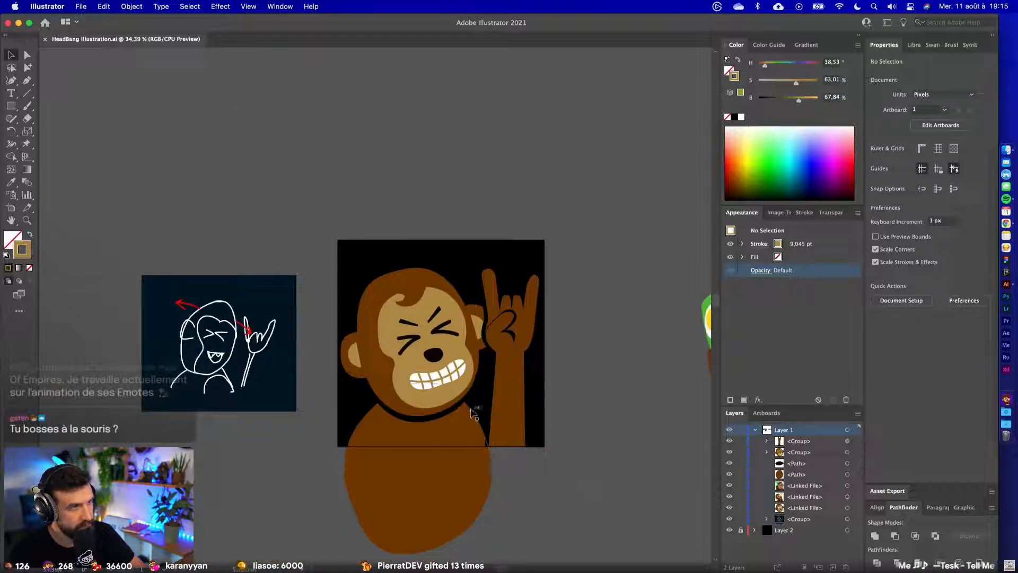
left_click(81, 7)
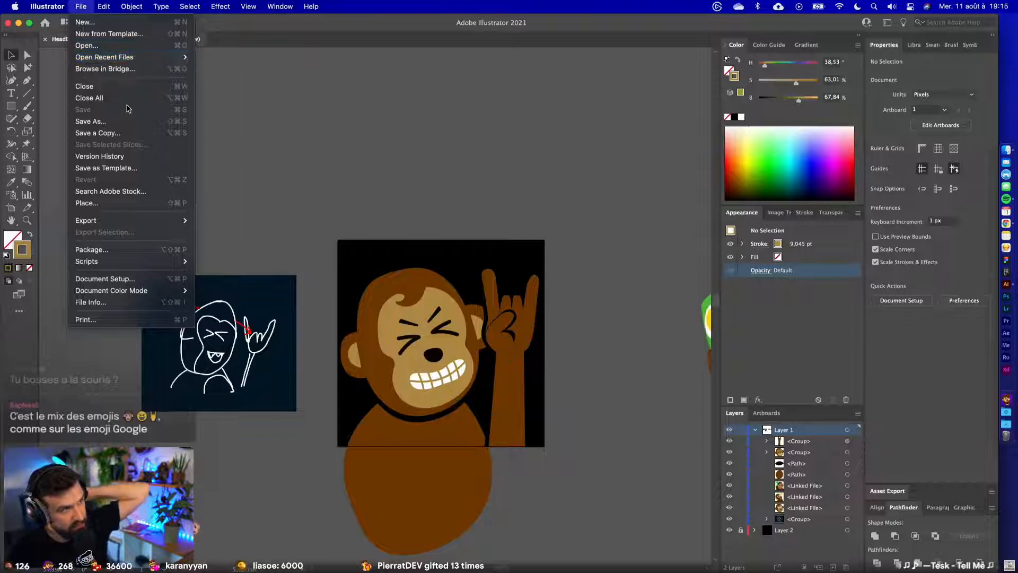
left_click(115, 126)
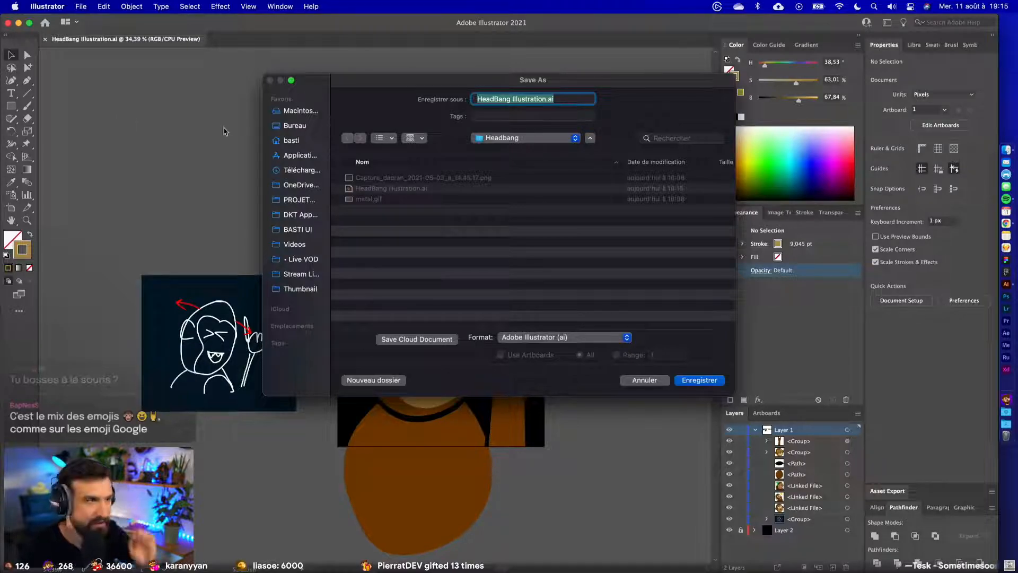
double_click(533, 101)
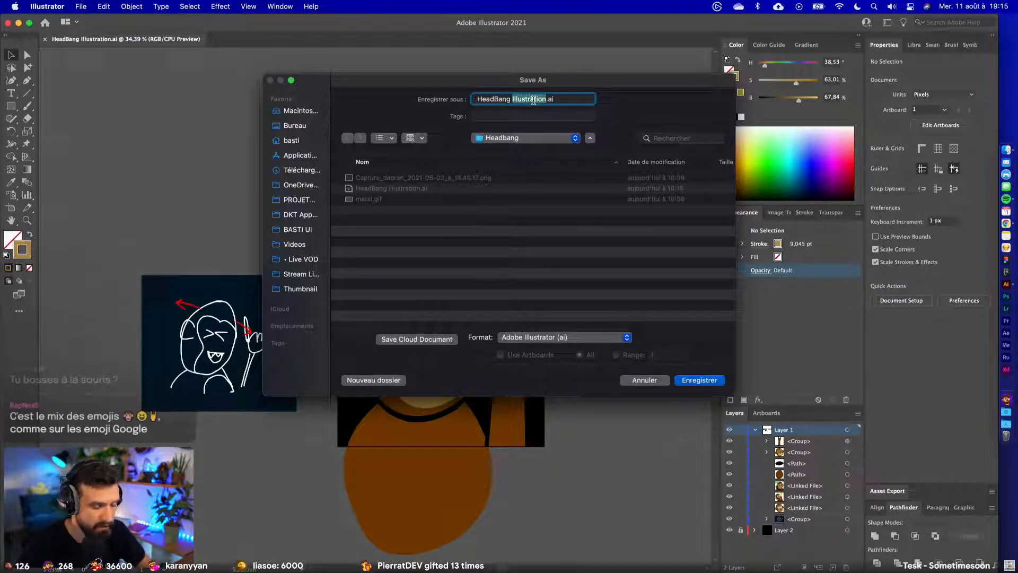
key("BackSpace")
key("Return")
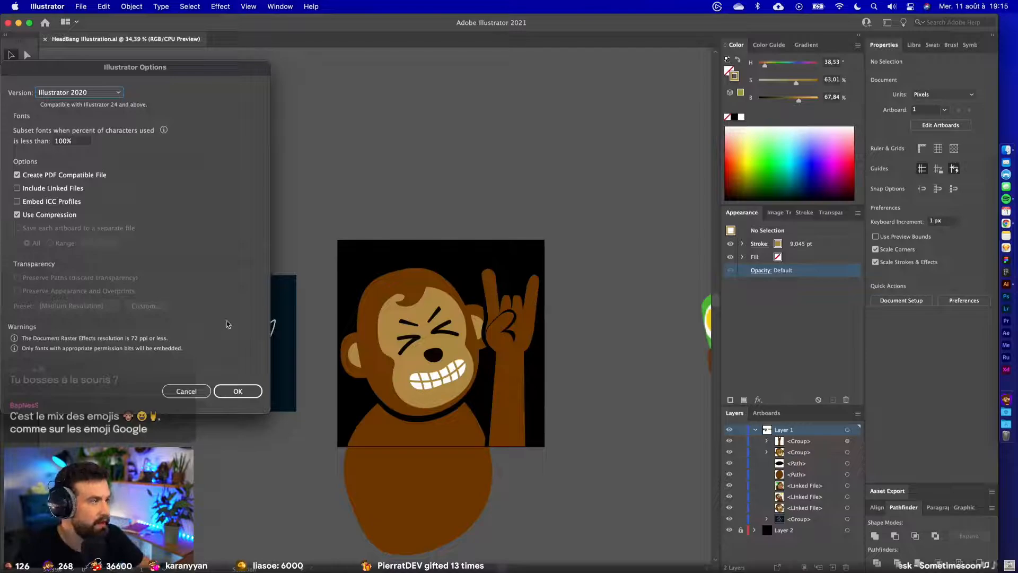
left_click(238, 390)
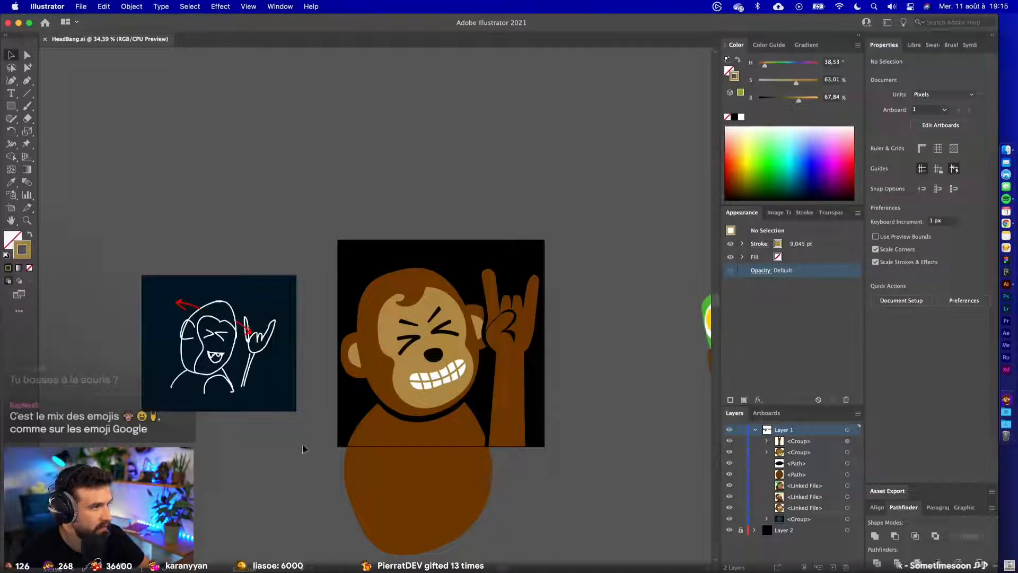
- Delete the reference sketch and the three linked monkey emote images beside the artboard
left_click(243, 354)
key("Delete")
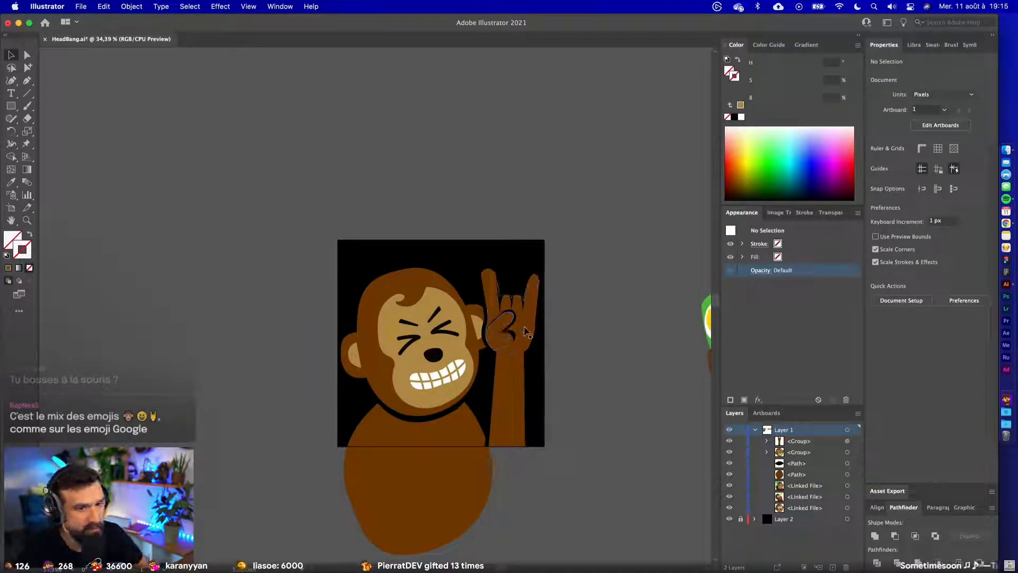
left_click_drag(603, 321, 420, 297)
scroll(440, 292, "down", 3)
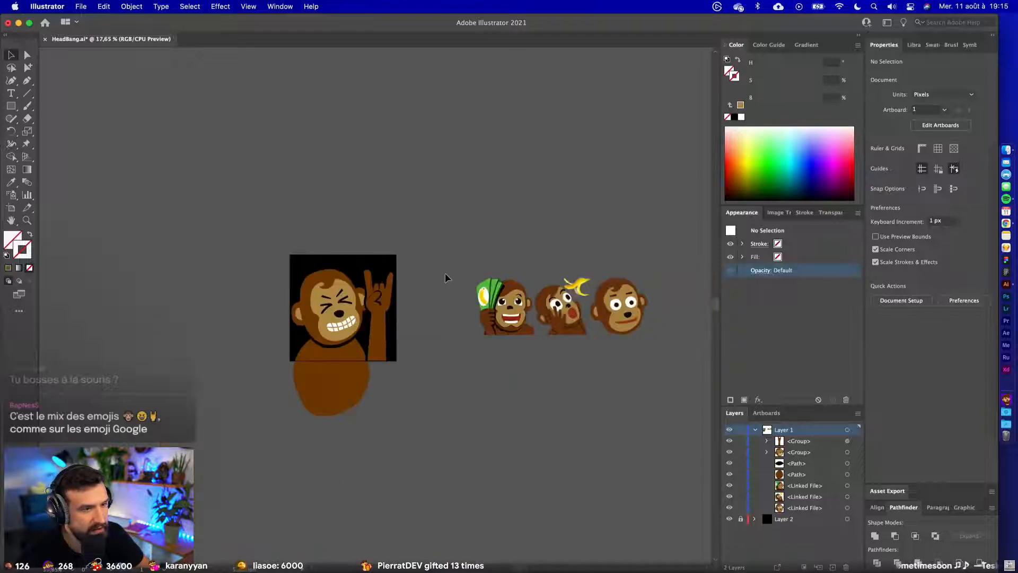
left_click_drag(713, 373, 643, 409)
key("Delete")
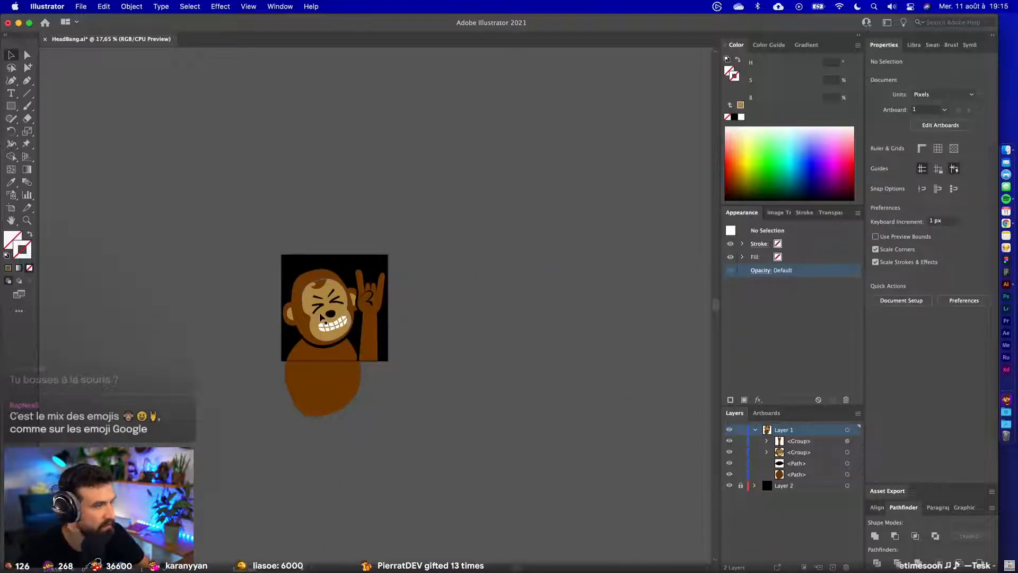
- Delete Layer 2 with its black background artwork
scroll(321, 314, "up", 3)
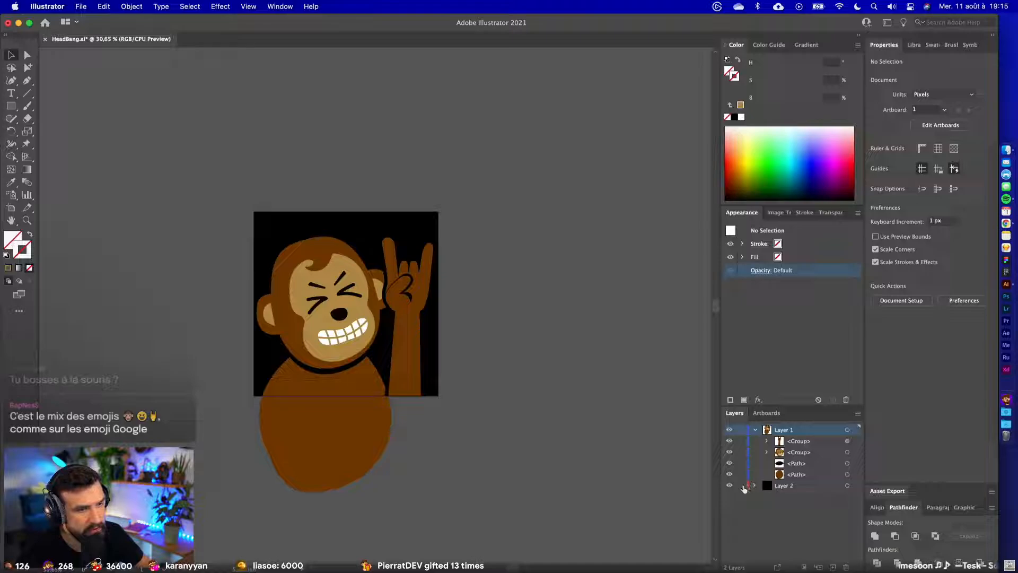
left_click(794, 488)
left_click(847, 567)
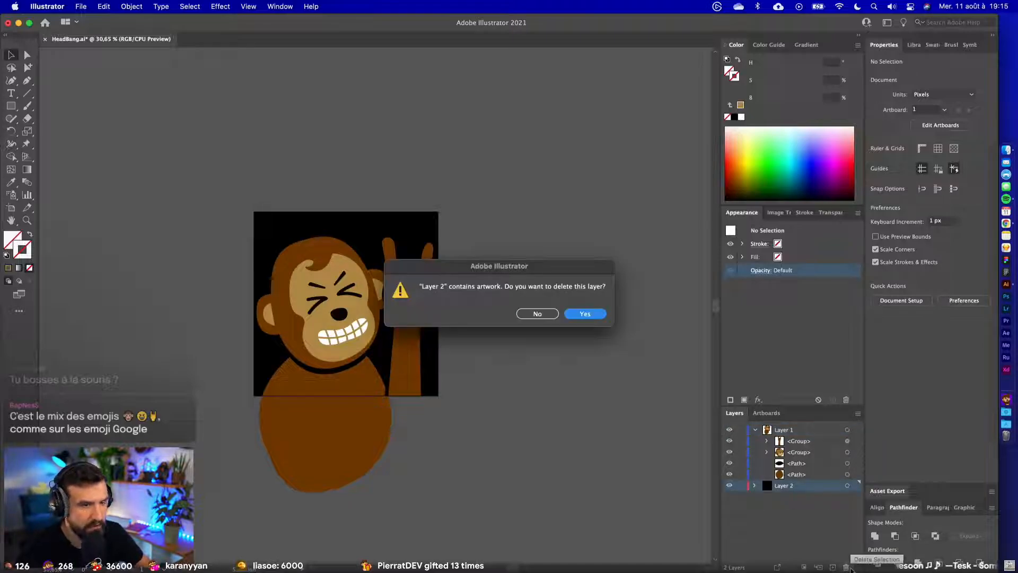
key("Return")
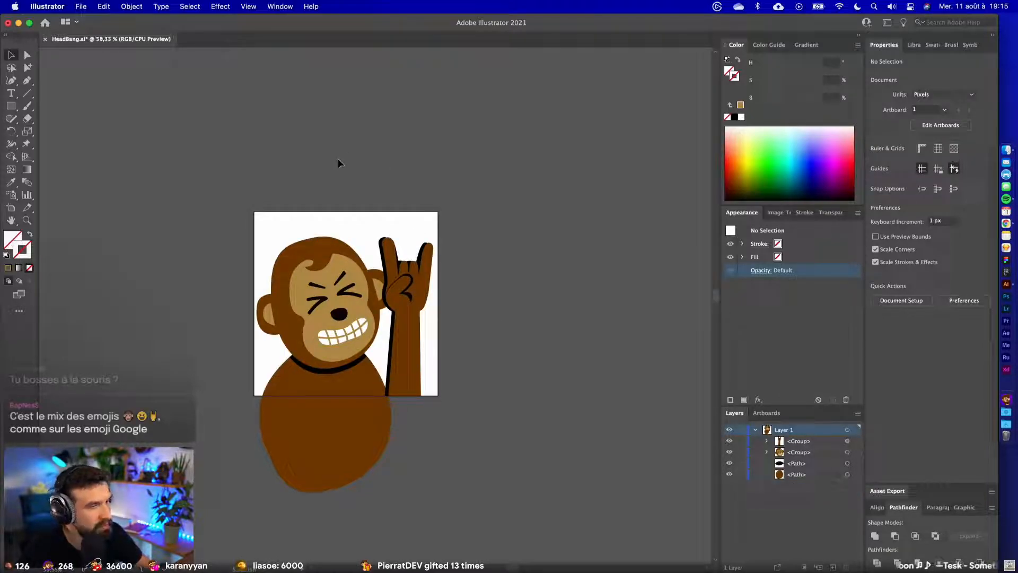
- Rename the group containing the raised hand and forearm as HAND
scroll(334, 160, "up", 5)
left_click_drag(309, 234, 368, 79)
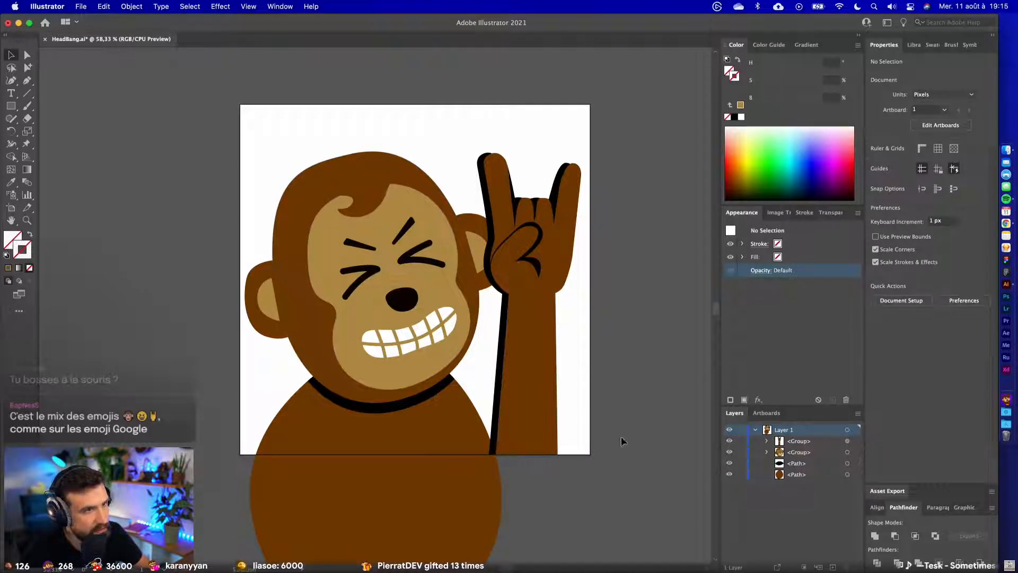
left_click(538, 319)
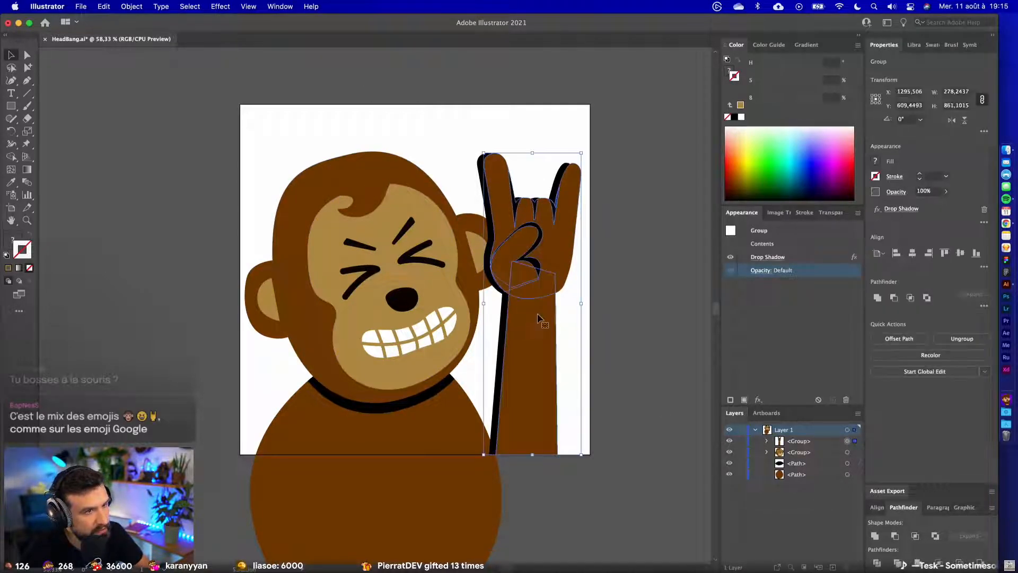
double_click(797, 440)
type("HA")
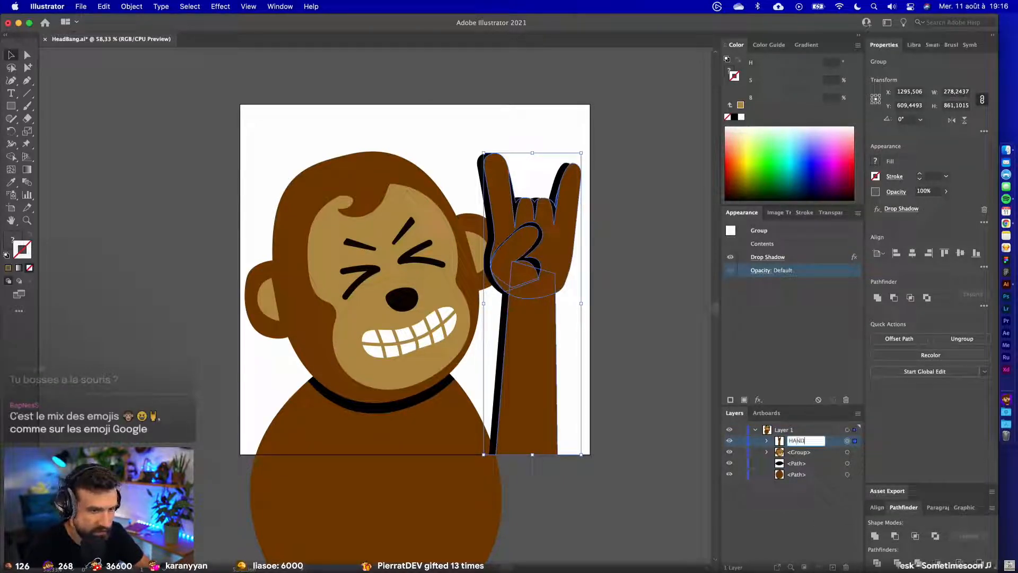
type("ND")
key("Return")
- Check what the hand group, the head group and the neck shadow path contain by briefly hiding or isolating them
left_click(729, 440)
left_click(730, 440)
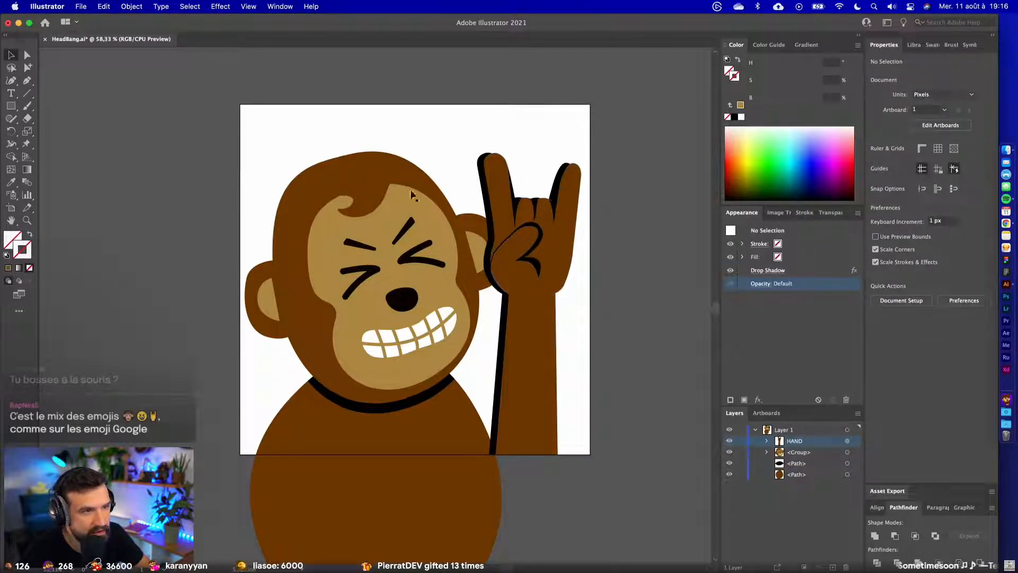
left_click(531, 254)
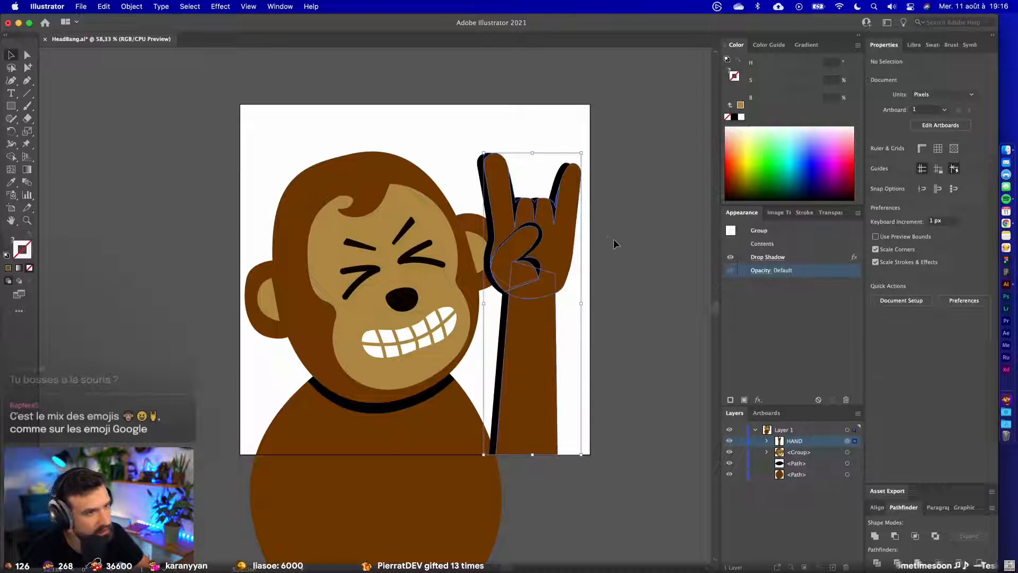
double_click(555, 255)
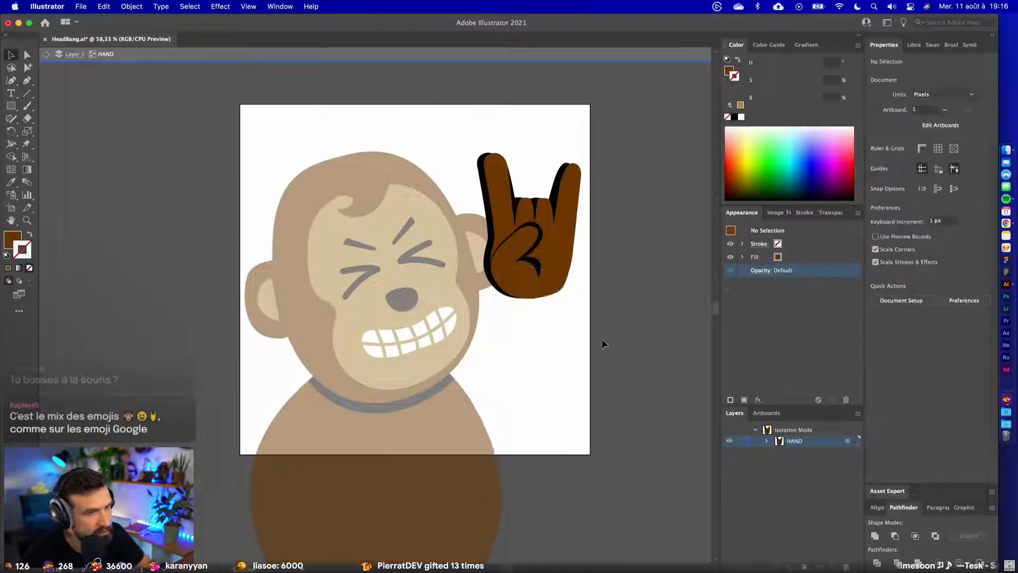
double_click(611, 325)
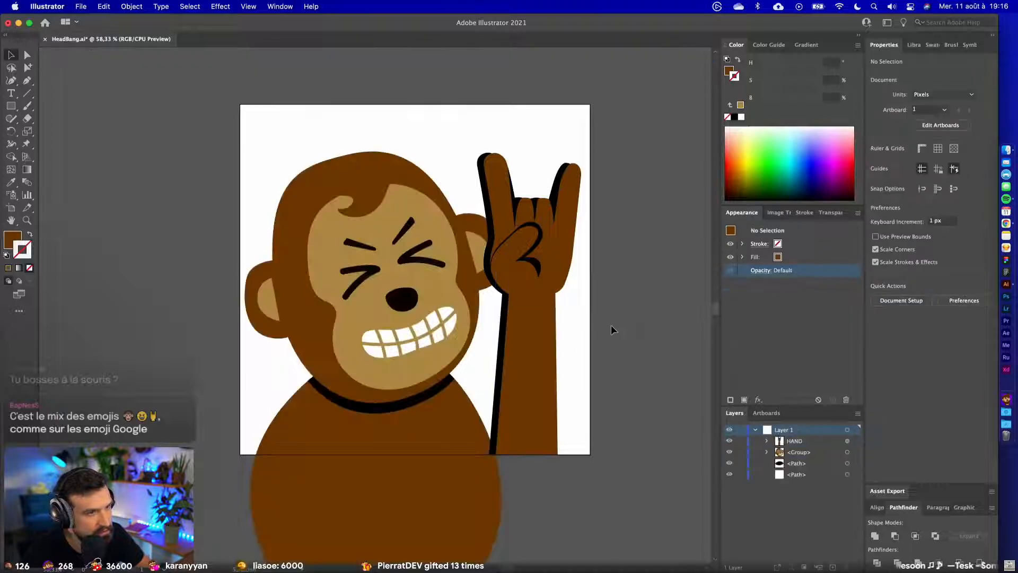
left_click(729, 451)
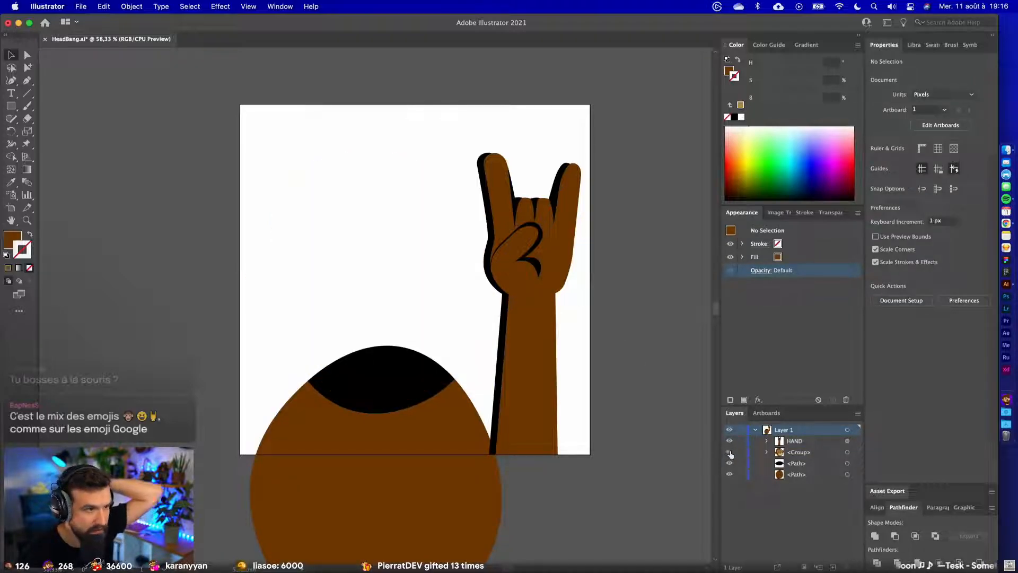
left_click(729, 452)
left_click(729, 462)
left_click(730, 461)
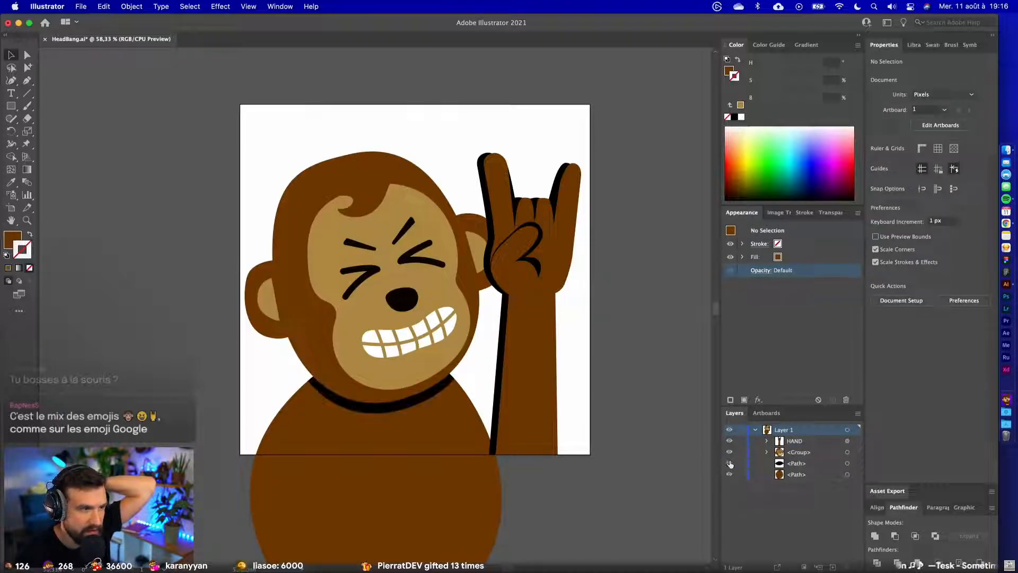
- Rename the black neck shadow path as Shadow and the brown body path as Corps
double_click(802, 465)
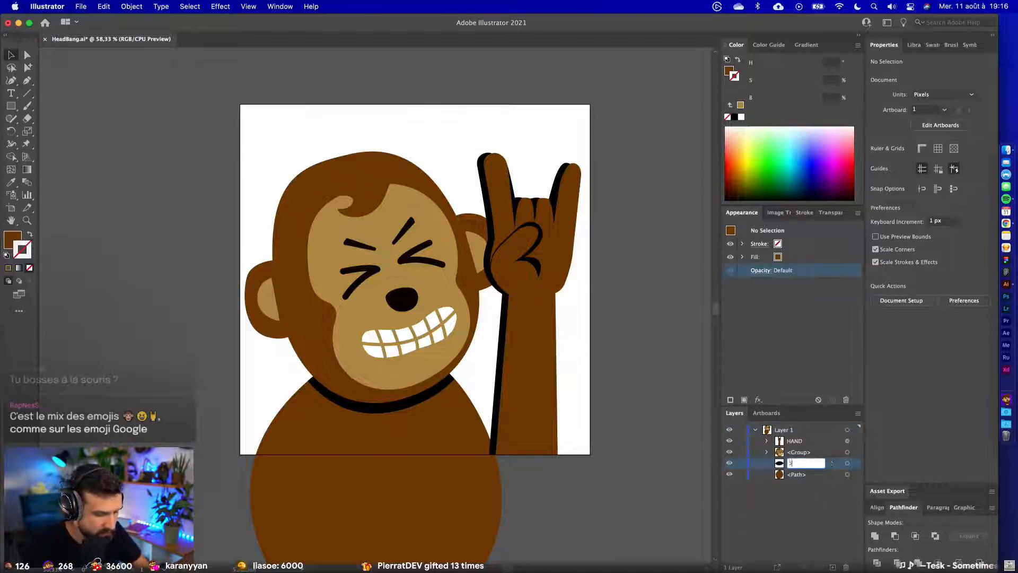
type("Shadow")
key("Return")
double_click(797, 474)
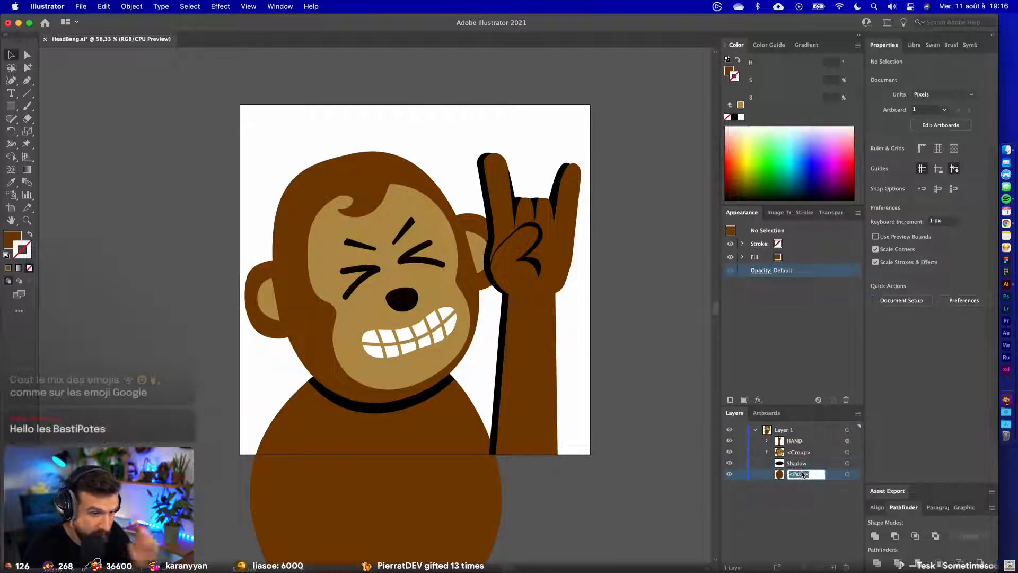
type("Corps")
left_click(806, 451)
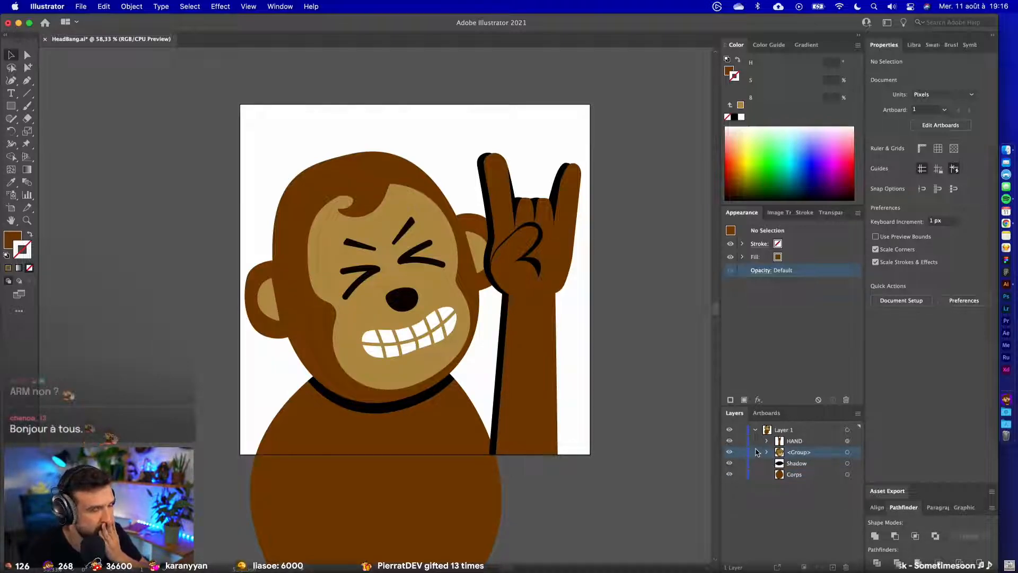
- Release the contents of Layer 1 to separate layers in sequence
left_click(798, 431)
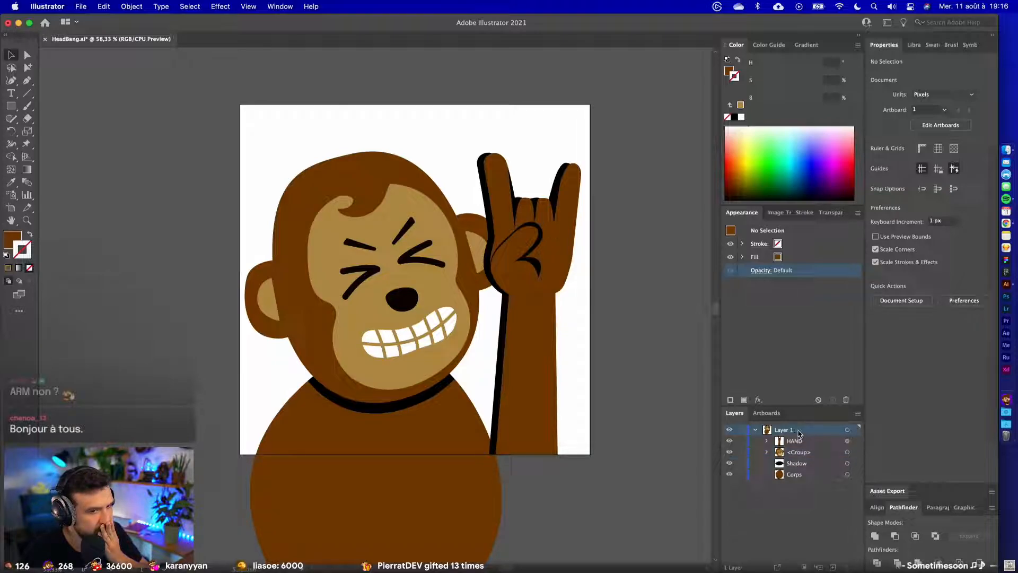
left_click(858, 413)
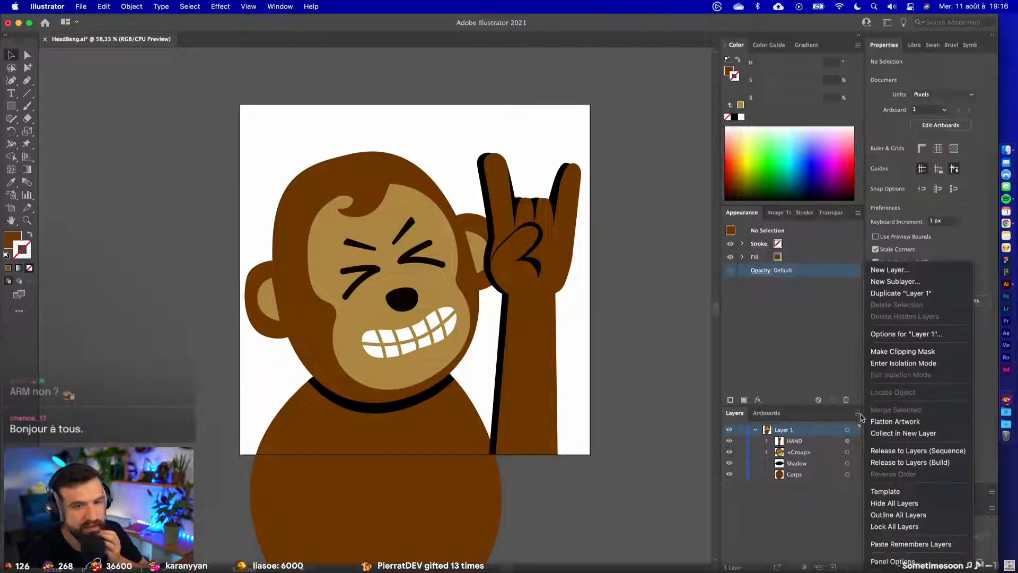
left_click(896, 451)
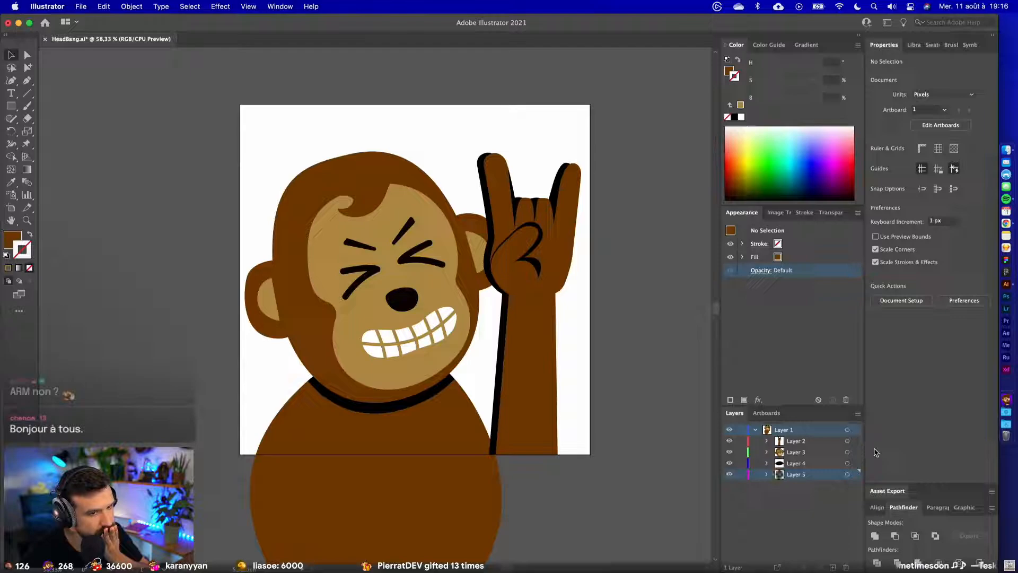
- Move Layers 2 to 5 out of Layer 1 to the top level and delete the emptied Layer 1
left_click(813, 443, "shift")
left_click_drag(807, 442, 802, 425)
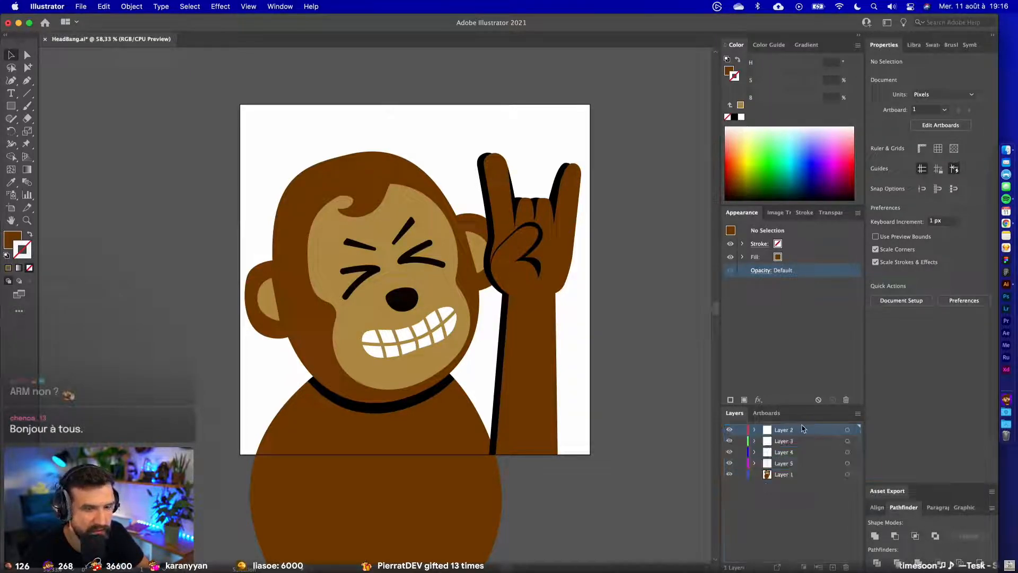
left_click(791, 478)
left_click(845, 566)
- Rename the body layer as CORPS and the neck shadow layer as OMBRE
double_click(788, 464)
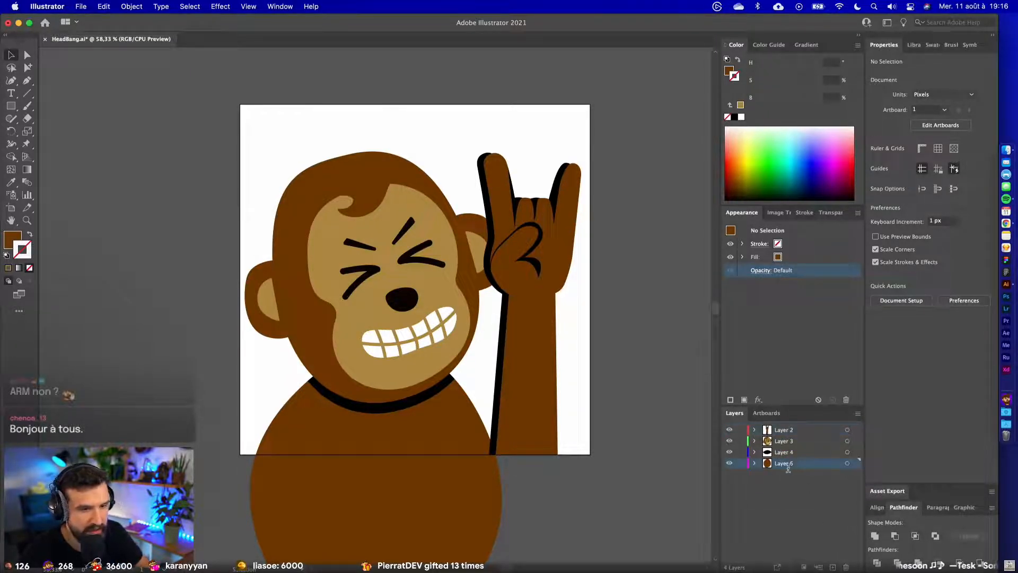
type("CORPS")
key("Return")
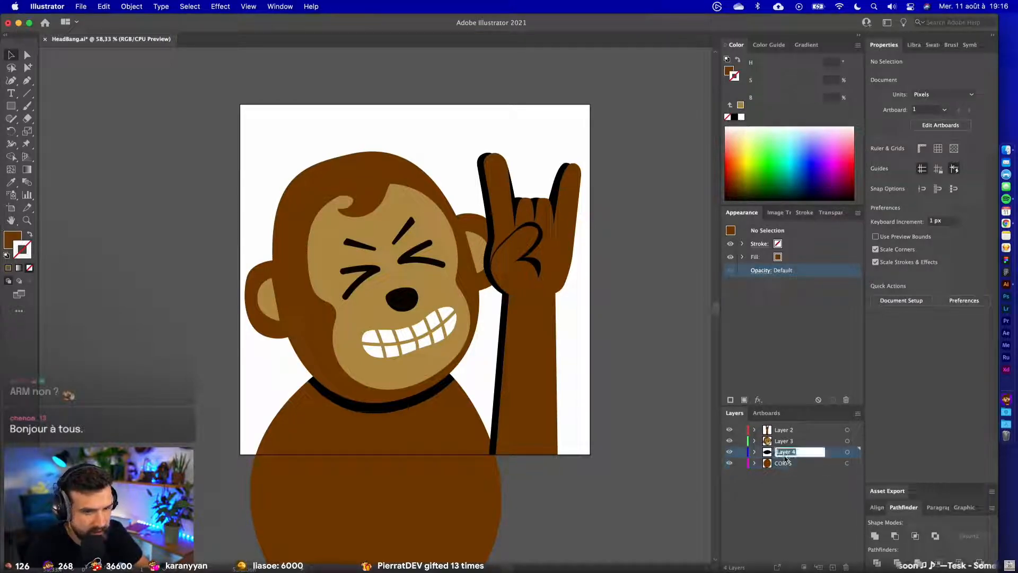
double_click(785, 453)
type("OMBRE")
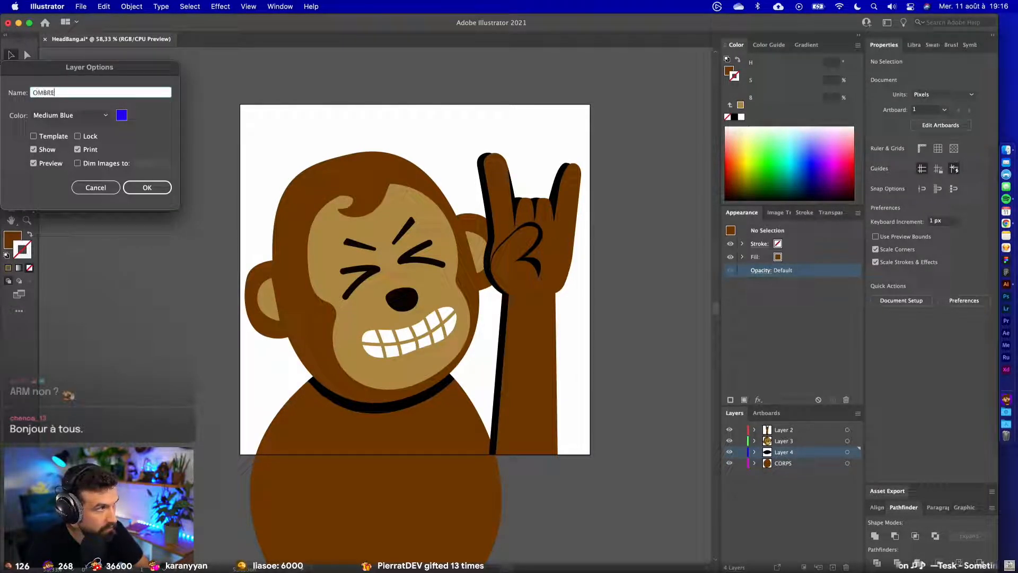
type("S")
key("BackSpace")
key("Return")
- Rename the head layer as TETE and the raised hand layer as MAIN
double_click(784, 441)
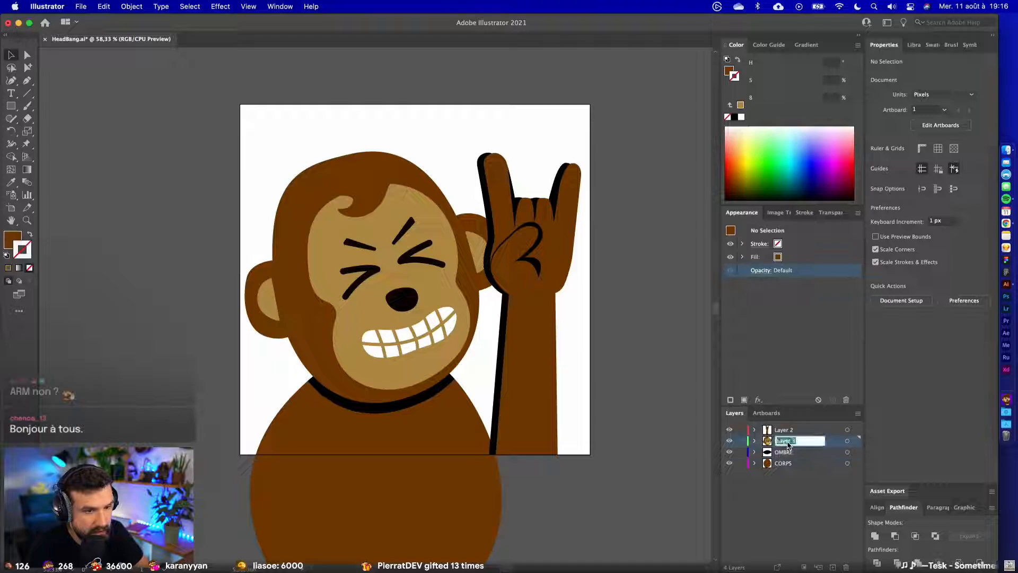
type("TETE")
key("Return")
left_click(785, 430)
double_click(786, 430)
type("M")
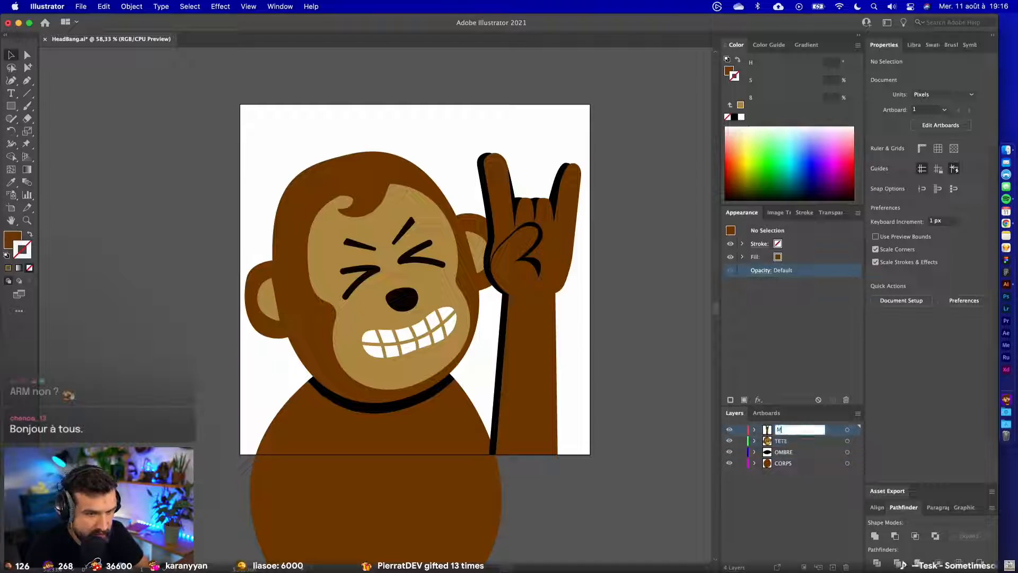
type("AIN")
key("Return")
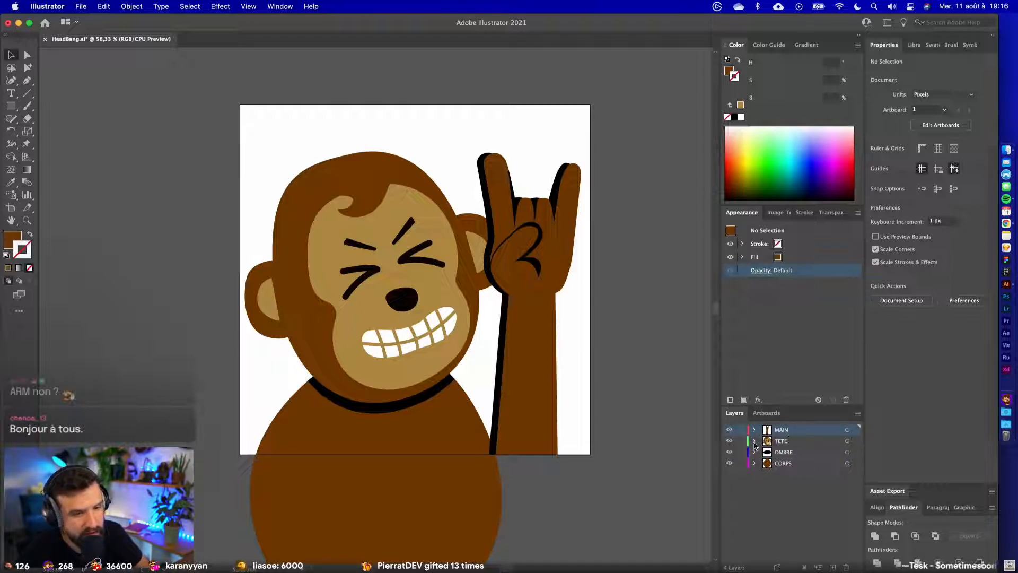
- Ungroup the head group inside the TETE layer into its individual parts
left_click(754, 442)
left_click(806, 453)
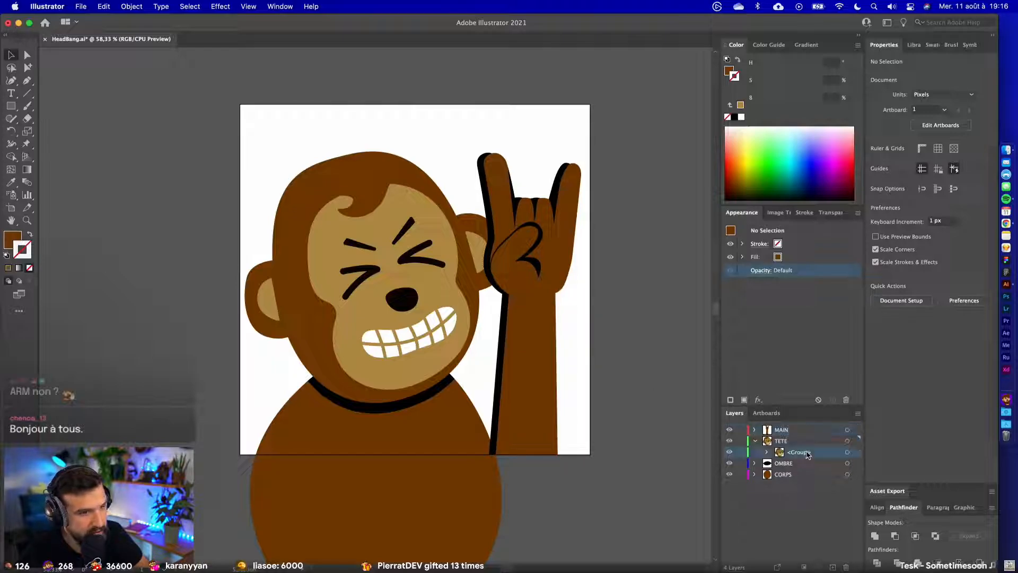
left_click(409, 233)
key("super+shift+g")
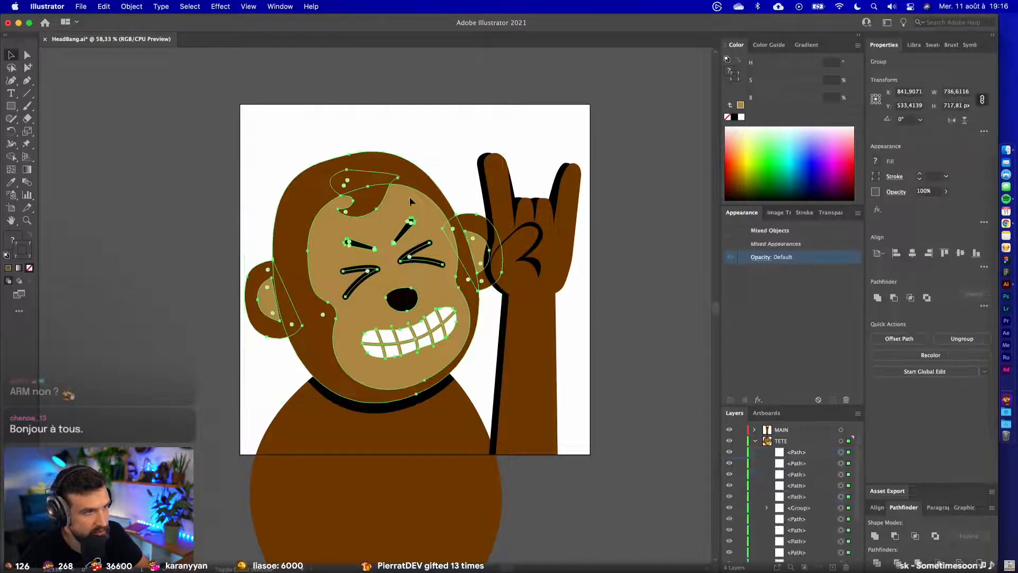
- Cut the brown hair tuft on the forehead out of the TETE layer
left_click(371, 197)
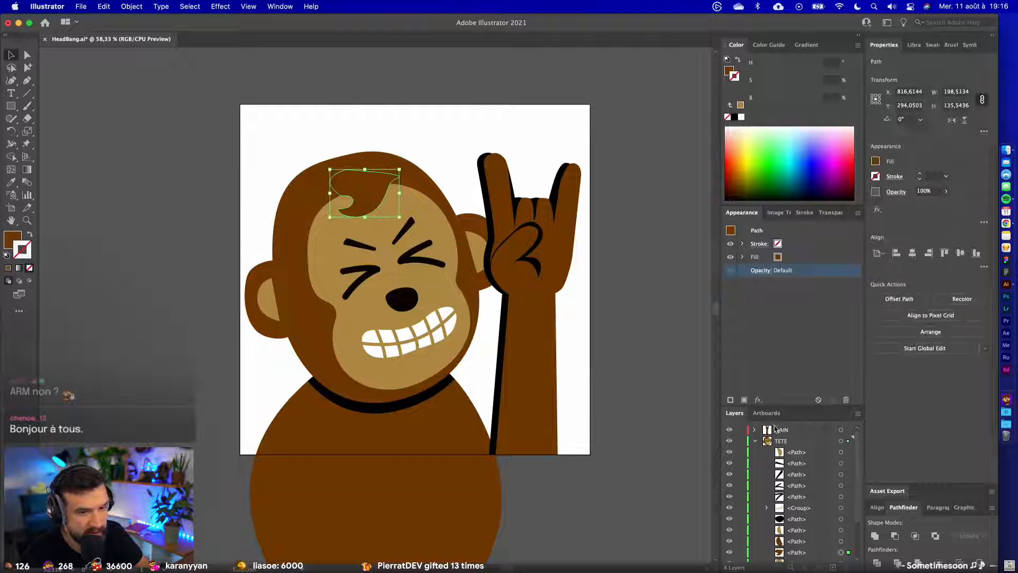
scroll(801, 463, "down", 3)
scroll(800, 466, "up", 3)
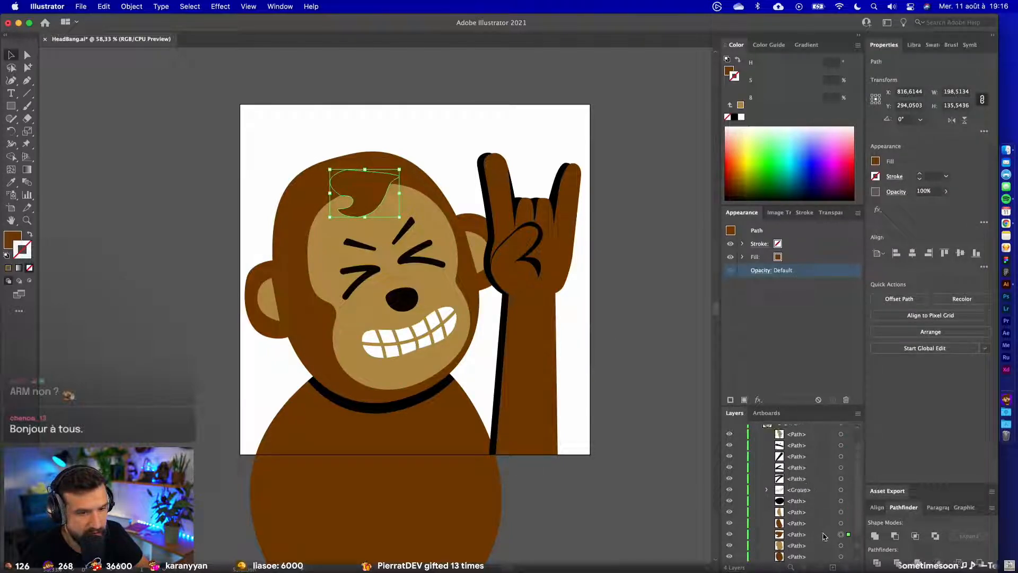
key("Delete")
scroll(768, 456, "up", 2)
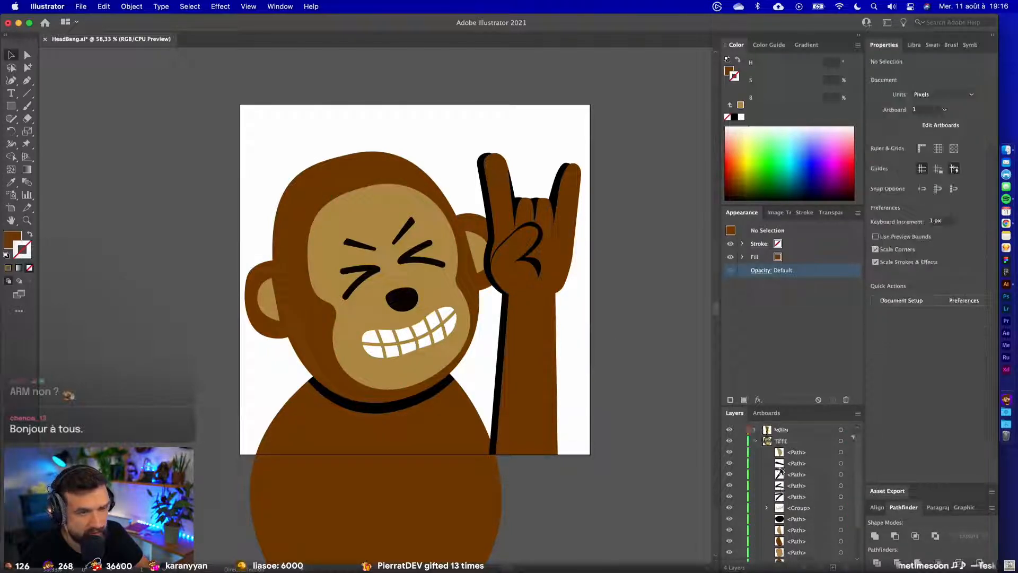
left_click(754, 441)
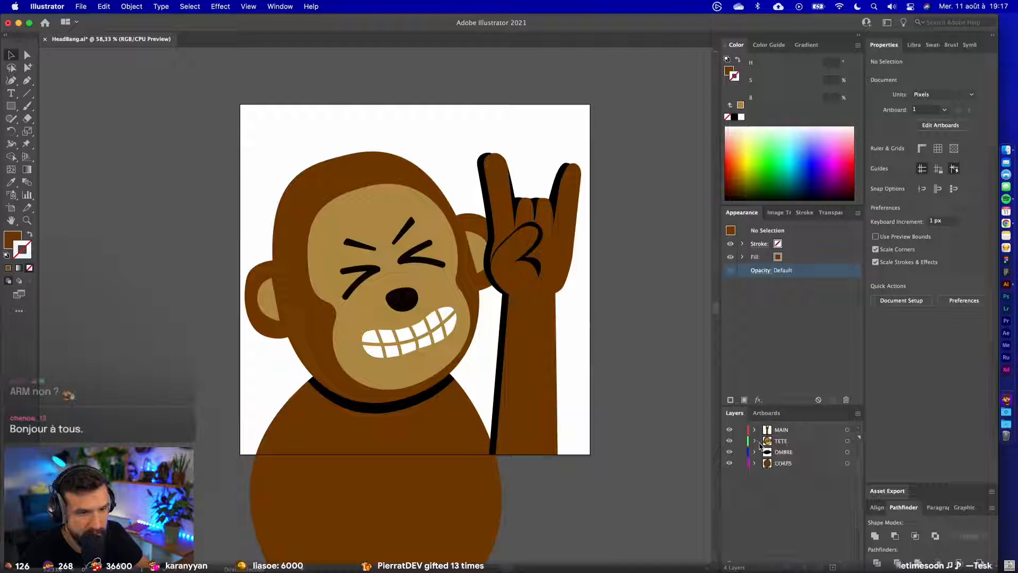
- Create a layer named MECHE above TETE, paste the hair tuft there in its original place, and lock the layer
left_click(833, 567)
double_click(784, 441)
type("MEU")
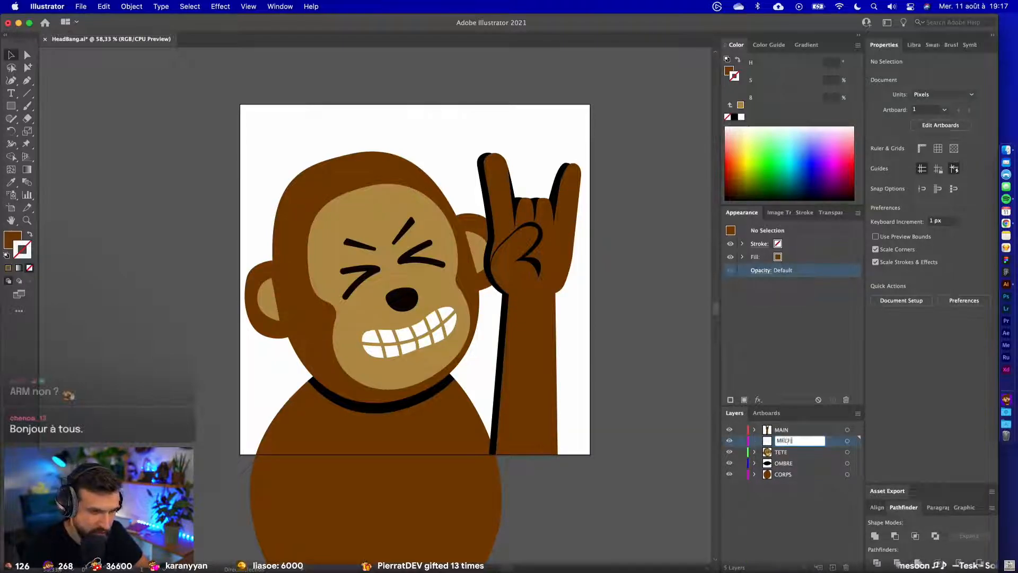
type("E")
key("Return")
key("super+f")
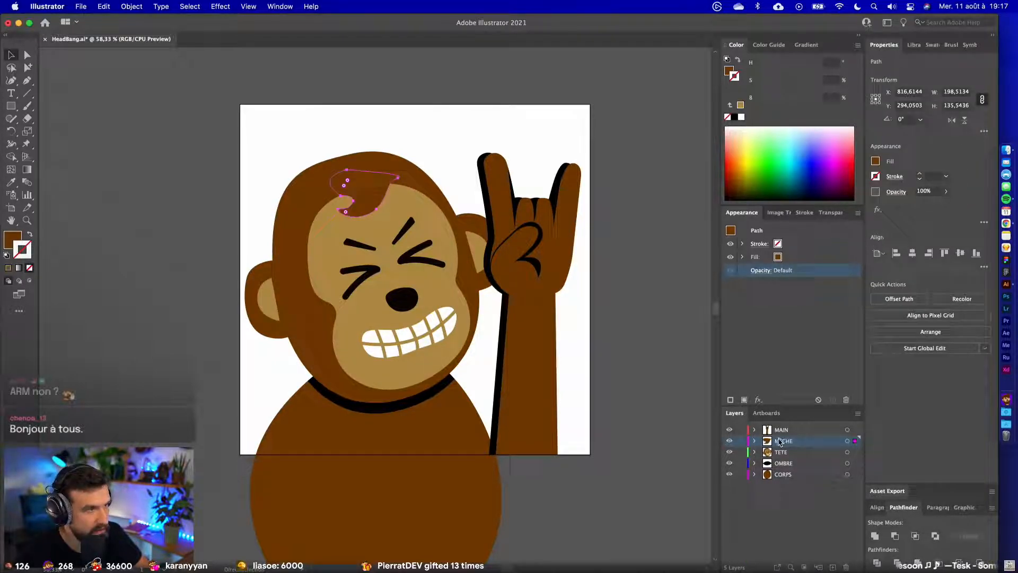
left_click(740, 440)
- Group both eyebrows, both closed eyes, the nose and the teeth within the TETE layer
left_click(755, 452)
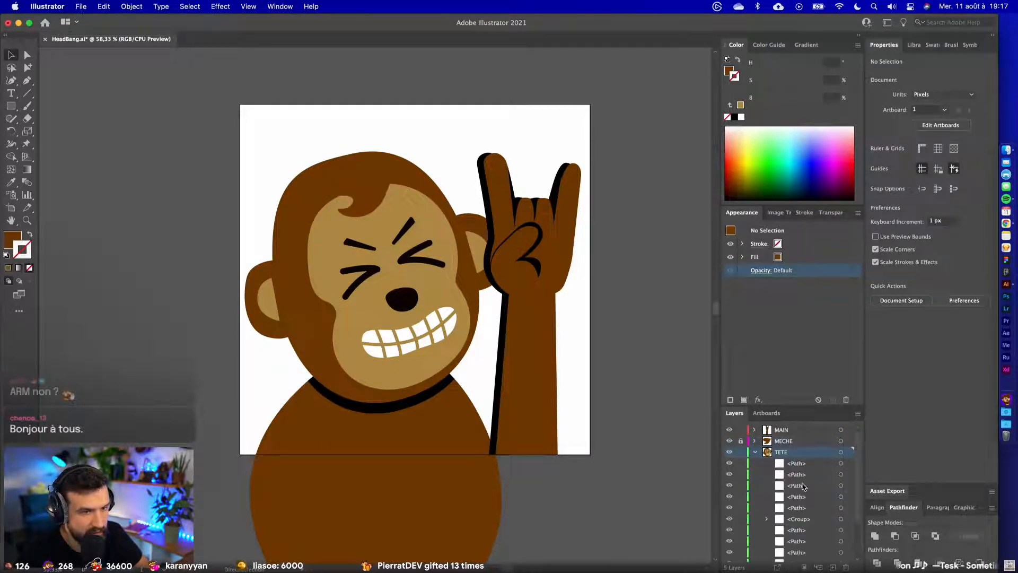
scroll(803, 494, "down", 3)
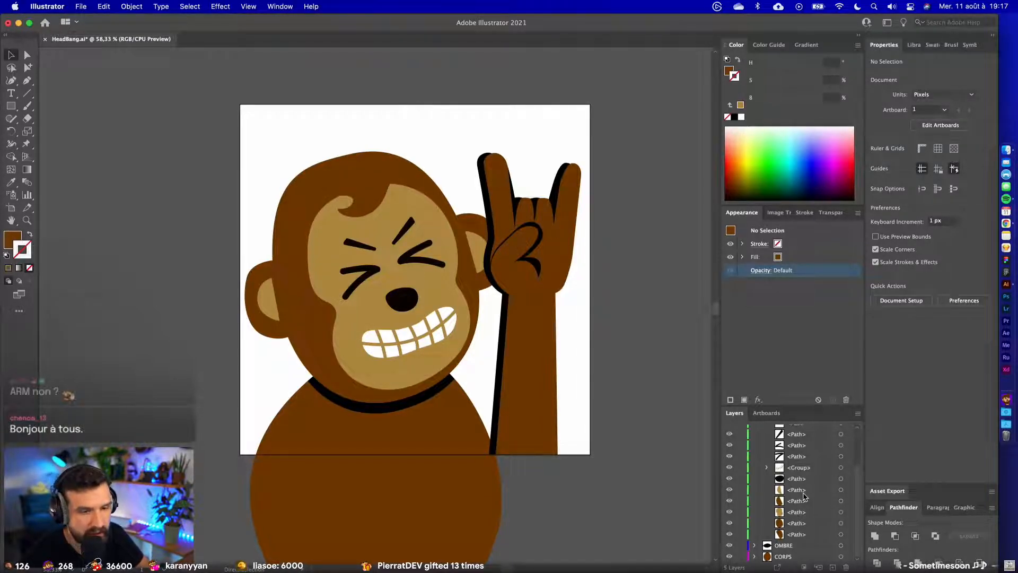
scroll(801, 493, "up", 3)
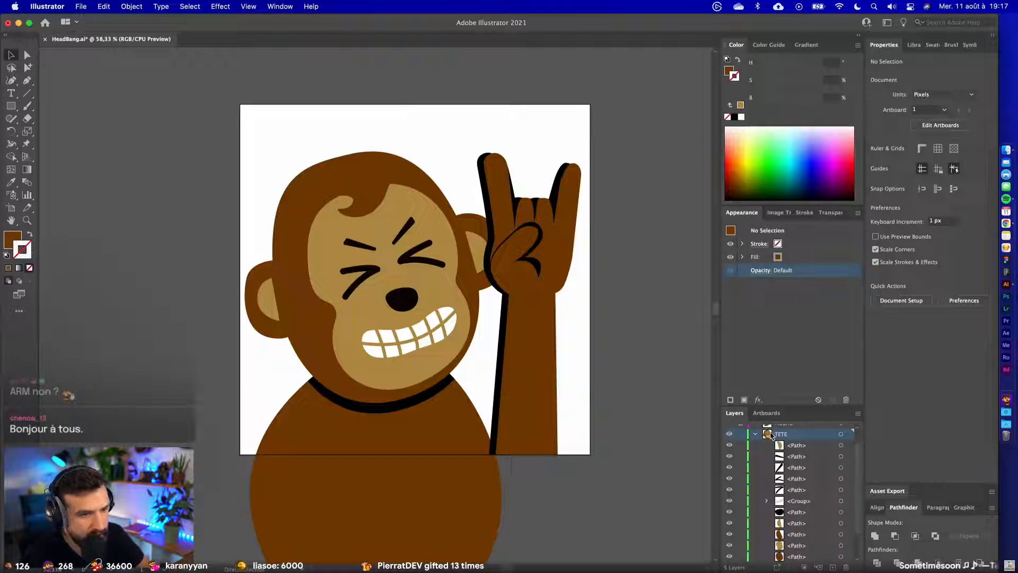
left_click(729, 435)
left_click(730, 435)
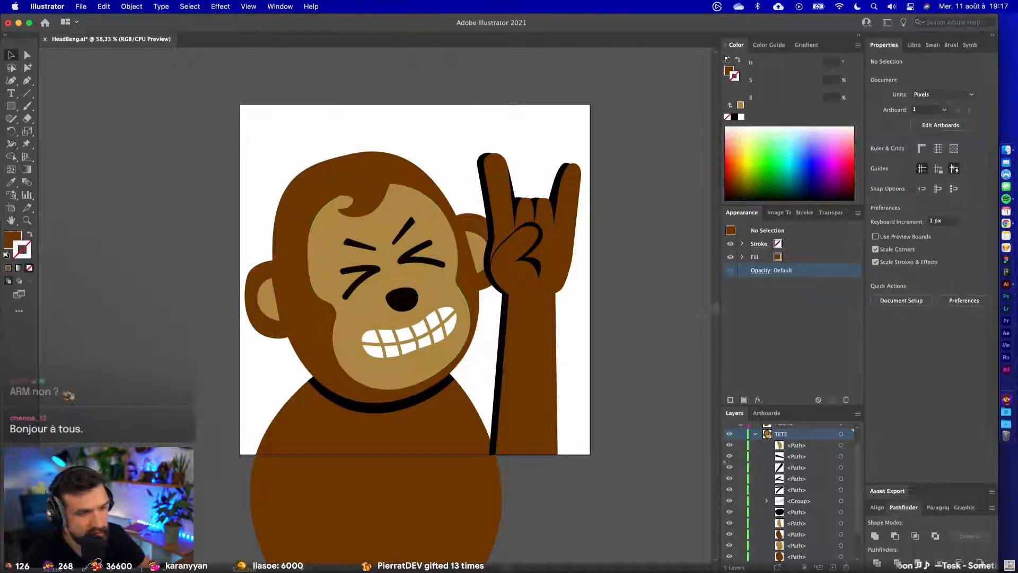
left_click(416, 248)
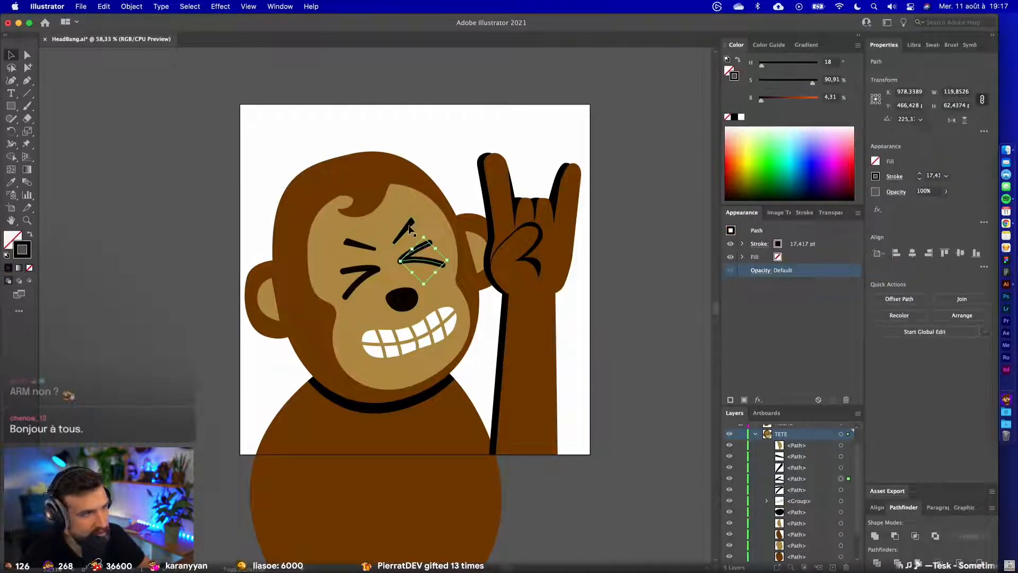
left_click(409, 227, "shift")
left_click(360, 245, "shift")
left_click(373, 269, "shift")
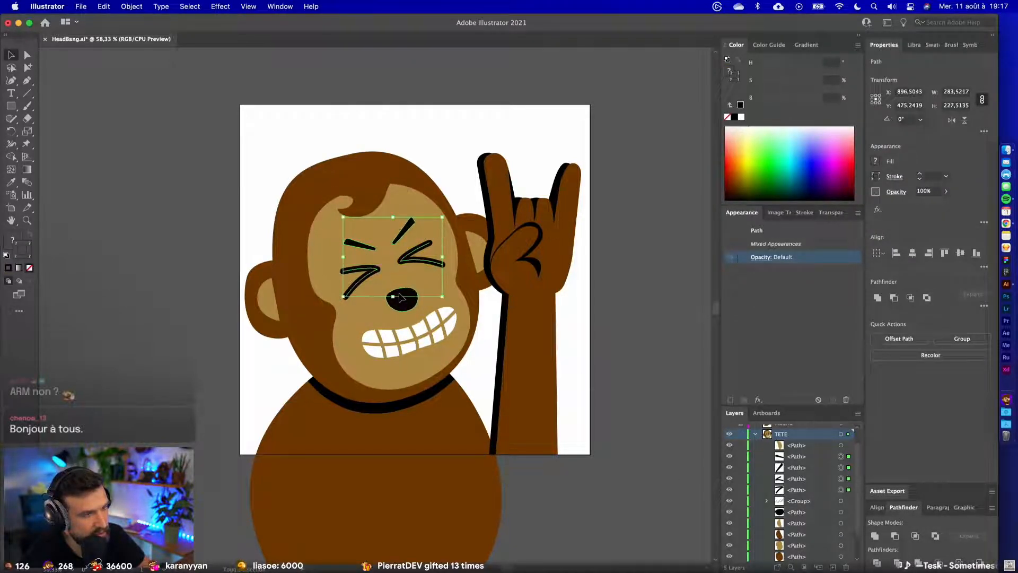
left_click(401, 298, "shift")
left_click(424, 324, "shift")
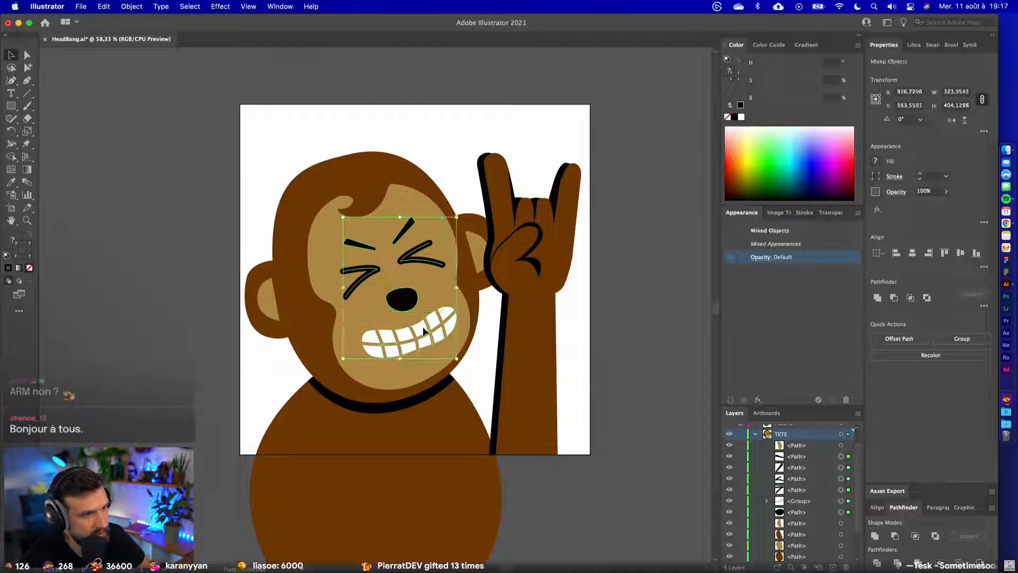
key("super+g")
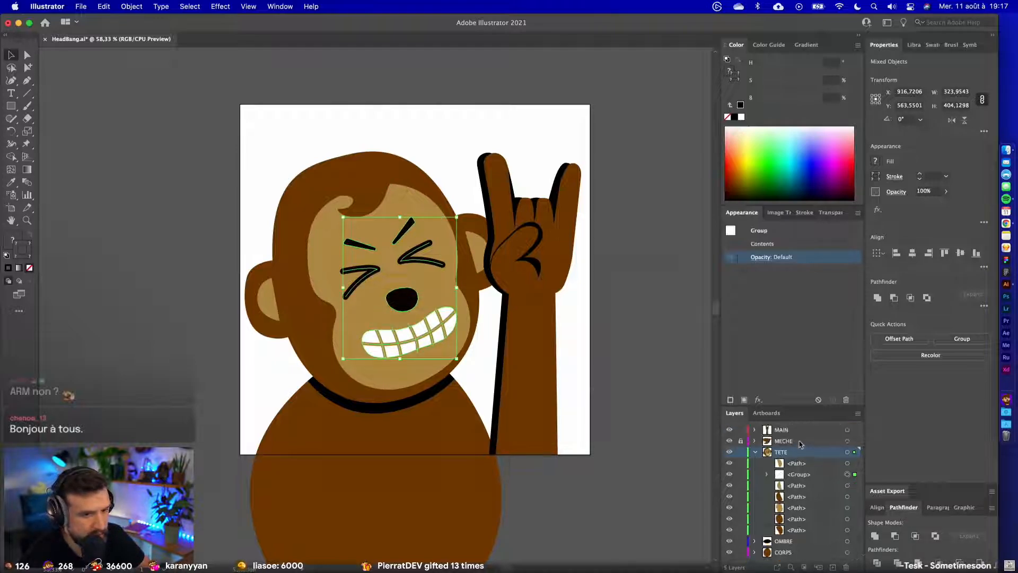
- Move the facial features group onto a new layer named VISAGE above TETE and check its content by toggling visibility
left_click_drag(815, 477, 806, 458)
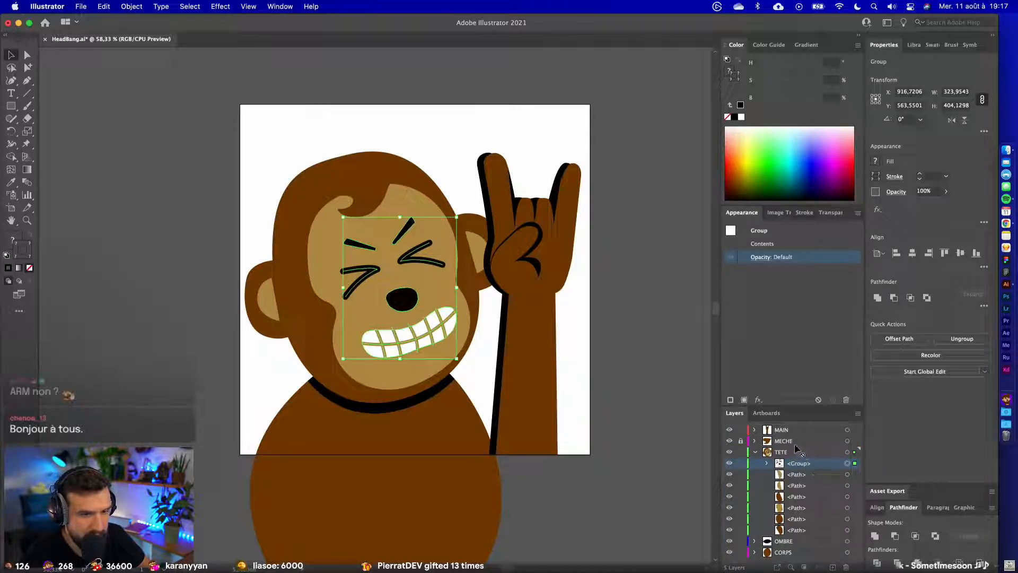
left_click(832, 565)
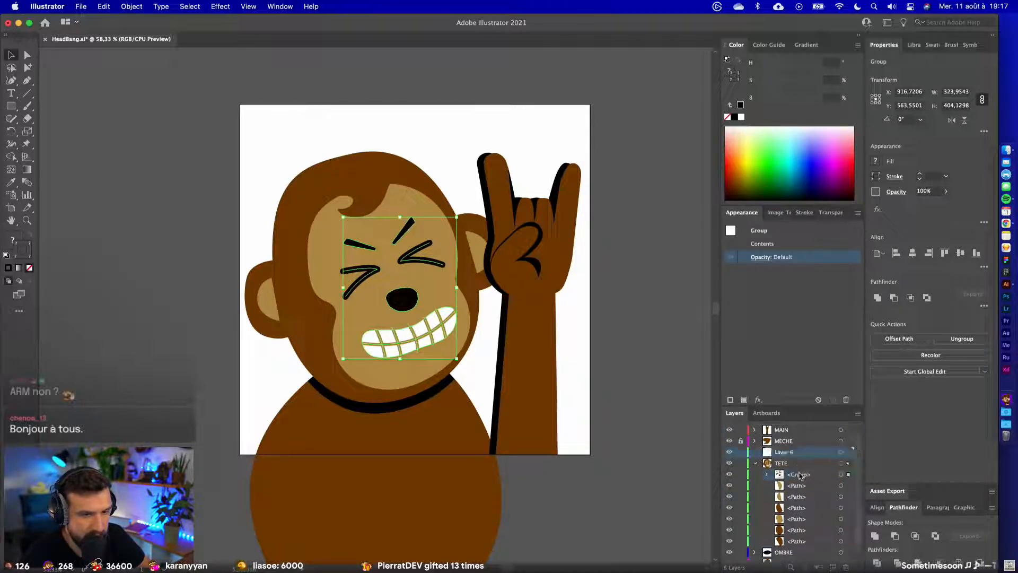
left_click_drag(801, 475, 787, 455)
double_click(784, 451)
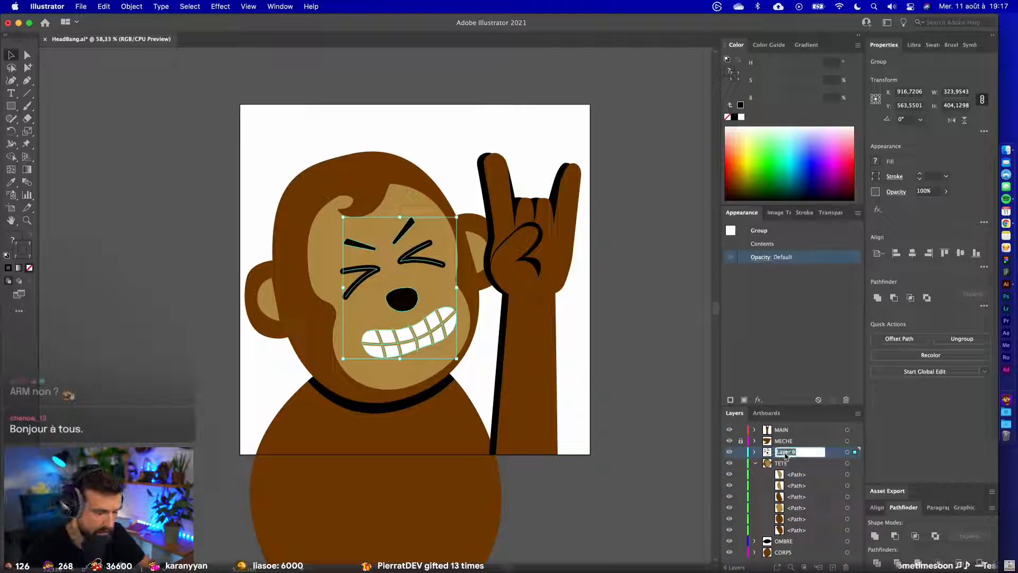
type("VISAGE")
key("Return")
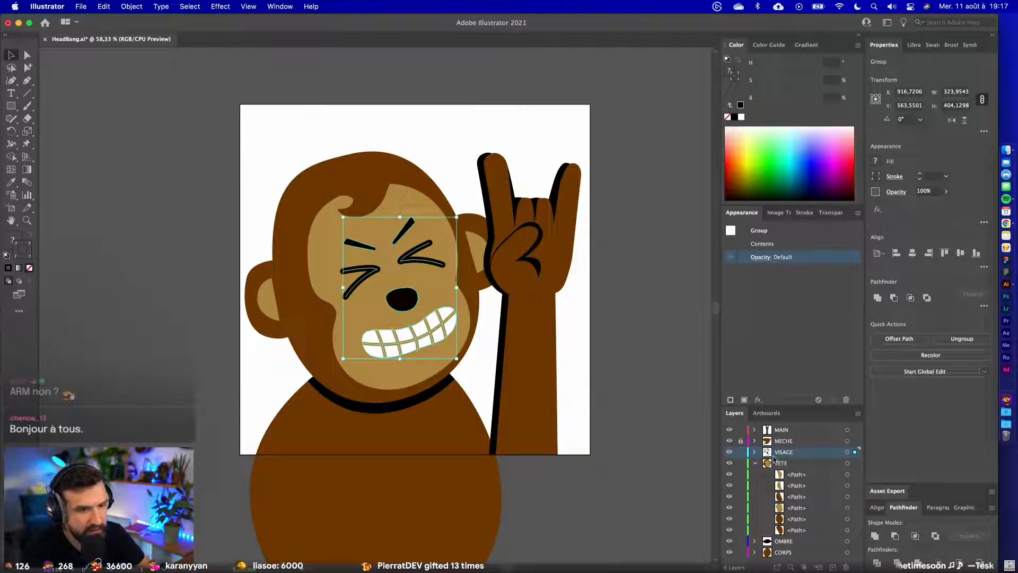
left_click(729, 452)
left_click(730, 452)
left_click(729, 452)
left_click(730, 451)
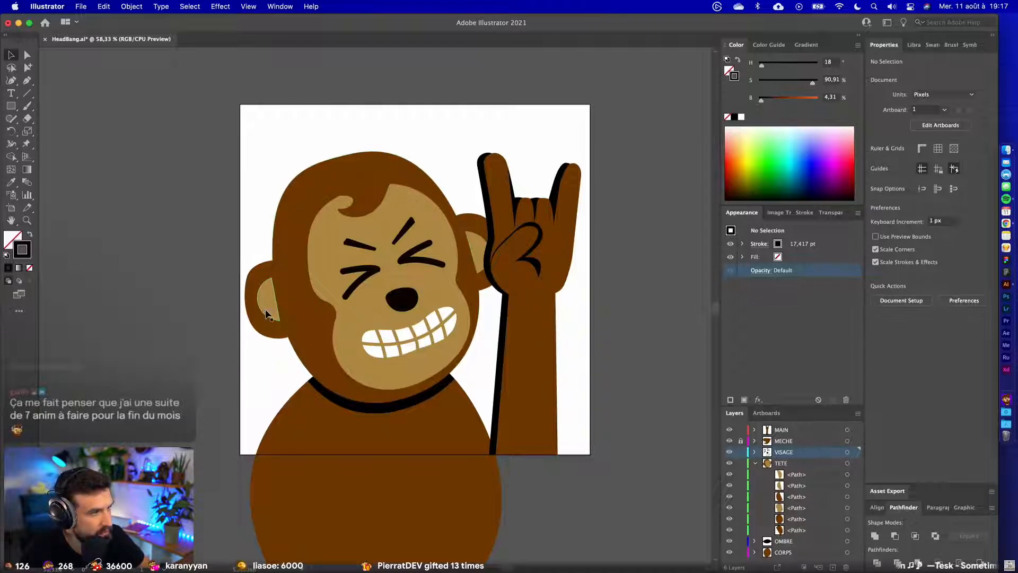
- Group the inner and outer shapes of the monkey's ear on the side away from the raised hand
left_click(260, 284)
left_click(257, 273, "shift")
key("super+g")
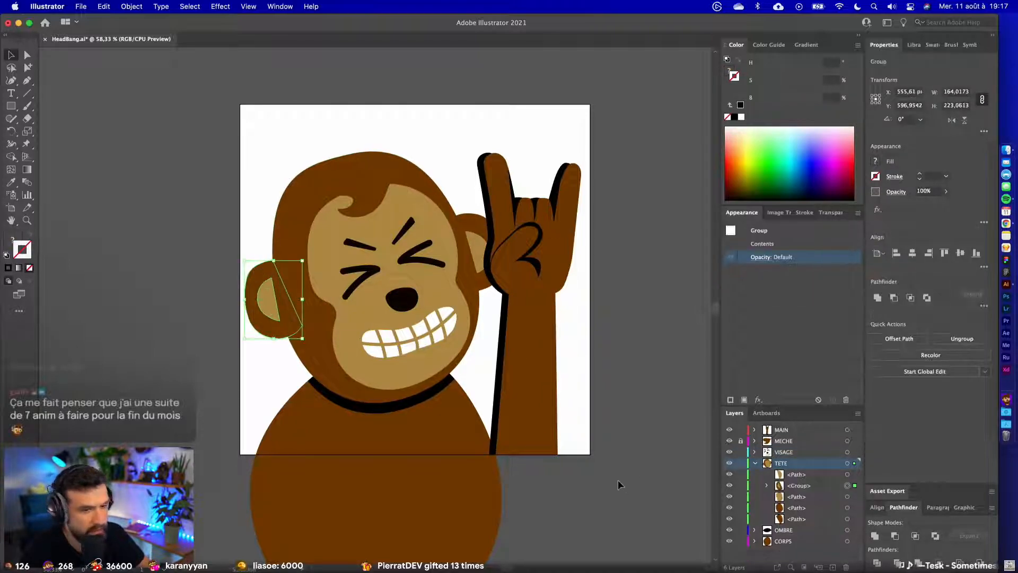
- Create a layer named OREILLE G above TETE and move the grouped ear into it
mouse_move(809, 488)
left_mouse_down()
mouse_move(800, 454)
mouse_move(802, 490)
left_mouse_up()
left_click_drag(837, 564, 832, 566)
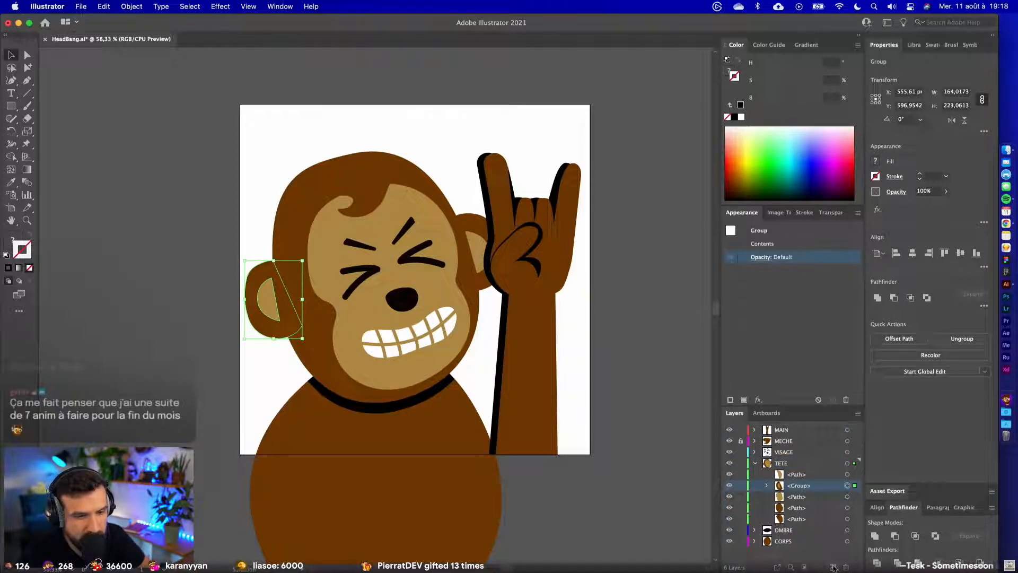
left_click(833, 567)
double_click(791, 464)
type("OR")
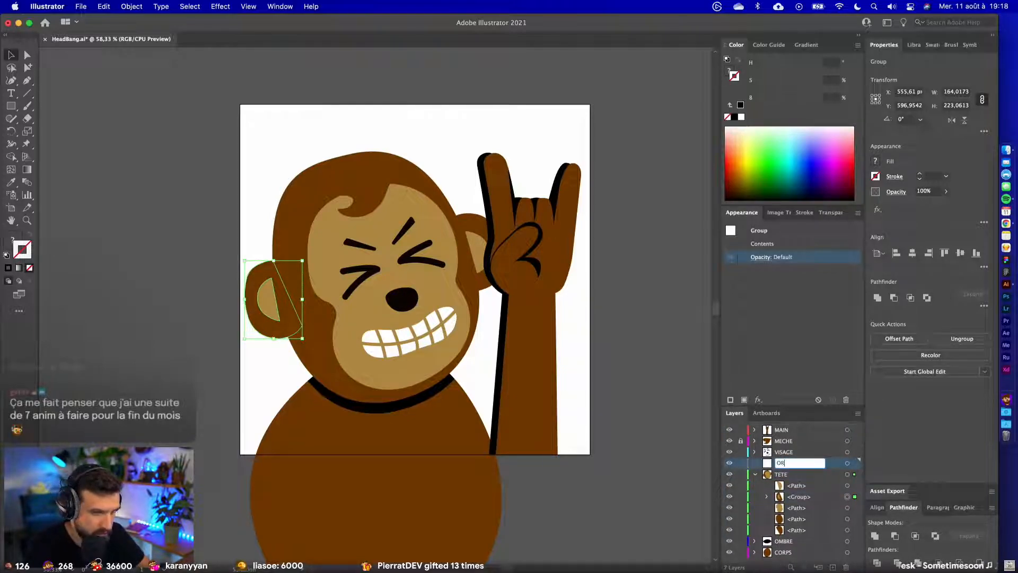
type("EILLE G")
key("Return")
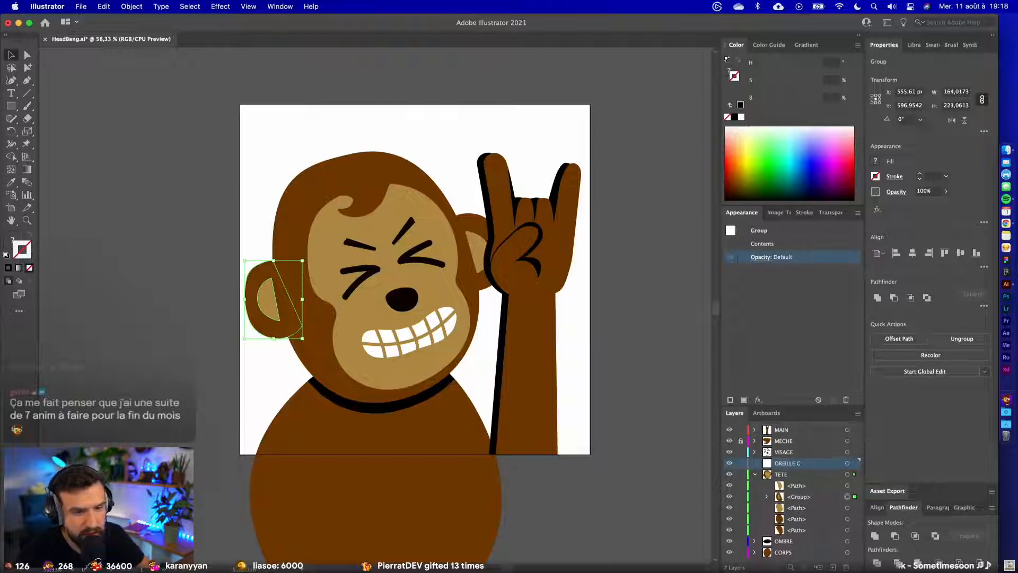
left_click_drag(807, 496, 800, 463)
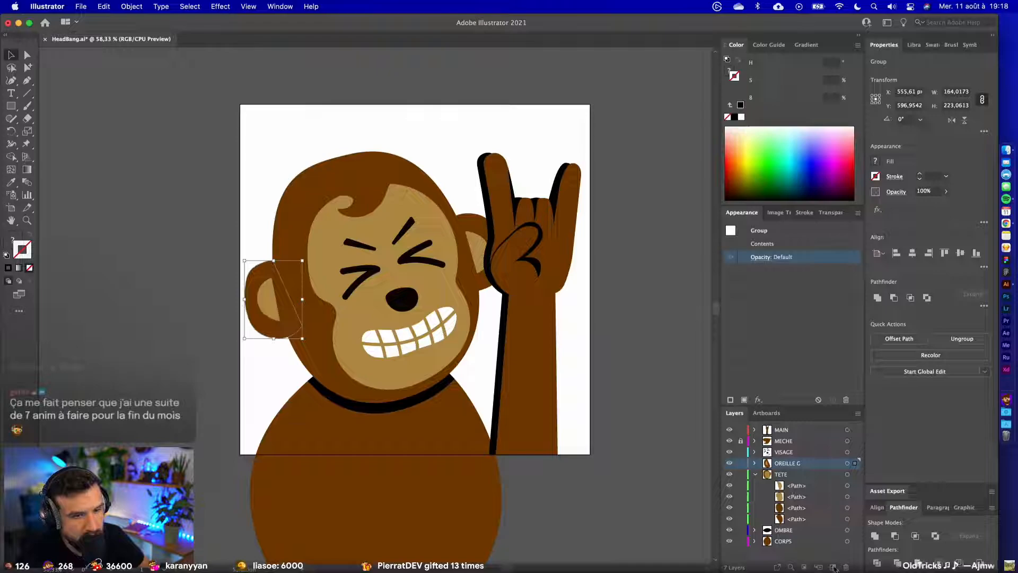
- Create an empty layer named OREILLE D above OREILLE G for the other ear
left_click(833, 567)
double_click(790, 463)
type("OREI")
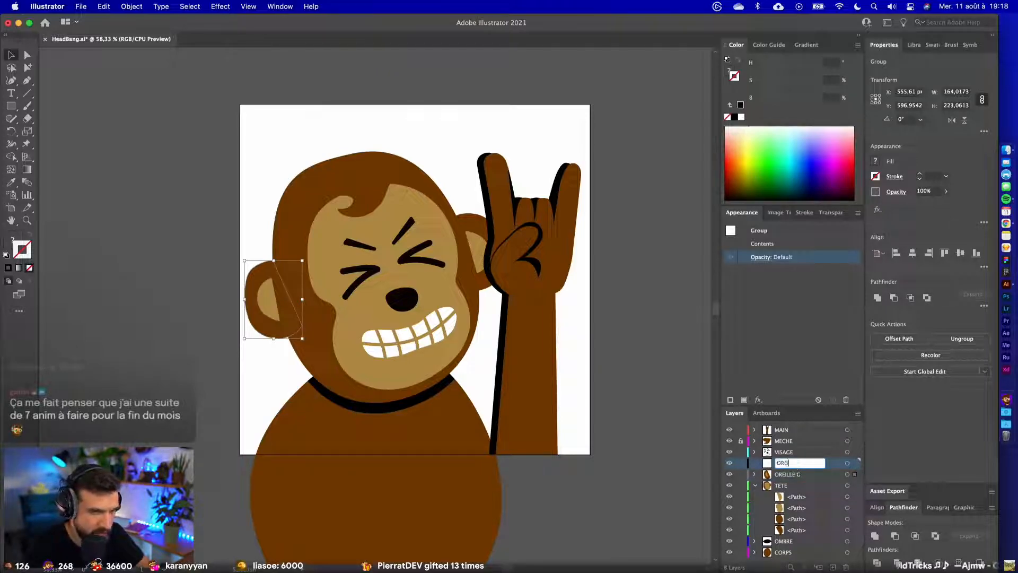
type("LLE D")
key("Return")
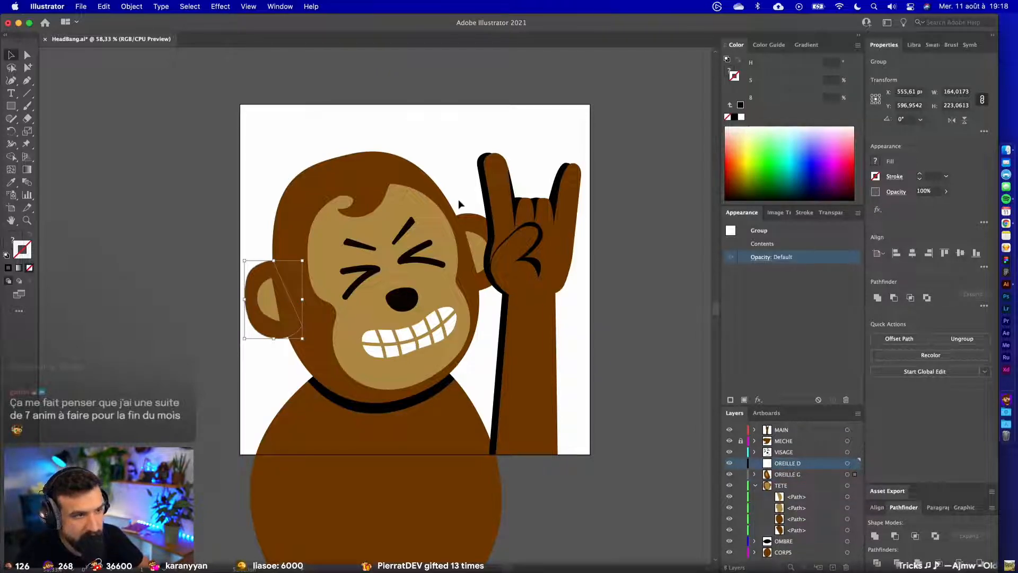
- Group the inner and outer shapes of the ear beside the raised hand and move the group into the OREILLE D layer
left_click(479, 247)
left_click(468, 264, "shift")
key("super+g")
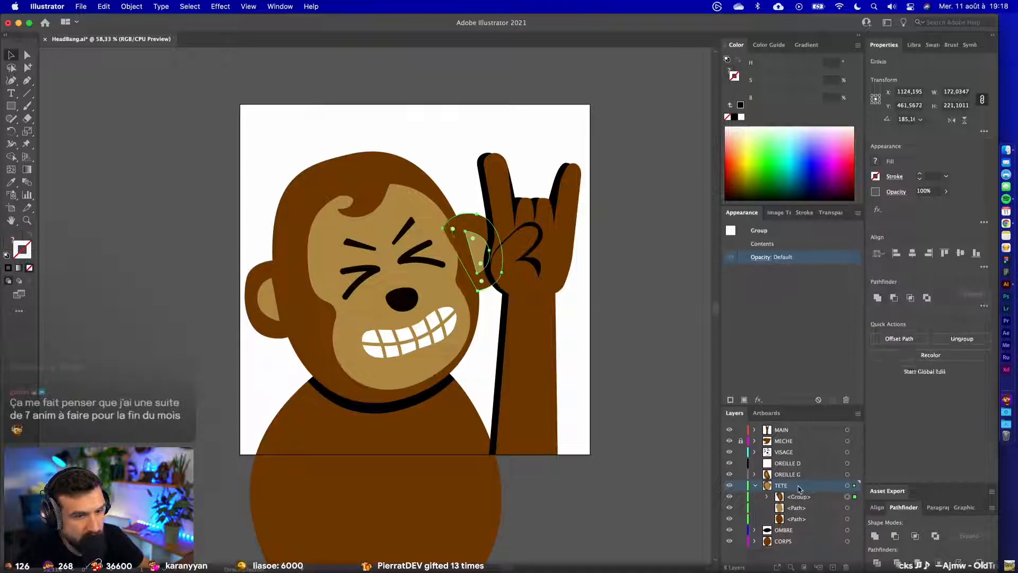
left_click(800, 499)
left_click_drag(816, 498, 790, 463)
left_click(755, 485)
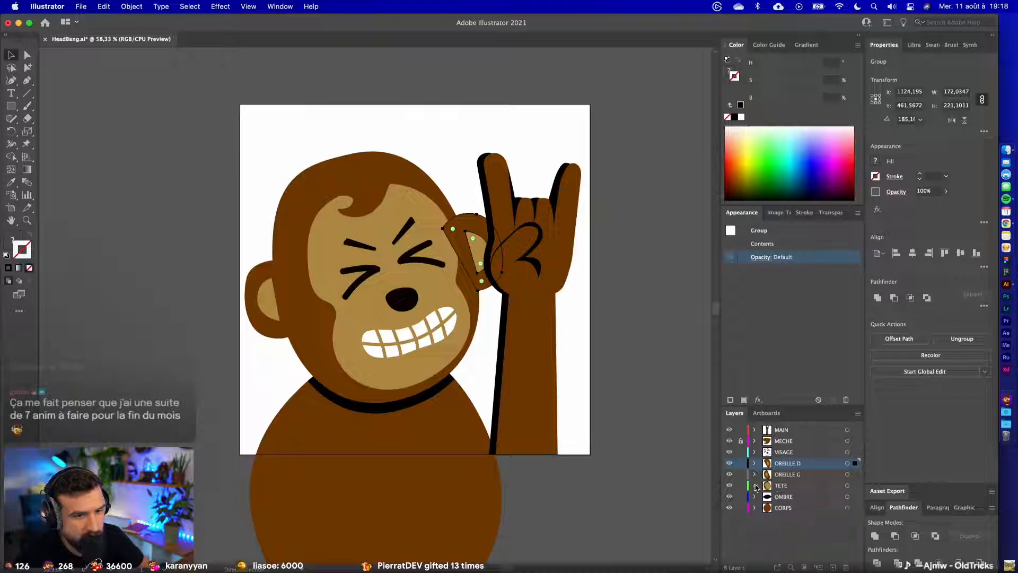
left_click(615, 466)
- Move the OREILLE D layer below TETE so that ear sits behind the head, and save the file
scroll(652, 470, "down", 3)
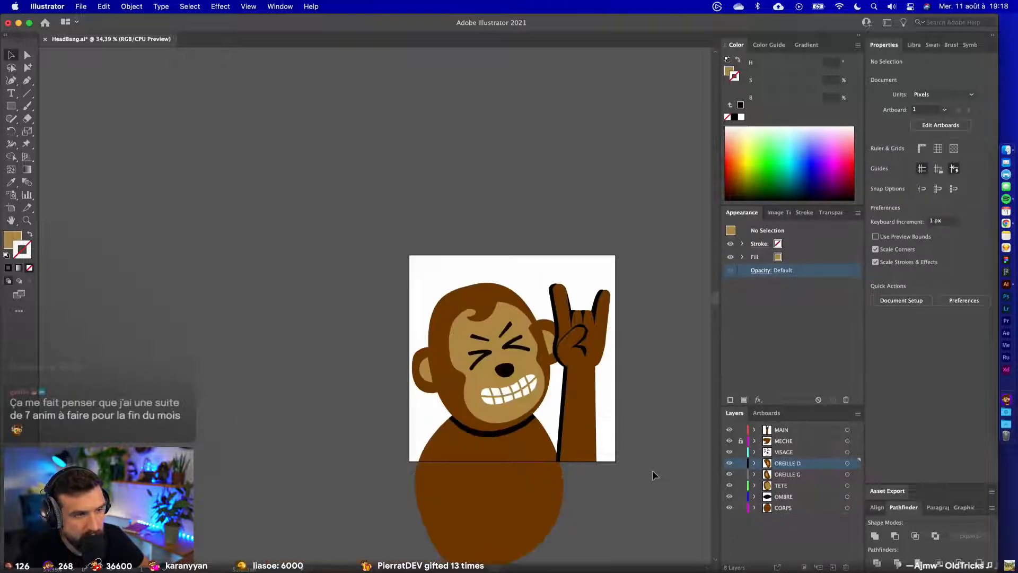
scroll(503, 281, "up", 4, "alt")
left_click(592, 367)
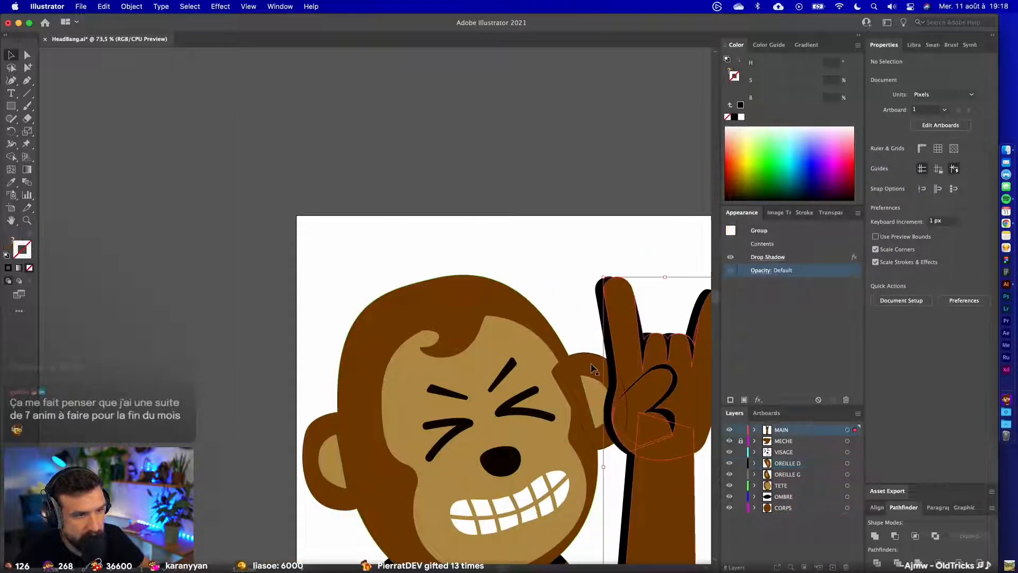
left_click(592, 368)
left_click_drag(813, 466, 801, 490)
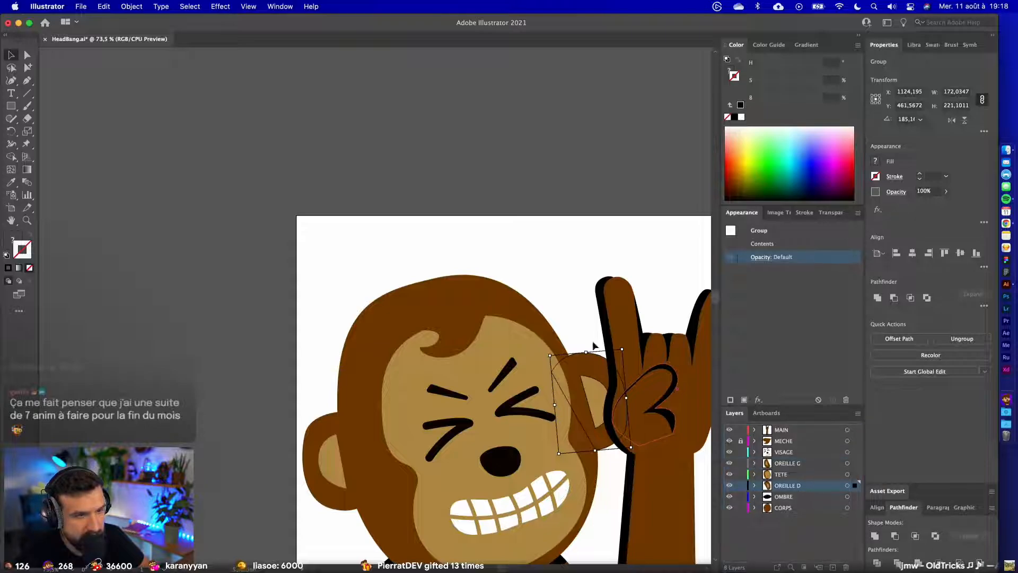
left_click(509, 202)
scroll(509, 203, "down", 4, "alt")
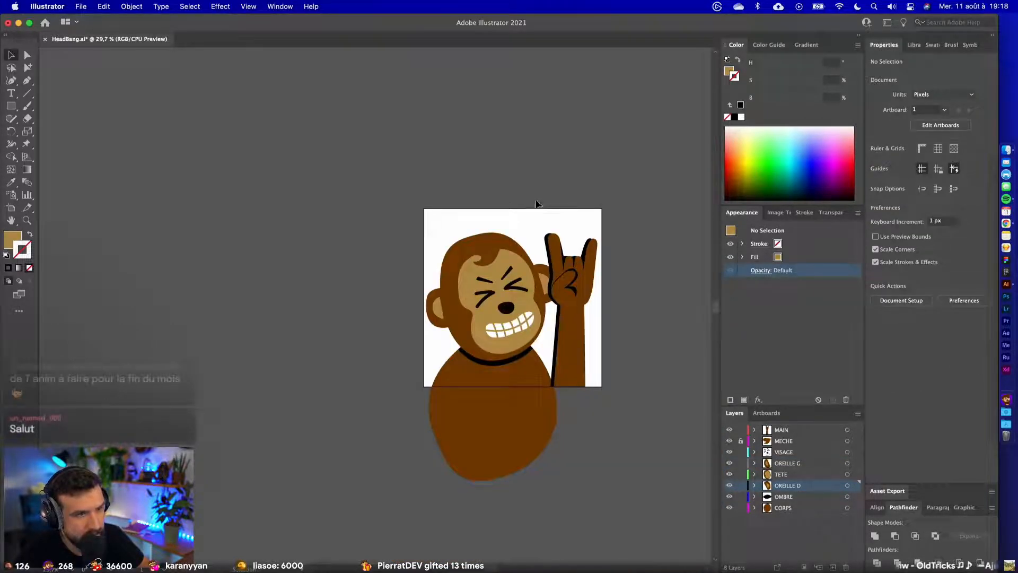
key("super+s")
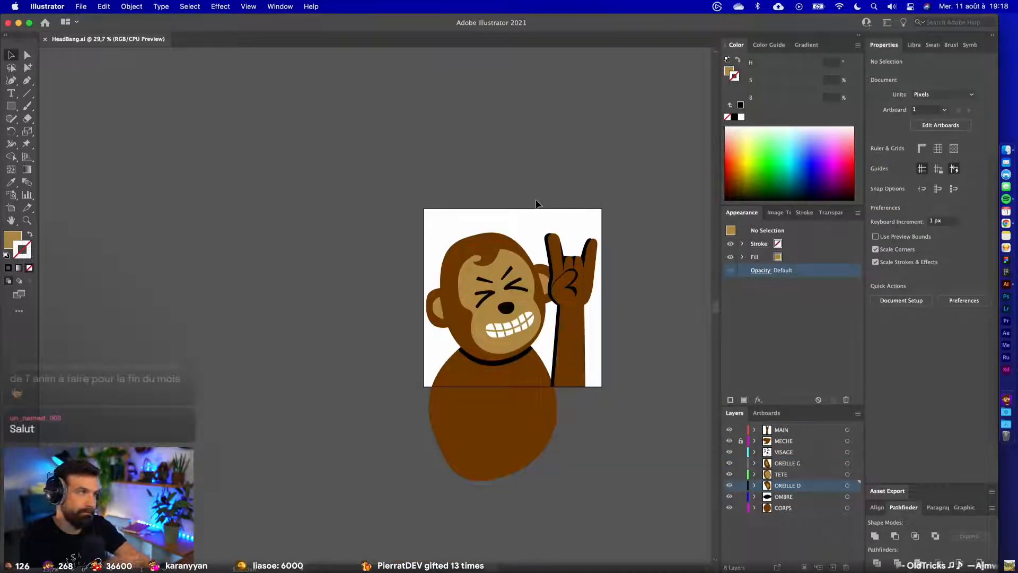
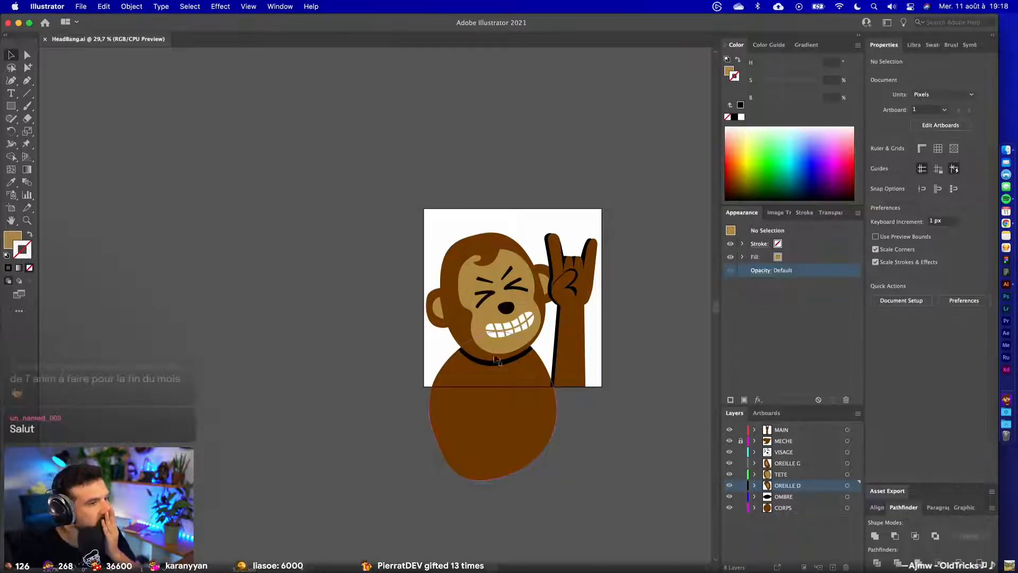
- Try to move the selected head, face and body artwork up on the artboard, and undo the move
scroll(628, 468, "right", 3)
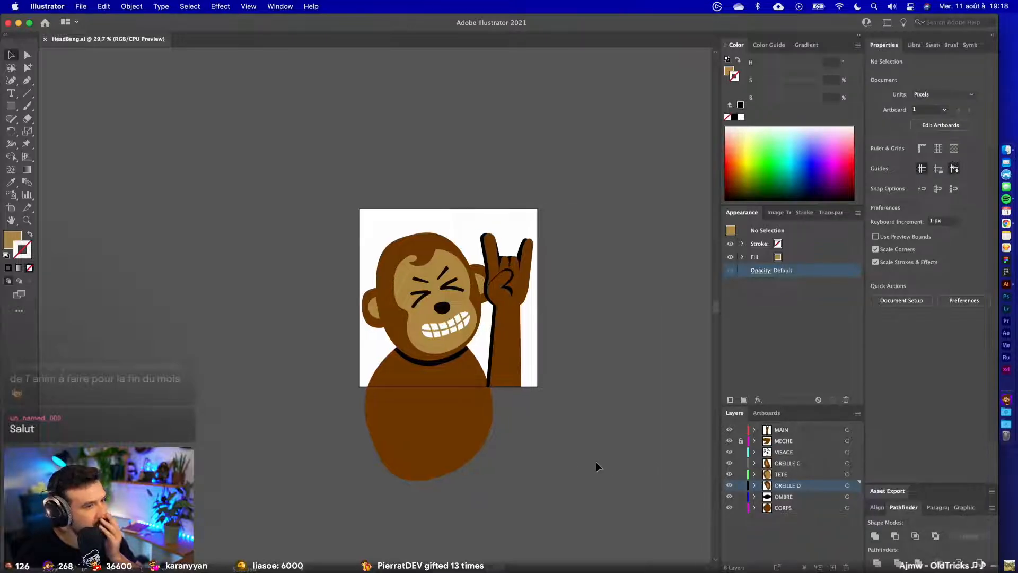
left_click(451, 339)
left_click_drag(329, 207, 449, 361)
left_click(469, 135)
key("super+z")
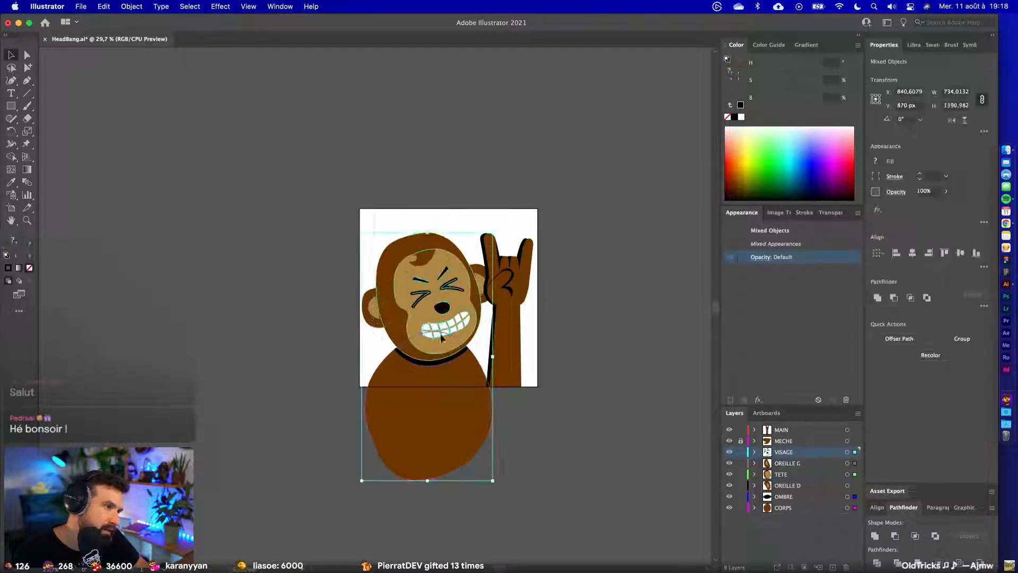
left_click_drag(443, 375, 442, 367)
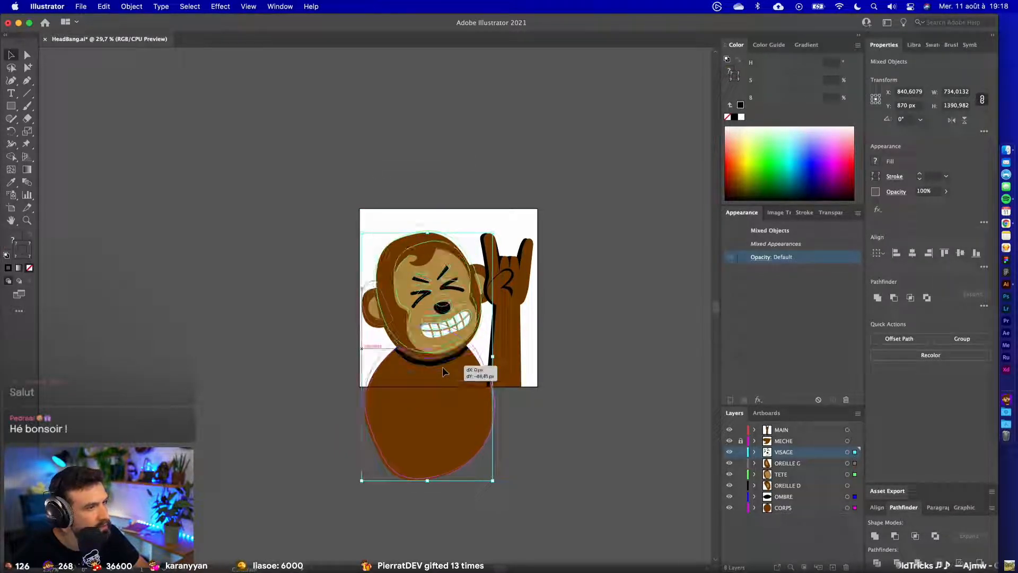
left_click(447, 180)
key("super+z")
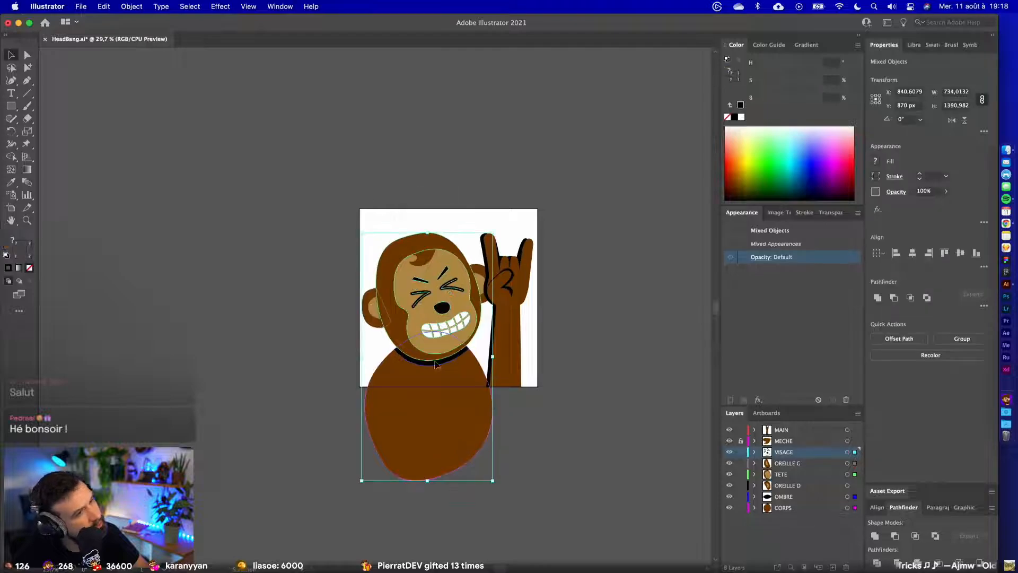
- Unlock the MECHE layer and move all monkey artwork except the raised hand 100 px up and 10 px right
left_click(792, 542)
left_click(741, 441)
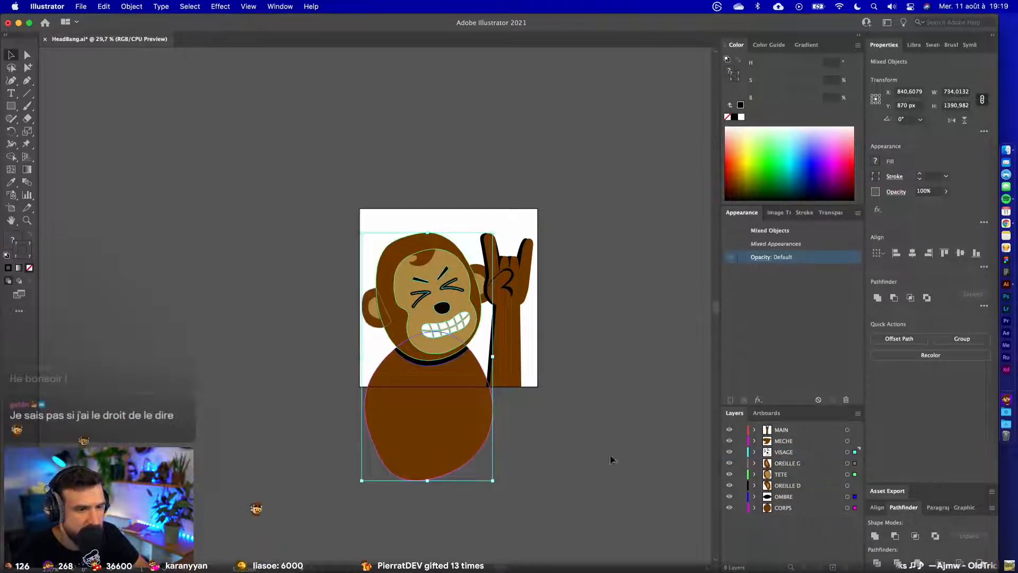
left_click(453, 501)
key("super+a")
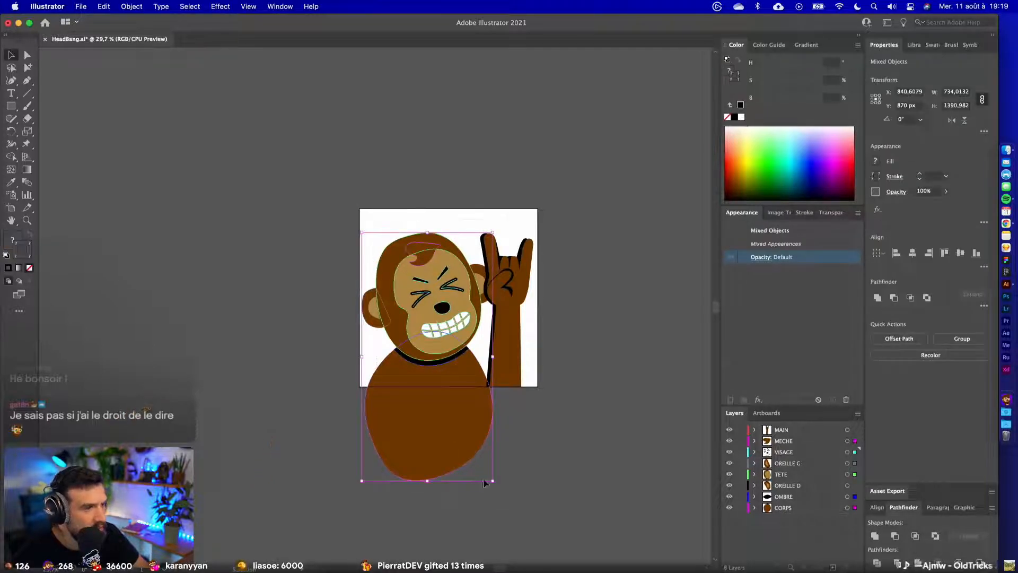
key("shift+Up")
key("shift+Up")
key("shift+Up")
key("shift+Up")
key("shift+Up")
key("shift+Up")
key("shift+Up")
key("shift+Up")
key("shift+Up")
key("shift+Up")
key("shift+Up")
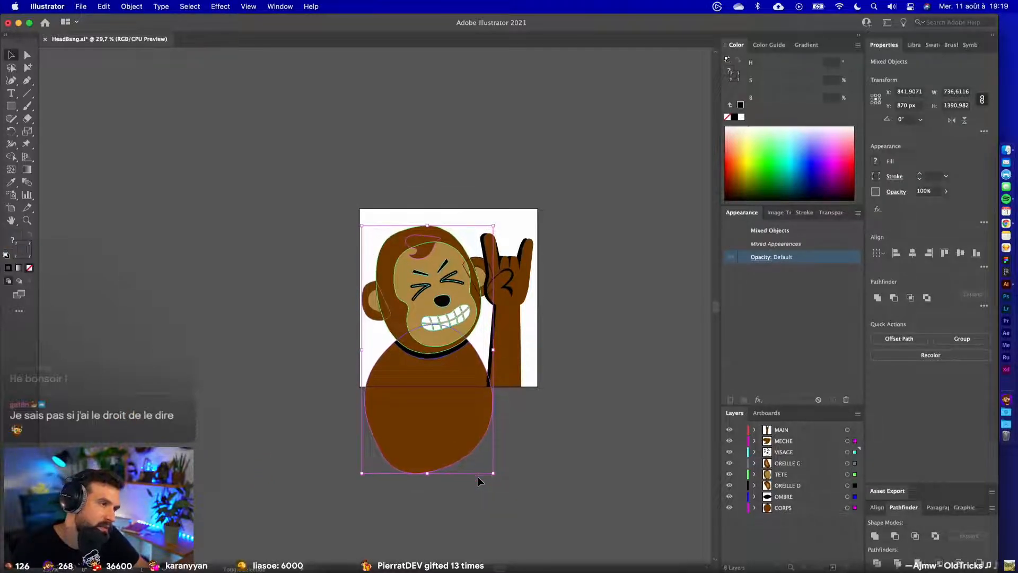
key("shift+Up")
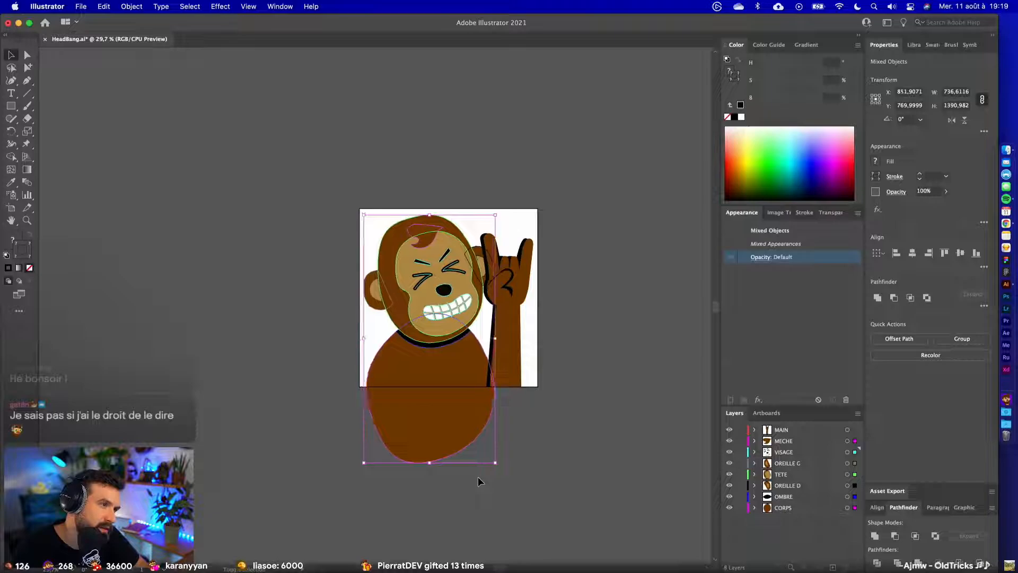
left_click(586, 399)
scroll(570, 346, "up", 4)
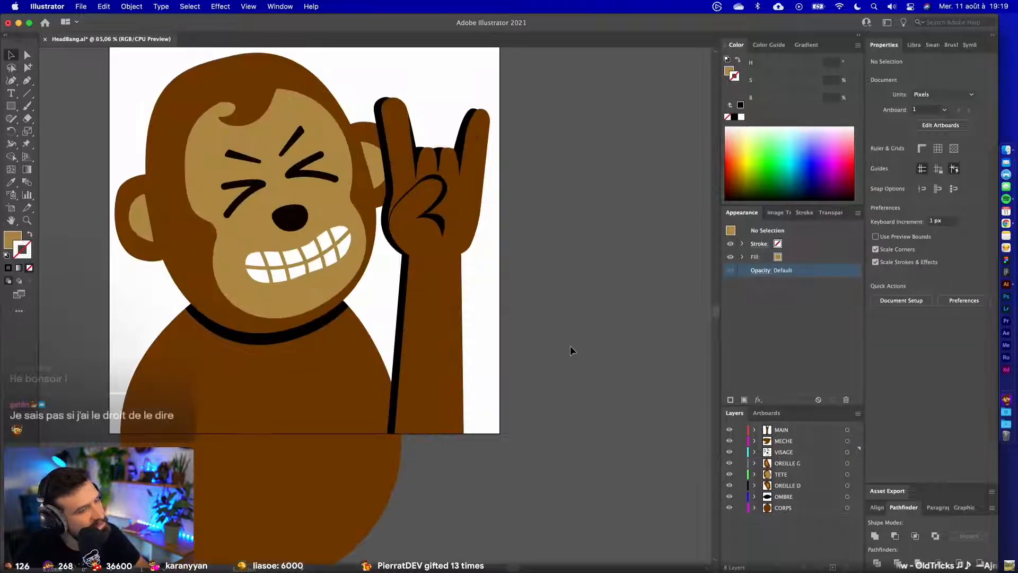
scroll(570, 345, "down", 4)
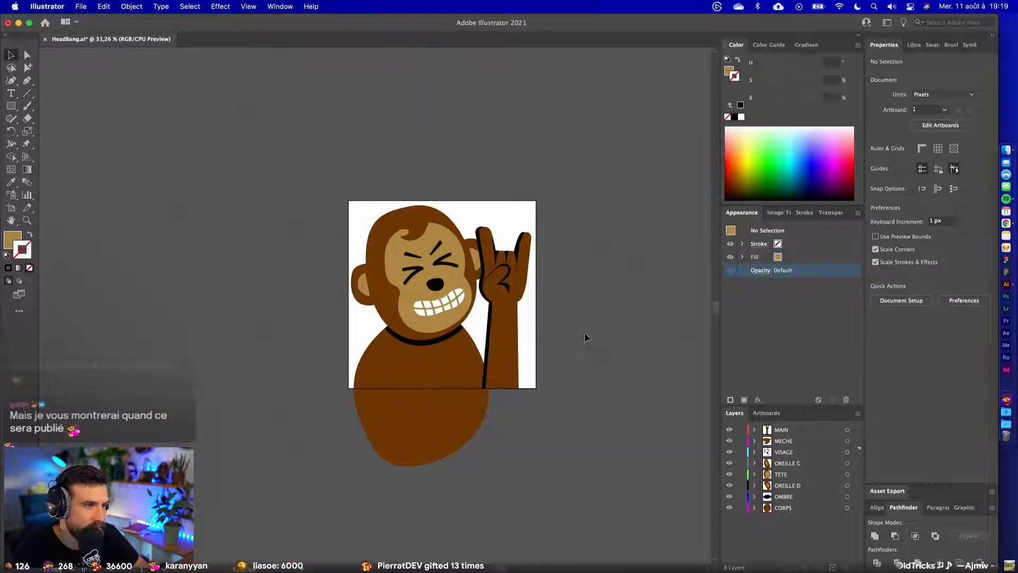
- Save HeadBang.ai, agreeing to continue although the file was modified outside the program
left_click(501, 284)
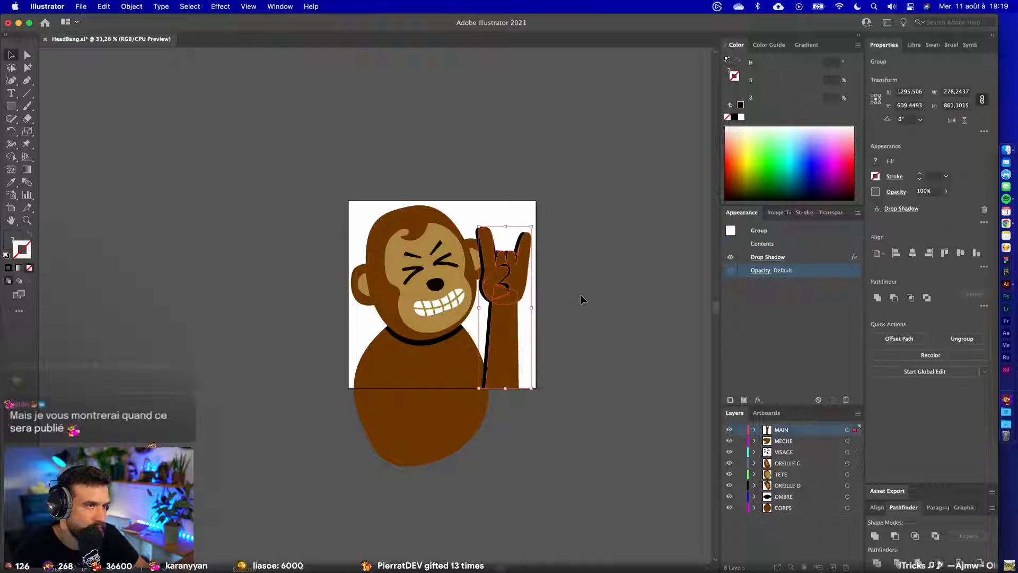
left_click(581, 296)
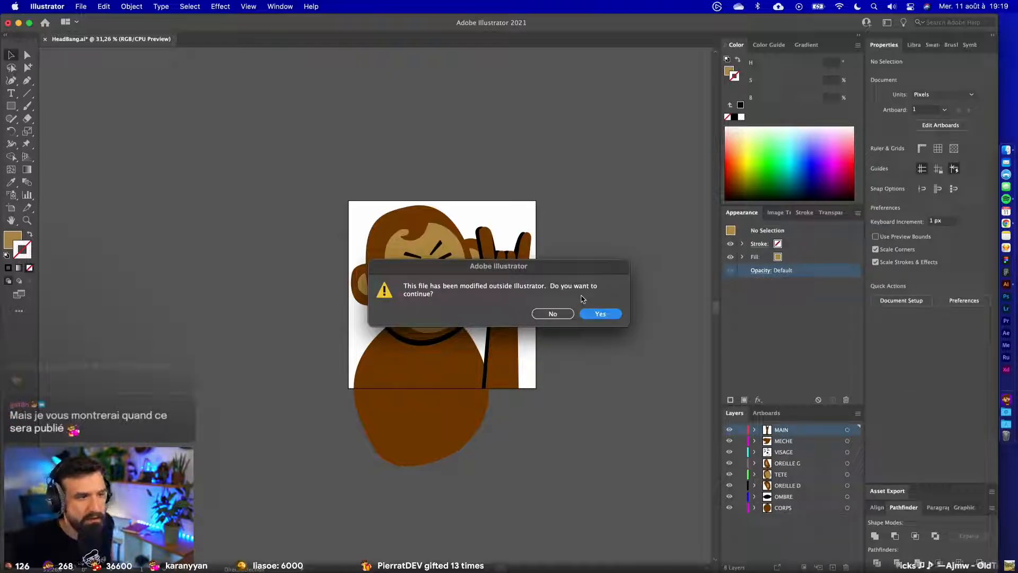
left_click(609, 314)
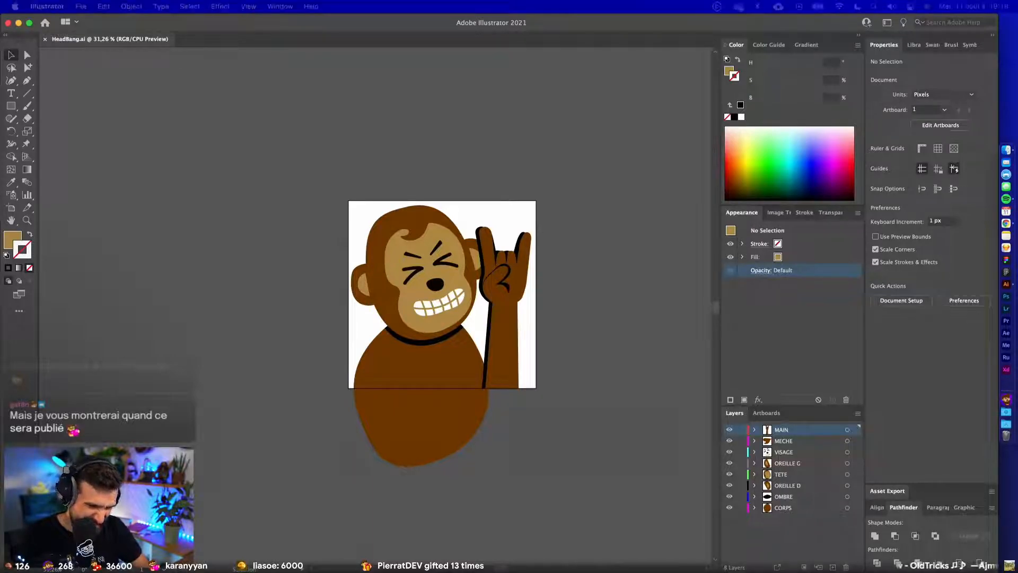
left_click(601, 434)
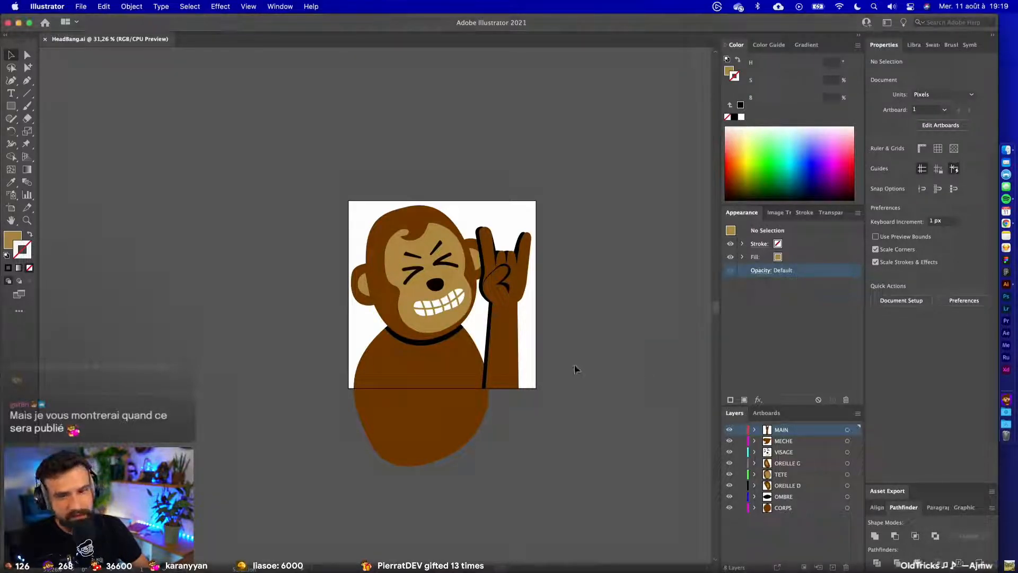
- Leave the illustration and close the folder preview, the hand image search, the phone article and the browser window
key("ctrl+Right")
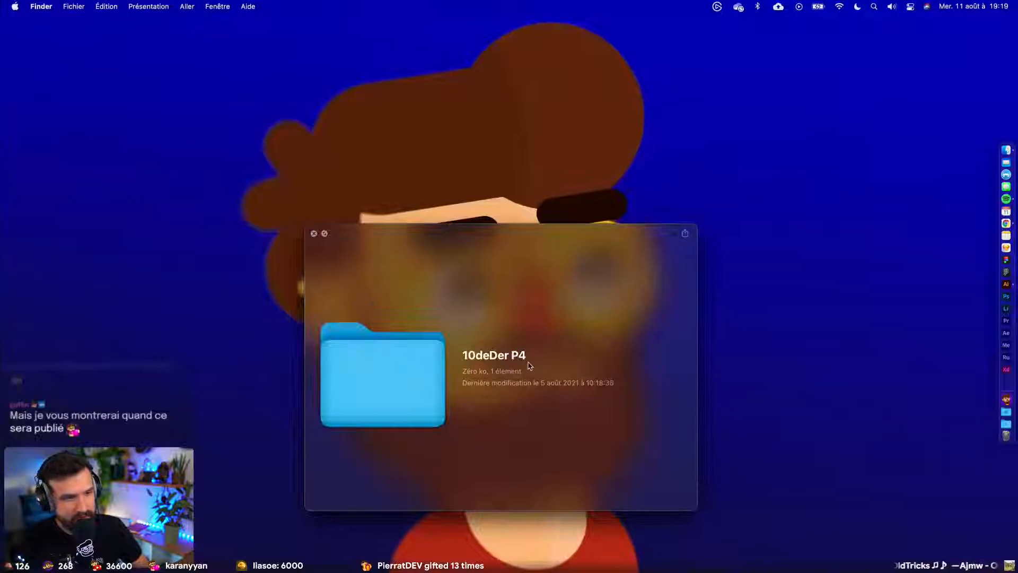
key("space")
key("ctrl+Right")
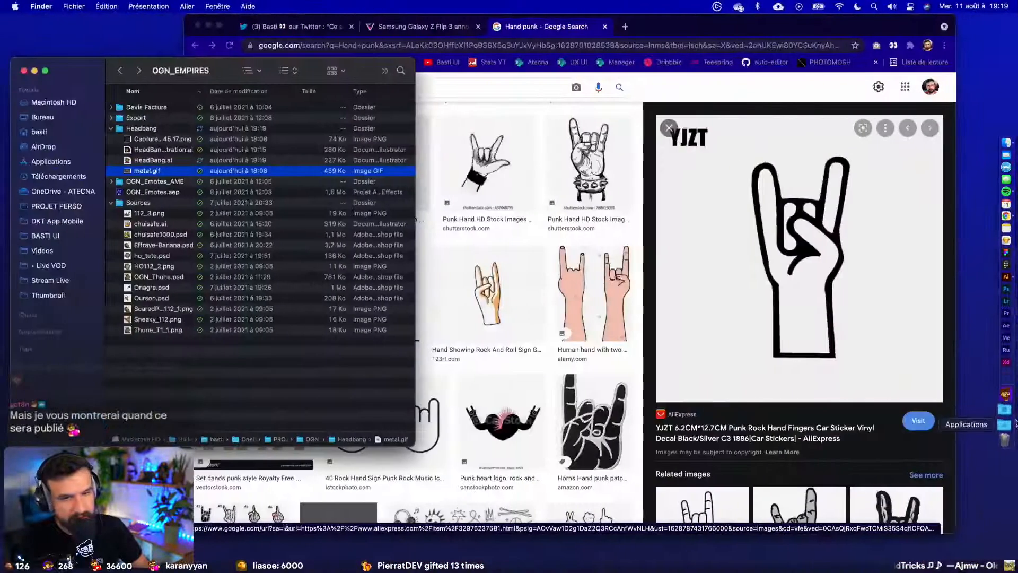
left_click(567, 33)
left_click(433, 32)
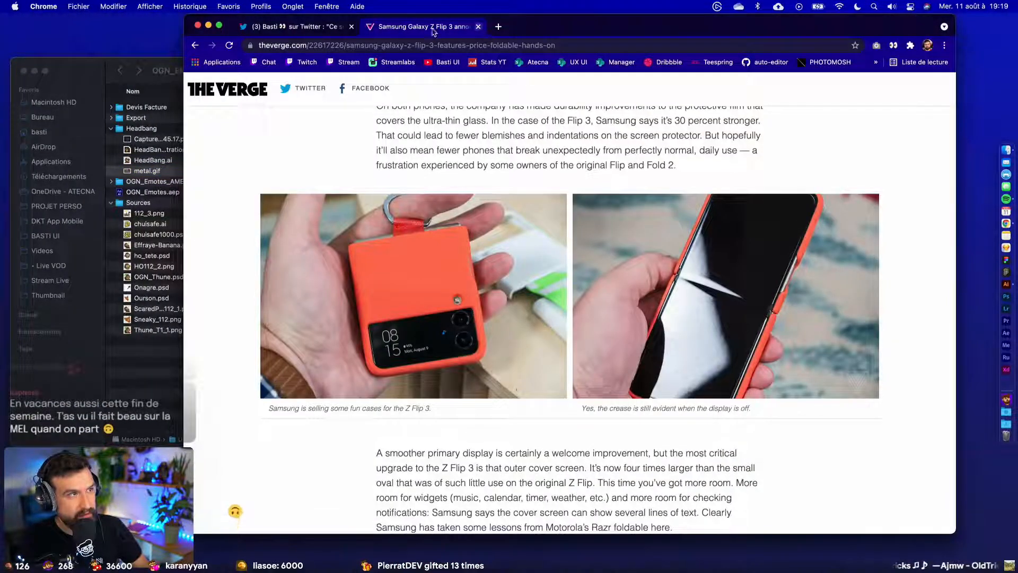
key("super+w")
left_click(198, 25)
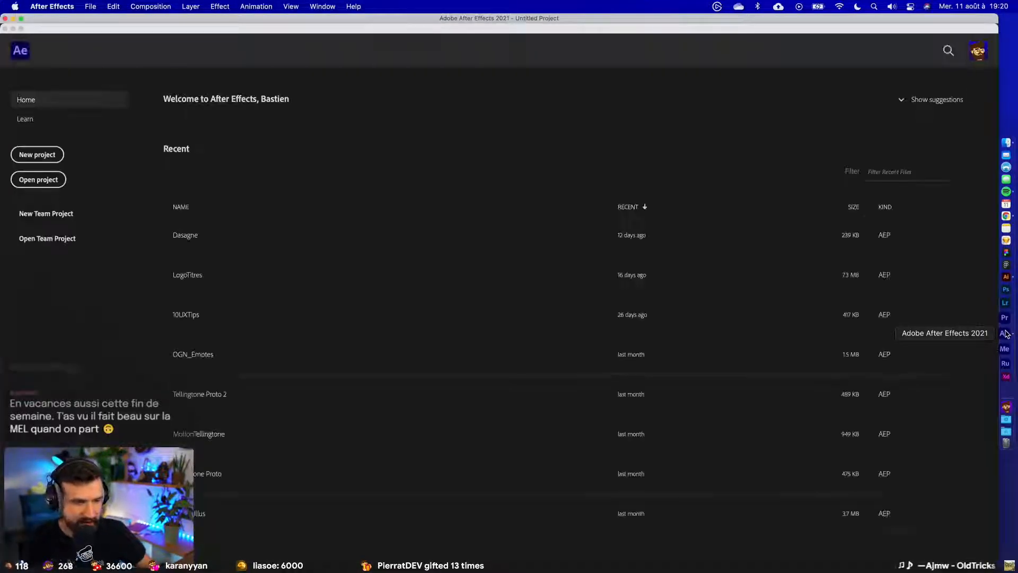
- Discard the blank After Effects project and open OGN_Emotes.aep from the OGN_EMPIRES folder instead
left_click(44, 154)
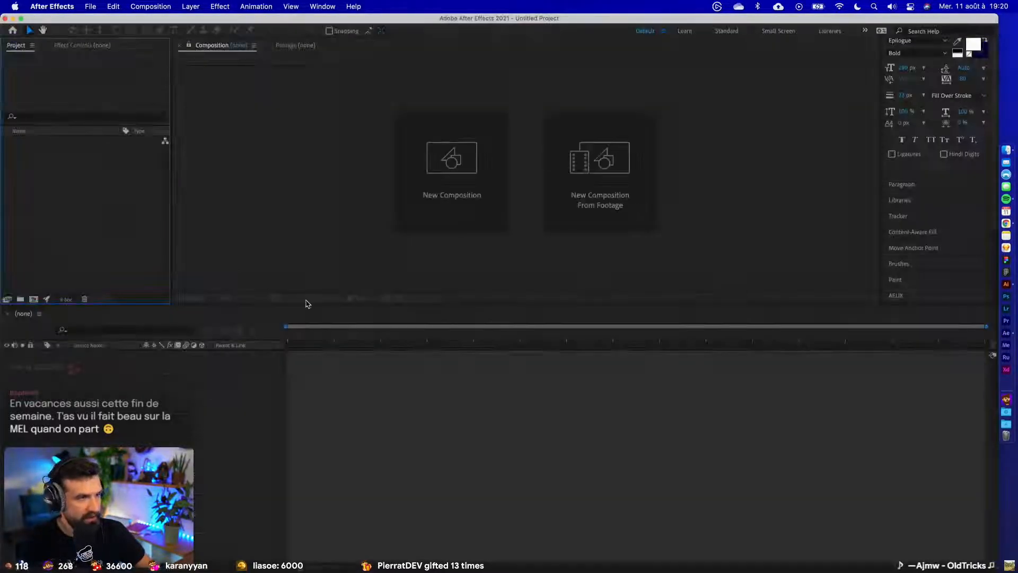
left_click(5, 19)
left_click(1006, 151)
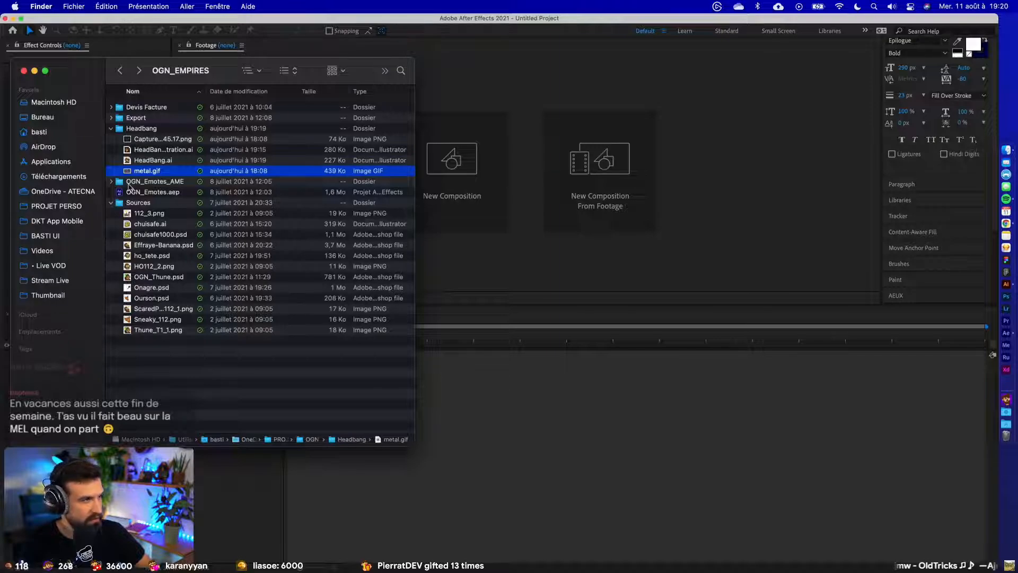
left_click(129, 191)
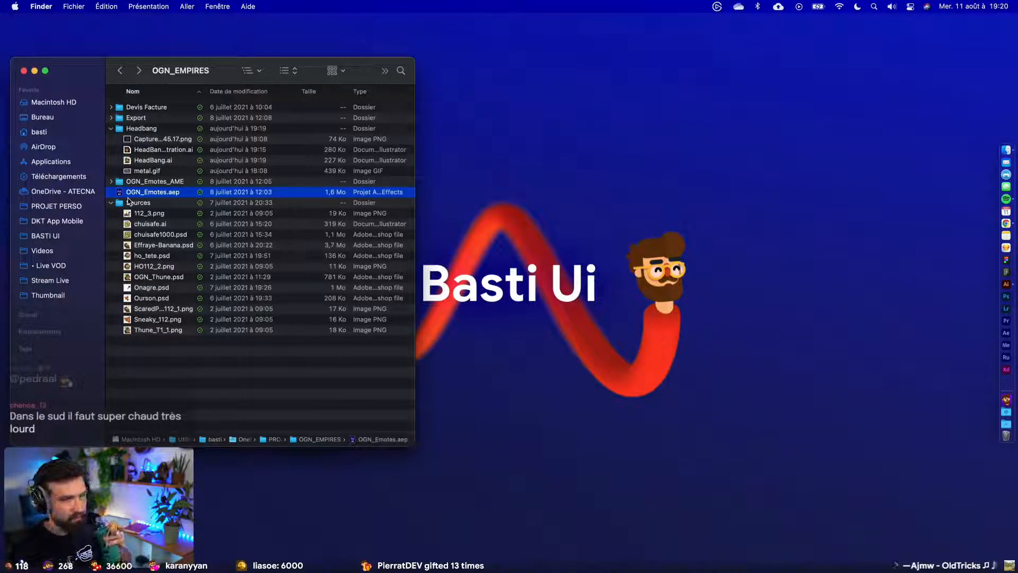
double_click(122, 195)
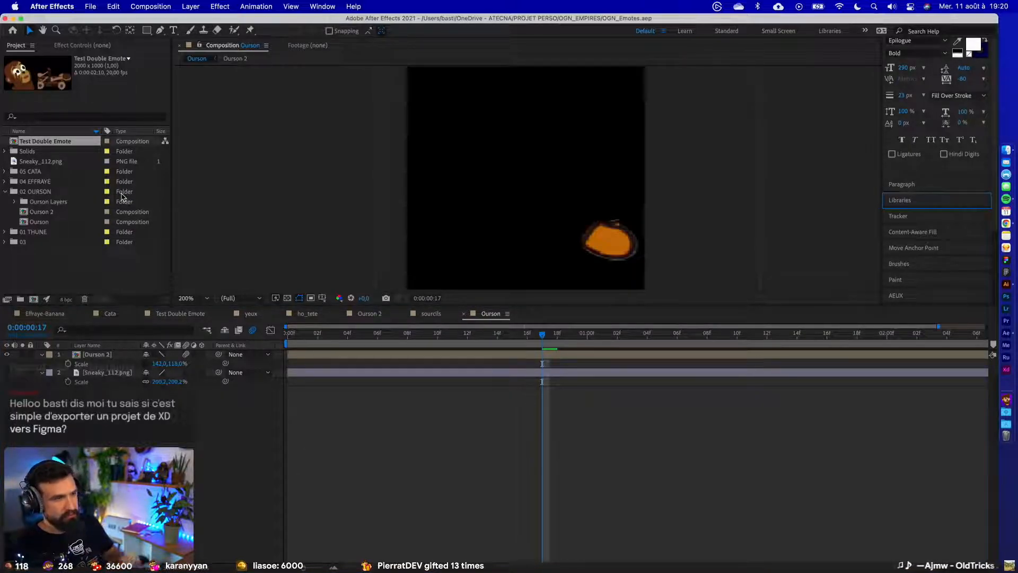
- Bring HeadBang.ai from the Headbang folder in OGN_EMPIRES into the root of the OGN_Emotes project
left_click(95, 277)
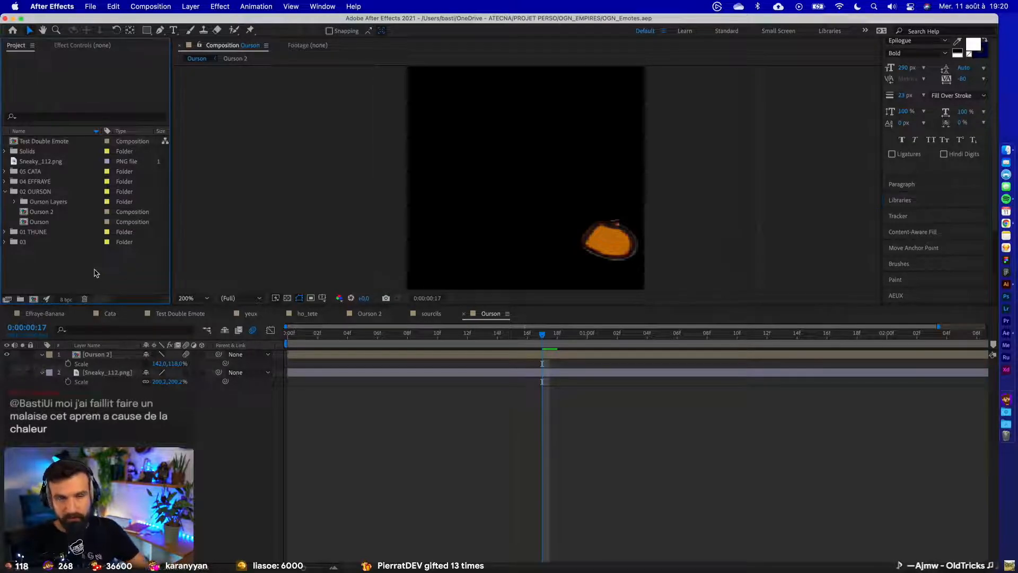
left_click(1006, 150)
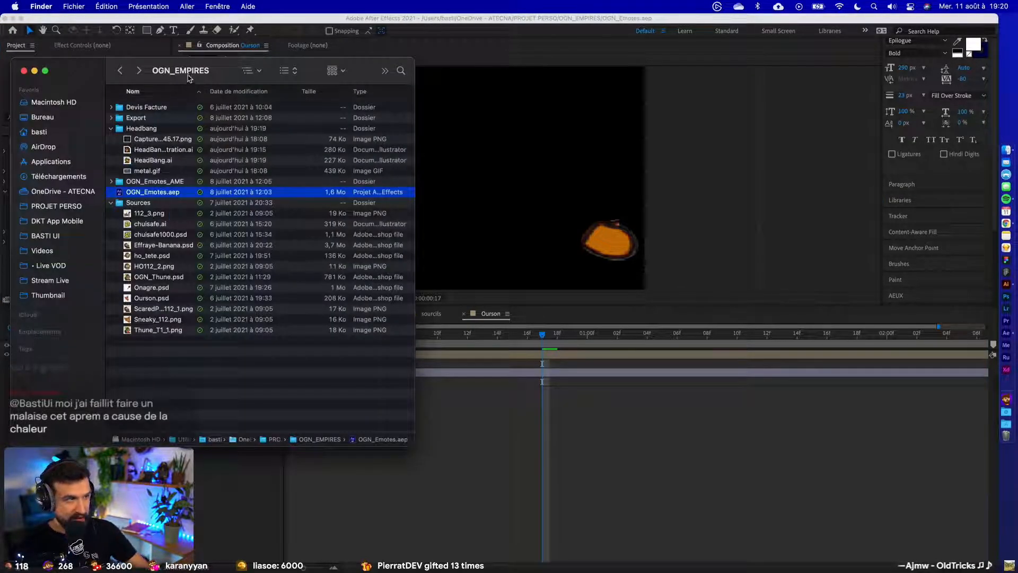
left_click_drag(224, 72, 502, 63)
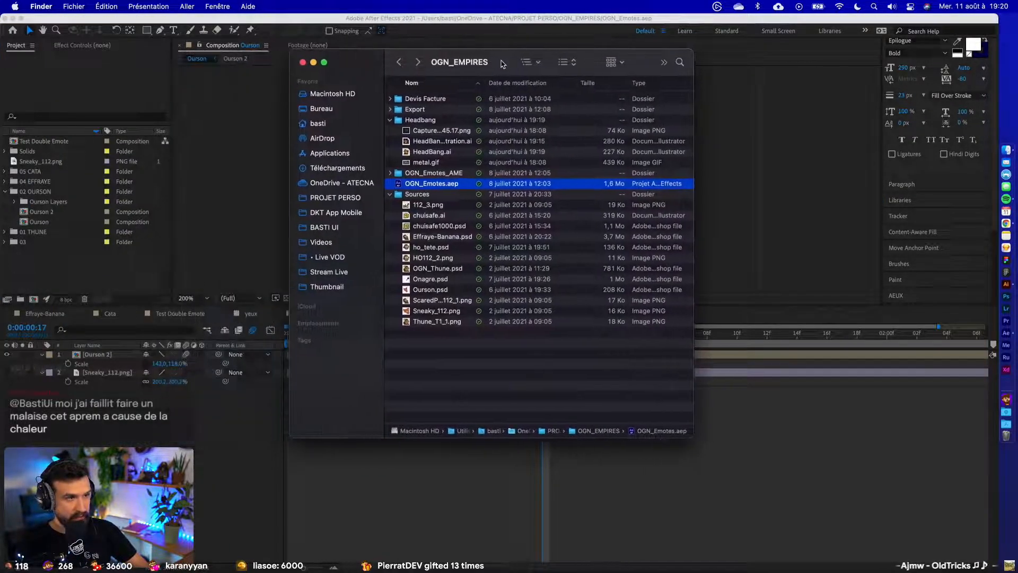
left_click(426, 153)
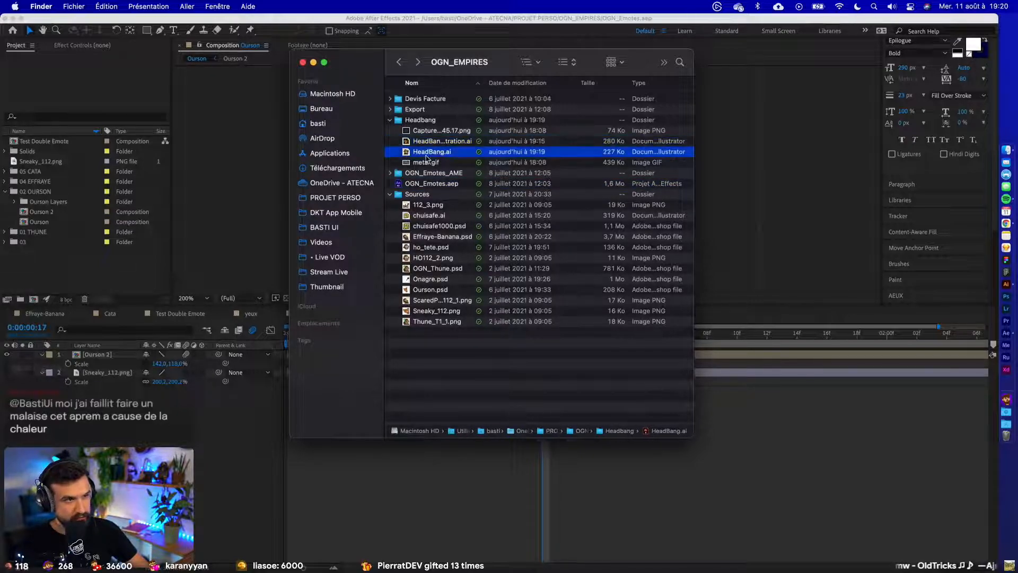
left_click_drag(427, 159, 94, 272)
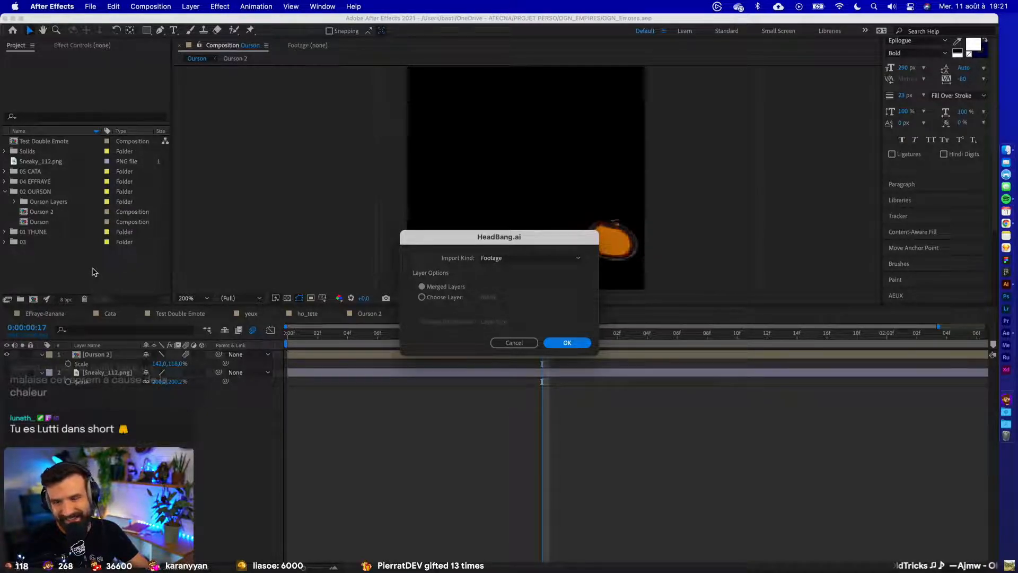
- Import HeadBang.ai as a Composition with the footage dimensions set to Layer Size
left_click(450, 296)
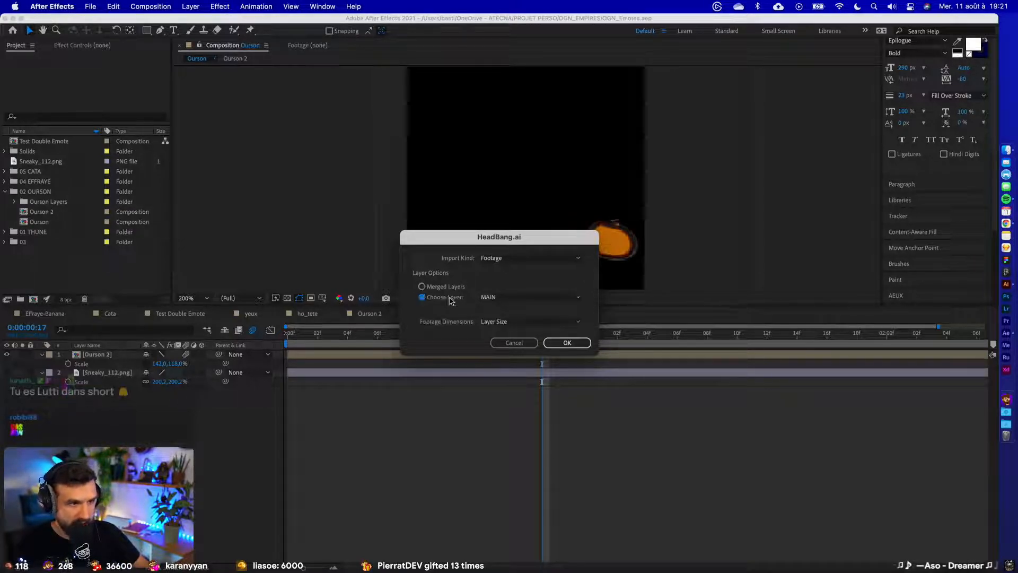
left_click(443, 288)
left_click(441, 296)
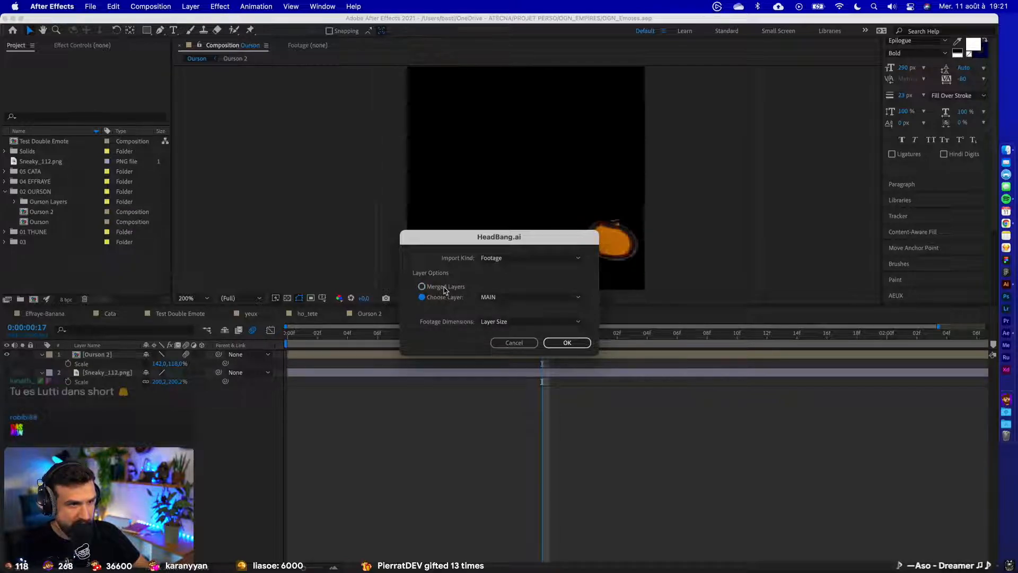
left_click(502, 298)
left_click(504, 300)
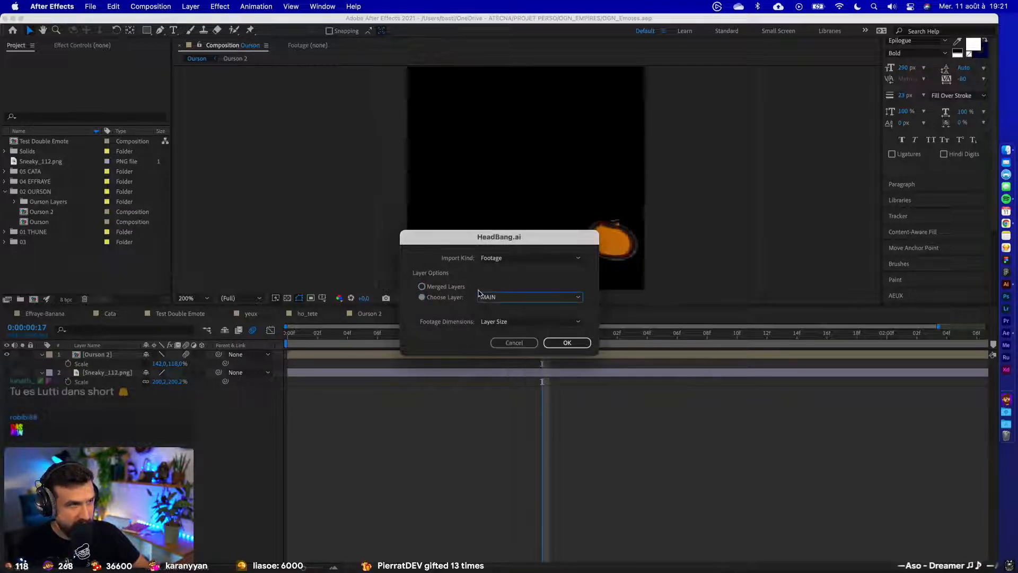
left_click(487, 259)
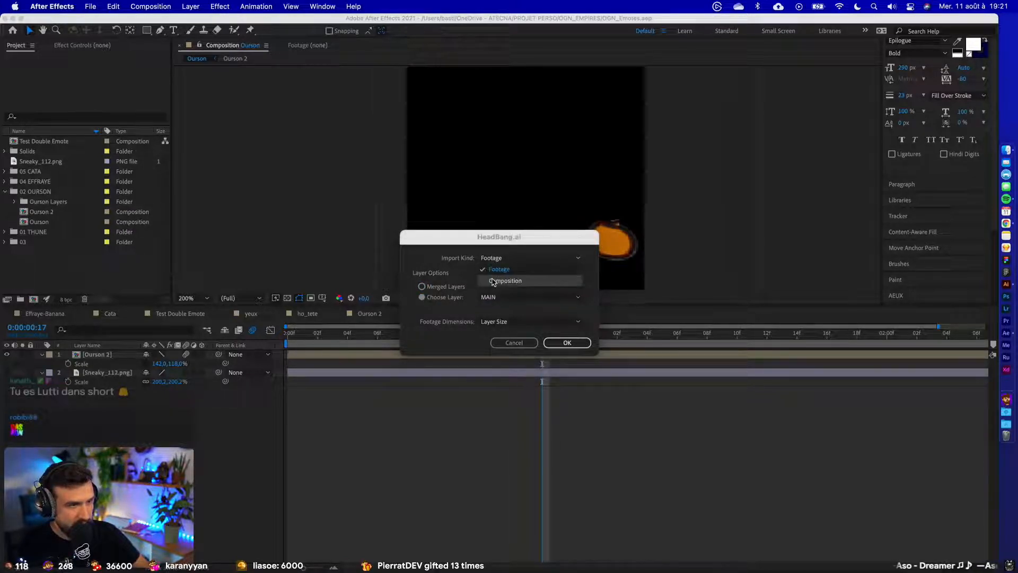
left_click(496, 277)
left_click(517, 322)
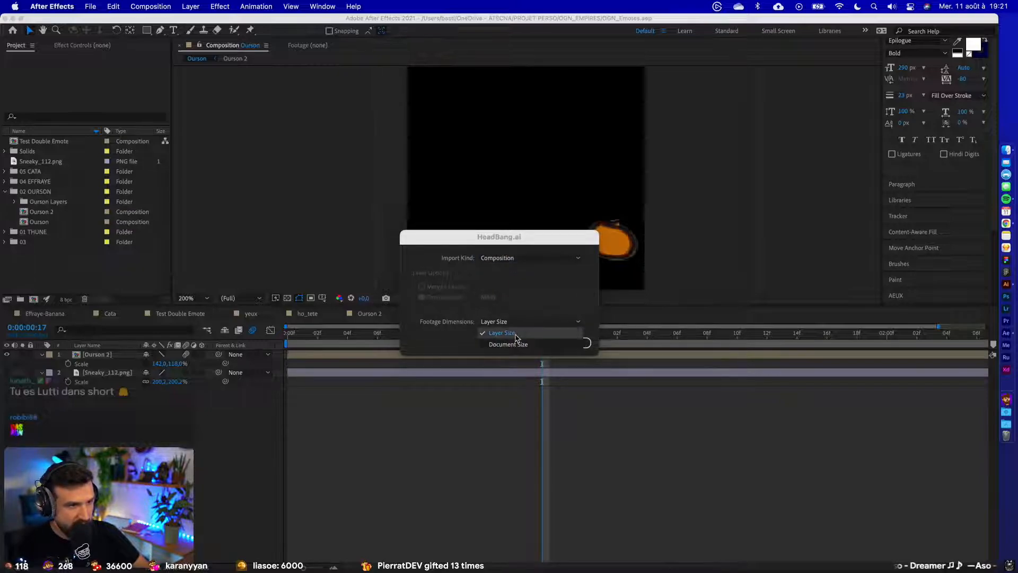
left_click(520, 331)
left_click(566, 343)
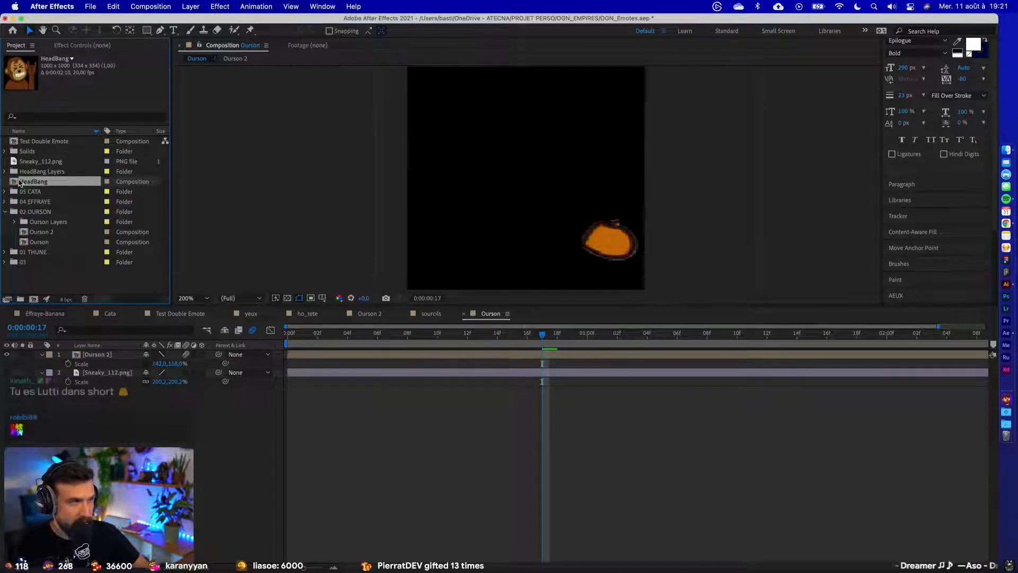
- Open the imported HeadBang composition and fit the whole monkey in the viewer
double_click(19, 182)
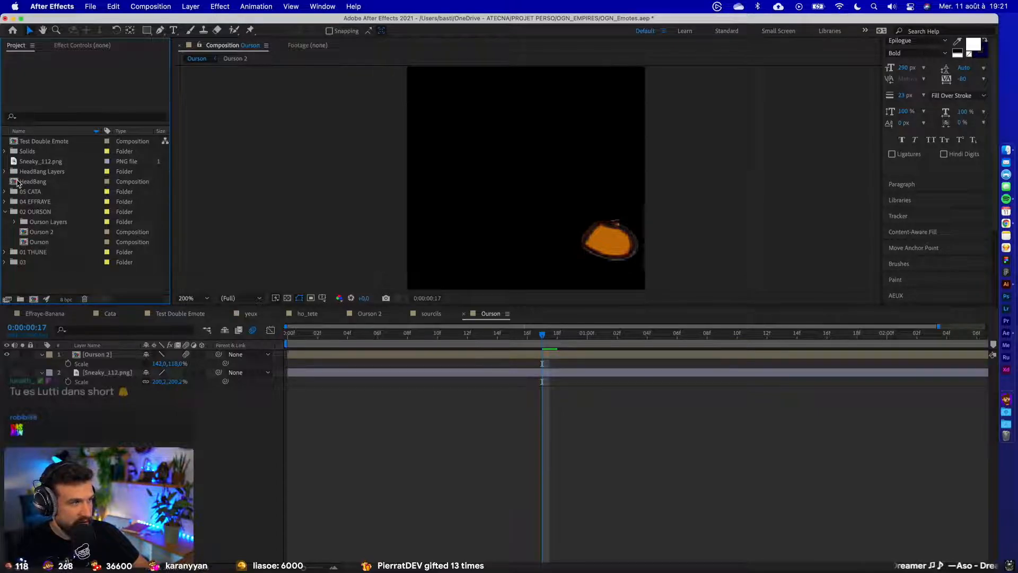
key("super+i")
left_click(662, 397)
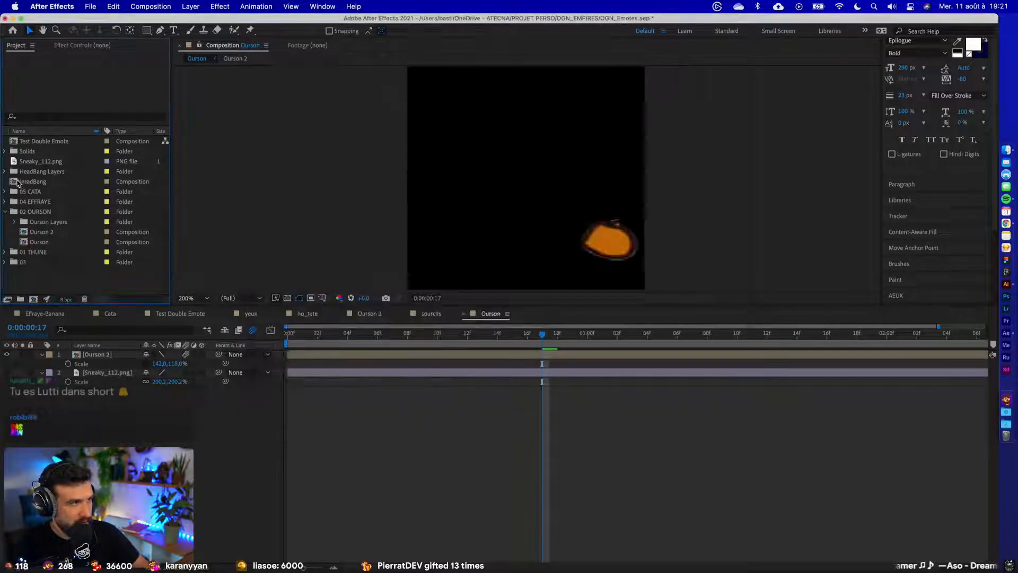
double_click(21, 182)
left_click(195, 299)
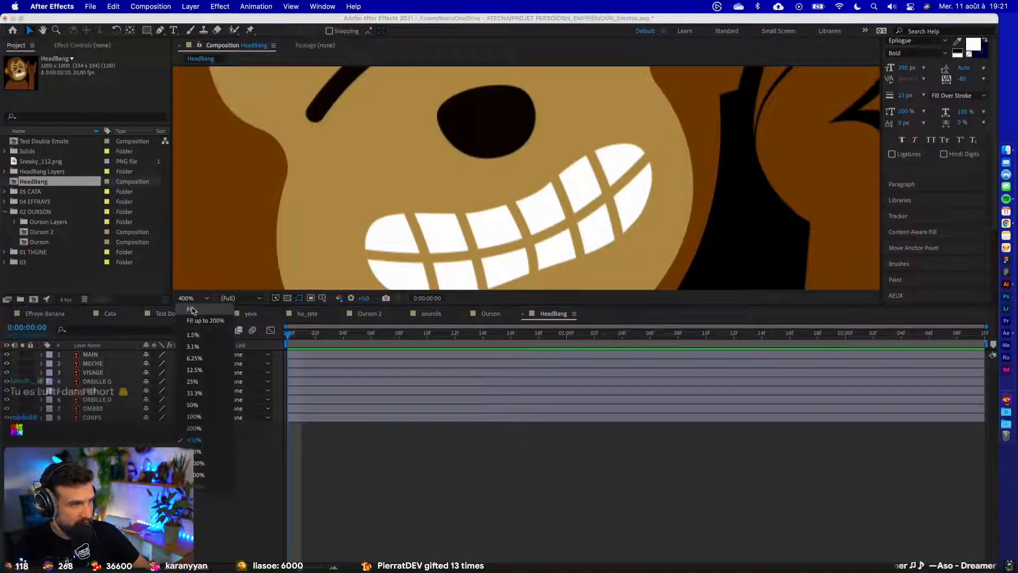
left_click(195, 310)
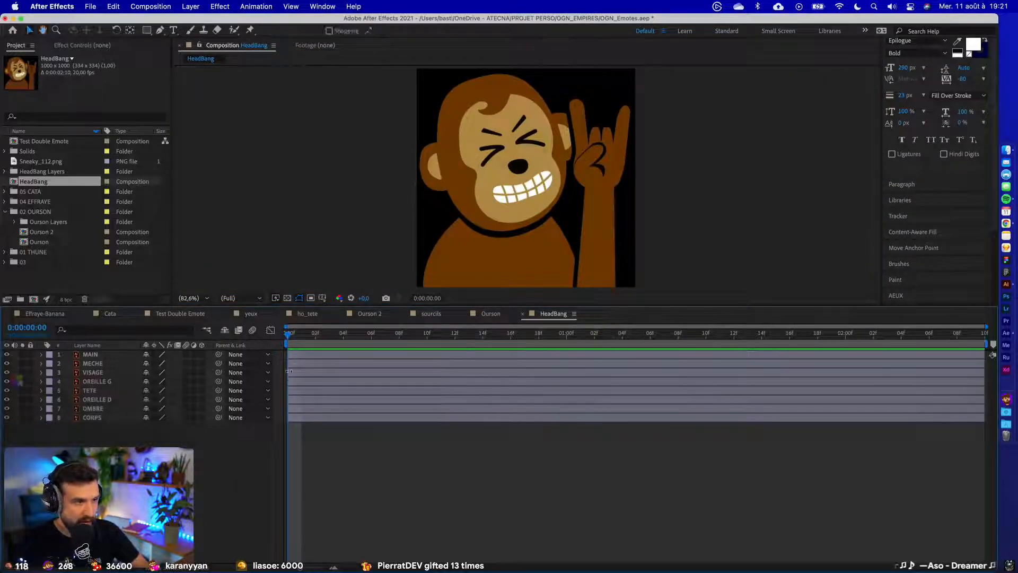
- Preview the HeadBang composition, return to its first frame and check the extent of the CORPS layer
key("space")
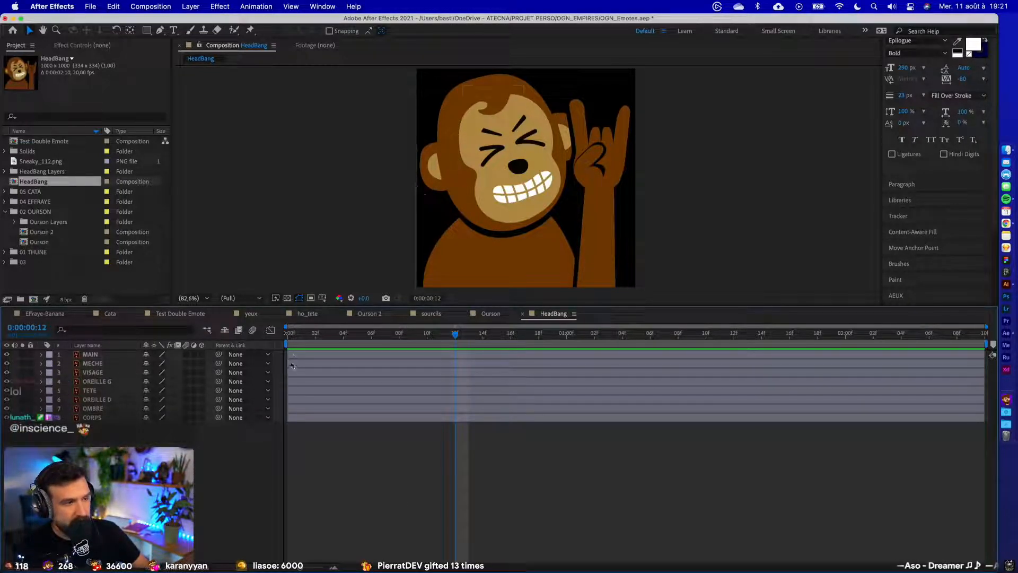
left_click(283, 335)
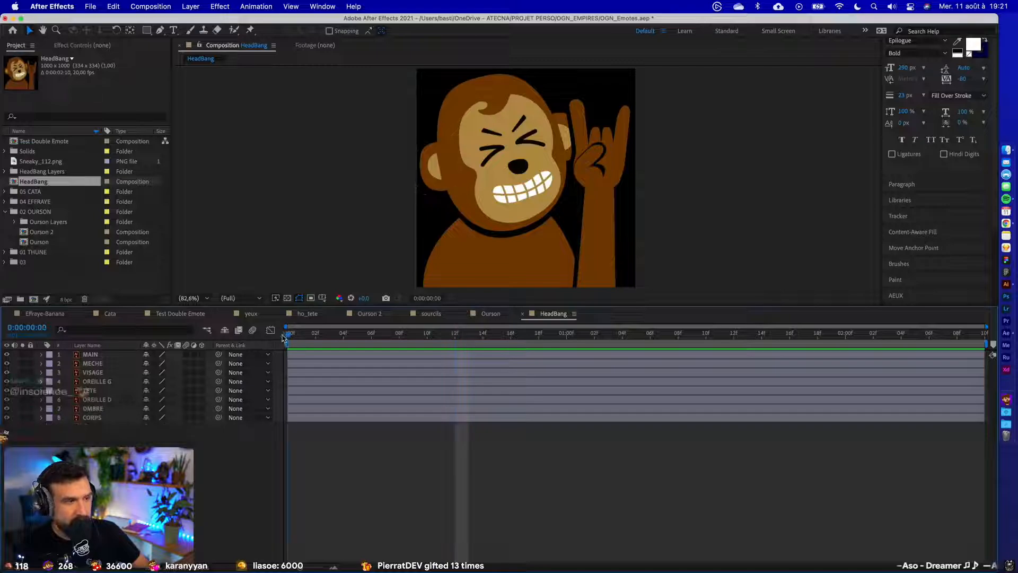
mouse_move(282, 335)
left_mouse_down()
mouse_move(305, 337)
mouse_move(279, 340)
left_mouse_up()
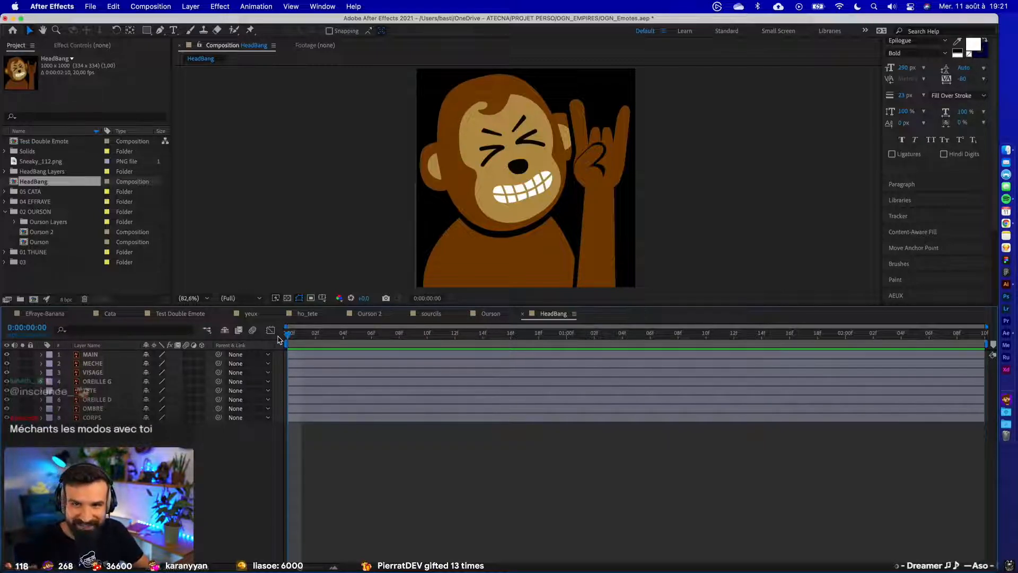
left_click(92, 417)
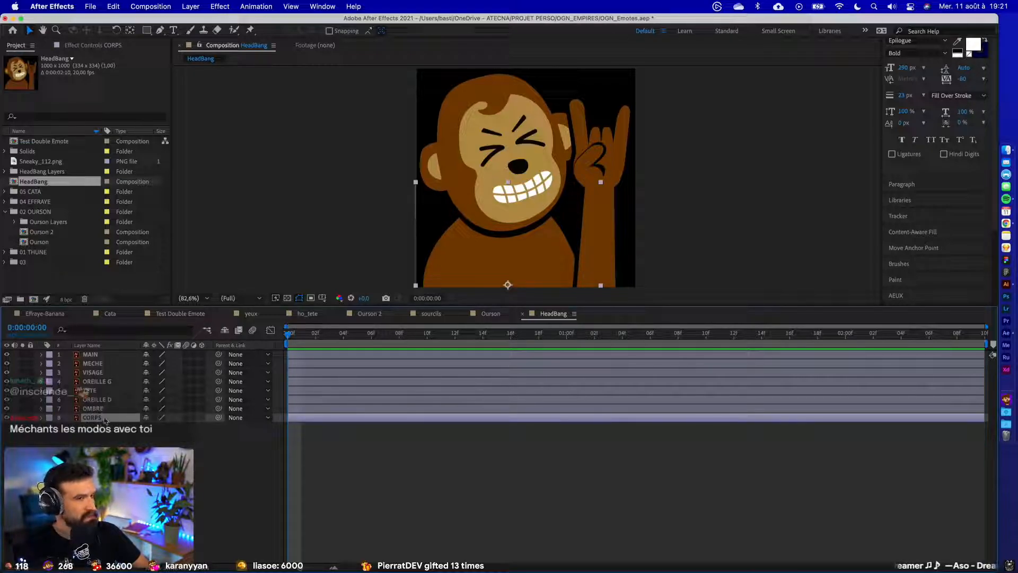
left_click(444, 222)
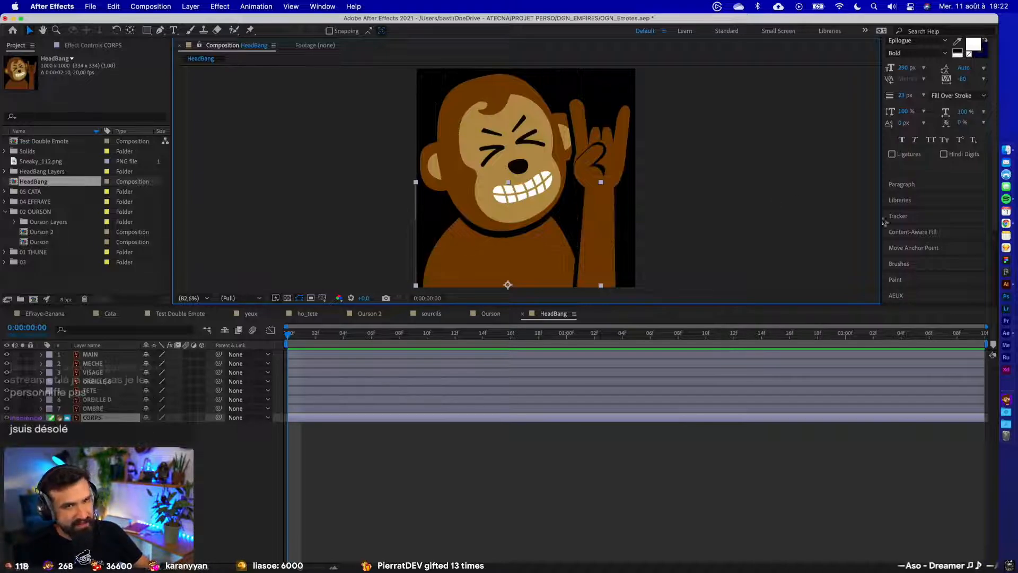
- Switch to Chrome, check the available sound outputs and open Lutti's live stream on Twitch
left_click(1006, 223)
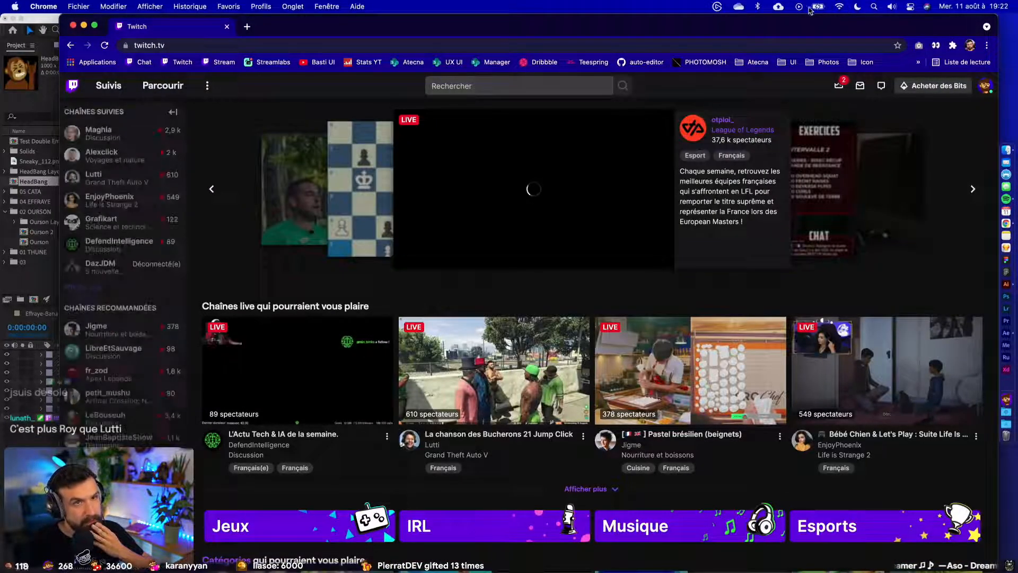
left_click(892, 6)
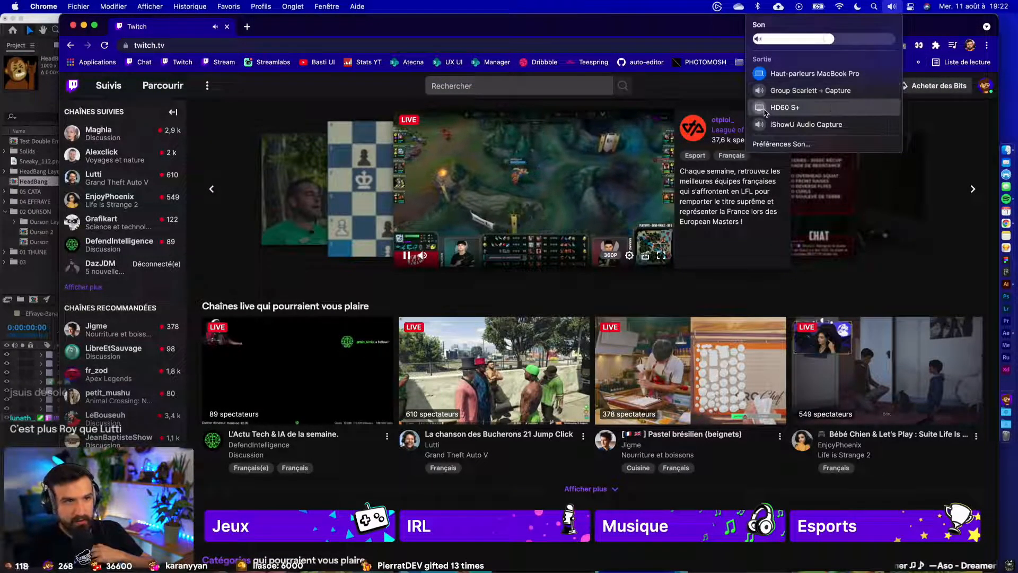
left_click(125, 181)
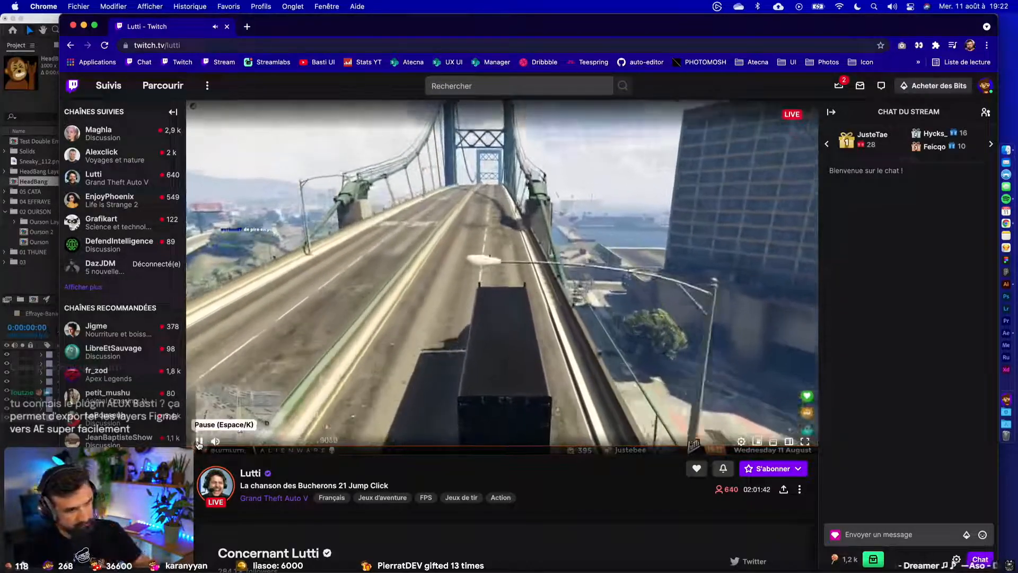
- Watch the Lutti stream, pausing and resuming it several times, and close the browser window
left_click(199, 442)
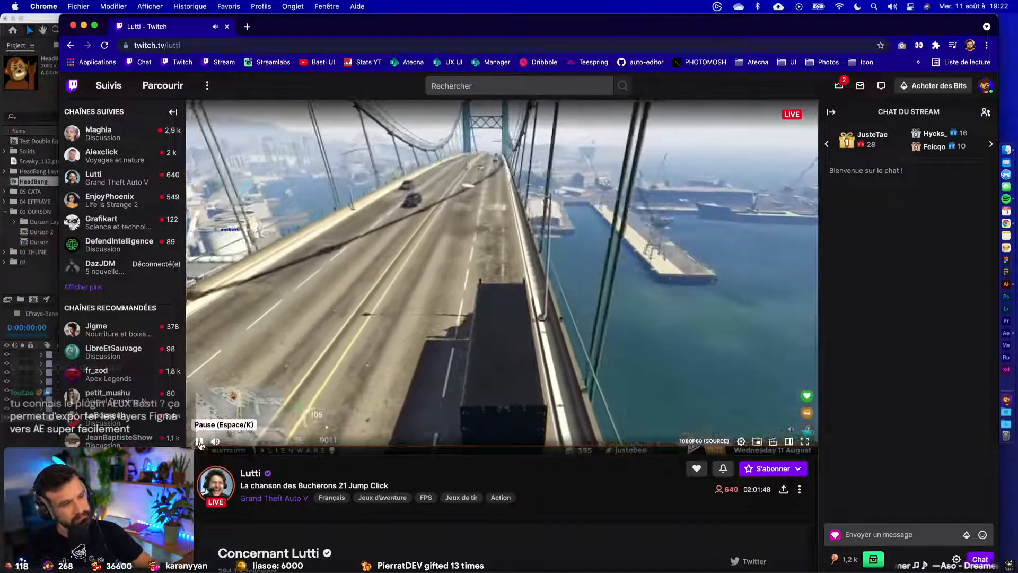
left_click(200, 442)
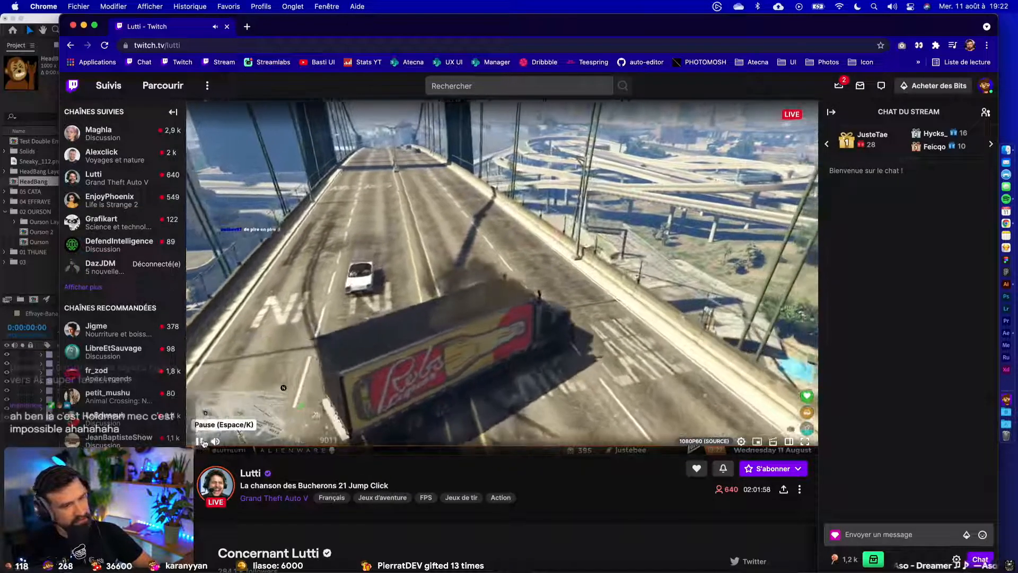
left_click(201, 441)
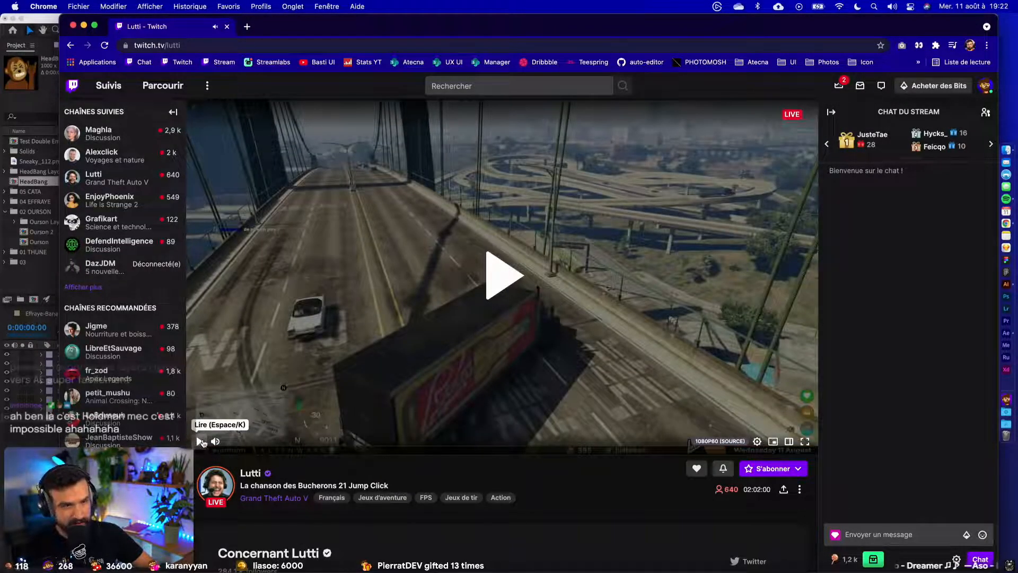
left_click(200, 441)
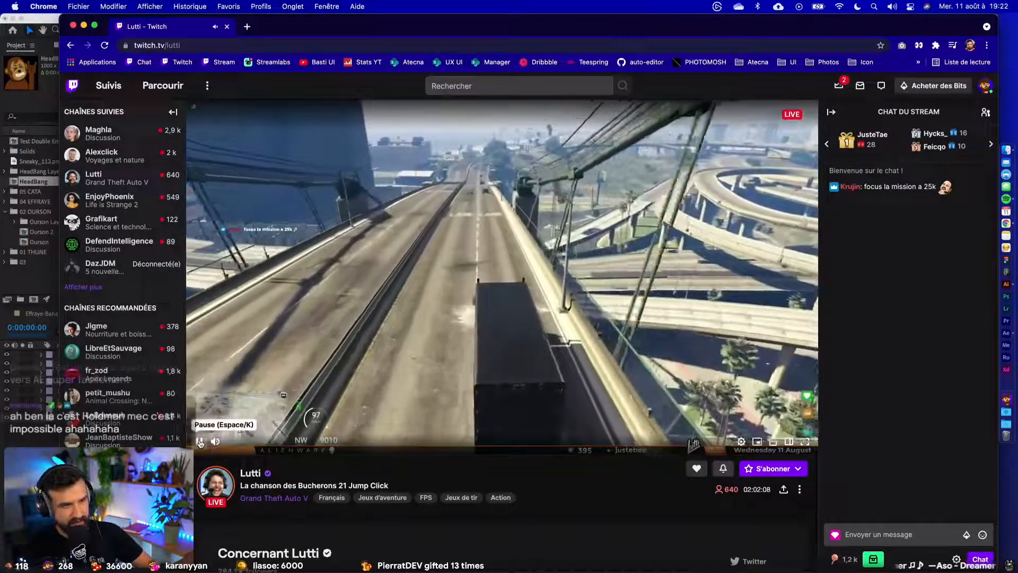
left_click(201, 441)
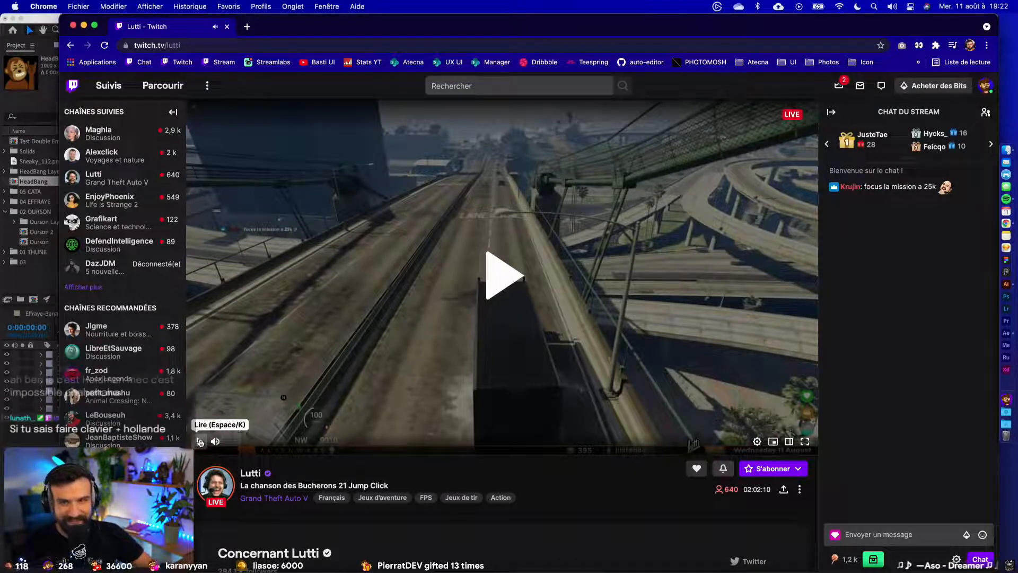
left_click(200, 441)
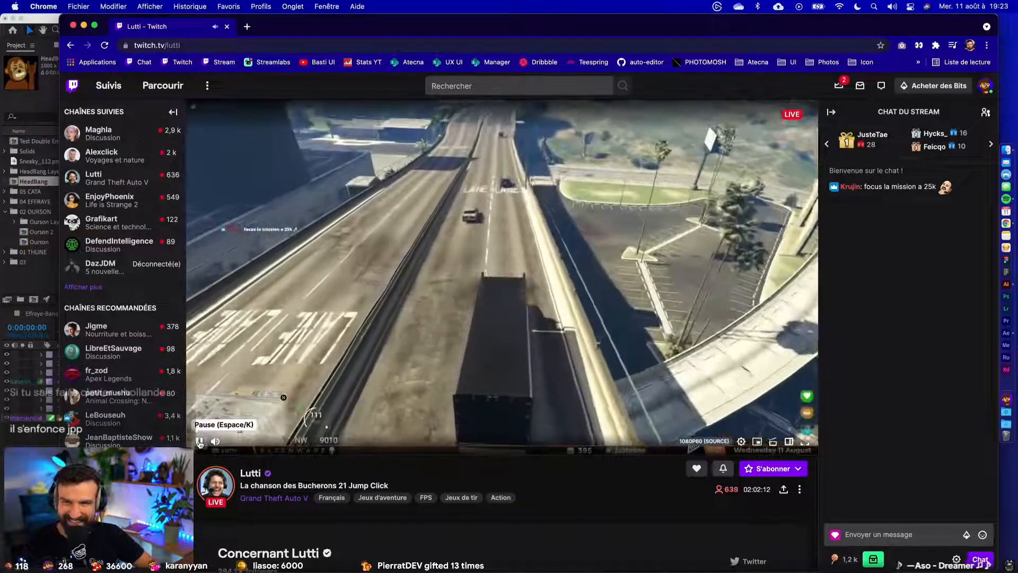
left_click(200, 441)
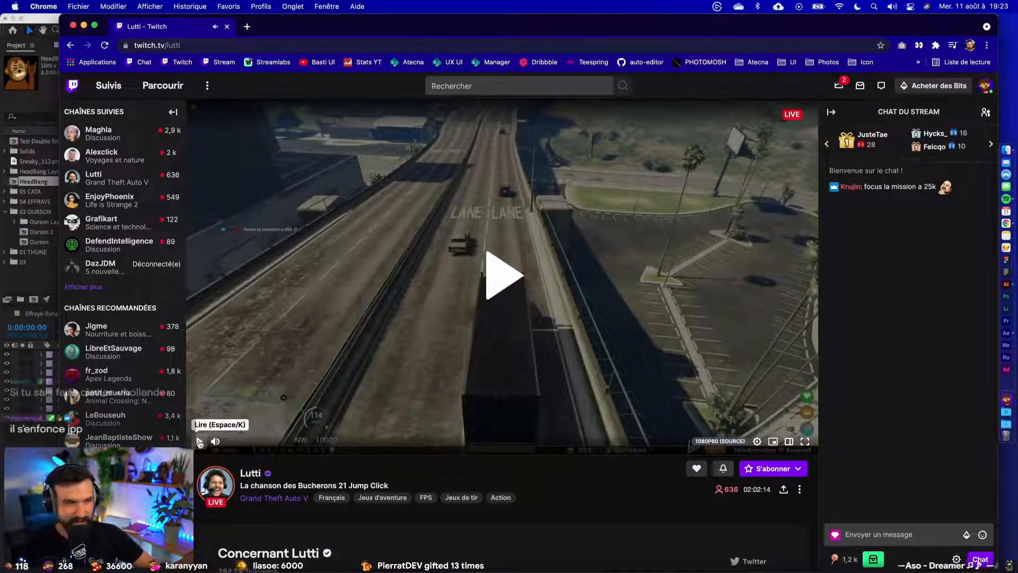
left_click(74, 25)
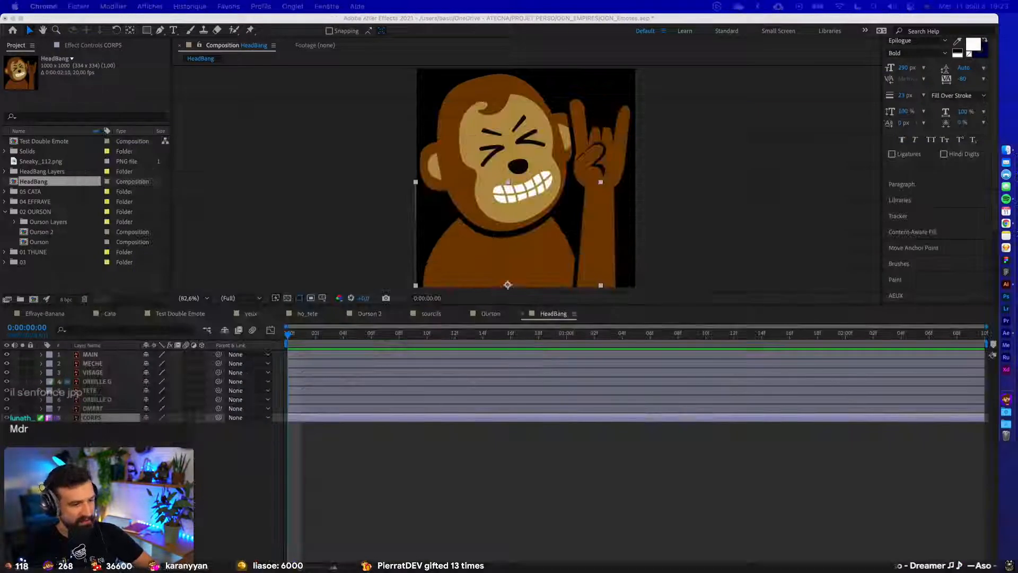
- Back in After Effects, parent the OMBRE layer to the CORPS layer
left_click(484, 406)
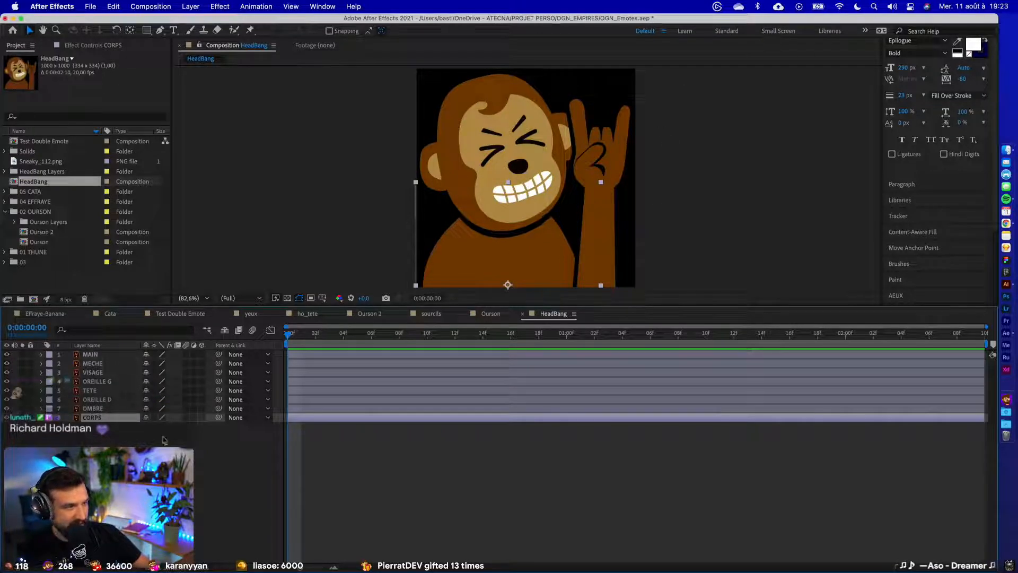
left_click(111, 409)
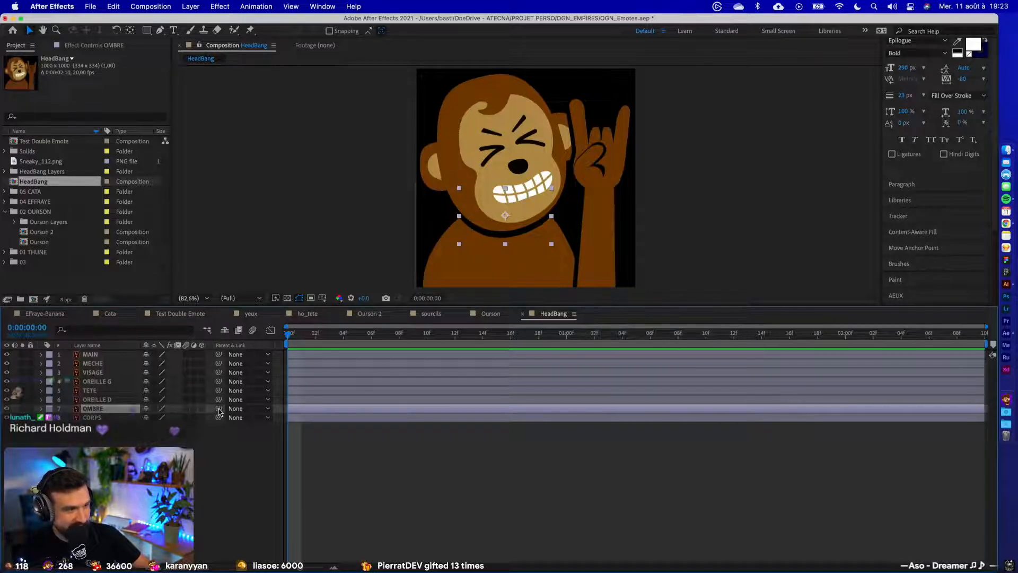
left_click_drag(219, 408, 95, 417)
- Parent the OREILLE D, OREILLE G, VISAGE and MECHE layers to the TETE layer
left_click(97, 399)
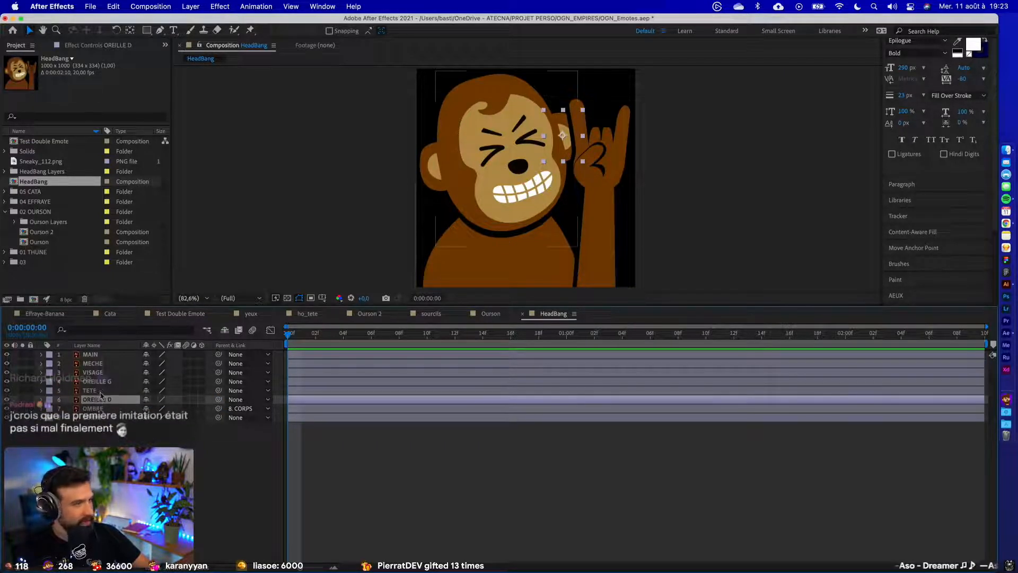
left_click(100, 381, "super")
left_click(102, 372, "super")
left_click(105, 364, "super")
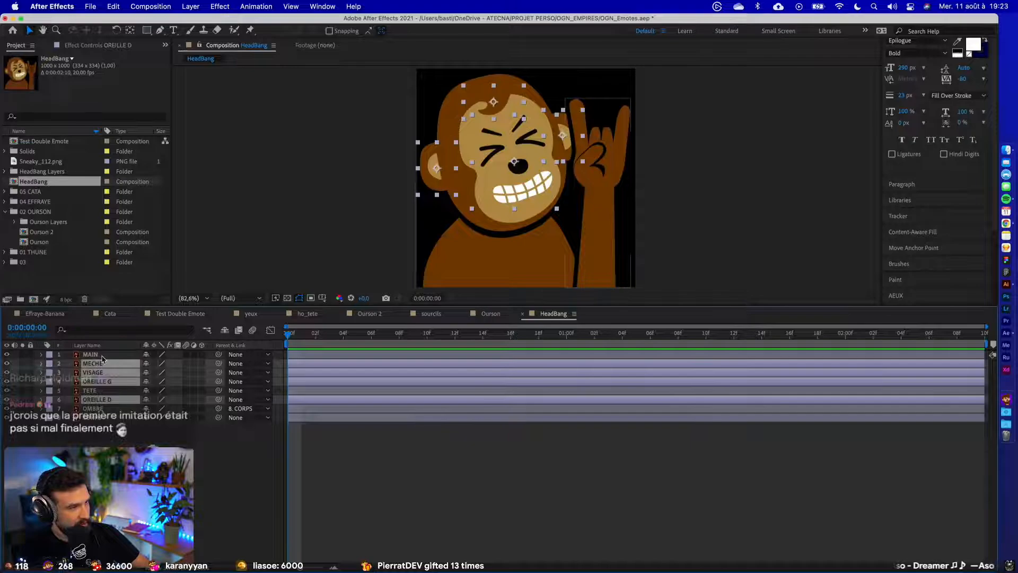
left_click_drag(217, 374, 90, 391)
- Test the head parenting by moving the TETE layer in the composition, and undo the move
left_click(90, 390)
left_click_drag(548, 140, 465, 112)
key("super+z")
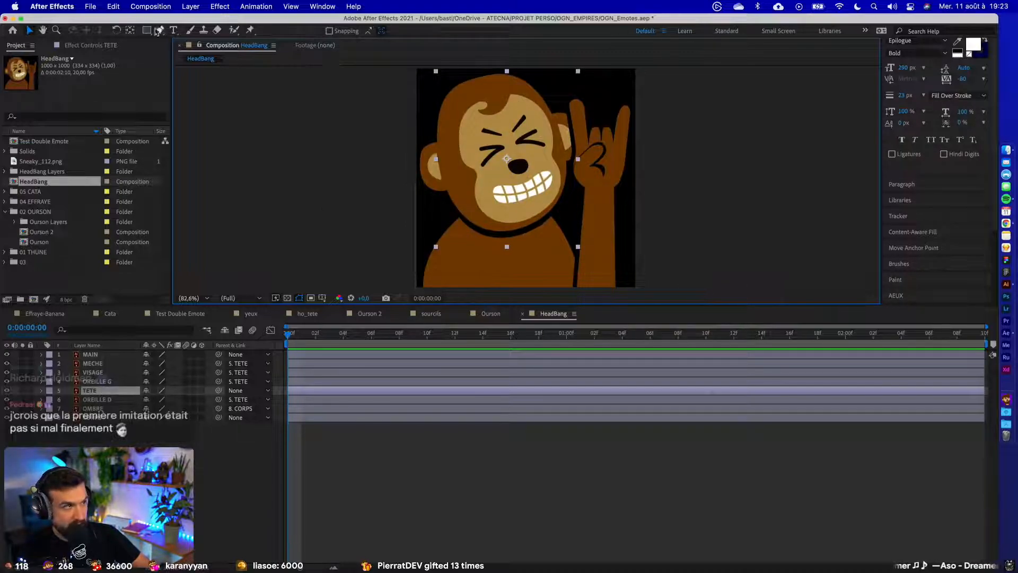
- Move the TETE layer's anchor point to the base of the neck and try out its rotation, undoing both trial turns
left_click(130, 31)
left_click_drag(507, 158, 494, 226)
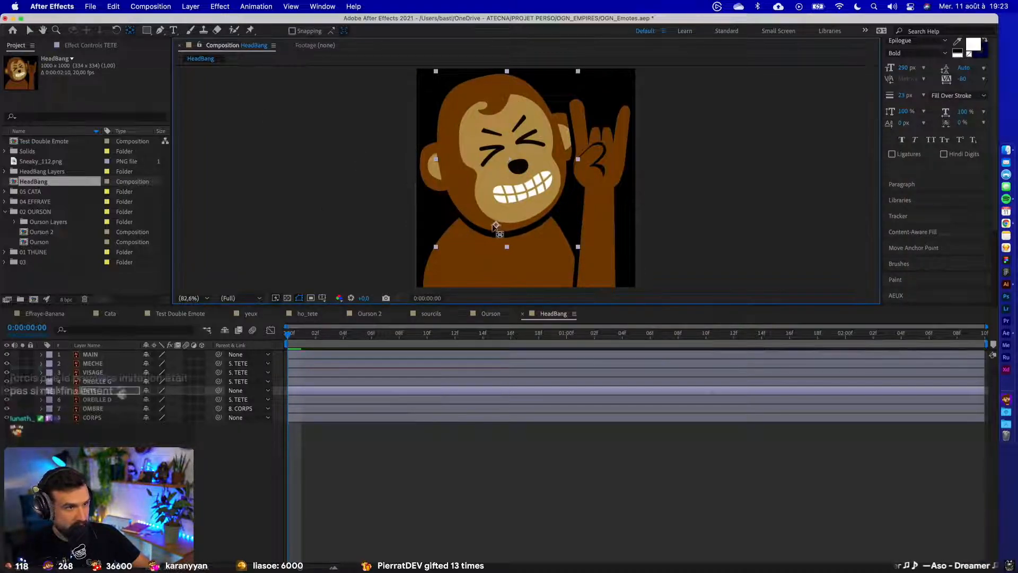
key("r")
left_click_drag(159, 401, 358, 314)
key("super+z")
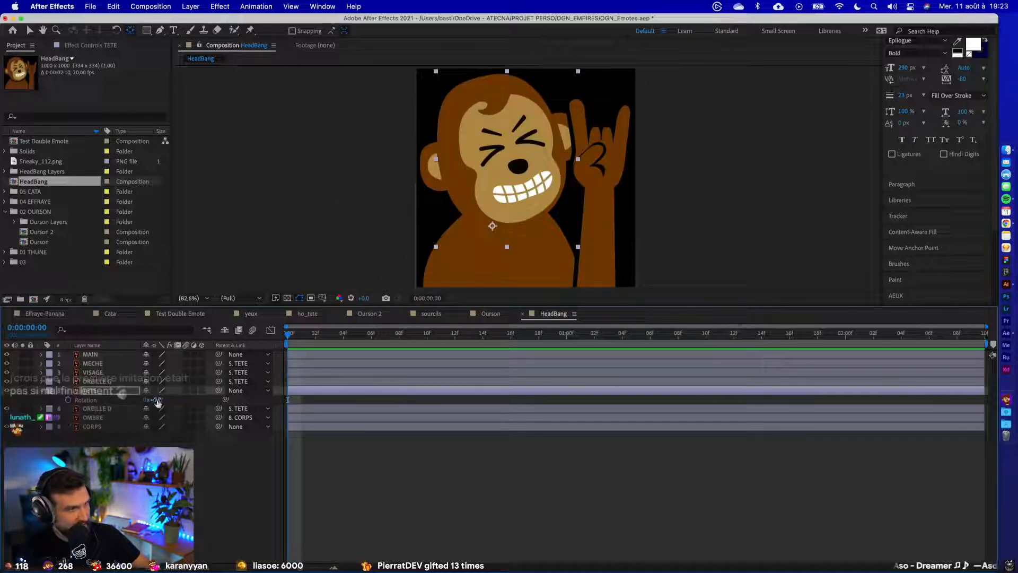
left_click_drag(157, 401, 129, 396)
key("super+z")
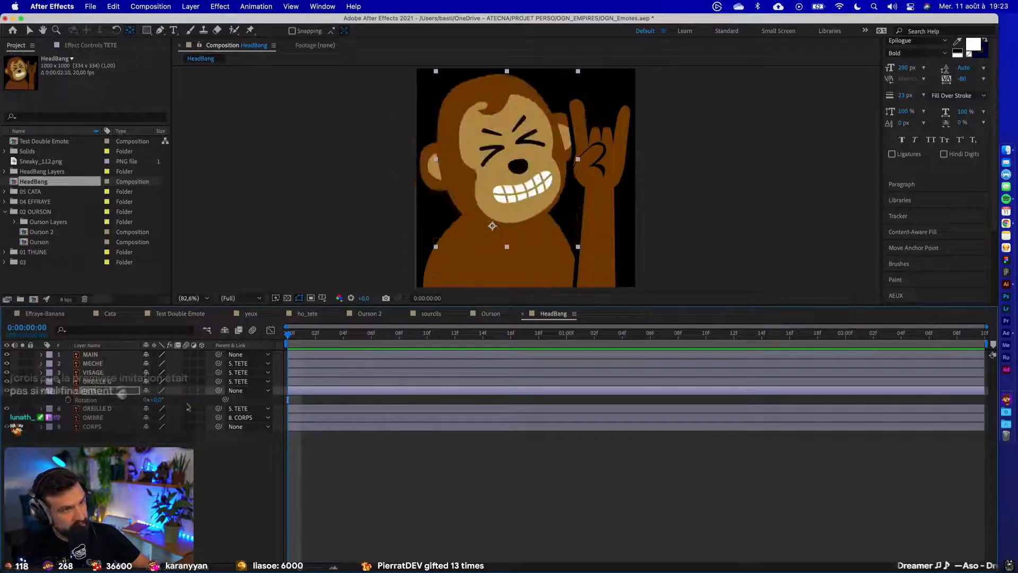
- Parent the TETE layer to CORPS and try rotating CORPS about an anchor at the body's lower edge, undoing the trial
left_click_drag(218, 390, 86, 427)
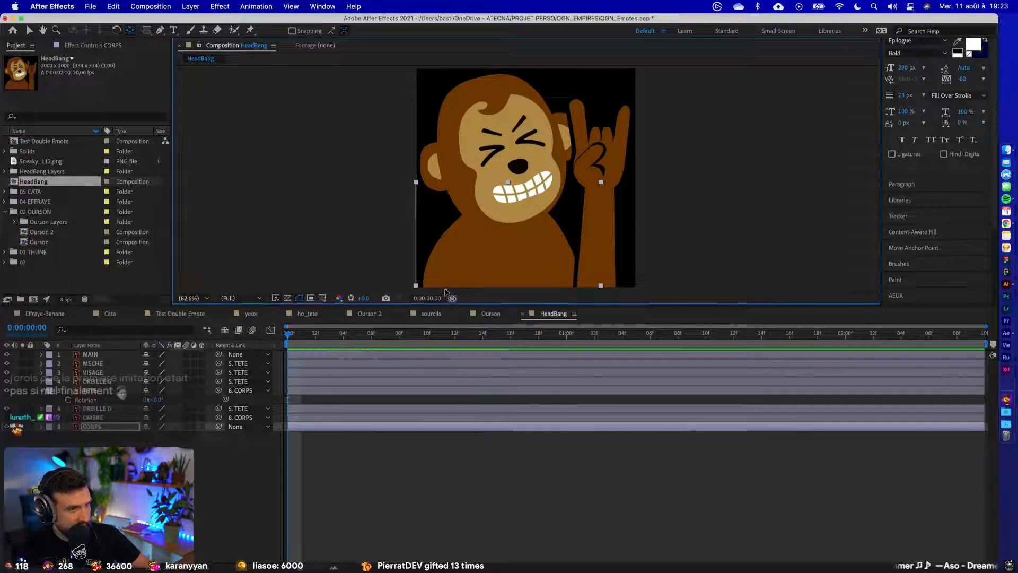
left_click_drag(157, 436, 198, 437)
key("super+z")
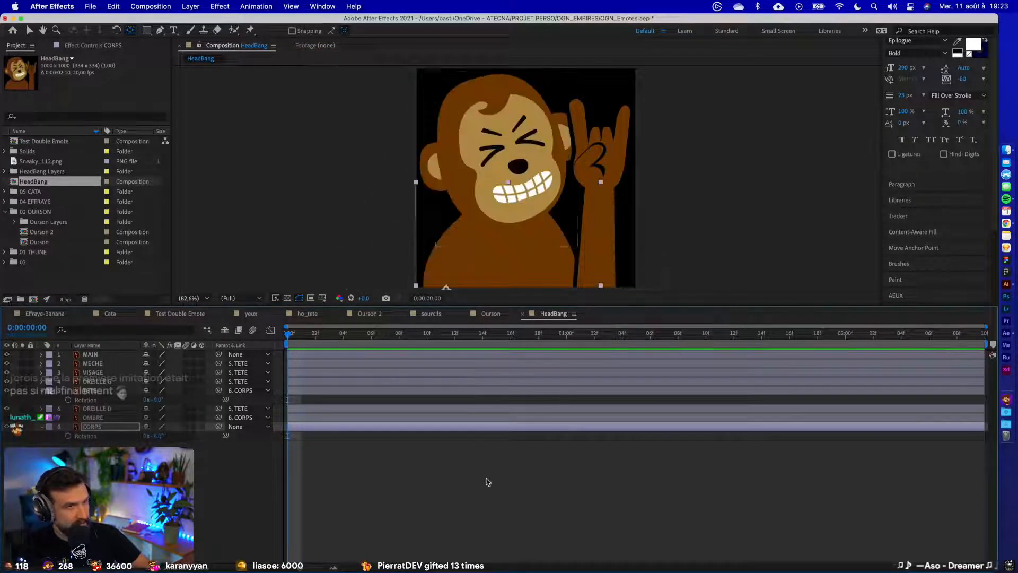
- Switch to Illustrator and centre the CORPS body path horizontally and vertically on the artboard
key("ctrl+Right")
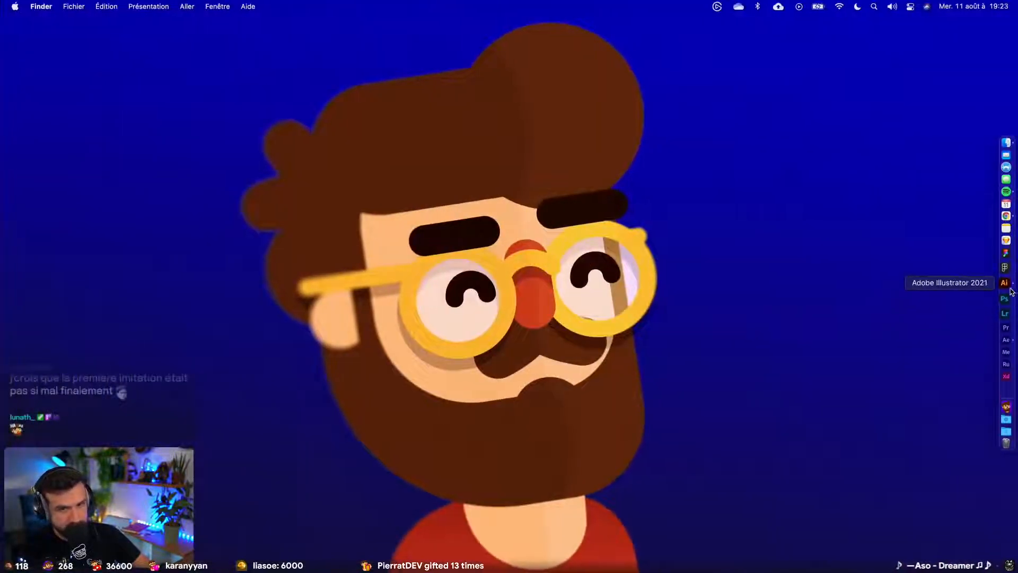
left_click(1006, 285)
left_click(441, 426)
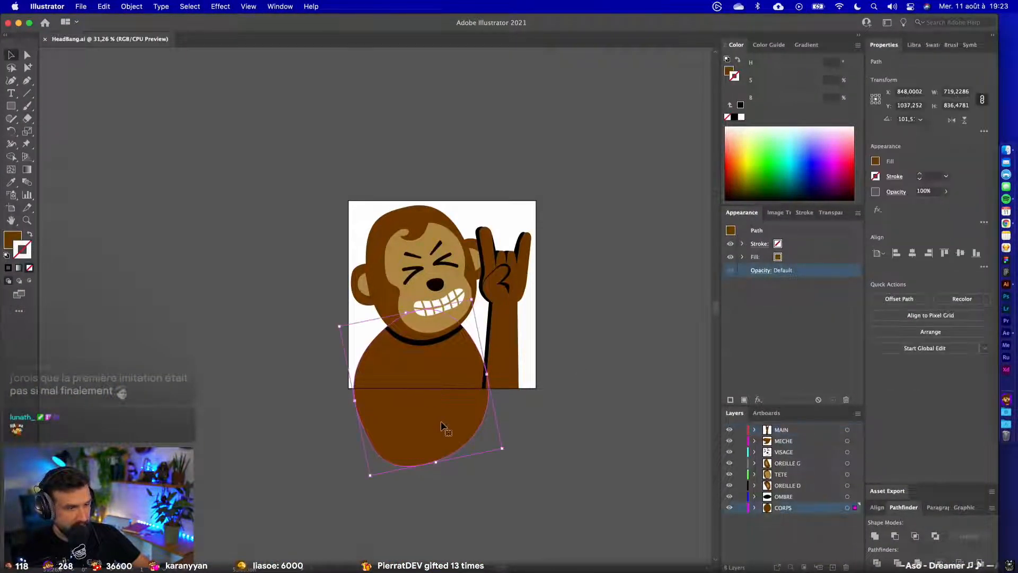
left_click(912, 253)
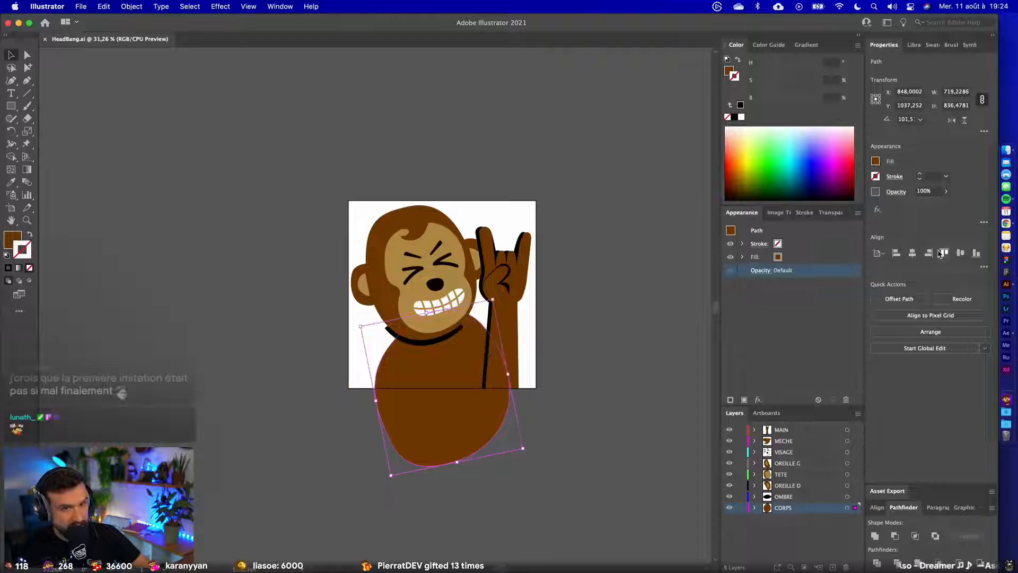
left_click(960, 253)
left_click(640, 355)
- Save HeadBang.ai, continuing despite its outside modification, and return to After Effects
key("super+s")
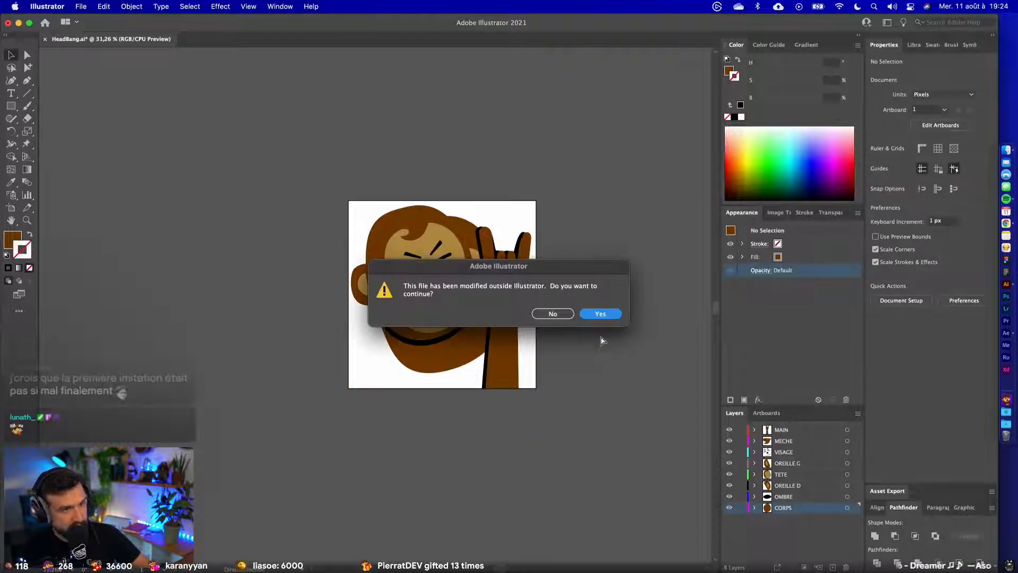
left_click(599, 314)
key("ctrl+Left")
key("ctrl+Left")
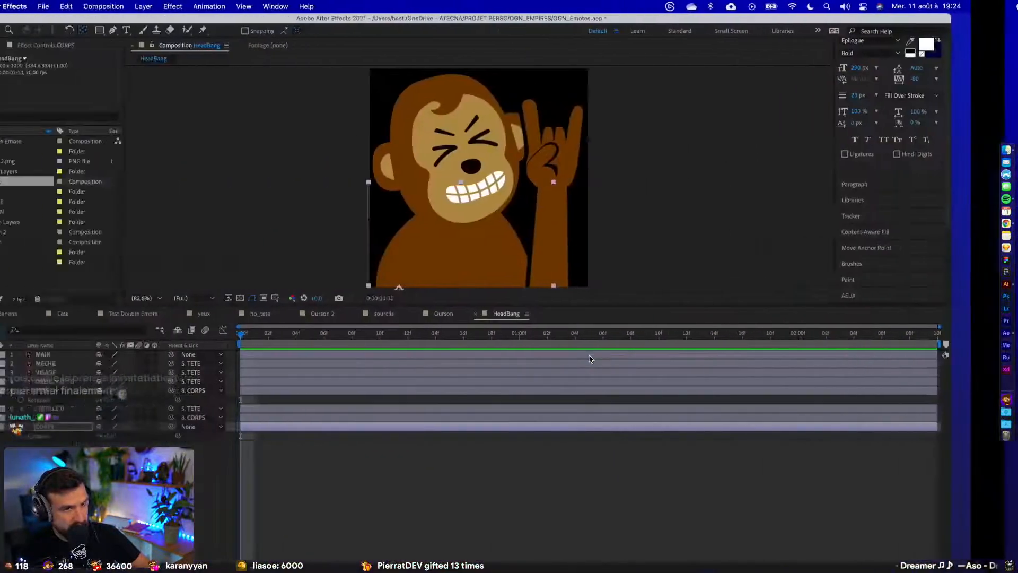
- Try moving the CORPS layer upward in the composition and undo the move
left_click(111, 427)
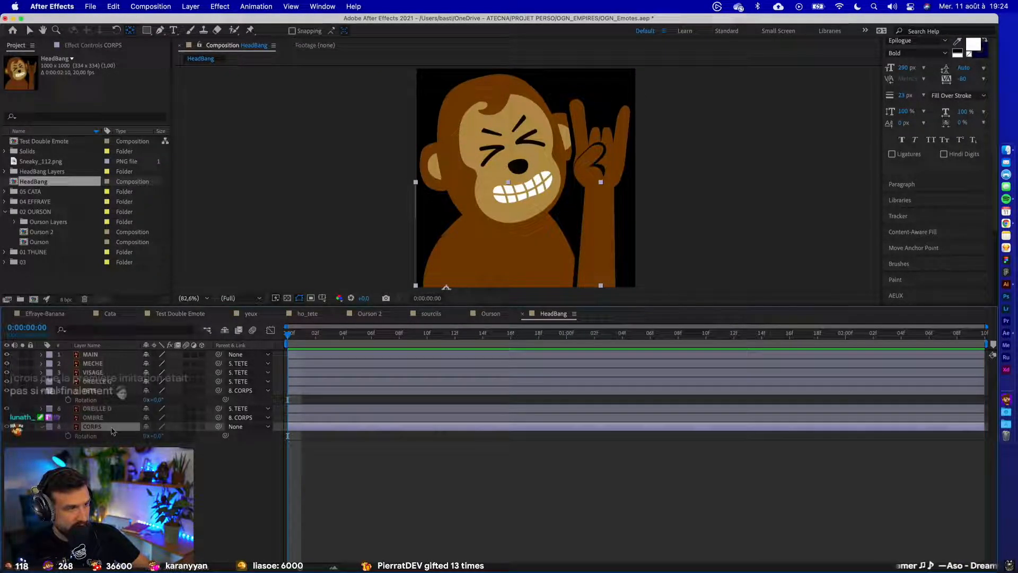
left_click(448, 266)
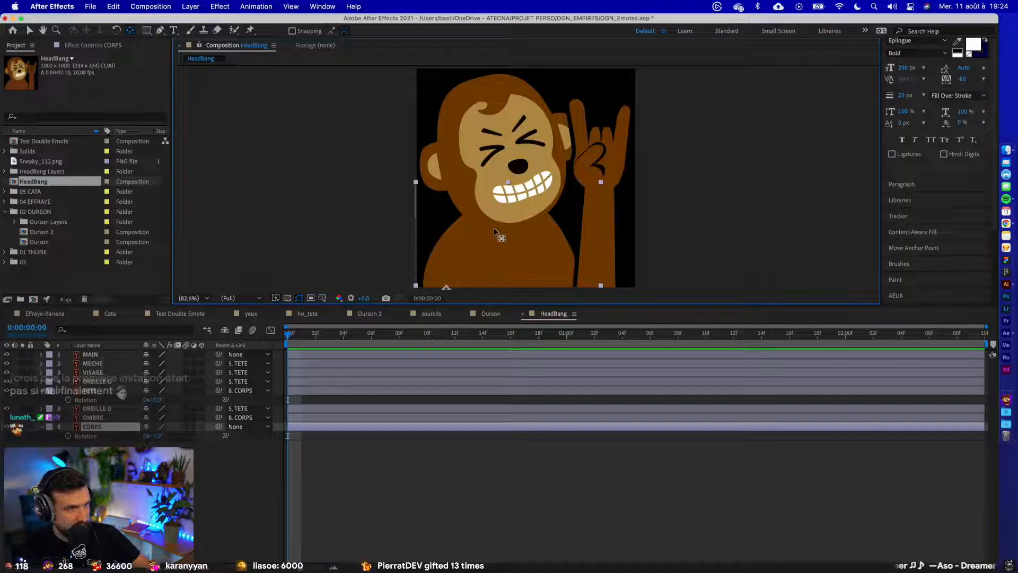
left_click(29, 31)
left_click_drag(507, 271, 512, 248)
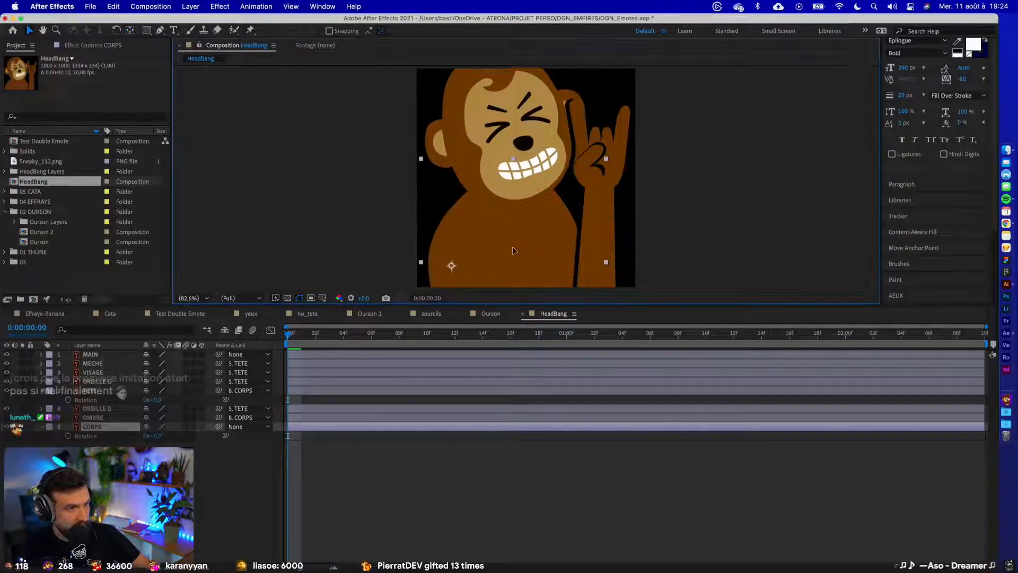
key("super+z")
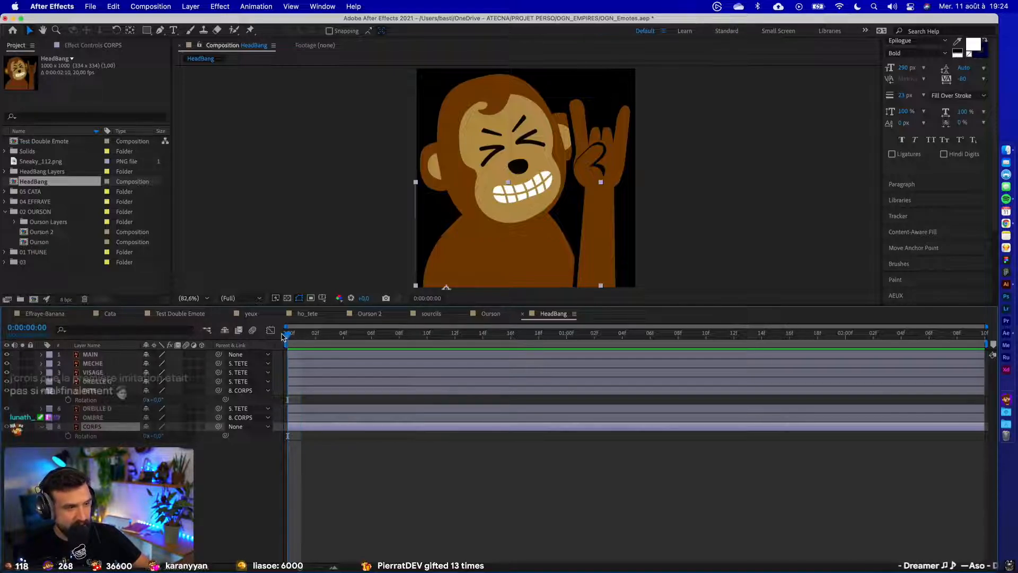
- Collapse the TETE and CORPS layer properties and preview the HeadBang composition from its first frame
left_click(41, 390)
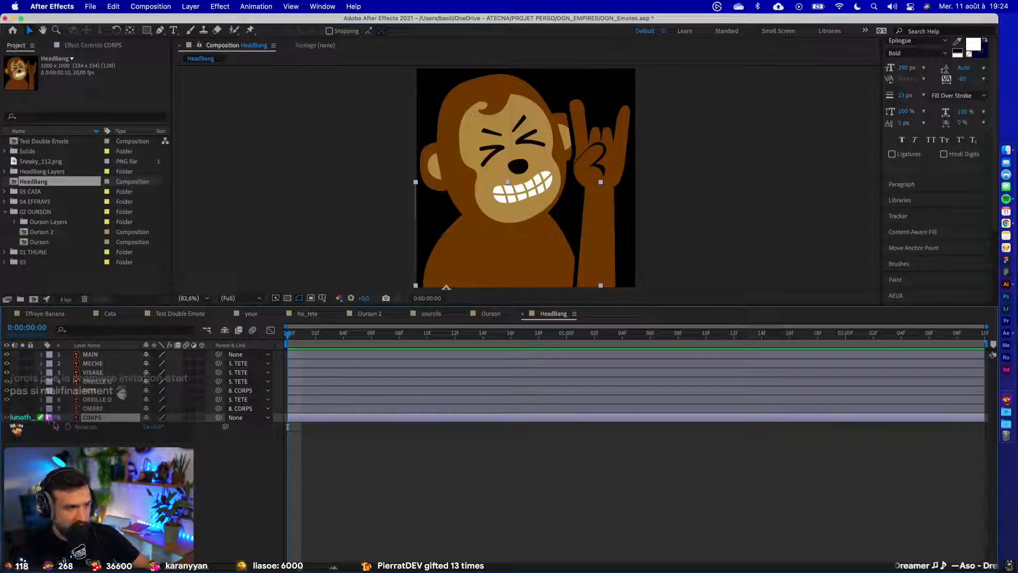
left_click(42, 417)
mouse_move(287, 336)
left_mouse_down()
mouse_move(297, 337)
mouse_move(286, 337)
left_mouse_up()
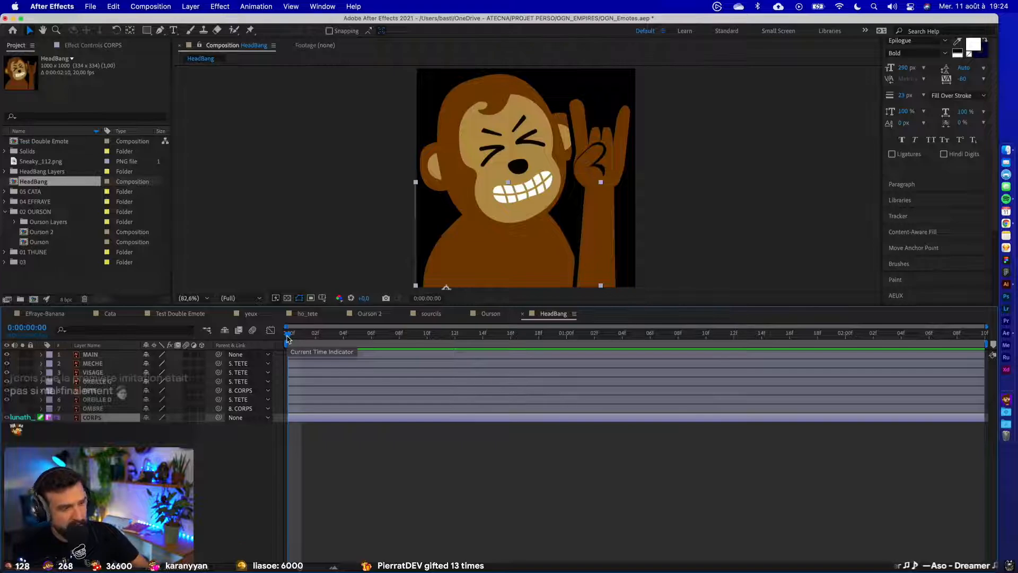
mouse_move(287, 336)
left_mouse_down()
mouse_move(304, 336)
mouse_move(279, 338)
left_mouse_up()
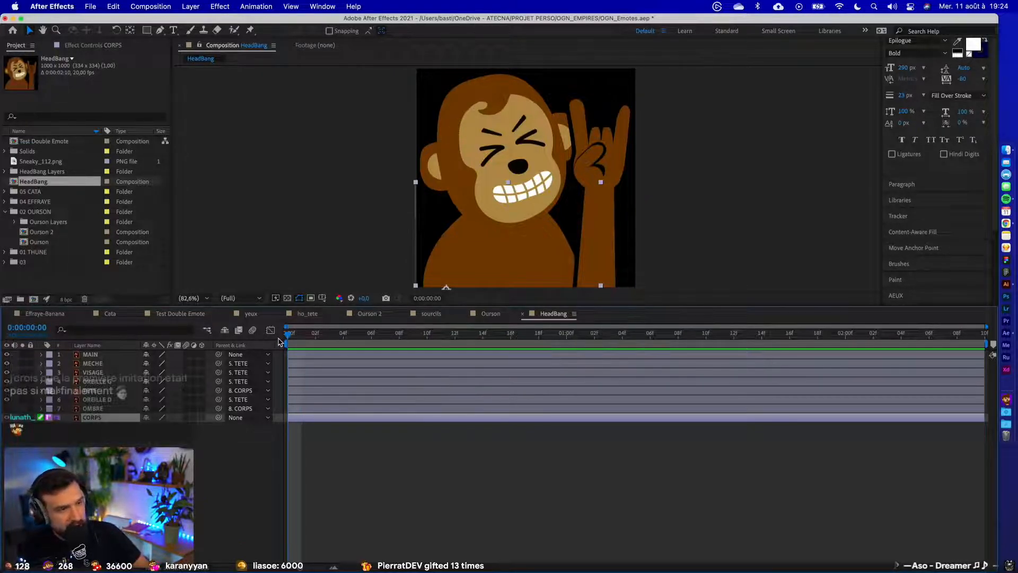
left_click_drag(290, 339, 284, 338)
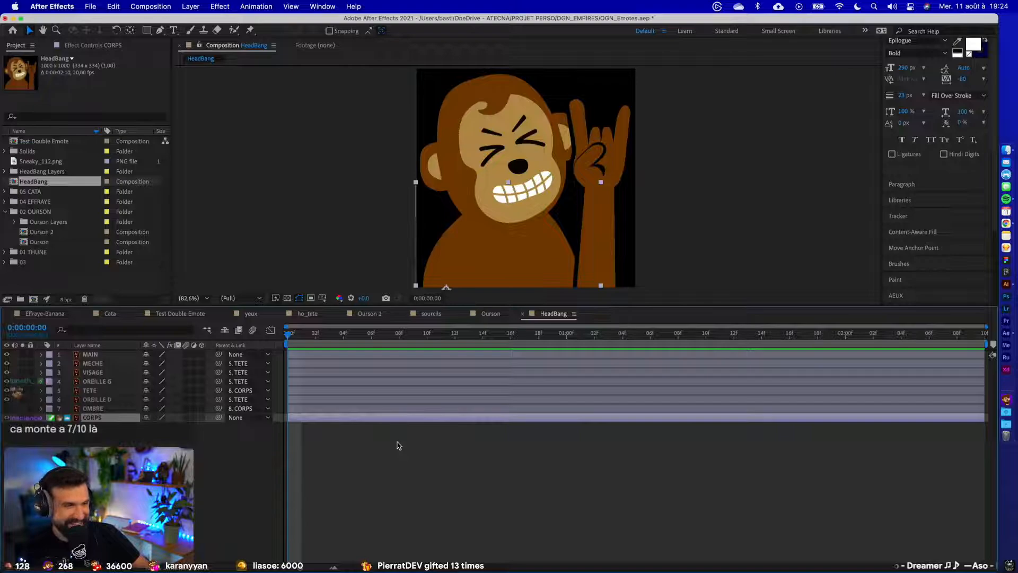
key("space")
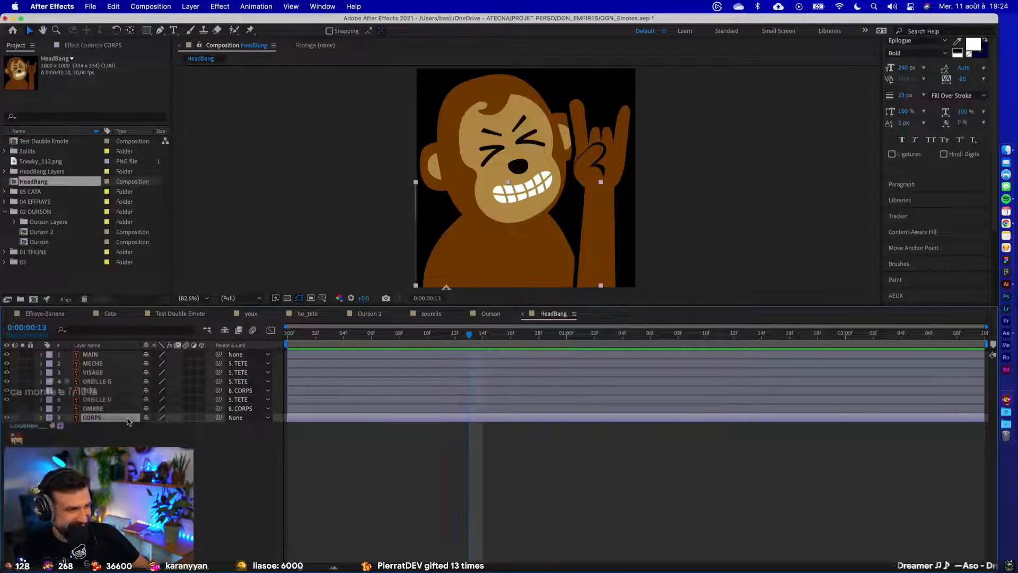
- Show the CORPS layer's rotation, try out a turn, undo it and return to the first frame
key("r")
left_click_drag(156, 427, 128, 426)
key("super+z")
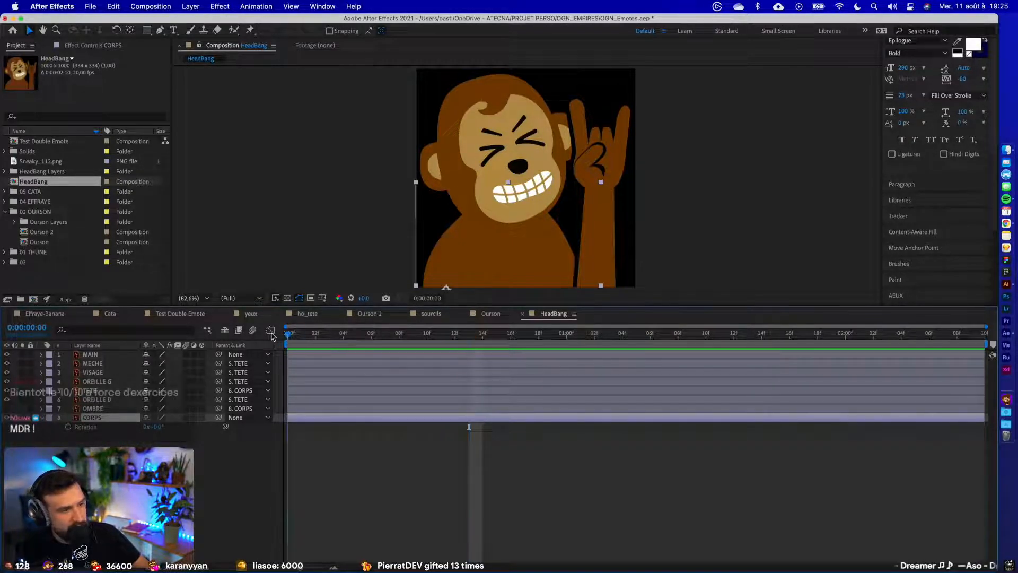
key("Home")
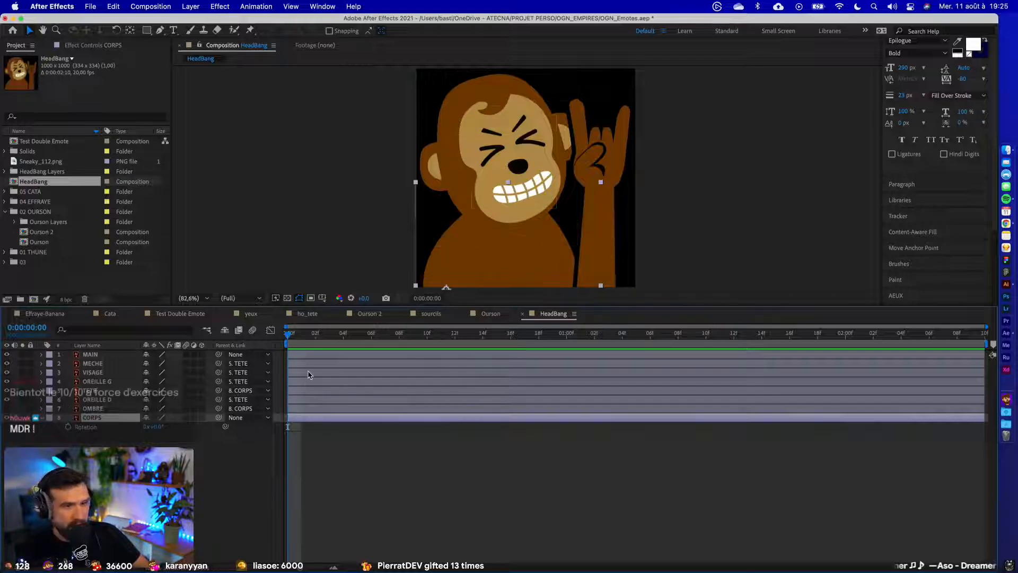
- Open the Ourson composition and check its composition settings without changing them
left_click(490, 314)
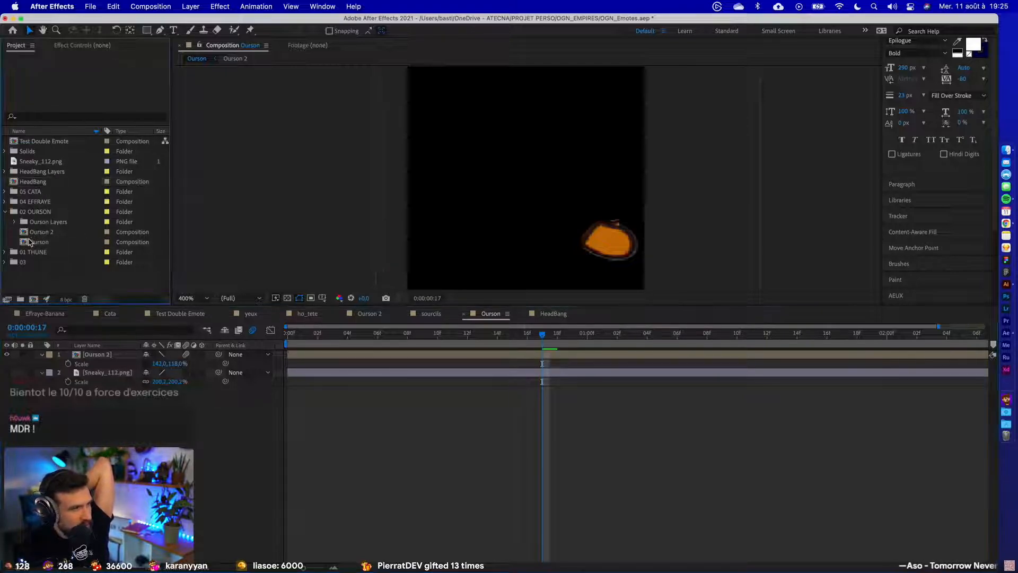
right_click(32, 243)
left_click(40, 251)
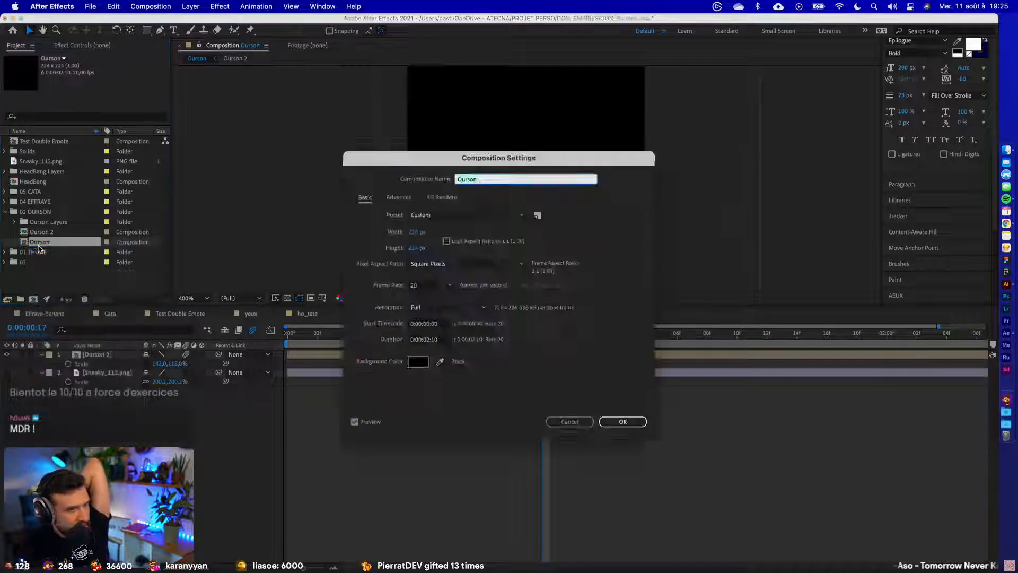
left_click(570, 421)
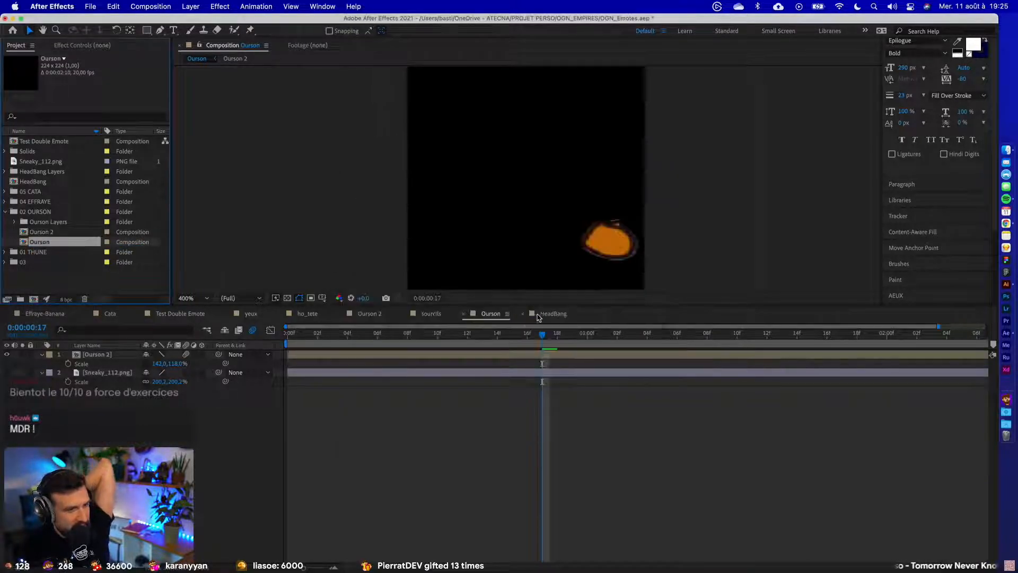
- Return to the HeadBang composition and review its composition settings, keeping them as they are
left_click(539, 315)
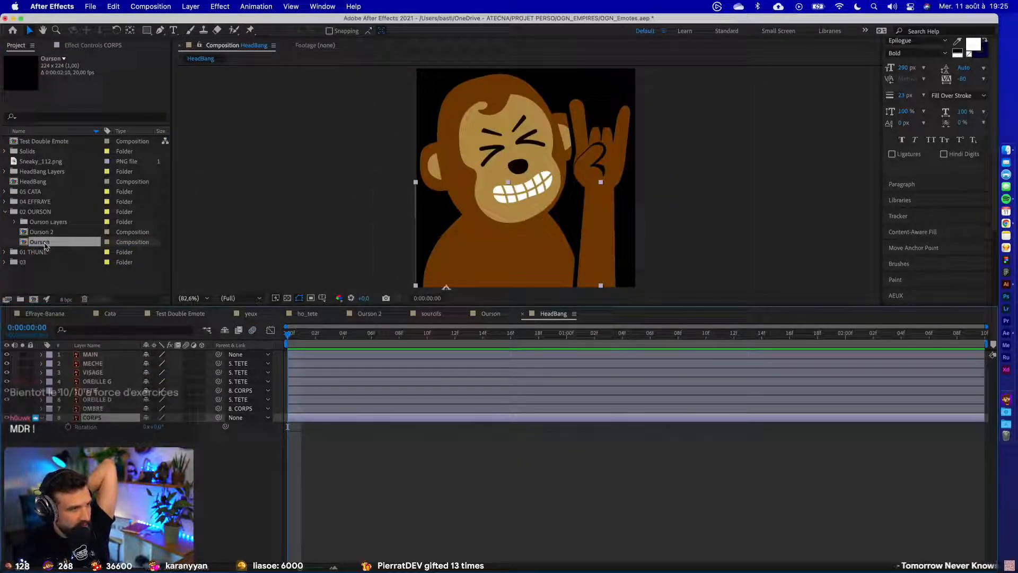
left_click(32, 181)
right_click(33, 181)
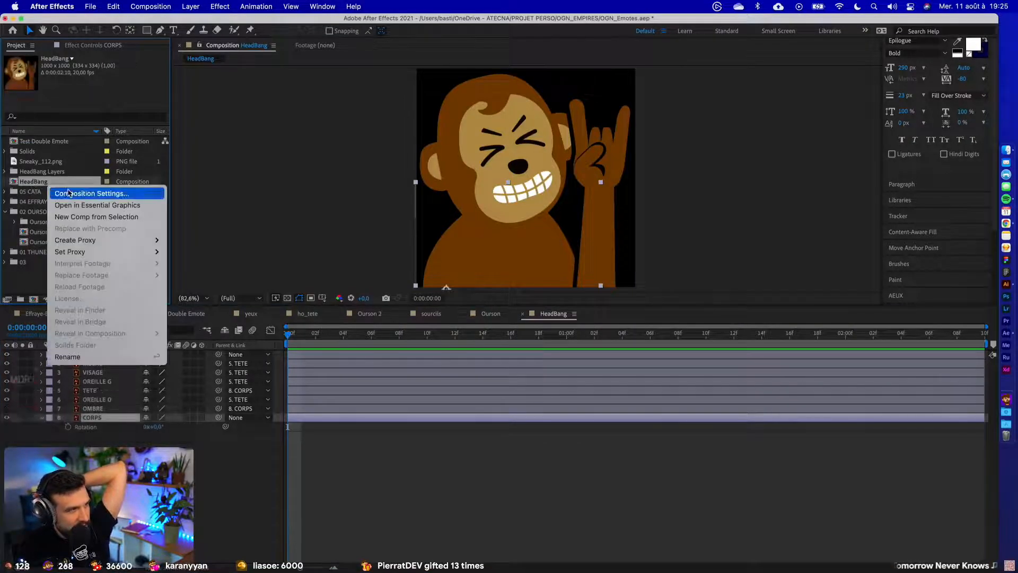
left_click(48, 190)
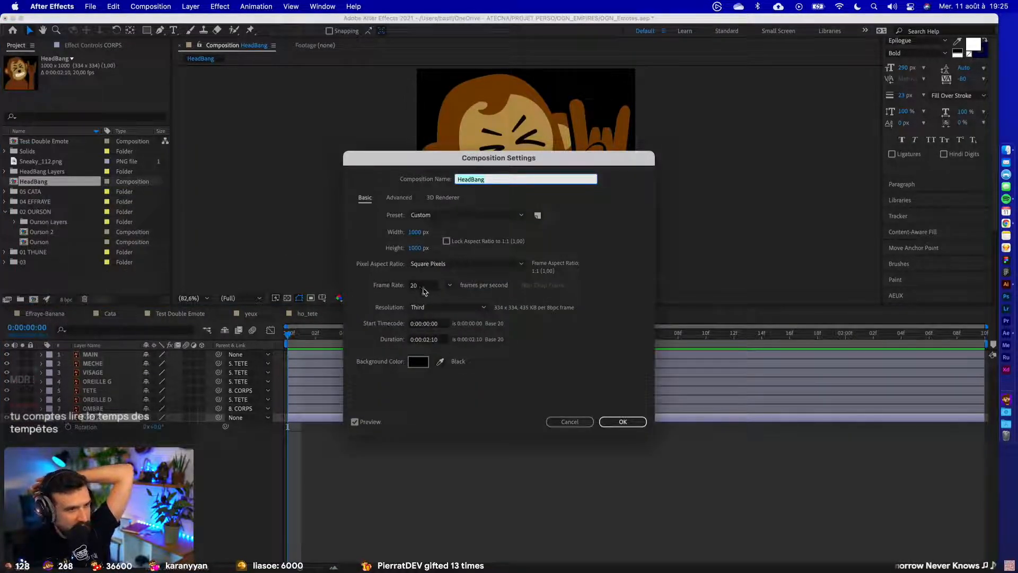
left_click(633, 422)
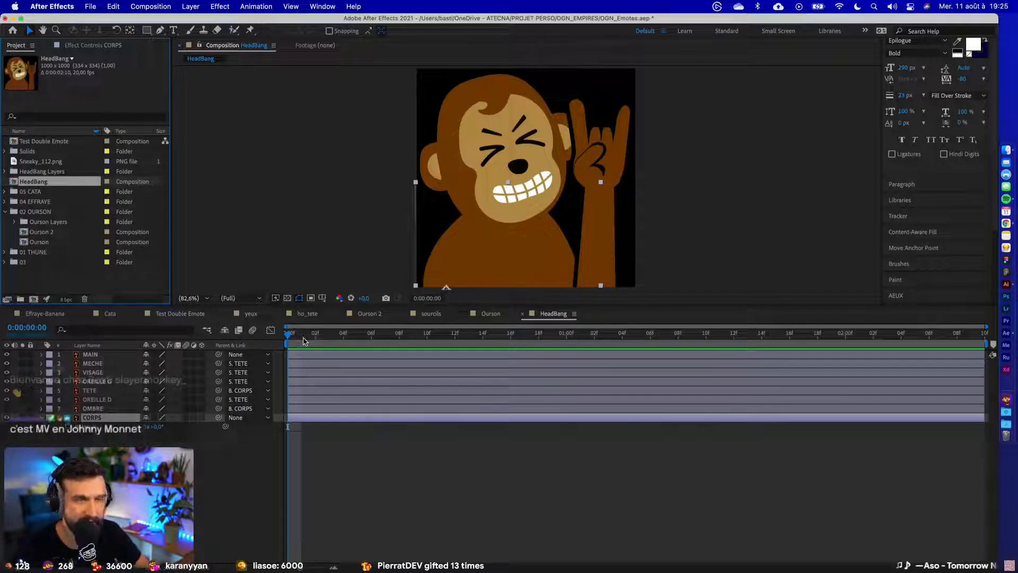
- Preview the HeadBang composition from the first frame and hide the MAIN layer
left_click_drag(302, 336, 264, 335)
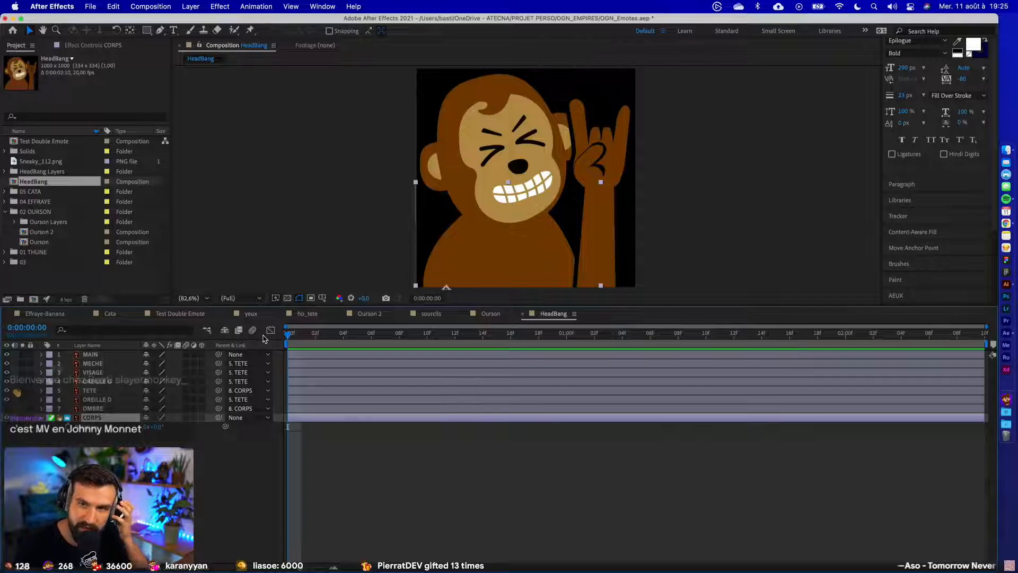
key("space")
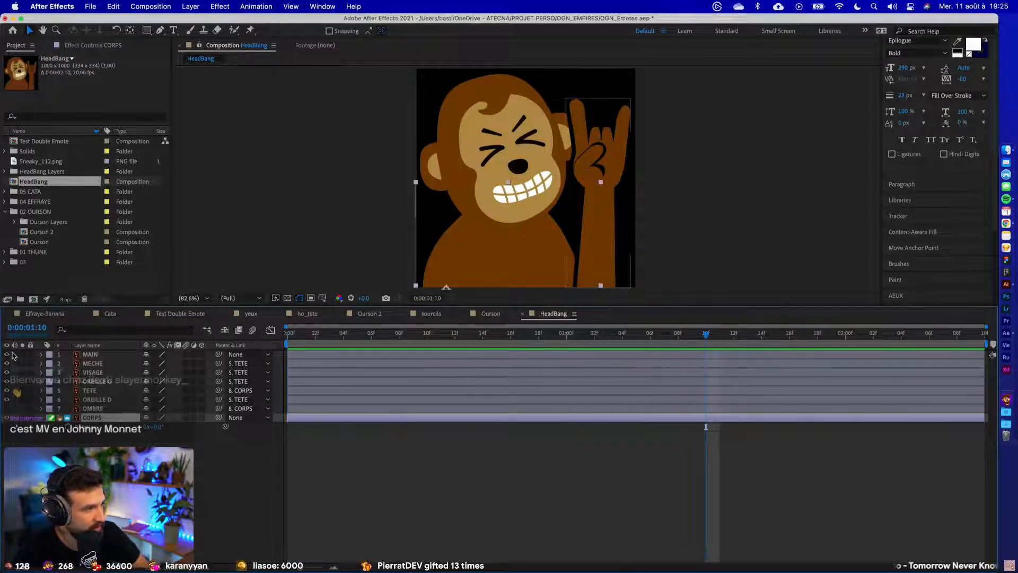
key("space")
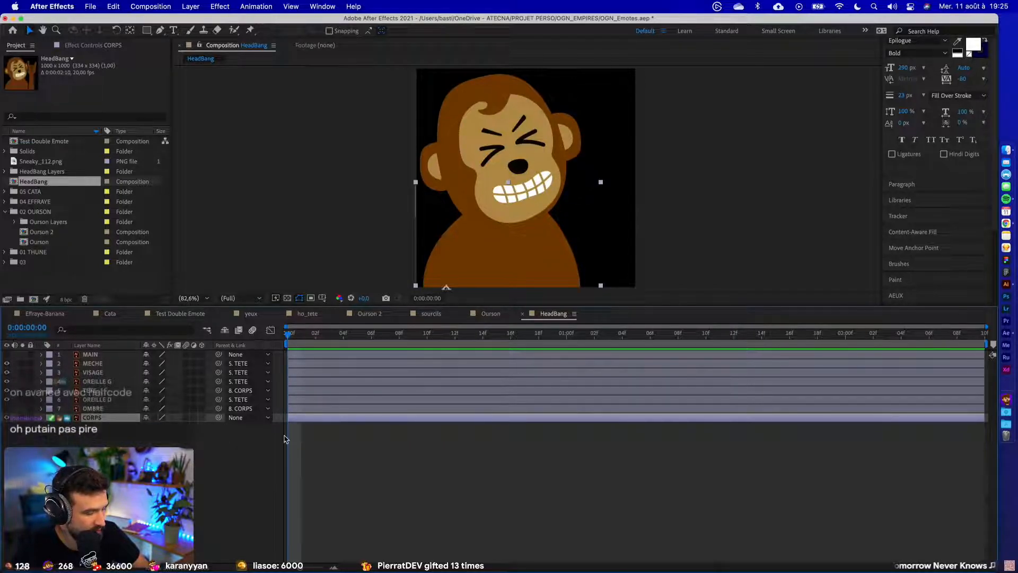
- Keyframe the CORPS layer's rotation at 0° on the first frame and at the composition's end, 0:00:02:10
key("r")
left_click_drag(376, 337, 971, 334)
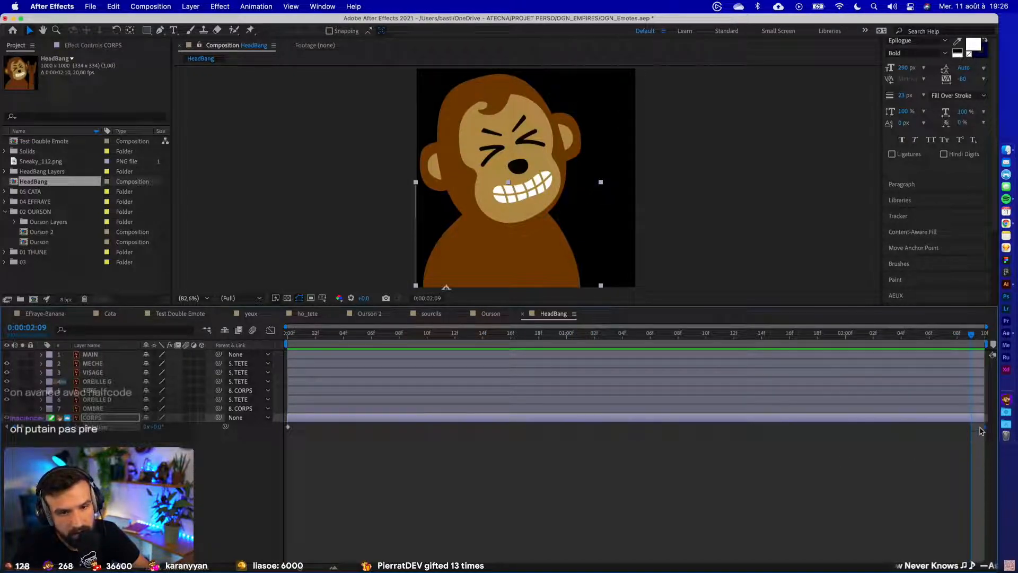
- Rotate the CORPS layer about 13° clockwise at 0:00:01:05 and preview the movement from the first frame
left_click_drag(610, 334, 640, 334)
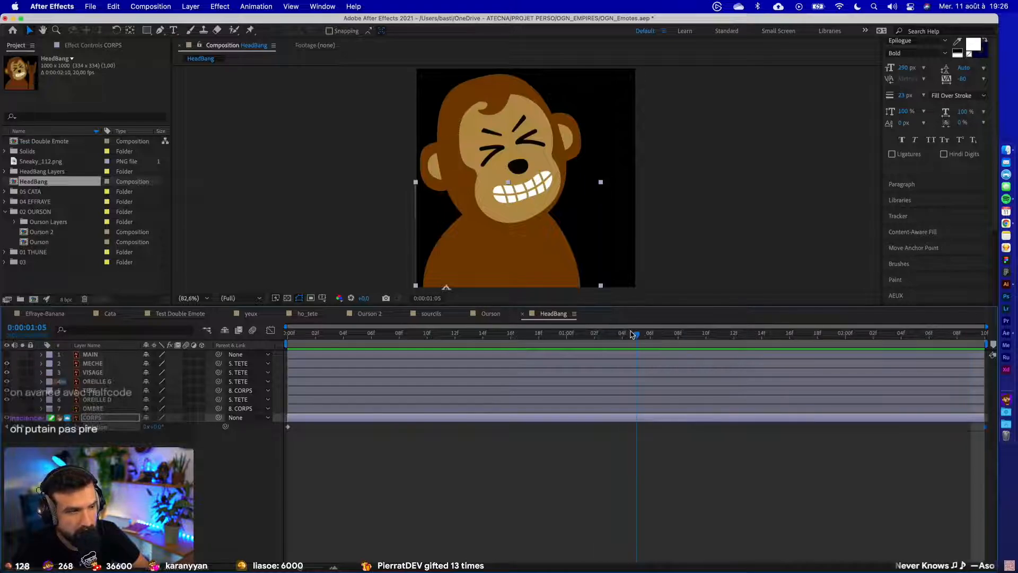
left_click_drag(154, 426, 172, 428)
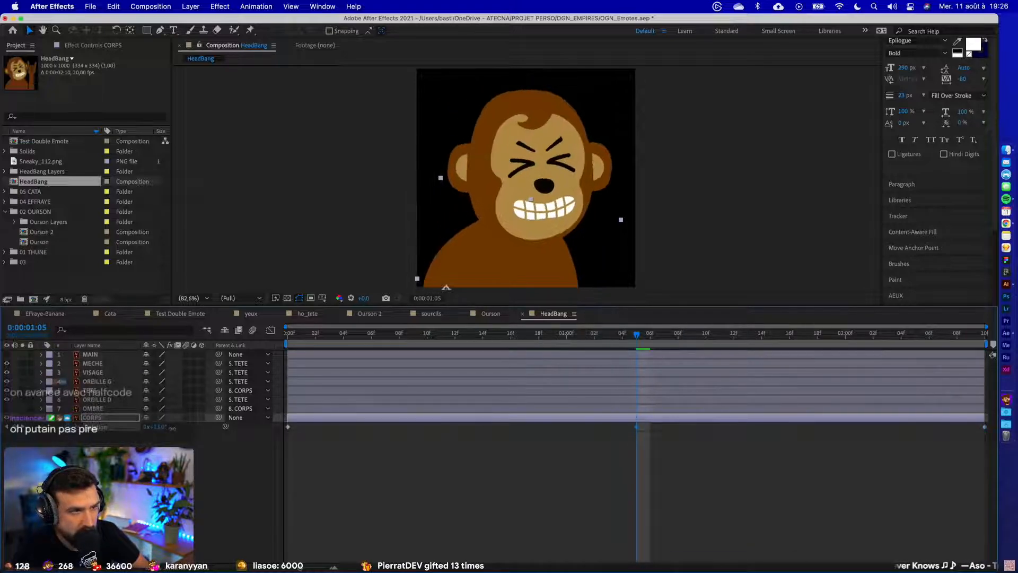
key("space")
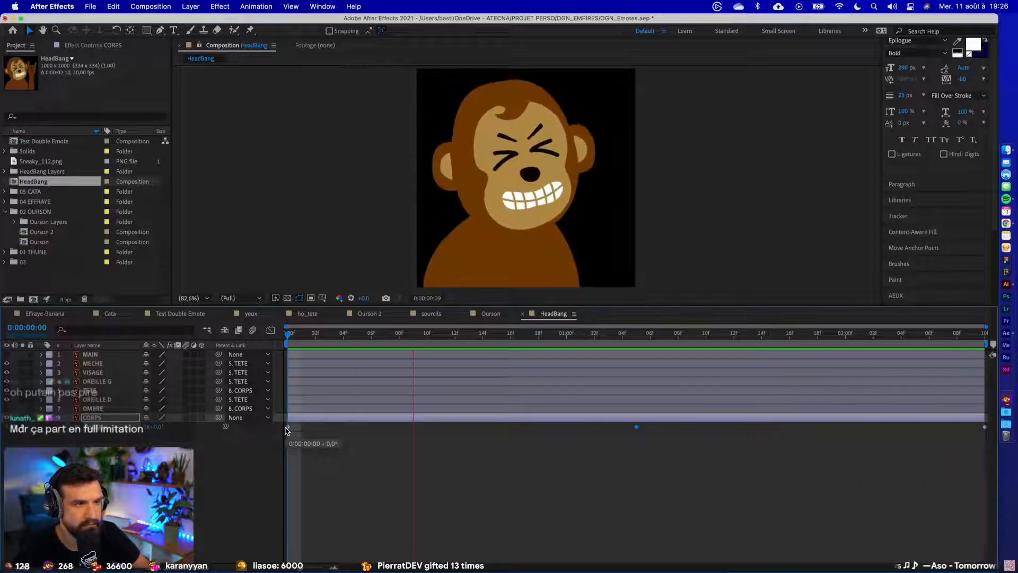
key("space")
- Switch to Finder, preview the reference animation metal.gif in the Headbang folder and return to After Effects
left_click(1007, 152)
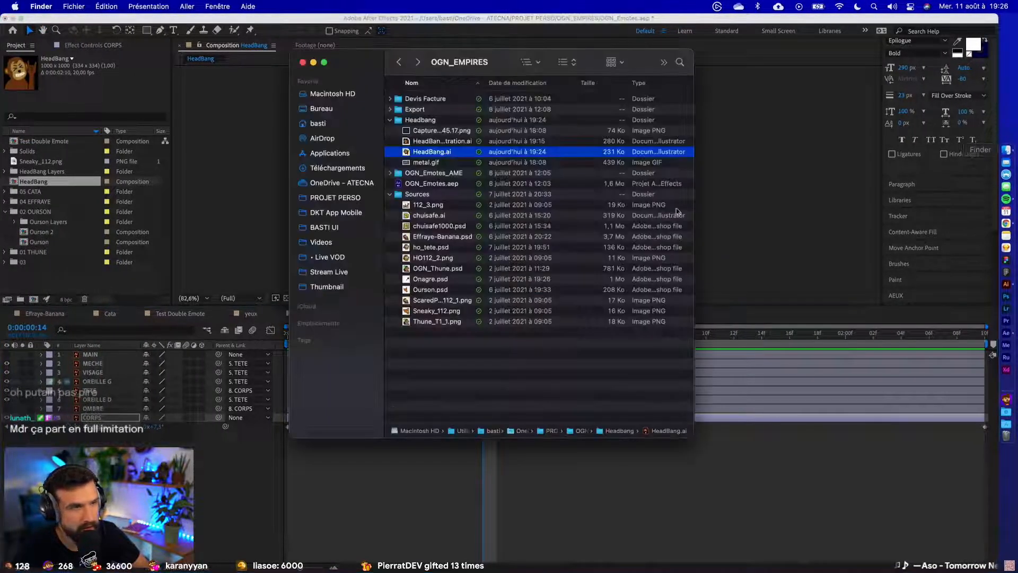
key("space")
key("space")
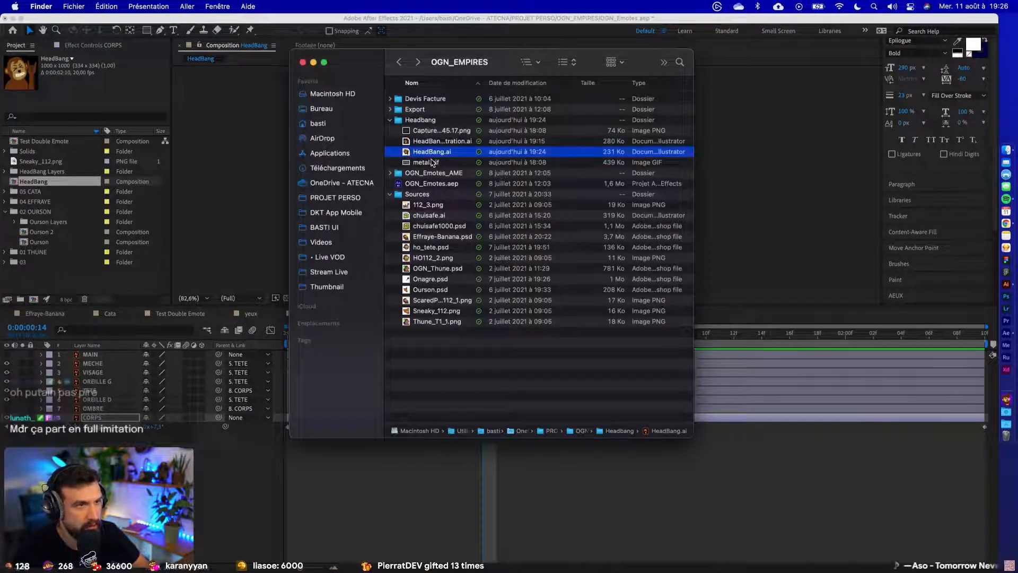
key("Up")
key("Up")
key("Up")
key("Down")
key("Down")
key("Down")
key("Down")
key("space")
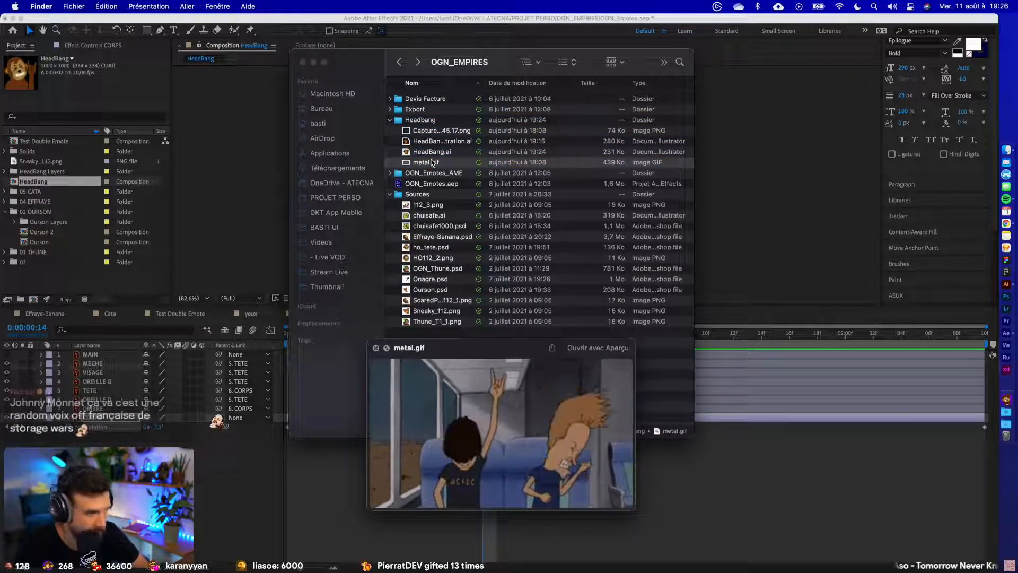
key("space")
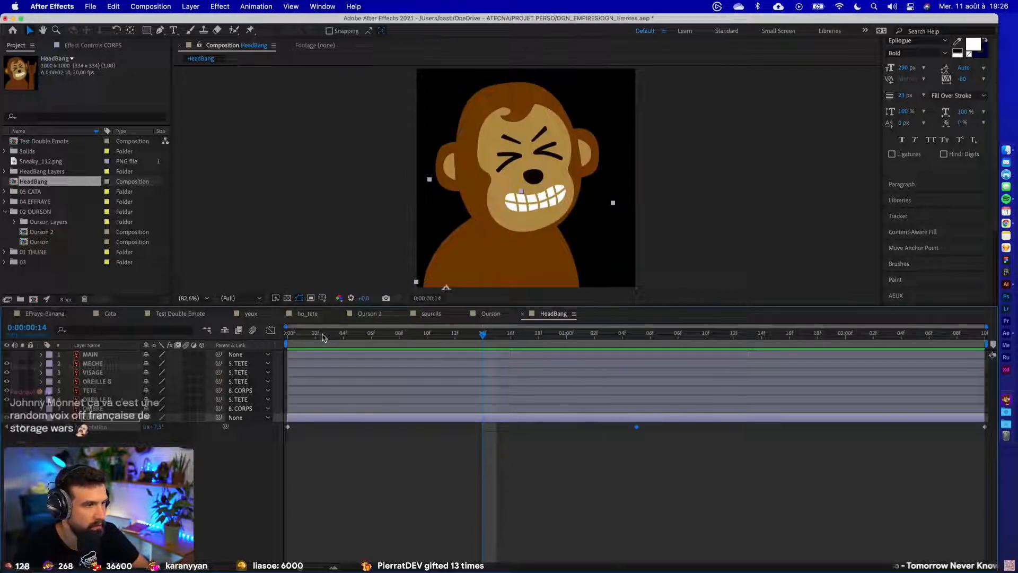
- Replay the HeadBang animation from the first frame, set the composition's frame rate to 30 fps and preview it
left_click_drag(322, 336, 198, 364)
key("space")
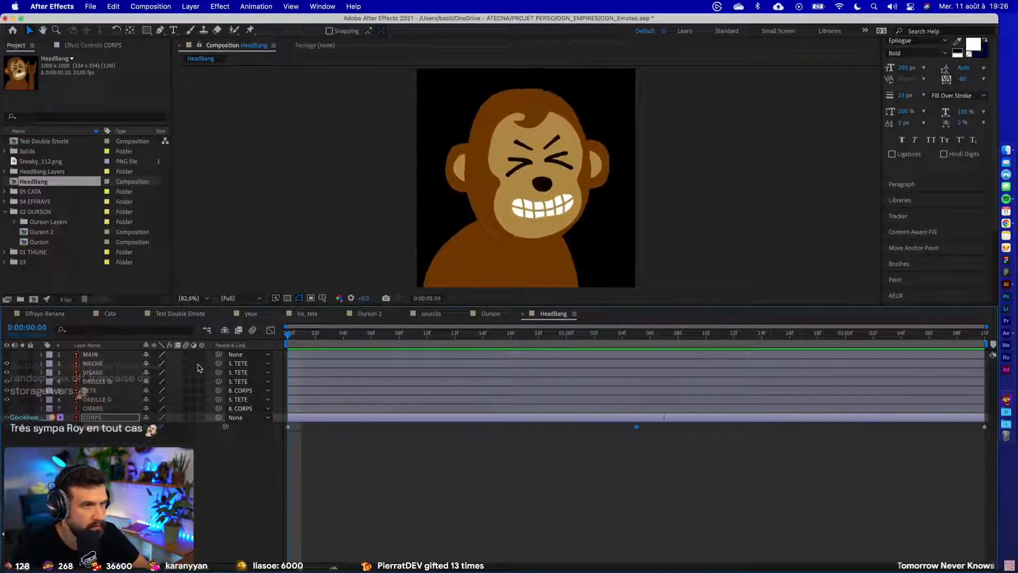
right_click(36, 183)
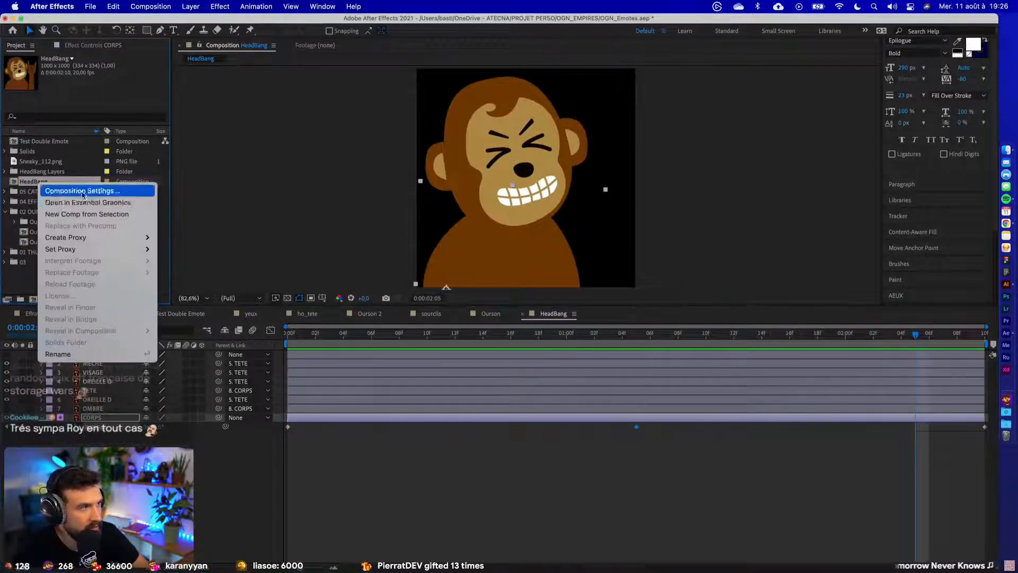
left_click(80, 191)
left_click(407, 286)
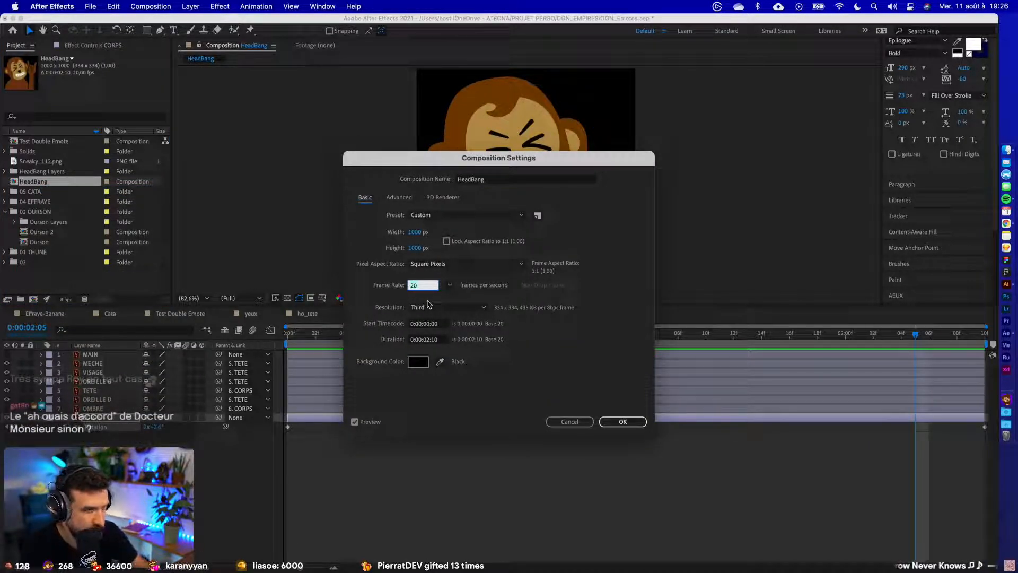
key("Return")
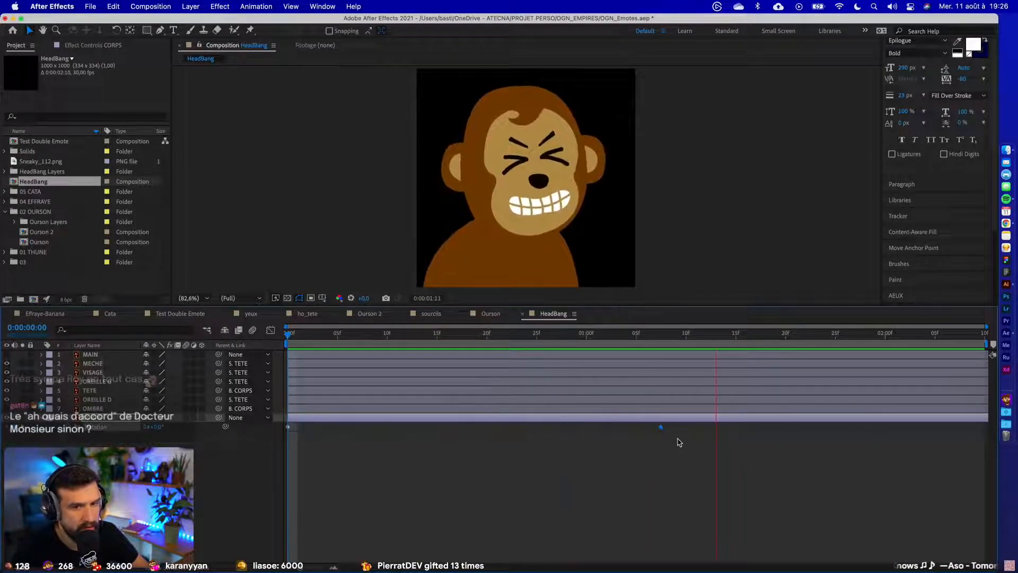
key("space")
- Undo the HeadBang frame rate change and the CORPS rotation keyframe at 0:00:01:05
key("super+z")
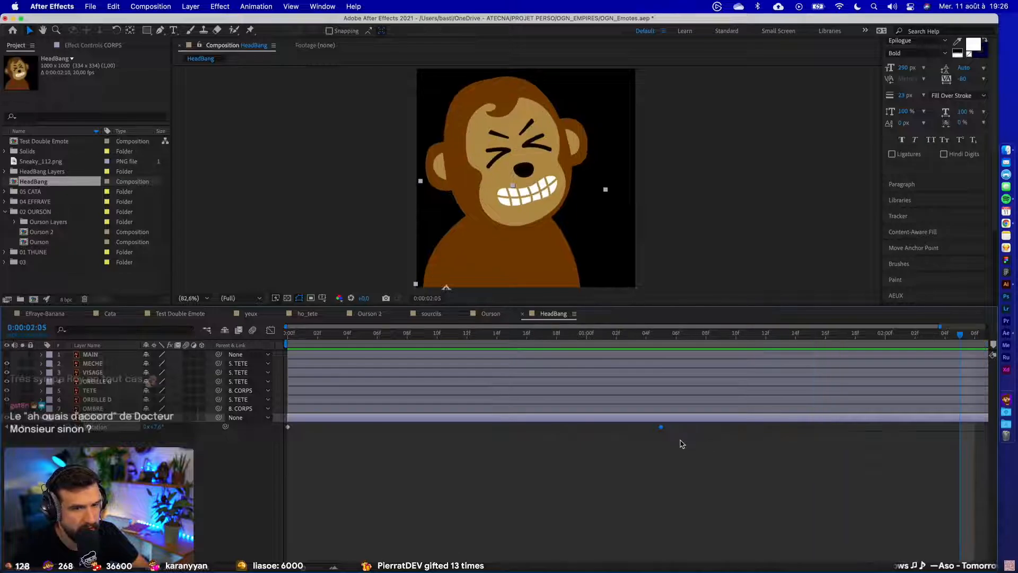
key("super+z")
key("super+z")
key("super+z")
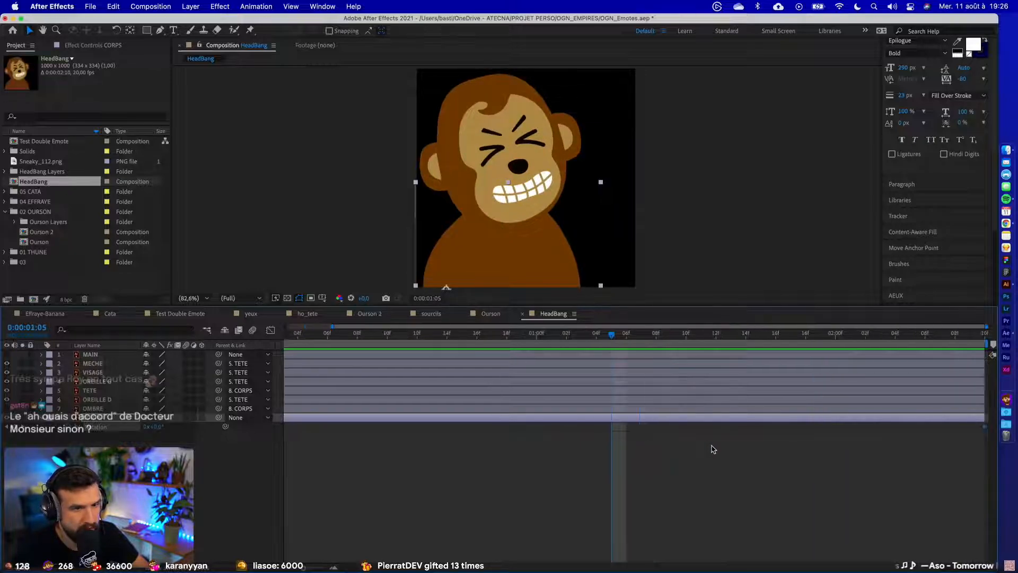
- Try a 30 fps frame rate for the HeadBang composition and undo the change
right_click(48, 183)
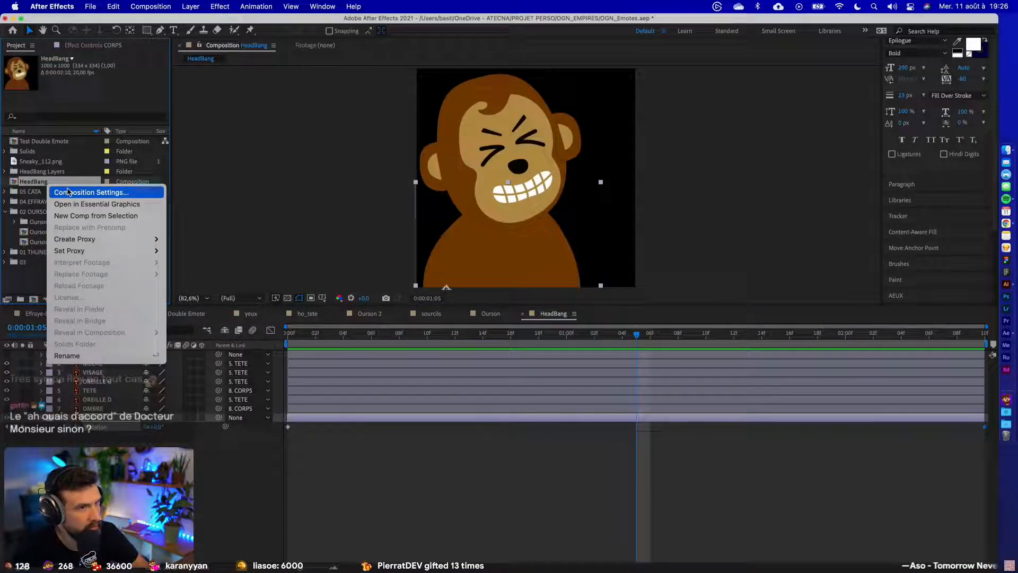
left_click(68, 192)
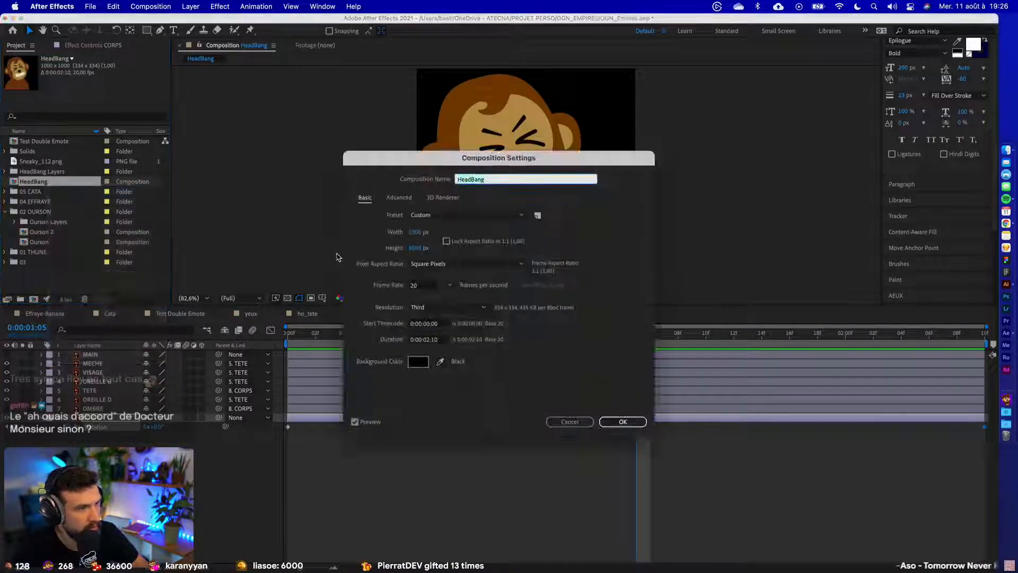
left_click(409, 285)
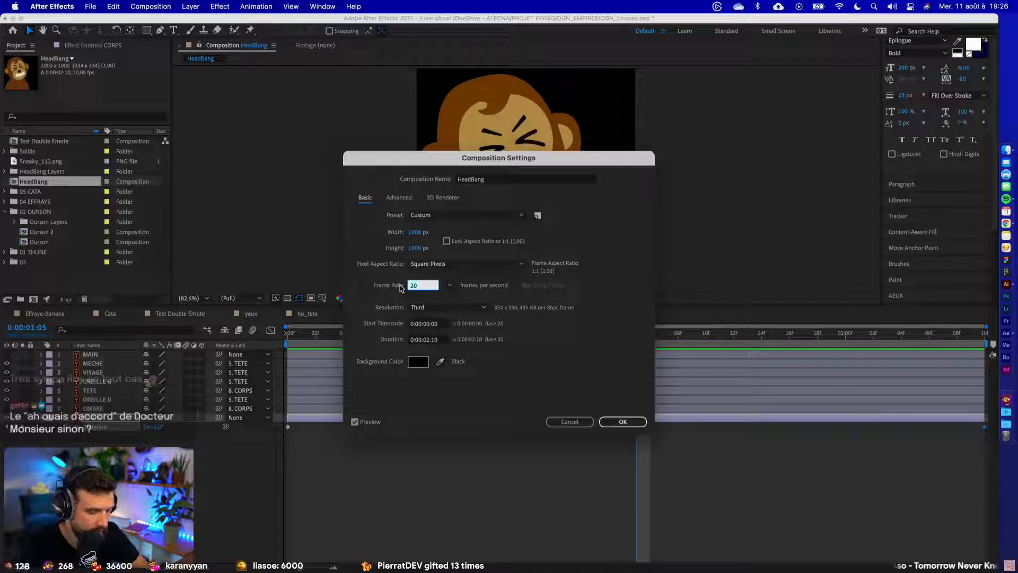
type("30")
key("Return")
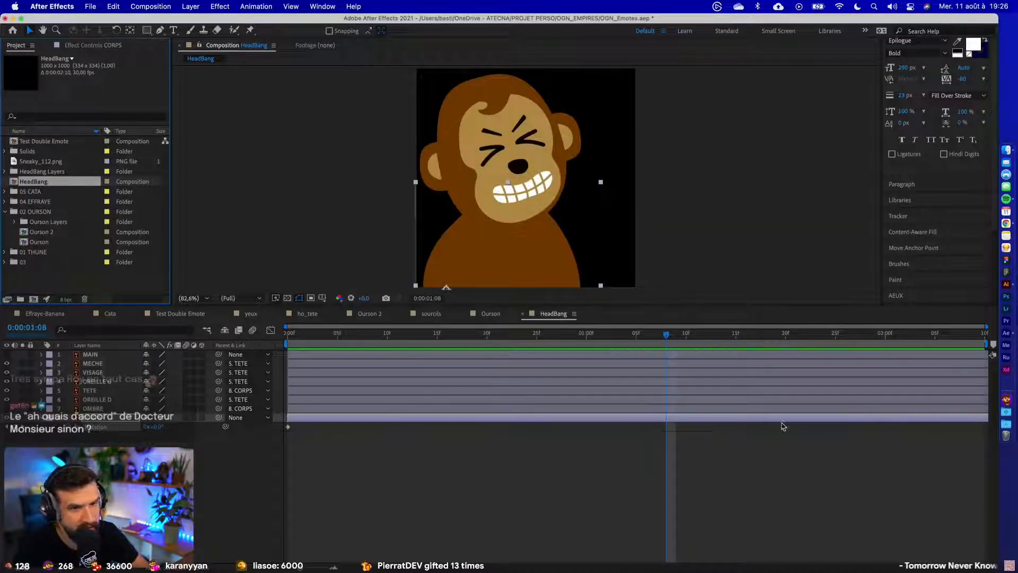
key("super+z")
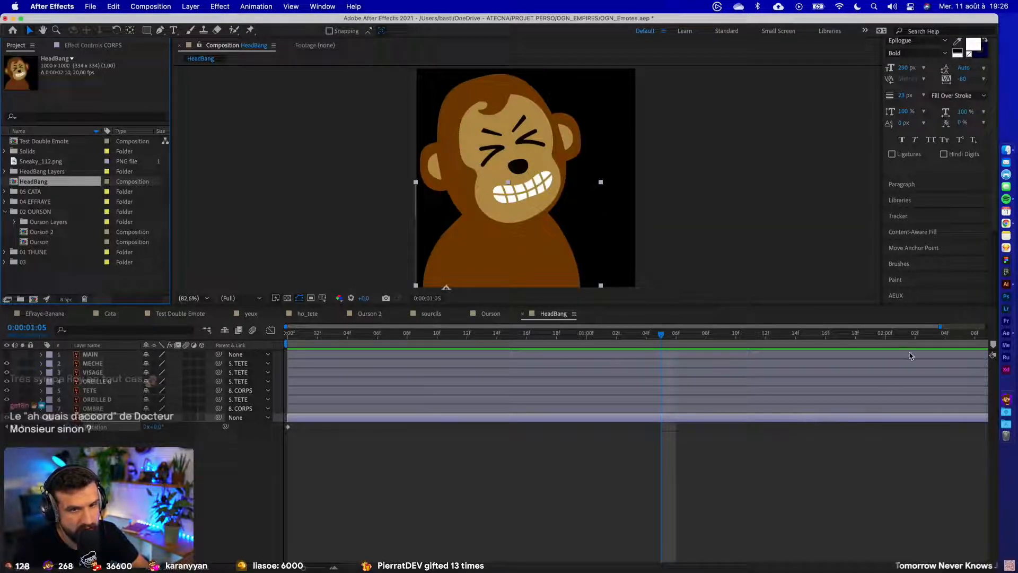
- Move the last CORPS rotation keyframe to 0:00:01:00 and end the work area at the same time
scroll(833, 410, "right", 3)
scroll(833, 411, "down", 2)
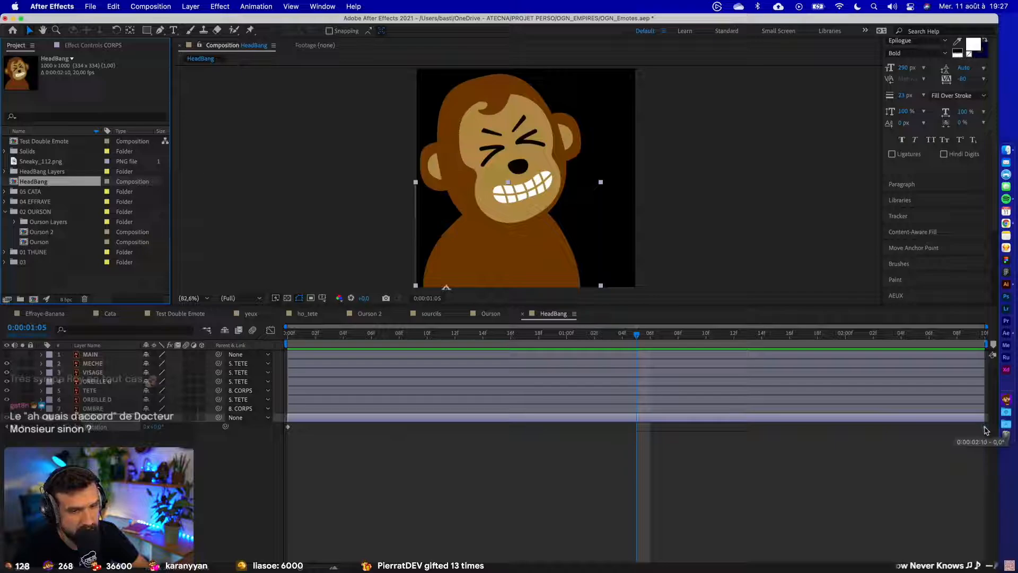
left_click_drag(984, 427, 567, 440)
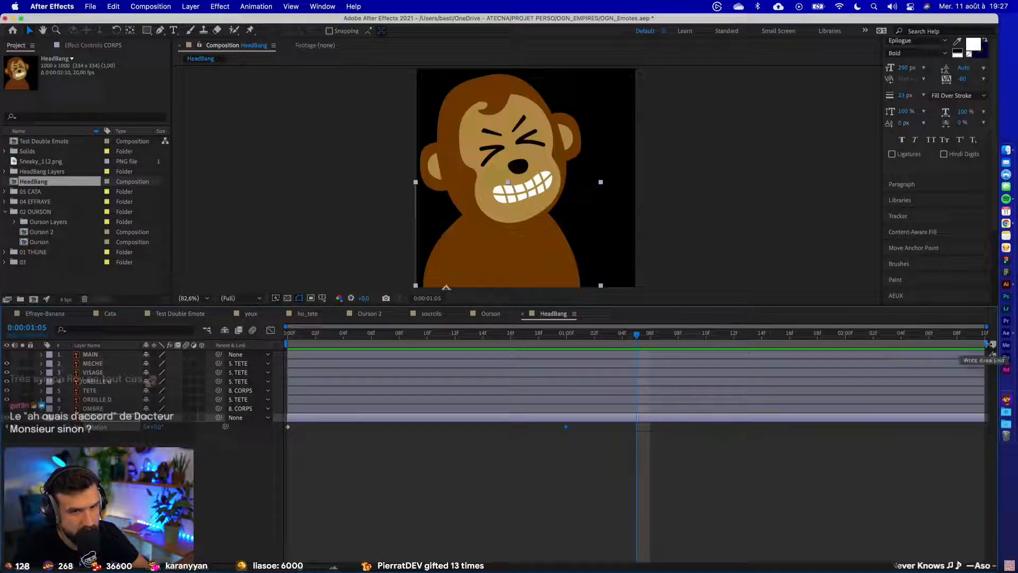
left_click_drag(985, 344, 568, 349)
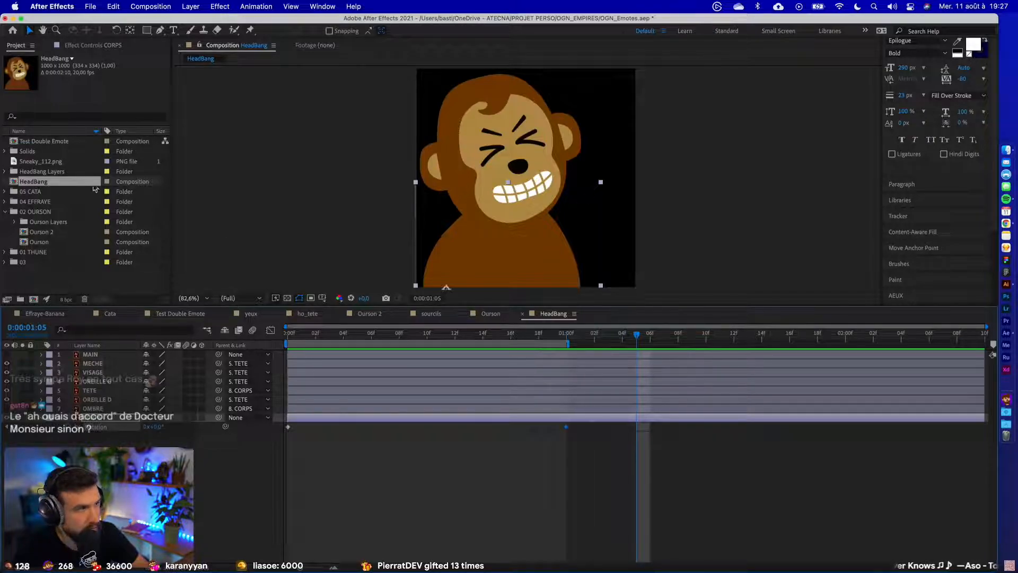
- Set the HeadBang composition's frame rate to 30 fps
right_click(64, 184)
left_click(79, 189)
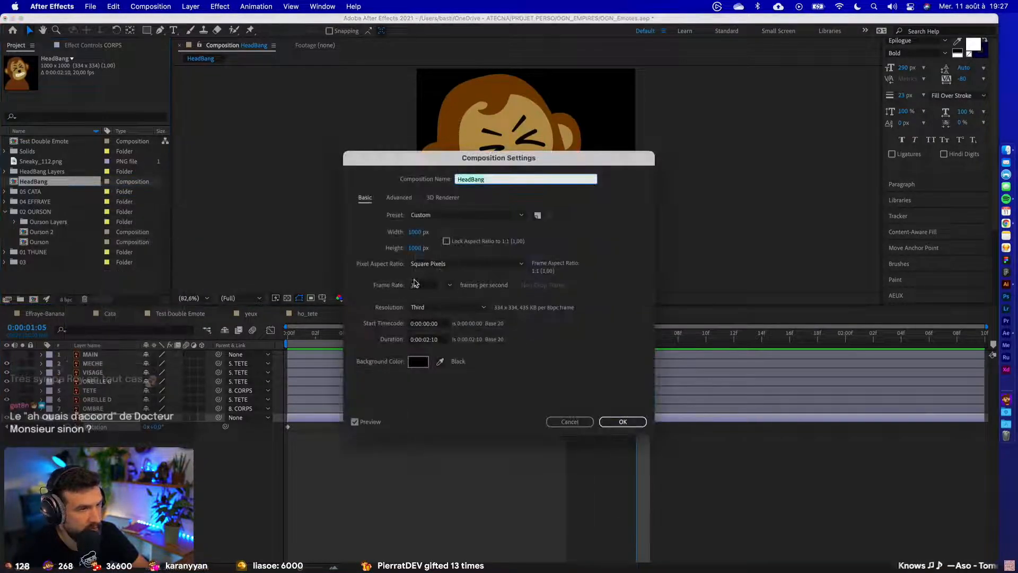
left_click(416, 284)
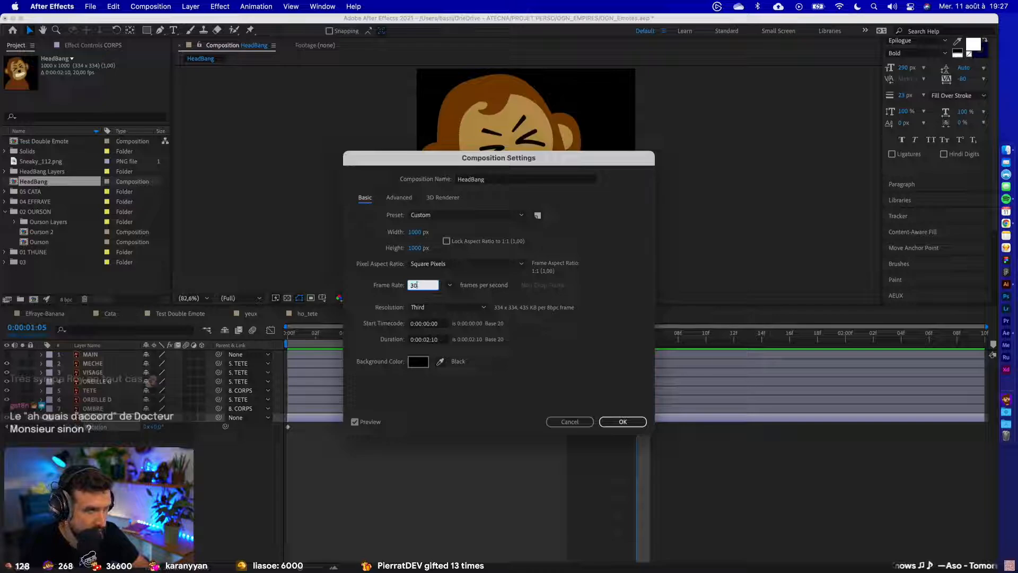
key("Return")
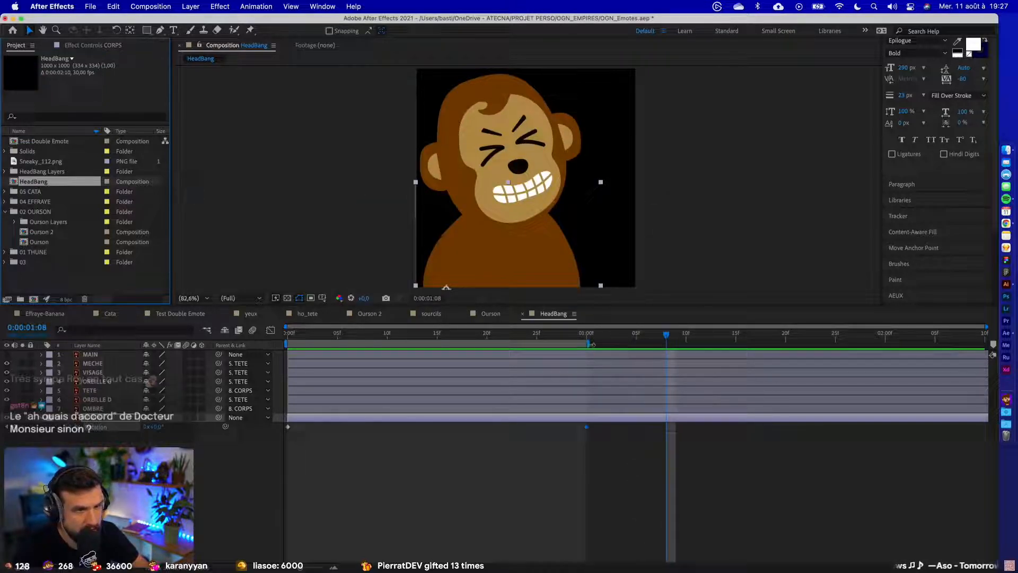
- Extend the work area to the end of the composition and preview it from the first frame
left_click_drag(591, 345, 986, 345)
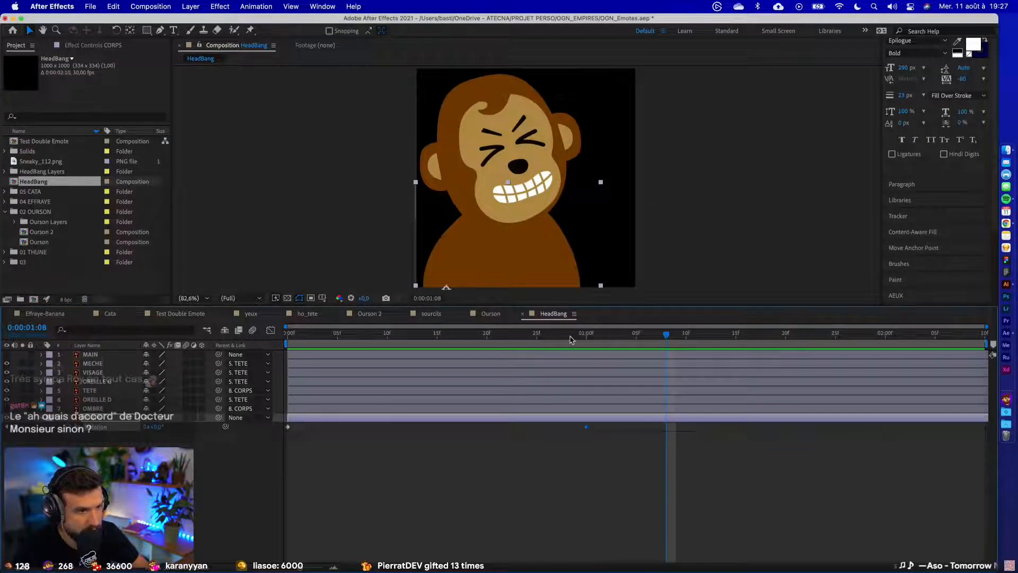
key("Home")
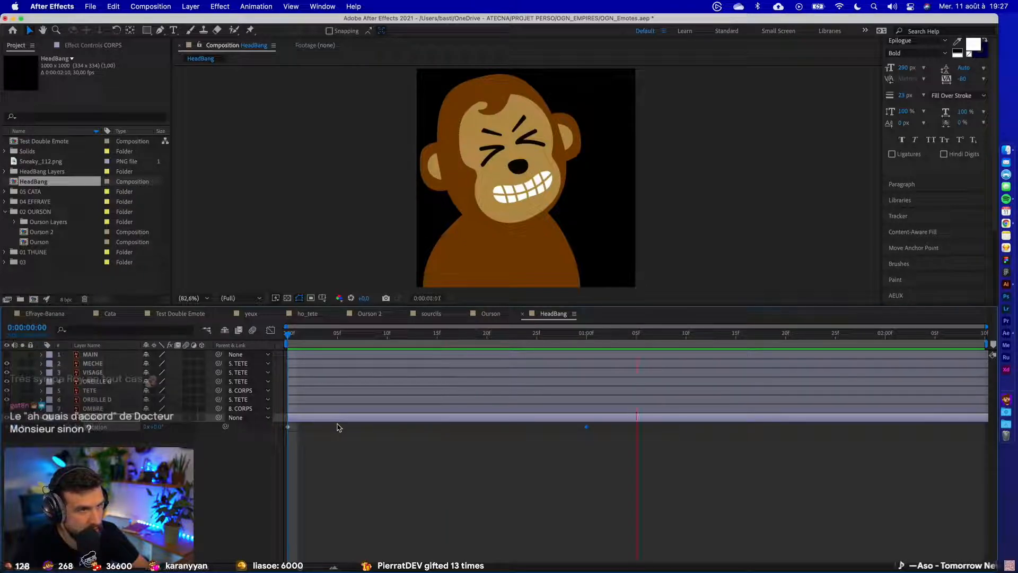
key("space")
- Shorten the HeadBang composition's duration to 0:00:01:00
right_click(69, 186)
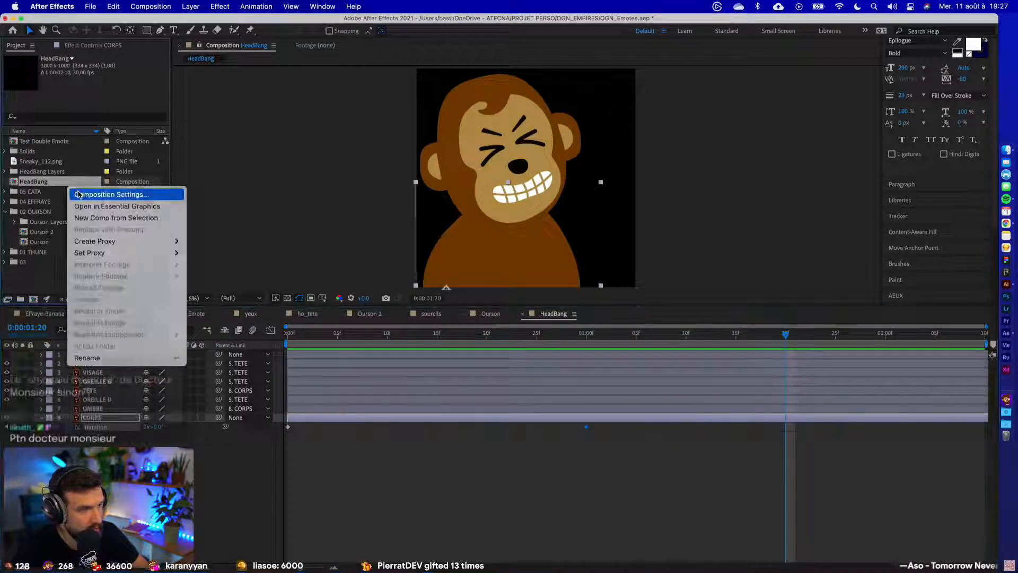
left_click(78, 195)
left_click(428, 340)
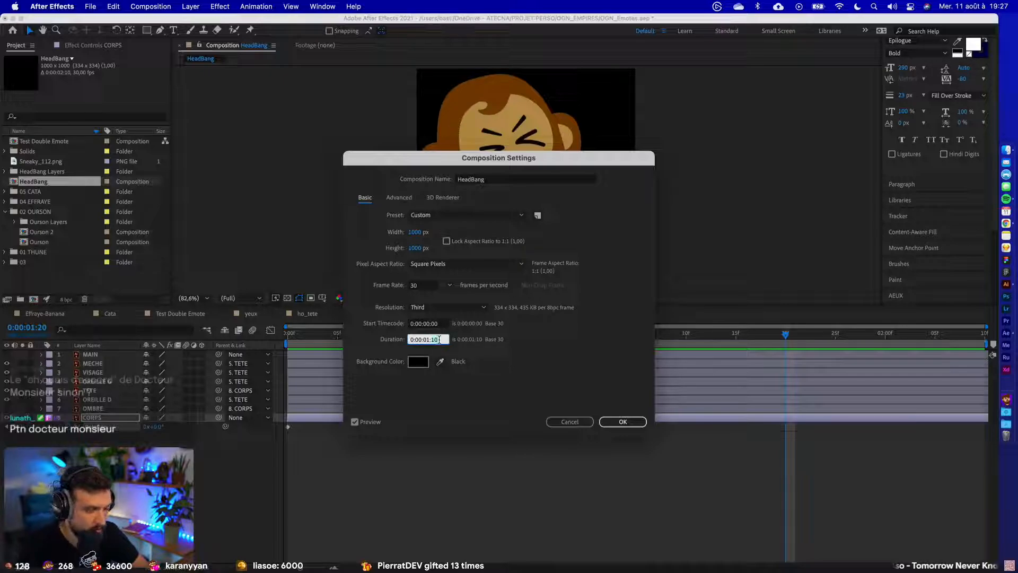
type("00")
key("Return")
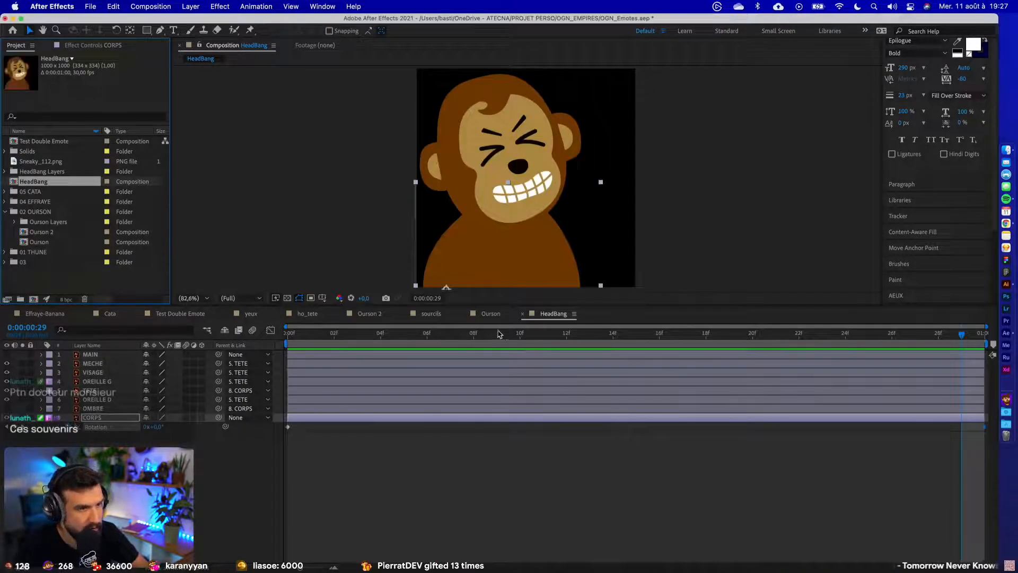
- Rotate the CORPS layer clockwise at frame 16 to add a middle rotation keyframe, and preview the animation
left_click_drag(625, 334, 659, 334)
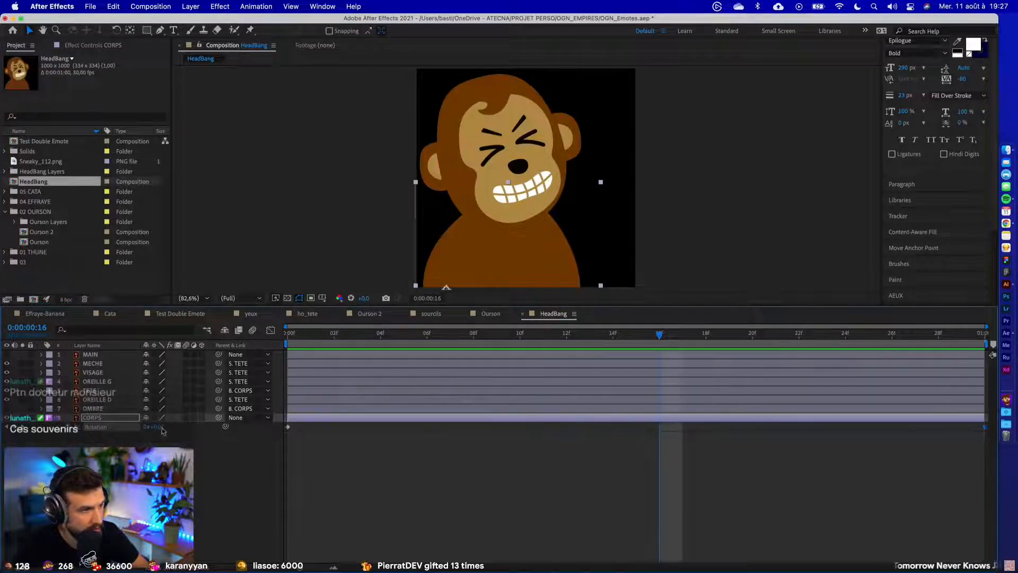
left_click_drag(160, 427, 171, 427)
key("space")
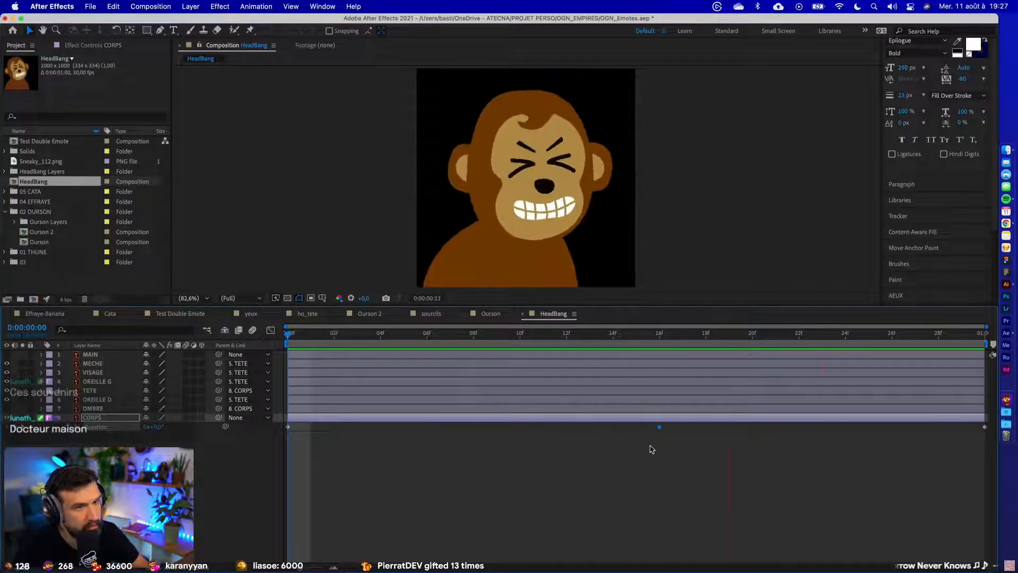
- Move the middle CORPS rotation keyframe to frame 14 and preview the timing
left_click_drag(659, 428, 618, 431)
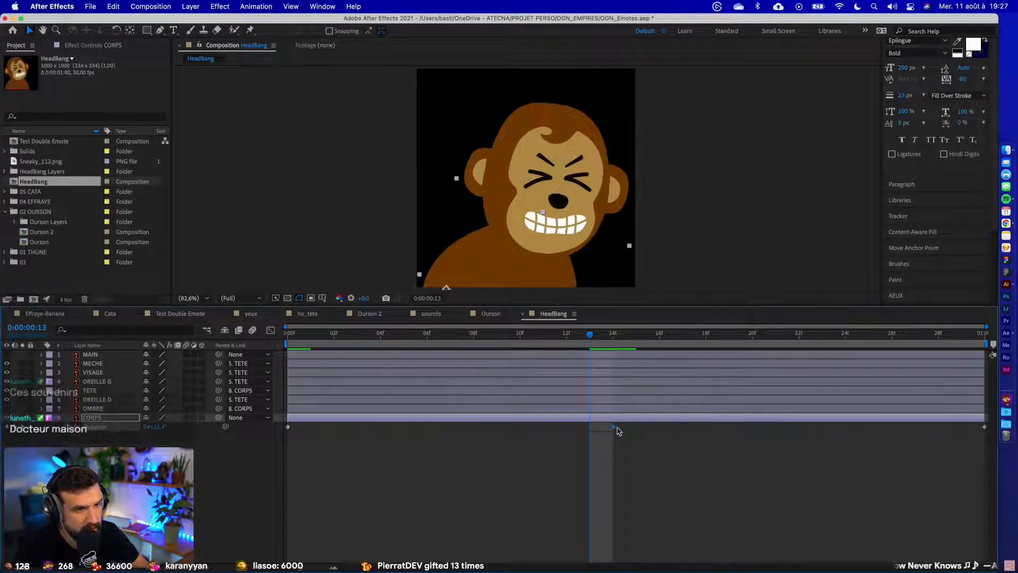
key("space")
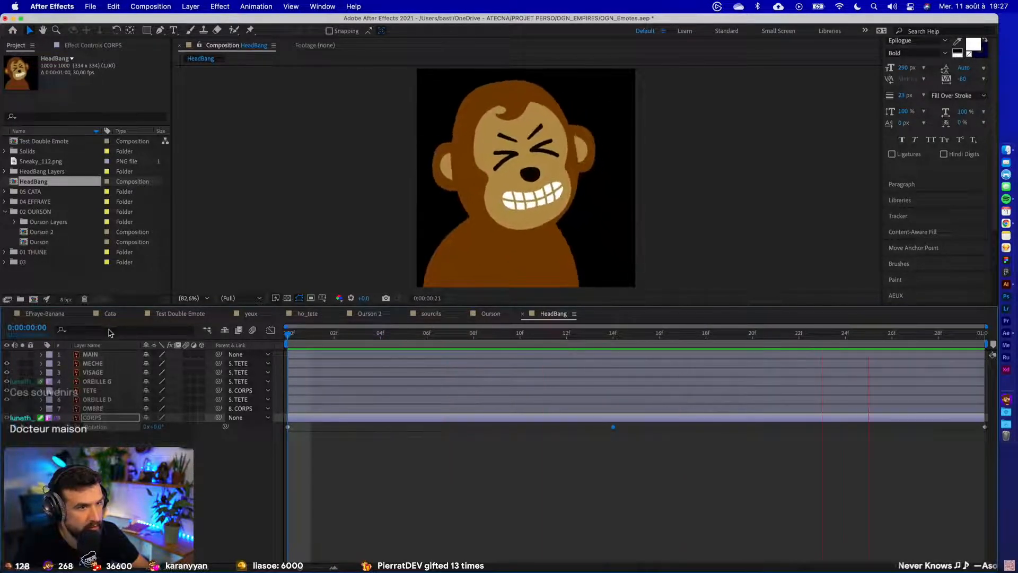
key("space")
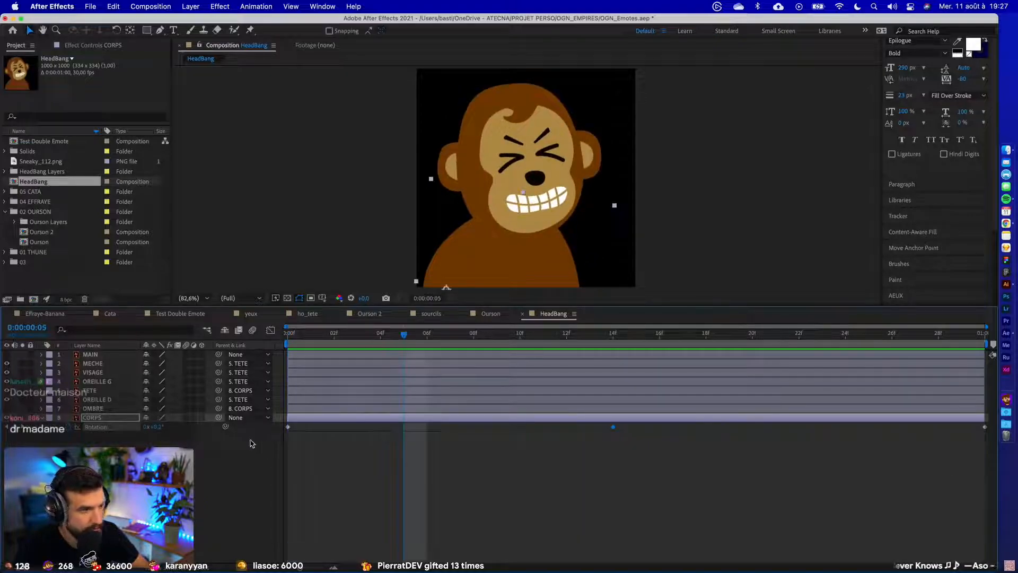
- Apply Easy Ease to all three rotation keyframes of the CORPS layer
left_click_drag(285, 434, 1009, 427)
key("F9")
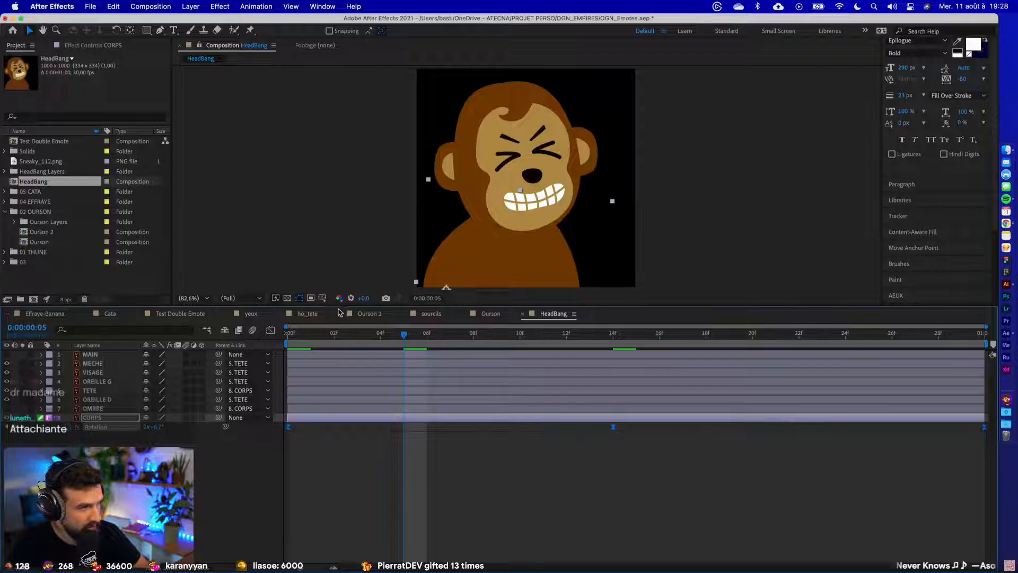
- View the metal.gif reference in Finder, return to After Effects and check the CORPS motion up to frame 14
key("super+Tab")
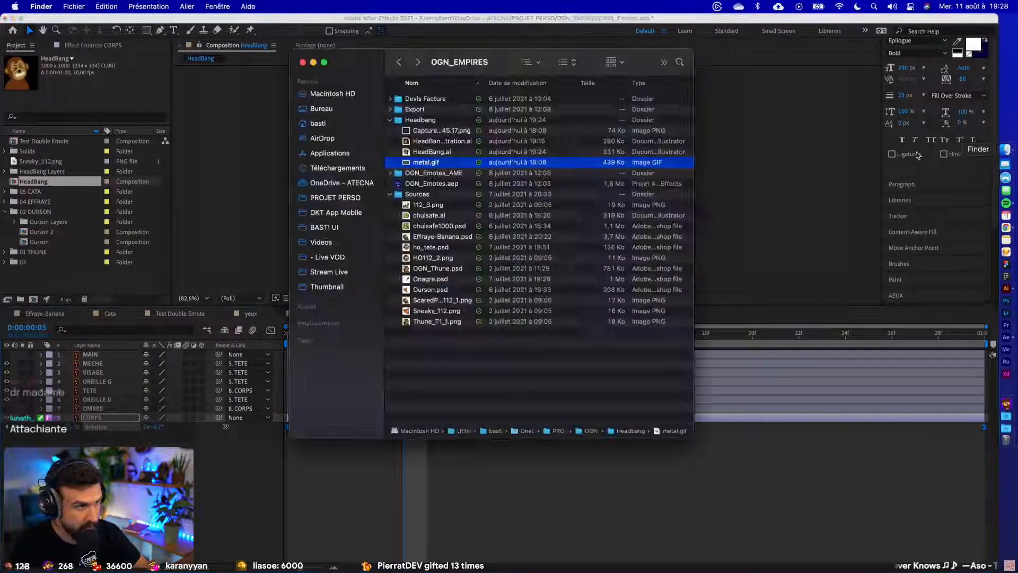
key("space")
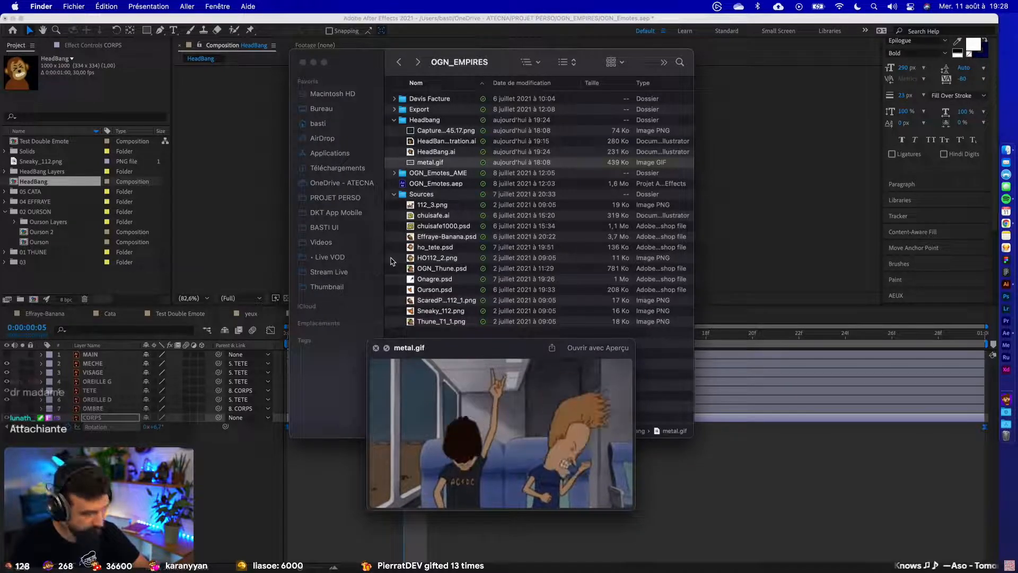
key("space")
key("super+Tab")
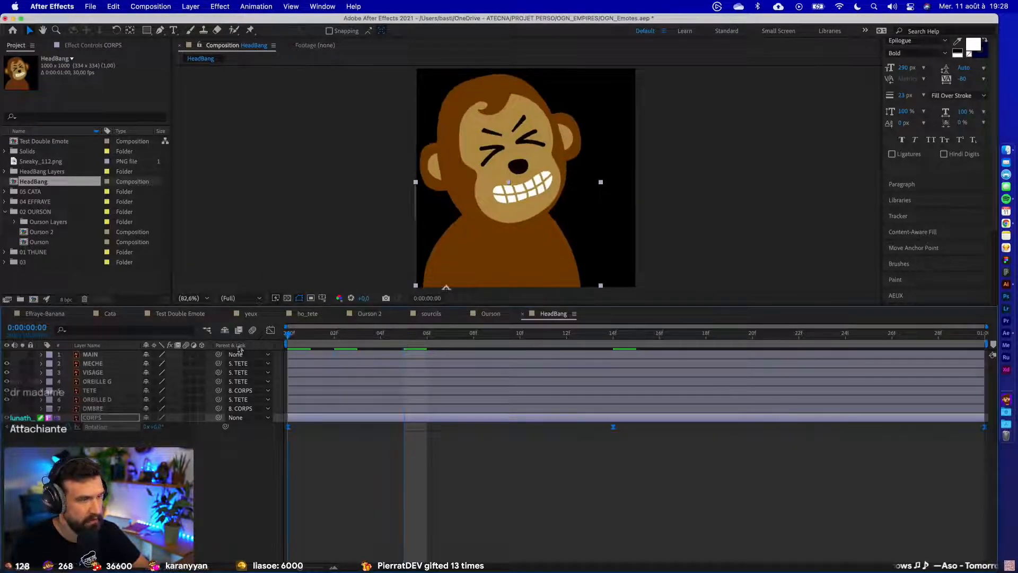
left_click(559, 336)
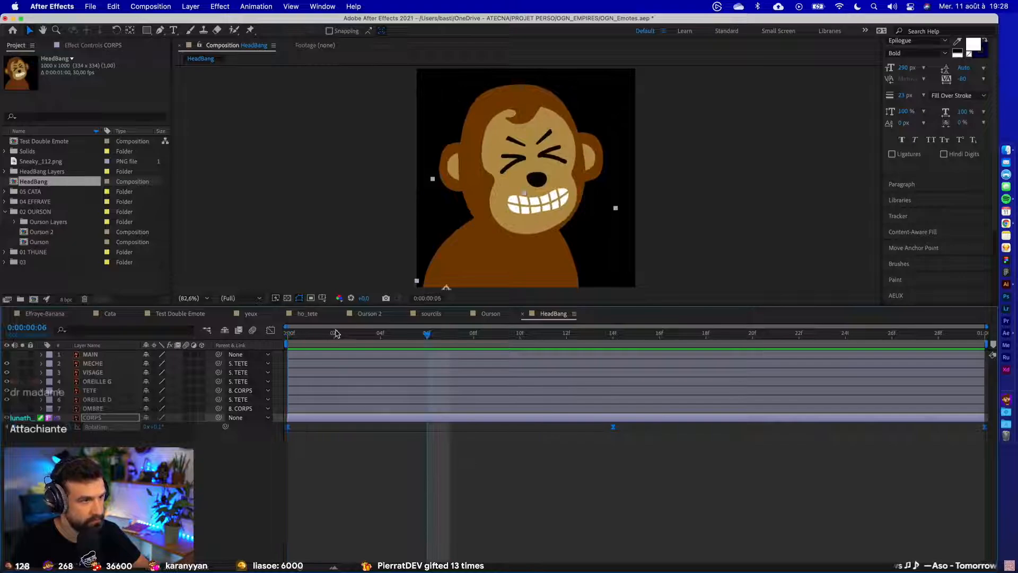
left_click_drag(559, 340, 608, 342)
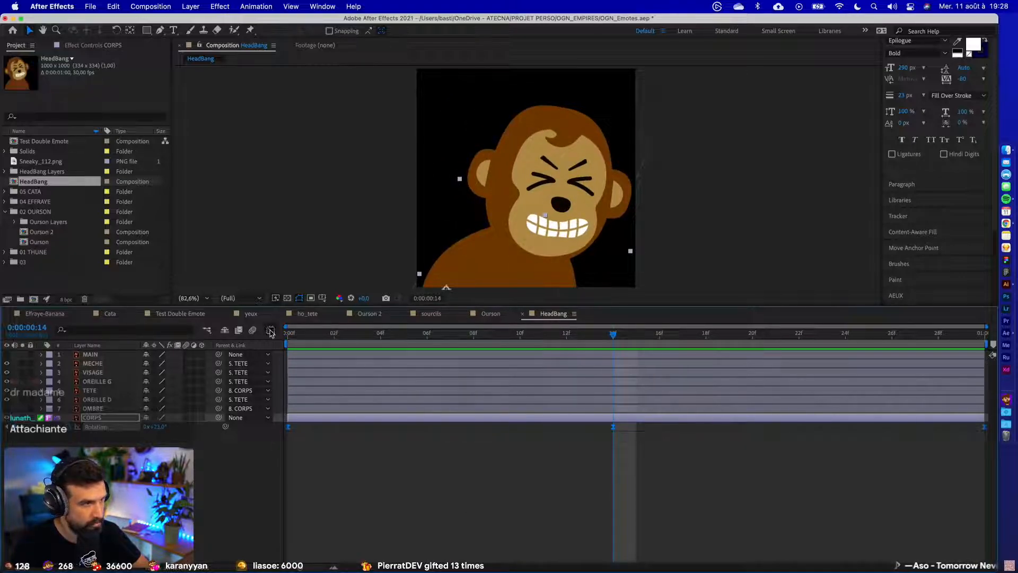
- Try a sharper ease out of the frame 14 CORPS keyframe with a longer ease into the last one, and preview it
left_click(270, 332)
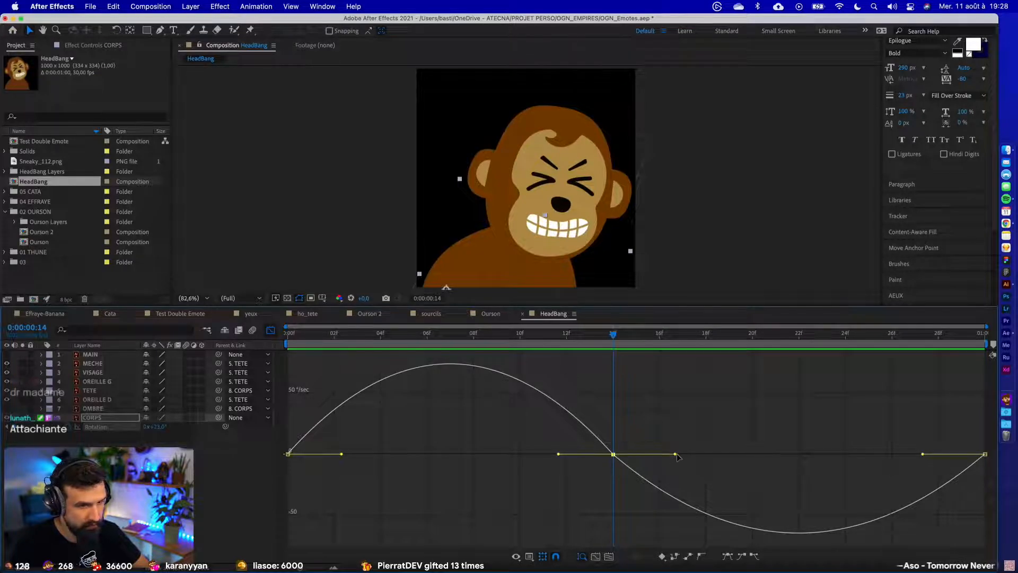
left_click_drag(674, 454, 628, 456)
left_click_drag(923, 459, 833, 458)
key("space")
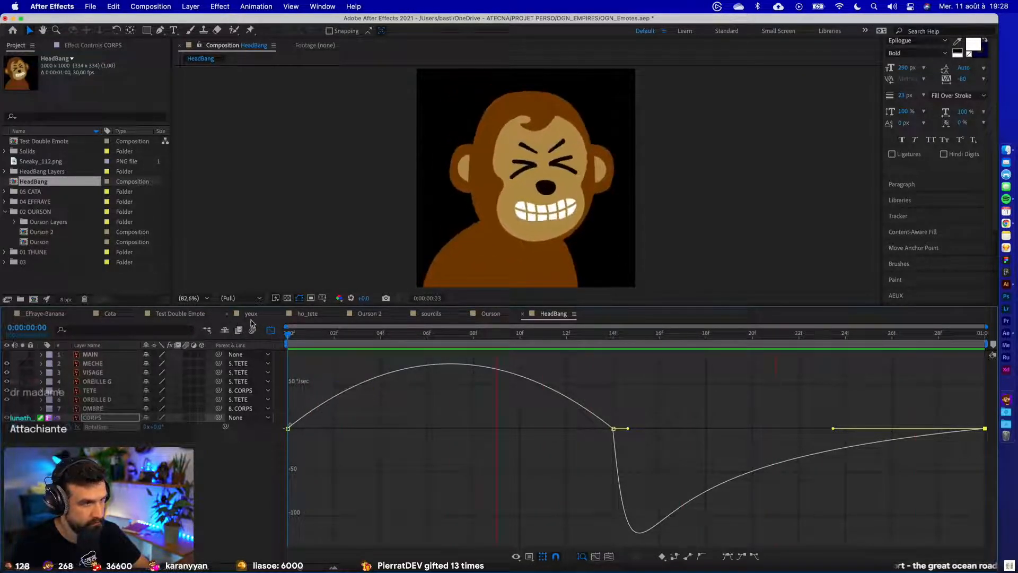
left_click(270, 330)
key("super+z")
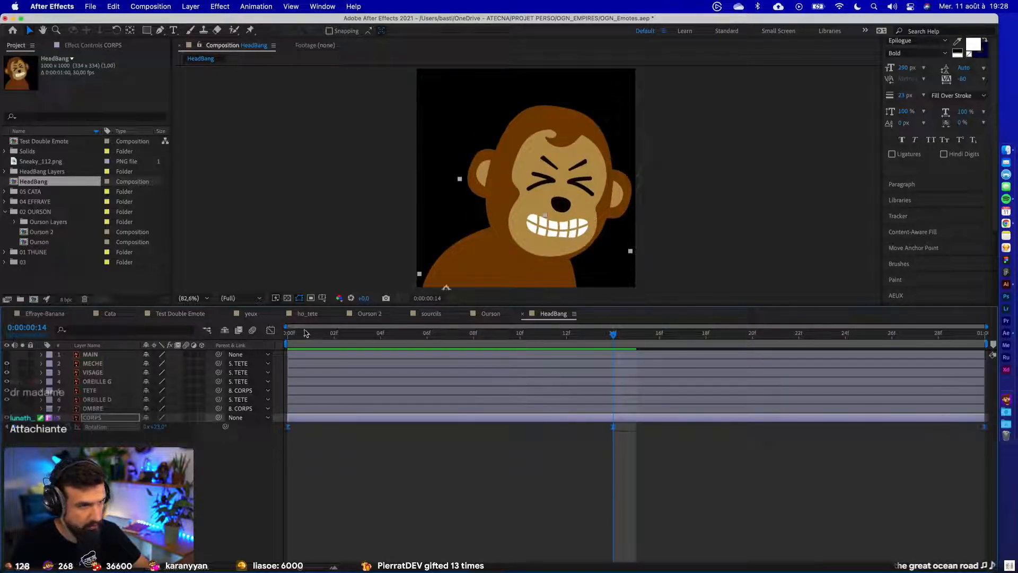
- Lengthen the eases of all CORPS rotation keyframes in the speed graph so speed peaks mid-swing, and preview the result
left_click(270, 332)
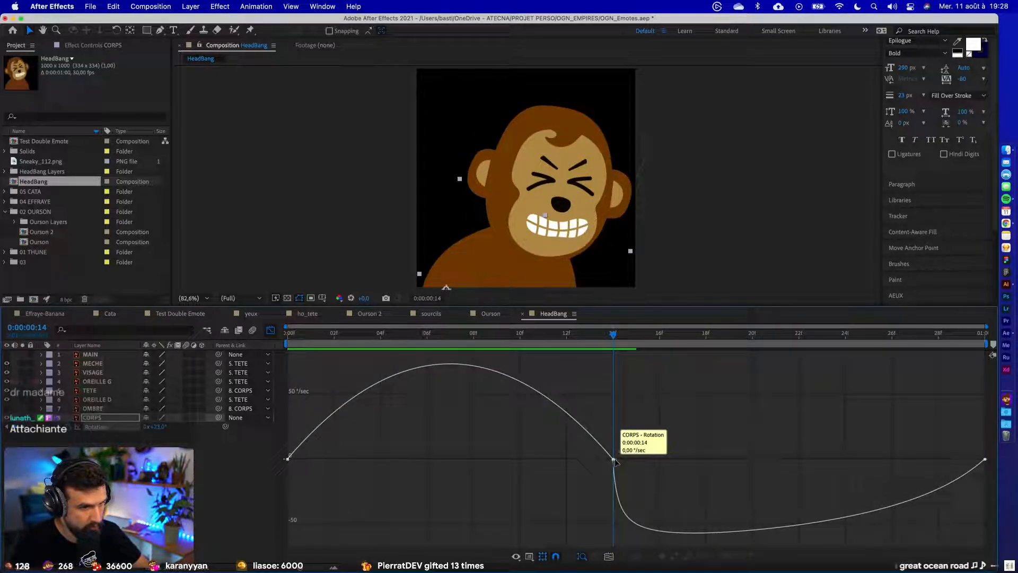
left_click(97, 429)
left_click_drag(341, 459, 468, 467)
left_click_drag(561, 472, 511, 470)
key("space")
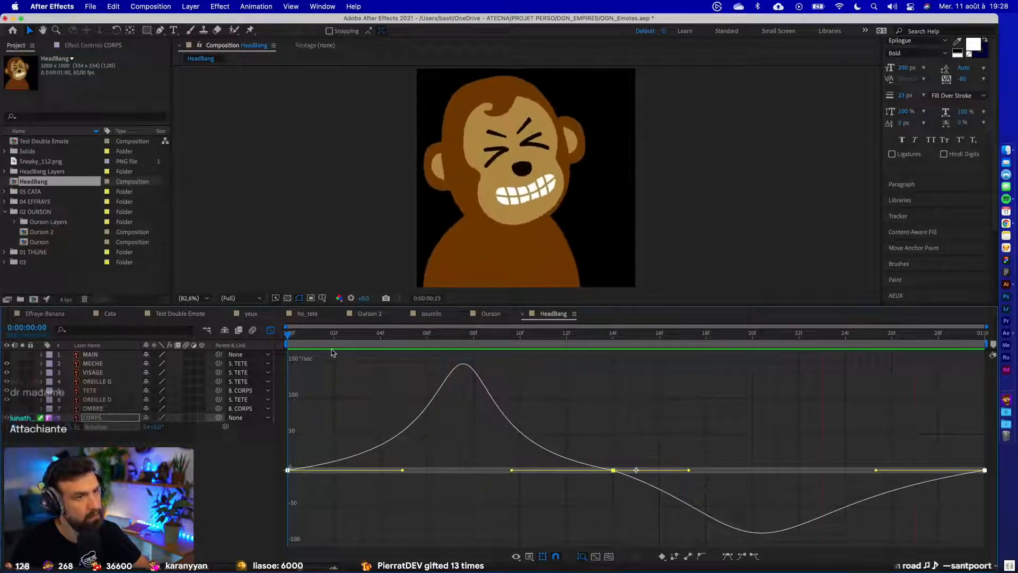
left_click(270, 331)
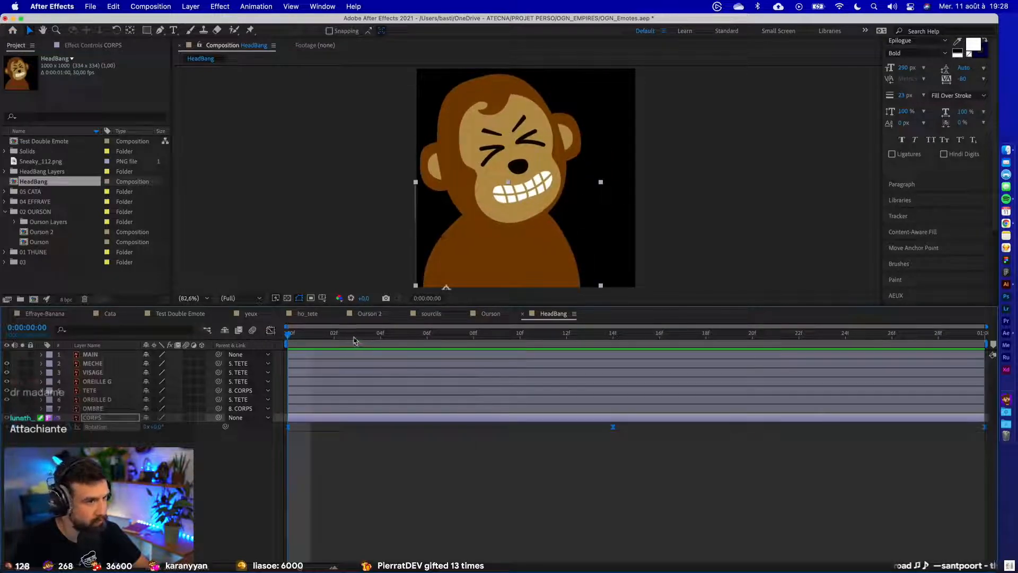
key("space")
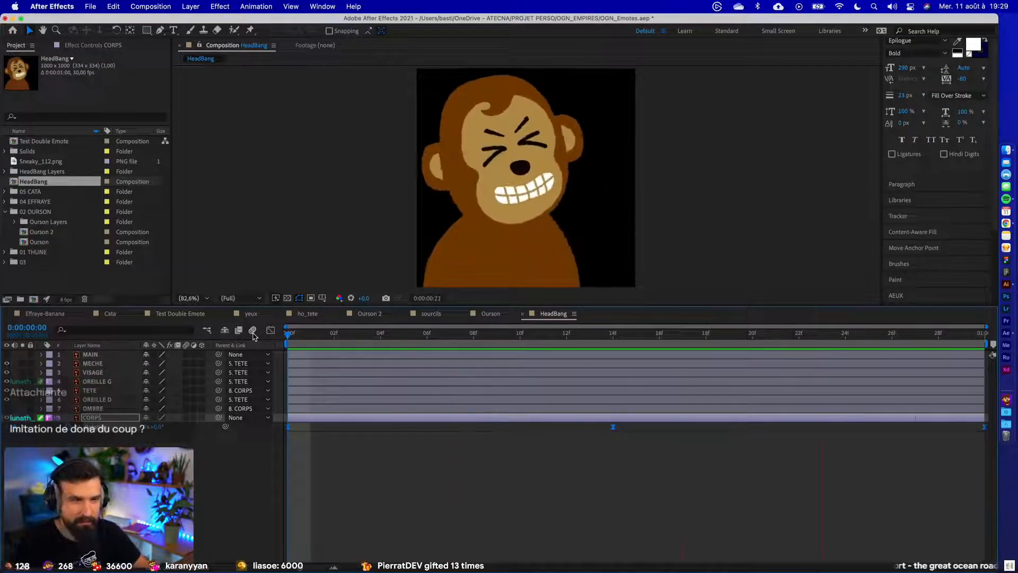
- Keyframe the TETE layer's rotation at the first frame and rotate the head slightly counterclockwise at frame 14
left_click(419, 469)
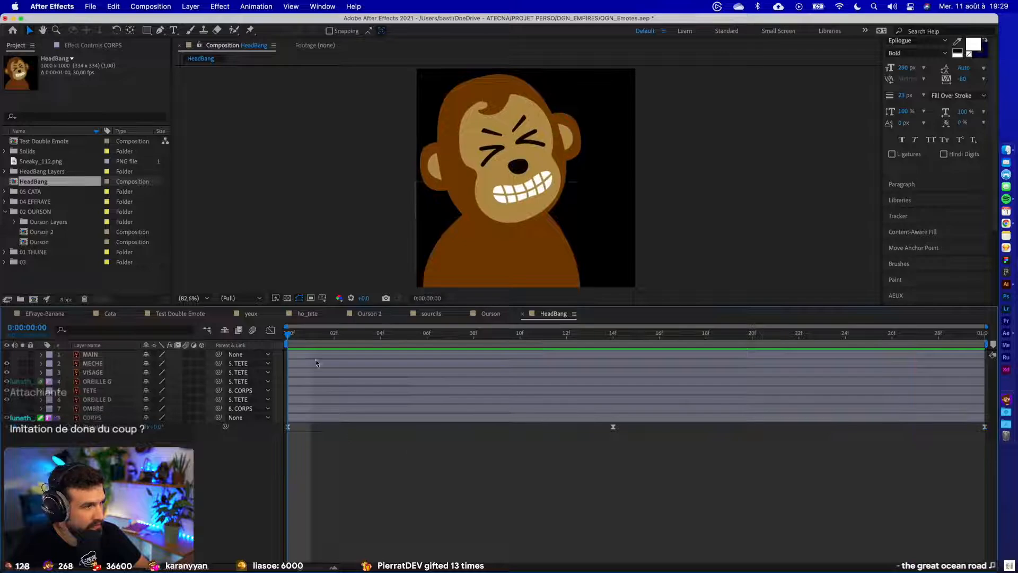
left_click(301, 411)
left_click(301, 400)
left_click(304, 392)
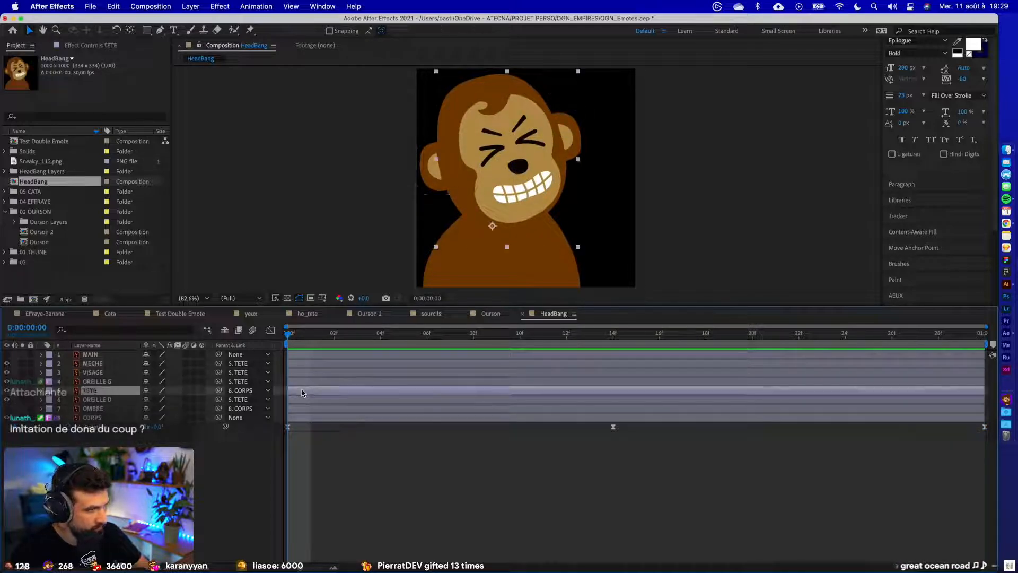
key("r")
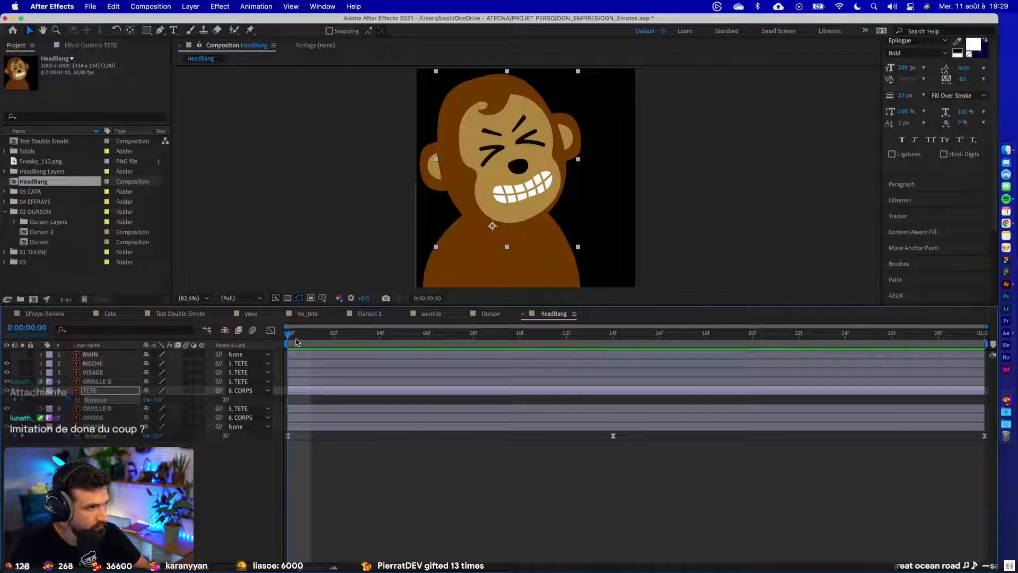
left_click_drag(296, 341, 613, 335)
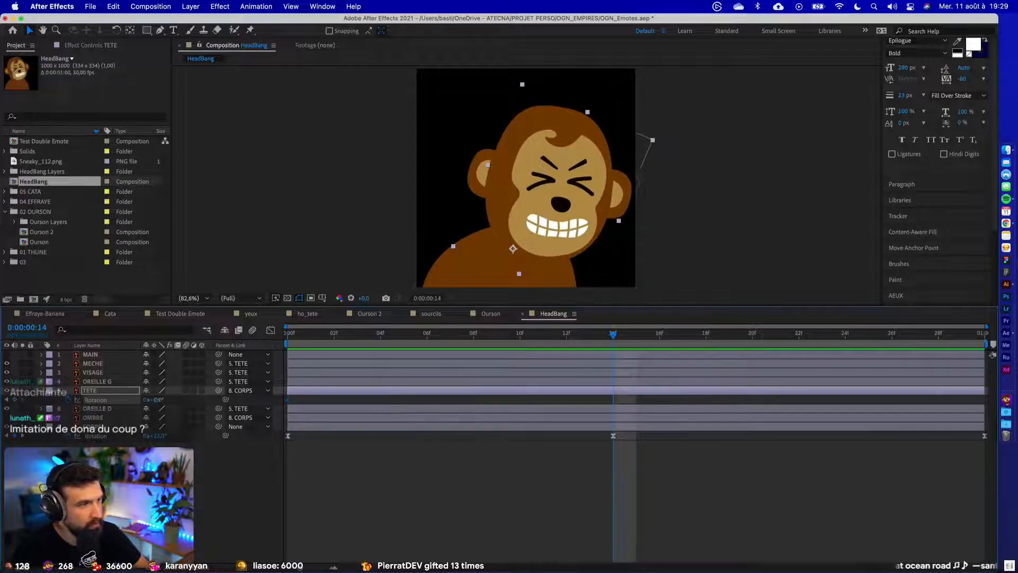
left_click_drag(158, 400, 151, 399)
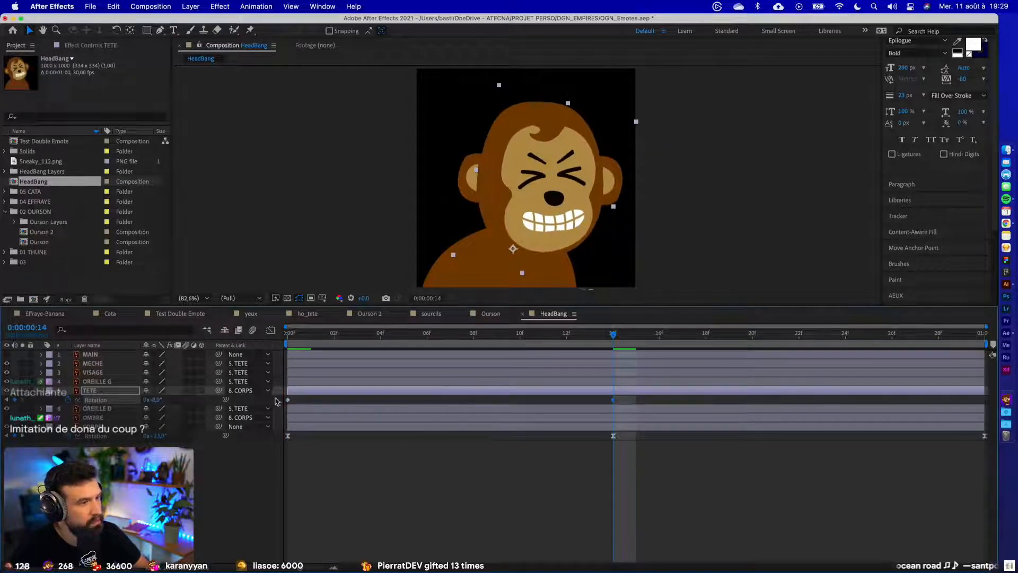
- Copy the first TETE rotation keyframe to the end of the composition and preview the animation
left_click_drag(649, 336, 961, 339)
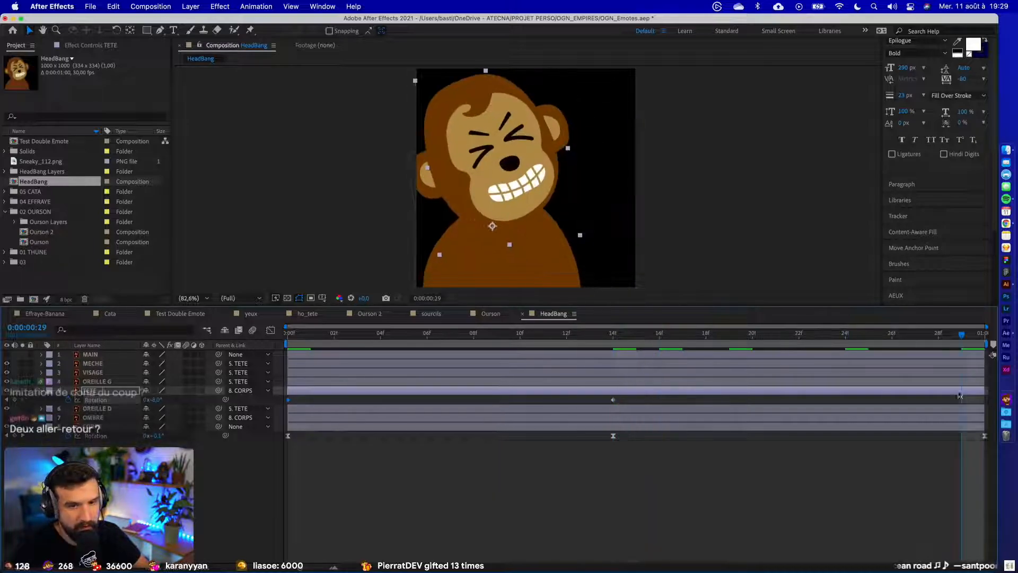
key("super+v")
left_click_drag(964, 400, 980, 403)
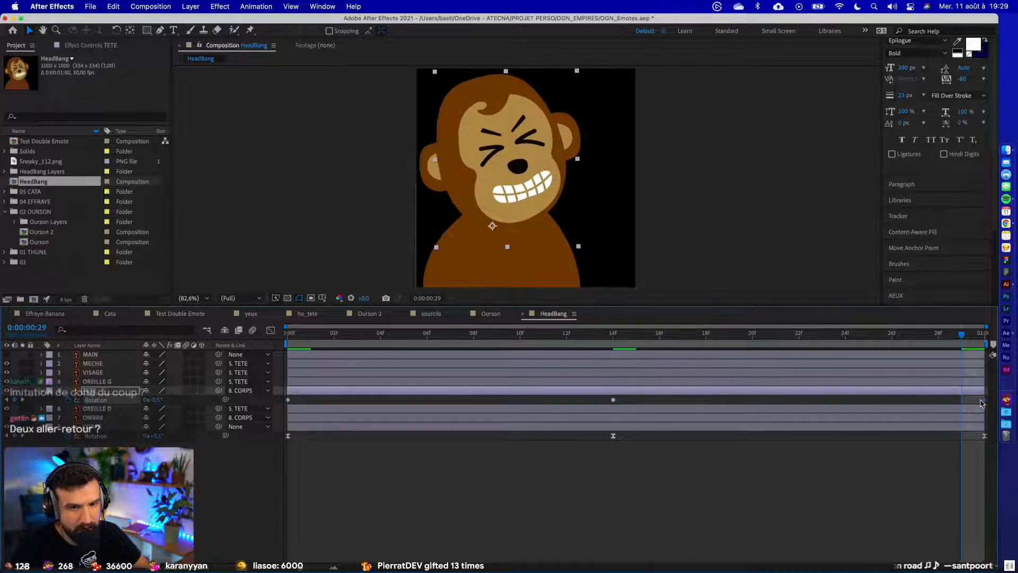
key("space")
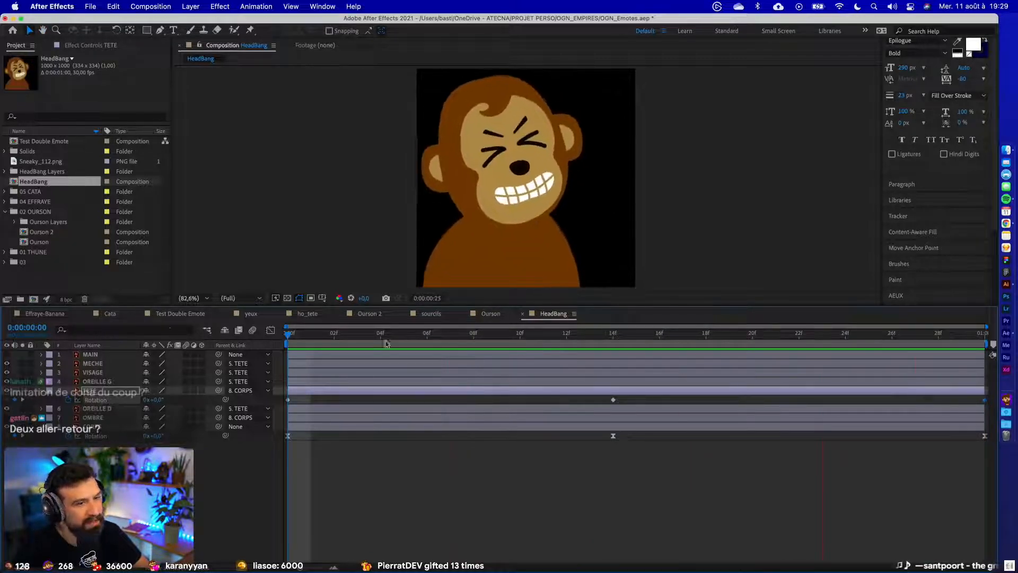
key("space")
- At frame 14, set the CORPS rotation to 13° and the TETE rotation to 12°, and preview the movement
left_click(615, 334)
left_click(611, 435)
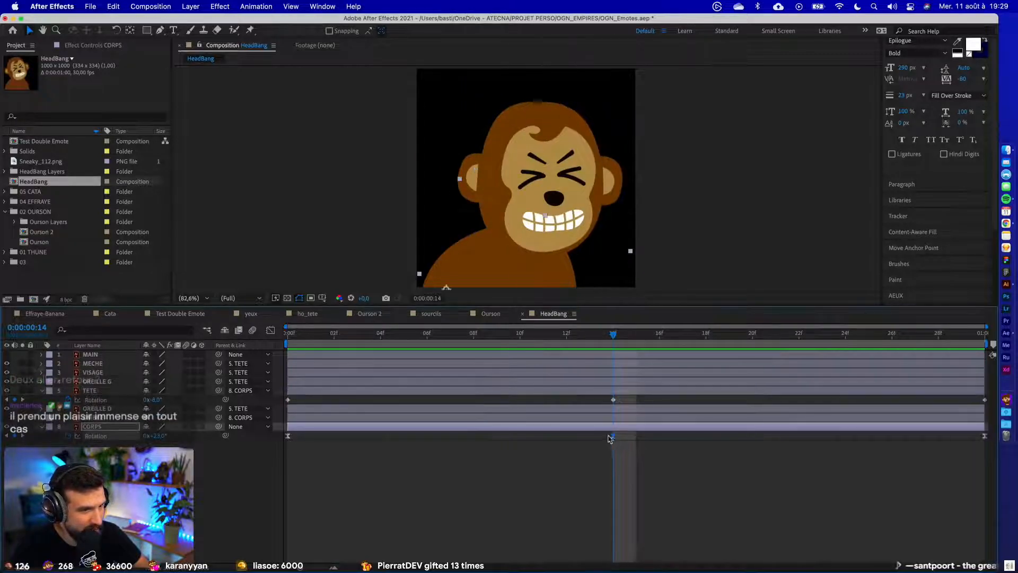
left_click(157, 436)
key("shift+Down")
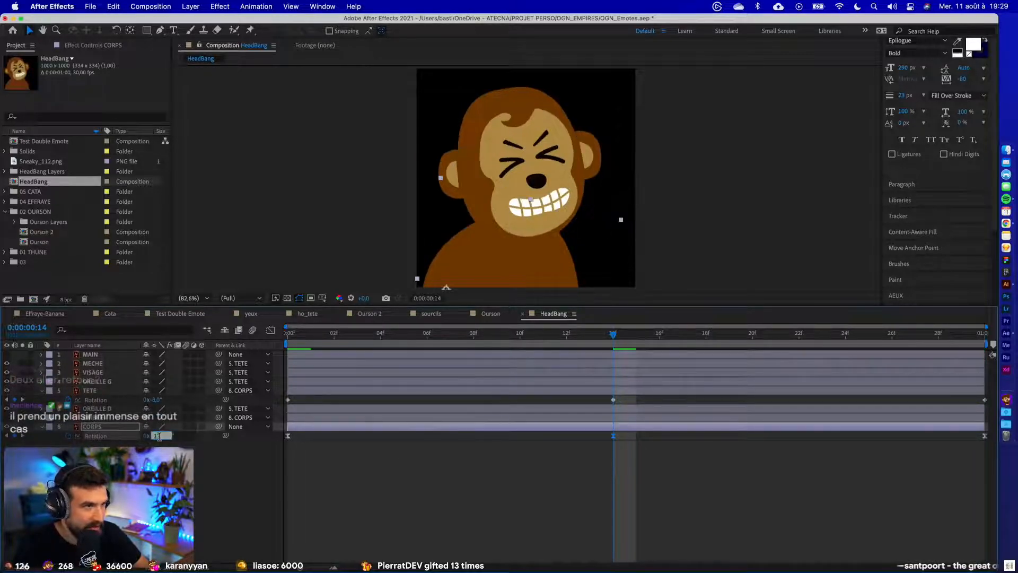
left_click(157, 400)
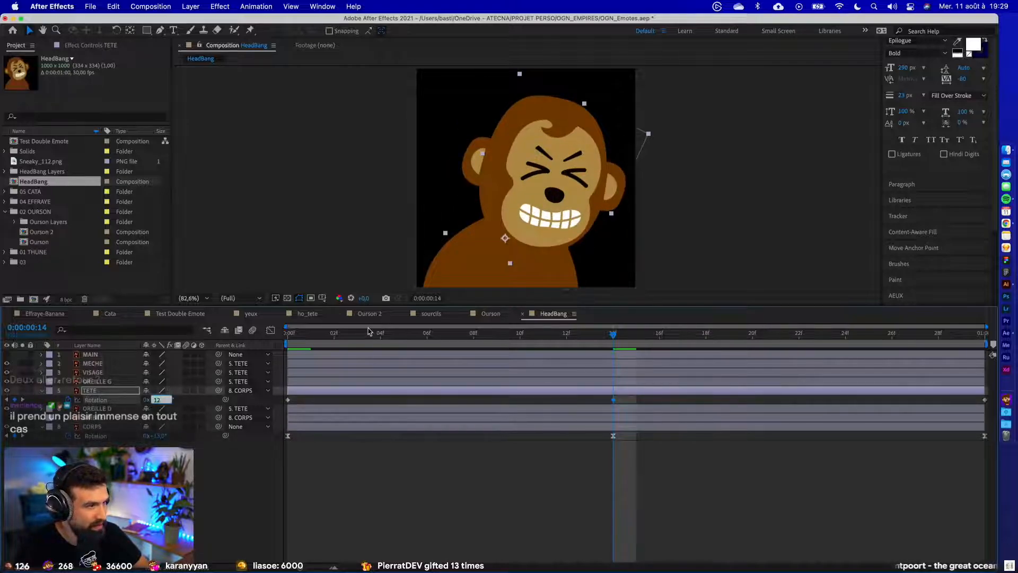
key("Return")
key("space")
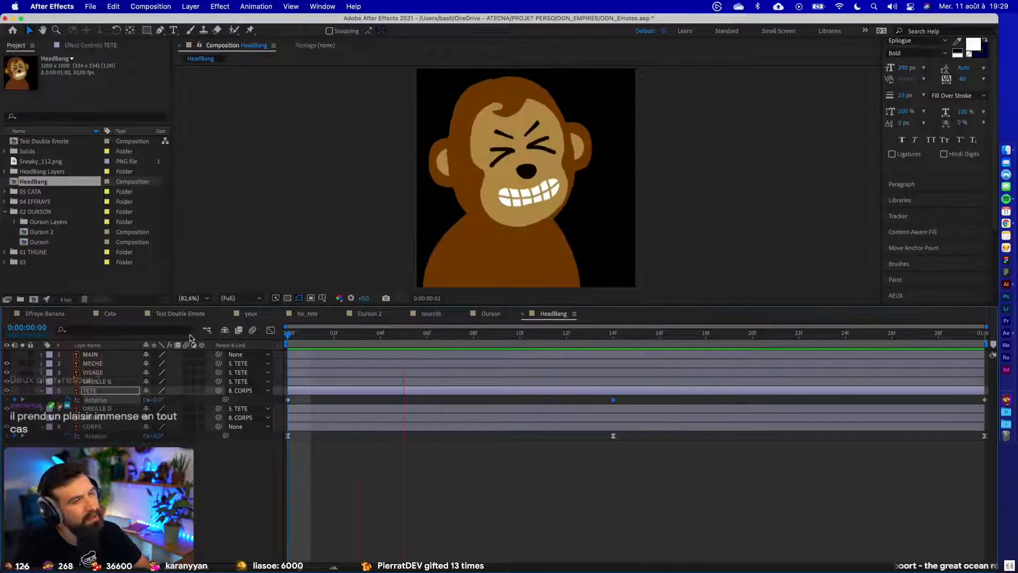
key("space")
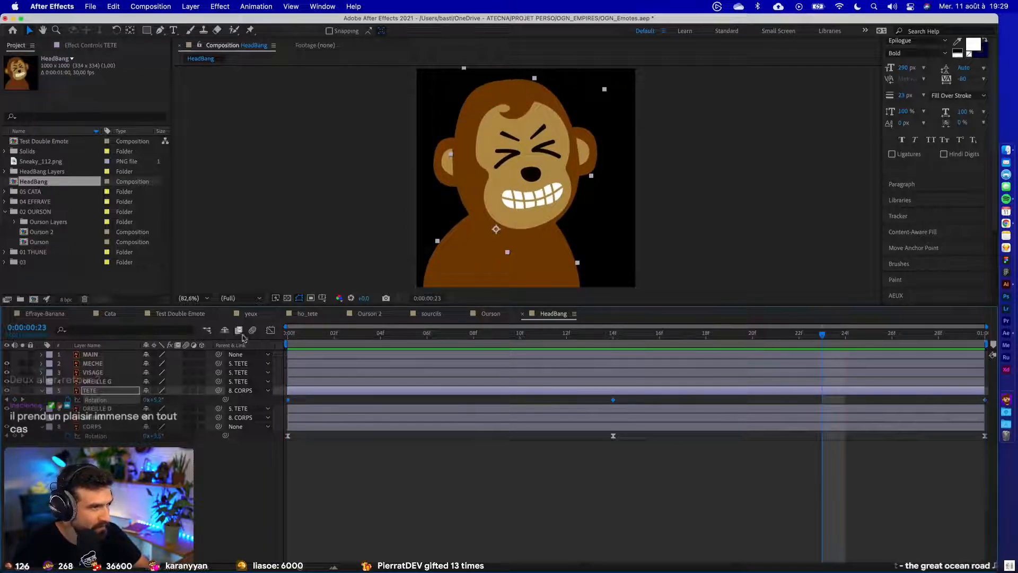
- Apply Easy Ease to all three rotation keyframes of the TETE layer
left_click(270, 329)
left_click(271, 330)
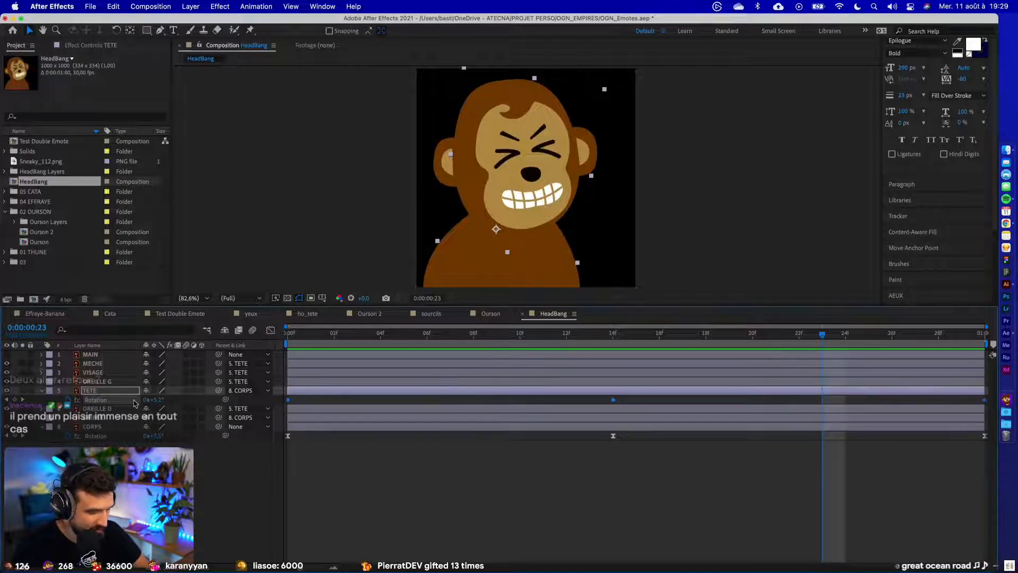
key("F9")
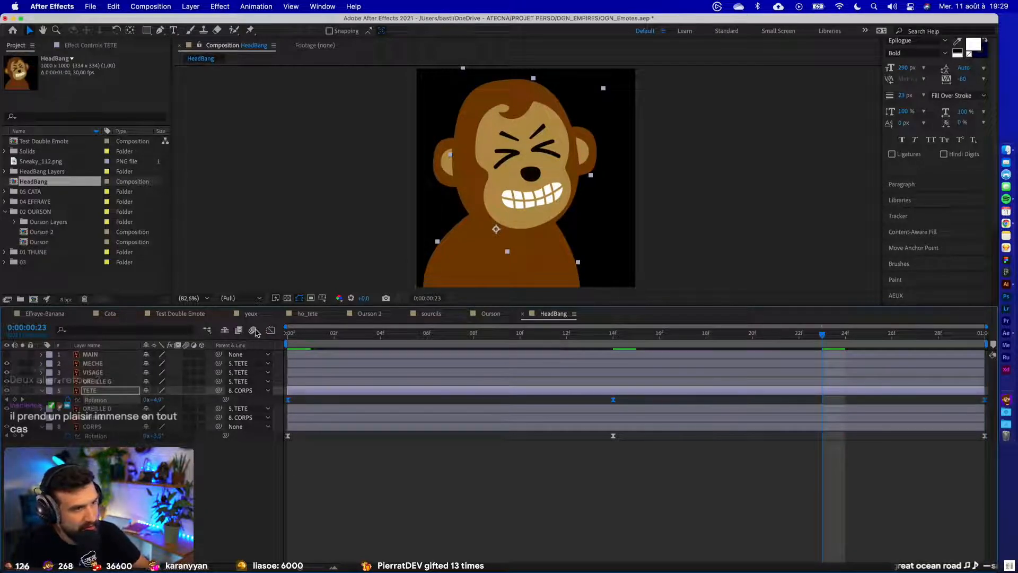
- Lengthen the incoming and outgoing eases of all TETE rotation keyframes in the speed graph, and preview the loop
left_click(270, 330)
left_click(119, 401)
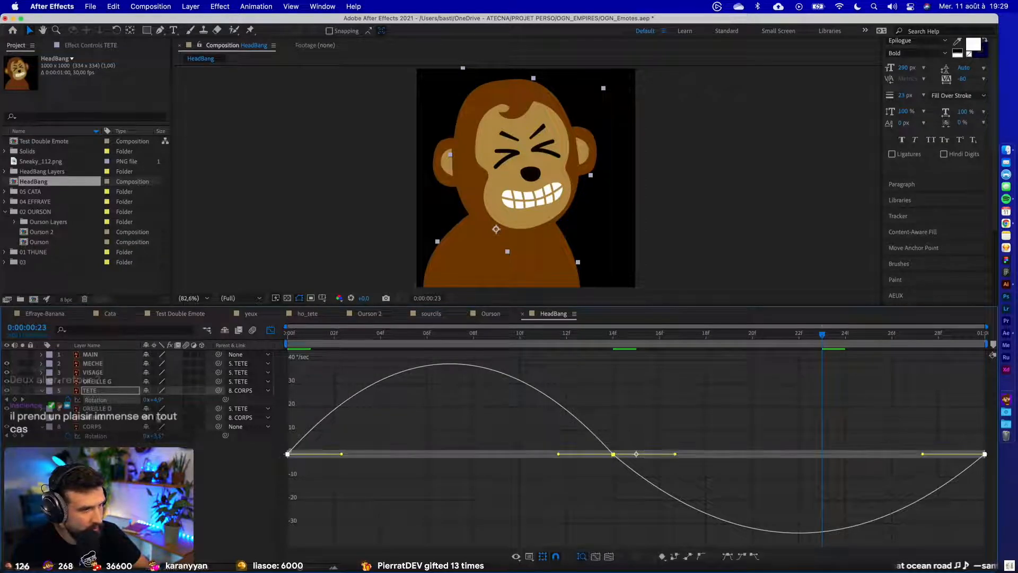
left_click_drag(340, 455, 401, 456)
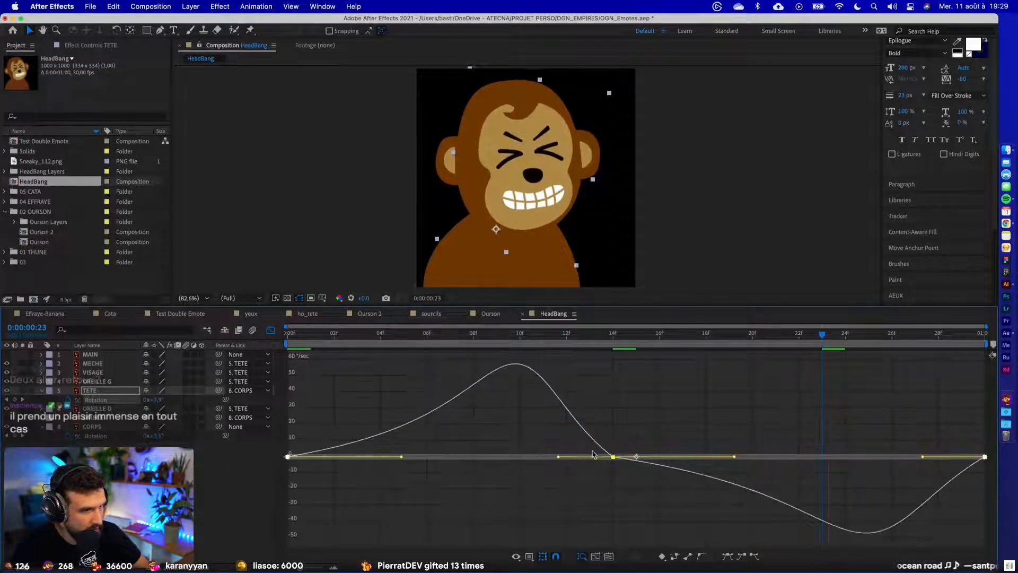
left_click_drag(558, 457, 496, 457)
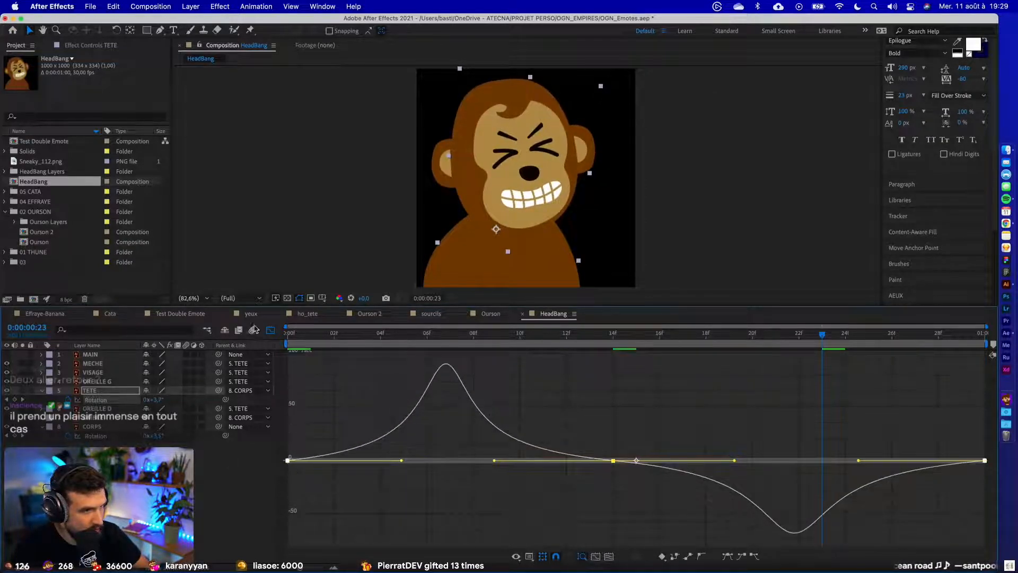
left_click(271, 330)
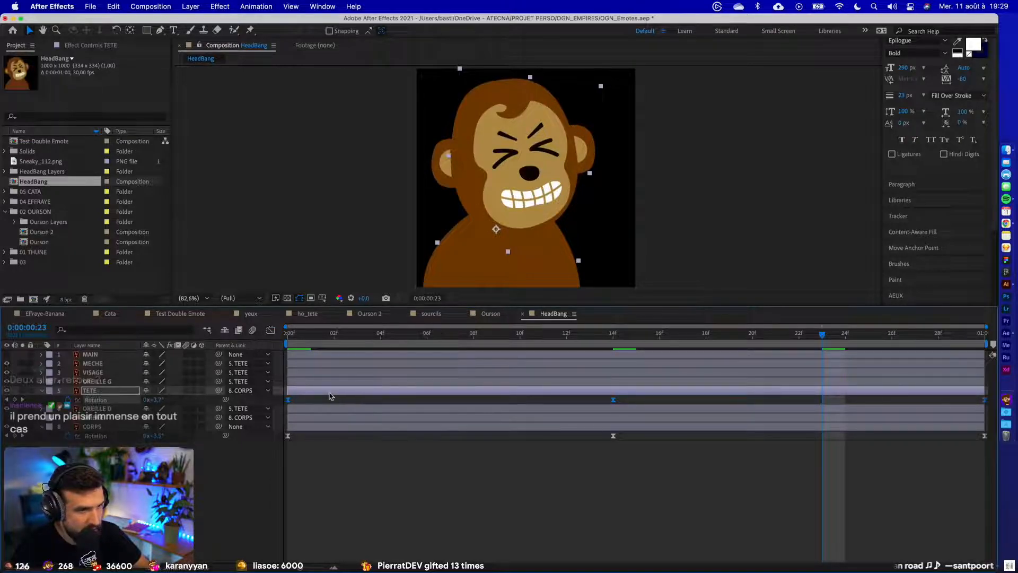
key("space")
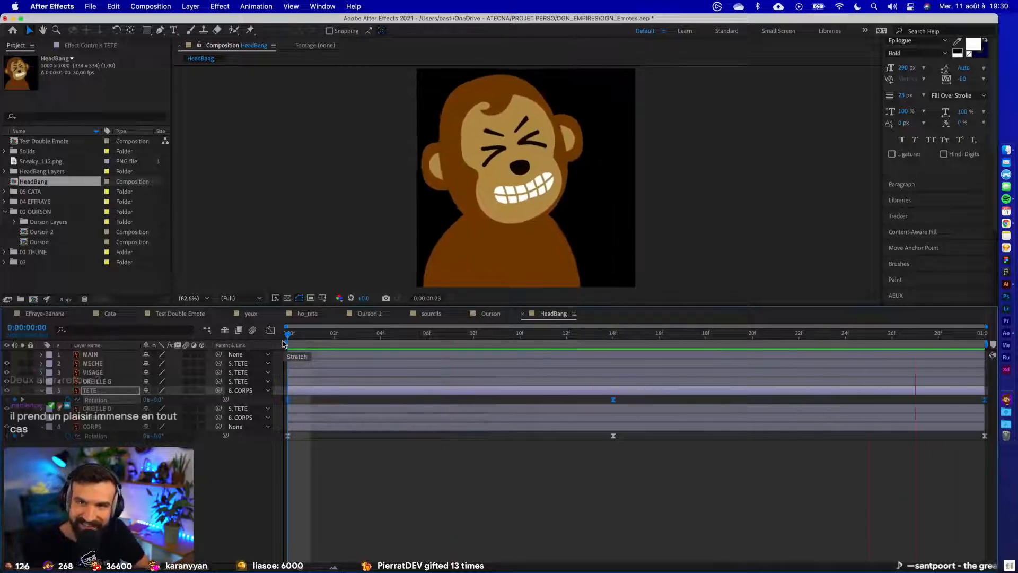
key("space")
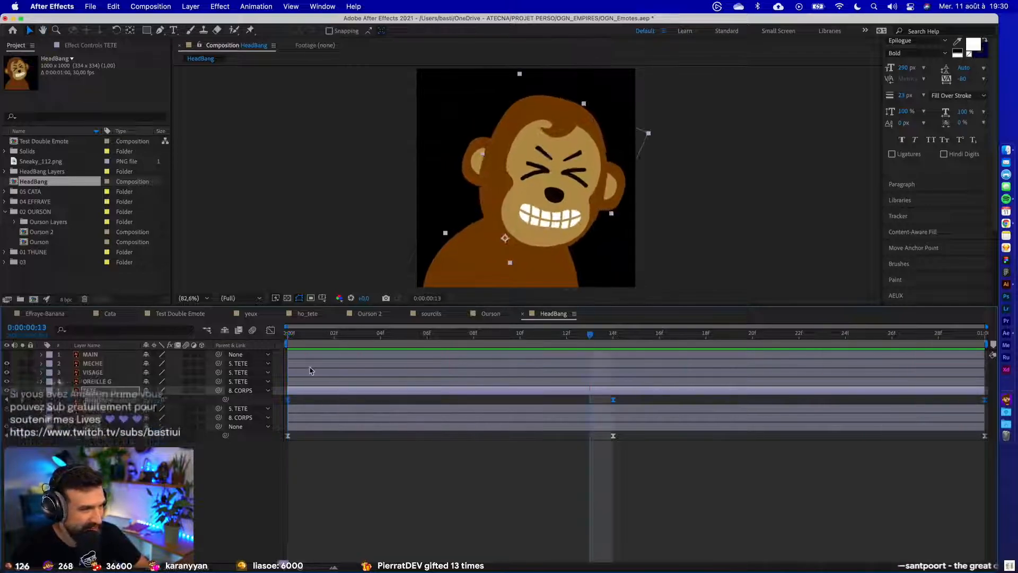
- Add the expression loopOut("cycle") to the rotation of the TETE layer
left_click(69, 399, "alt")
type("l")
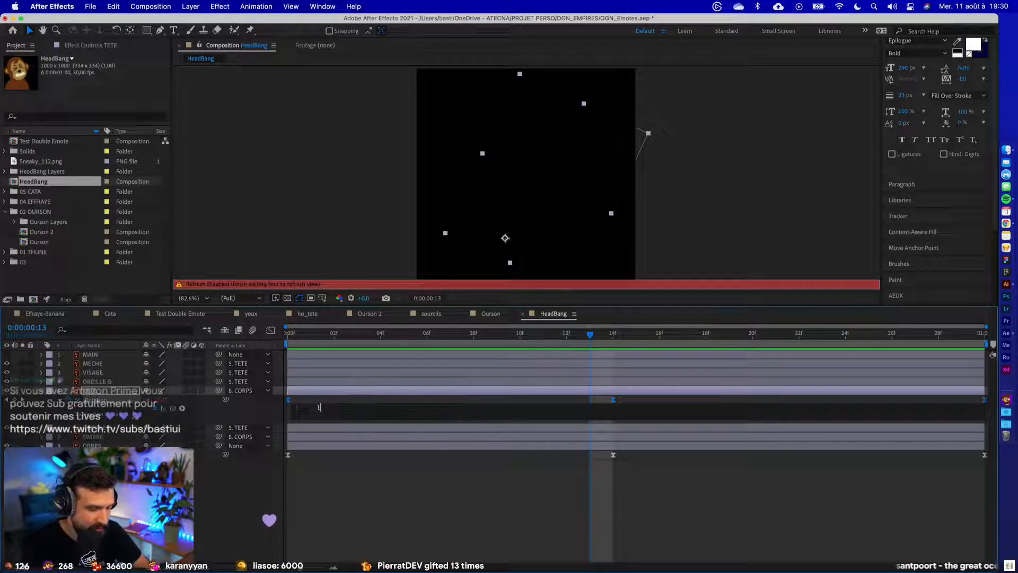
type("oop")
key("Down")
key("Down")
key("Return")
type("\"")
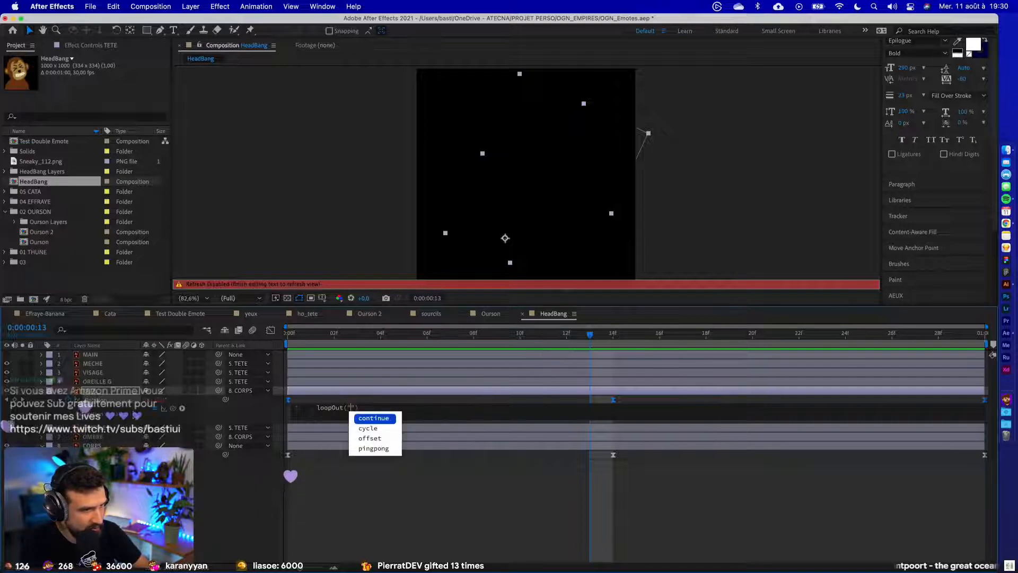
key("Down")
key("Return")
left_click(428, 501)
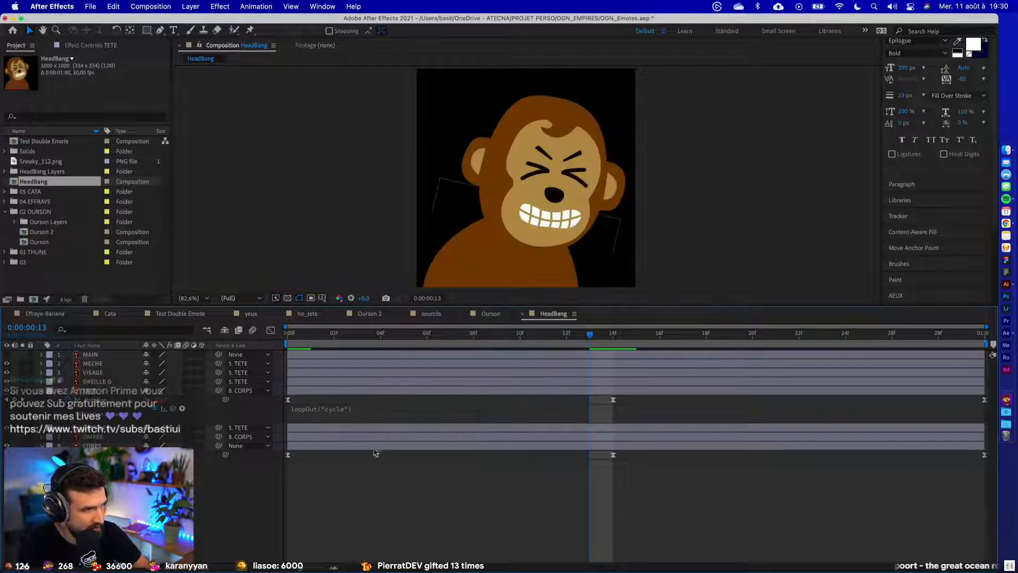
- Try delaying the TETE layer by 2 and then 6 frames, preview the loop, and undo the last shift
left_click_drag(316, 394, 359, 394)
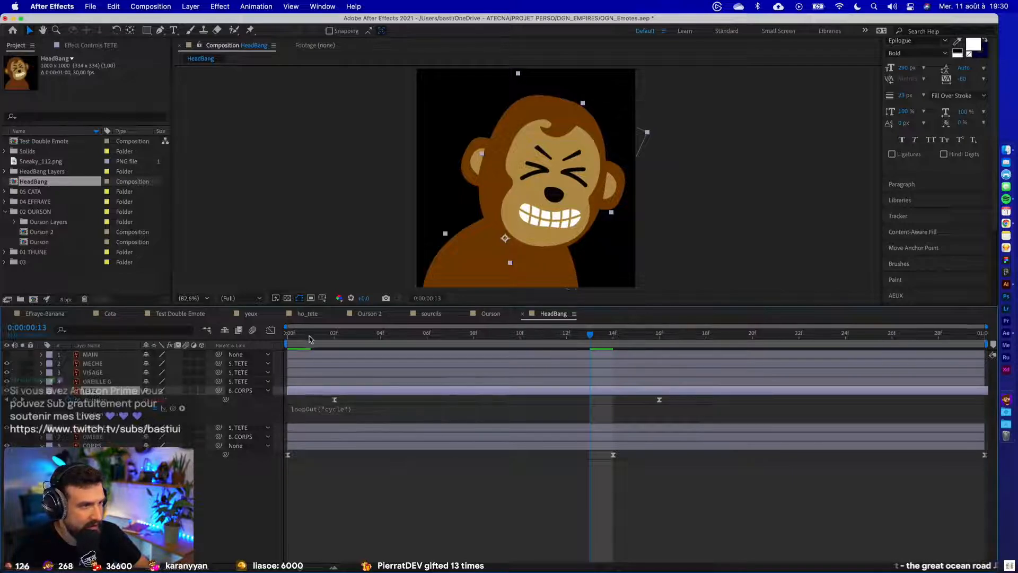
key("space")
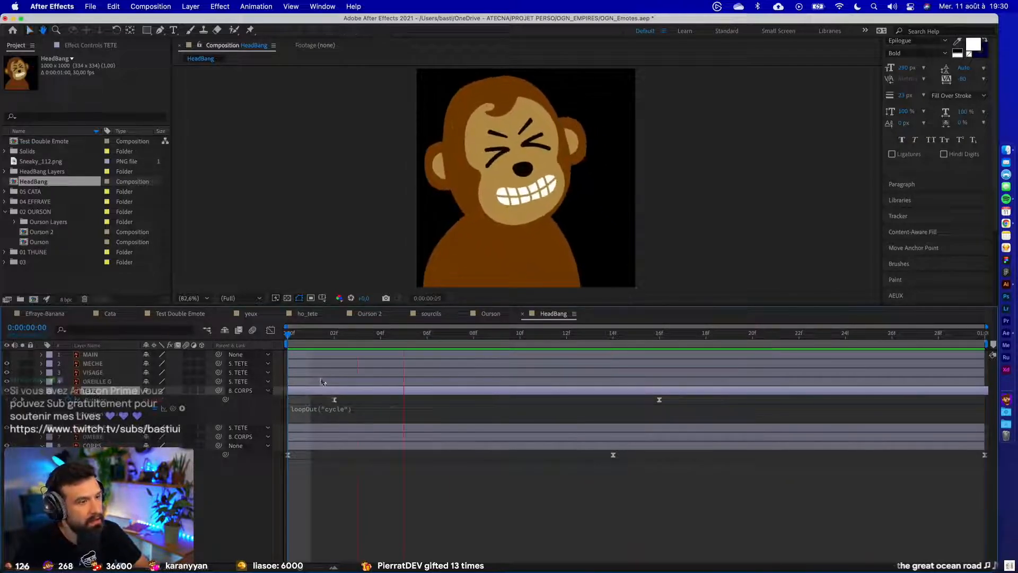
left_click_drag(344, 390, 391, 393)
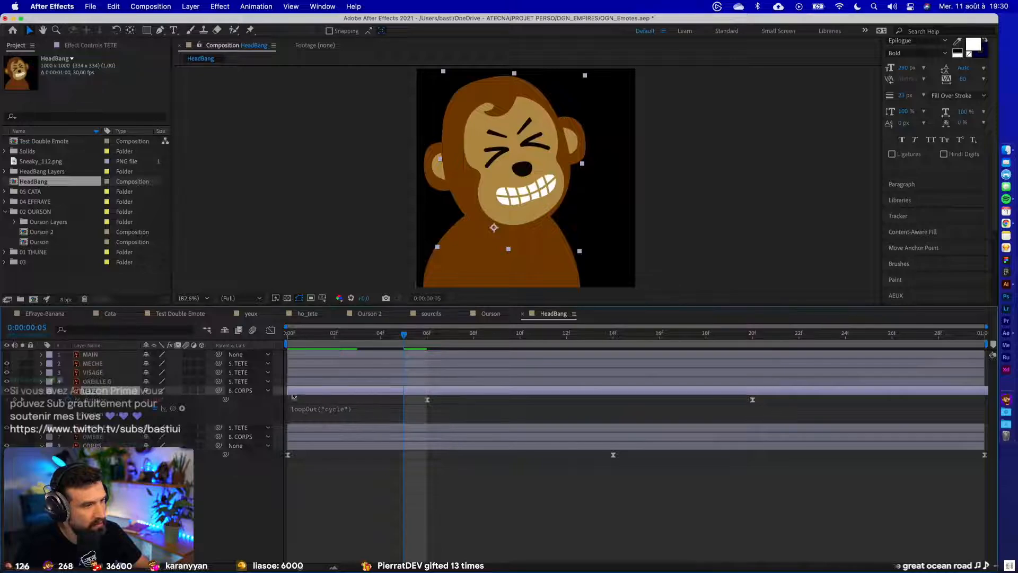
key("space")
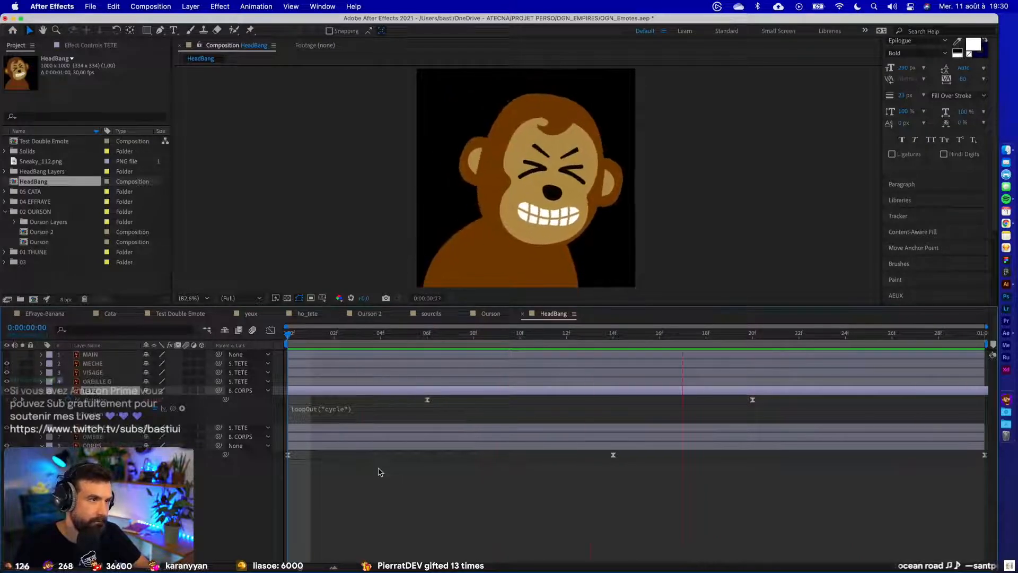
key("space")
key("super+z")
key("super+z")
key("super+z")
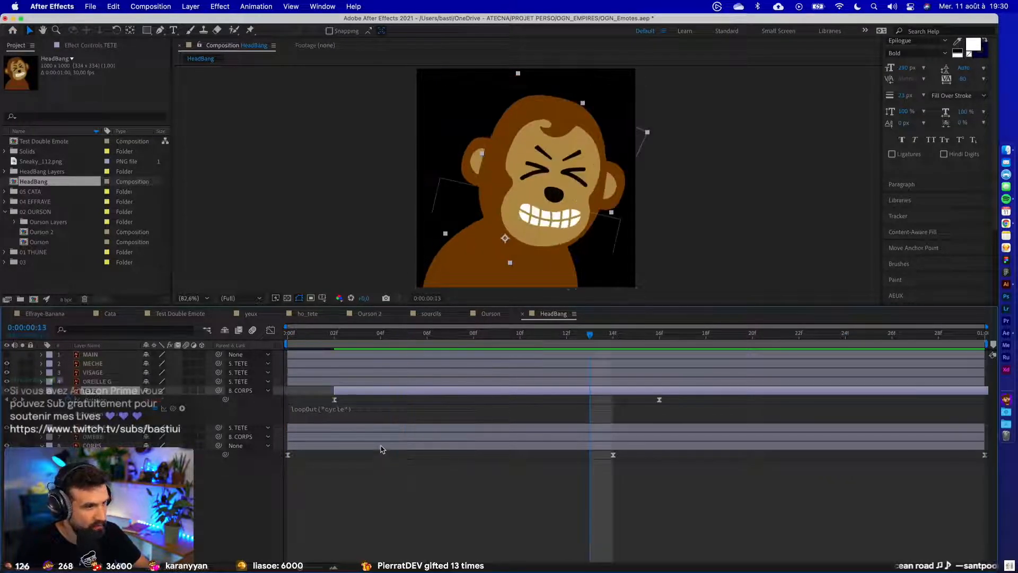
- Slide the TETE layer earlier until its last rotation keyframe sits at frame 6, extend its end to the composition's end, and preview
left_click_drag(895, 393, 349, 394)
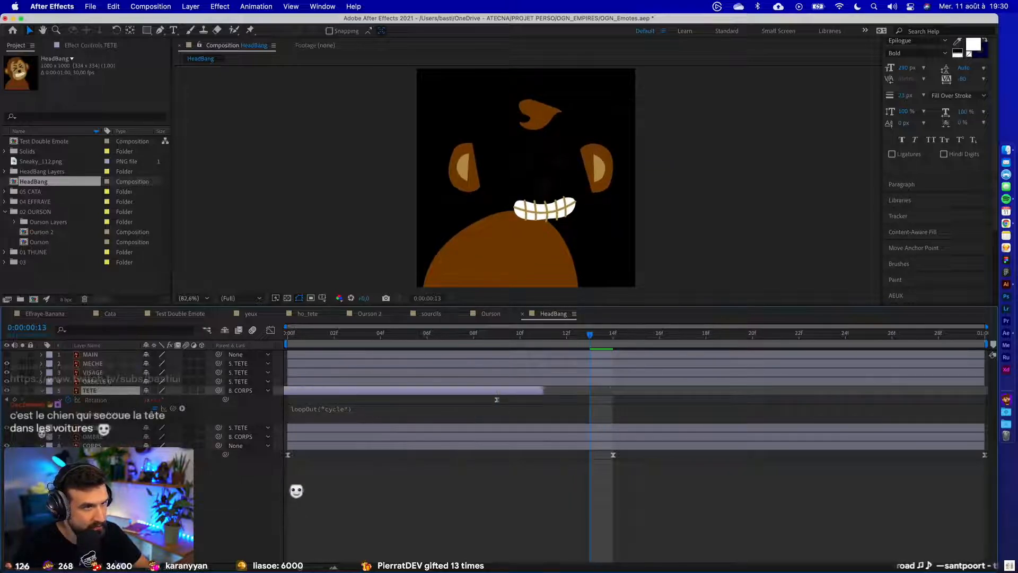
left_click_drag(544, 391, 986, 391)
key("space")
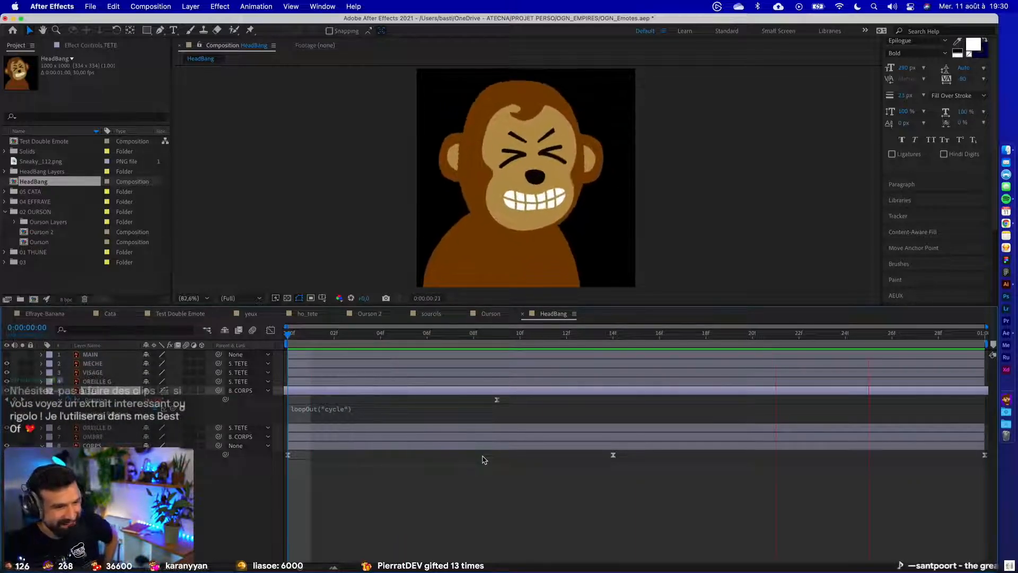
left_click_drag(419, 393, 367, 393)
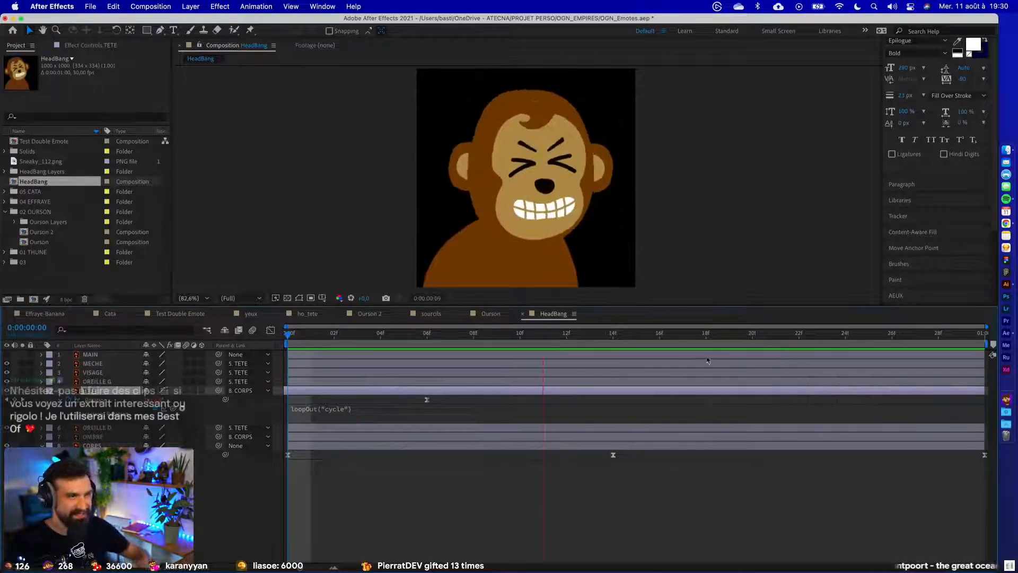
- Increase the head tilt on TETE's middle rotation keyframe, realign the layer's last keyframe to frame 6, and preview the loop
left_click_drag(411, 395, 602, 402)
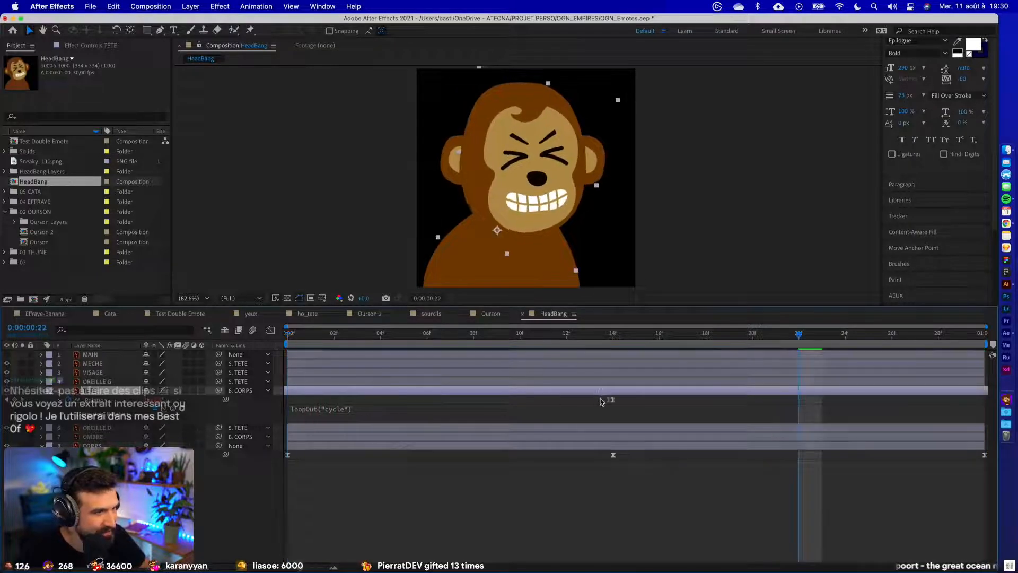
left_click(451, 342)
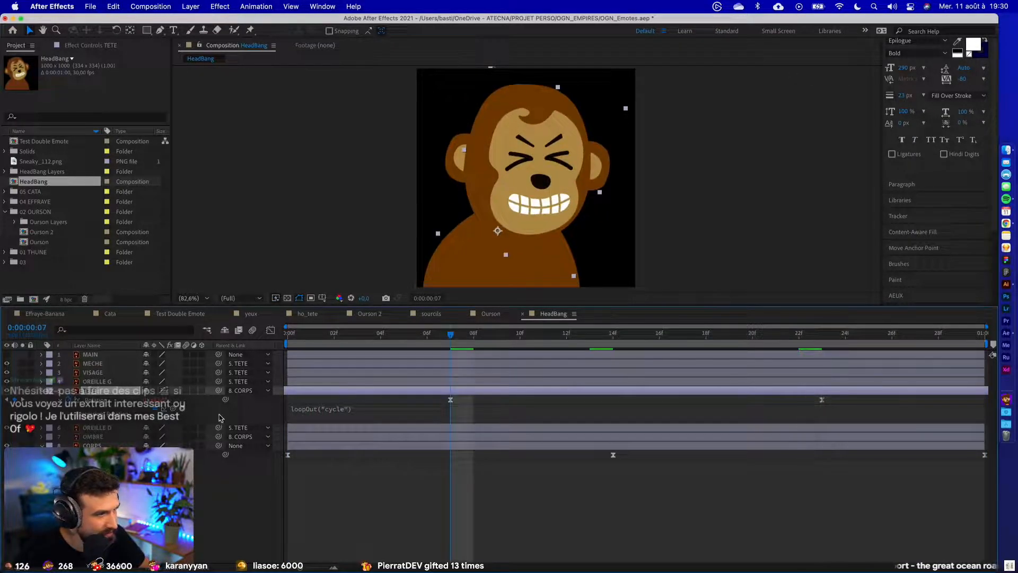
left_click_drag(159, 401, 180, 402)
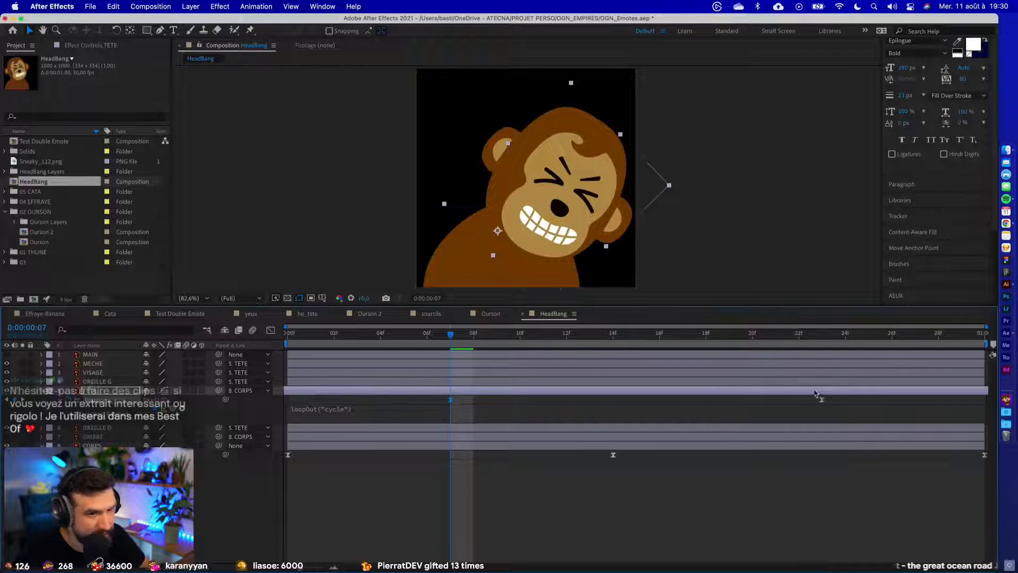
mouse_move(816, 393)
left_mouse_down()
mouse_move(413, 401)
mouse_move(436, 400)
left_mouse_up()
left_click(310, 331)
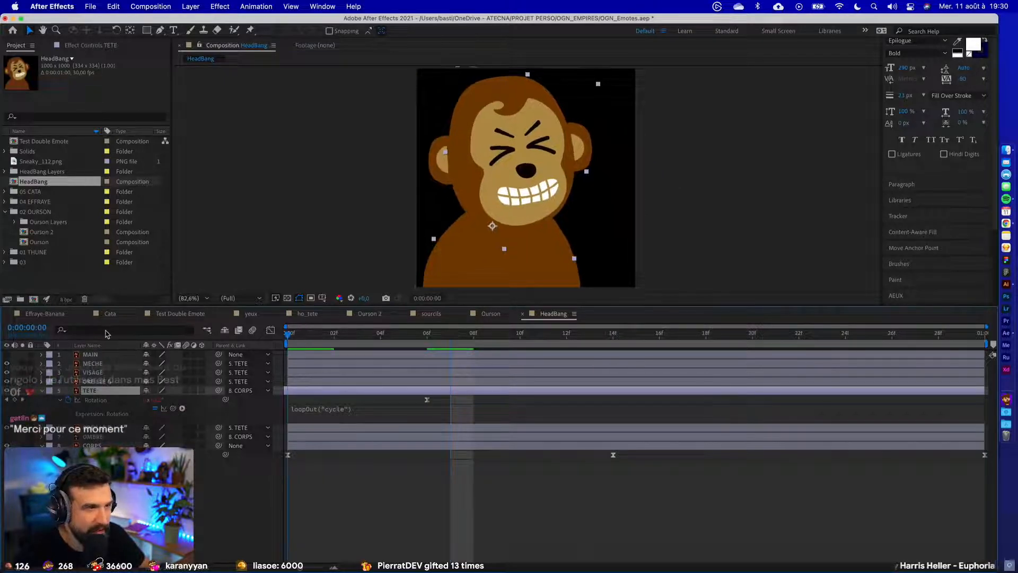
key("space")
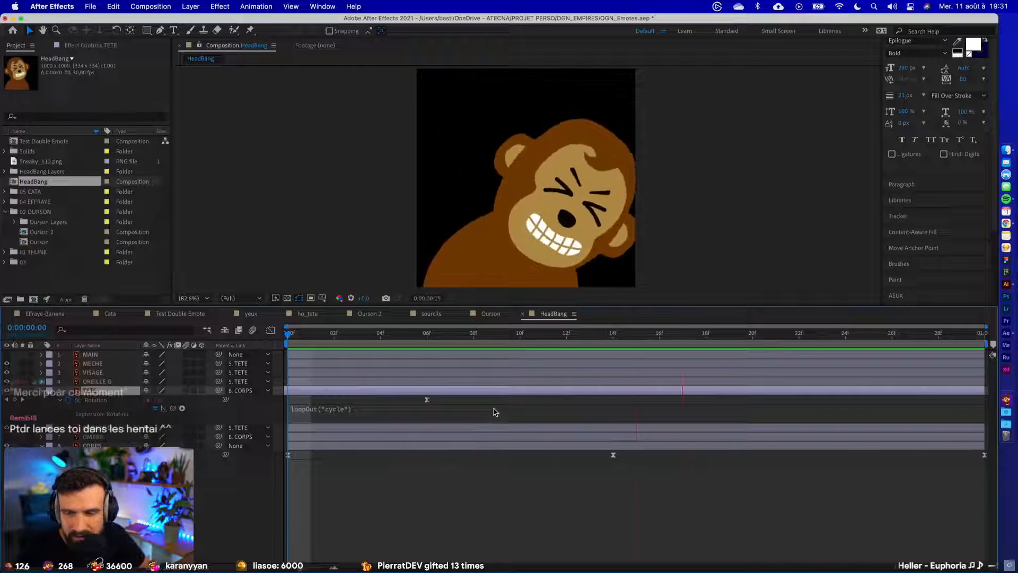
- Move the CORPS layer slightly left and down in the composition, previewing the loop to check the framing
left_click(323, 450)
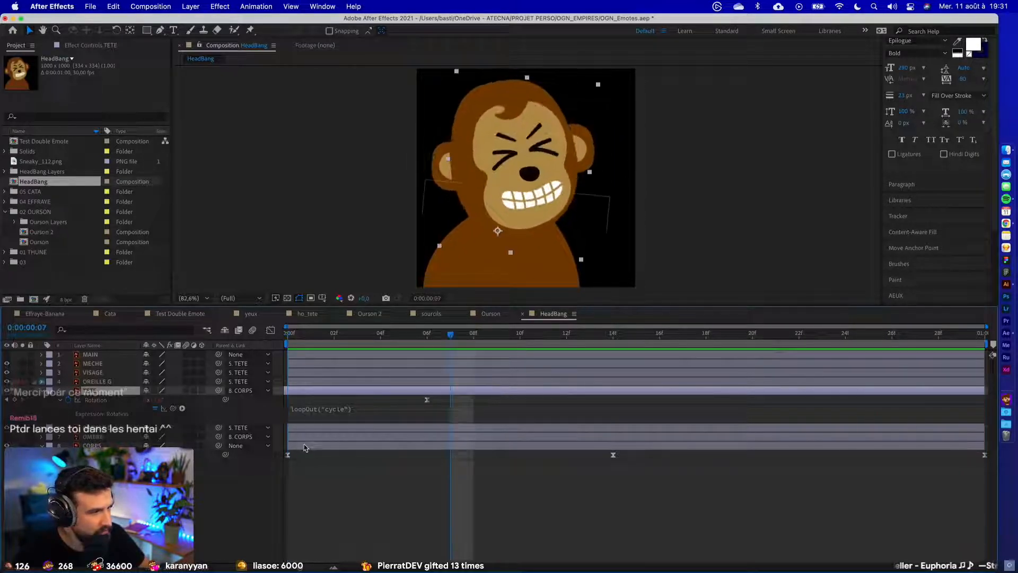
left_click_drag(531, 249, 516, 249)
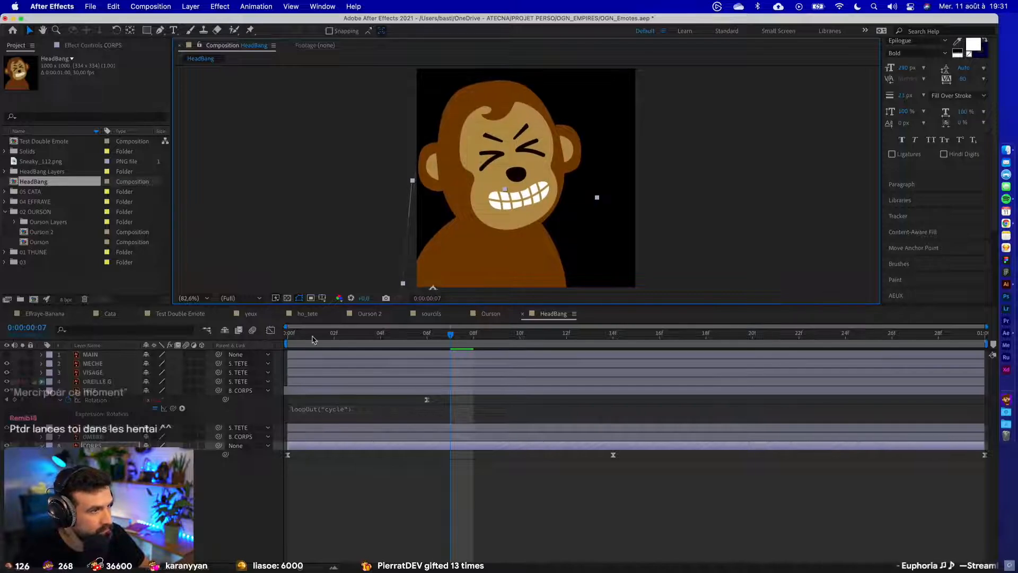
key("space")
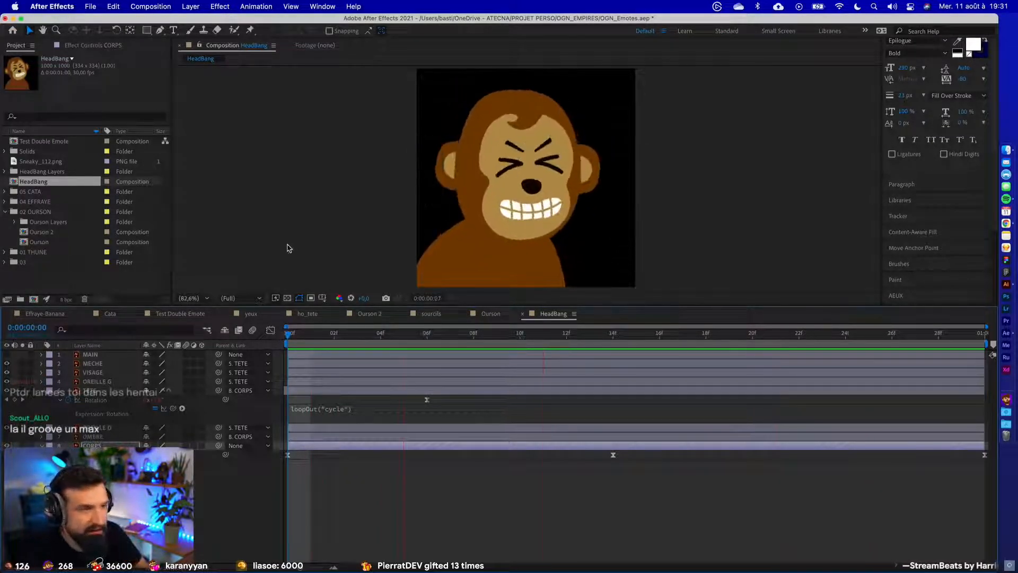
left_click(315, 448)
left_click(474, 270)
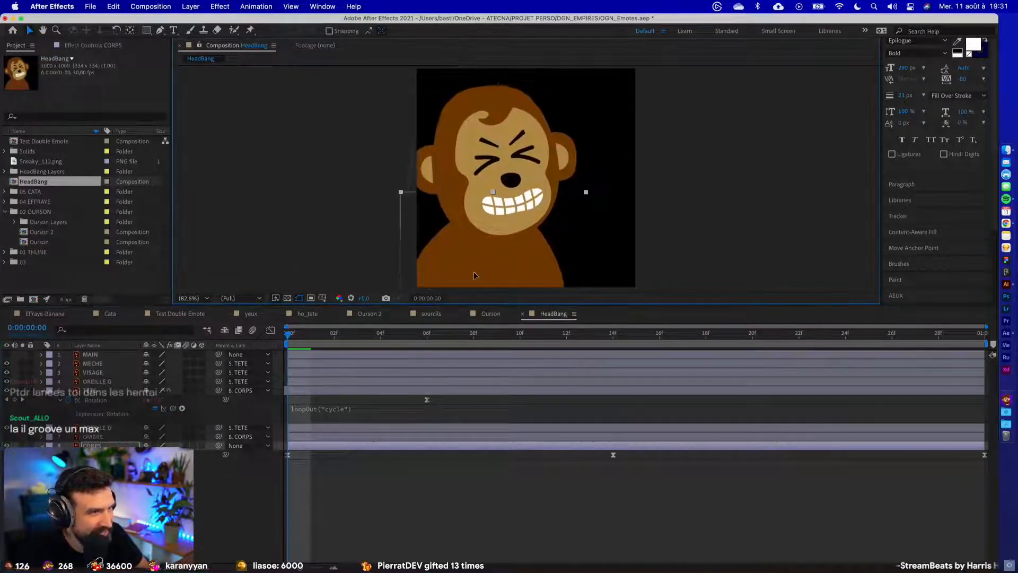
- Show the MAIN hand layer, move it slightly left and down beside the head, and set its rotation to 5°
left_click(7, 354)
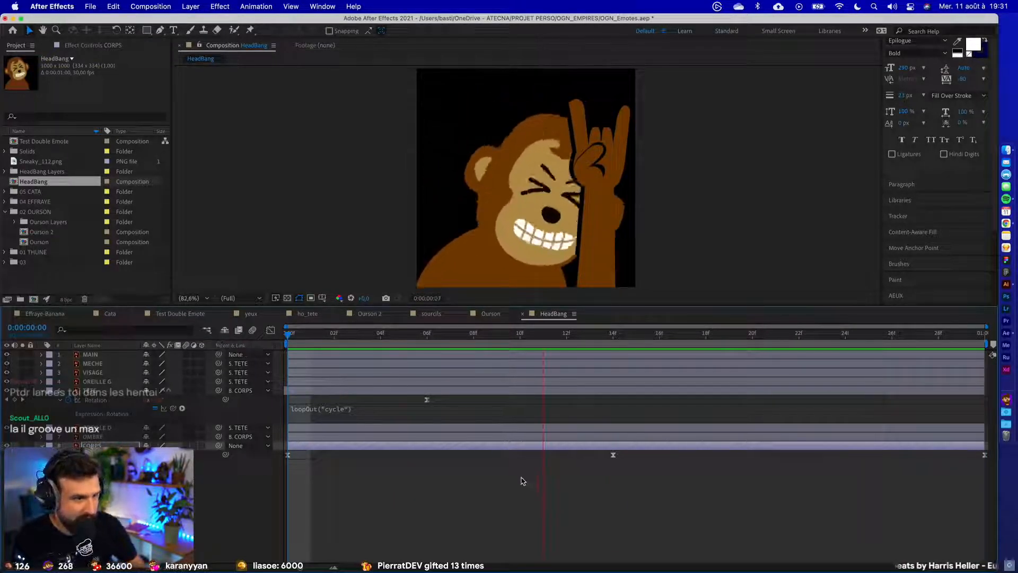
left_click(599, 215)
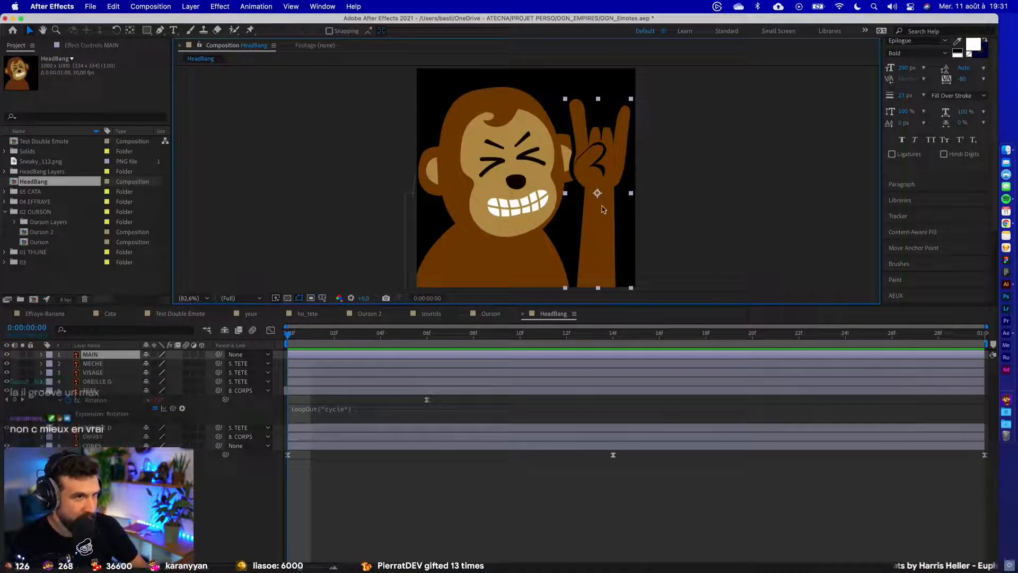
left_click_drag(582, 238, 565, 246)
key("r")
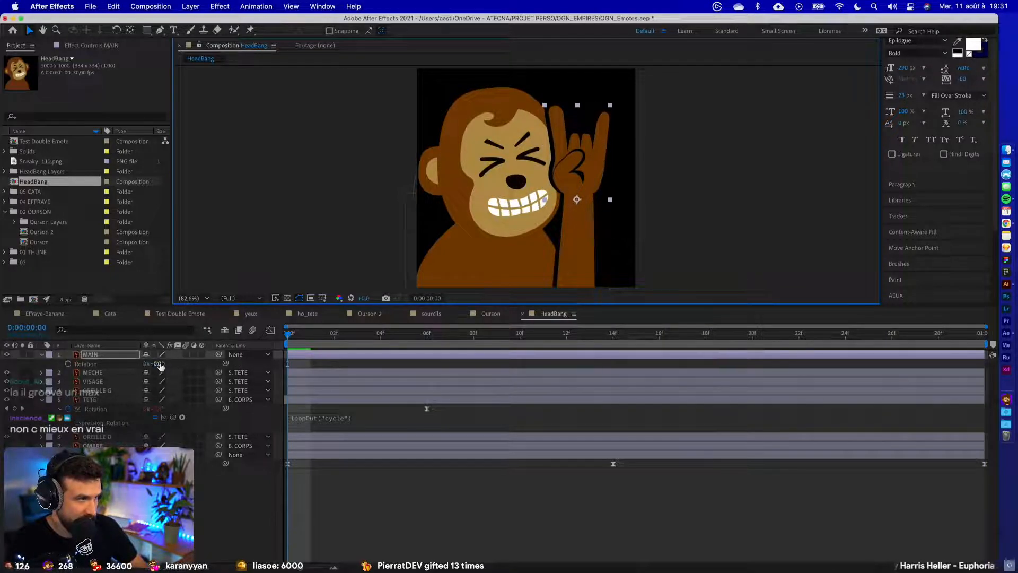
left_click_drag(157, 364, 160, 364)
key("space")
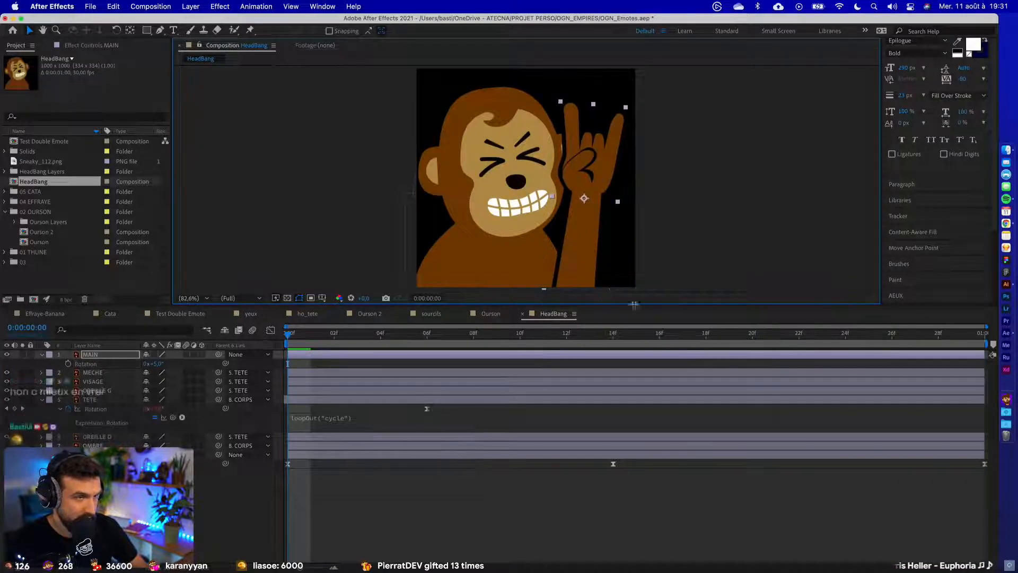
- Switch to Illustrator and raise the hand group in HeadBang.ai to about Y 479 px
key("ctrl+Right")
key("ctrl+Left")
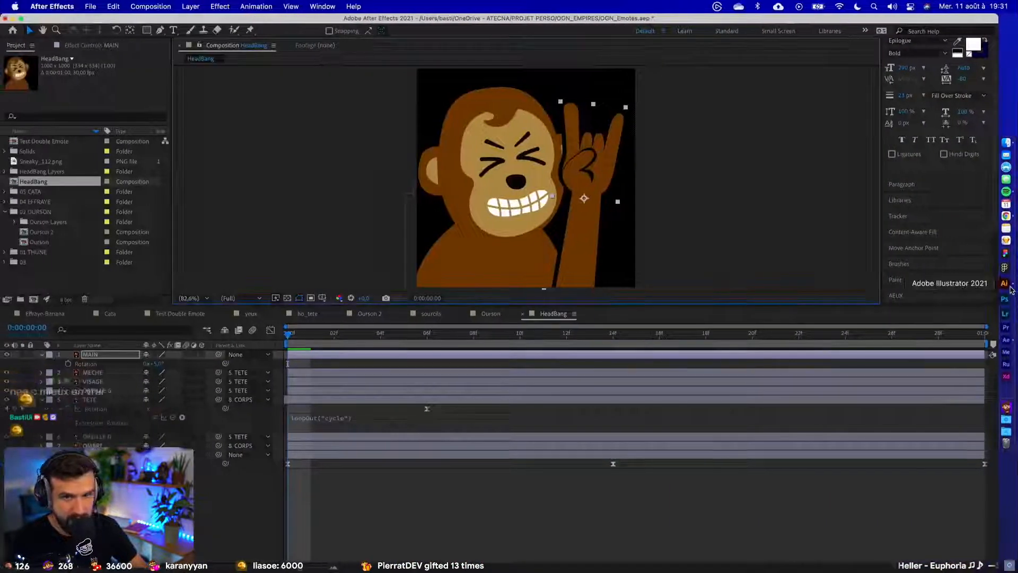
left_click(1005, 284)
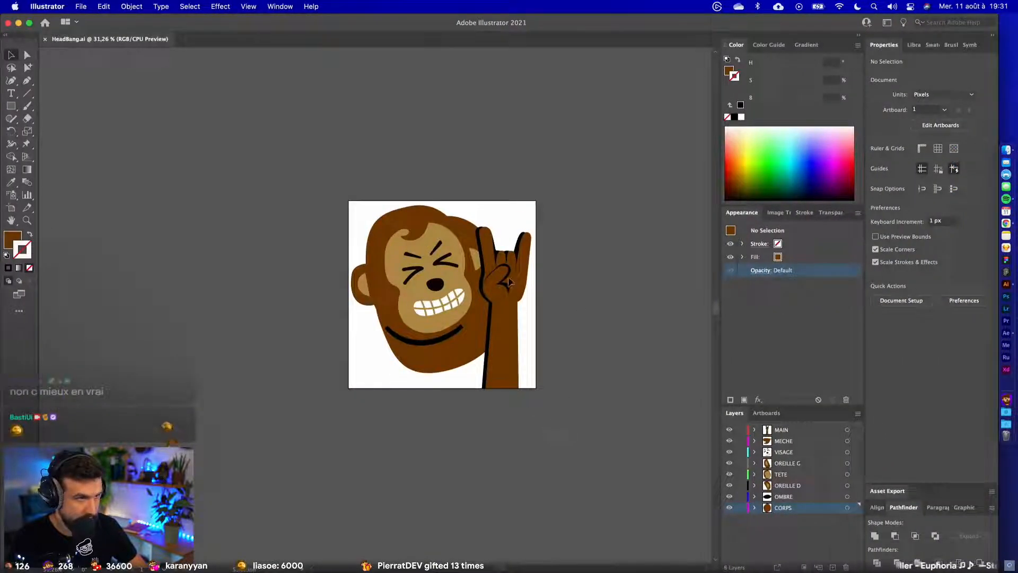
left_click(509, 281)
key("shift+Up")
key("shift+Up")
key("shift+Up")
key("shift+Up")
key("shift+Up")
key("shift+Up")
key("shift+Up")
key("shift+Up")
key("shift+Up")
key("shift+Up")
key("shift+Up")
key("shift+Up")
key("shift+Up")
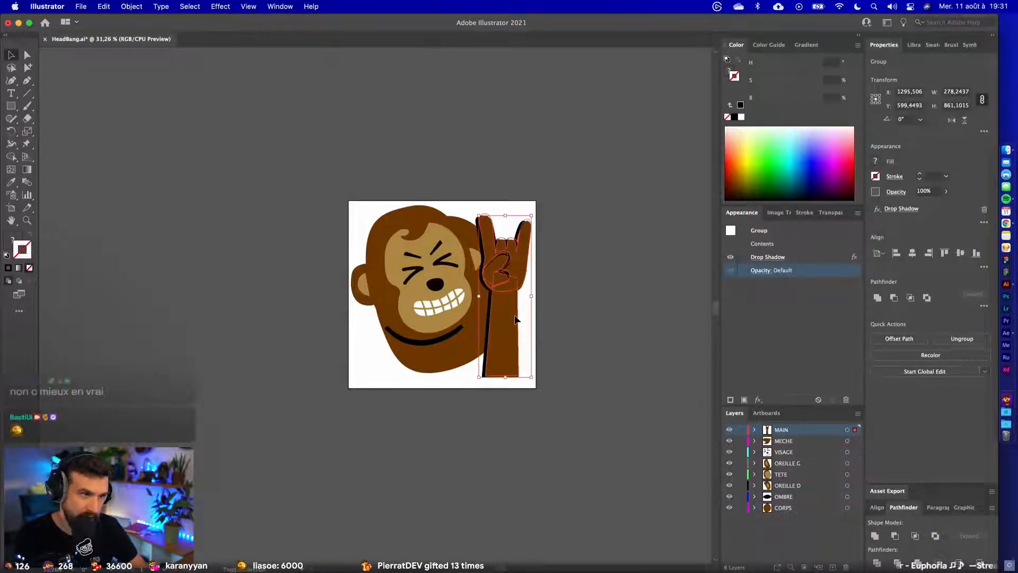
- Stretch the forearm's bottom anchor points down to the artboard's lower edge and save HeadBang.ai
left_click(27, 55)
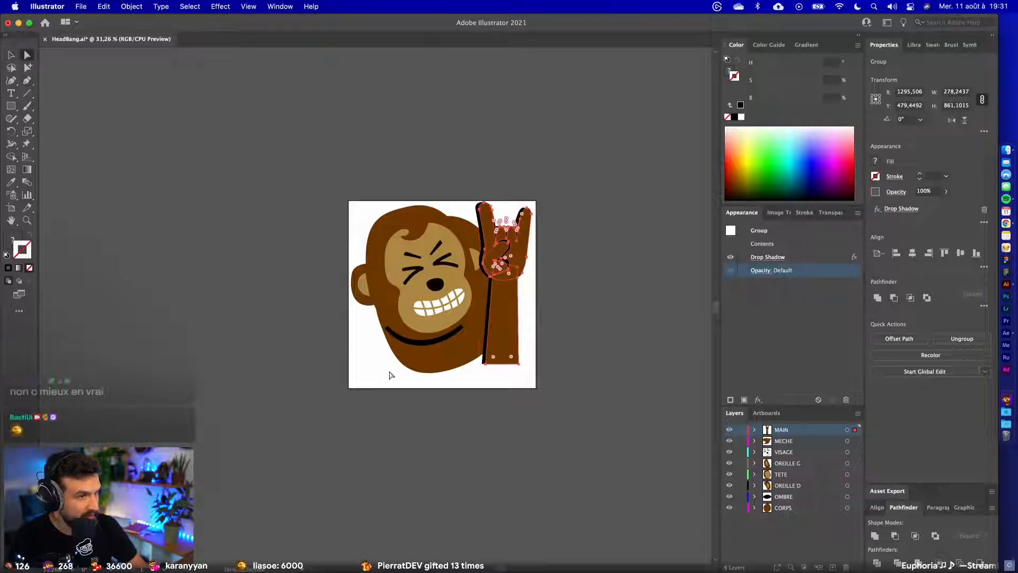
left_click(557, 371)
left_click_drag(489, 364, 502, 388)
left_click(536, 474)
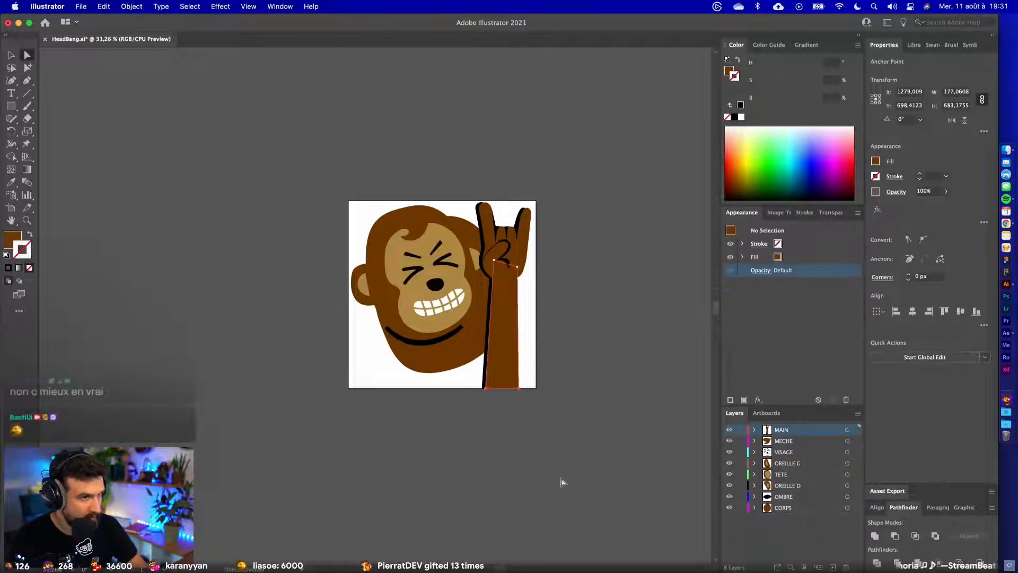
key("Return")
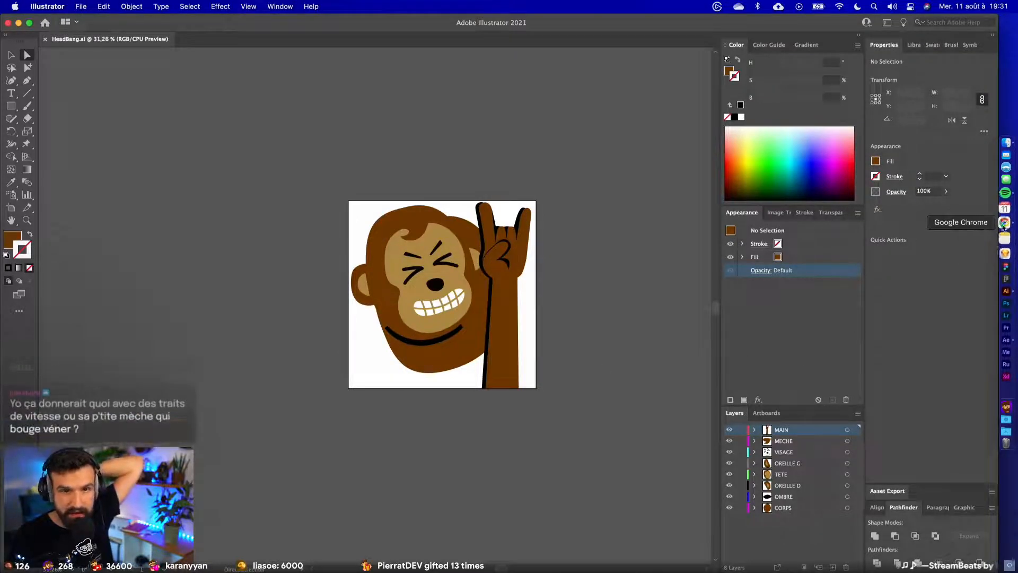
- Switch to Chrome, open thenounproject.com, and reposition the browser window over the artwork
left_click(1006, 223)
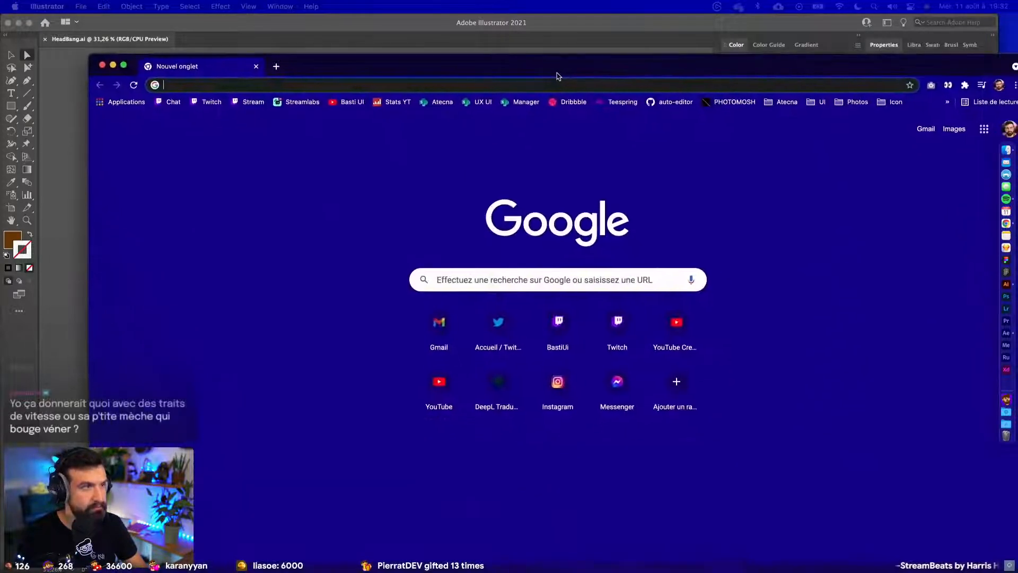
type("the")
key("Return")
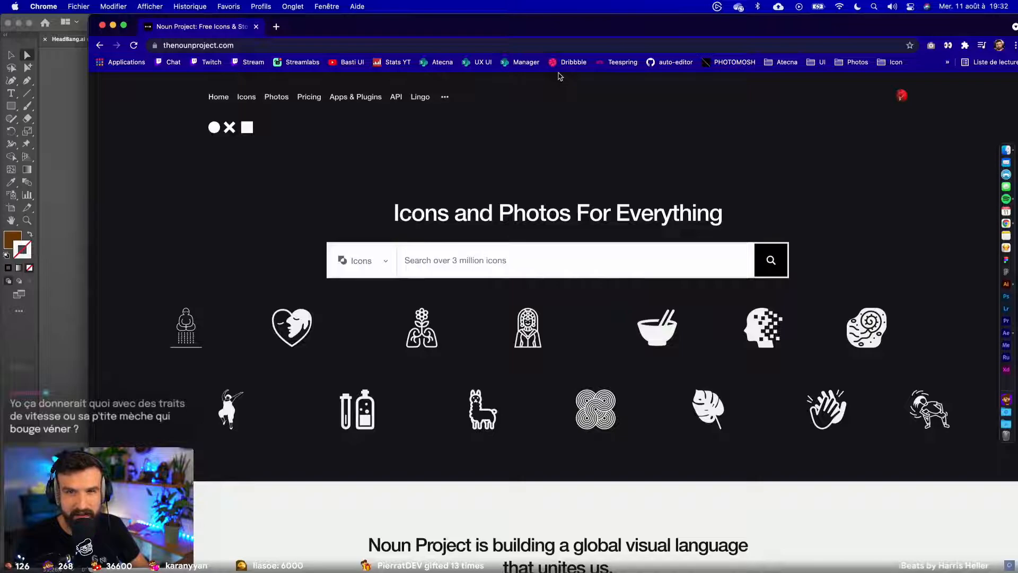
left_click_drag(976, 18, 657, 46)
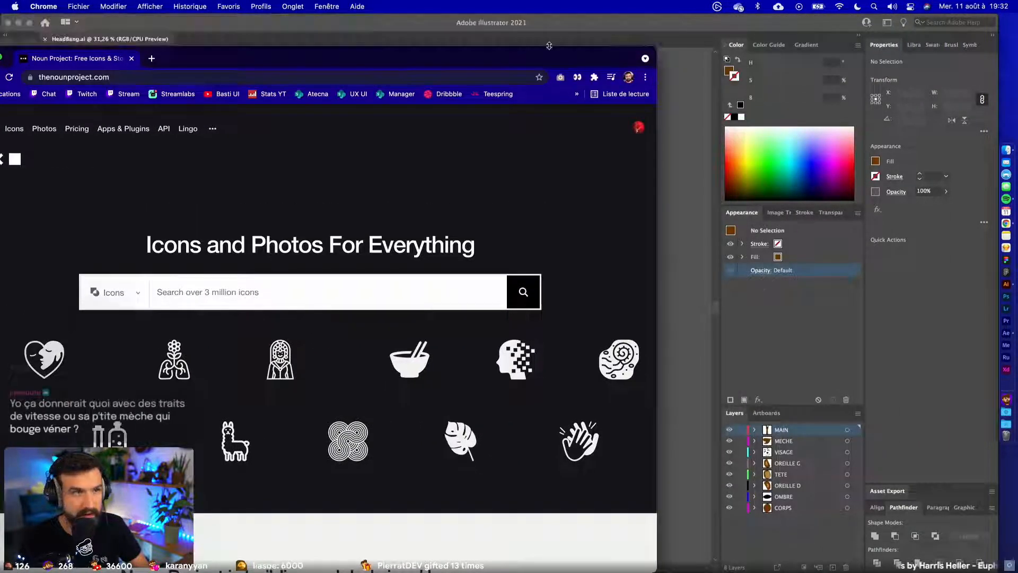
left_click_drag(532, 49, 758, 17)
- Search the Noun Project icons for "tatoo"
left_click(431, 253)
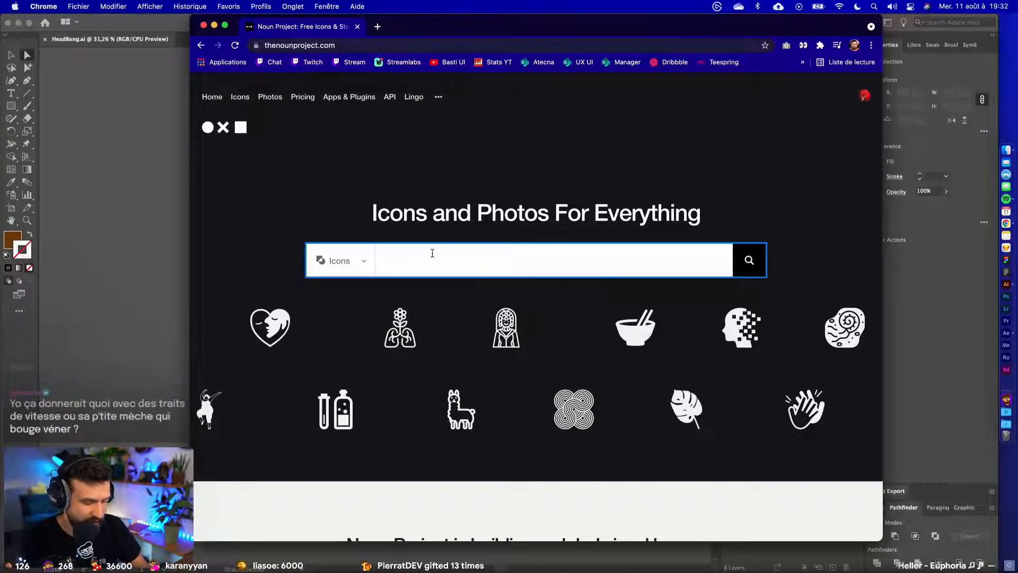
type("o")
key("Return")
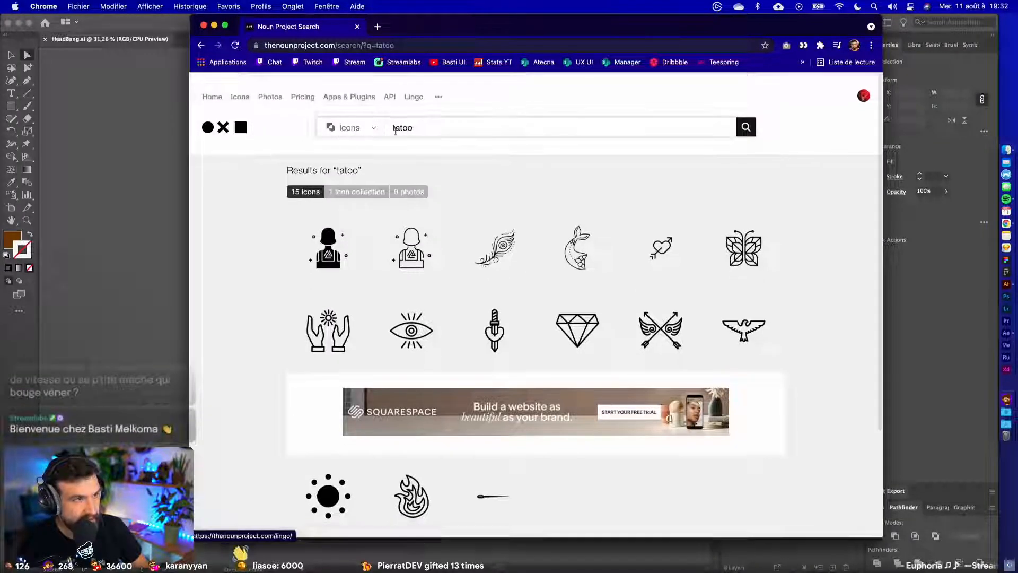
- Search Google for "tatoo sleeve" and show the image results
left_click(398, 128)
double_click(398, 128)
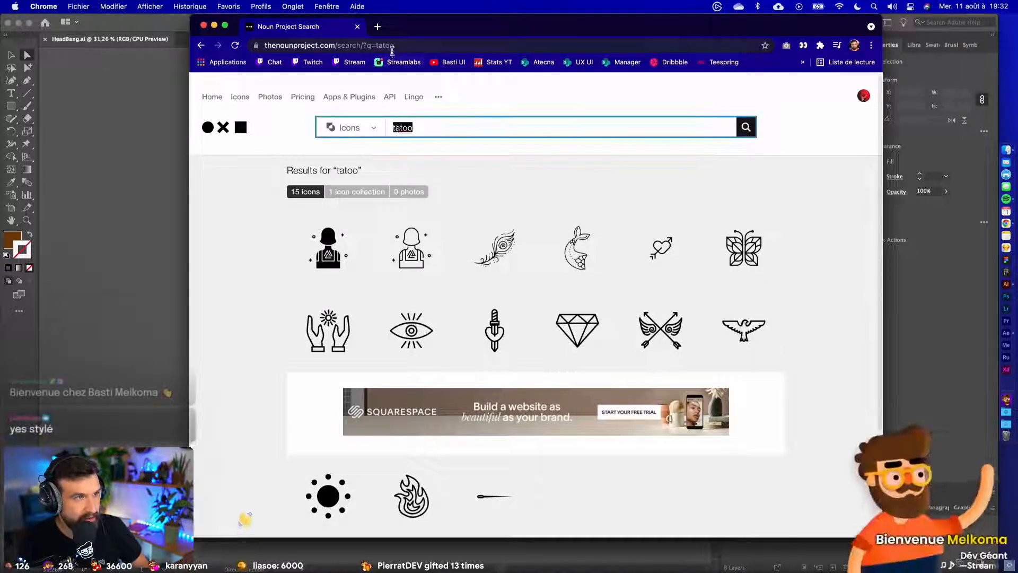
left_click(392, 45)
type("tatoo cl")
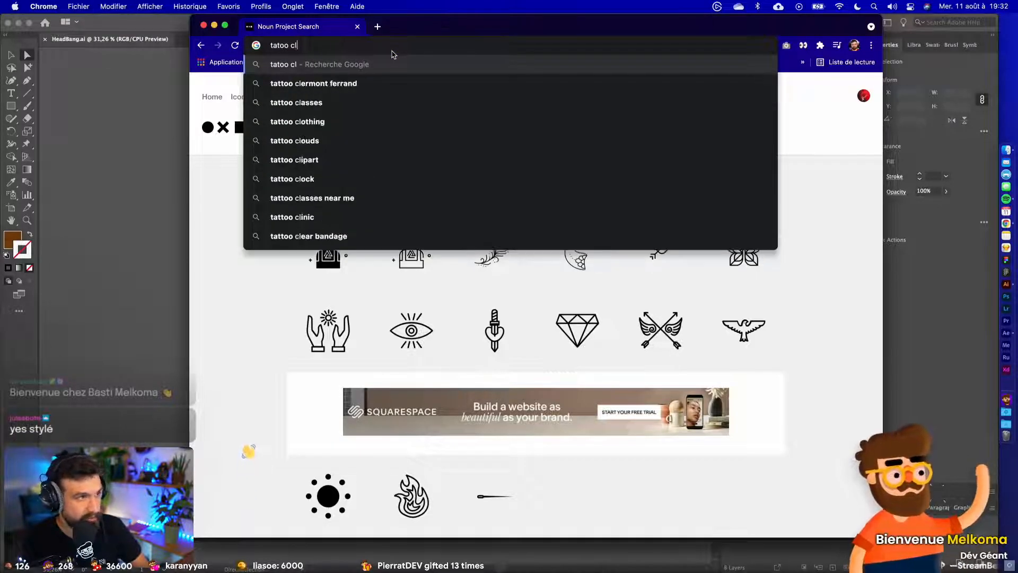
key("BackSpace")
key("BackSpace")
type("sleeve")
key("Return")
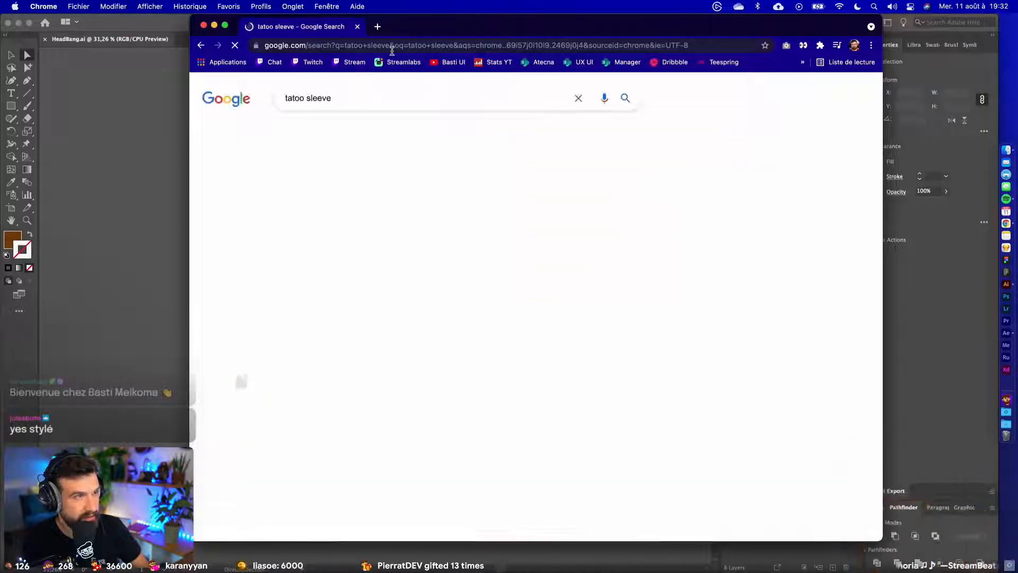
left_click(416, 184)
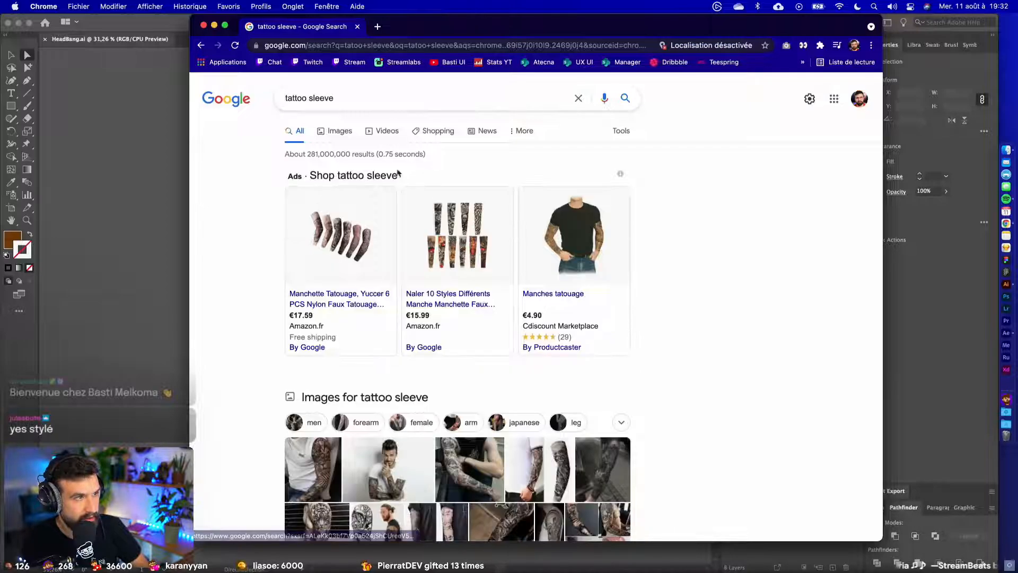
triple_click(341, 100)
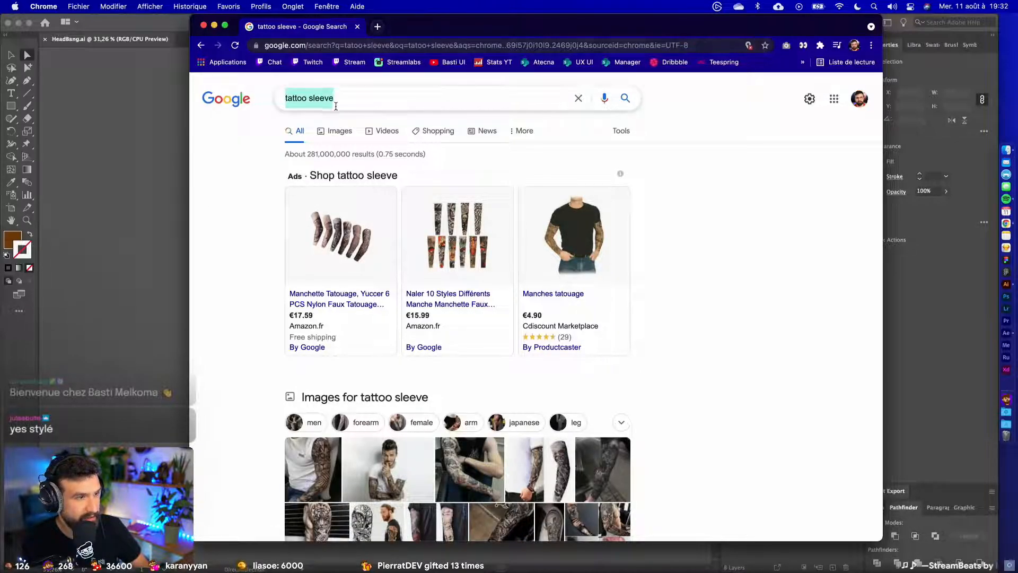
left_click(333, 132)
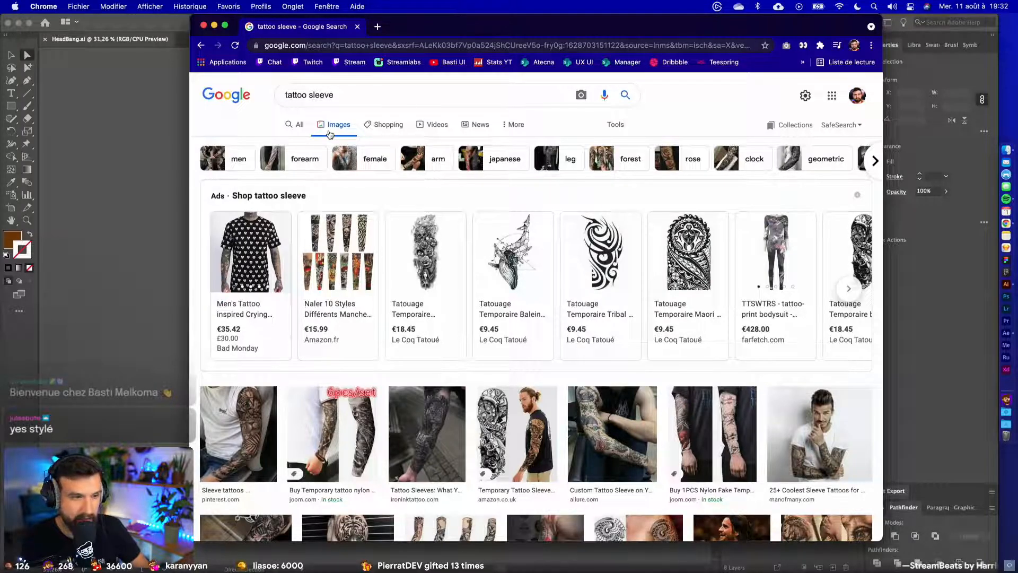
- Browse the tattoo sleeve image results and examine the forearm designs, including the Designer Pack temporary tattoos
scroll(455, 310, "down", 10)
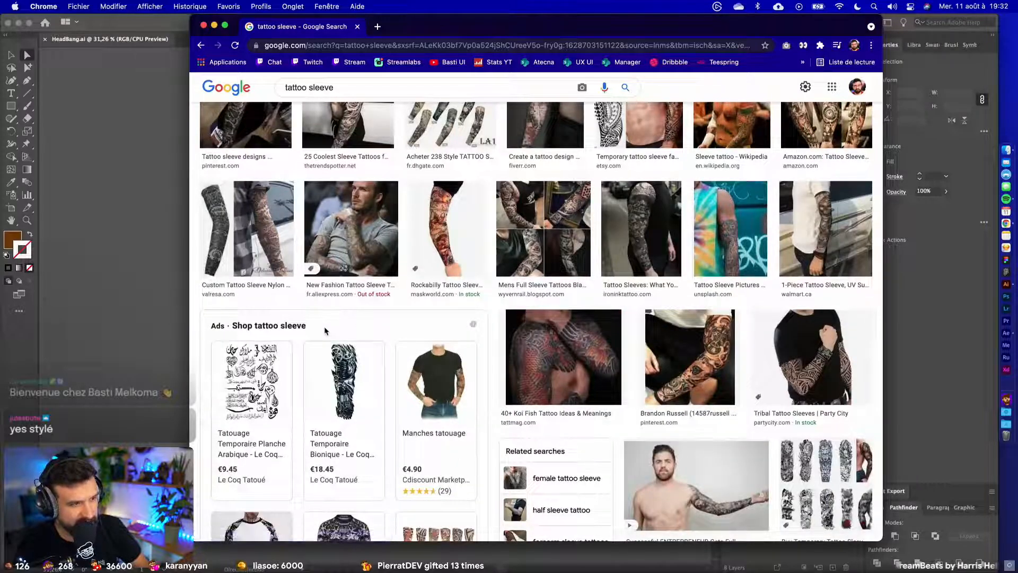
scroll(365, 320, "down", 3)
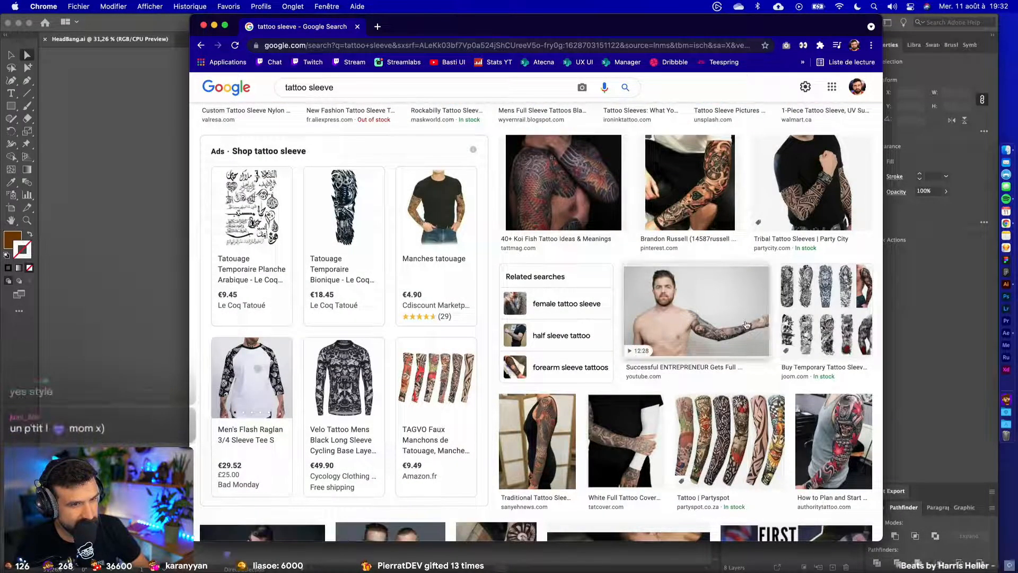
scroll(558, 321, "down", 3)
scroll(543, 256, "up", 5)
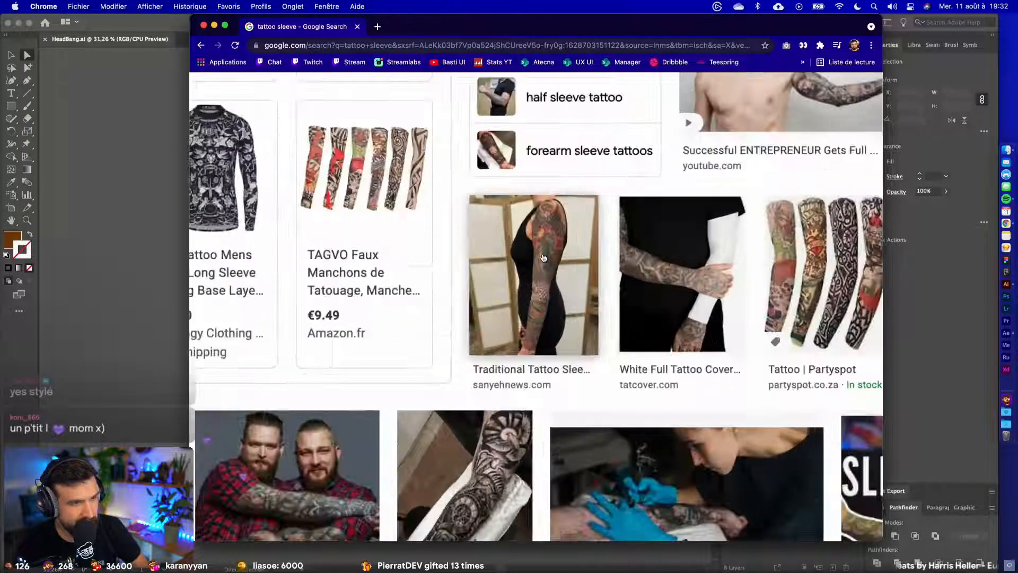
scroll(543, 255, "down", 5)
scroll(608, 340, "down", 2)
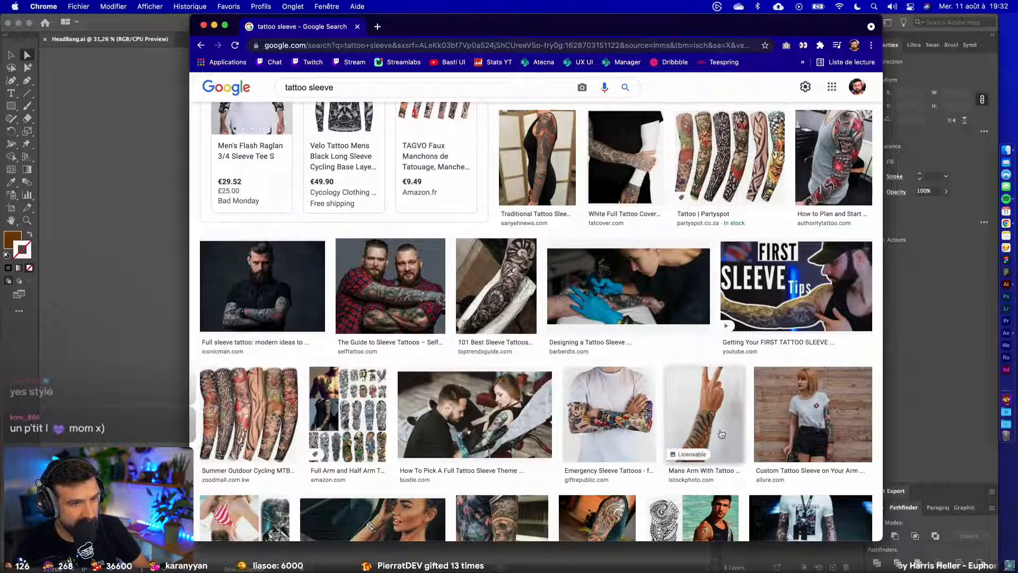
scroll(614, 430, "up", 5)
scroll(614, 430, "down", 5)
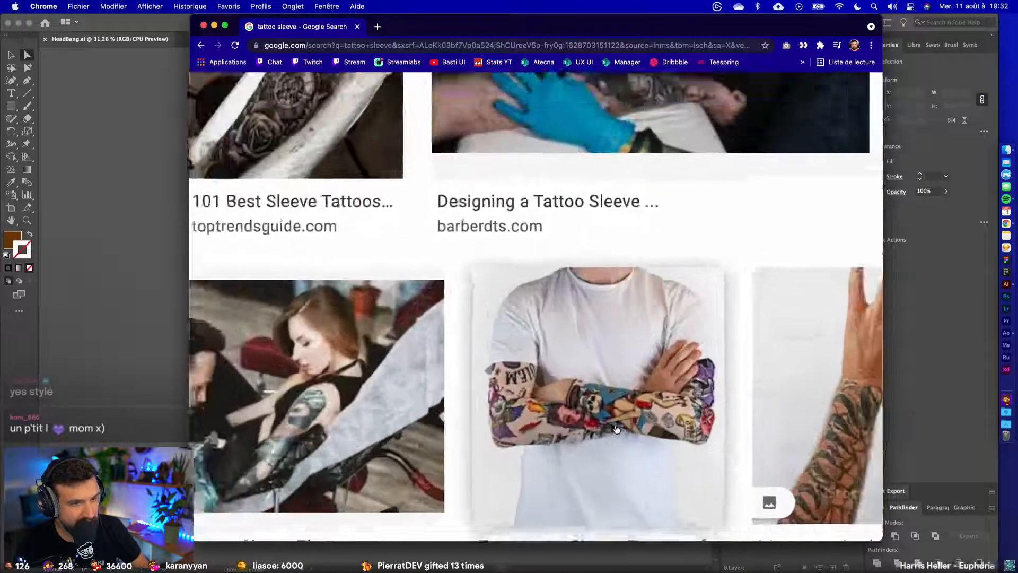
scroll(616, 430, "down", 3)
scroll(672, 405, "up", 5)
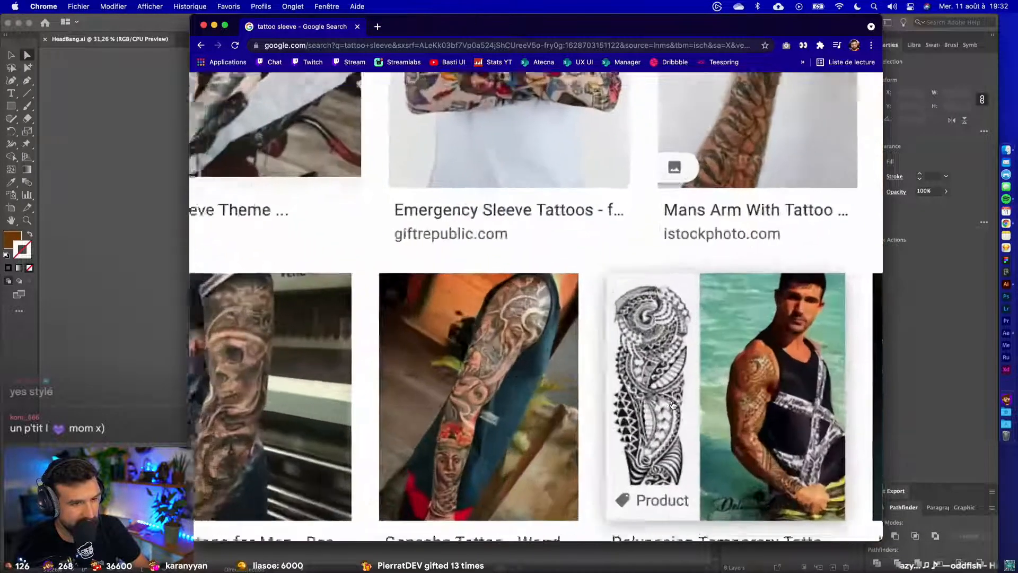
scroll(645, 433, "down", 1)
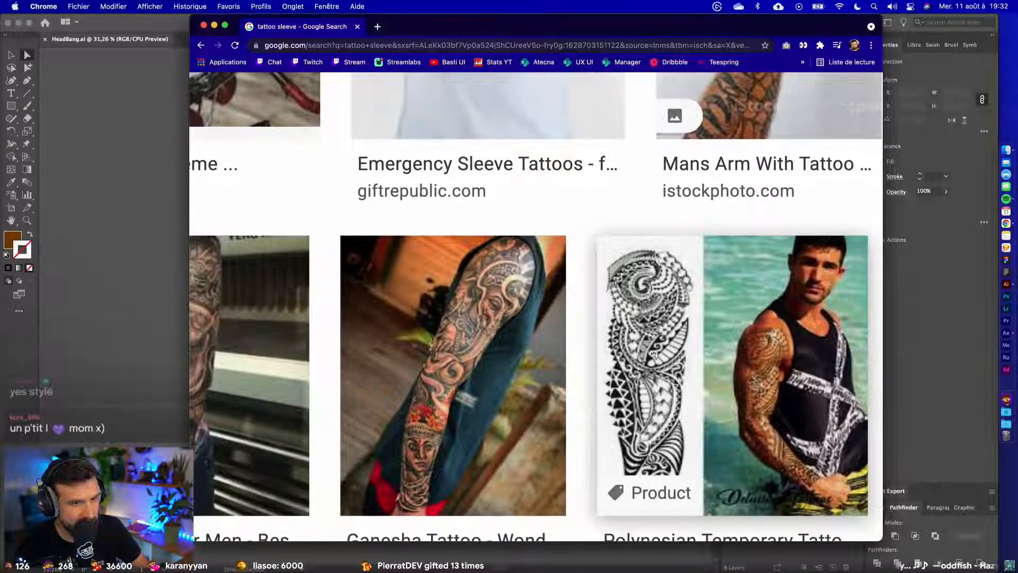
scroll(641, 339, "down", 5)
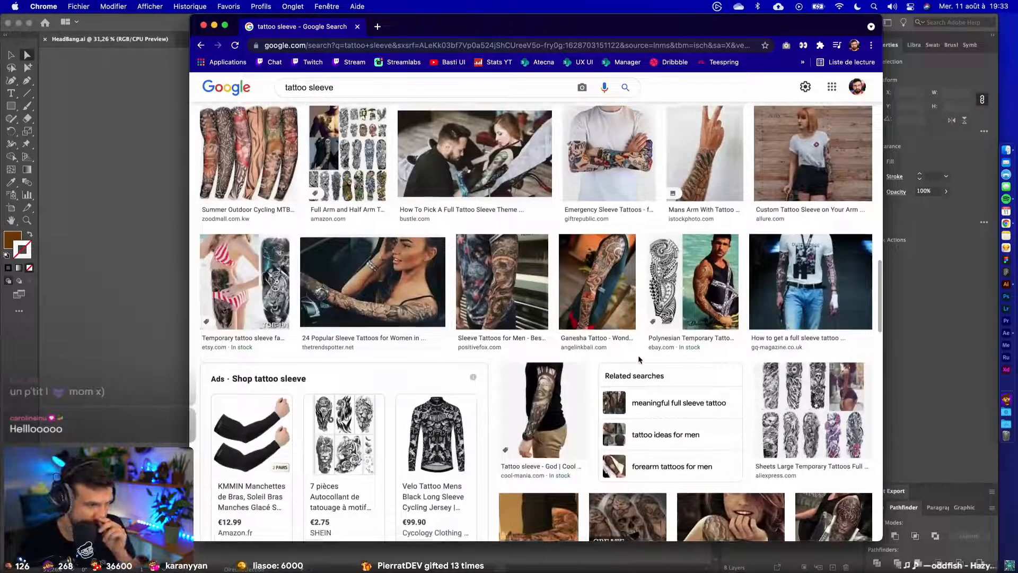
scroll(638, 359, "down", 5)
scroll(640, 360, "down", 5)
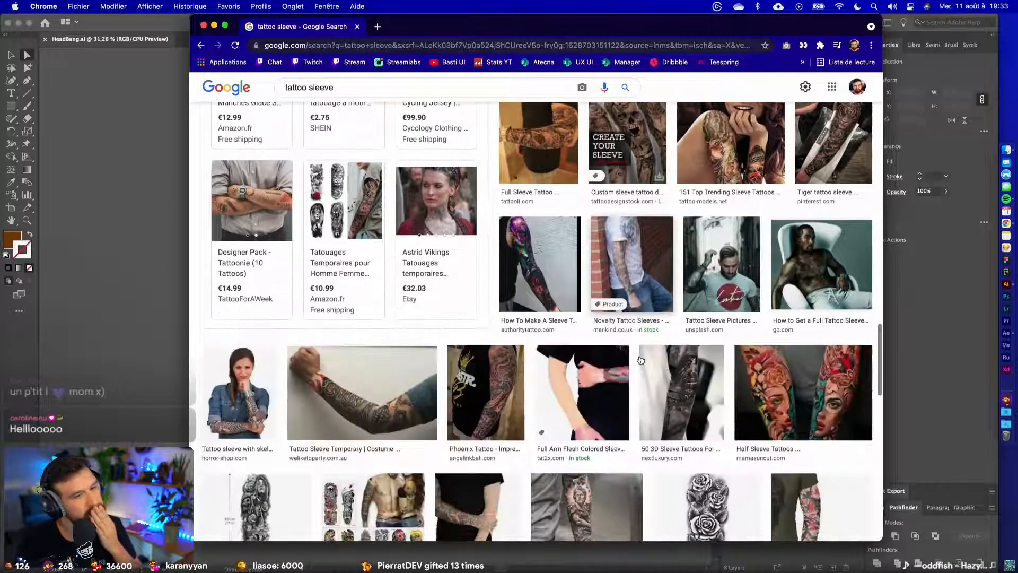
scroll(253, 209, "up", 5)
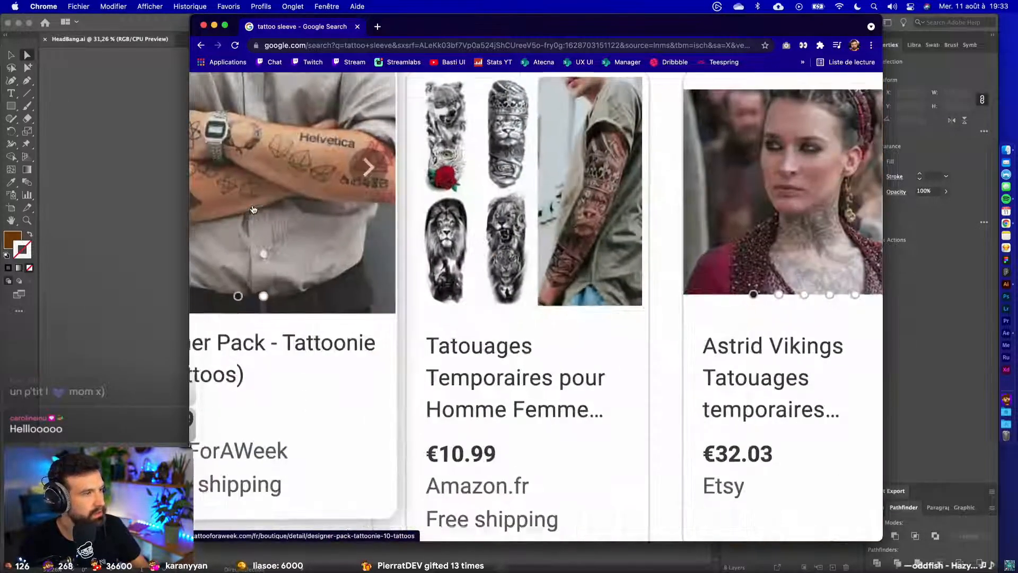
scroll(258, 209, "up", 1)
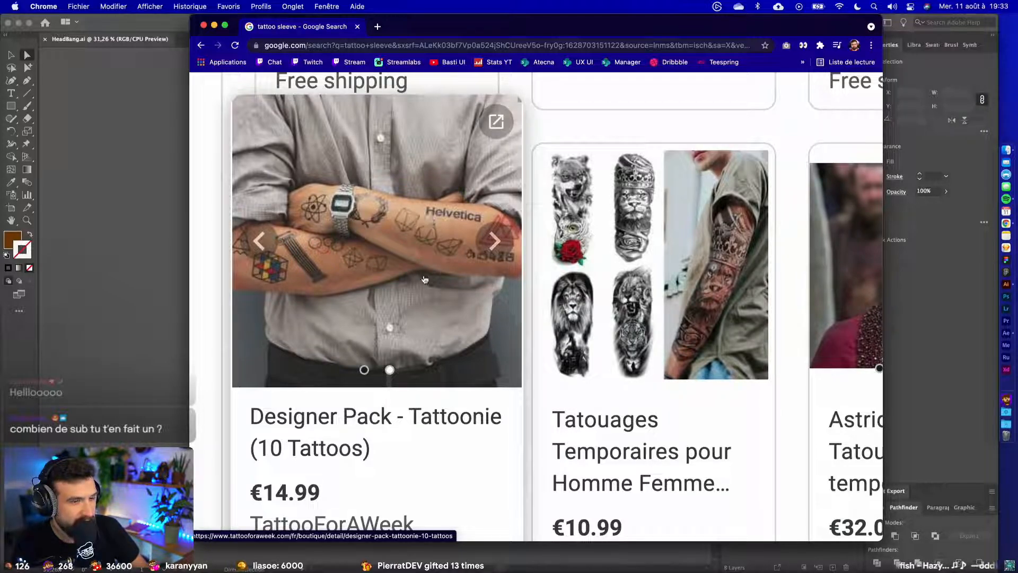
scroll(357, 318, "down", 3)
scroll(357, 318, "down", 6)
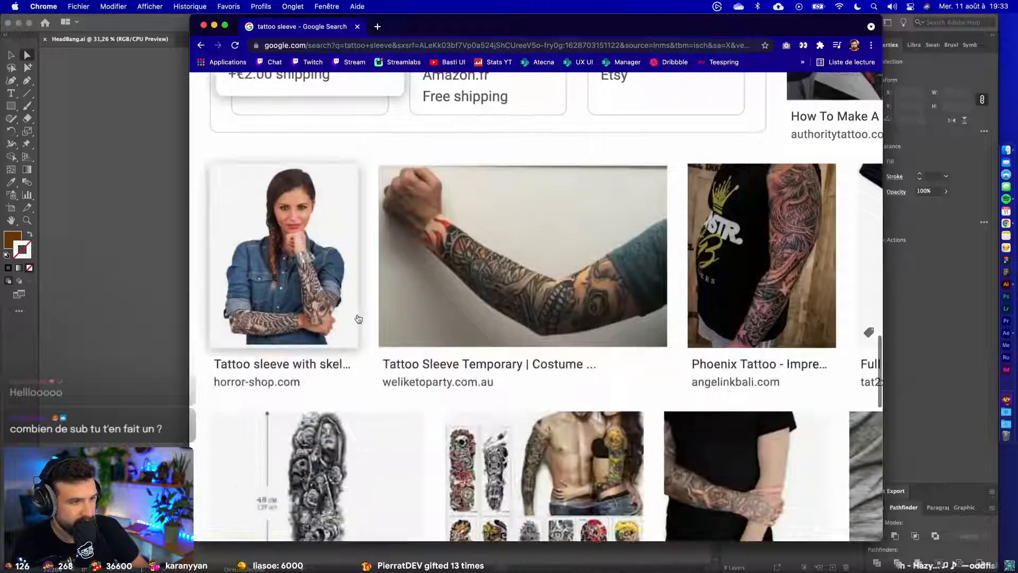
scroll(358, 318, "down", 3)
scroll(415, 317, "down", 8)
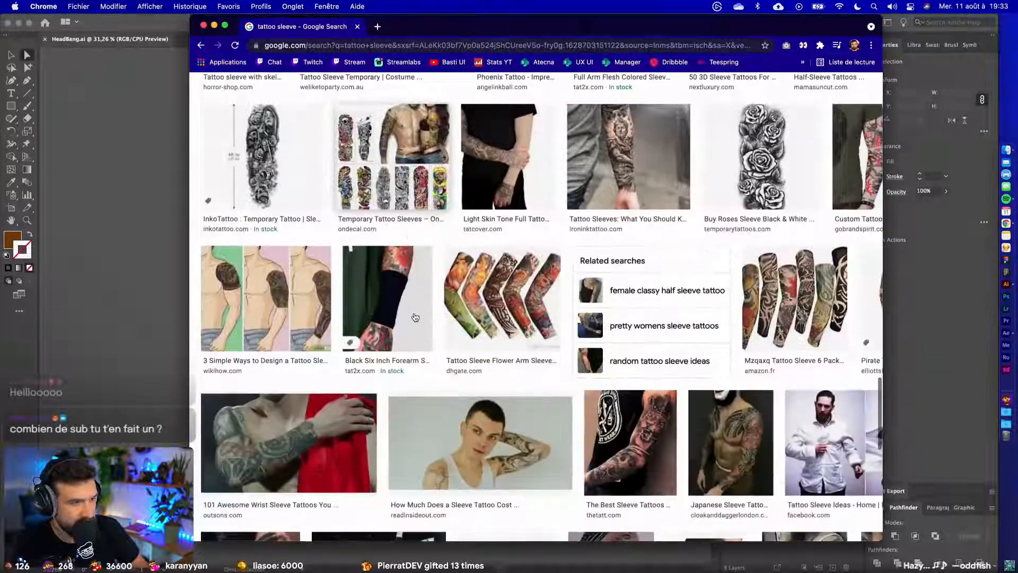
scroll(415, 317, "down", 3)
- Filter the tattoo sleeve image results by color to Transparent
scroll(413, 318, "up", 15)
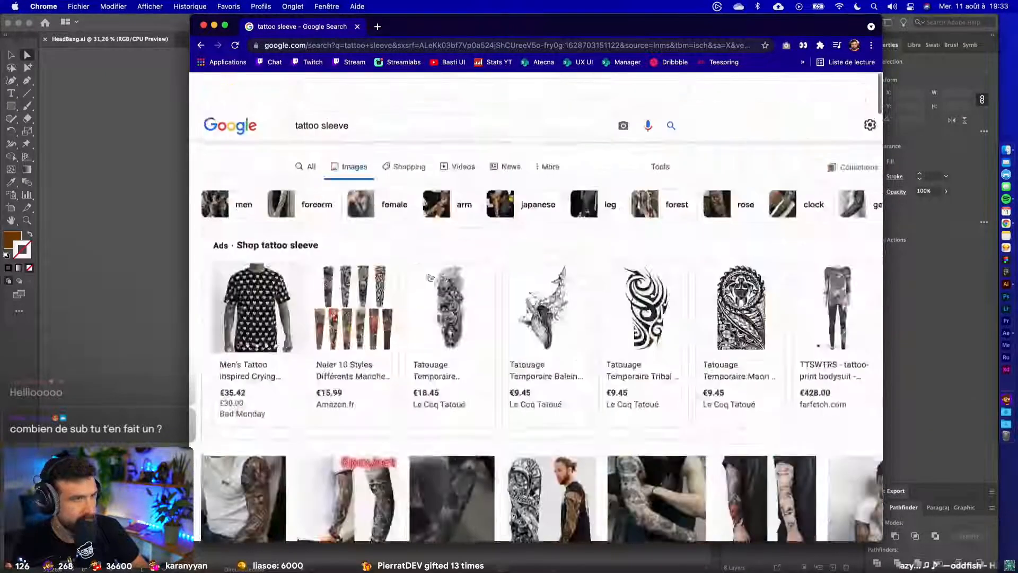
left_click(552, 131)
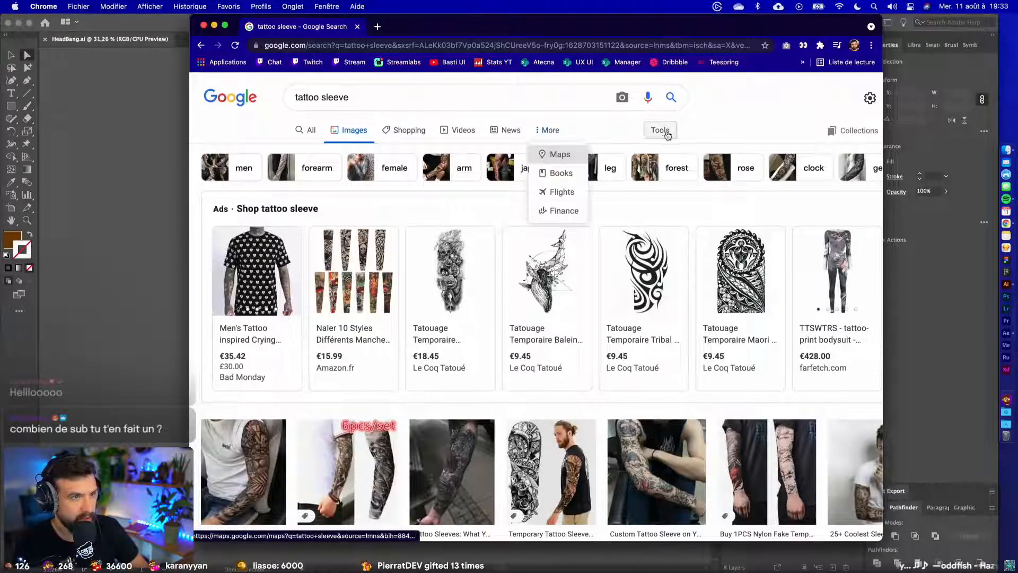
left_click(660, 130)
left_click(330, 151)
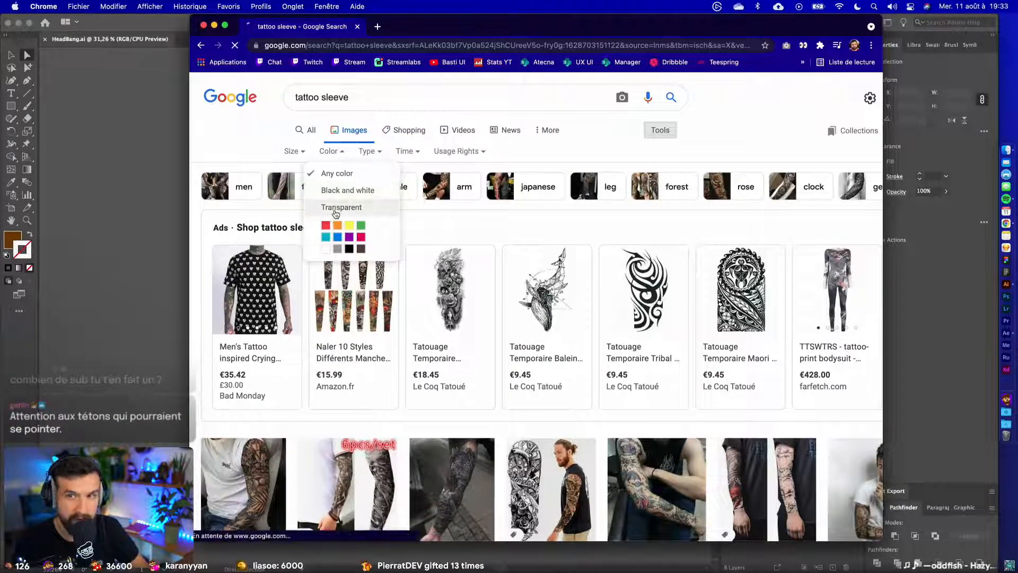
left_click(335, 208)
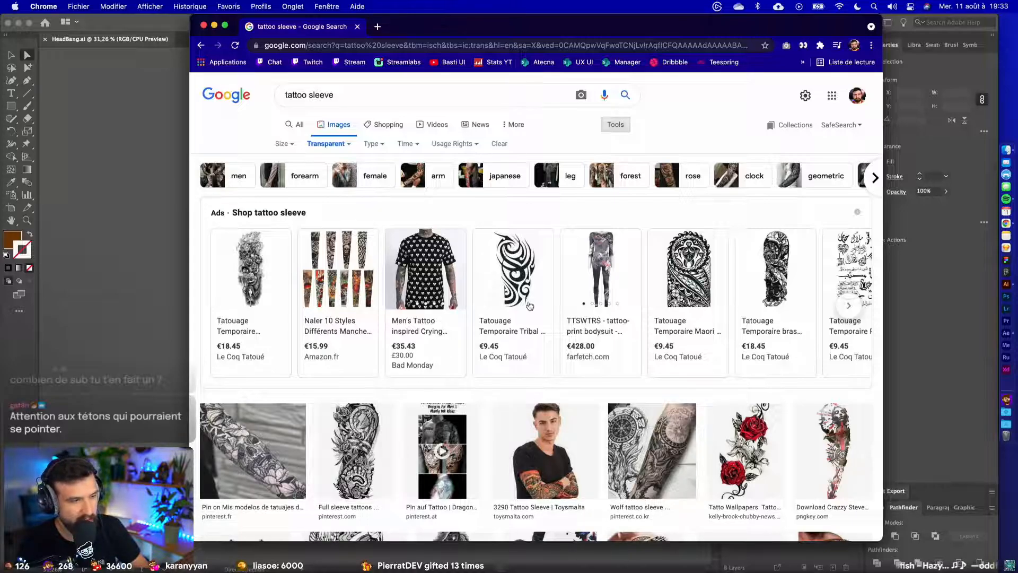
- Look through the transparent tattoo sleeve images and preview the black tribal spiral design from freepngimg.com
scroll(772, 313, "down", 6)
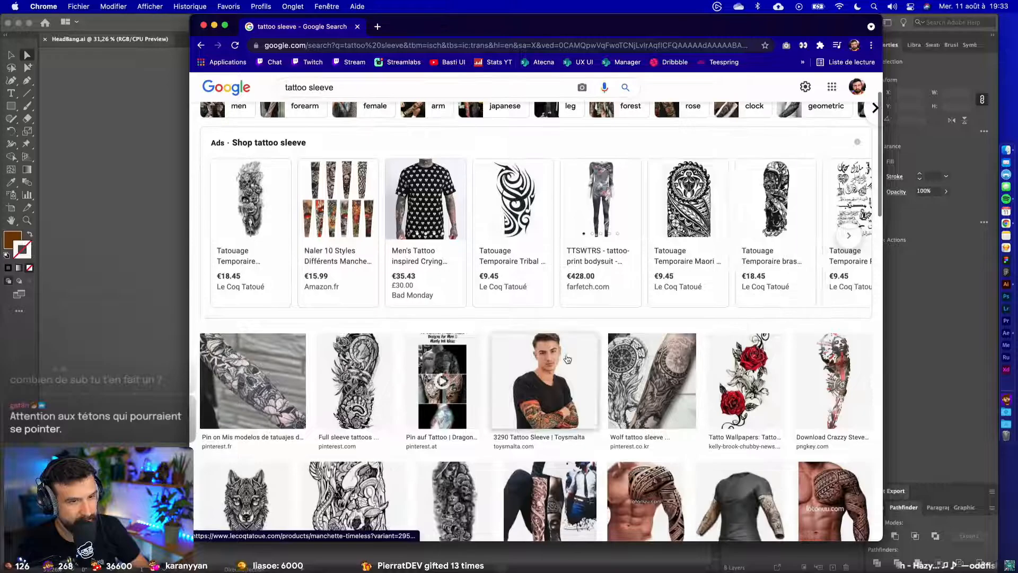
scroll(420, 368, "down", 3)
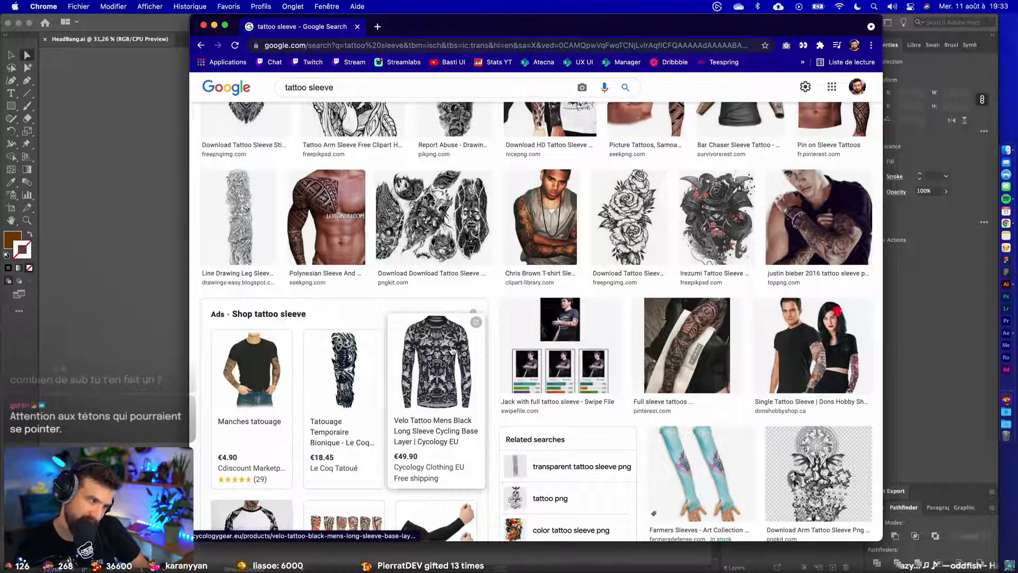
scroll(451, 350, "down", 9)
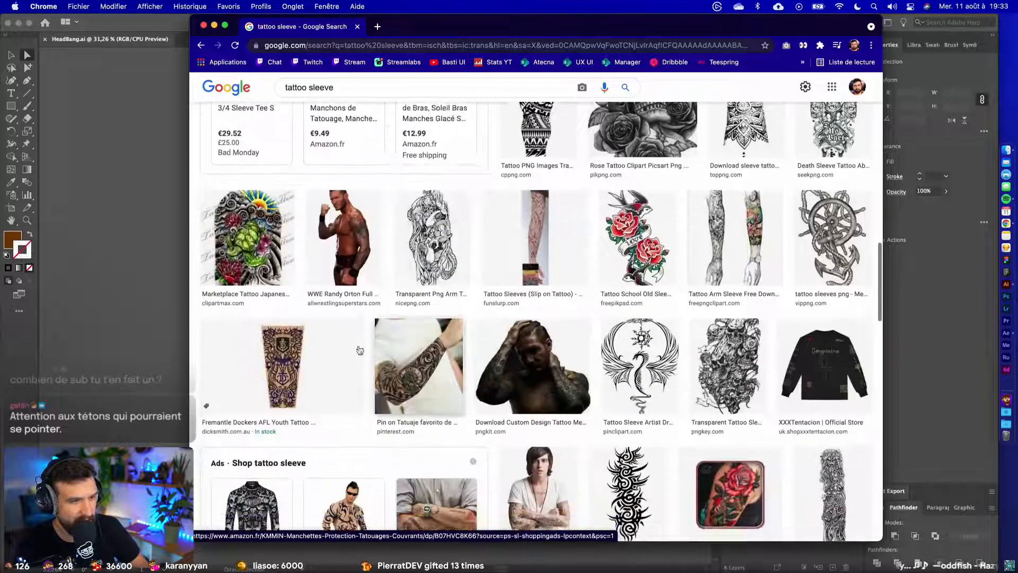
scroll(359, 350, "down", 4)
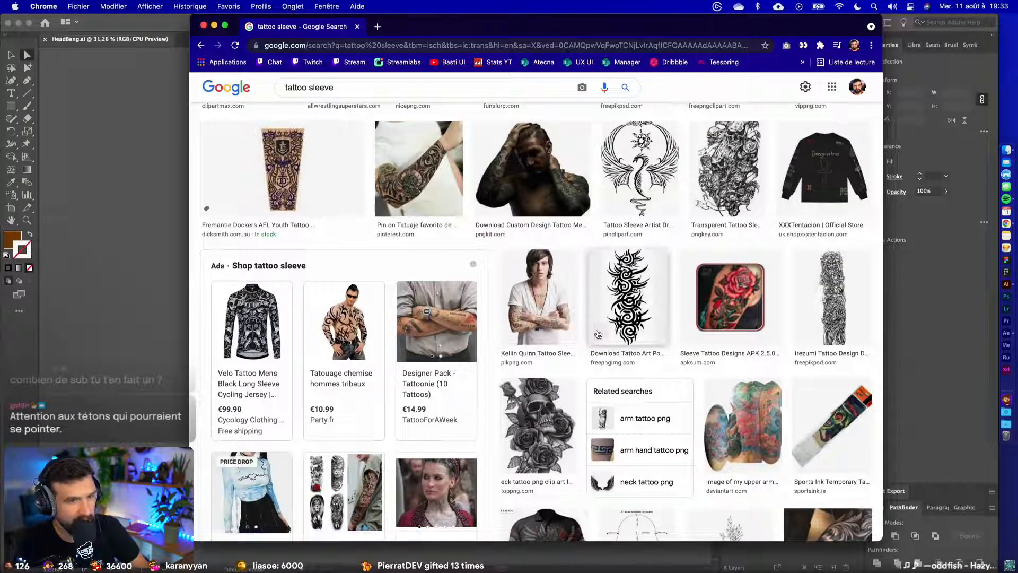
left_click(619, 307)
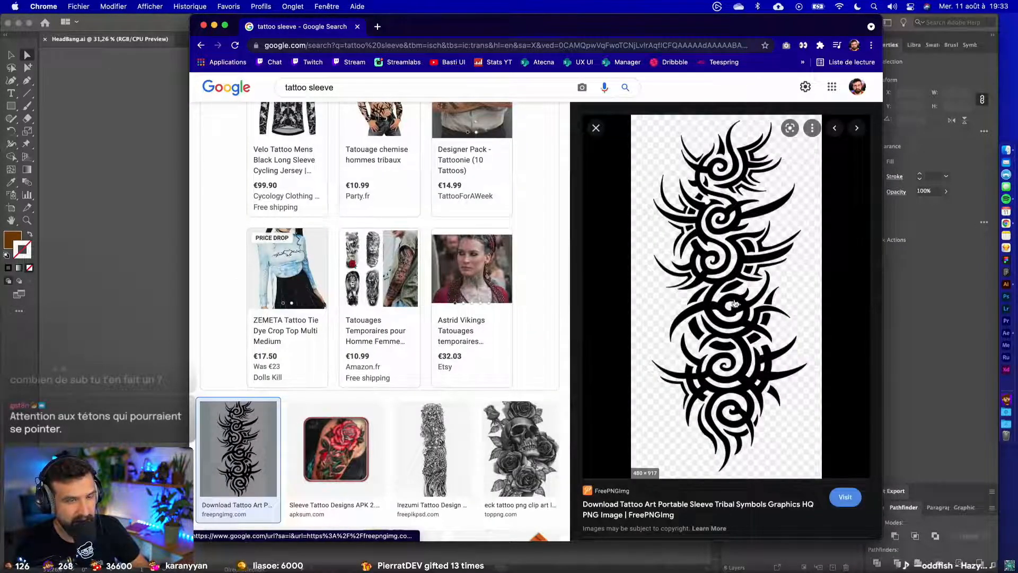
- Preview the related tribal sleeve design from dlpng.com, examine its related images, and close the preview
scroll(735, 303, "down", 4)
scroll(722, 303, "down", 3)
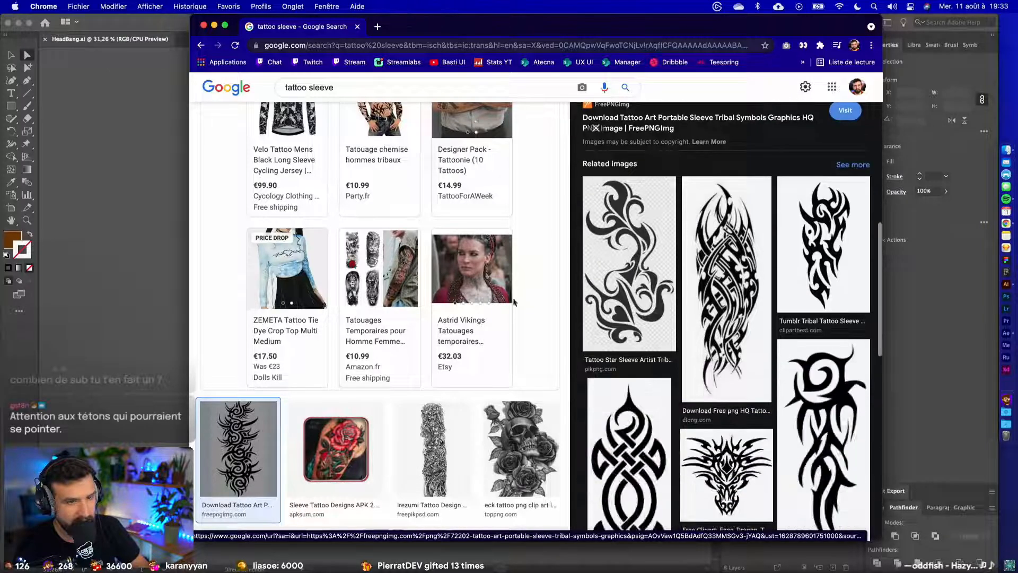
left_click(726, 258)
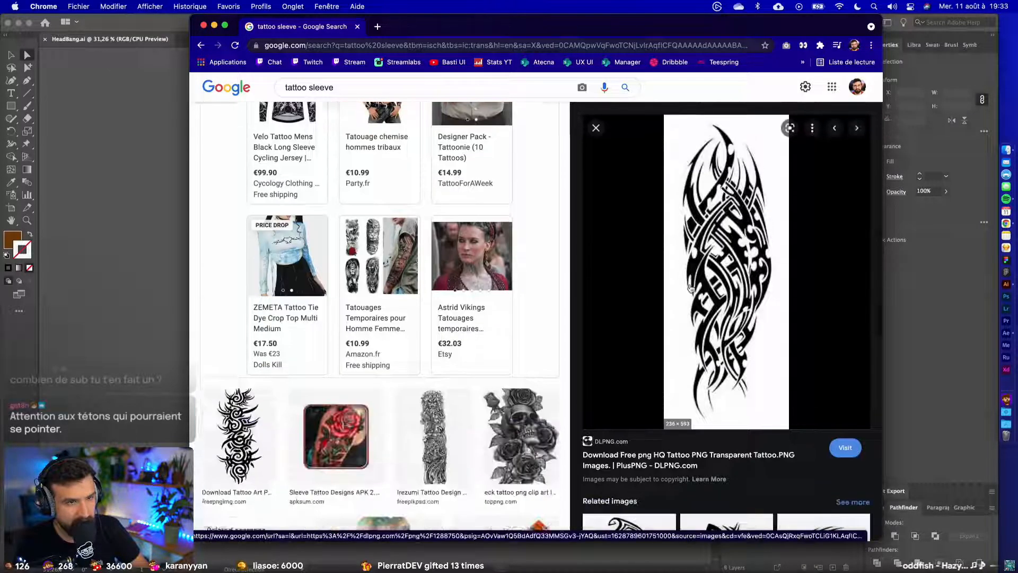
scroll(595, 386, "down", 5)
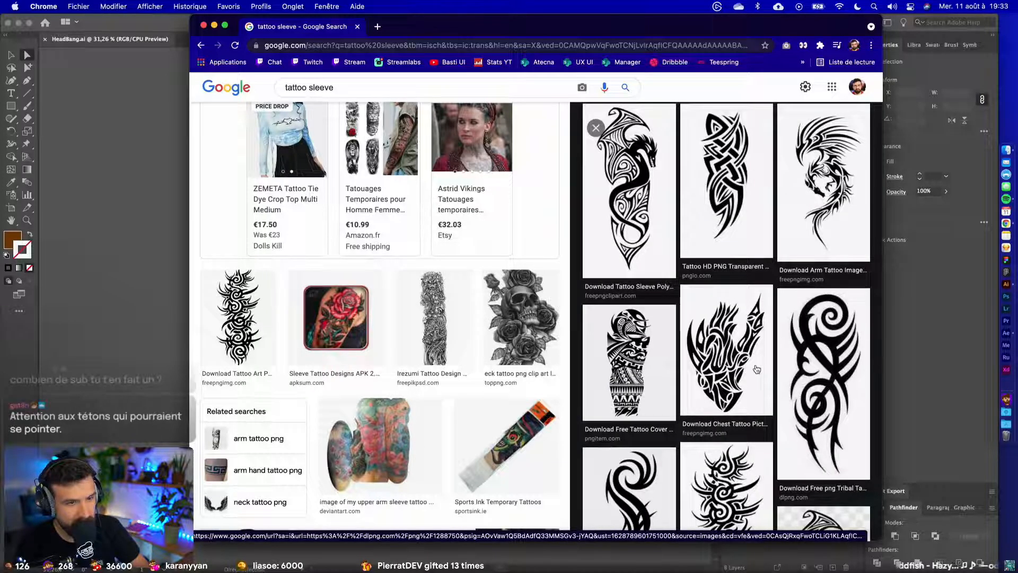
scroll(742, 360, "down", 2)
scroll(669, 366, "up", 15)
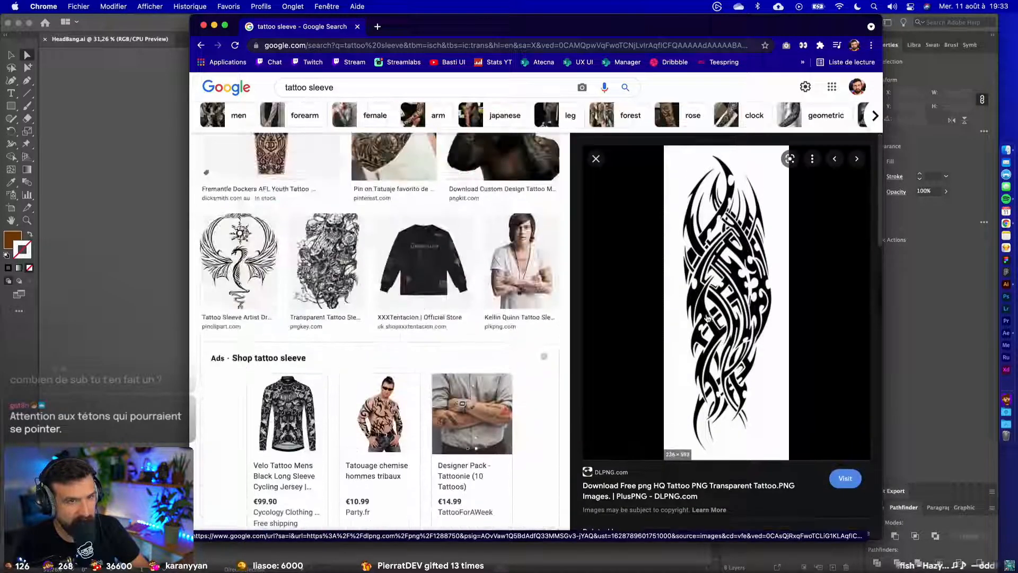
scroll(532, 389, "down", 3)
scroll(532, 389, "up", 7)
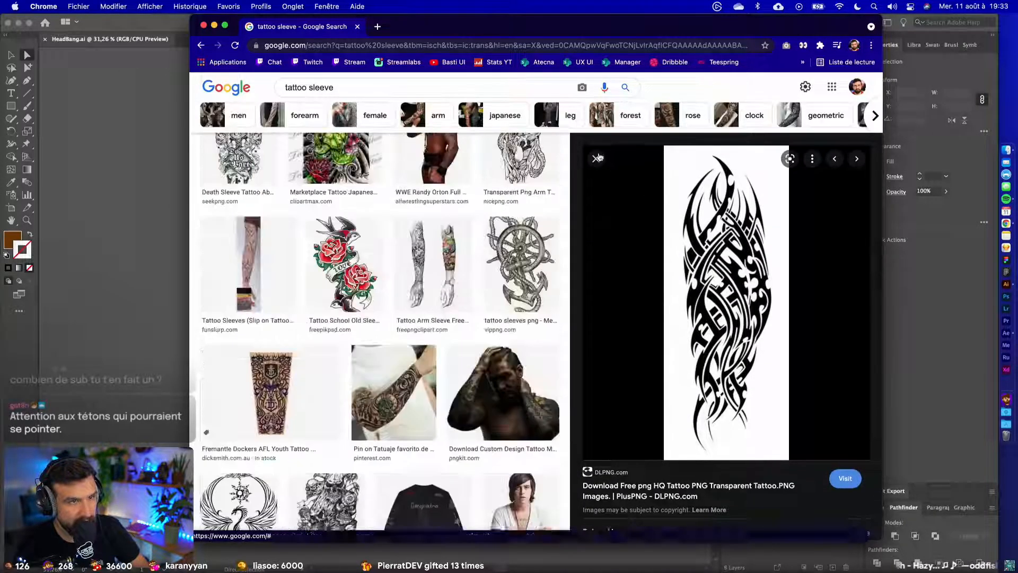
key("Escape")
- Preview the ornamental sleeve tattoo PNG from toppng.com in the image results
scroll(467, 339, "up", 9)
scroll(478, 342, "down", 7)
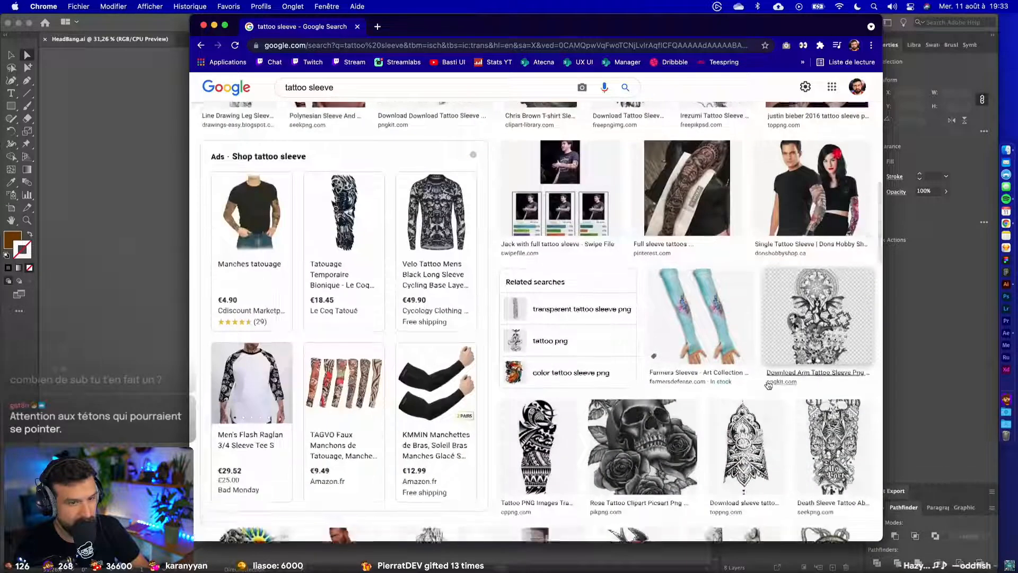
left_click(768, 314)
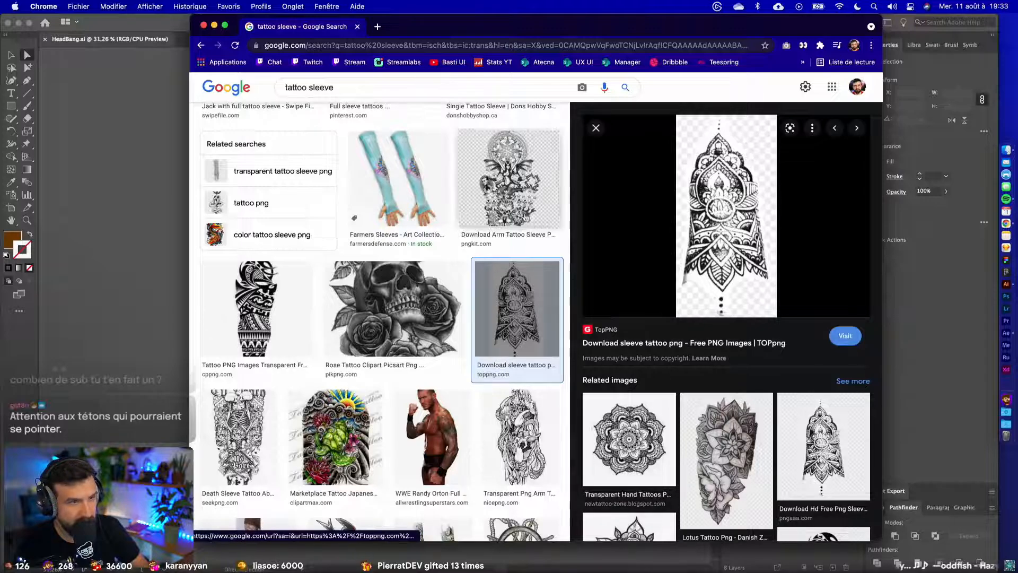
- Close the tattoo preview, look further down the image results, and open thenounproject.com in a new tab
left_click(596, 128)
scroll(551, 356, "down", 5)
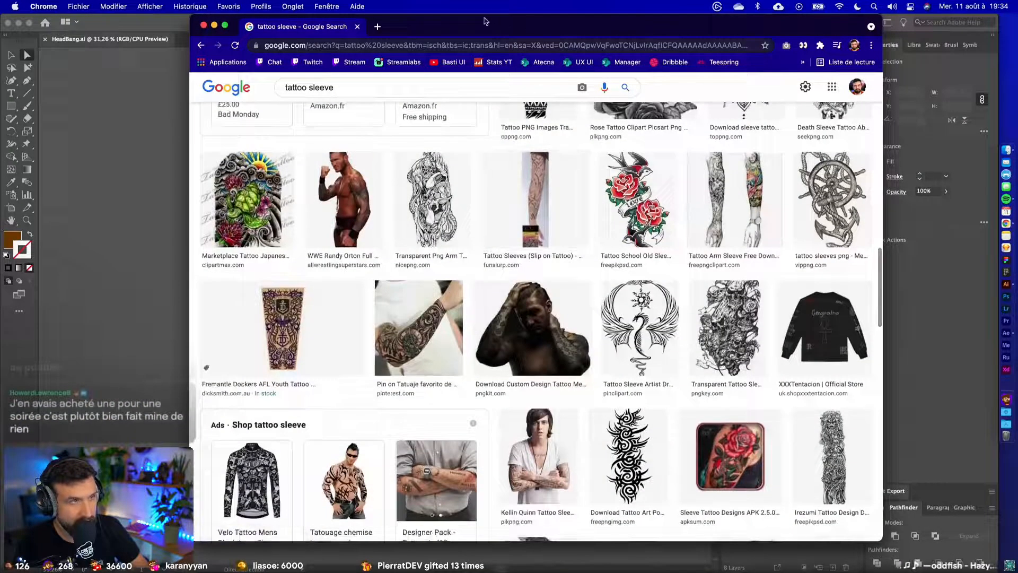
left_click(378, 27)
type("thee")
key("Return")
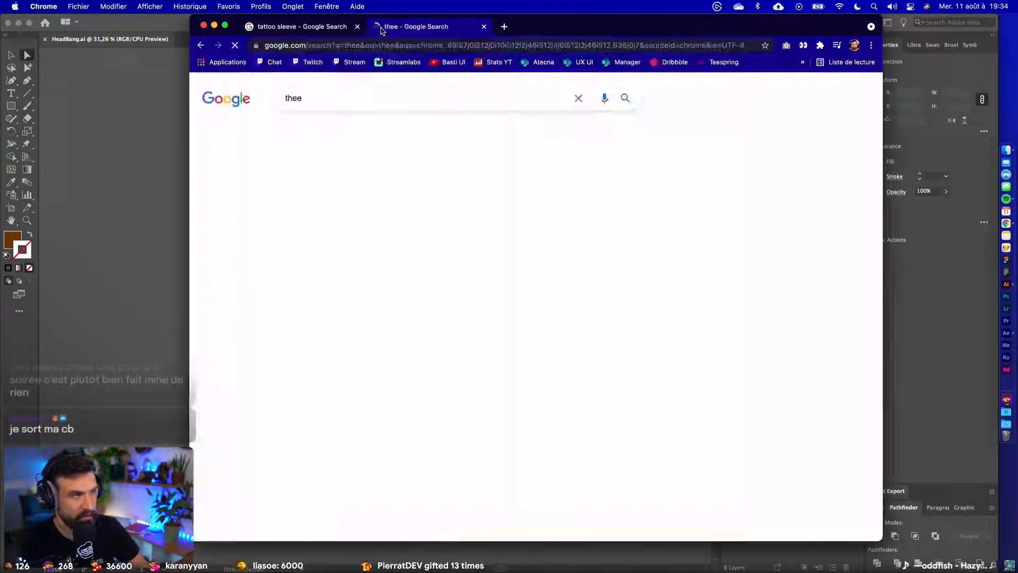
left_click(304, 41)
type("the")
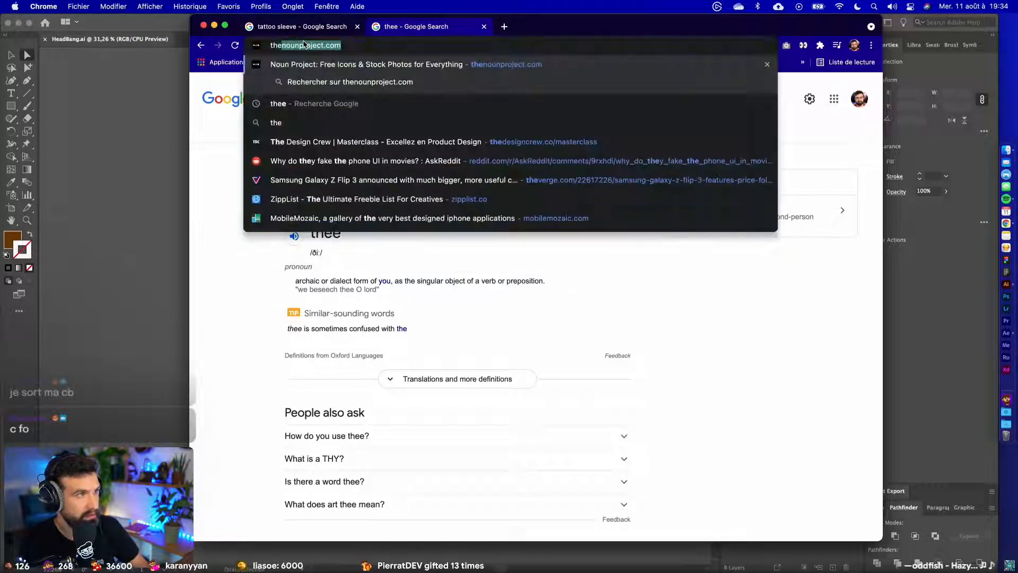
key("Return")
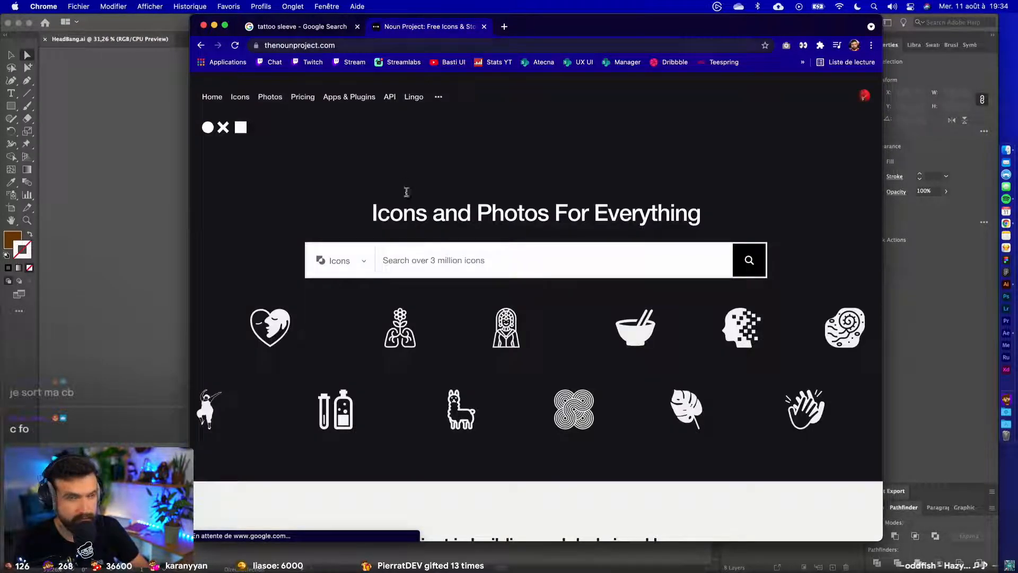
- Search the Noun Project icons for "tattoo sleeve"
left_click(698, 271)
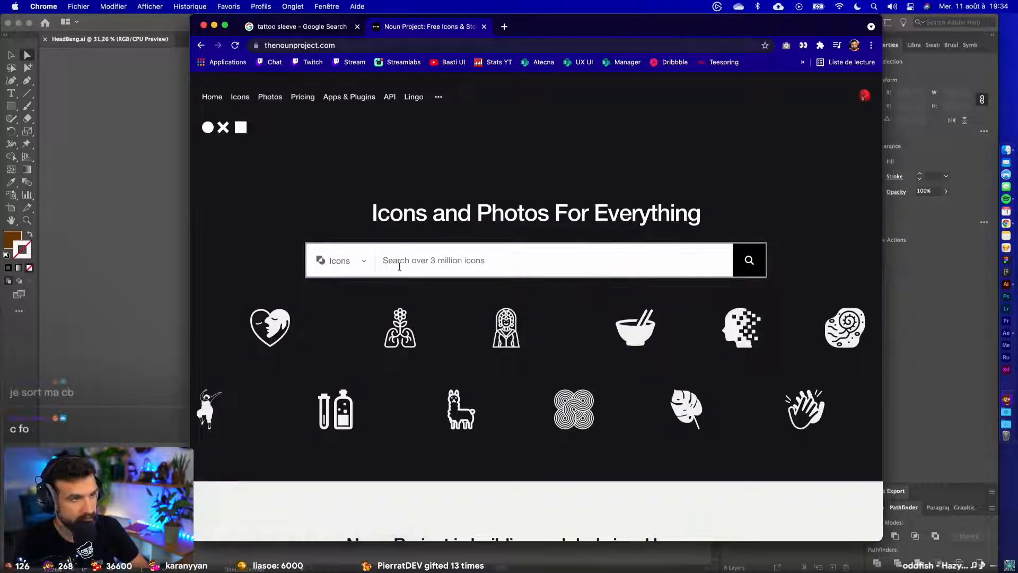
type("tattoo sleeve")
left_click(756, 258)
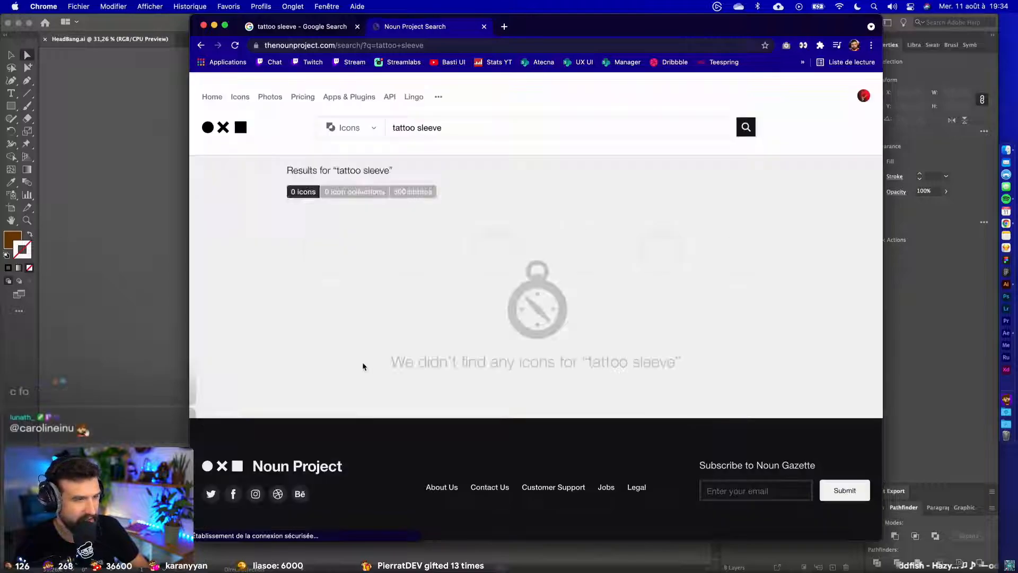
- Shorten the Noun Project search to "tattoo" and look through the resulting icons and collections
left_click(415, 128)
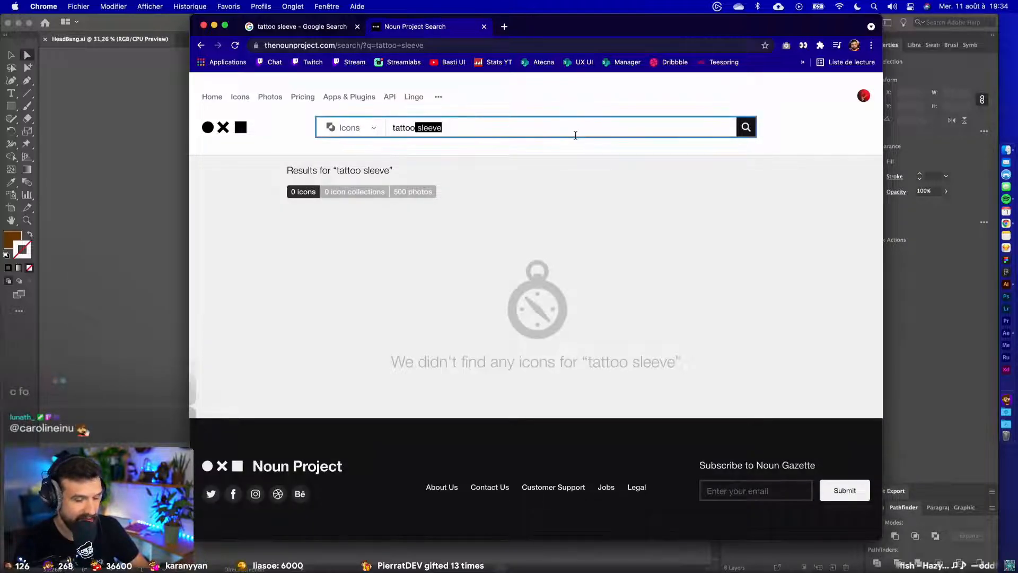
key("BackSpace")
key("Return")
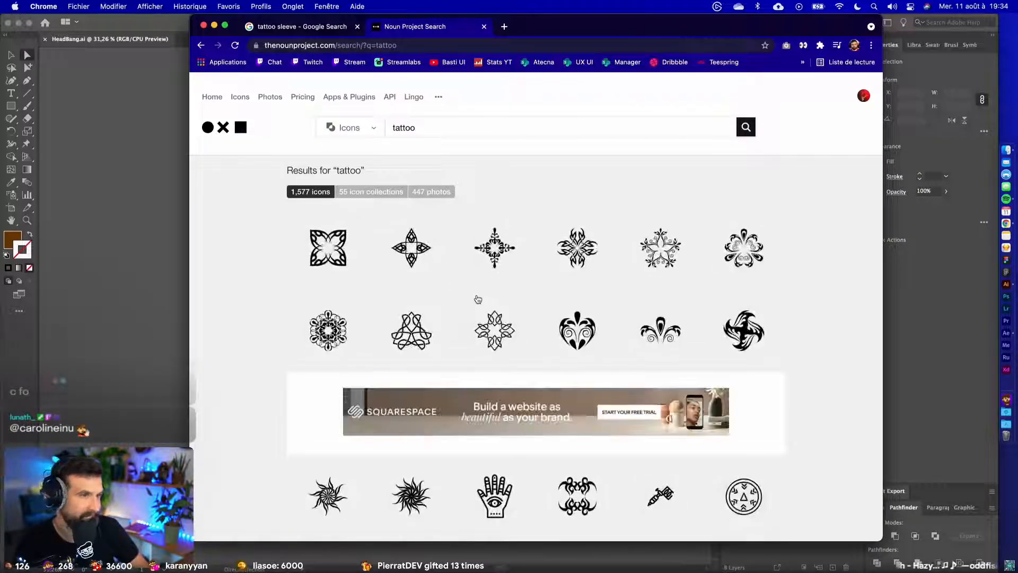
scroll(498, 294, "down", 5)
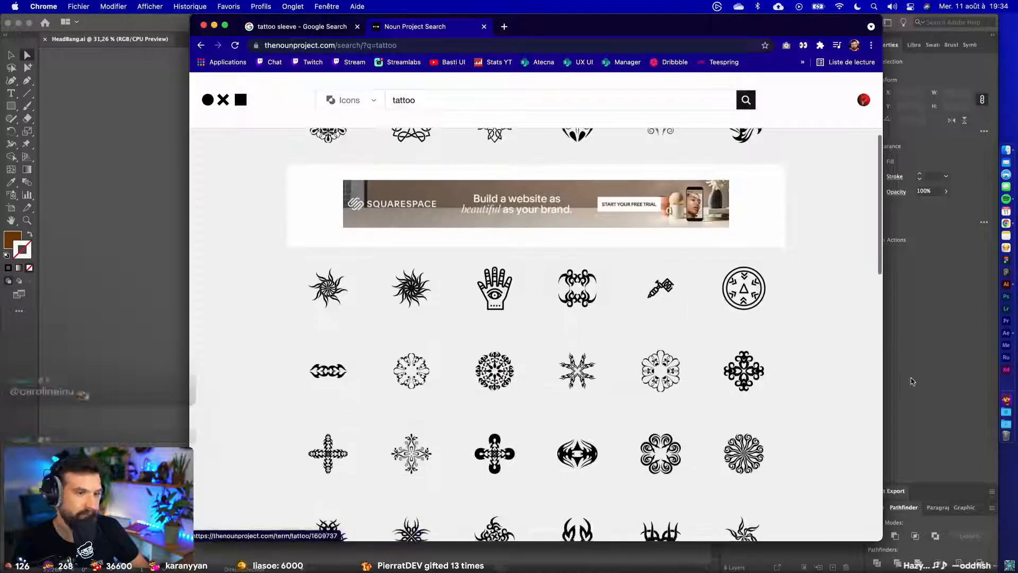
scroll(788, 386, "down", 10)
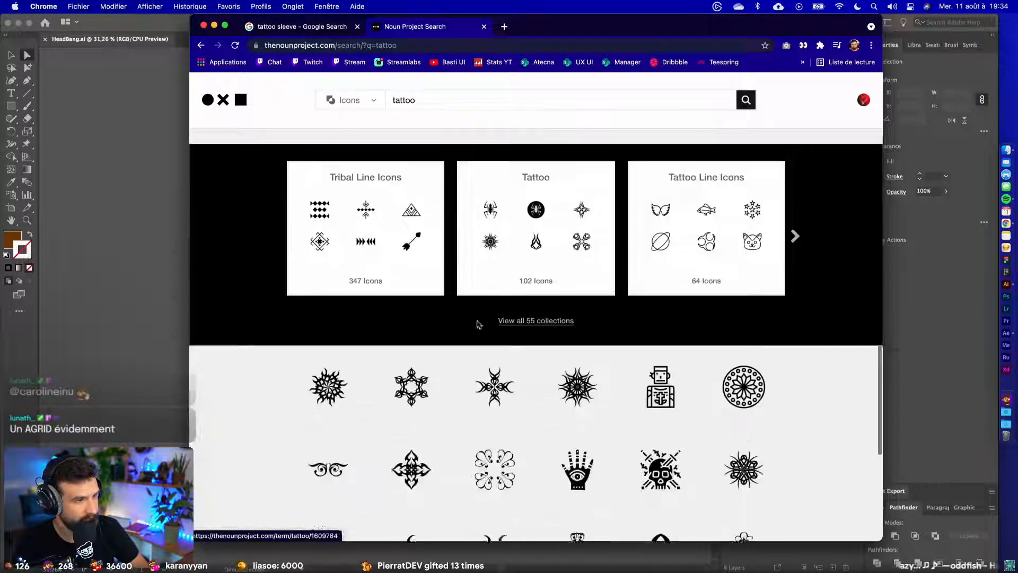
scroll(479, 324, "down", 6)
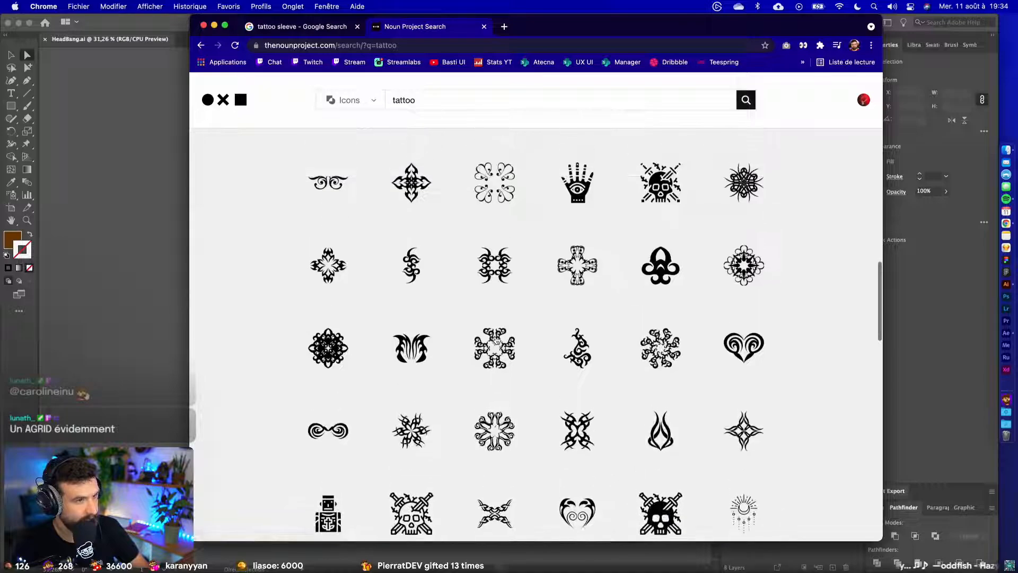
- Copy the black tribal spiral sleeve image from freepngimg.com in the Google results and paste it into HeadBang.ai in Illustrator
left_click(328, 34)
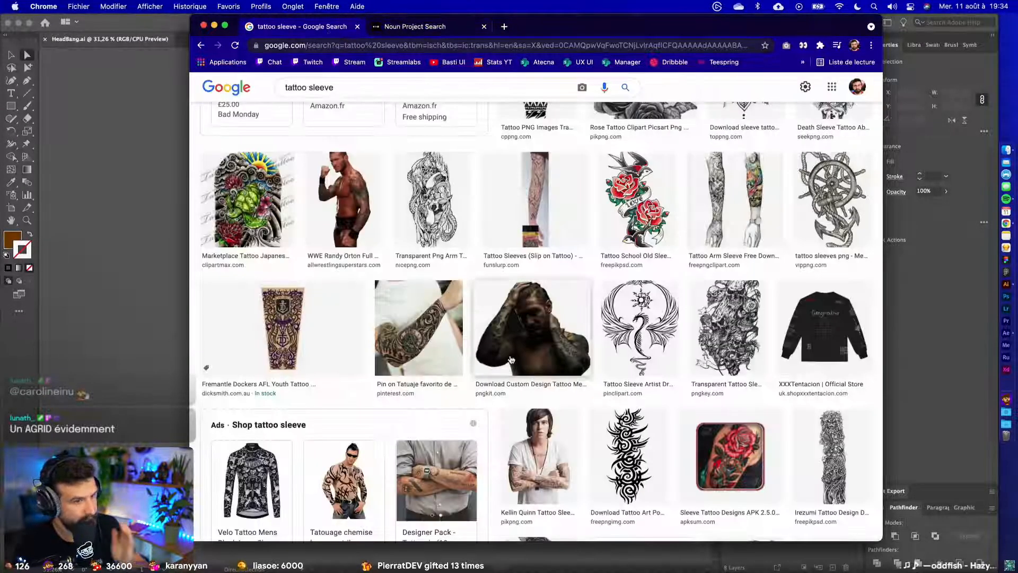
left_click(628, 456)
right_click(715, 269)
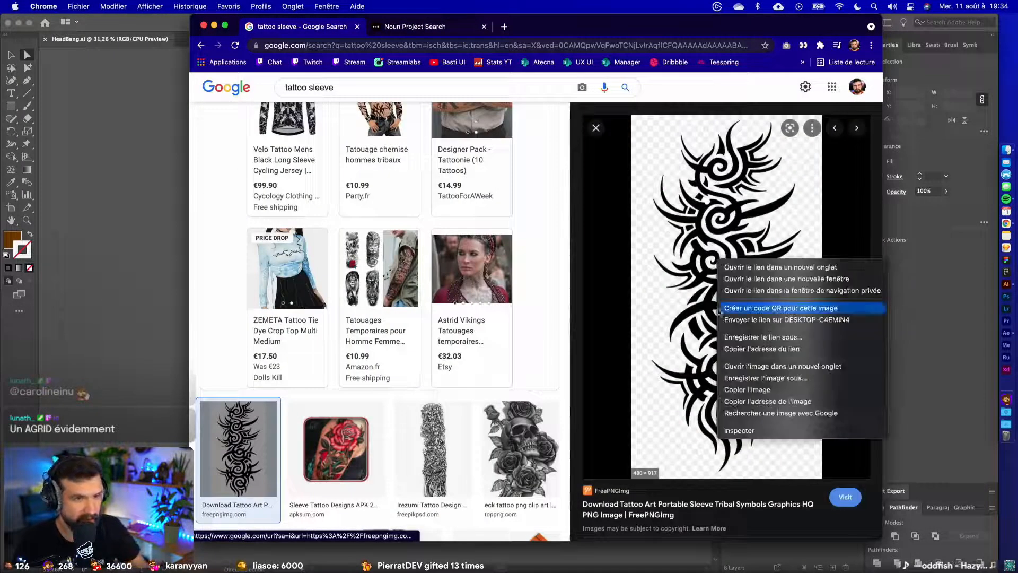
left_click(742, 390)
left_click(180, 311)
key("super+v")
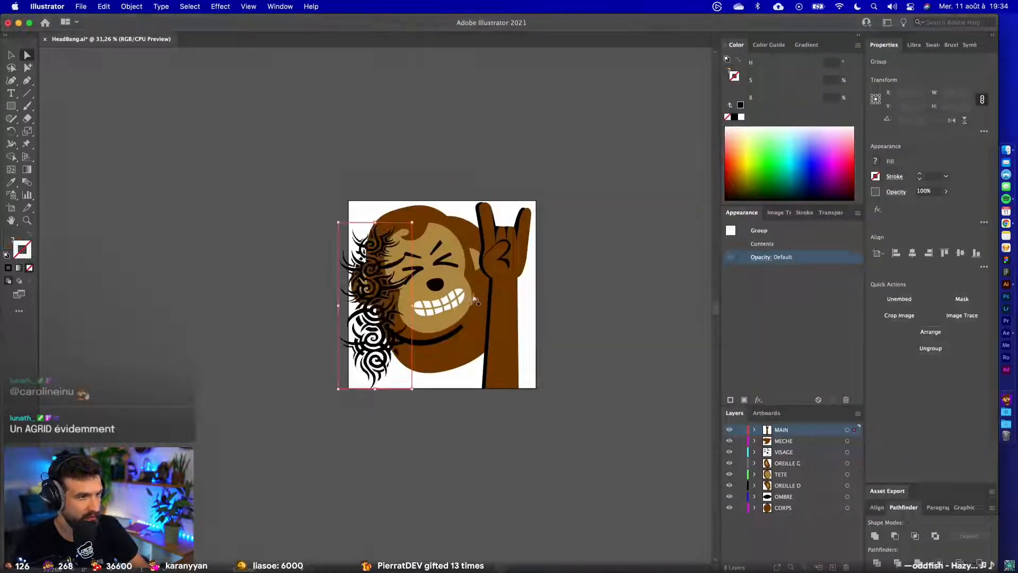
- Delete the pasted tattoo, isolate the HAND group in the MAIN layer, and paste the tattoo inside it
left_click(11, 54)
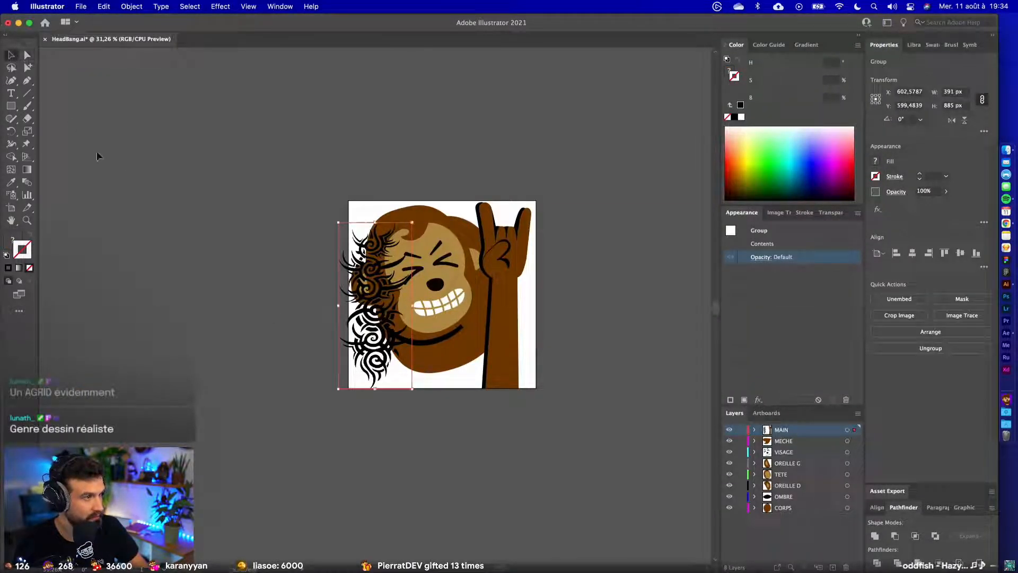
key("Delete")
left_click(508, 317)
double_click(508, 316)
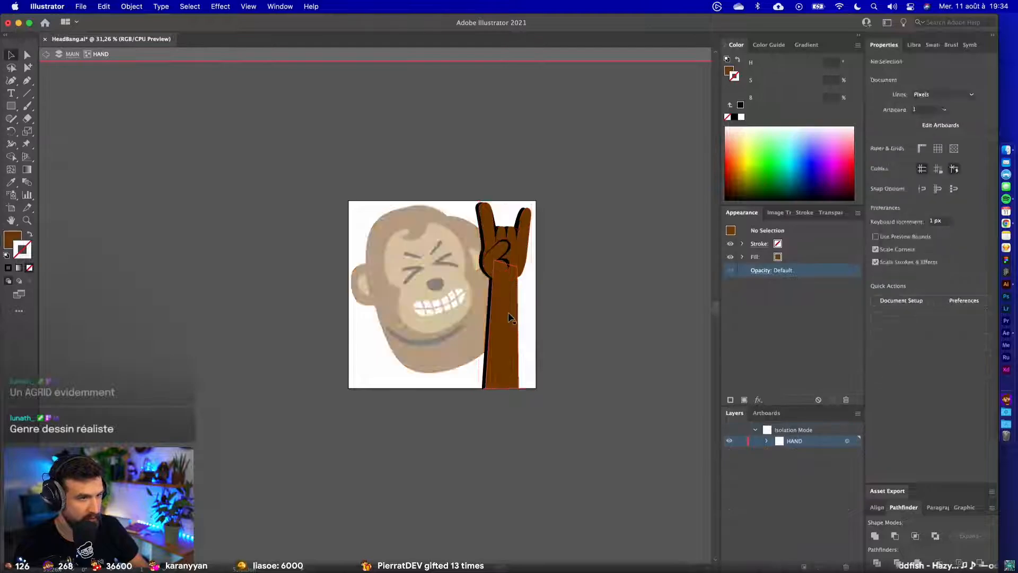
key("super+v")
- Position and scale the tribal tattoo so it covers the raised forearm from the wrist to the artboard's lower edge
left_click_drag(372, 269, 494, 282)
left_click_drag(510, 247, 487, 274)
scroll(506, 317, "up", 3)
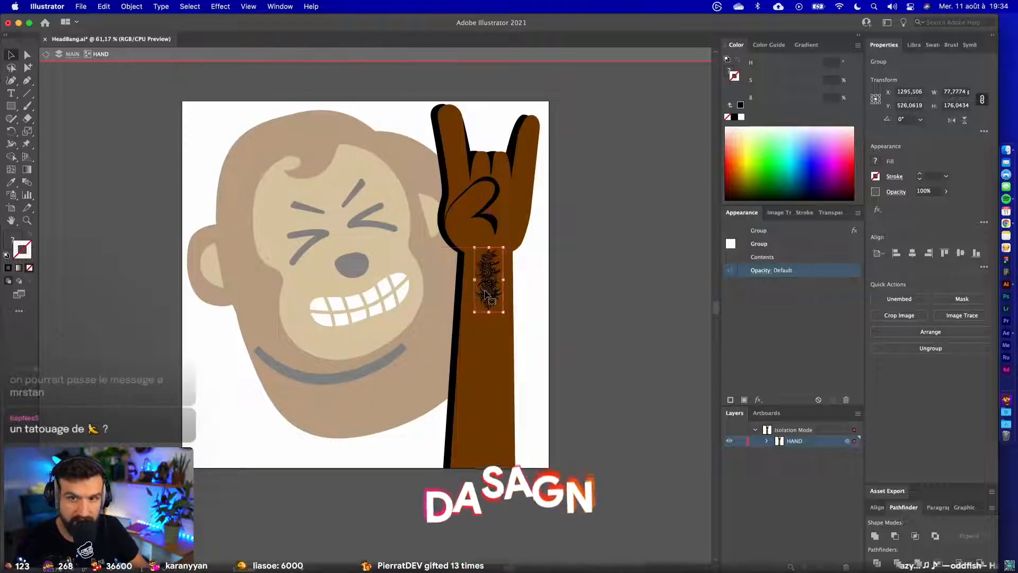
left_click_drag(487, 315, 488, 468)
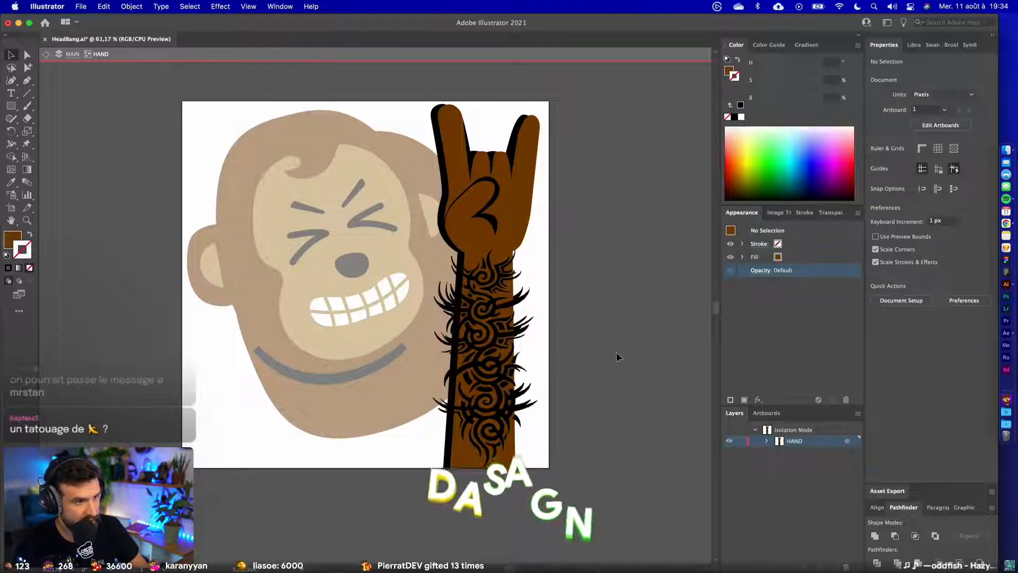
- Leave the HAND group, save HeadBang.ai over the externally modified version, and check the tattooed arm in After Effects
double_click(617, 353)
scroll(616, 352, "down", 5)
key("super+s")
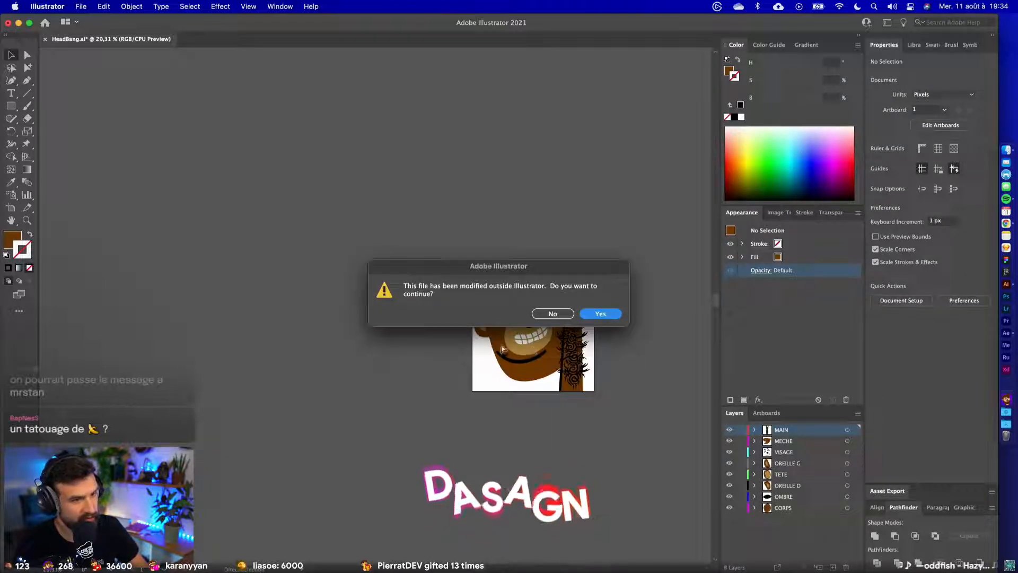
left_click(592, 313)
key("super+Tab")
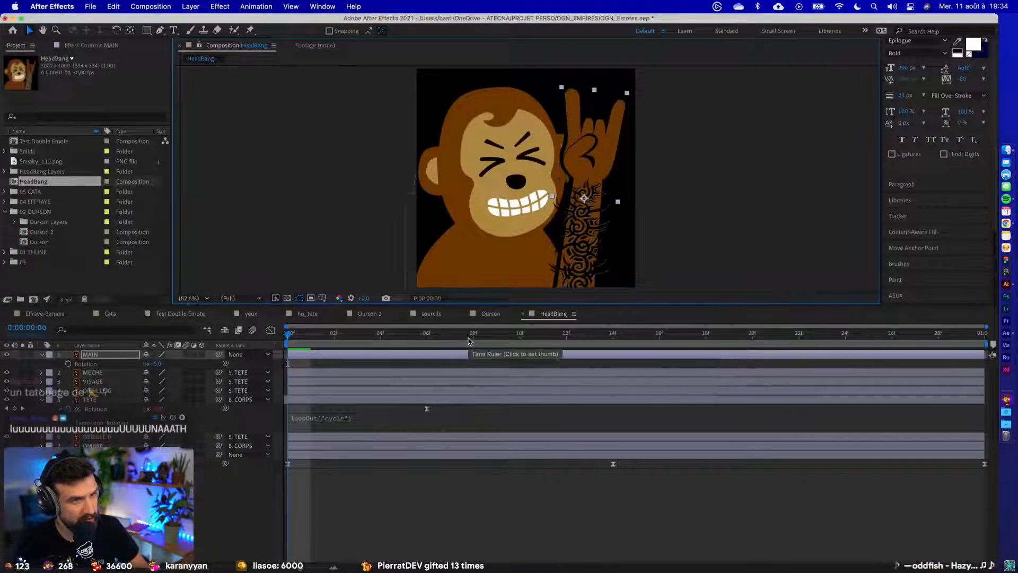
- Back in Illustrator, delete the tattoo from the HAND group, save HeadBang.ai, and return to After Effects
key("super+Tab")
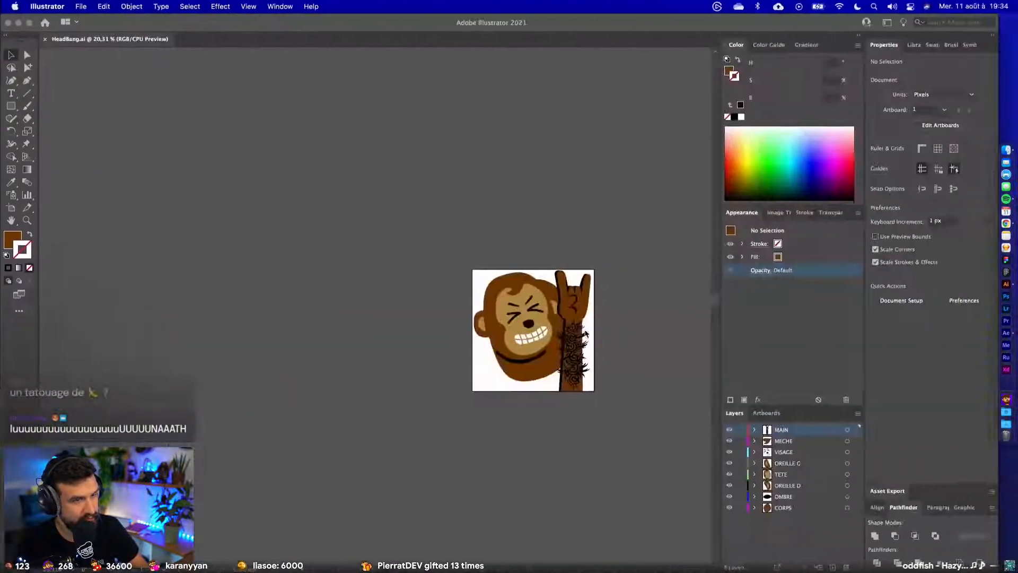
left_click(572, 346)
double_click(571, 347)
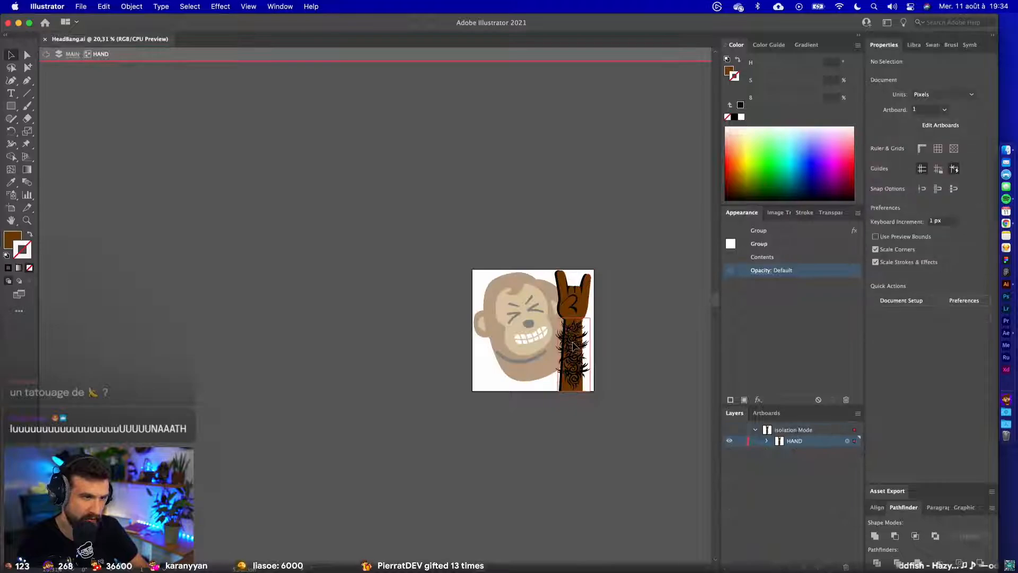
left_click(572, 346)
key("Delete")
scroll(572, 346, "left", 5)
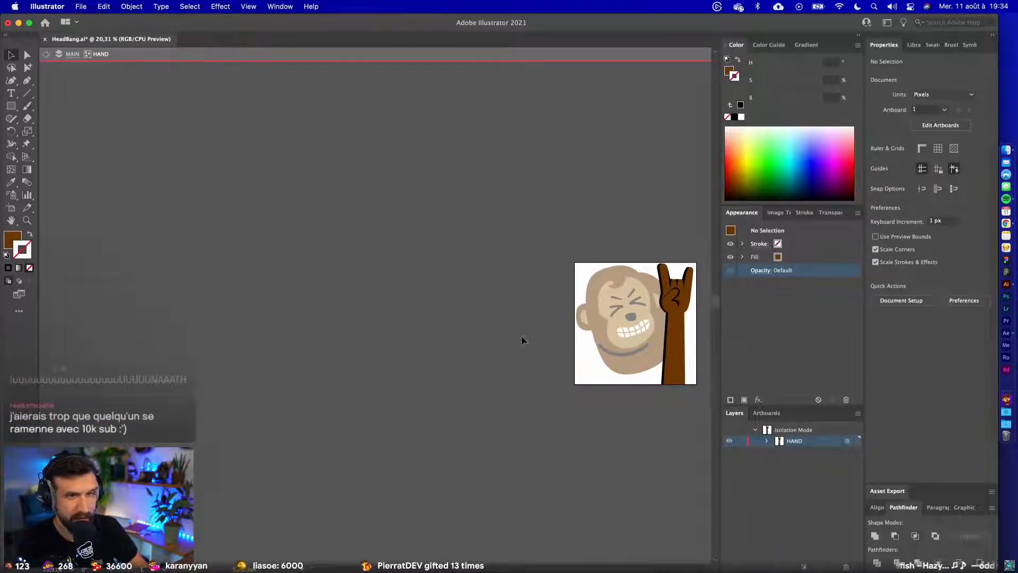
key("Escape")
key("super+Tab")
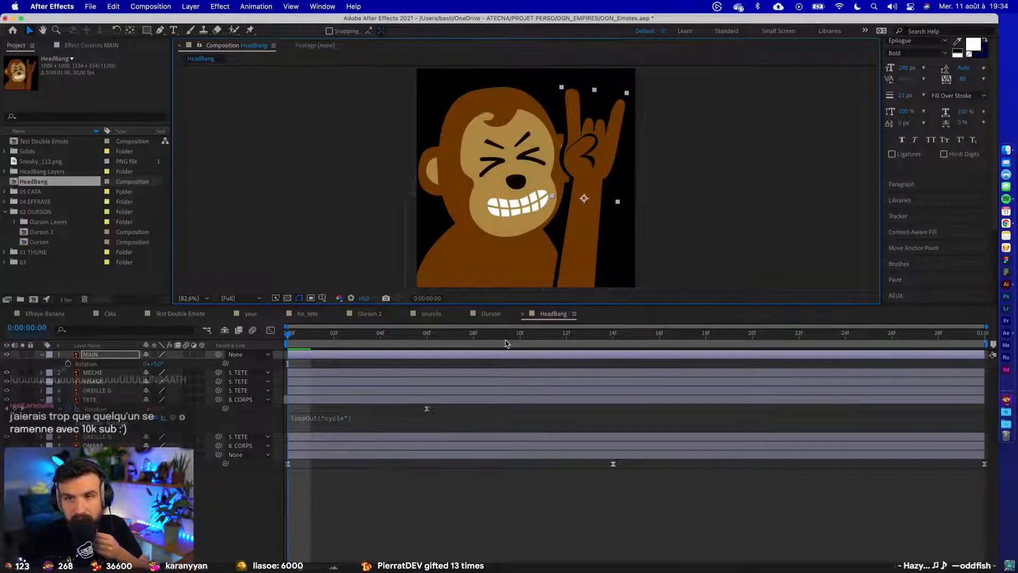
- Collapse the animated properties of all HeadBang layers in the timeline and play back the headbang loop
key("super+a")
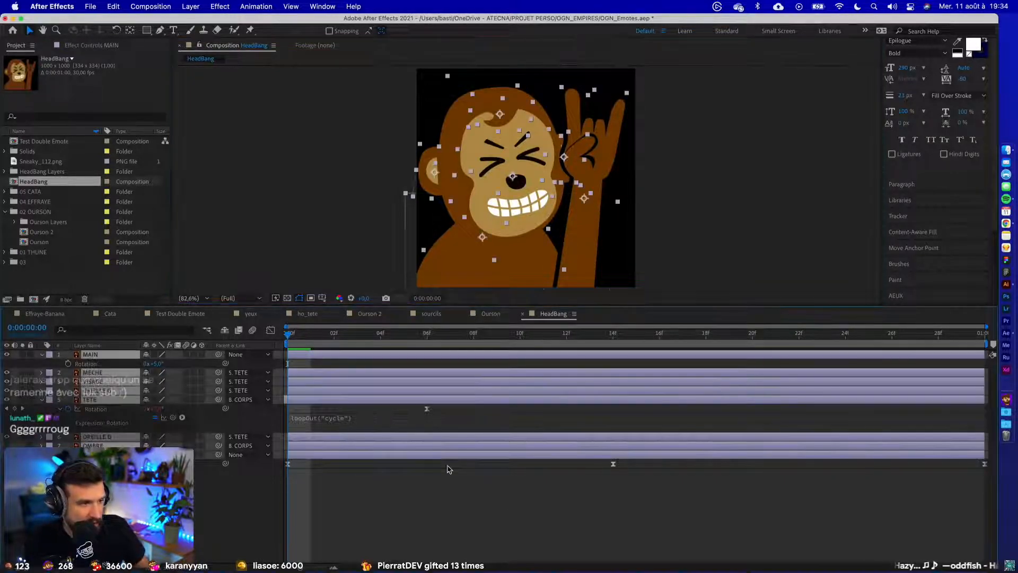
key("u")
left_click(457, 511)
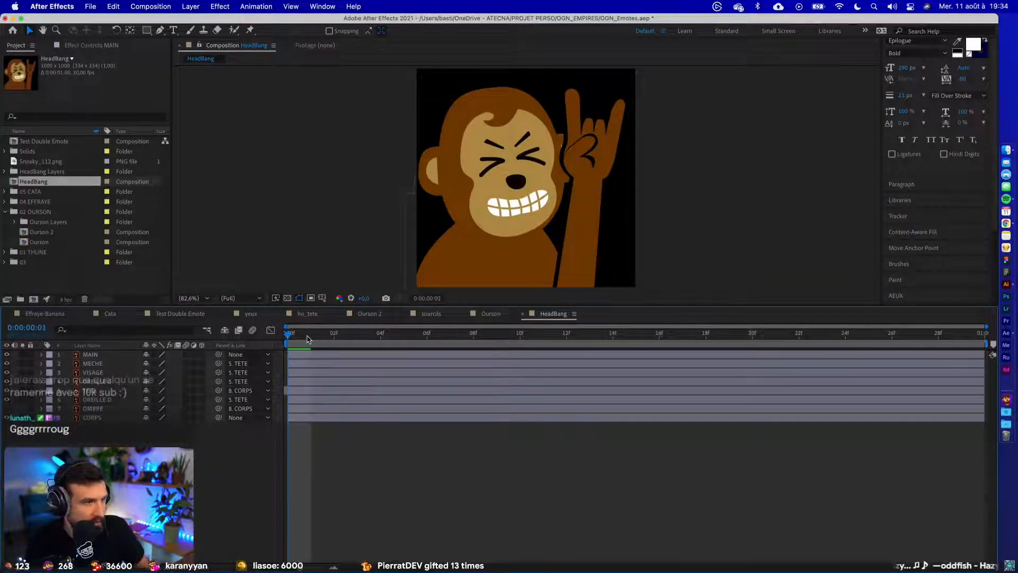
key("space")
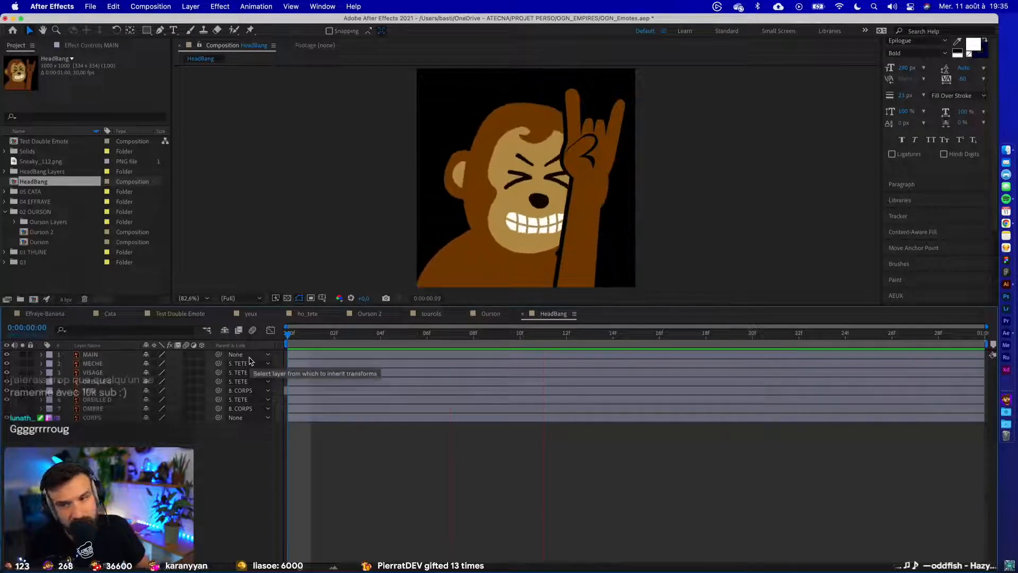
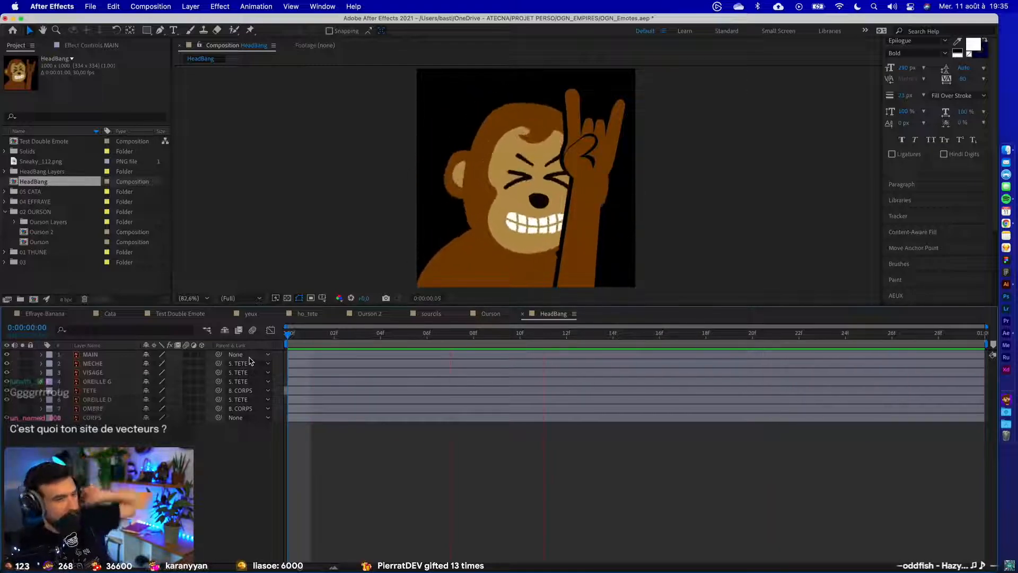
key("space")
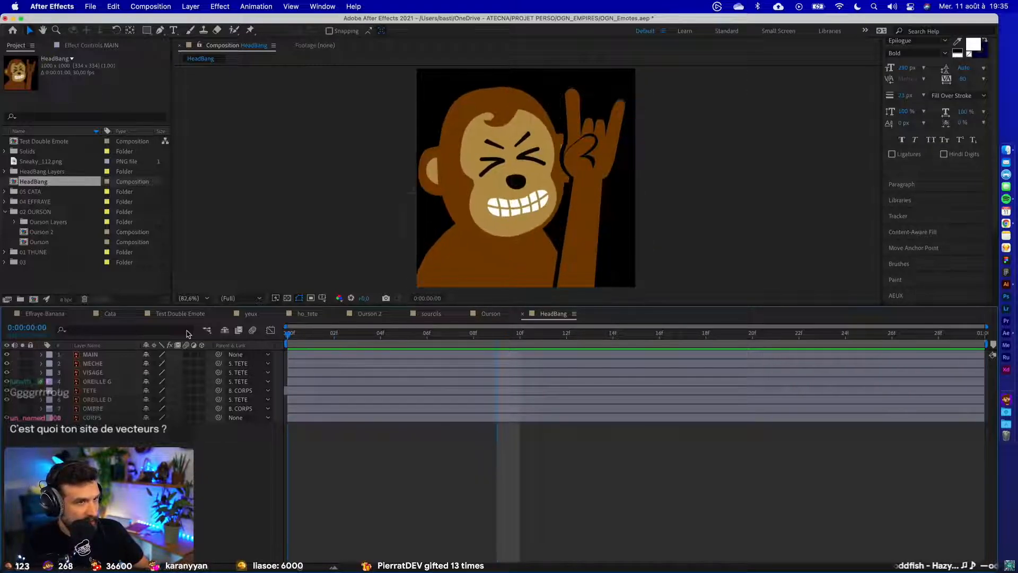
- Move the MAIN arm layer below CORPS in the layer stack, raise it slightly, and tilt it a little clockwise
left_click(581, 232)
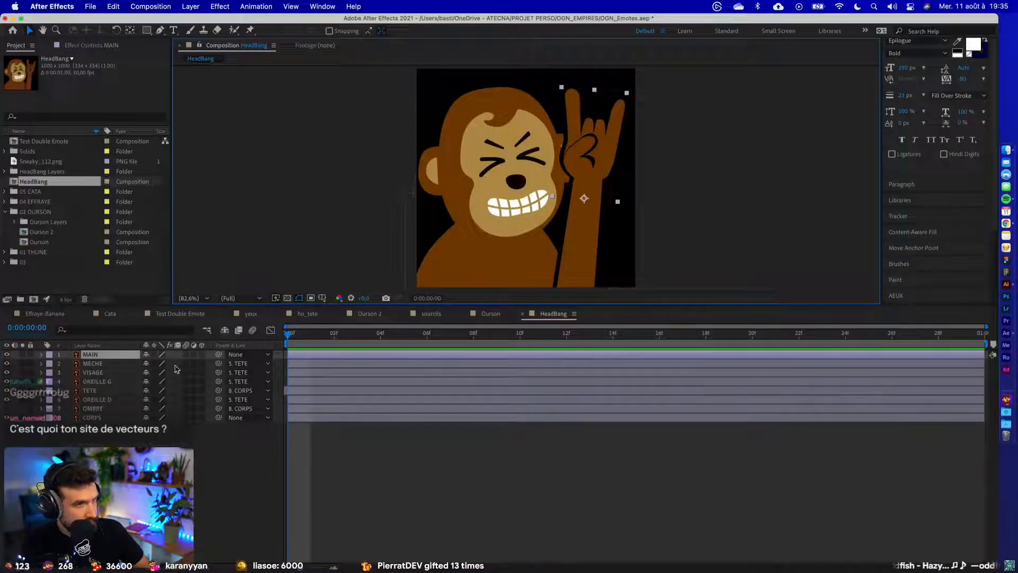
left_click_drag(90, 358, 106, 422)
mouse_move(587, 242)
left_mouse_down()
mouse_move(600, 223)
mouse_move(583, 232)
left_mouse_up()
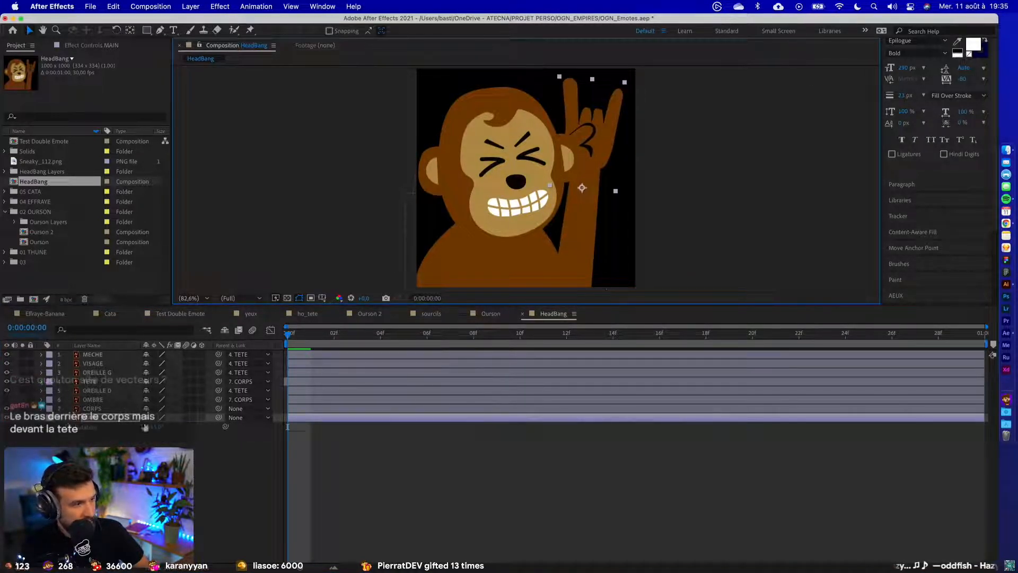
left_click_drag(157, 427, 160, 427)
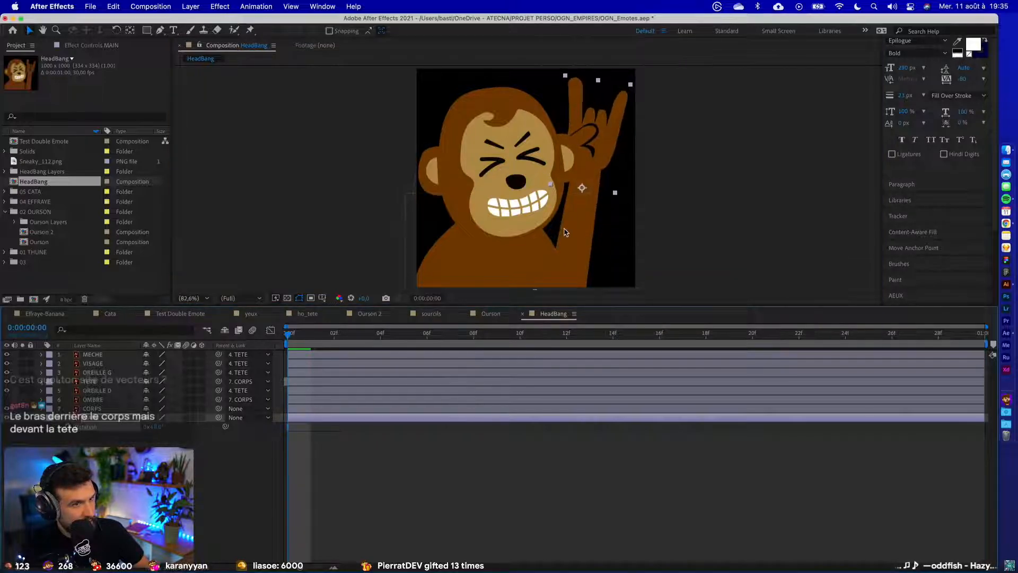
left_click_drag(569, 224, 569, 228)
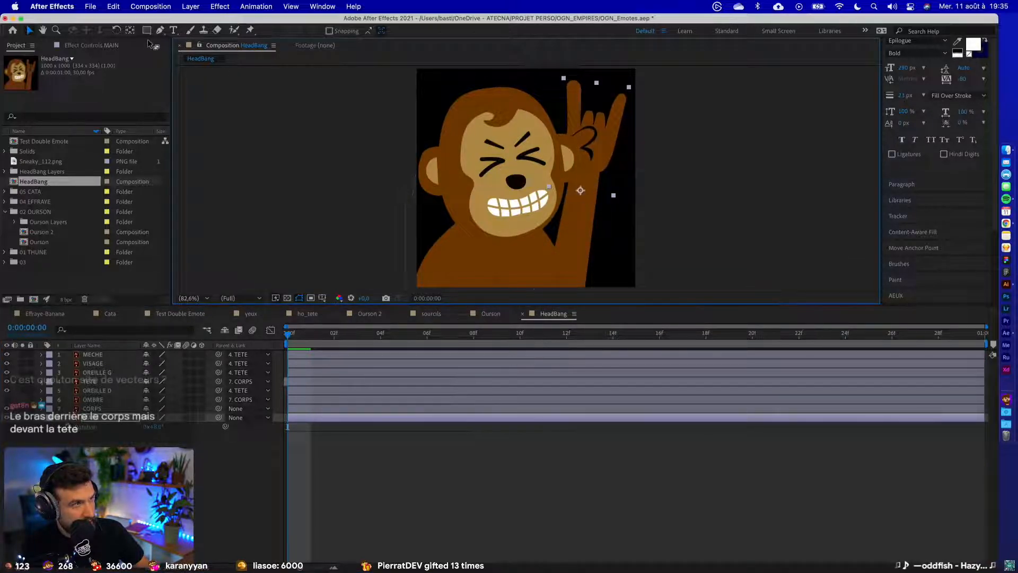
- Move the MAIN layer's anchor point down to the base of the raised arm
left_click(129, 31)
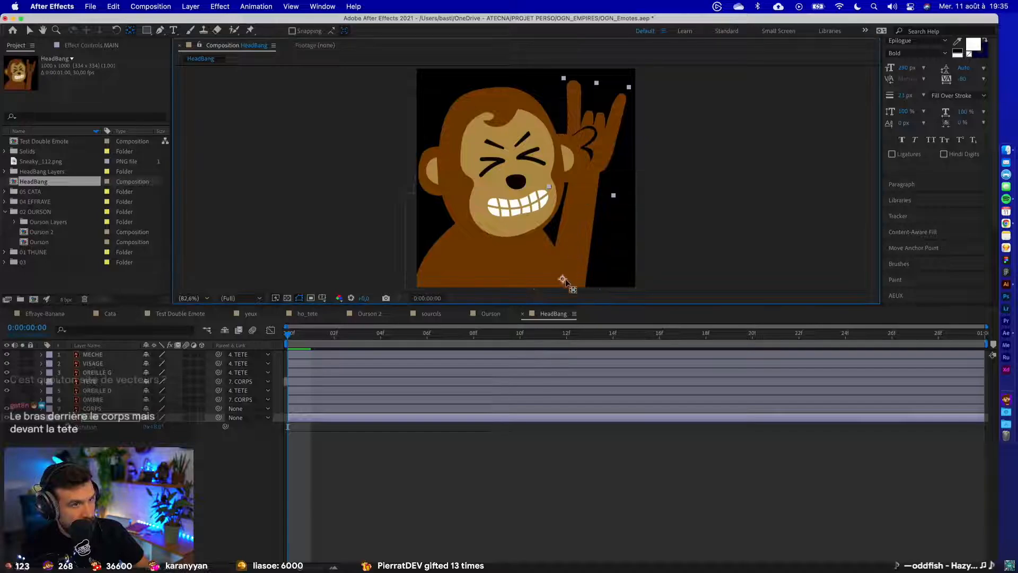
left_click(29, 35)
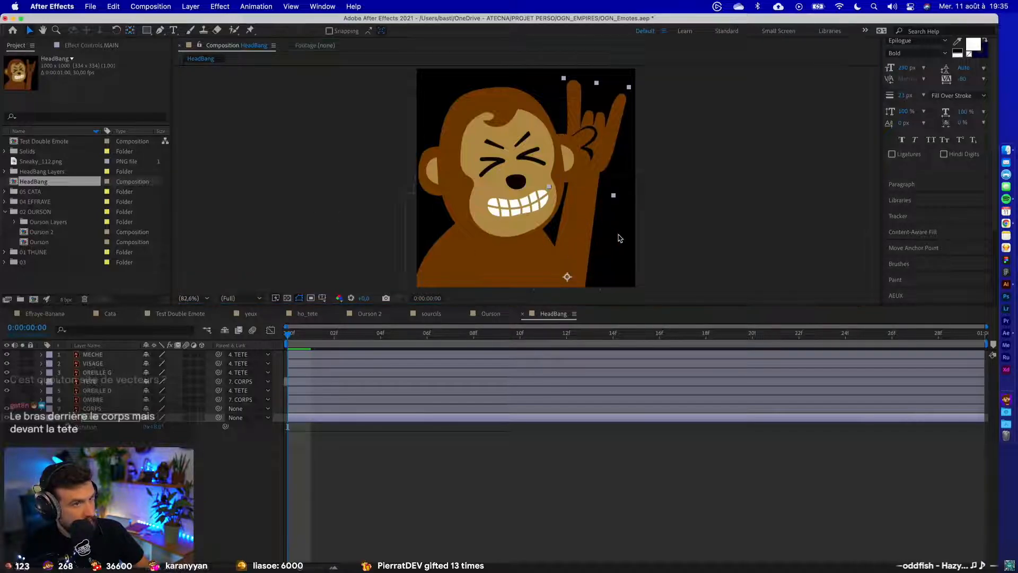
- Move the MAIN arm slightly up, tilt it further clockwise, nudge it beside the head, and play back the loop
left_click_drag(592, 235, 594, 227)
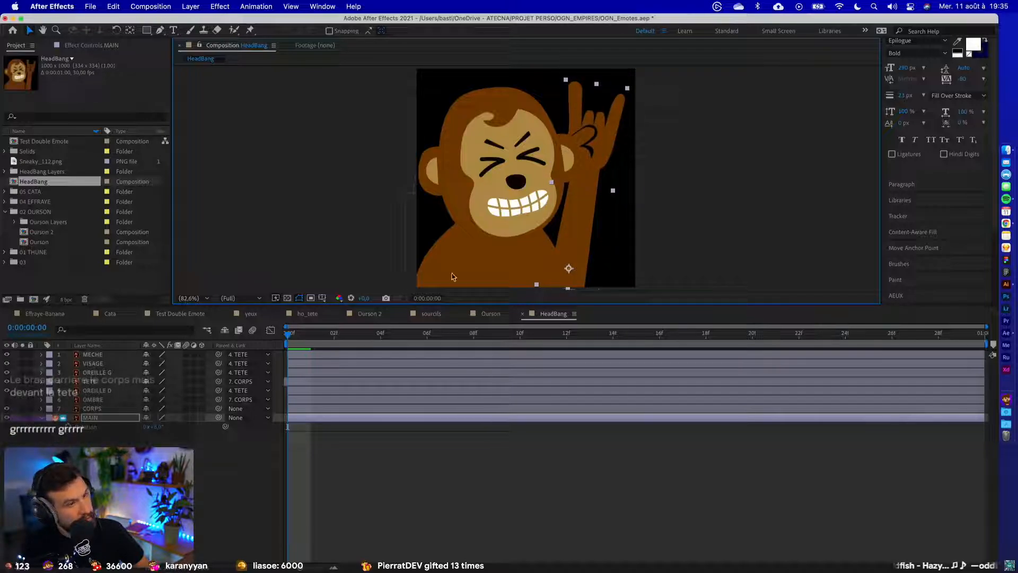
left_click_drag(153, 430, 162, 431)
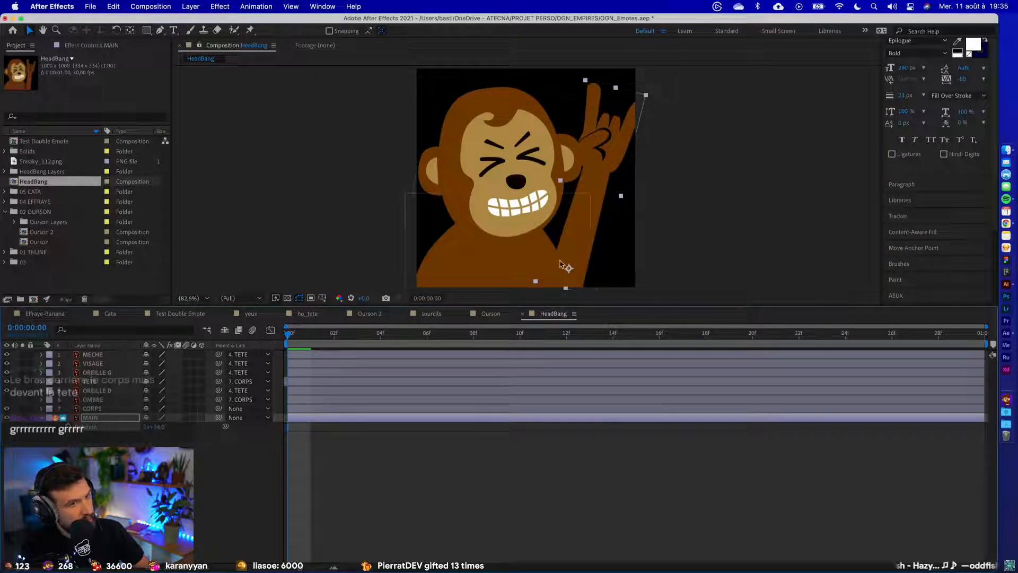
left_click_drag(578, 239, 570, 238)
key("space")
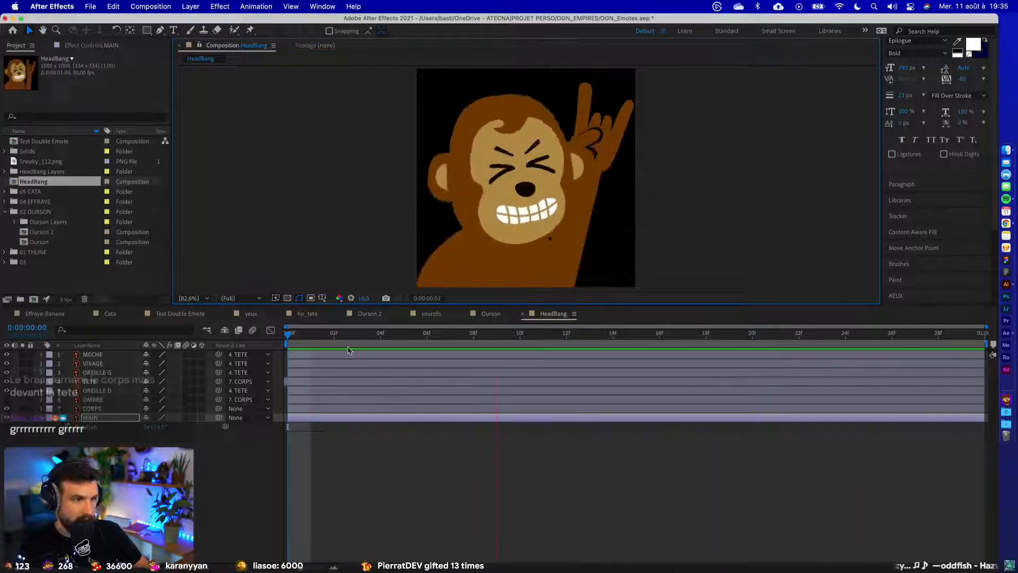
key("space")
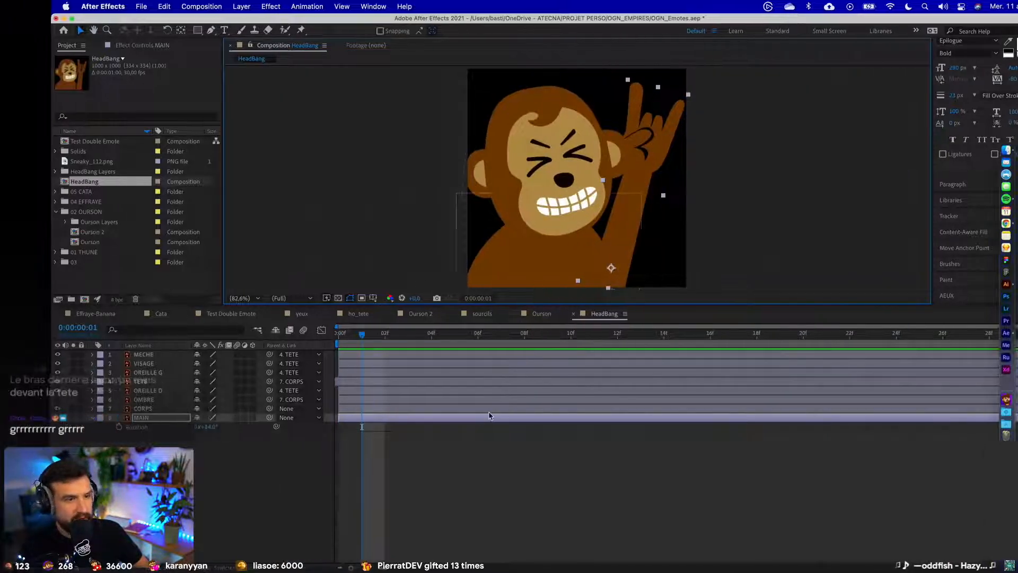
- Switch to Illustrator and add an anchor point halfway down each side of the MAIN forearm path
key("ctrl+Right")
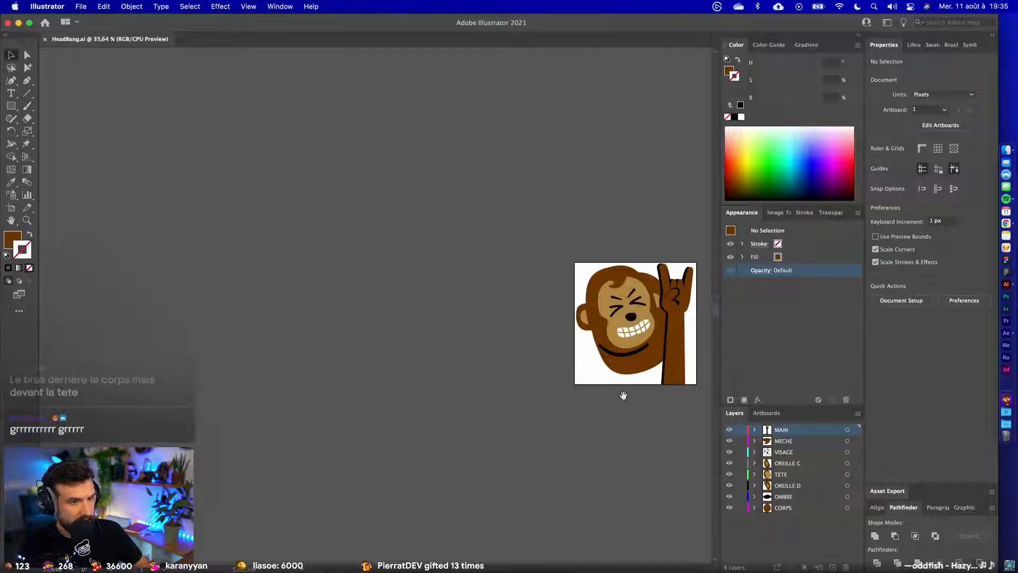
scroll(616, 394, "up", 4)
left_click(656, 330)
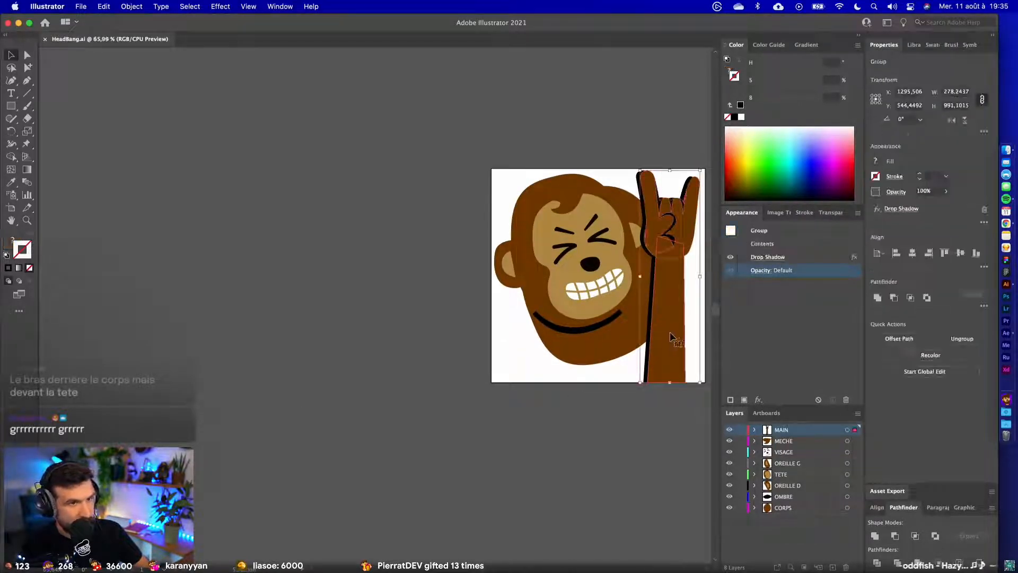
scroll(672, 334, "up", 4)
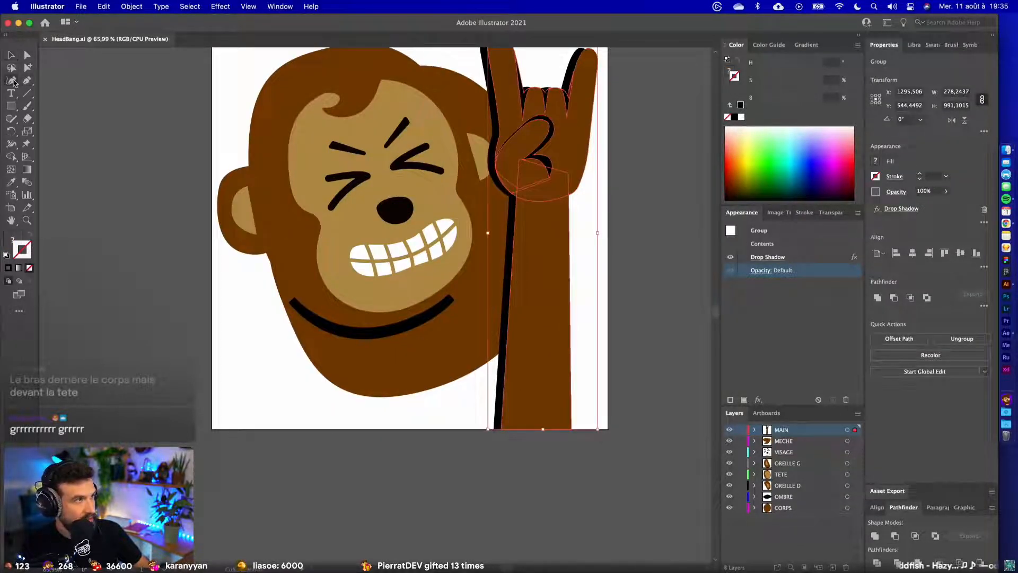
left_click(12, 81)
left_click(19, 84)
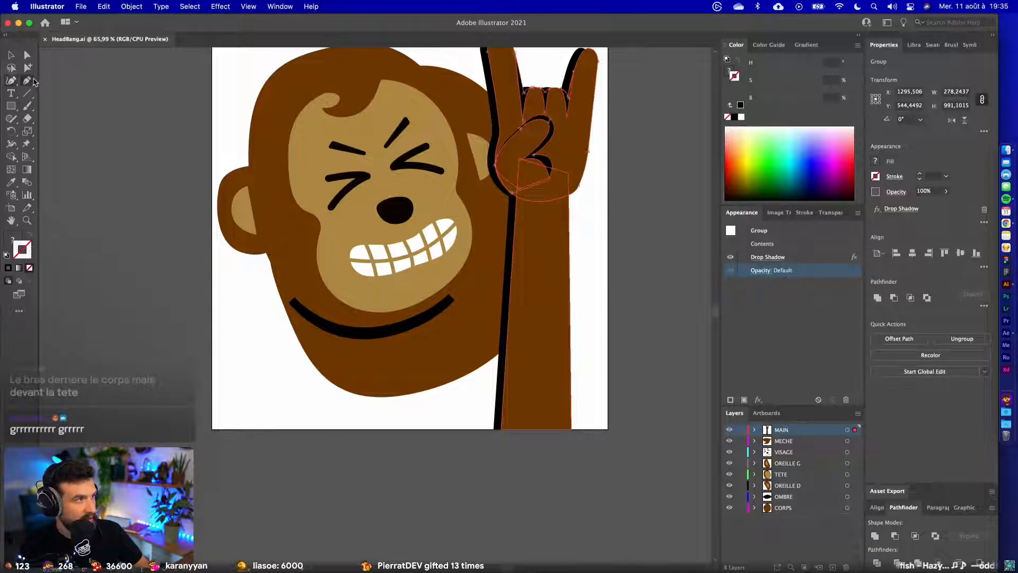
left_click_drag(33, 81, 64, 96)
left_click(510, 293)
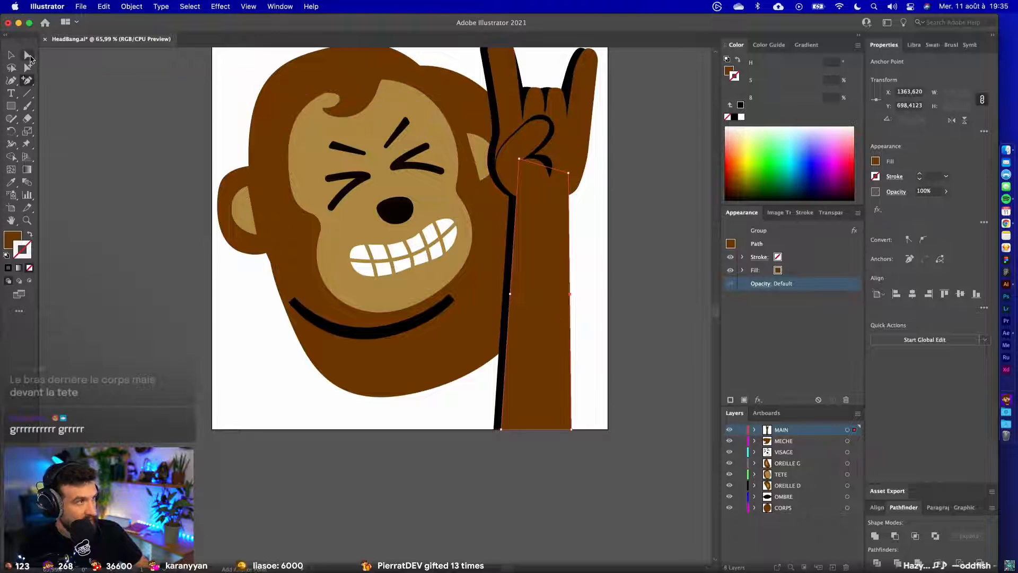
- Shift the two bottom anchor points of the forearm left in 10 px steps to bend the arm at the elbow
left_click_drag(424, 401, 431, 399)
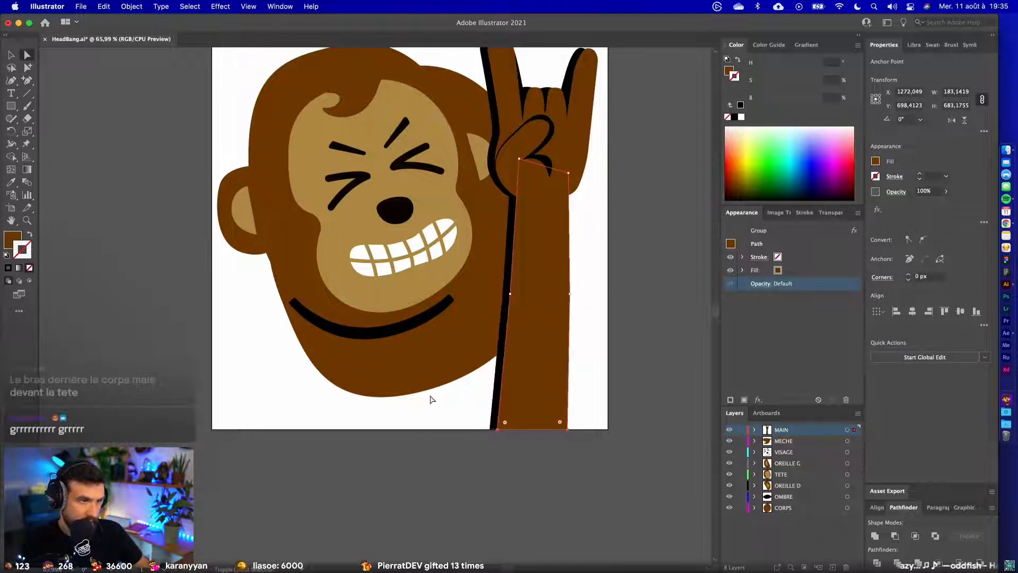
key("shift+Left")
key("shift+Left")
key("shift+Left")
key("shift+Left")
key("shift+Left")
key("shift+Left")
key("shift+Left")
key("shift+Left")
key("shift+Left")
key("shift+Left")
key("shift+Left")
key("shift+Left")
key("shift+Left")
key("shift+Left")
key("shift+Left")
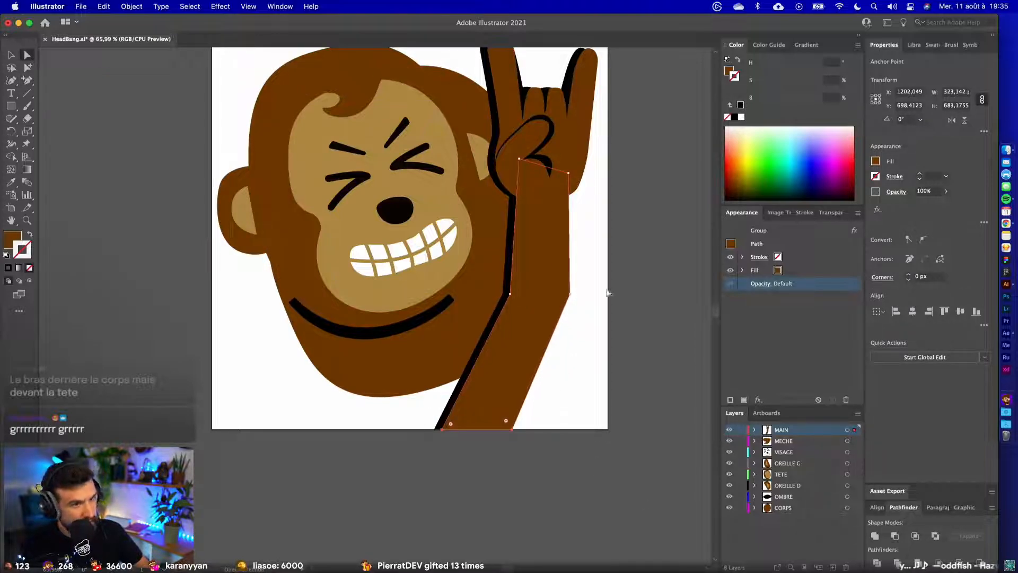
- Widen the elbow's outer side, round its inner corner by about 87 px, and save HeadBang.ai over the externally modified version
left_click_drag(570, 296, 514, 297)
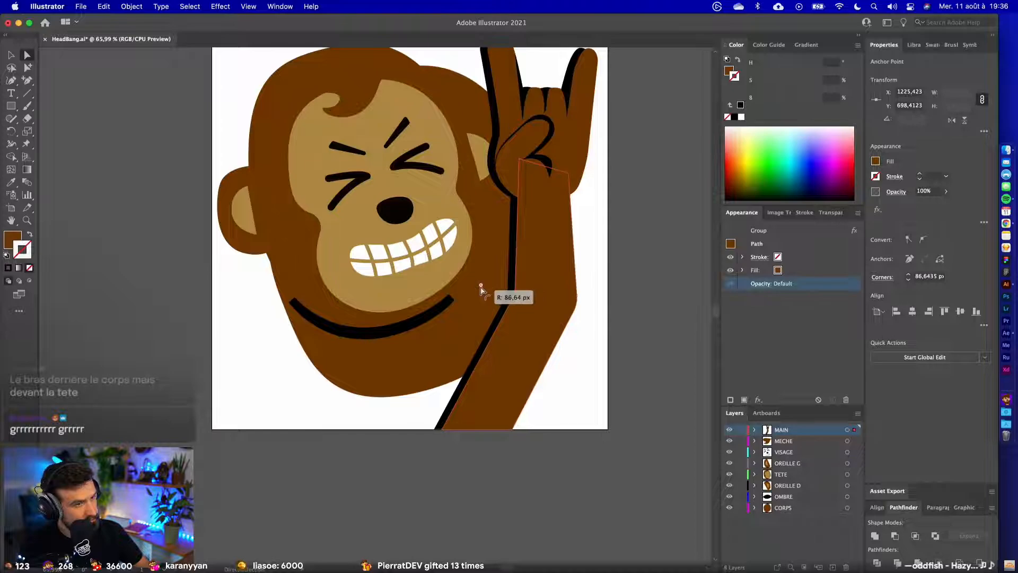
left_click(621, 400)
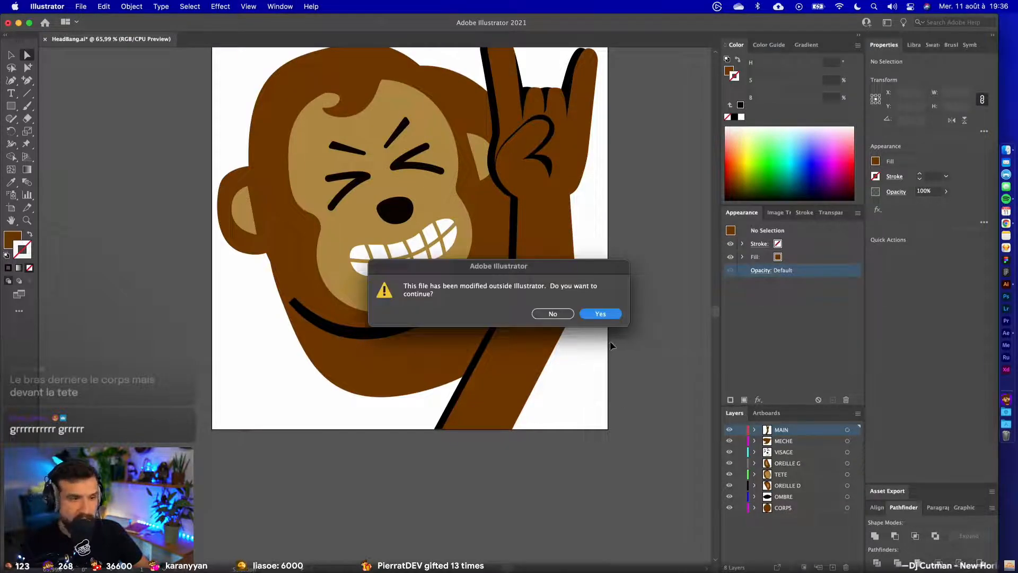
left_click(599, 314)
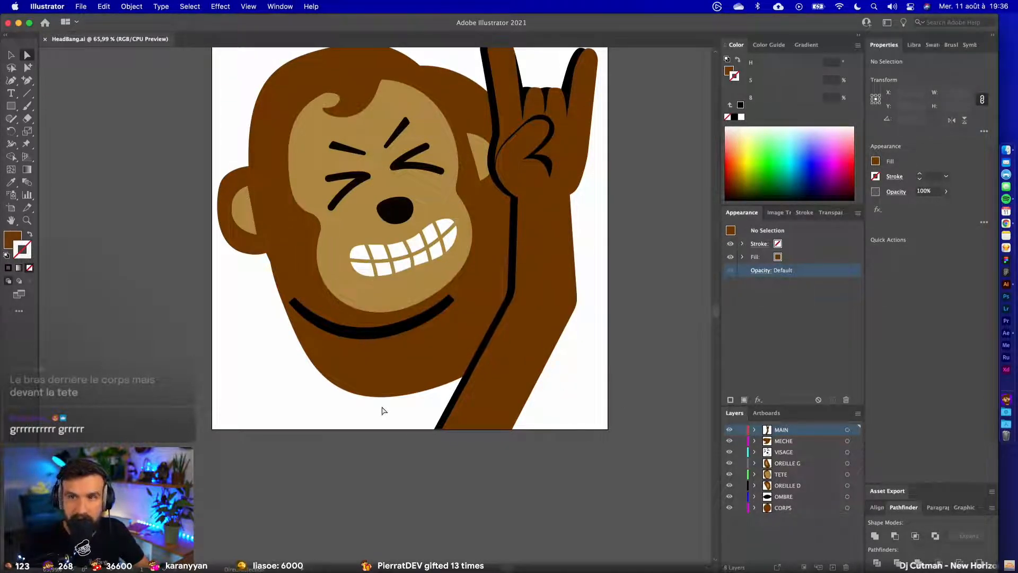
- Switch to After Effects, play back the headbang loop with the bent arm, and return to the first frame
key("super+Tab")
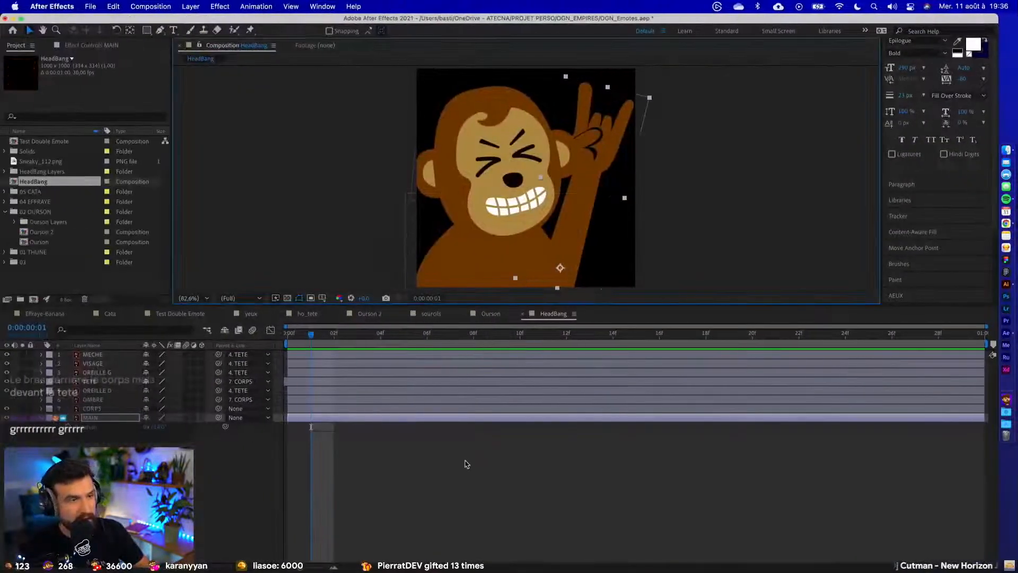
key("space")
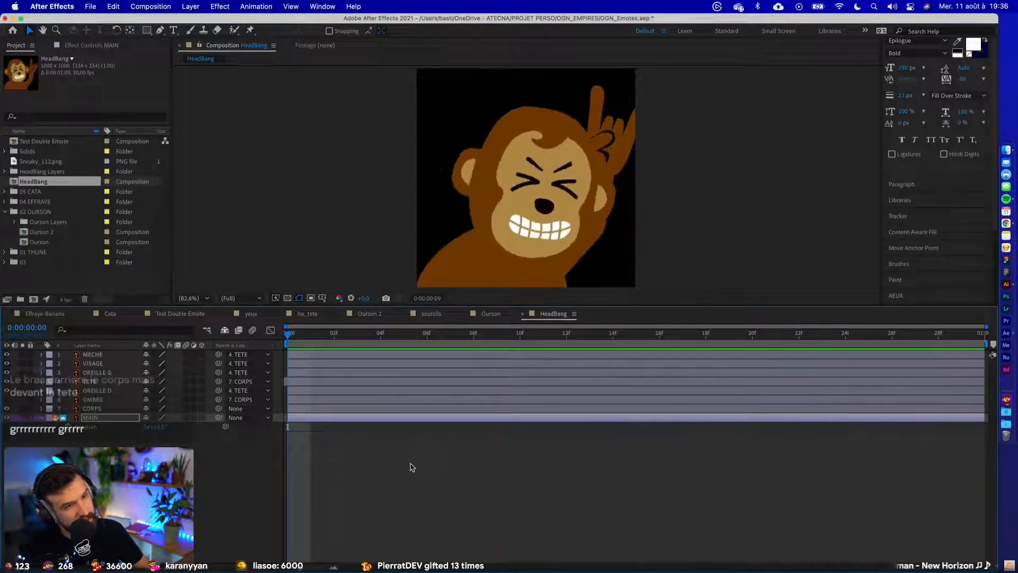
key("space")
key("Home")
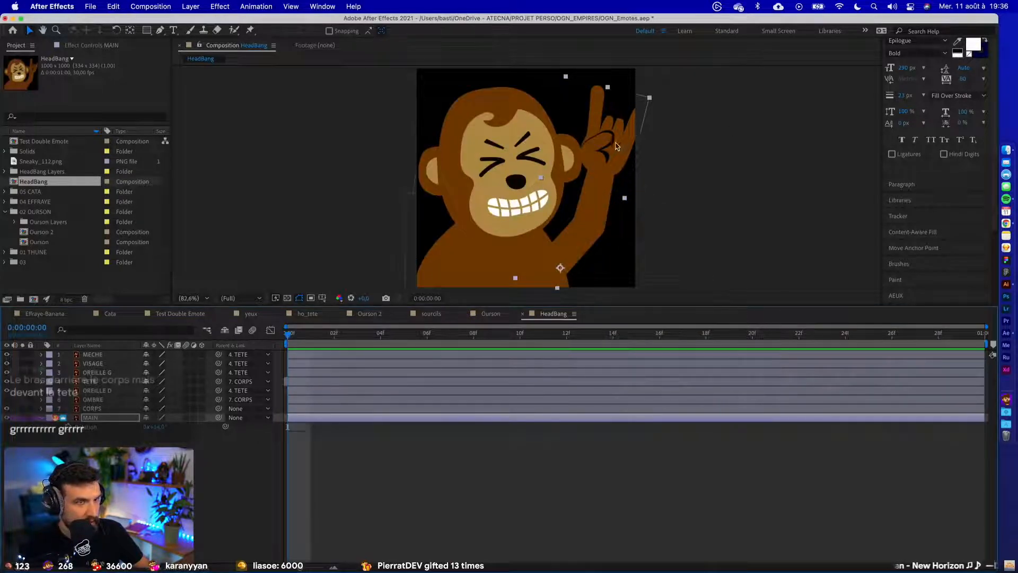
- Rotate the MAIN arm counterclockwise to a more upright pose, reposition it beside the head, and play back the loop
left_click_drag(158, 427, 155, 427)
left_click_drag(582, 231, 596, 228)
left_click_drag(578, 231, 579, 230)
left_click_drag(158, 428, 155, 427)
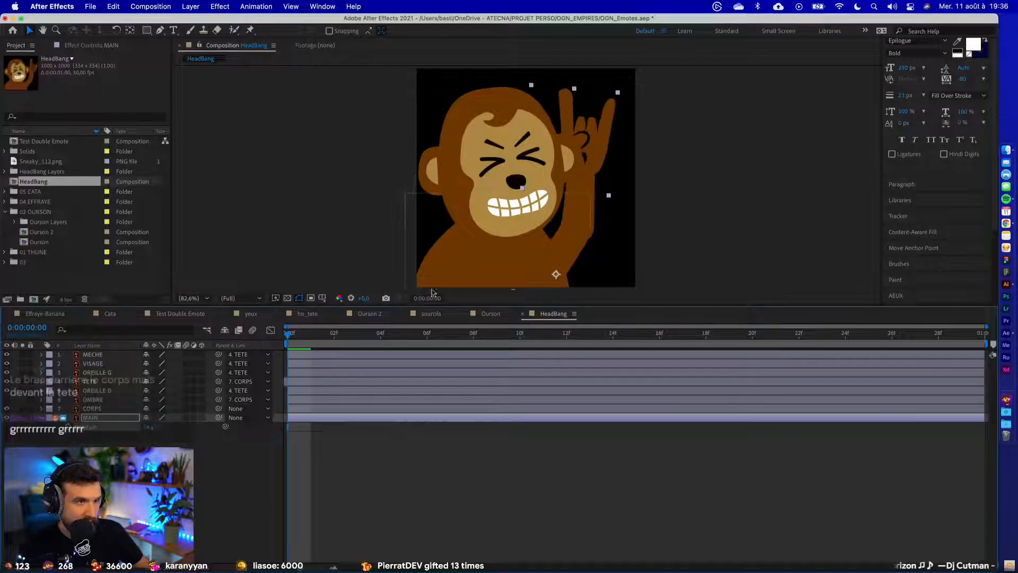
left_click_drag(583, 233, 594, 236)
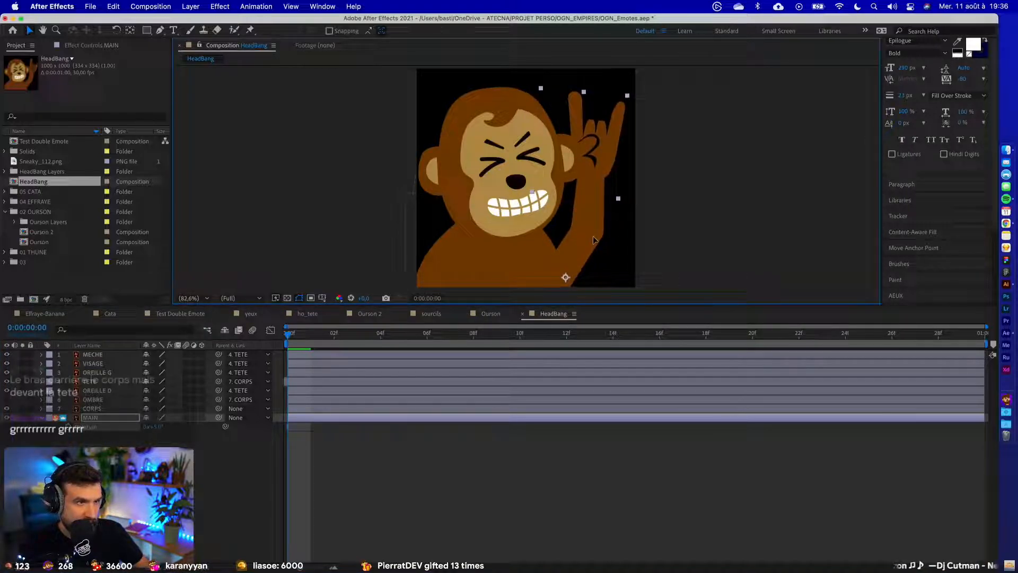
key("space")
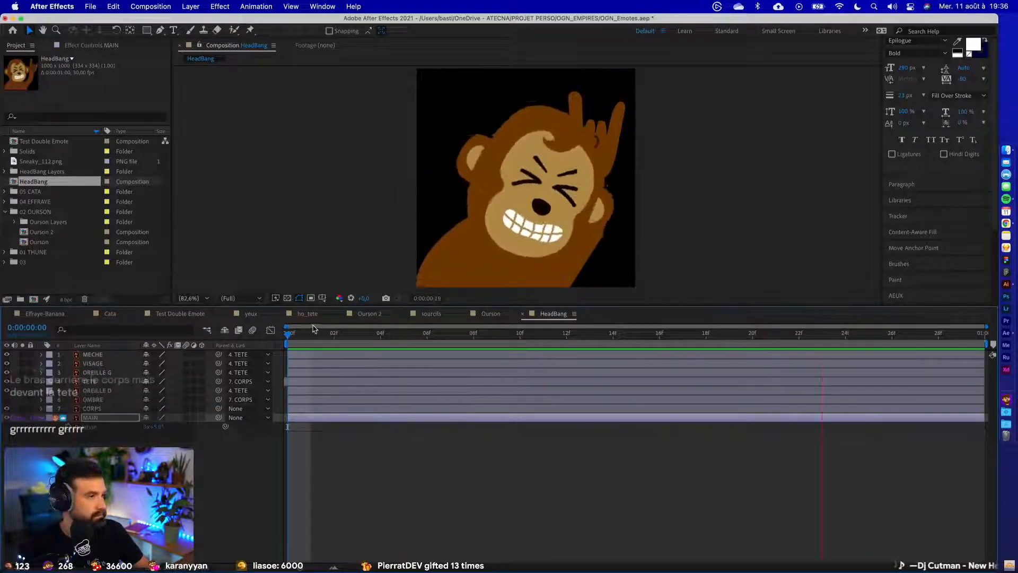
key("space")
- Parent the MAIN layer to CORPS and play back the loop
left_click_drag(218, 417, 92, 408)
key("space")
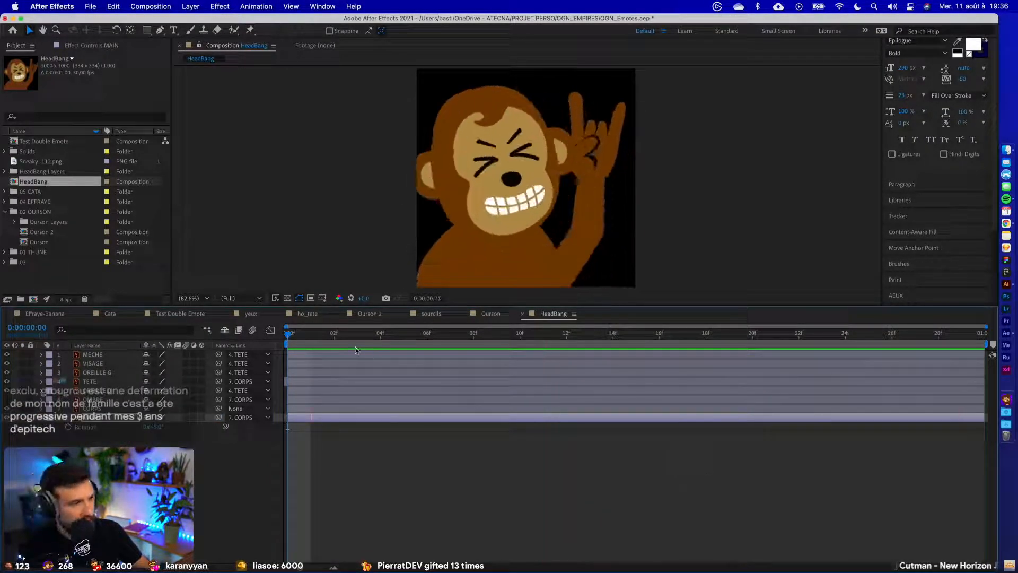
key("space")
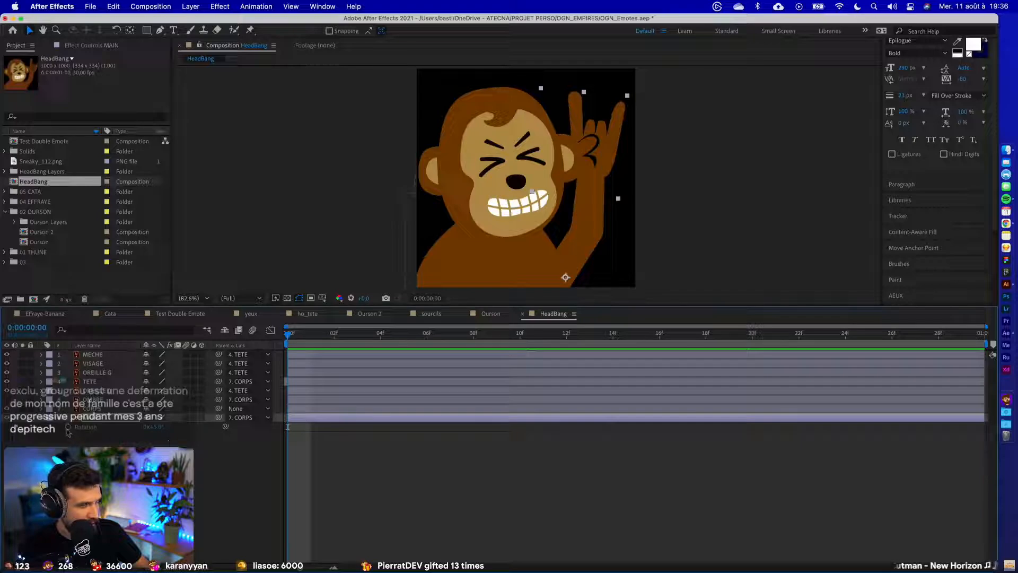
- Keyframe MAIN's rotation with a counterclockwise tilt at frame 12 and the starting pose repeated at the loop's end, and preview it
left_click_drag(300, 334, 578, 358)
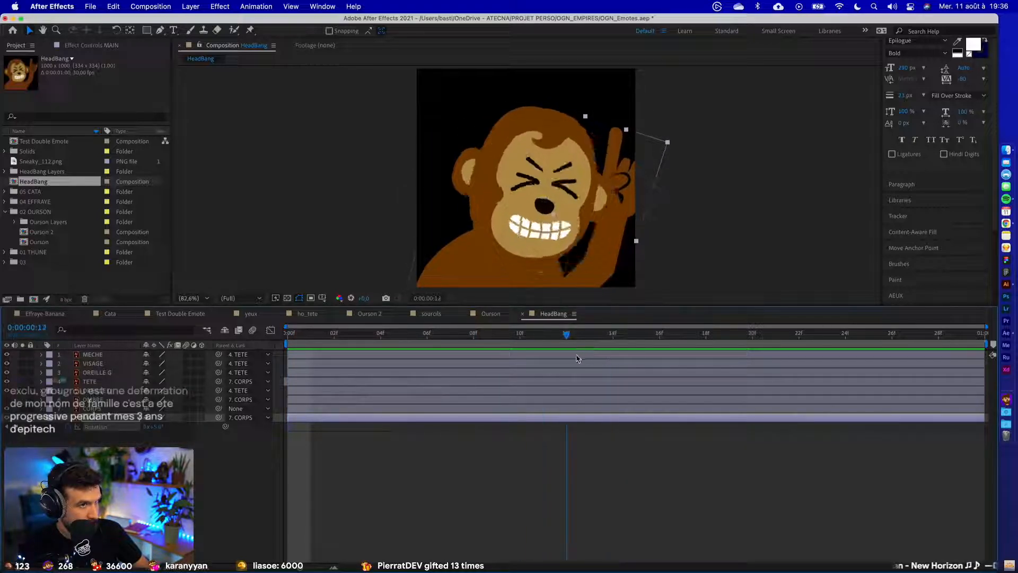
left_click_drag(152, 428, 150, 428)
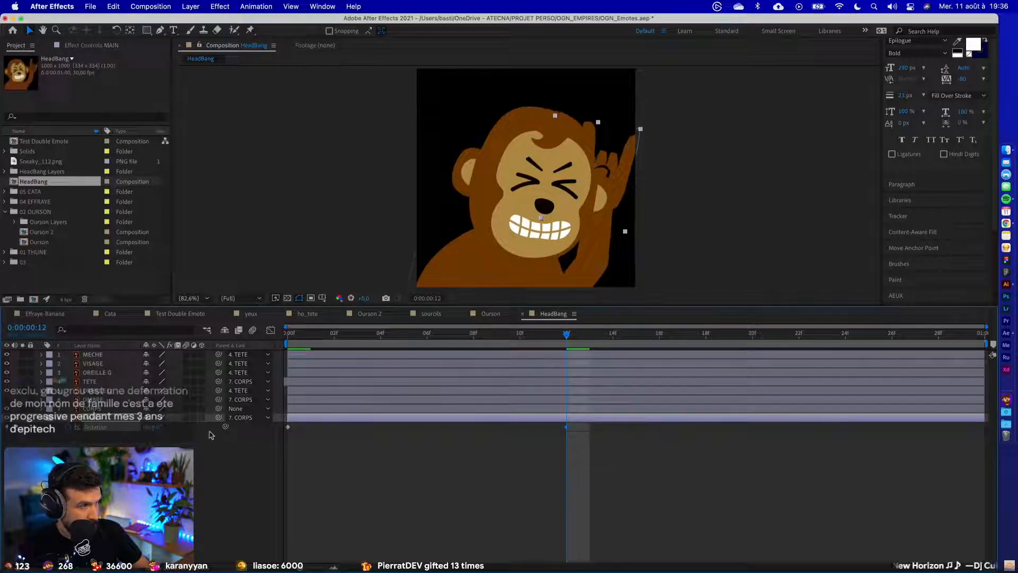
left_click(288, 426)
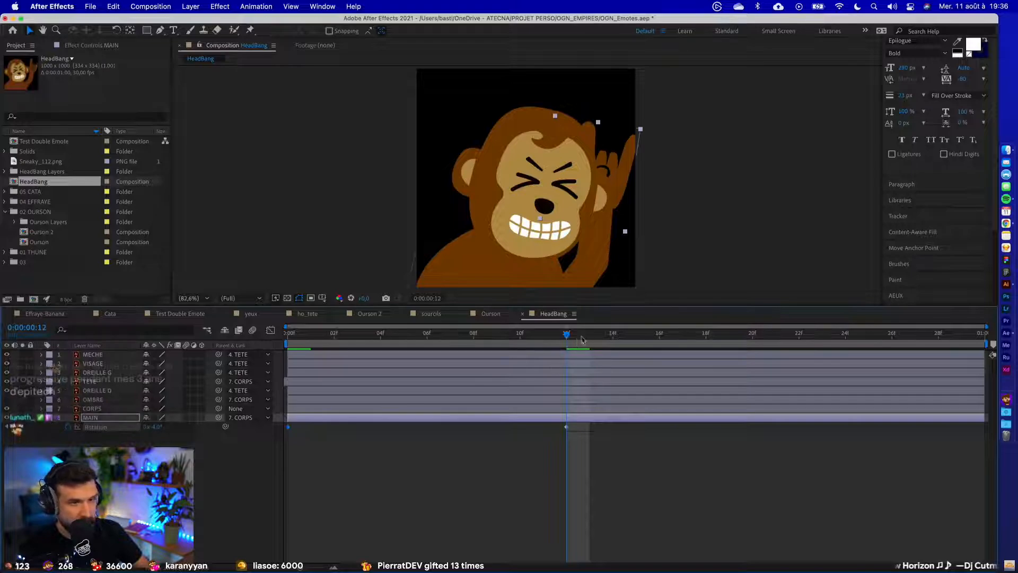
key("space")
key("ctrl+v")
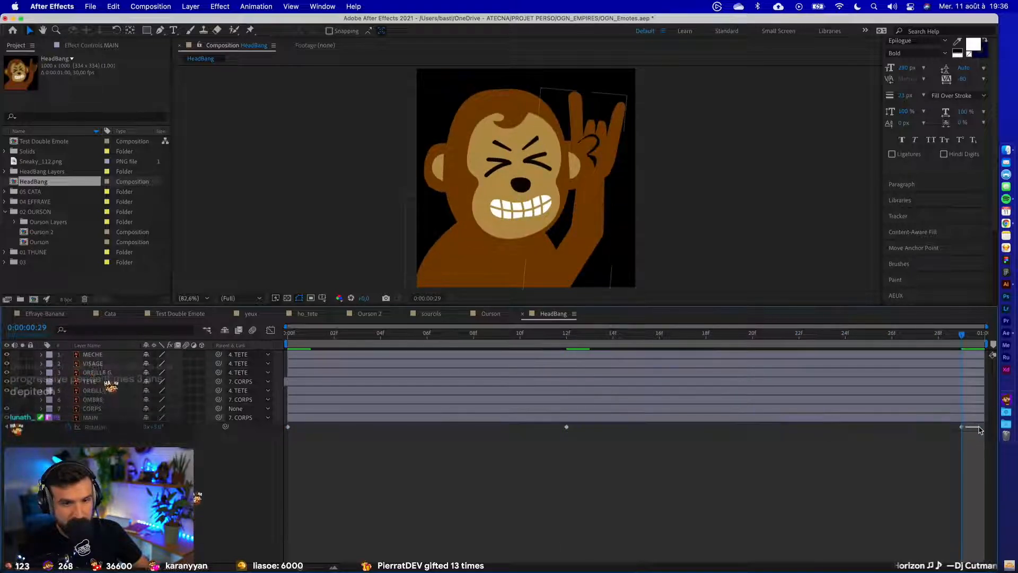
key("space")
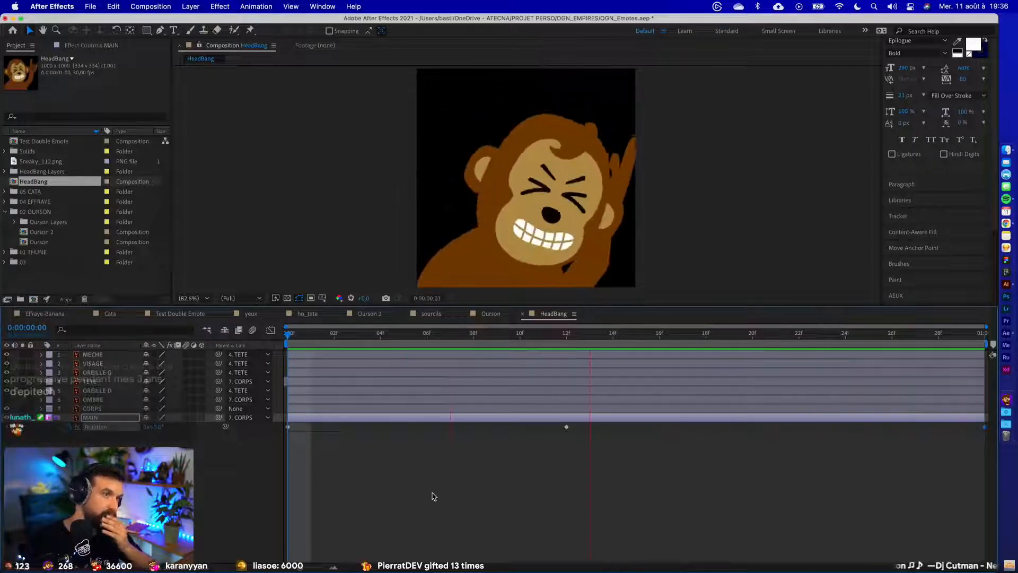
key("space")
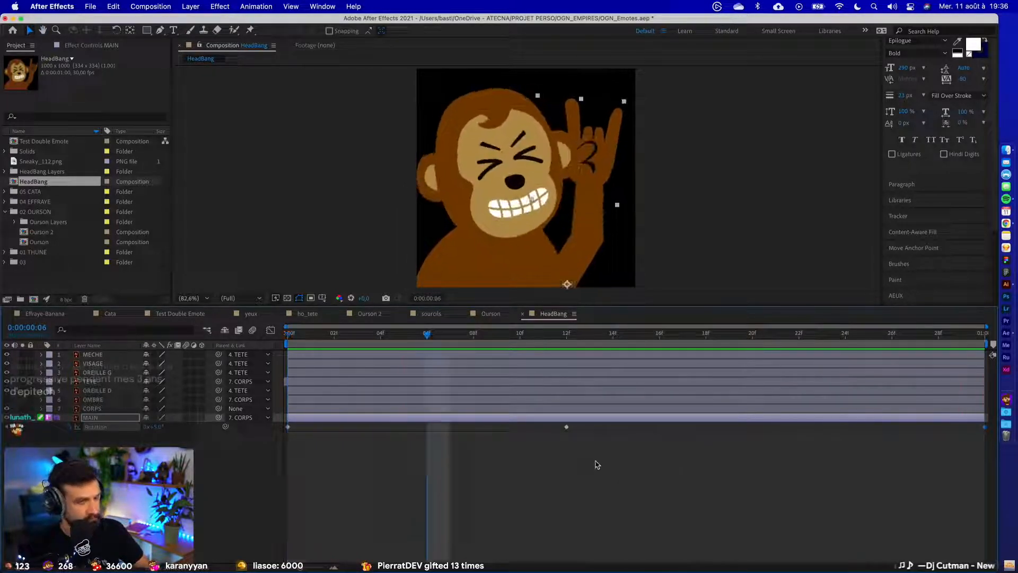
- Reveal all layers' keyframes, align MAIN's middle rotation keyframe with the CORPS keyframe at frame 14, and Easy Ease all MAIN keyframes
key("ctrl+a")
key("u")
left_click(590, 481)
left_click_drag(566, 444, 608, 449)
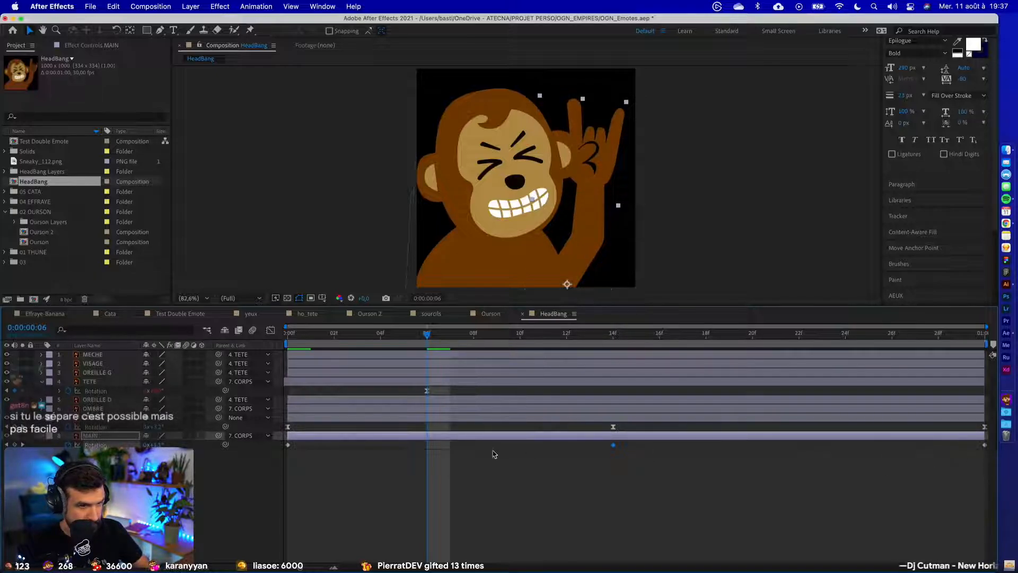
left_click_drag(285, 454, 1004, 438)
key("F9")
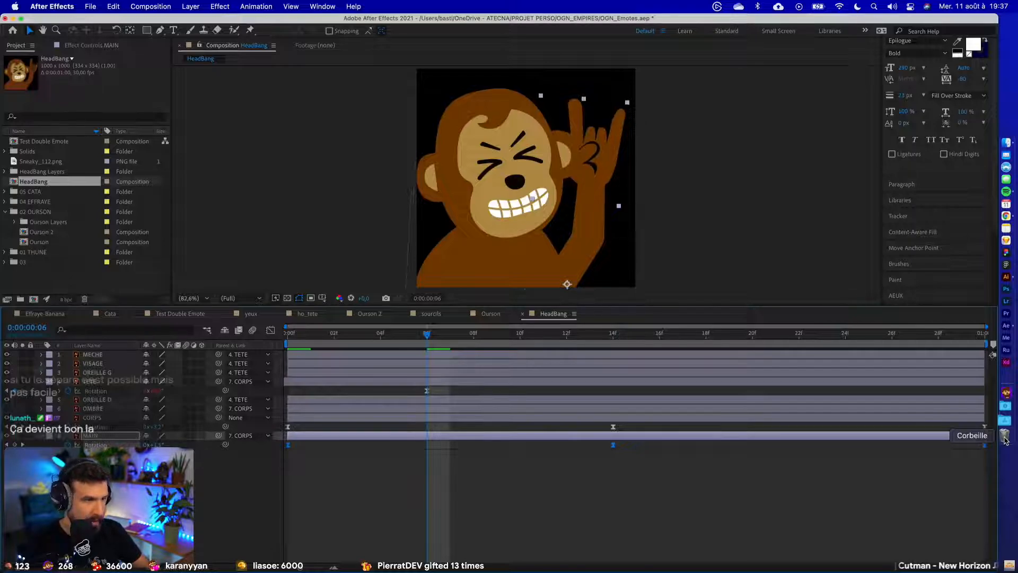
- Strengthen the easing of MAIN's rotation keyframes in the speed graph, with about 62% incoming influence, and return to the first frame
left_click(271, 332)
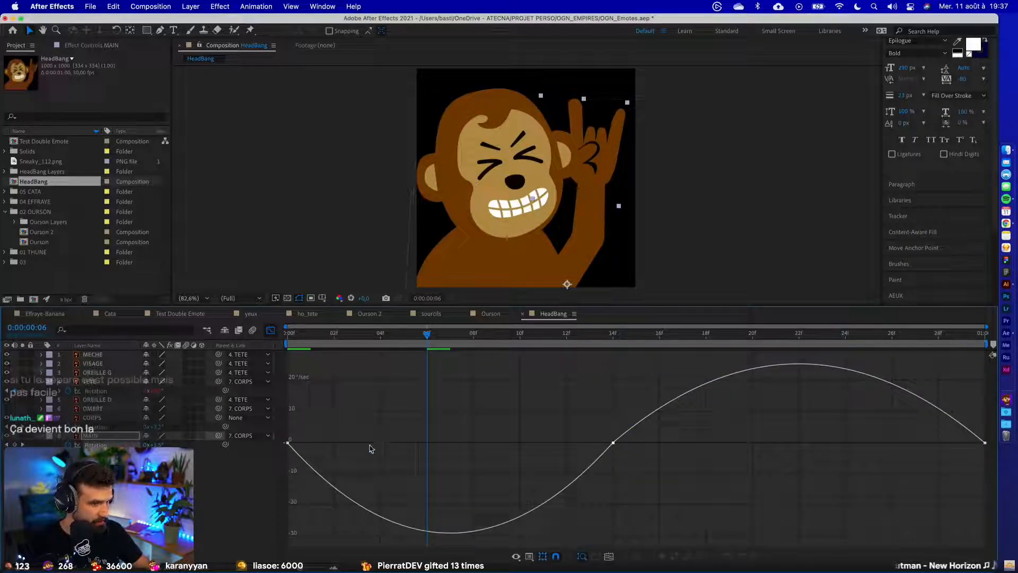
left_click(324, 453)
left_click_drag(342, 443, 404, 443)
left_click_drag(555, 443, 510, 439)
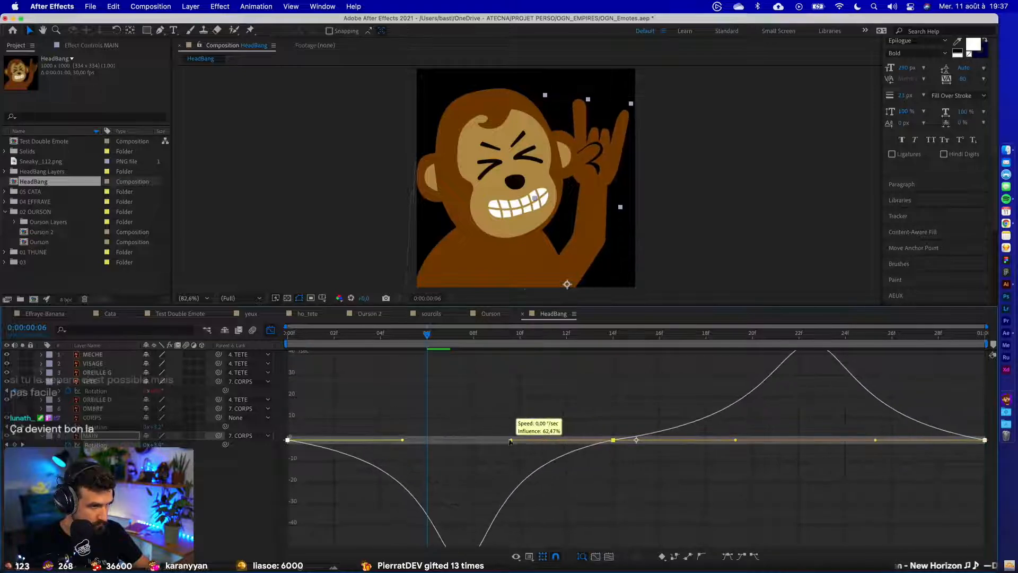
left_click(271, 331)
key("Home")
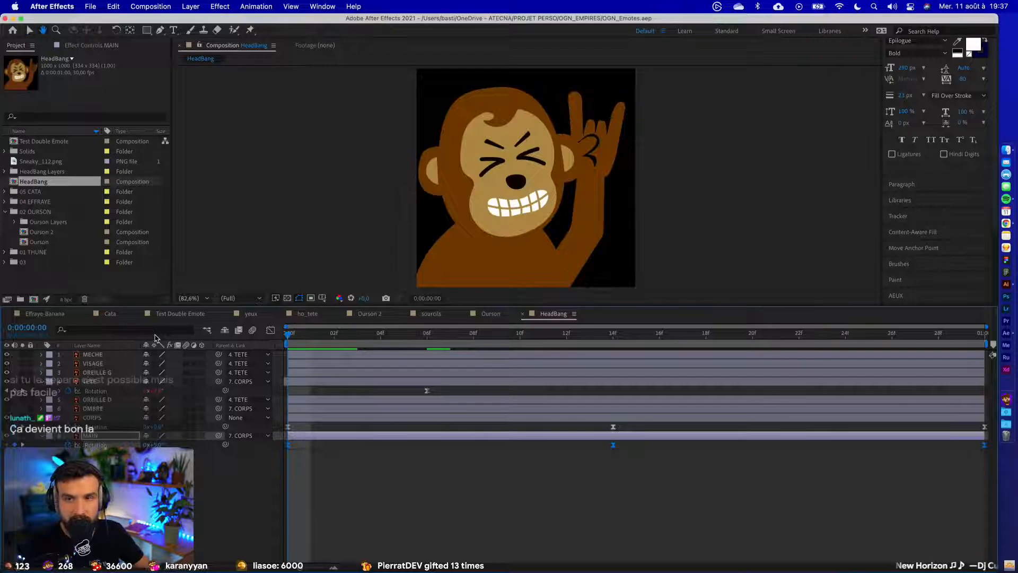
- Play back the eased arm and headbang animation and return the playhead to the first frame
key("space")
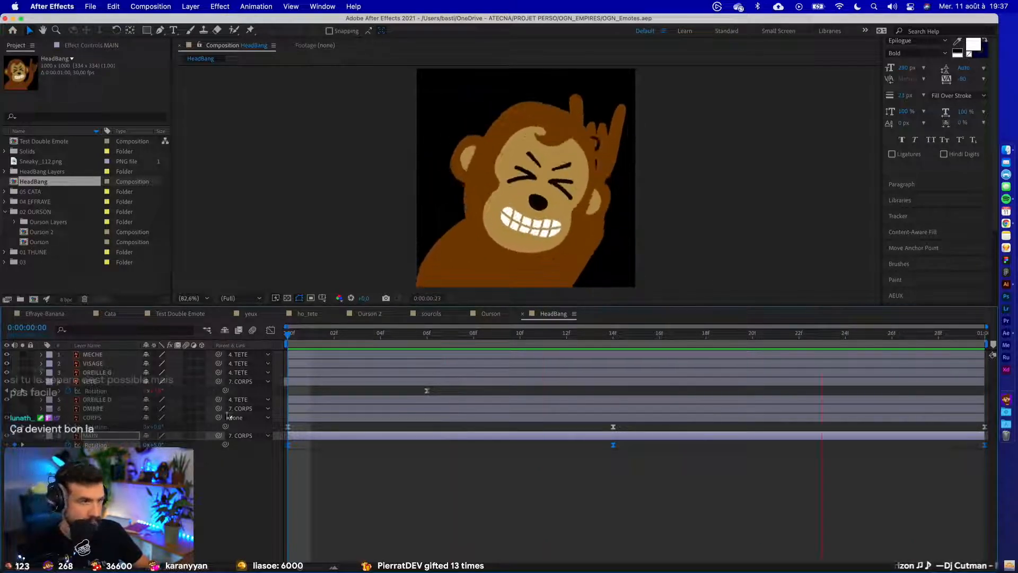
key("space")
left_click_drag(321, 335, 251, 332)
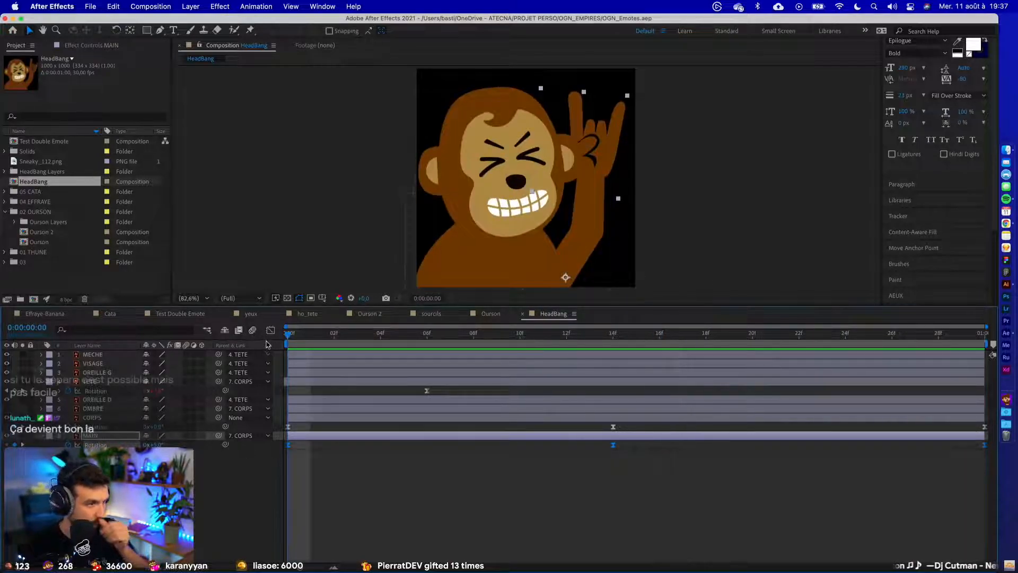
- Slide the TETE layer so its rotation keyframes line up with CORPS, and exaggerate the head tilt at frame 14 and the first frame
left_click(334, 382)
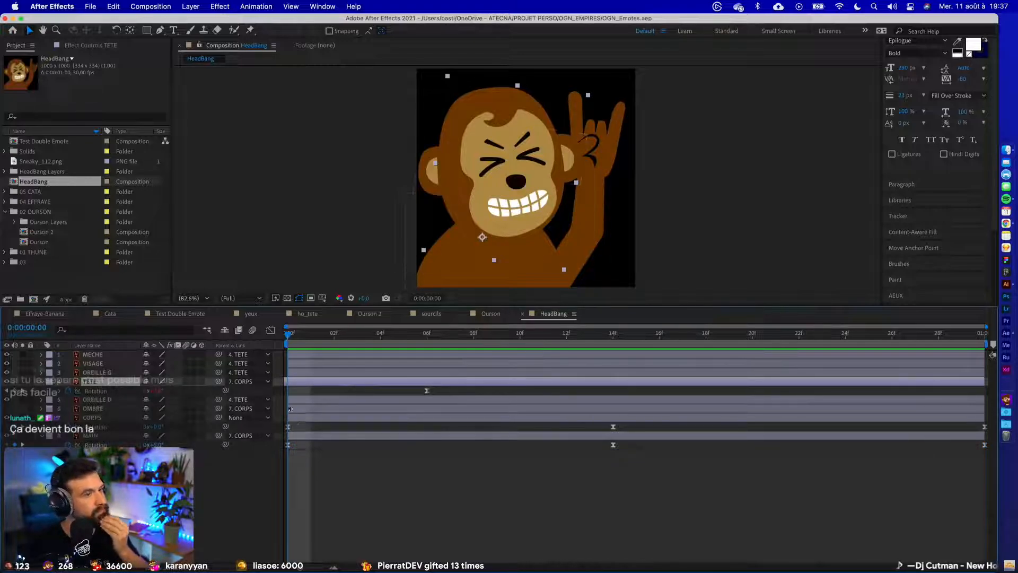
left_click_drag(318, 382, 855, 403)
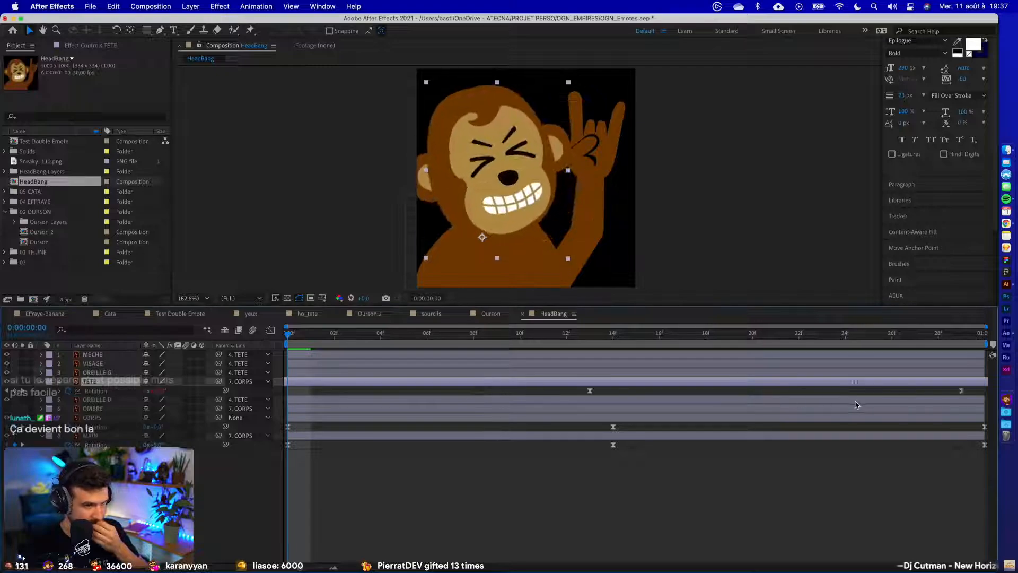
left_click(609, 342)
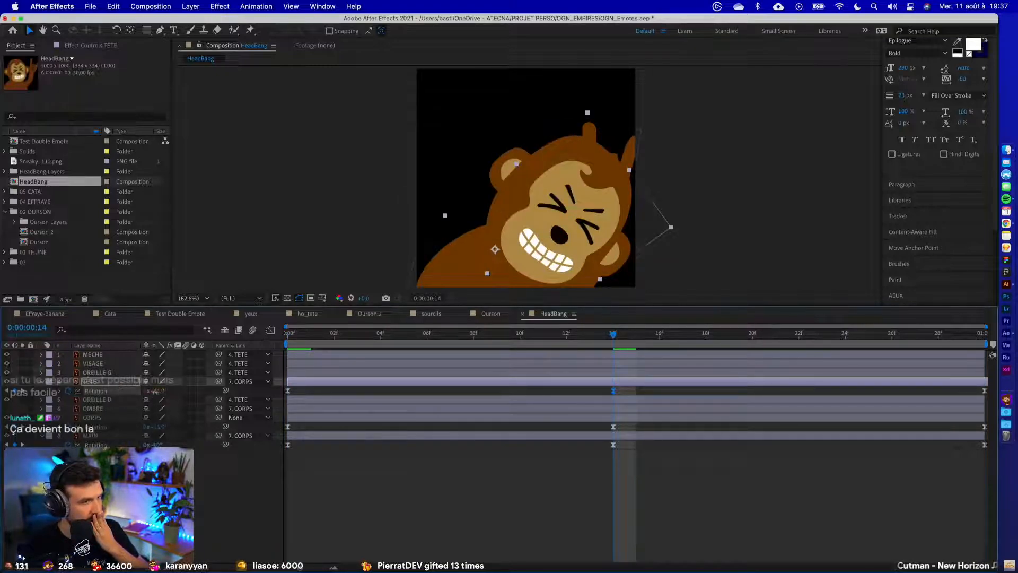
left_click_drag(152, 391, 158, 396)
left_click(298, 338)
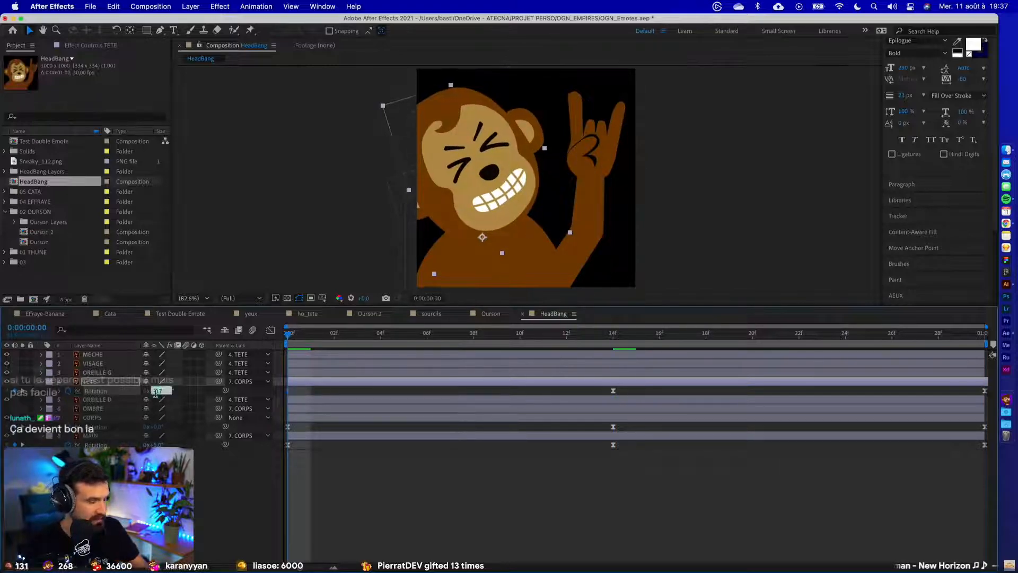
key("Return")
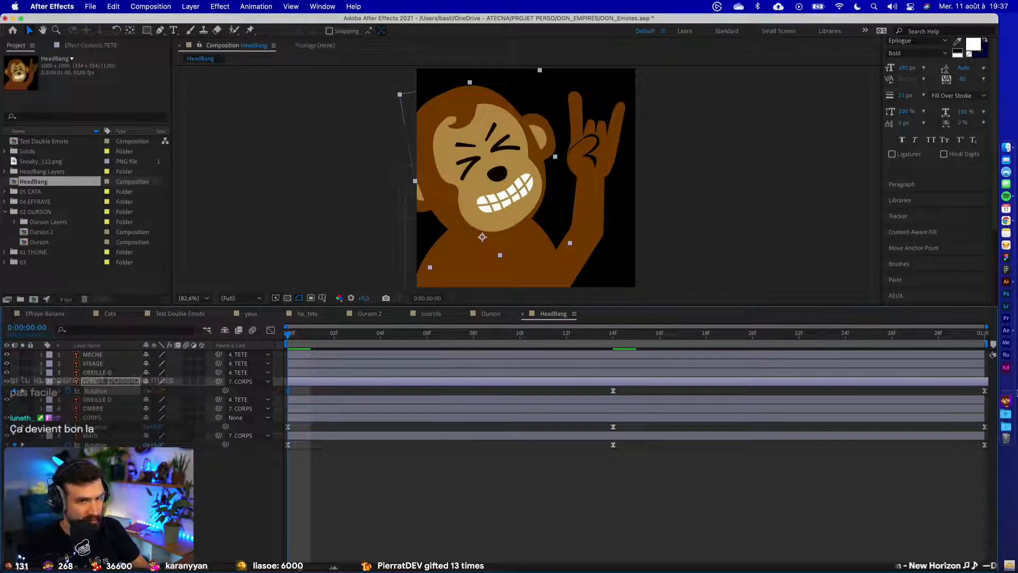
- Match TETE's last rotation keyframe to its starting tilt, slide the layer back so a keyframe falls at frame 6, and preview
key("End")
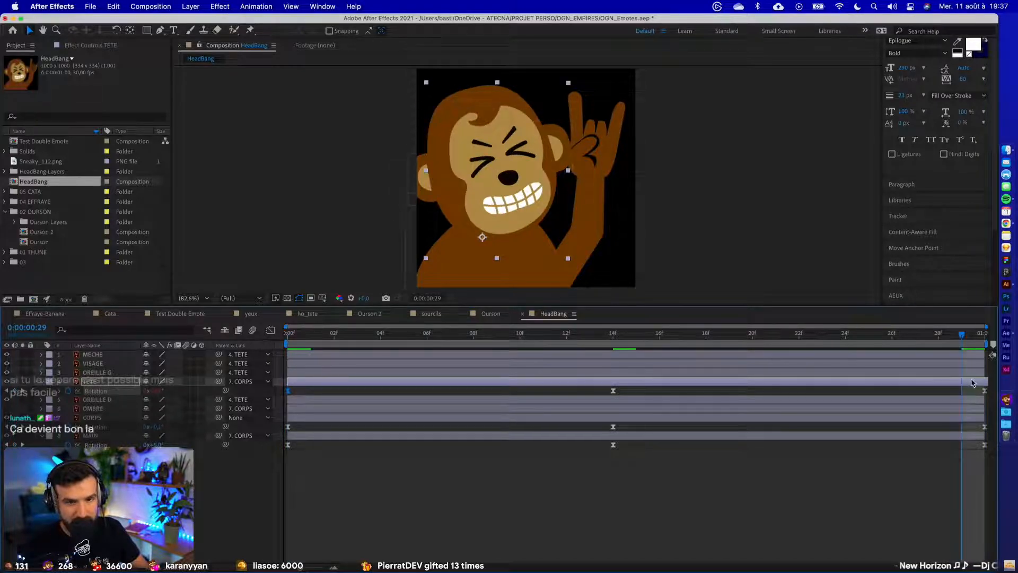
mouse_move(973, 383)
left_mouse_down()
mouse_move(950, 383)
mouse_move(965, 398)
left_mouse_up()
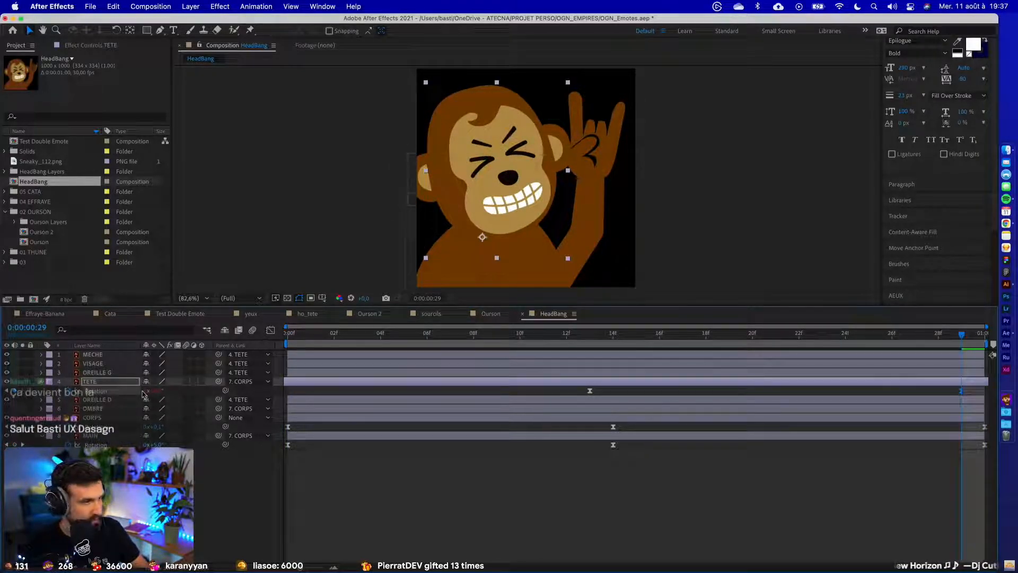
key("Return")
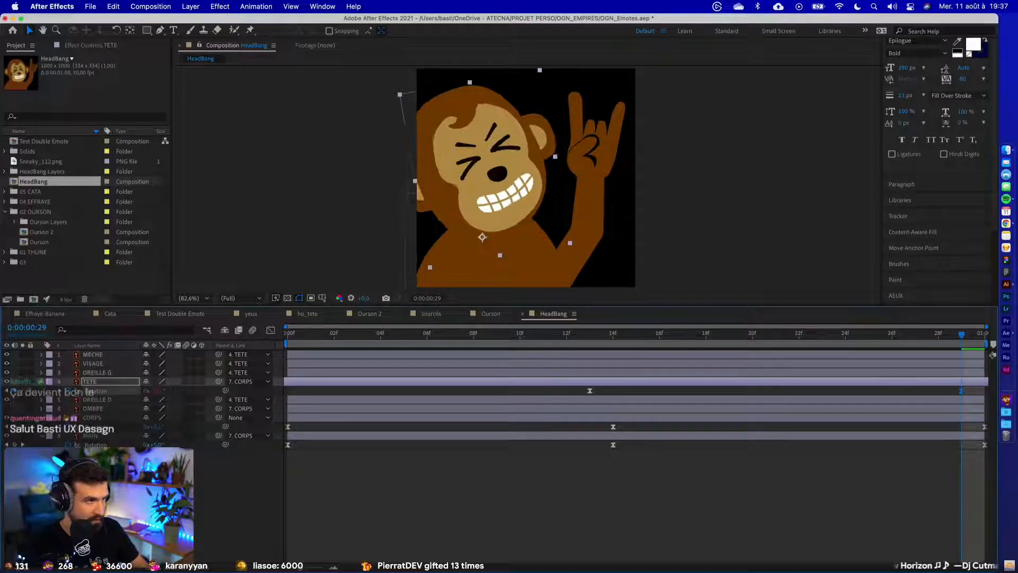
left_click_drag(959, 389, 413, 388)
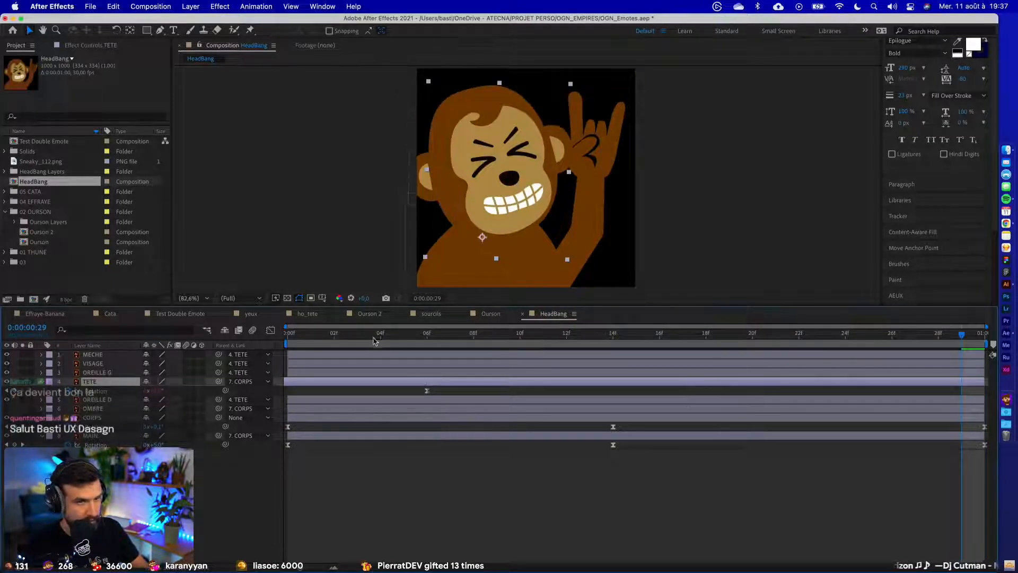
key("space")
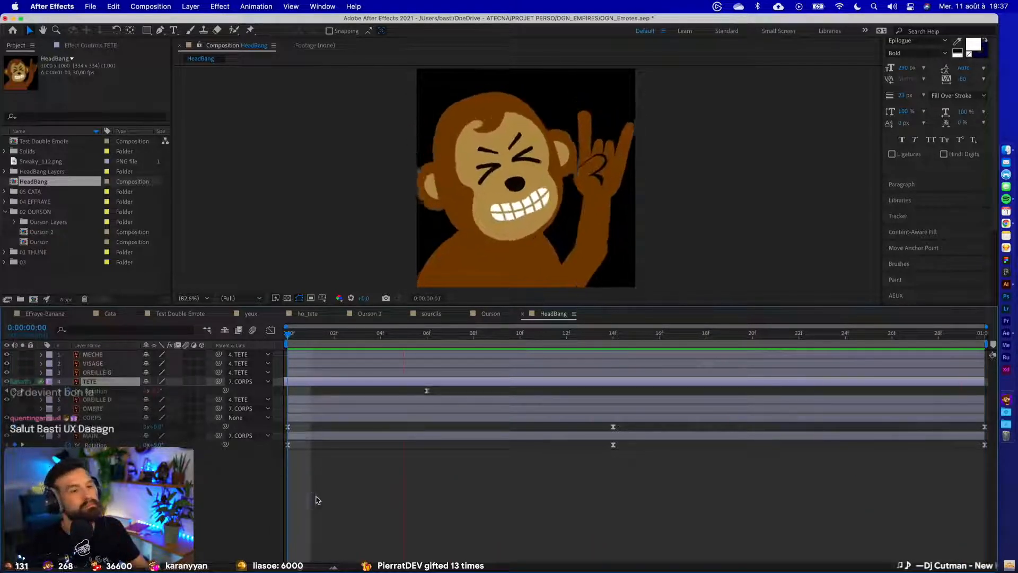
key("space")
- Raise the MAIN arm layer slightly in the composition at the first frame and play back the animation
left_click(594, 248)
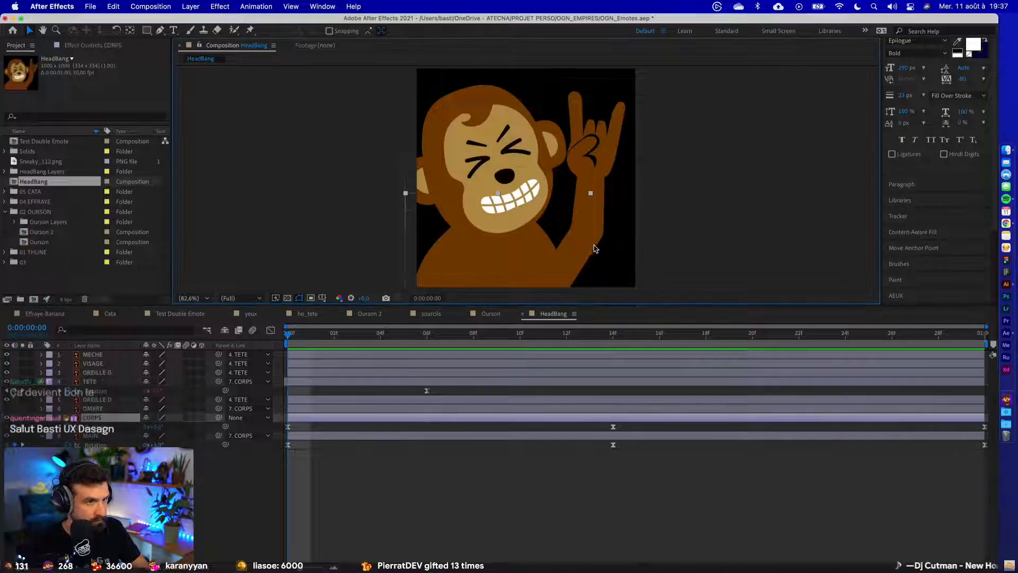
left_click(594, 247)
left_click_drag(599, 164, 596, 148)
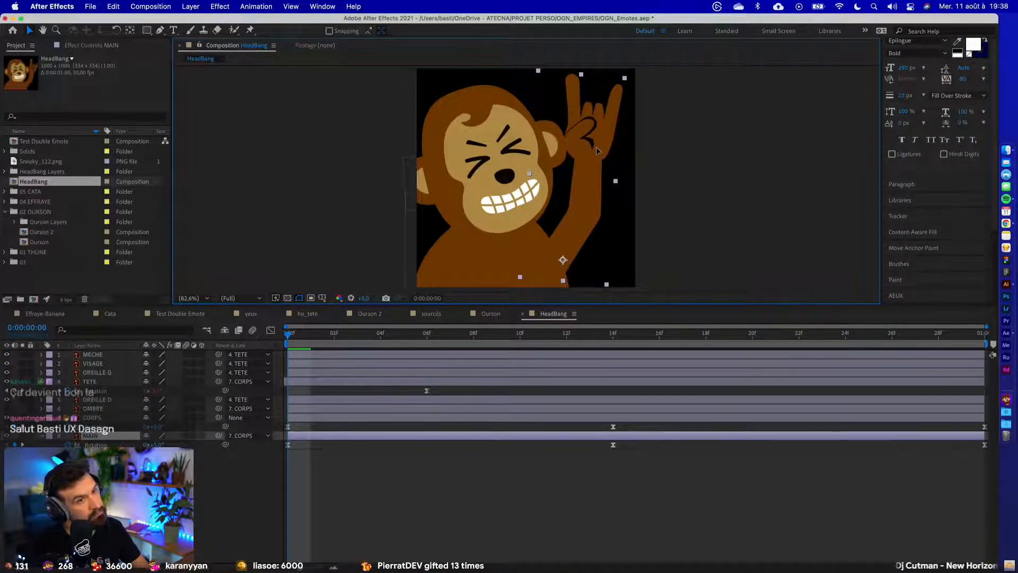
key("space")
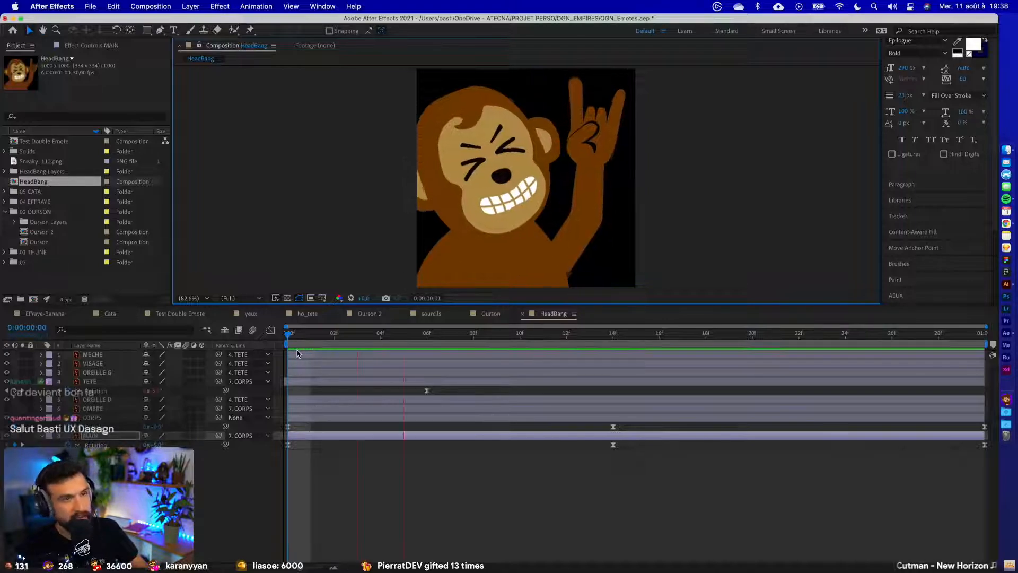
key("space")
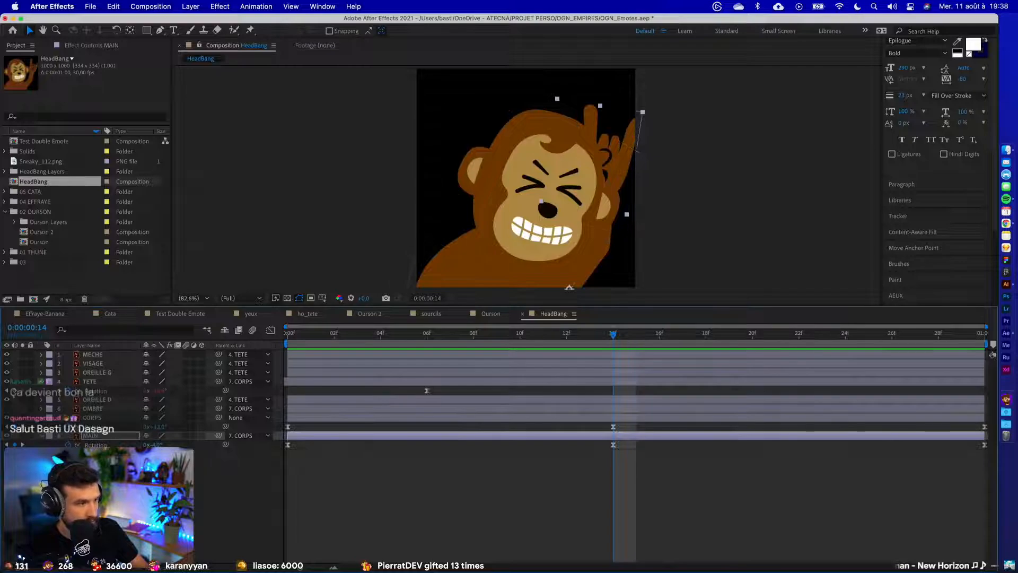
- Tilt MAIN further counterclockwise at frame 14 and keyframe its position so the arm rises between the first frame and frame 14
left_click_drag(156, 445, 156, 445)
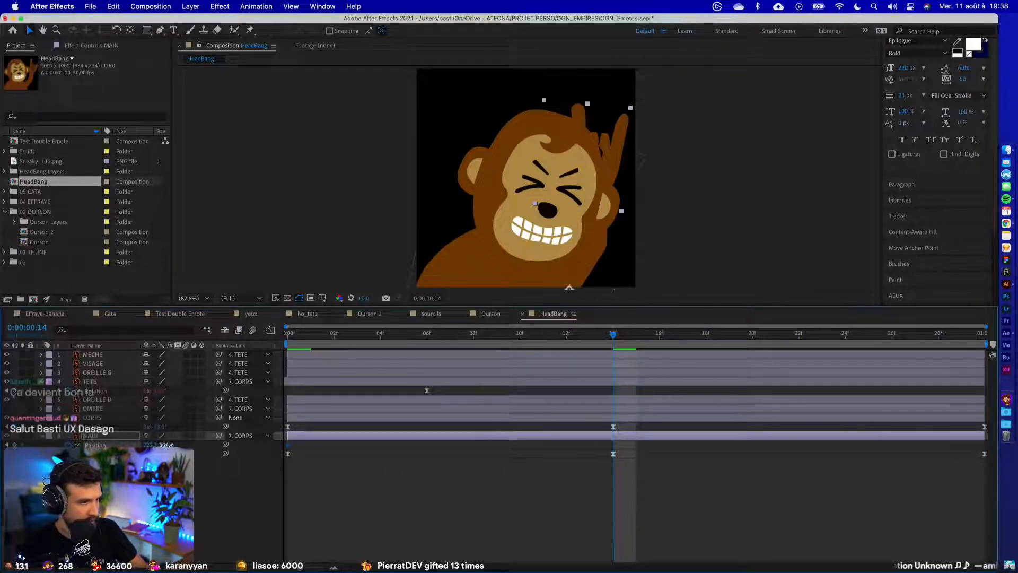
mouse_move(168, 444)
left_mouse_down()
mouse_move(106, 446)
mouse_move(204, 446)
mouse_move(169, 445)
left_mouse_up()
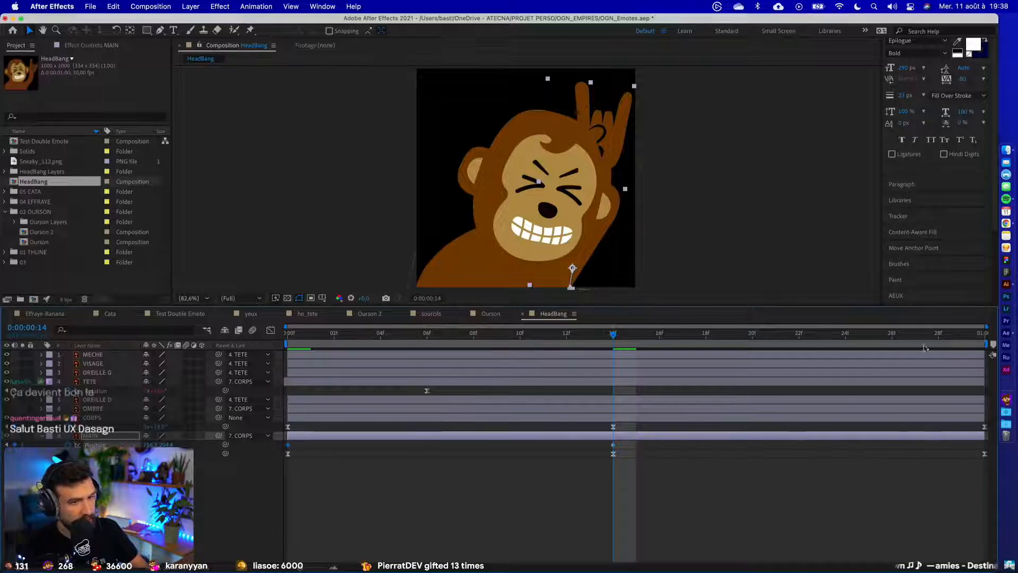
left_click(960, 339)
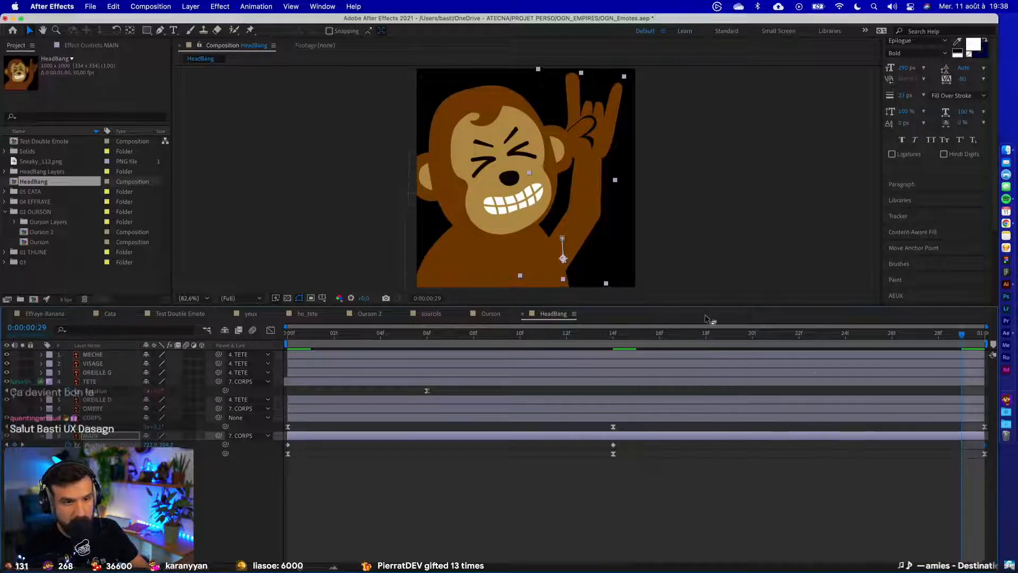
- Play back the HeadBang animation, from the beginning and from frame 14, to check the arm's movement against the head
key("space")
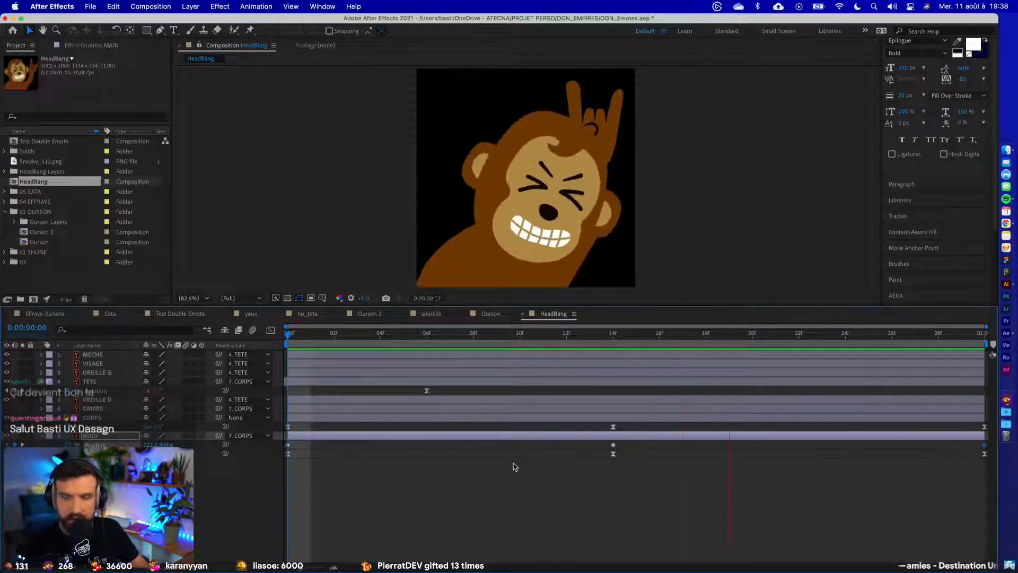
key("space")
left_click_drag(612, 335, 297, 345)
key("space")
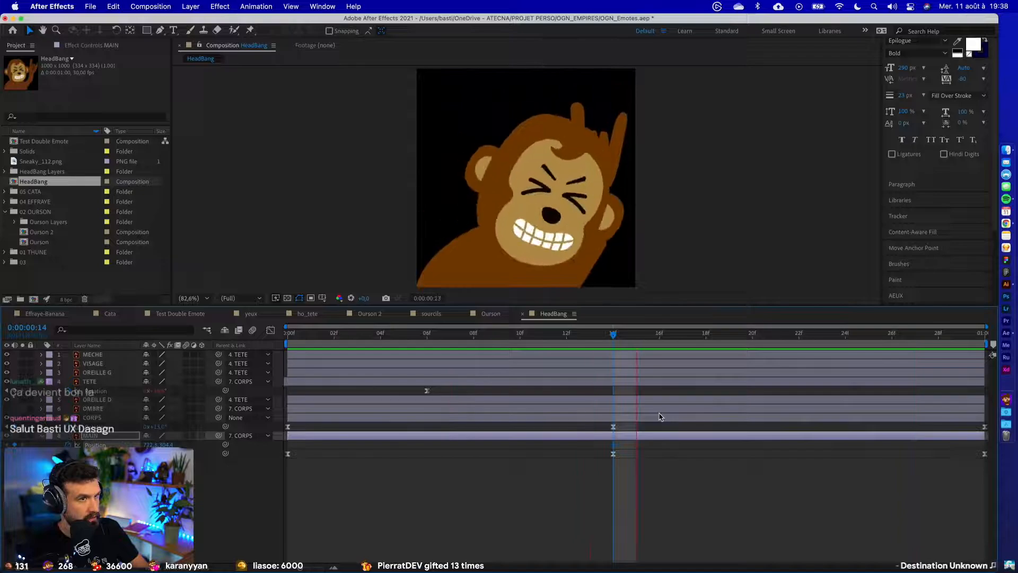
key("space")
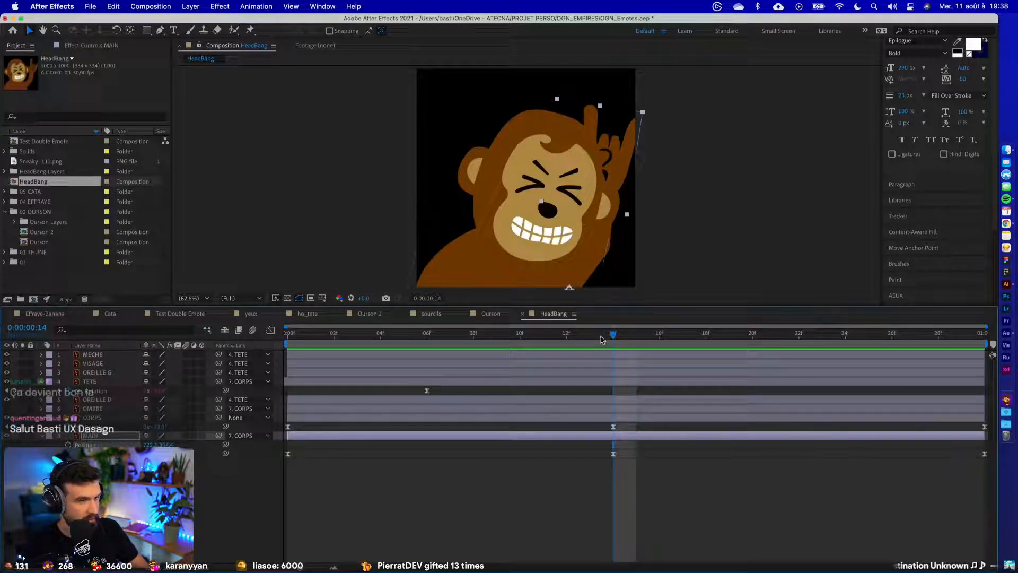
key("space")
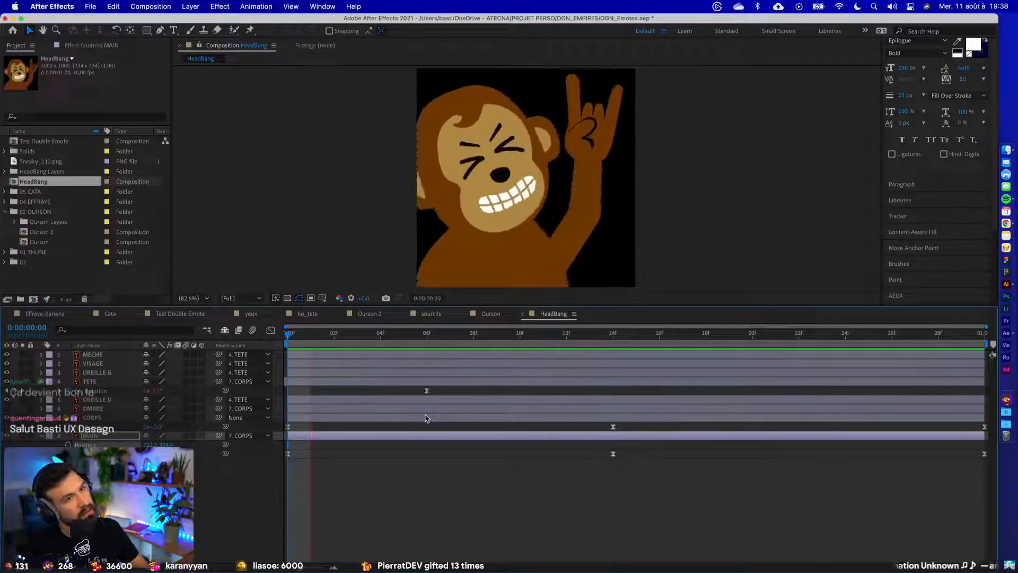
- Undo the latest keyframe edits on MAIN's Position and TETE's Rotation, and replay the loop
key("space")
key("super+z")
key("super+z")
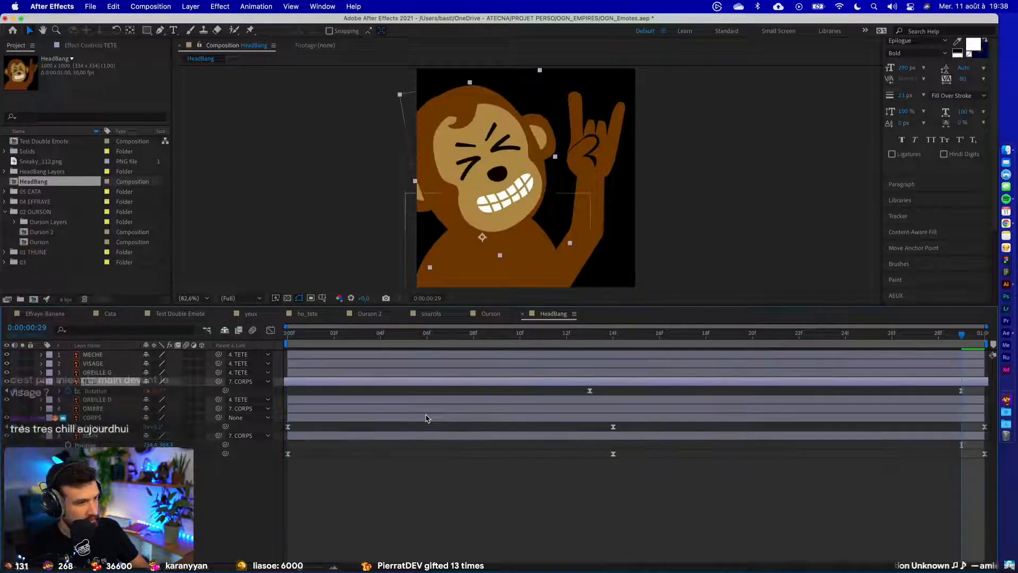
key("space")
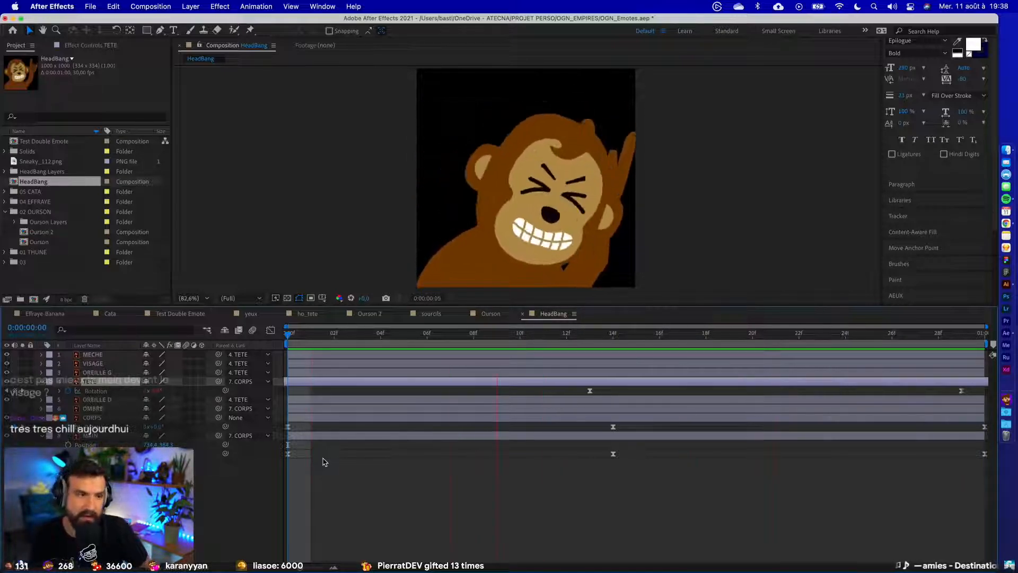
- Try the MAIN layer at the front of the layer stack, preview it, return it below CORPS, and try duplicating it
key("space")
left_click_drag(99, 436, 109, 355)
key("space")
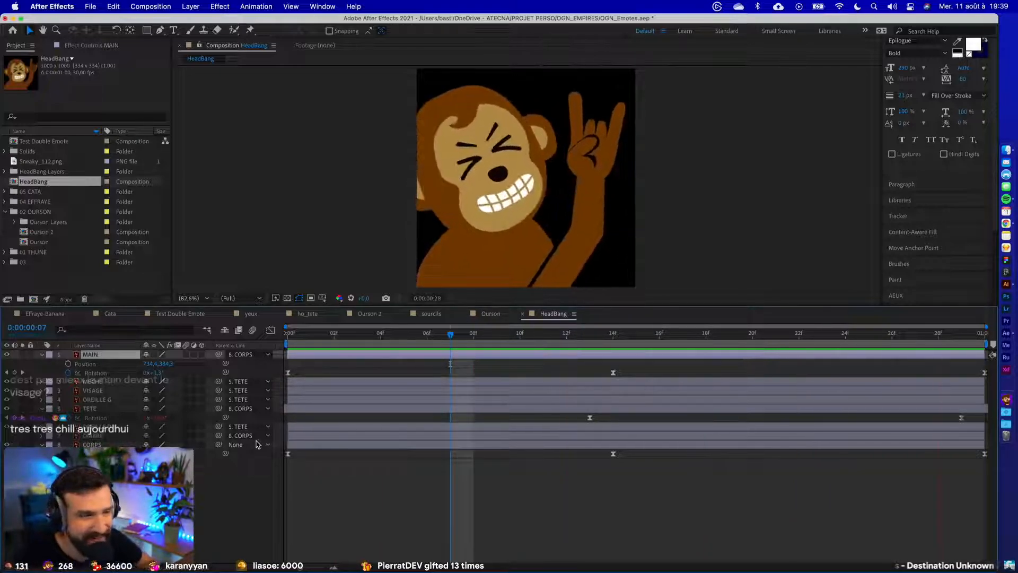
left_click_drag(90, 354, 96, 441)
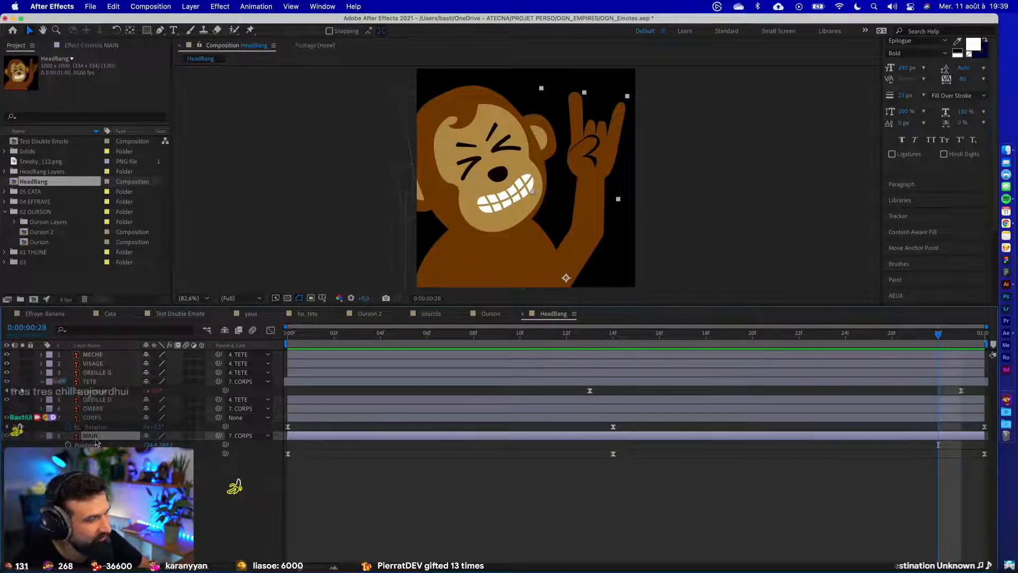
key("super+d")
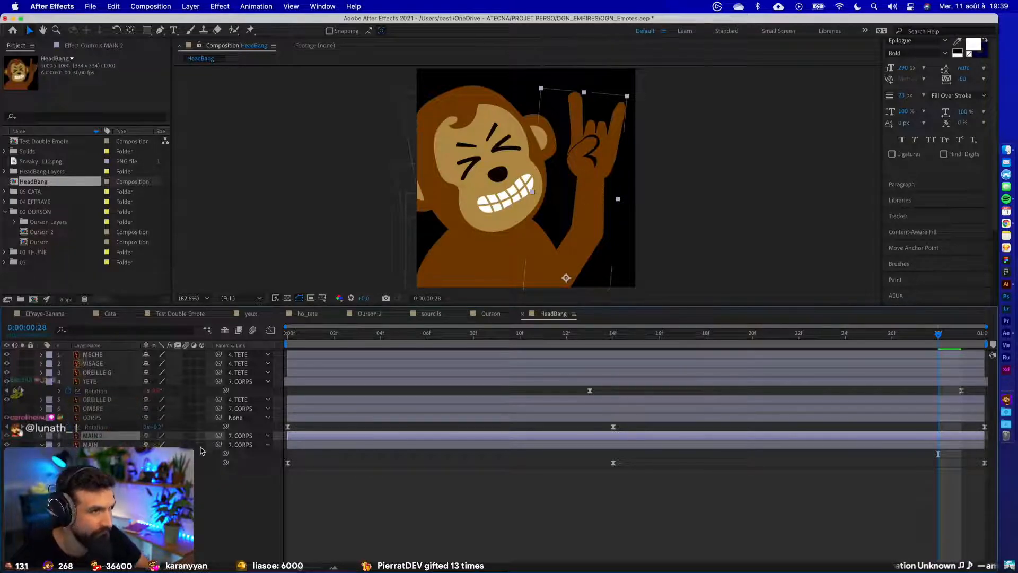
key("super+z")
- Find MAIN in the project, add MAIN/HeadBang.ai just above the MAIN layer, and place it roughly over the existing raised hand
left_click(35, 117)
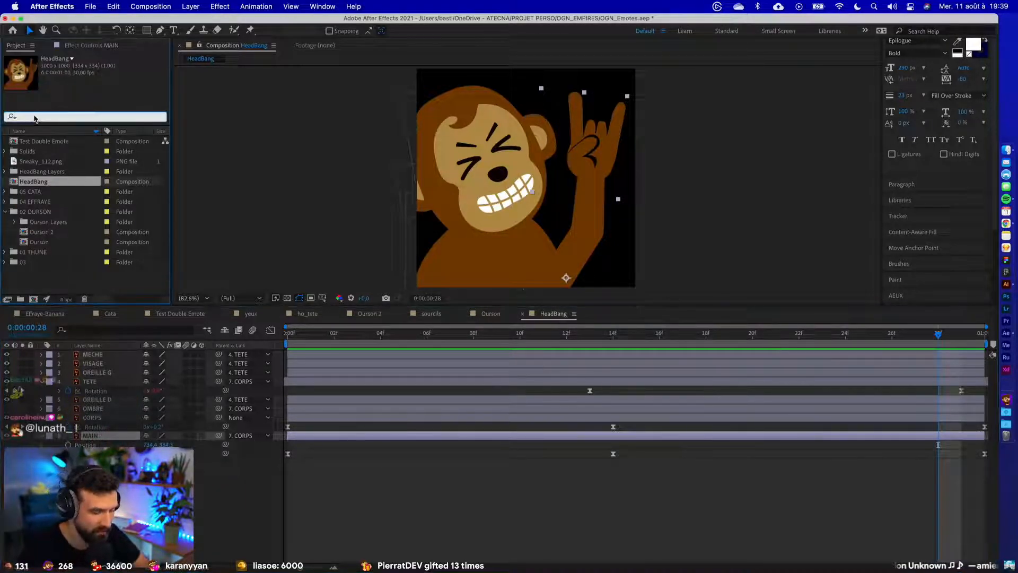
type("MAIN")
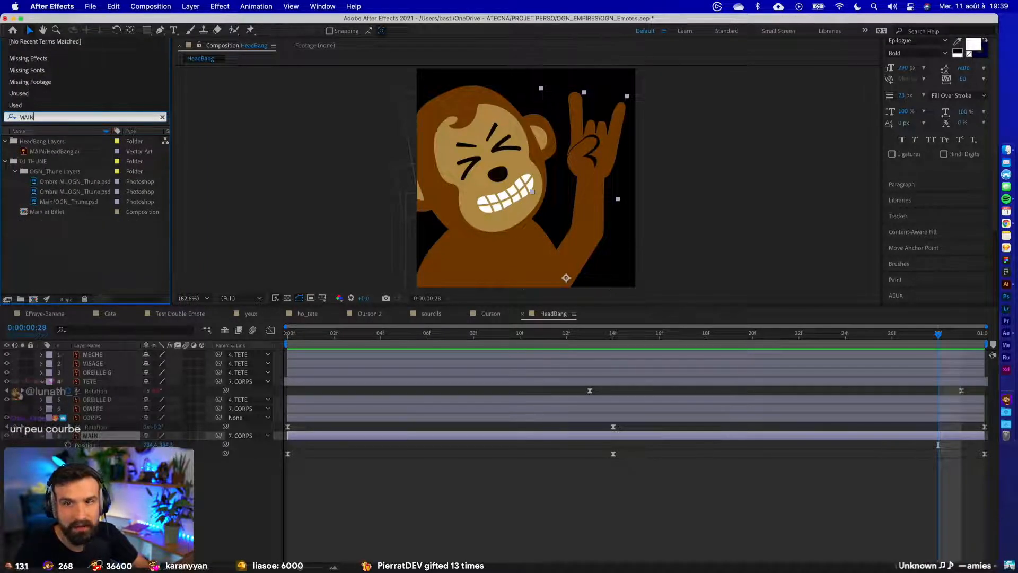
key("Return")
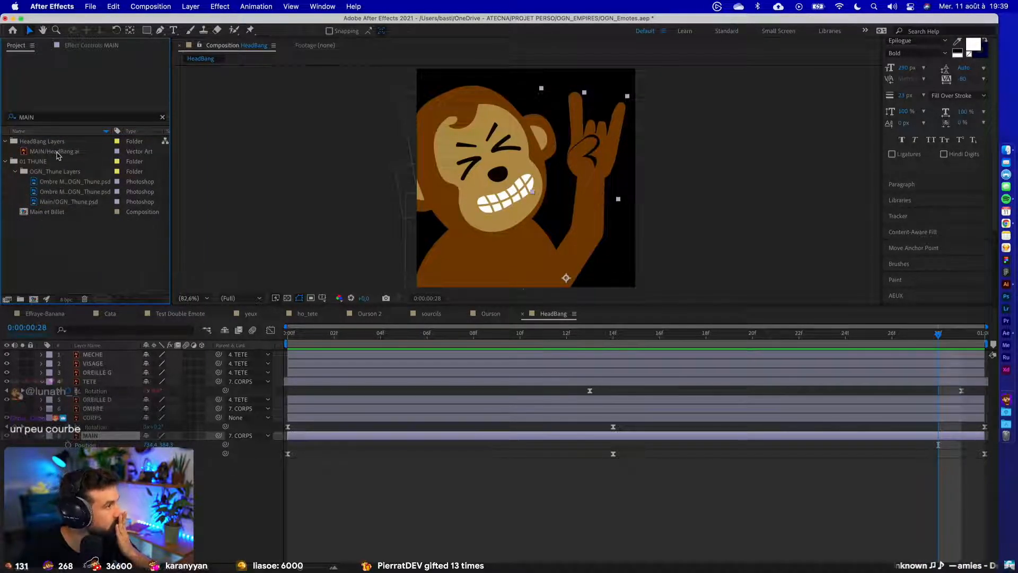
left_click_drag(58, 154, 83, 428)
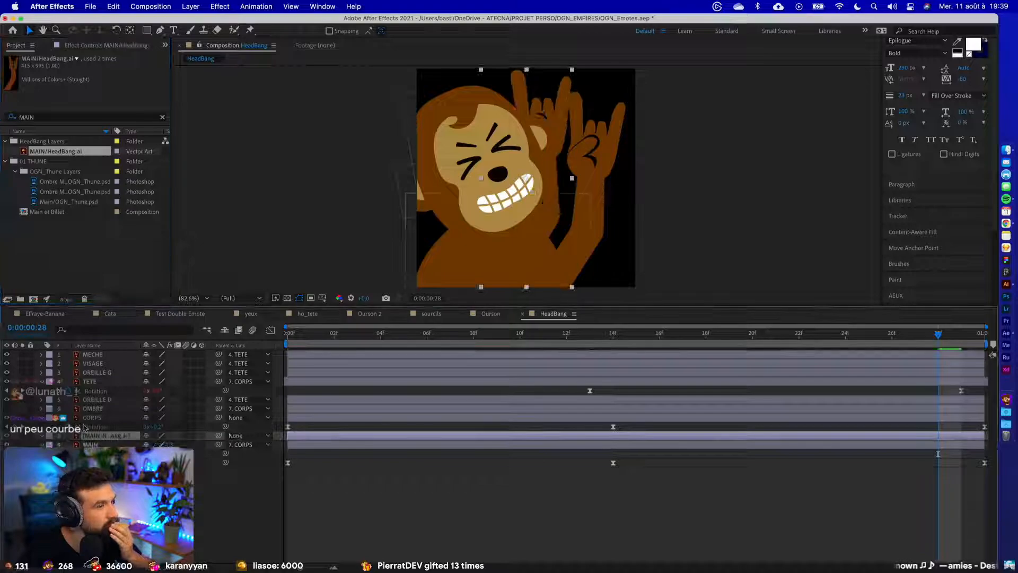
left_click_drag(550, 117, 606, 121)
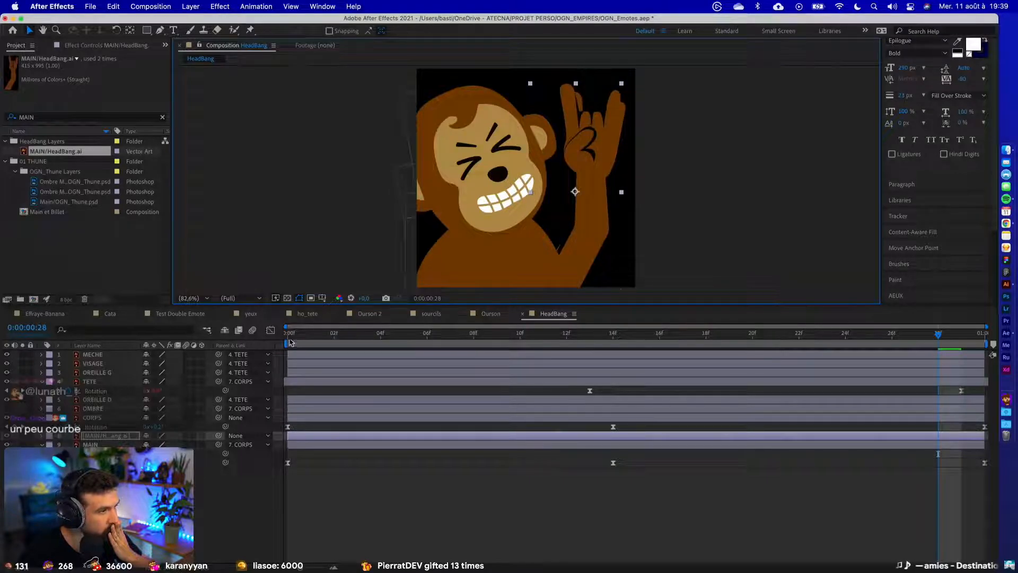
- Set the rotation of the added MAIN/HeadBang.ai layer to 5° at frame 0
key("Home")
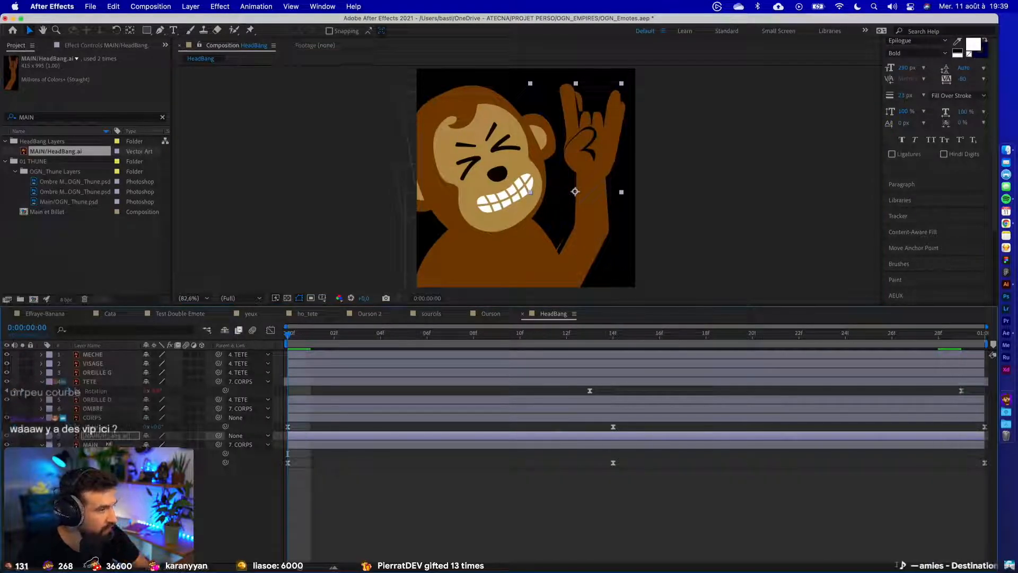
key("r")
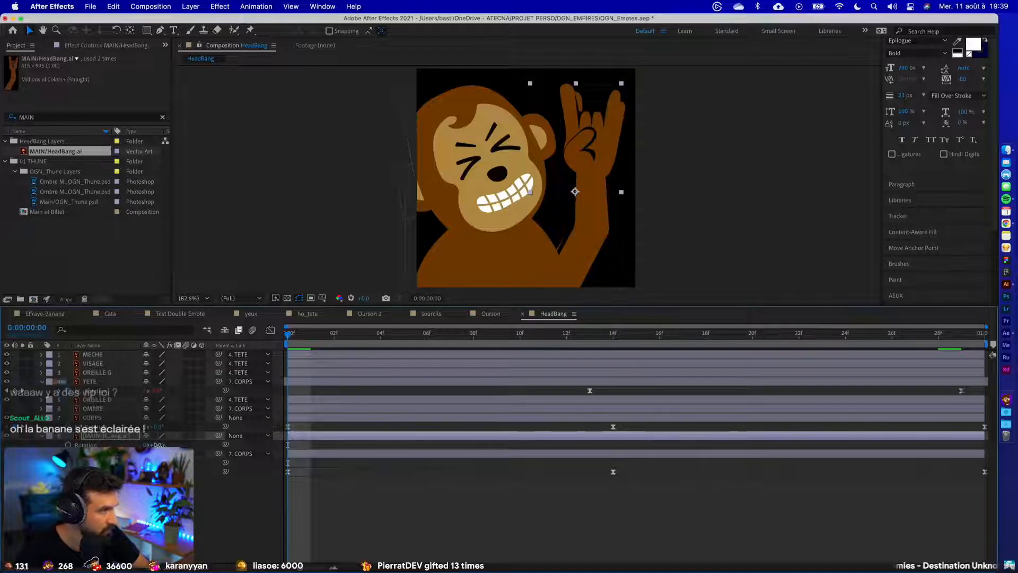
type("5")
key("Return")
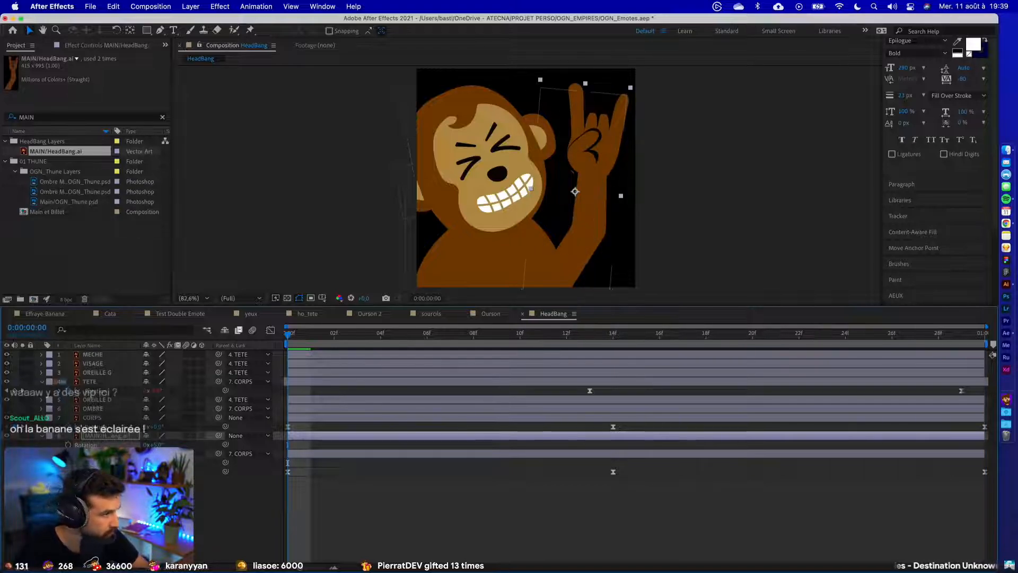
- Copy the MAIN layer's Position value onto the MAIN/HeadBang.ai layer
left_click(87, 462)
key("super+c")
left_click(106, 437)
key("super+v")
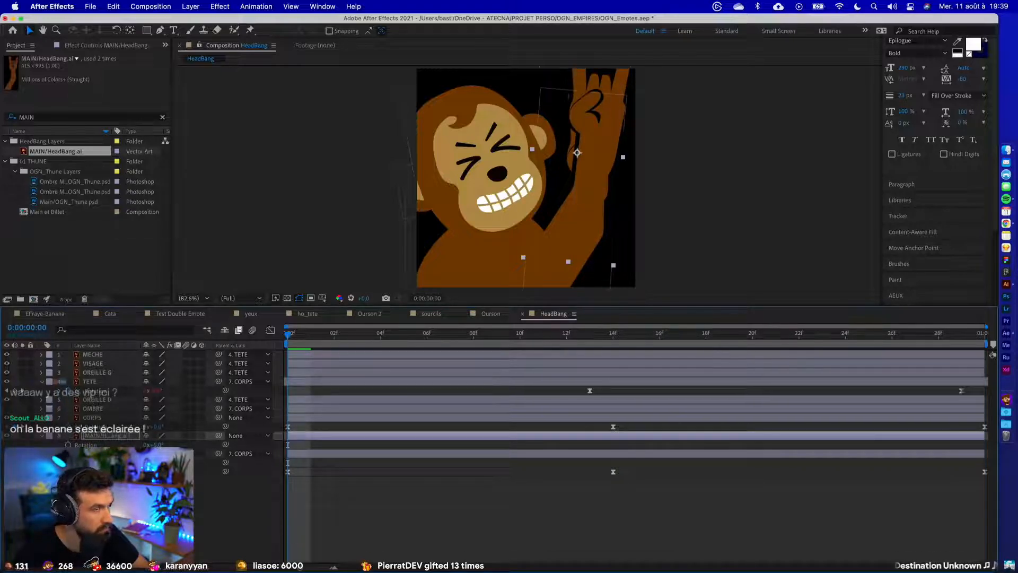
- Reveal the transform properties of both hand layers and copy MAIN's Anchor Point onto the MAIN/HeadBang.ai layer
left_click(43, 436)
left_click(44, 436)
left_click(44, 499)
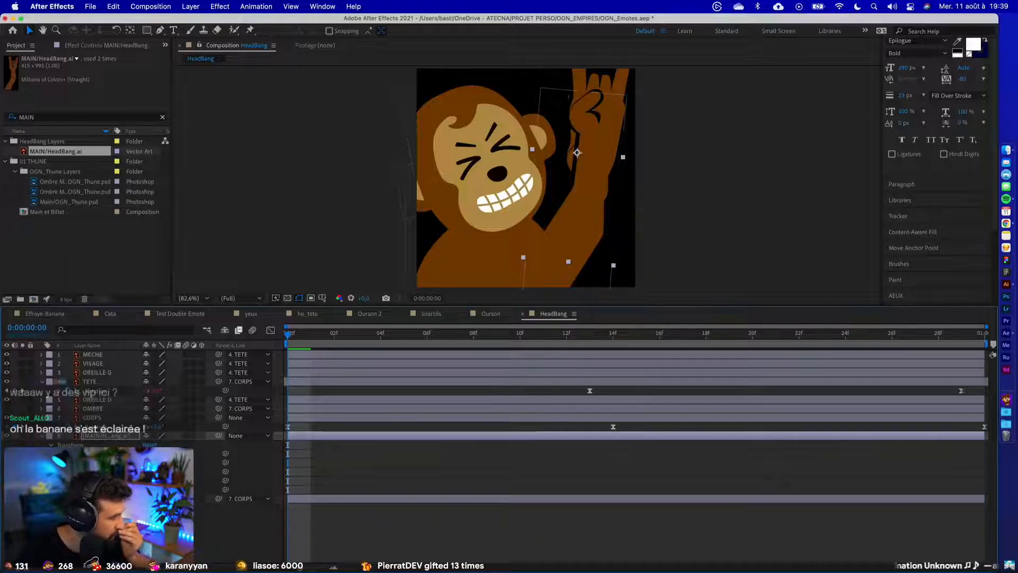
left_click(44, 498)
left_click(106, 498)
left_click(90, 453)
key("super+v")
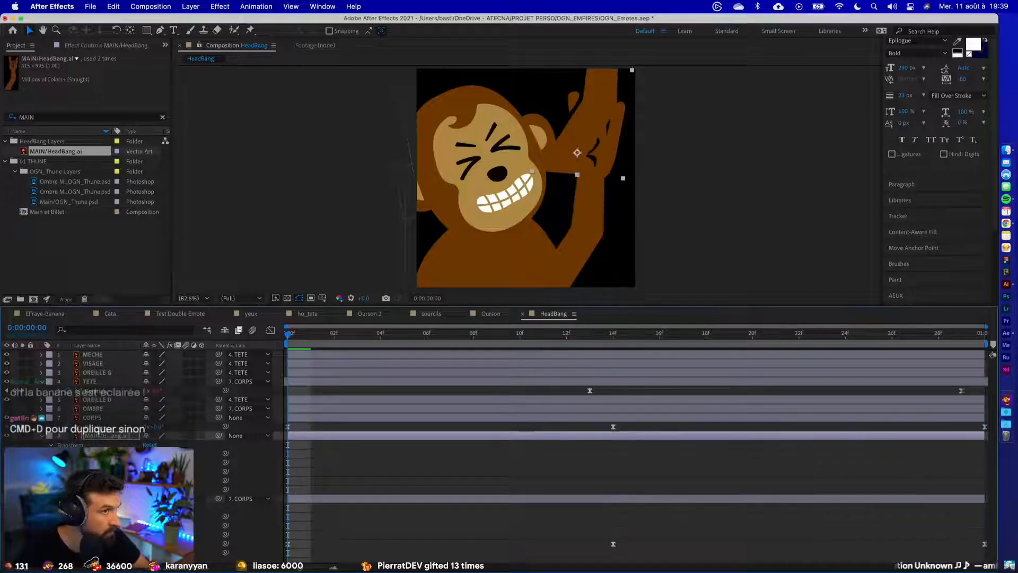
- Copy MAIN's Position and its Rotation keyframes onto the matching properties of the MAIN/HeadBang.ai layer
left_click(90, 526)
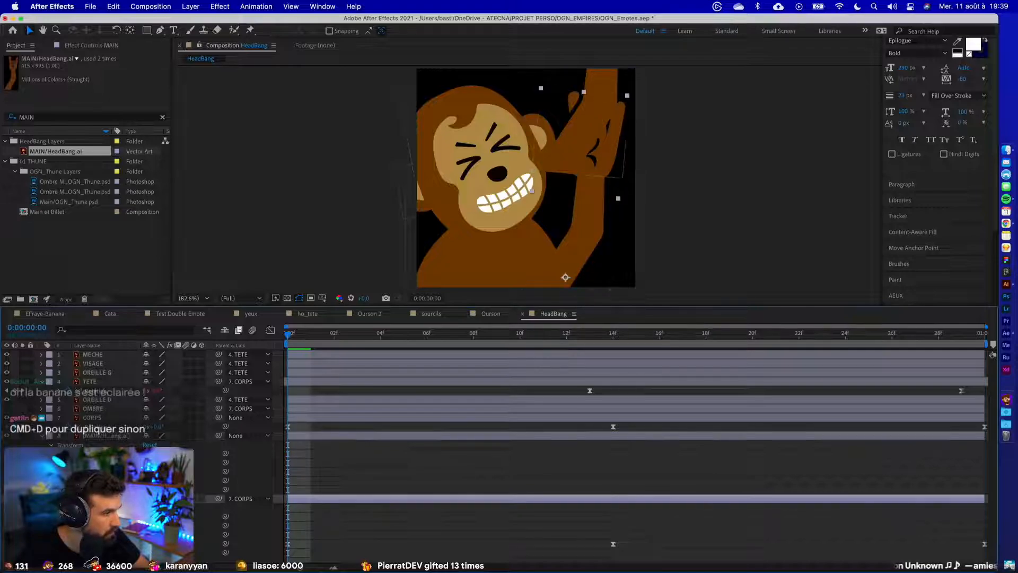
left_click(90, 462)
left_click(90, 525)
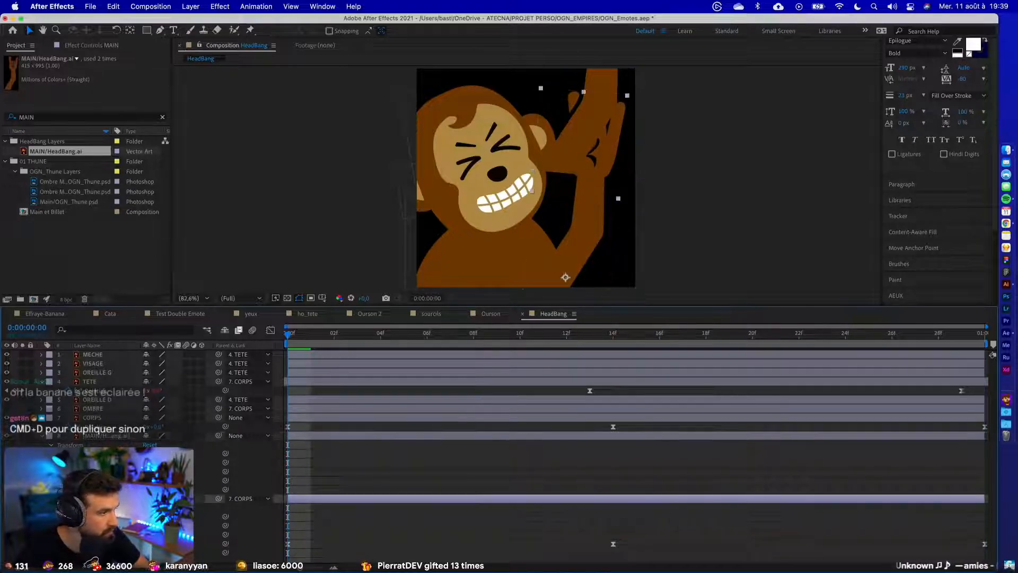
left_click(90, 440)
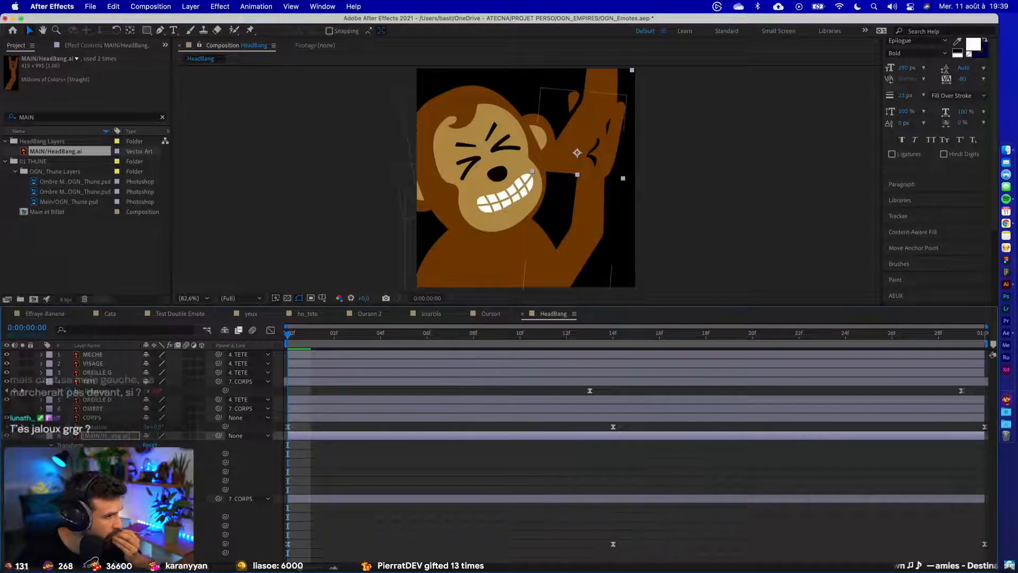
left_click(589, 210)
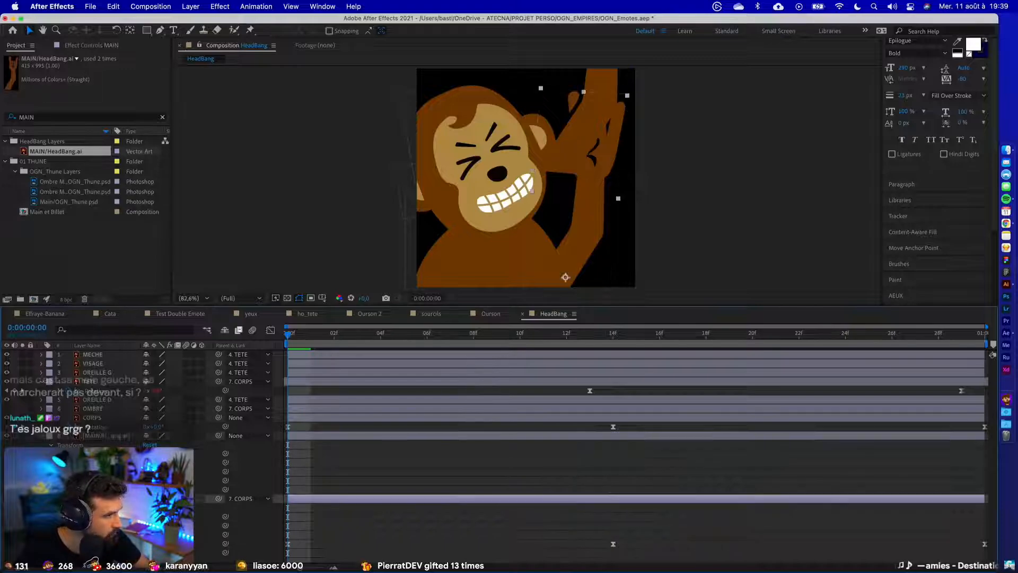
left_click(107, 435)
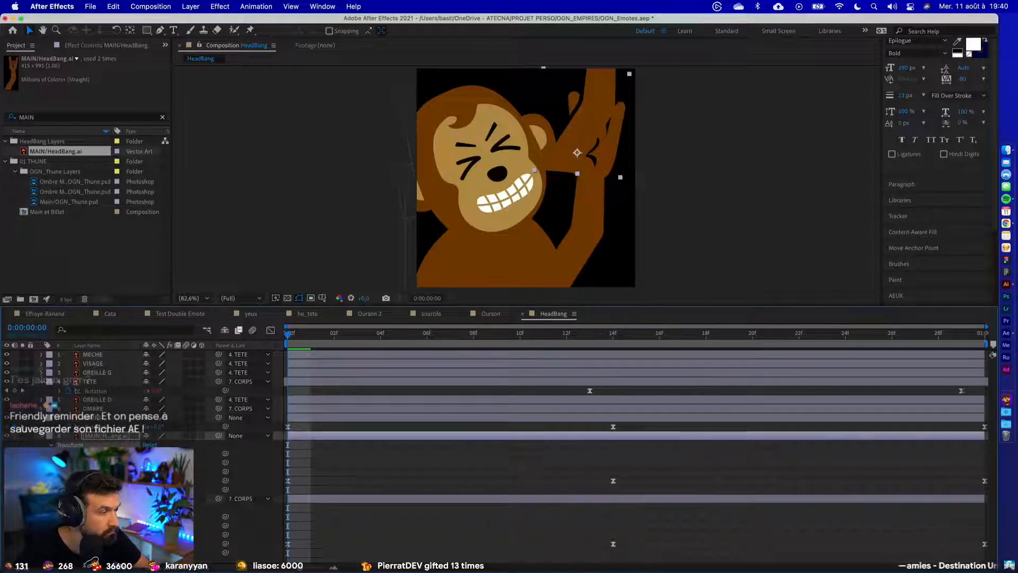
- Parent the MAIN/HeadBang.ai layer to CORPS, and switch its parent to the MAIN layer
left_click(260, 437)
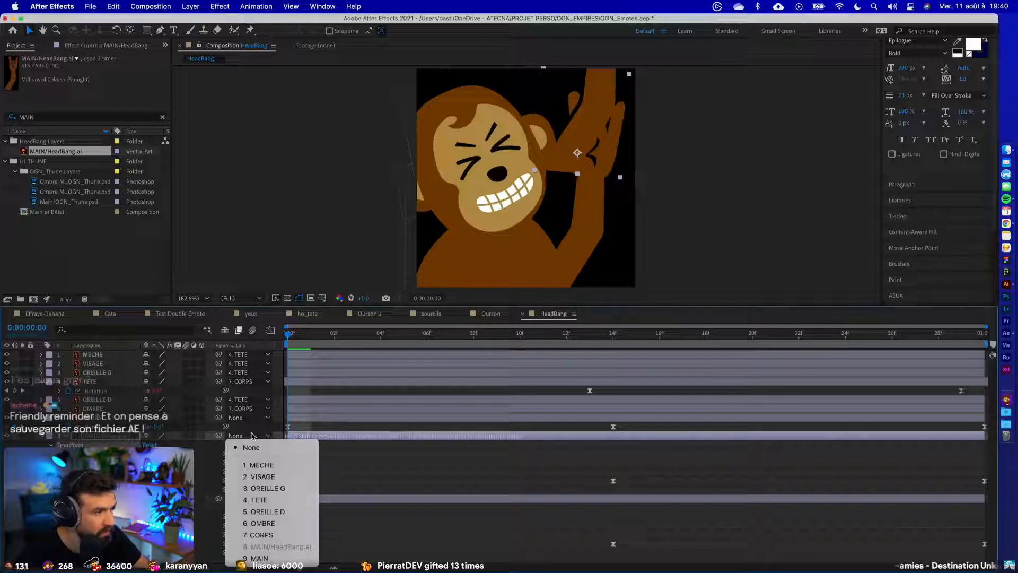
left_click(257, 534)
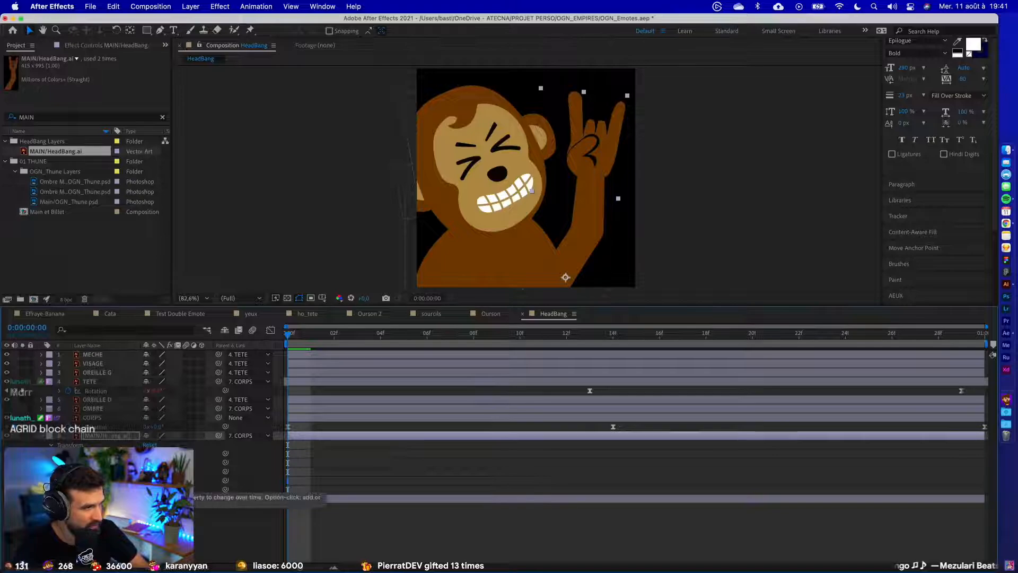
left_click_drag(218, 435, 93, 498)
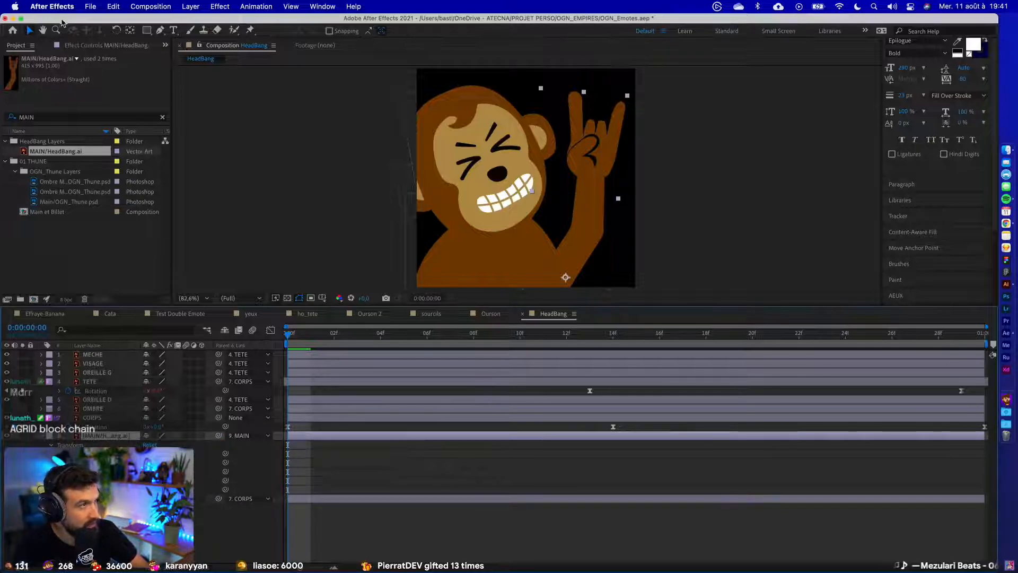
- Draw a rectangular mask around the raised hand on the MAIN/HeadBang.ai layer and move that layer above all others
left_click(147, 31)
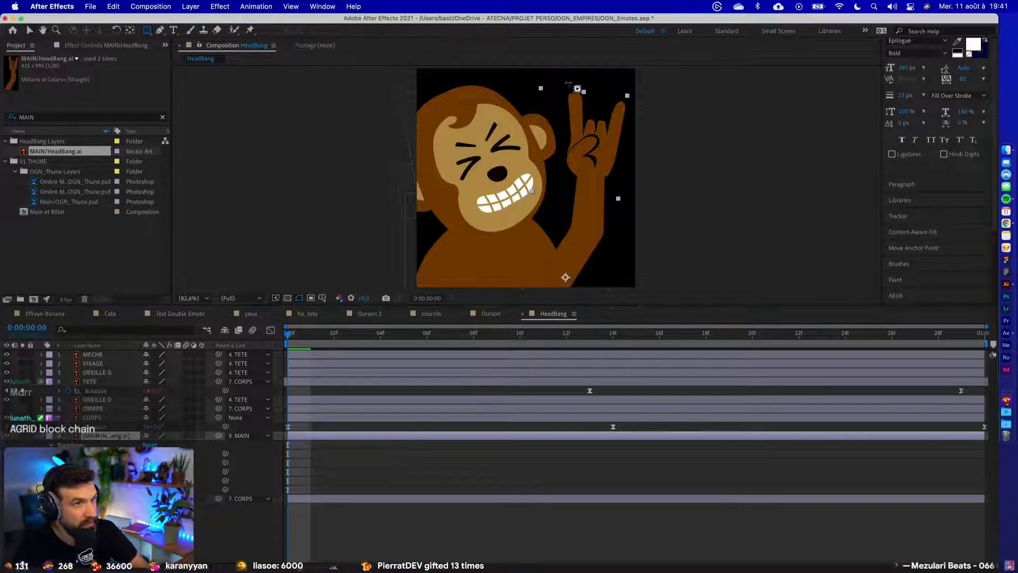
mouse_move(557, 83)
left_mouse_down()
mouse_move(588, 112)
mouse_move(631, 184)
left_mouse_up()
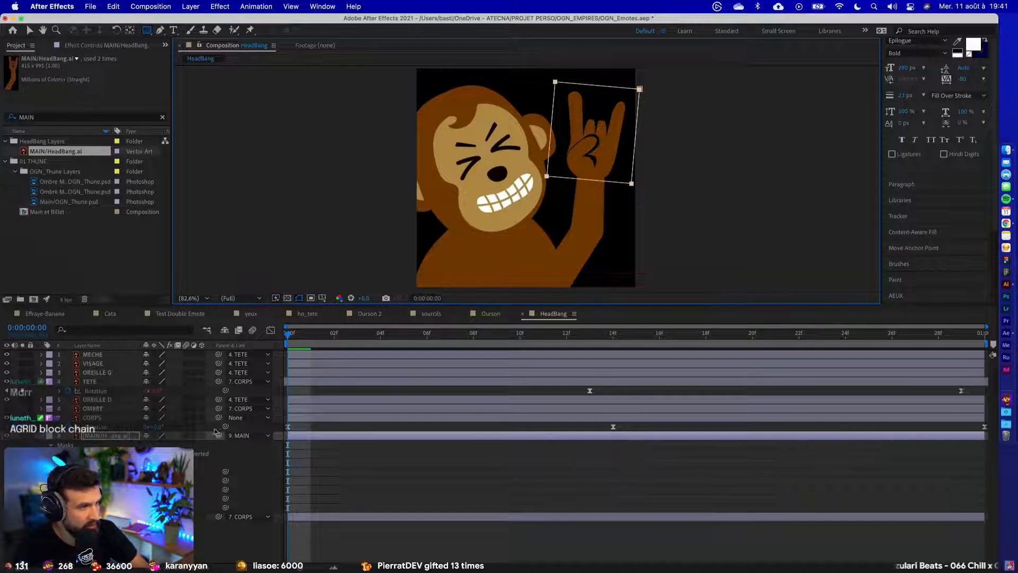
left_click_drag(122, 437, 123, 355)
left_click_drag(303, 339, 289, 371)
- Extend the lower edge of Mask 1 down over the forearm, replay the loop, and collapse the layer's properties
left_click(77, 372)
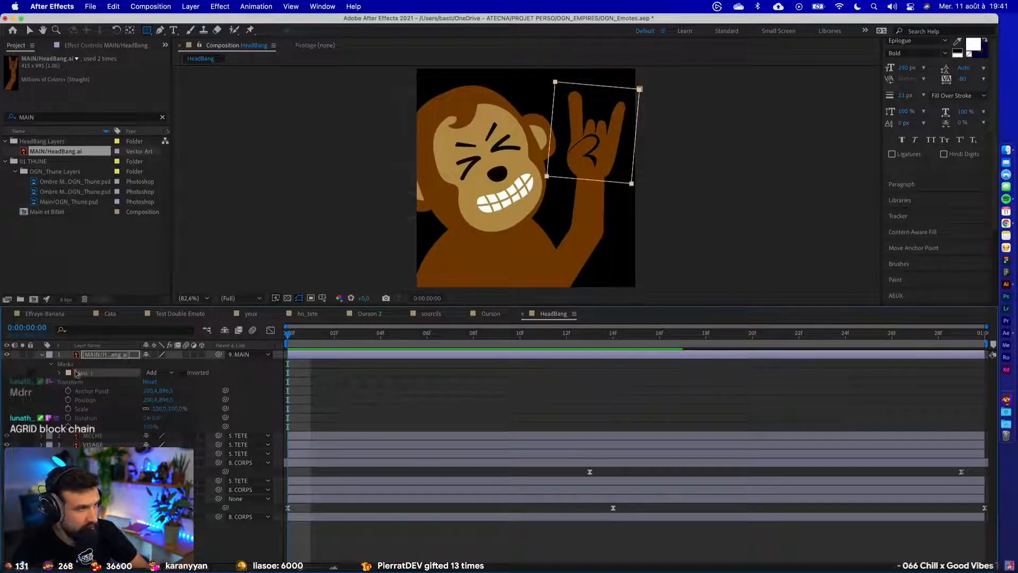
left_click(59, 373)
left_click(103, 382)
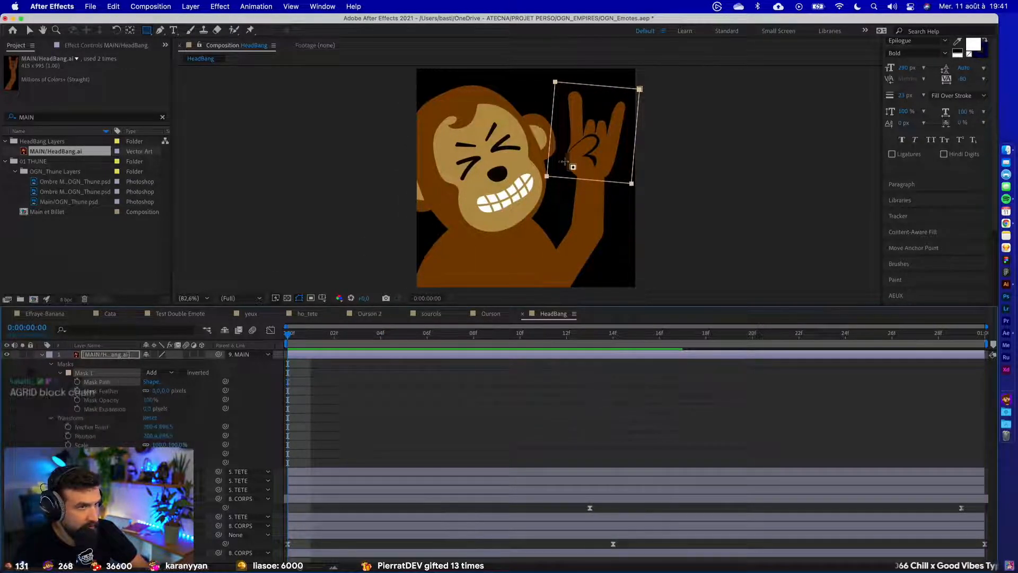
key("v")
left_click_drag(538, 162, 633, 218)
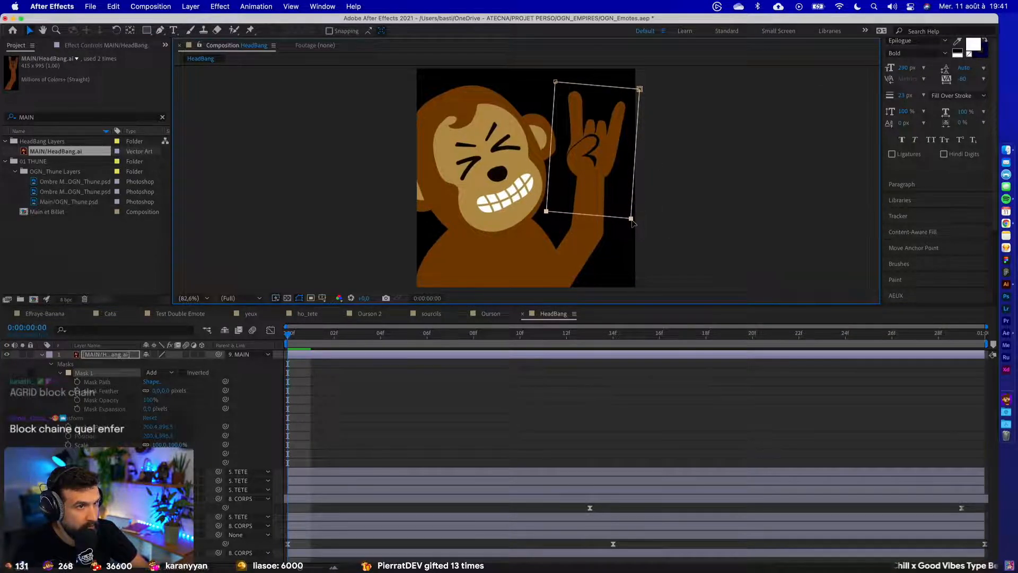
key("space")
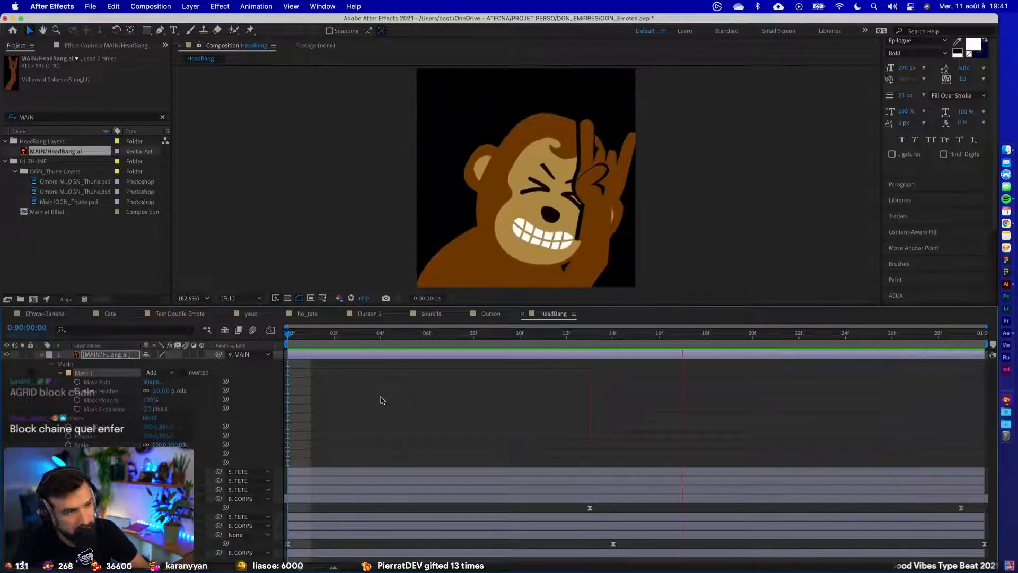
left_click(38, 355)
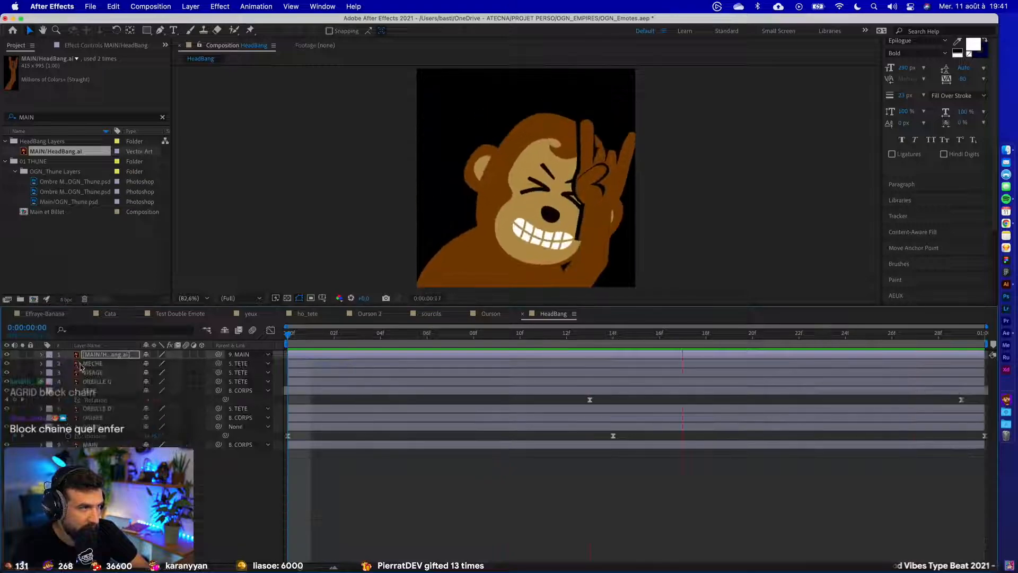
- Reveal MAIN's Rotation keyframes and rotate the arm clockwise, away from the head, at frame 14
key("space")
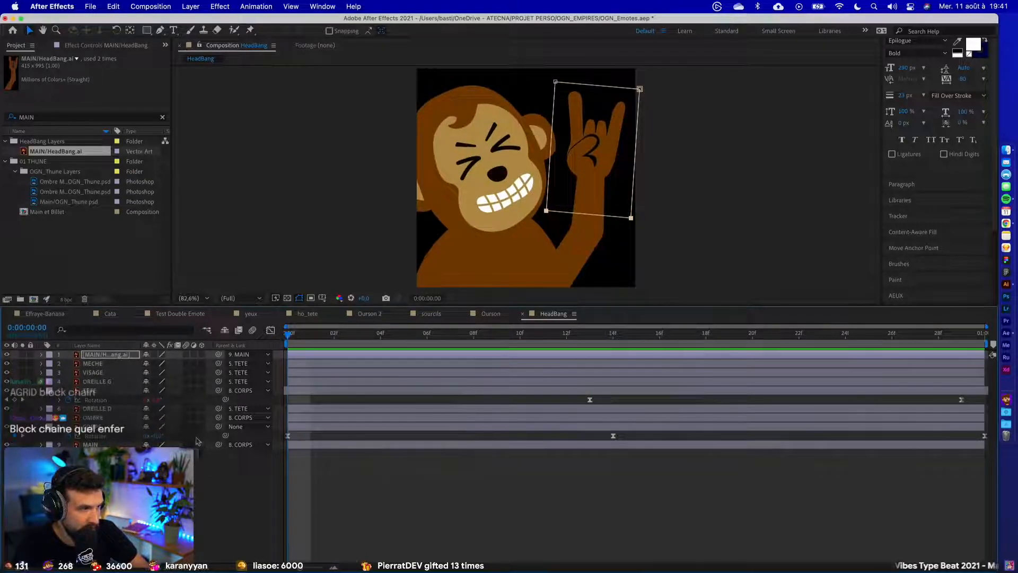
left_click(127, 444)
key("u")
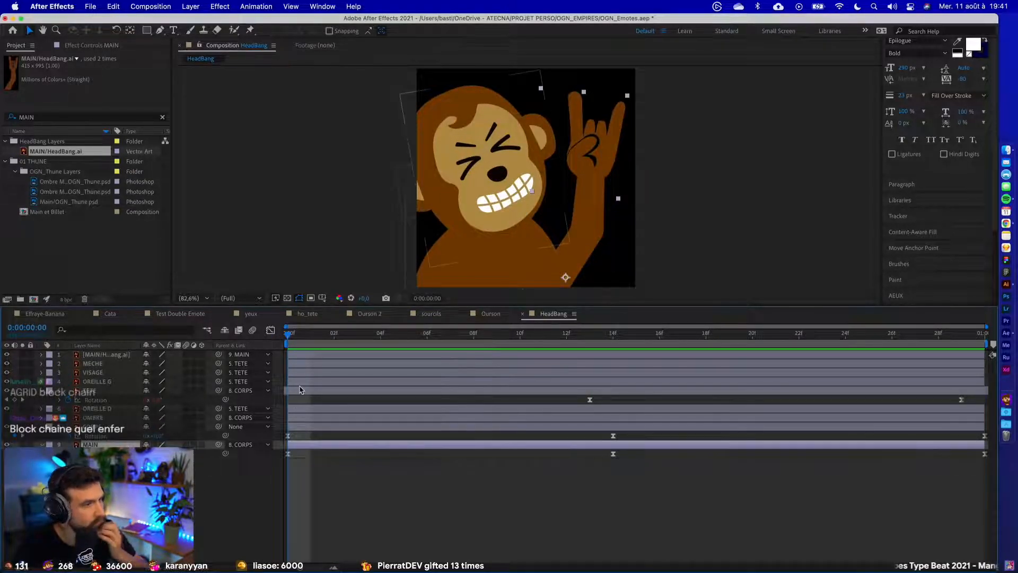
left_click_drag(289, 332, 596, 360)
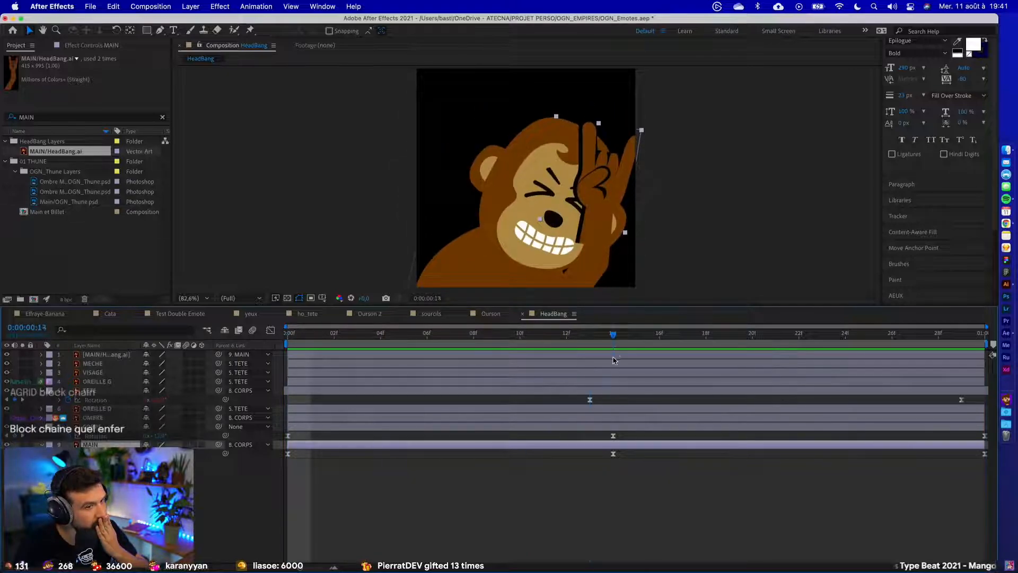
key("Page_Down")
left_click_drag(156, 453, 164, 453)
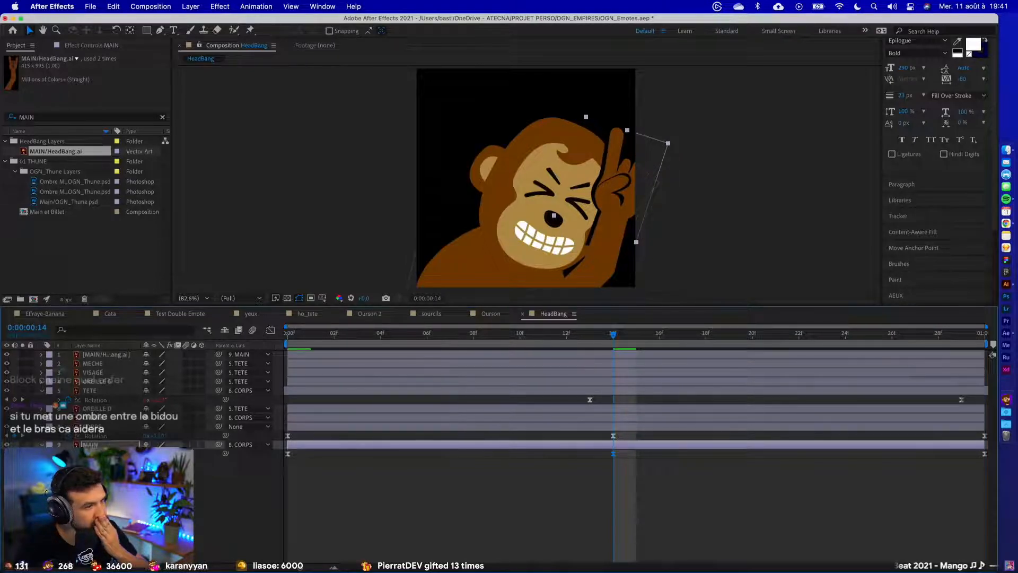
- Reduce the forward lean of the CORPS layer's Rotation at frame 14, and replay the loop from the start
left_click_drag(159, 436, 157, 435)
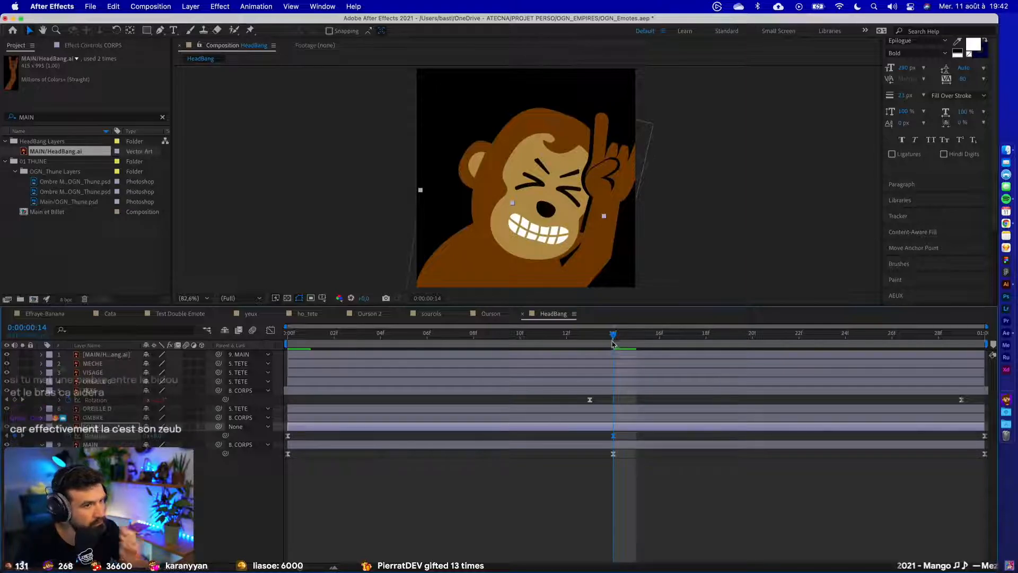
key("Home")
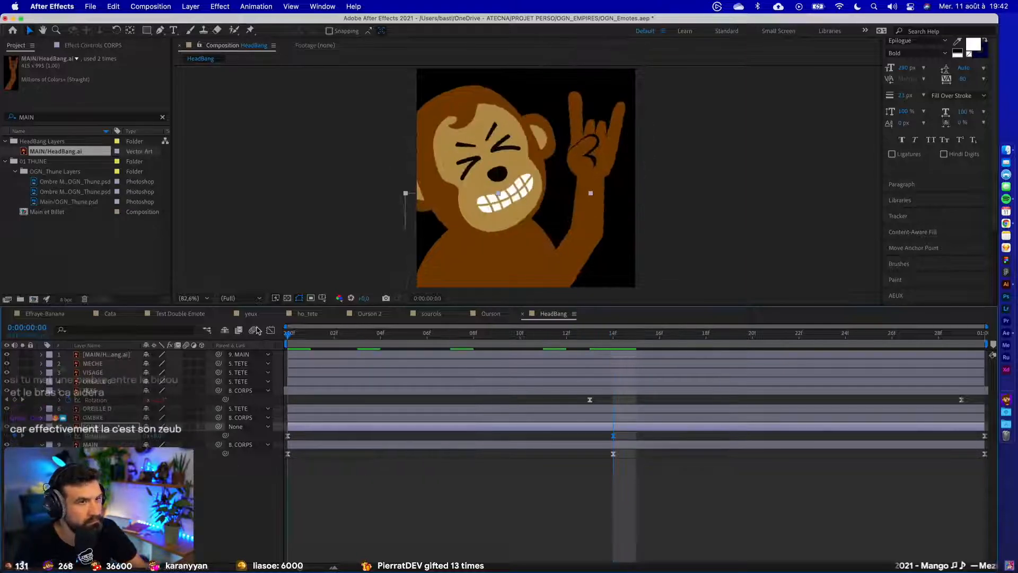
key("space")
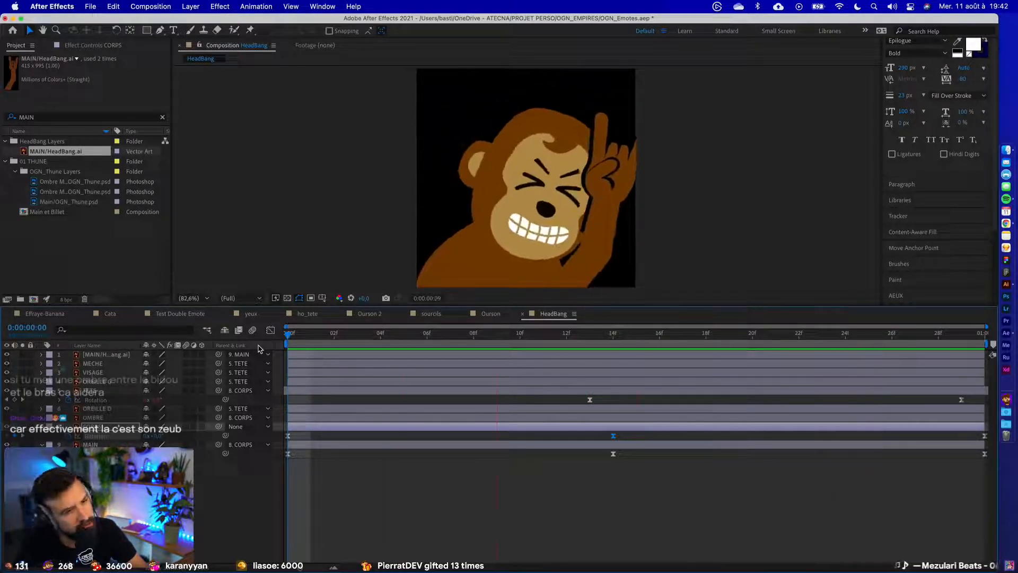
key("space")
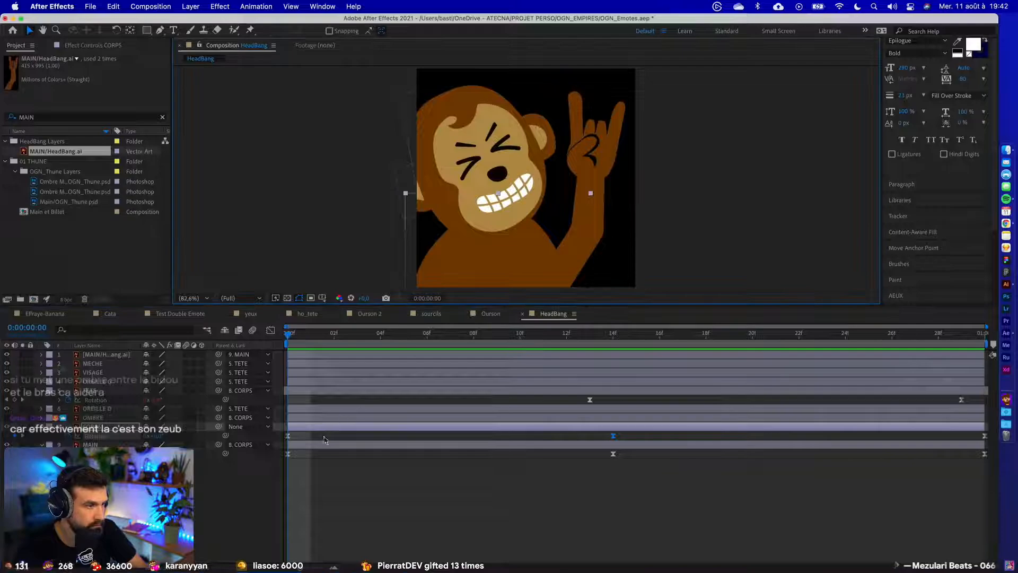
- Raise the MAIN arm and rotate it counterclockwise toward the head at frame 0, and preview the loop
left_click(568, 246)
left_click_drag(578, 243, 570, 217)
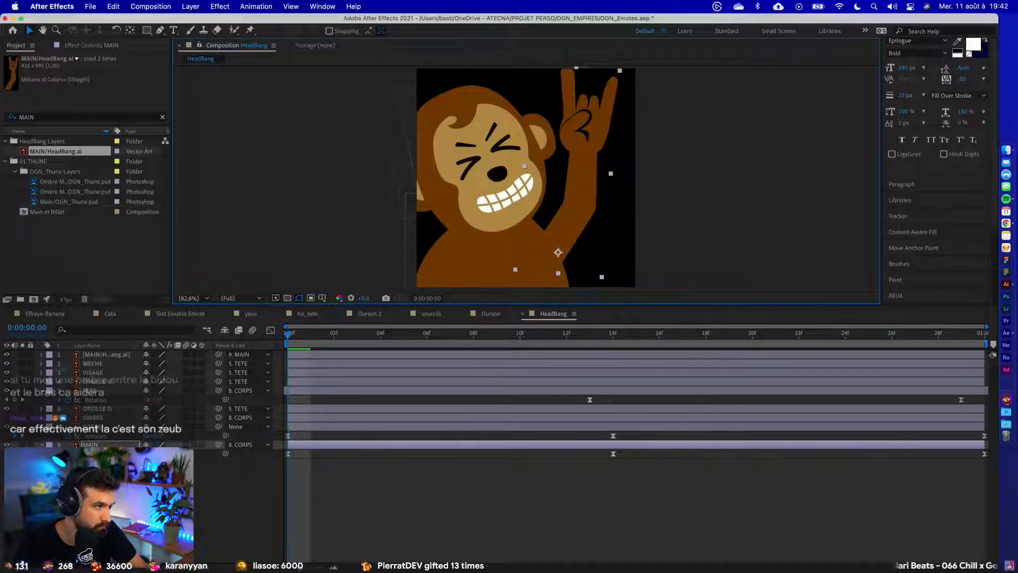
left_click_drag(154, 453, 150, 454)
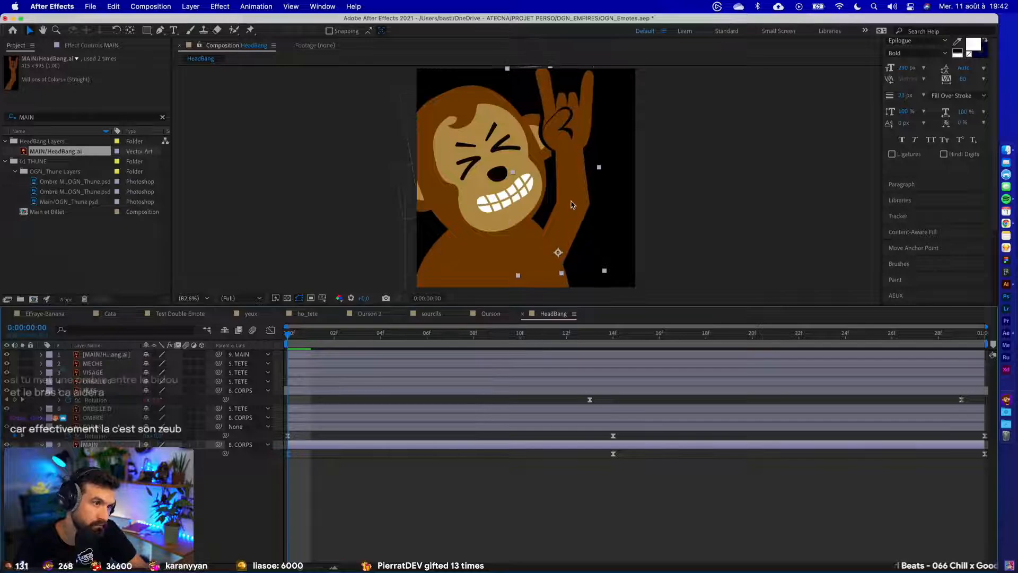
left_click_drag(570, 202, 571, 196)
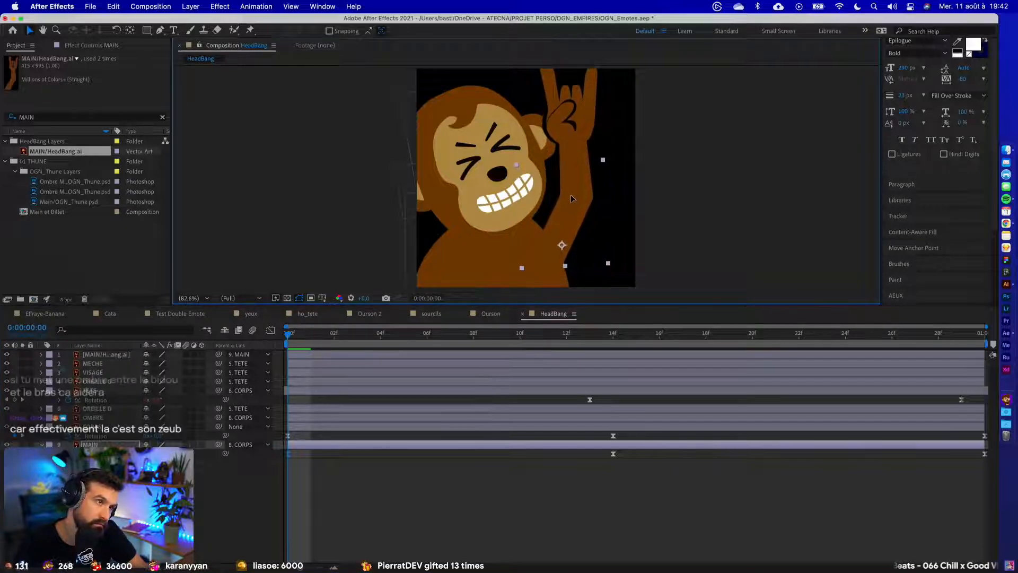
key("space")
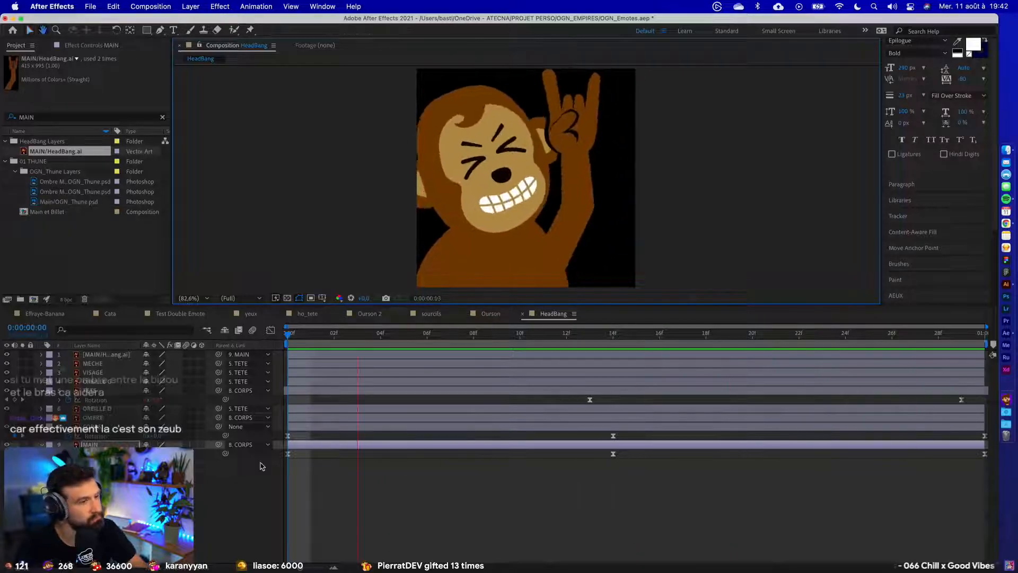
key("space")
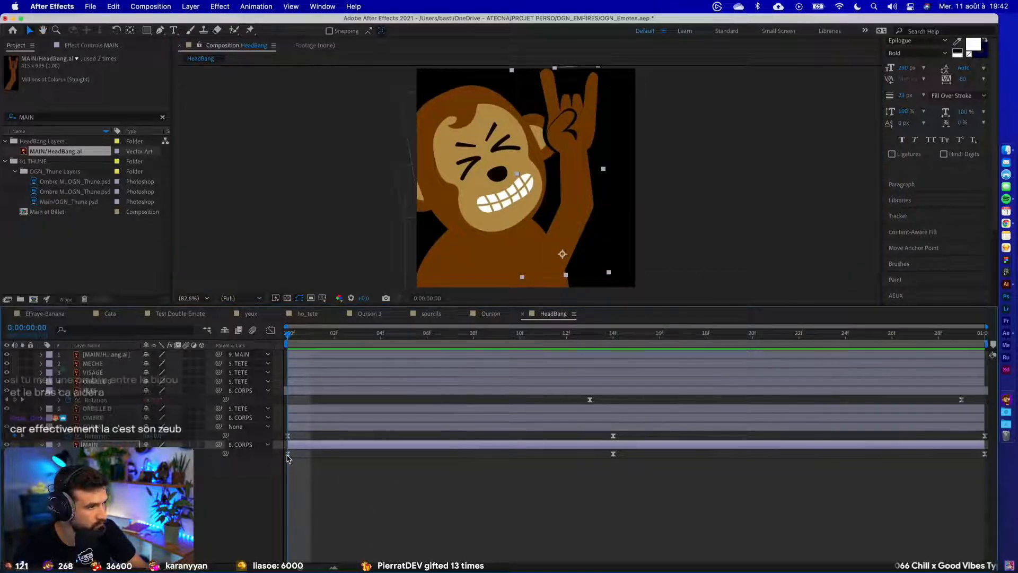
- Copy MAIN's first Rotation keyframe over its last one at the end of the composition
left_click(974, 337)
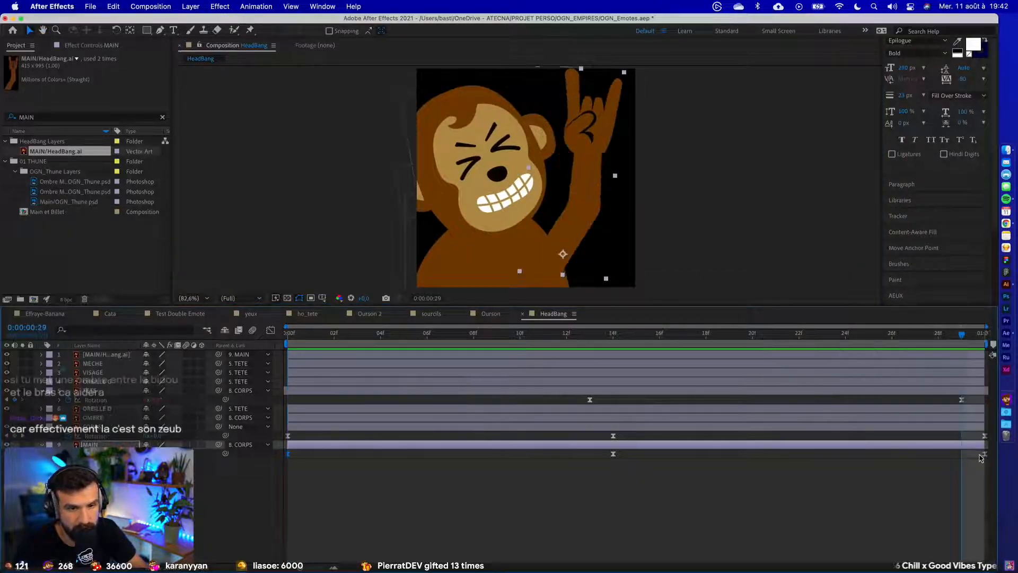
key("super+v")
left_click_drag(962, 454, 985, 455)
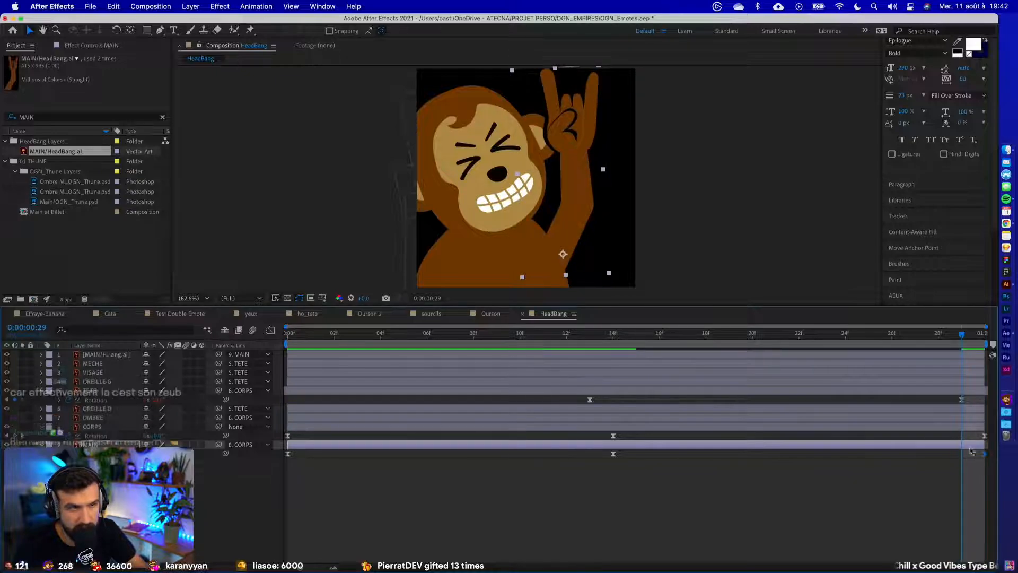
- Shift TETE's Rotation keyframes one frame later to align with the body's, rotate the head much further forward at frame 14, and preview
key("j")
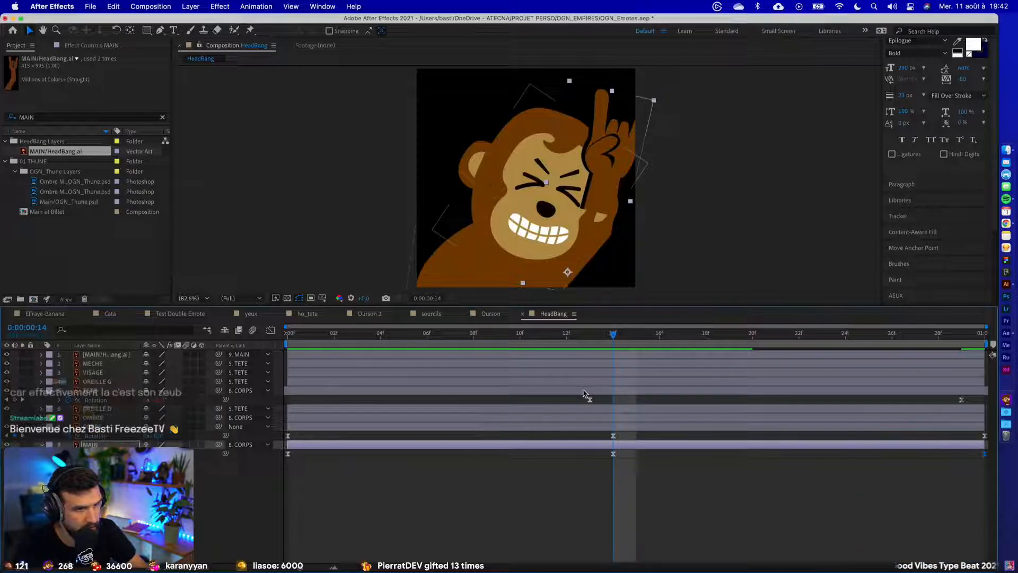
left_click_drag(577, 394, 603, 395)
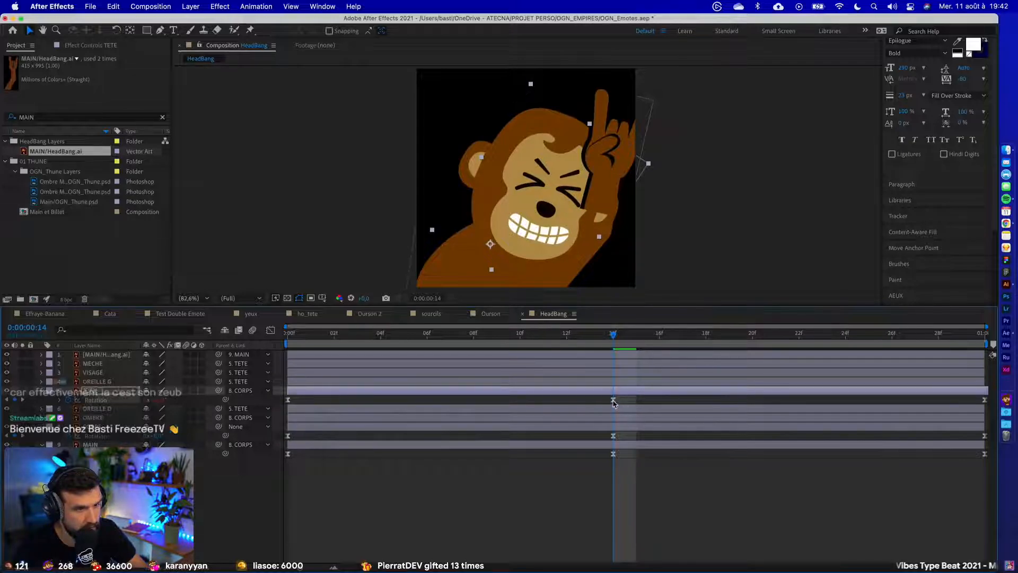
left_click_drag(157, 400, 204, 394)
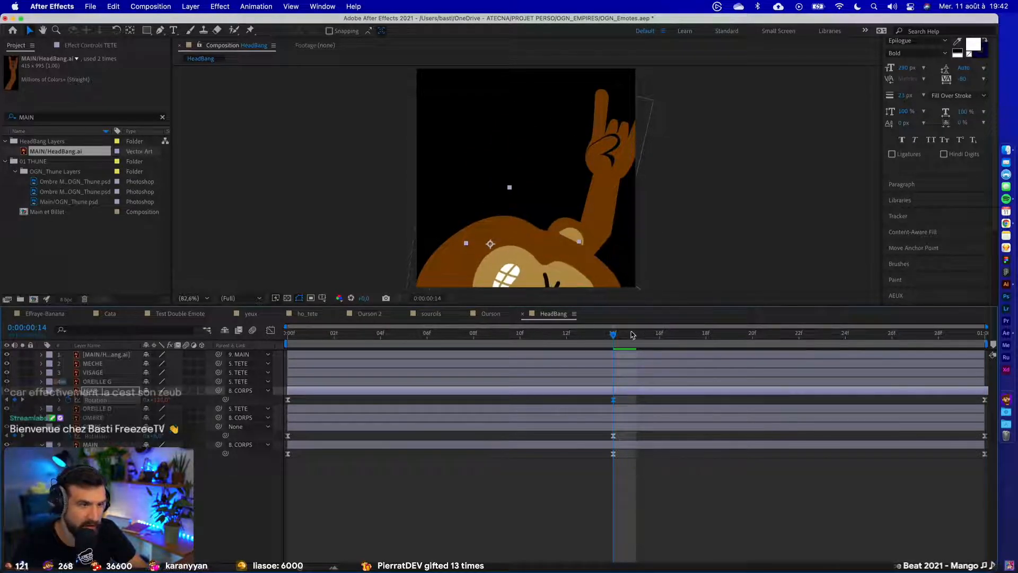
key("space")
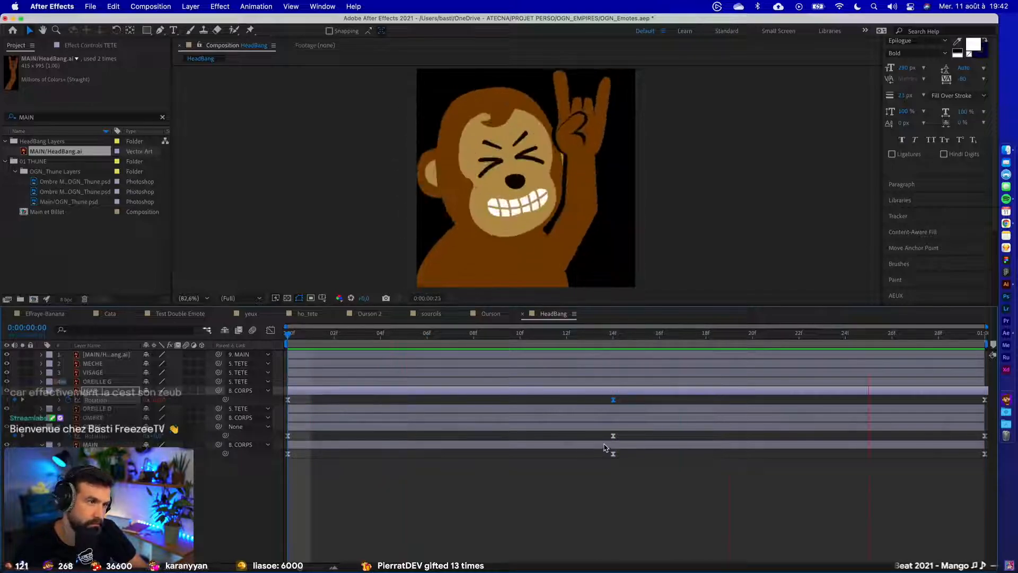
key("space")
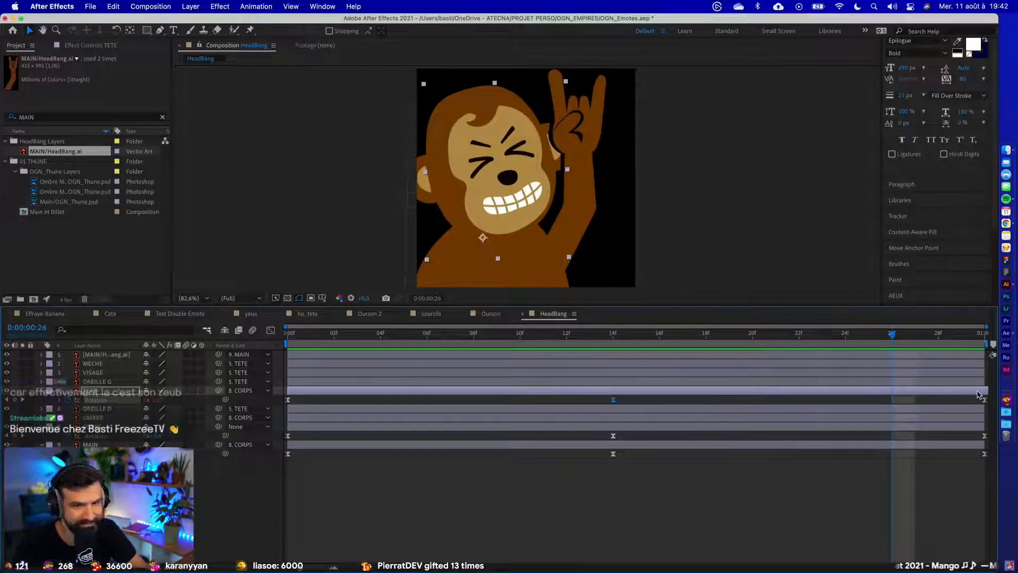
- Shift all of TETE's Rotation keyframes earlier so the last one lands on frame 6, and replay the loop
left_click_drag(978, 394, 434, 403)
left_click_drag(378, 400, 424, 401)
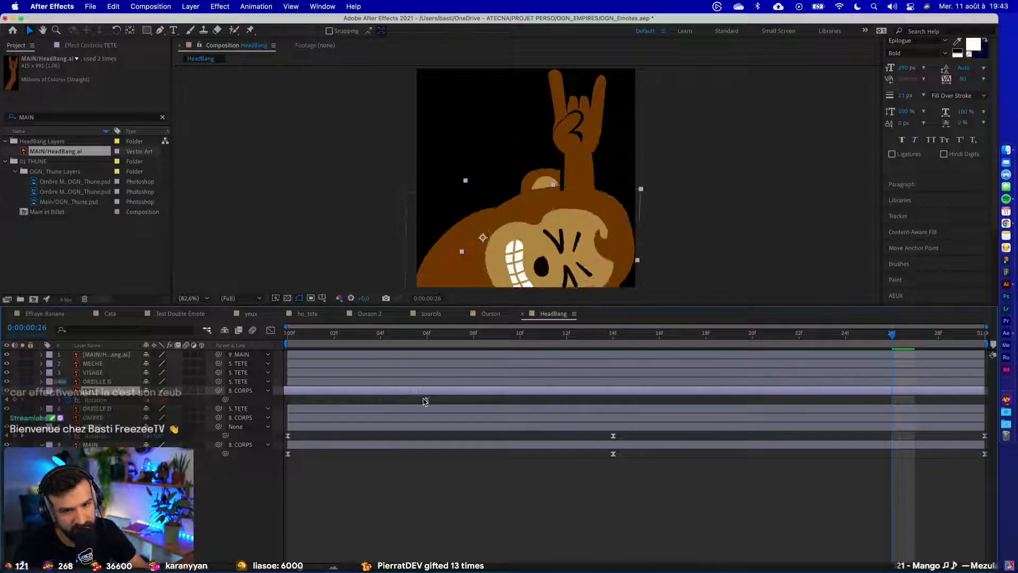
key("space")
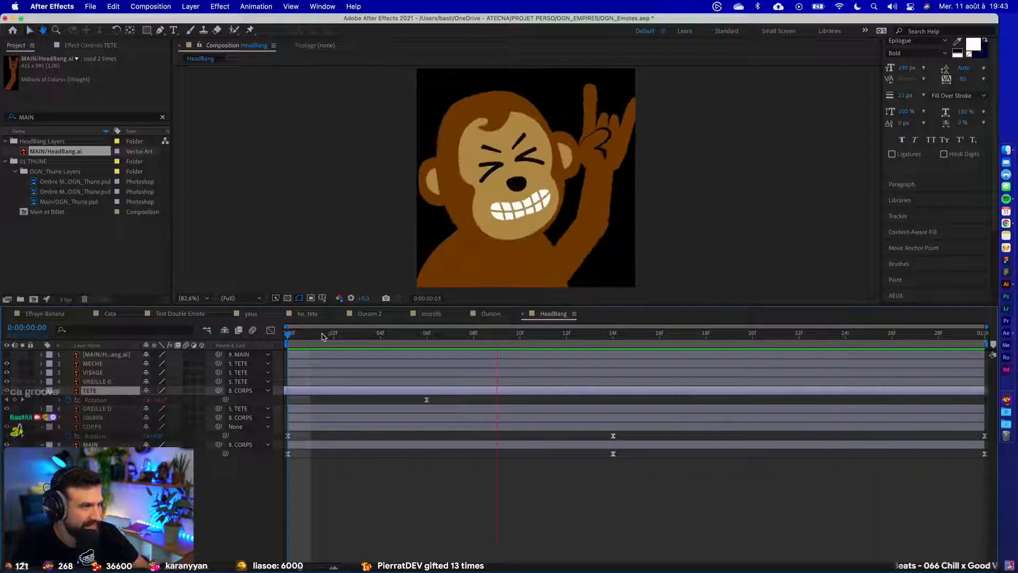
- Lower the MAIN arm slightly at frame 0, scale it up a little, and preview the loop
left_click(321, 447)
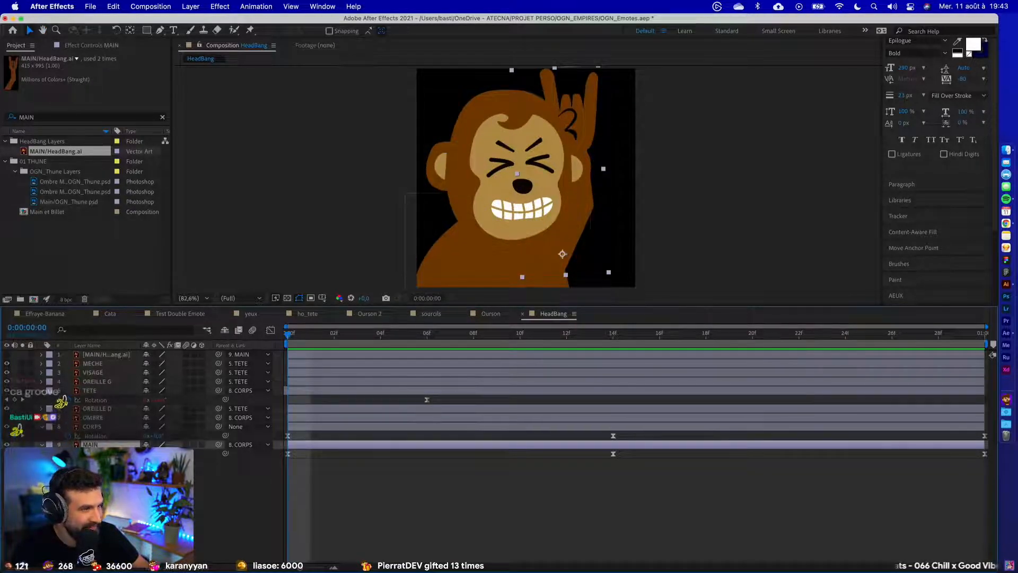
left_click_drag(580, 237, 579, 250)
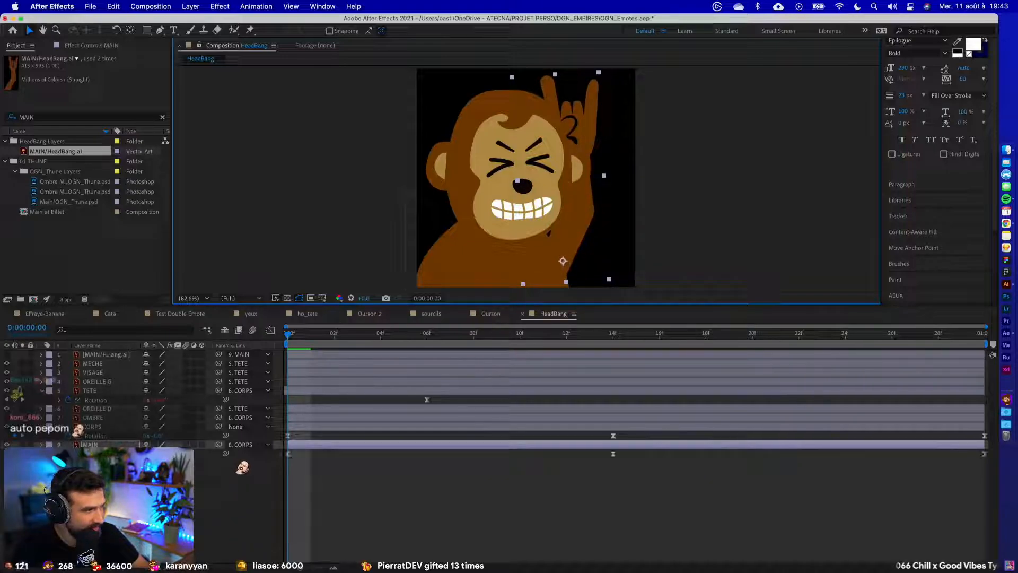
key("s")
left_click_drag(159, 454, 161, 453)
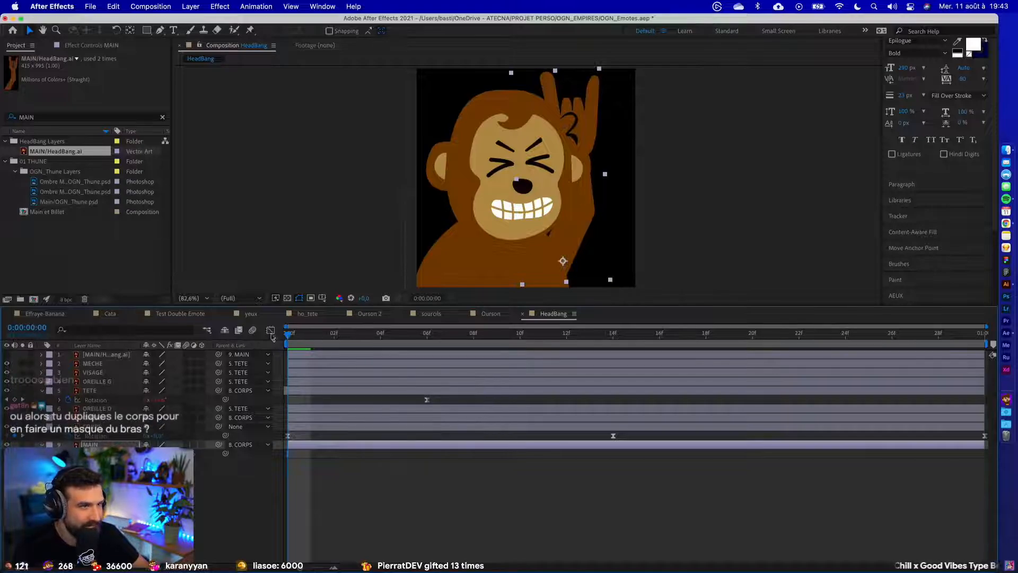
key("space")
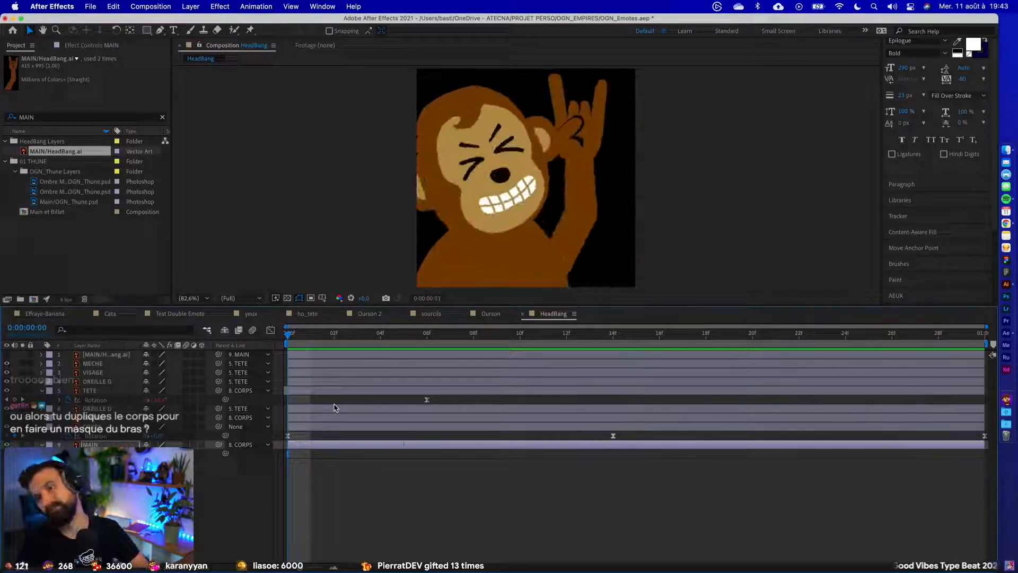
key("space")
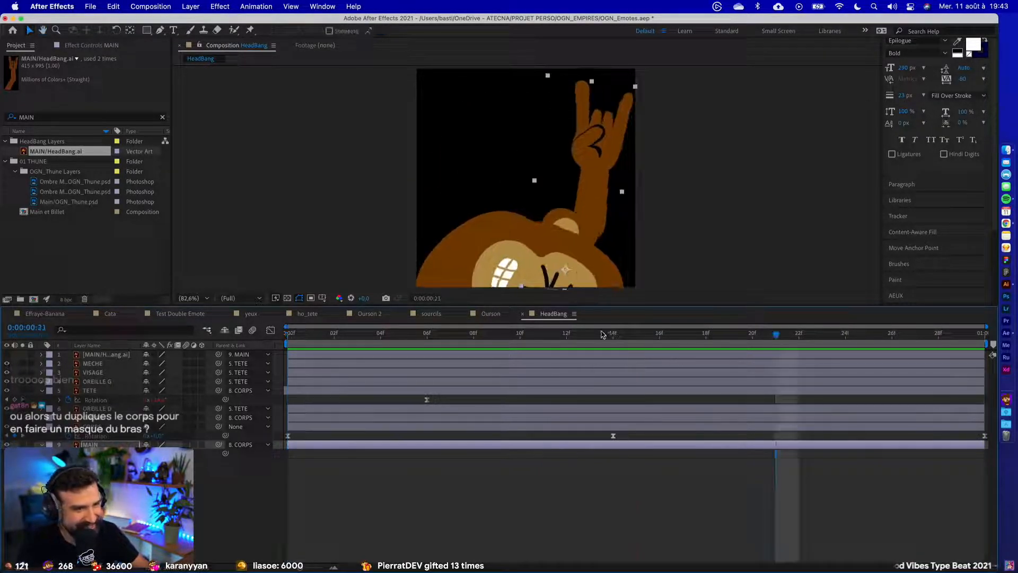
- Move TETE's Rotation keyframes into view, slightly reduce the head's forward rotation at frame 4, and shift them back so the last sits on frame 6
left_click(610, 333)
left_click_drag(610, 333, 387, 339)
left_click_drag(441, 398, 818, 401)
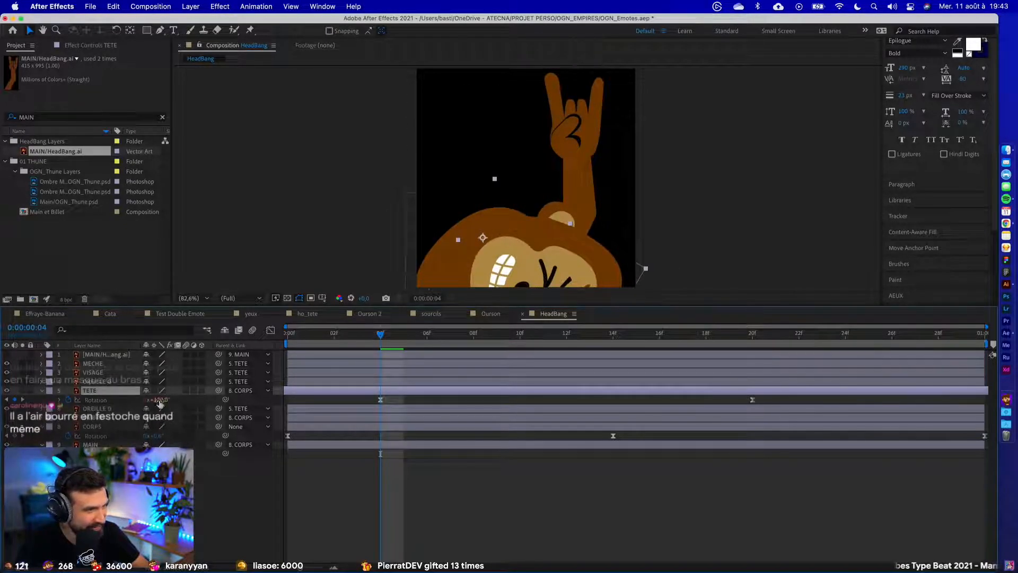
left_click_drag(160, 403, 150, 400)
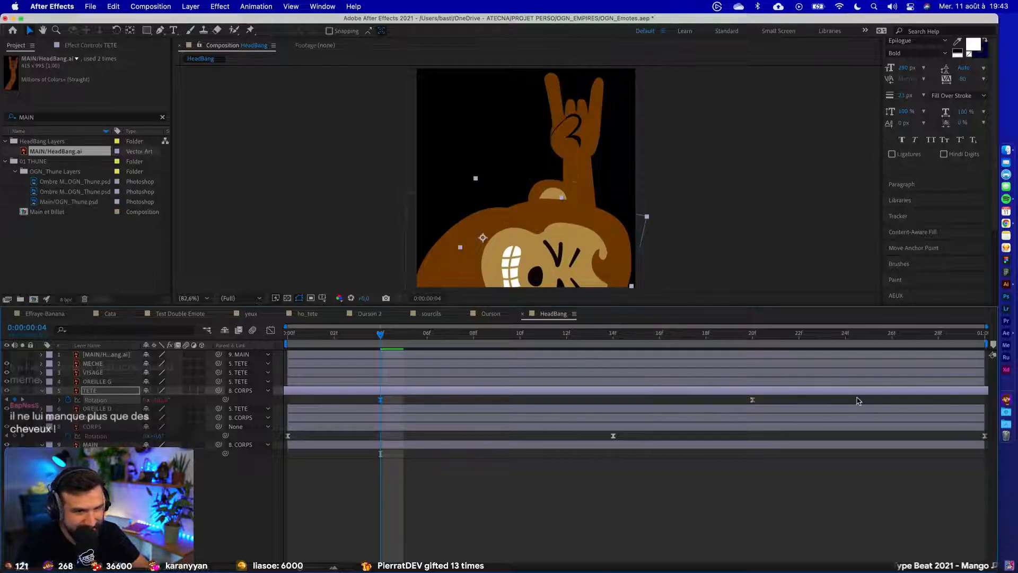
left_click_drag(752, 400, 434, 393)
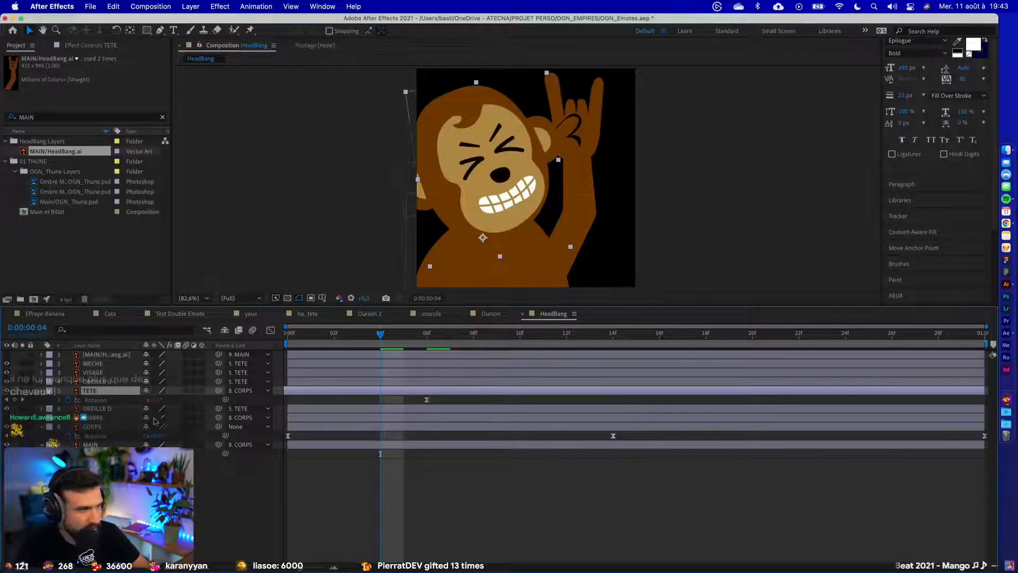
- Try a stronger forward lean of CORPS with MAIN rotated back counterclockwise at frame 14, and replay the loop
left_click(99, 434)
key("shift+Page_Down")
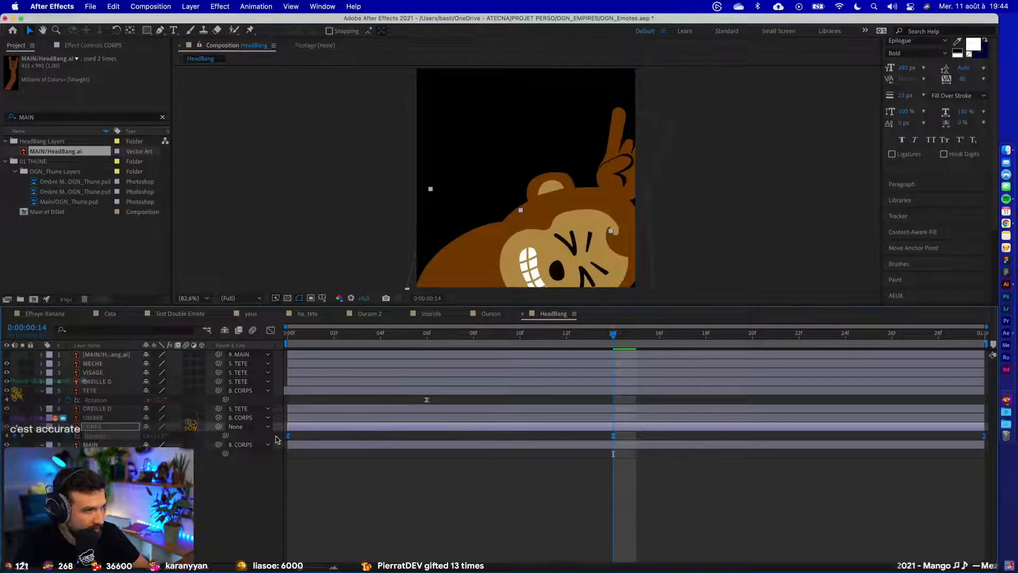
left_click(320, 448)
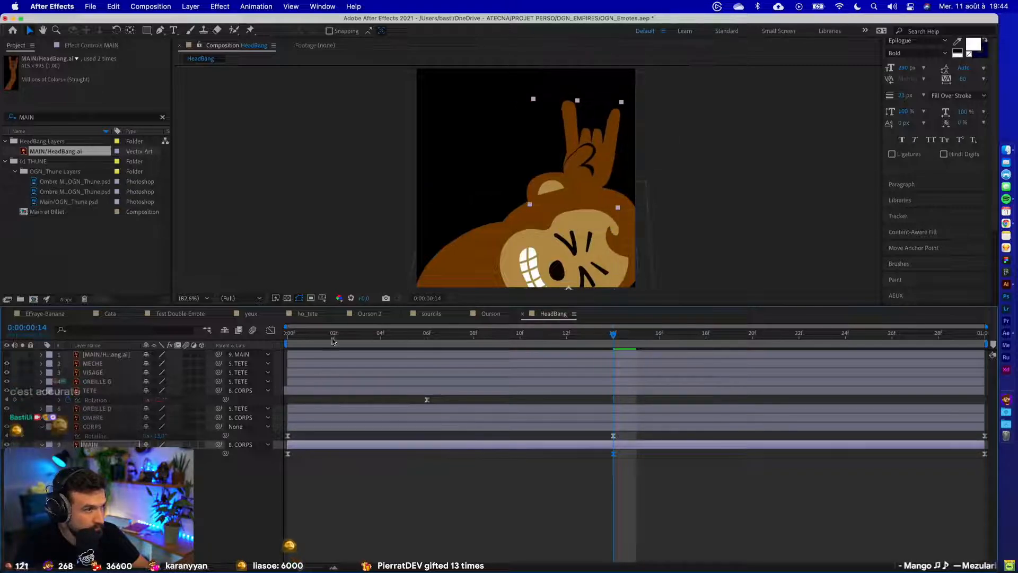
key("Home")
key("space")
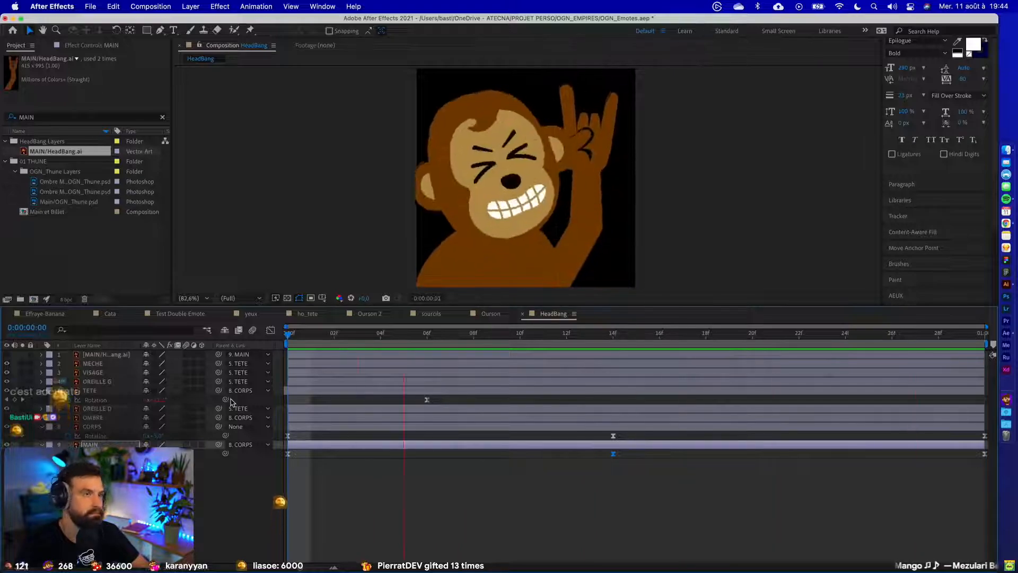
key("space")
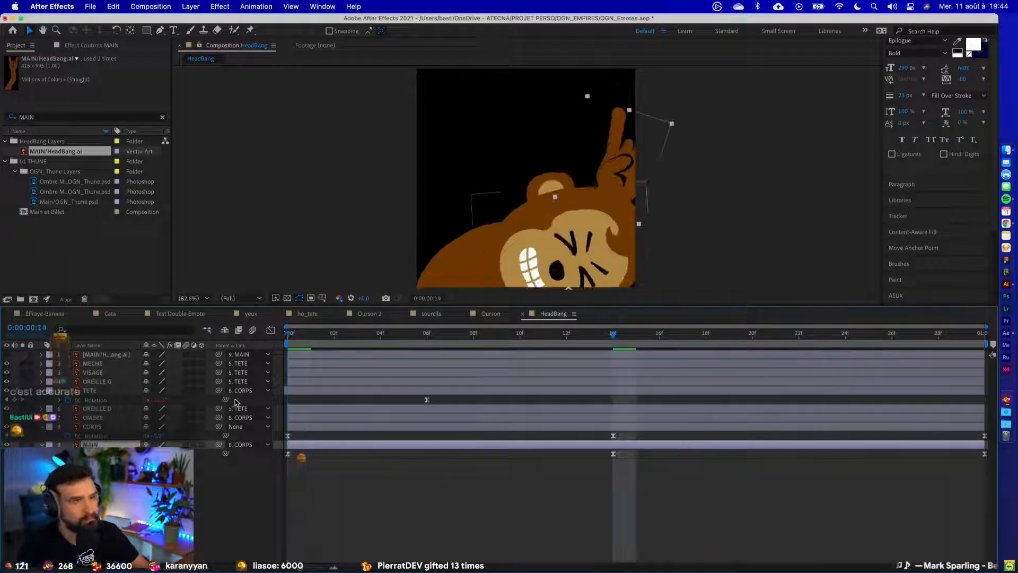
- Undo the last rotation changes to MAIN and CORPS at frame 14, and return to the start of the loop
key("super+z")
key("super+z")
left_click_drag(343, 331, 211, 335)
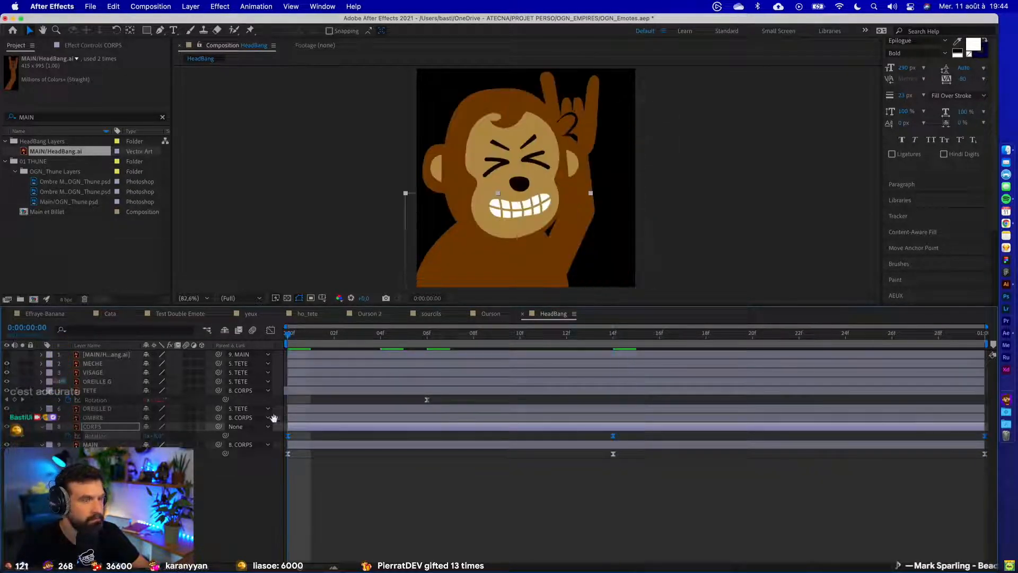
- Replay the loop, rotate MAIN counterclockwise at its frame 14 keyframe so the arm stands more upright, and preview from frame 0
key("space")
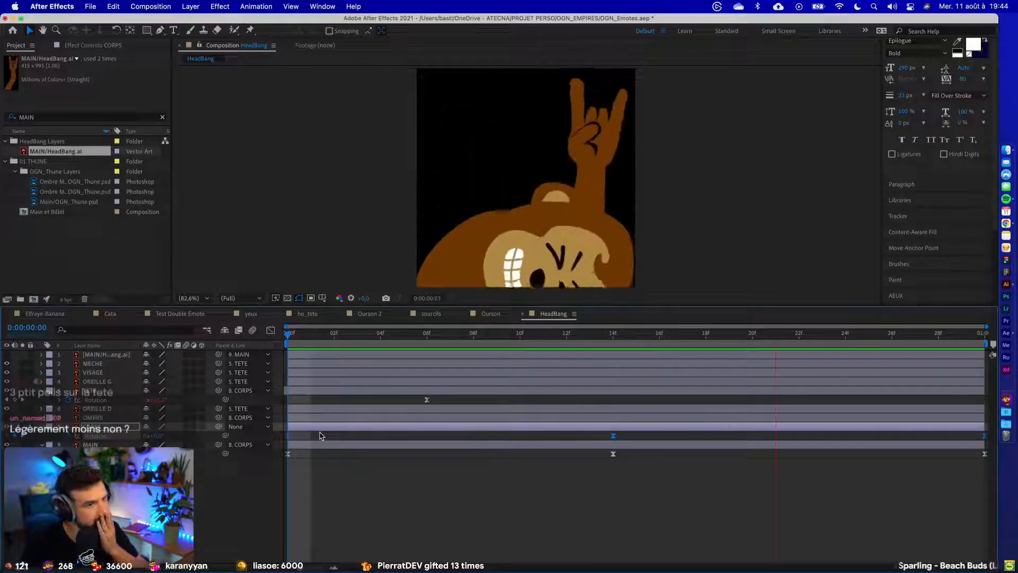
left_click(613, 334)
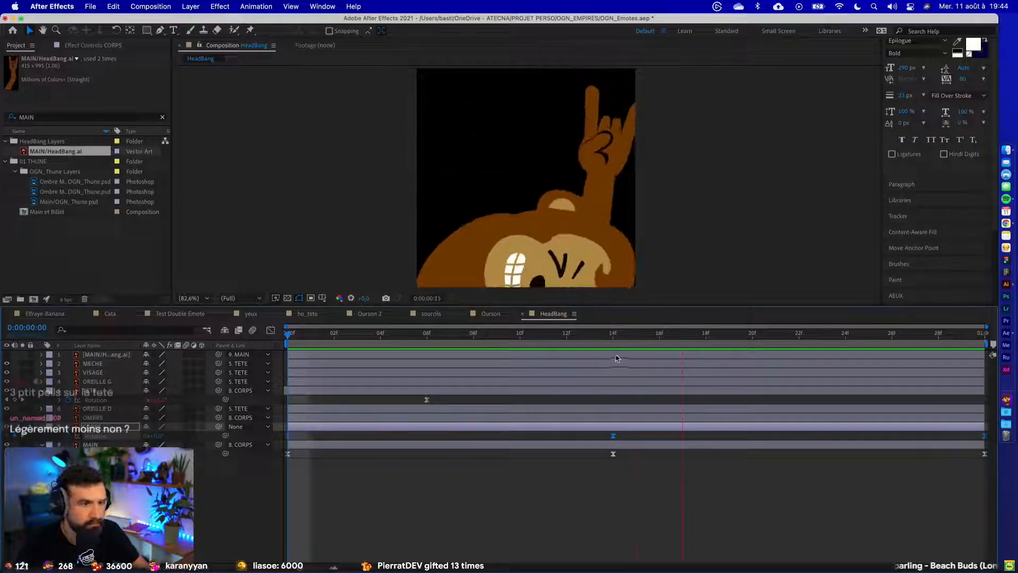
left_click(613, 454)
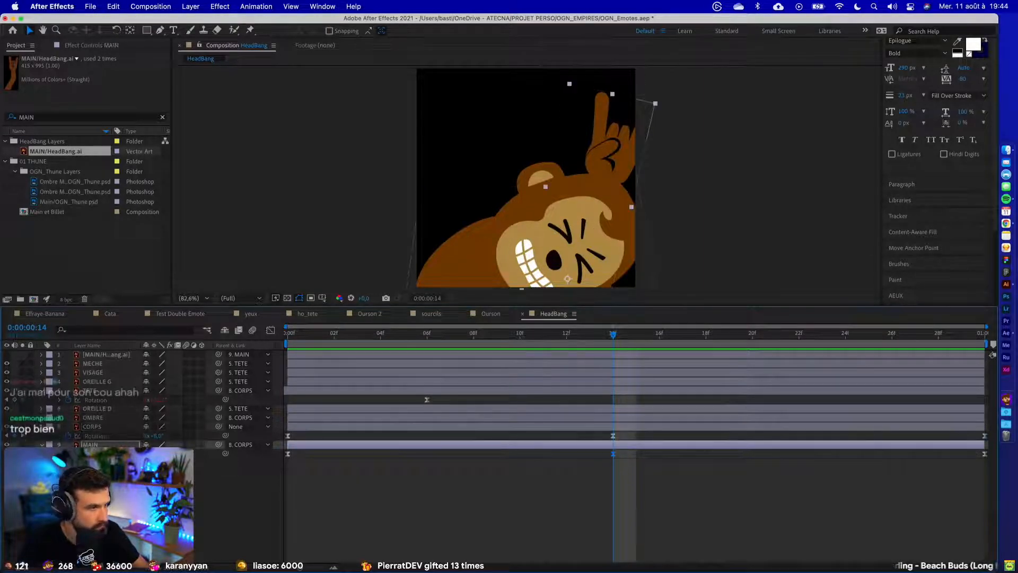
left_click_drag(156, 454, 150, 454)
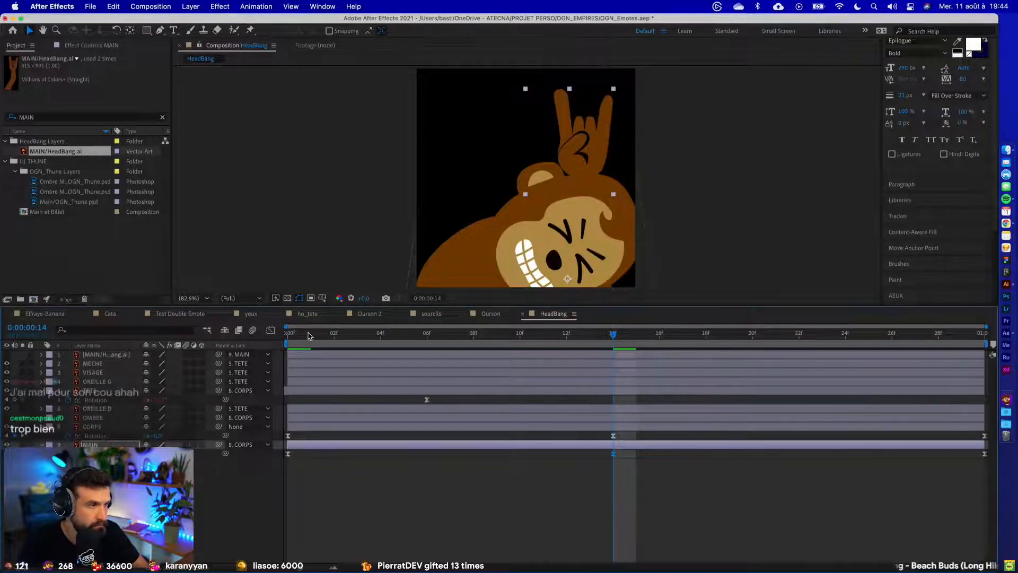
left_click(288, 335)
key("space")
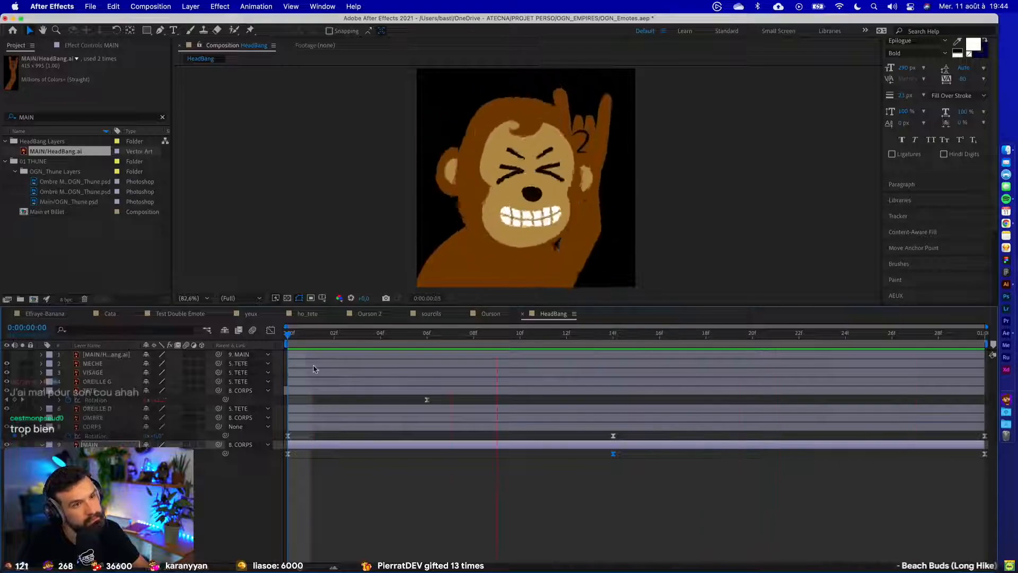
key("space")
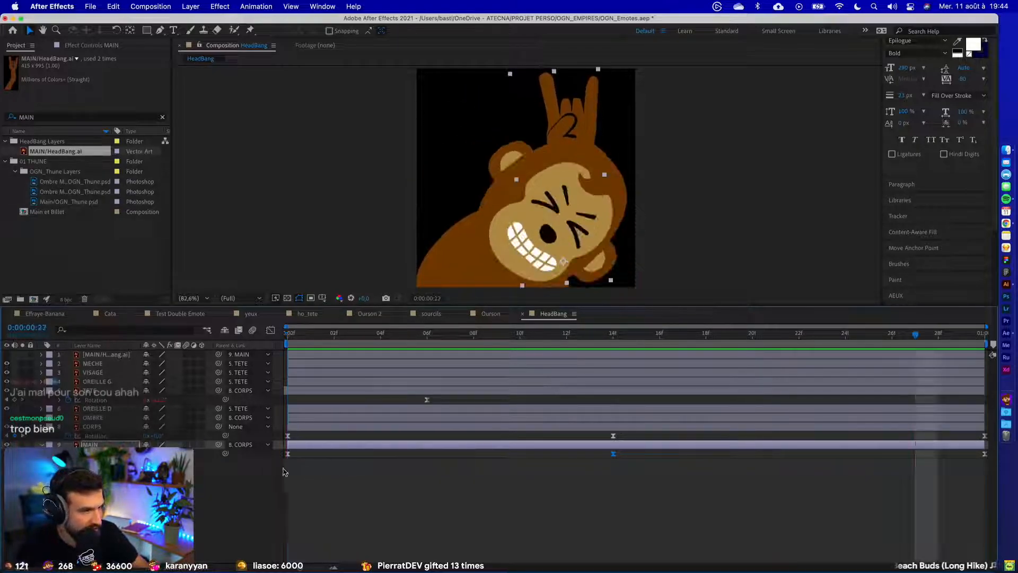
- Add the expression loopOut("cycle") to MAIN's Rotation
key("alt+shift+equal")
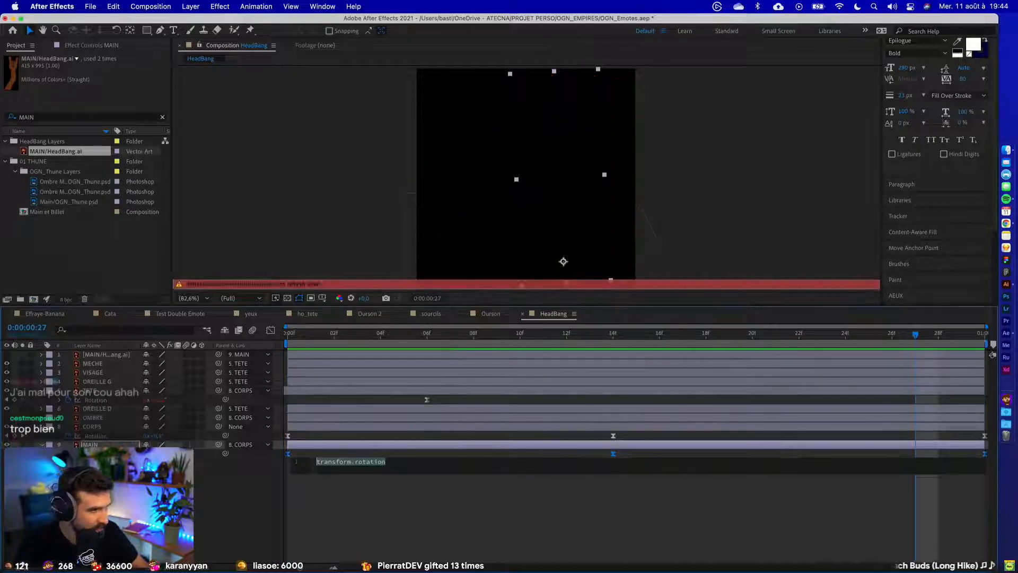
type("loo")
key("Down")
key("Down")
key("Down")
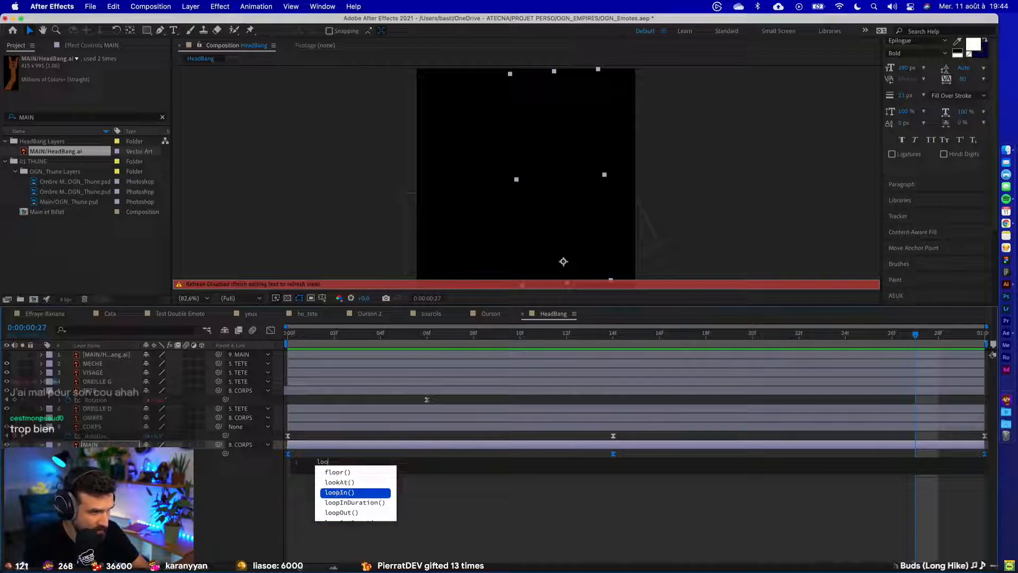
key("Return")
type("\"")
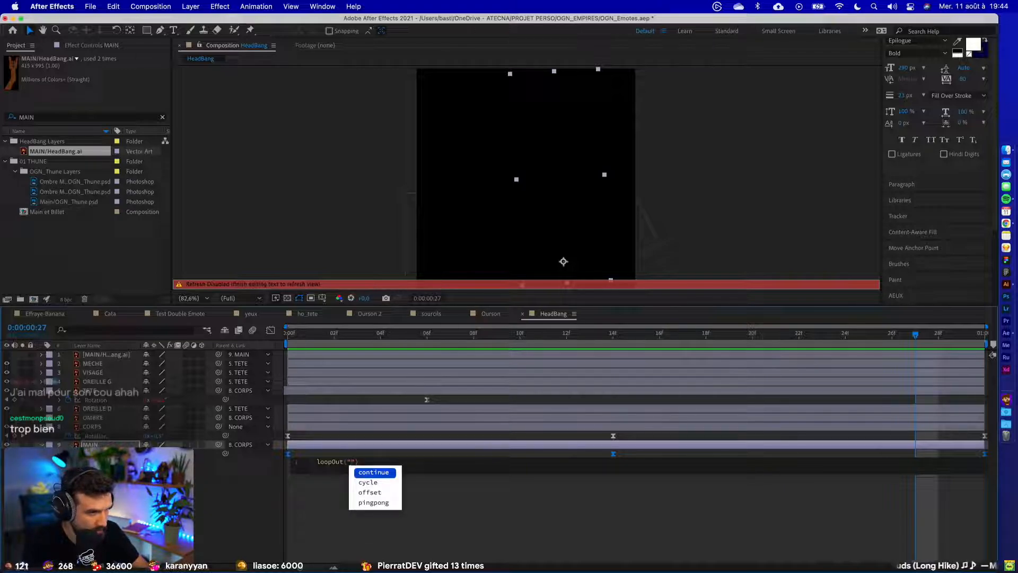
key("Down")
key("Return")
left_click(704, 527)
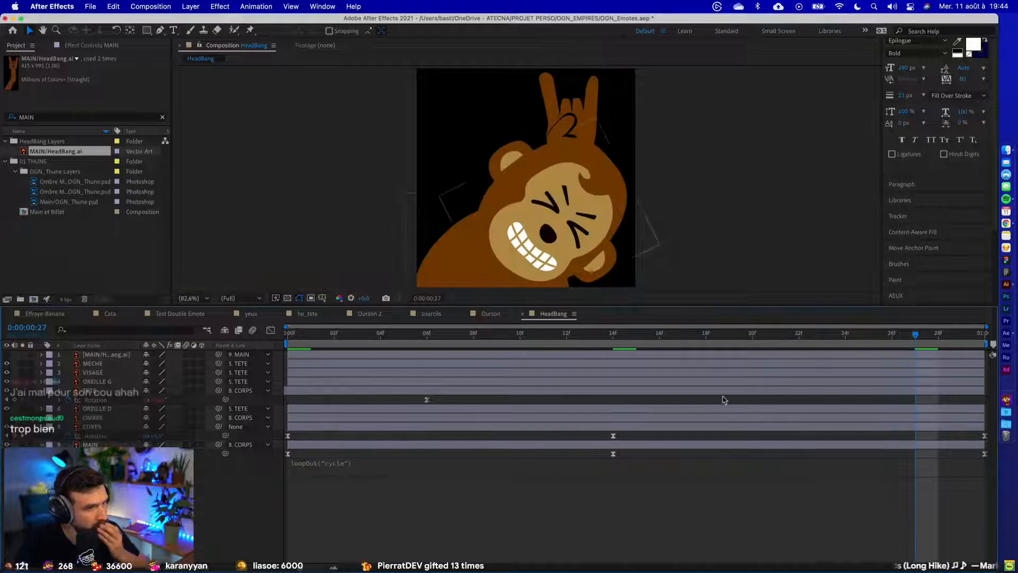
- Shift the MAIN layer earlier so its rotation keyframes sit on frames 3 and 19, extend it to the composition's end, and preview
left_click_drag(716, 445, 460, 453)
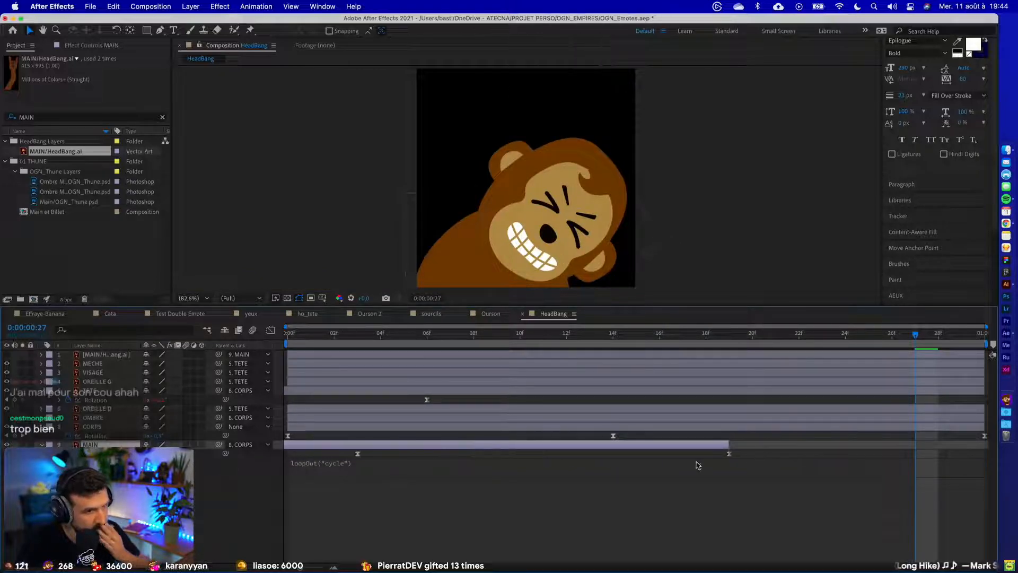
left_click_drag(727, 444, 965, 452)
key("space")
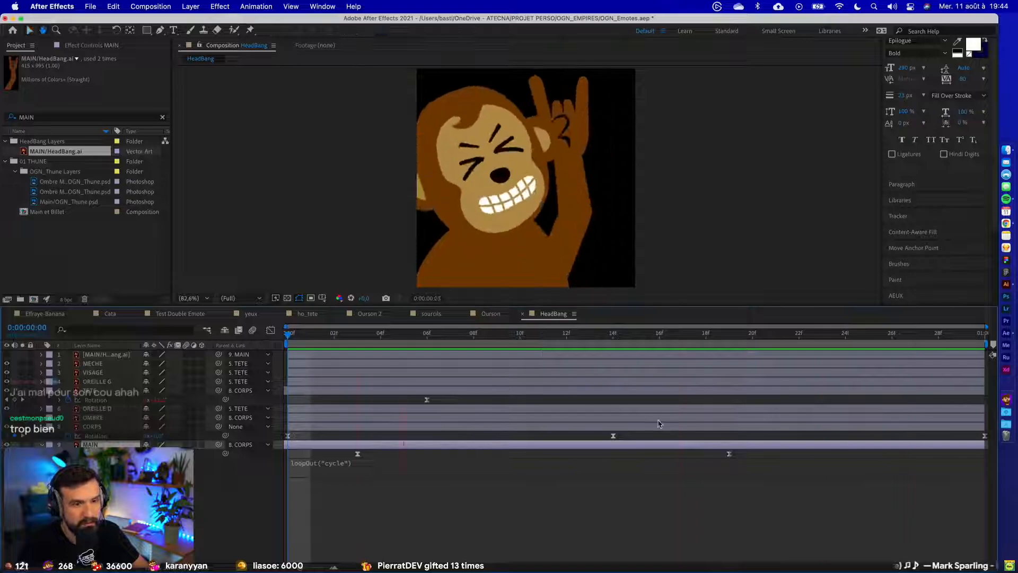
key("space")
- Try shifting MAIN earlier so its last rotation keyframe sits on frame 12, extend the layer to the end, and replay
left_click_drag(686, 448, 527, 452)
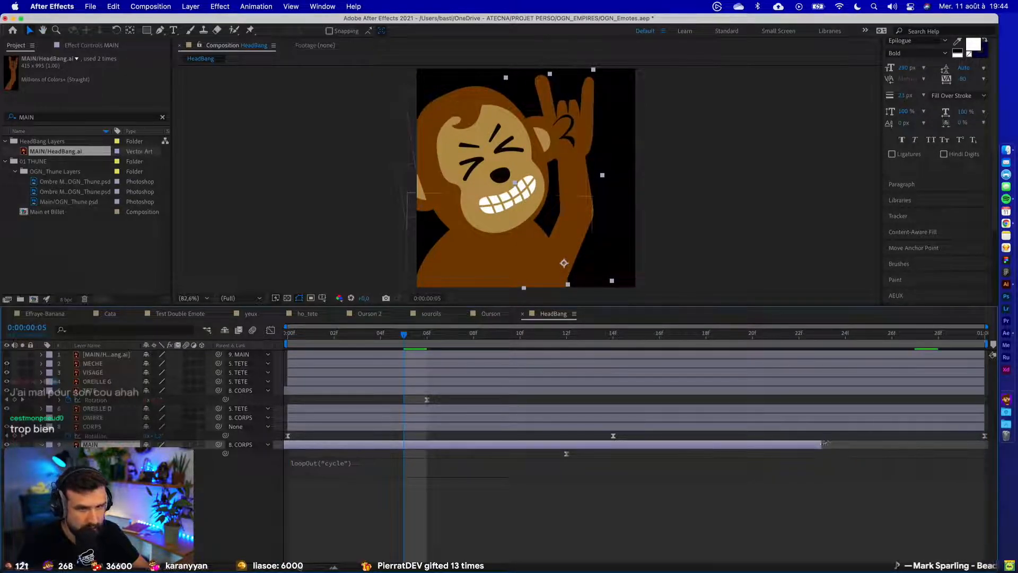
left_click_drag(824, 443, 985, 444)
key("space")
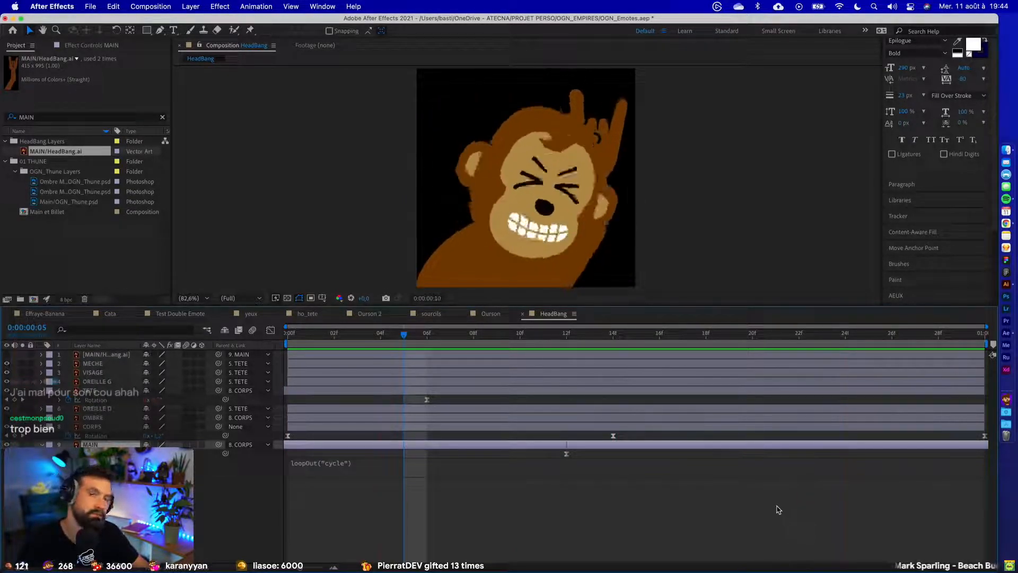
key("space")
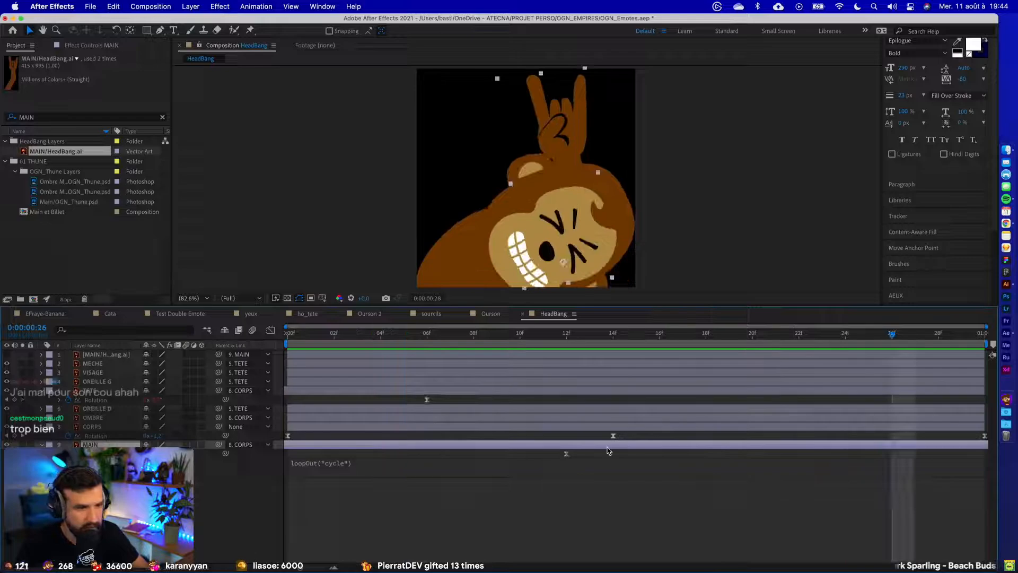
- Try MAIN's last rotation keyframe on frame 6, extend the layer to the composition's end, and replay the loop
left_click_drag(513, 444, 586, 445)
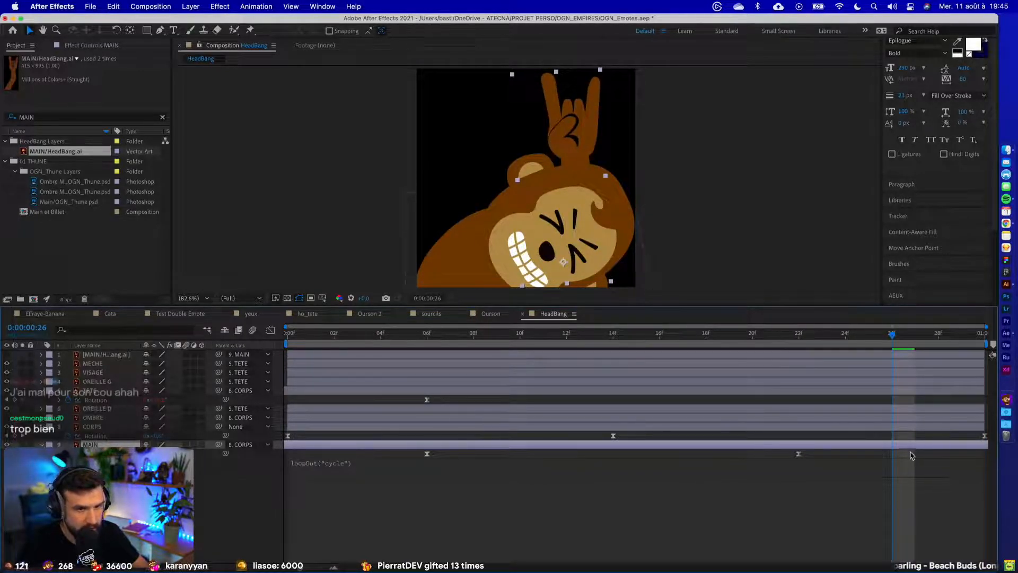
left_click_drag(594, 444, 518, 441)
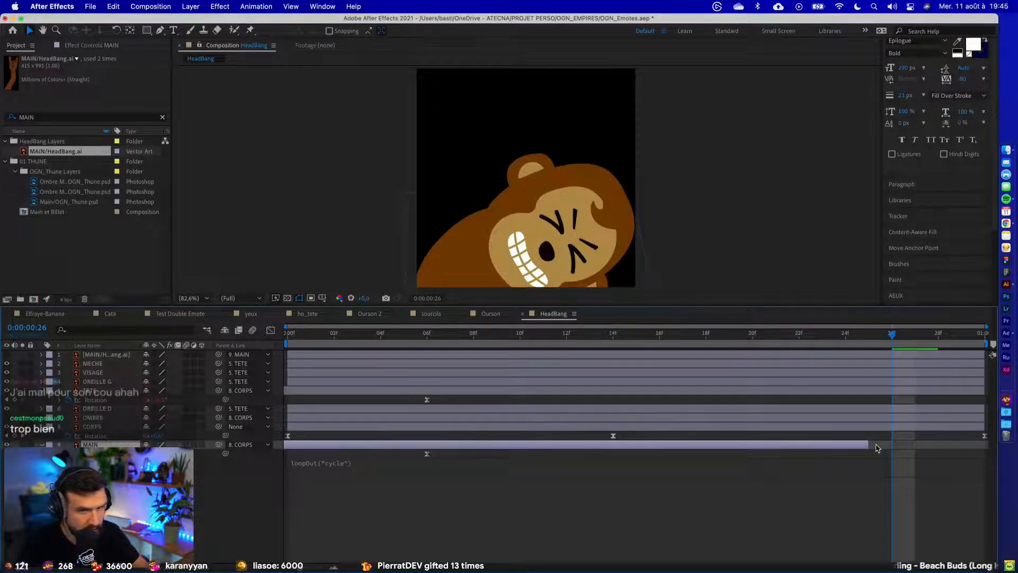
left_click_drag(871, 445, 986, 445)
key("space")
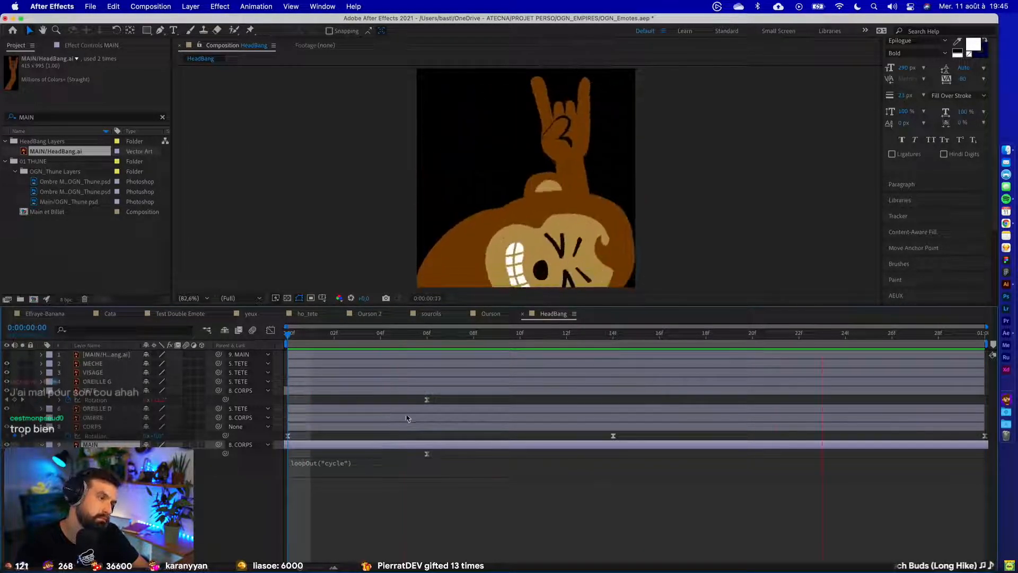
key("space")
- Shift the MAIN layer later until its rotation keyframes sit on frames 12 and 28, and replay the loop
left_click_drag(428, 454, 524, 451)
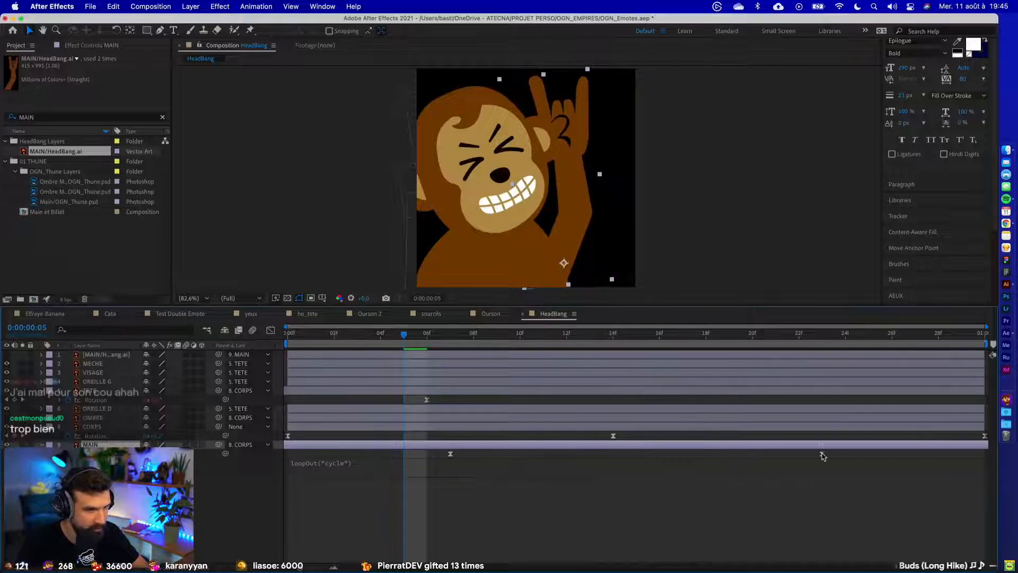
mouse_move(798, 454)
left_mouse_down()
mouse_move(424, 454)
mouse_move(837, 461)
left_mouse_up()
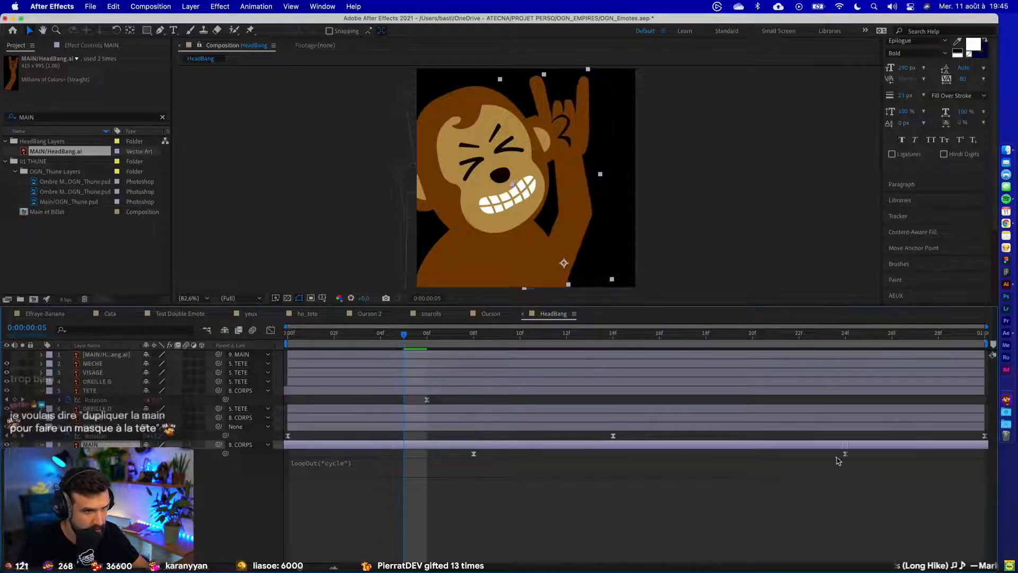
left_click_drag(487, 449, 607, 457)
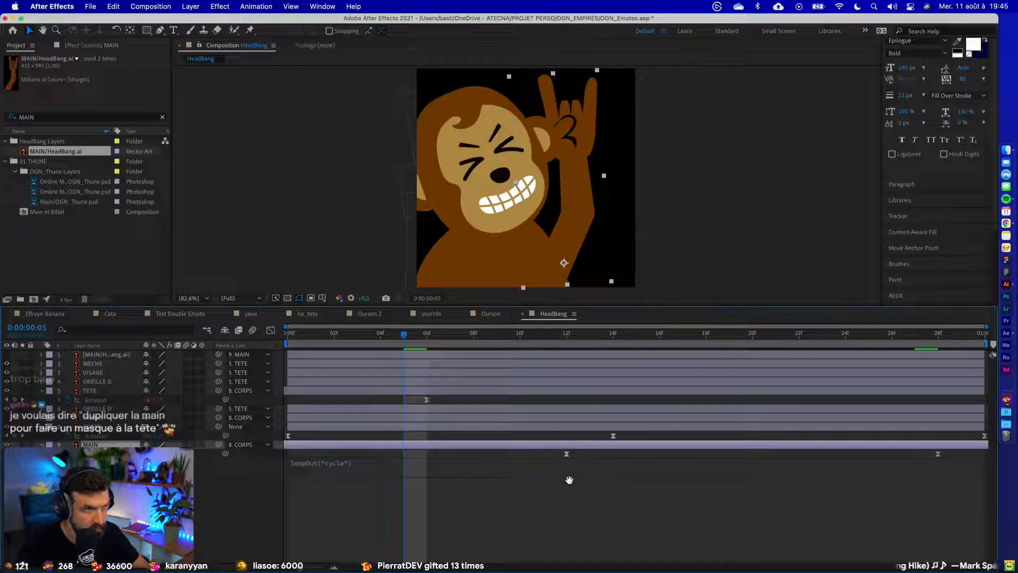
key("space")
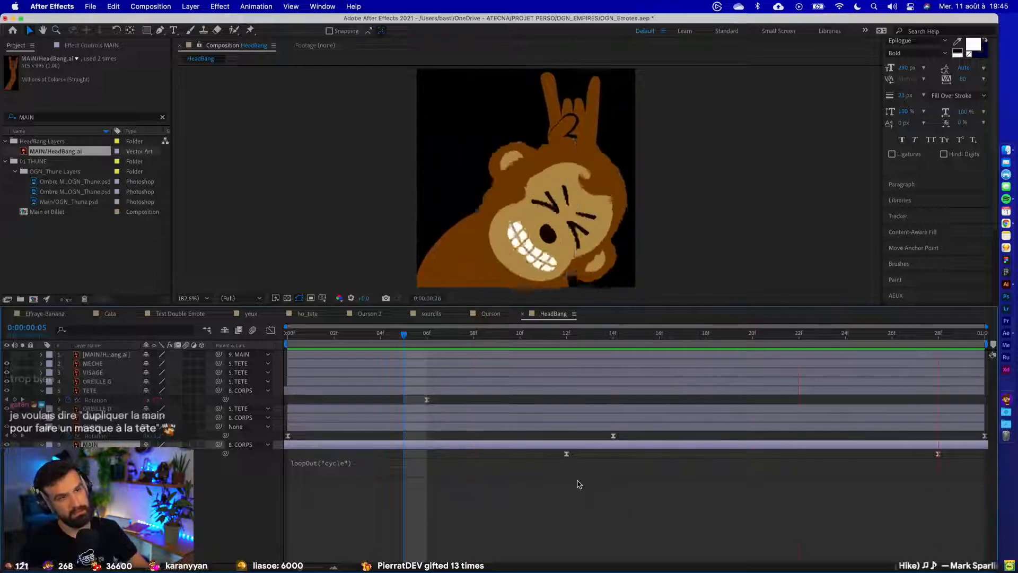
key("space")
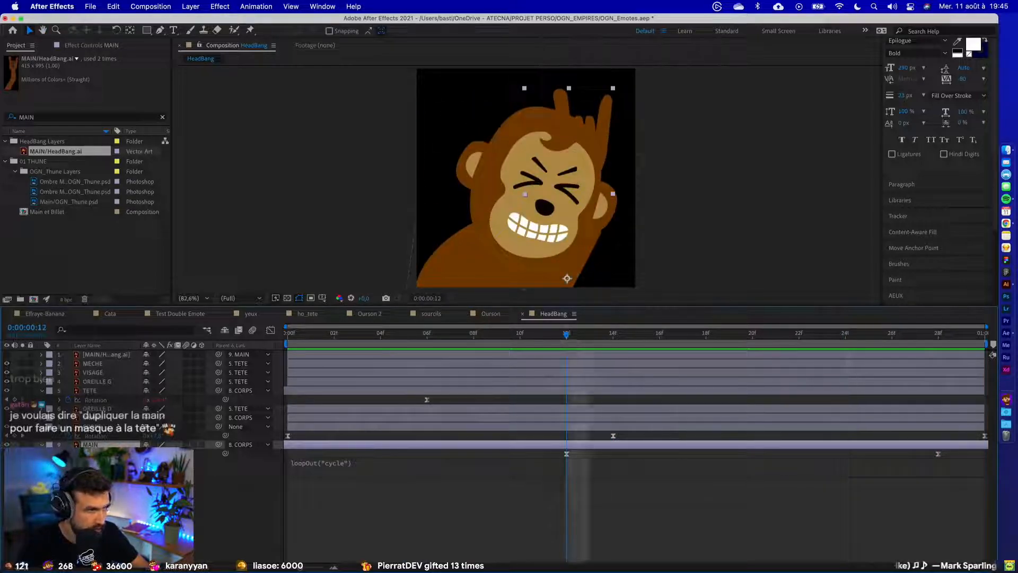
- Rotate MAIN clockwise at frame 12, shift the layer so its keyframes sit on frames 13 and 29, and replay
left_click_drag(158, 454, 154, 453)
key("space")
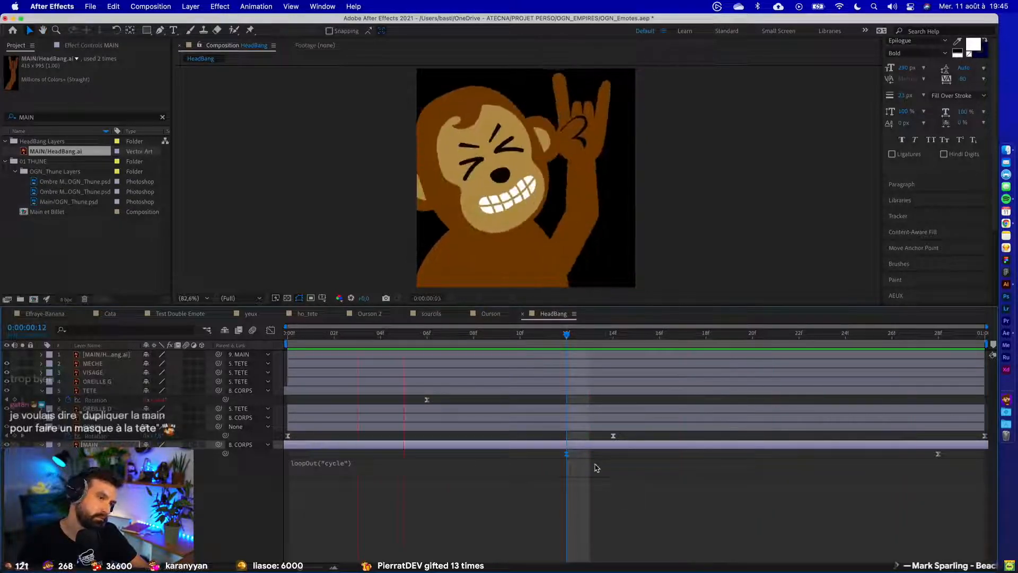
key("space")
left_click_drag(592, 446, 619, 448)
key("space")
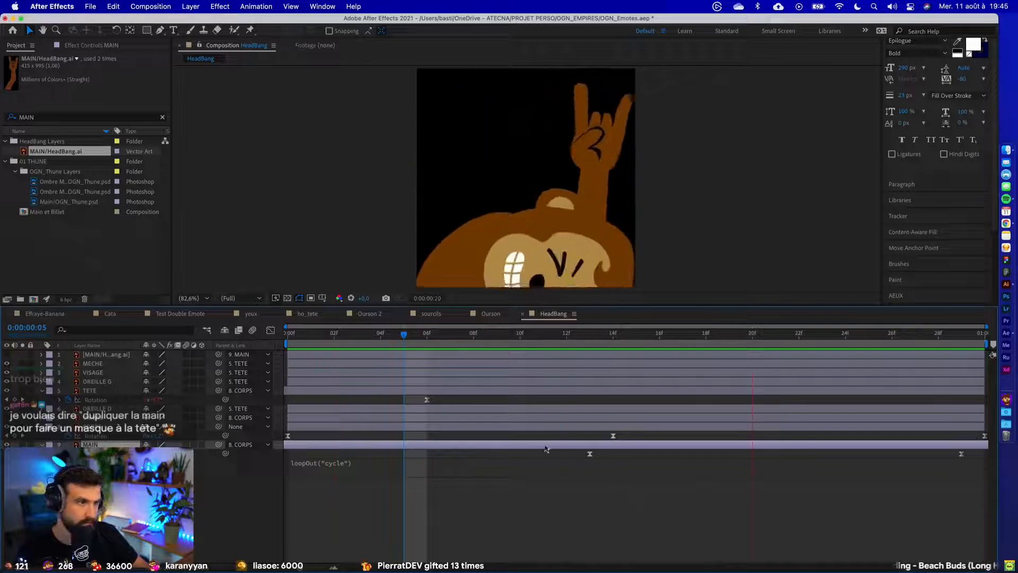
- Preview over the transparency grid with motion blur enabled for the composition and its layers, and save the project
left_click(287, 299)
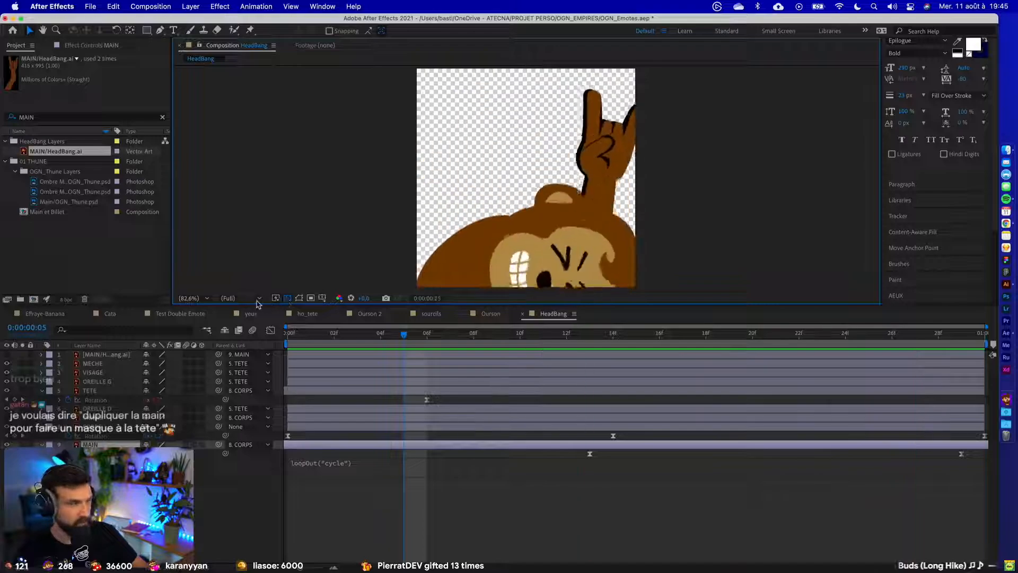
left_click(253, 331)
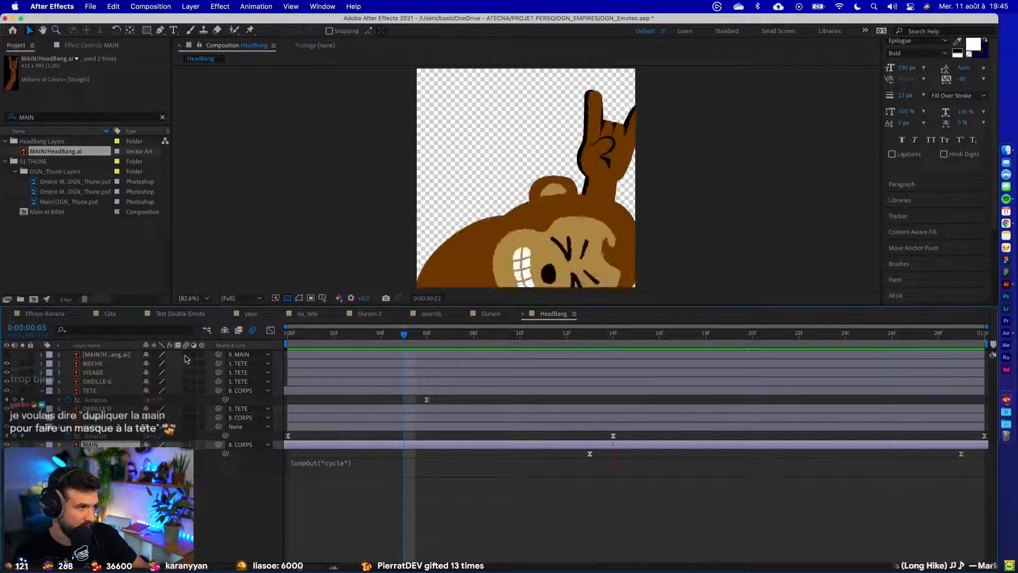
left_click_drag(185, 356, 186, 445)
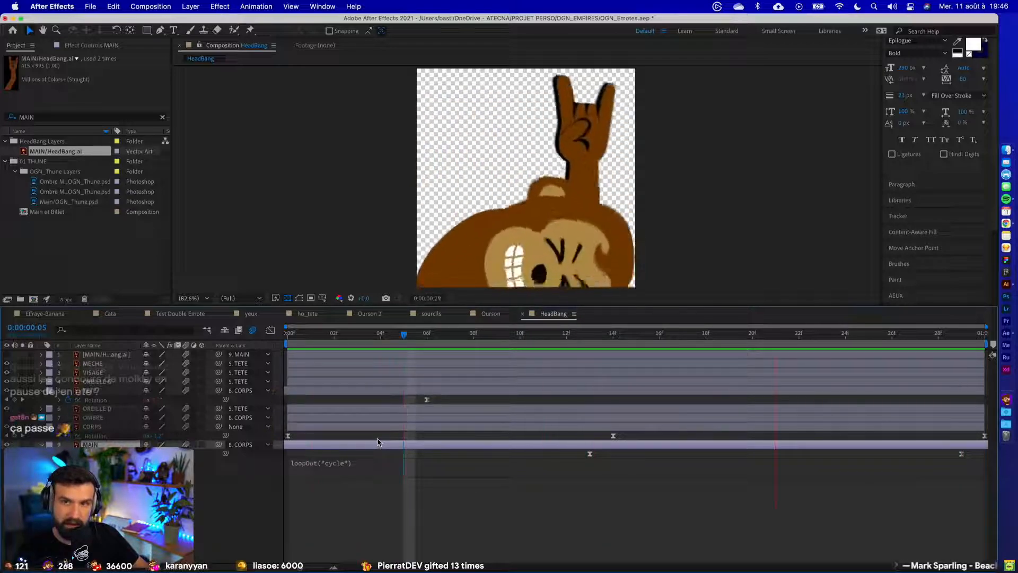
key("space")
key("super+s")
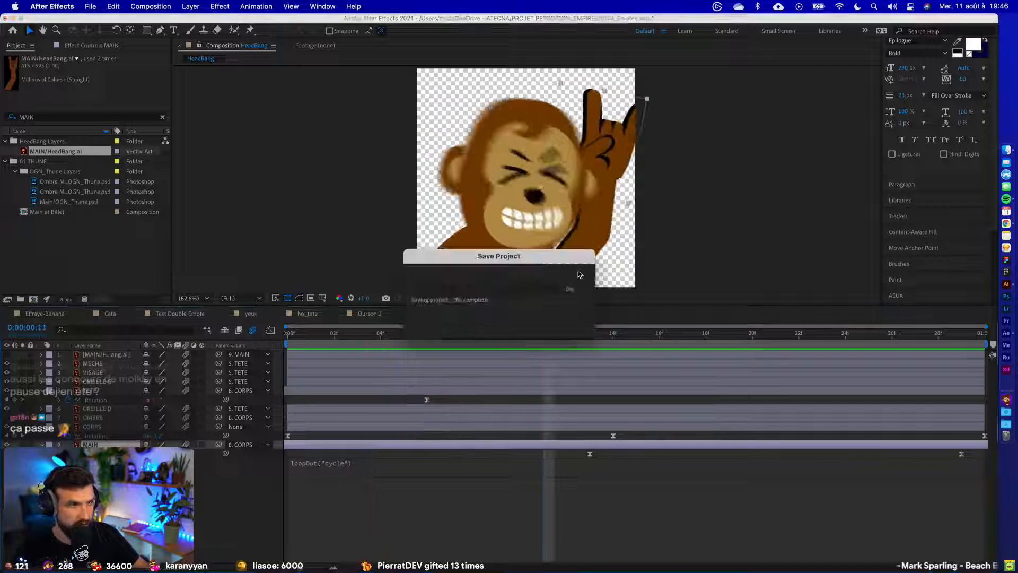
- Switch to HeadBang.ai in Illustrator, hide the Drop Shadow effect on the MAIN arm group, and save the file despite its outside modification
key("ctrl+Right")
left_click(542, 241)
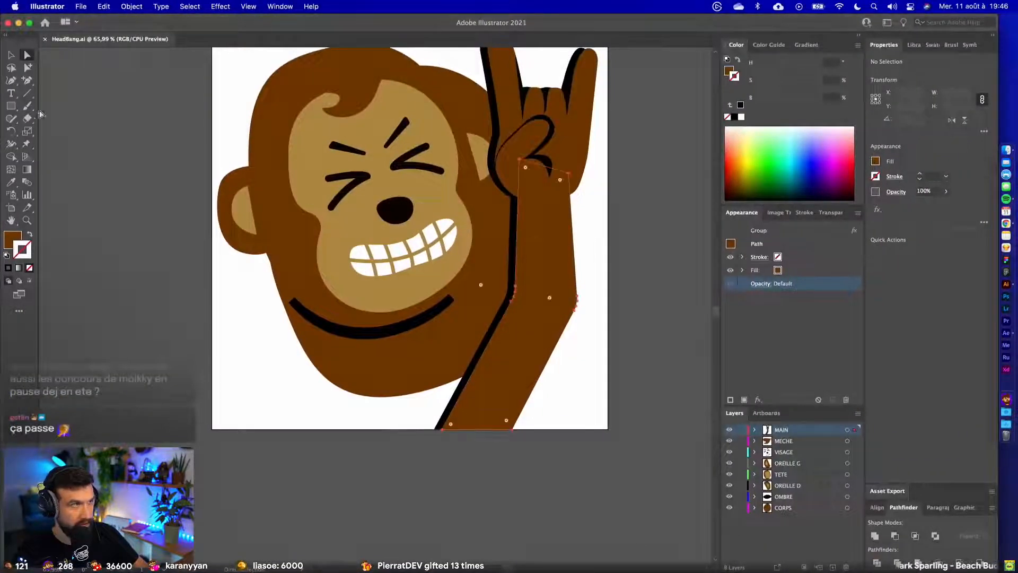
left_click(12, 55)
left_click(662, 148)
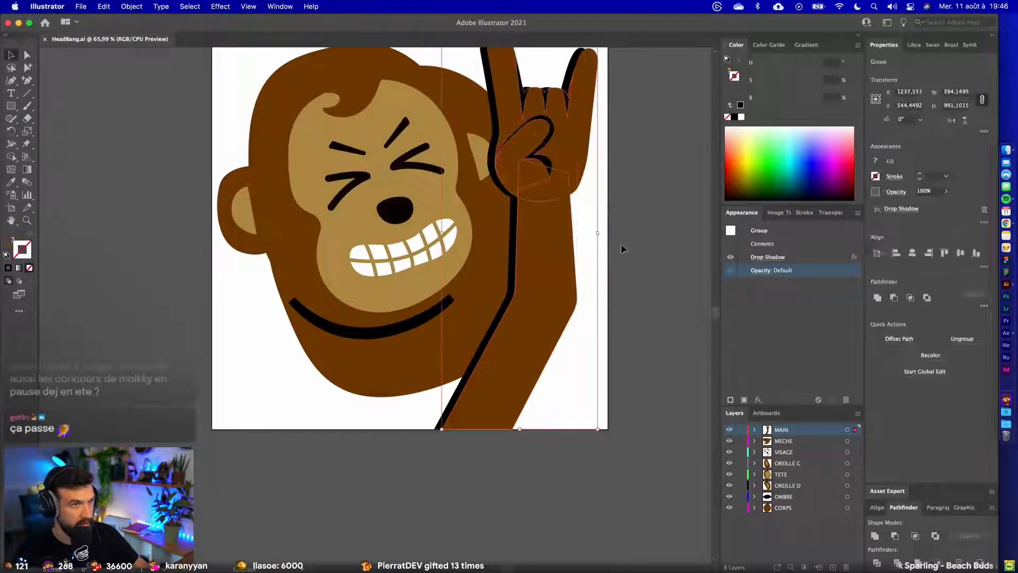
left_click(536, 241)
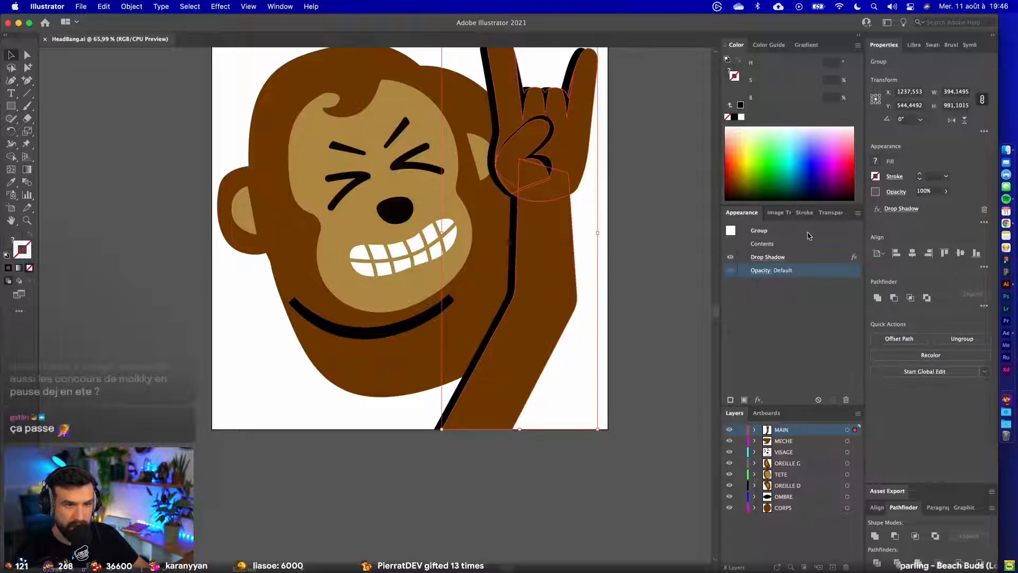
left_click(730, 256)
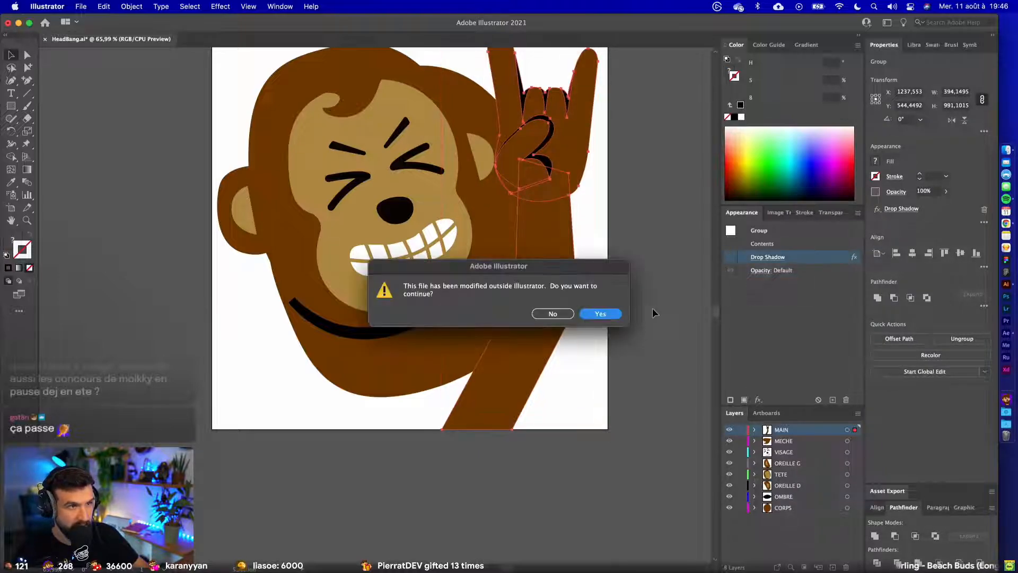
left_click(599, 313)
- Return to After Effects and preview the HeadBang loop with the updated arm artwork
key("ctrl+Left")
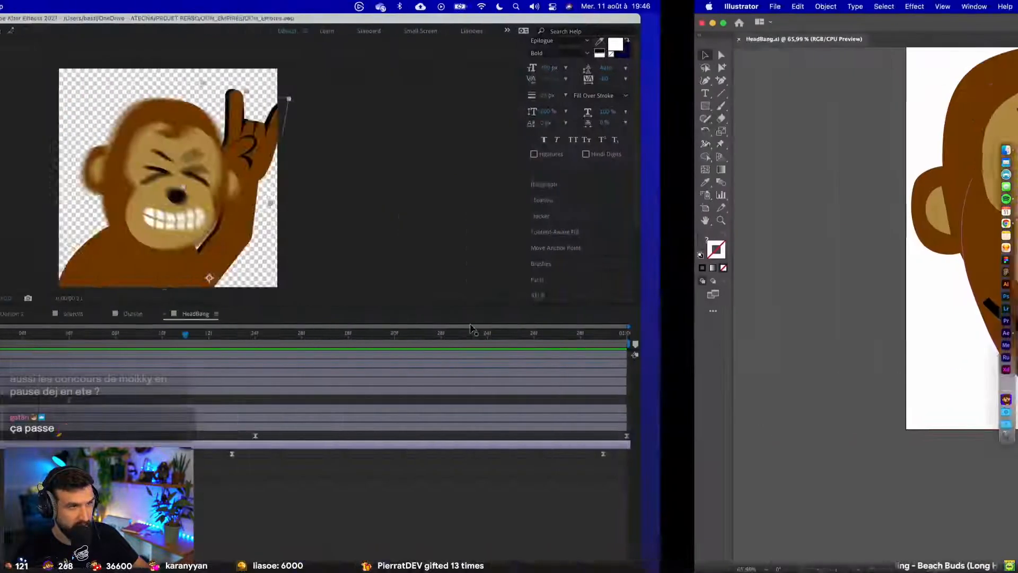
key("space")
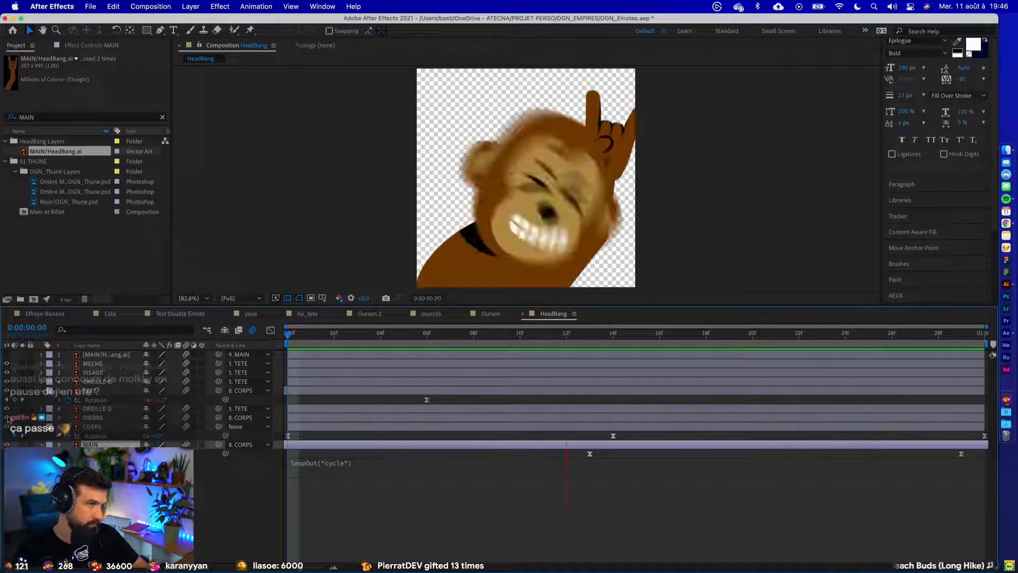
- Delete the OMBRE layer from the HeadBang composition and preview the loop without it
left_click(97, 418)
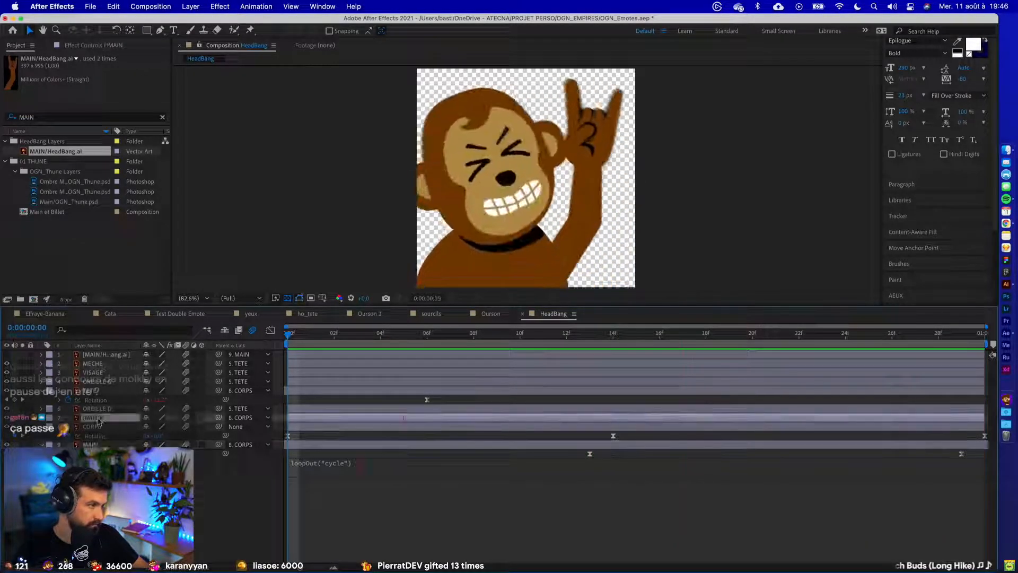
key("Delete")
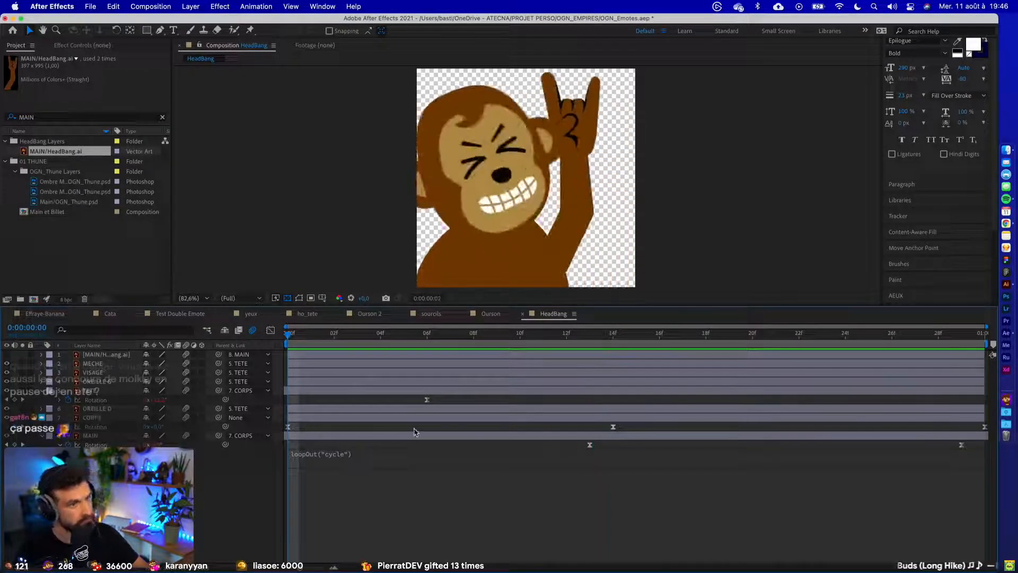
key("space")
- Apply the Drop Shadow effect to the TETE layer at frame 1
left_click(107, 391)
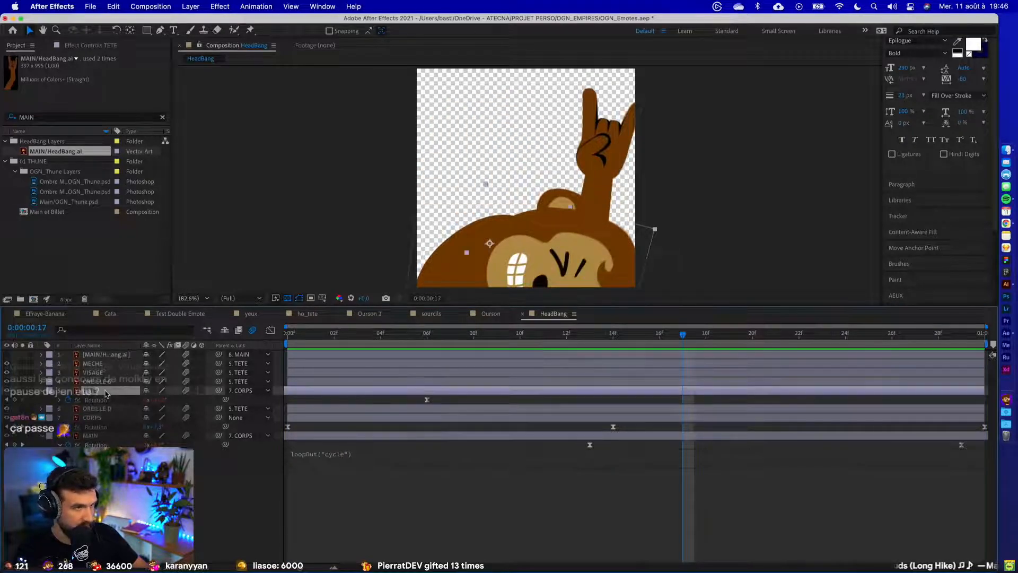
left_click_drag(327, 339, 313, 337)
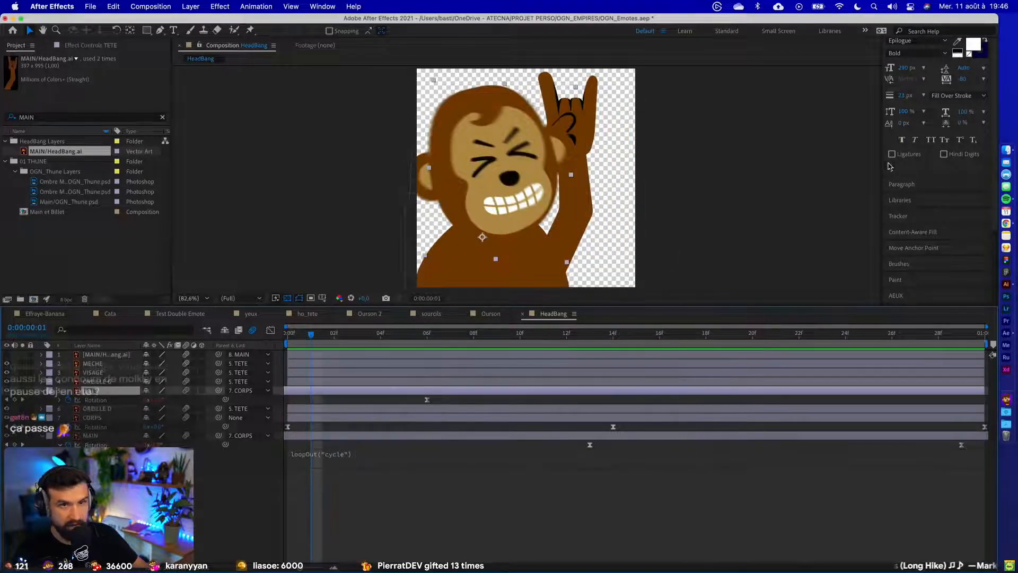
scroll(904, 179, "up", 3)
left_click(910, 93)
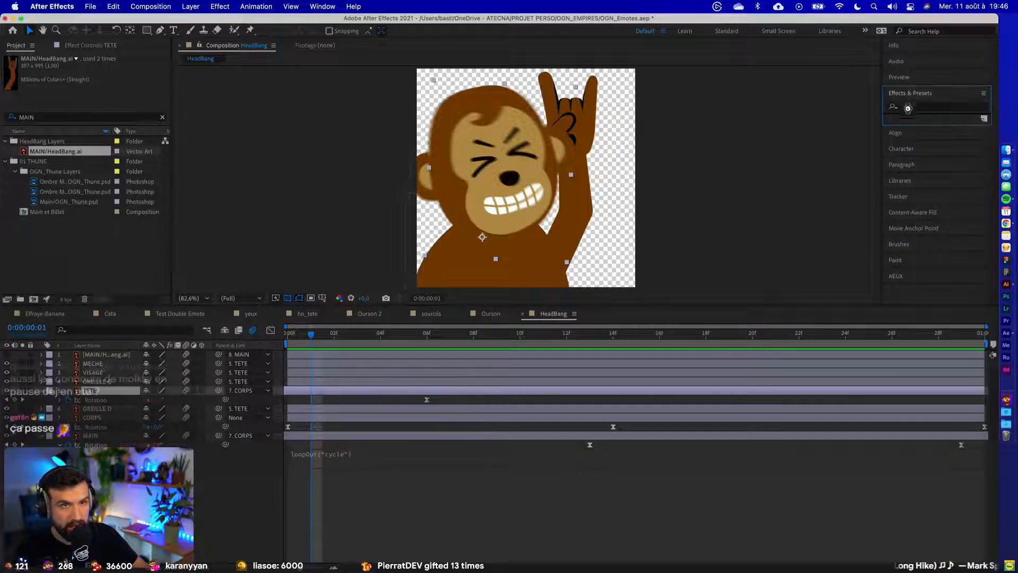
type("Drop")
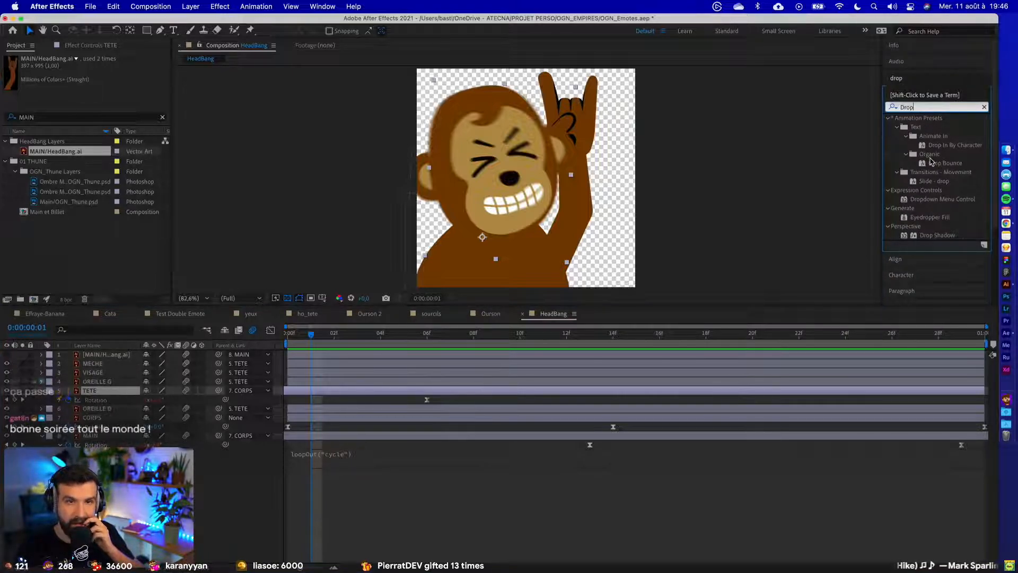
double_click(928, 235)
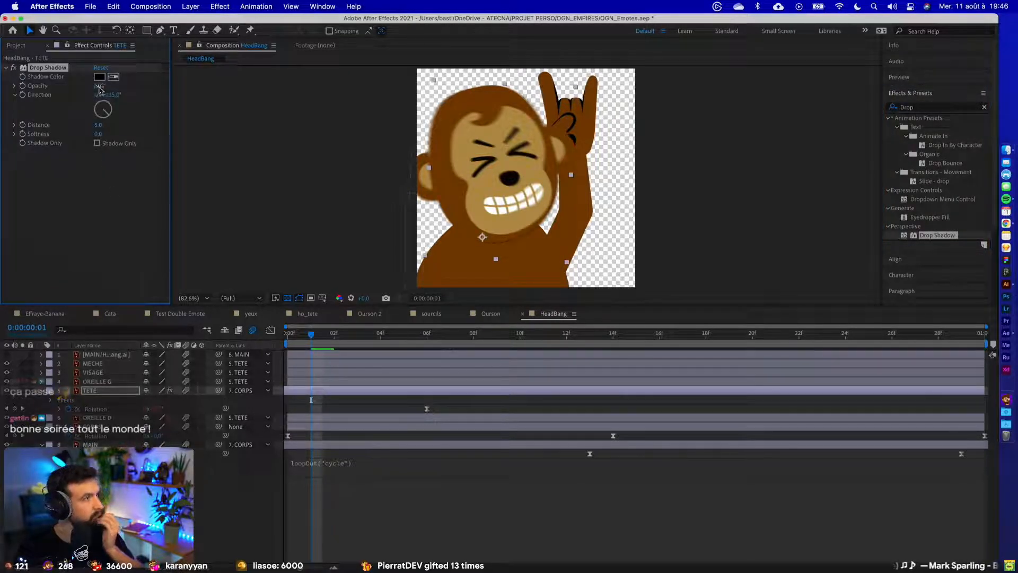
- Aim the head's drop shadow at 188°, increase its distance, set softness to 7 with Shadow Only off, and preview the loop
mouse_move(109, 112)
left_mouse_down()
mouse_move(98, 125)
mouse_move(116, 125)
left_mouse_up()
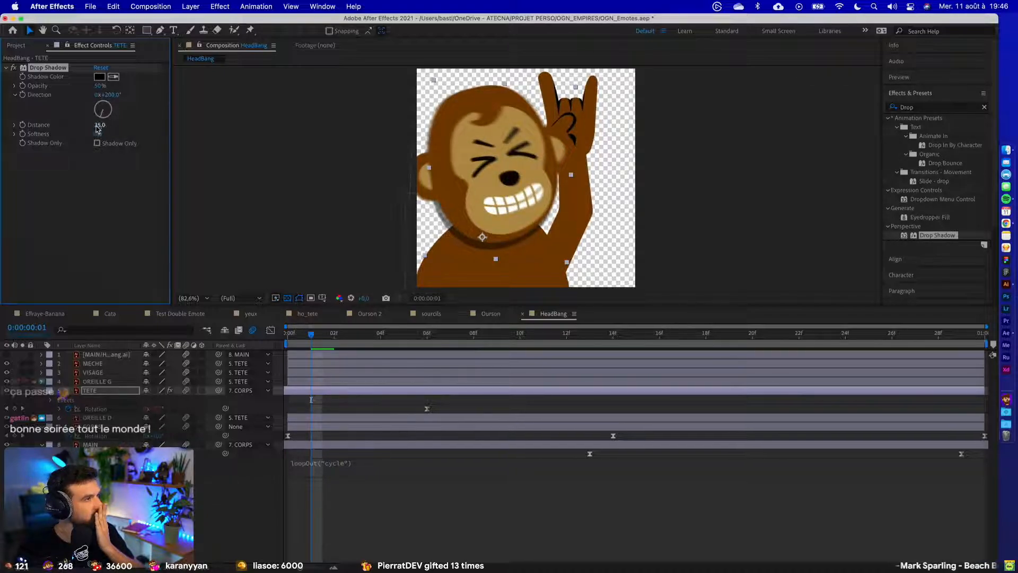
left_click(97, 143)
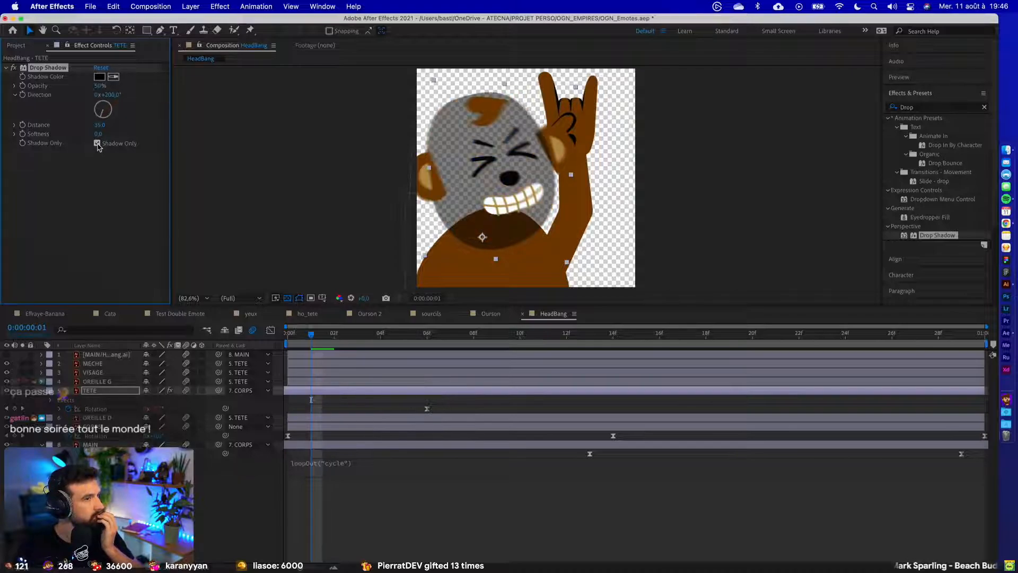
left_click(97, 143)
left_click(97, 143)
left_click(98, 143)
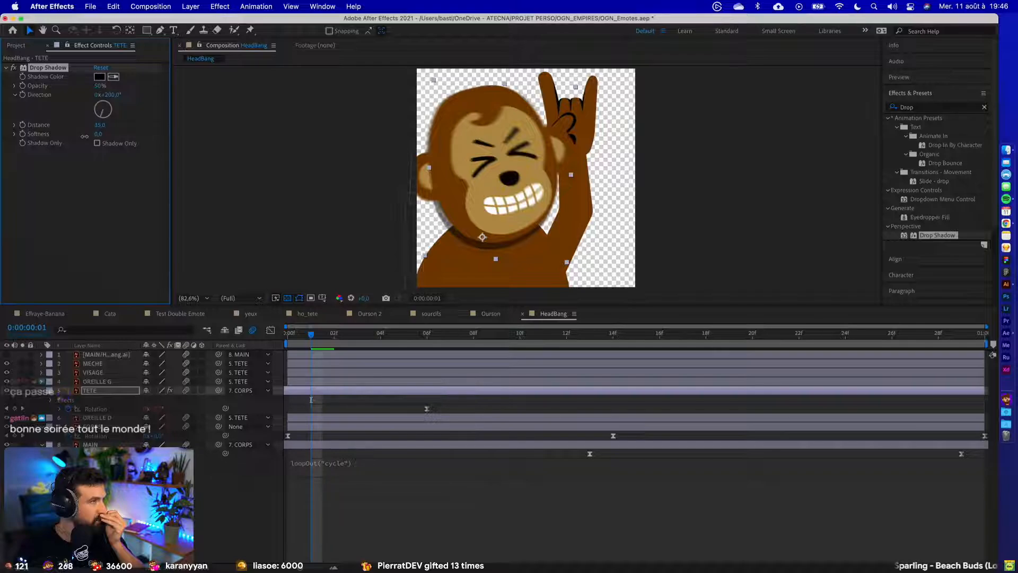
left_click_drag(85, 137, 103, 118)
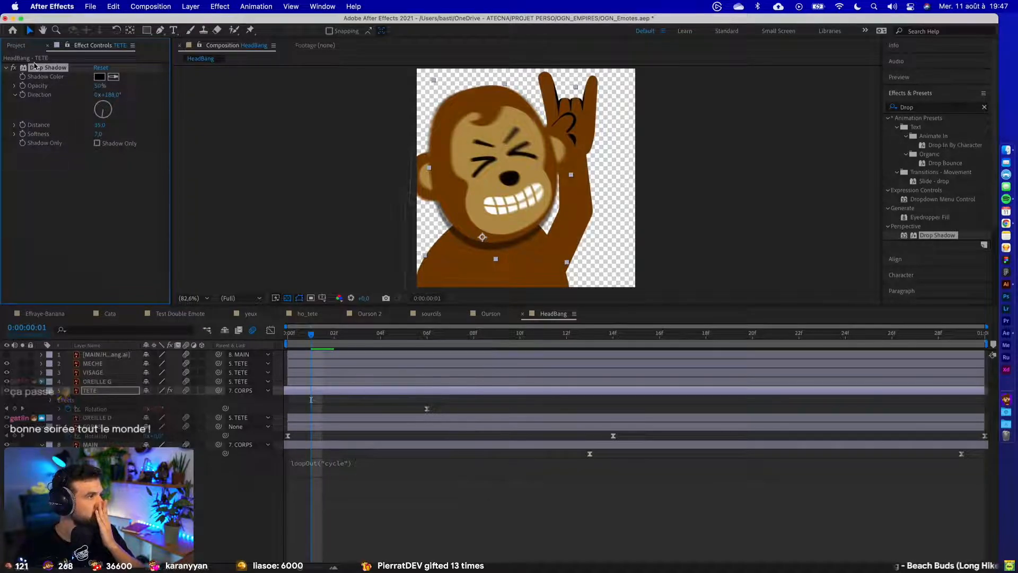
key("space")
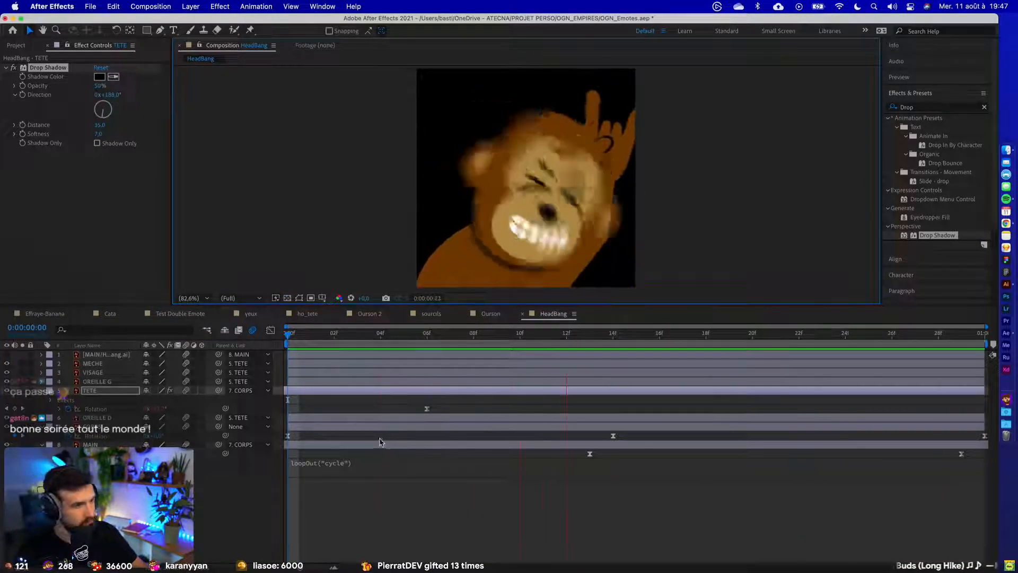
- Raise the TETE drop shadow's softness to 109 and preview the loop
left_click(327, 447)
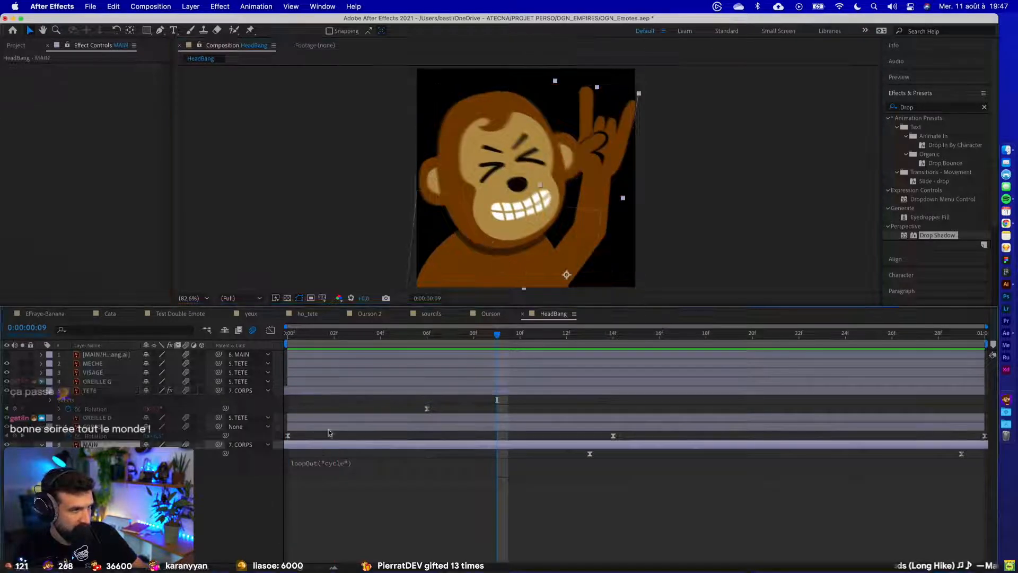
left_click(312, 391)
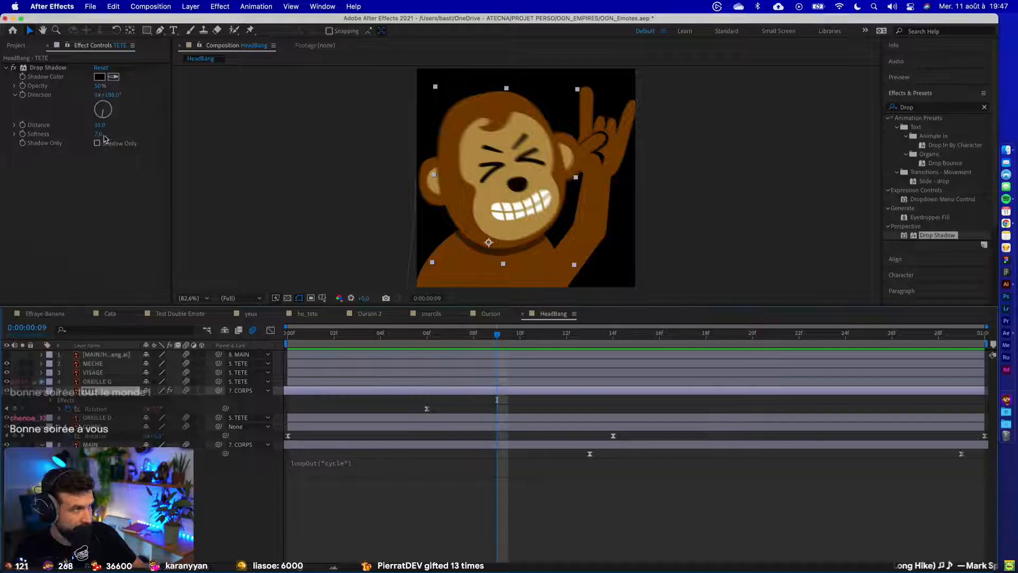
left_click_drag(99, 134, 155, 135)
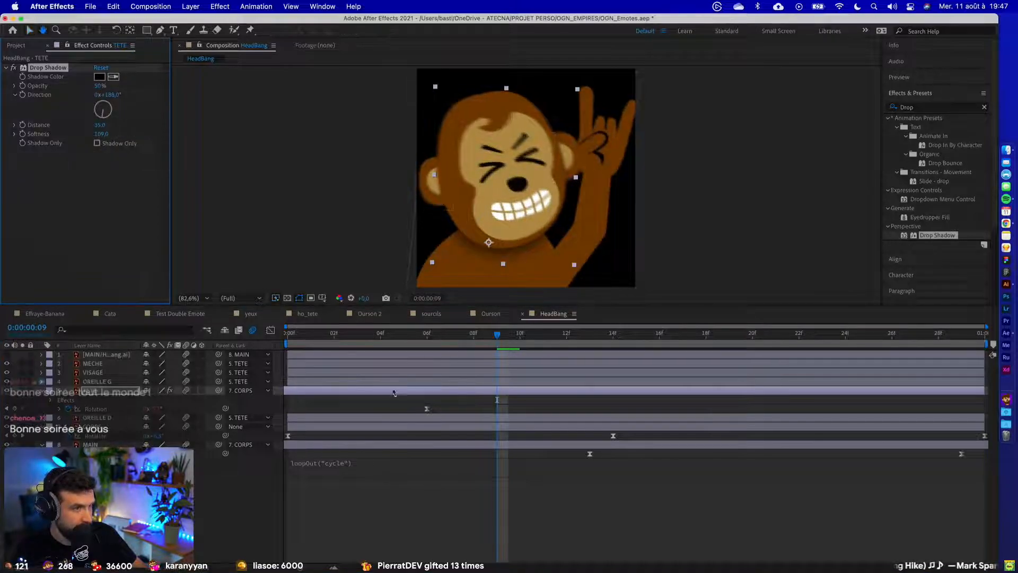
key("space")
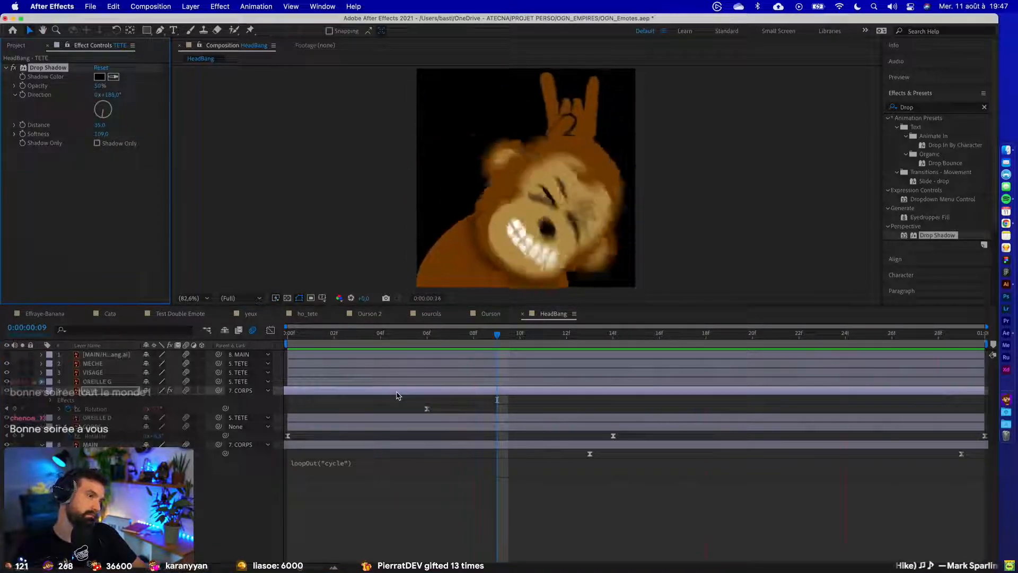
- Reduce the composition view to 25% and check the looping animation at small size
left_click(230, 297)
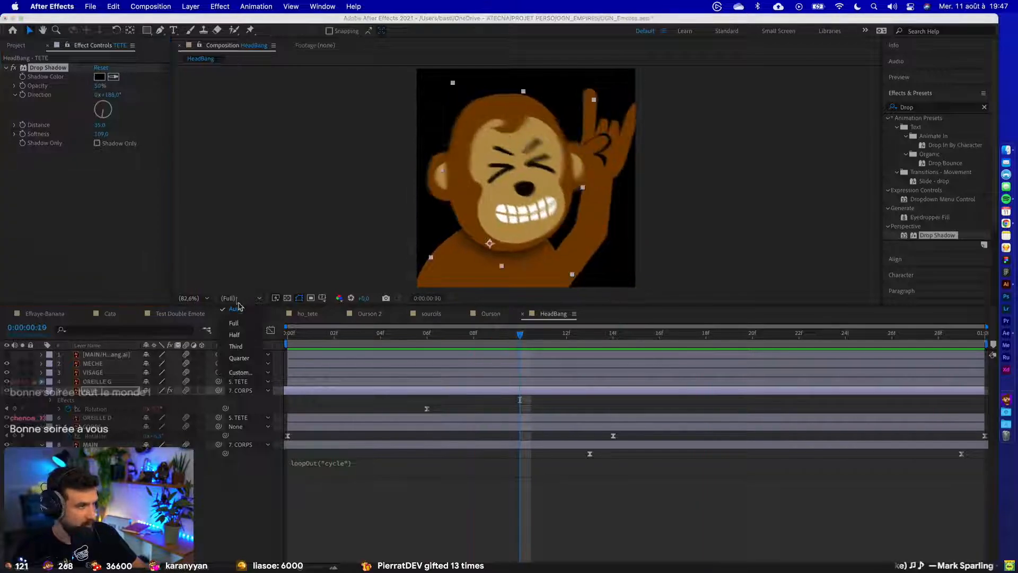
left_click(238, 294)
left_click(201, 297)
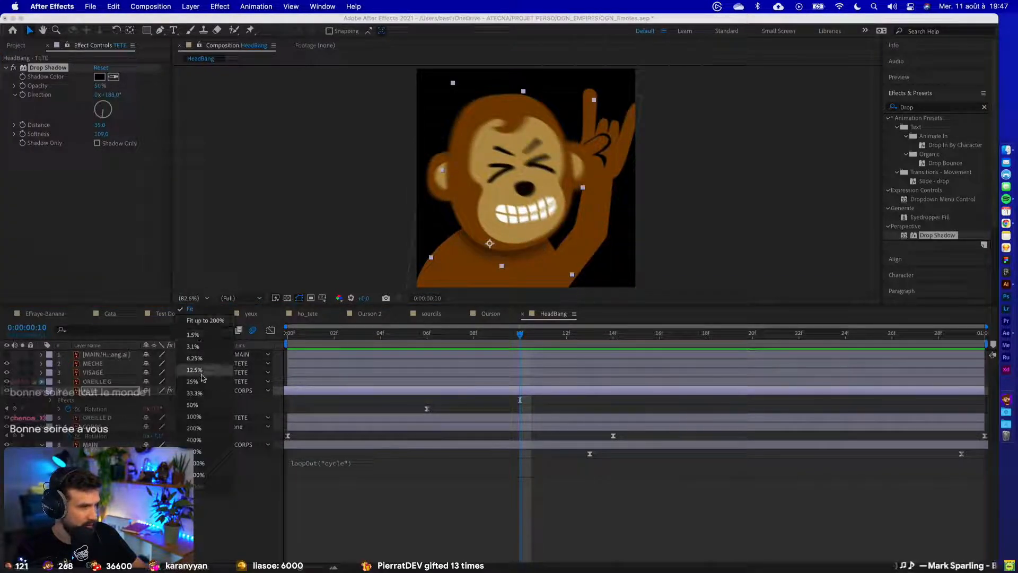
left_click(202, 382)
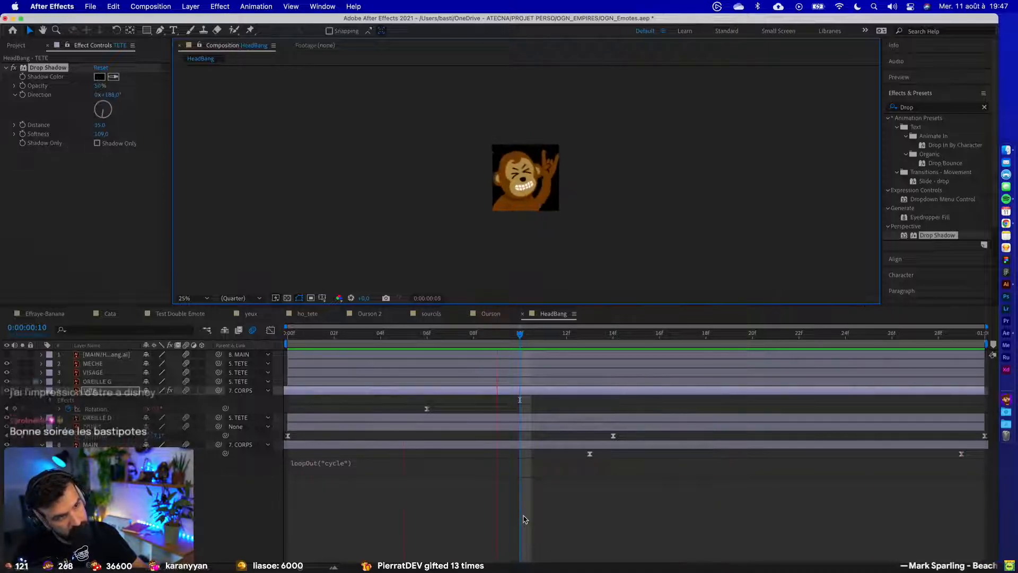
key("space")
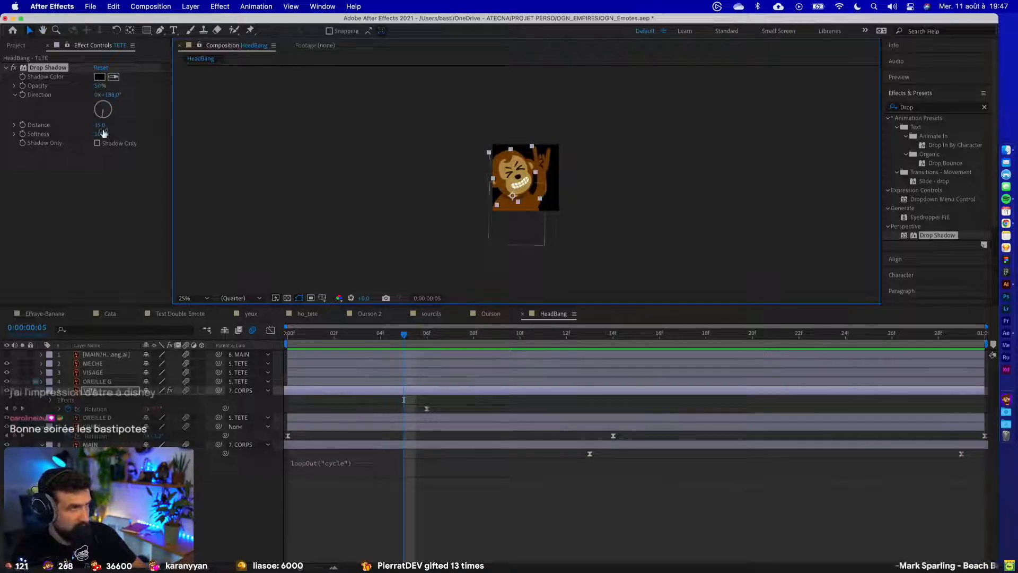
- Try a softness of 0 on the head's shadow in a preview and remove the Drop Shadow effect from TETE
left_click_drag(100, 134, 1, 139)
key("space")
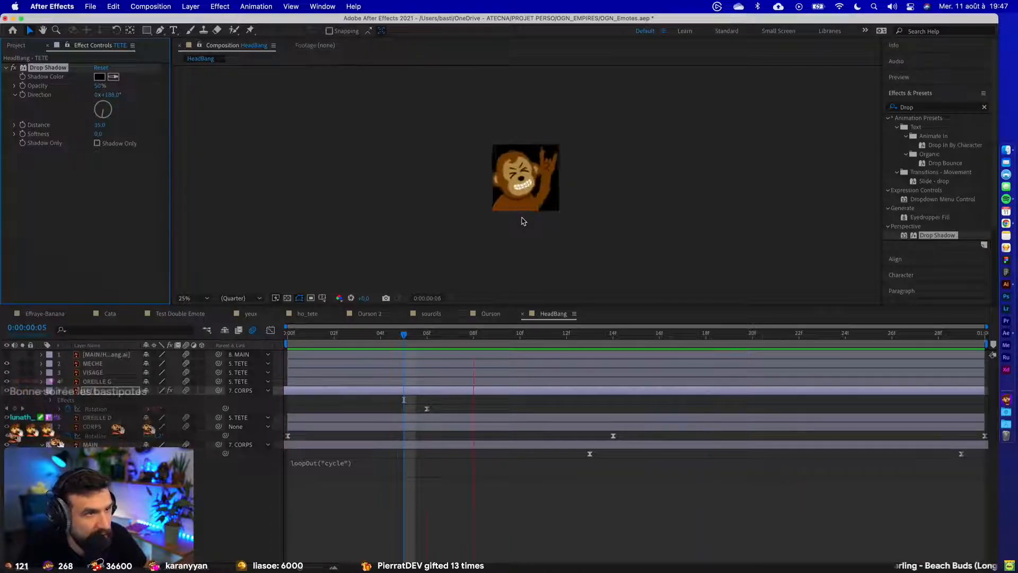
key("space")
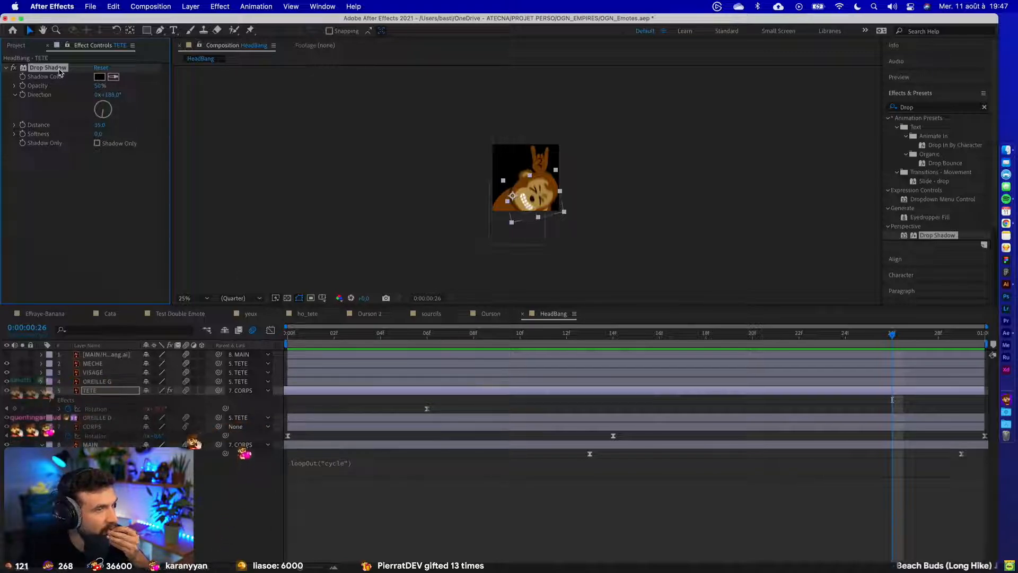
key("Delete")
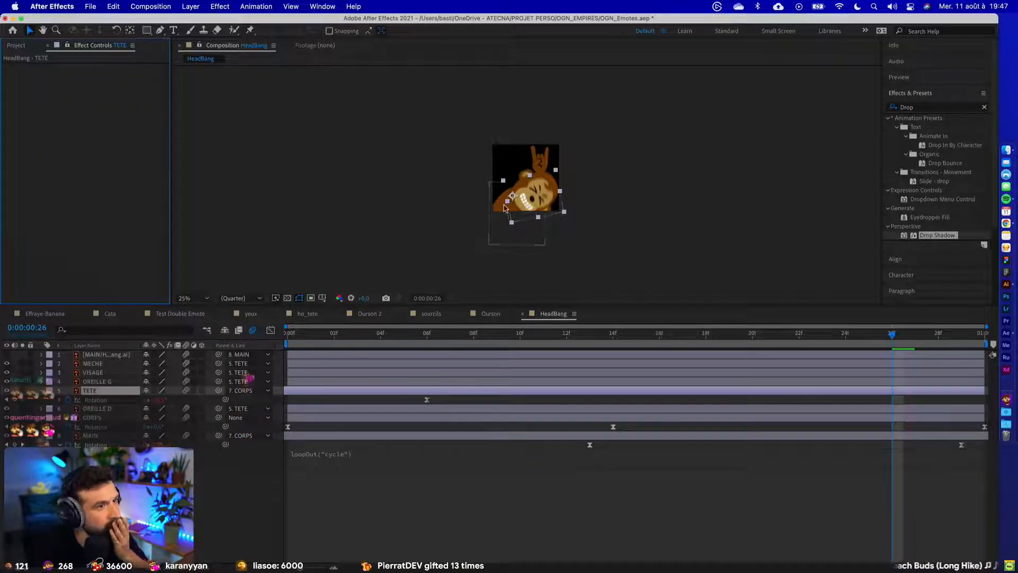
key("slash")
key("comma")
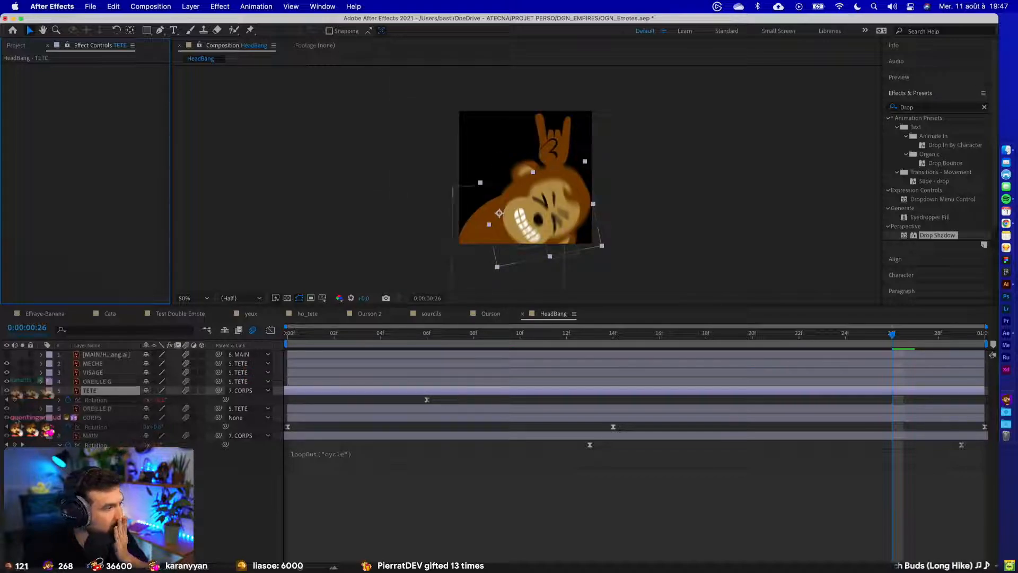
- Undo the drop shadow edits and the deletion of the OMBRE layer
key("super+z")
key("super+z")
key("super+z")
key("super+z")
key("super+z")
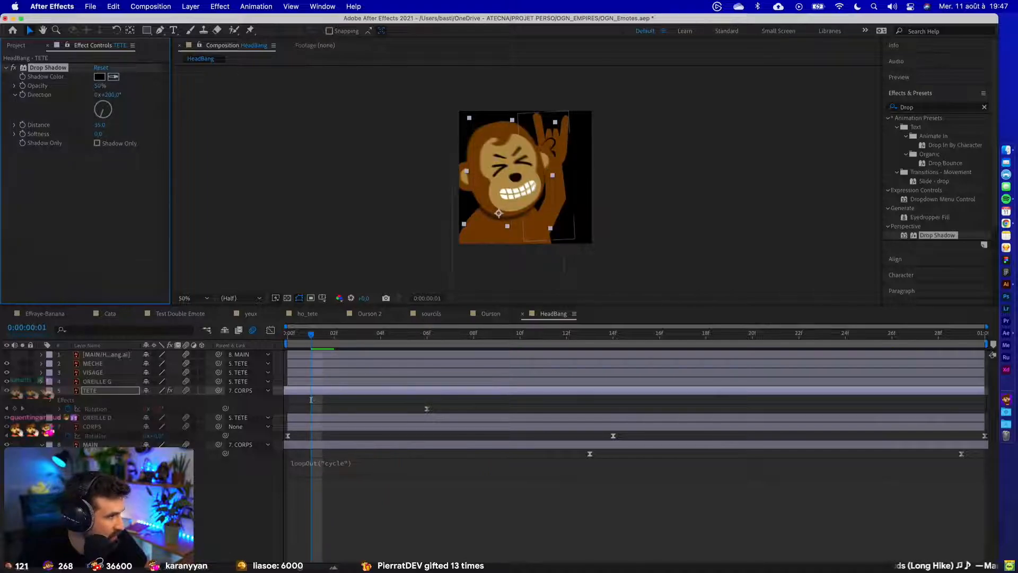
key("super+z")
key("super+z")
key("super+z")
key("super+z")
key("super+z")
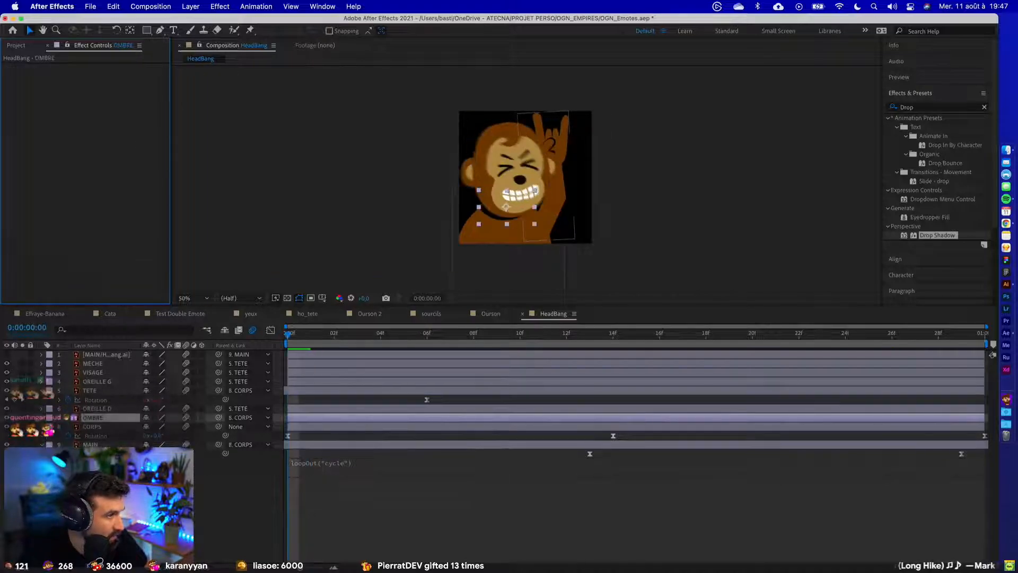
- Parent the OMBRE layer to TETE and preview how the shadow follows the head
left_click_drag(320, 337, 294, 338)
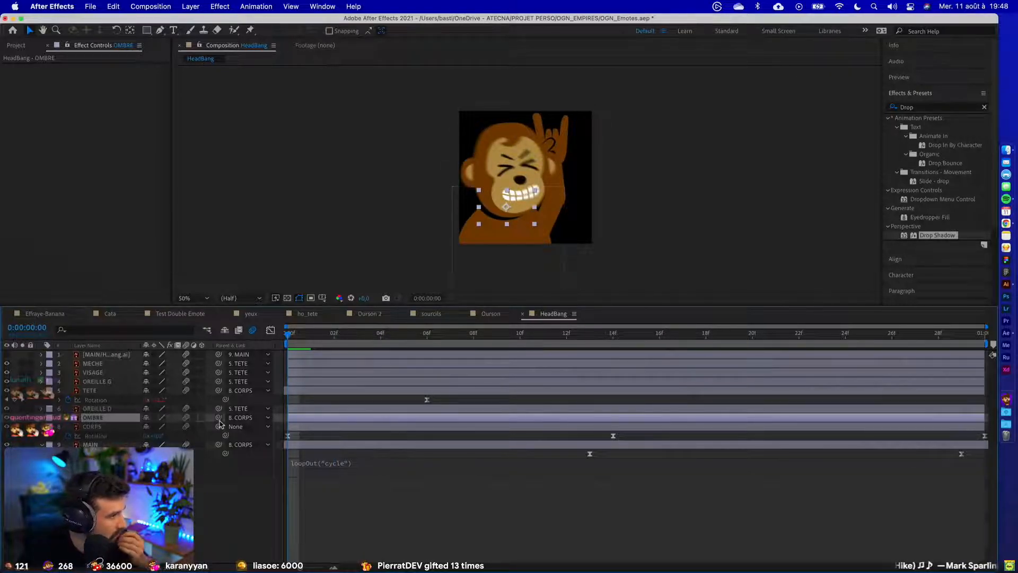
left_click_drag(218, 418, 113, 392)
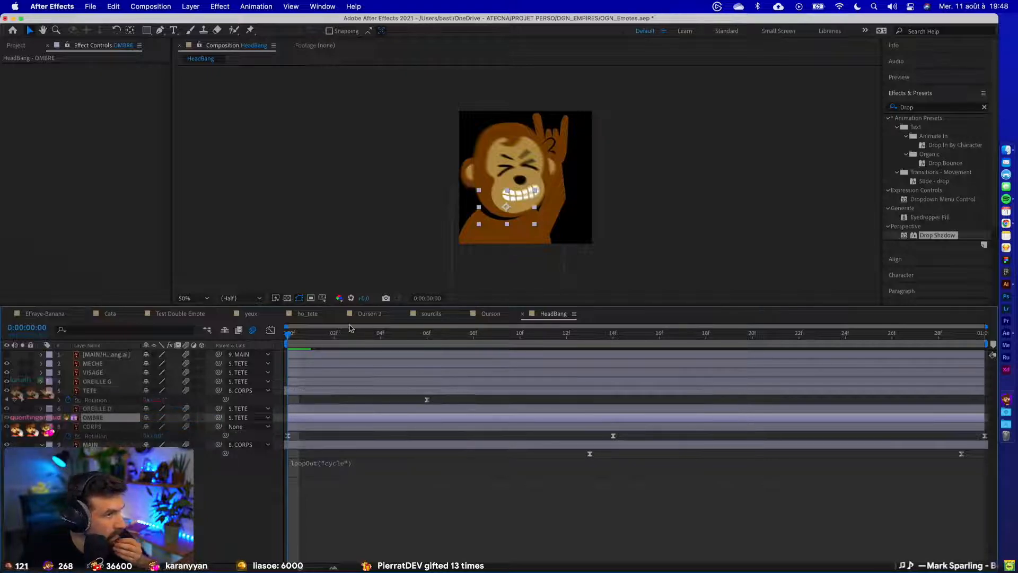
left_click_drag(295, 337, 238, 334)
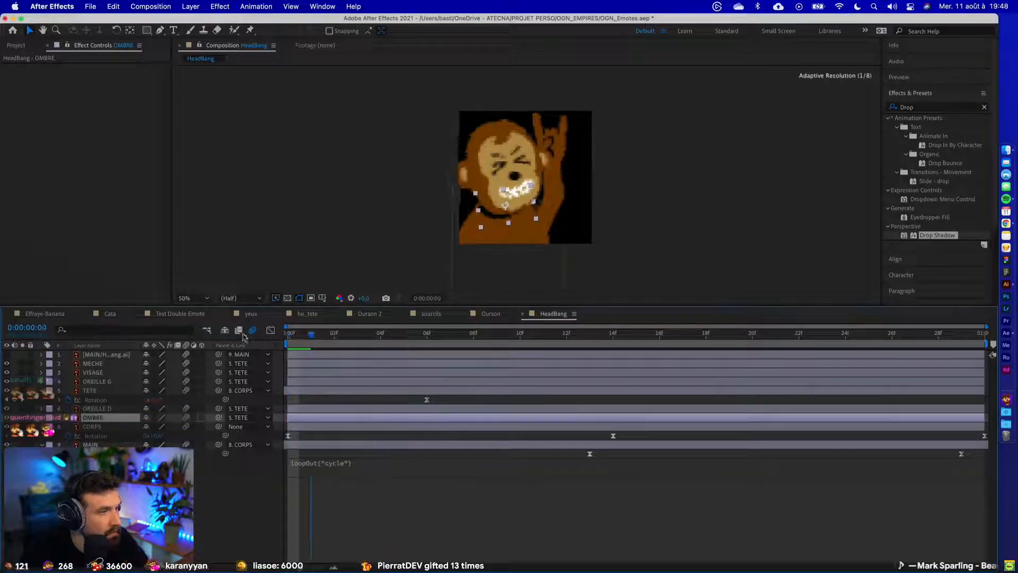
key("space")
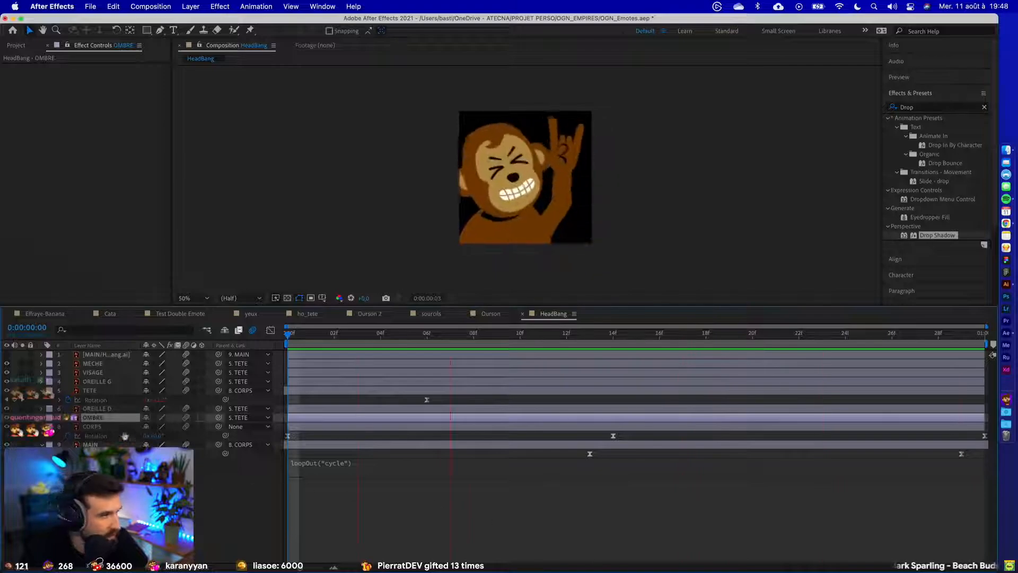
- Delete the OMBRE layer, check the loop, and save the project
key("Delete")
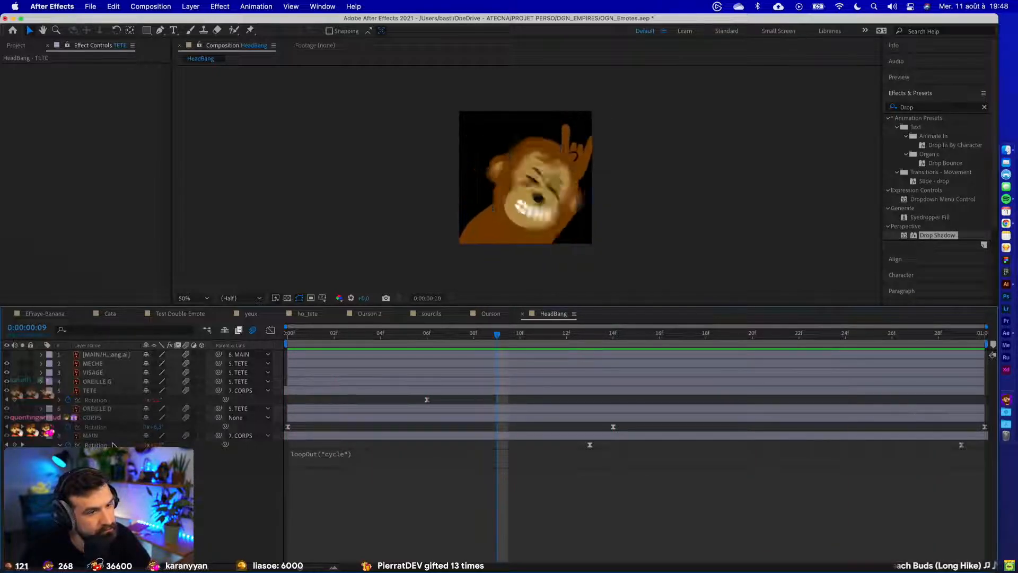
key("space")
key("super+s")
- Try rotating the MECHE layer at frame 6 to test the hair strand's motion, and undo the rotation
scroll(480, 204, "up", 1)
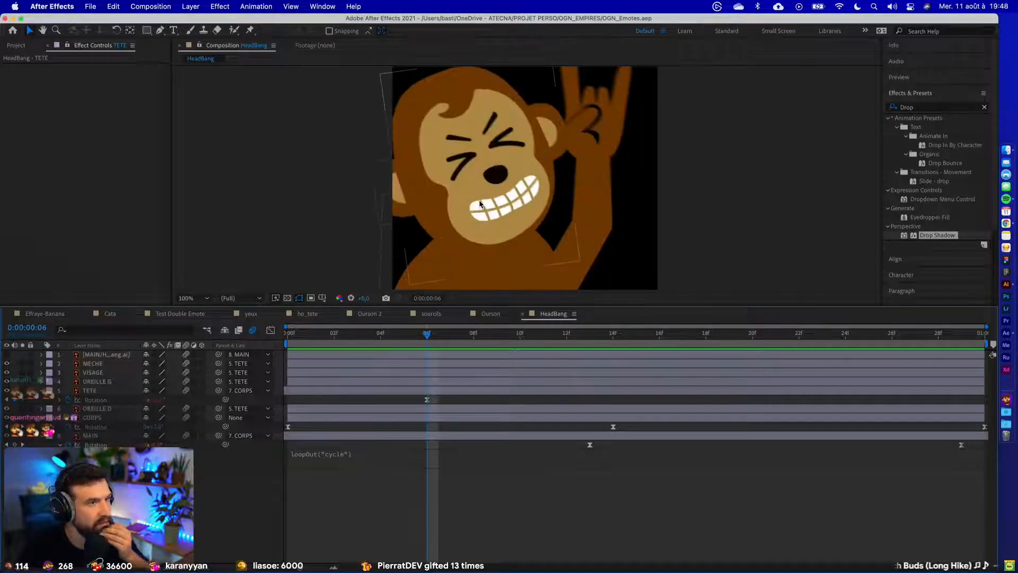
left_click(455, 111)
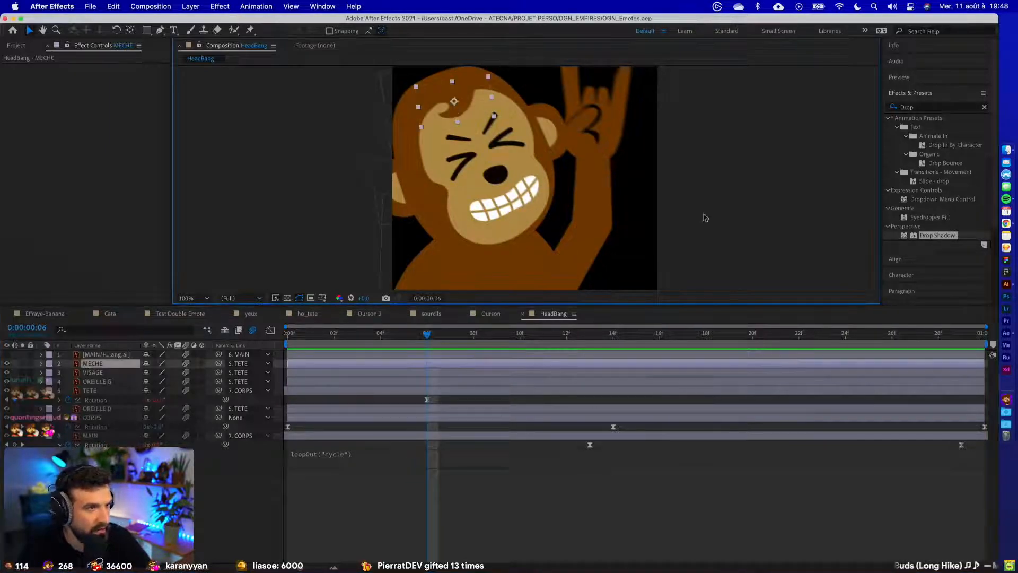
left_click_drag(669, 202, 727, 267)
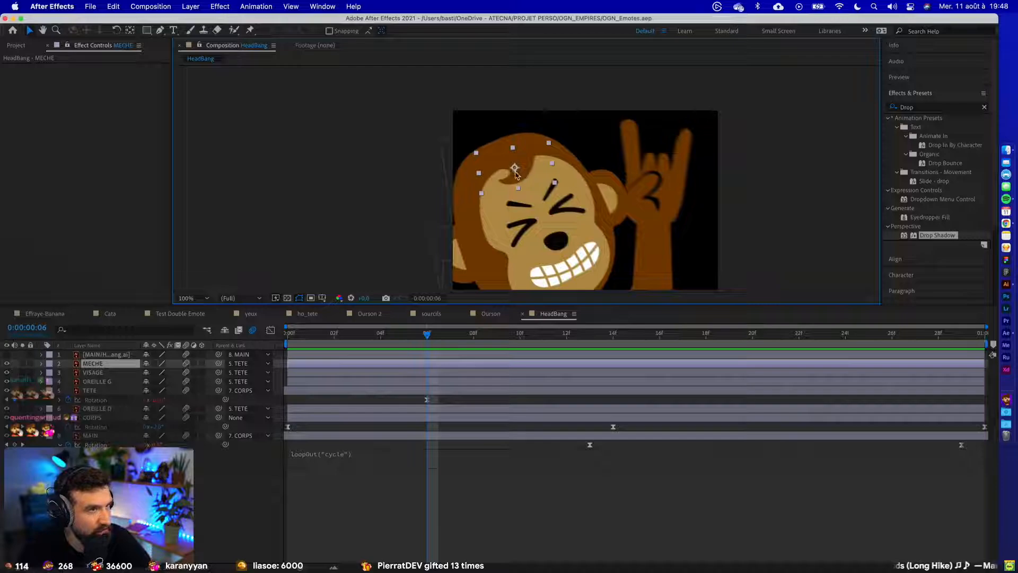
key("r")
left_click_drag(155, 375, 95, 376)
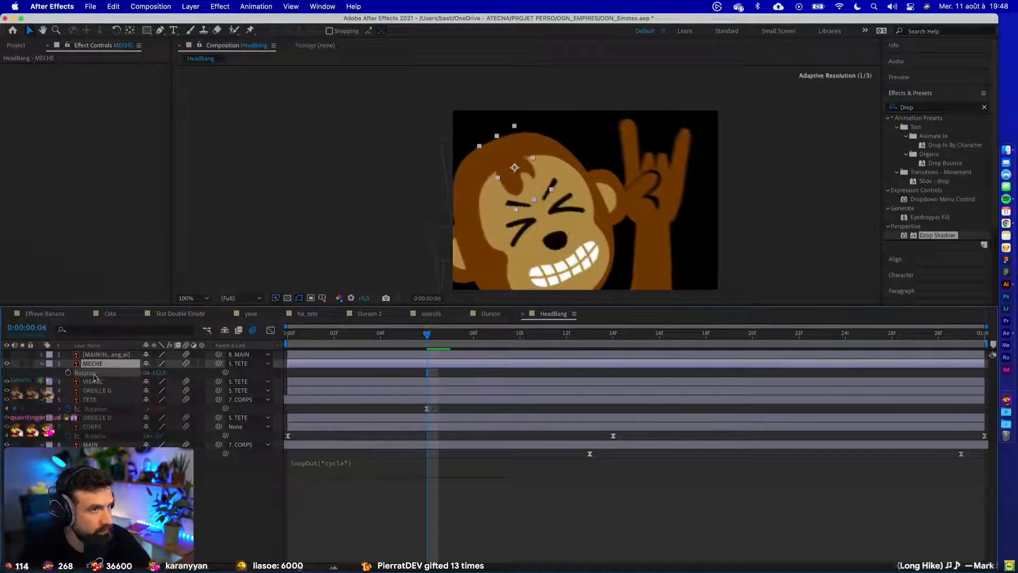
key("super+z")
left_click(734, 230)
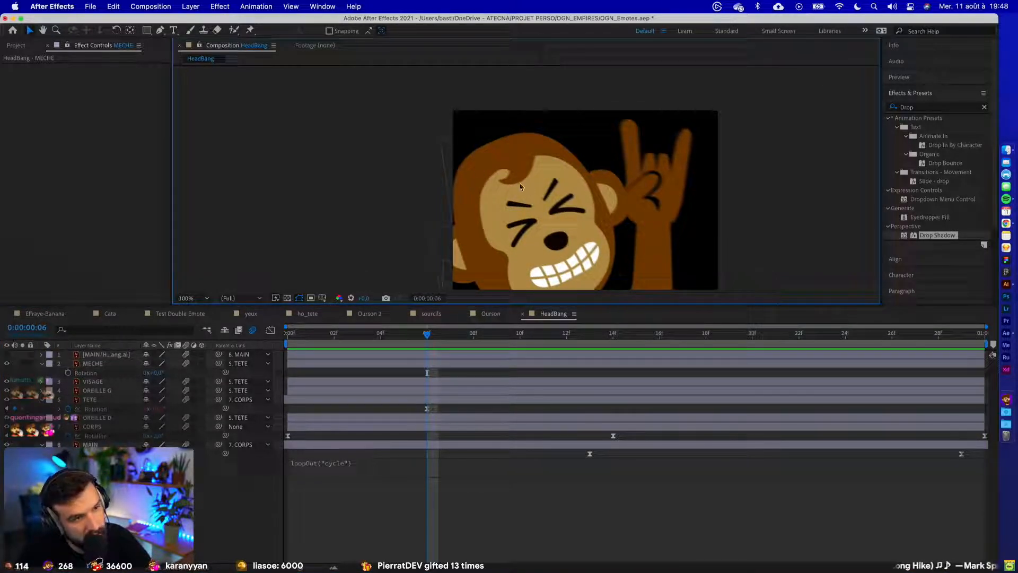
- Enlarge the composition view and turn off the composition's motion blur, moving to frame 4
left_click_drag(318, 332, 275, 338)
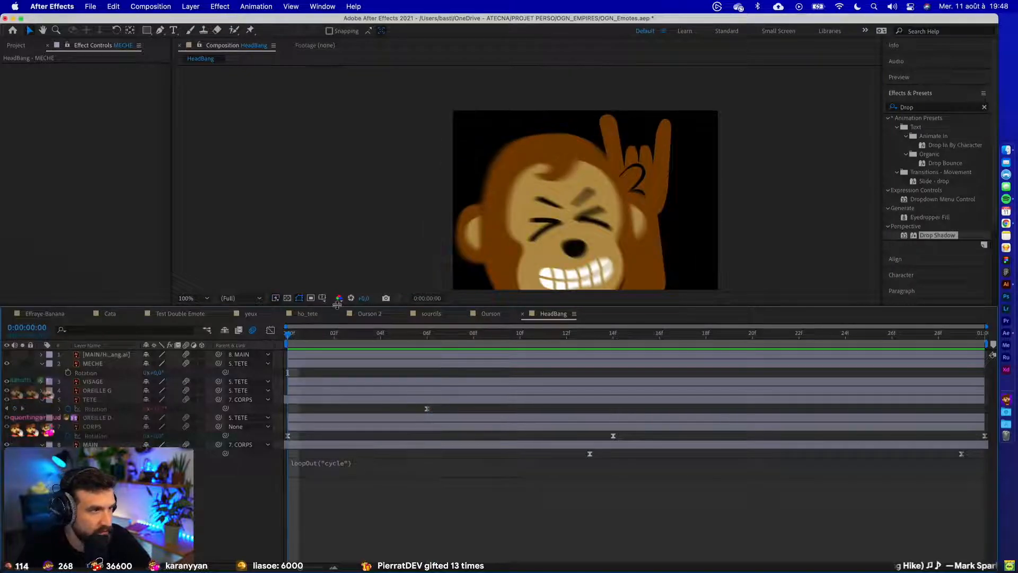
left_click_drag(340, 306, 353, 360)
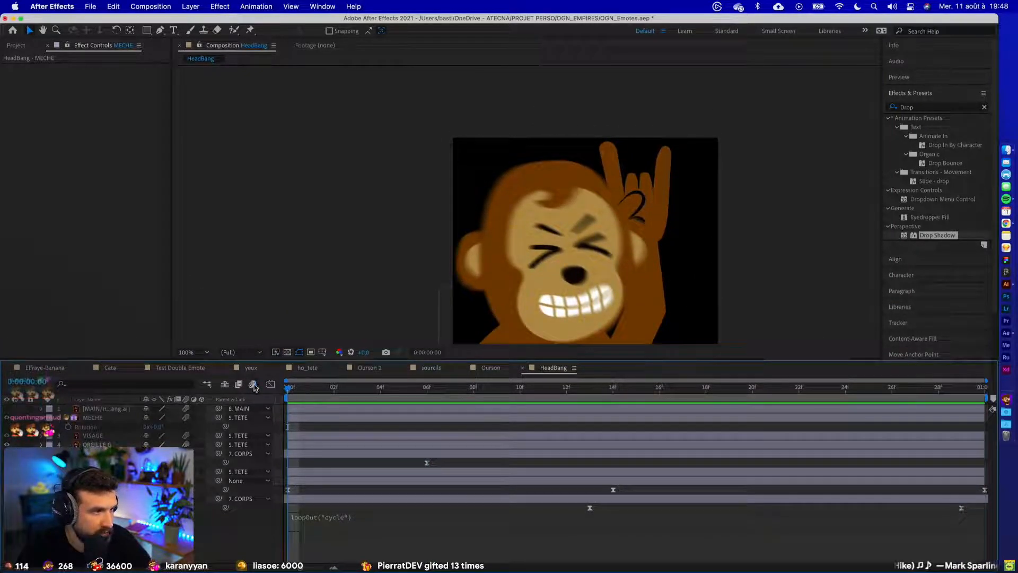
left_click(254, 384)
left_click_drag(307, 389, 379, 400)
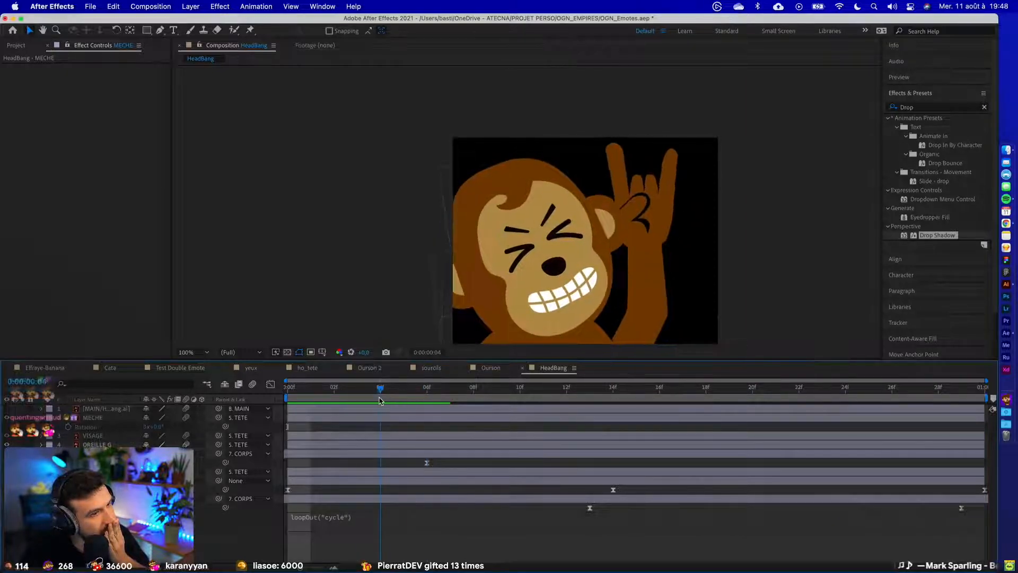
- Try rotating the MECHE layer at frame 4 and undo the rotation
left_click(517, 195)
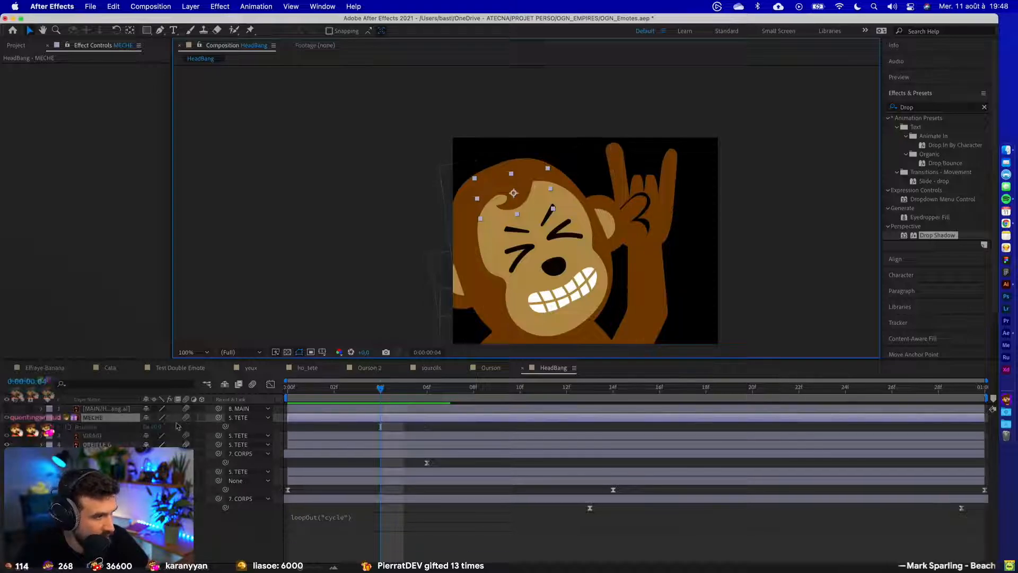
left_click_drag(164, 427, 186, 427)
key("super+z")
- In Illustrator, extend the MECHE path by moving its two upper anchor points outward to the edge of the head
key("super+Tab")
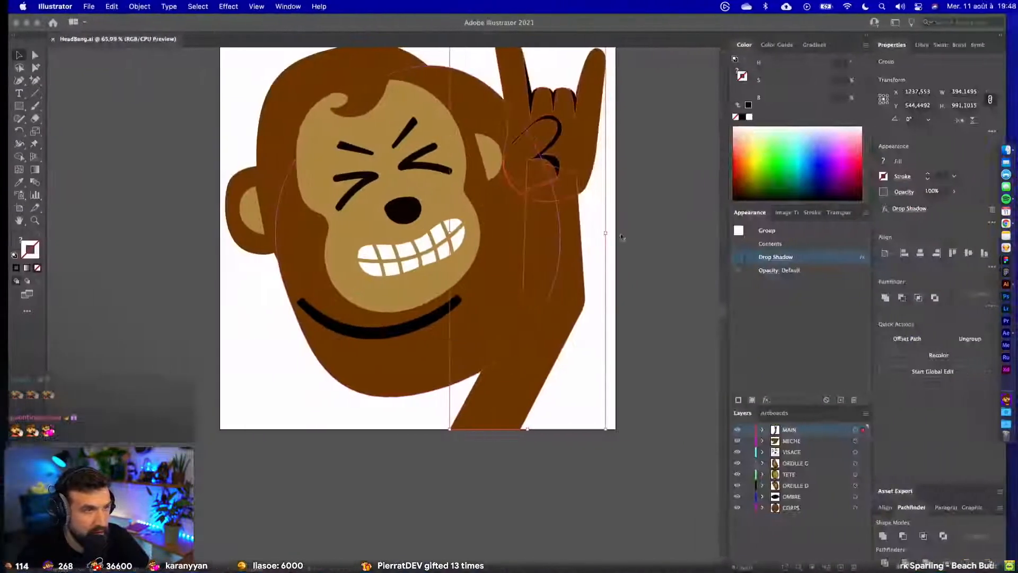
left_click(386, 97)
scroll(402, 159, "up", 5)
scroll(403, 159, "left", 3)
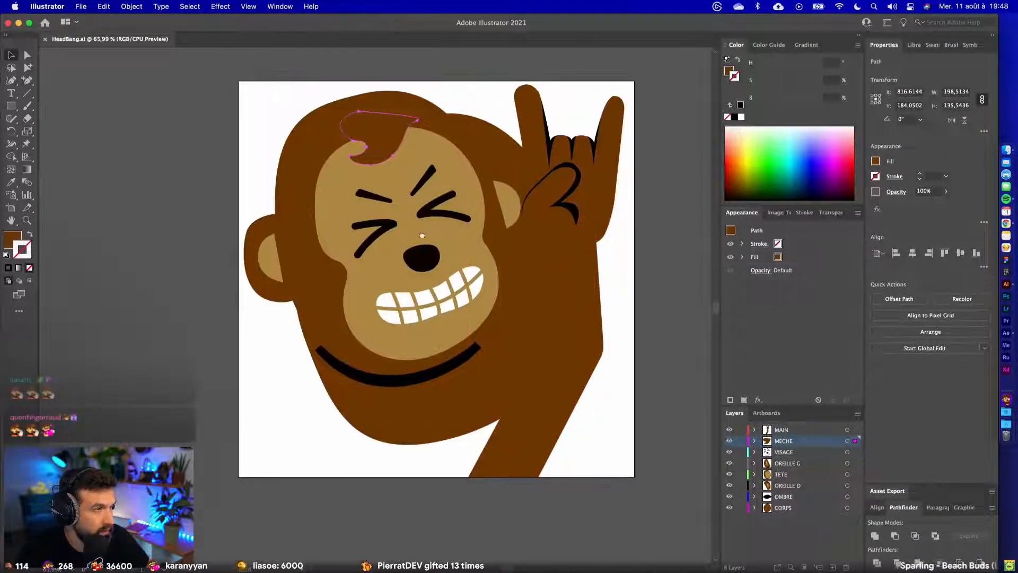
scroll(423, 232, "up", 3)
key("a")
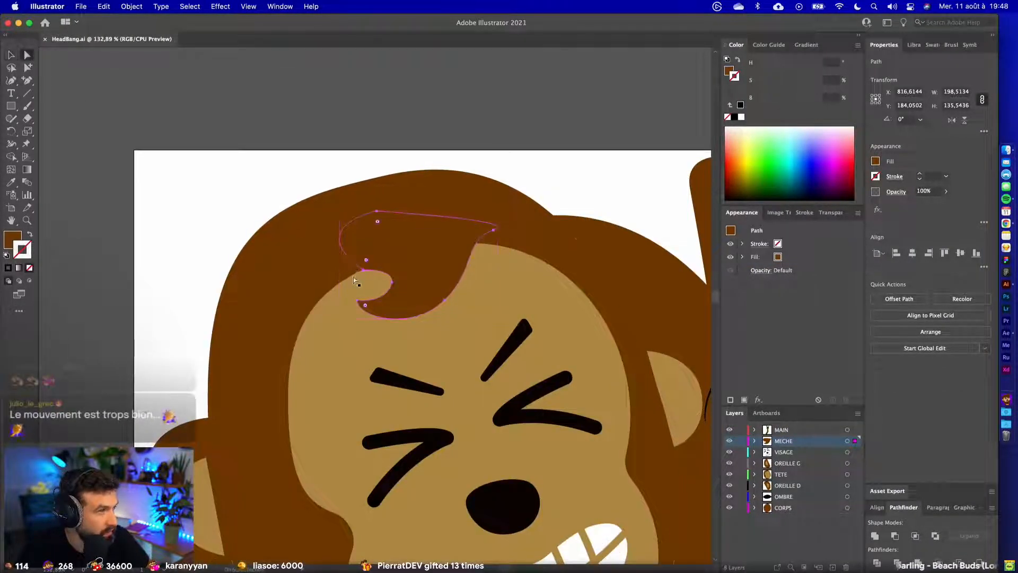
left_click(363, 270)
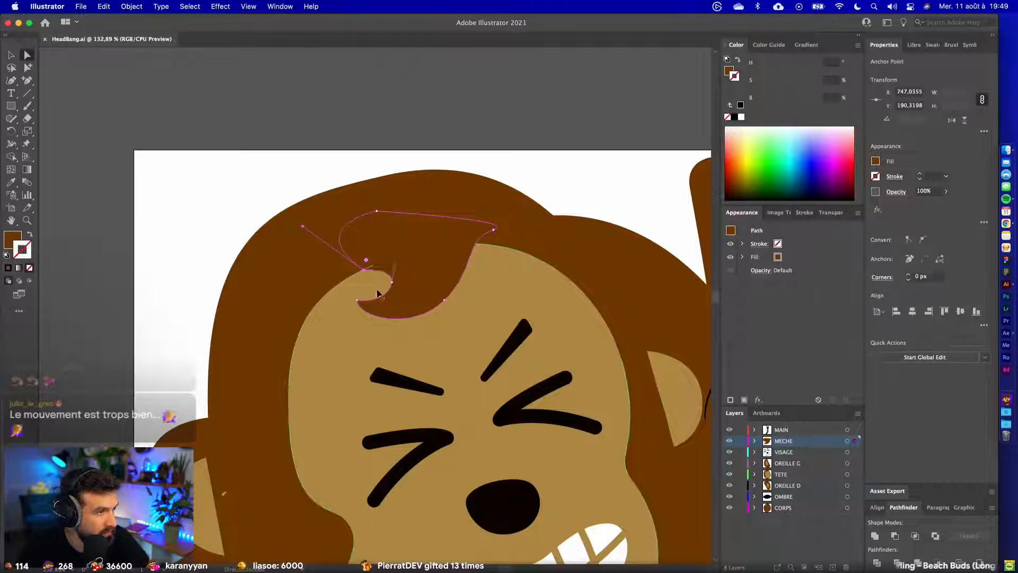
left_click_drag(379, 212, 289, 216)
left_click_drag(494, 232, 506, 187)
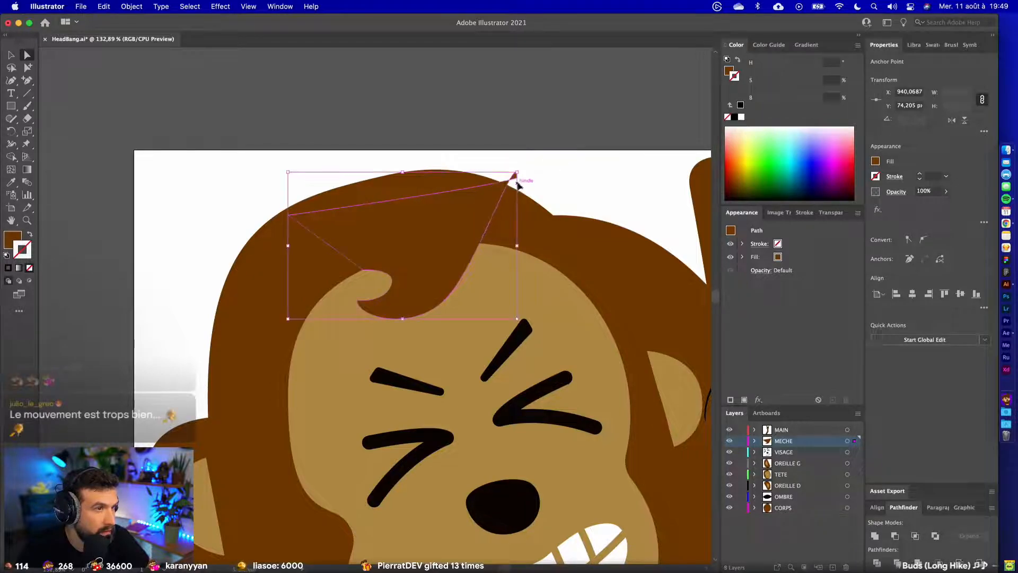
left_click_drag(518, 181, 504, 188)
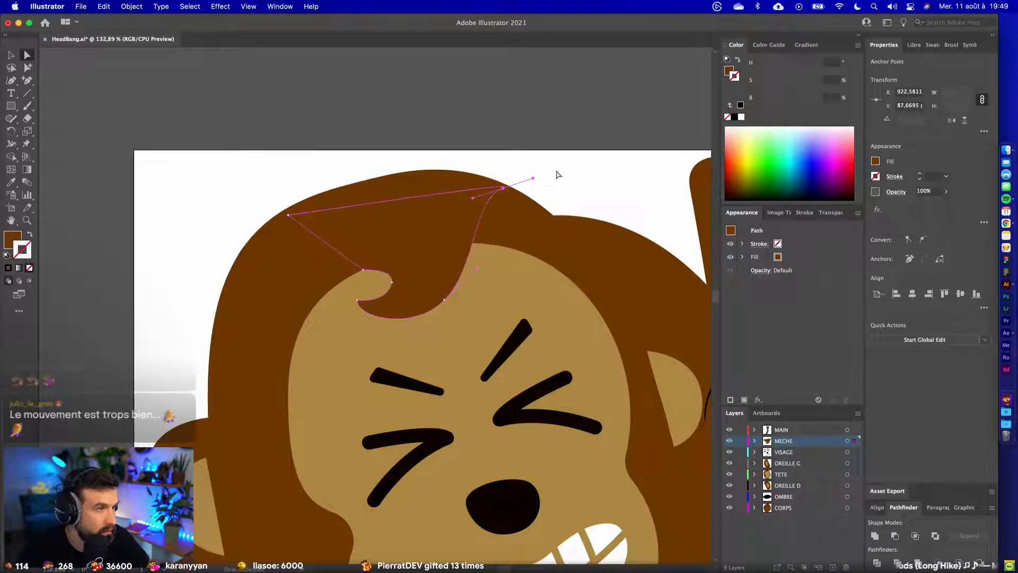
left_click(556, 171)
- Move the MECHE path's anchor beside the curl outward into the brown hair and adjust the curve around it
left_click(363, 273)
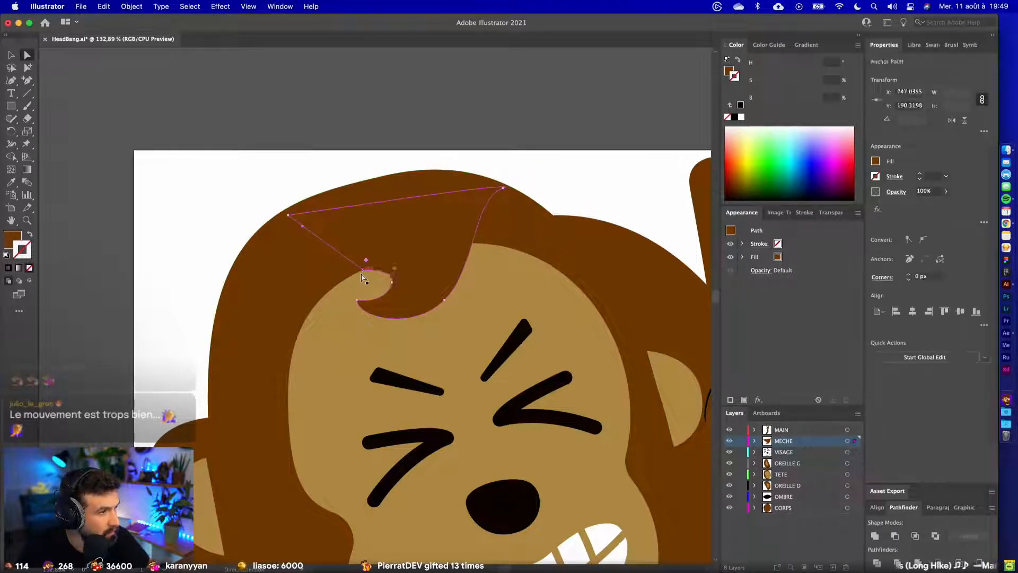
left_click_drag(363, 273, 290, 281)
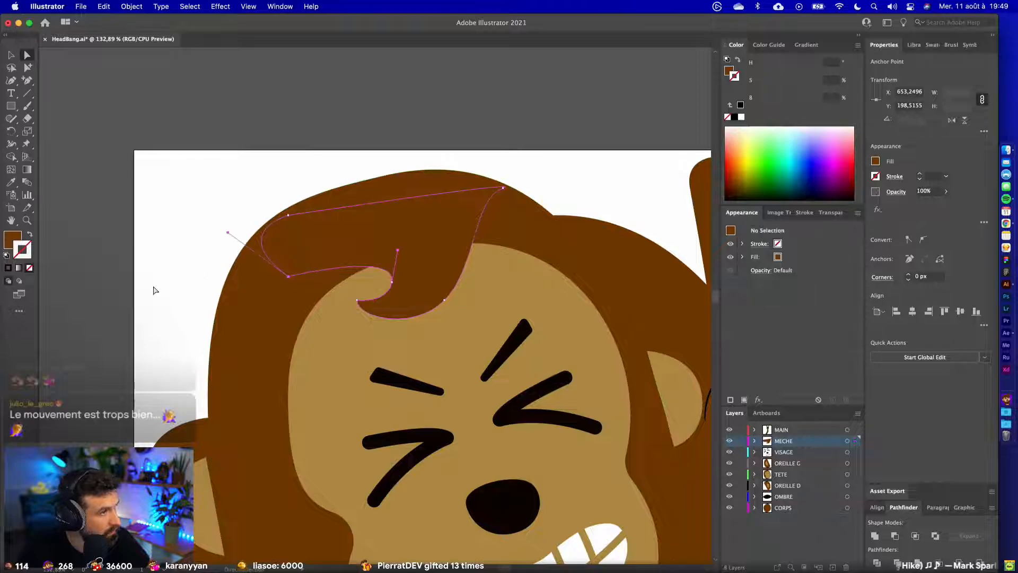
left_click(185, 306)
scroll(184, 306, "down", 3)
scroll(270, 290, "up", 4)
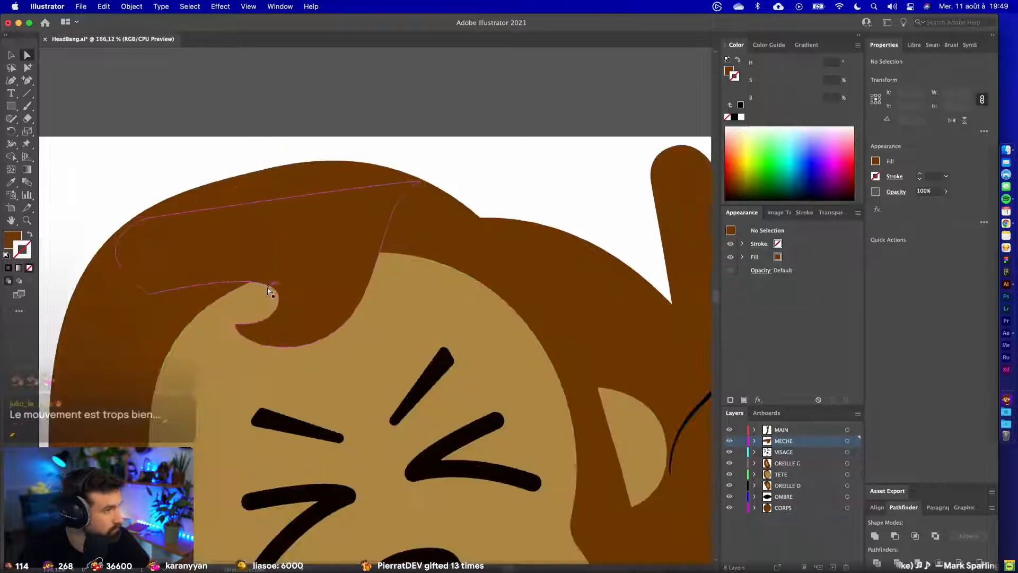
left_click(148, 293)
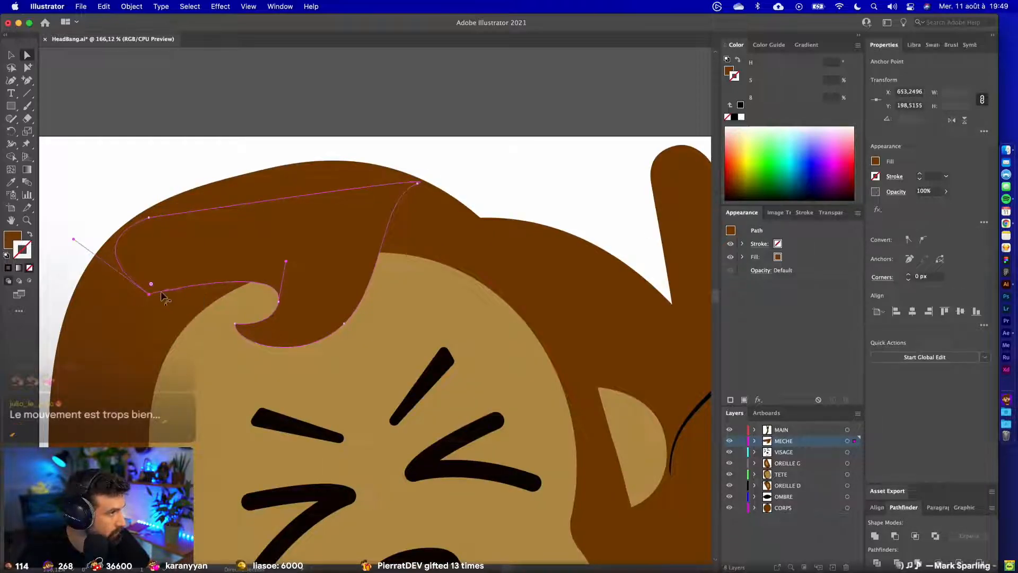
left_click_drag(155, 294, 207, 270)
left_click_drag(333, 211, 222, 274)
- Save HeadBang.ai over the externally modified version and switch back to After Effects
scroll(129, 208, "down", 10)
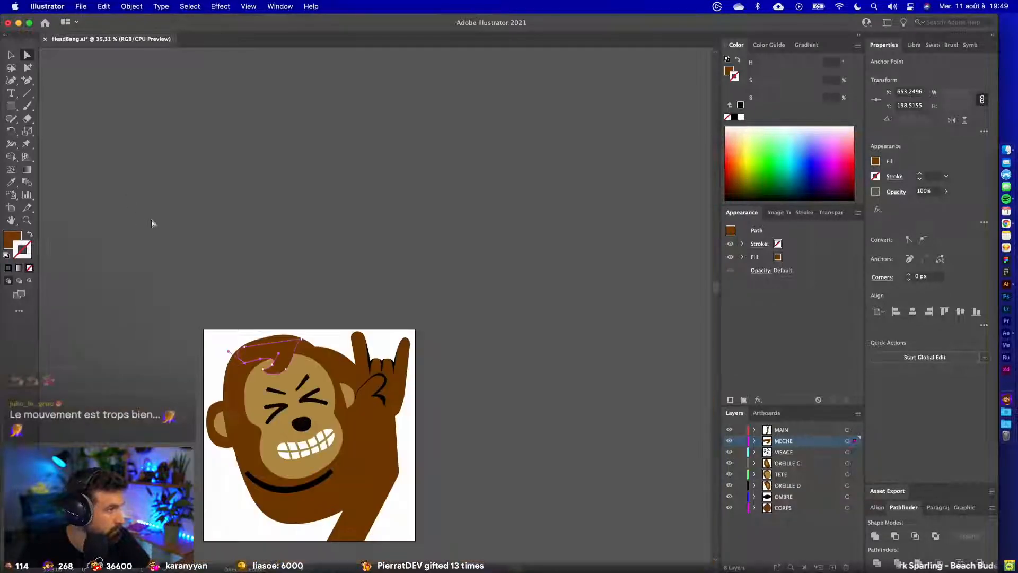
left_click(152, 223)
key("super+s")
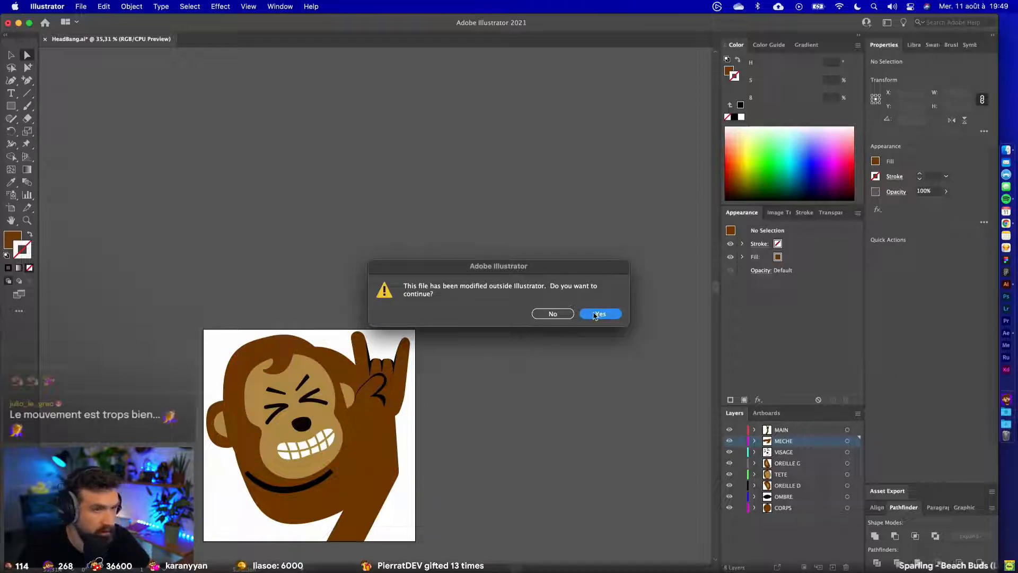
left_click(598, 314)
key("super+Tab")
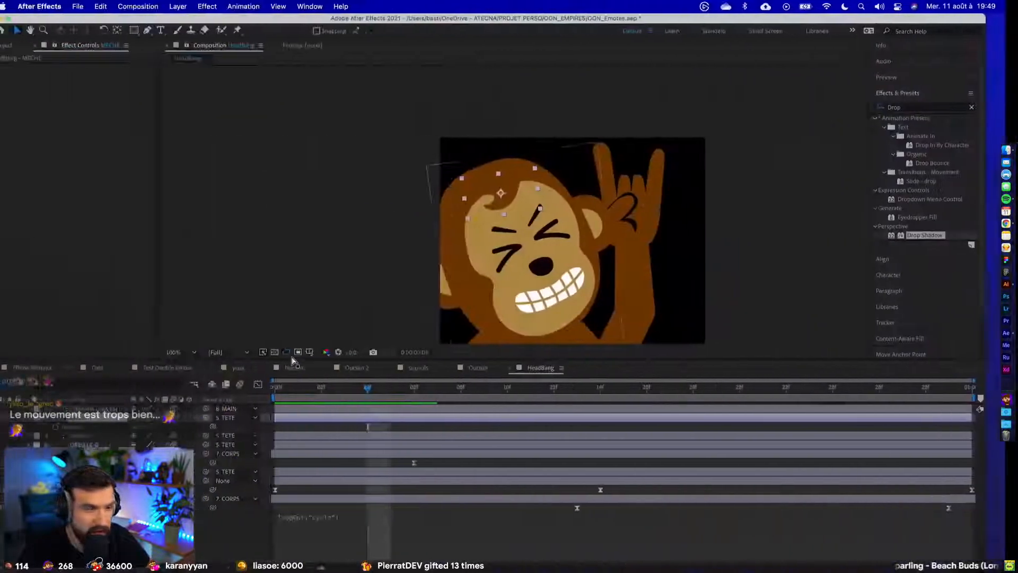
- Move MECHE's anchor point onto the middle of the hair strand, test a rotation, and undo the rotation
left_click_drag(524, 197, 514, 194)
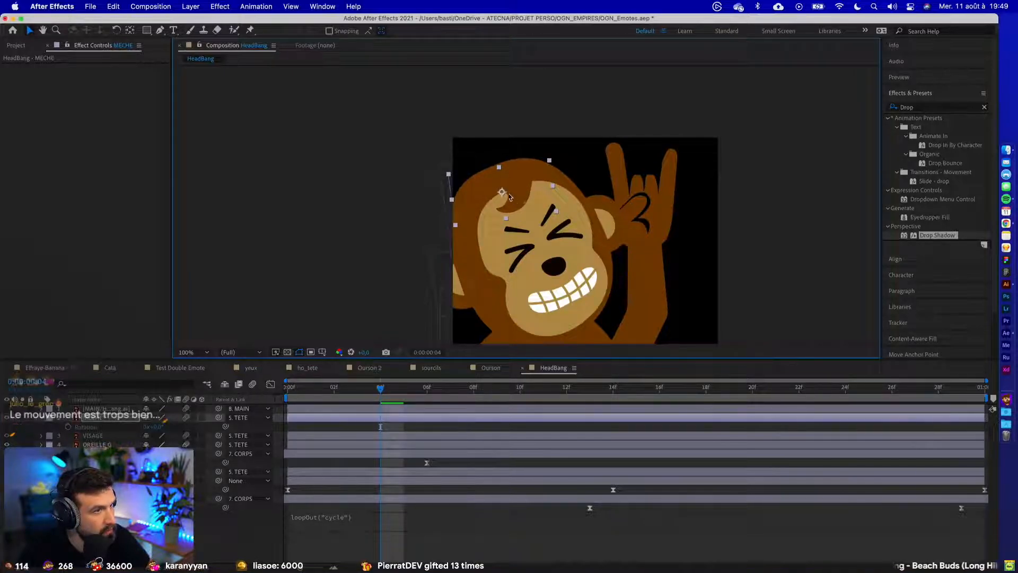
left_click(130, 31)
left_click_drag(501, 191, 516, 187)
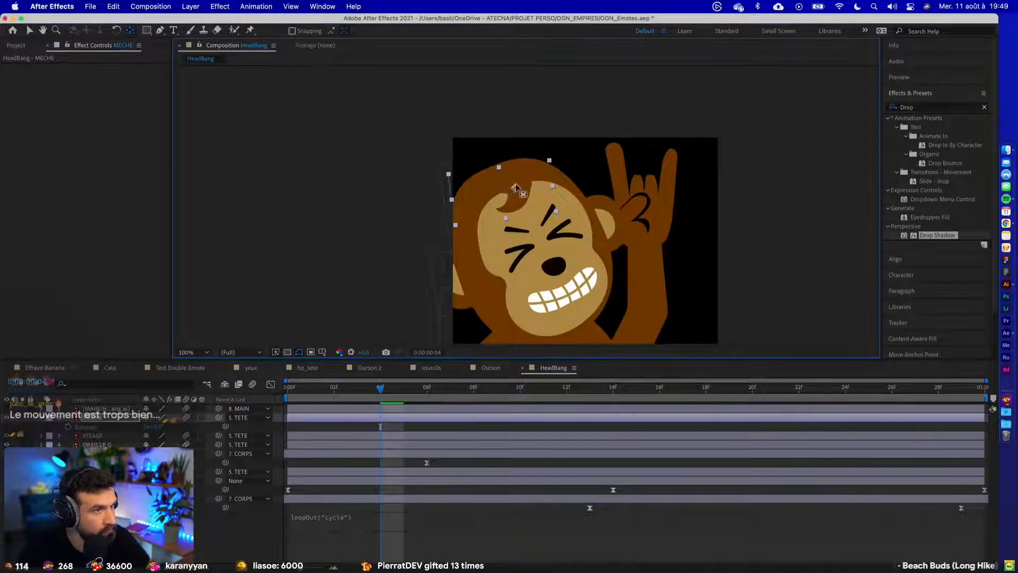
mouse_move(159, 427)
left_mouse_down()
mouse_move(168, 426)
mouse_move(142, 428)
left_mouse_up()
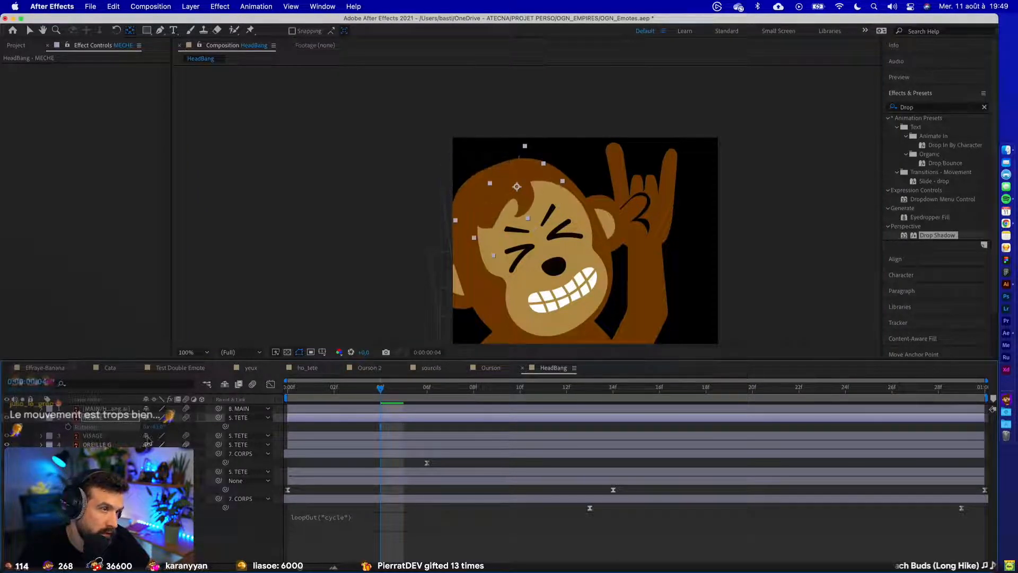
key("super+z")
- Move MECHE's anchor point up near the top edge of the head, test a rotation, and undo the rotation
left_click_drag(516, 187, 498, 169)
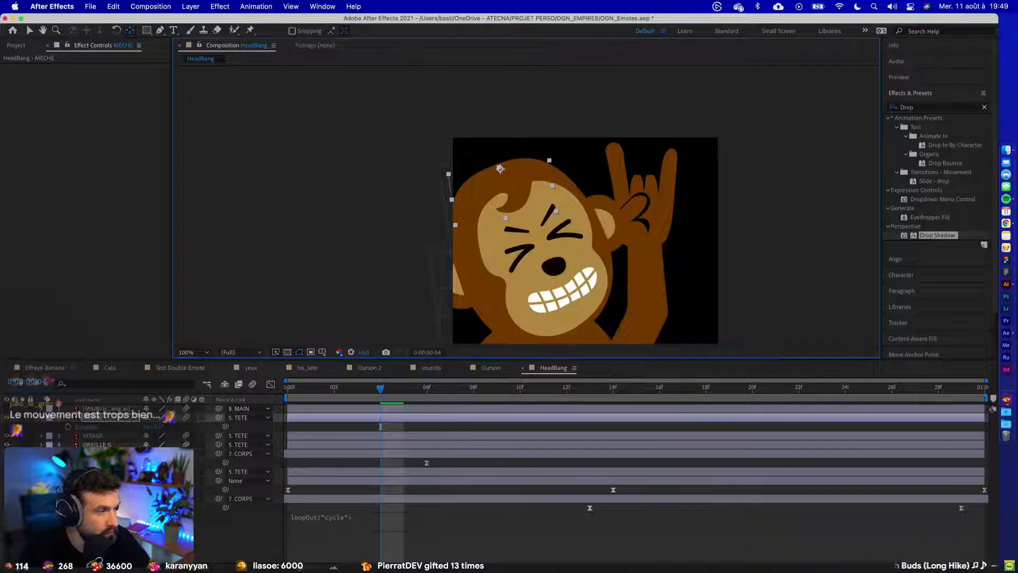
left_click_drag(159, 427, 150, 428)
key("super+z")
- In Illustrator, remove the extra anchor below the MECHE path's outer corner with the Delete Anchor Point tool and inspect the strand
key("ctrl+Right")
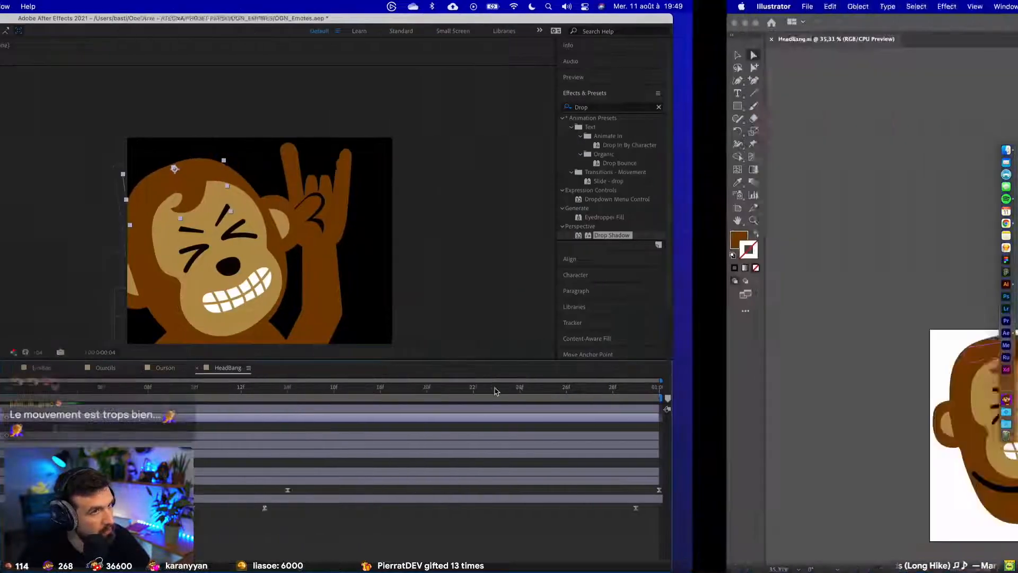
scroll(250, 360, "up", 5)
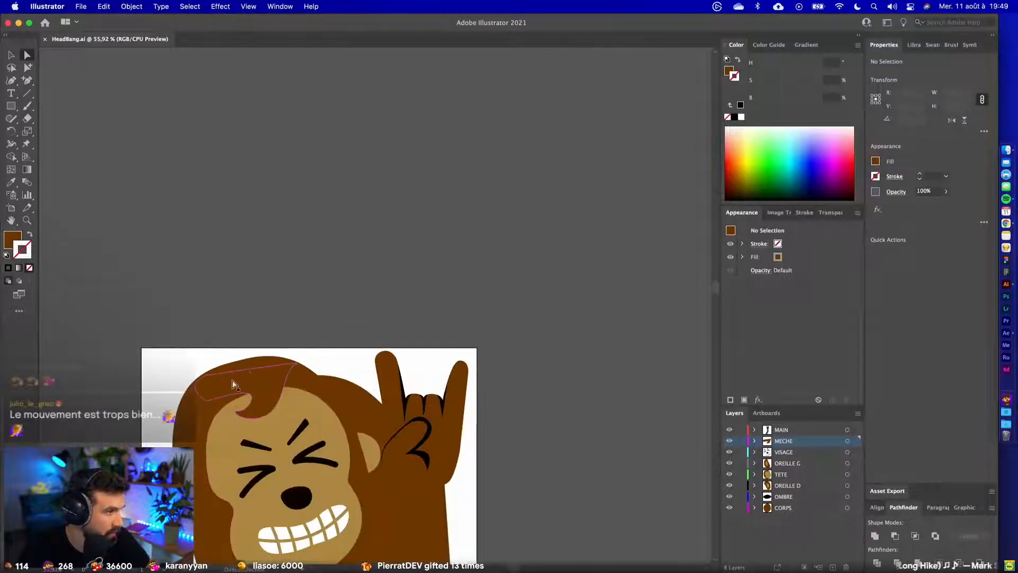
left_click(234, 384)
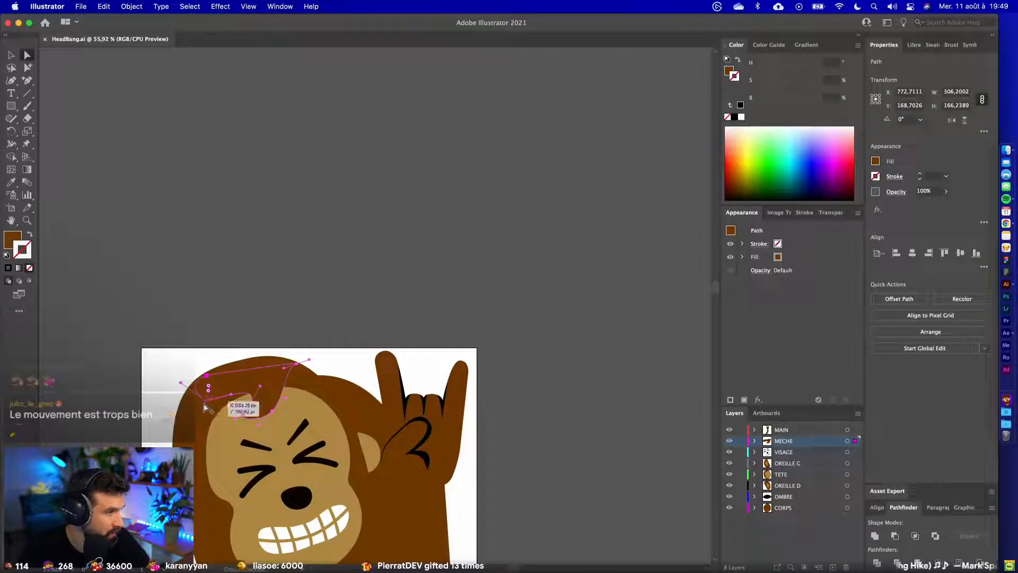
left_click(10, 83)
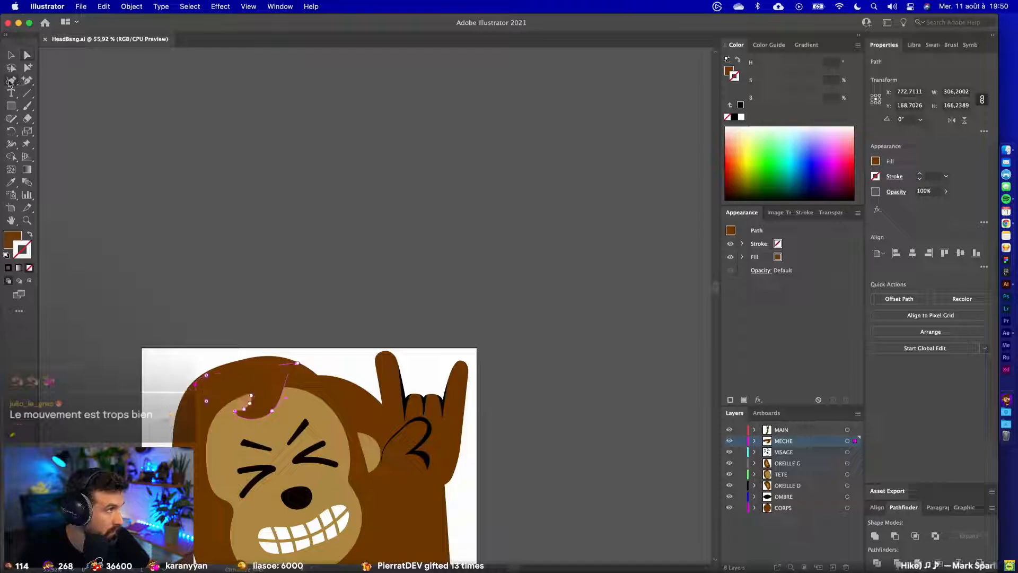
left_click_drag(26, 80, 66, 94)
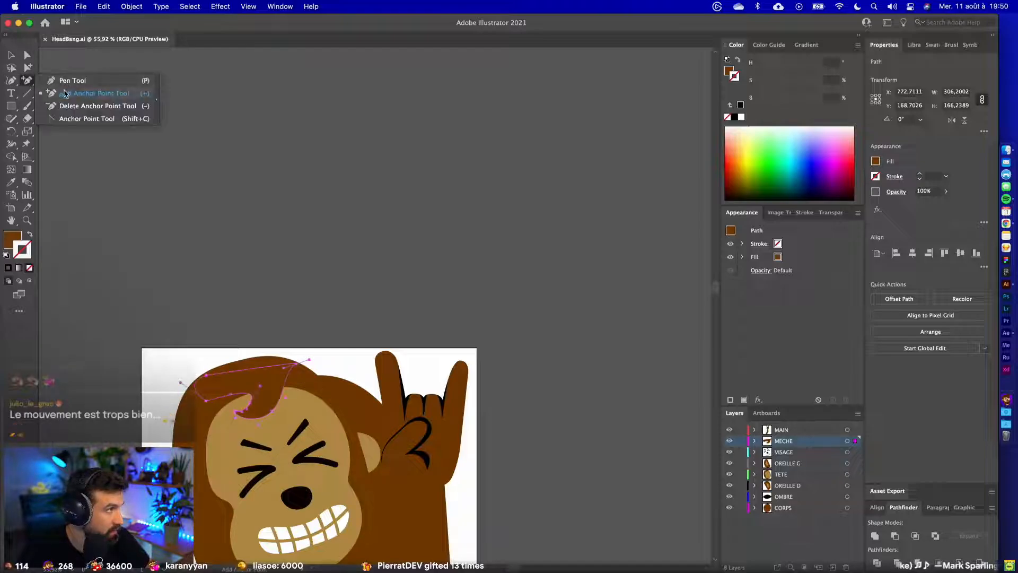
left_click(63, 106)
left_click(206, 401)
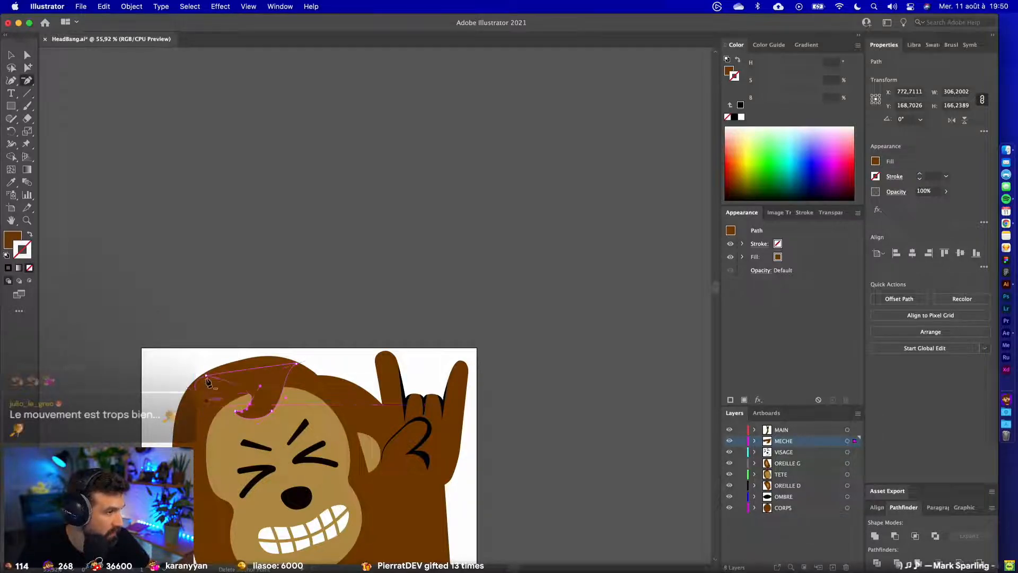
left_click(206, 376)
left_click(297, 367)
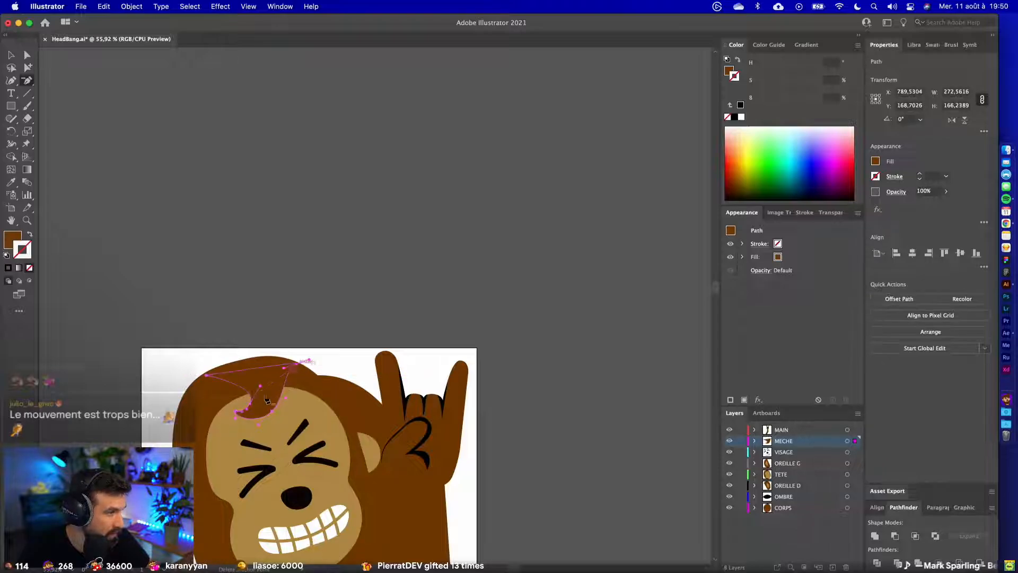
left_click(12, 57)
left_click(119, 168)
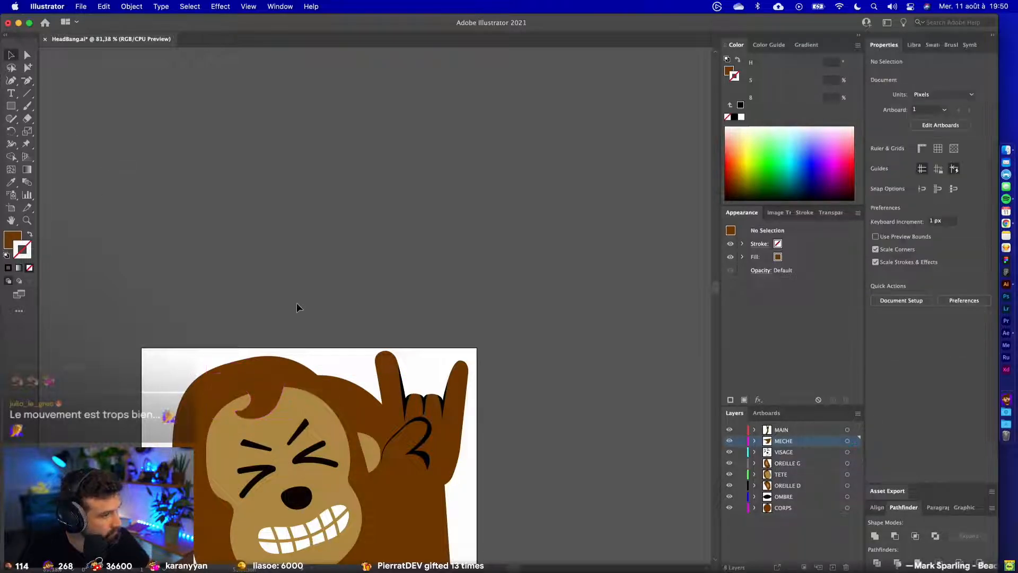
scroll(296, 302, "up", 4)
left_click_drag(297, 330, 399, 168)
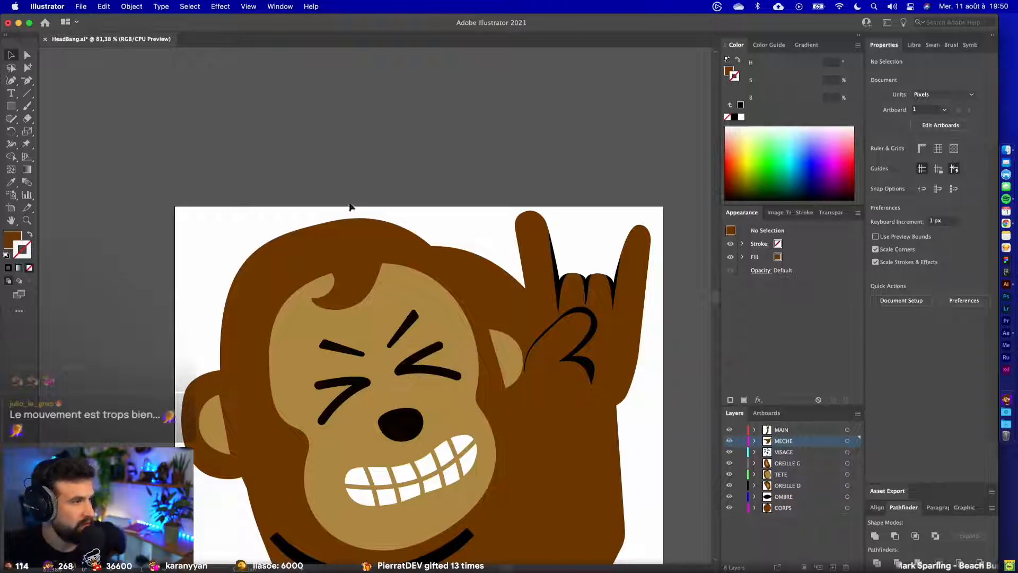
- Rotate the MECHE hair strand about half a turn and position it as an upright tuft on top of the monkey's head
left_click(366, 292)
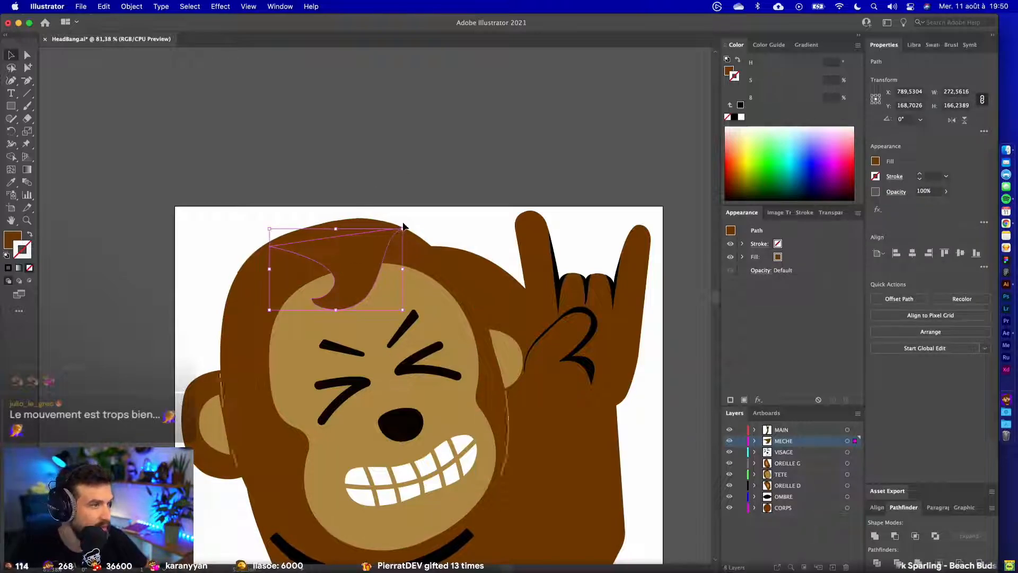
left_click_drag(403, 227, 226, 317)
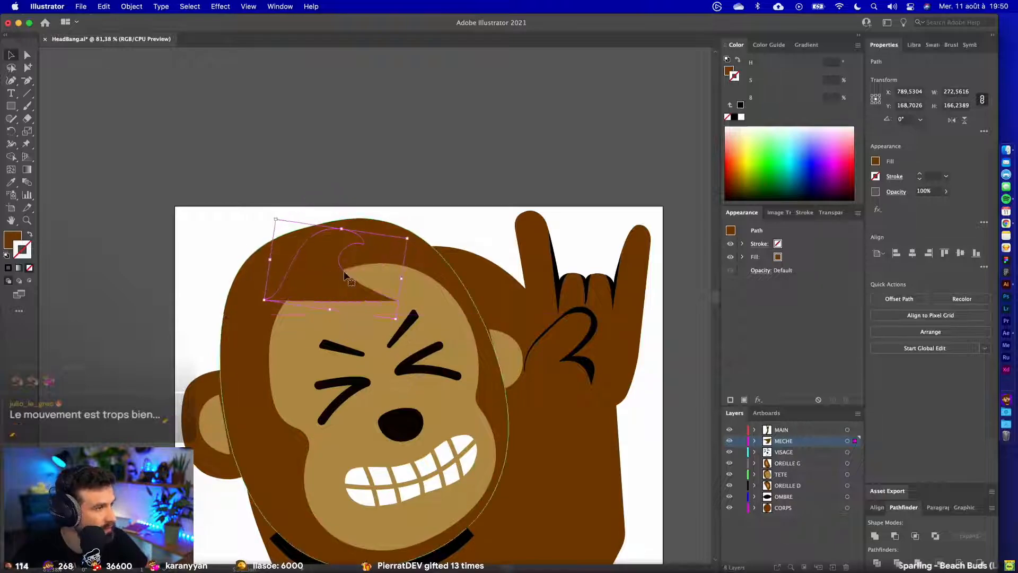
left_click_drag(338, 277, 322, 229)
left_click(402, 149)
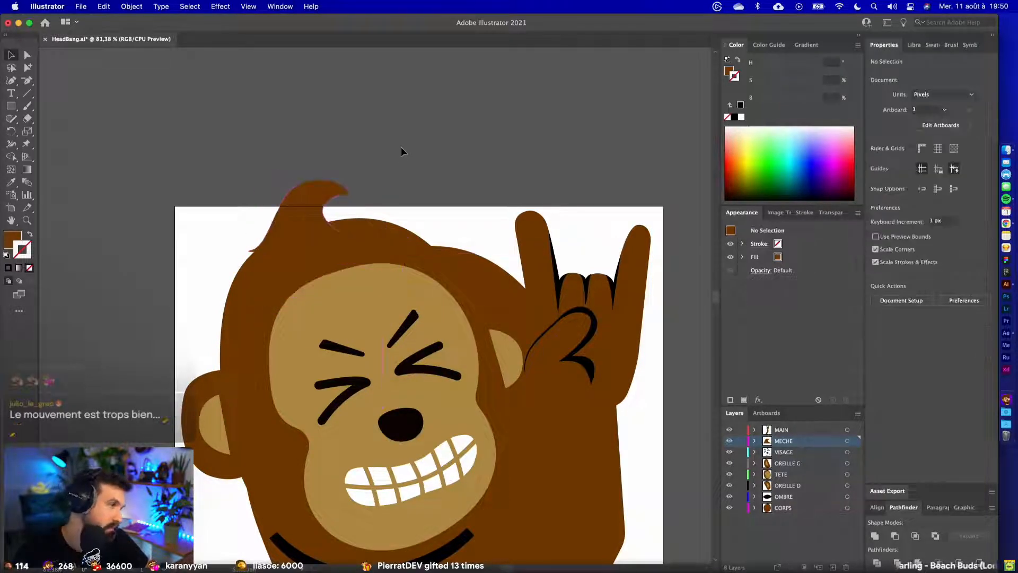
left_click(324, 234)
mouse_move(395, 183)
left_mouse_down()
mouse_move(413, 175)
mouse_move(397, 170)
left_mouse_up()
left_click(450, 153)
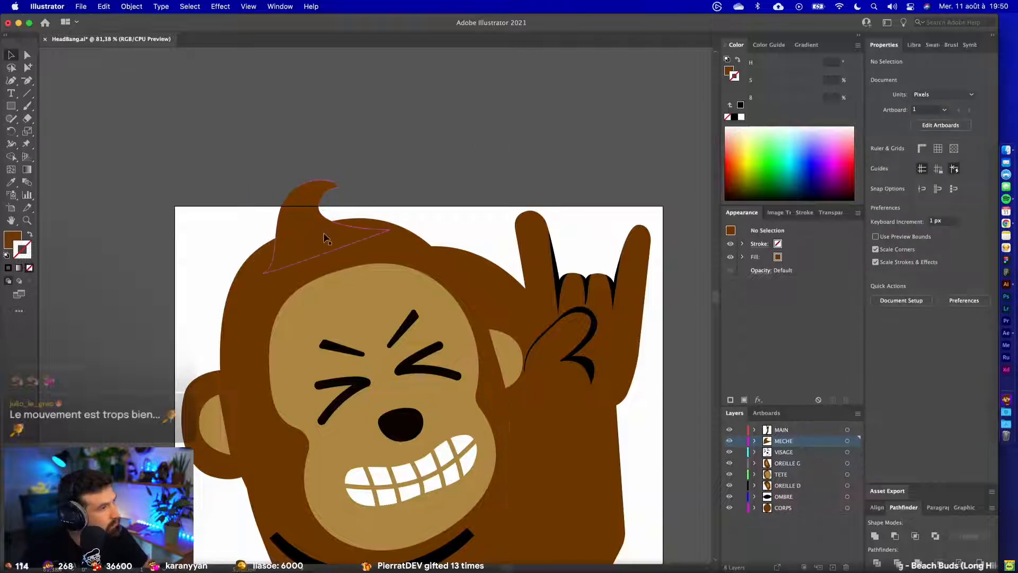
left_click_drag(325, 235, 337, 214)
left_click(393, 145)
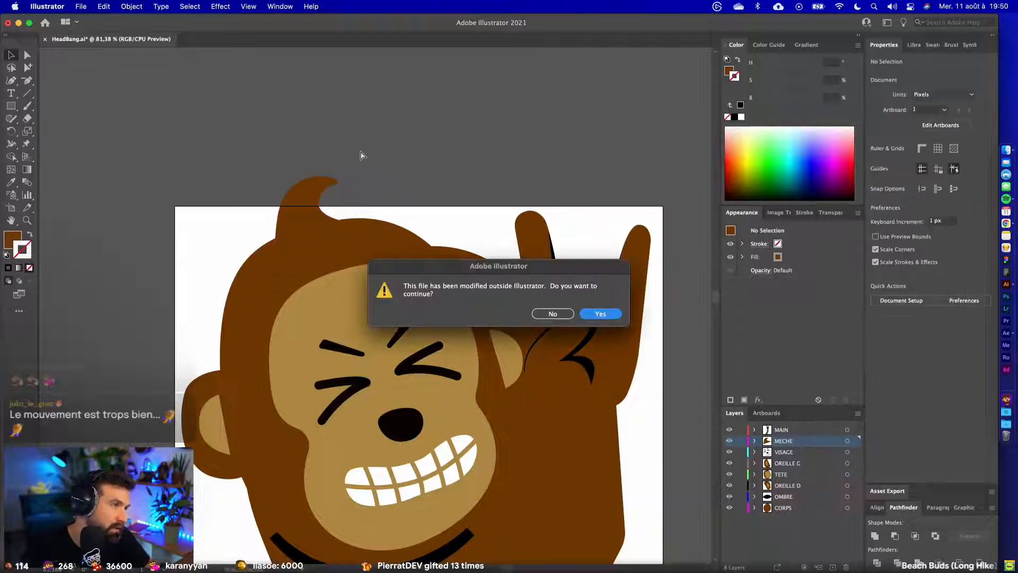
- Save HeadBang.ai over the externally modified version and, in After Effects, move the MECHE layer up toward the top of the head
key("Return")
key("ctrl+Left")
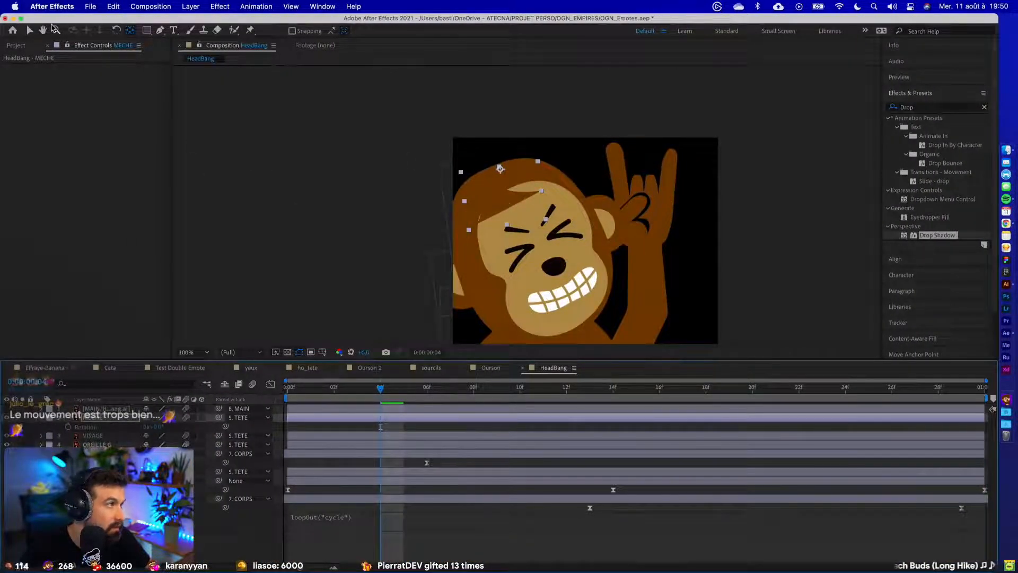
key("v")
left_click_drag(518, 206, 516, 172)
- In Illustrator, move the strand down inside the artboard, then return to After Effects and preview the HeadBang loop
key("ctrl+Right")
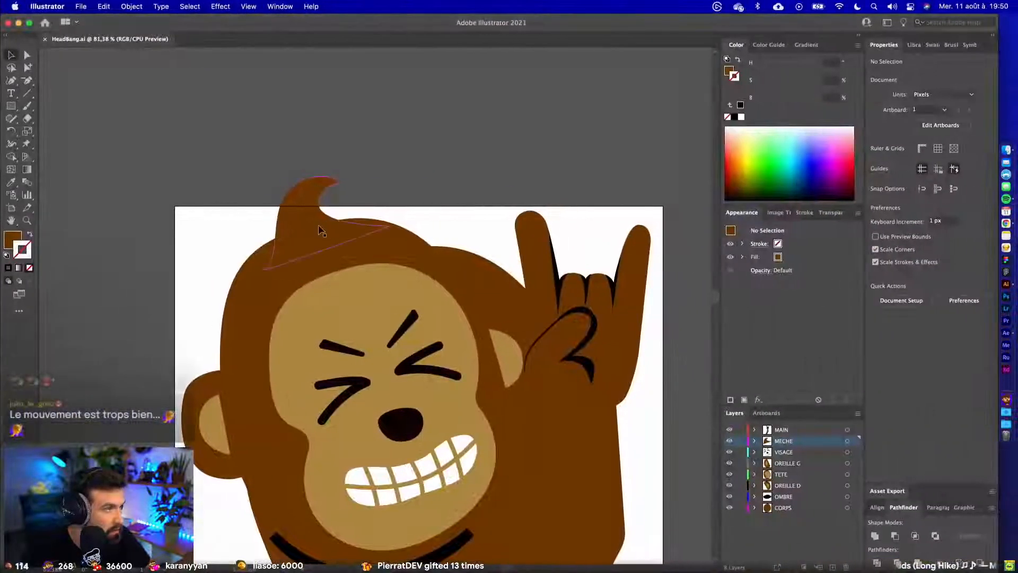
left_click(323, 289)
key("ctrl+Left")
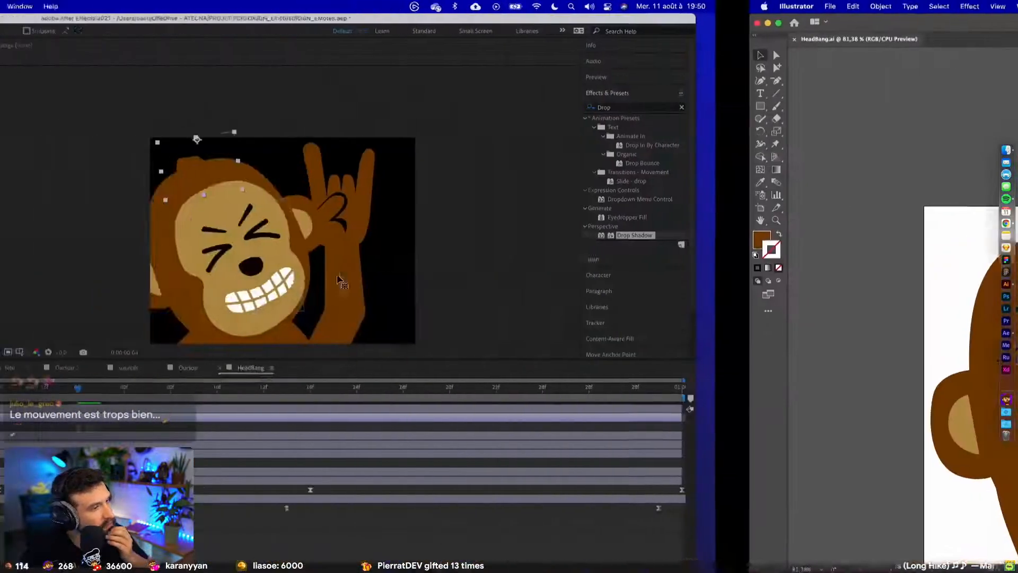
left_click(445, 104)
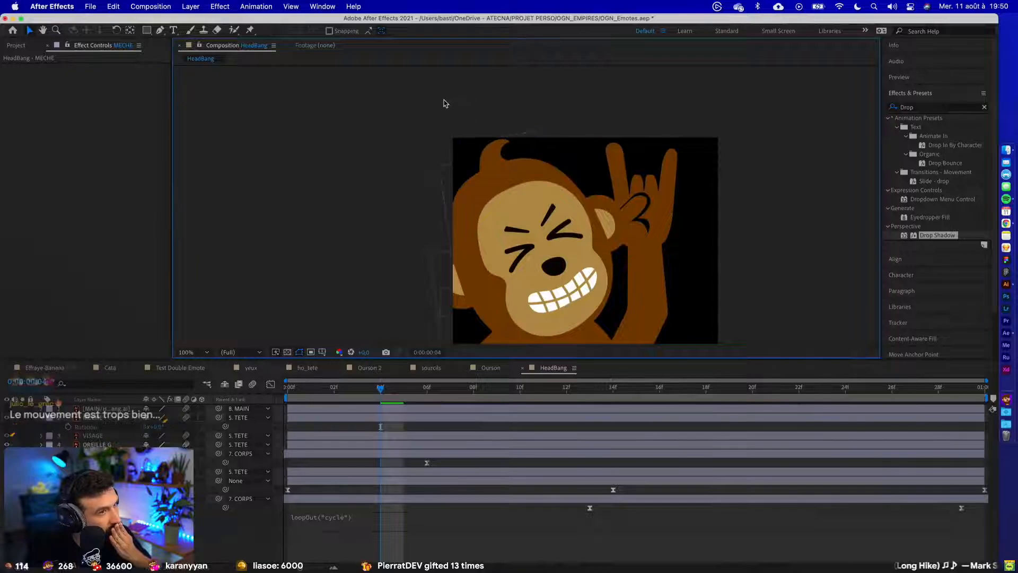
key("space")
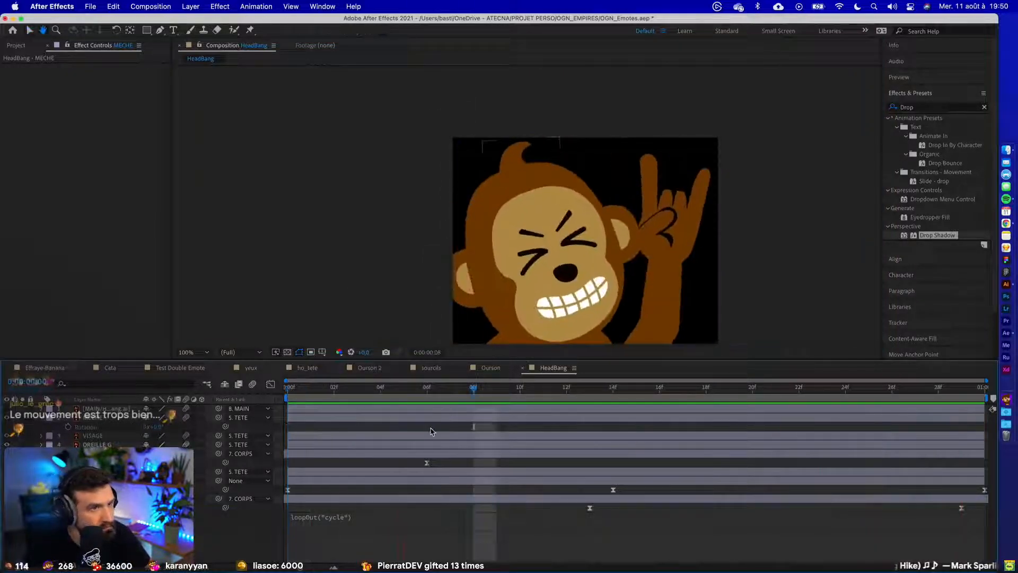
- In Illustrator, enlarge the MECHE strand to about 360 by 250 px, save HeadBang.ai, and select the updated layer in After Effects
key("ctrl+Right")
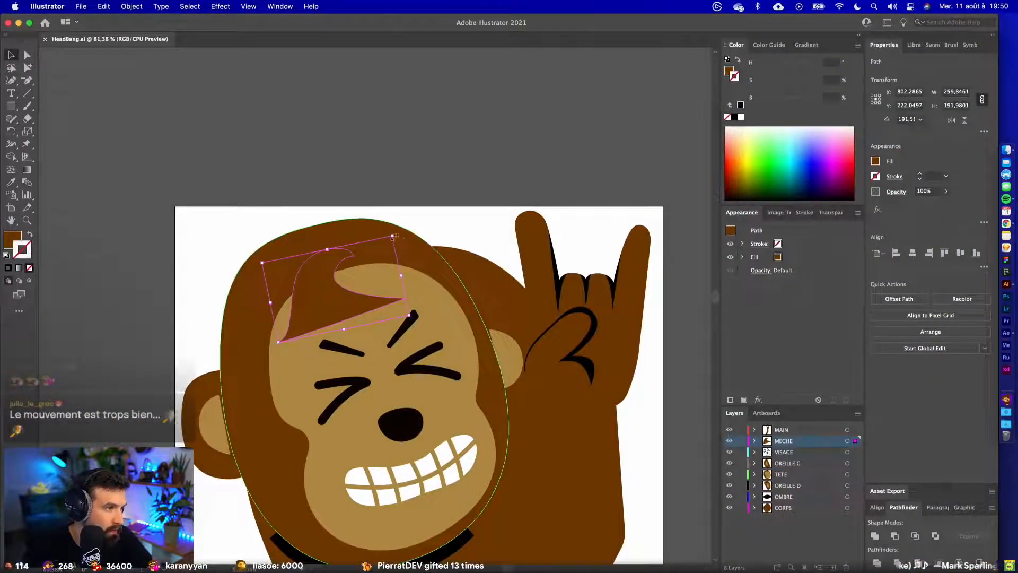
left_click_drag(392, 237, 438, 204)
key("super+s")
key("ctrl+Left")
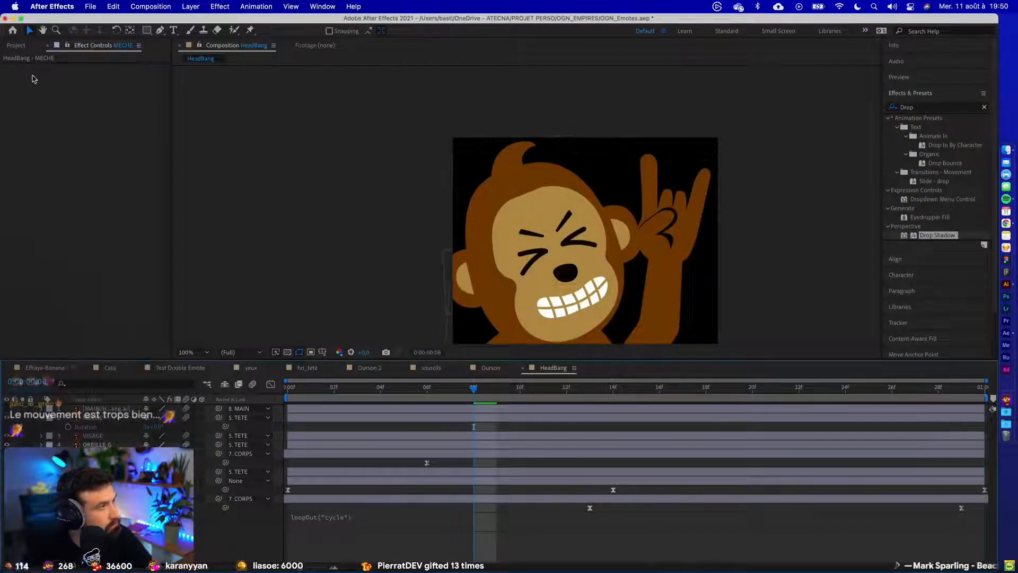
left_click(526, 176)
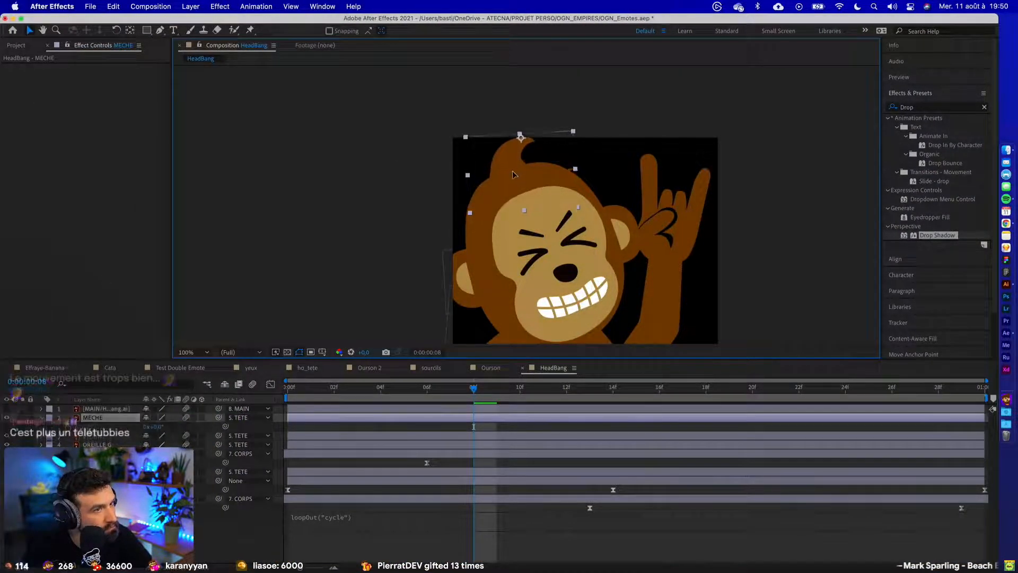
- In Illustrator, narrow the strand's base by pulling its right corner anchor inward and adjusting the lower-left corner with Direct Selection
key("ctrl+Right")
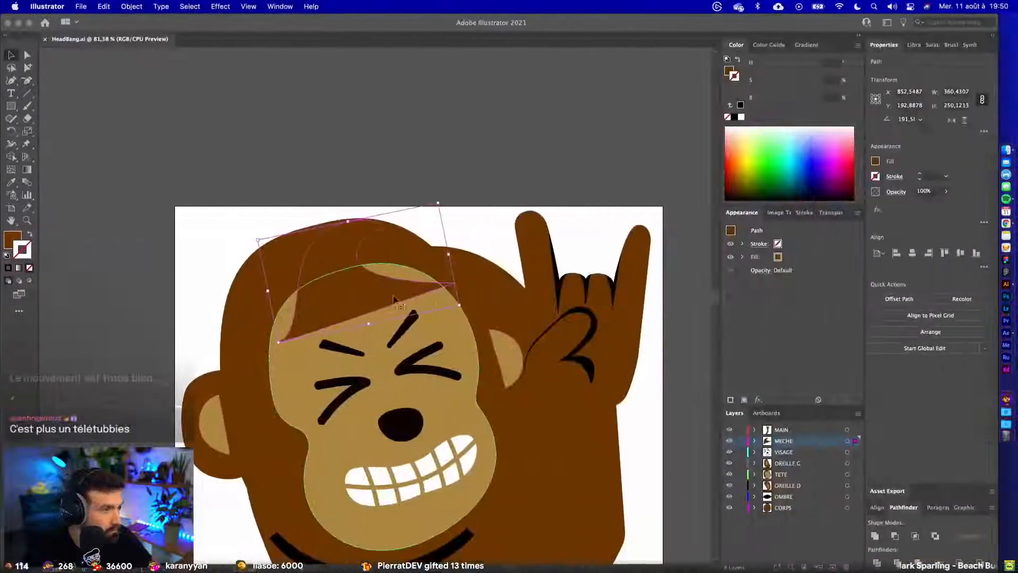
left_click(455, 283)
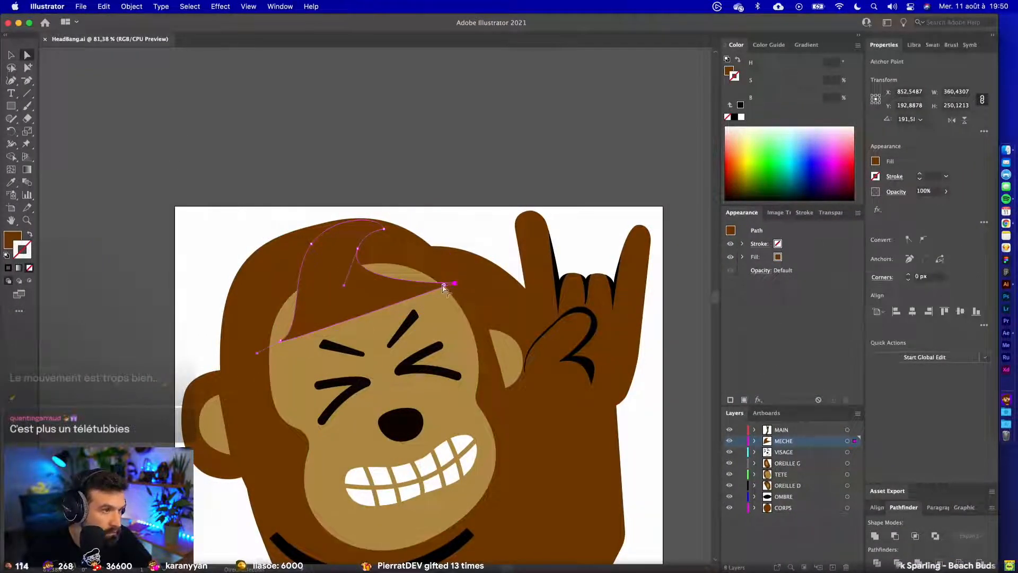
left_click_drag(444, 284, 346, 296)
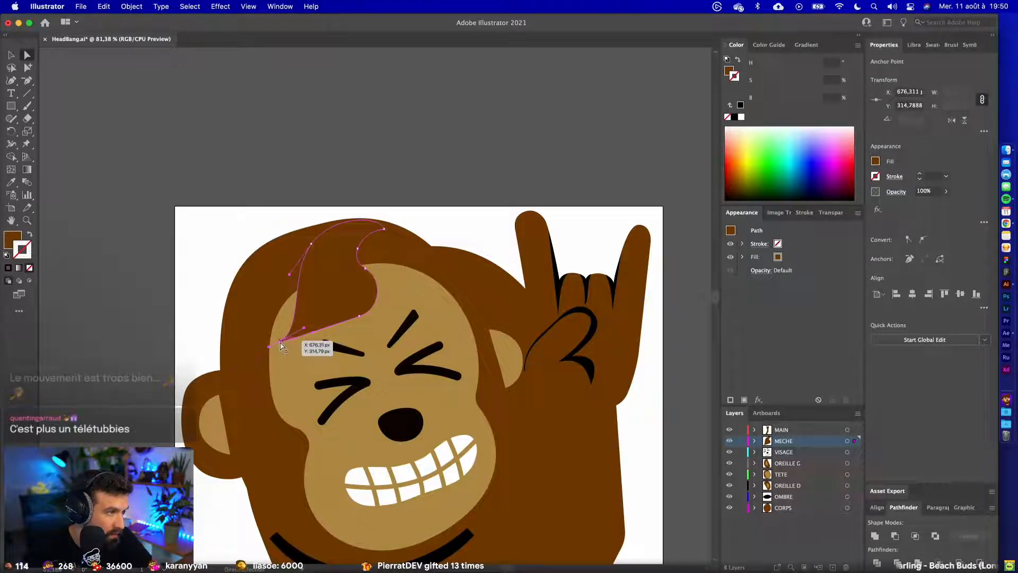
left_click(282, 342)
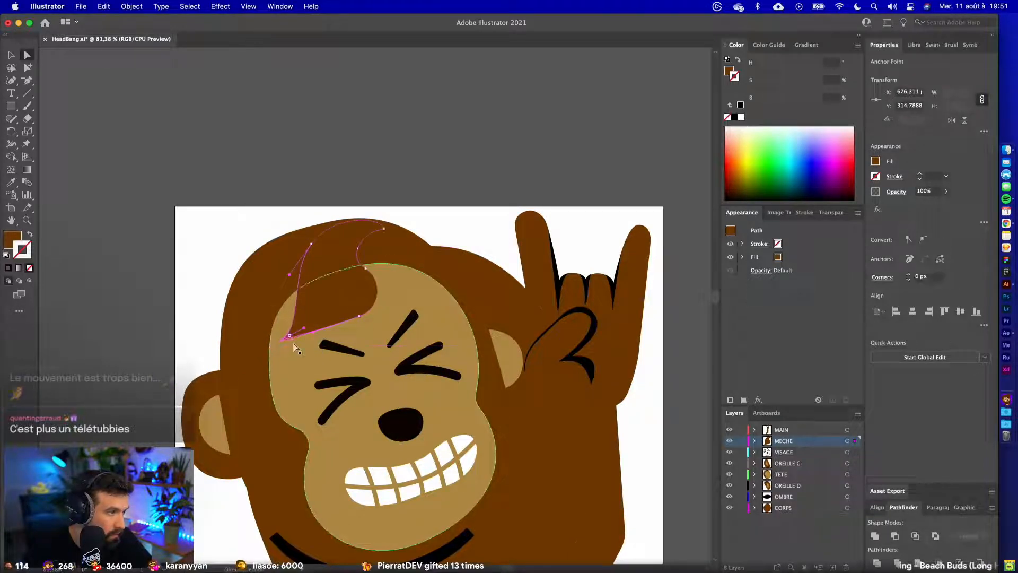
- Save HeadBang.ai over the externally modified version, realign MECHE slightly up and left in After Effects, and preview the loop
key("super+s")
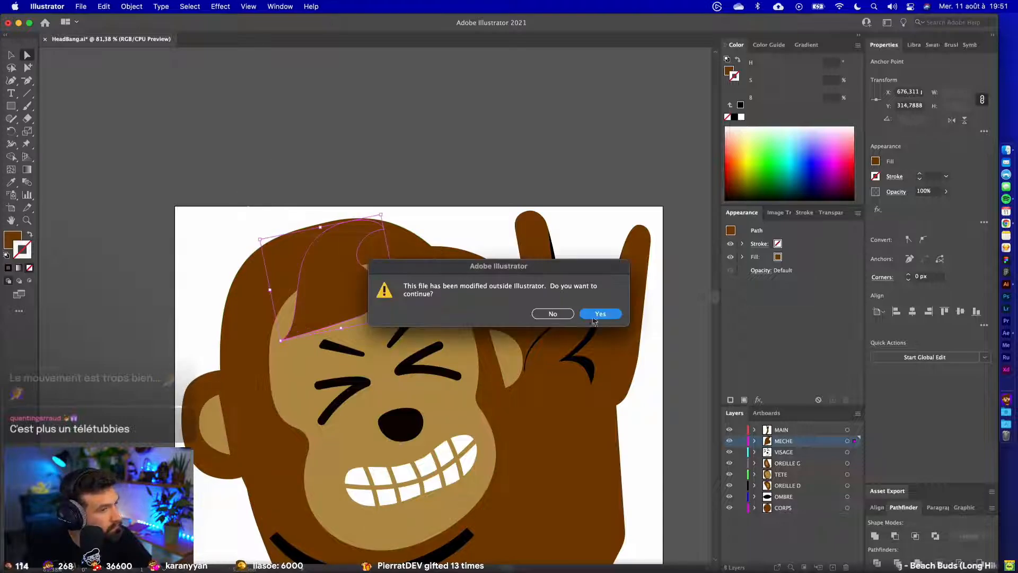
left_click(602, 314)
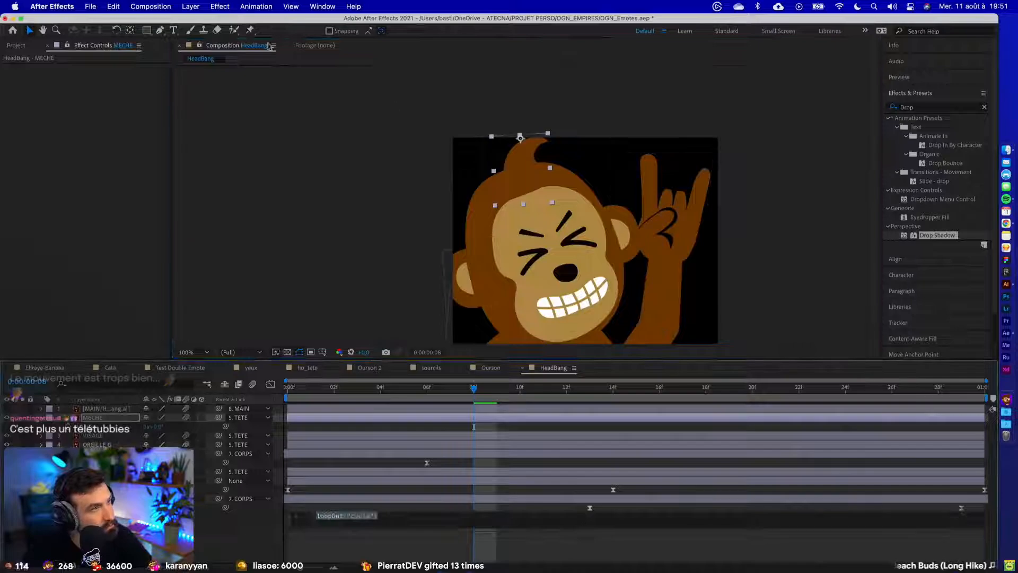
mouse_move(517, 173)
left_mouse_down()
mouse_move(495, 176)
mouse_move(509, 168)
left_mouse_up()
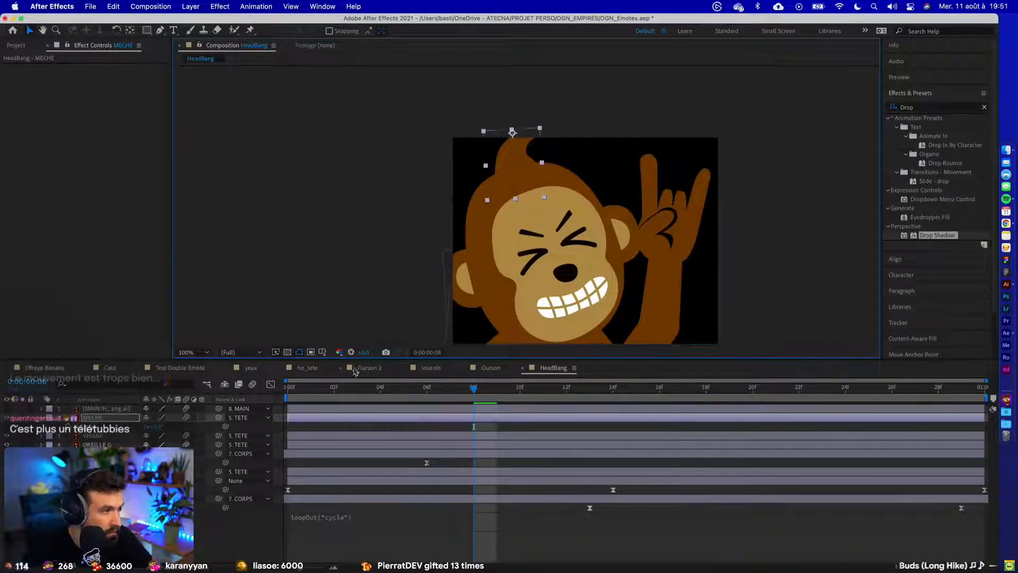
key("space")
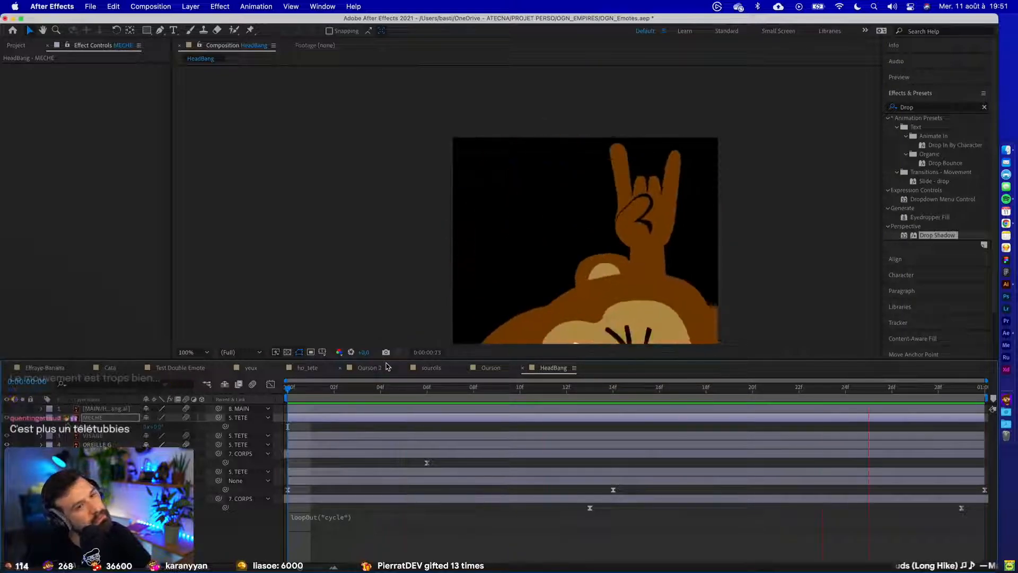
key("space")
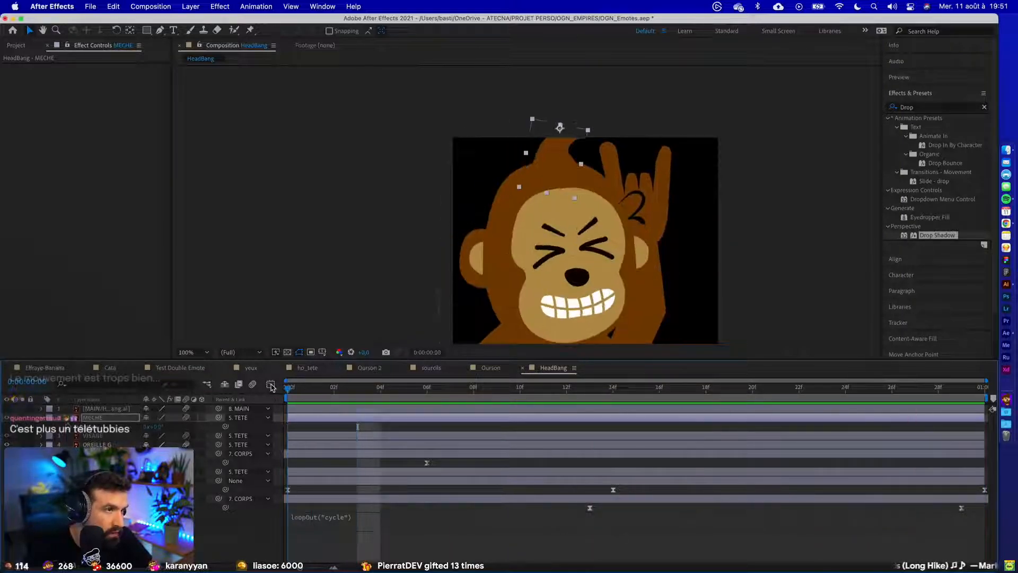
- Move MECHE's anchor point down to the strand's base, test a rotation at frame 11, and undo the rotation
key("y")
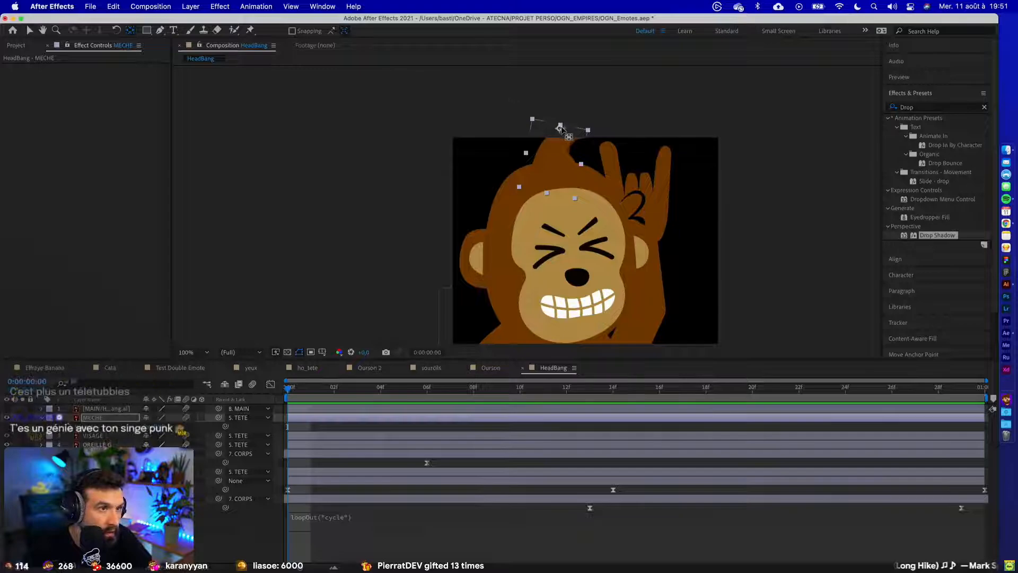
left_click_drag(561, 127, 555, 169)
left_click_drag(291, 392, 542, 418)
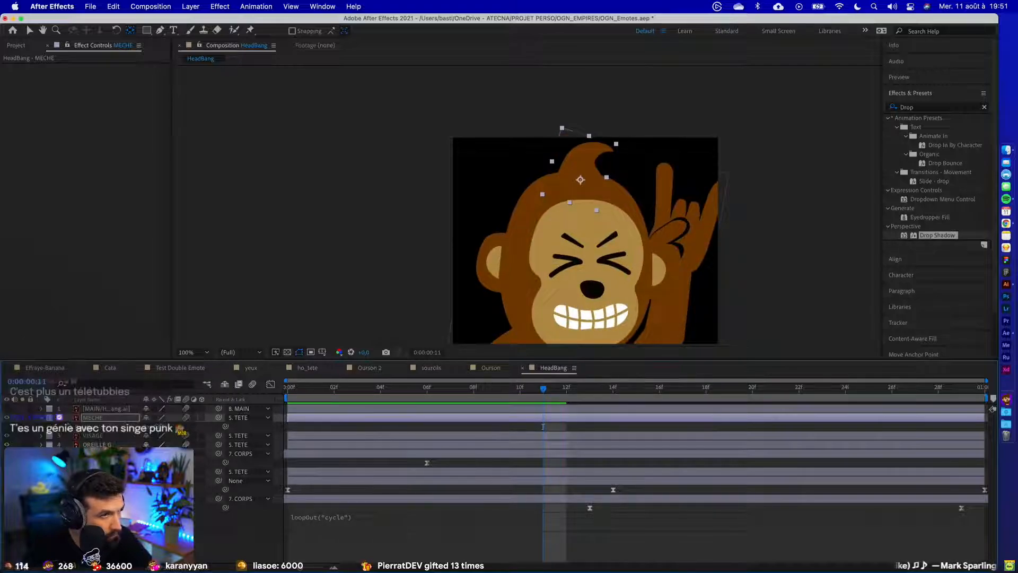
left_click_drag(155, 426, 163, 427)
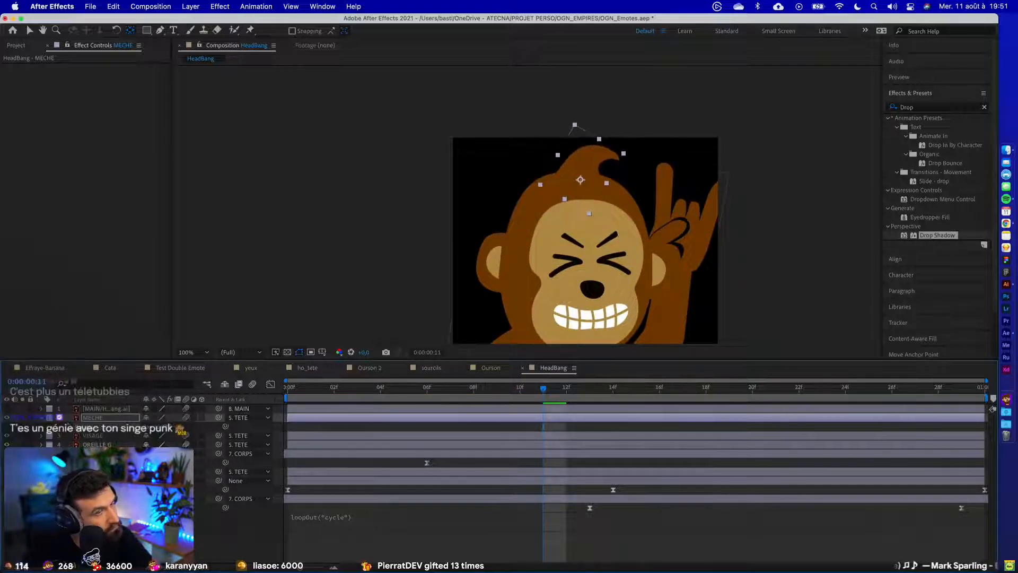
key("super+z")
- Try MECHE's anchor point at the strand's lower-left base and out beside the head, testing and undoing a rotation for each
left_click_drag(586, 183, 568, 193)
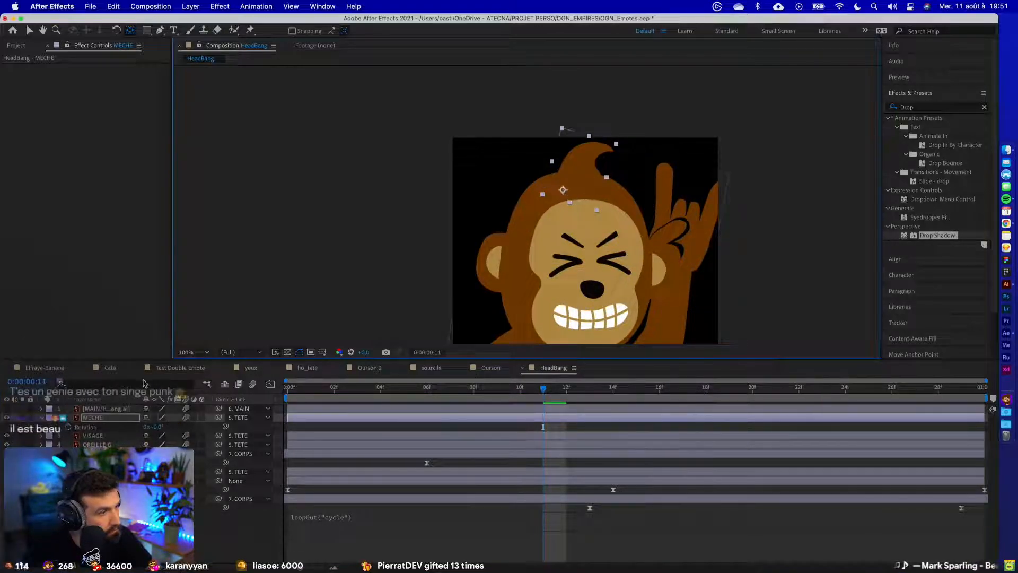
mouse_move(158, 427)
left_mouse_down()
mouse_move(223, 418)
mouse_move(170, 429)
left_mouse_up()
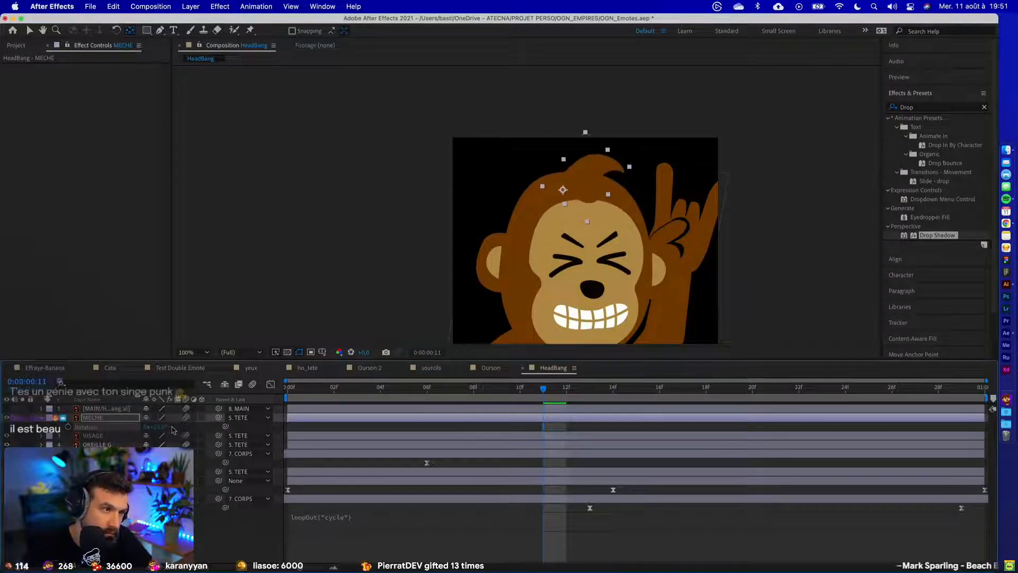
key("super+z")
left_click_drag(564, 191, 576, 183)
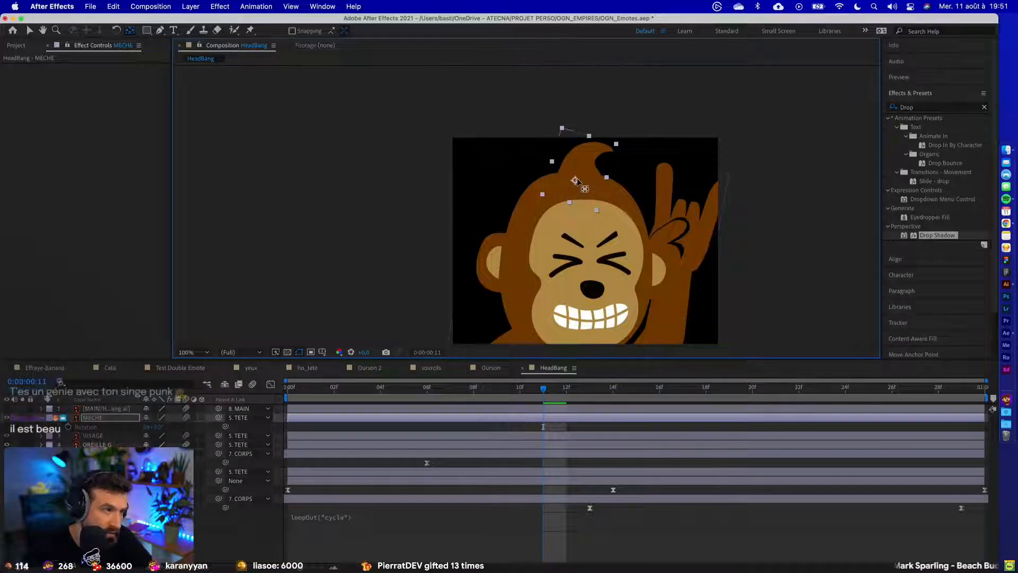
left_click_drag(158, 427, 181, 425)
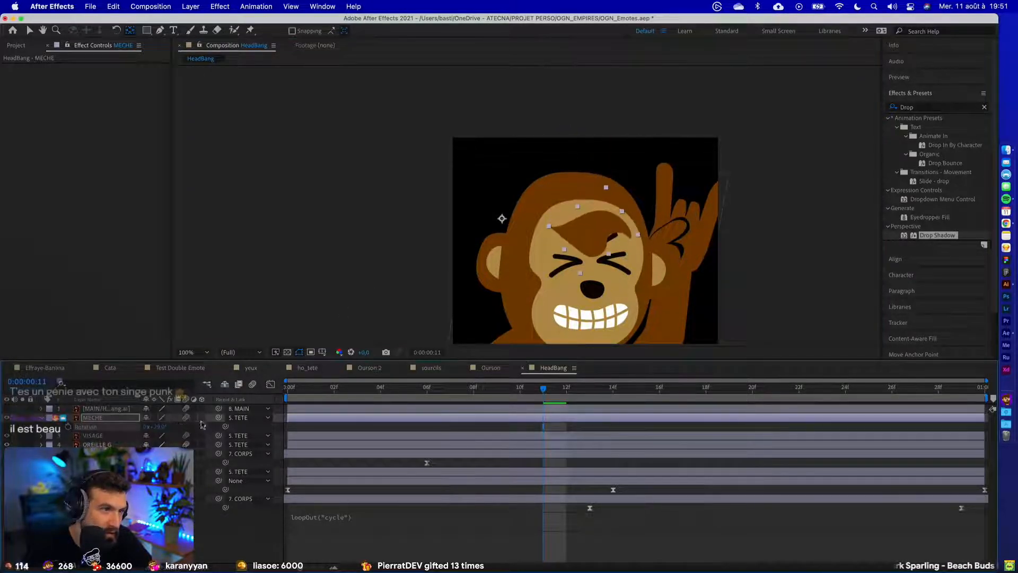
key("super+z")
- Try MECHE's anchor point at the strand's neck and lower near the hairline, testing and undoing a rotation for each
left_click_drag(502, 219, 574, 177)
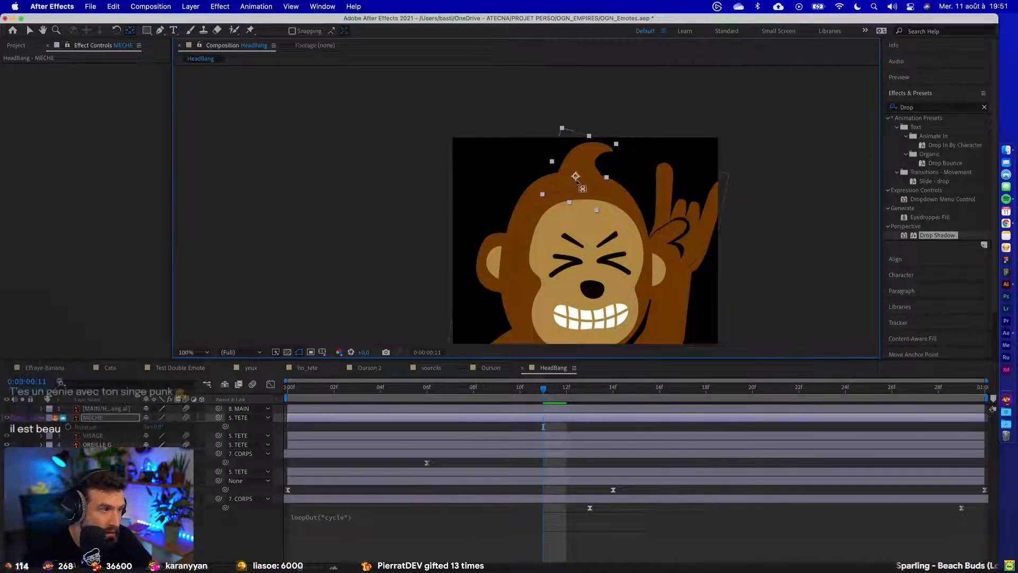
left_click_drag(158, 427, 176, 426)
key("super+z")
left_click_drag(580, 181, 581, 186)
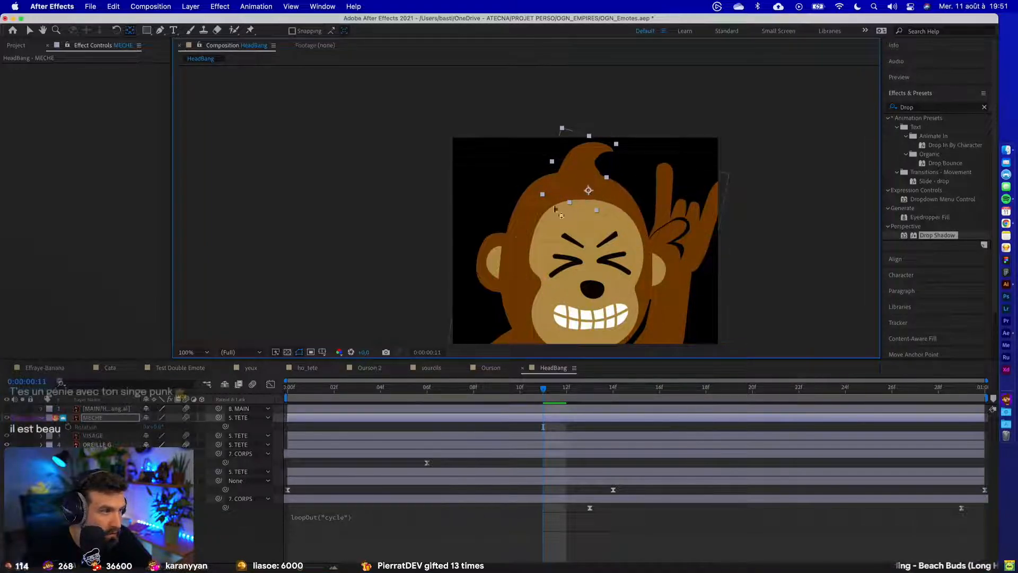
left_click_drag(159, 427, 187, 427)
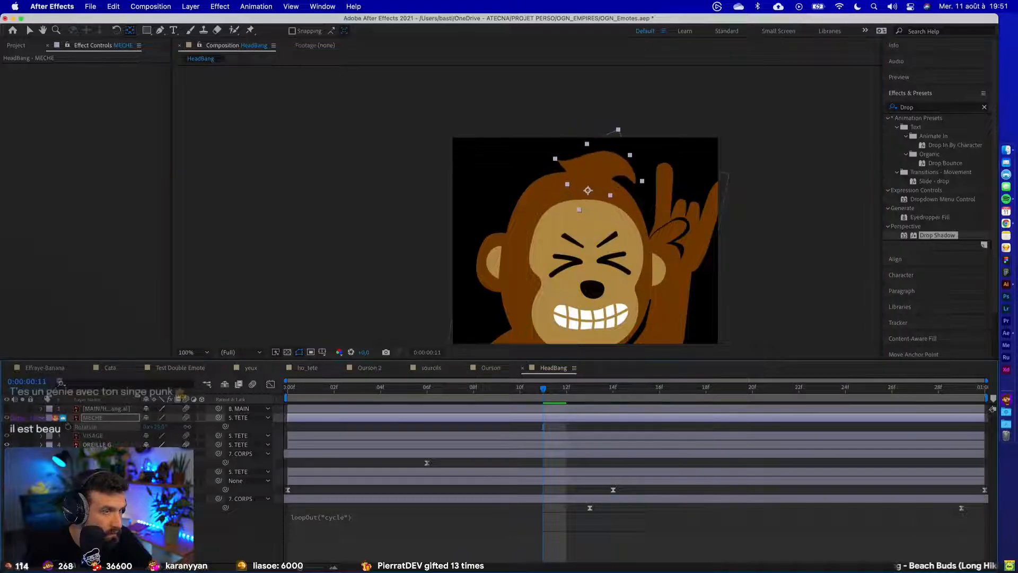
key("super+z")
- Test MECHE's rotation around an anchor point at the strand's left edge, then shift the anchor point inward to the neck of the strand
left_click_drag(587, 190, 583, 191)
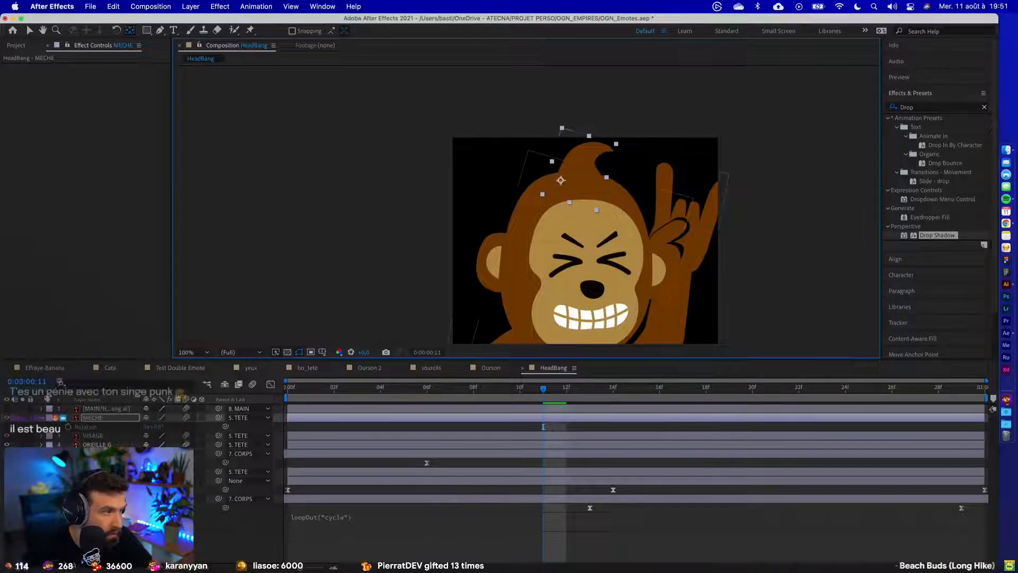
mouse_move(161, 427)
left_mouse_down()
mouse_move(175, 427)
mouse_move(166, 431)
left_mouse_up()
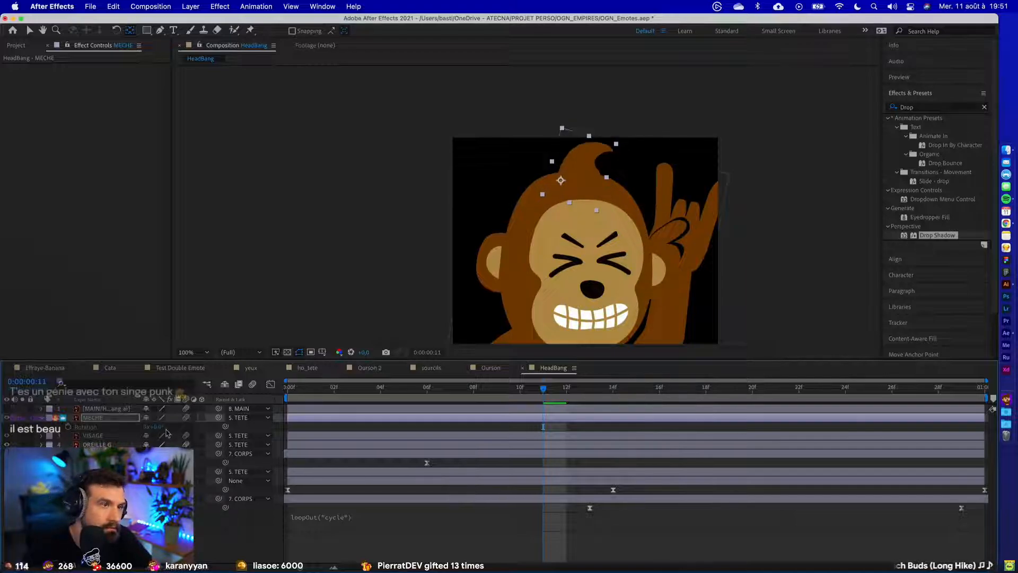
left_click_drag(563, 183, 572, 183)
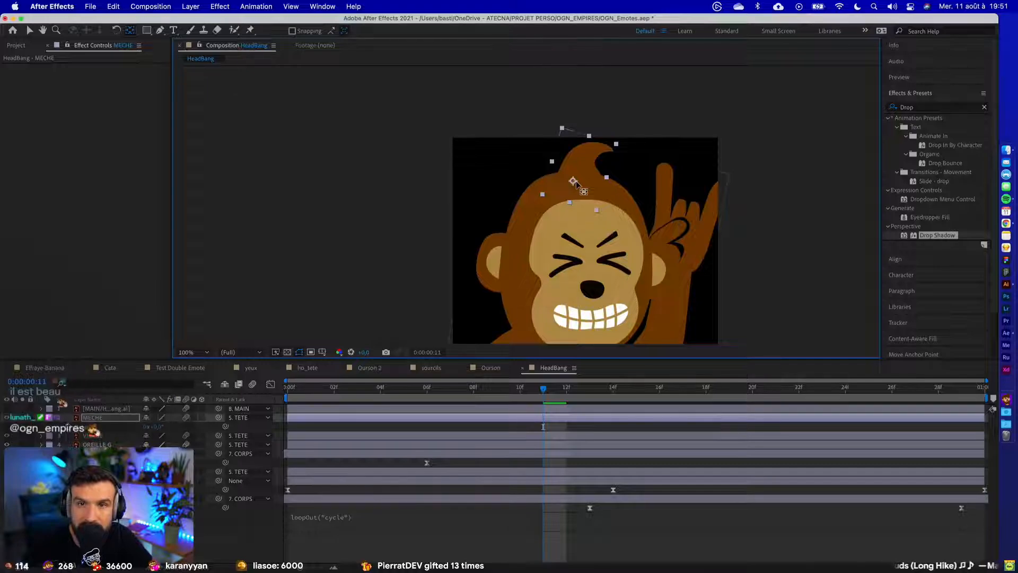
- Save the project and switch to the HeadBang.ai artwork in Illustrator
key("super+s")
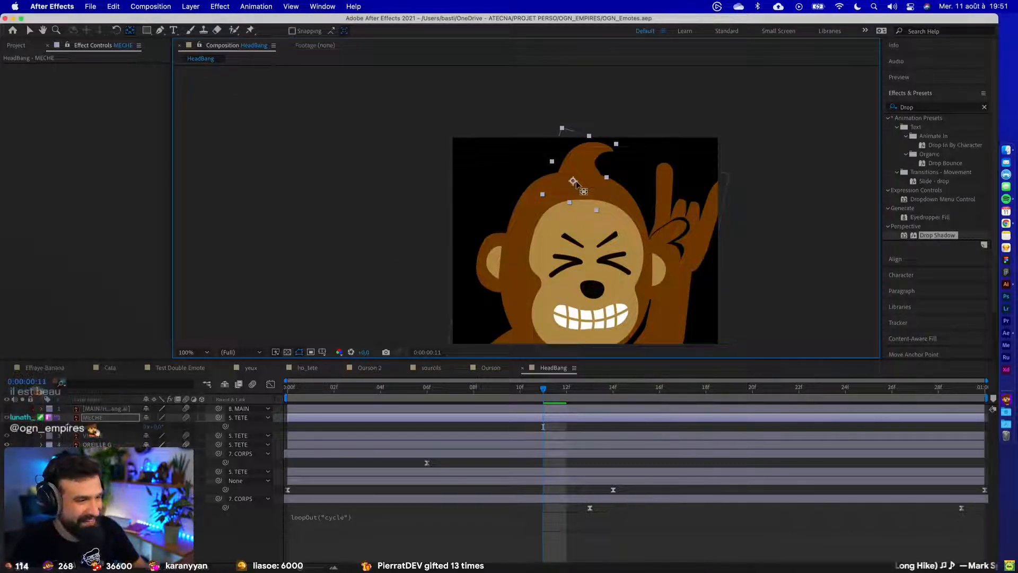
key("ctrl+Left")
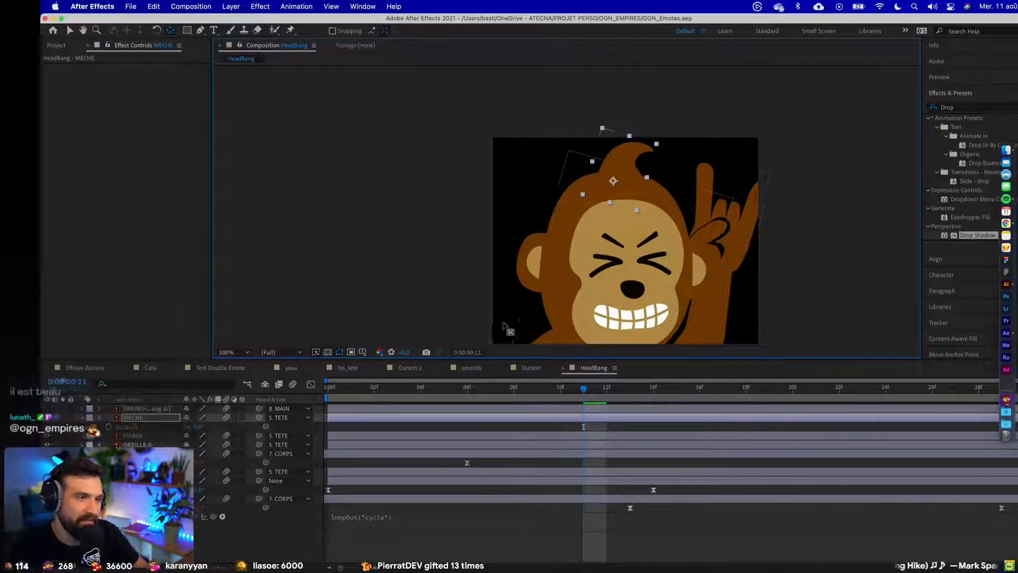
key("ctrl+Right")
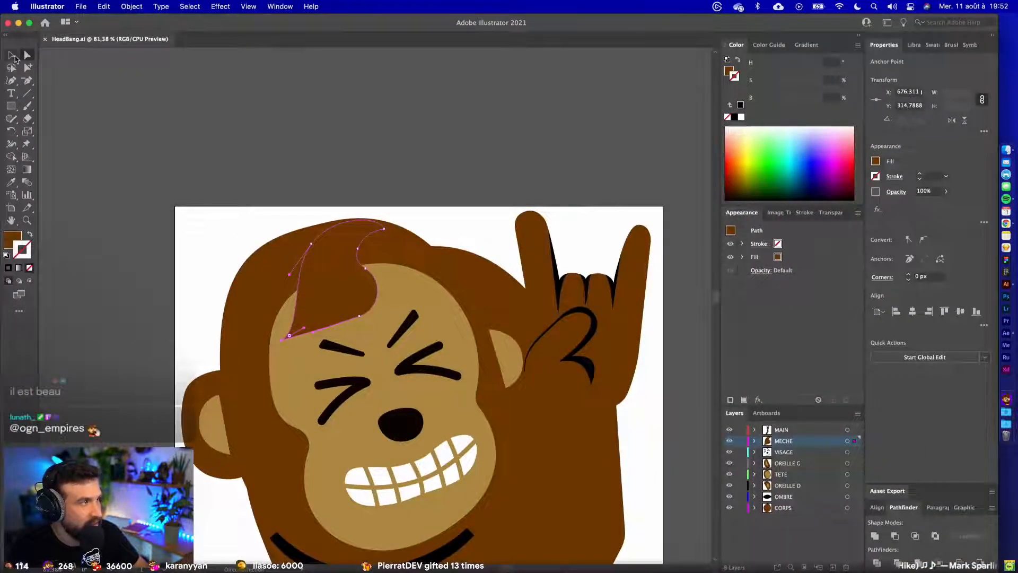
- Try rotating the MECHE strand path in Illustrator, deselect it, and undo the rotation
left_click(11, 54)
left_click(348, 265)
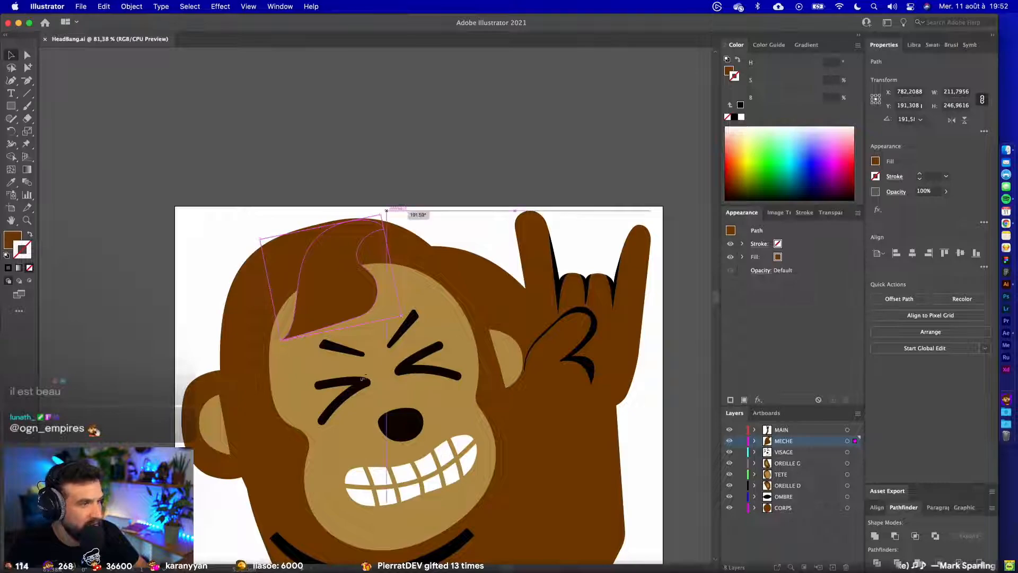
left_click_drag(363, 377, 257, 393)
left_click(413, 190)
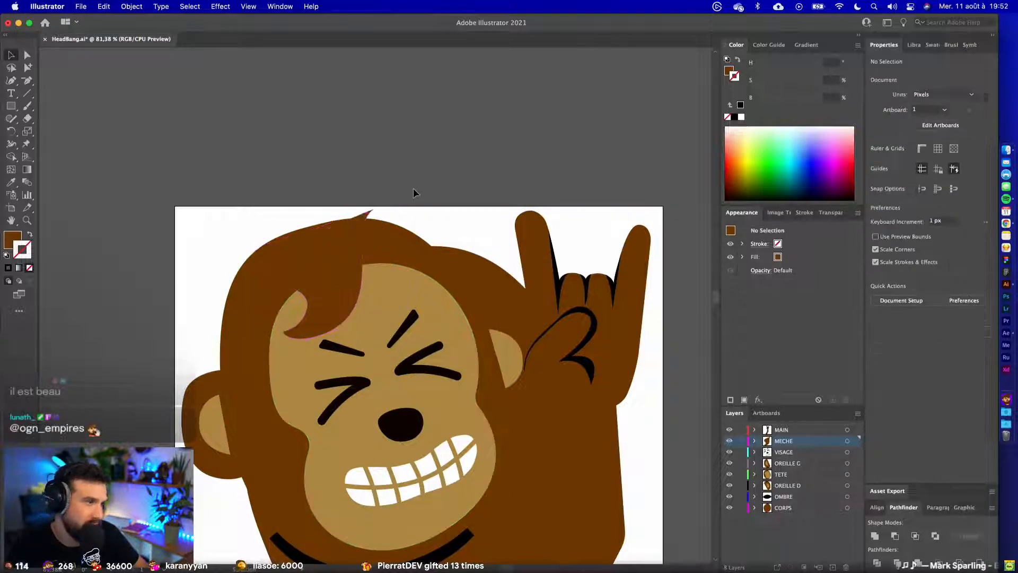
key("super+z")
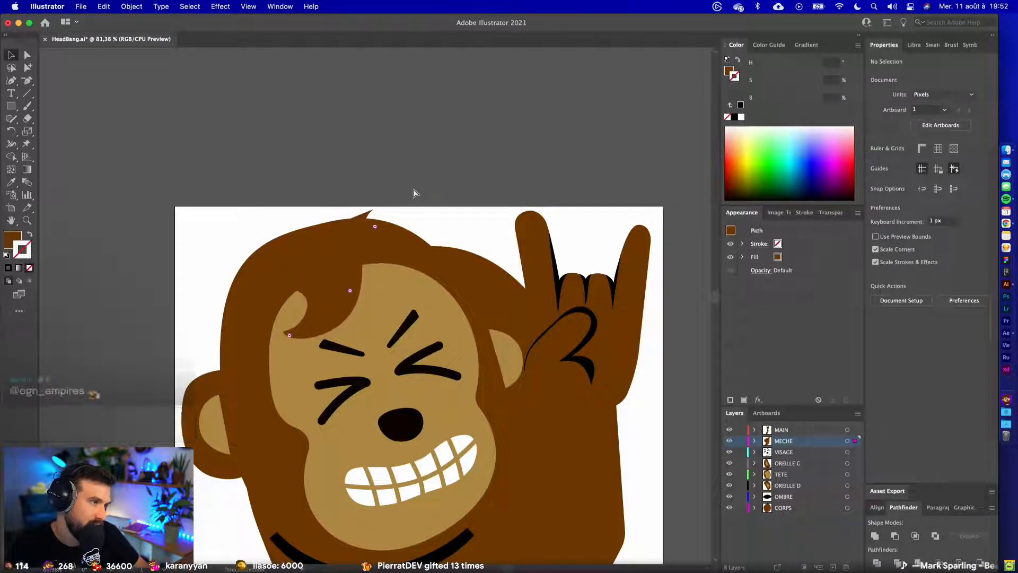
key("super+z")
- Switch back to After Effects, fit the whole HeadBang composition in the viewer, and preview the loop
key("ctrl+Left")
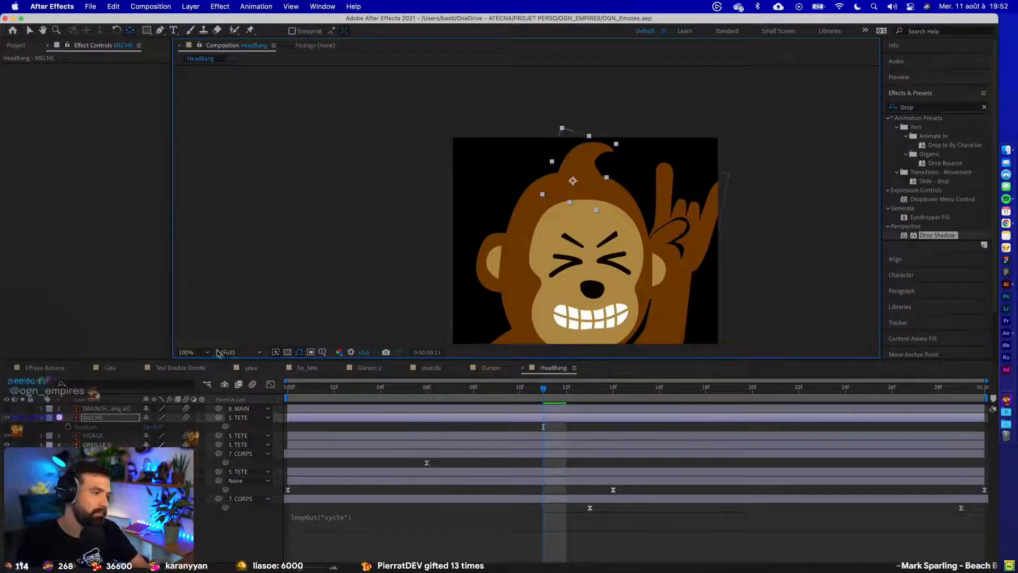
left_click(199, 355)
left_click(208, 374)
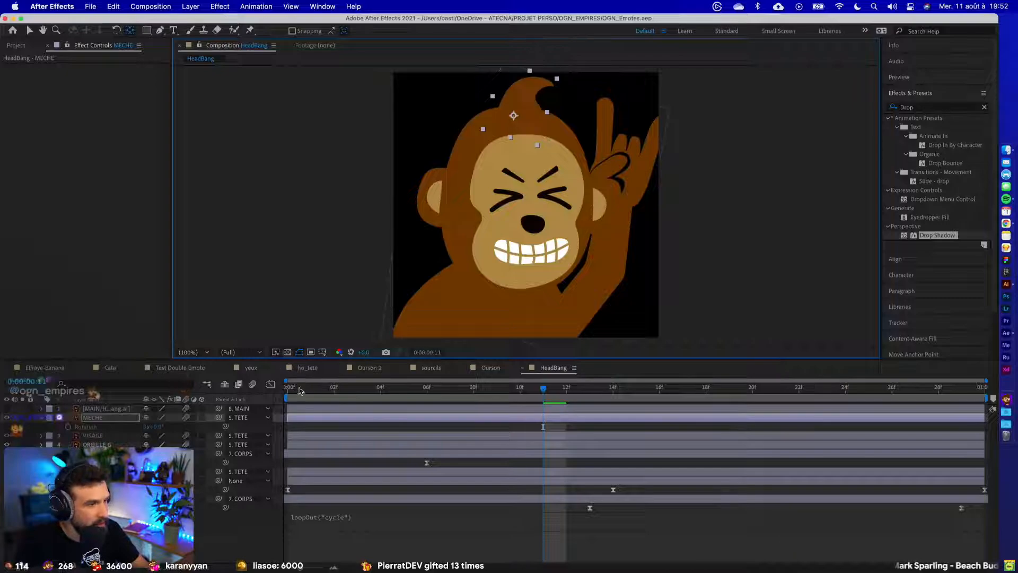
key("space")
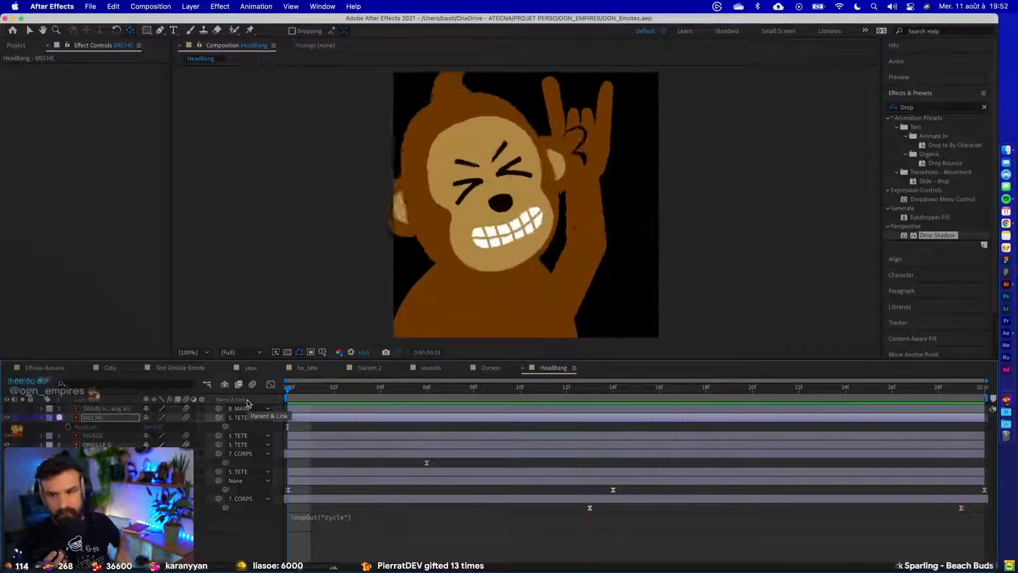
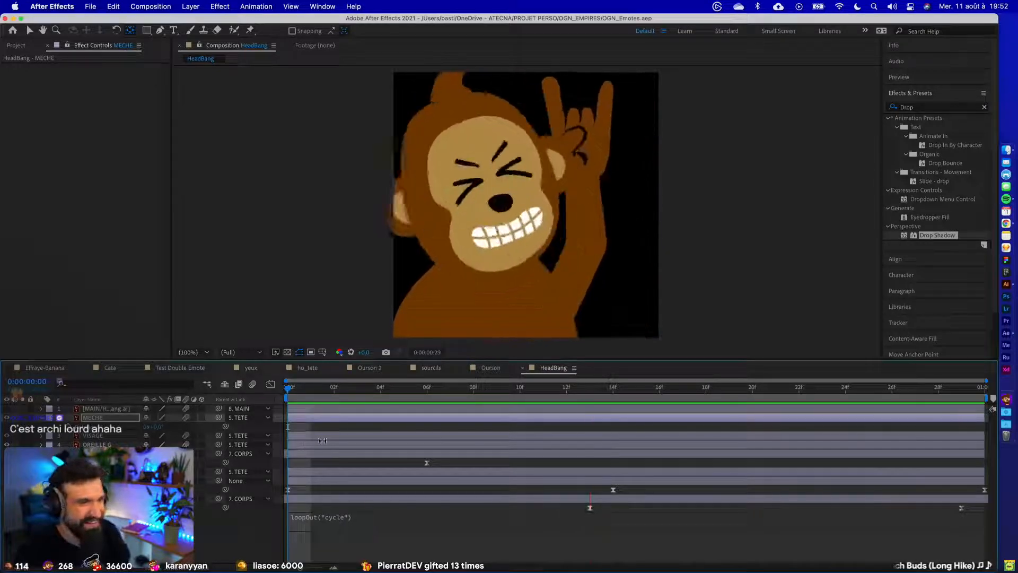
key("space")
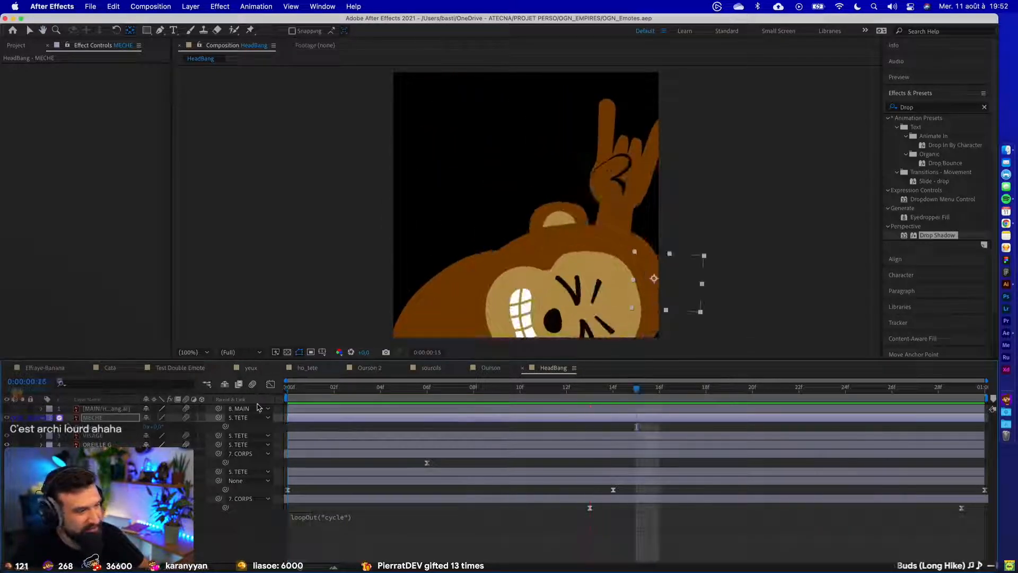
- At frame 11, add Puppet pins to the MECHE strand's tip, middle and base, and reveal their keyframes in the timeline
left_click_drag(314, 389, 553, 411)
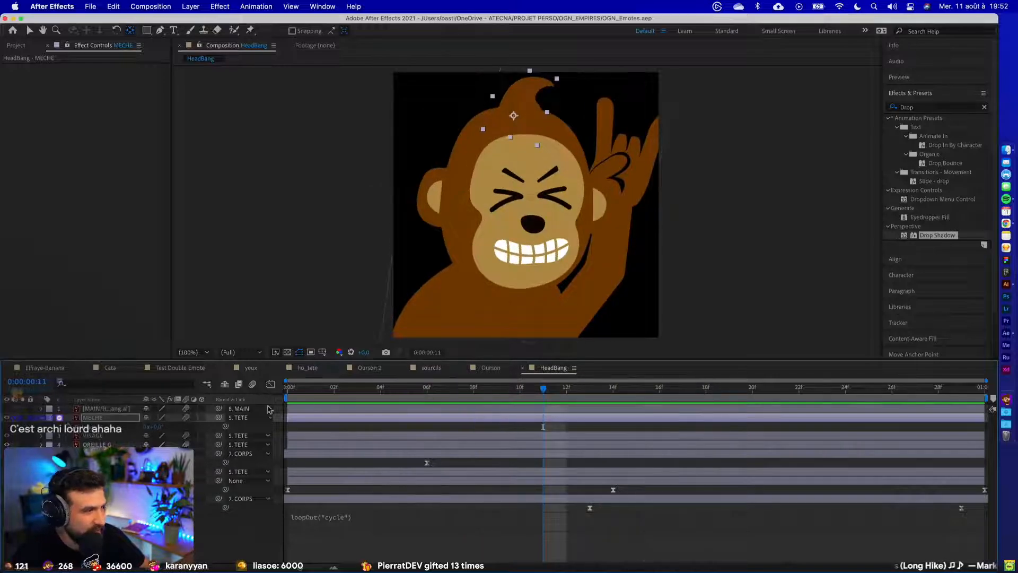
left_click(250, 31)
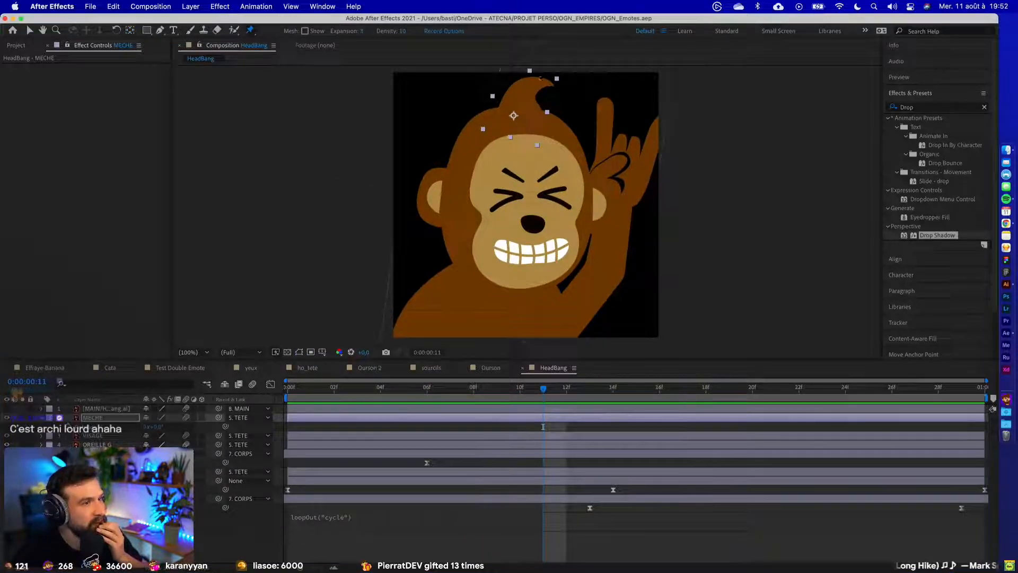
left_click(539, 83)
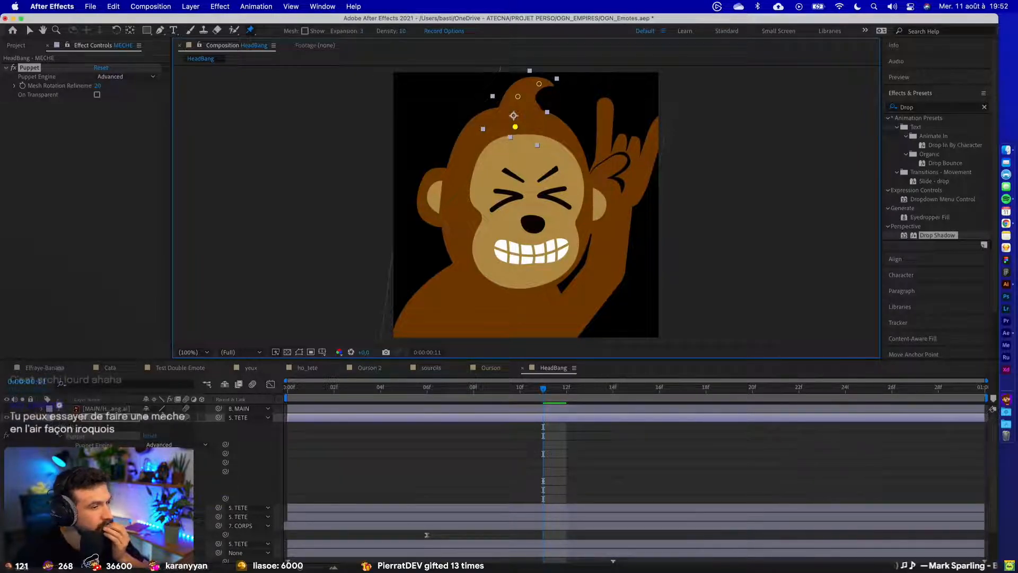
left_click(73, 480)
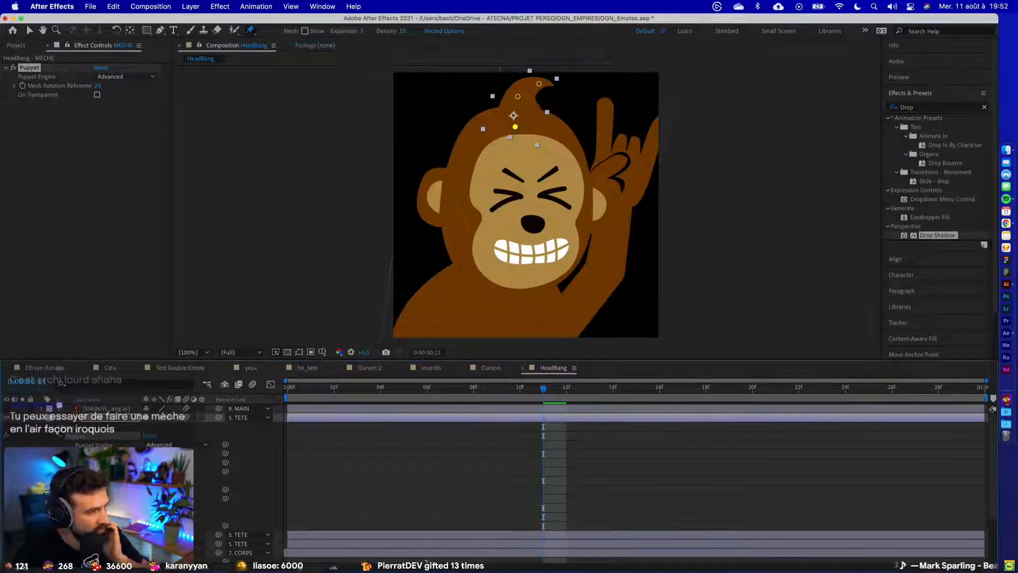
left_click(71, 480)
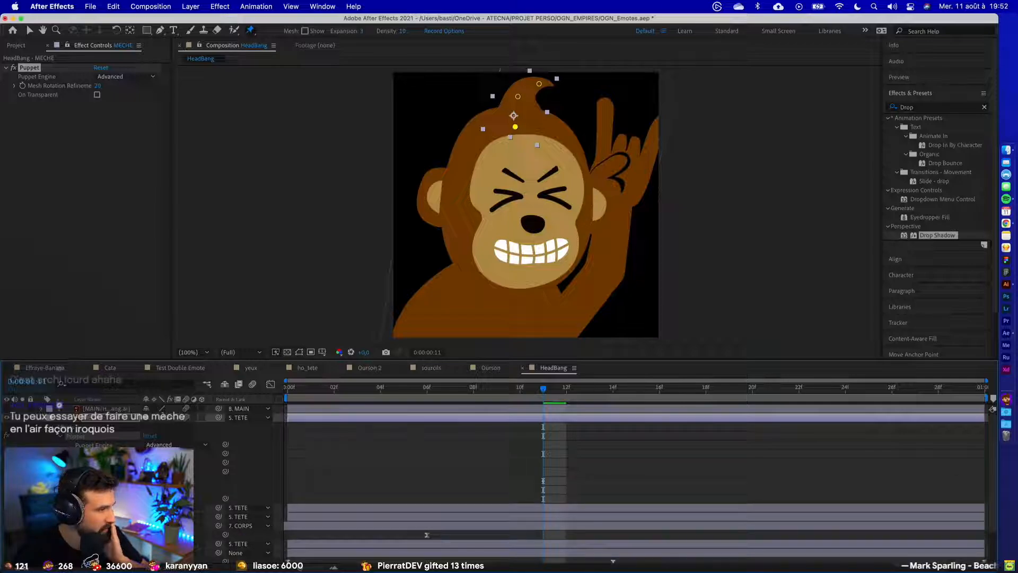
left_click(97, 419)
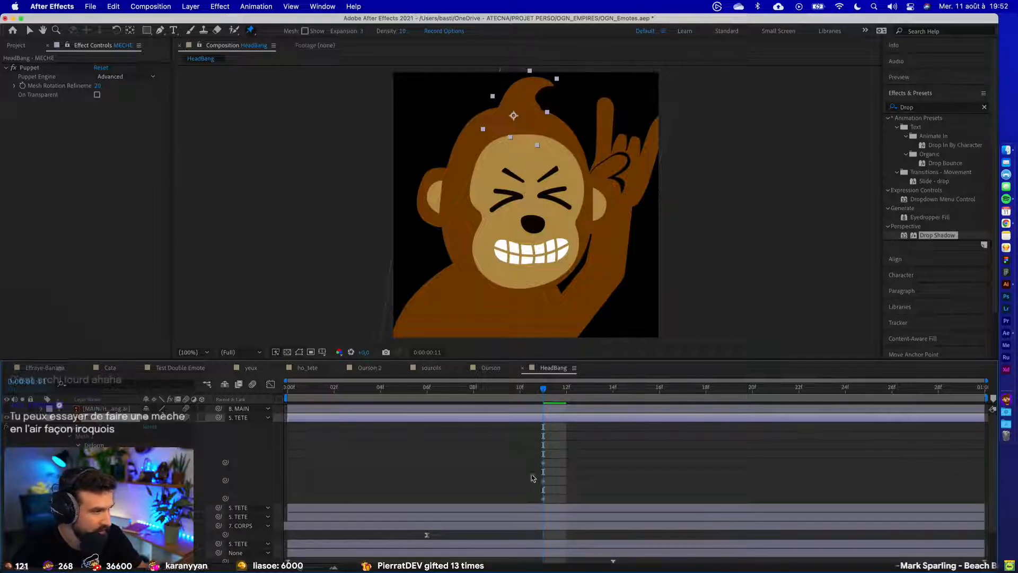
- At frame 14, pull MECHE's tip and middle puppet pins downward to bend the strand
left_click_drag(530, 390, 729, 432)
key("space")
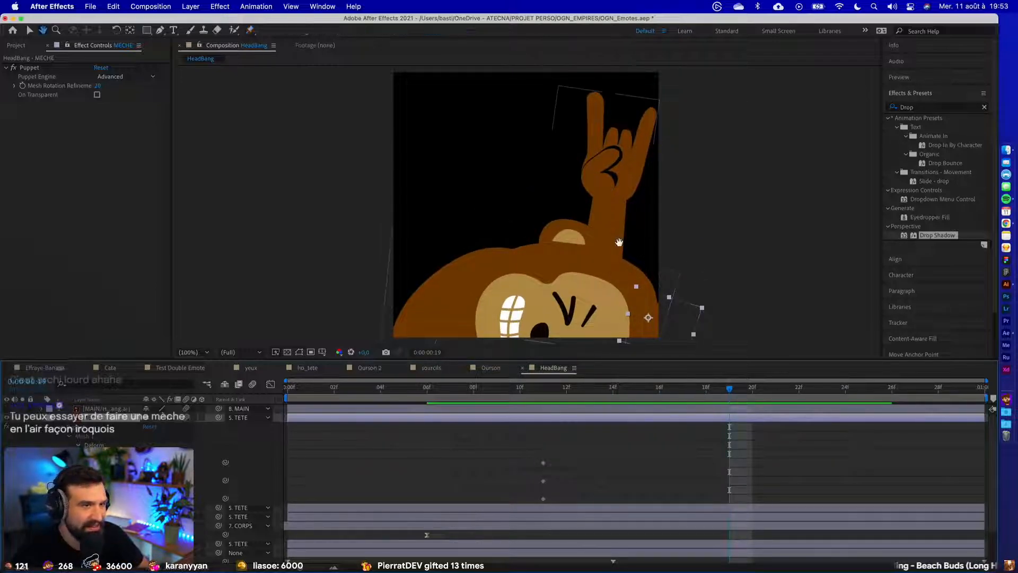
left_click_drag(620, 244, 554, 166)
left_click_drag(552, 397, 604, 393)
left_click_drag(623, 171, 619, 213)
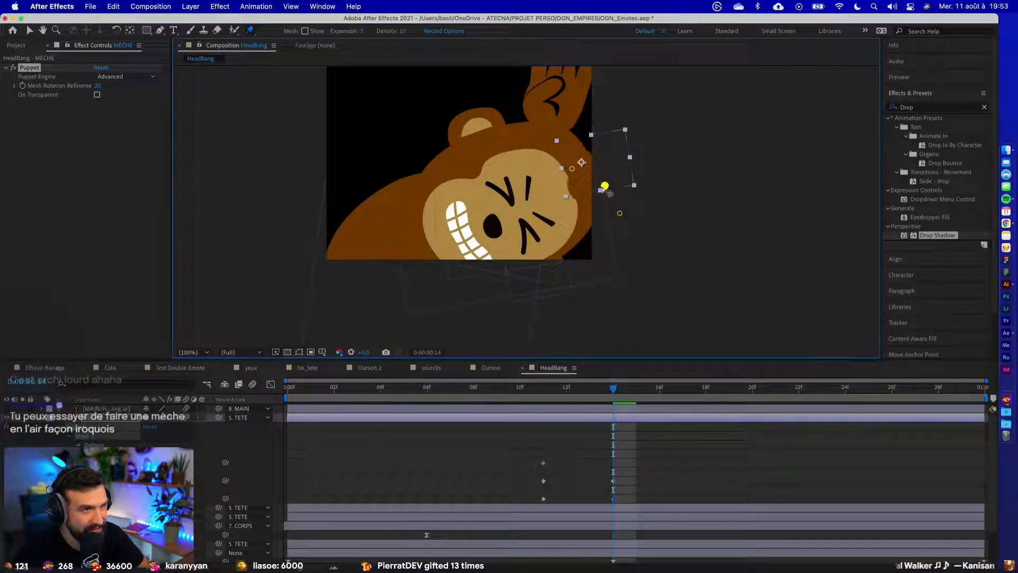
- Move MECHE's puppet pin keyframes from frame 11 to the start of the loop, and then to frame 8
left_click_drag(526, 459, 543, 500)
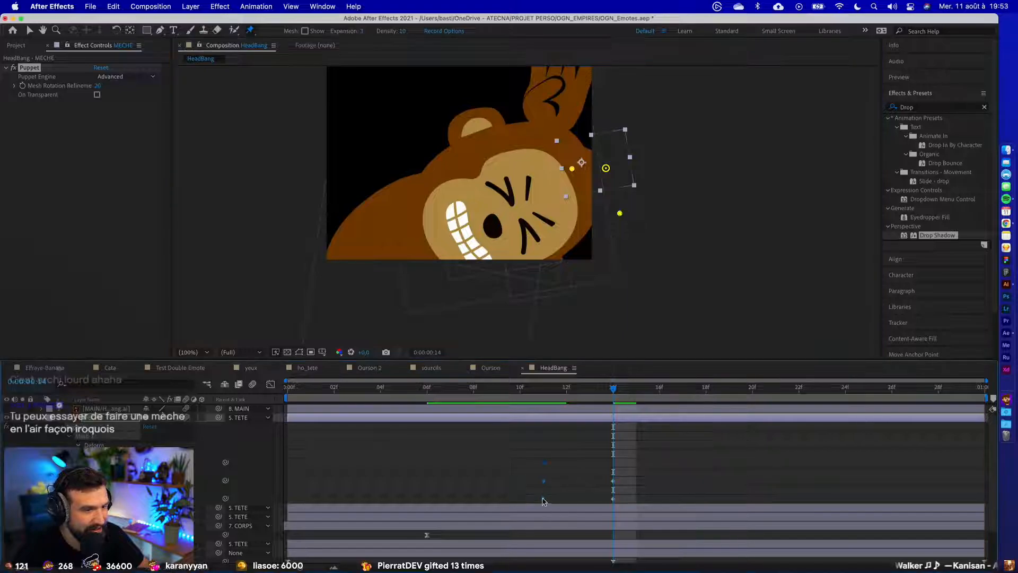
key("Home")
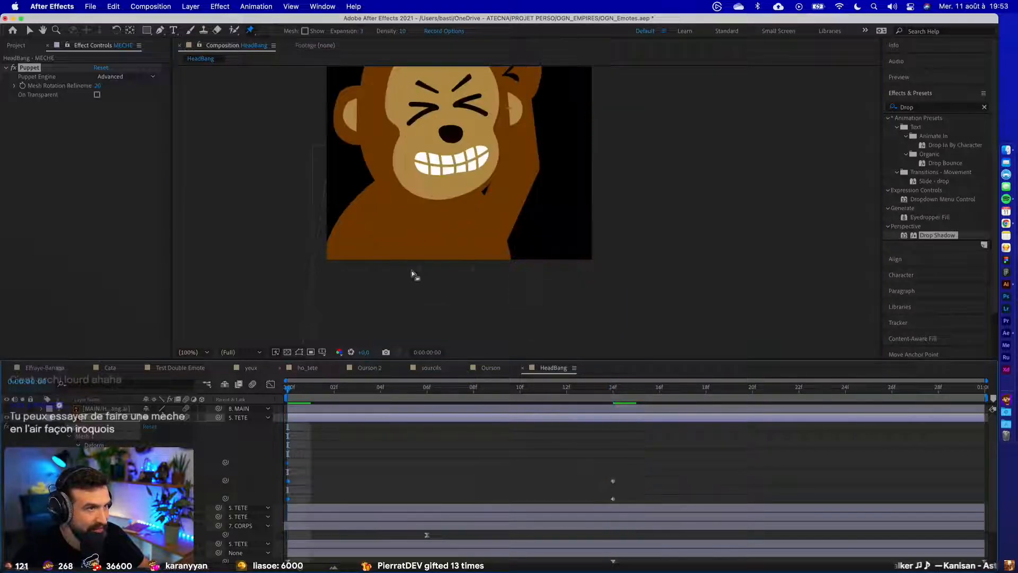
left_click_drag(413, 274, 466, 339)
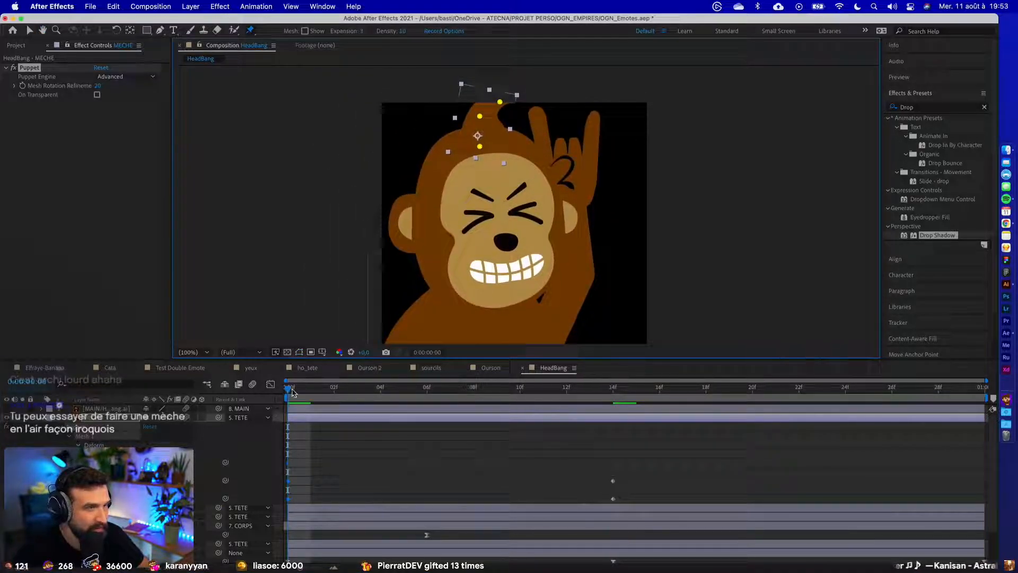
left_click_drag(293, 393, 424, 424)
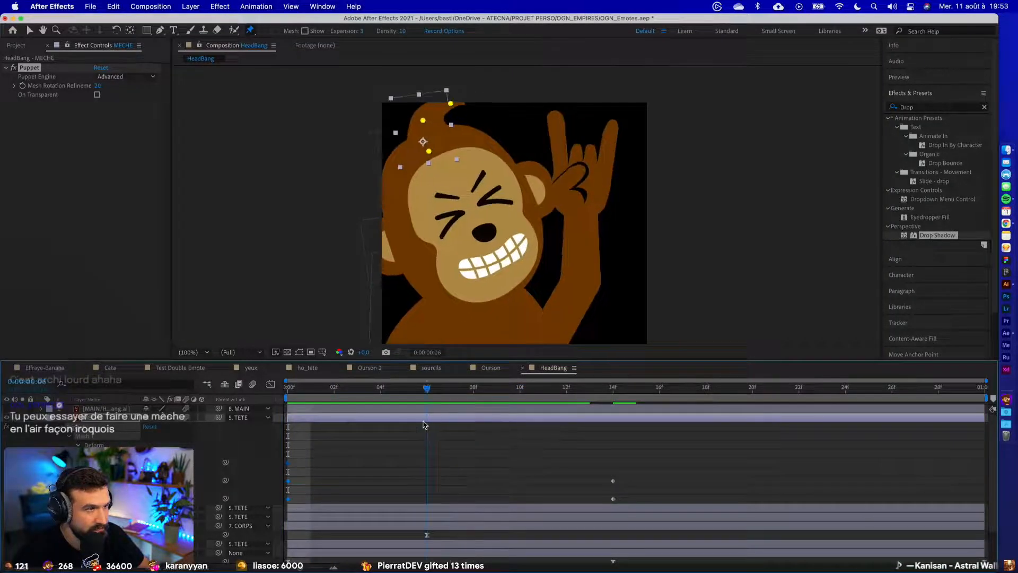
left_click_drag(289, 467, 473, 467)
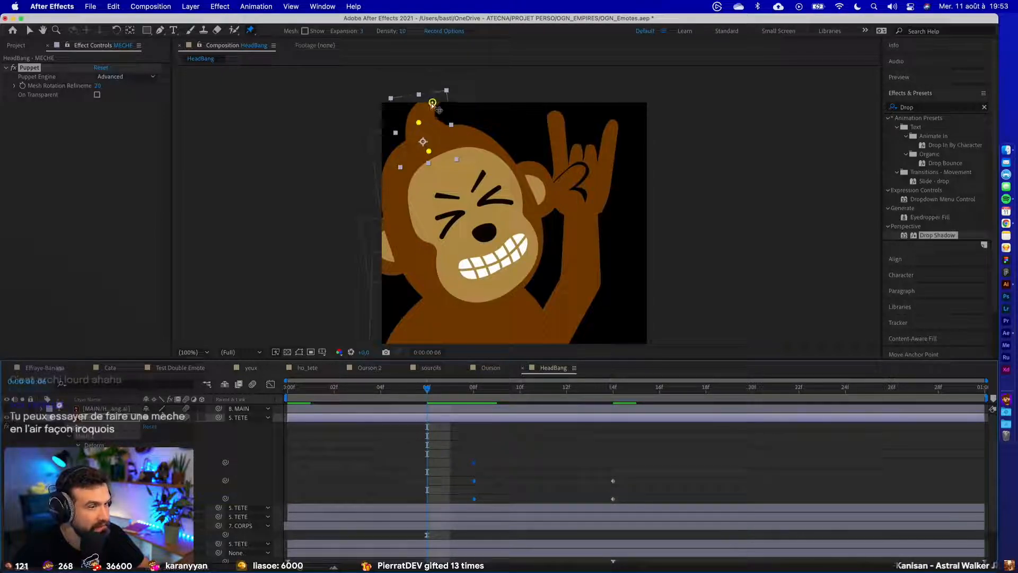
- At frame 1, bend the MECHE strand over toward the back of the head with its puppet pins, and scrub to check the motion
left_click(307, 393)
left_click(485, 94)
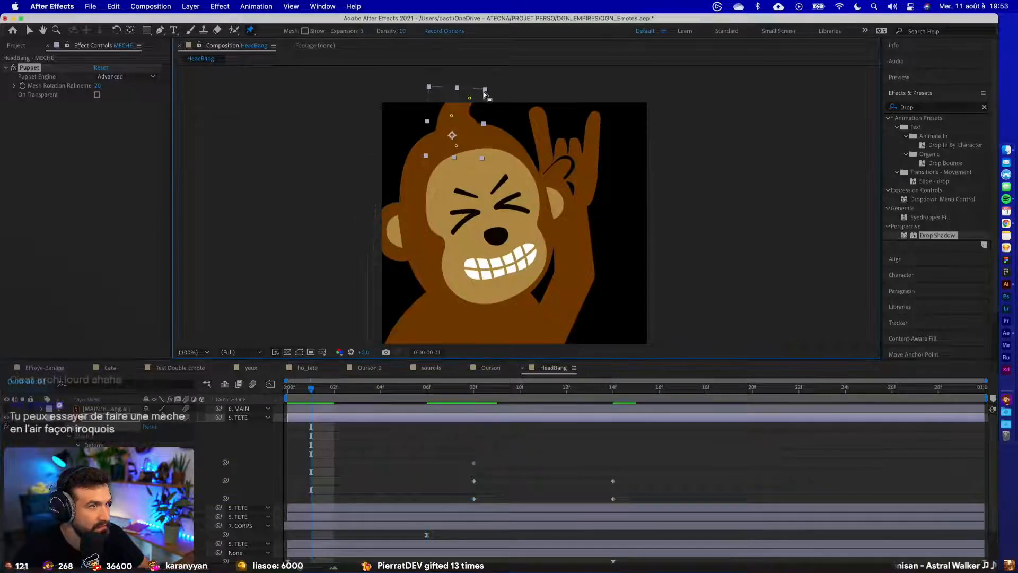
left_click_drag(469, 100, 420, 107)
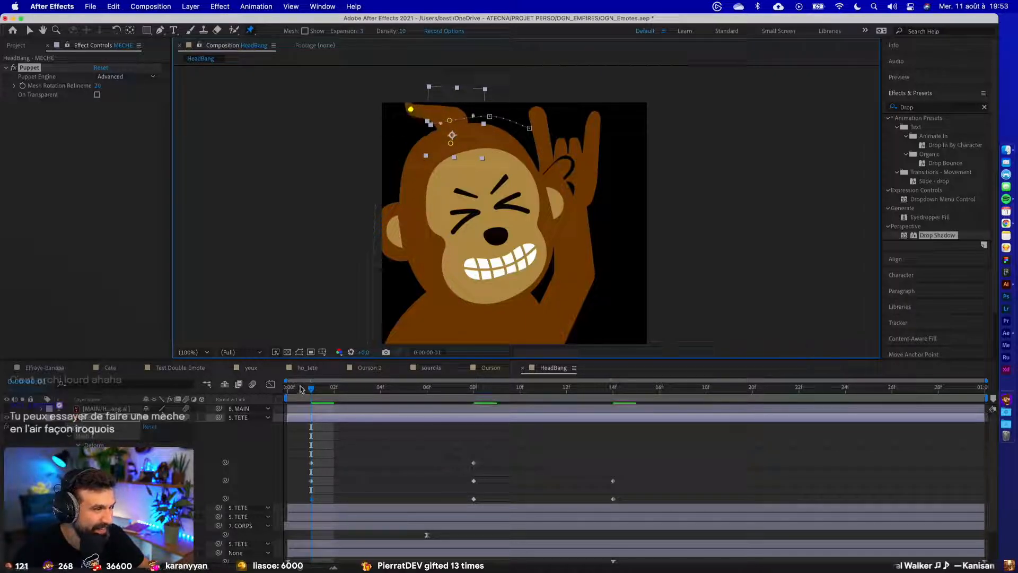
left_click_drag(310, 389, 565, 410)
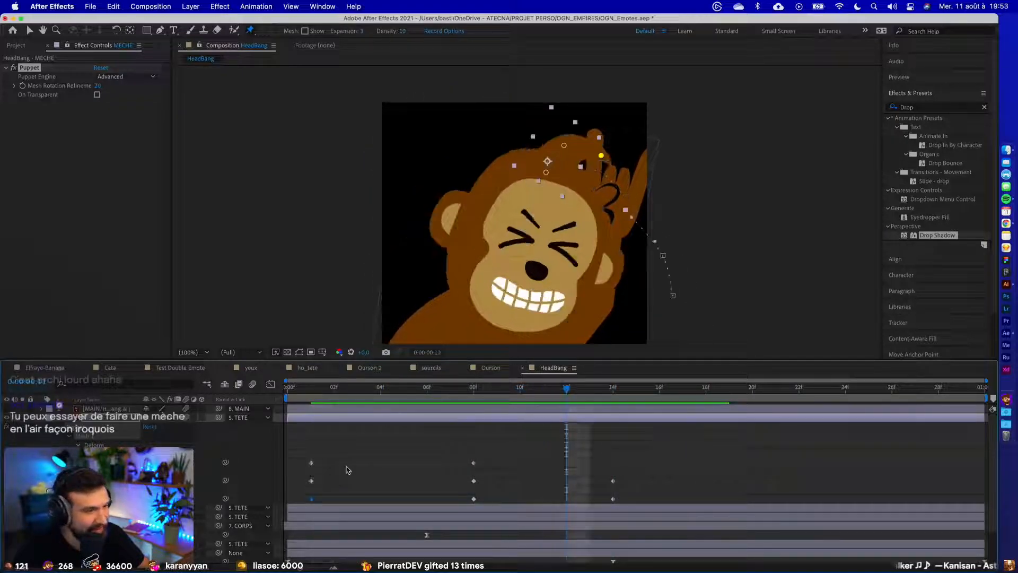
- Move MECHE's frame 1 puppet pin keyframes to frame 0 and scrub through the first frames
left_click_drag(297, 454, 281, 500)
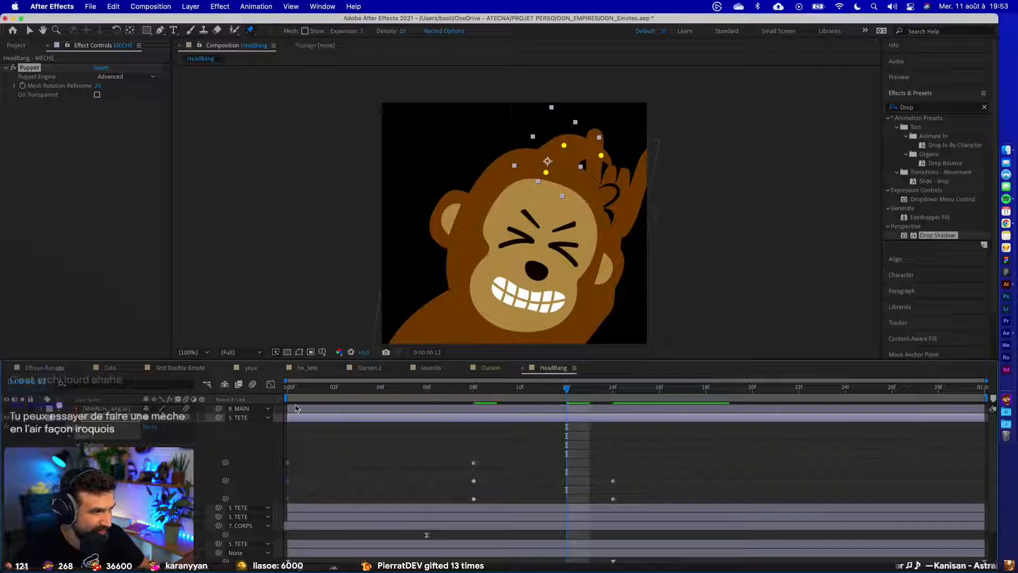
left_click(285, 391)
left_click_drag(302, 395, 348, 398)
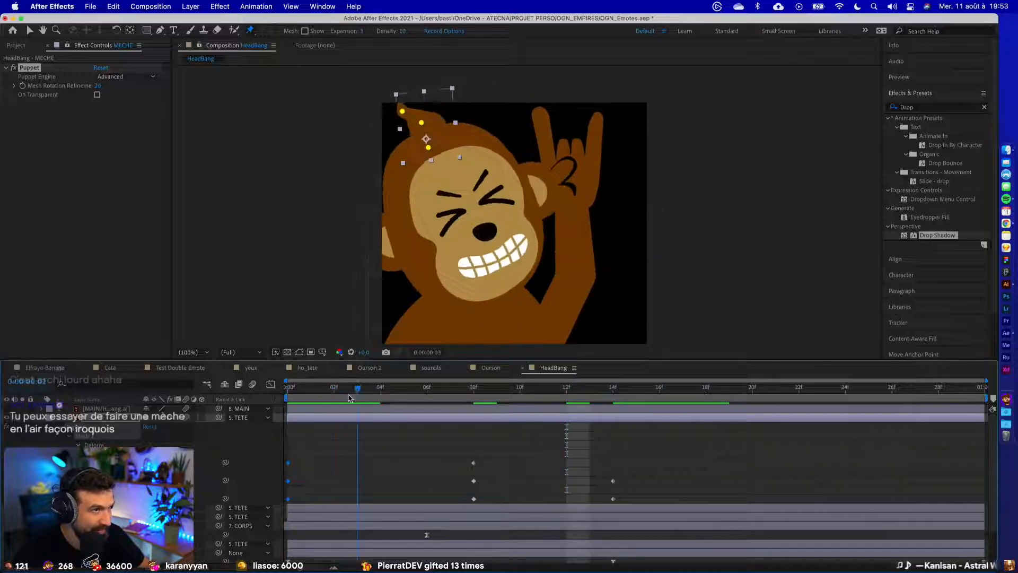
- Shift all of MECHE's puppet pin keyframes later to frames 8, 16 and 22, and preview the loop from the start
left_click_drag(464, 455, 485, 504)
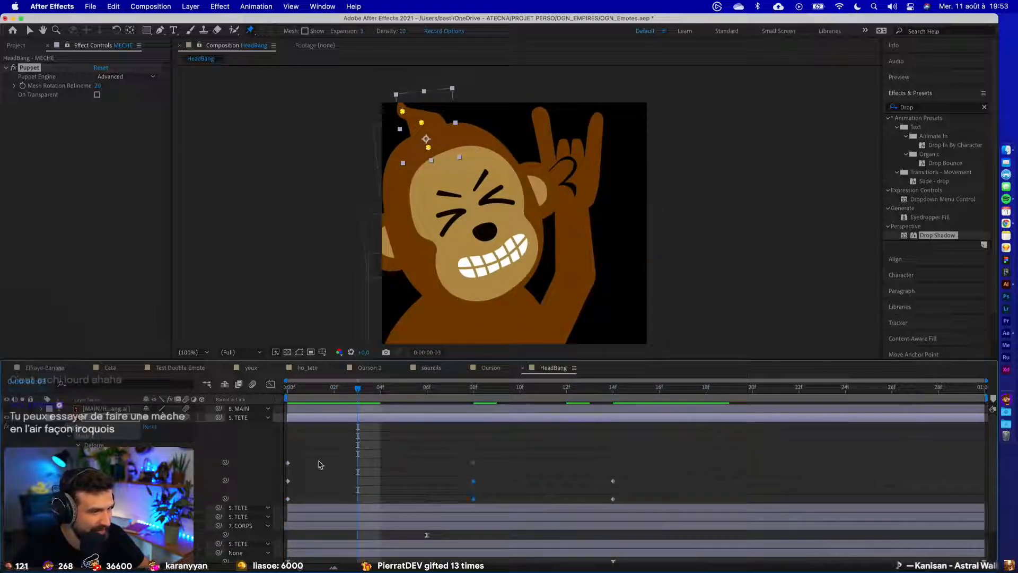
left_click_drag(287, 461, 340, 496)
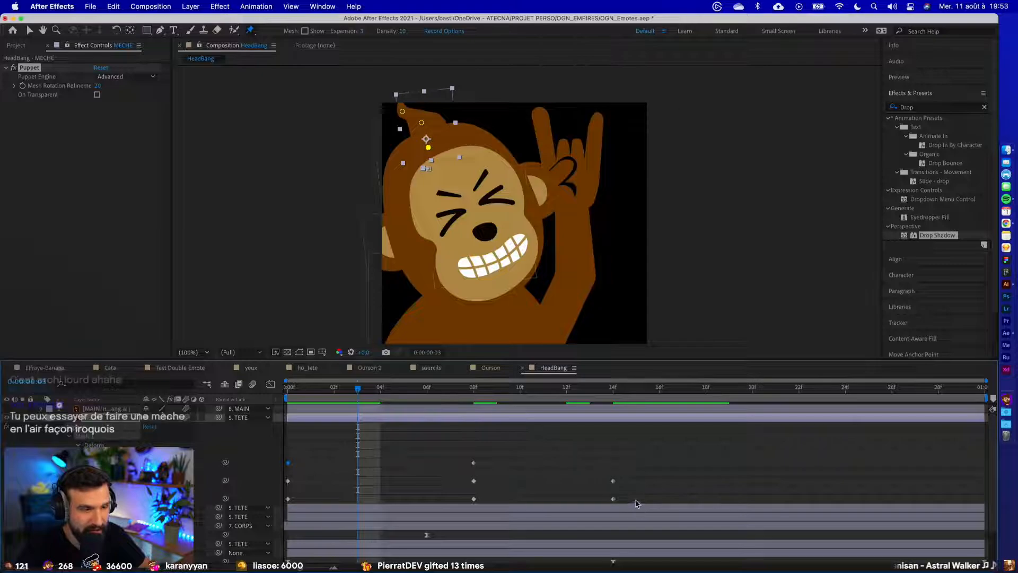
left_click_drag(636, 501, 438, 464)
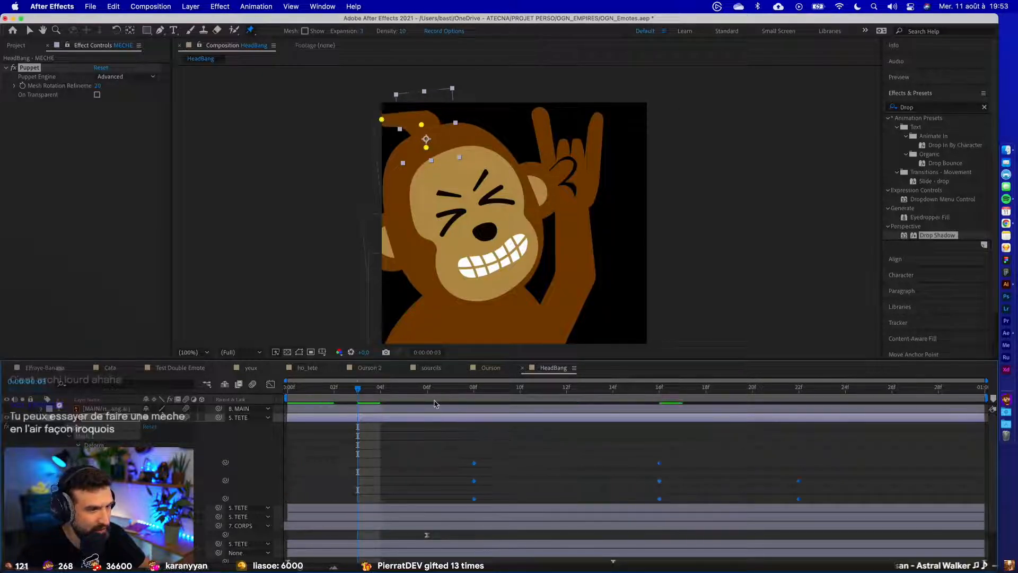
left_click_drag(425, 390, 288, 391)
key("super+z")
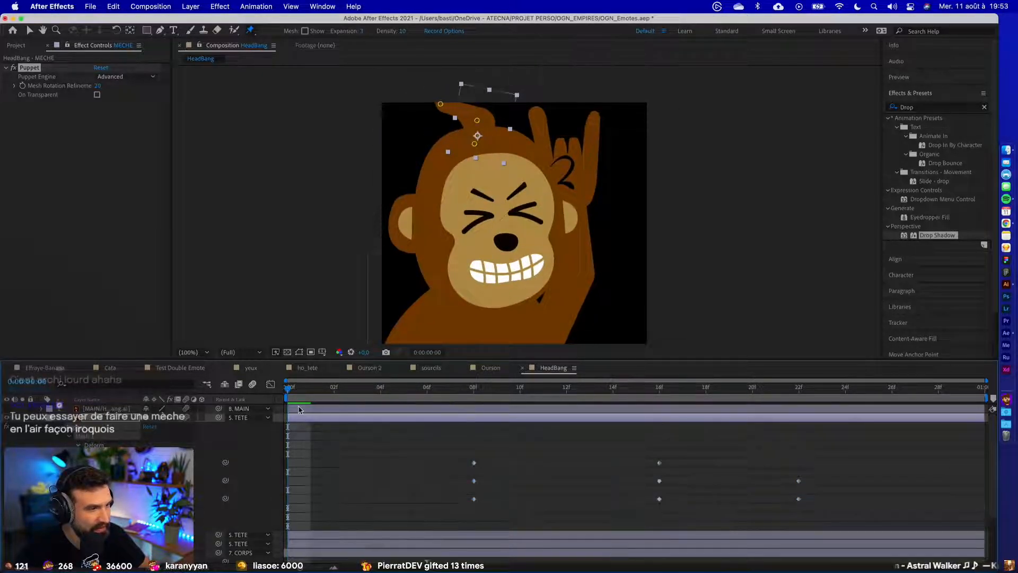
key("space")
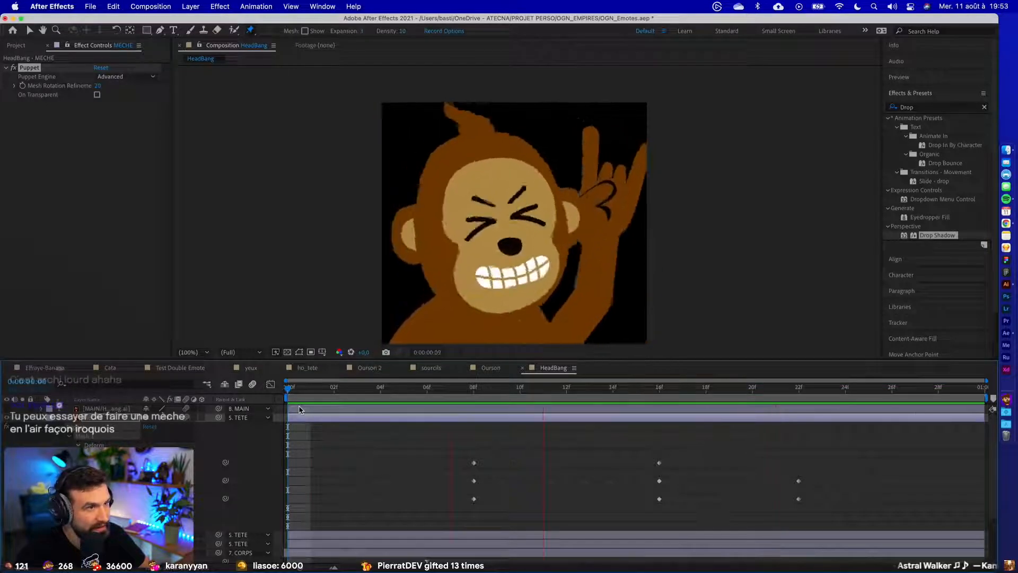
key("space")
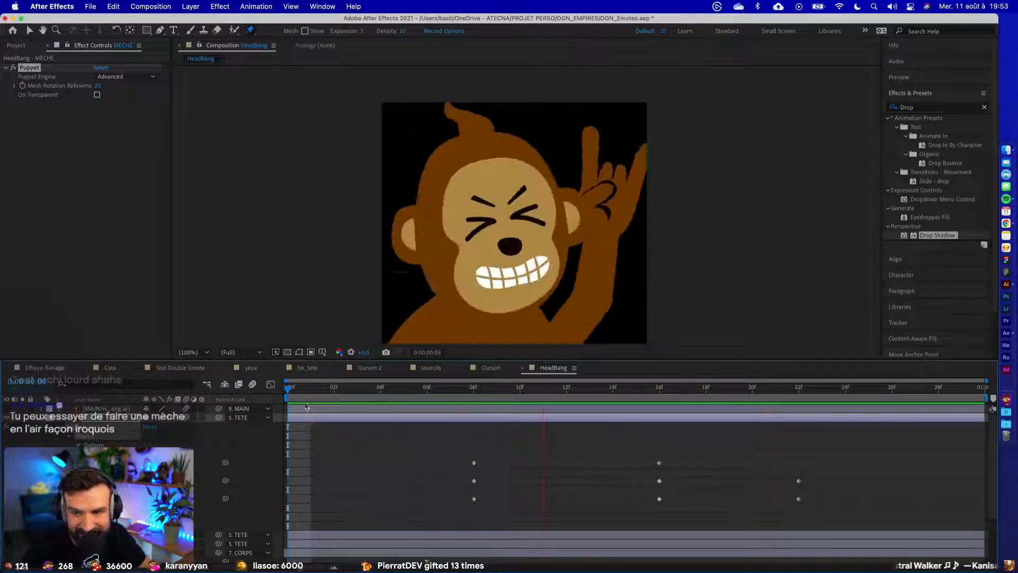
- Copy MECHE's frame 16 puppet pin keyframes to frame 0 and preview the loop
left_click(290, 390)
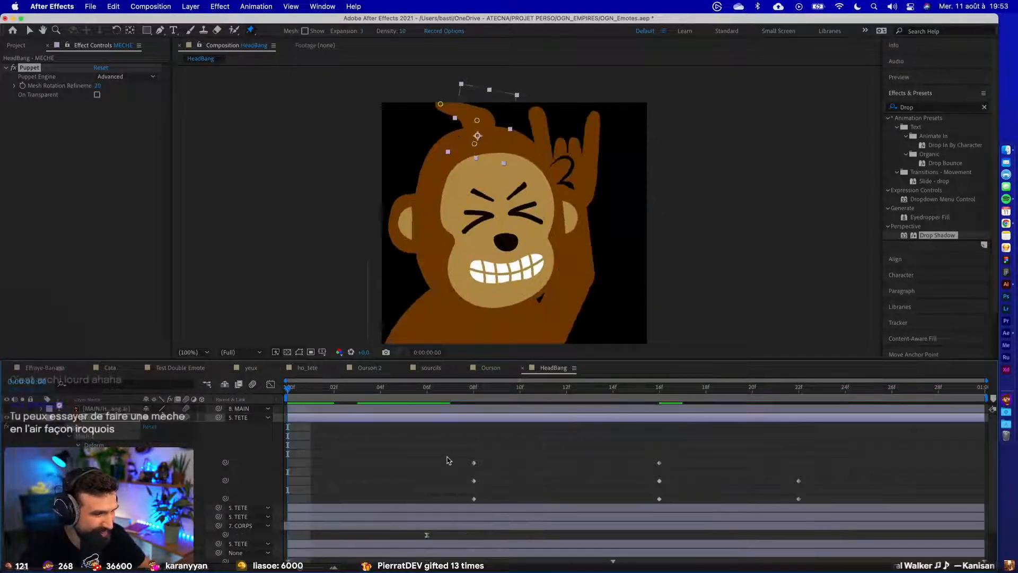
left_click_drag(648, 450, 672, 506)
key("super+v")
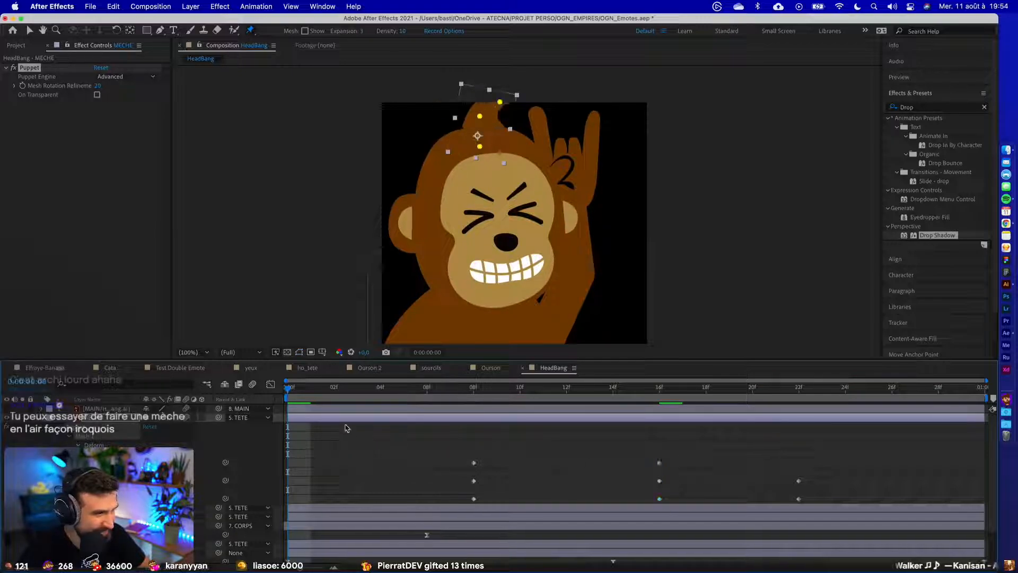
key("space")
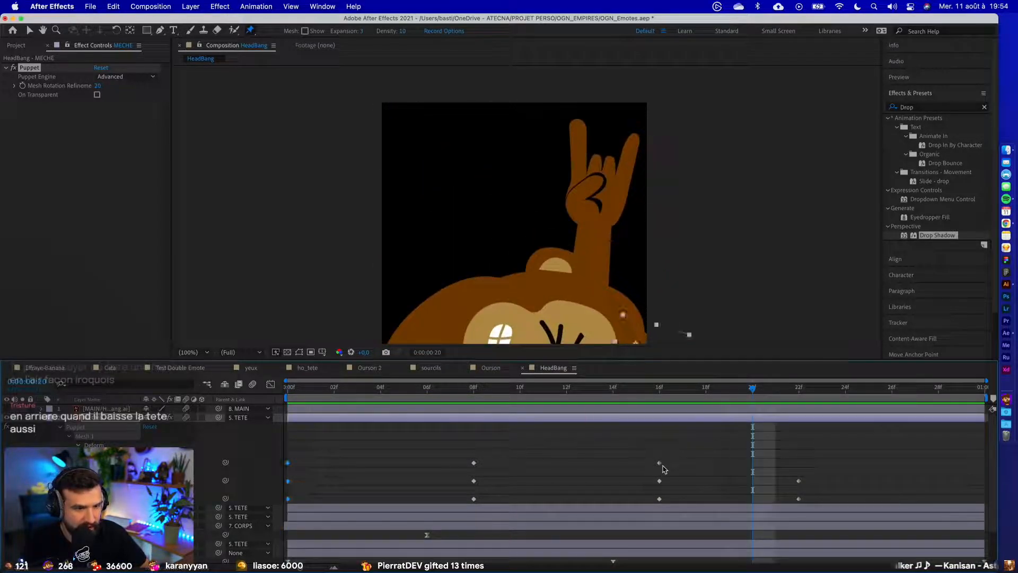
- Add the missing frame 22 keyframe on MECHE's base puppet pin, preview the loop, and save the project
key("space")
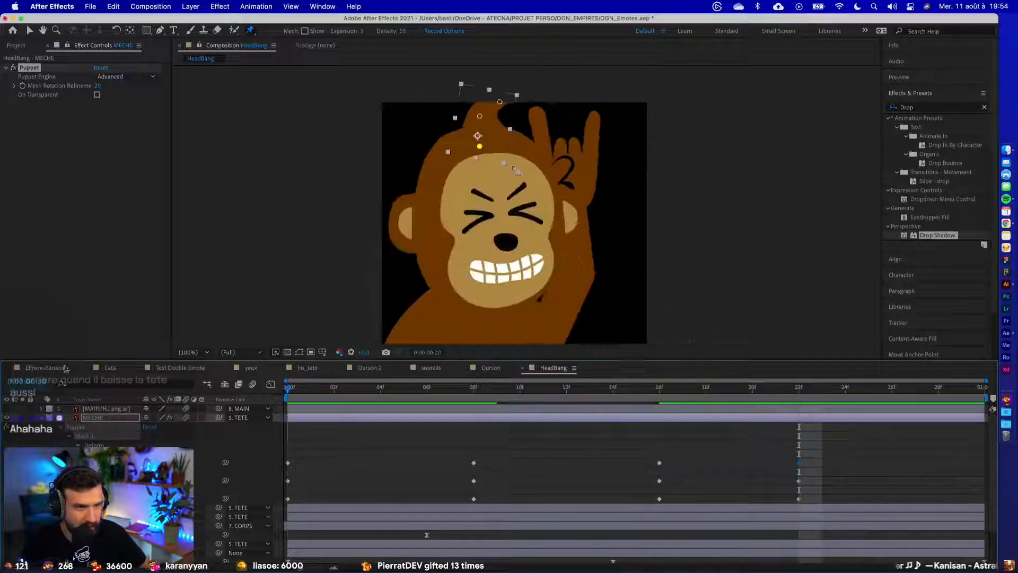
key("space")
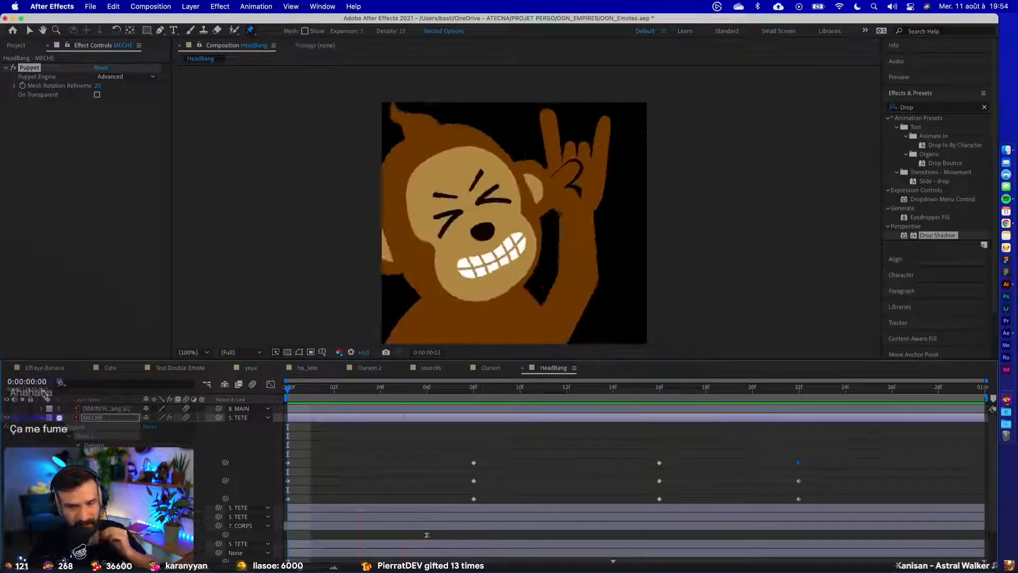
key("space")
key("super+s")
- Switch to Illustrator and select the MECHE hair strand on the monkey's forehead
key("ctrl+Right")
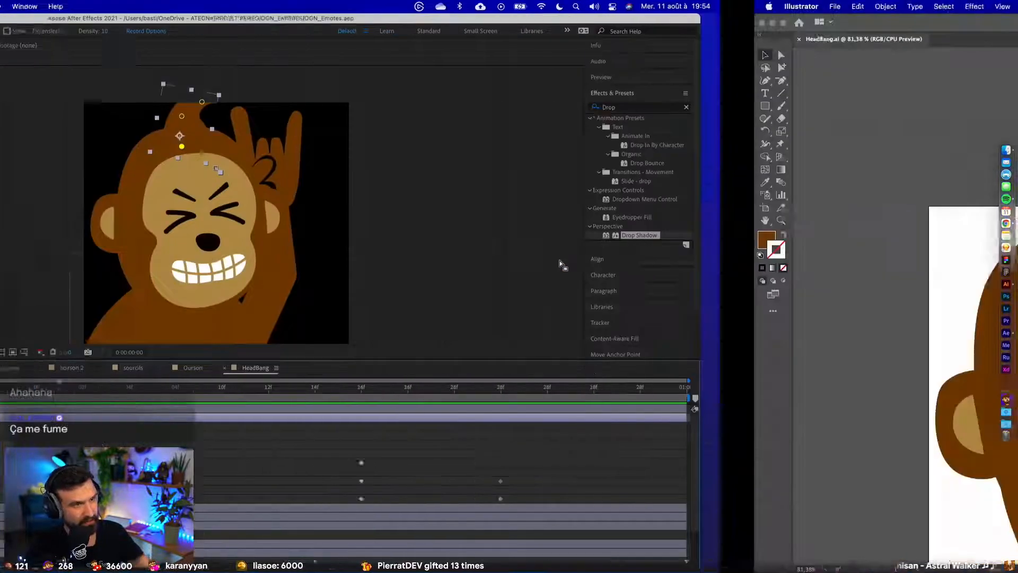
left_click(340, 170)
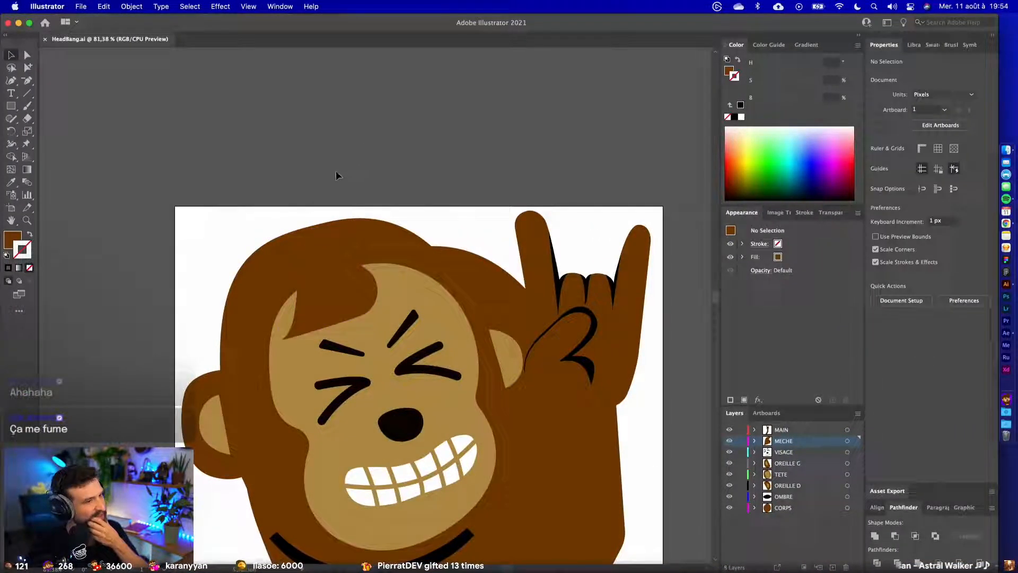
left_click(346, 306)
- Switch to Chrome and search Google Images for "Punk rainbow"
left_click(1006, 223)
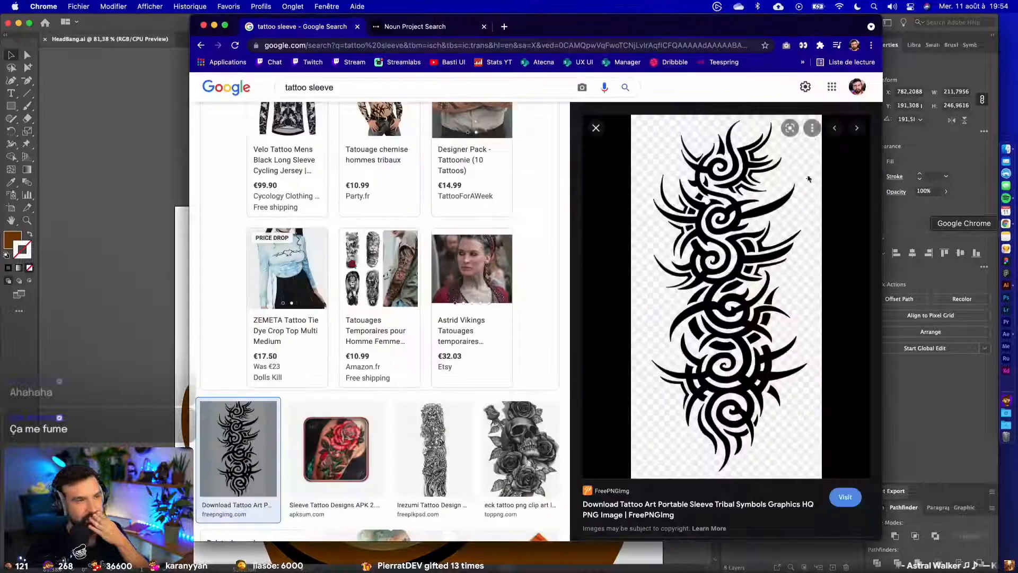
left_click(444, 46)
type("Pun")
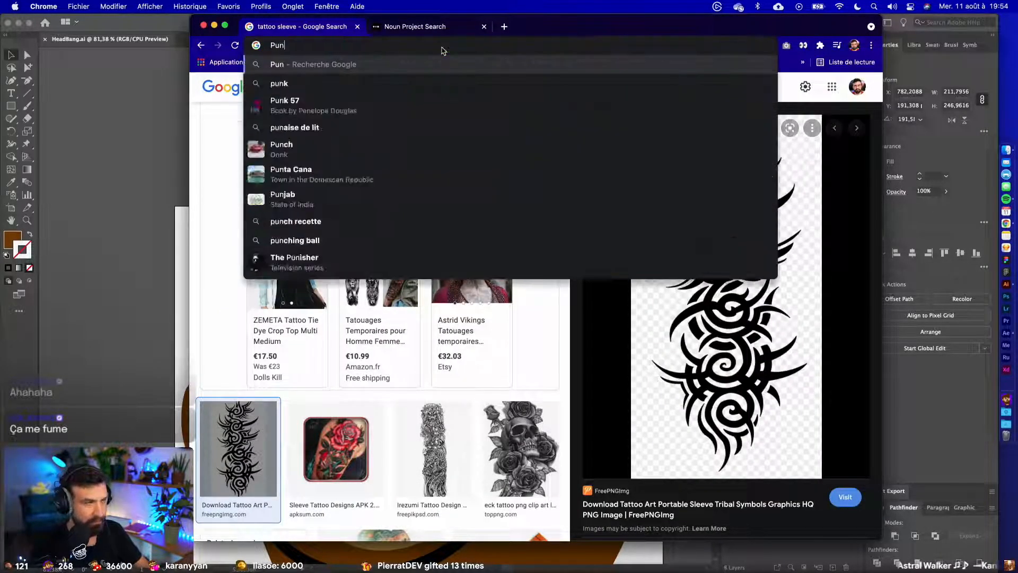
type("k rainbow")
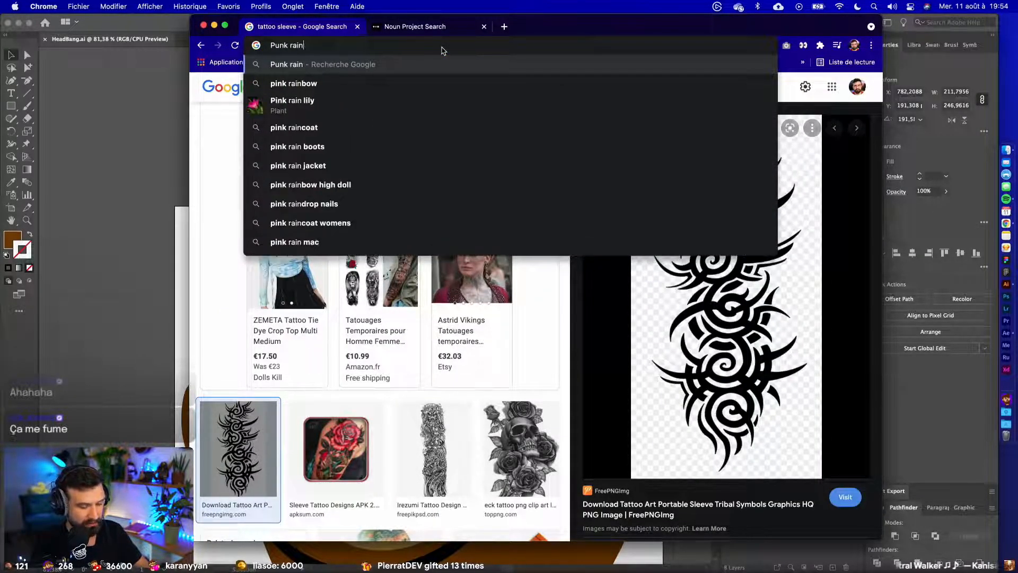
key("Return")
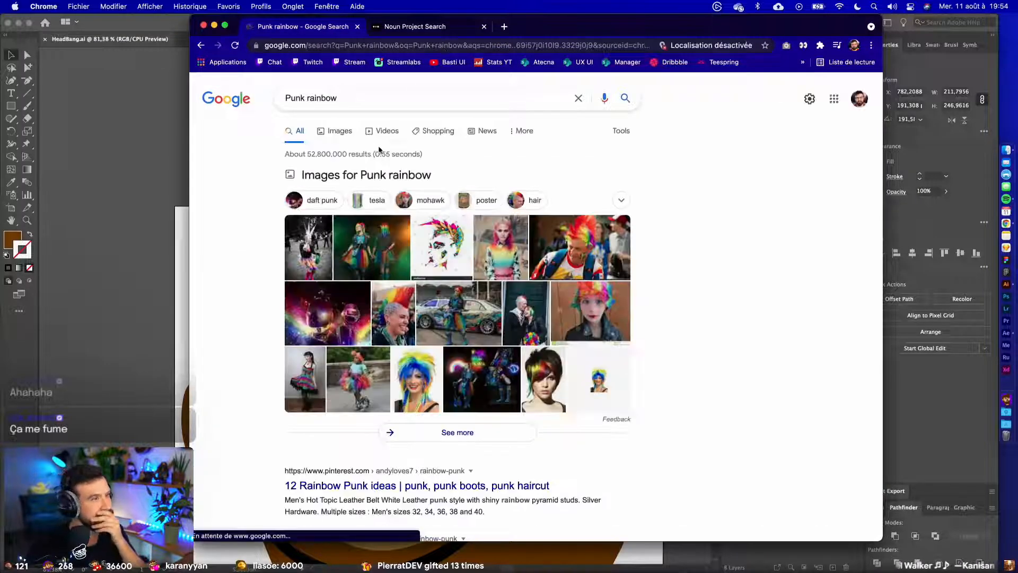
left_click(335, 136)
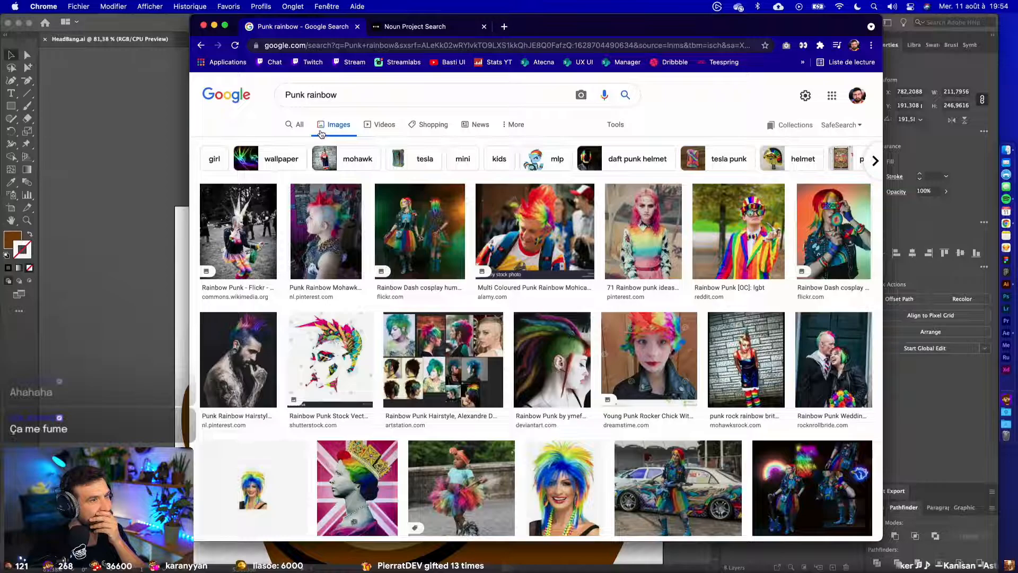
- Browse the rainbow punk pictures and open the one of the tattooed man with a coloured mohawk
scroll(266, 244, "down", 5)
scroll(267, 245, "up", 2)
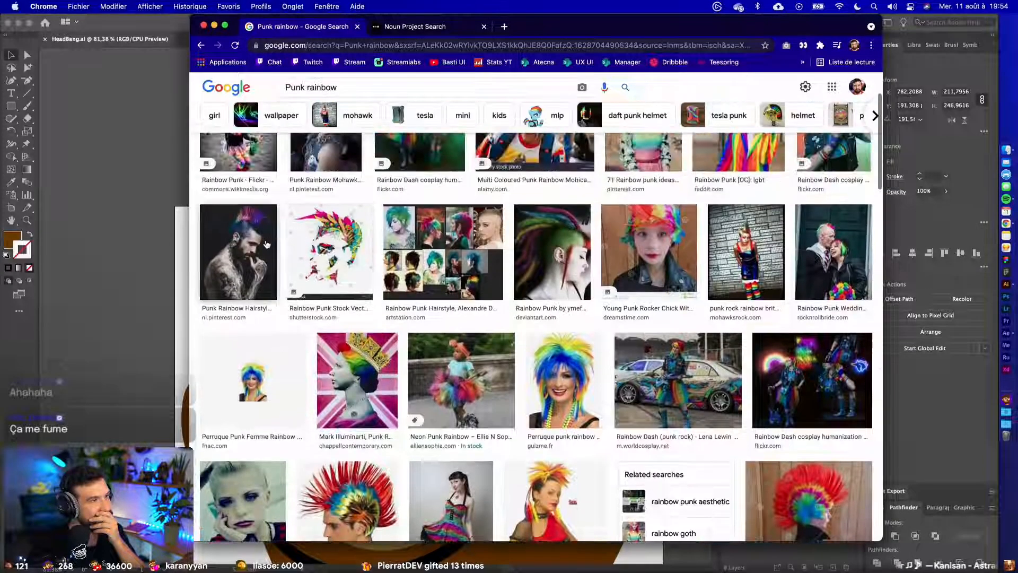
left_click(266, 244)
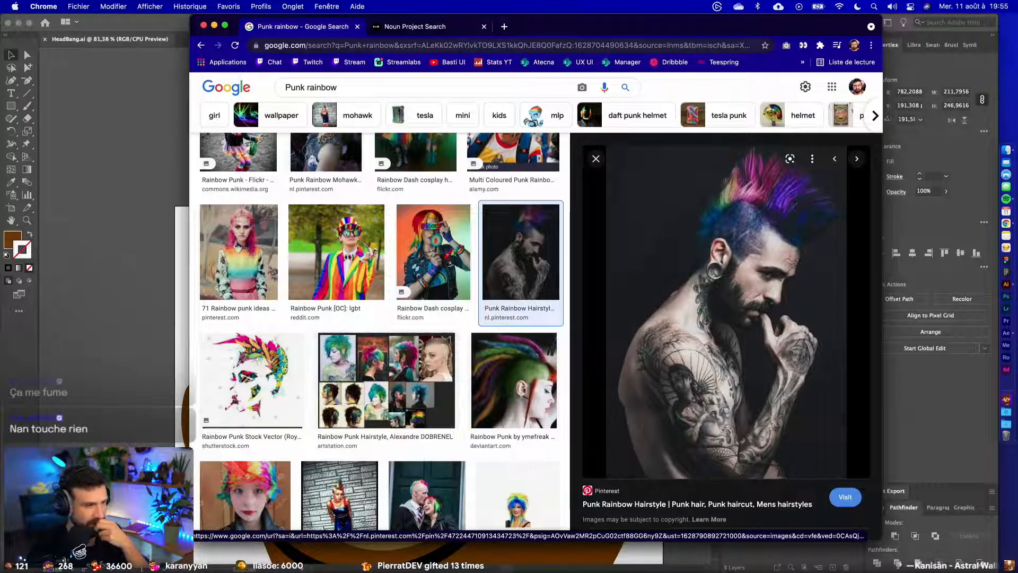
- Switch back to After Effects and copy MECHE's frame 22 puppet pin keyframes to frame 29
left_click(110, 331)
key("ctrl+Left")
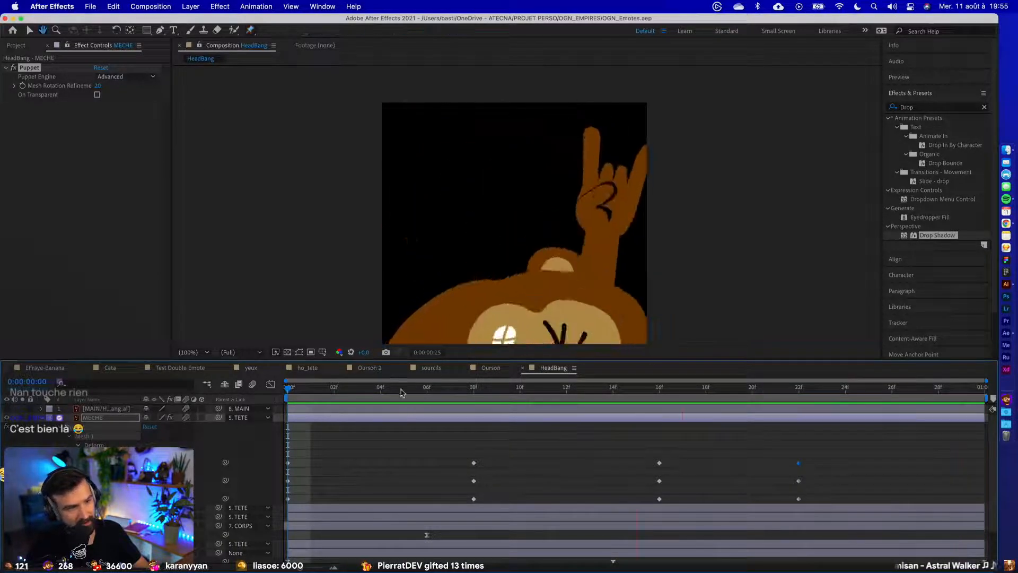
key("space")
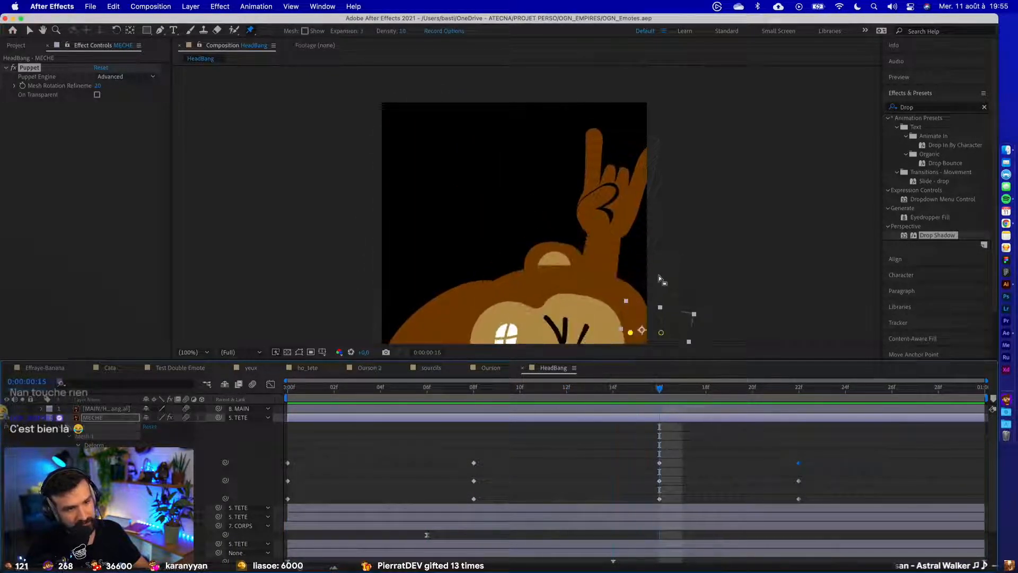
left_click_drag(683, 252, 596, 104)
left_click_drag(669, 390, 799, 407)
left_click_drag(776, 452, 811, 507)
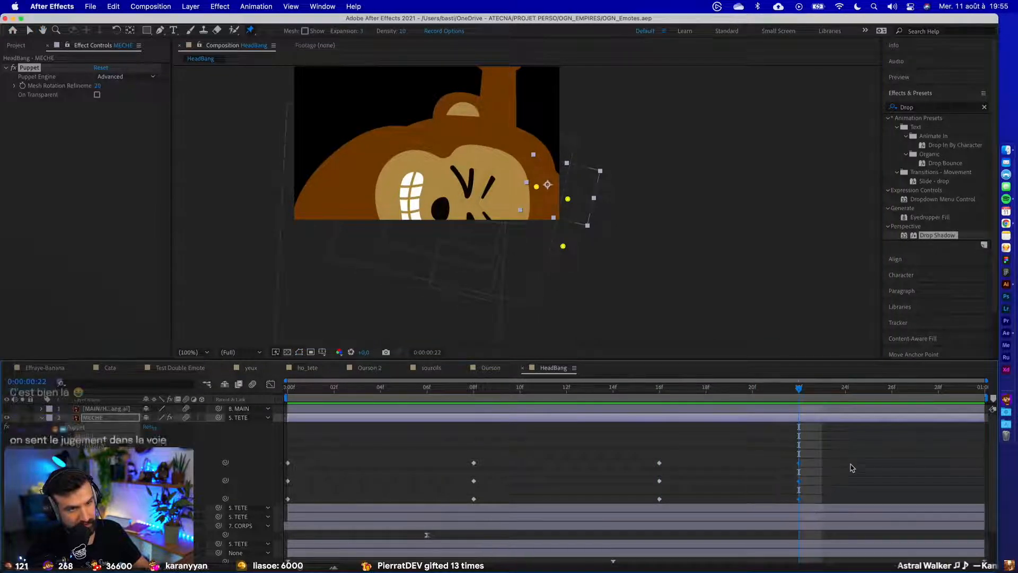
key("super+c")
left_click(959, 390)
key("super+v")
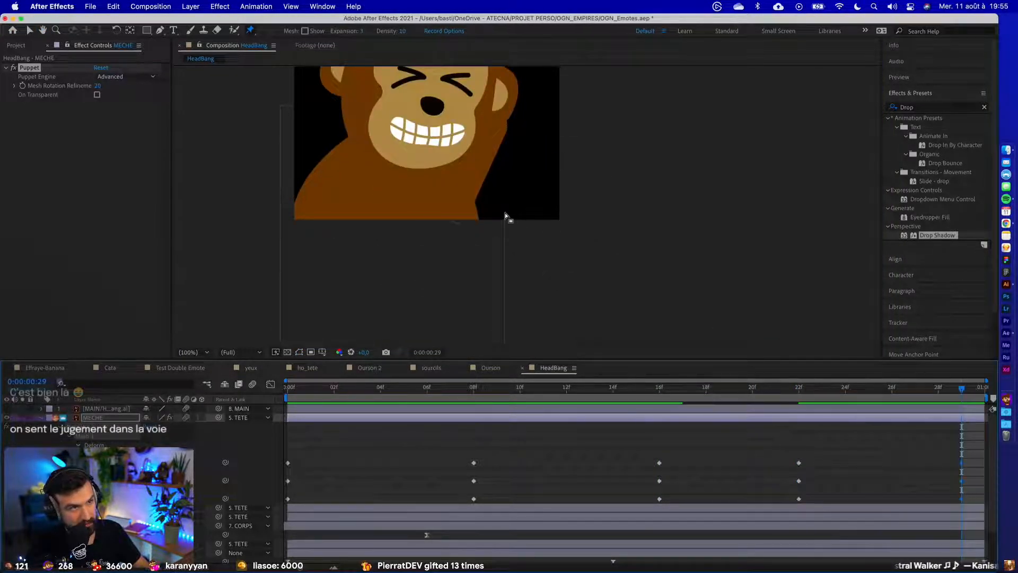
- At frame 22, curl the MECHE strand over toward the monkey's face by repositioning its three puppet pins
left_click(797, 392)
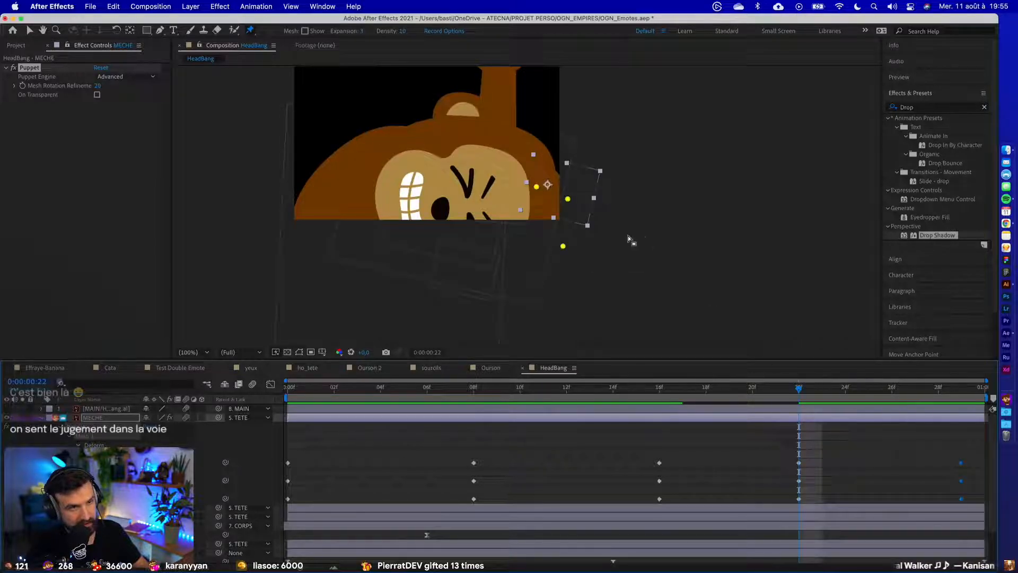
key("space")
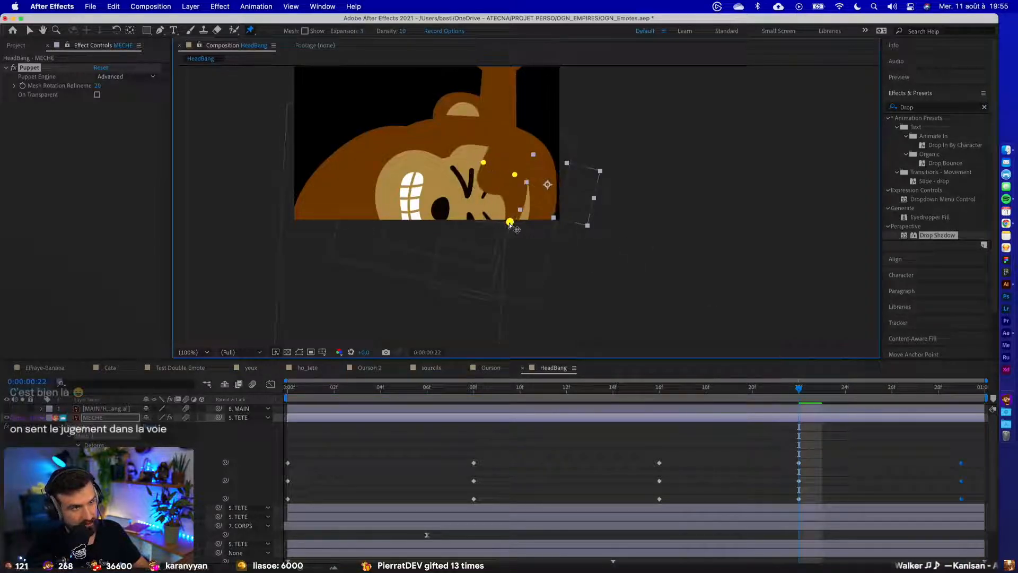
left_click(814, 469)
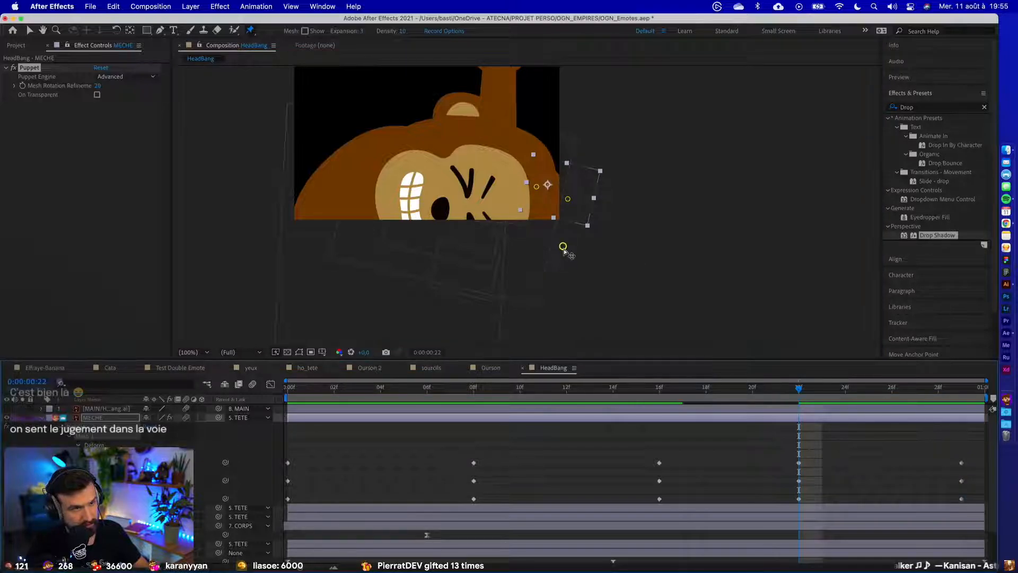
left_click(498, 214)
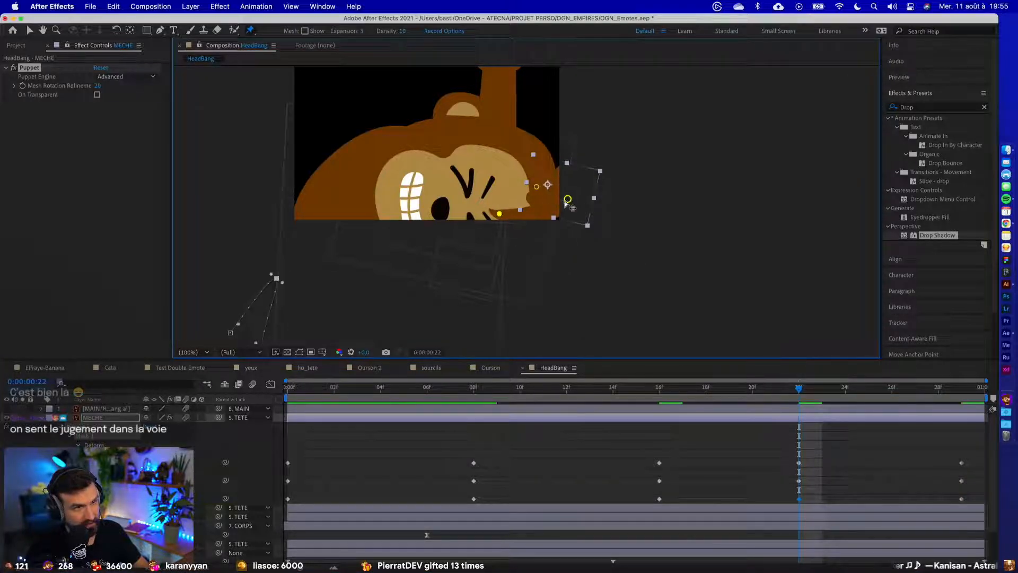
mouse_move(567, 200)
left_mouse_down()
mouse_move(544, 202)
mouse_move(552, 183)
mouse_move(566, 184)
left_mouse_up()
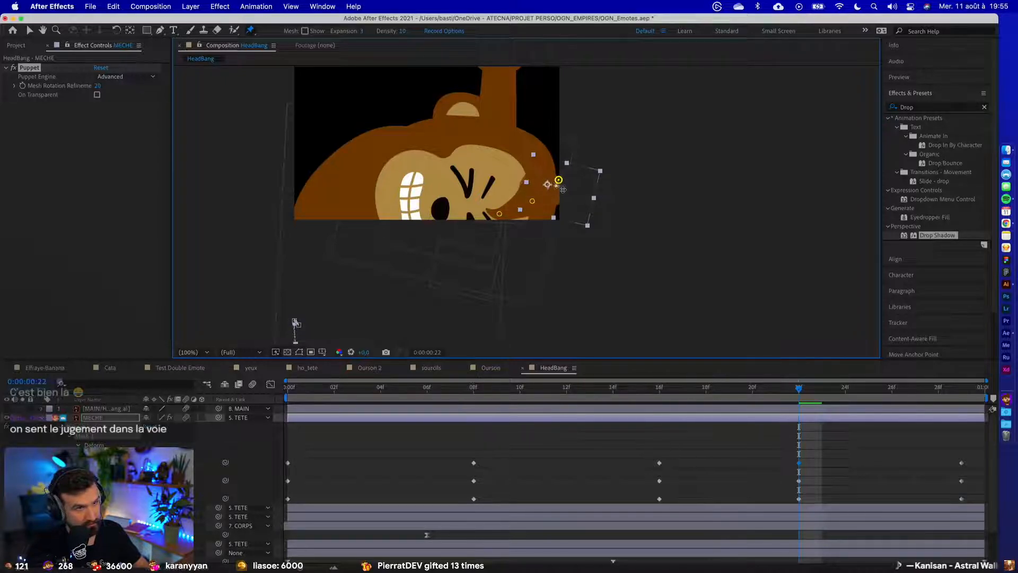
left_click(543, 202)
left_click_drag(499, 213, 546, 200)
left_click(558, 180)
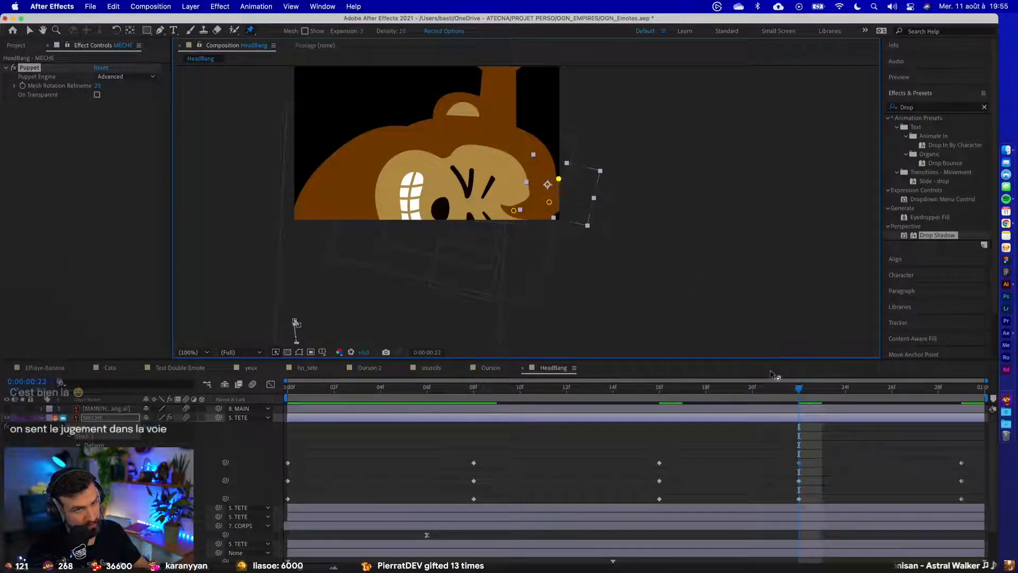
- Move MECHE's frame 22 puppet pin keyframes to frame 21 and preview the loop from the start
mouse_move(798, 388)
left_mouse_down()
mouse_move(716, 393)
mouse_move(822, 400)
mouse_move(789, 403)
left_mouse_up()
left_click_drag(756, 447, 757, 501)
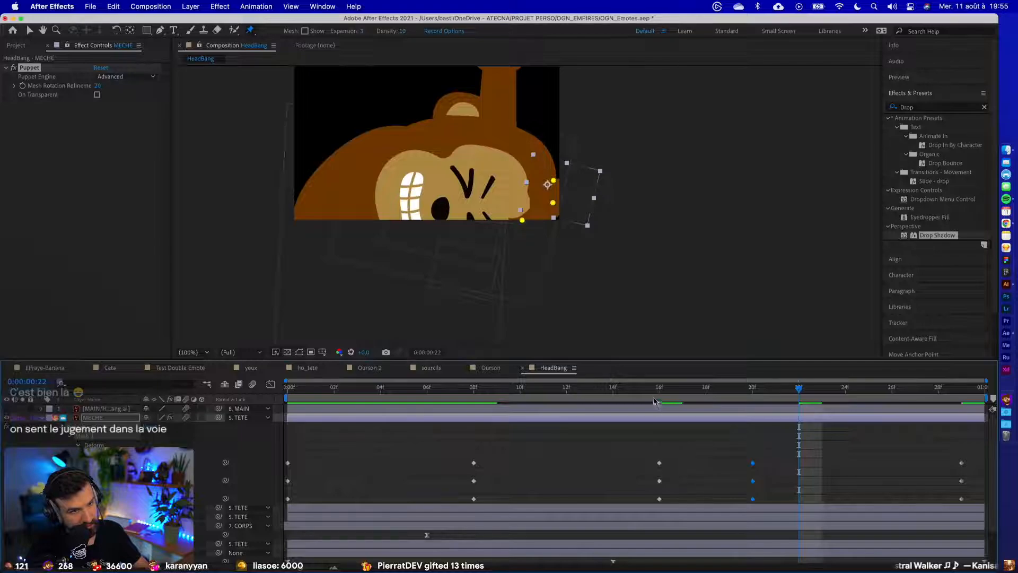
left_click_drag(657, 394, 781, 410)
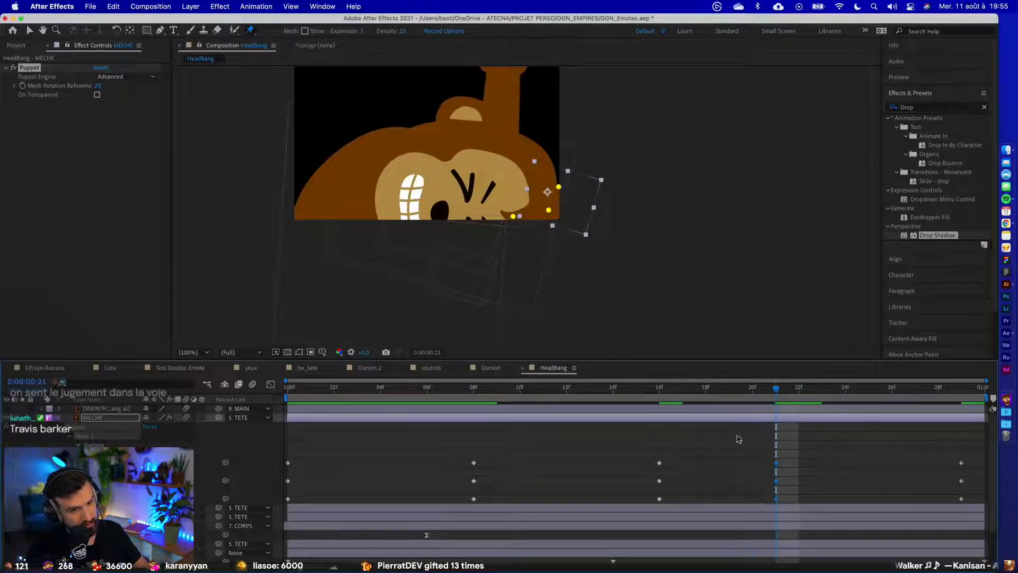
left_click_drag(684, 392, 207, 358)
key("space")
left_click_drag(254, 243, 352, 358)
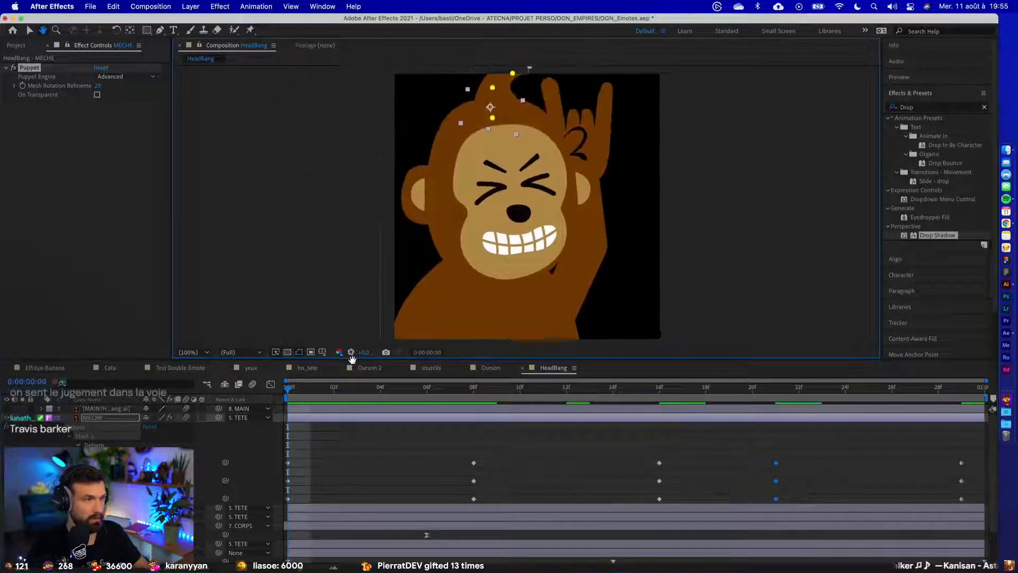
key("comma")
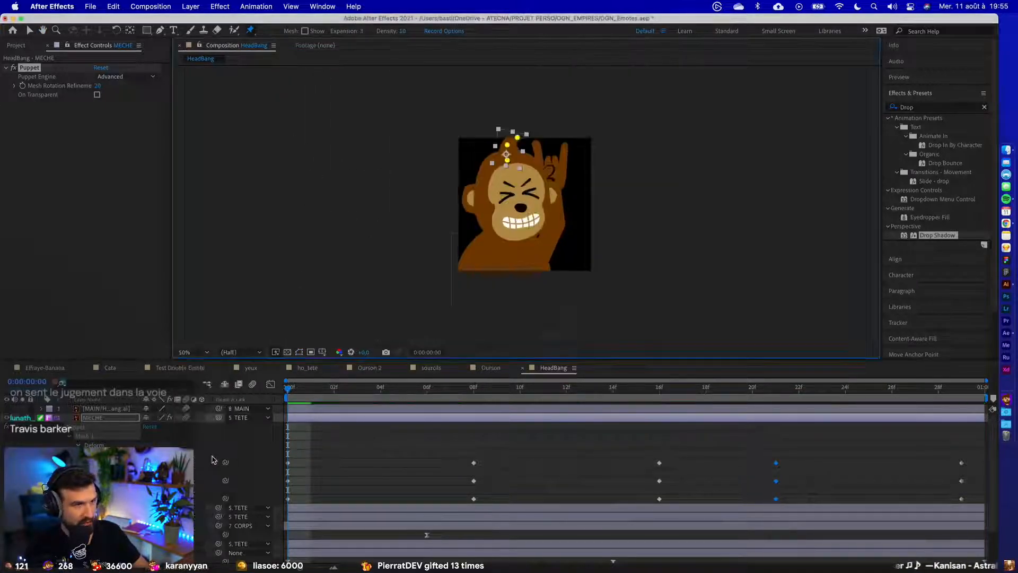
key("space")
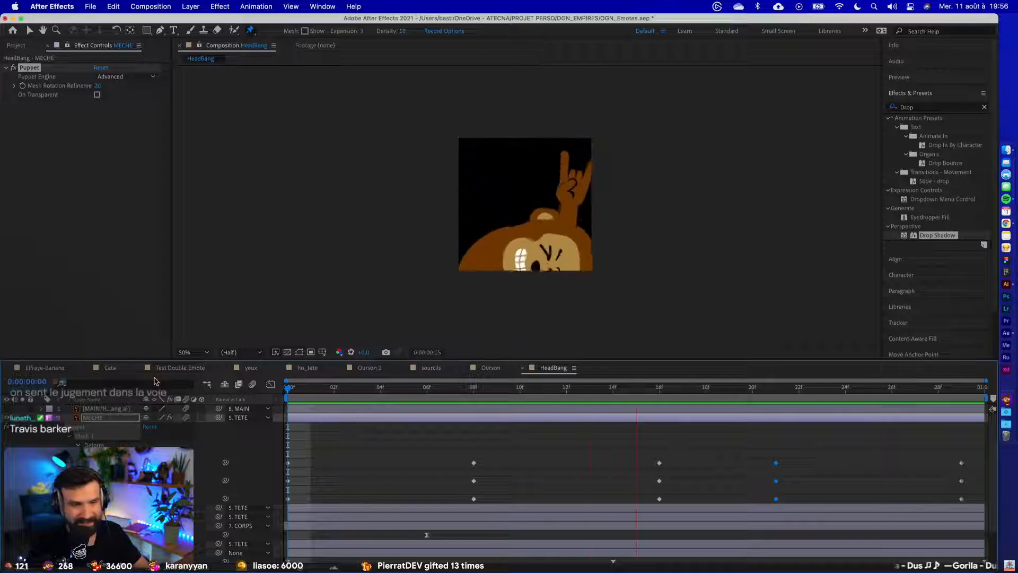
key("space")
- At frame 21, nudge MECHE's middle puppet pin toward the face, and undo the trial moves of the base pin
left_click_drag(681, 388, 767, 399)
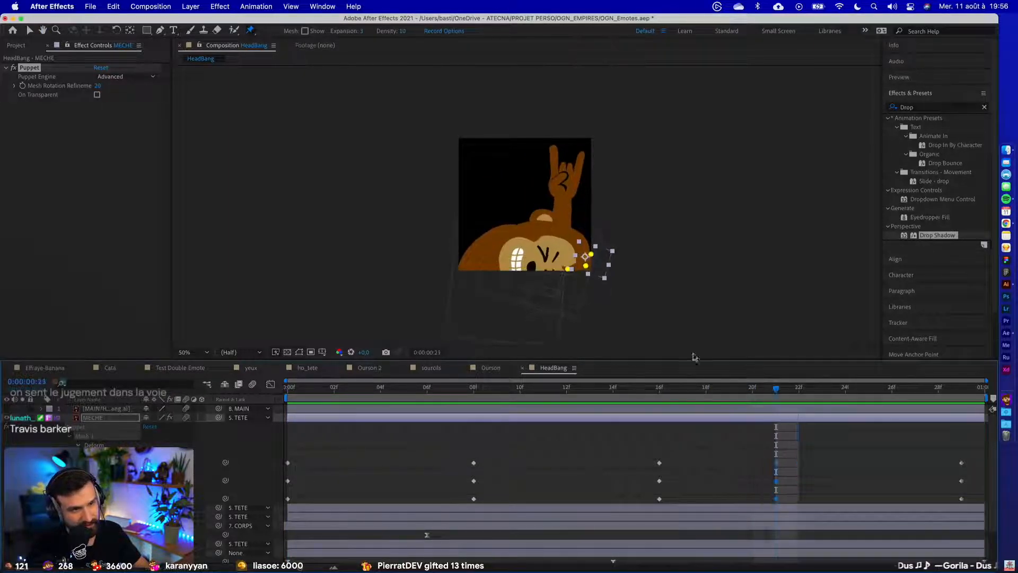
scroll(573, 250, "up", 3)
key("space")
left_click_drag(627, 270, 425, 188)
left_click_drag(571, 321, 239, 4)
left_click(560, 210)
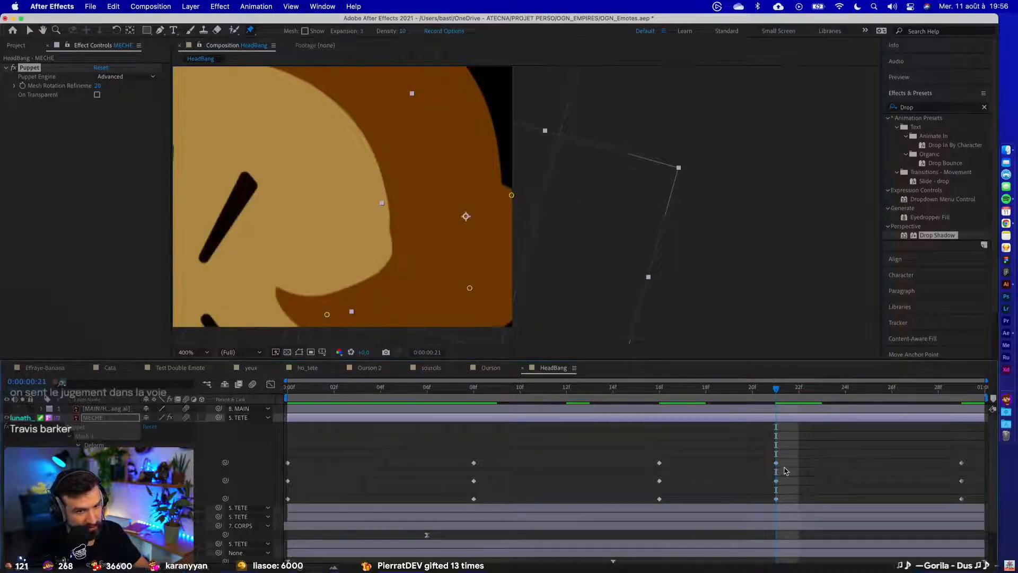
left_click_drag(511, 197, 426, 182)
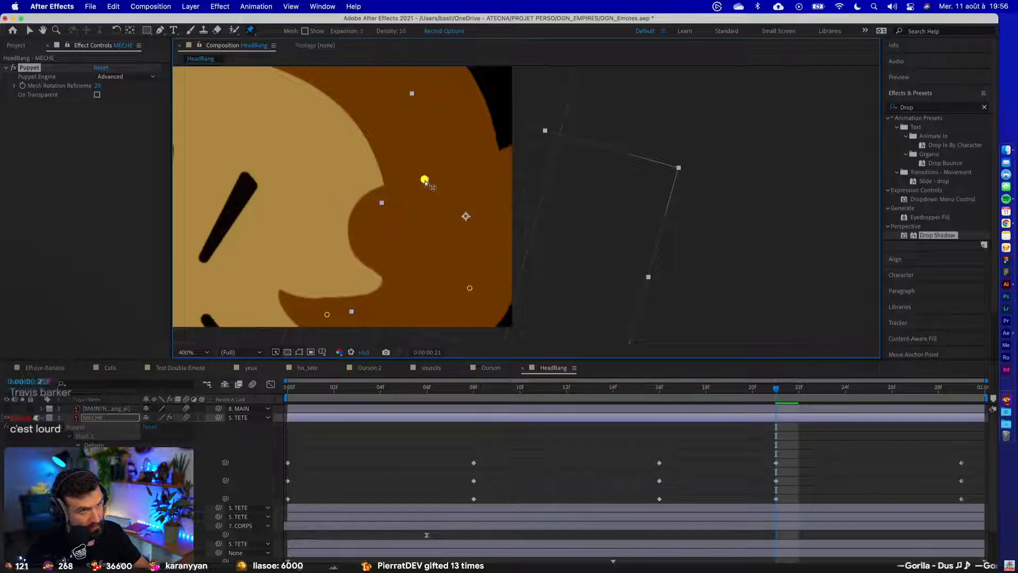
left_click_drag(466, 290, 446, 285)
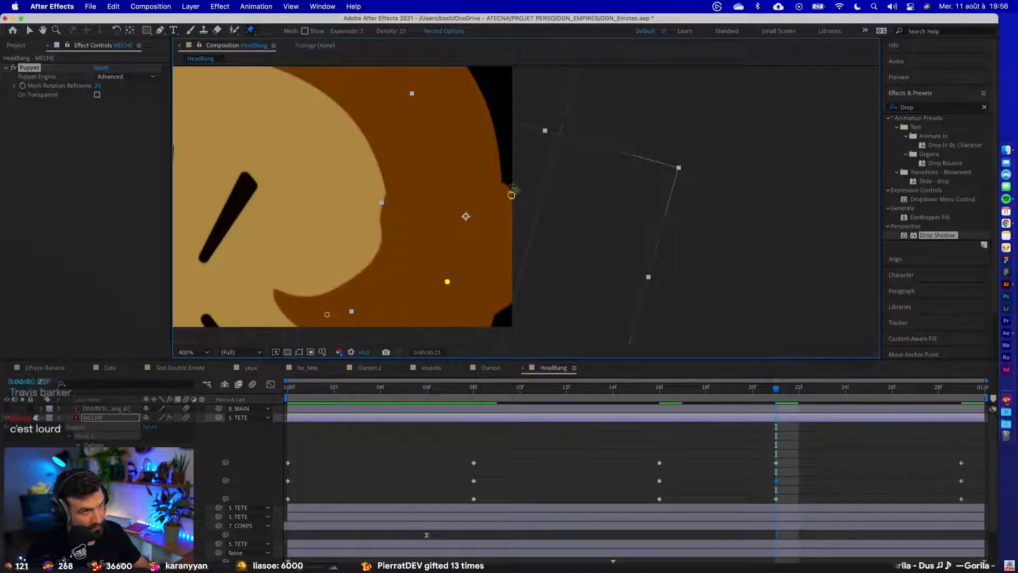
left_click_drag(511, 197, 382, 200)
key("super+z")
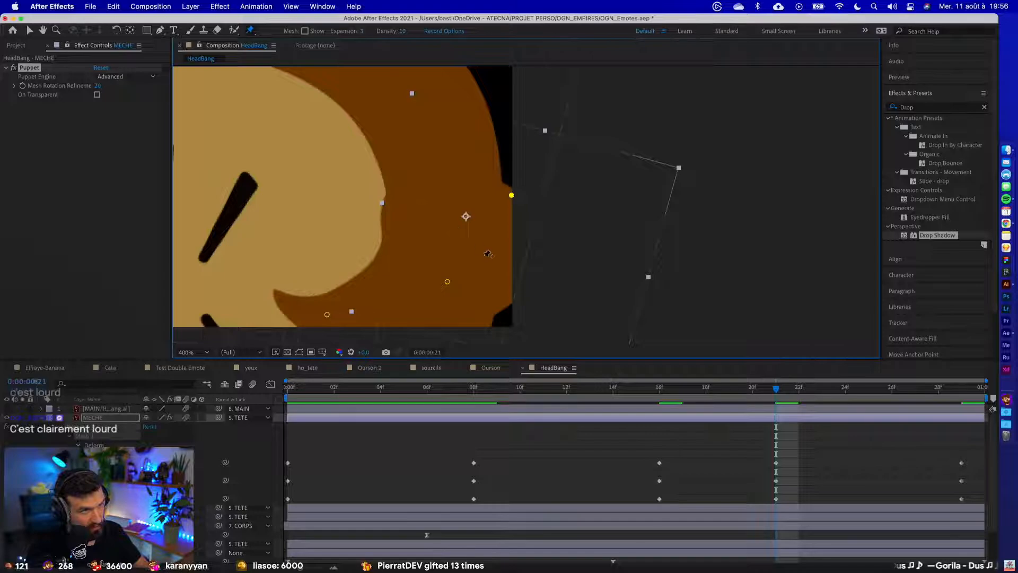
- Switch to Illustrator, round the MECHE strand's lower tip with a corner radius of about 43 px, and save HeadBang.ai over the external changes
left_click(1005, 285)
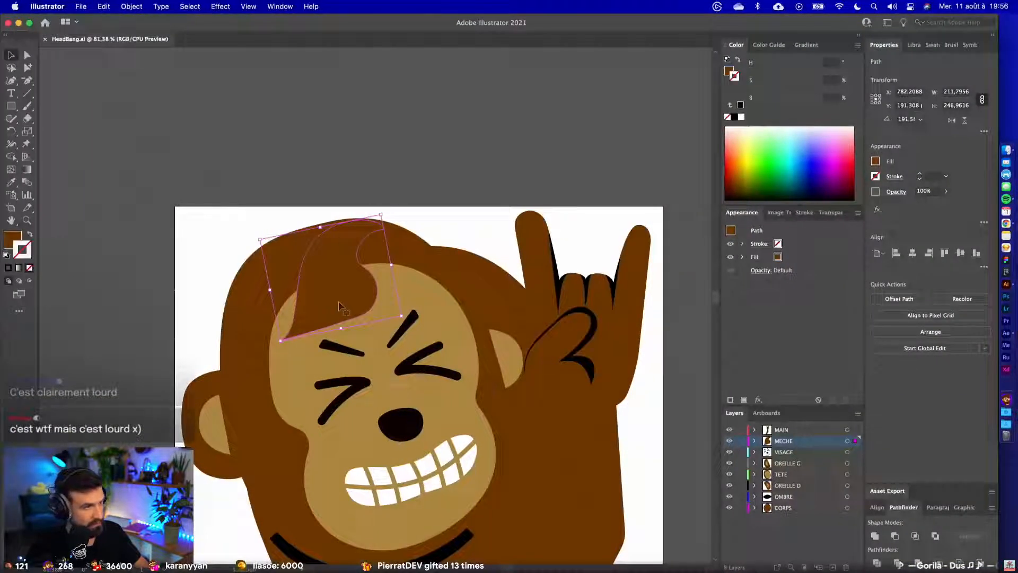
left_click(29, 57)
left_click(233, 336)
scroll(233, 336, "up", 4)
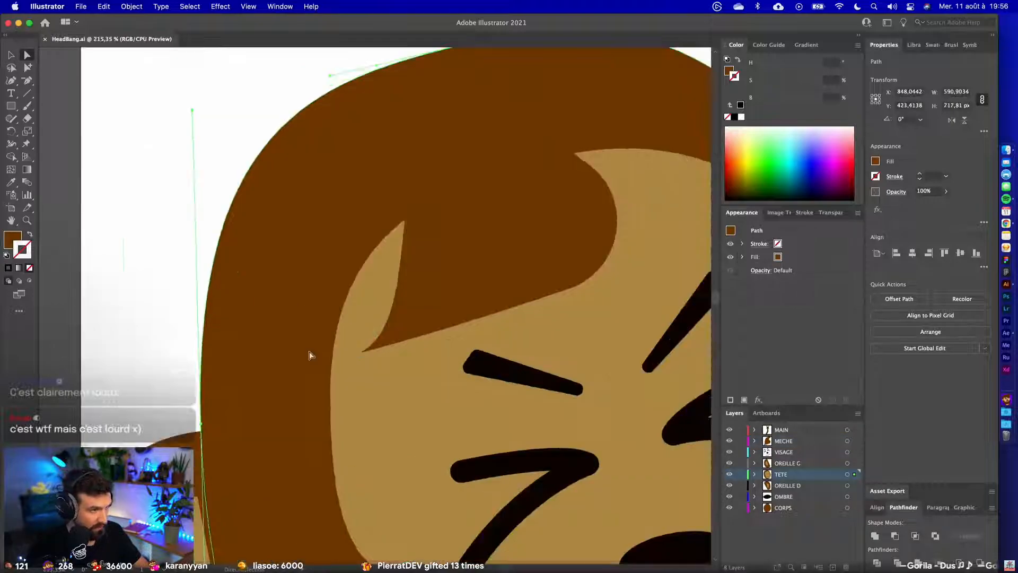
left_click(365, 352)
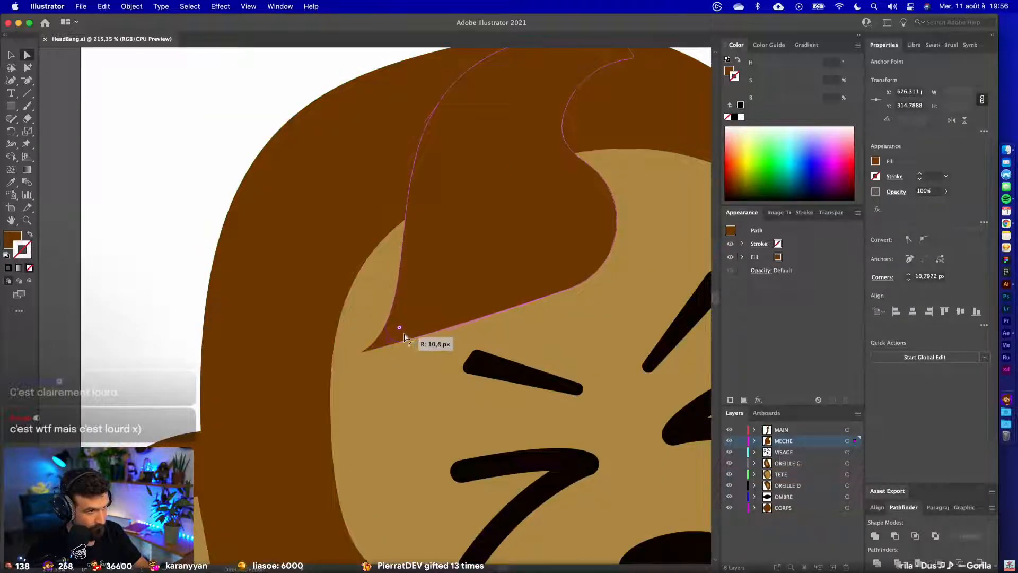
left_click_drag(404, 337, 484, 292)
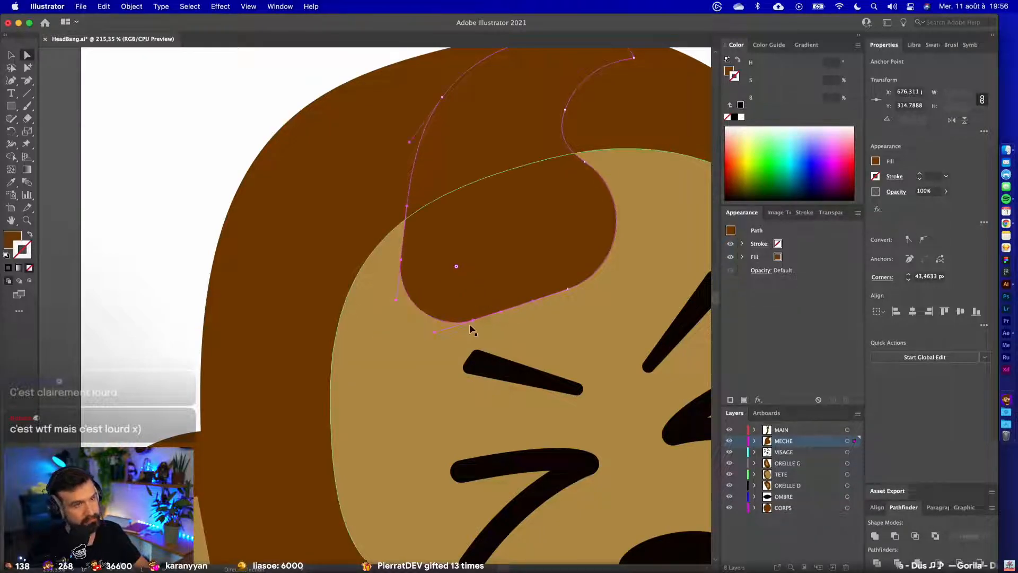
key("super+s")
key("ctrl+Left")
key("ctrl+Right")
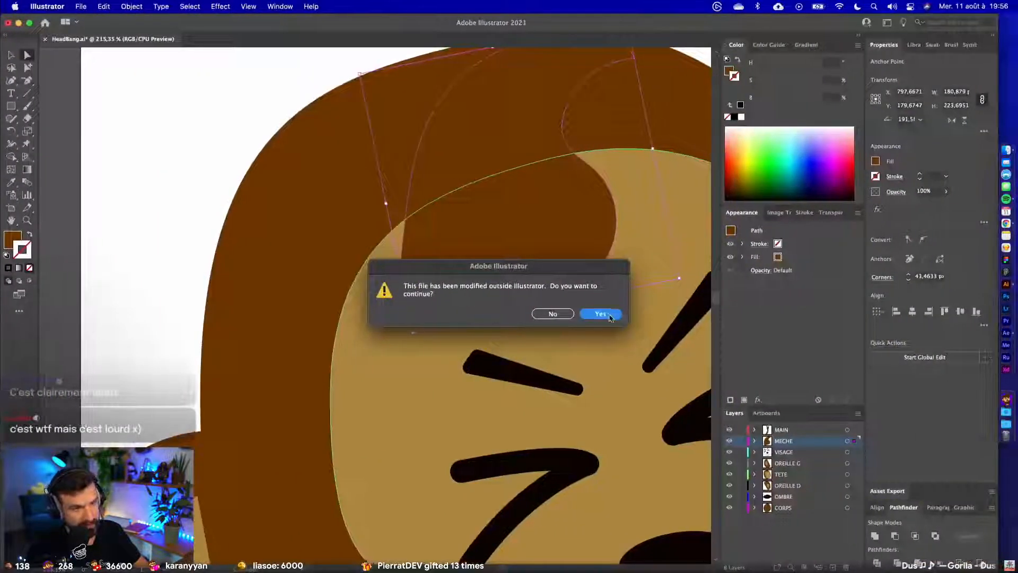
left_click(609, 317)
- Return to After Effects, preview the loop, and inspect how the MECHE tuft deforms at frame 8
key("ctrl+Left")
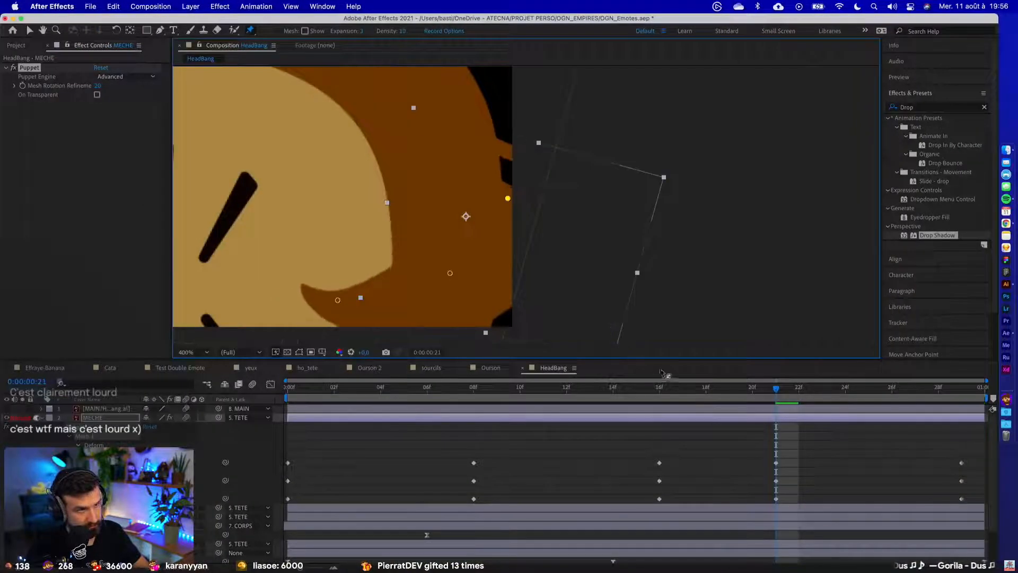
left_click_drag(779, 389, 497, 389)
scroll(560, 239, "down", 6)
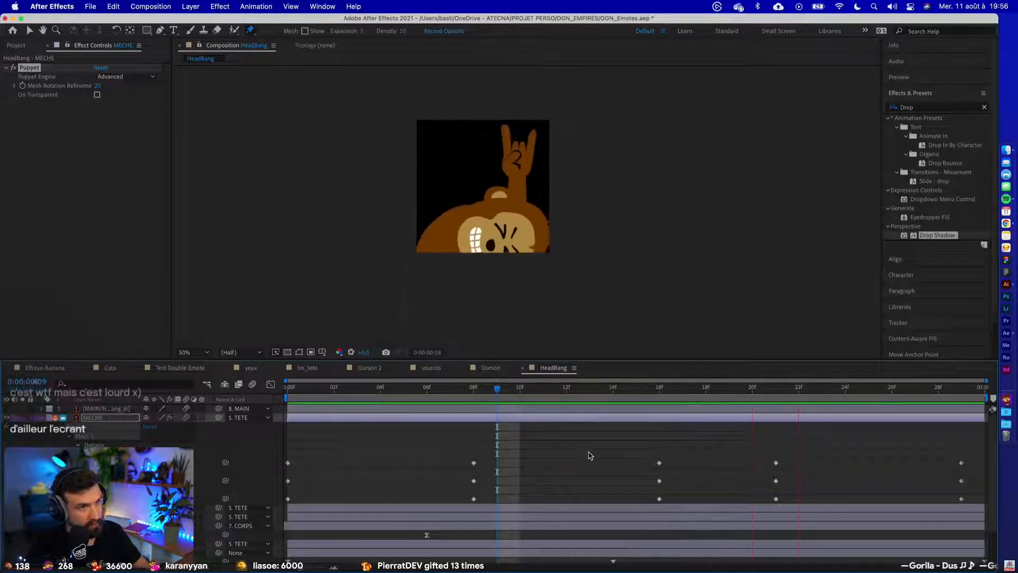
key("j")
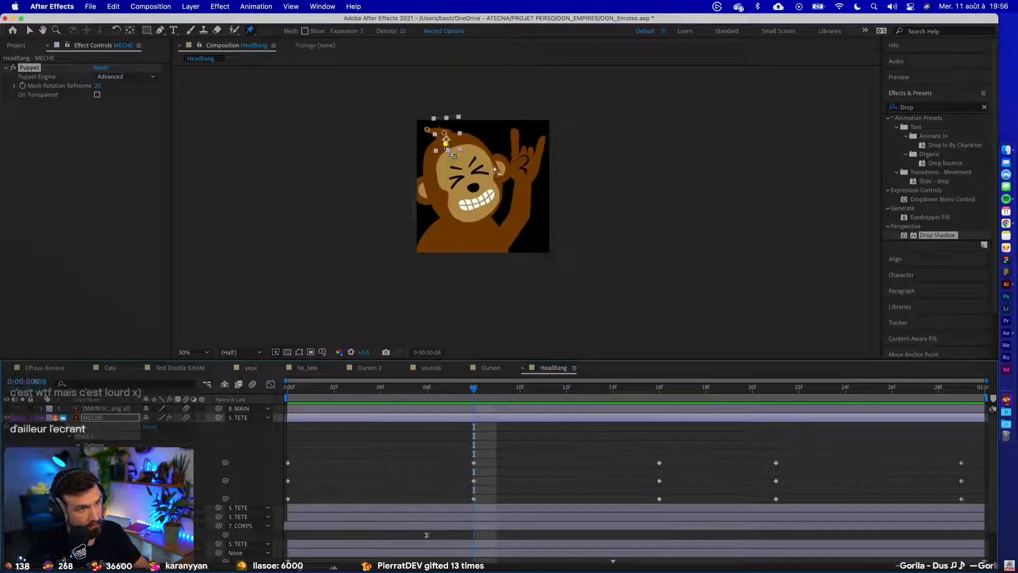
scroll(493, 169, "up", 6)
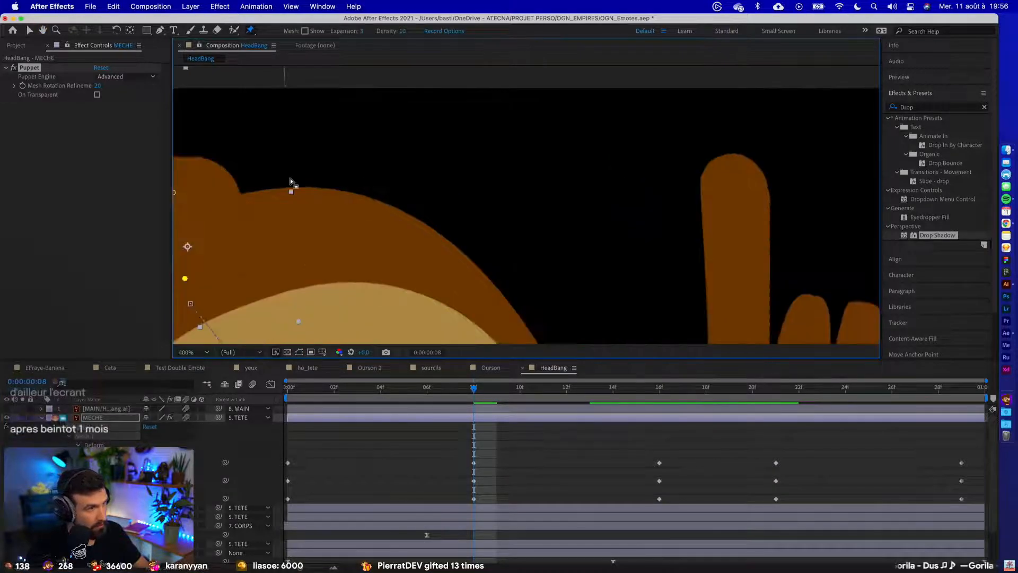
scroll(290, 178, "left", 5)
scroll(291, 178, "up", 1)
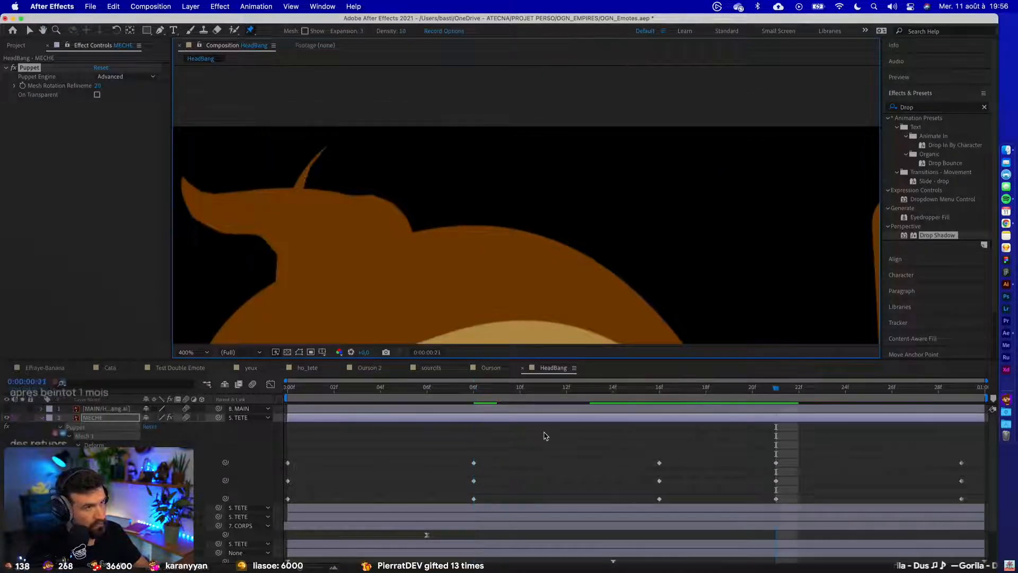
- In Illustrator, undo the tip rounding and delete the anchor points on the MECHE strand's outer edge and lower tip
key("super+Tab")
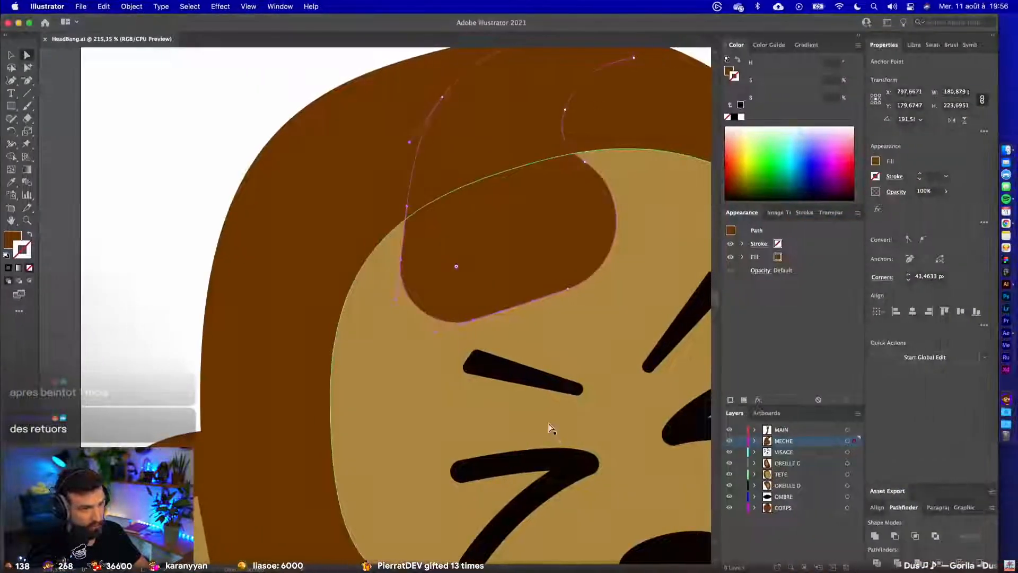
key("super+z")
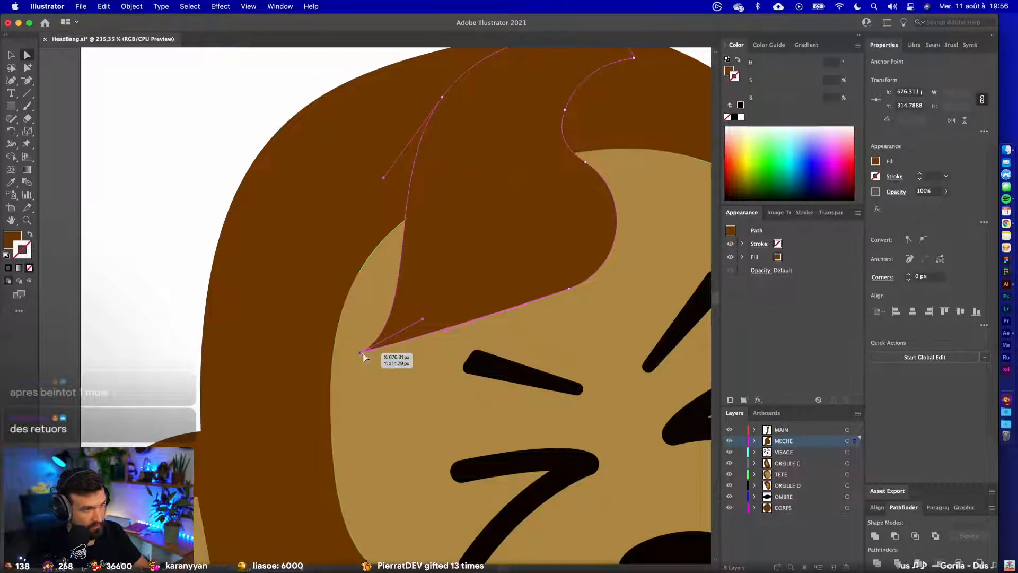
scroll(416, 332, "up", 2)
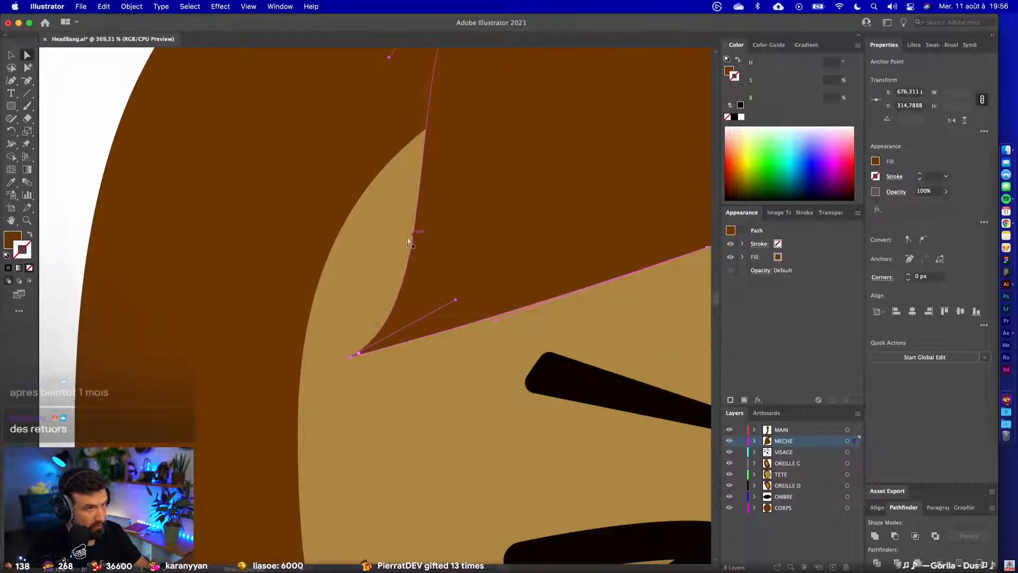
left_click_drag(11, 81, 55, 94)
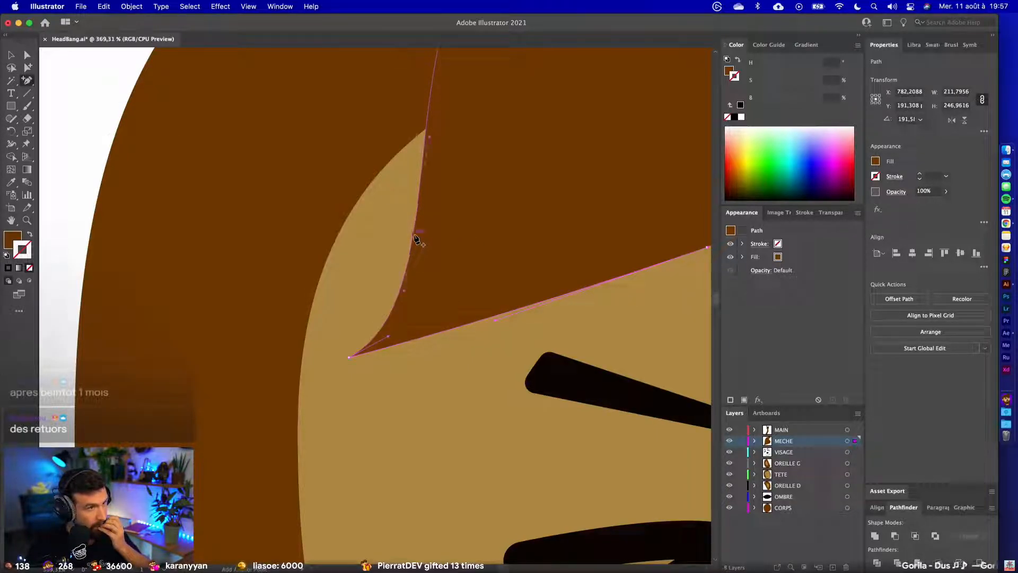
left_click(414, 235)
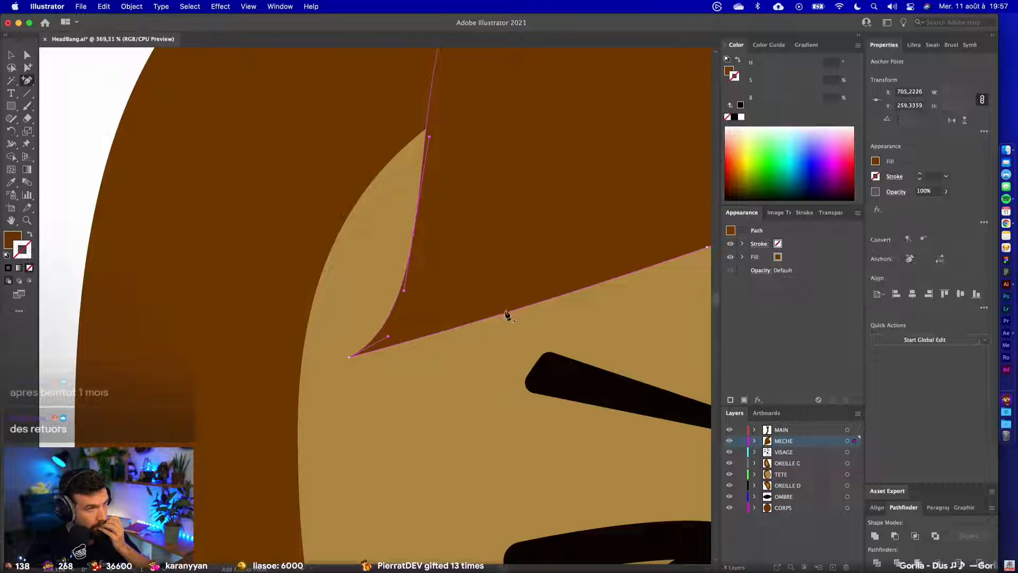
left_click(350, 358)
- Save HeadBang.ai with the trimmed MECHE strand, overwriting the externally modified version
scroll(433, 366, "down", 5)
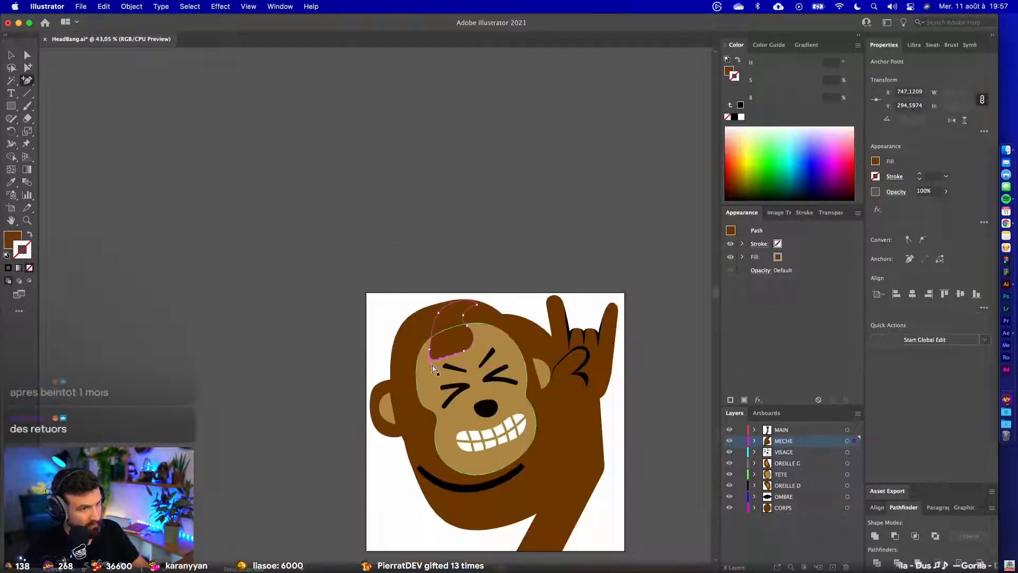
key("super+s")
key("ctrl+Left")
key("ctrl+Right")
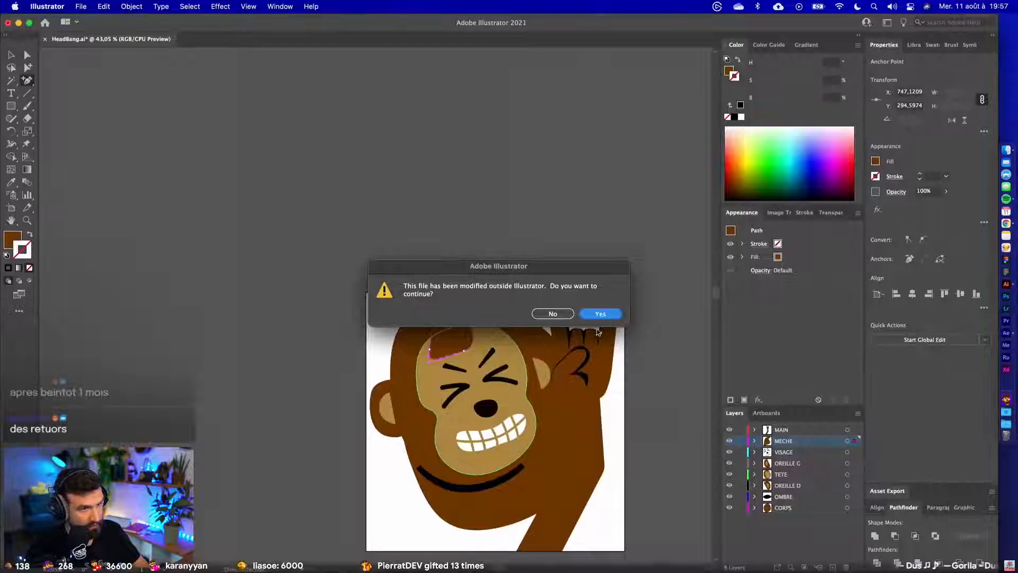
left_click(599, 313)
- Return to After Effects and preview the headbang loop to check the trimmed tuft
key("ctrl+Left")
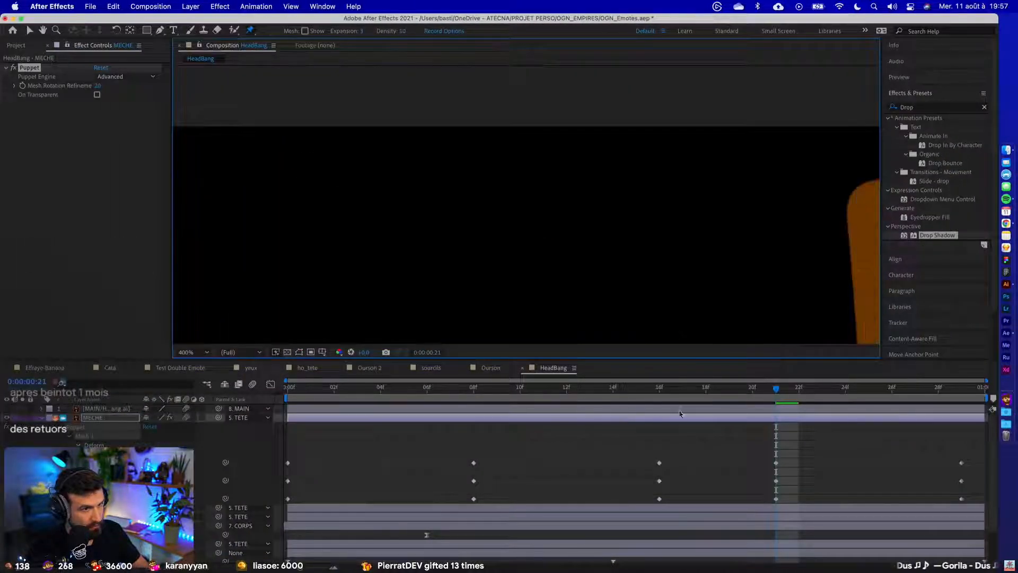
scroll(734, 282, "down", 5)
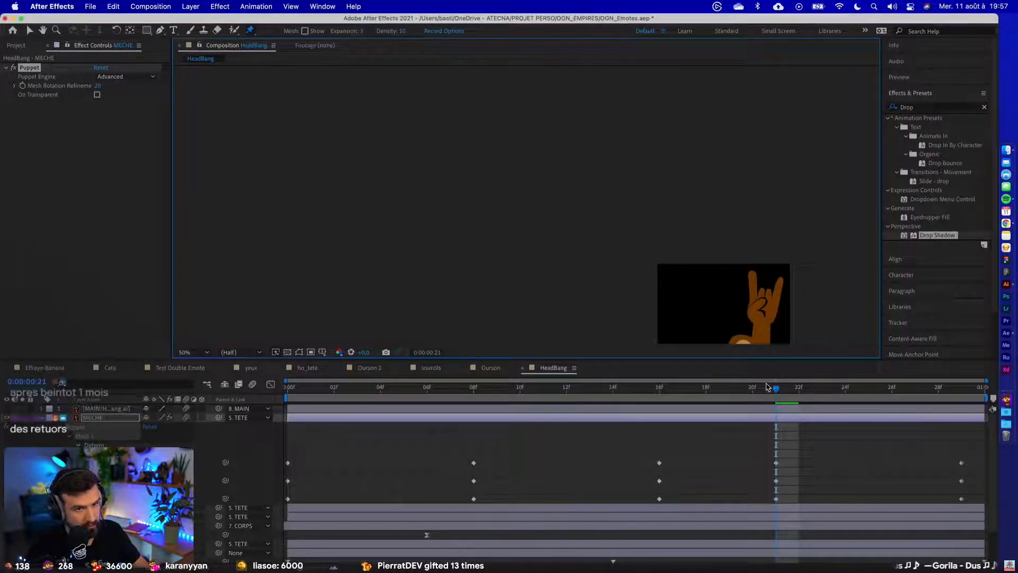
key("space")
left_click_drag(690, 287, 596, 188)
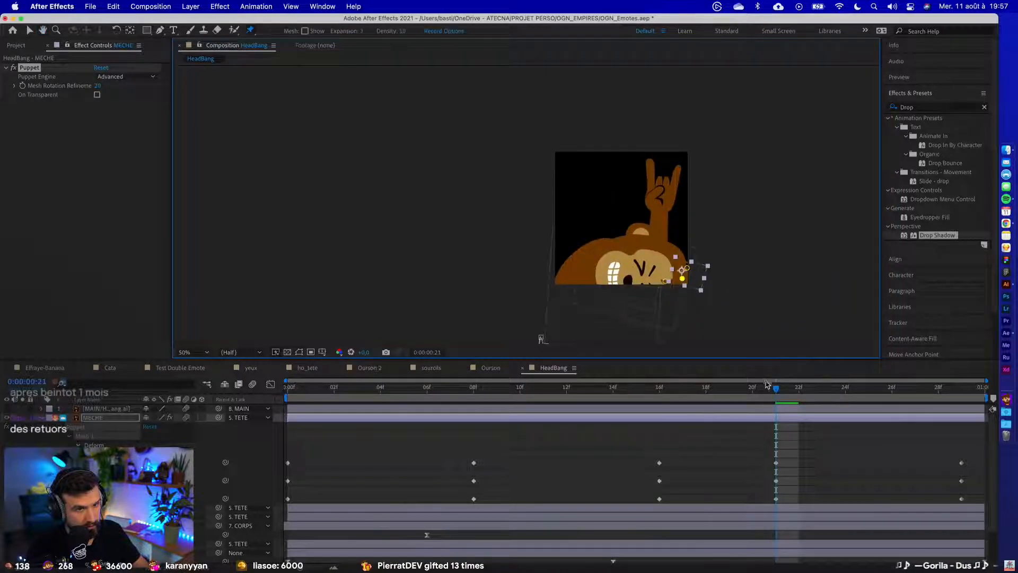
key("space")
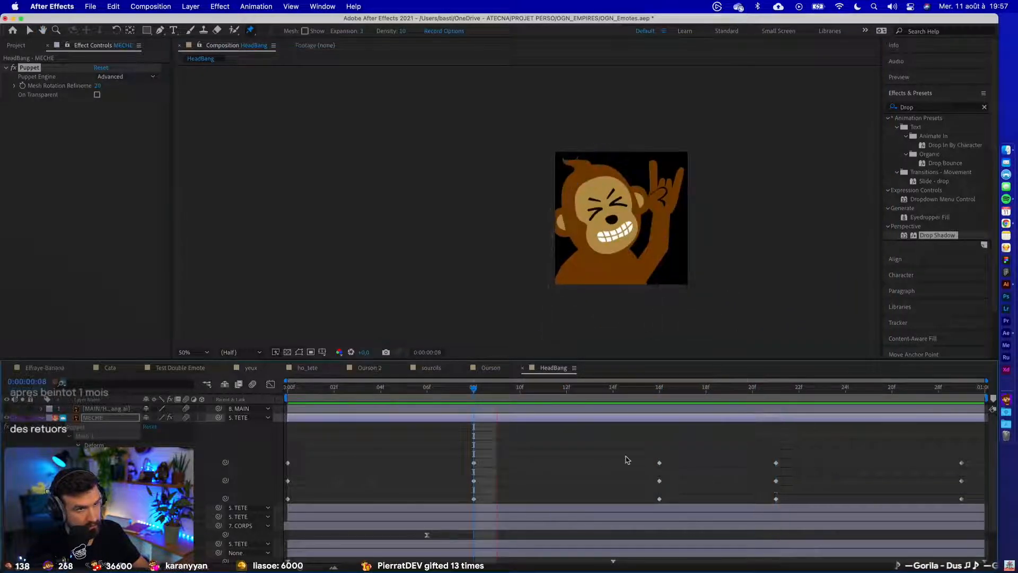
- Switch to Illustrator, undo the anchor deletions on the MECHE strand, and save the restored shape
key("super+Tab")
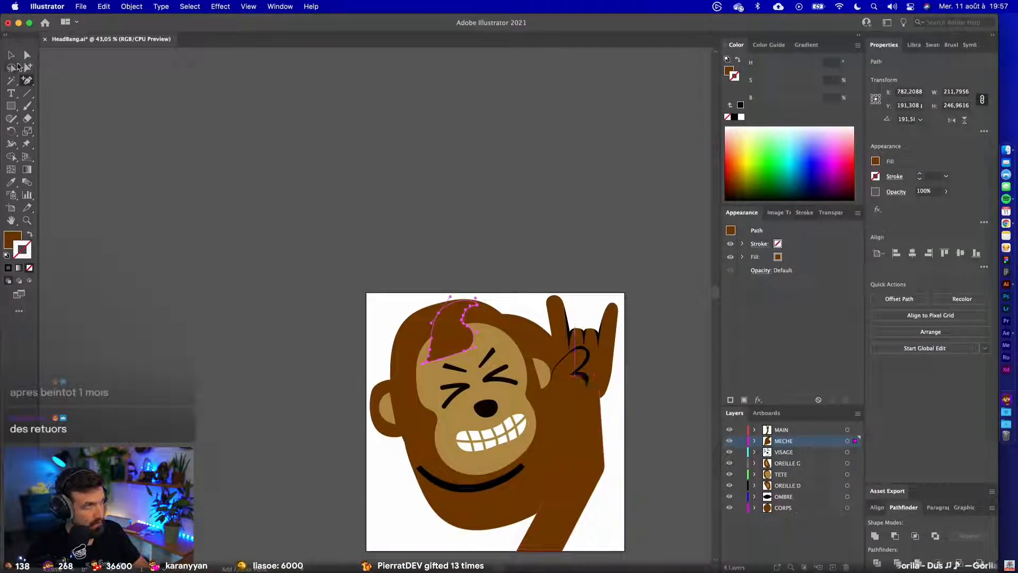
left_click(325, 164)
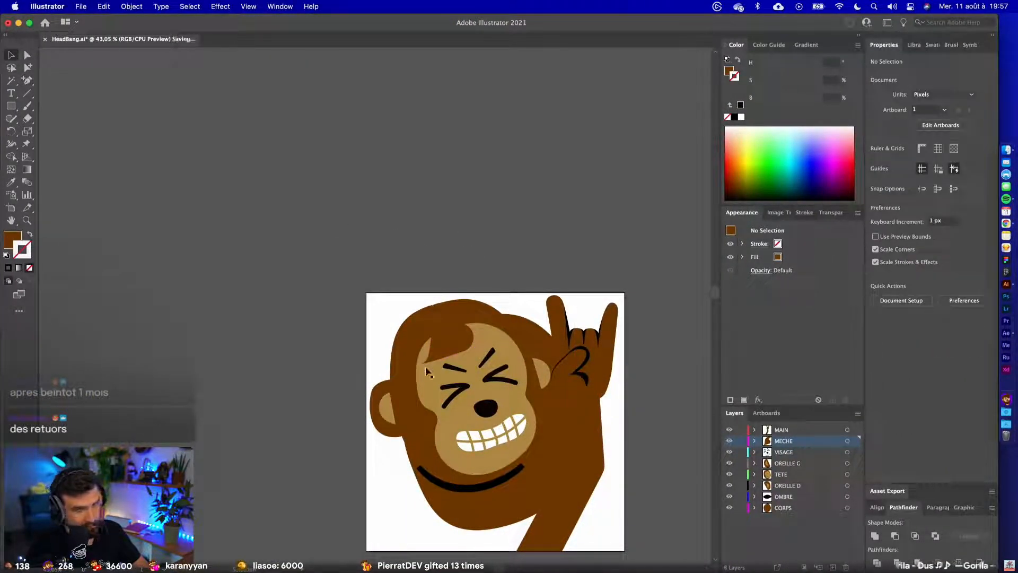
scroll(430, 367, "up", 5)
- Duplicate the pointed MECHE strand path in place on its layer
left_click(497, 298)
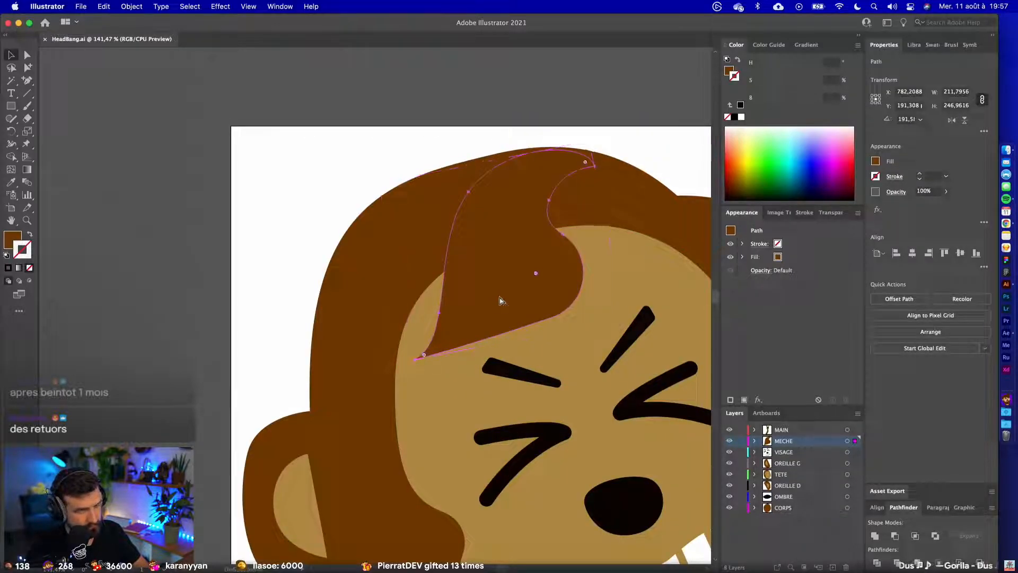
key("super+z")
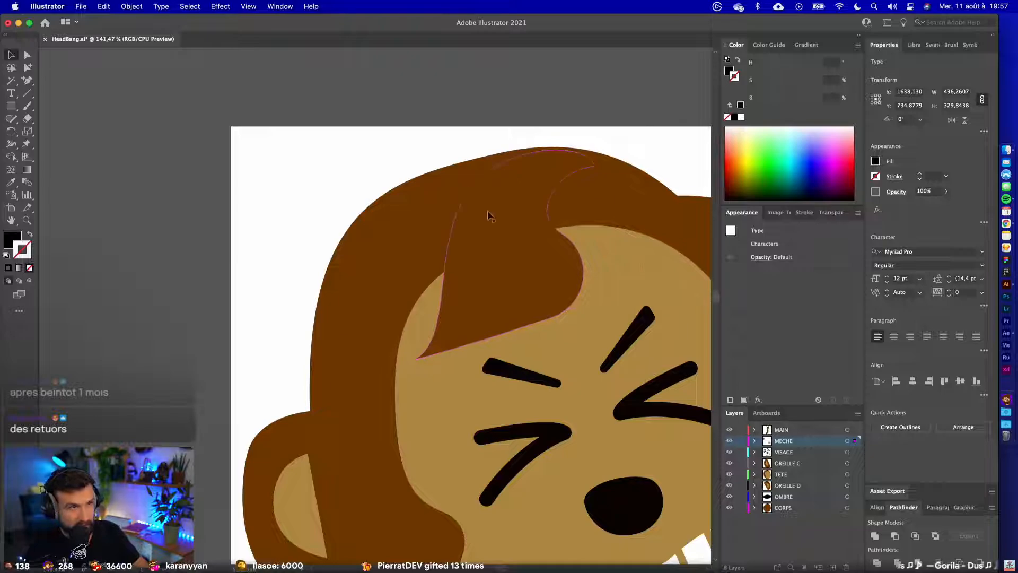
left_click(490, 247)
left_click_drag(497, 249, 516, 277)
key("super+z")
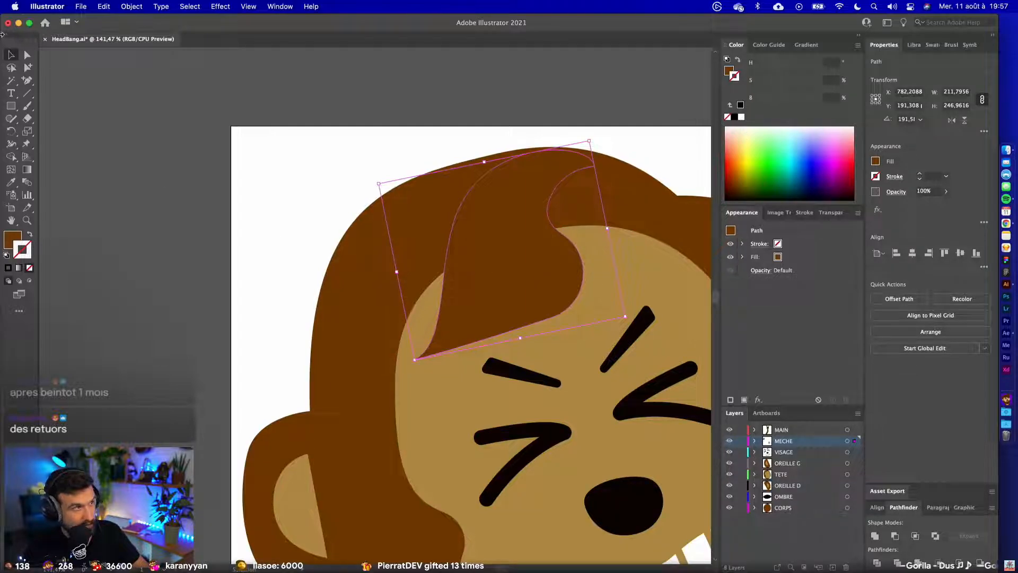
- Round the lower tip of one MECHE strand copy with a corner radius of about 31 px
left_click(25, 55)
left_click(415, 360)
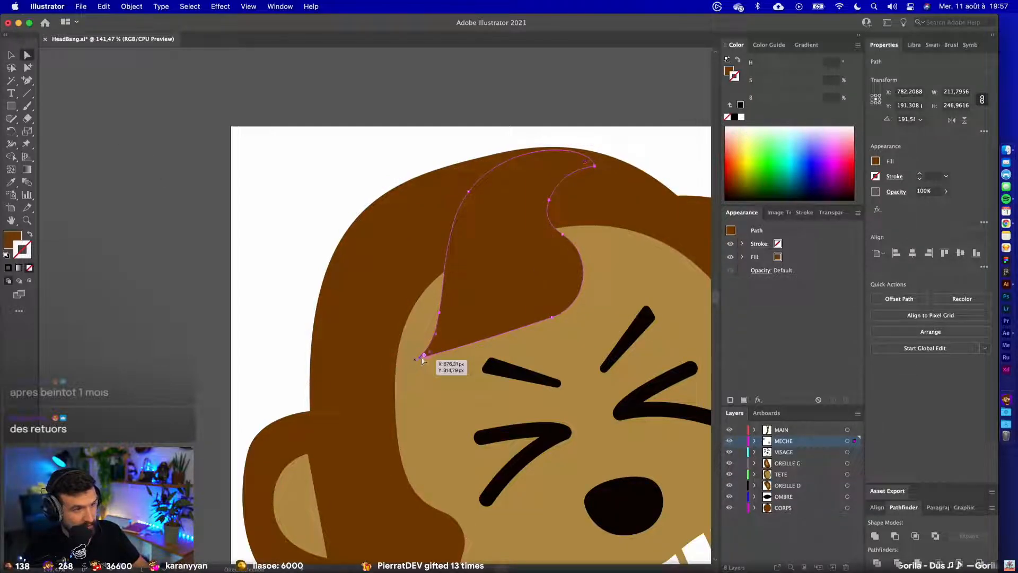
left_click_drag(424, 356, 466, 318)
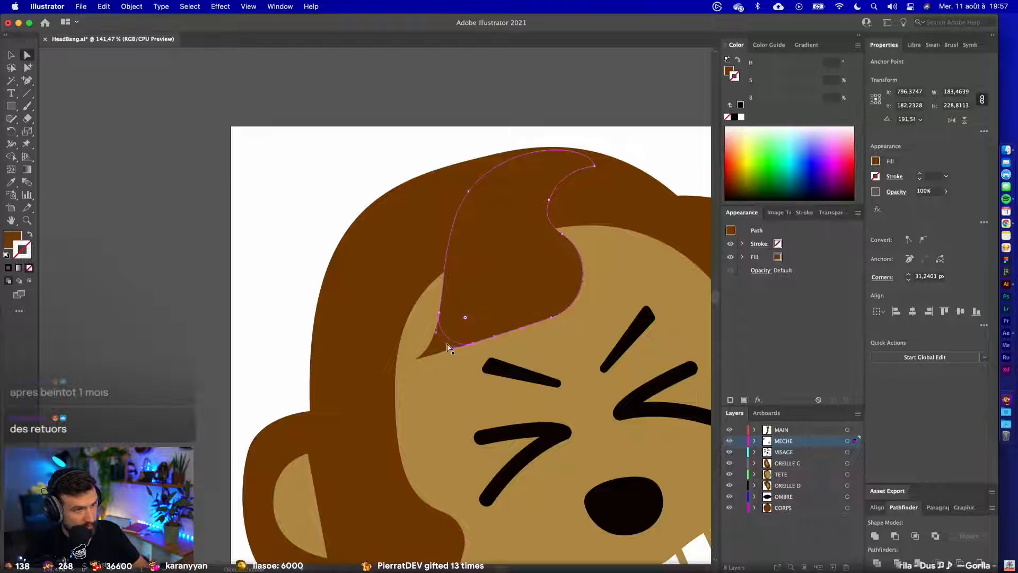
- Set the pointed MECHE strand's opacity to 5% and save HeadBang.ai over the external changes
left_click(447, 347)
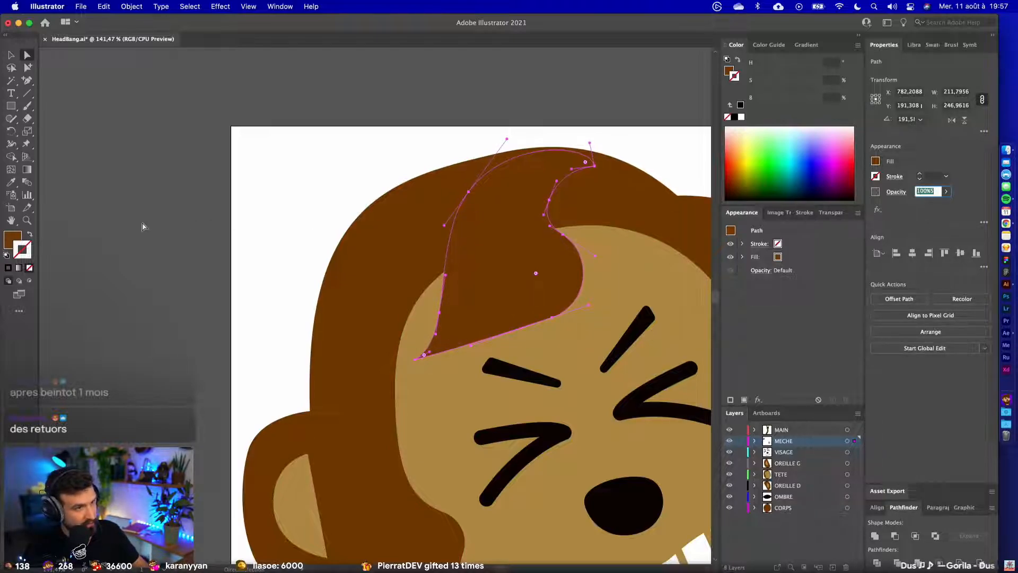
key("Return")
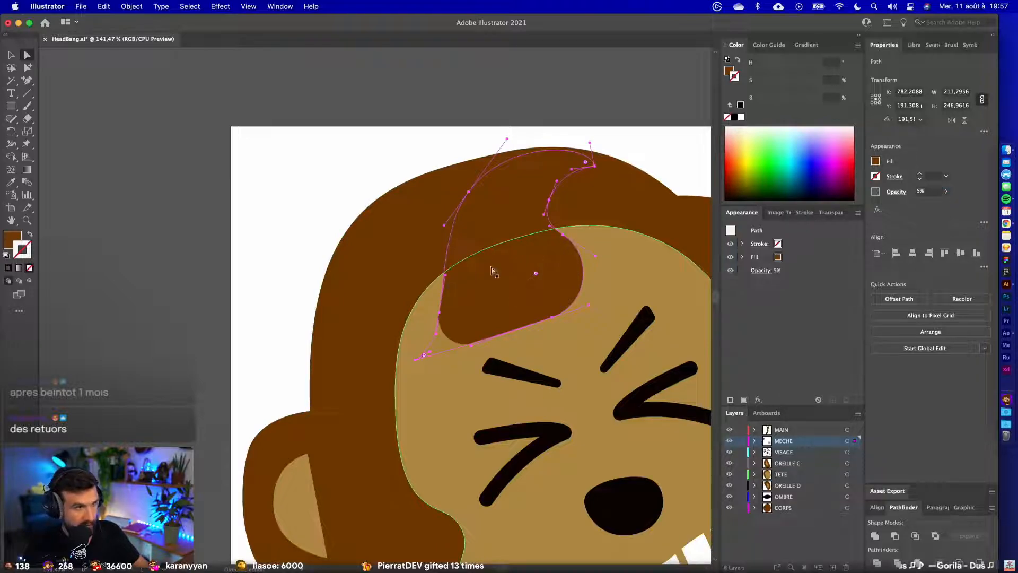
left_click(199, 313)
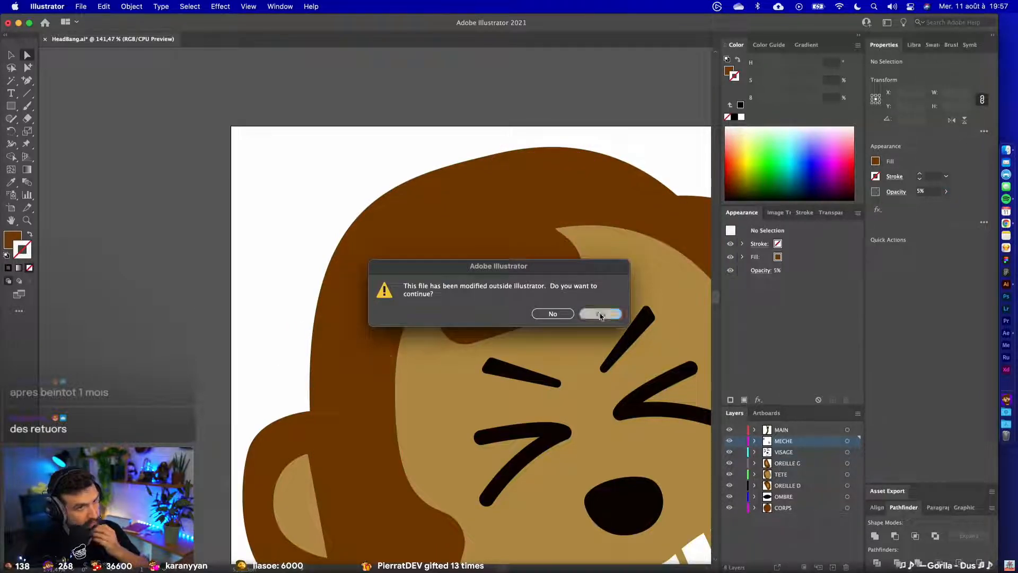
left_click(601, 316)
- Switch to After Effects, preview the loop from frame 3 with the doubled strand, and go back to Illustrator
key("super+Tab")
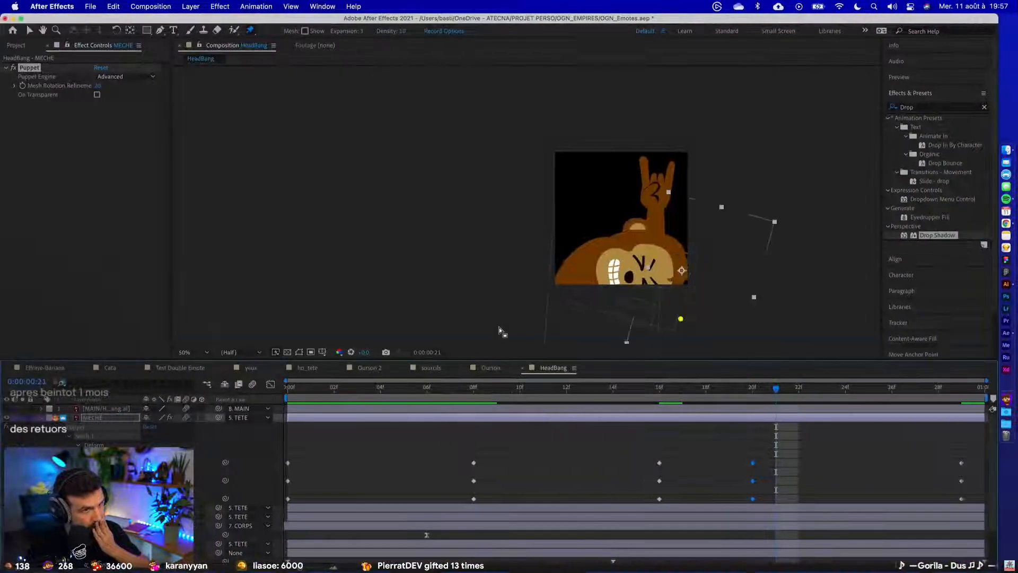
left_click_drag(492, 389, 354, 388)
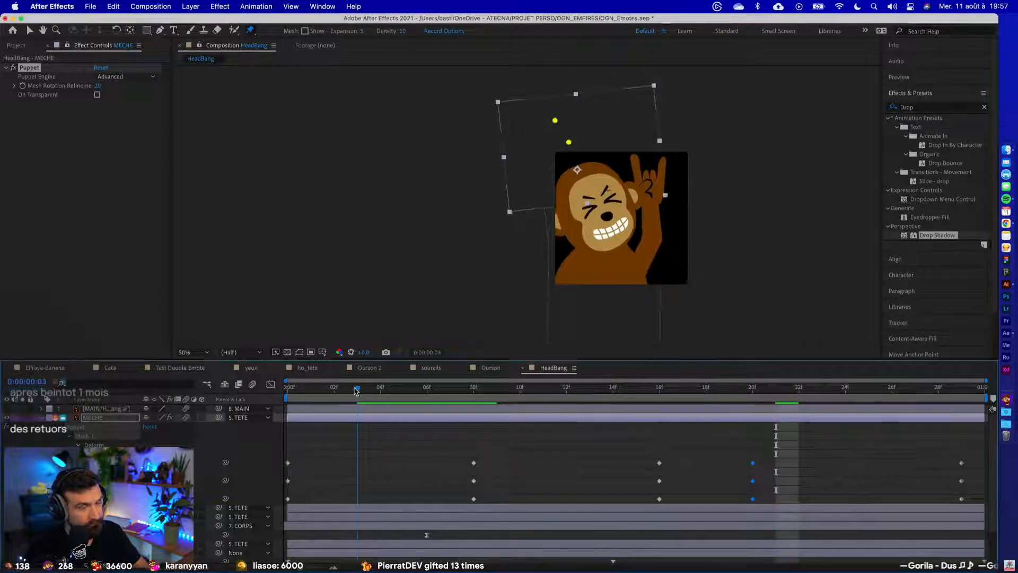
key("space")
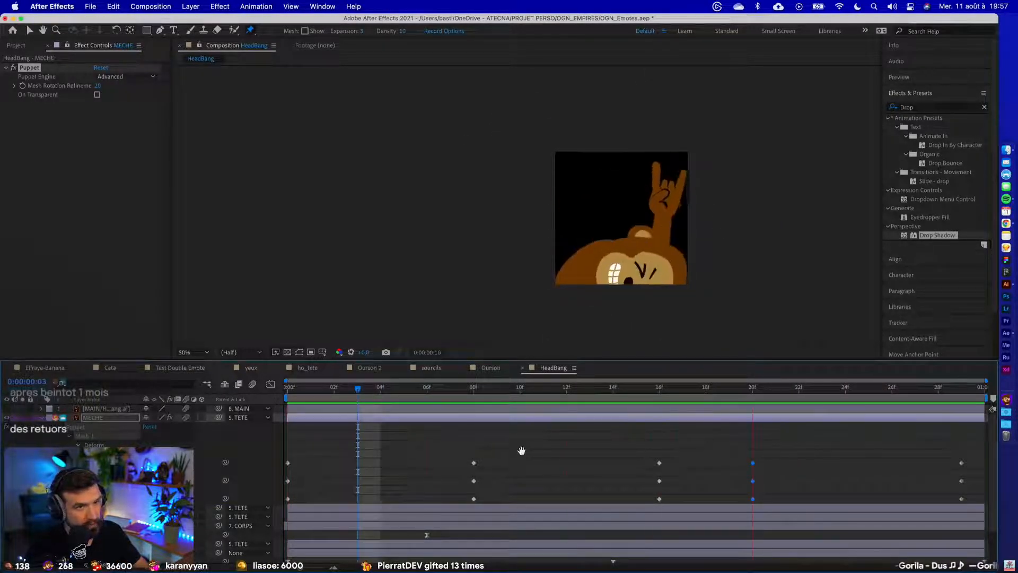
key("super+Tab")
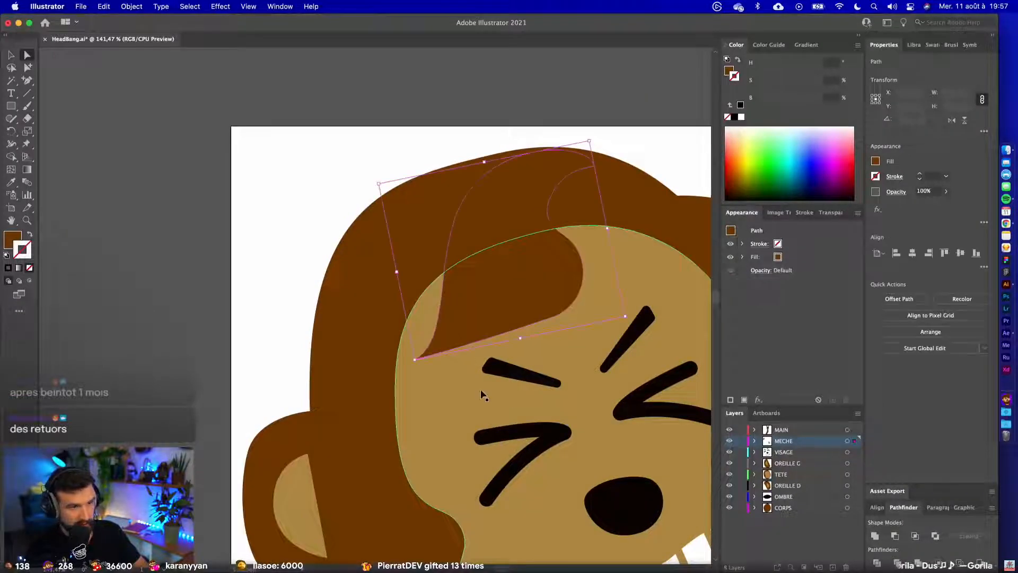
- Undo the last edit to the MECHE strand in HeadBang.ai and switch to After Effects
left_click(221, 288)
left_click_drag(503, 290, 571, 314)
key("super+z")
key("super+Tab")
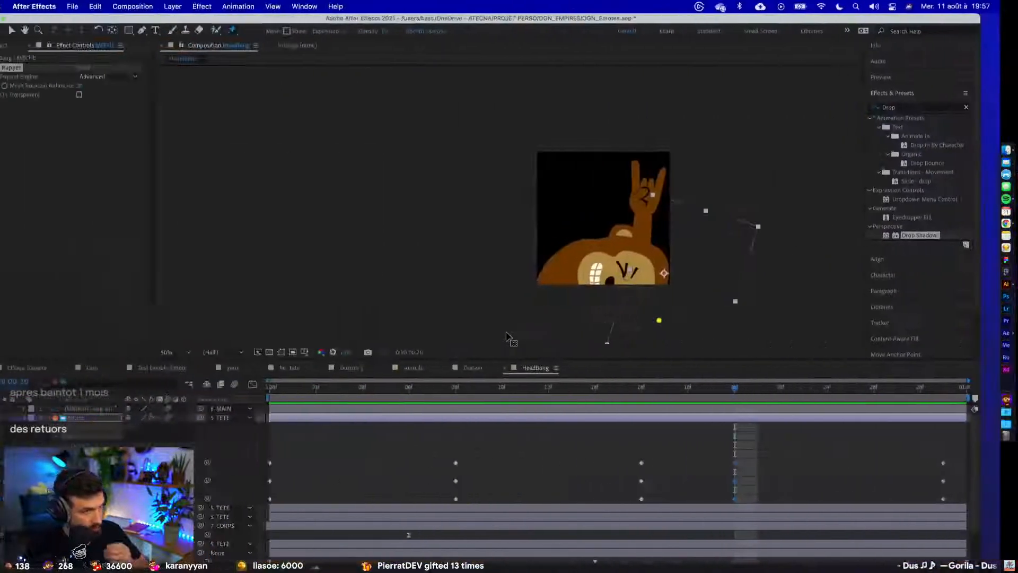
- Preview the HeadBang loop, examine the tuft at frame 20, and switch back to Illustrator
key("space")
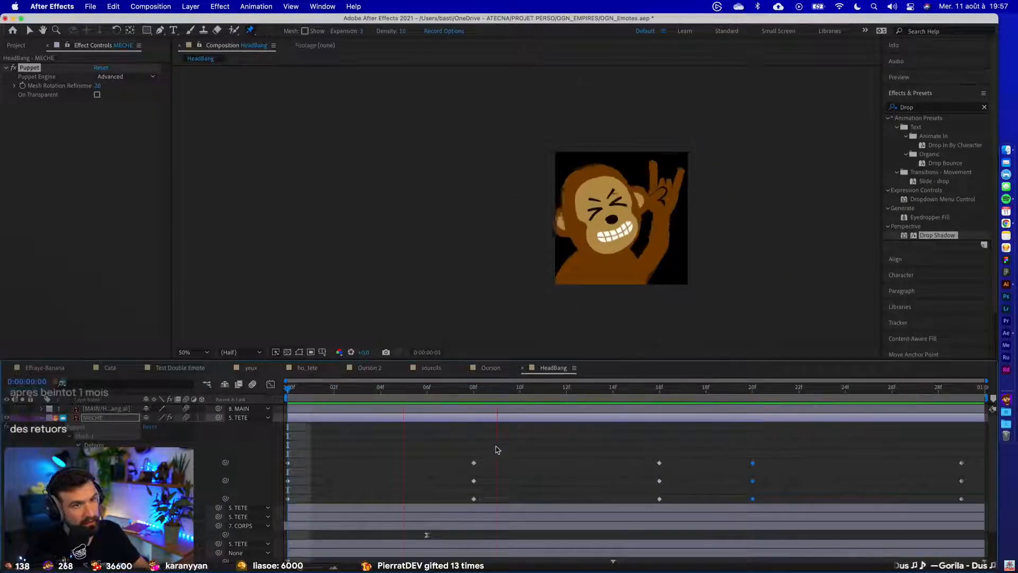
key("space")
left_click(752, 390)
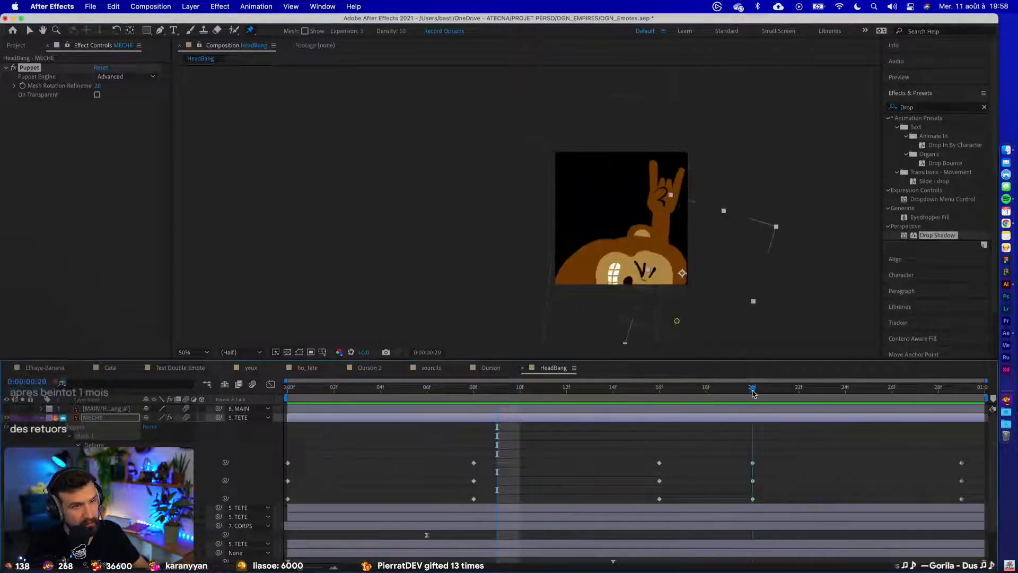
key("super+Tab")
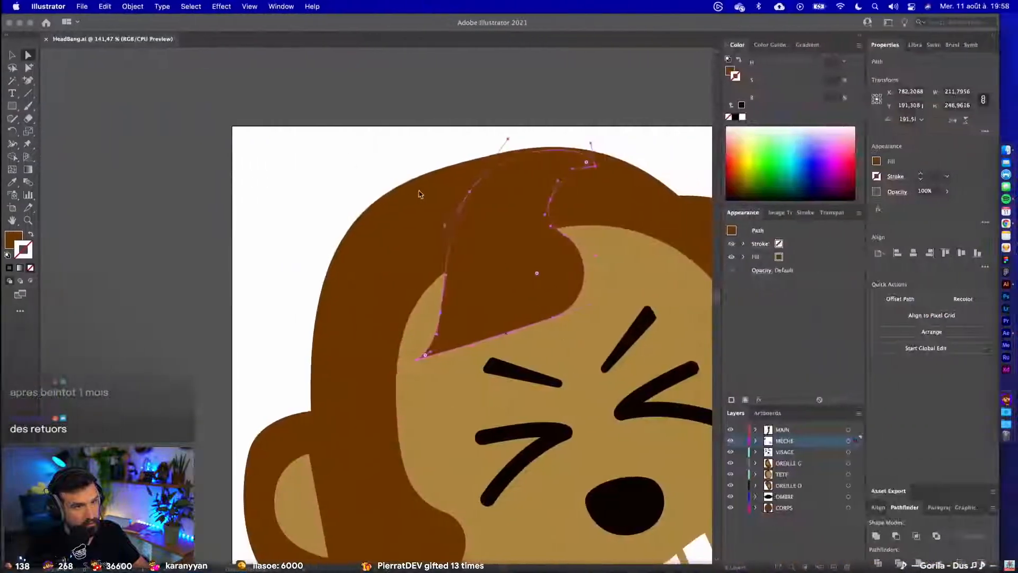
- Delete the stray After Effects keyframe text beside the artboard and save HeadBang.ai over the external changes
left_click(398, 207)
scroll(398, 206, "down", 5)
left_click(398, 131)
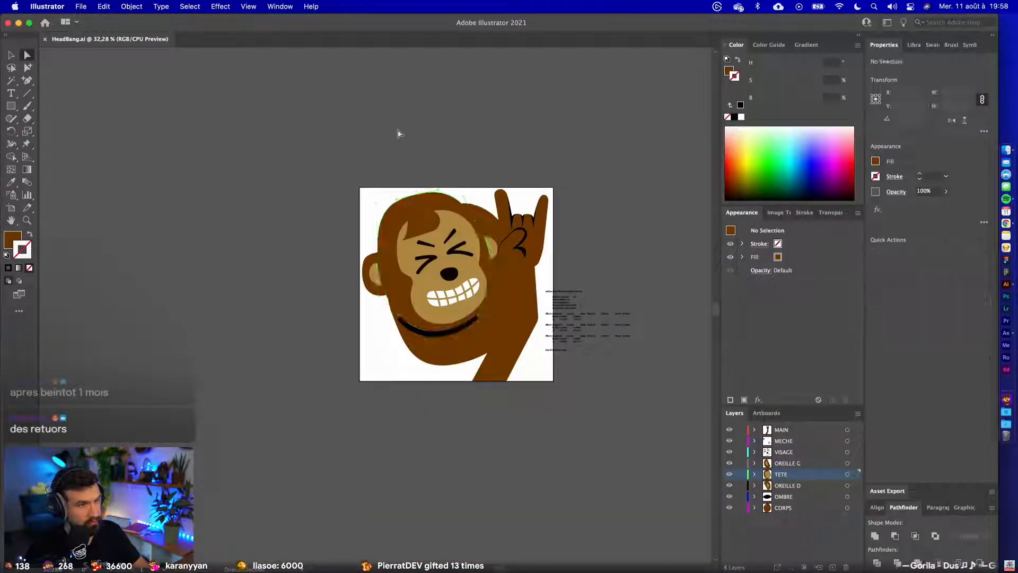
left_click(573, 324)
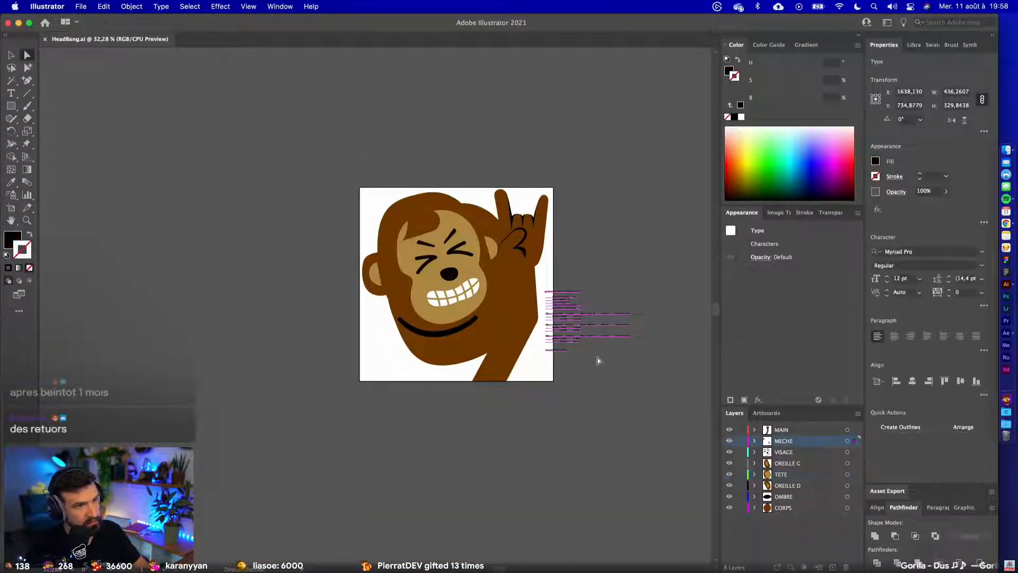
scroll(597, 361, "up", 3)
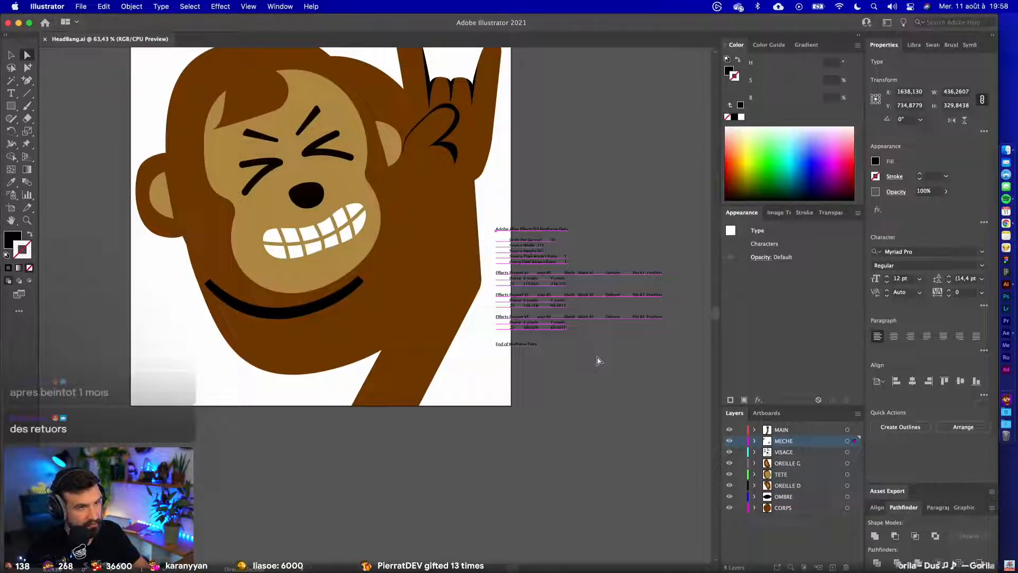
scroll(595, 359, "up", 3)
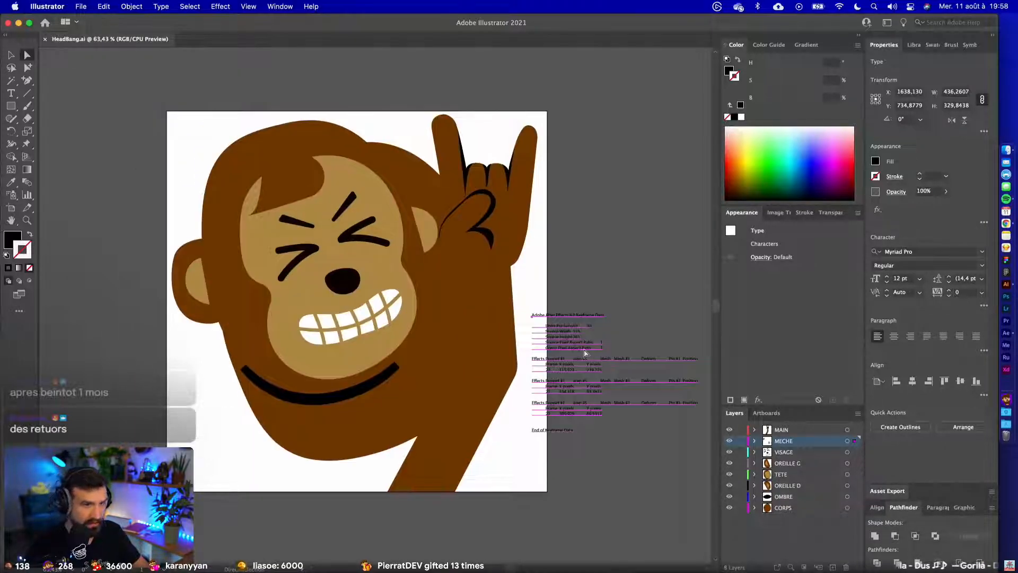
key("Delete")
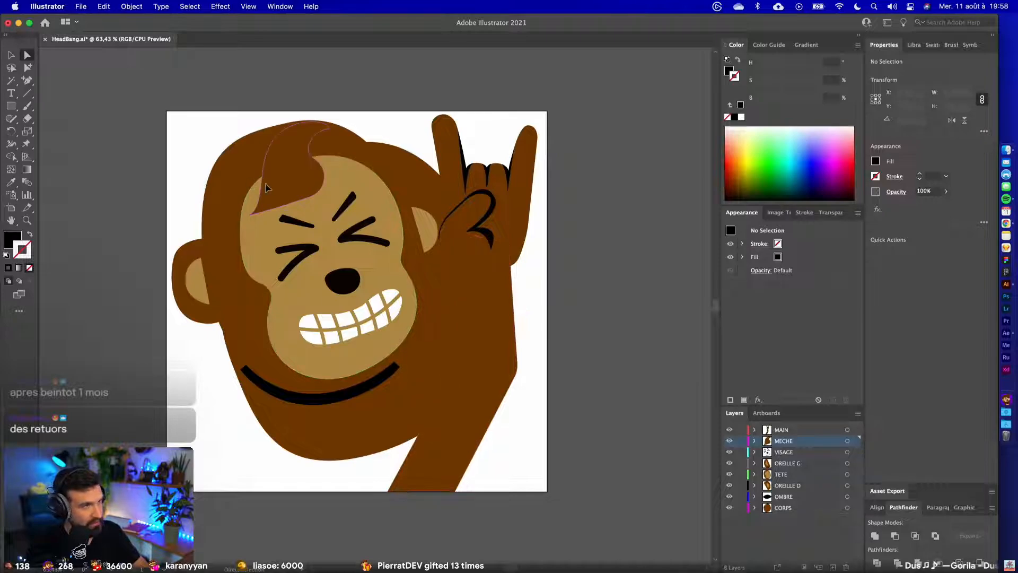
left_click(267, 188)
key("super+s")
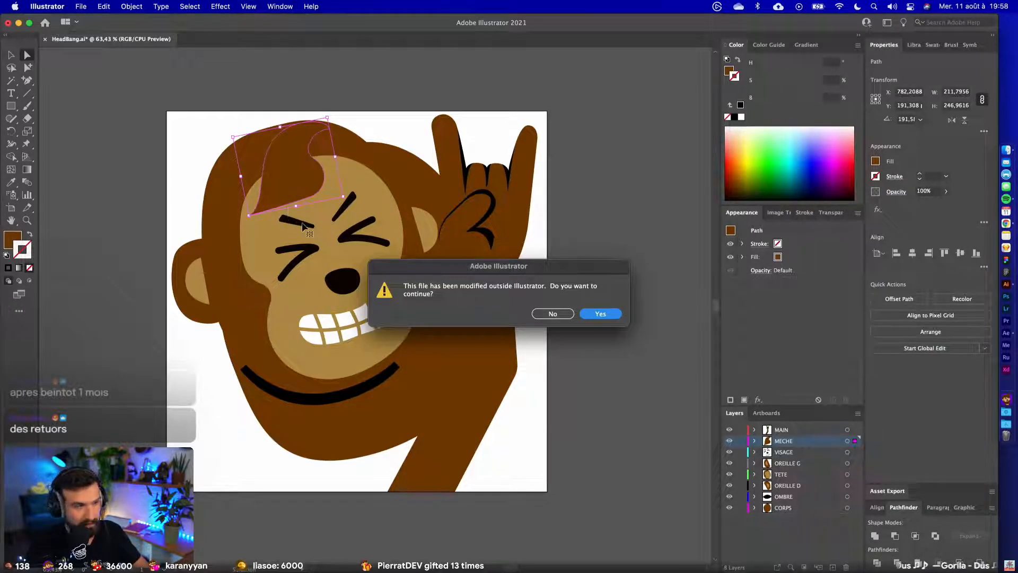
left_click(608, 317)
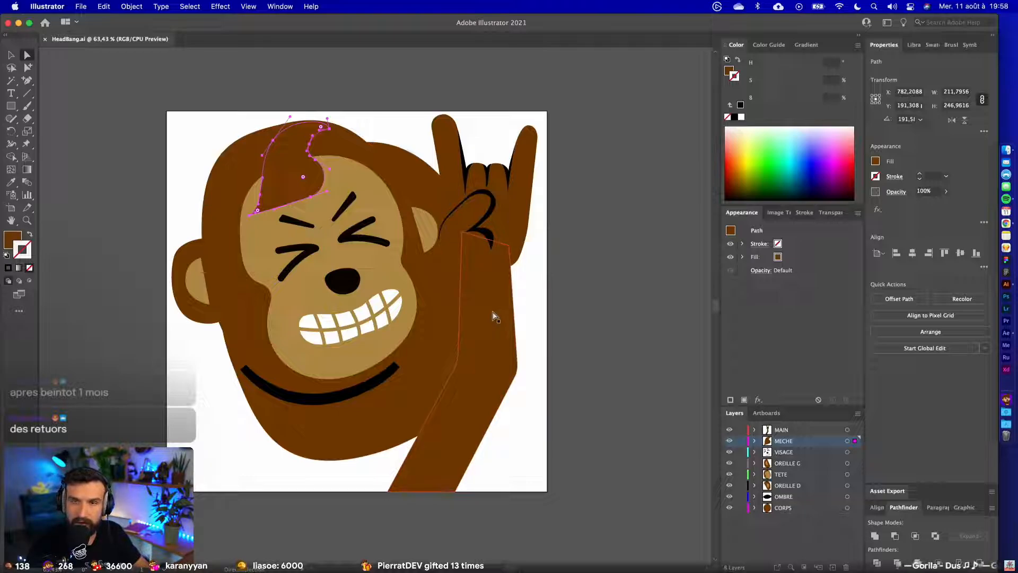
- Switch to After Effects, scrub the loop back to frame 11 to check the tuft, and return to Illustrator
key("ctrl+Left")
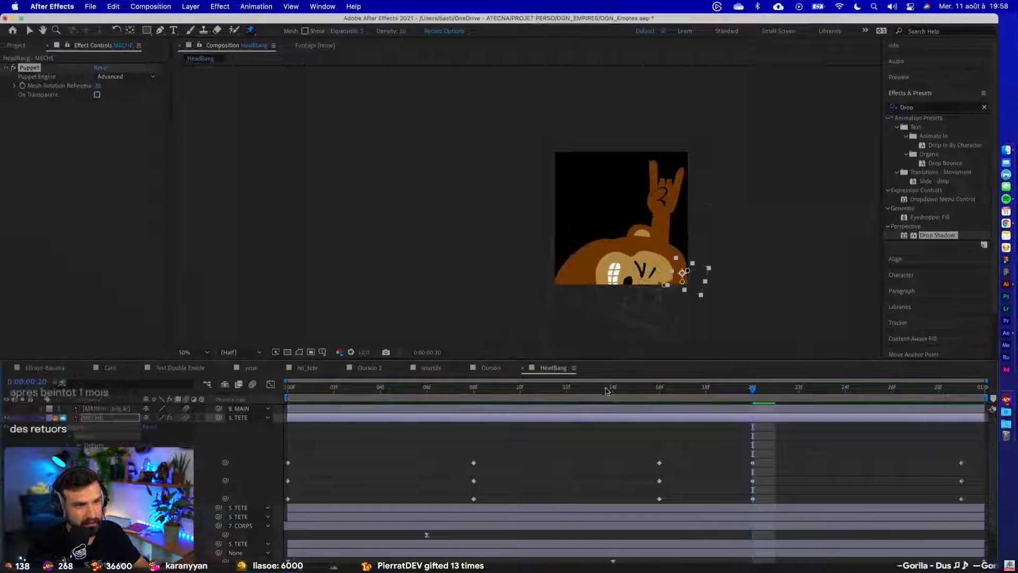
left_click_drag(669, 400, 539, 393)
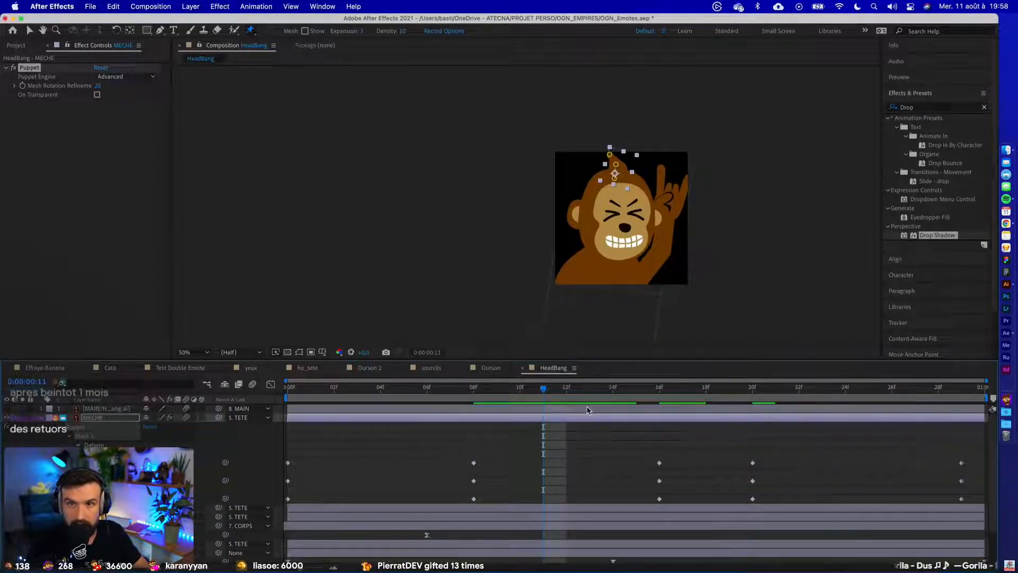
key("ctrl+Right")
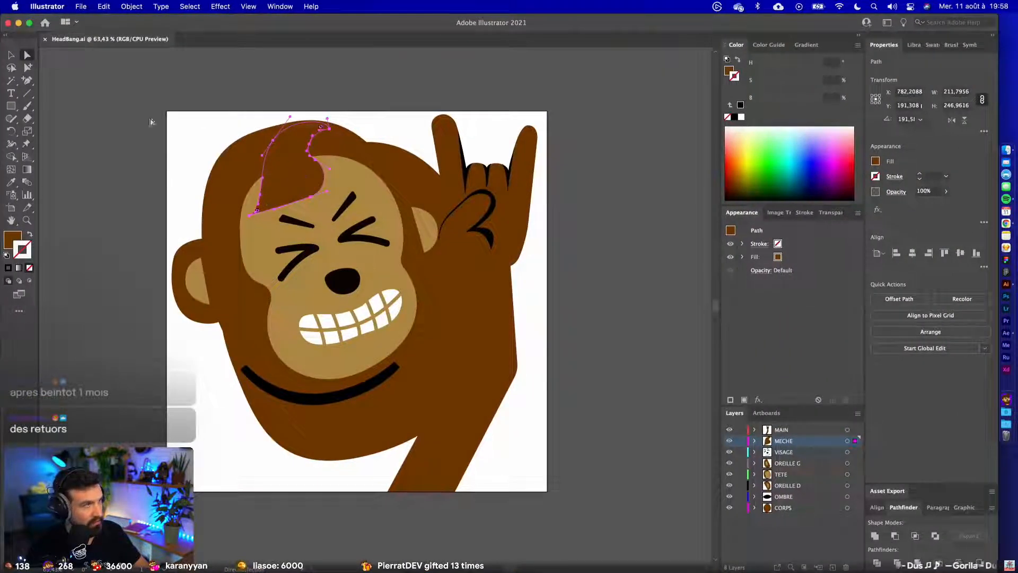
- Duplicate the pointed MECHE strand in place and round the lower tip of one copy
left_click(204, 148)
scroll(204, 148, "up", 5)
key("v")
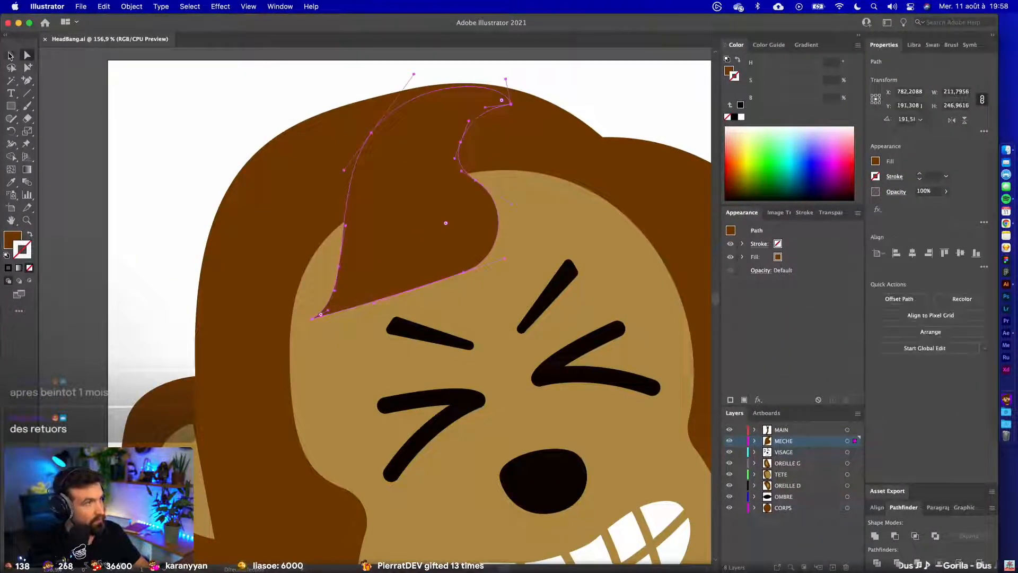
left_click(441, 230)
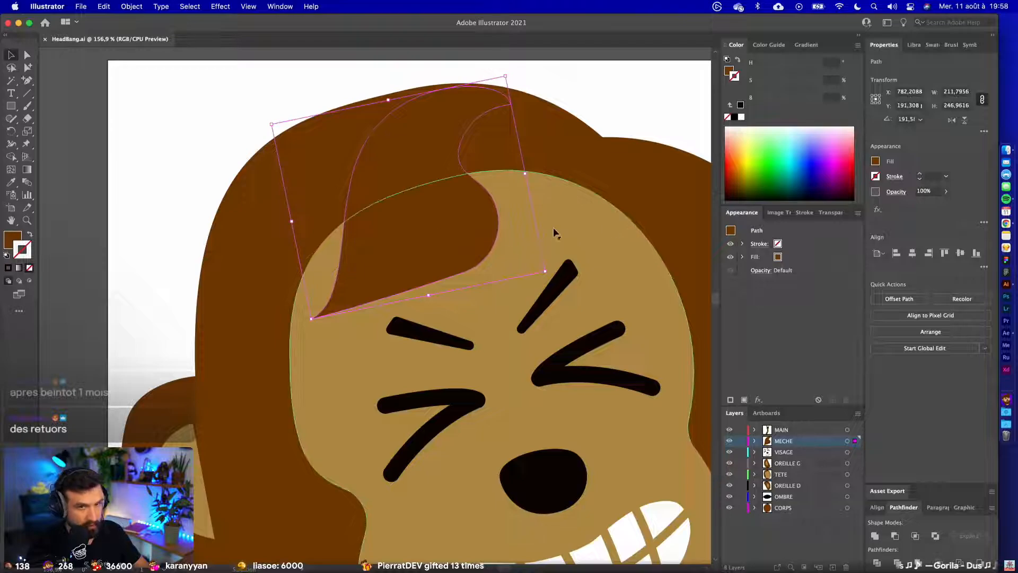
key("super+c")
key("super+f")
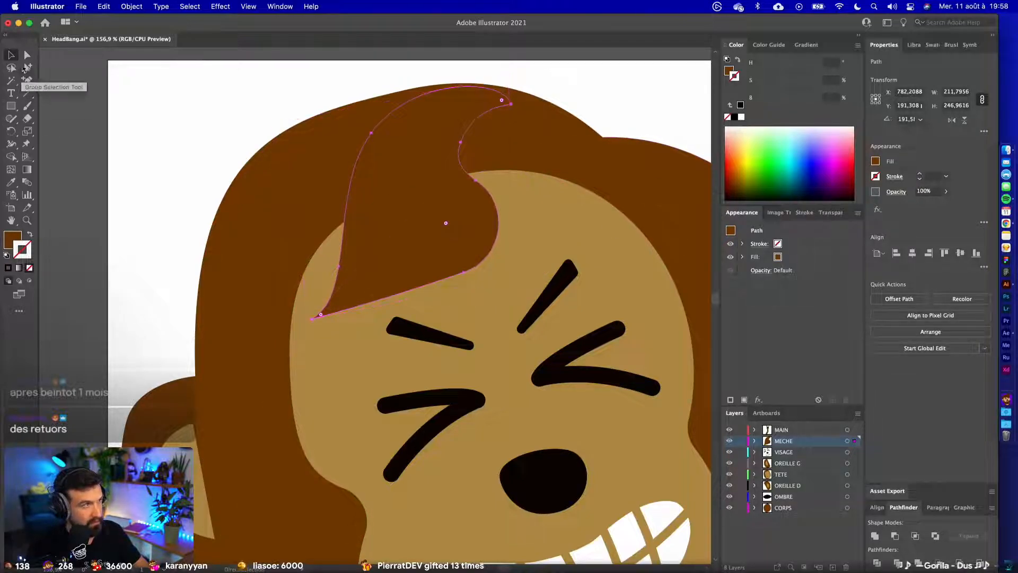
key("a")
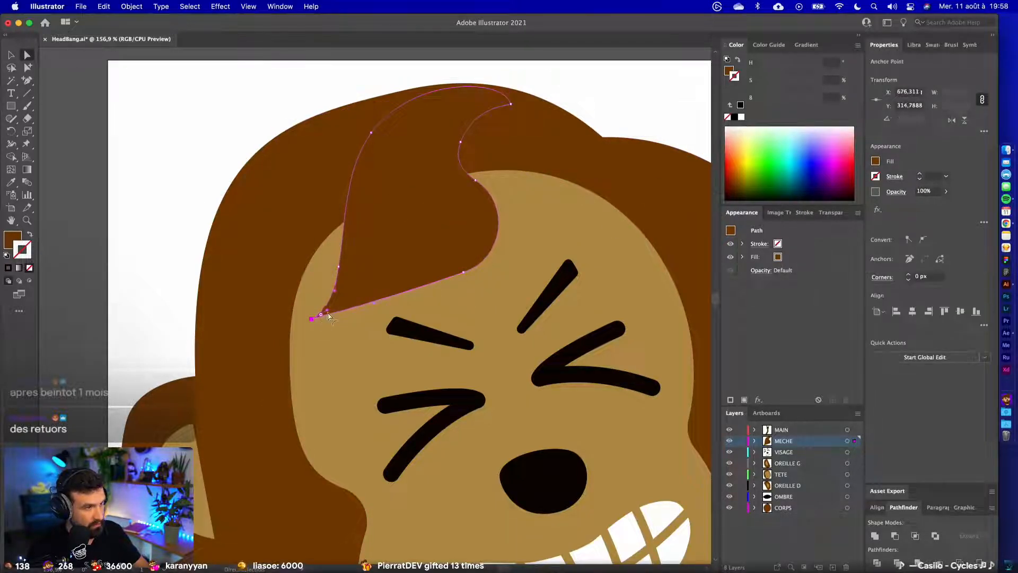
left_click_drag(321, 315, 443, 228)
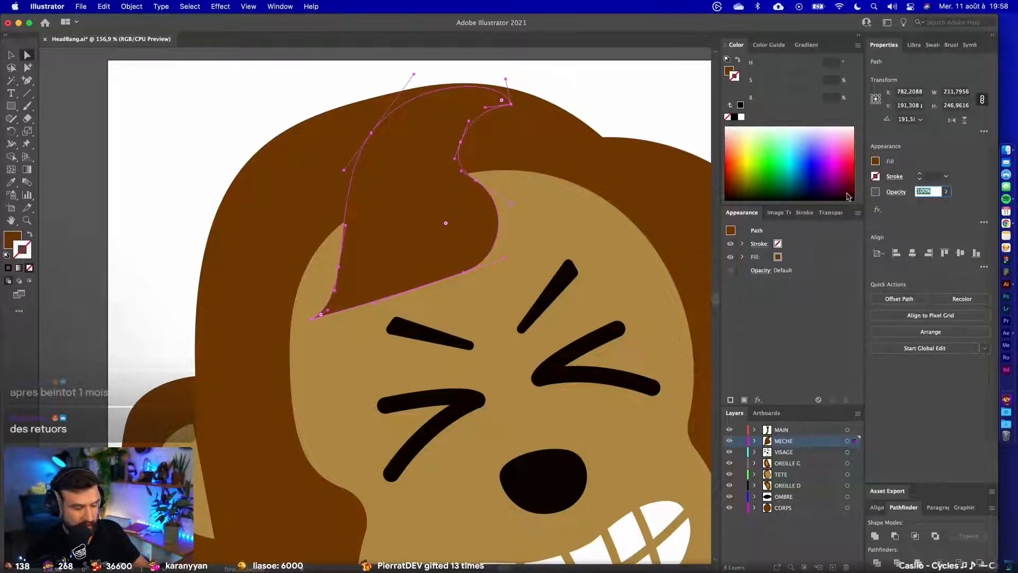
- Set the pointed MECHE strand's opacity to 5%, leaving the rounded copy opaque, and save HeadBang.ai over the external changes
key("super+shift+z")
left_click(93, 116)
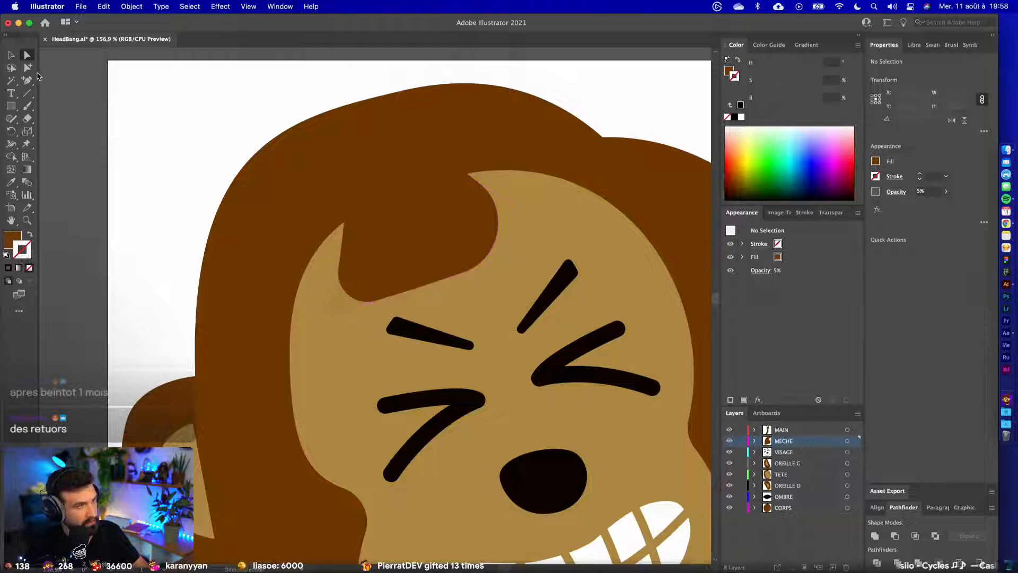
key("v")
key("super+s")
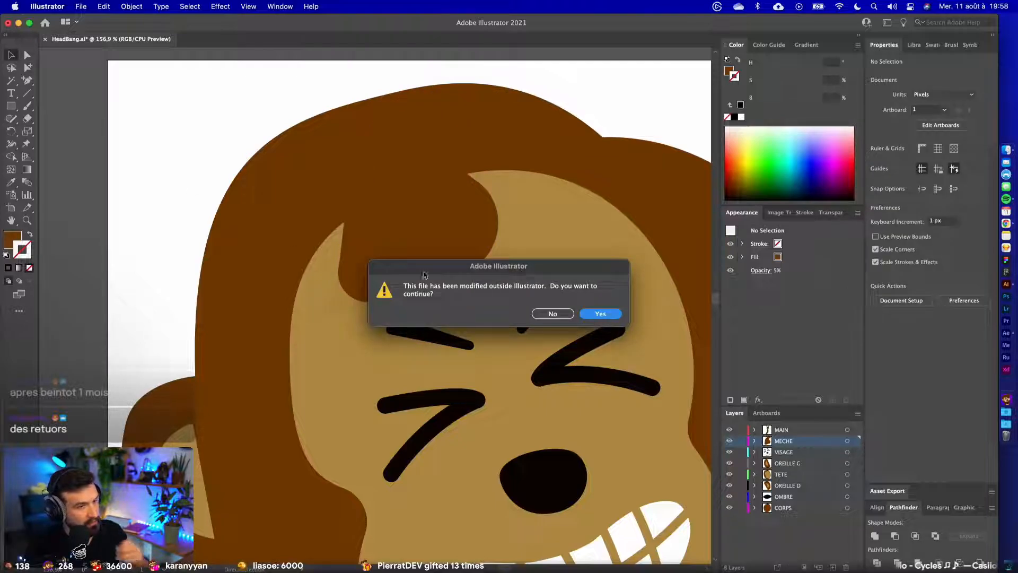
left_click(608, 312)
- Switch to After Effects, preview the loop with the updated tuft, and scrub to frame 22
key("super+Tab")
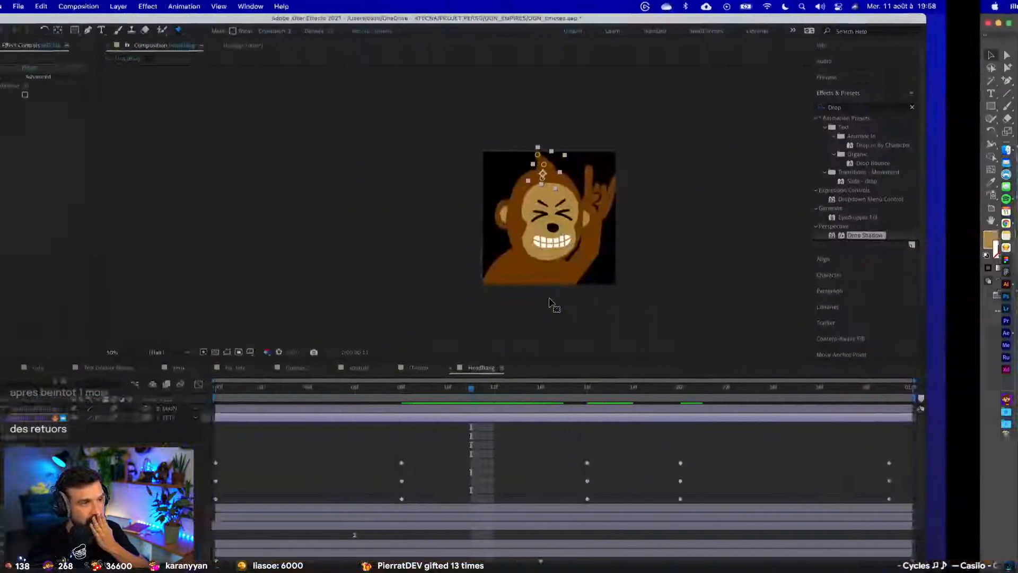
key("space")
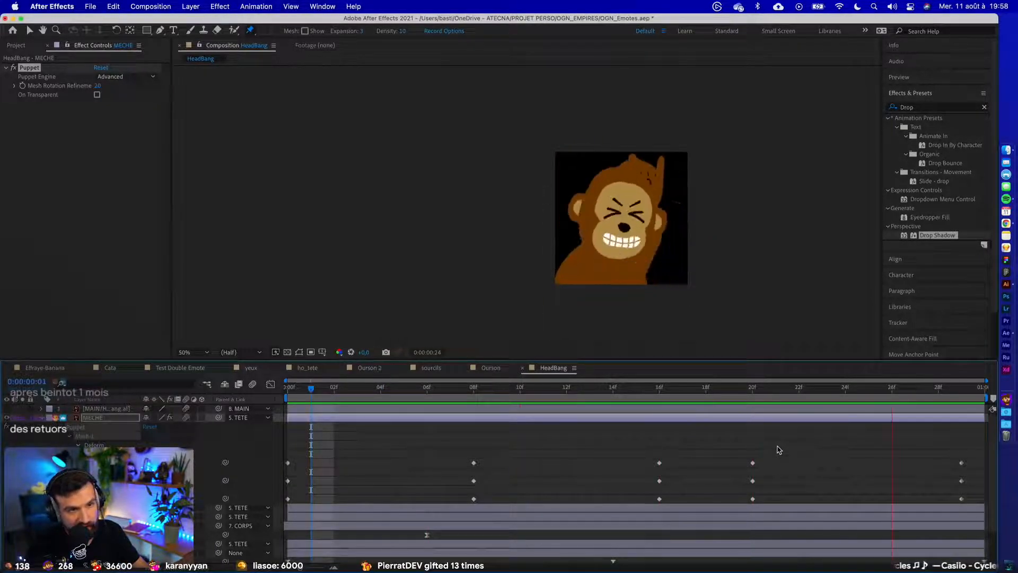
left_click_drag(768, 391, 802, 390)
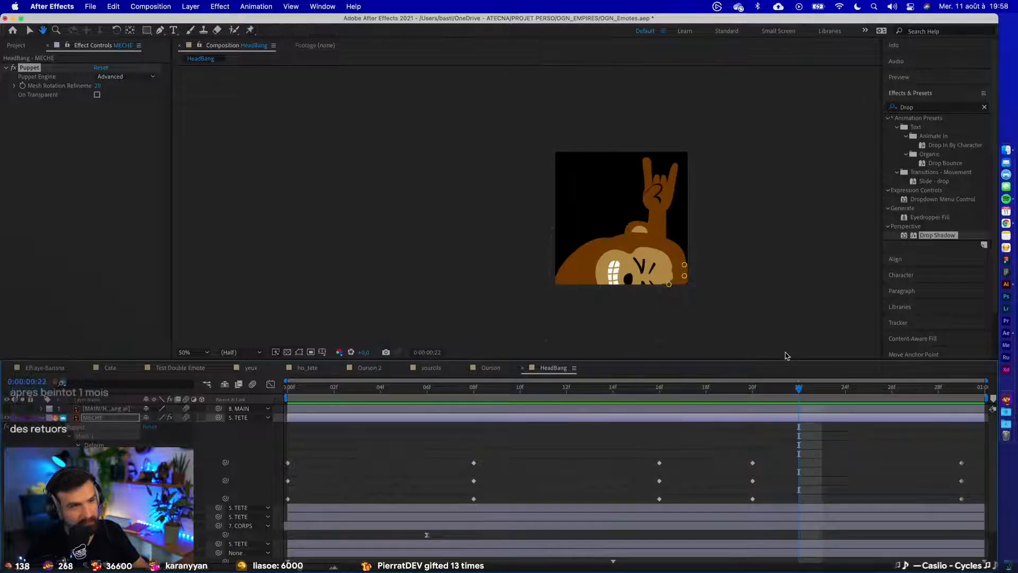
- Enable motion blur for the HeadBang composition and preview the loop
key("space")
left_click(250, 384)
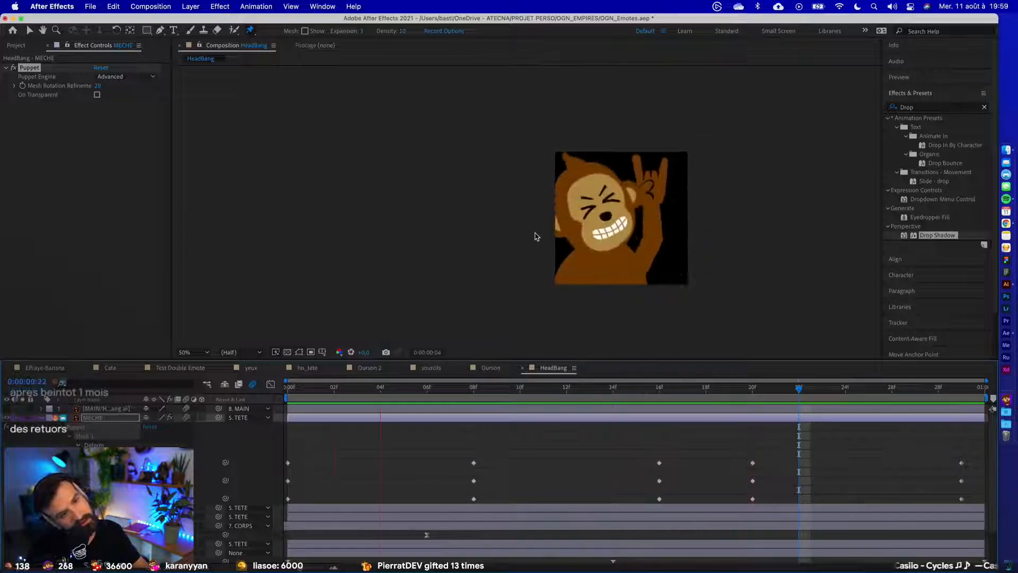
key("space")
- Move the three MECHE Puppet-pin keyframes at frame 16 to frame 15 and preview the loop
left_click_drag(827, 386, 704, 400)
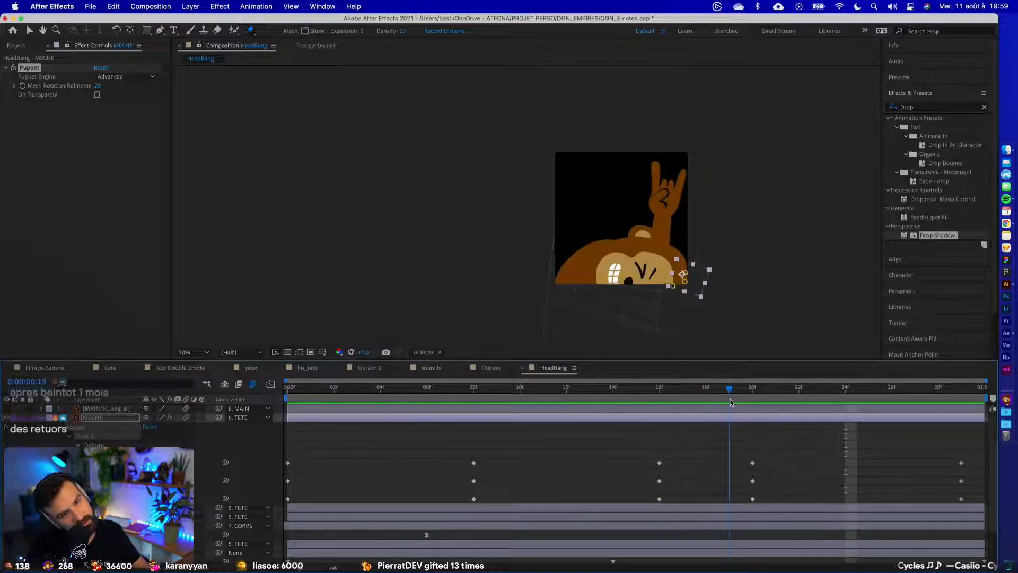
left_click_drag(678, 448, 637, 502)
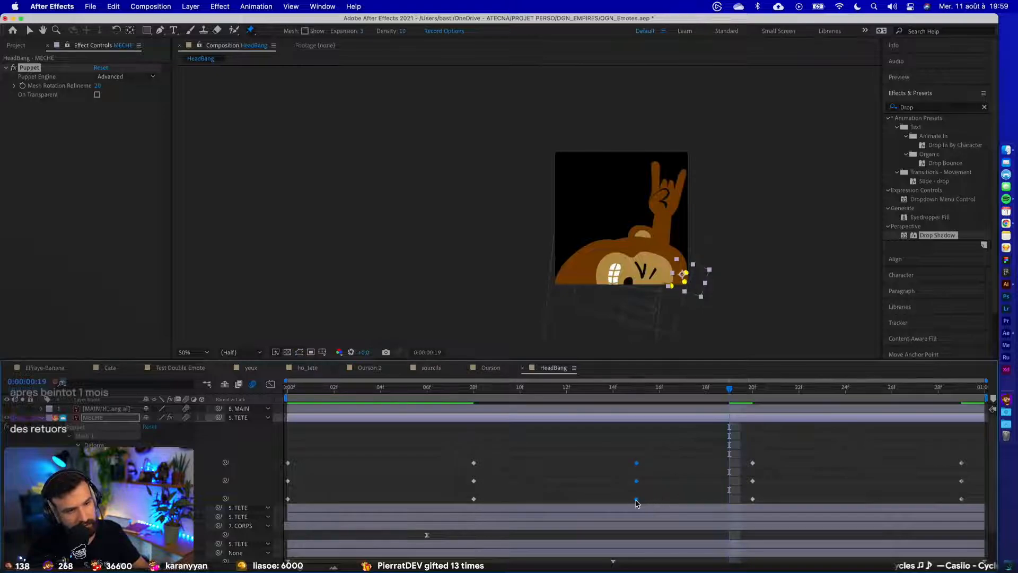
key("space")
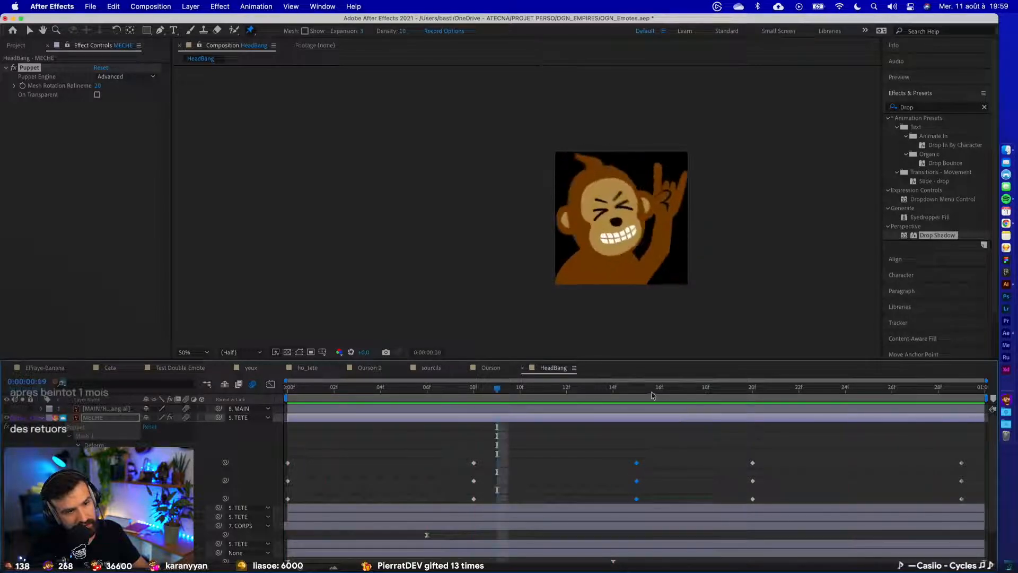
key("space")
- At frame 20, move the MECHE Puppet pin at the head's outer edge inward and up toward the face
scroll(732, 258, "up", 2)
left_click_drag(733, 257, 311, 42)
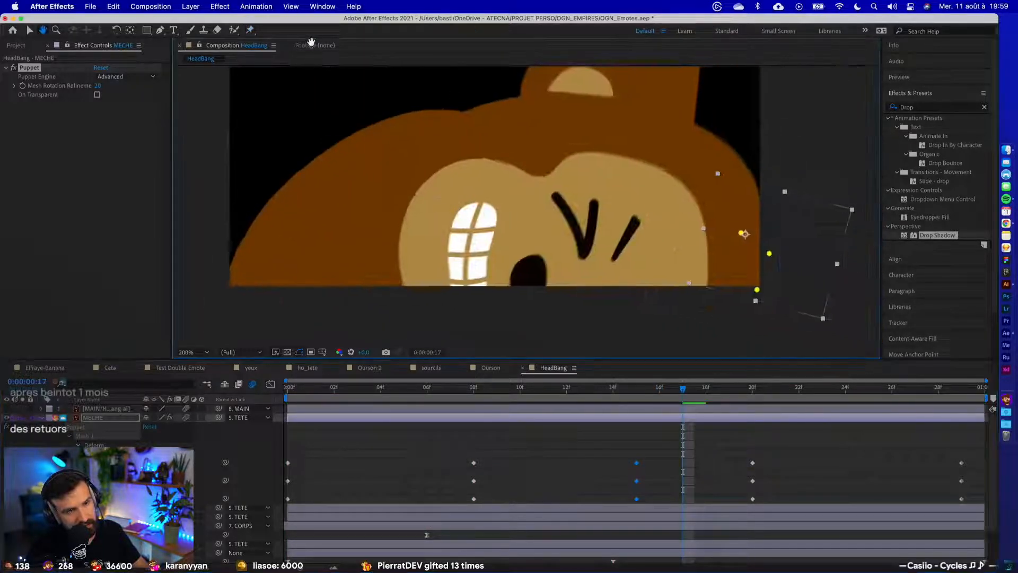
left_click(716, 429)
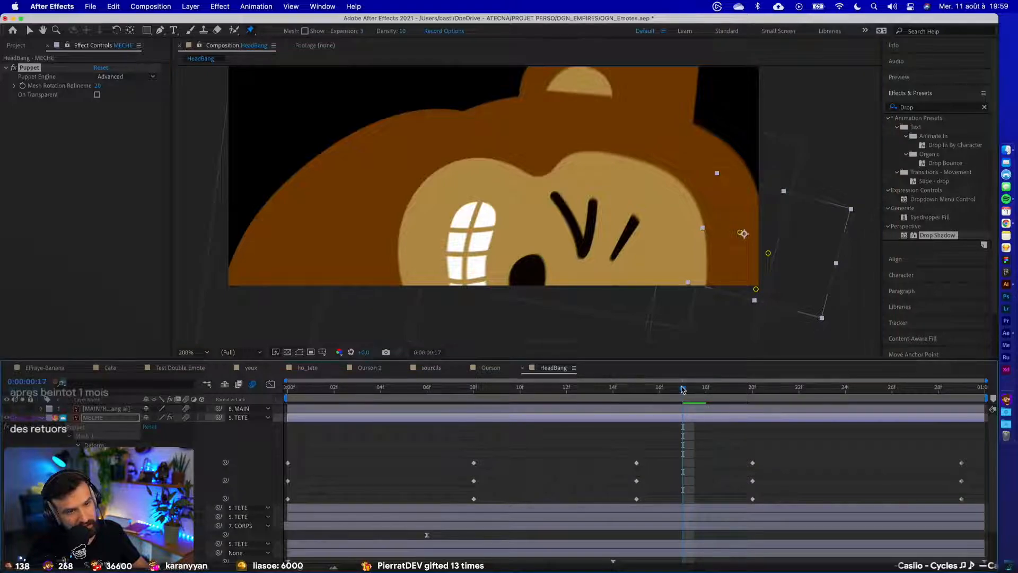
left_click_drag(683, 390, 763, 392)
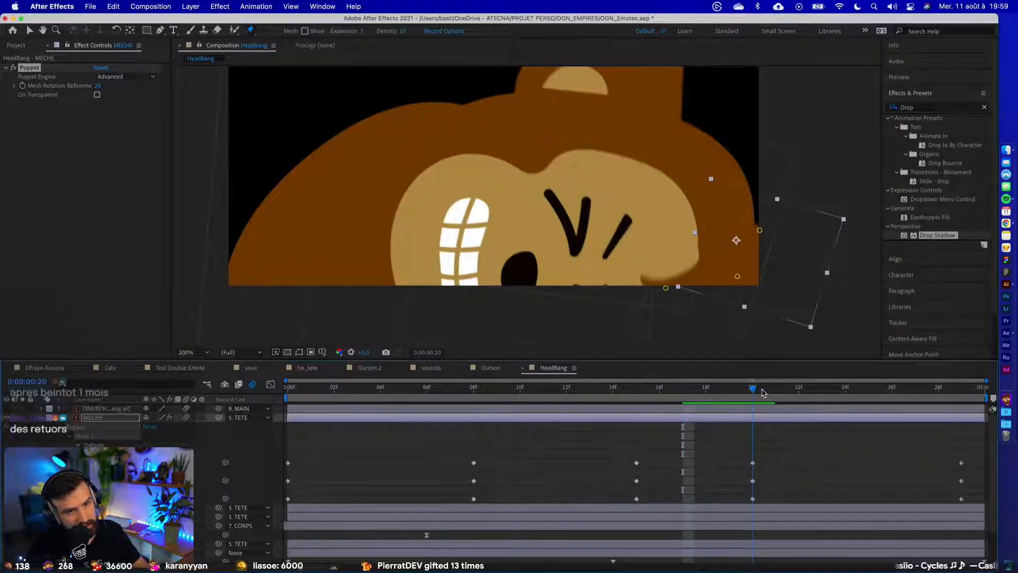
left_click_drag(759, 234, 695, 195)
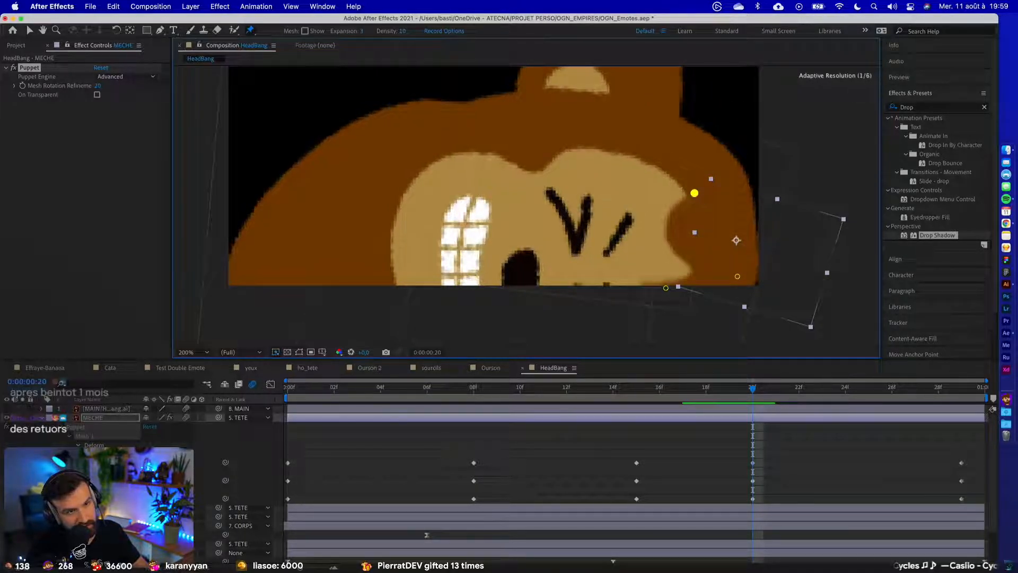
- Play the HeadBang loop and set the composition view to 100% to check the tuft's motion
key("space")
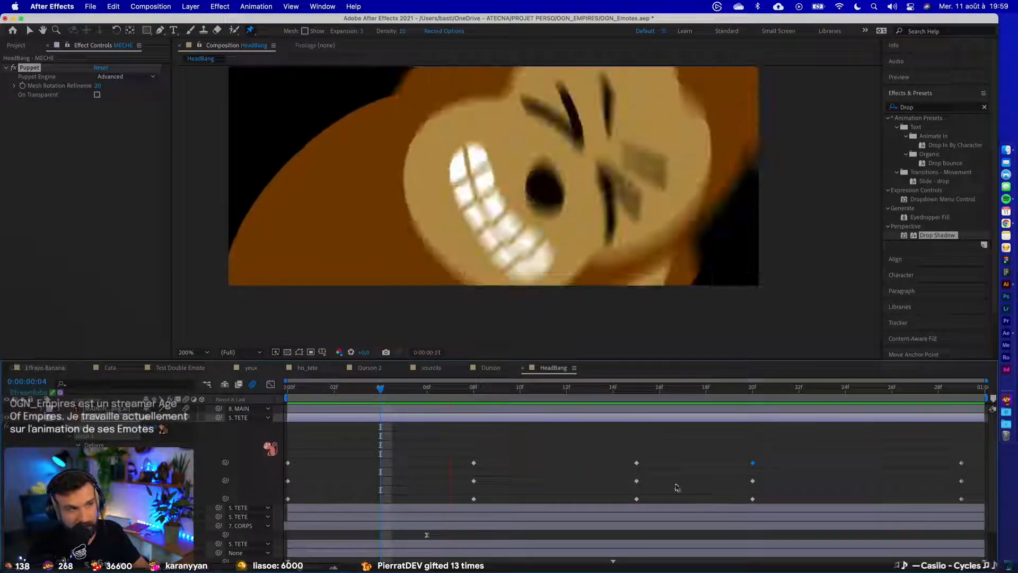
left_click(196, 353)
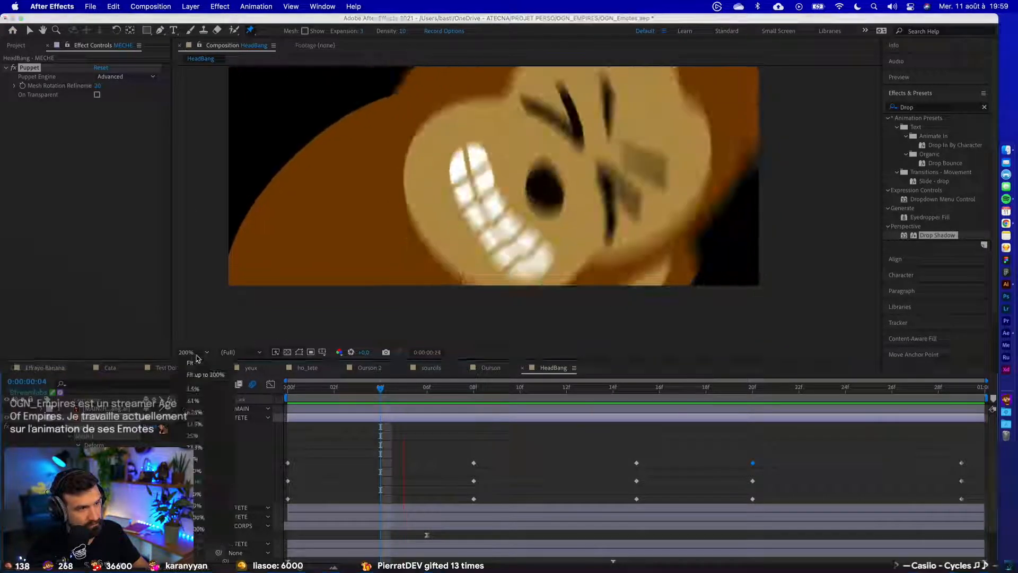
left_click(194, 482)
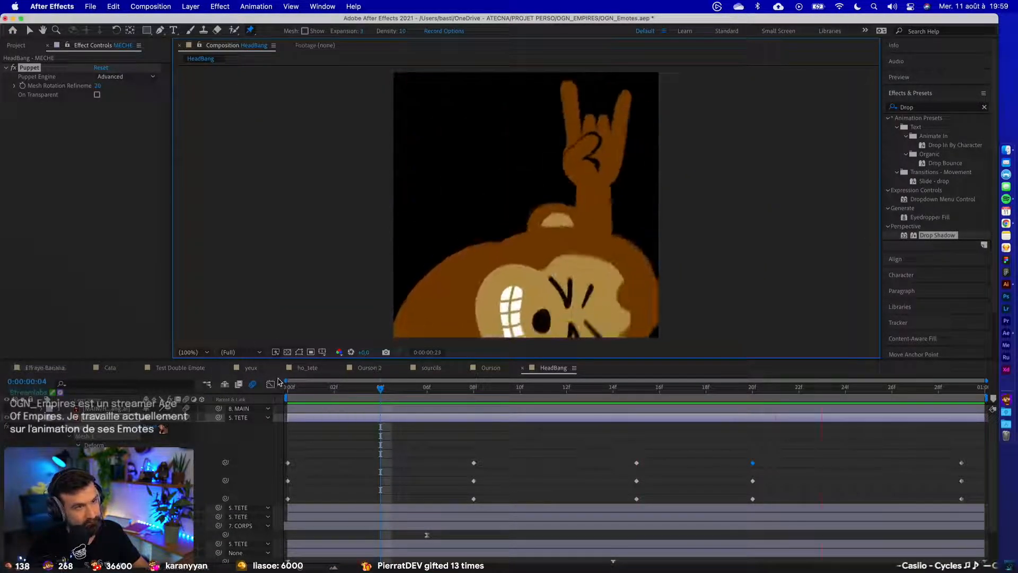
- Set the composition view to 25% at Quarter resolution, check the loop at emote size and save the project
left_click(229, 352)
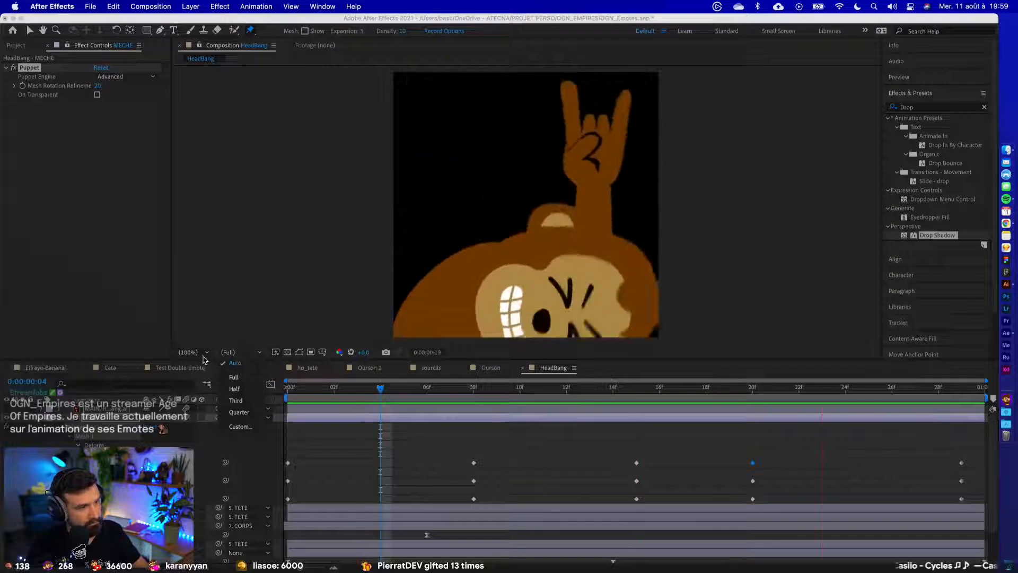
left_click(239, 412)
left_click(196, 352)
left_click(194, 447)
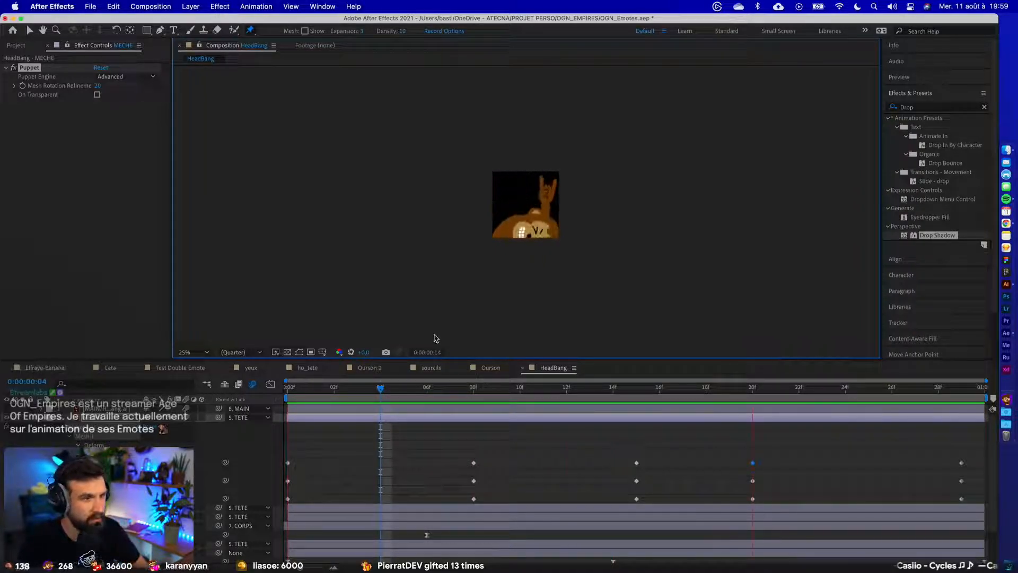
key("space")
key("cmd+s")
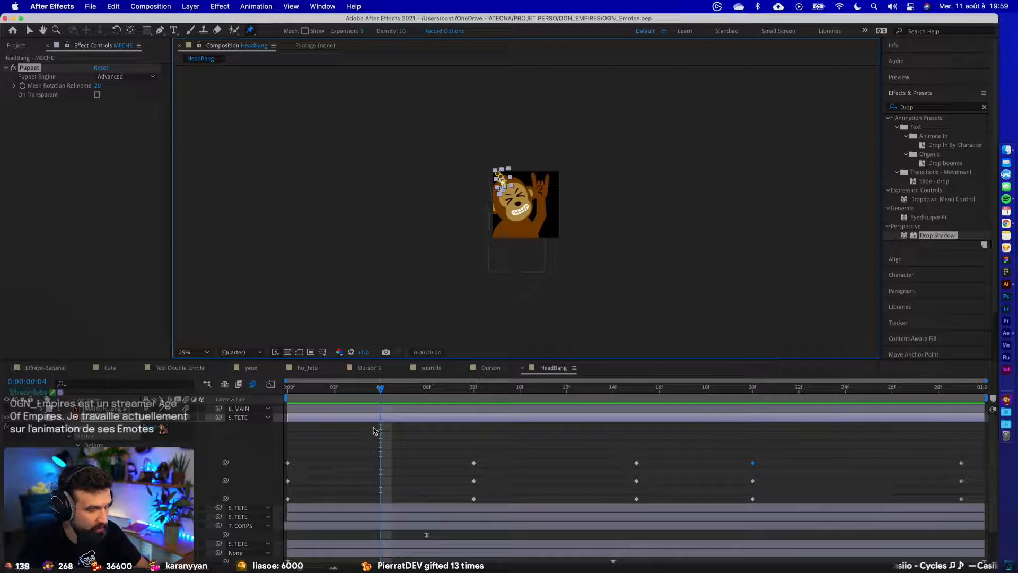
- Collapse the expanded properties of all HeadBang layers and enlarge the timeline area
key("u")
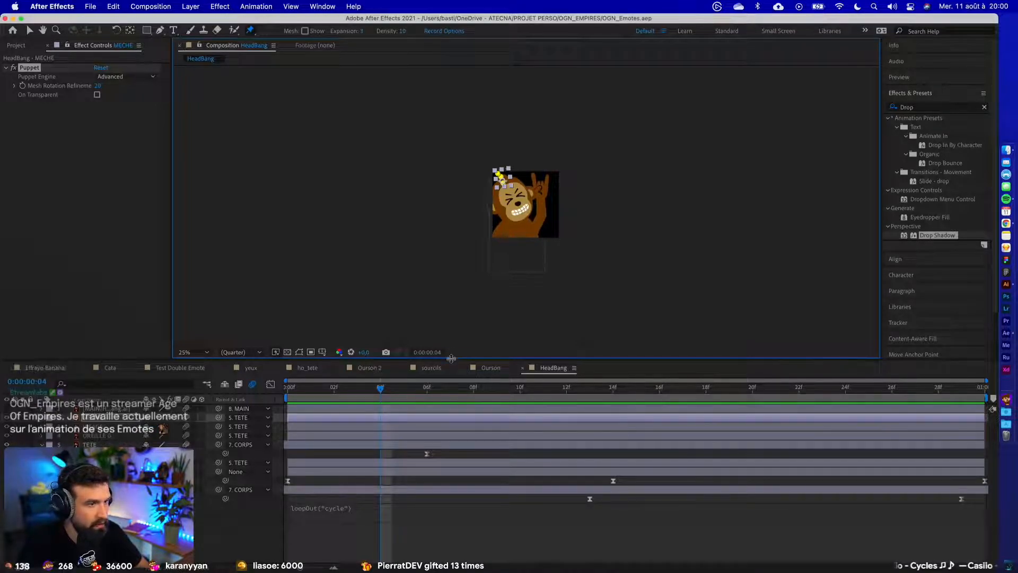
left_click_drag(451, 358, 452, 281)
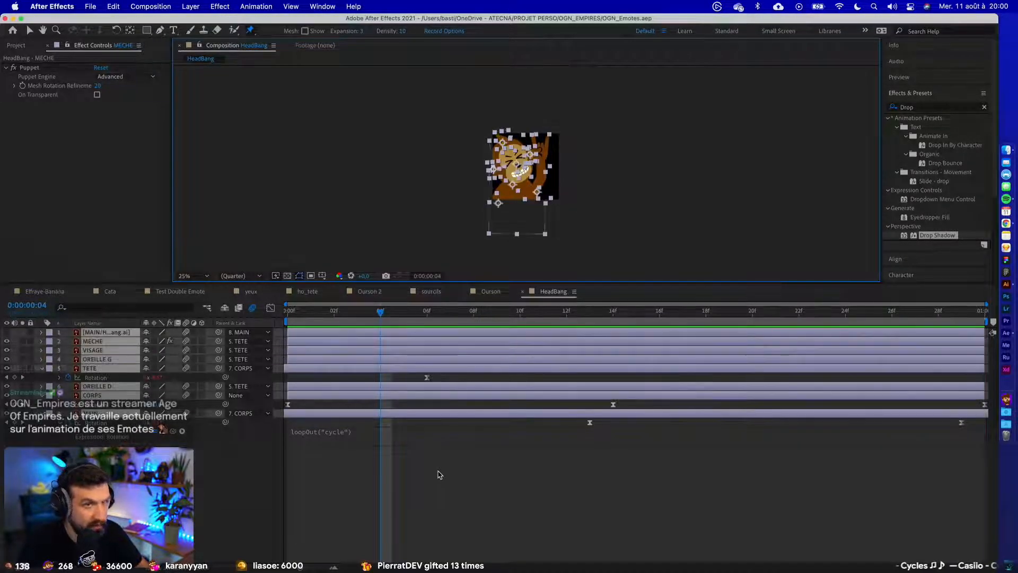
key("u")
key("u")
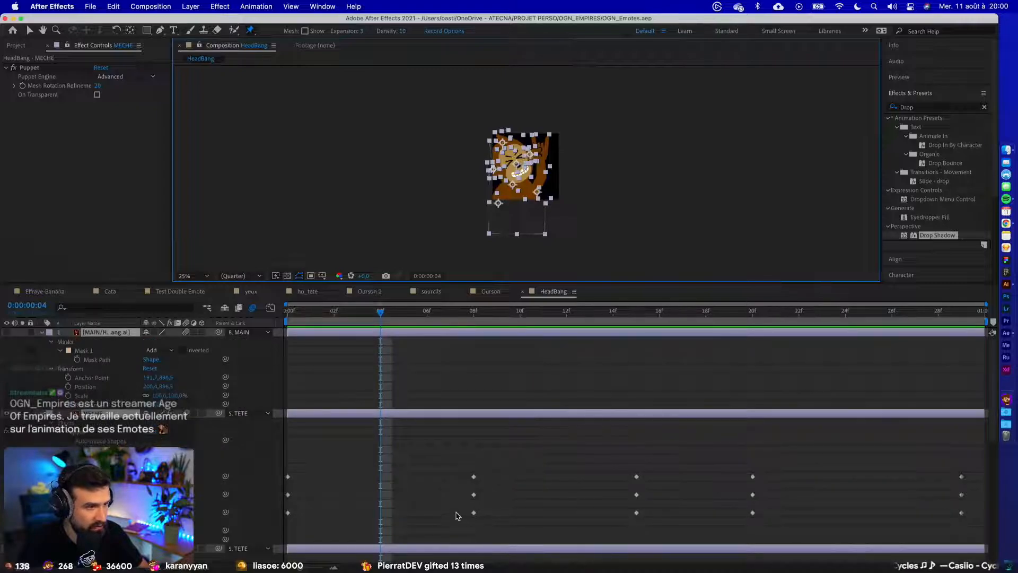
key("u")
left_click(473, 500)
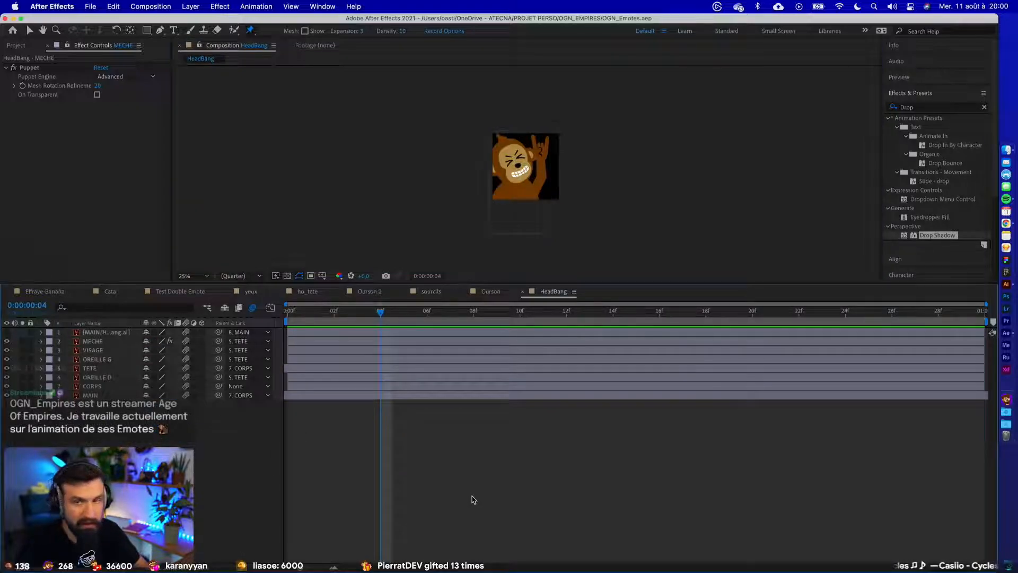
- Play and scrub the opening frames of the loop, and reveal the MAIN layer's rotation keyframes
left_click_drag(379, 310, 264, 312)
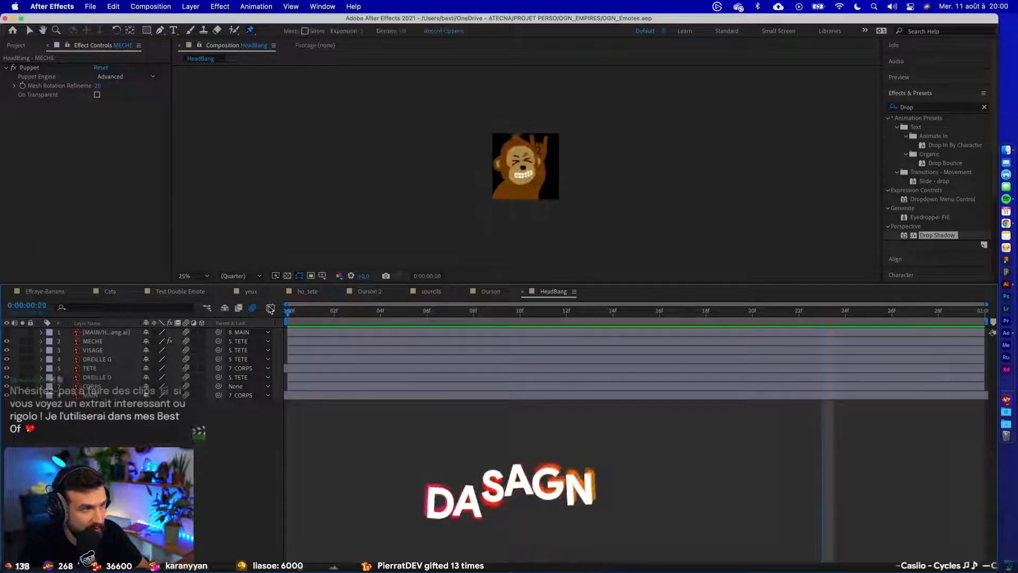
left_click(381, 312)
left_click_drag(383, 314, 312, 317)
left_click(316, 400)
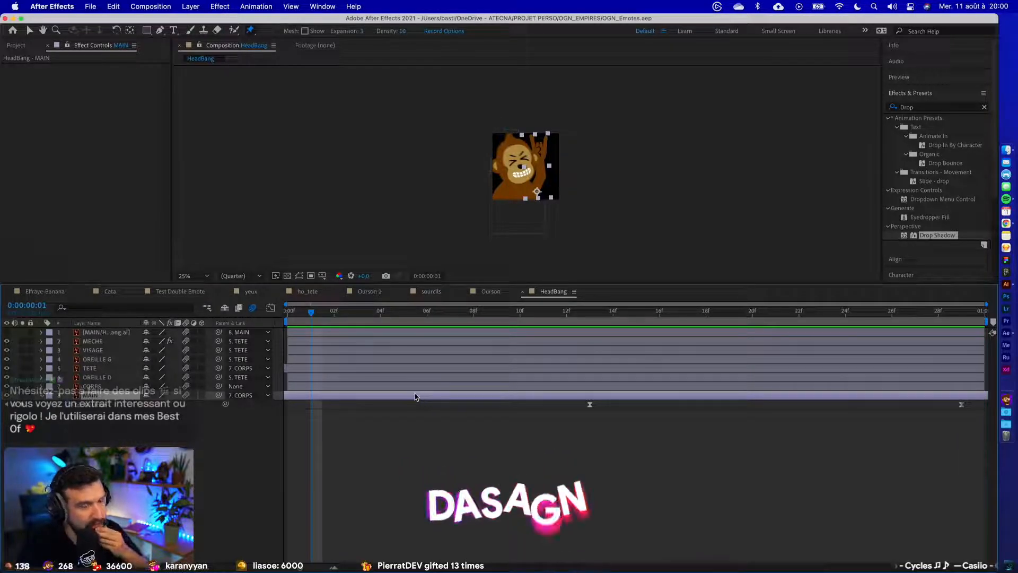
- Offset the MAIN layer until its rotation keyframes sit at frames 1 and 15, extend its start to frame 0 and preview the loop
left_click_drag(413, 397, 475, 396)
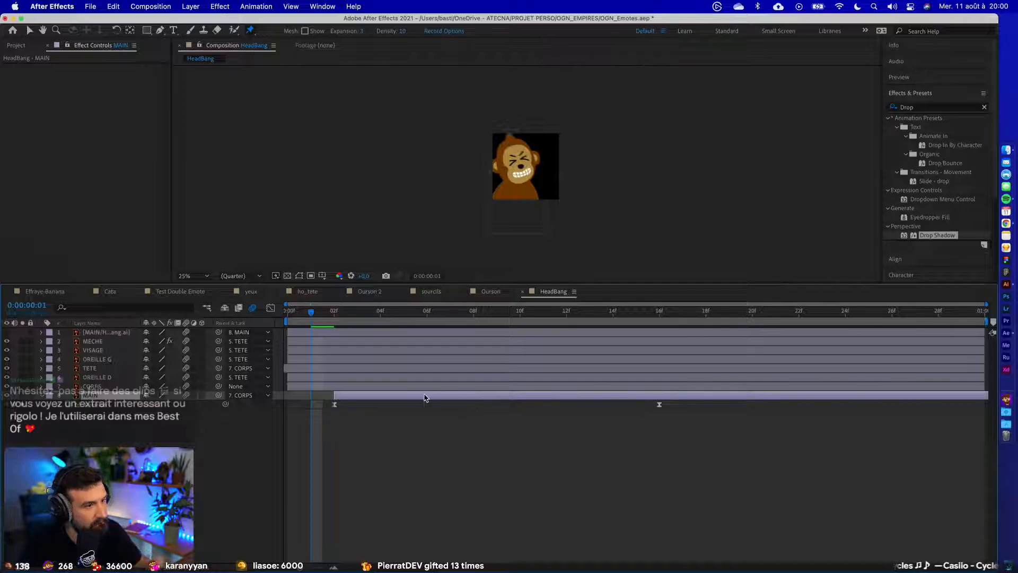
left_click_drag(335, 397, 287, 395)
key("space")
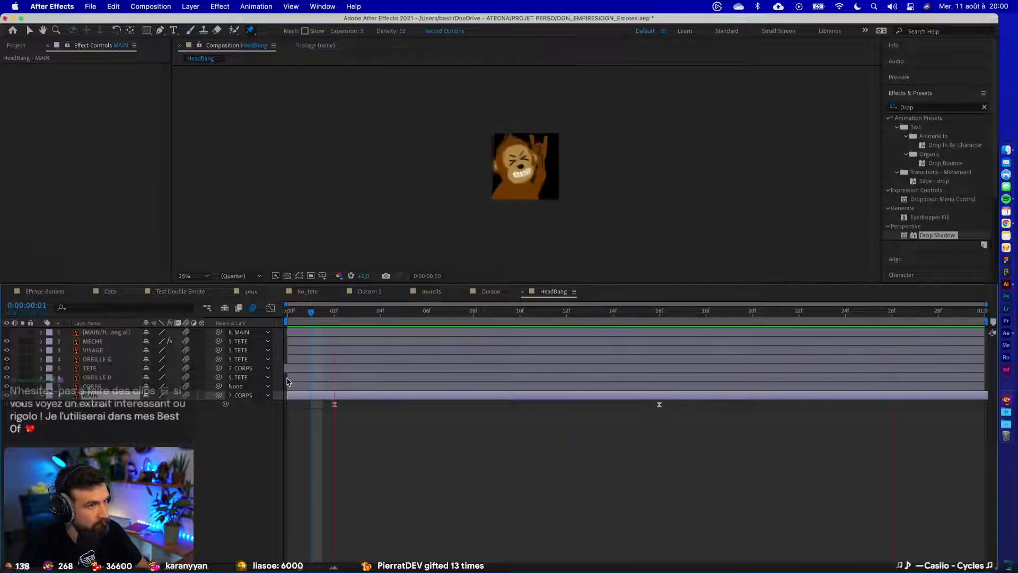
key("space")
left_click_drag(312, 395, 296, 397)
key("space")
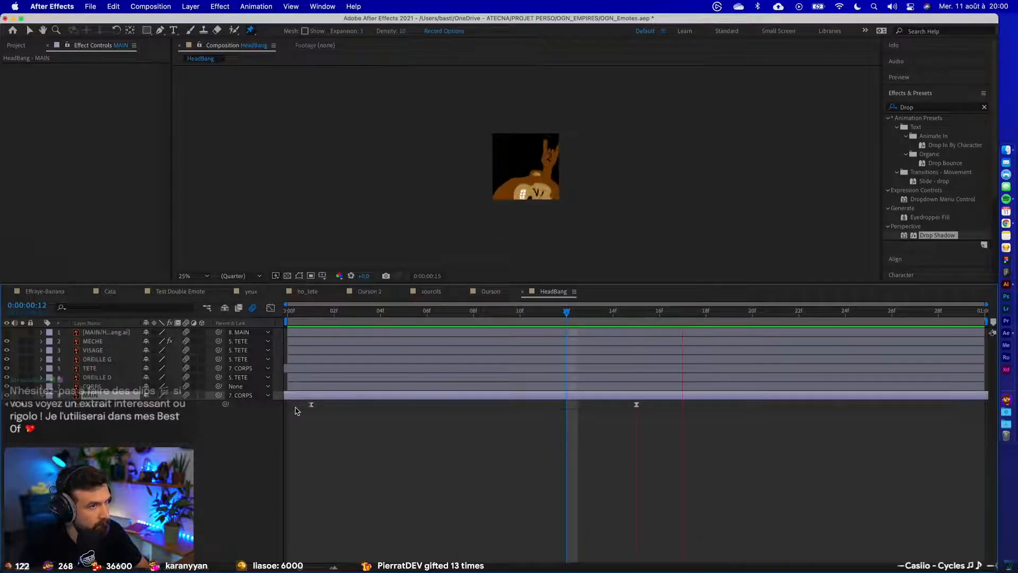
- Slide the MAIN layer two frames later so its rotation keyframes sit at frames 3 and 17, and preview the loop
key("Home")
left_click_drag(319, 396, 367, 395)
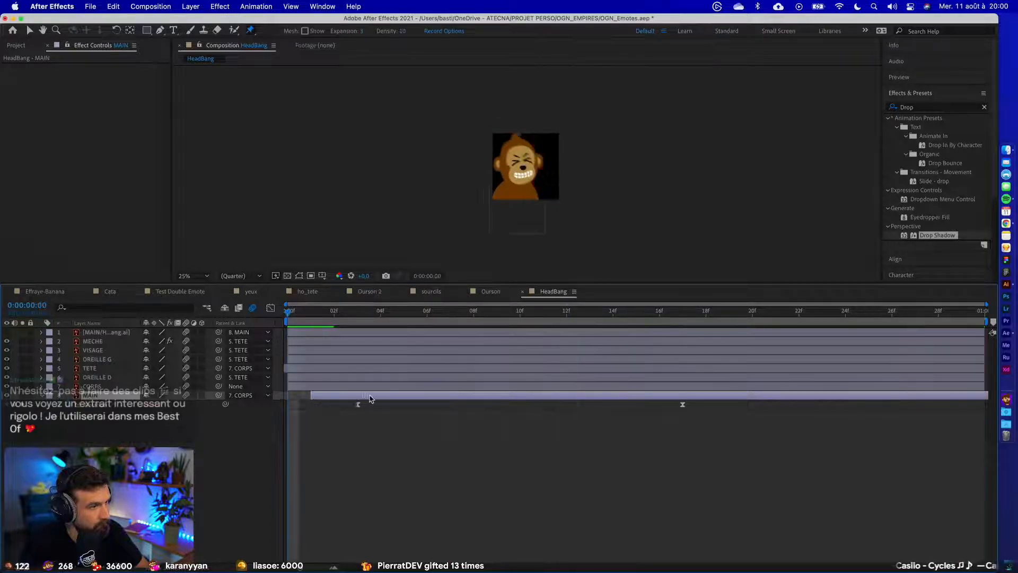
key("space")
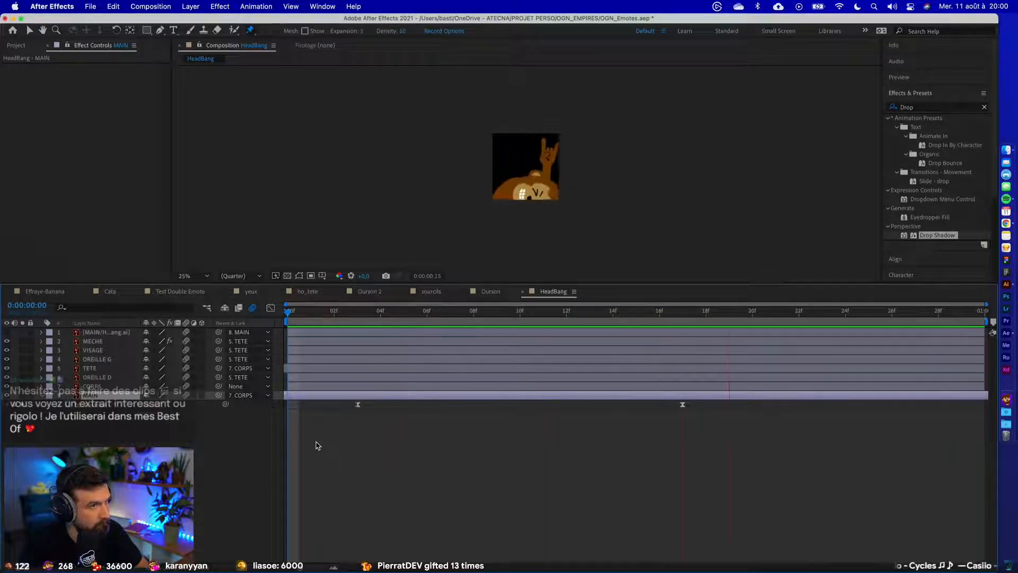
key("space")
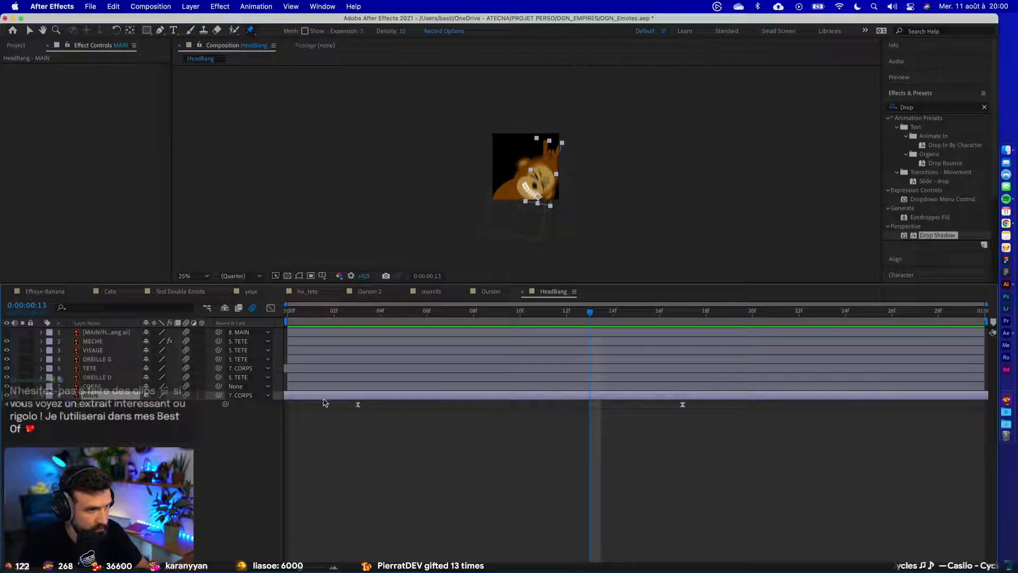
- Slide the MAIN layer earlier until its last rotation keyframe sits at frame 2, extend its end to the composition's end and preview the loop
key("super+z")
left_click_drag(312, 395, 358, 395)
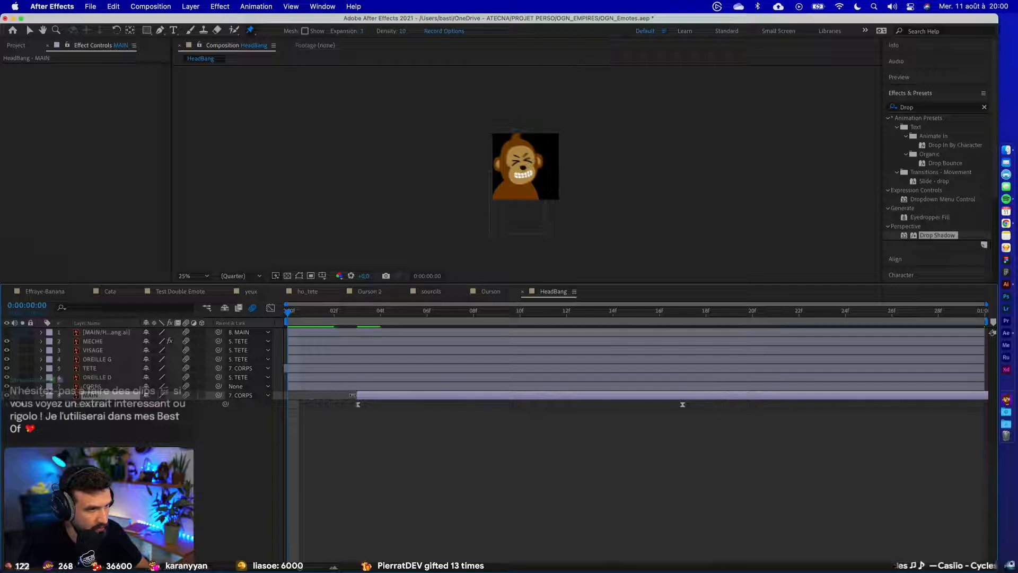
left_click_drag(830, 398, 526, 395)
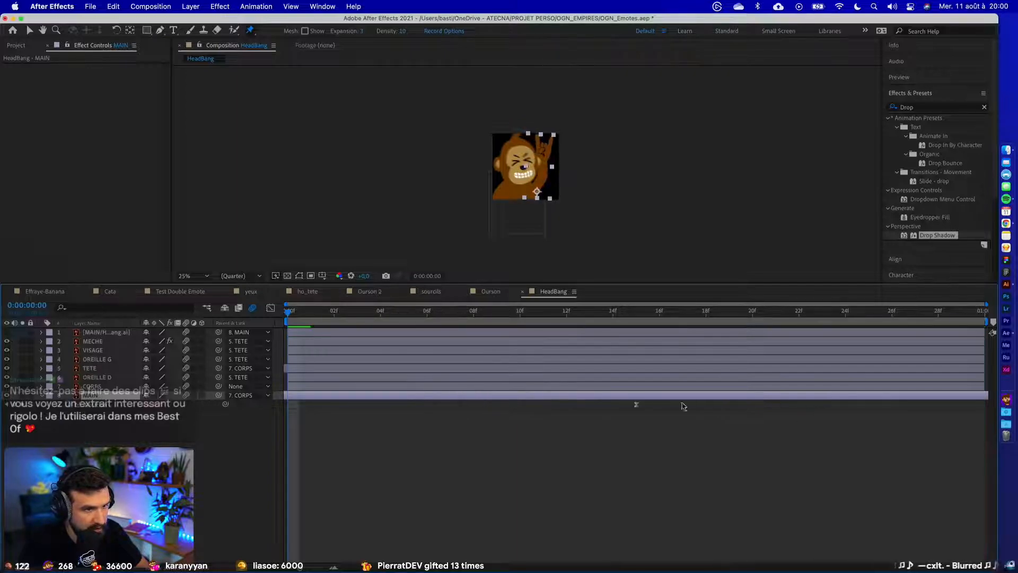
left_click_drag(614, 403, 483, 401)
left_click_drag(918, 398, 984, 397)
key("space")
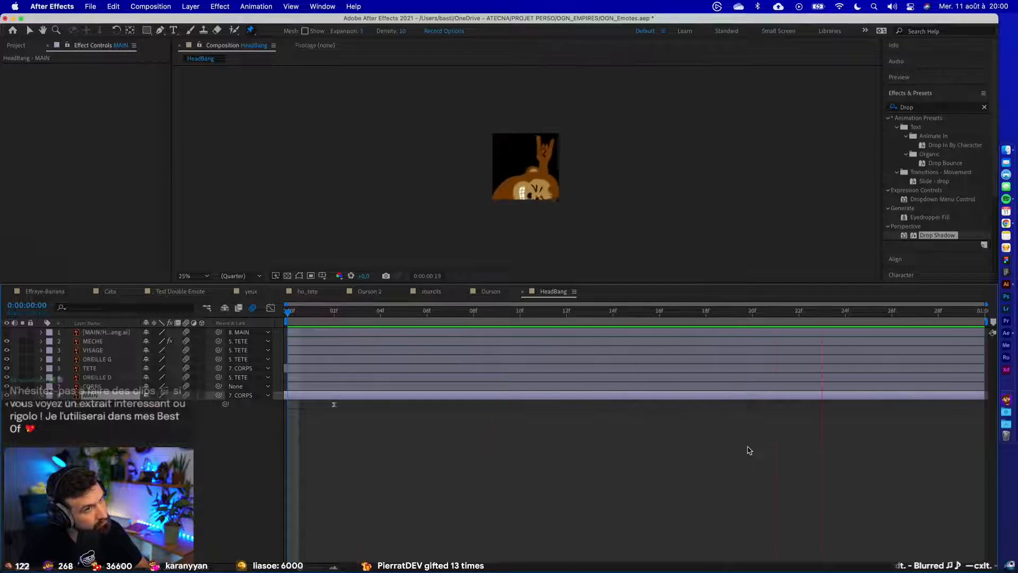
- Try the MAIN layer's last rotation keyframe at frames 1 and 3 while previewing, and slide it back to frame 2
left_click_drag(711, 398, 687, 398)
left_click_drag(961, 395, 985, 396)
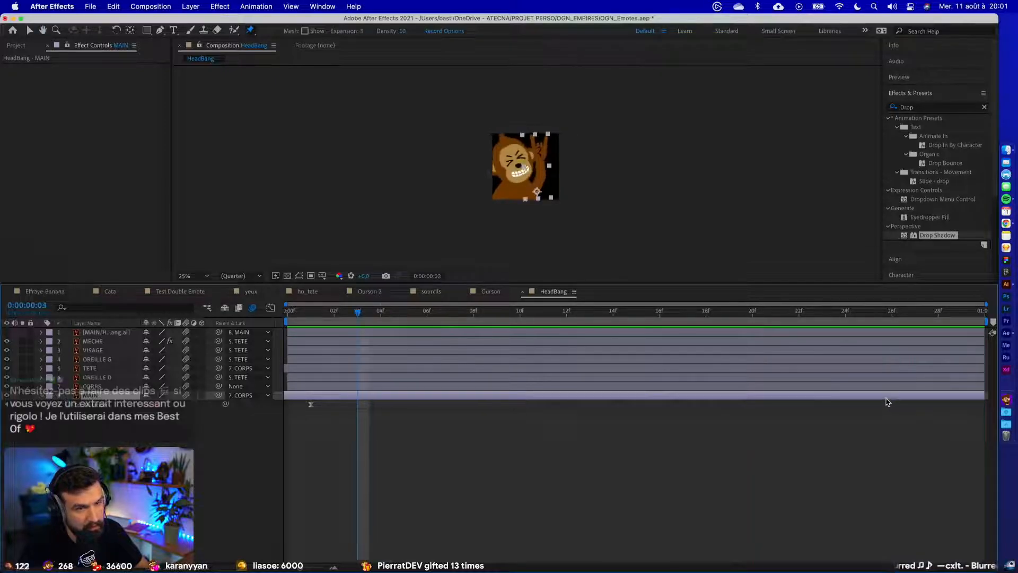
left_click_drag(885, 402, 912, 401)
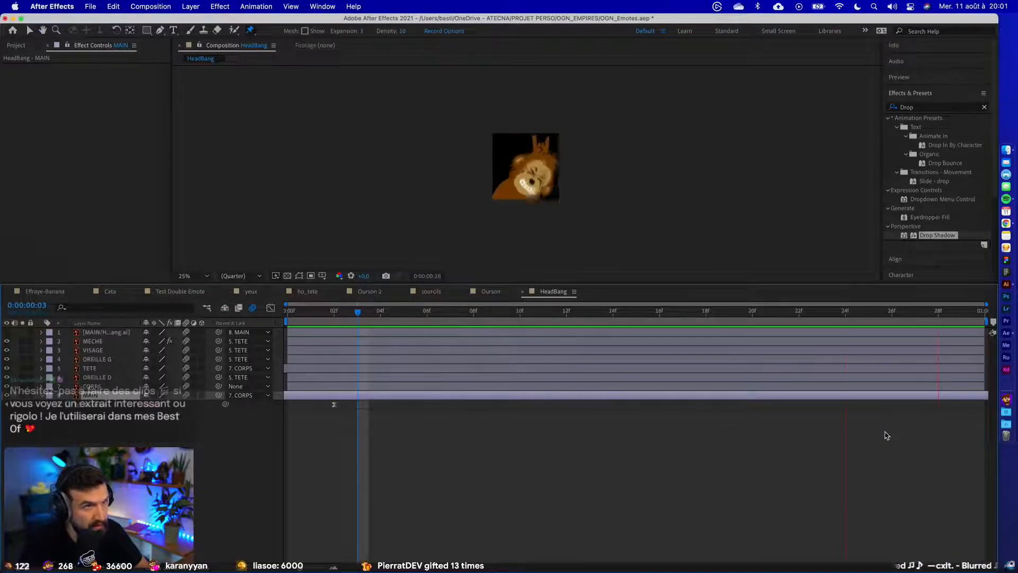
left_click_drag(864, 403, 879, 398)
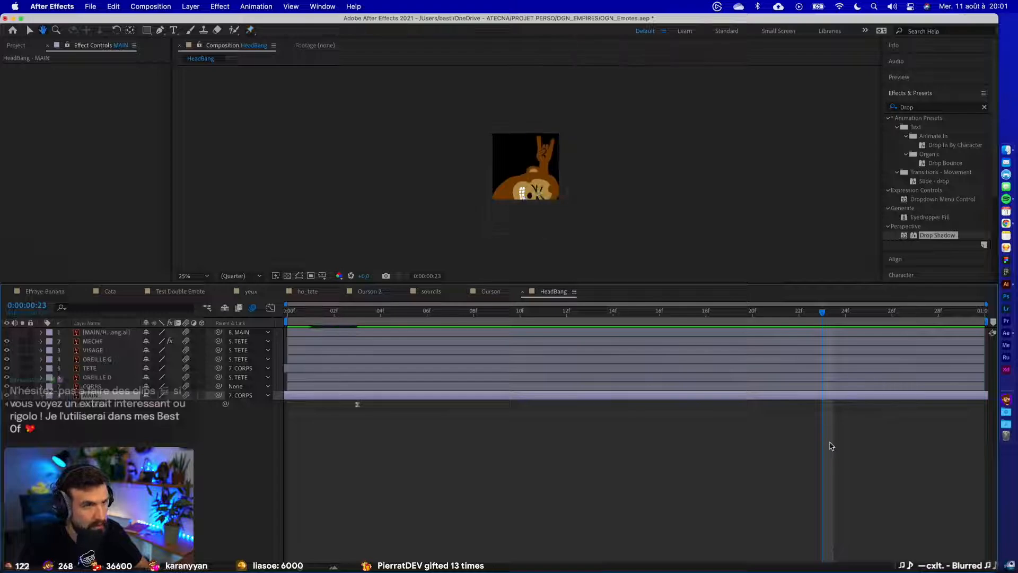
key("super+p")
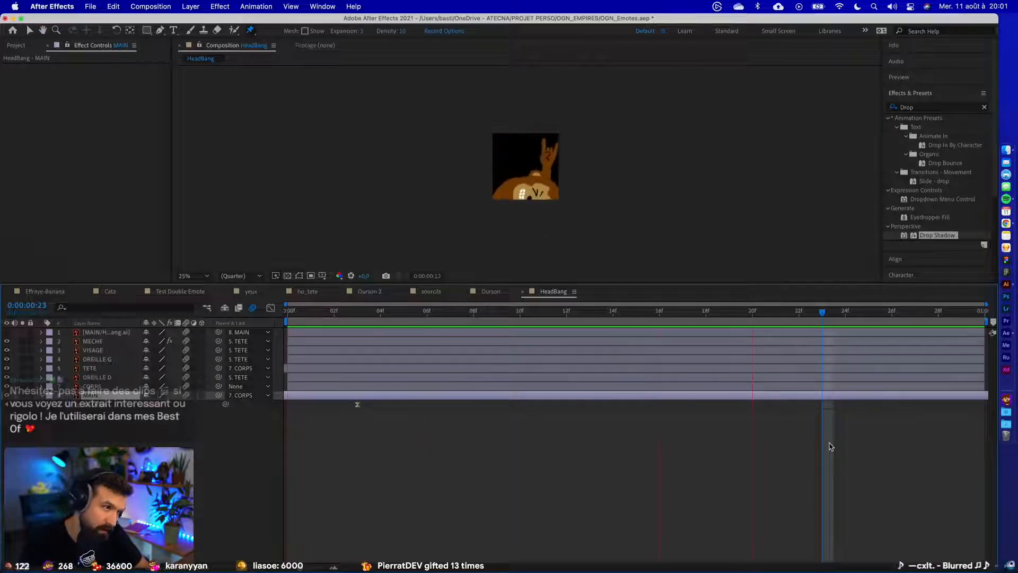
key("space")
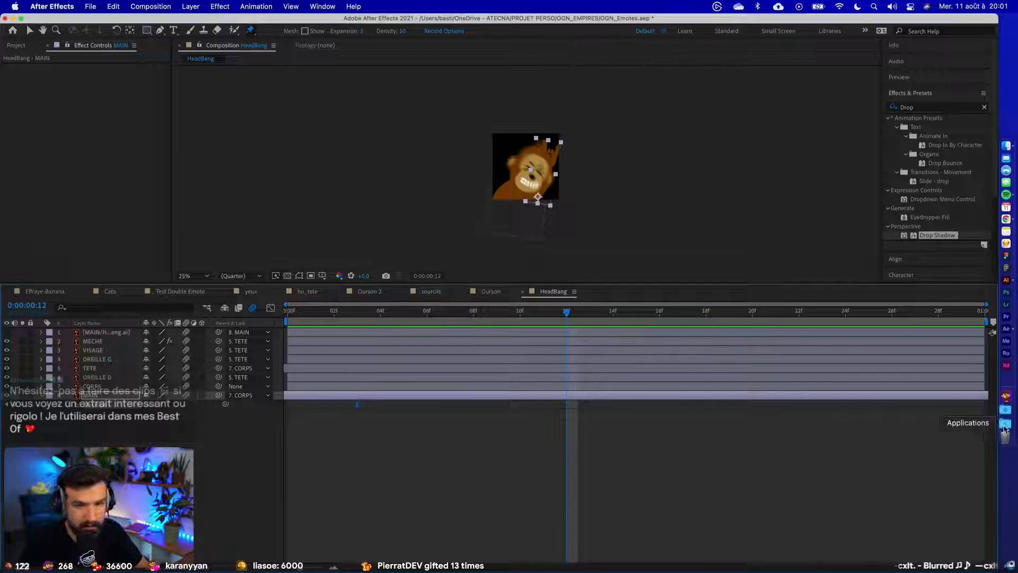
mouse_move(983, 395)
left_mouse_down()
mouse_move(937, 395)
mouse_move(978, 399)
left_mouse_up()
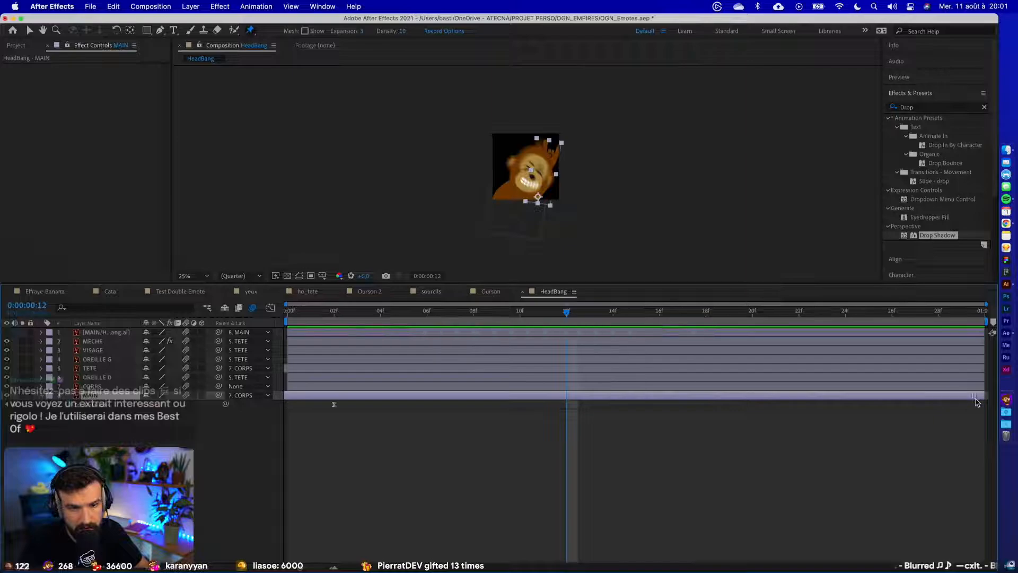
- Slide MAIN's rotation keyframes to frames 12 and 28, lengthen their easing handles in the speed graph for sharper peaks, and preview the loop
left_click_drag(367, 398, 970, 420)
left_click(110, 405)
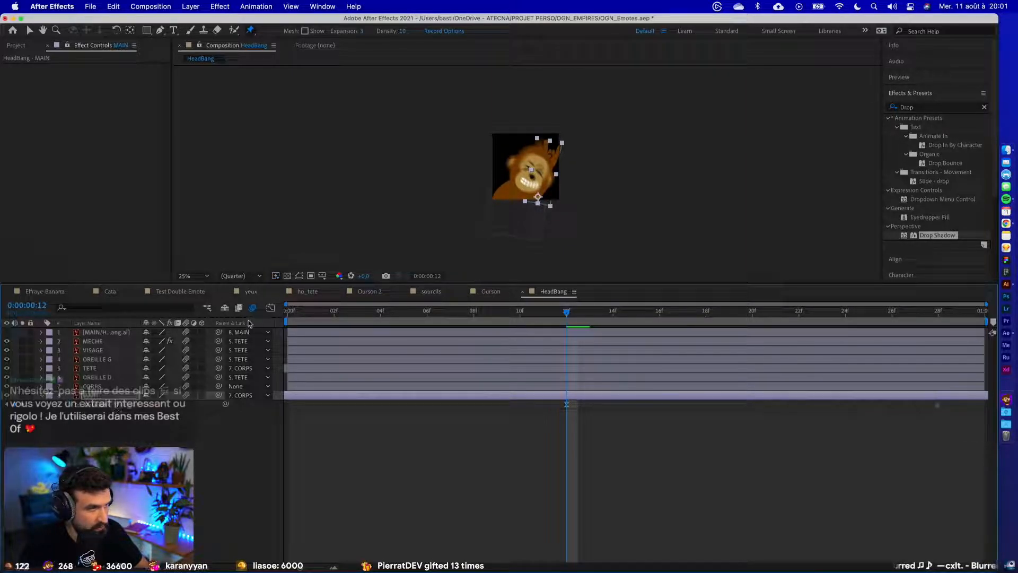
left_click(271, 308)
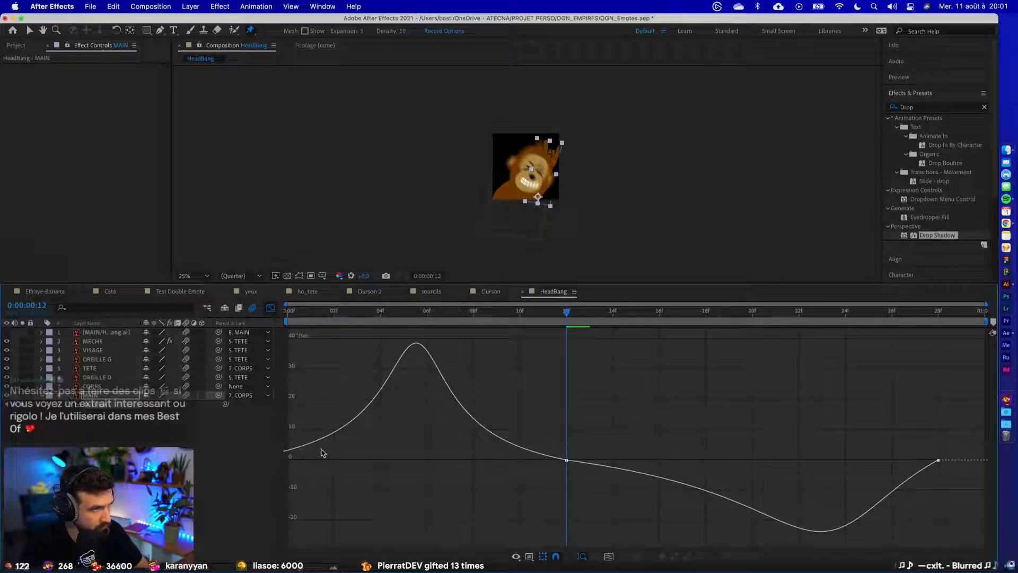
left_click(106, 407)
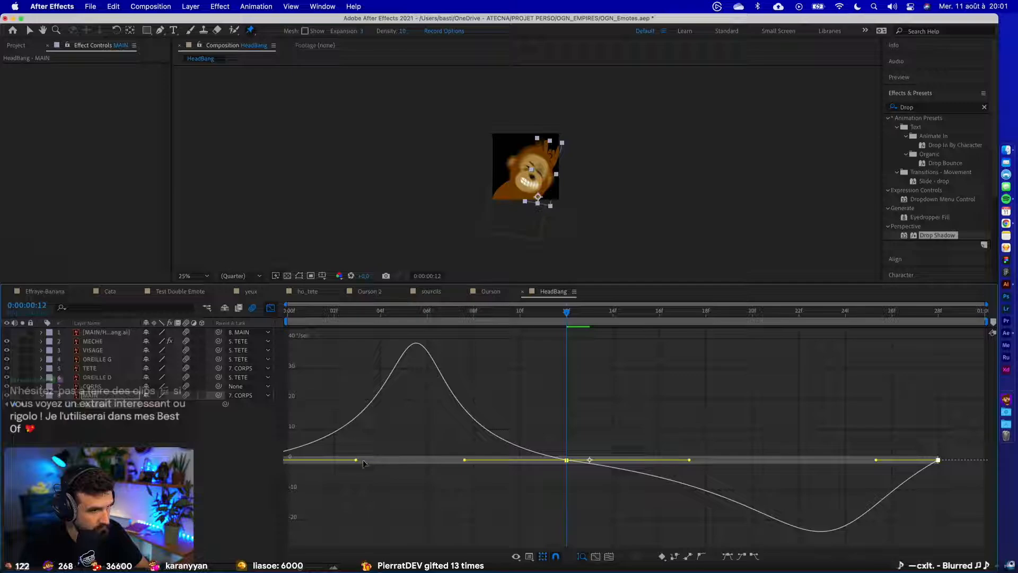
left_click_drag(358, 460, 427, 461)
key("space")
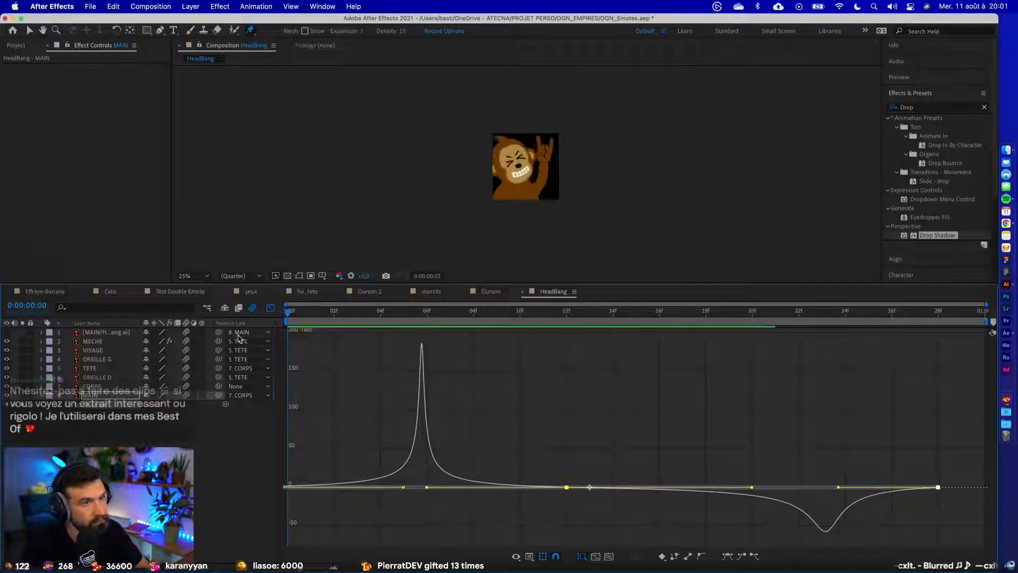
- Undo the MAIN easing and timing changes back to the last keyframe at frame 2, save the project and preview the loop
left_click(270, 308)
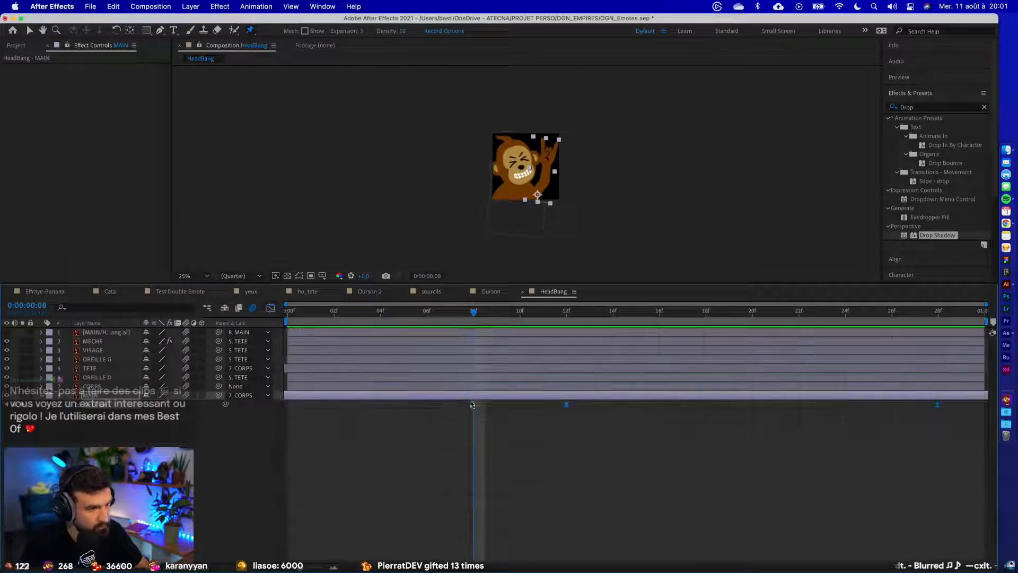
key("super+z")
key("super+z")
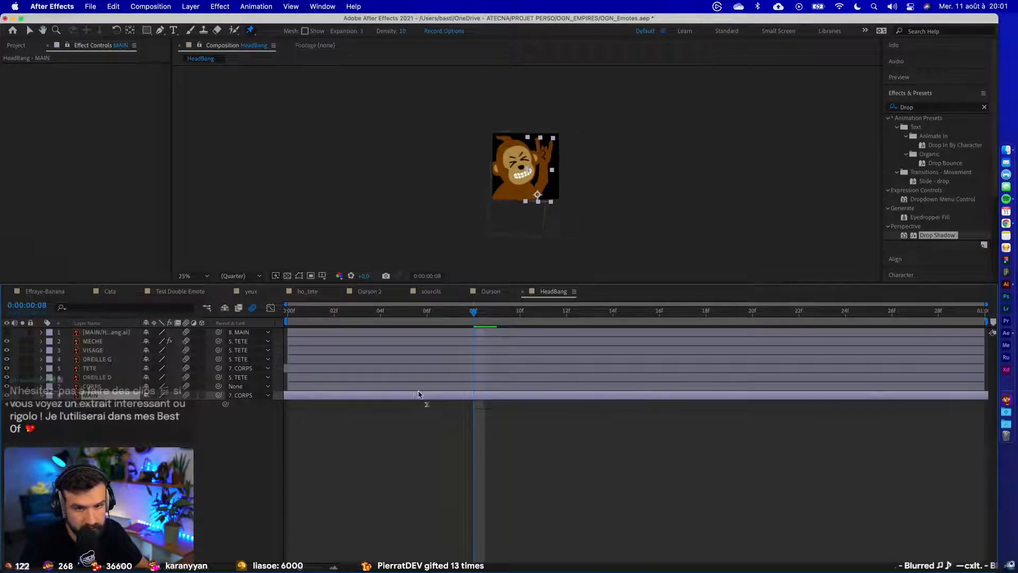
key("super+s")
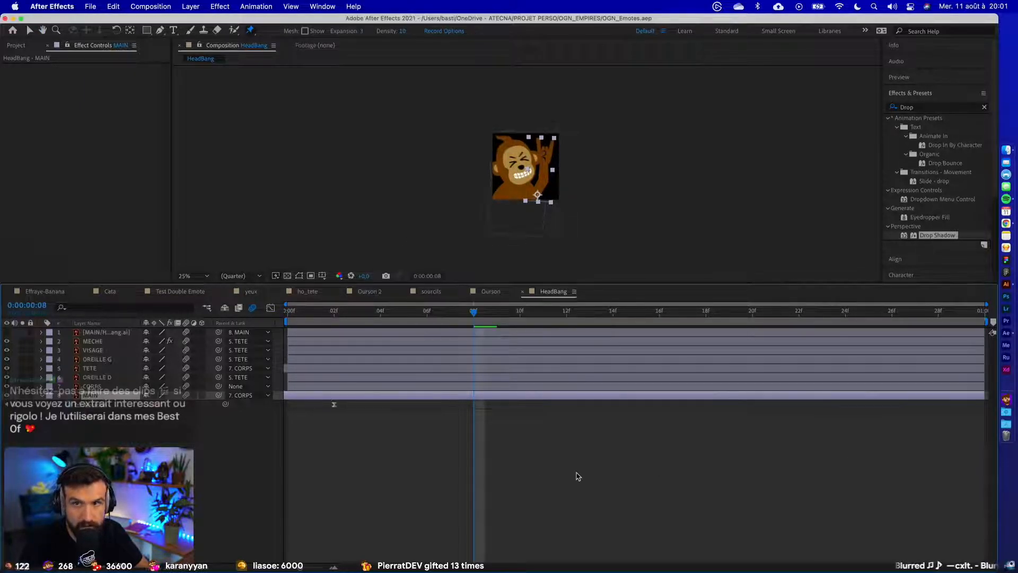
key("space")
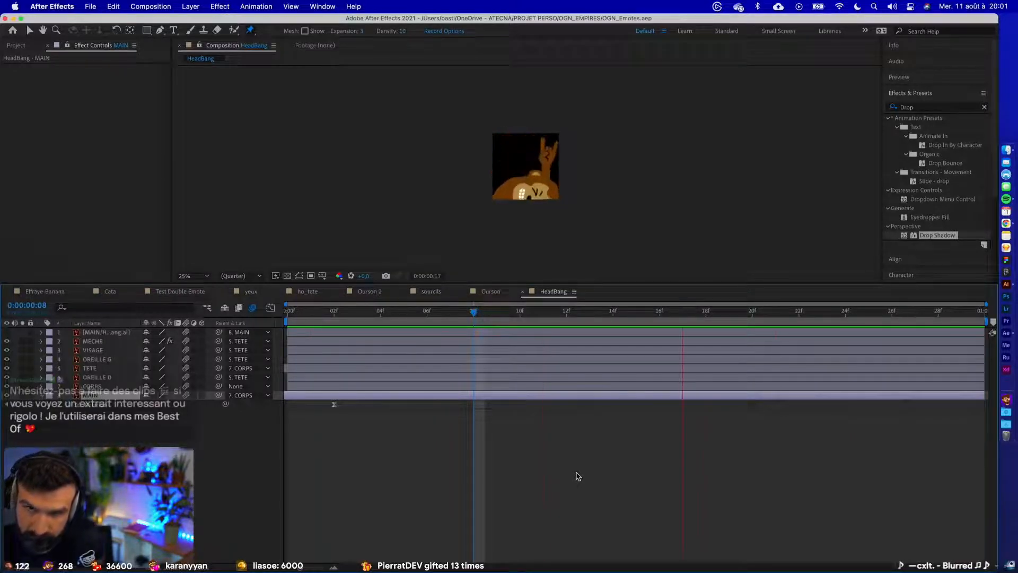
key("space")
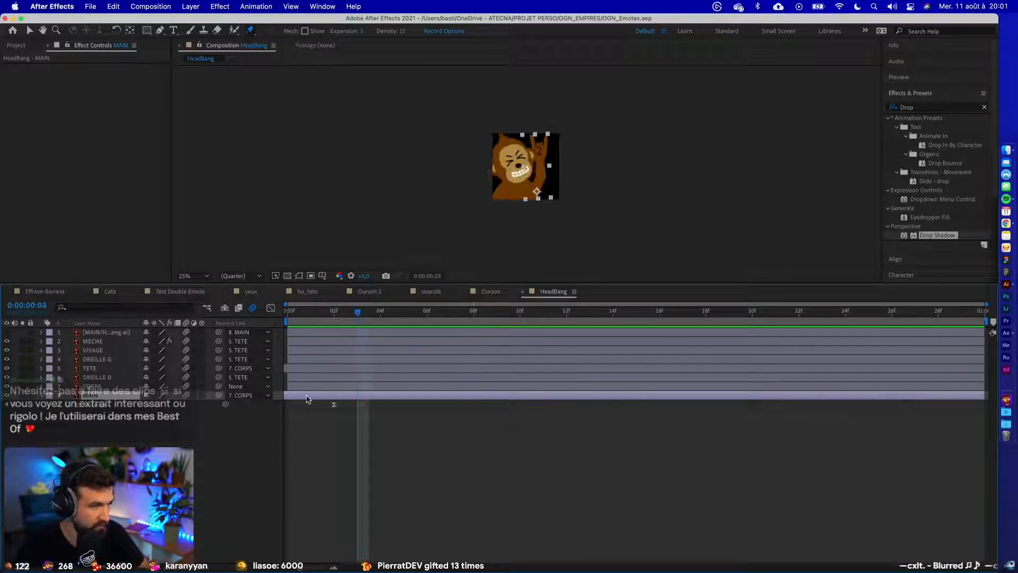
- Slide the MAIN layer later until its middle rotation keyframe sits at frame 3 and slightly adjust that keyframe's rotation
left_click_drag(306, 396, 706, 415)
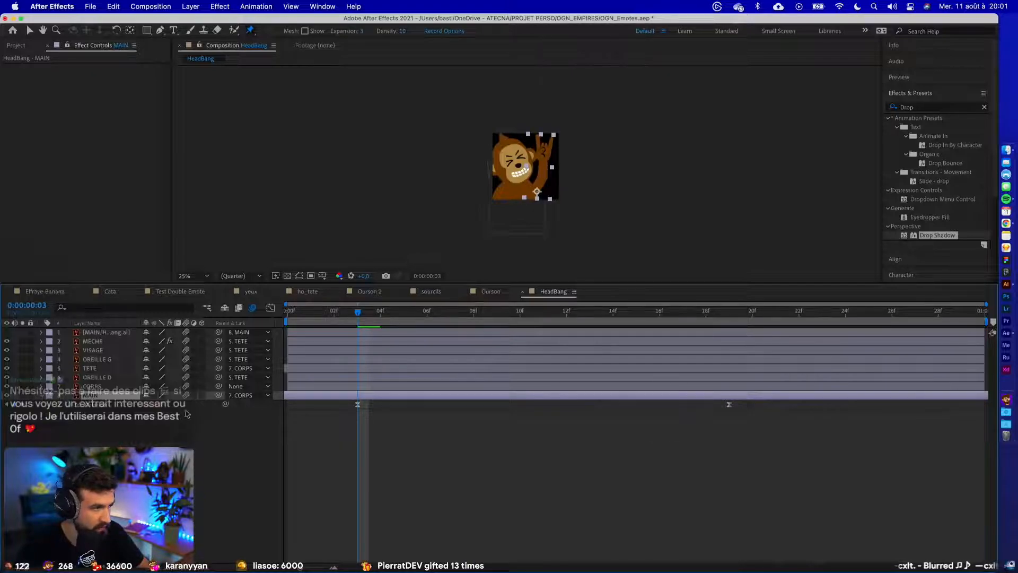
left_click_drag(158, 406, 164, 405)
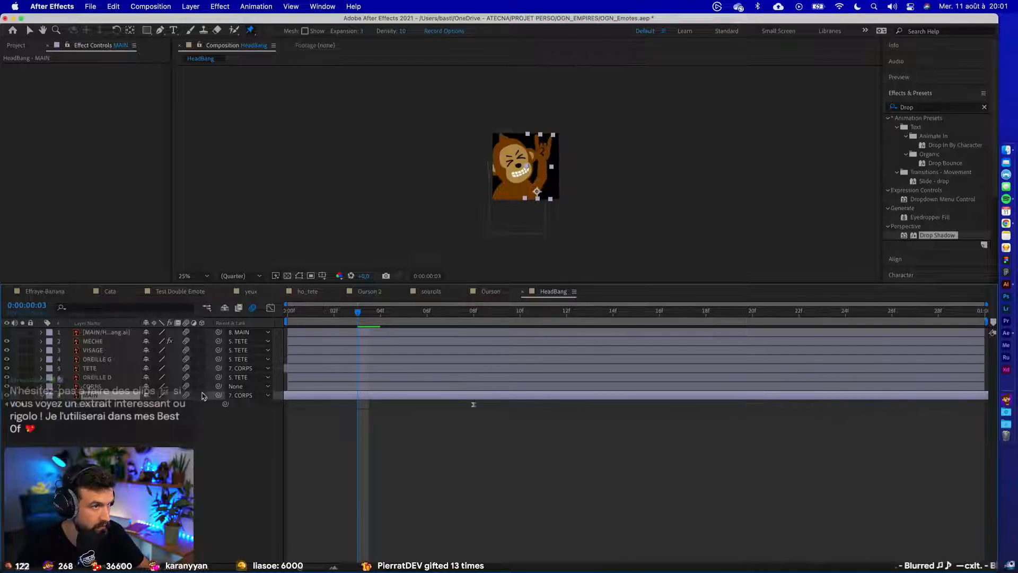
left_click_drag(430, 406, 368, 406)
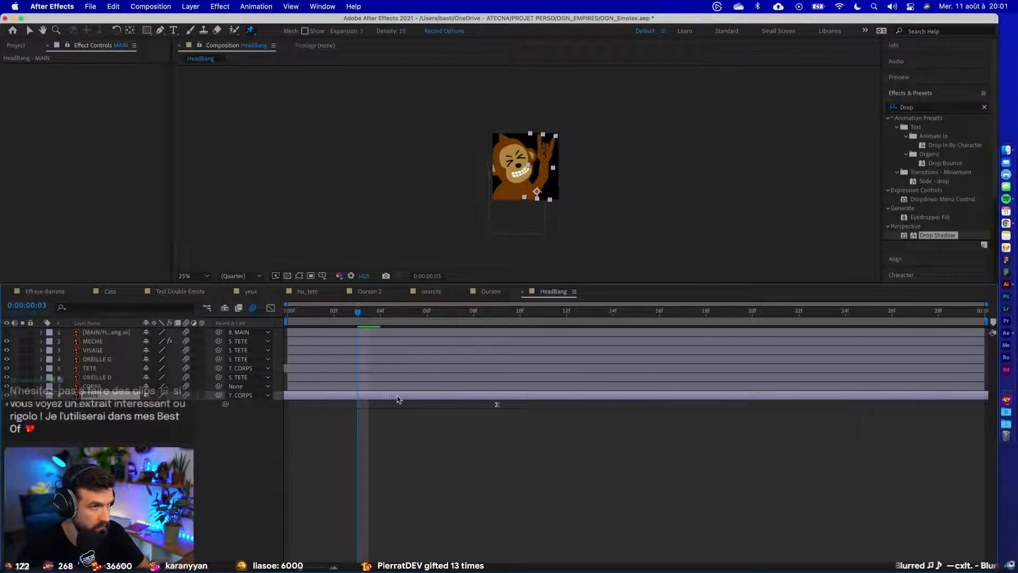
- Slide the MAIN layer back to try its last rotation keyframe at frames 2 and 3, previewing the loop each time
left_click_drag(685, 397, 639, 400)
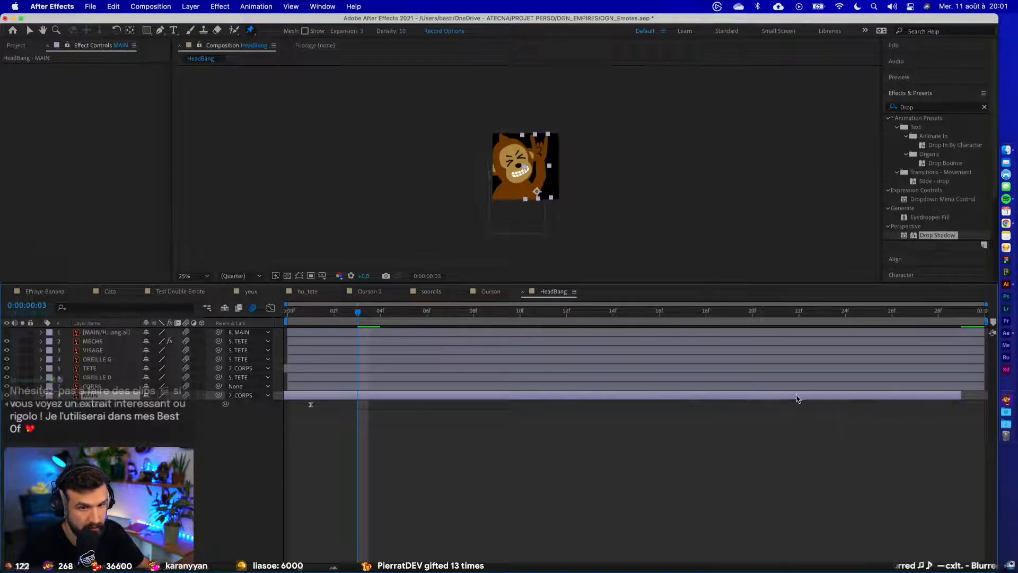
left_click_drag(797, 397, 813, 397)
key("space")
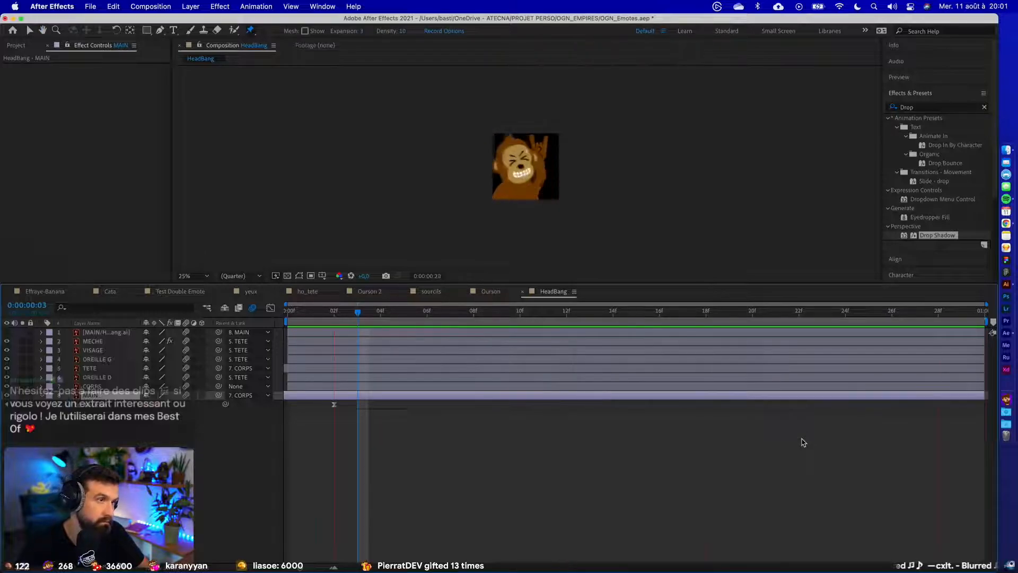
left_click_drag(382, 397, 404, 398)
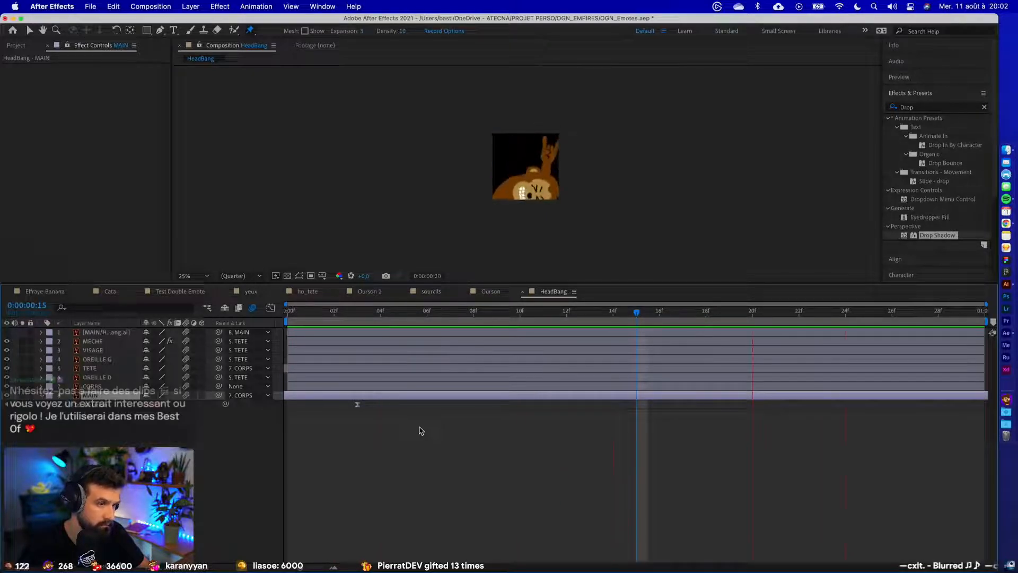
key("space")
- Realign the MAIN layer so its rotation keyframes fall at frames 0, 14 and 30, and preview the loop from the start
left_click_drag(374, 397, 880, 415)
left_click_drag(583, 387, 716, 403)
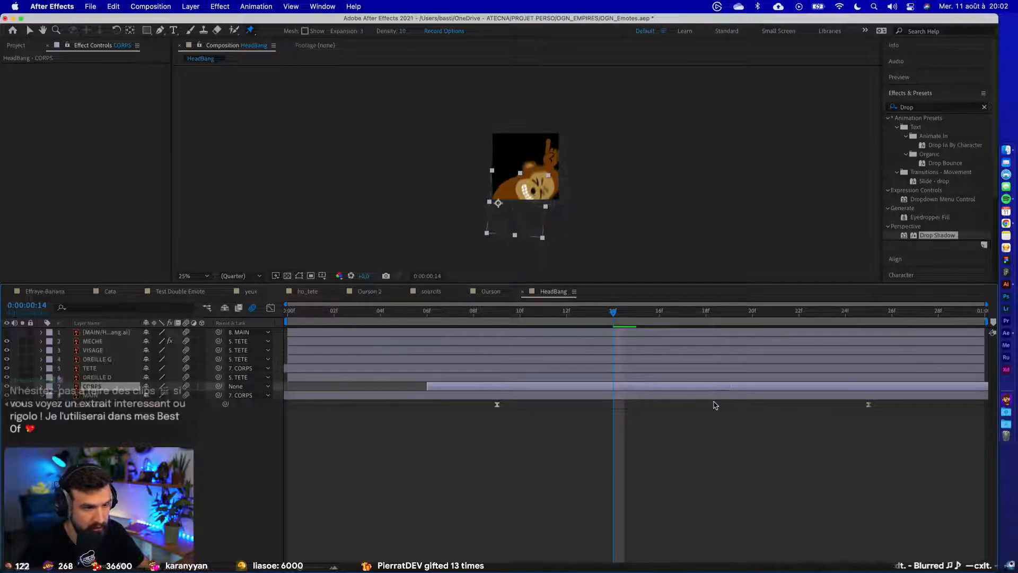
key("super+z")
left_click_drag(524, 396, 637, 403)
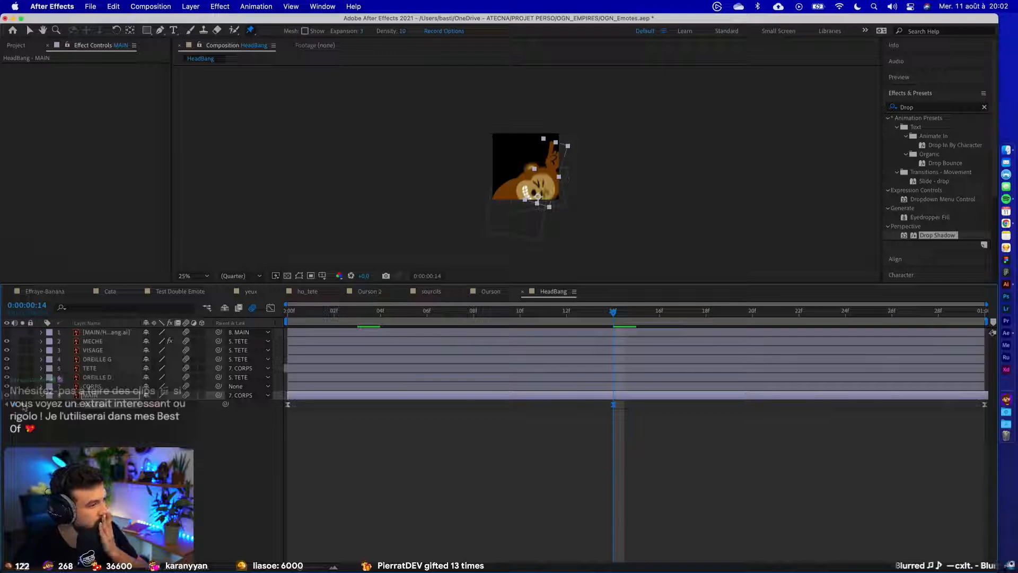
key("End")
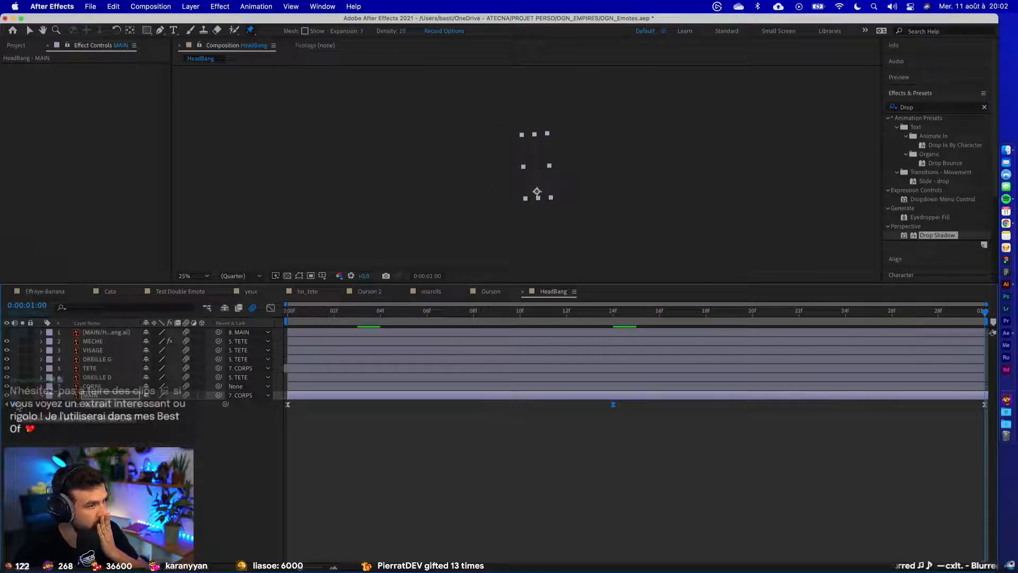
left_click(5, 406)
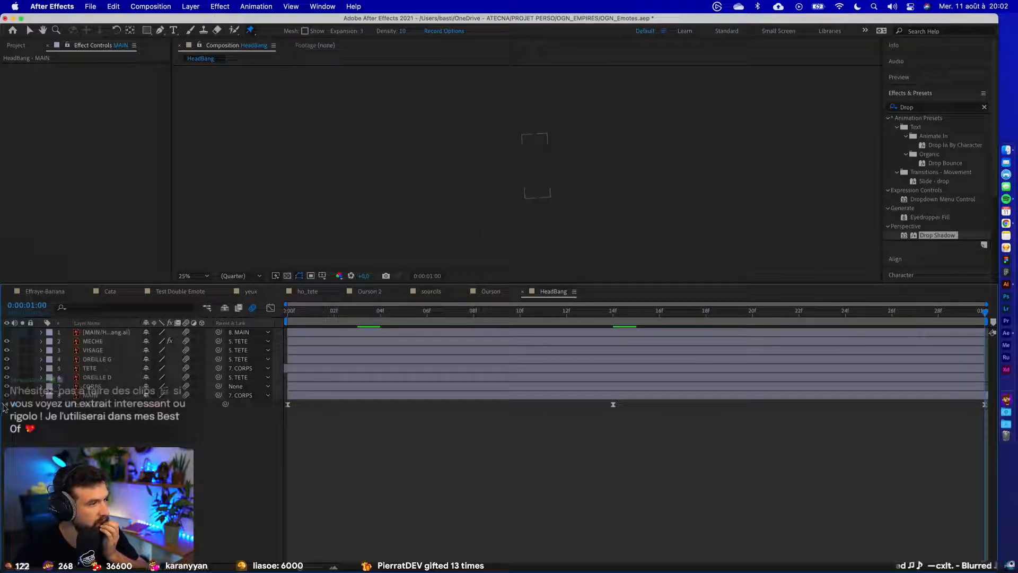
key("Home")
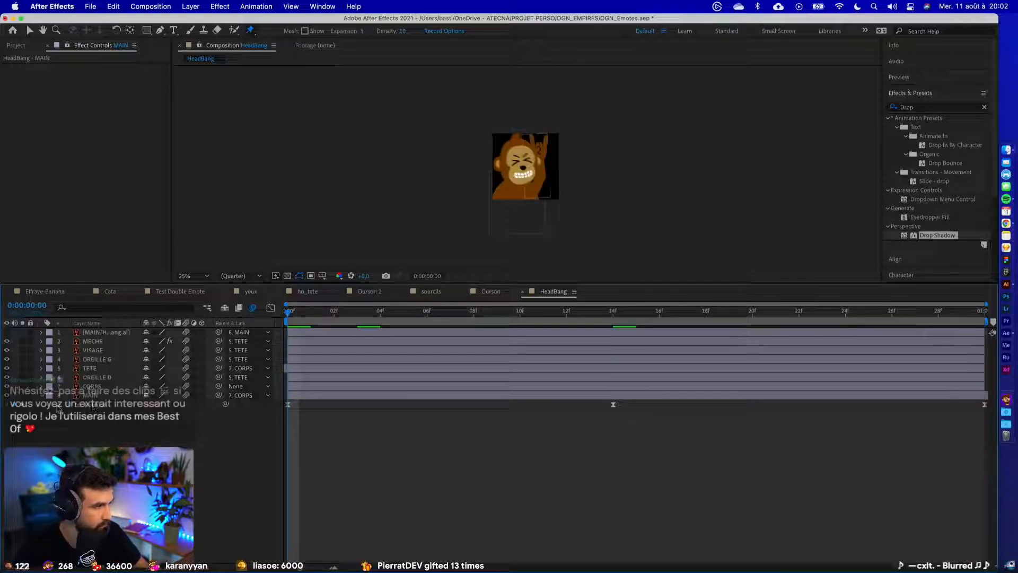
key("space")
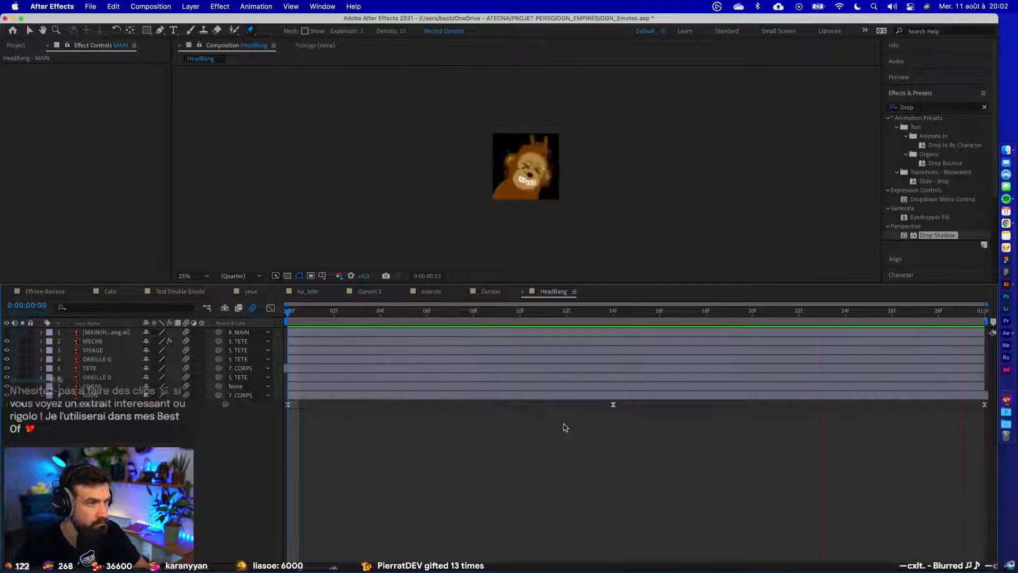
- Slide the MAIN layer earlier until its last rotation keyframe sits at frame 2, preview the loop and save the project
left_click(980, 397)
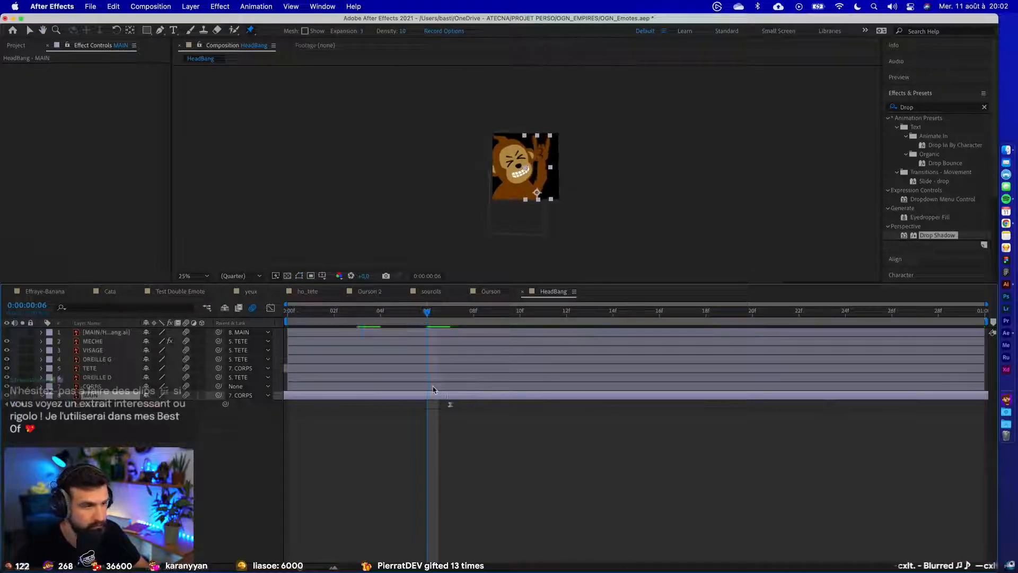
left_click_drag(313, 392, 330, 391)
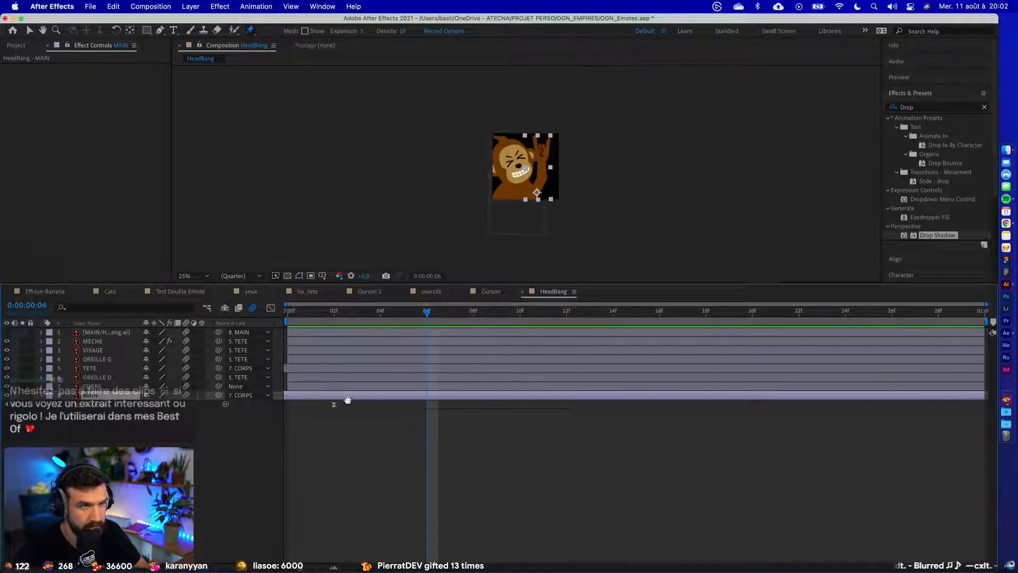
key("space")
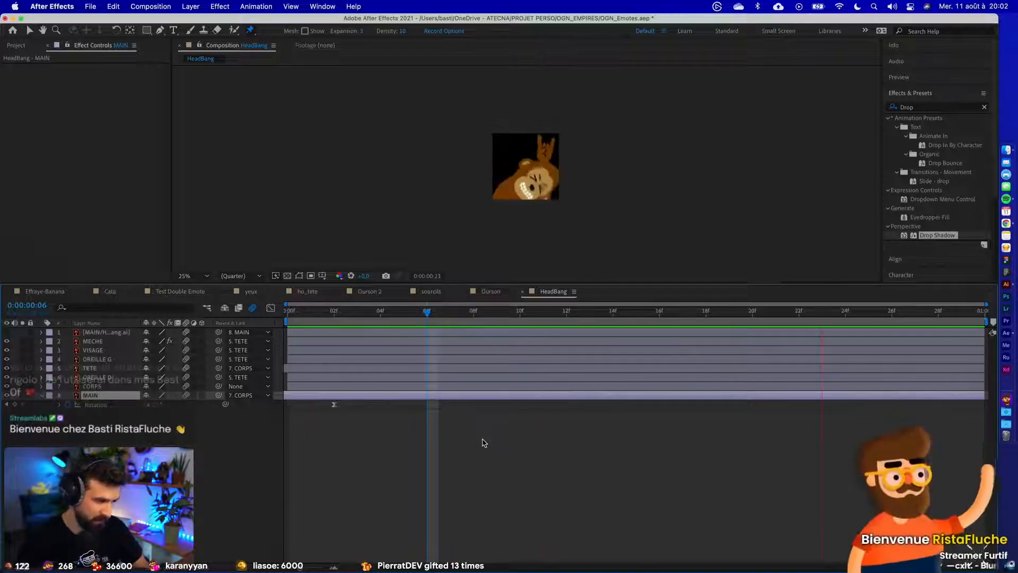
key("super+s")
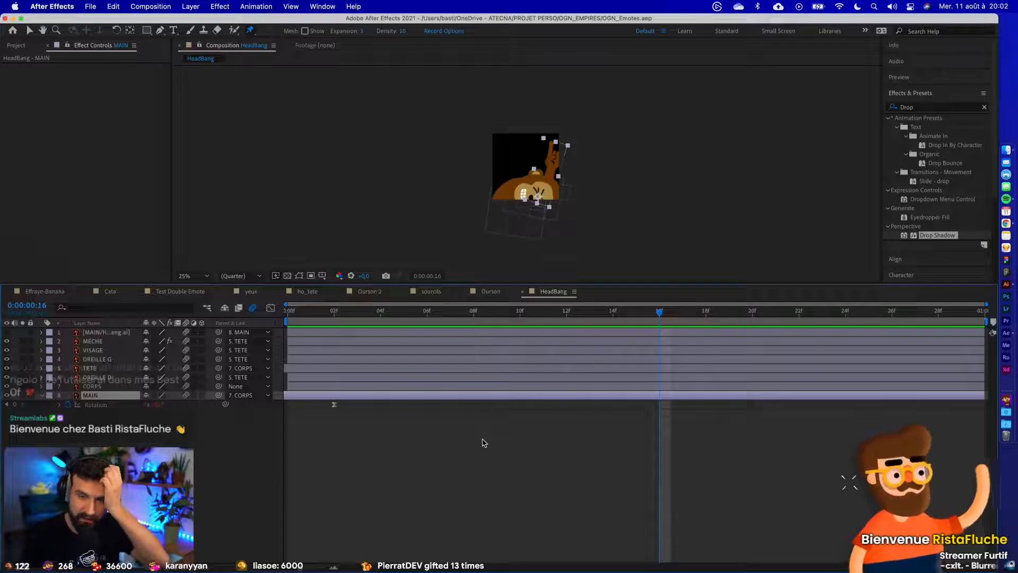